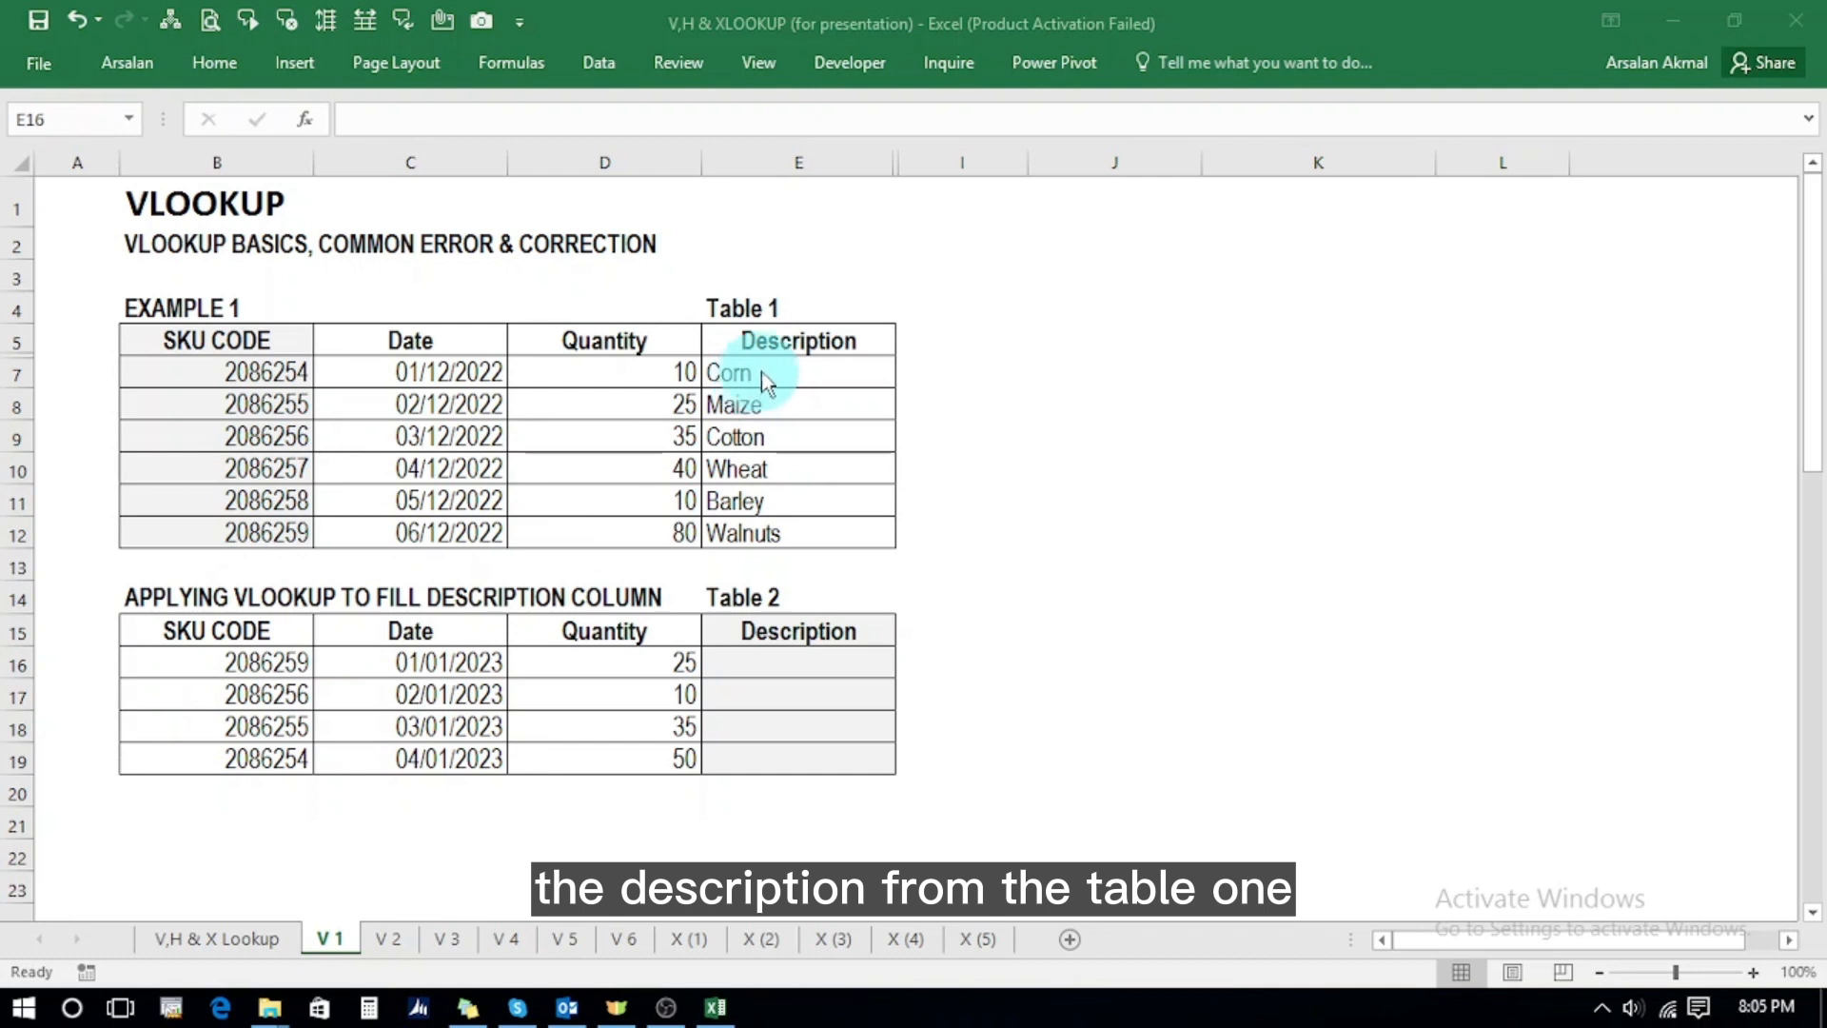
- Search the function library for "vlookup" and insert the VLOOKUP function into cell E16, Table 2's first Description cell
{"action": "left_click", "coordinate": [782, 662]}
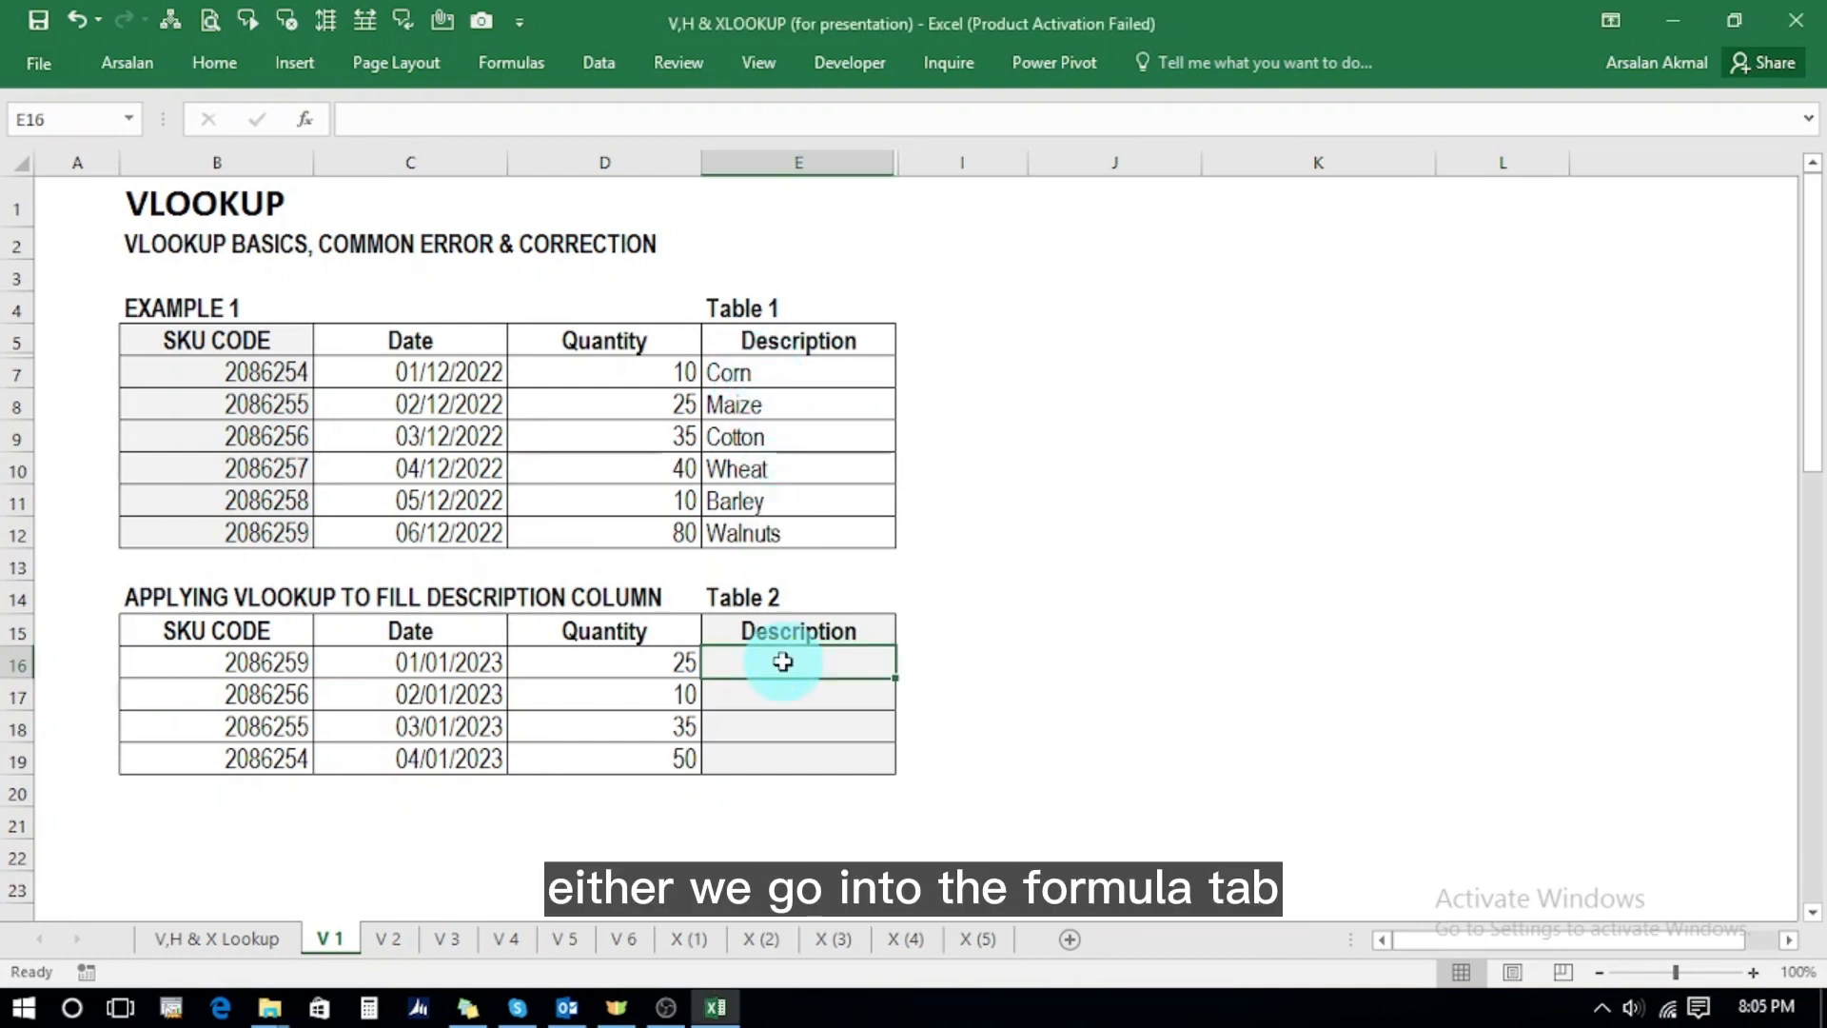
{"action": "left_click", "coordinate": [511, 61]}
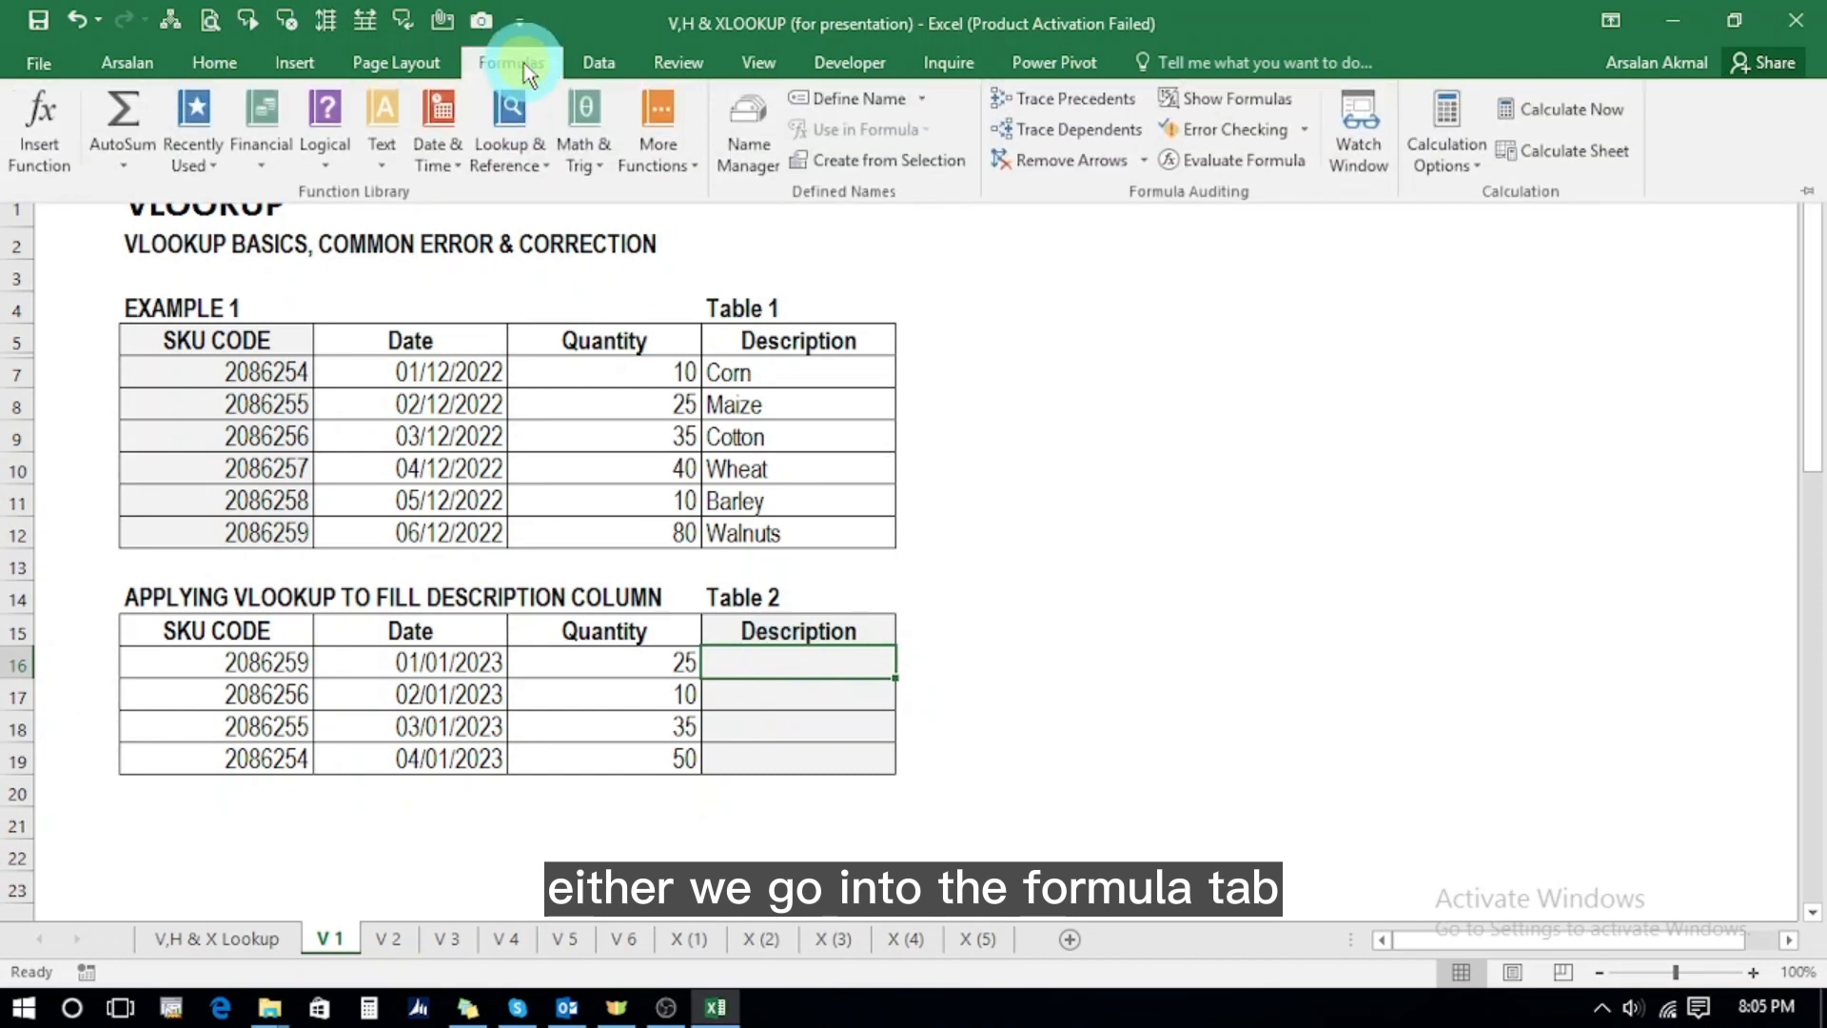
{"action": "left_click", "coordinate": [20, 133]}
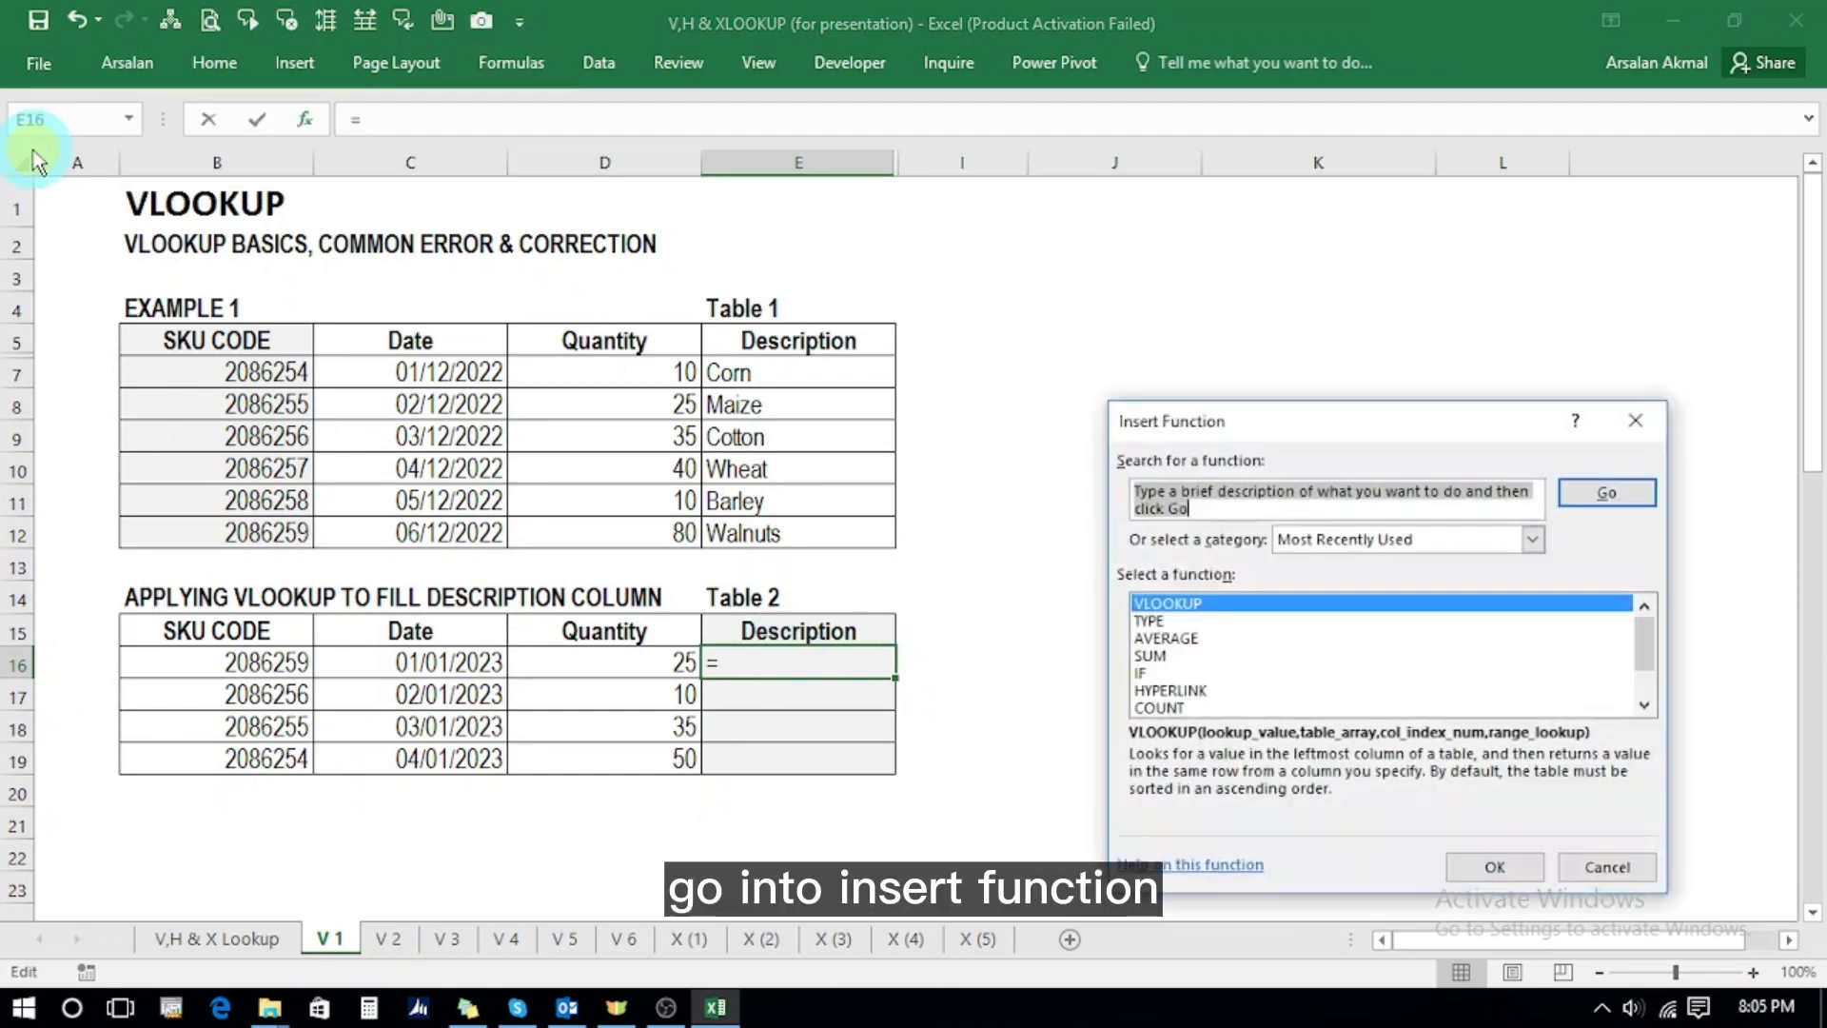
{"action": "type", "text": "vloo"}
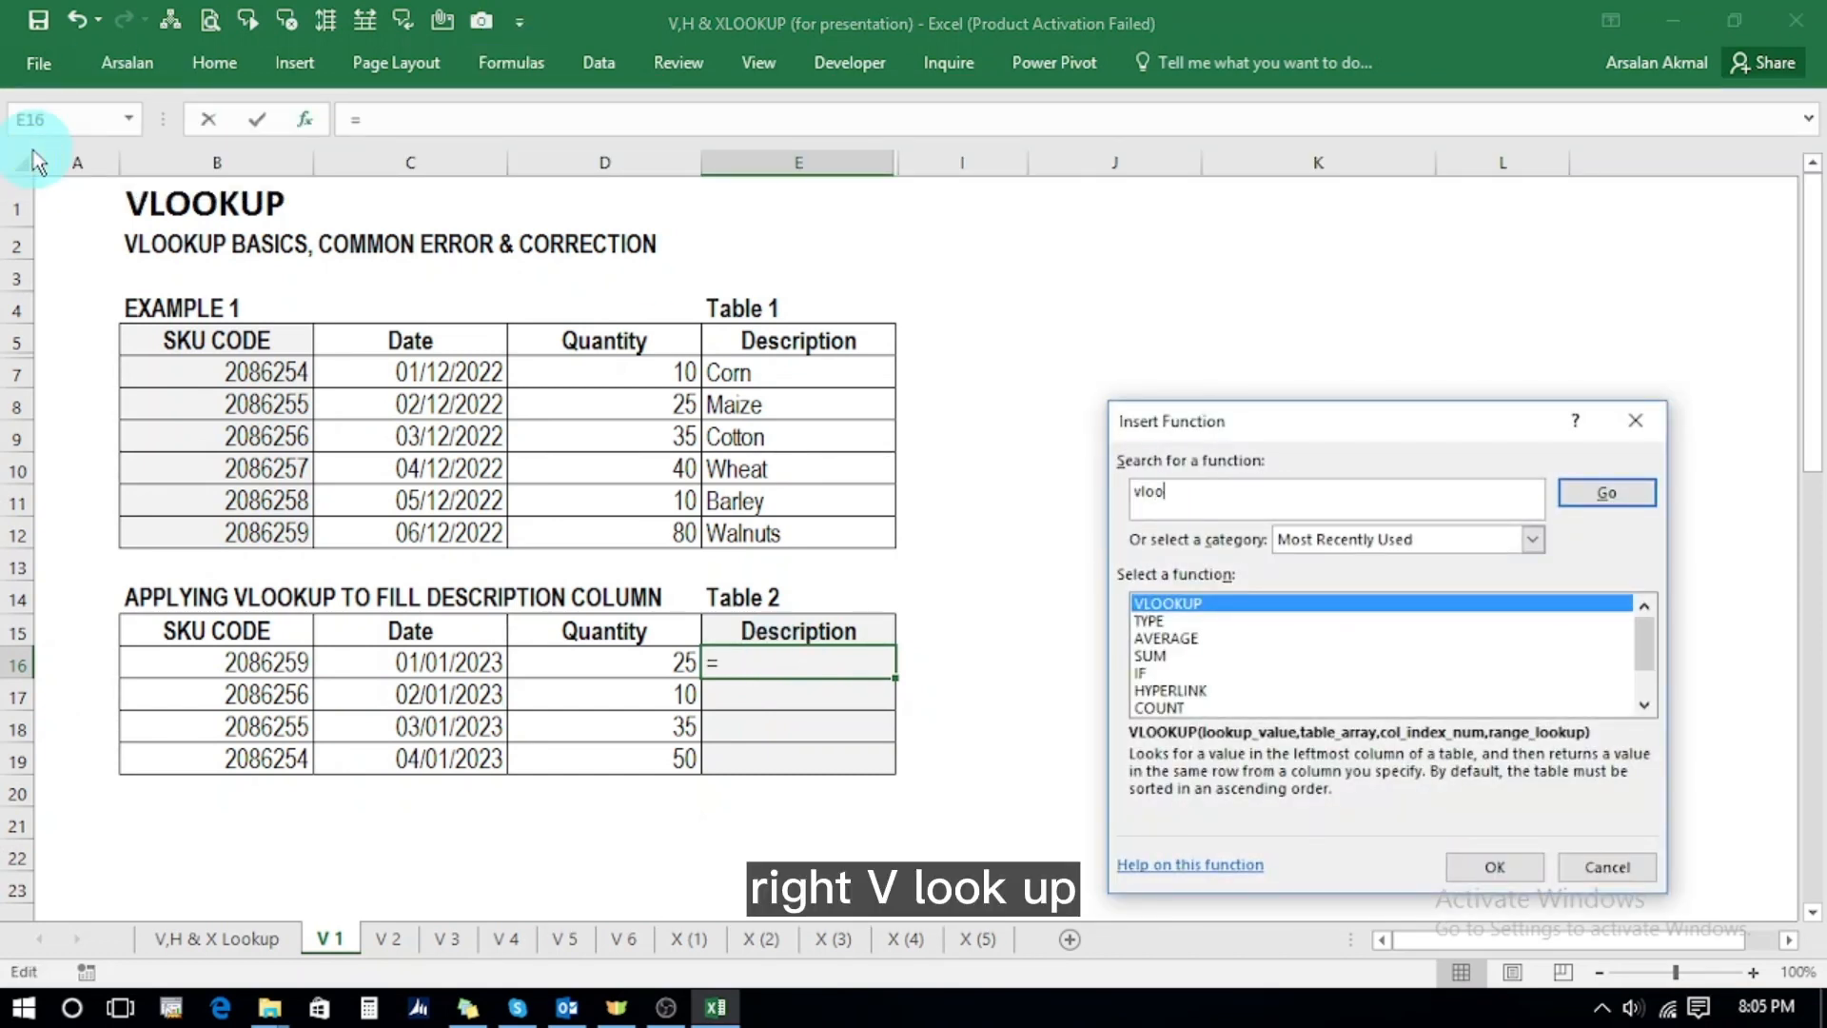
{"action": "type", "text": "kup"}
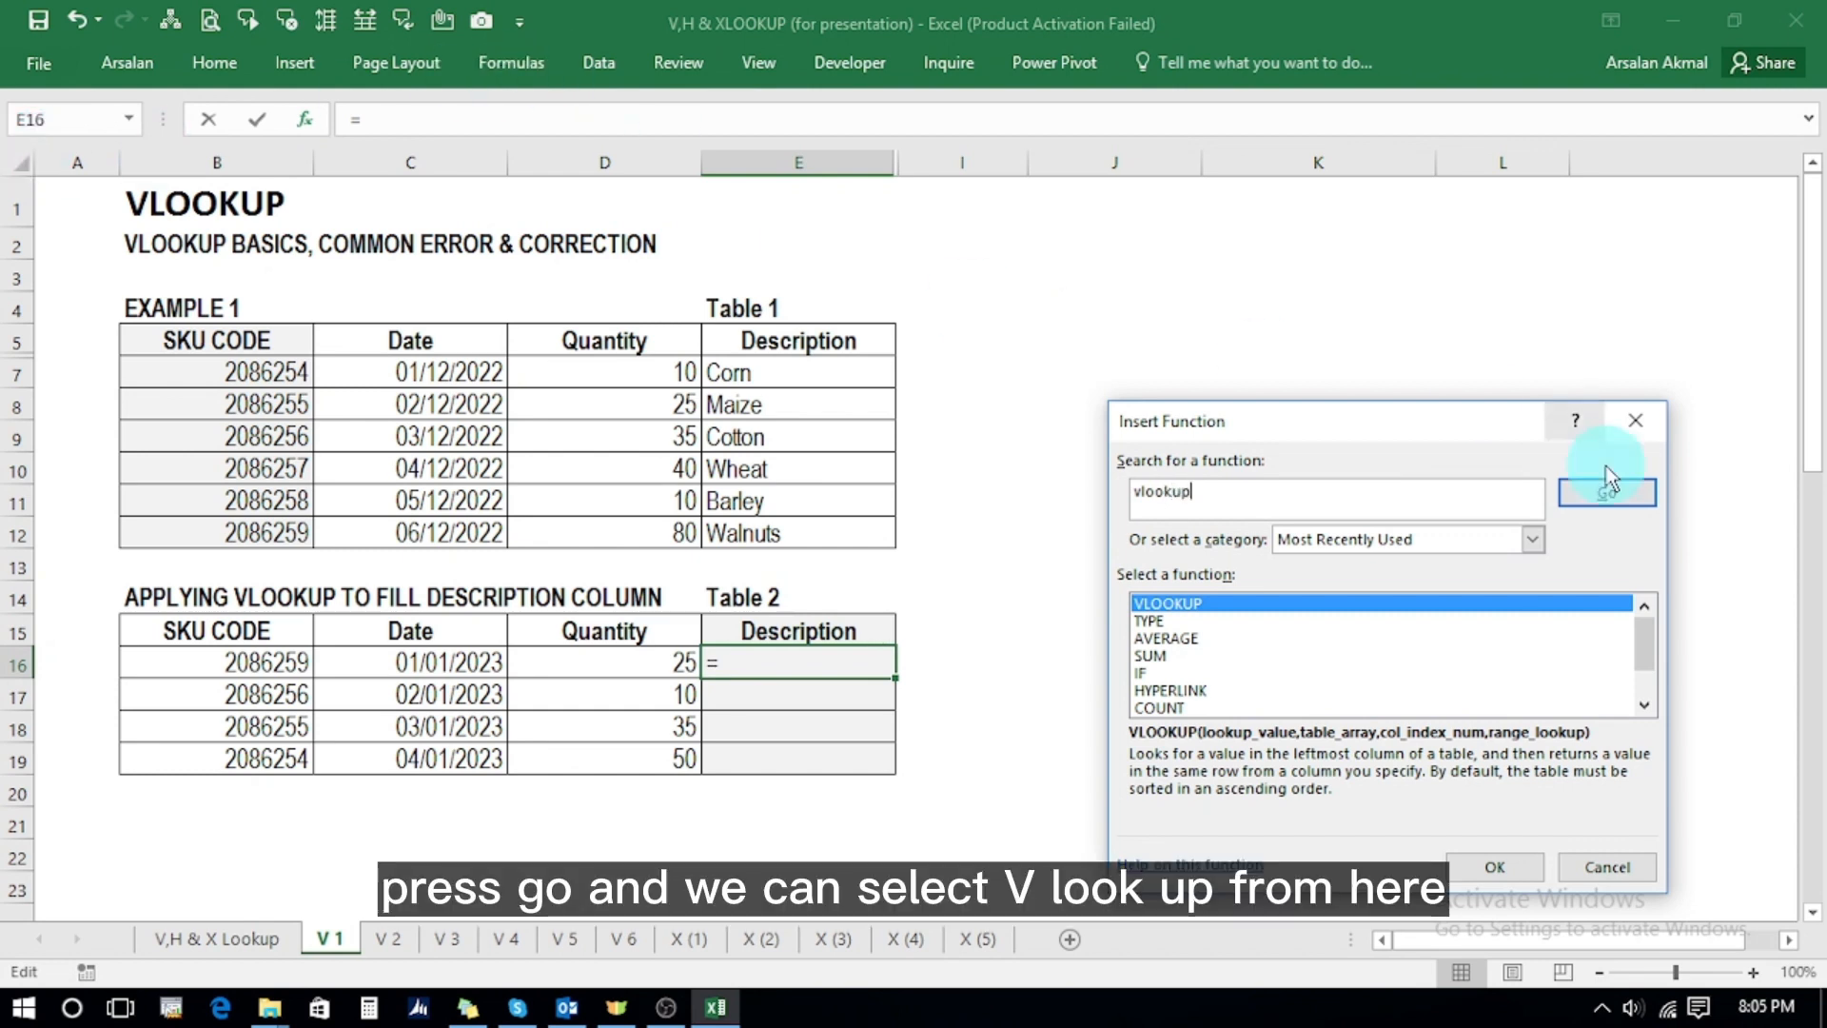
{"action": "left_click", "coordinate": [1608, 493]}
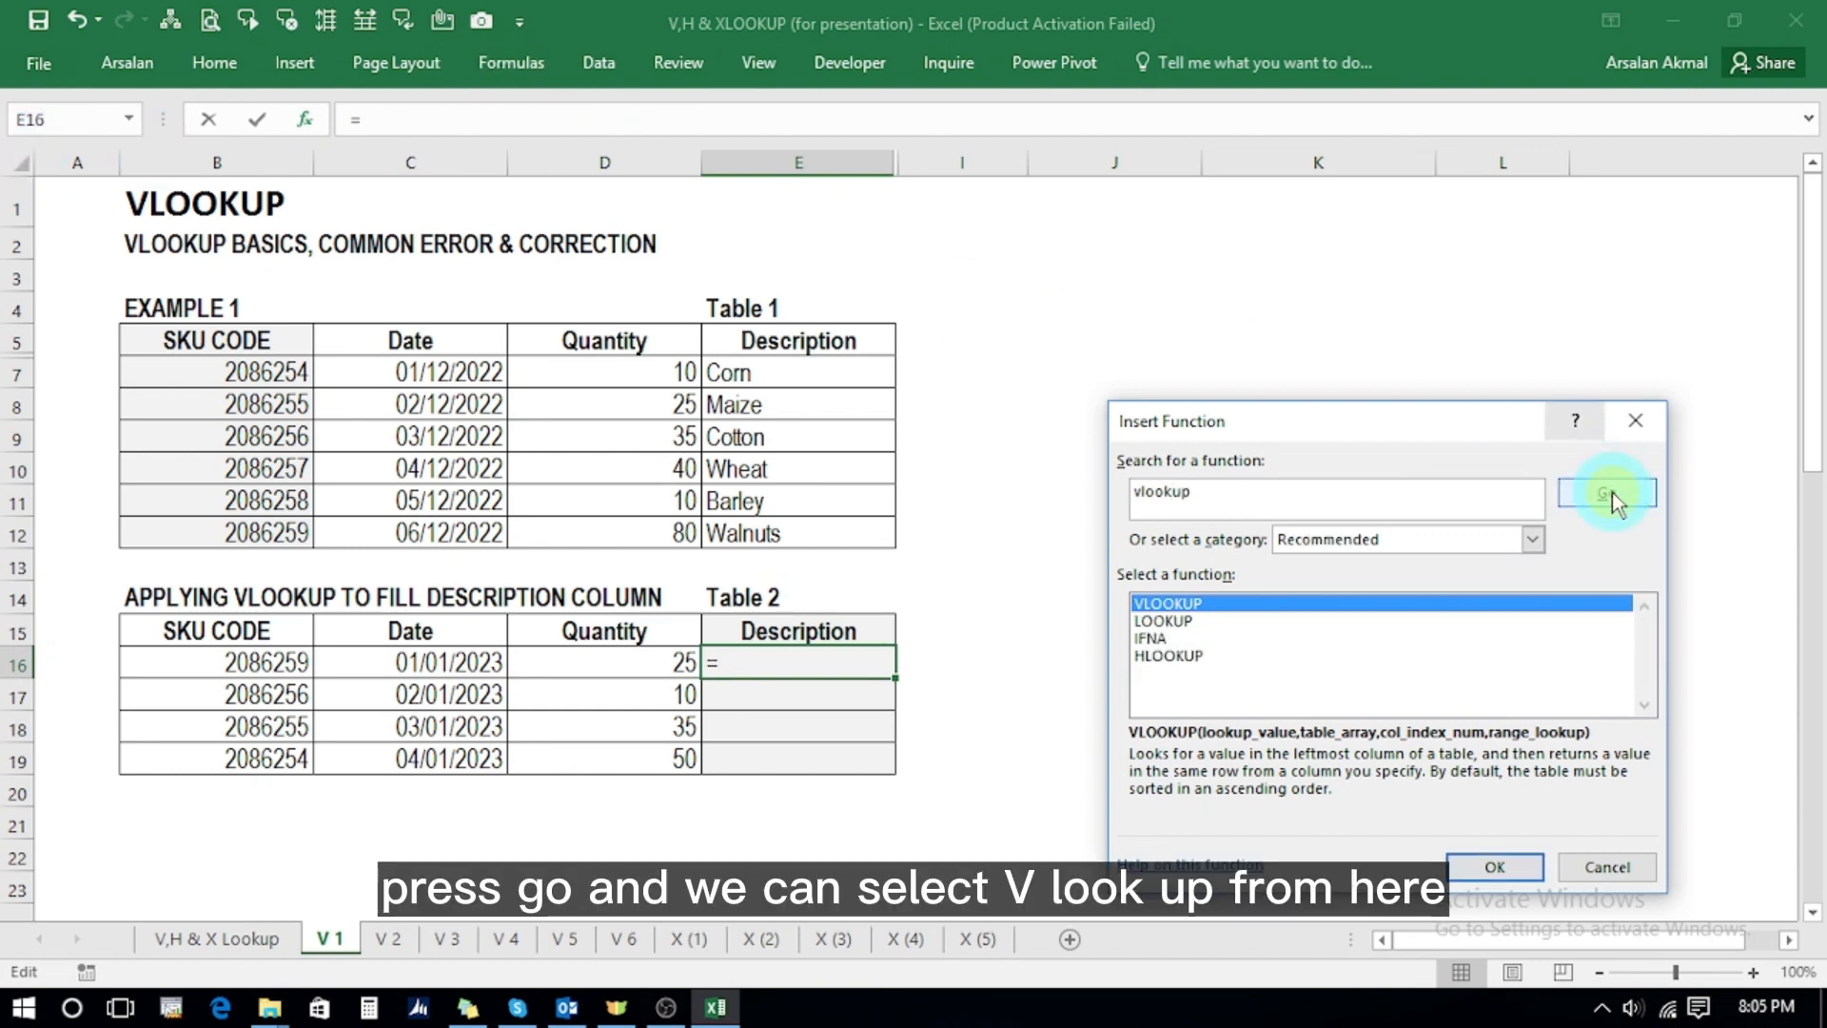
{"action": "left_click", "coordinate": [1207, 604]}
{"action": "left_click", "coordinate": [1491, 869]}
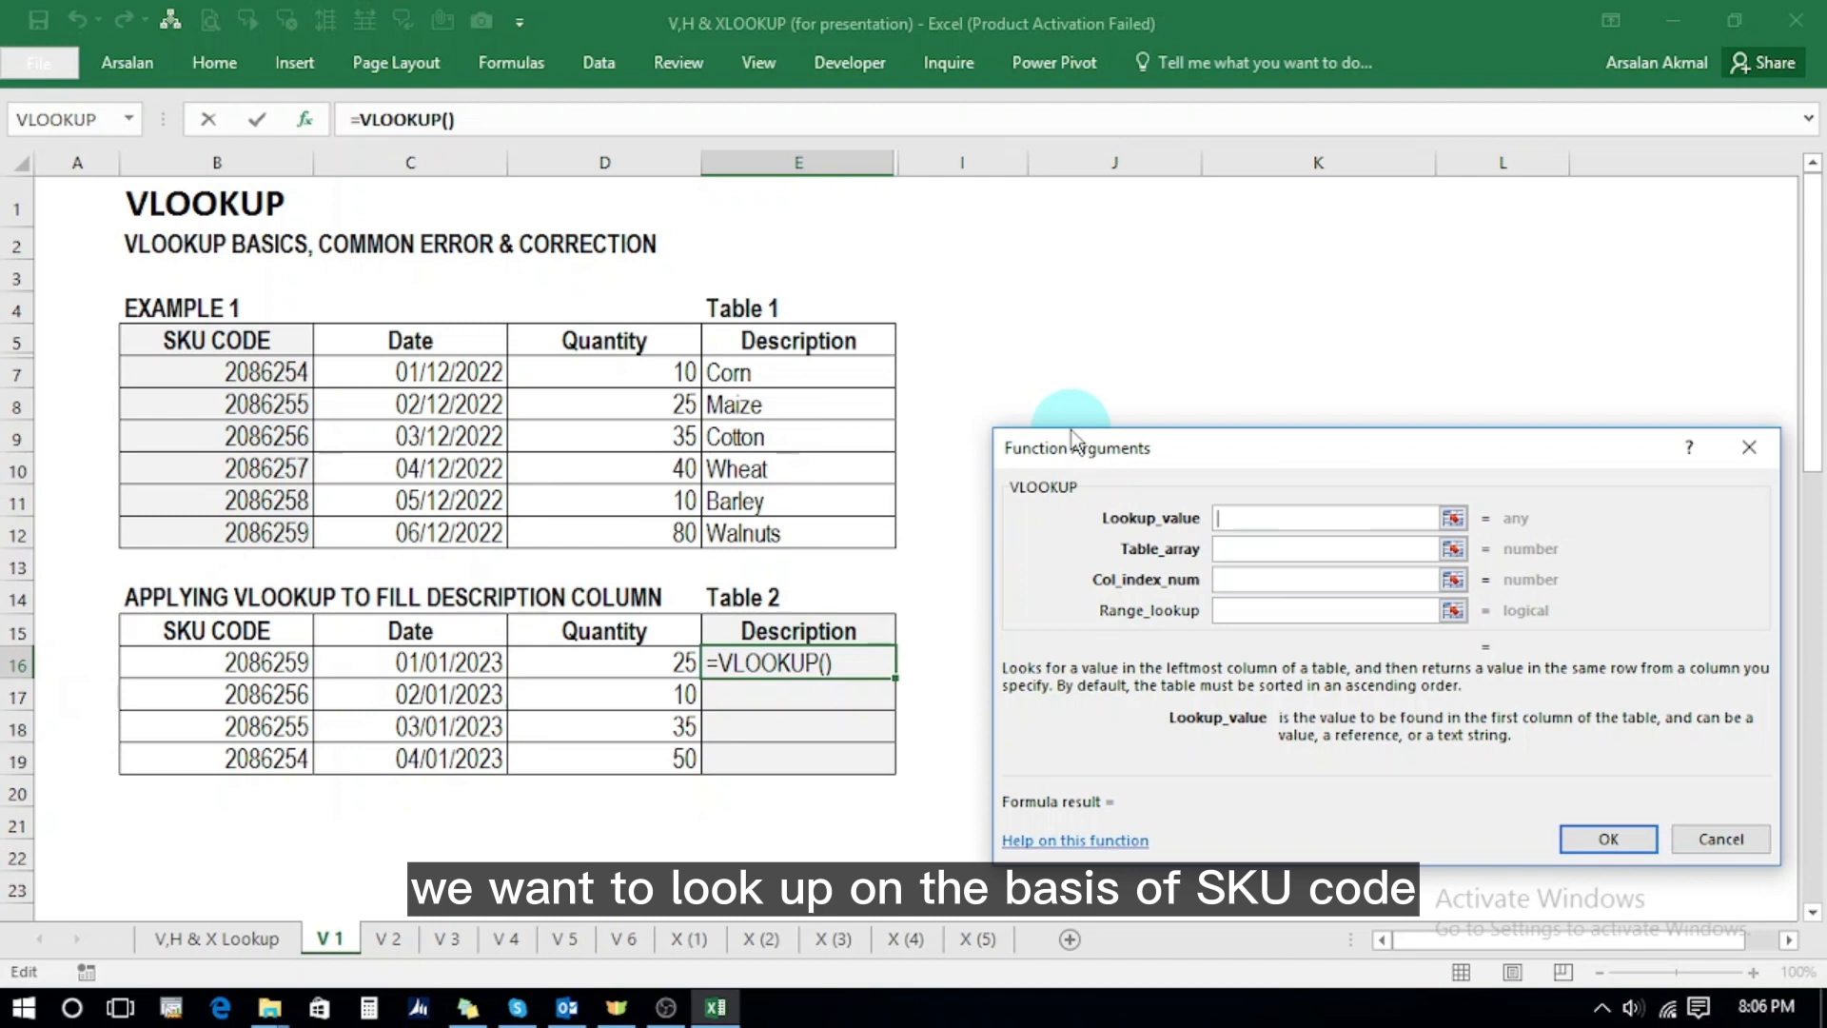
- Set the VLOOKUP lookup value to B16 and its table array to the absolute range $B$7:$E$12
{"action": "left_click", "coordinate": [276, 661]}
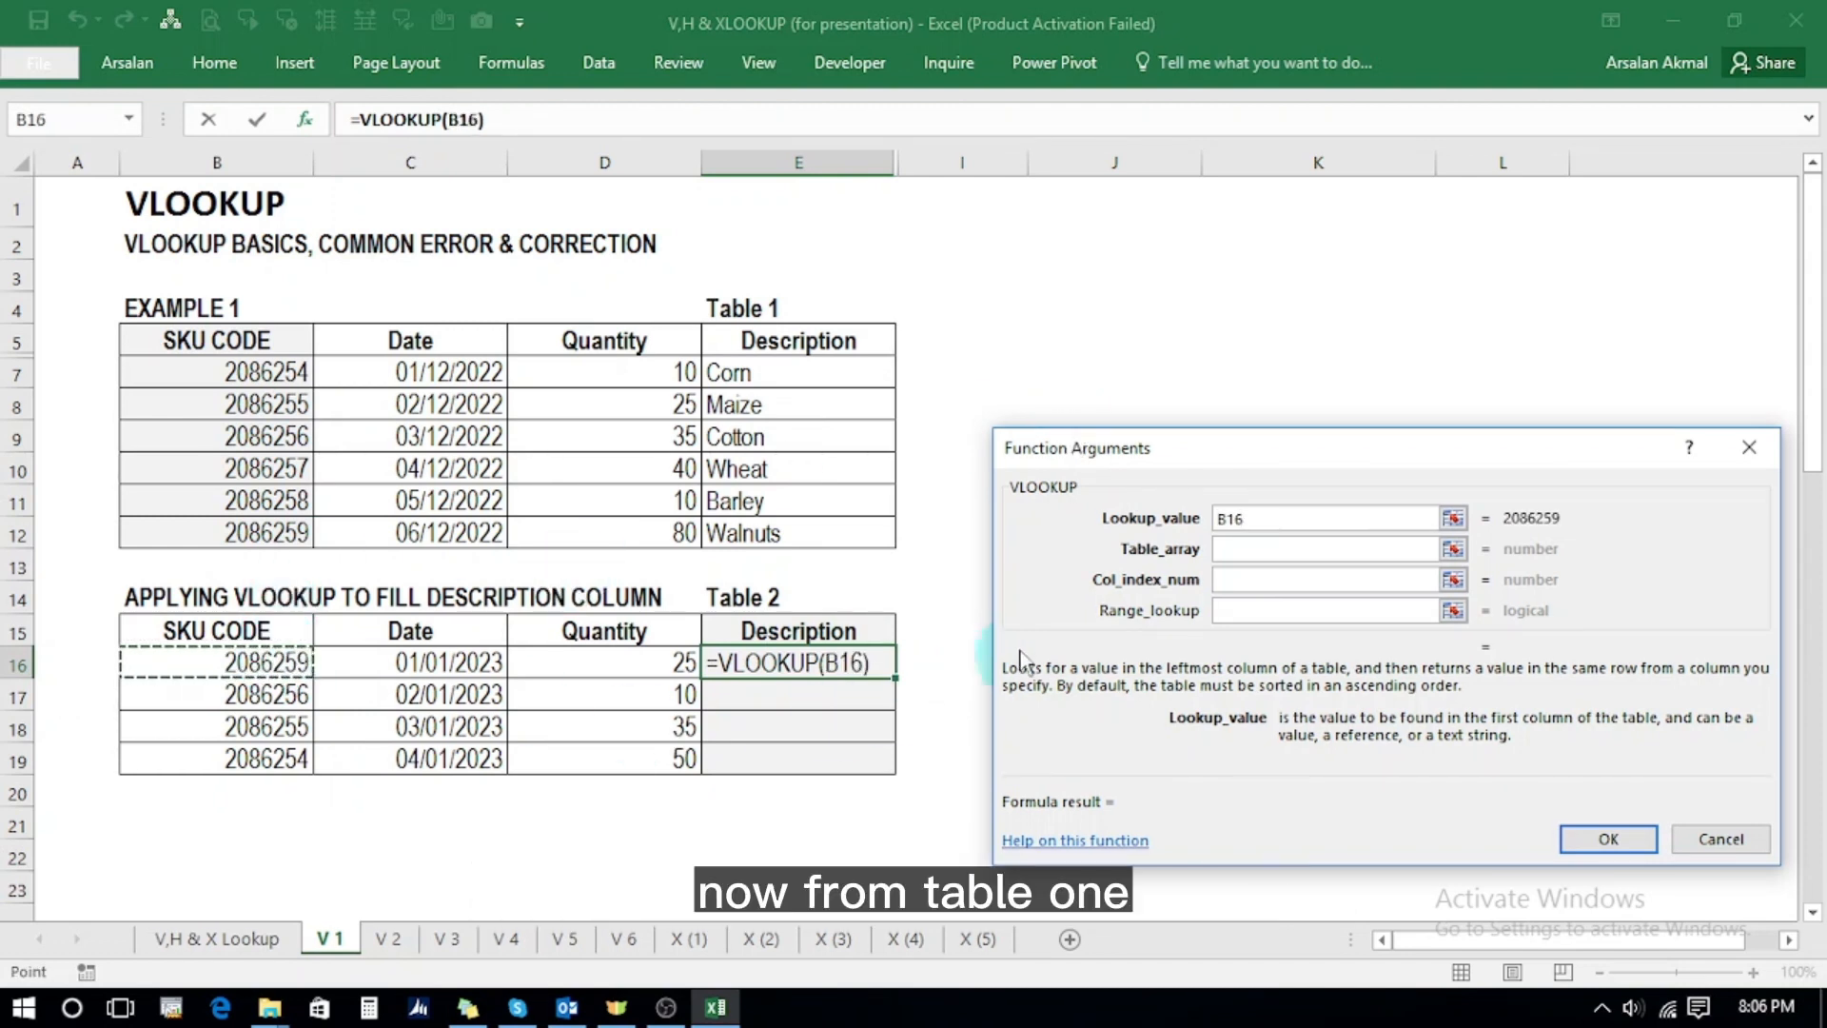
{"action": "left_click", "coordinate": [1225, 549]}
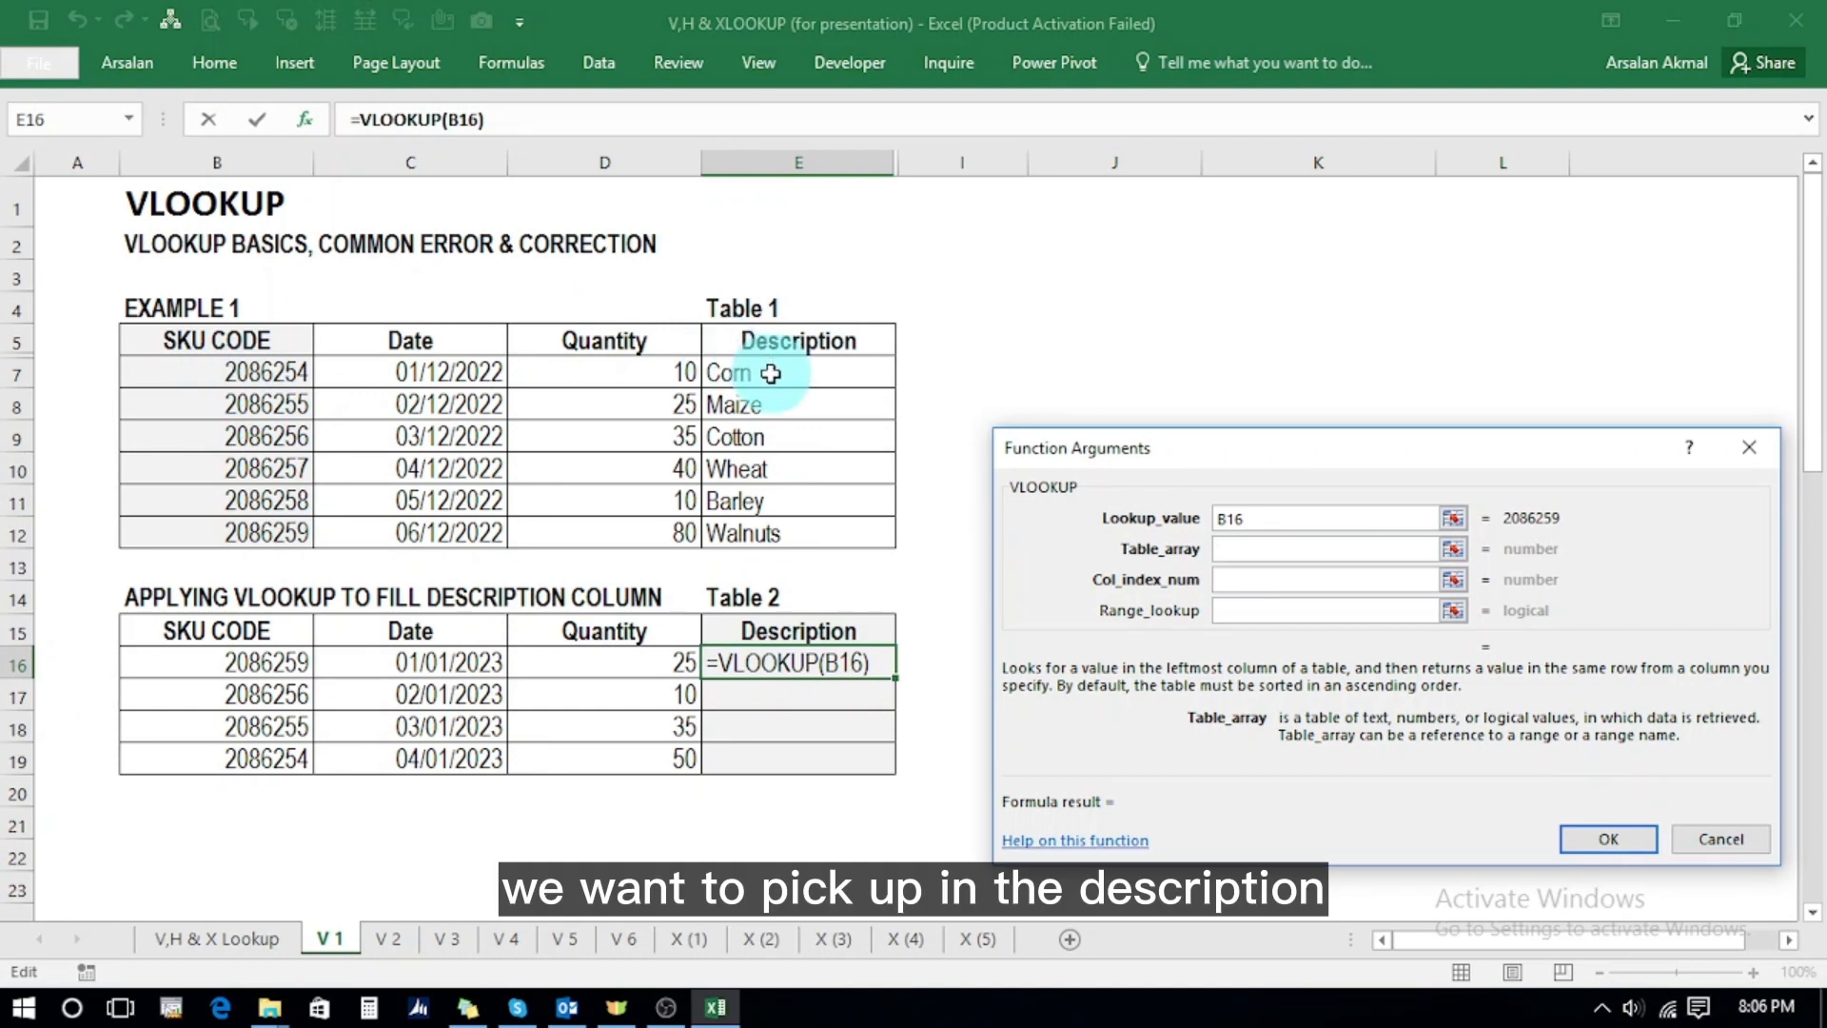
{"action": "left_click", "coordinate": [225, 371]}
{"action": "key", "text": "shift+Right"}
{"action": "key", "text": "shift+Right"}
{"action": "key", "text": "shift+Right"}
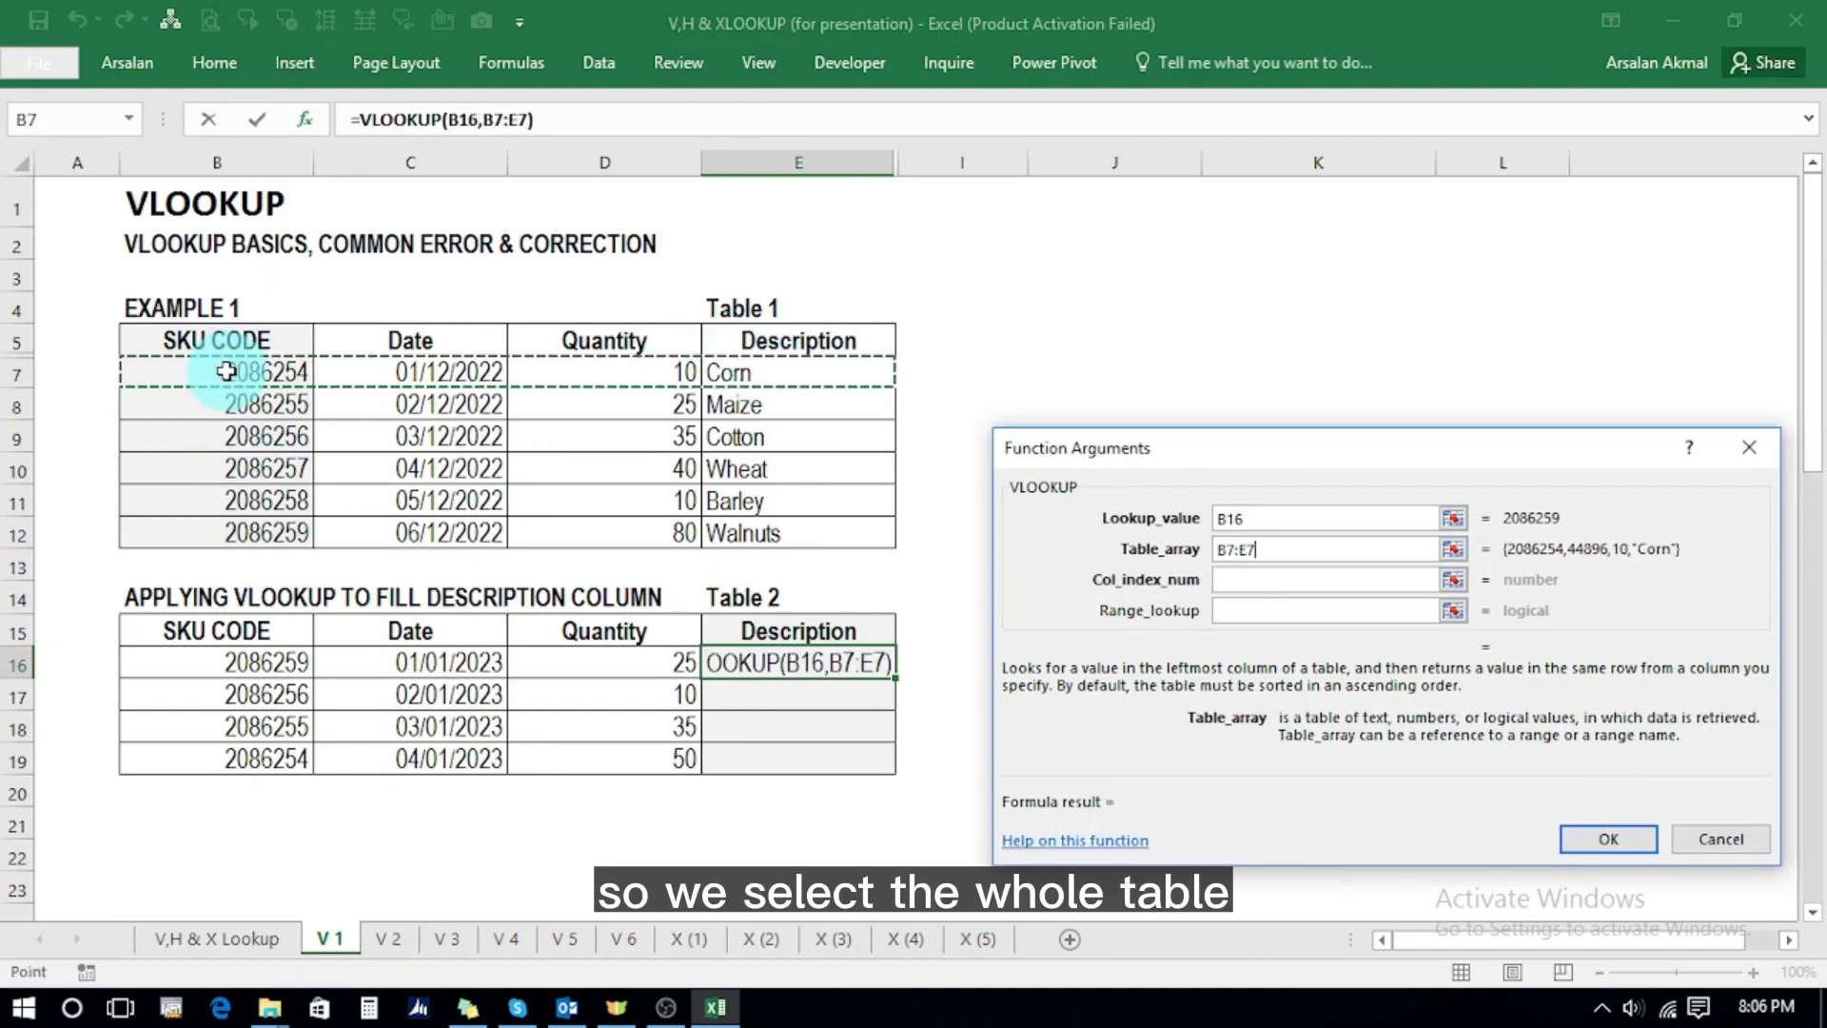
{"action": "key", "text": "shift+Down"}
{"action": "key", "text": "shift+Down"}
{"action": "key", "text": "shift+Down"}
{"action": "key", "text": "shift+Down"}
{"action": "key", "text": "shift+Down"}
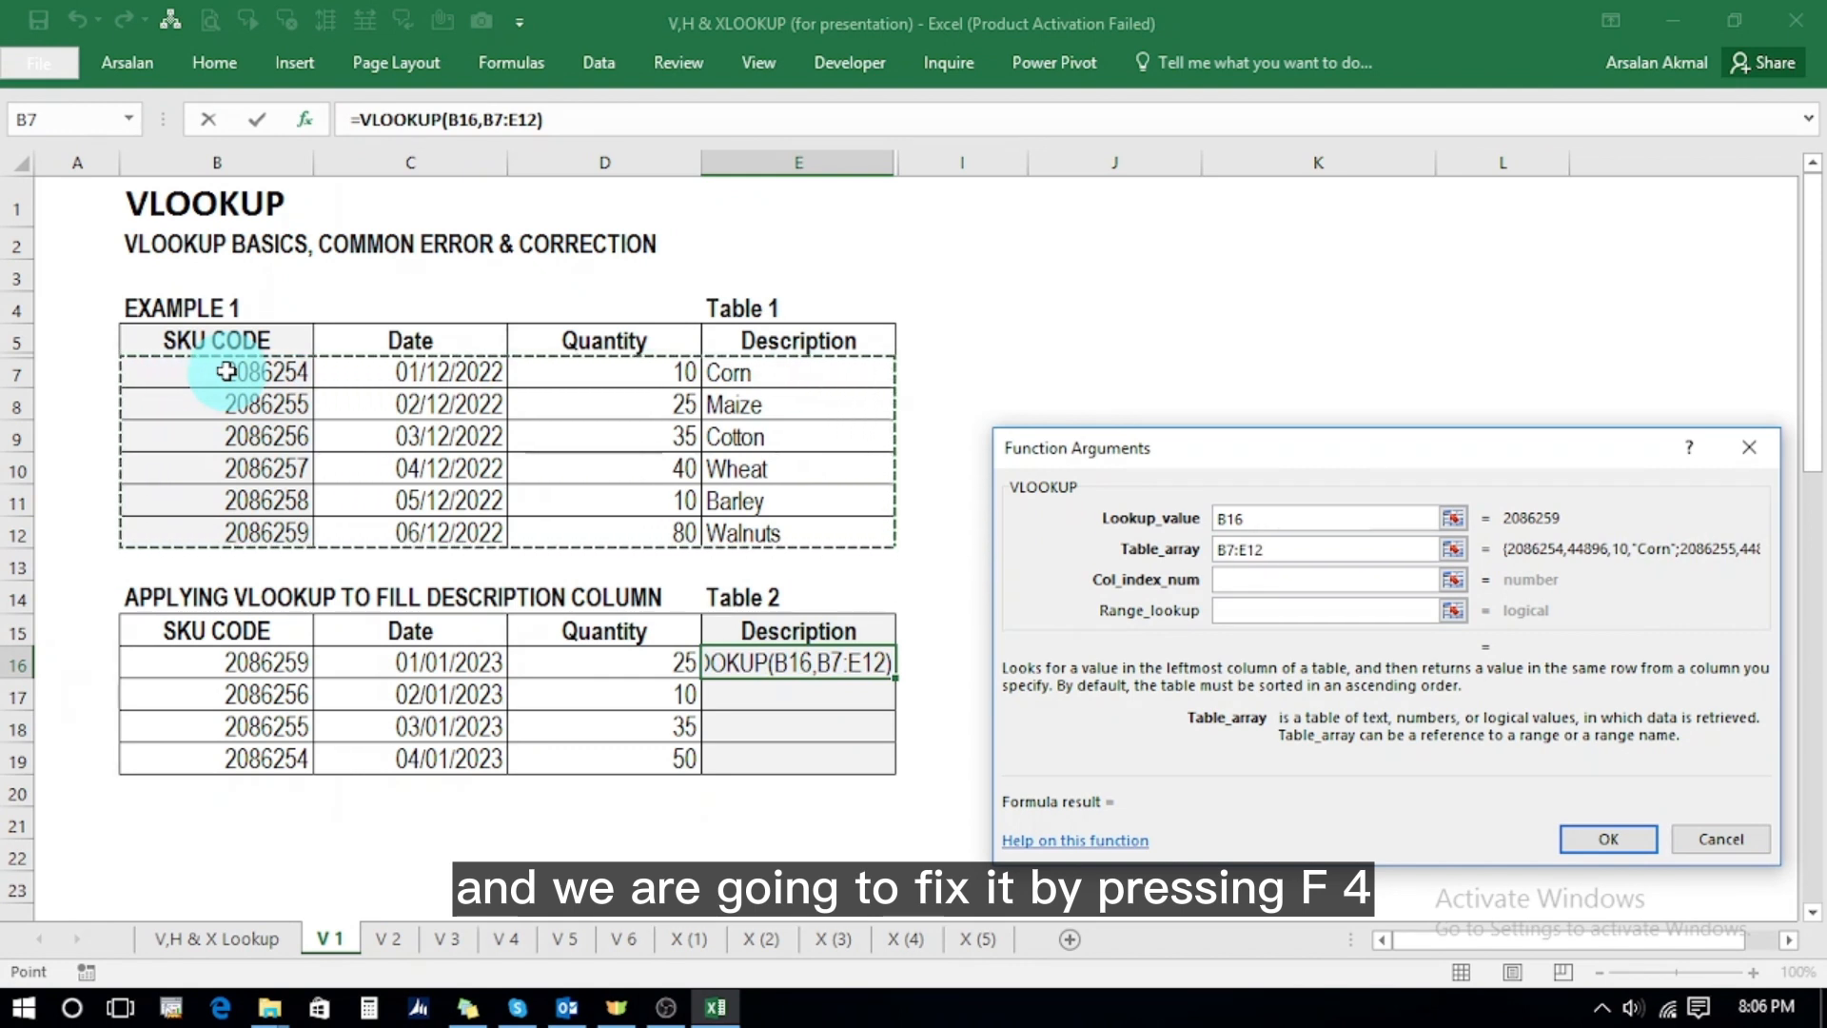
{"action": "key", "text": "F4"}
{"action": "key", "text": "Tab"}
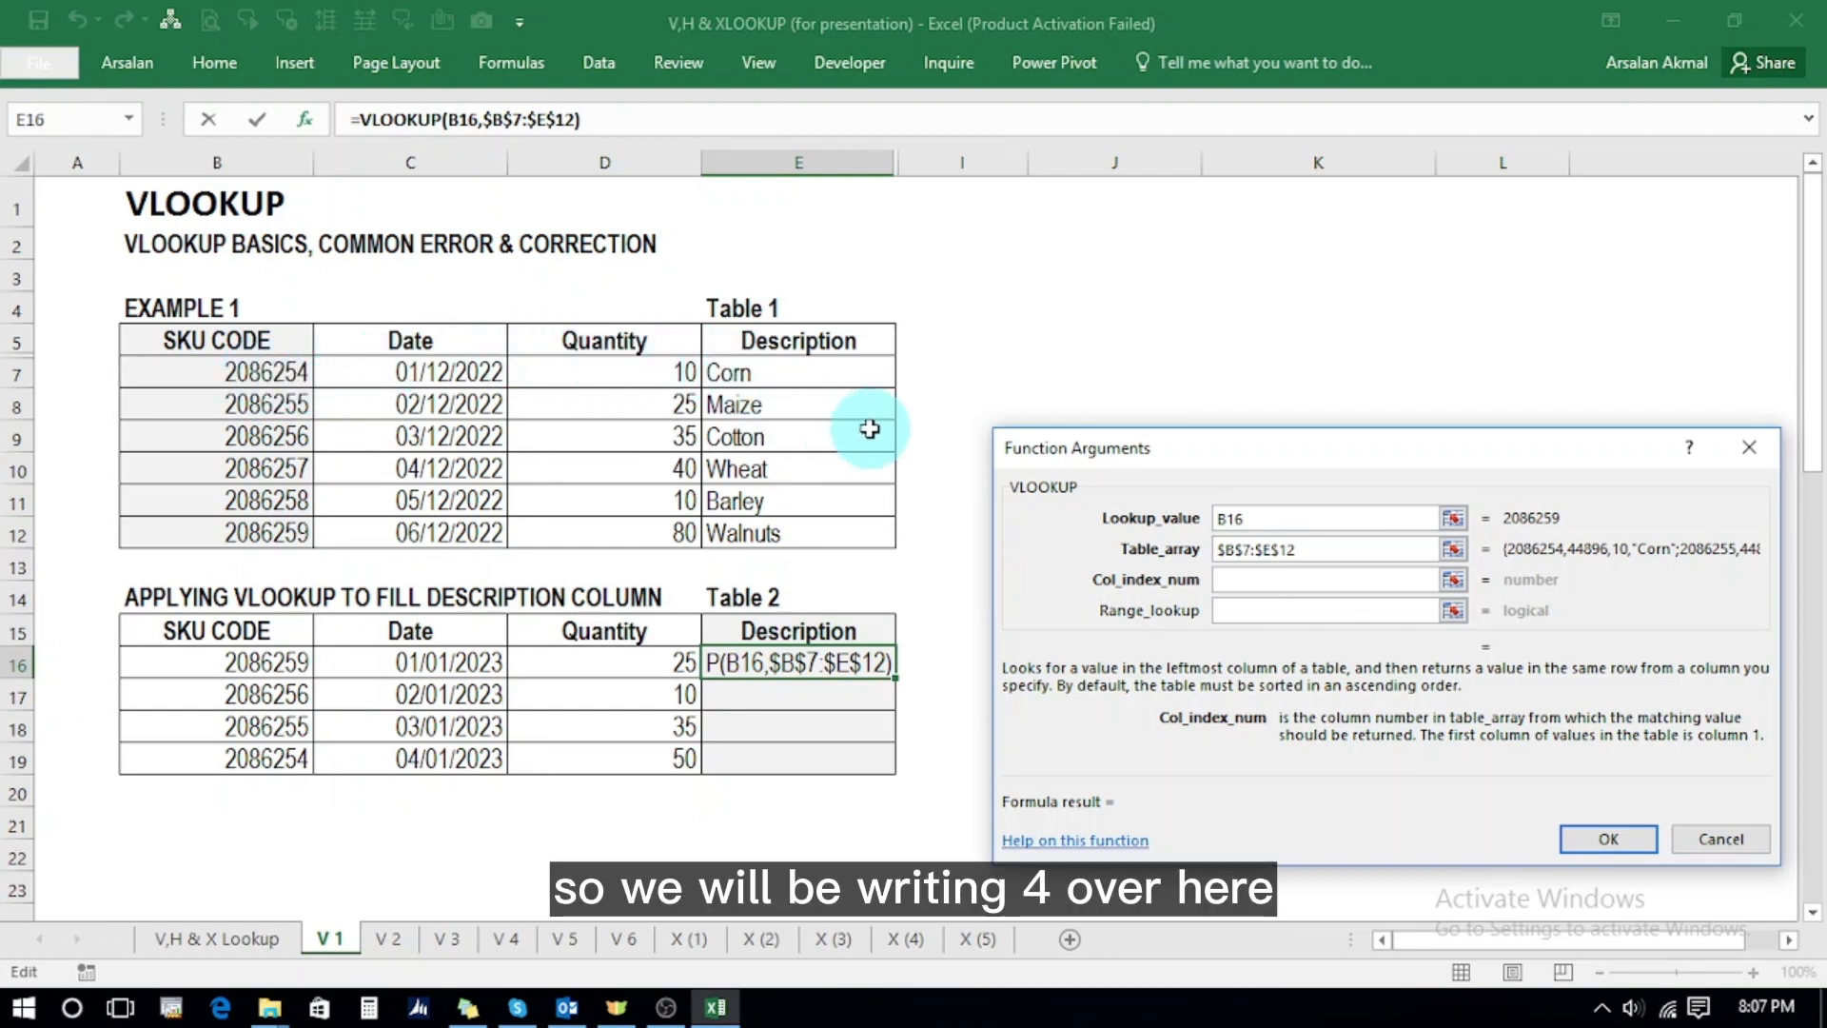
- Set the column index number to 4 and range lookup to FALSE, and complete the VLOOKUP in E16
{"action": "type", "text": "4"}
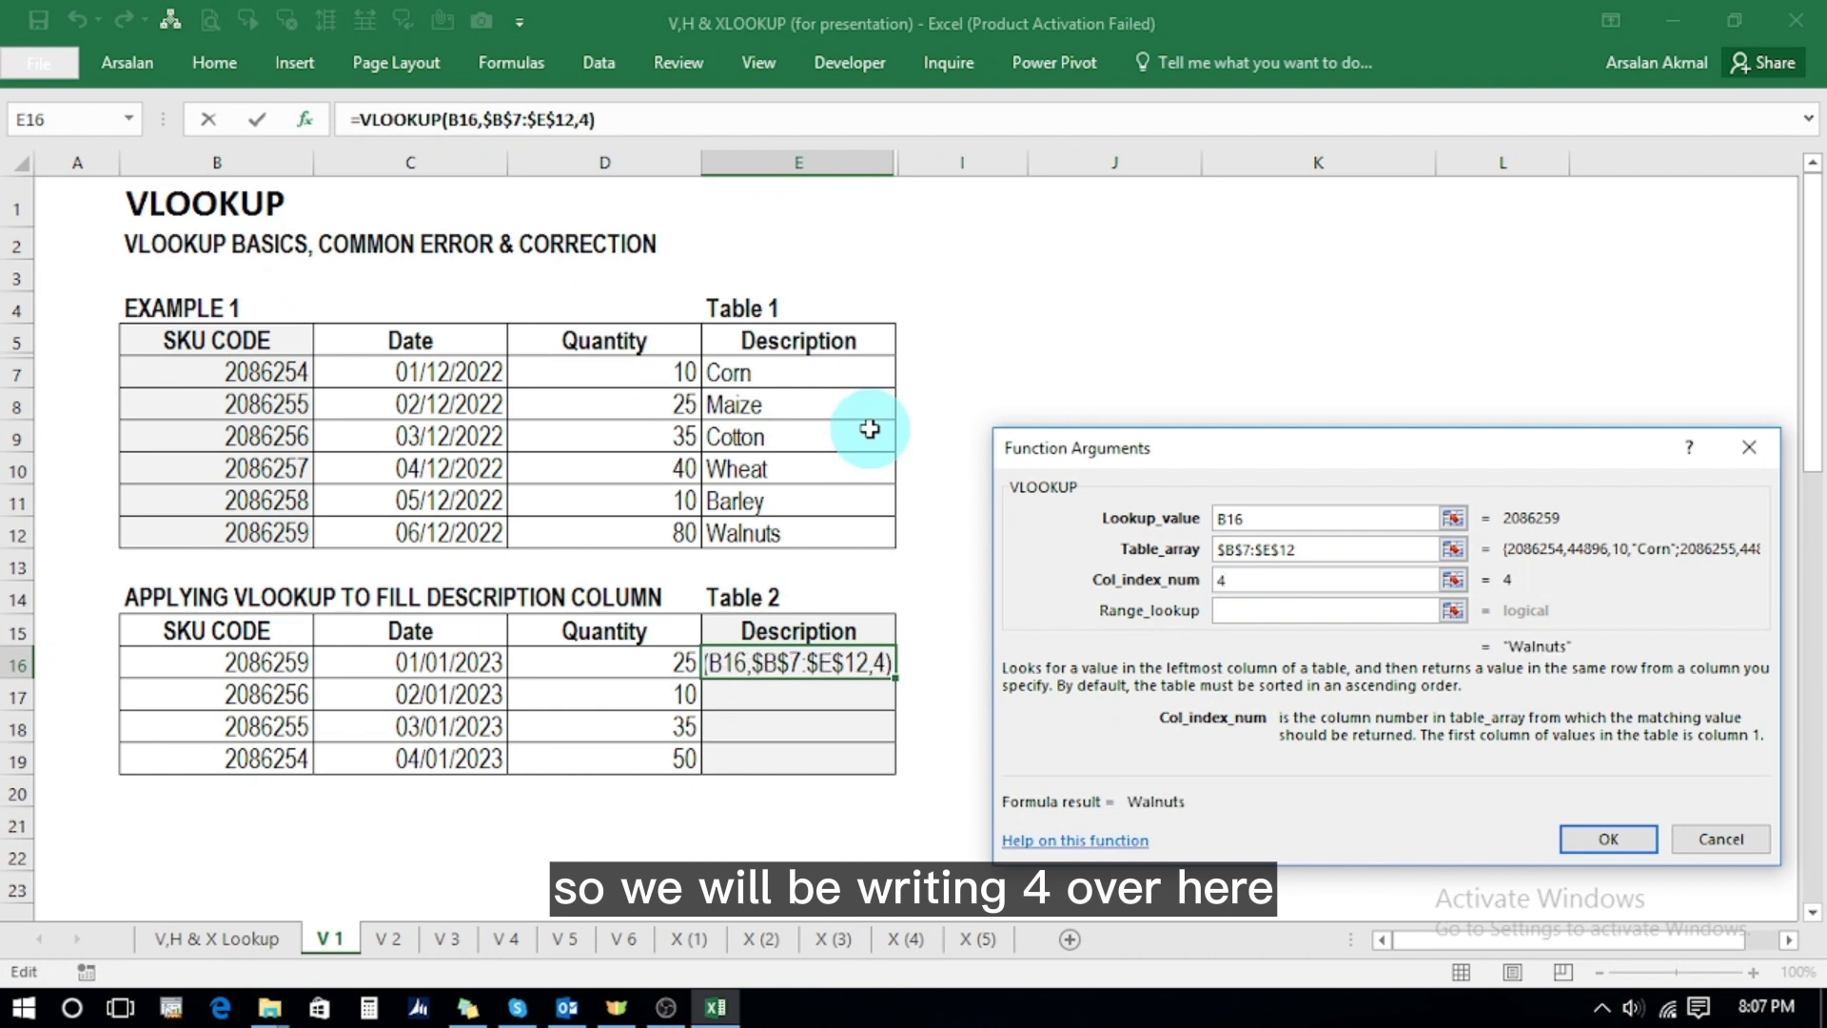
{"action": "left_click", "coordinate": [1229, 611]}
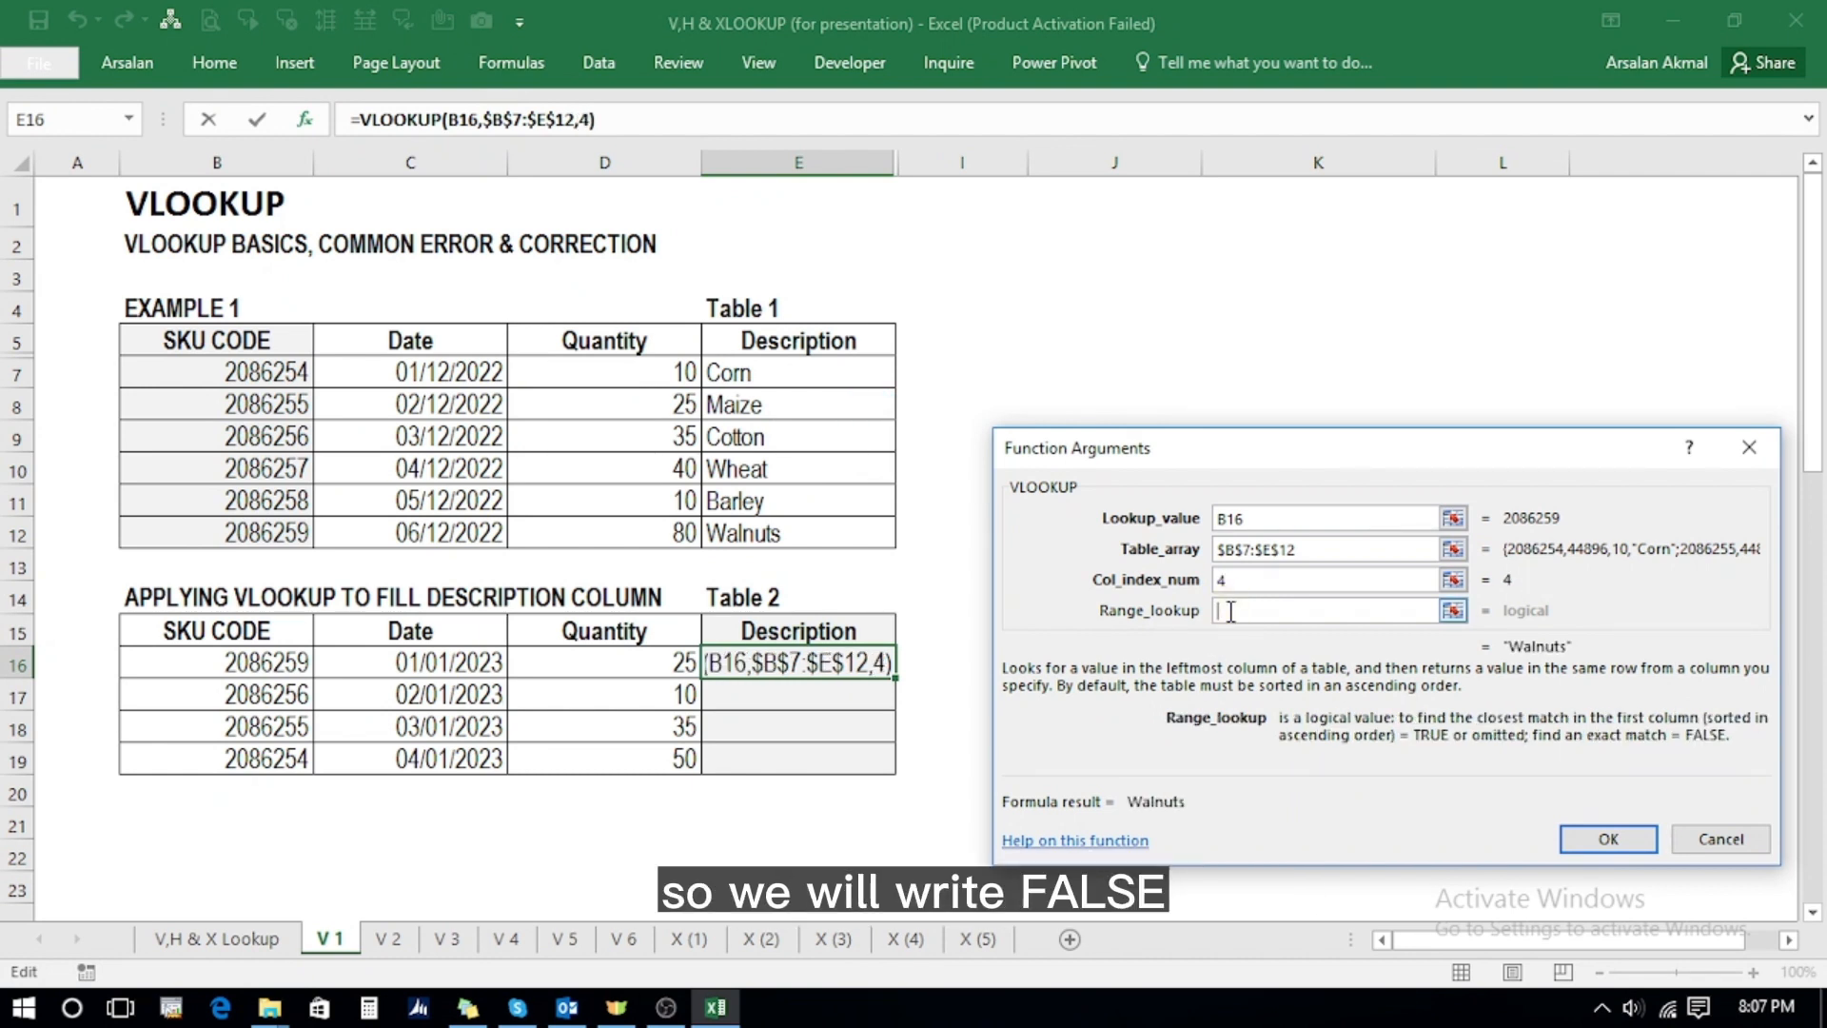
{"action": "type", "text": "FALSE"}
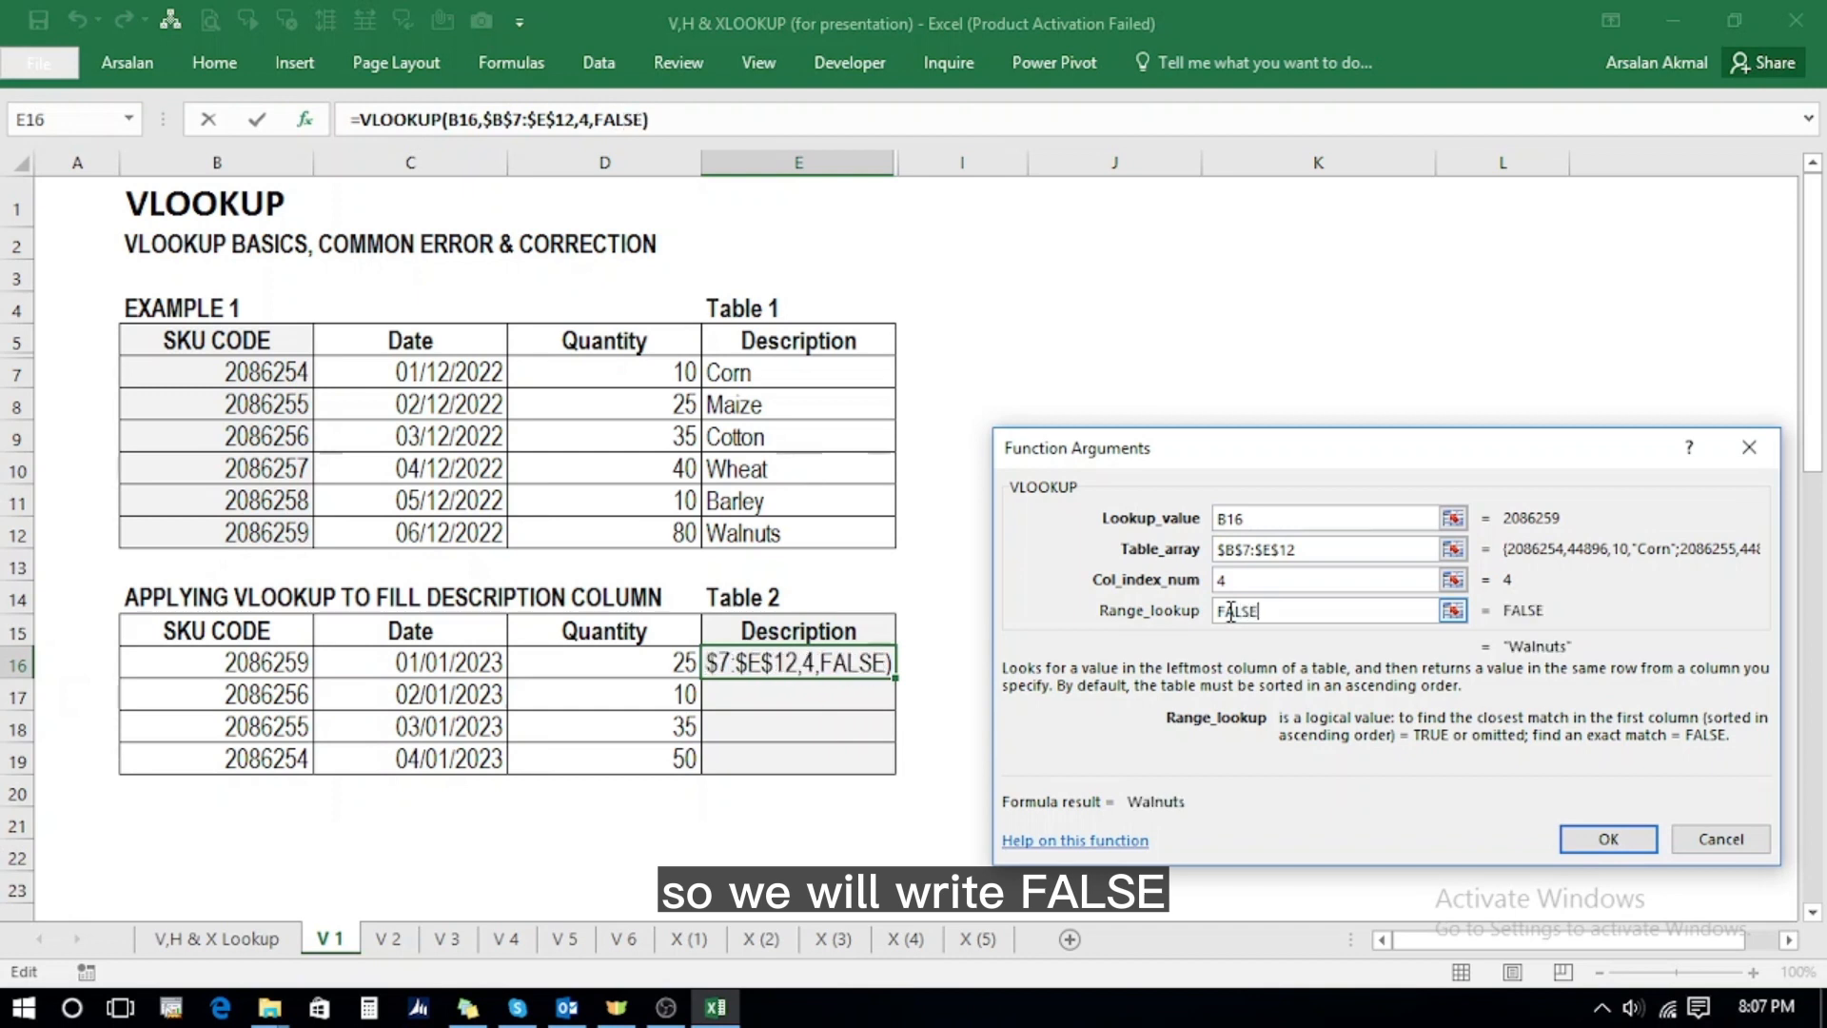
{"action": "left_click", "coordinate": [1610, 840]}
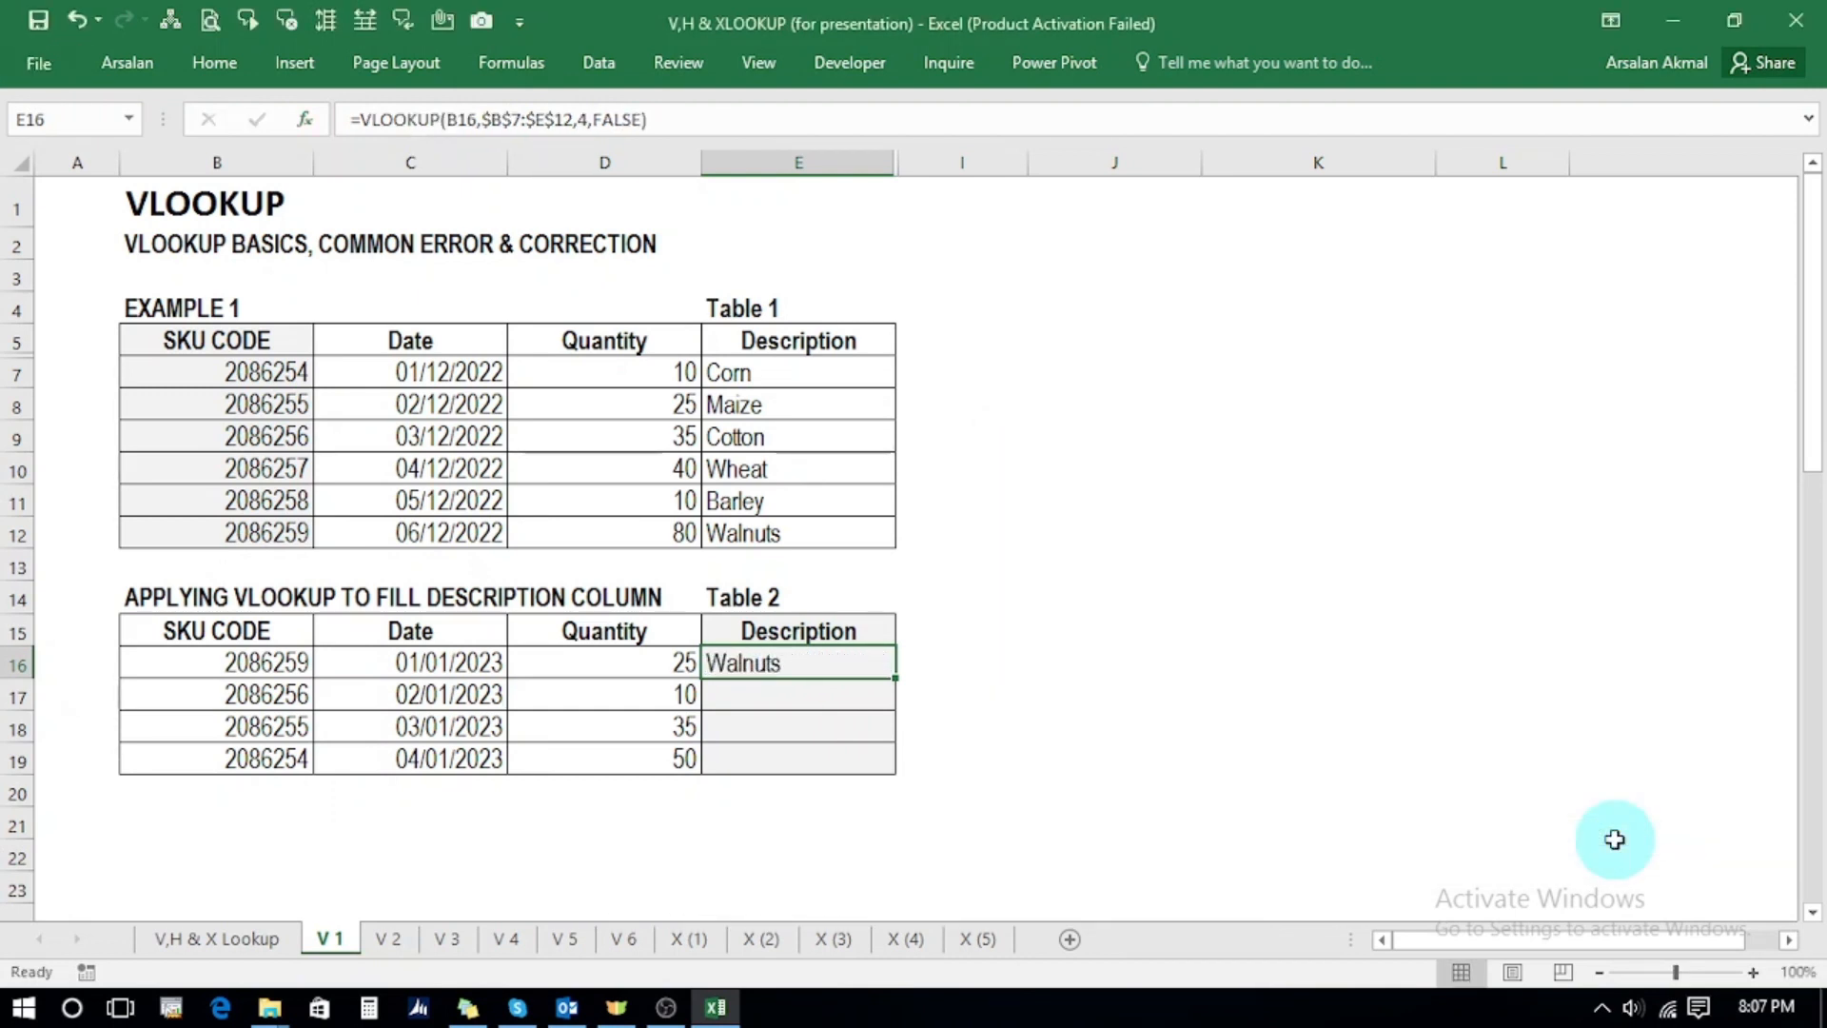
- Copy the VLOOKUP formula from E16 down through E19 to fill Table 2's Description column
{"action": "key", "text": "ctrl+c"}
{"action": "key", "text": "shift+Down"}
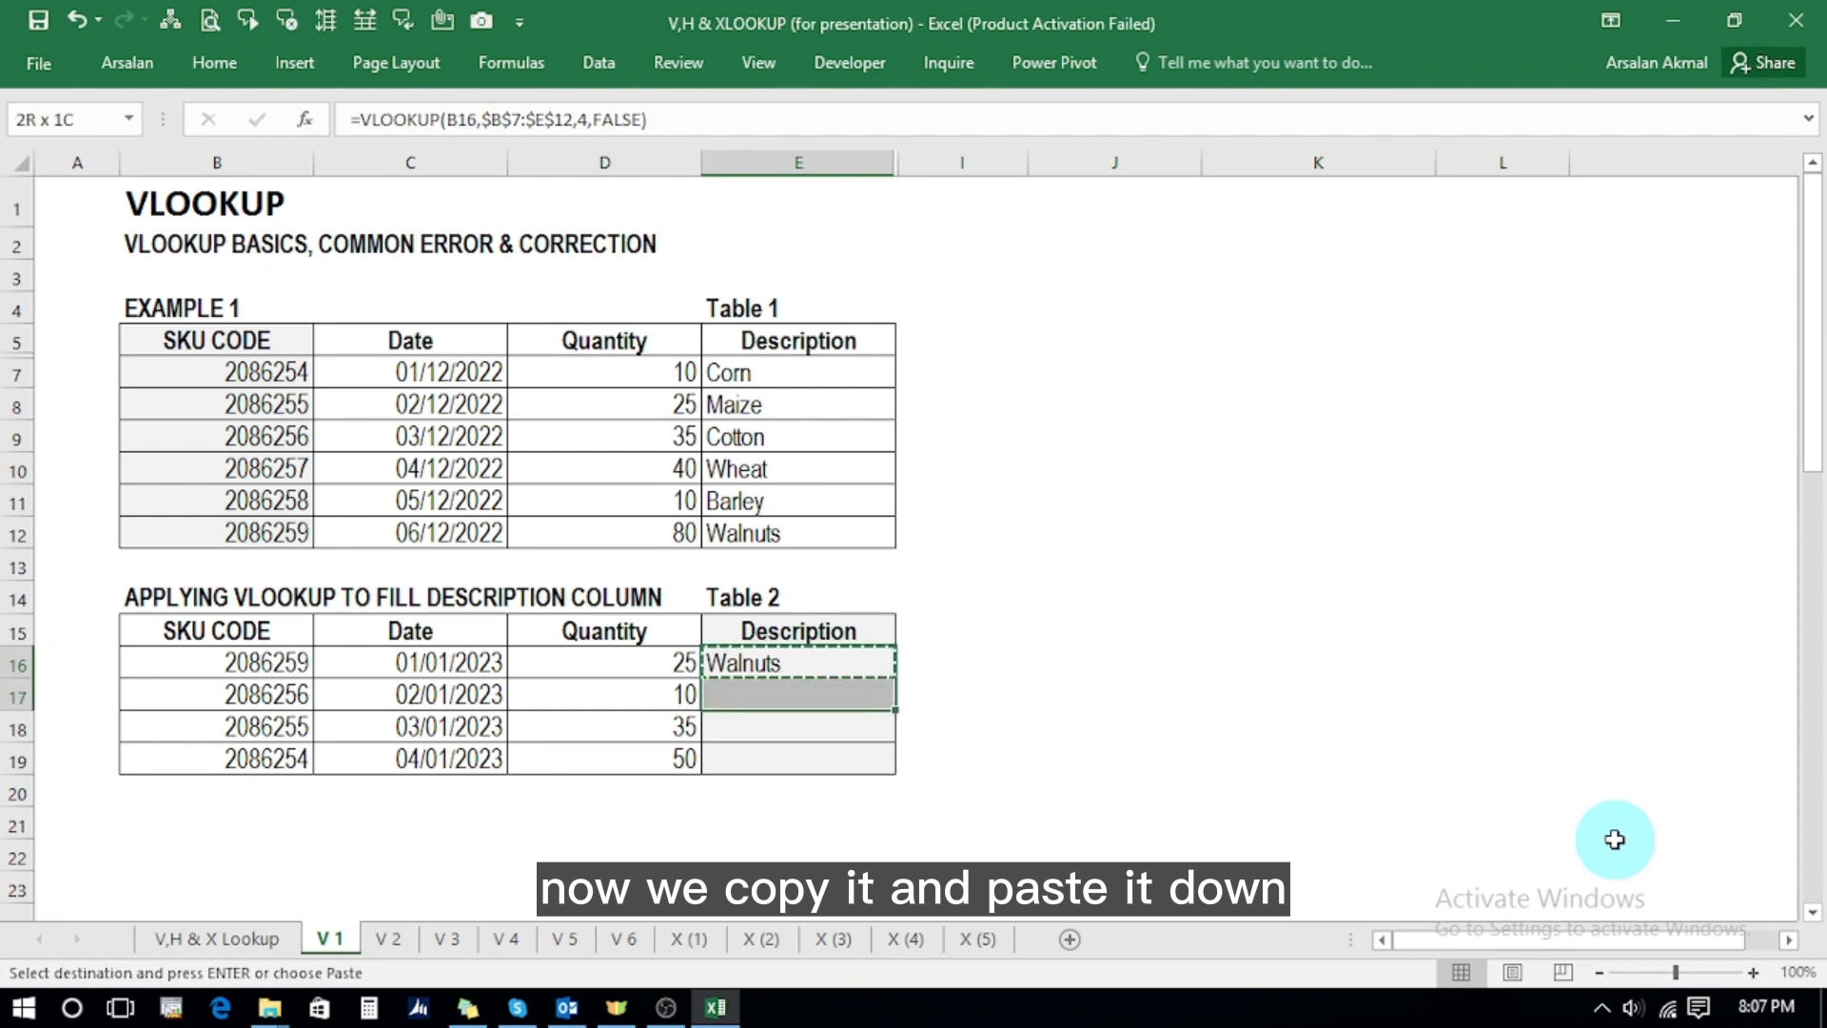
{"action": "key", "text": "shift+Down"}
{"action": "key", "text": "shift+Down"}
{"action": "key", "text": "Return"}
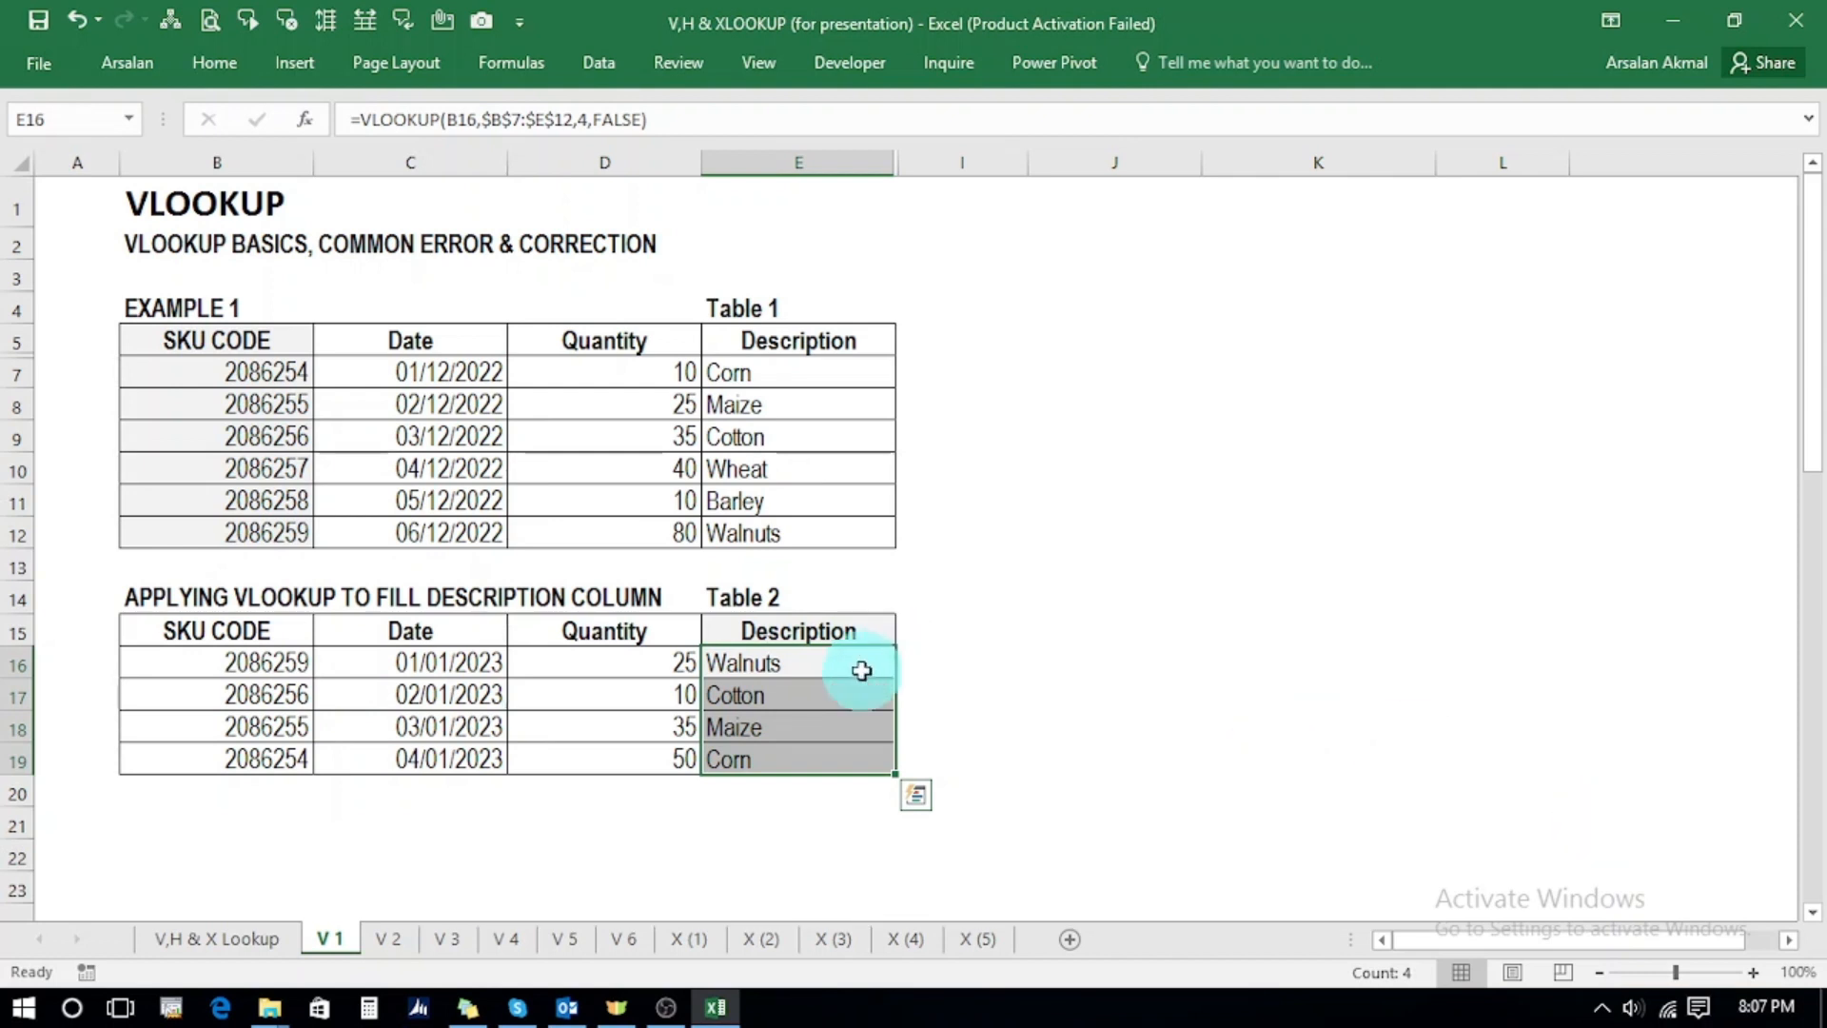
- Start retyping E16's formula directly in the cell as =VLOOKUP with lookup value B16 and absolute table array $B$7:$E$12
{"action": "key", "text": "Down"}
{"action": "key", "text": "Up"}
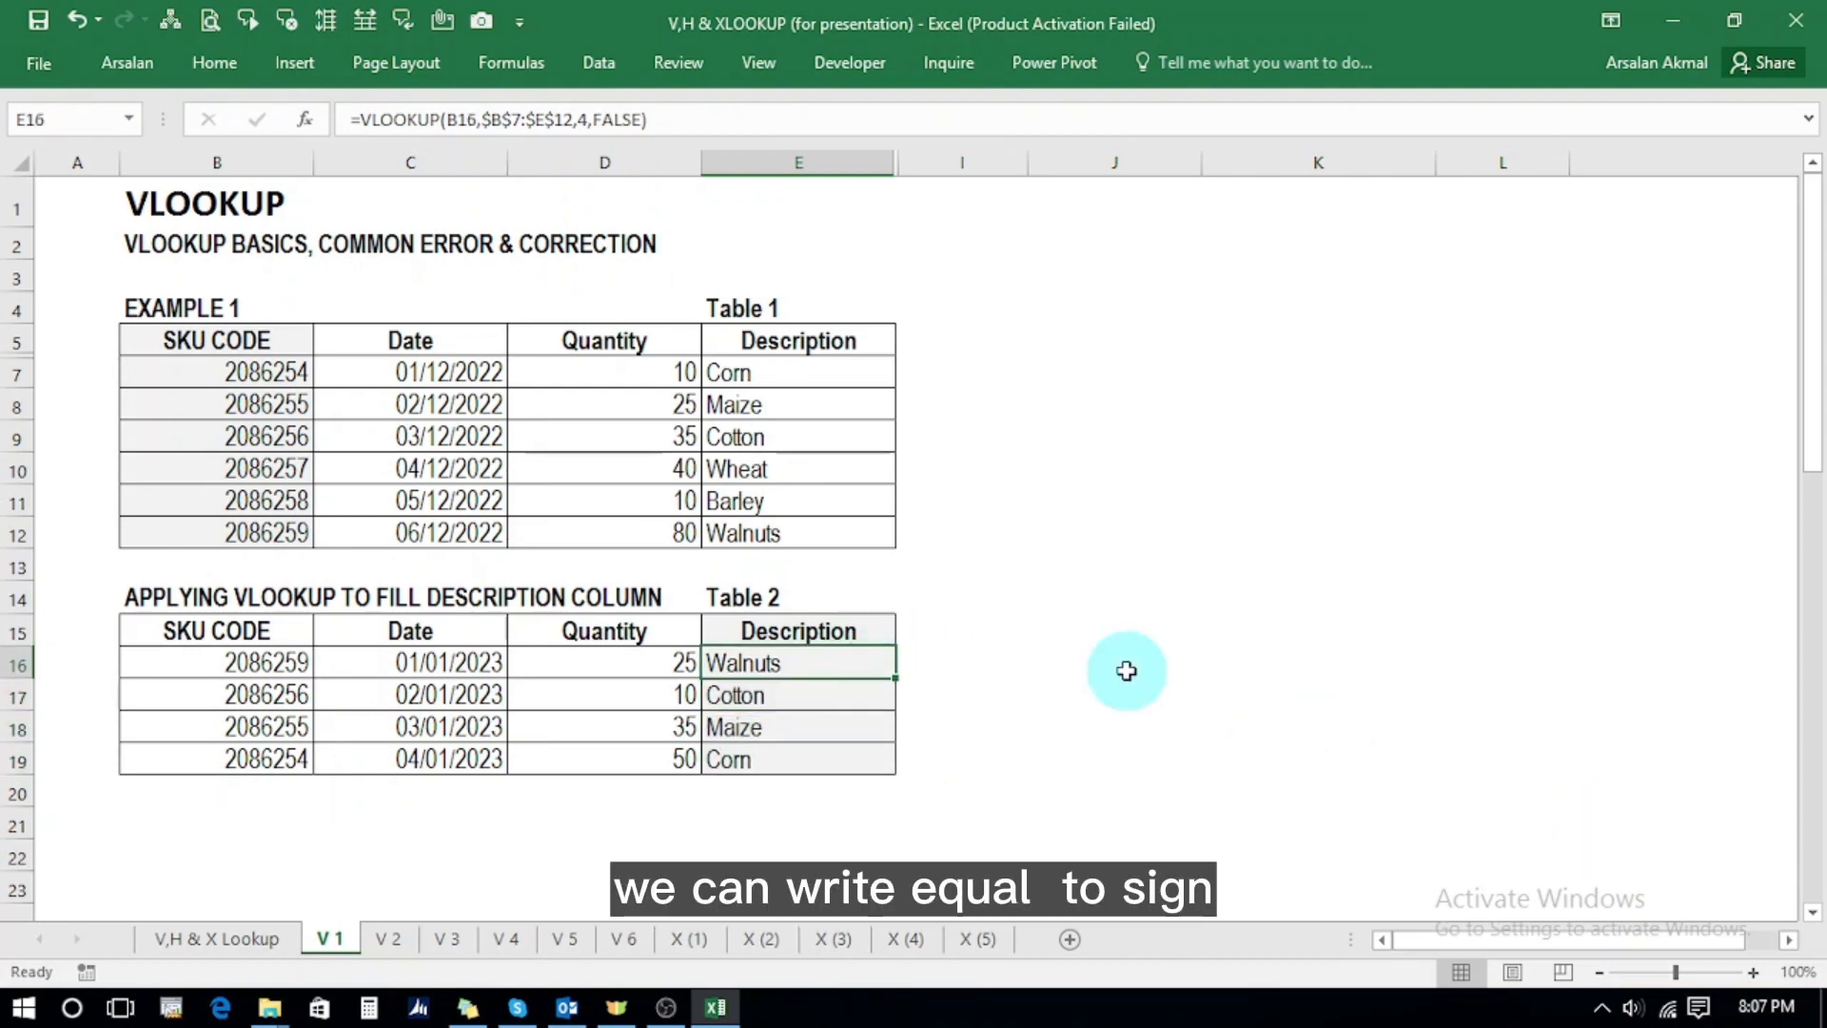
{"action": "type", "text": "=vl"}
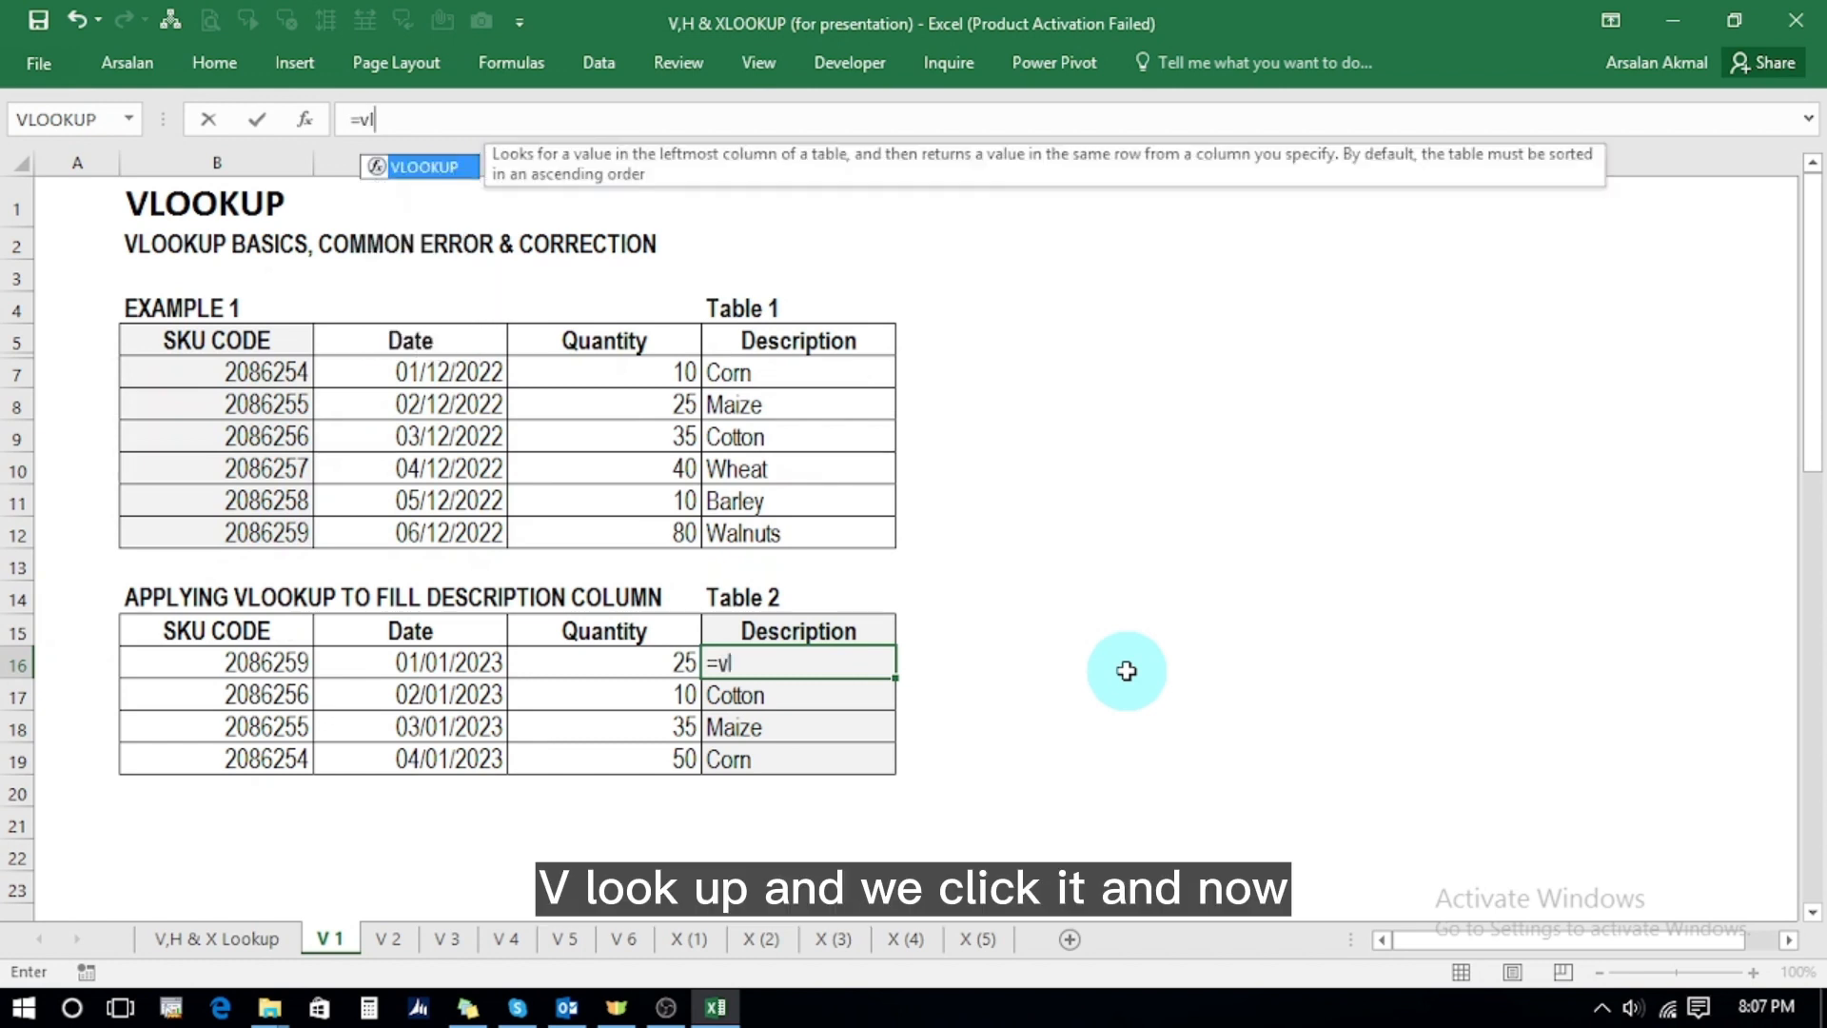
{"action": "double_click", "coordinate": [427, 169]}
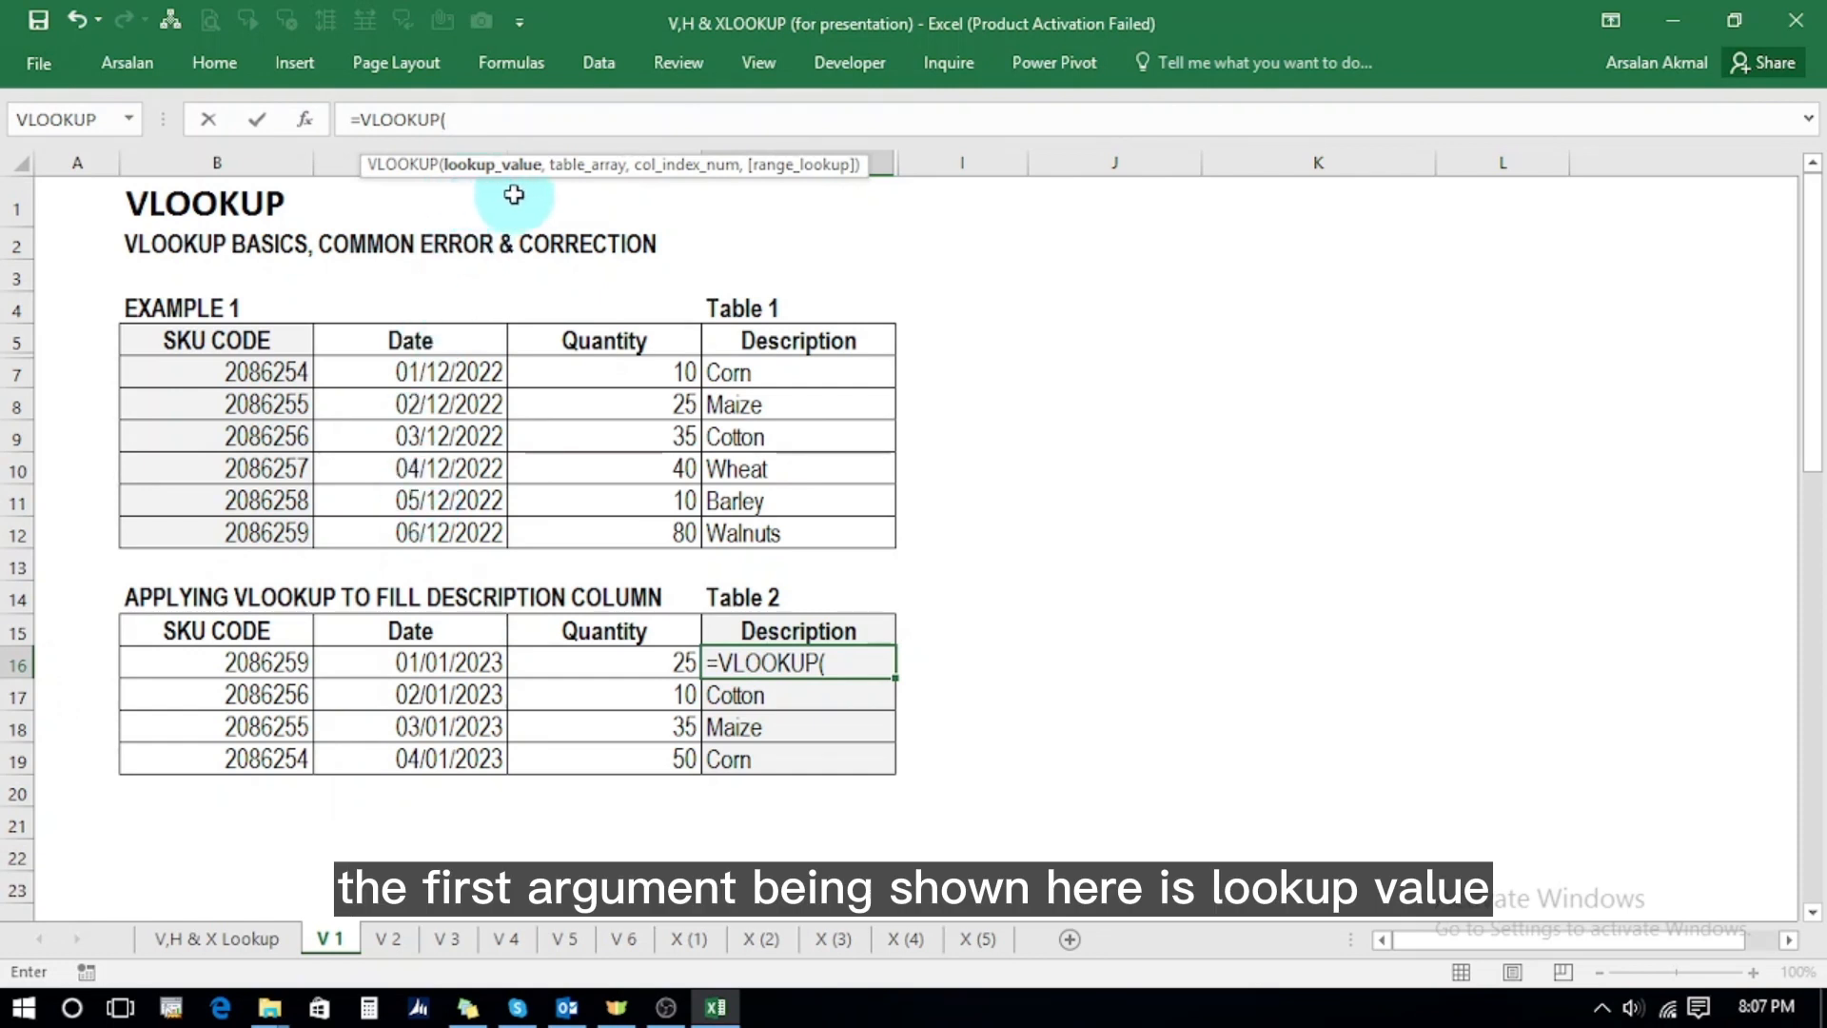
{"action": "left_click", "coordinate": [263, 668]}
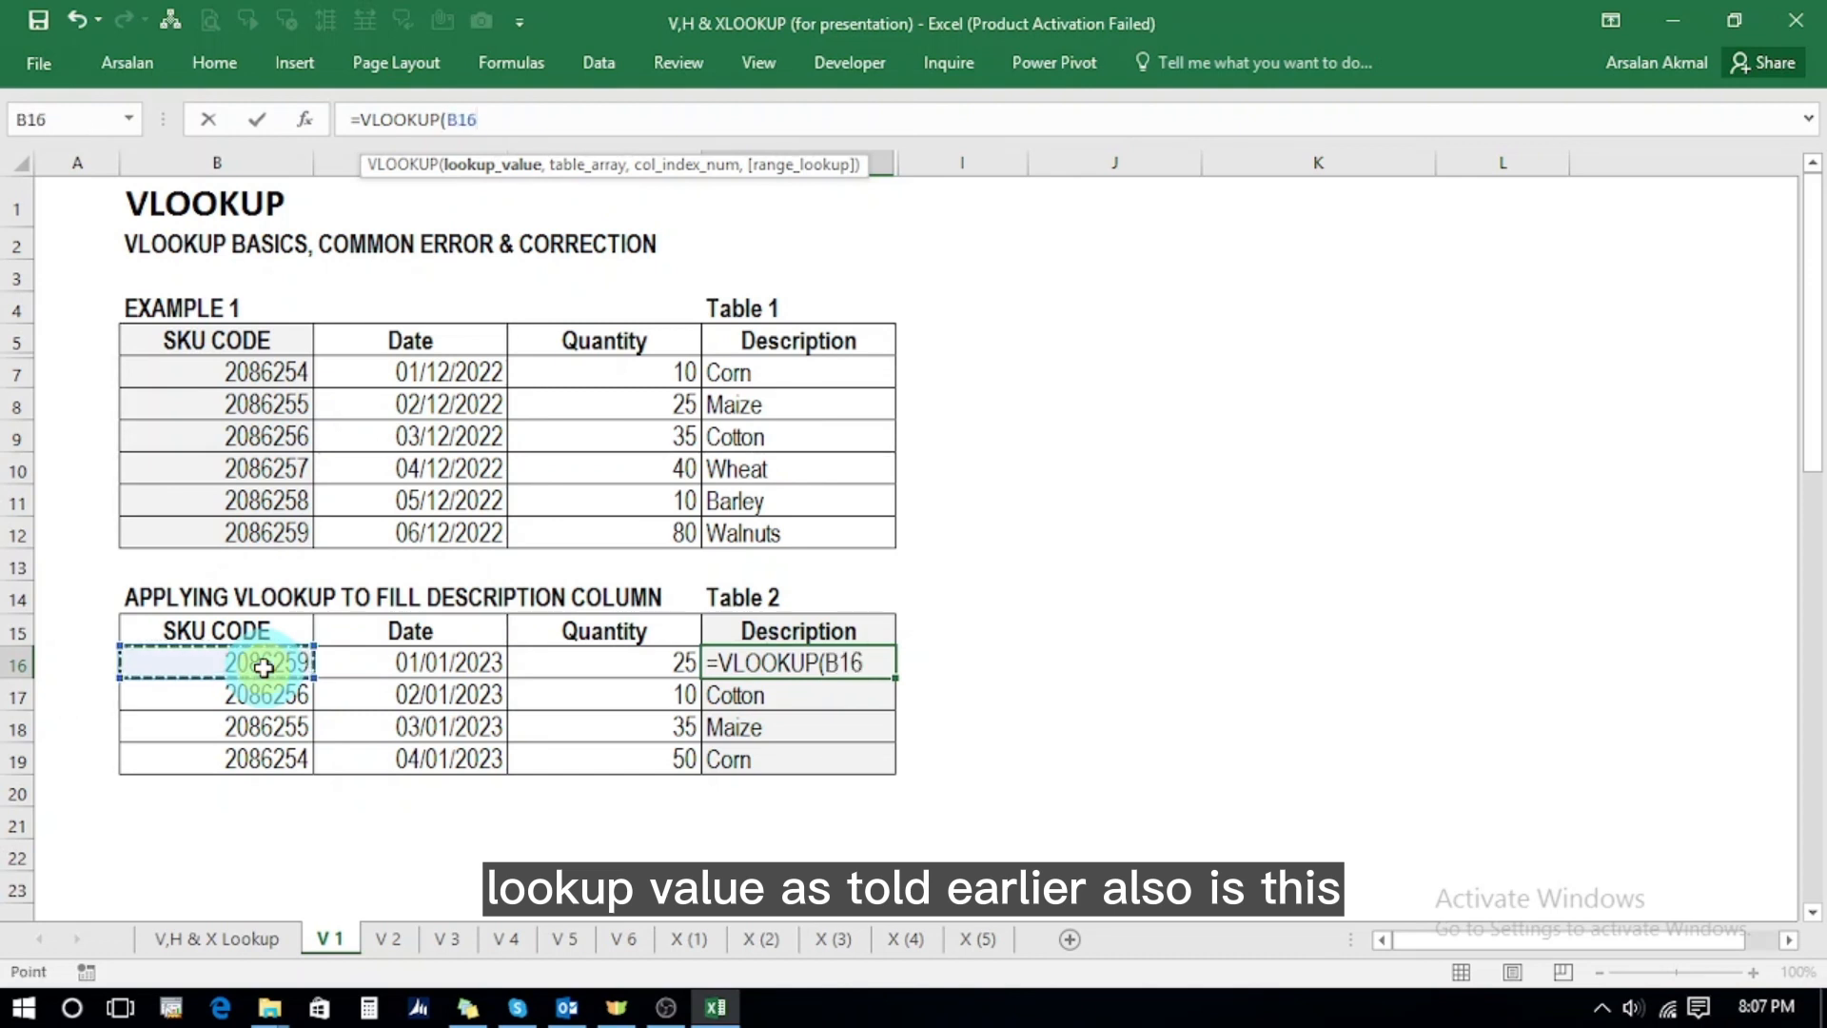
{"action": "type", "text": ","}
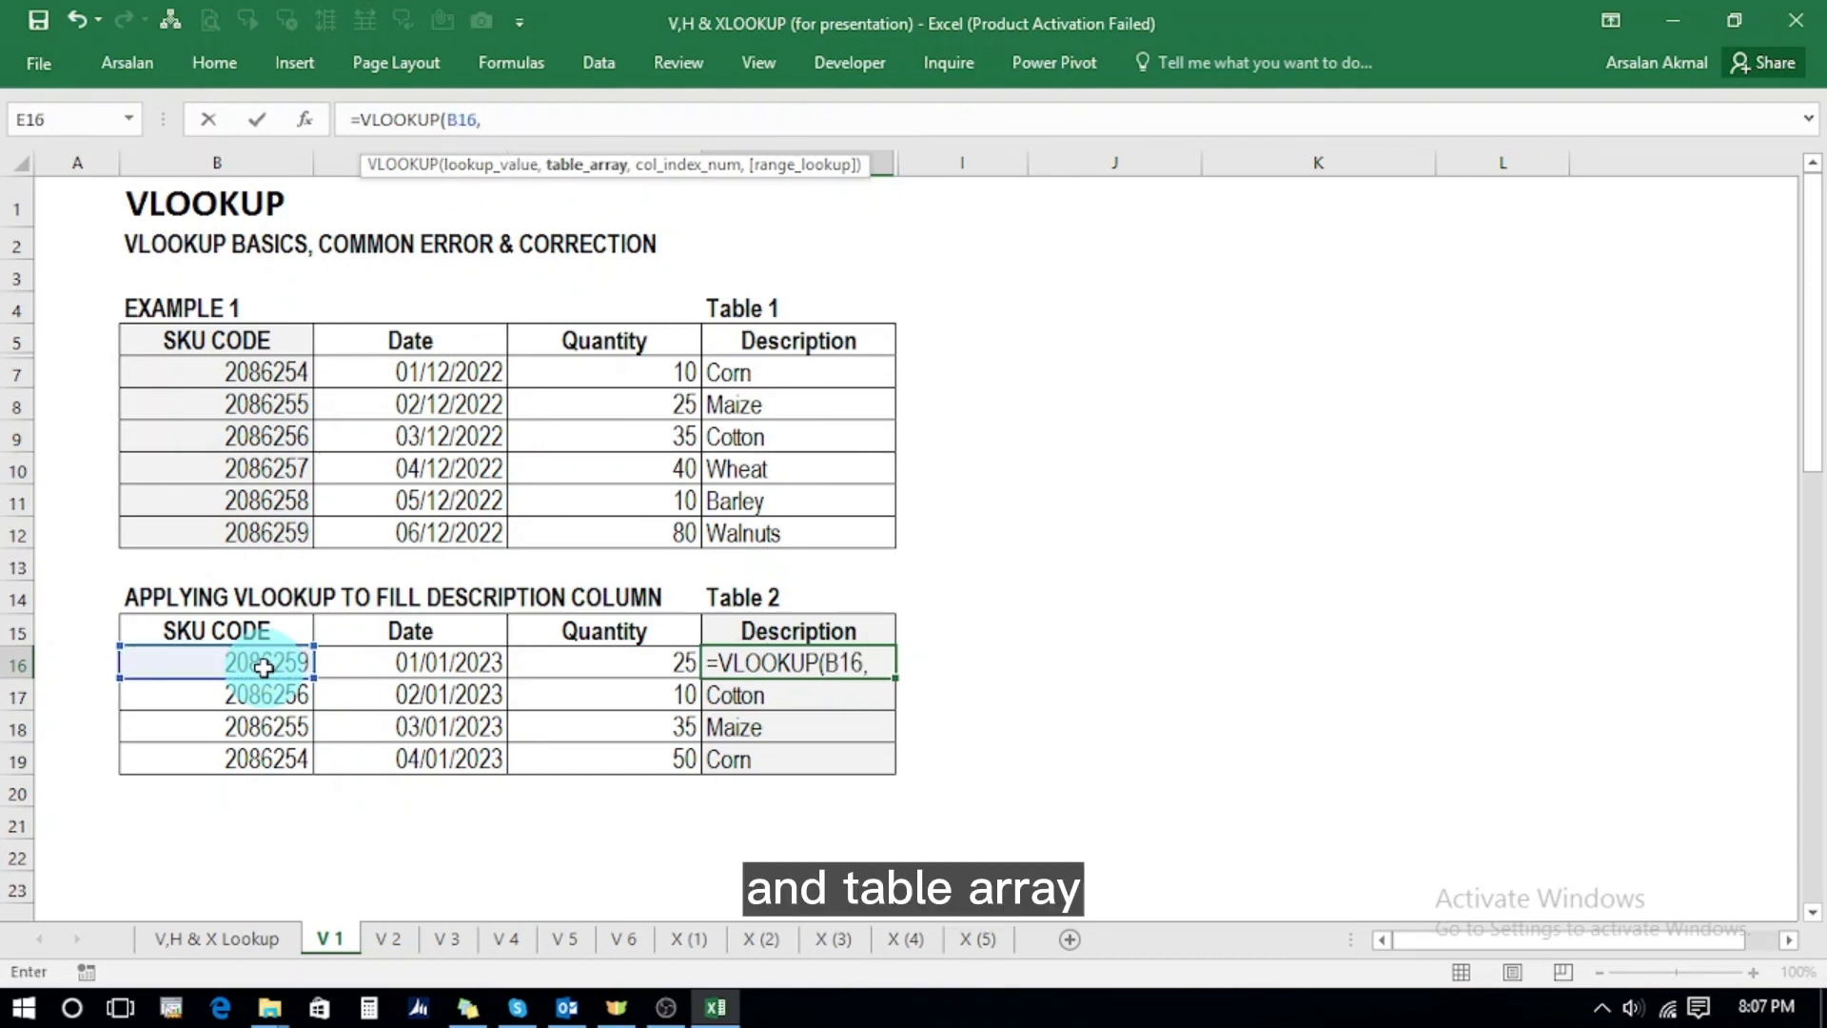
{"action": "left_click_drag", "start_coordinate": [245, 375], "coordinate": [885, 541]}
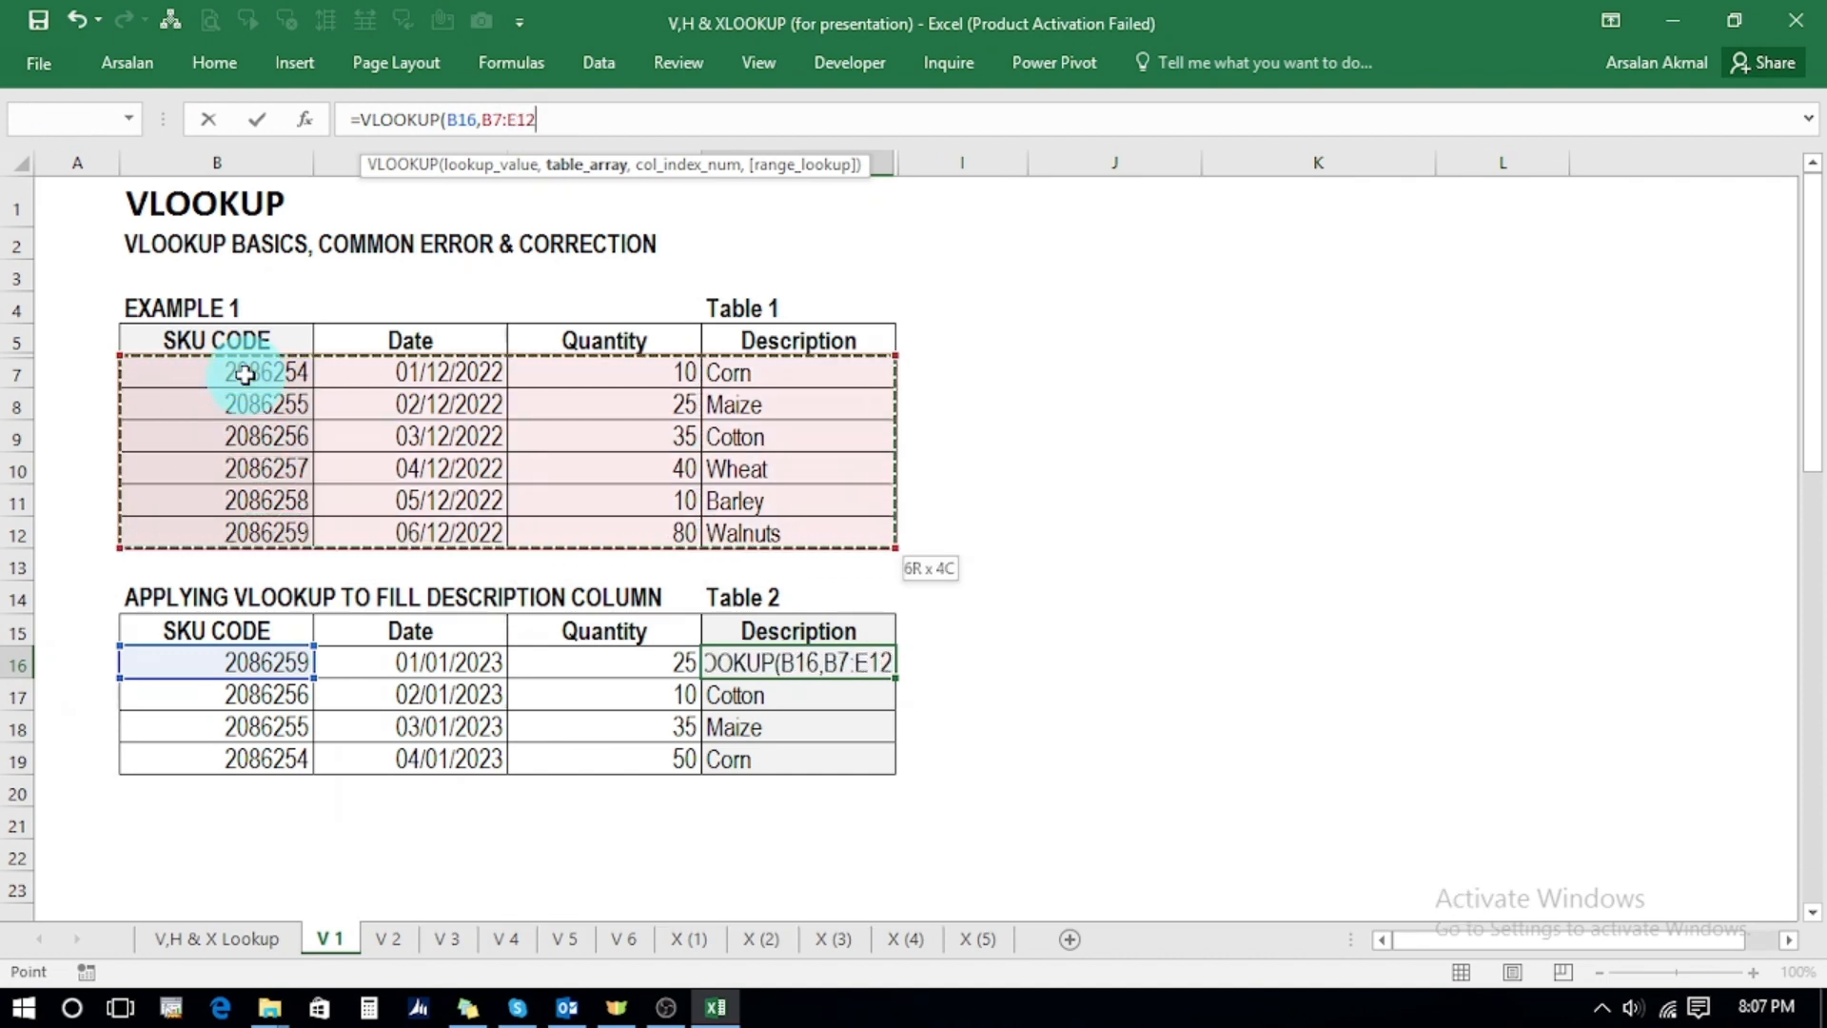
{"action": "key", "text": "F4"}
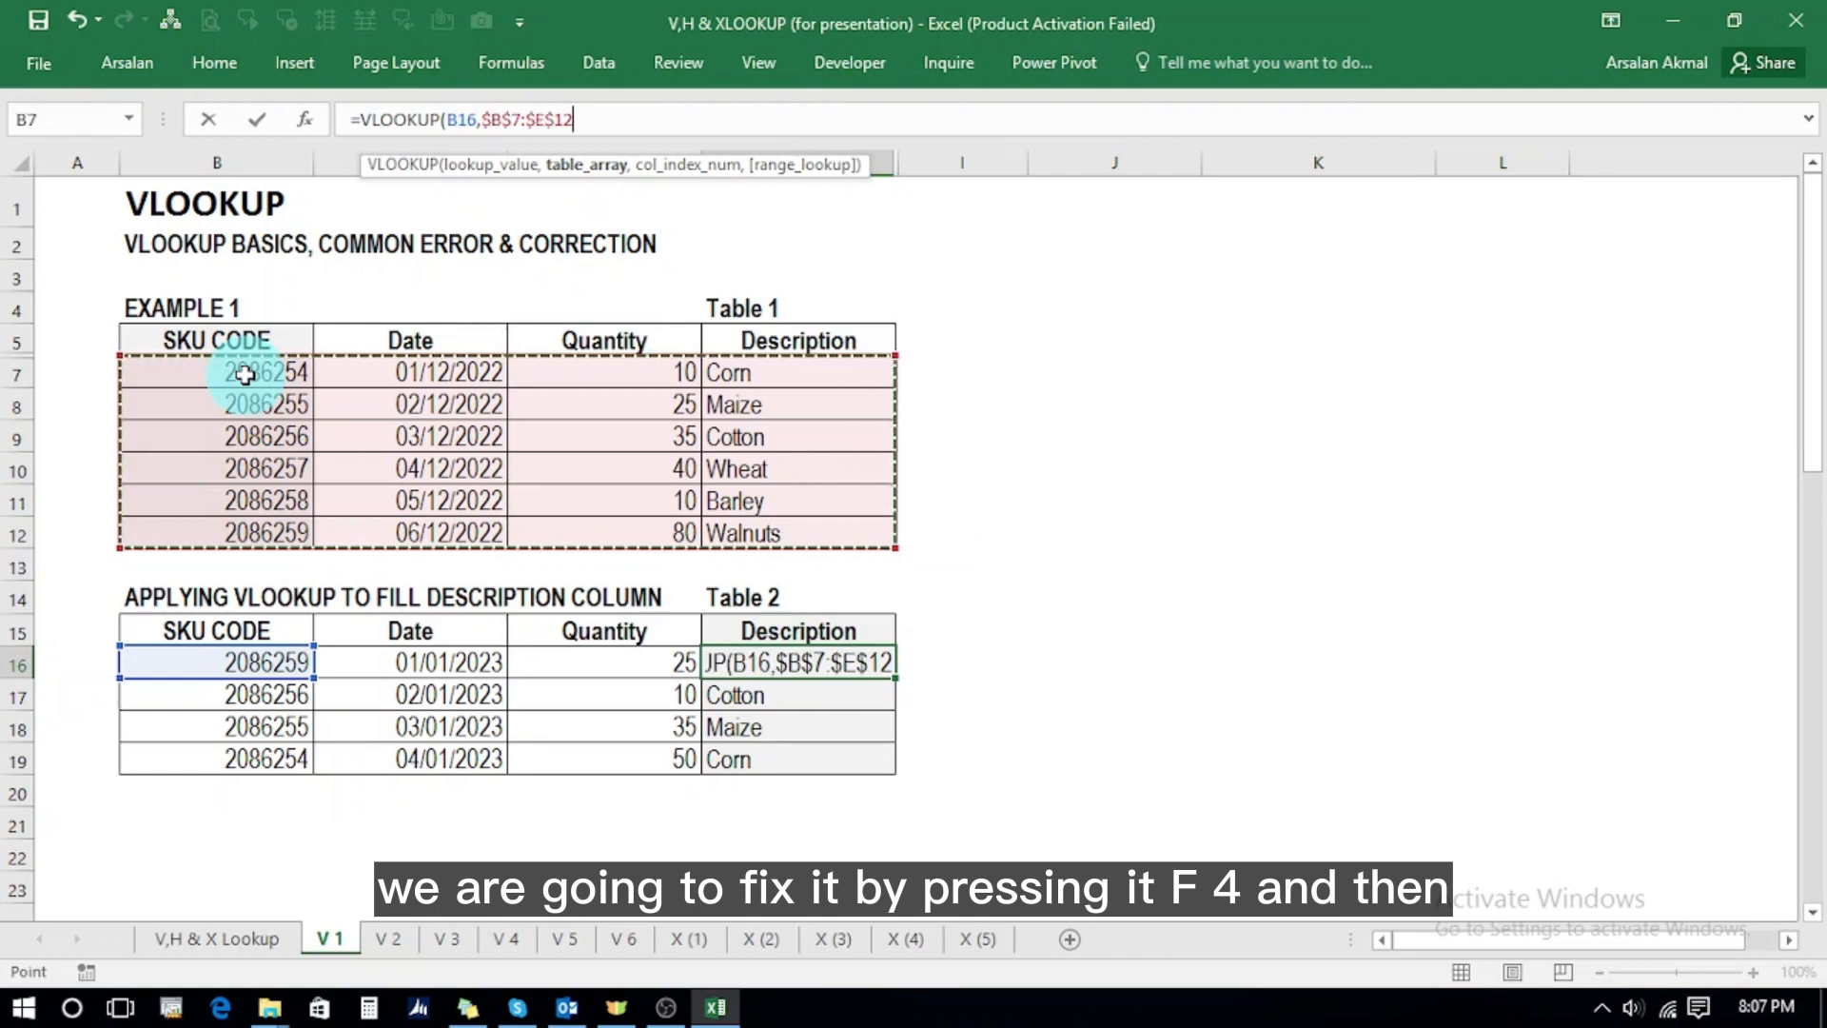
{"action": "type", "text": ","}
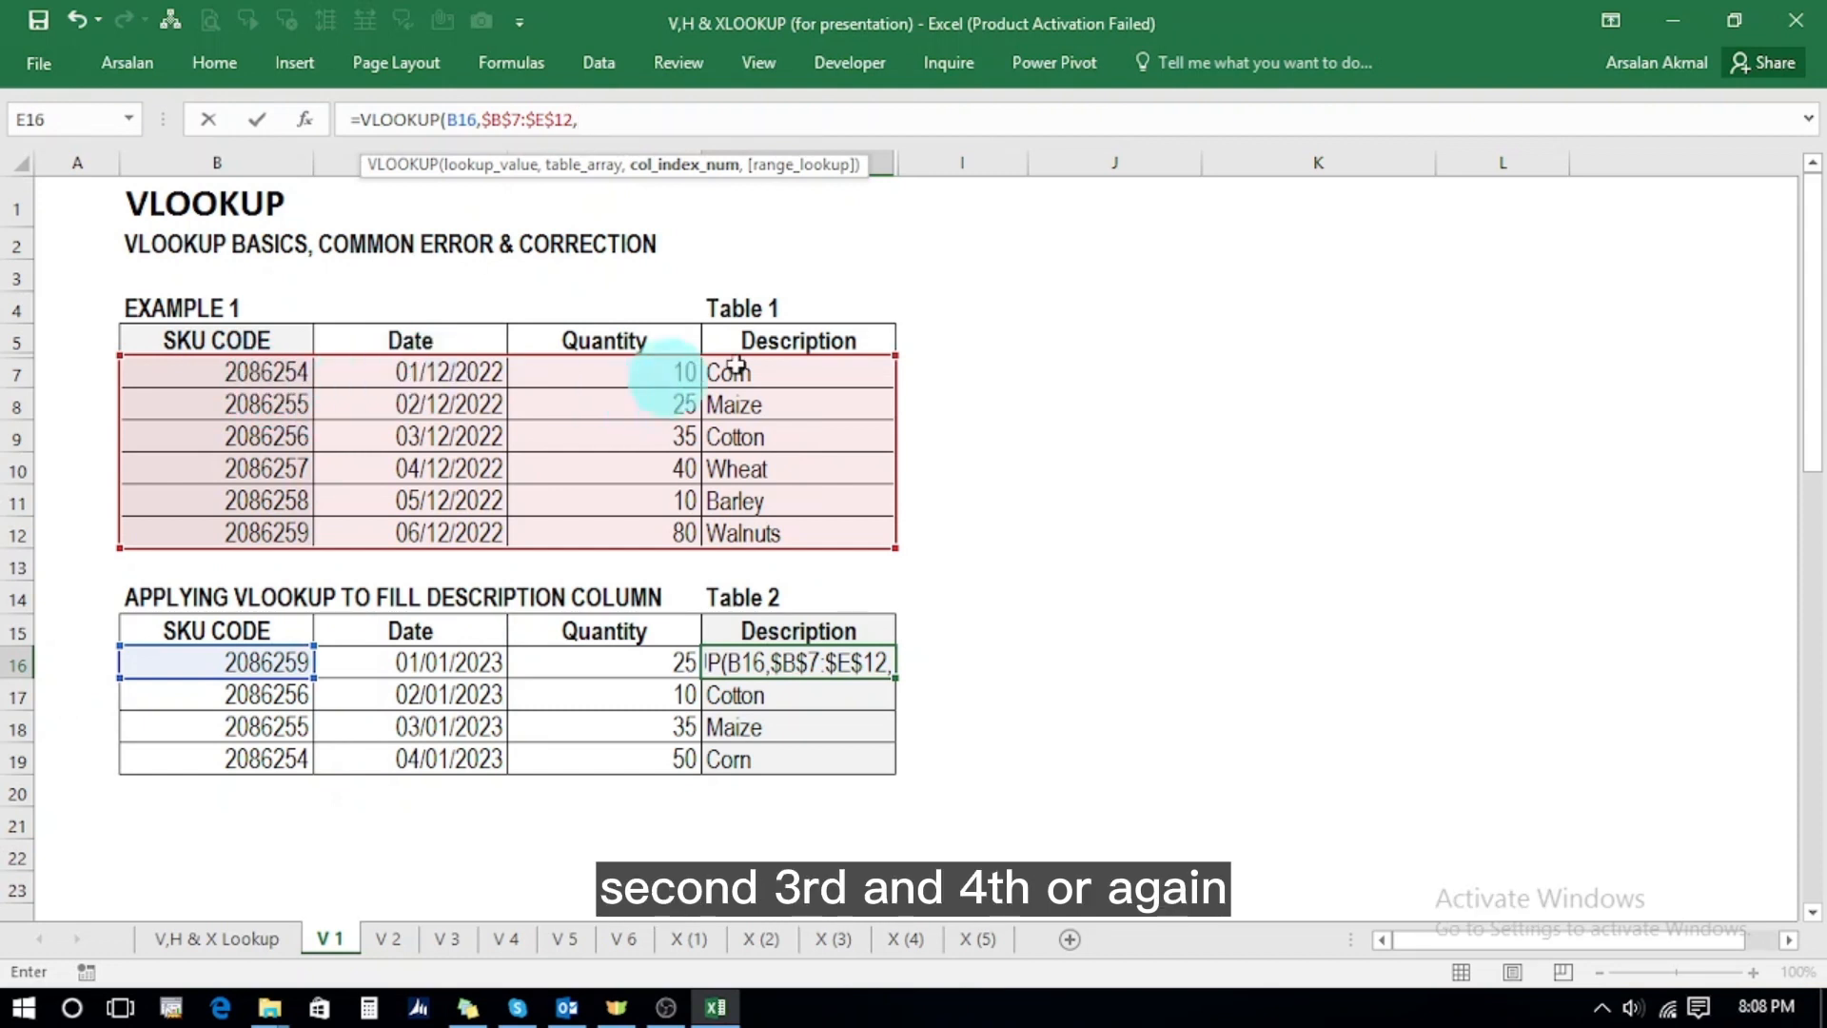
- Finish the typed E16 formula with column index 4 and the FALSE exact match option
{"action": "type", "text": "4,"}
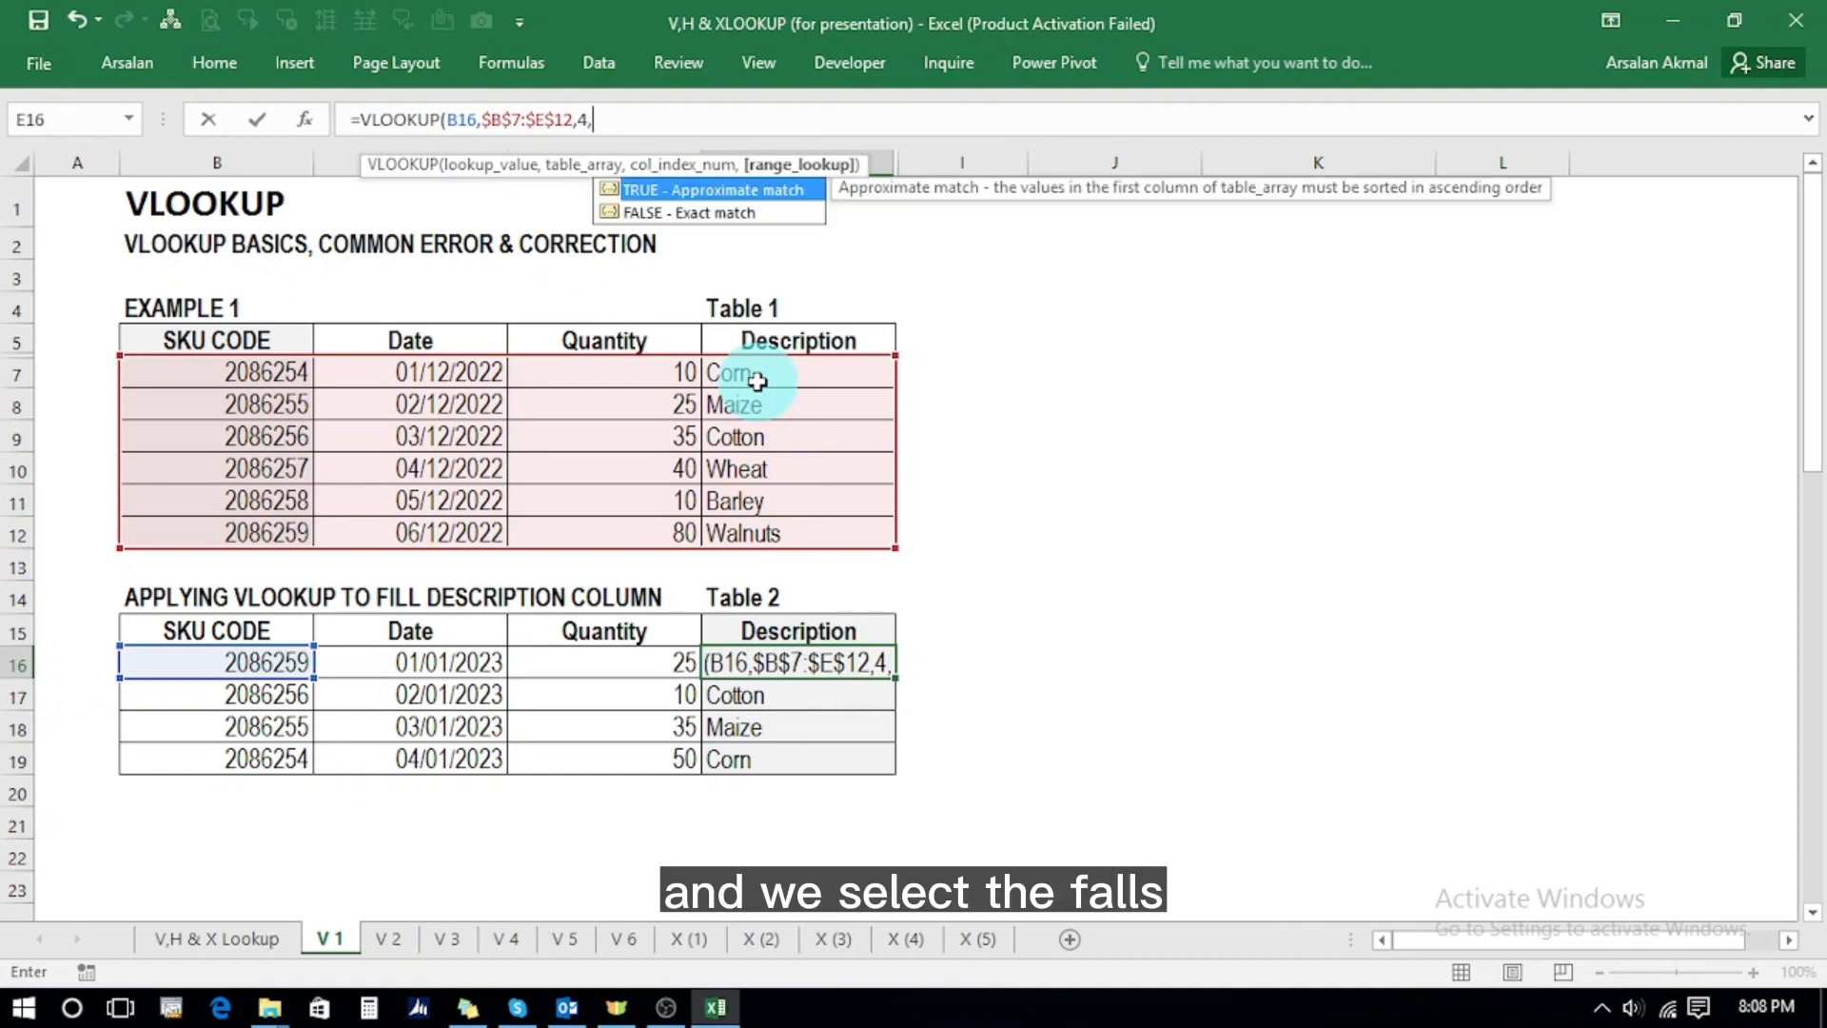
{"action": "left_click", "coordinate": [748, 213]}
{"action": "double_click", "coordinate": [748, 213]}
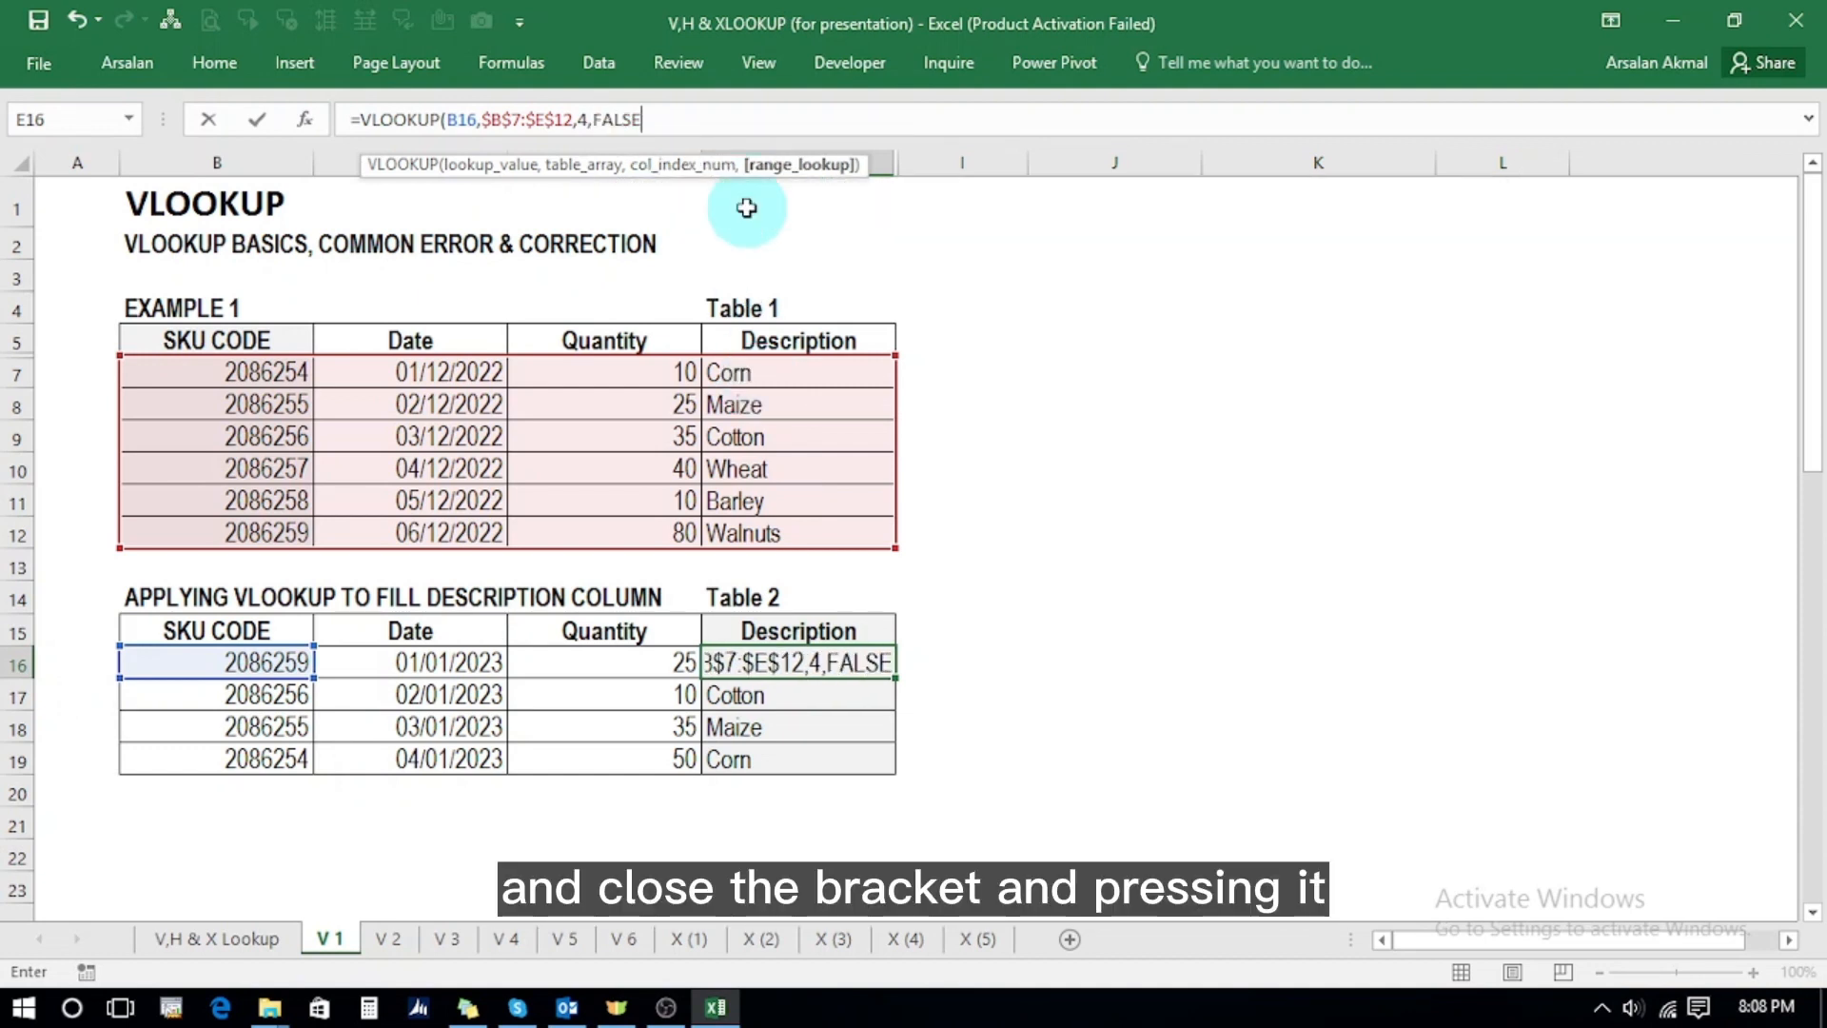
{"action": "type", "text": ")"}
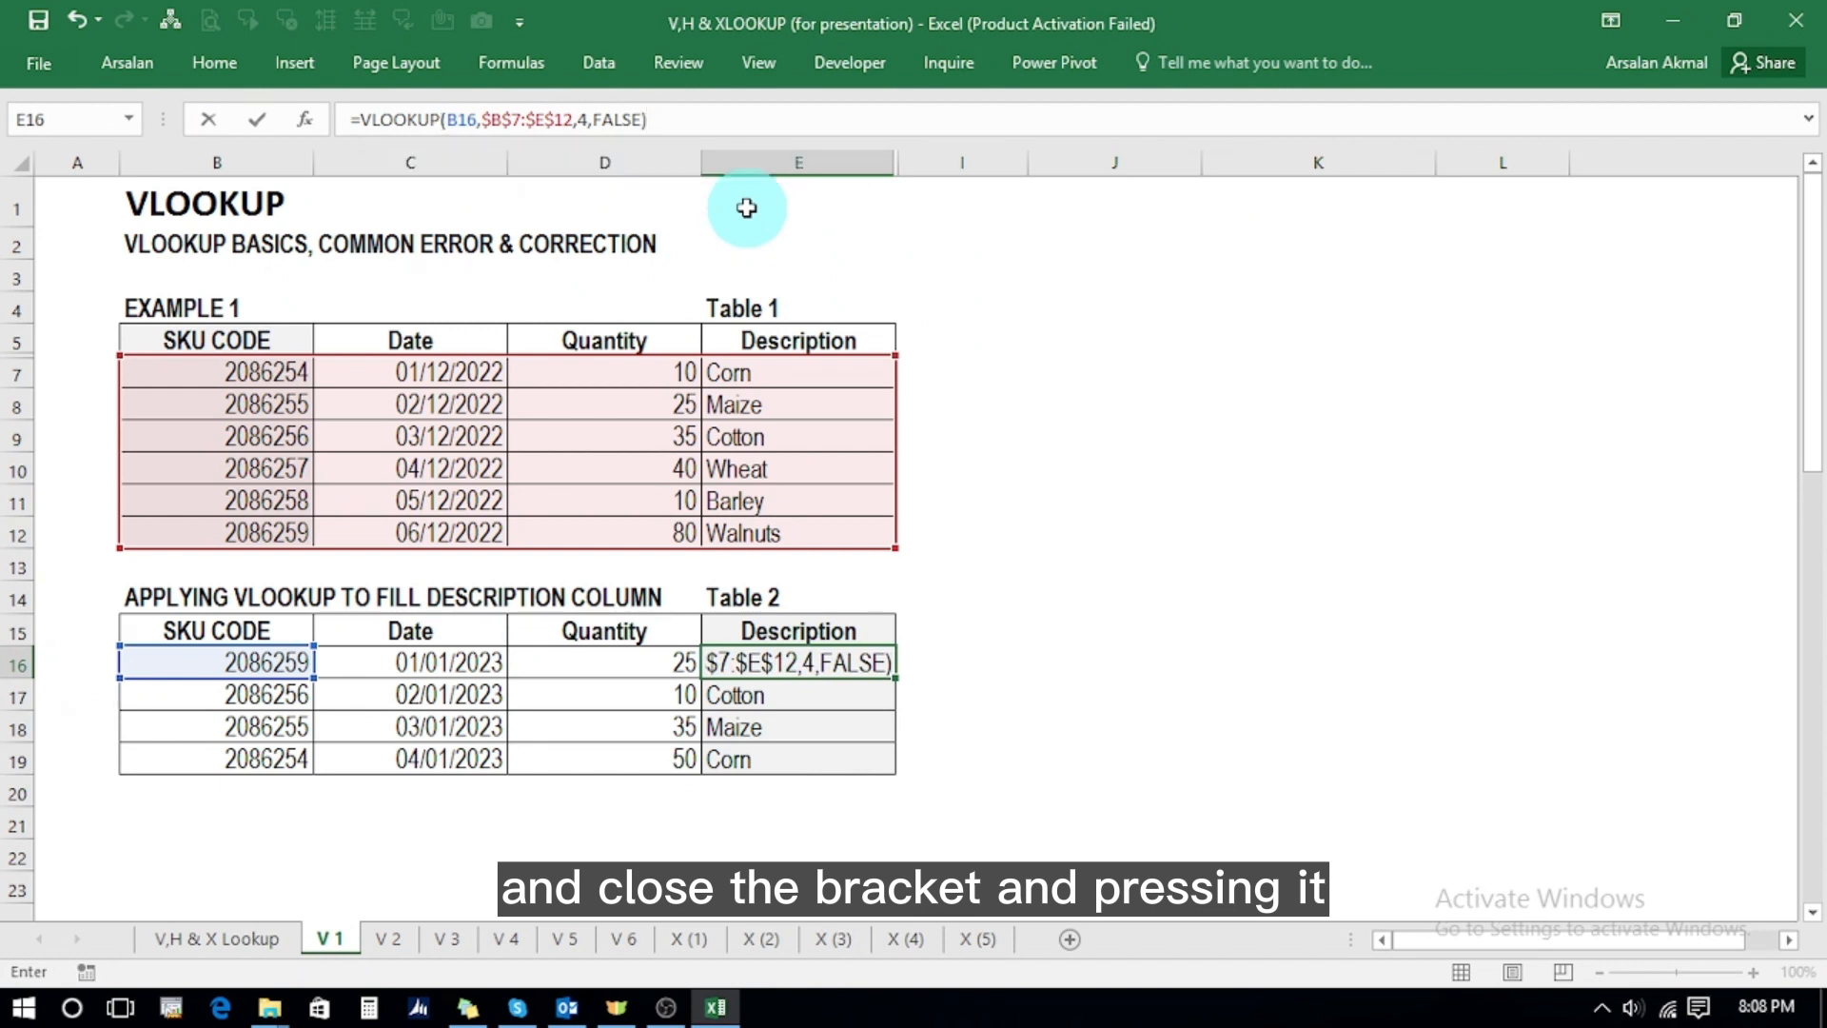
{"action": "key", "text": "Return"}
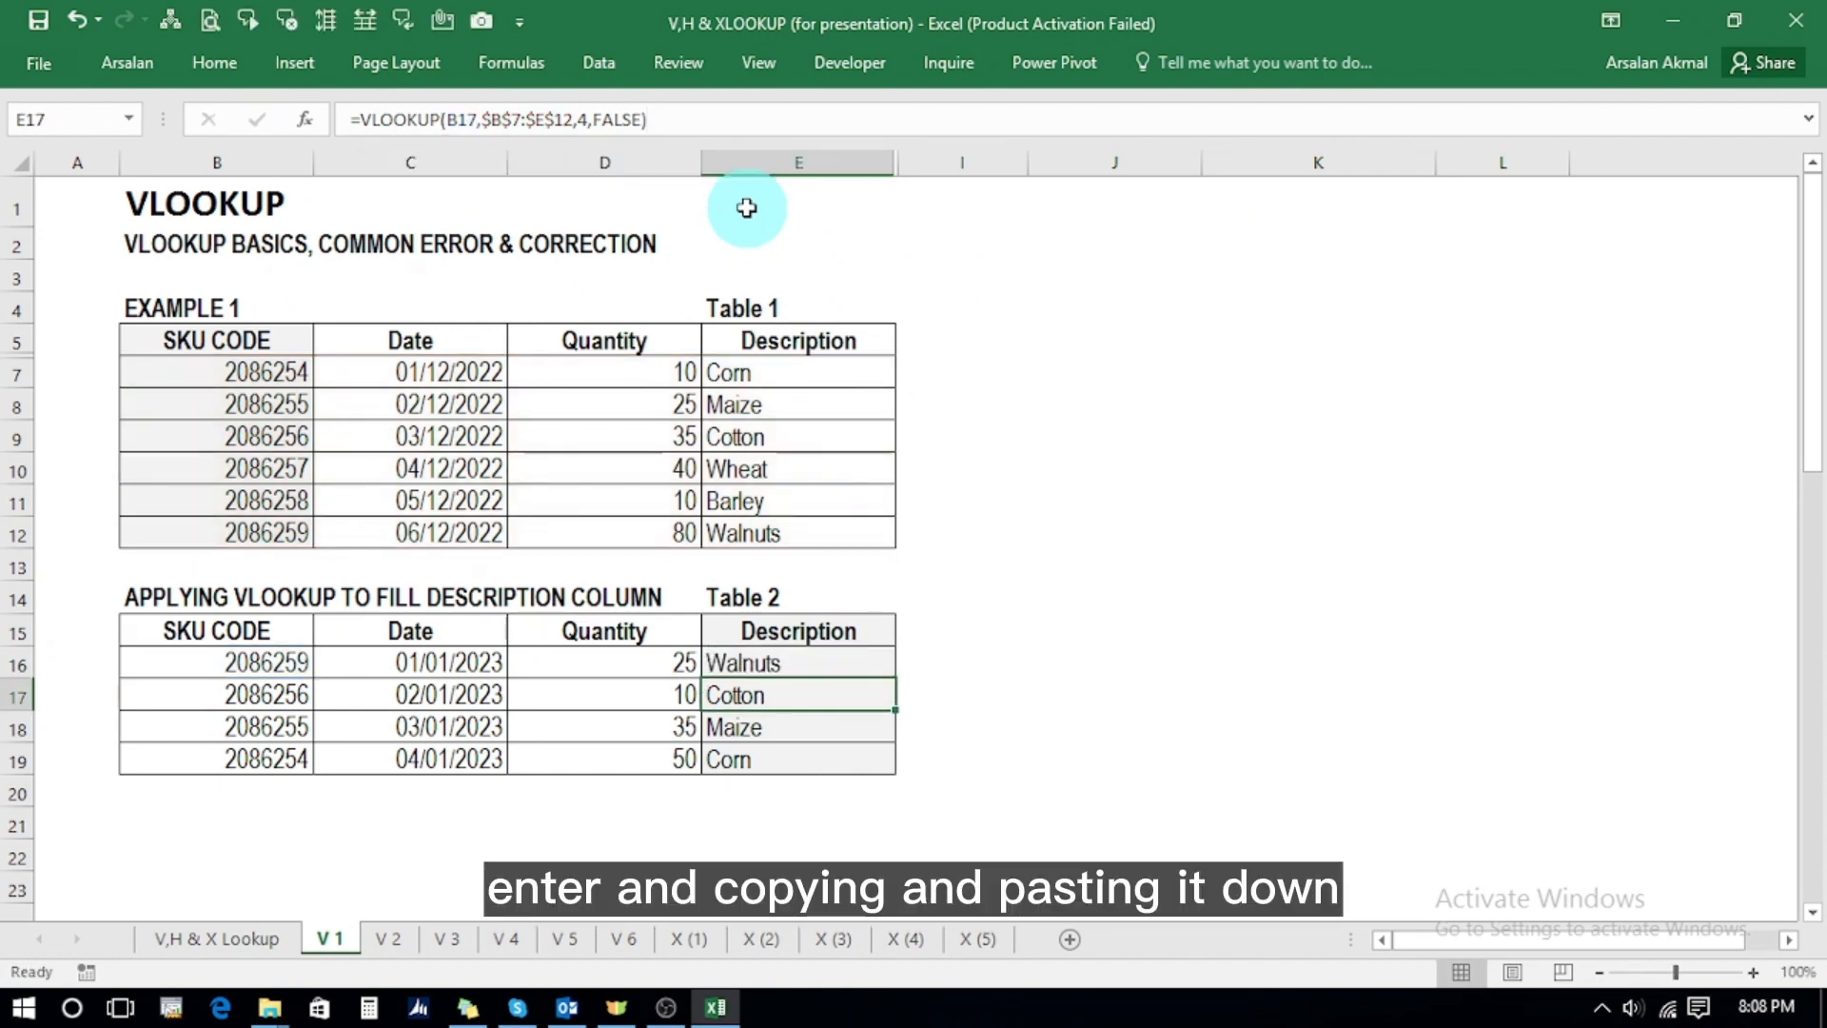
- Copy the retyped formula in E16 over the Description cells down to E19
{"action": "key", "text": "Up"}
{"action": "key", "text": "ctrl+c"}
{"action": "key", "text": "shift+Down"}
{"action": "key", "text": "shift+Down"}
{"action": "key", "text": "shift+Down"}
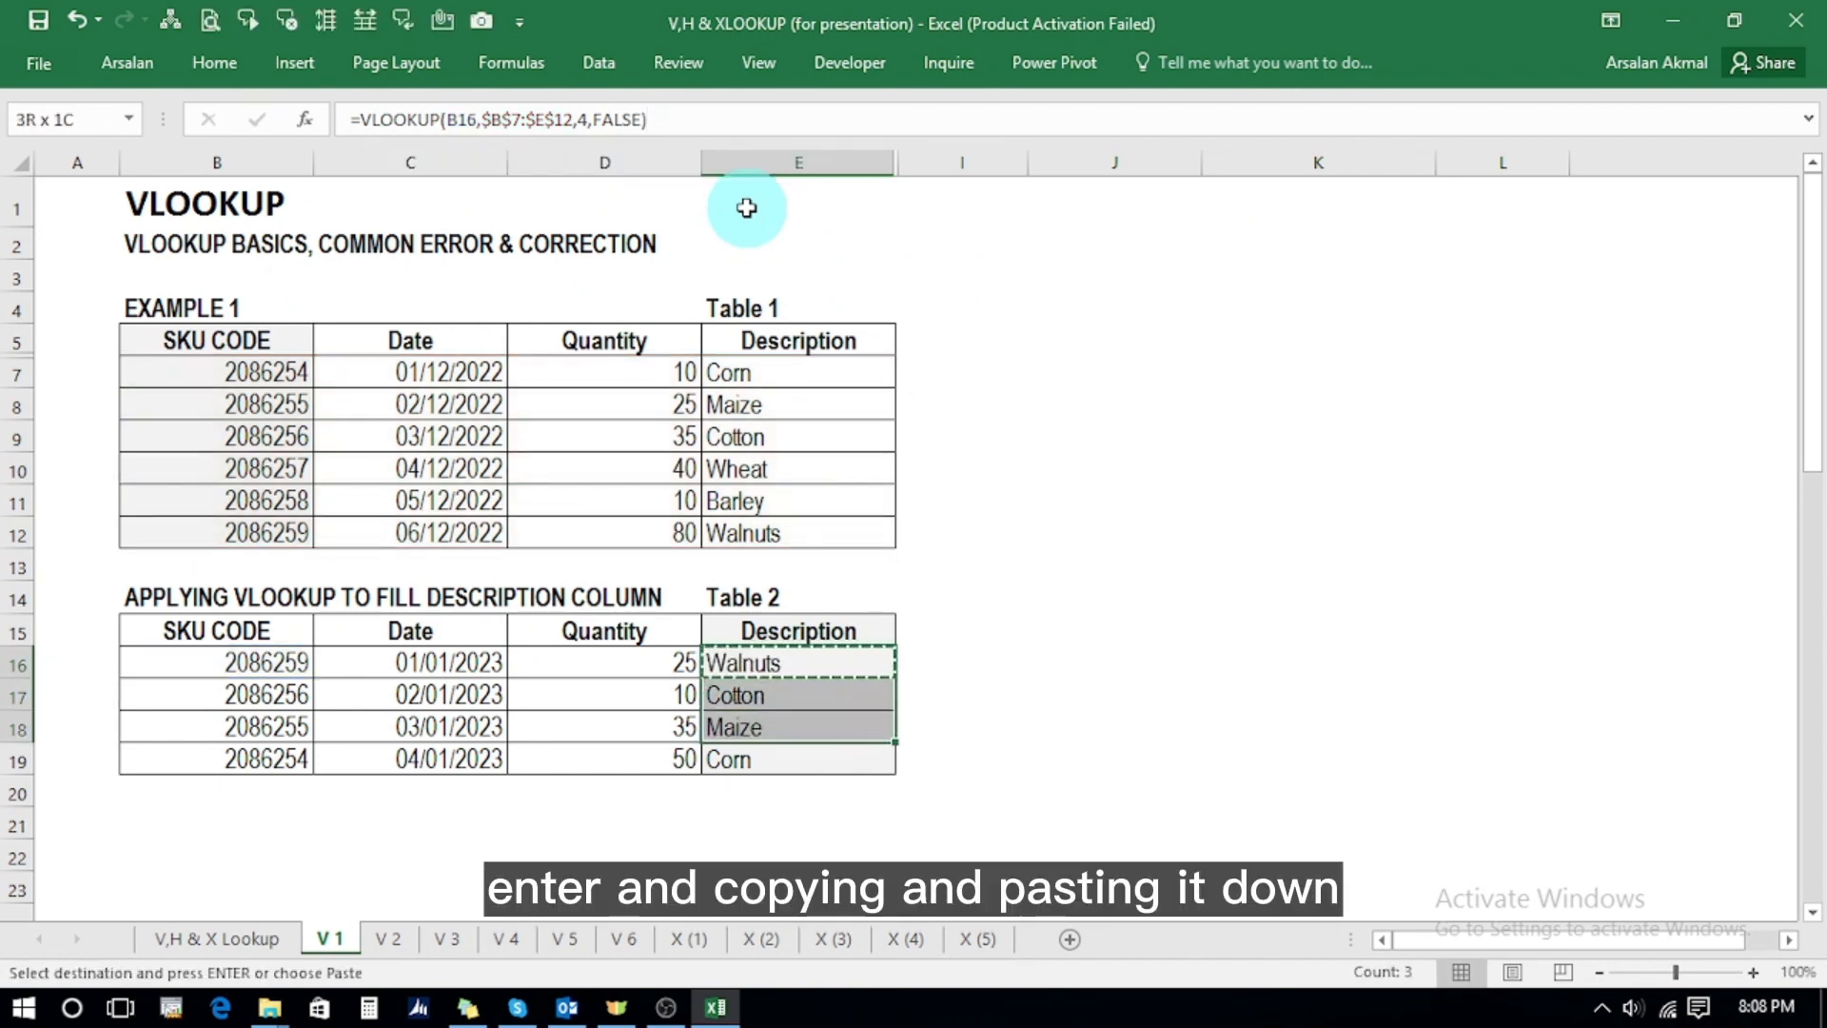
{"action": "key", "text": "ctrl+v"}
{"action": "key", "text": "Escape"}
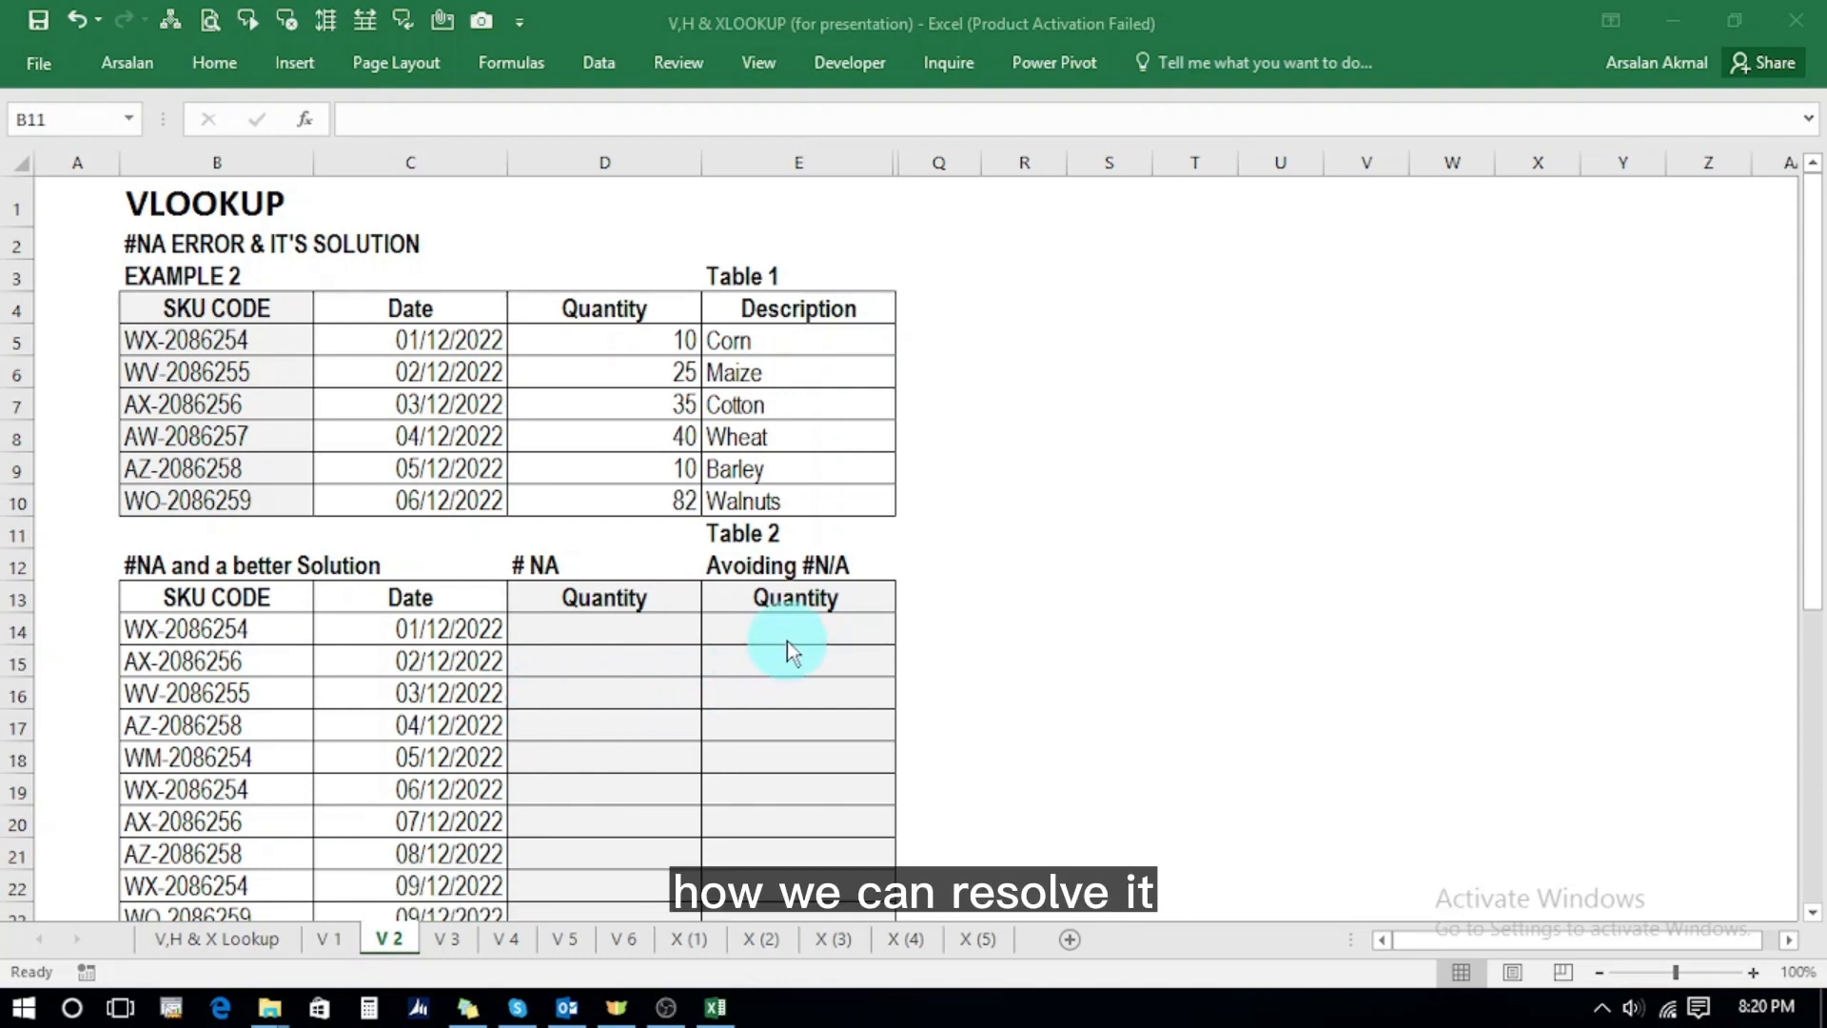
- Start a VLOOKUP formula in D14 with the SKU code in B14 as the lookup value
{"action": "left_click", "coordinate": [630, 635]}
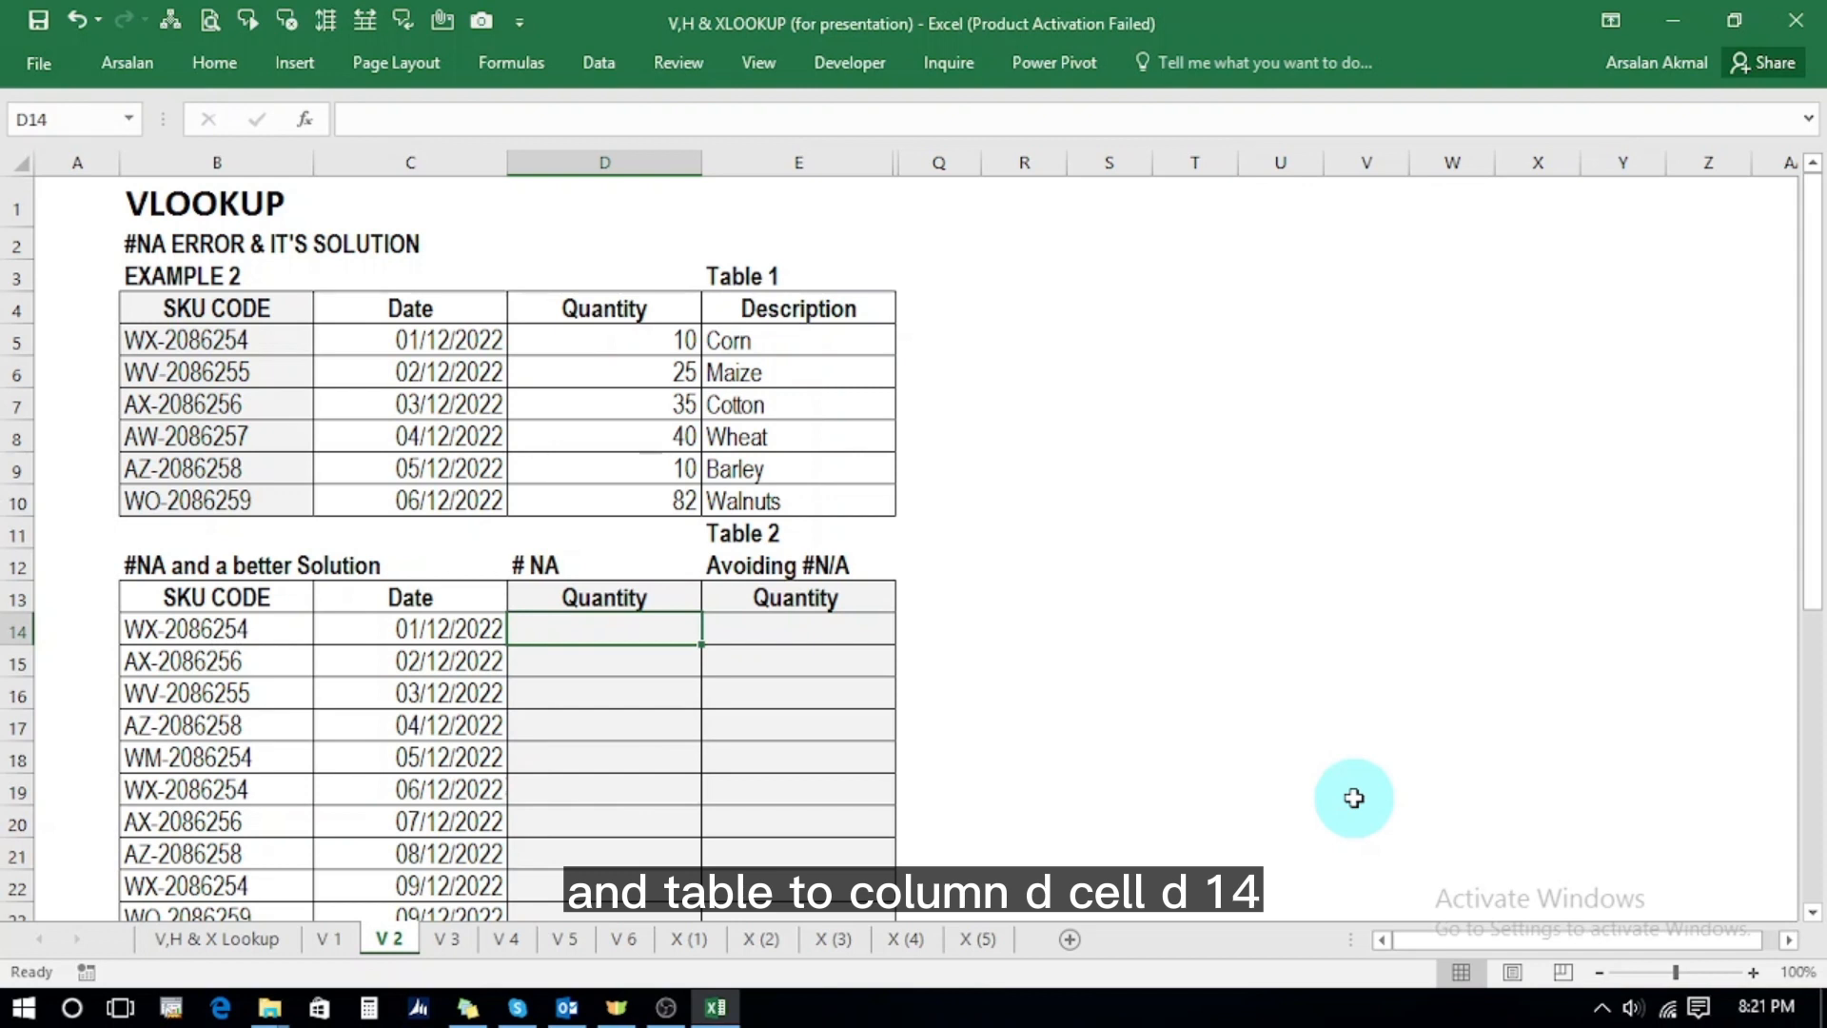
{"action": "type", "text": "+"}
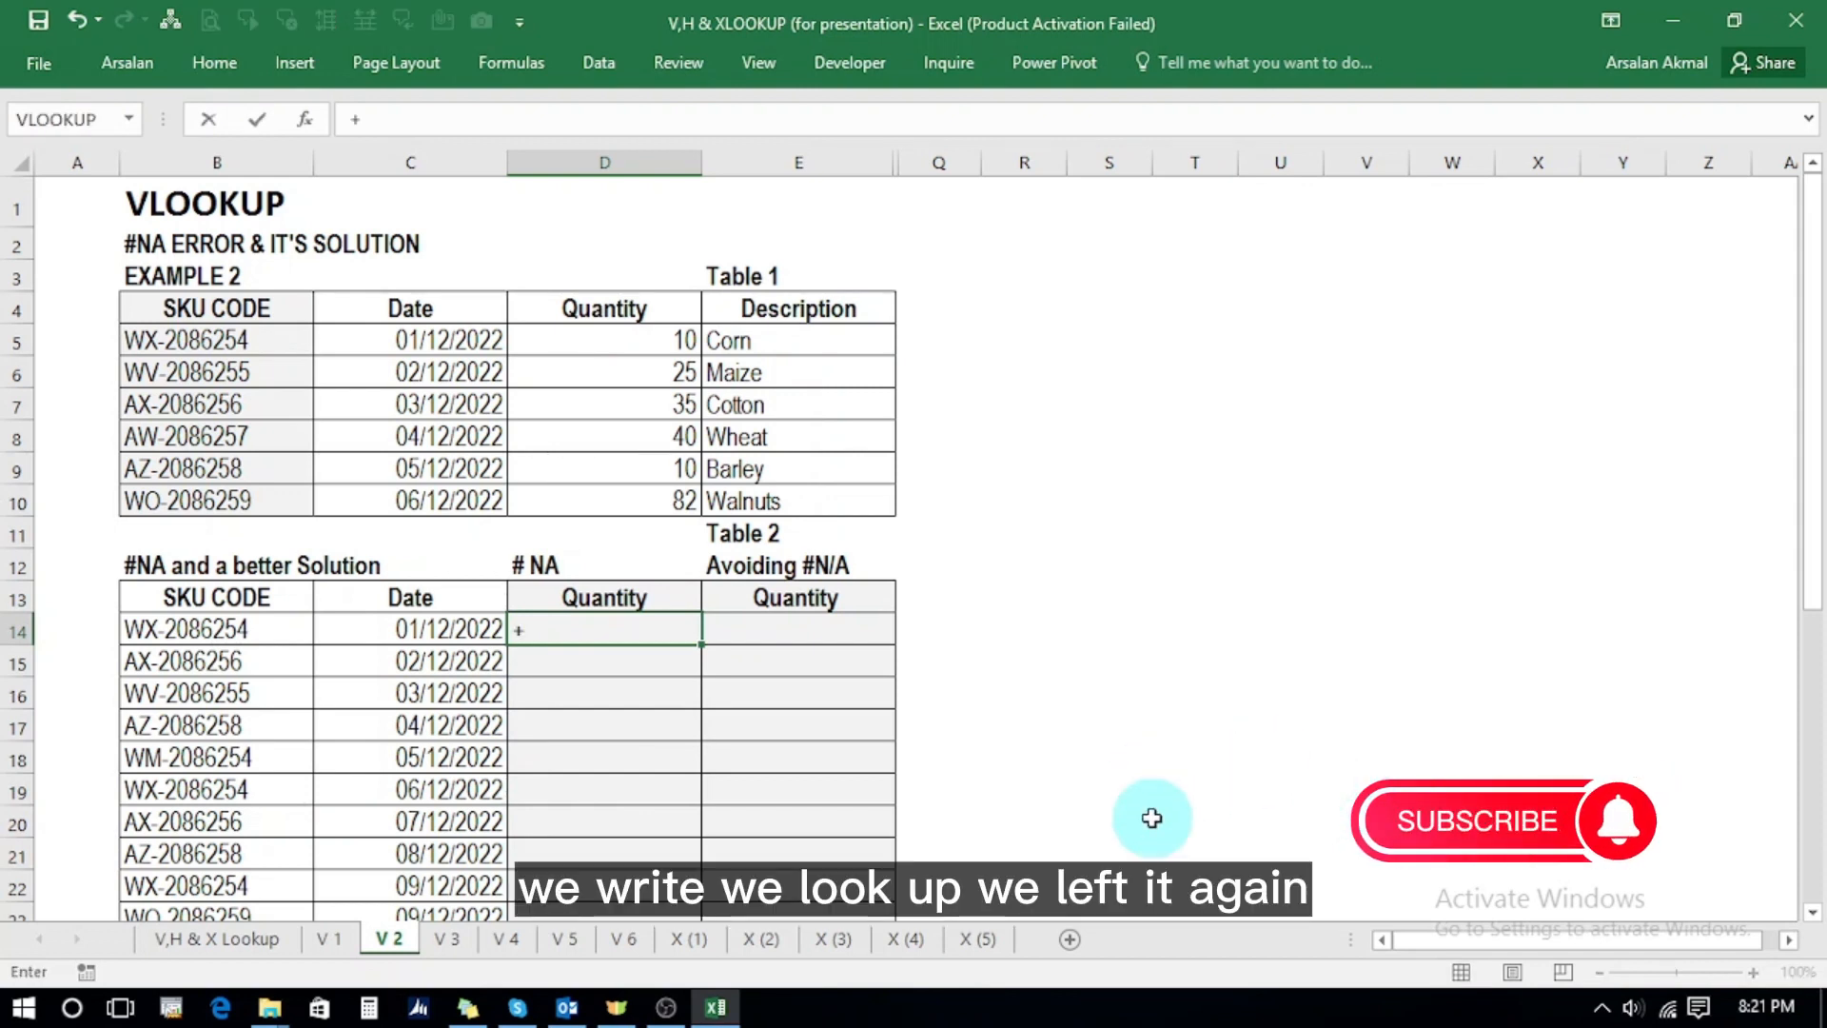
{"action": "type", "text": "vlo"}
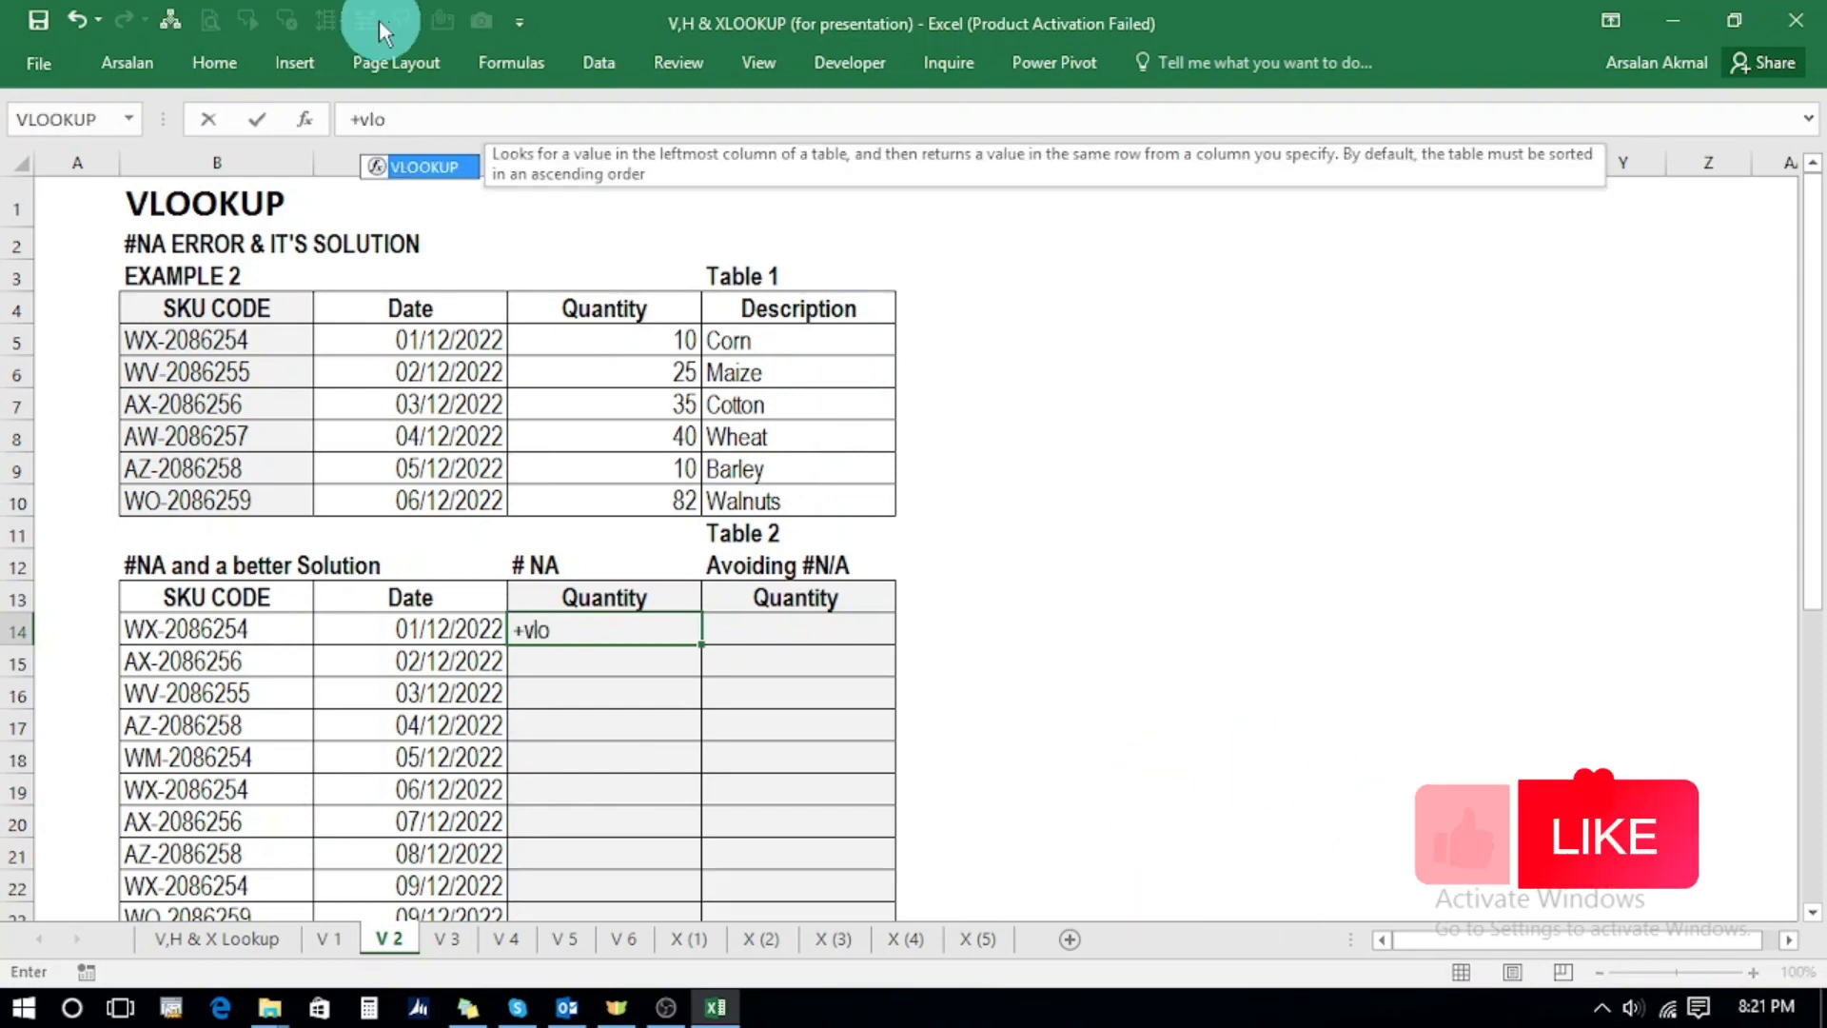
{"action": "double_click", "coordinate": [421, 171]}
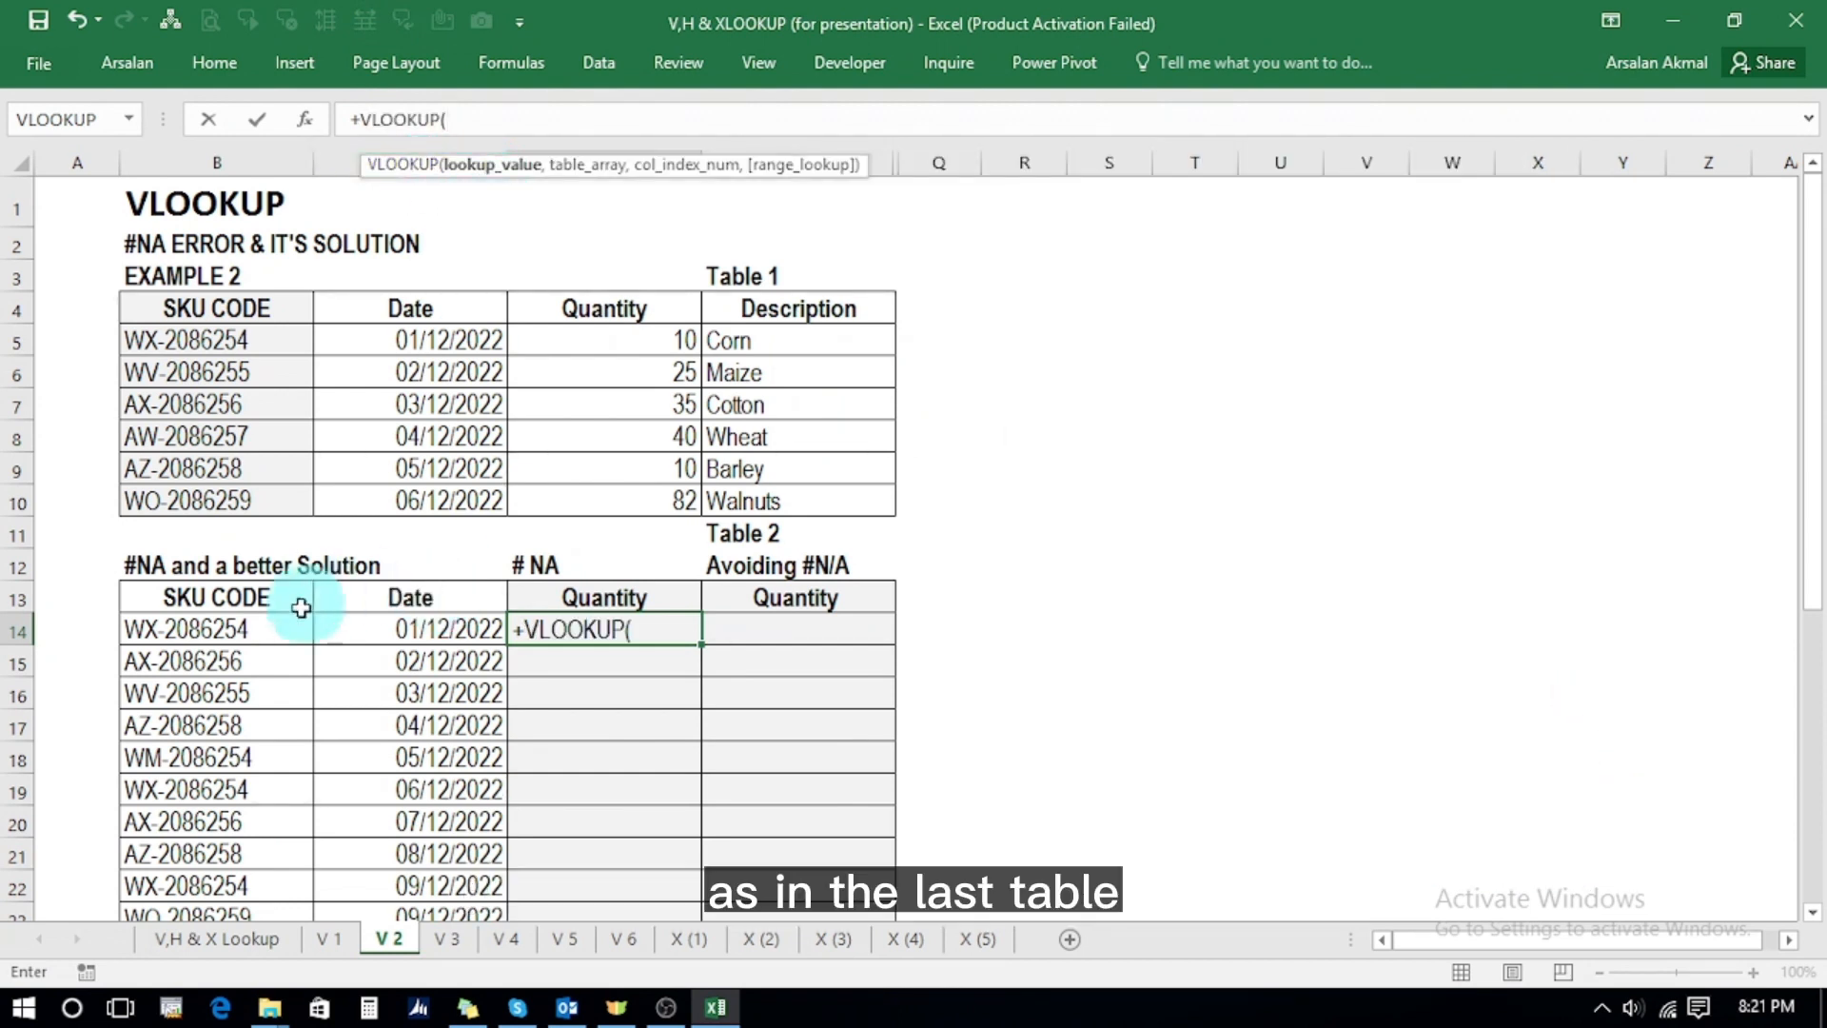
{"action": "left_click", "coordinate": [272, 631]}
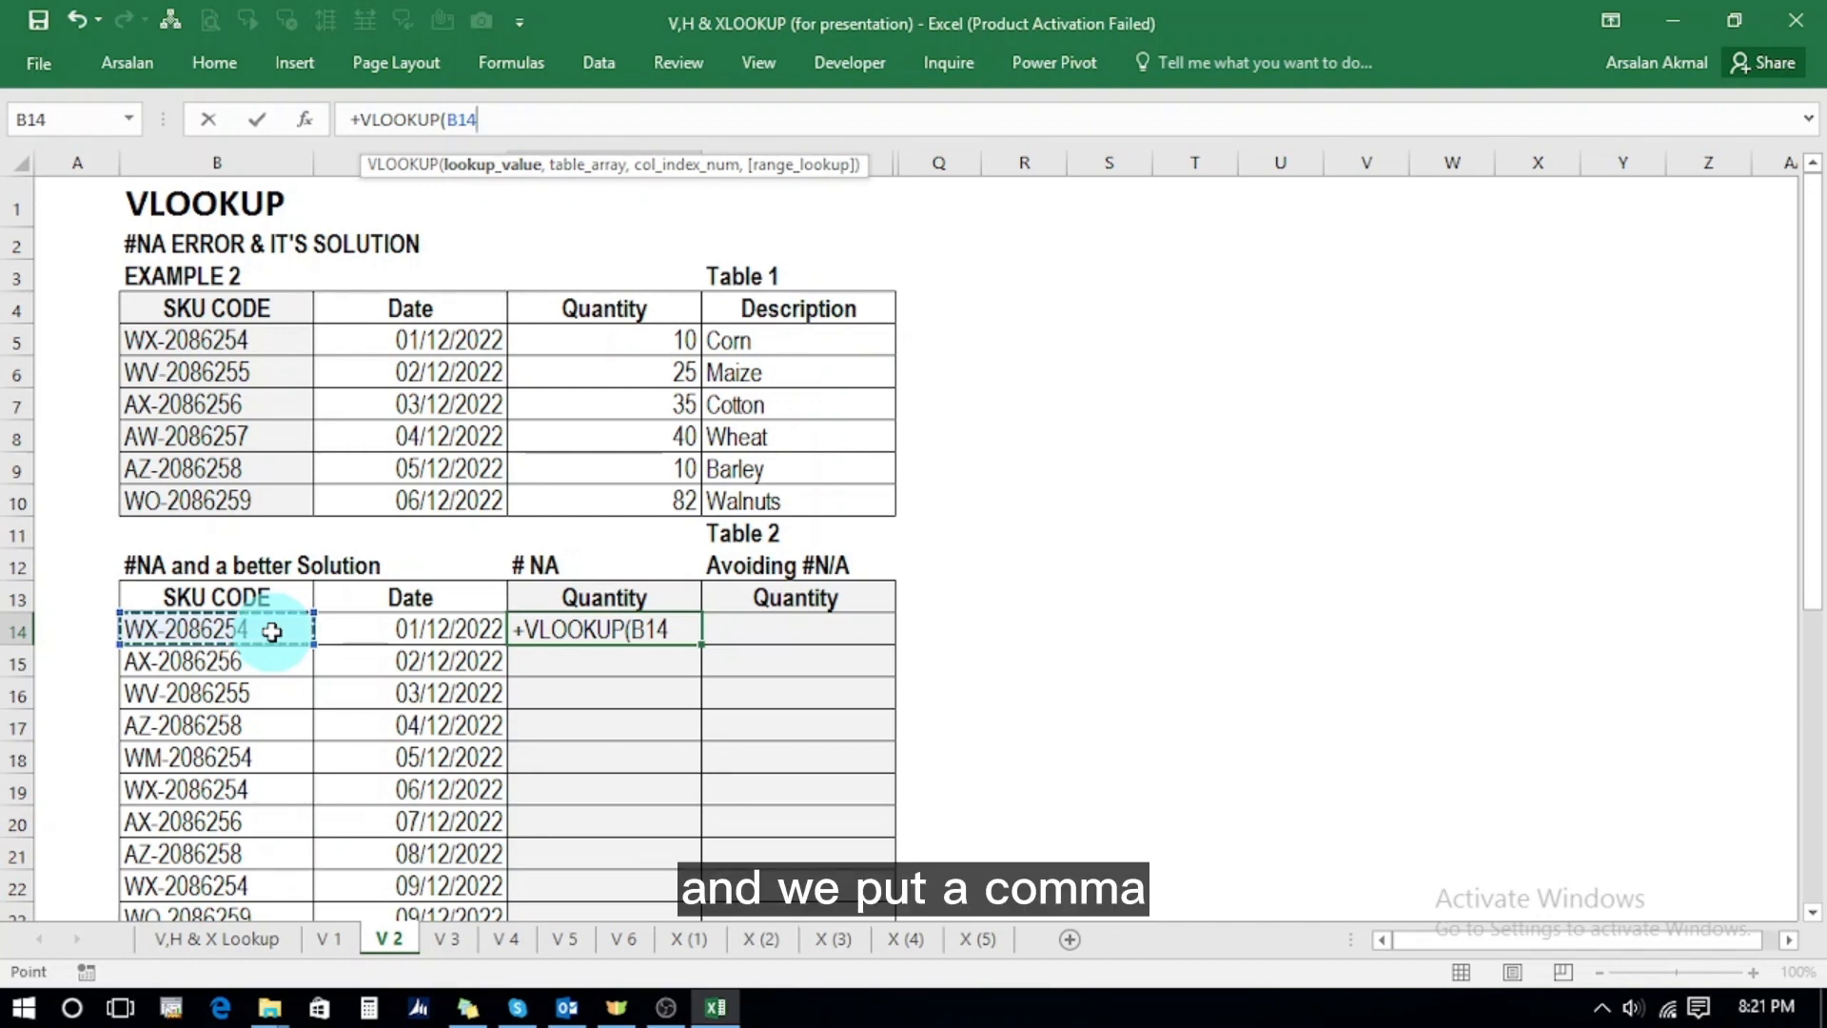
{"action": "type", "text": ","}
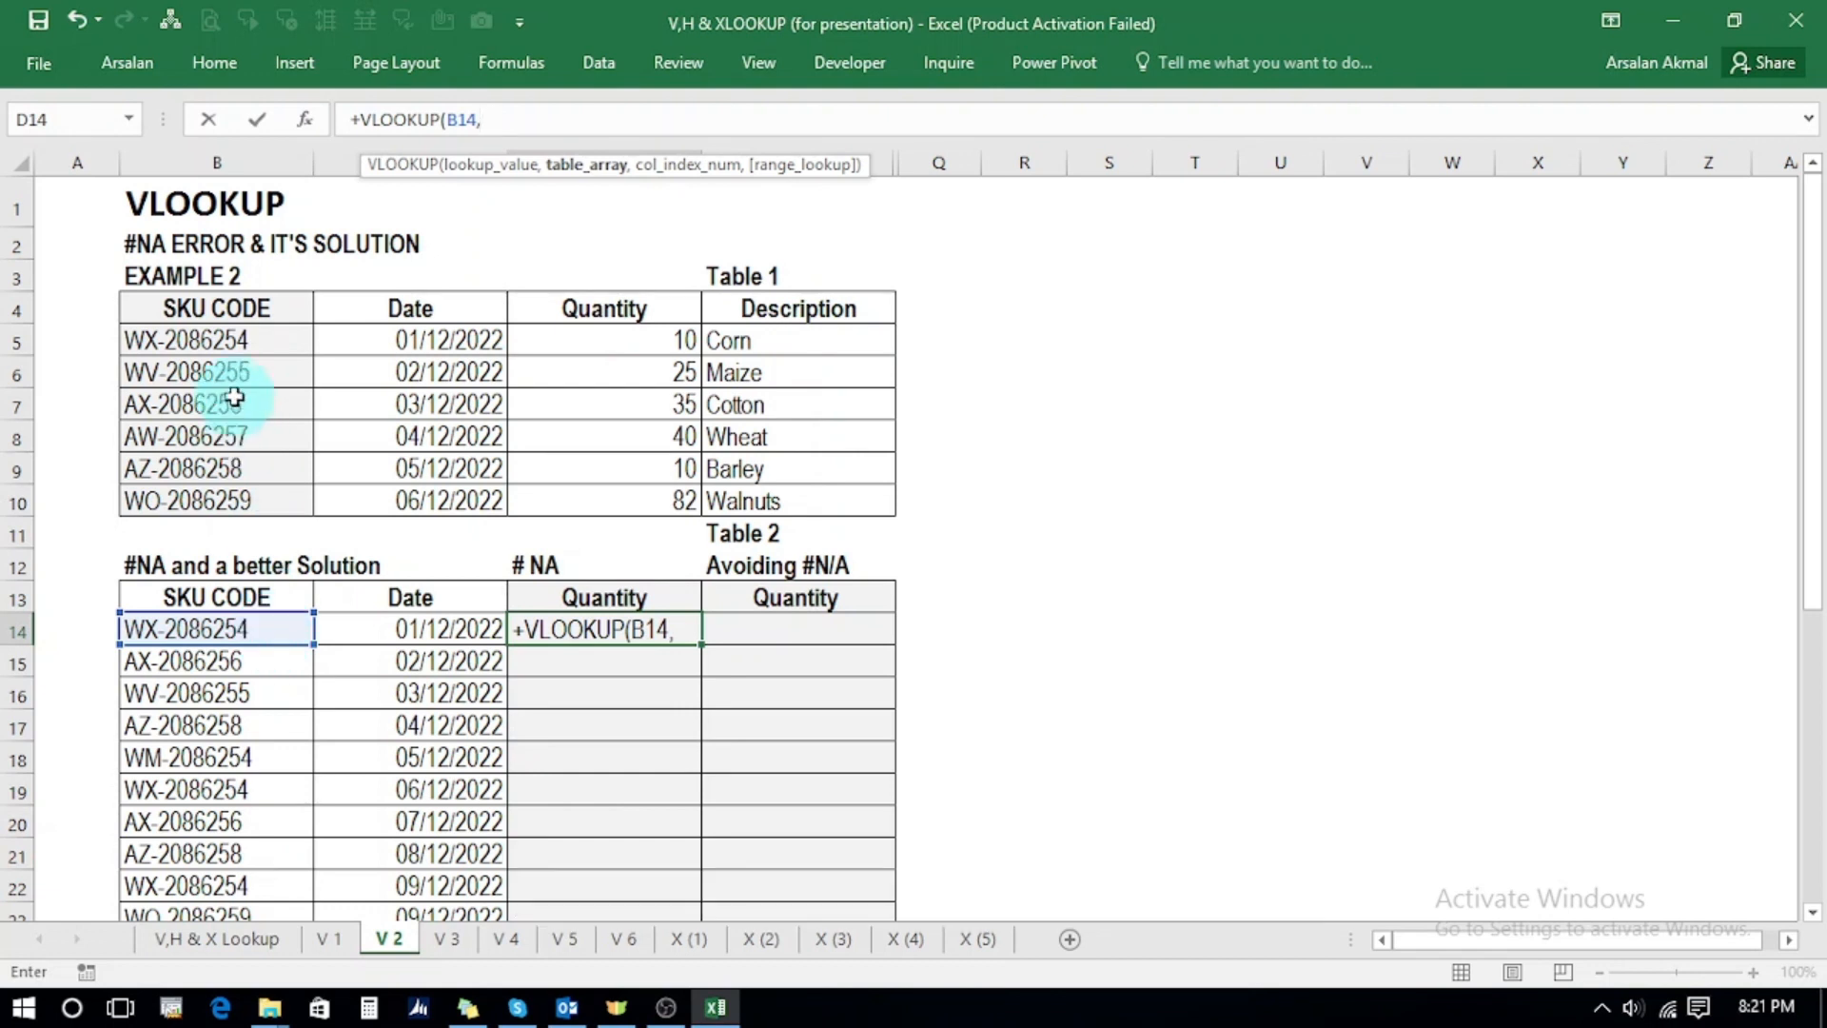
- Set the D14 formula's table array to Table 1's SKU code through Quantity columns as the absolute range $B$5:$D$10
{"action": "left_click", "coordinate": [211, 341]}
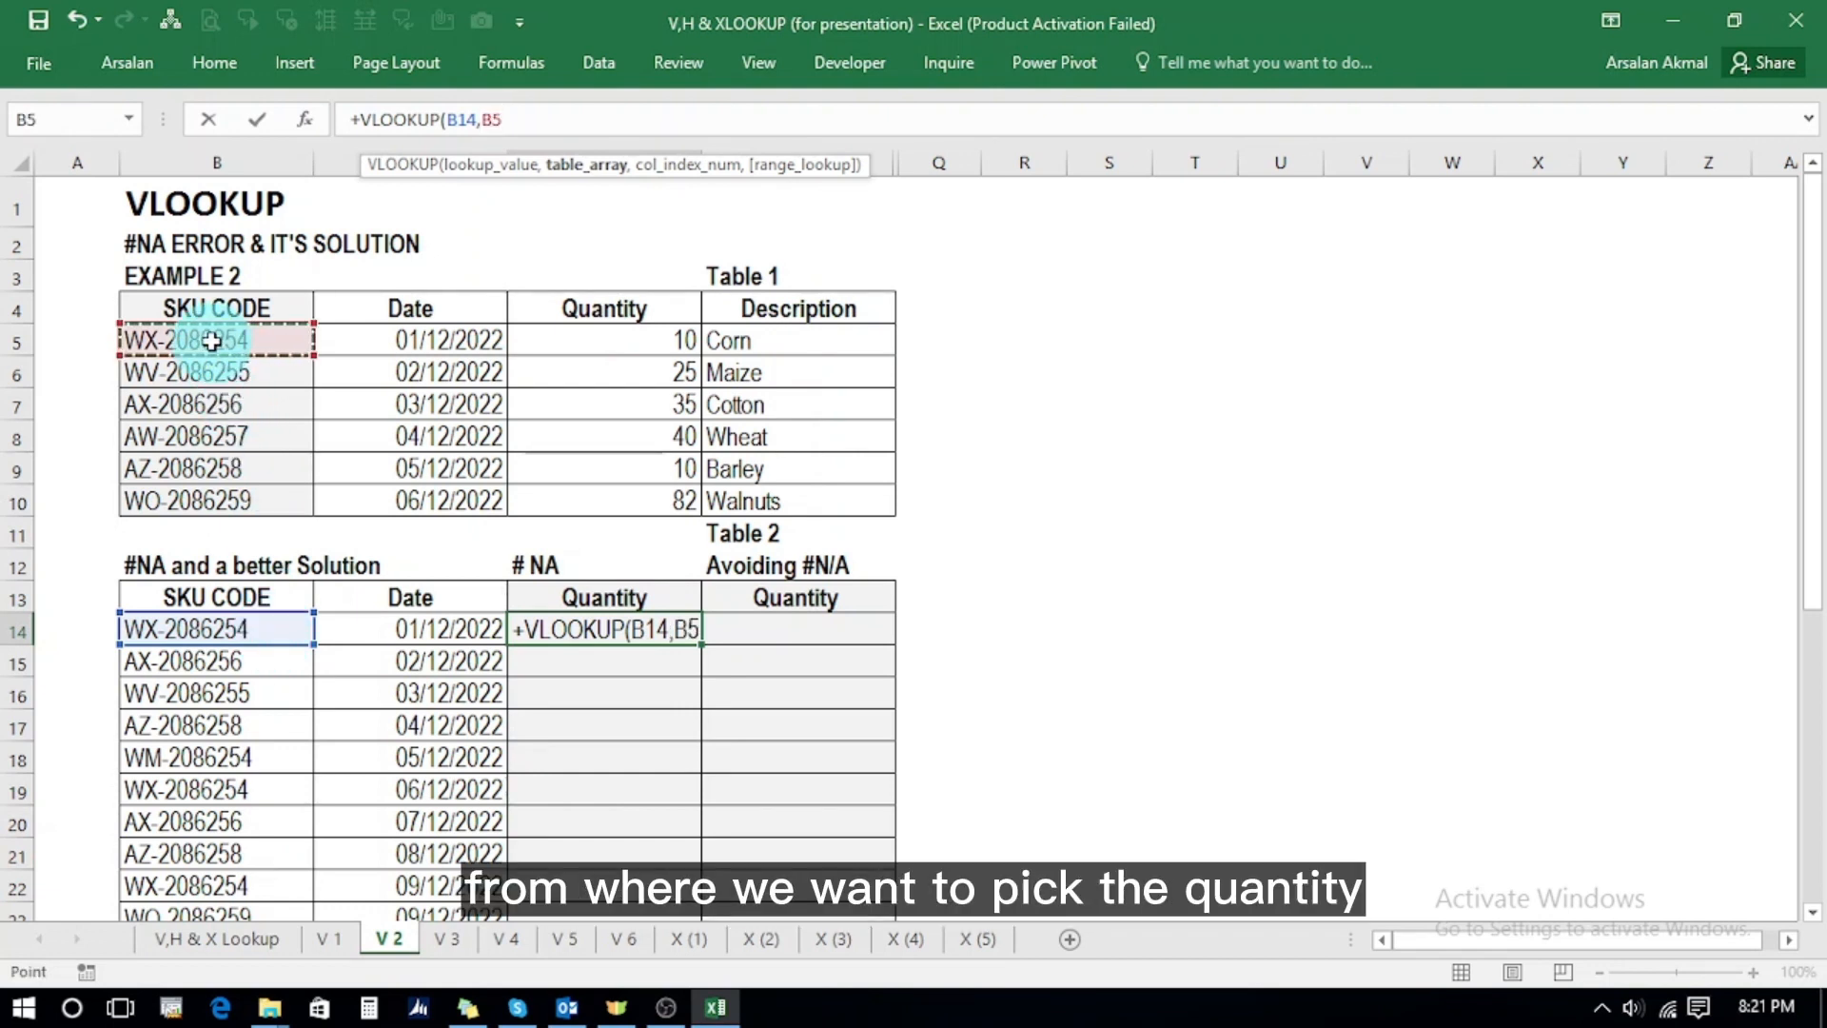
{"action": "key", "text": "shift+Down"}
{"action": "key", "text": "shift+Down"}
{"action": "key", "text": "shift+Down"}
{"action": "key", "text": "shift+Down"}
{"action": "key", "text": "shift+Down"}
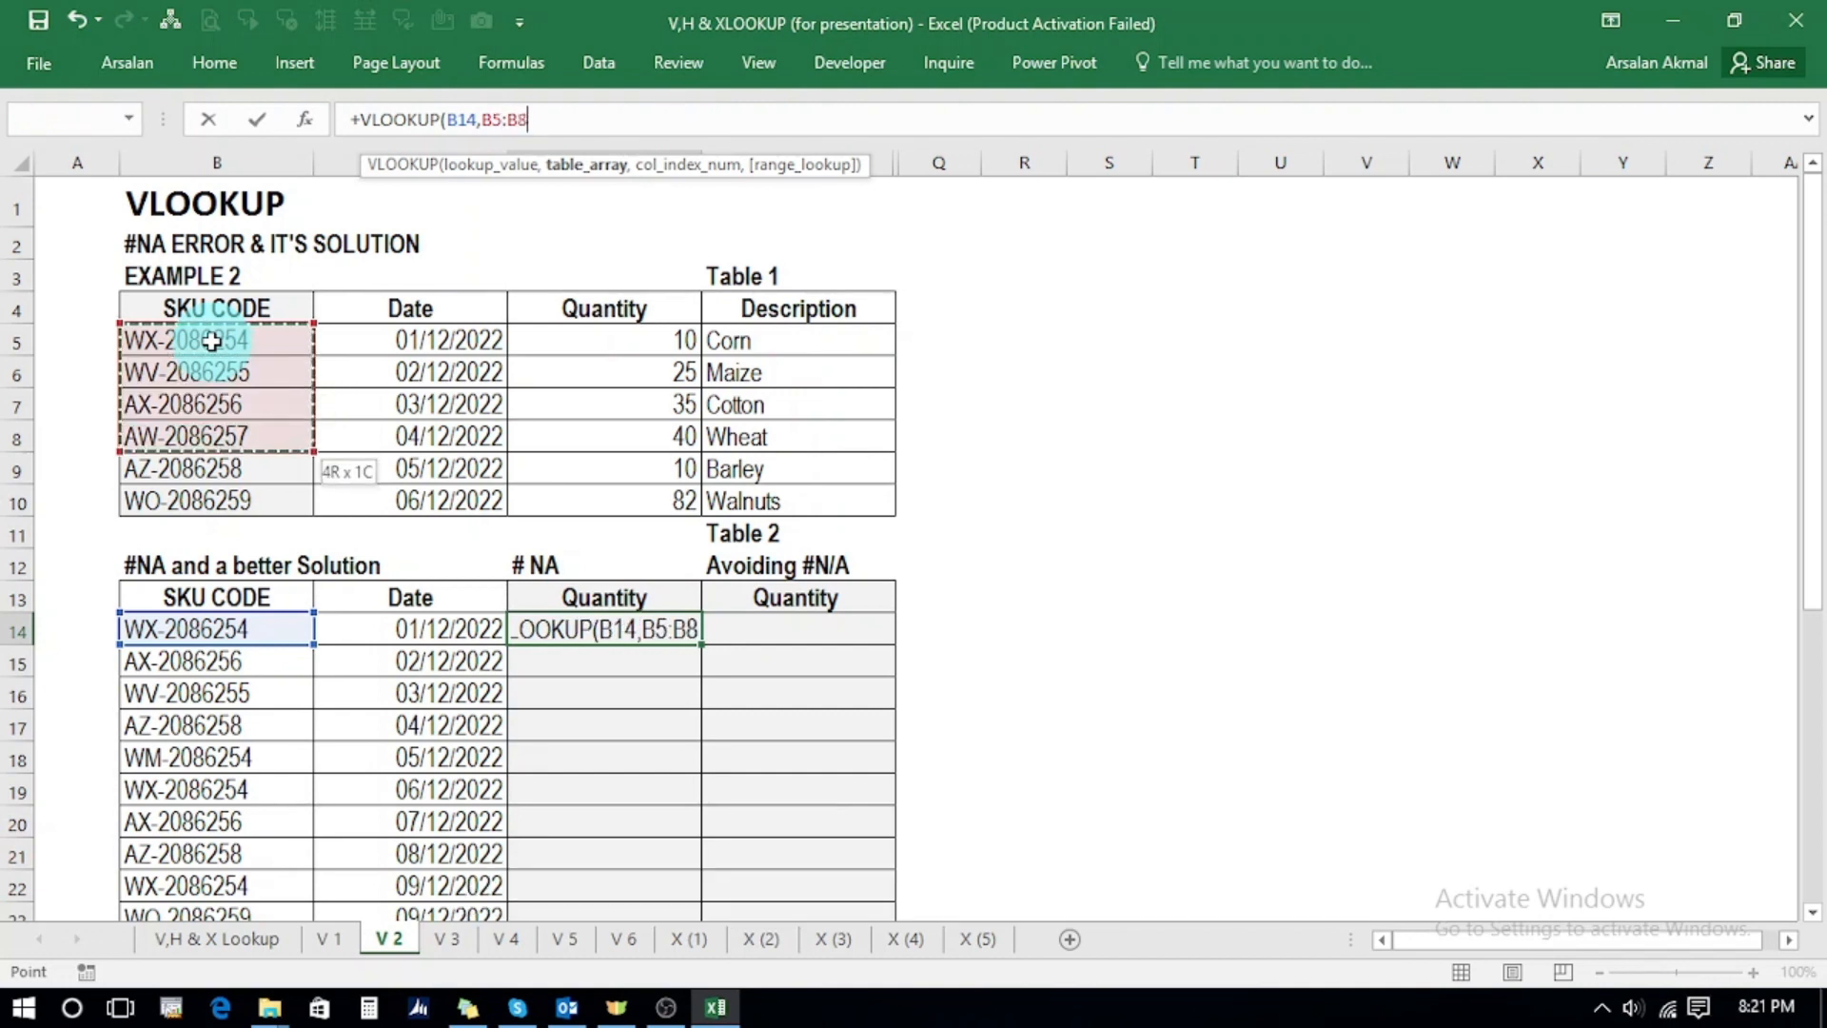
{"action": "key", "text": "shift+Right"}
{"action": "key", "text": "shift+Right"}
{"action": "key", "text": "shift+Right"}
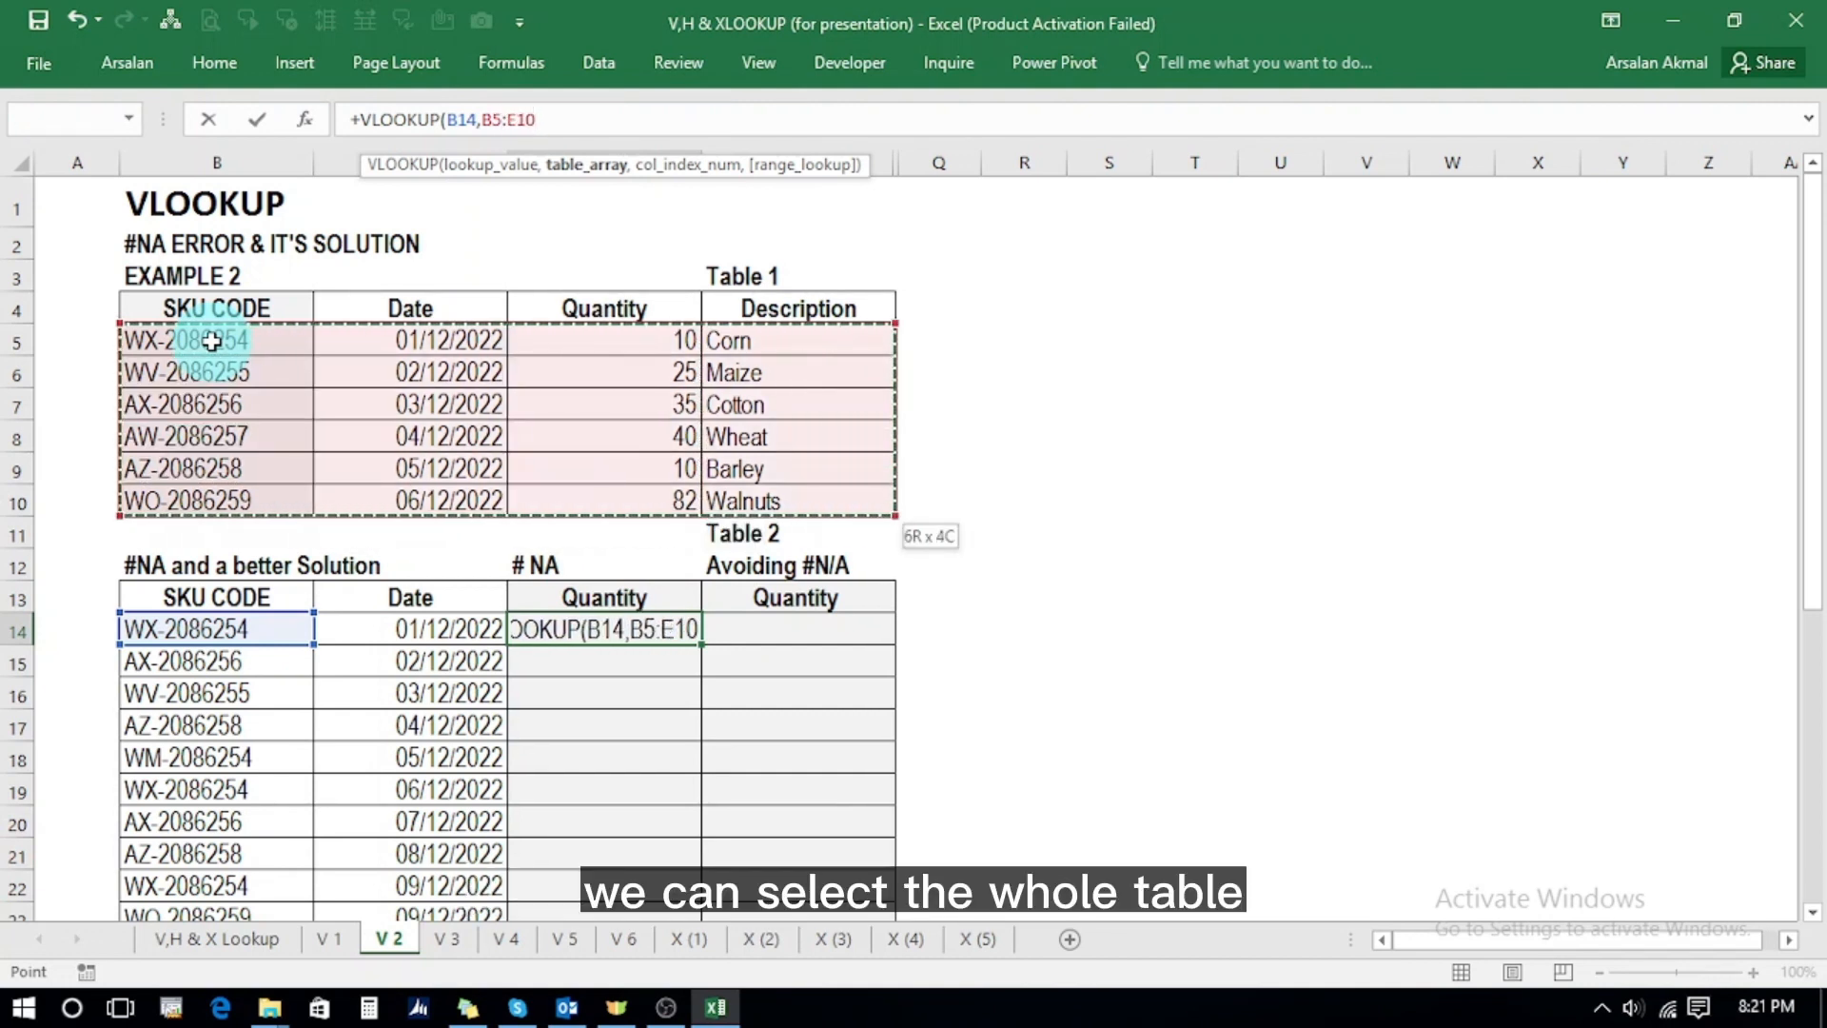
{"action": "key", "text": "shift+Left"}
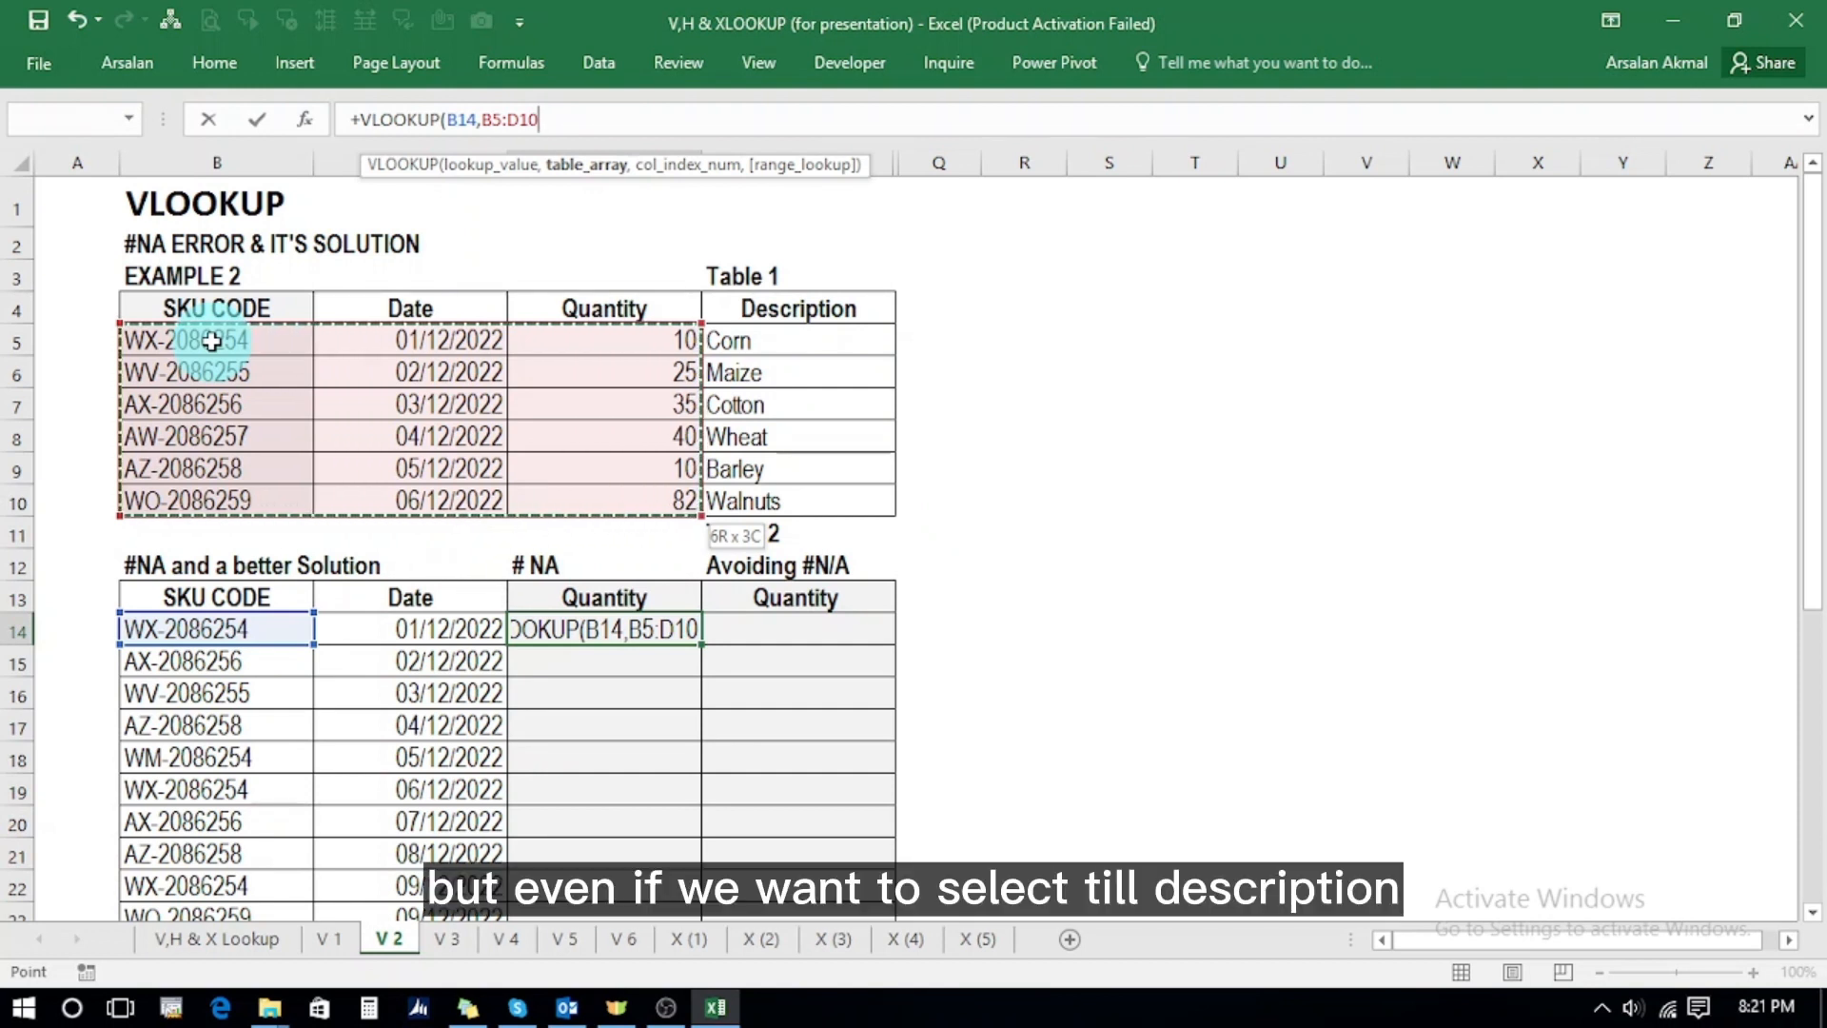
{"action": "key", "text": "shift+Right"}
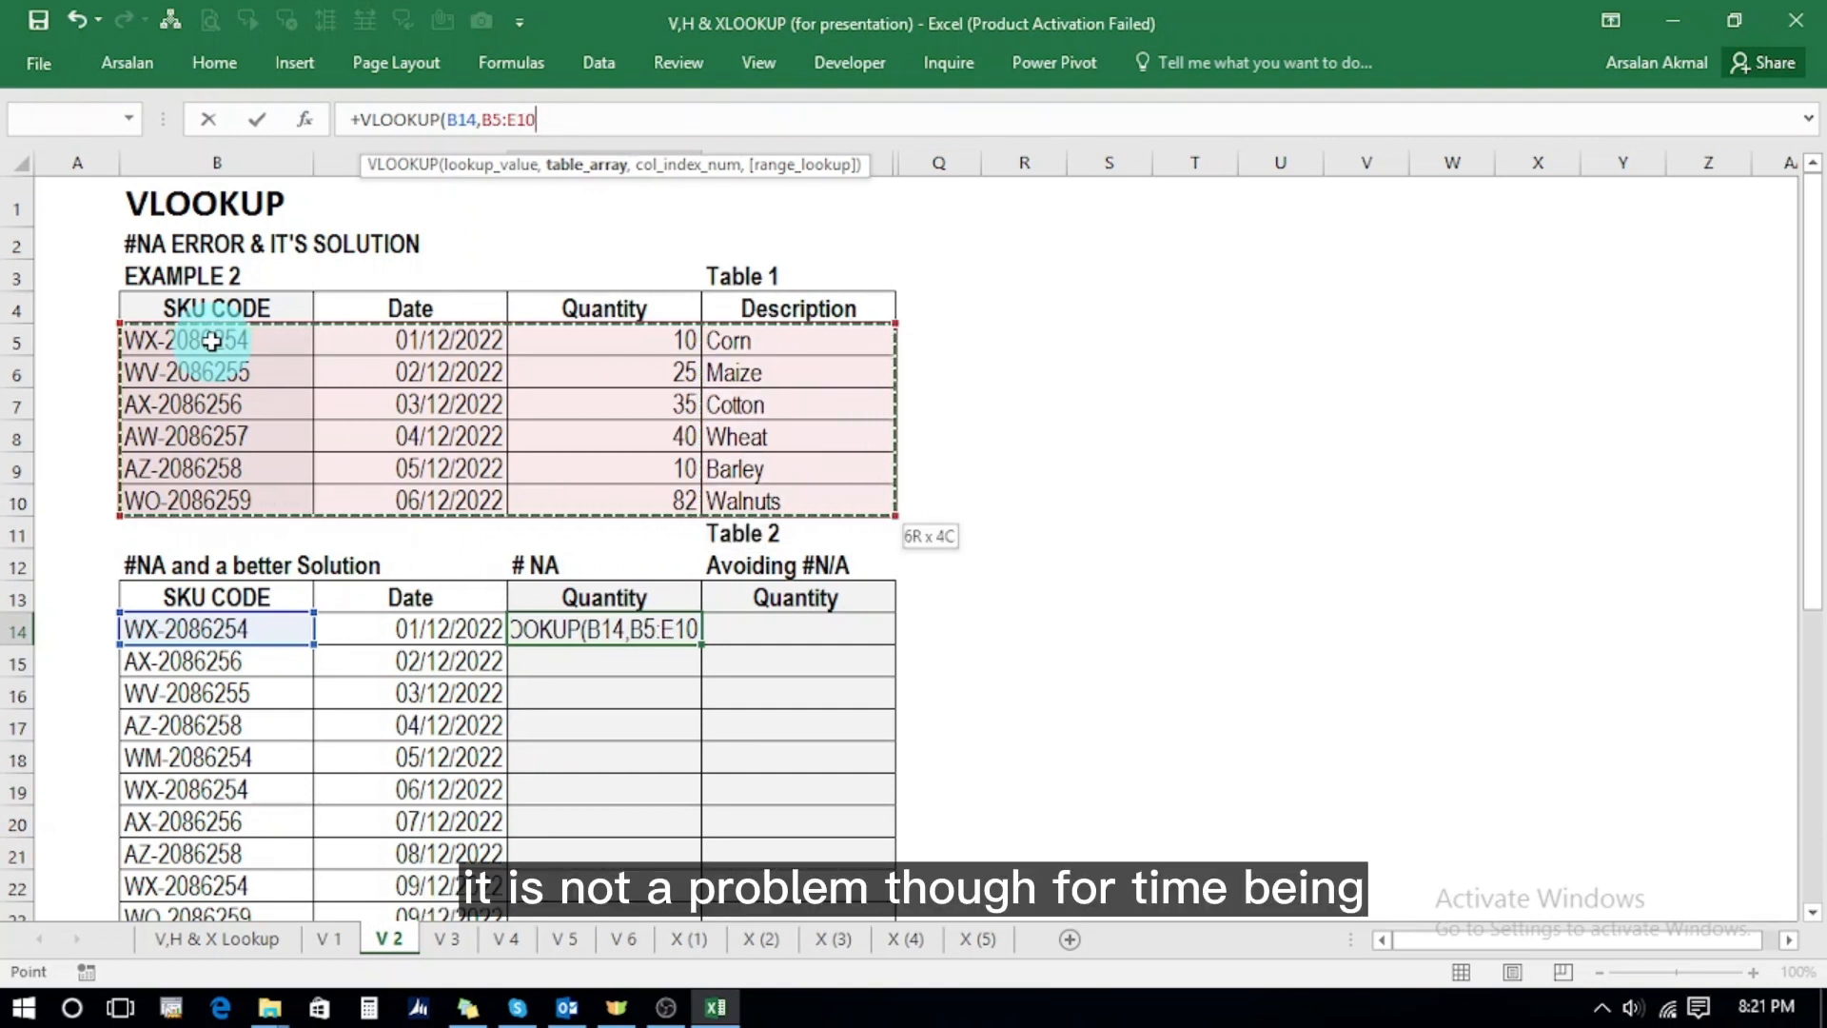
{"action": "key", "text": "shift+Left"}
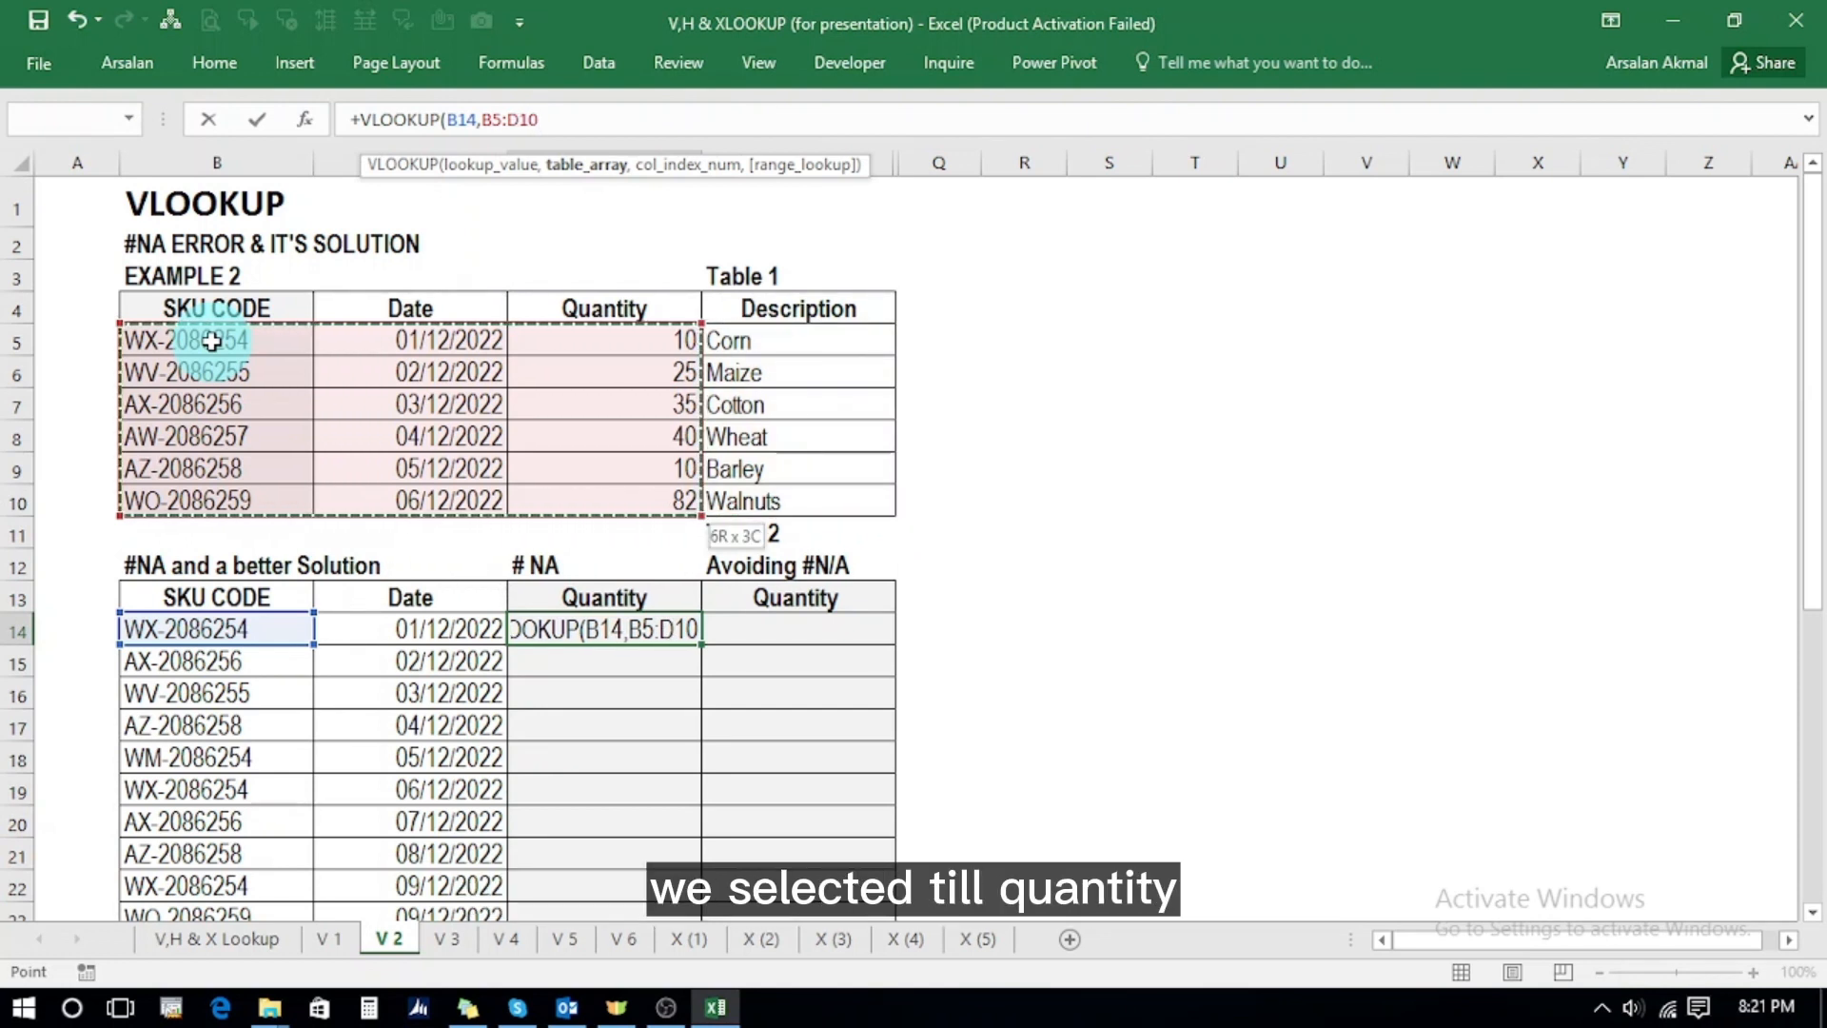
{"action": "key", "text": "F4"}
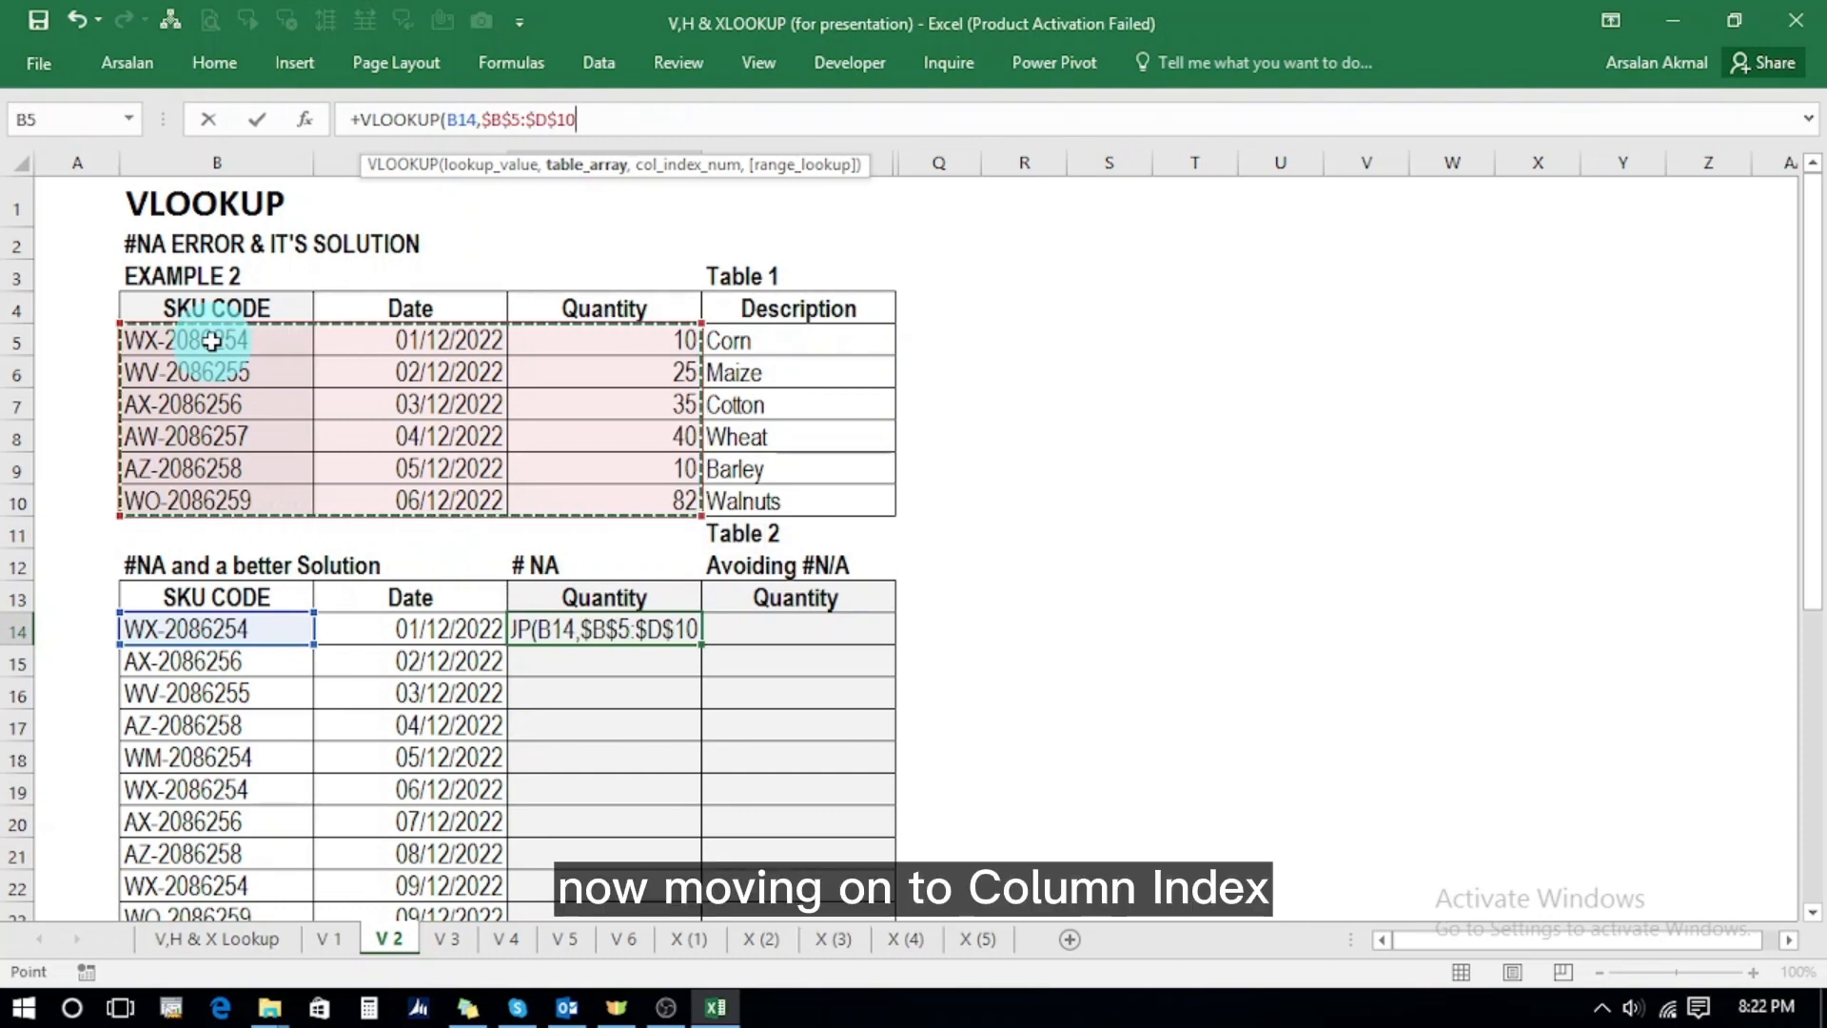
- Finish and enter the D14 formula with column index 3 and the FALSE exact match option
{"action": "type", "text": ","}
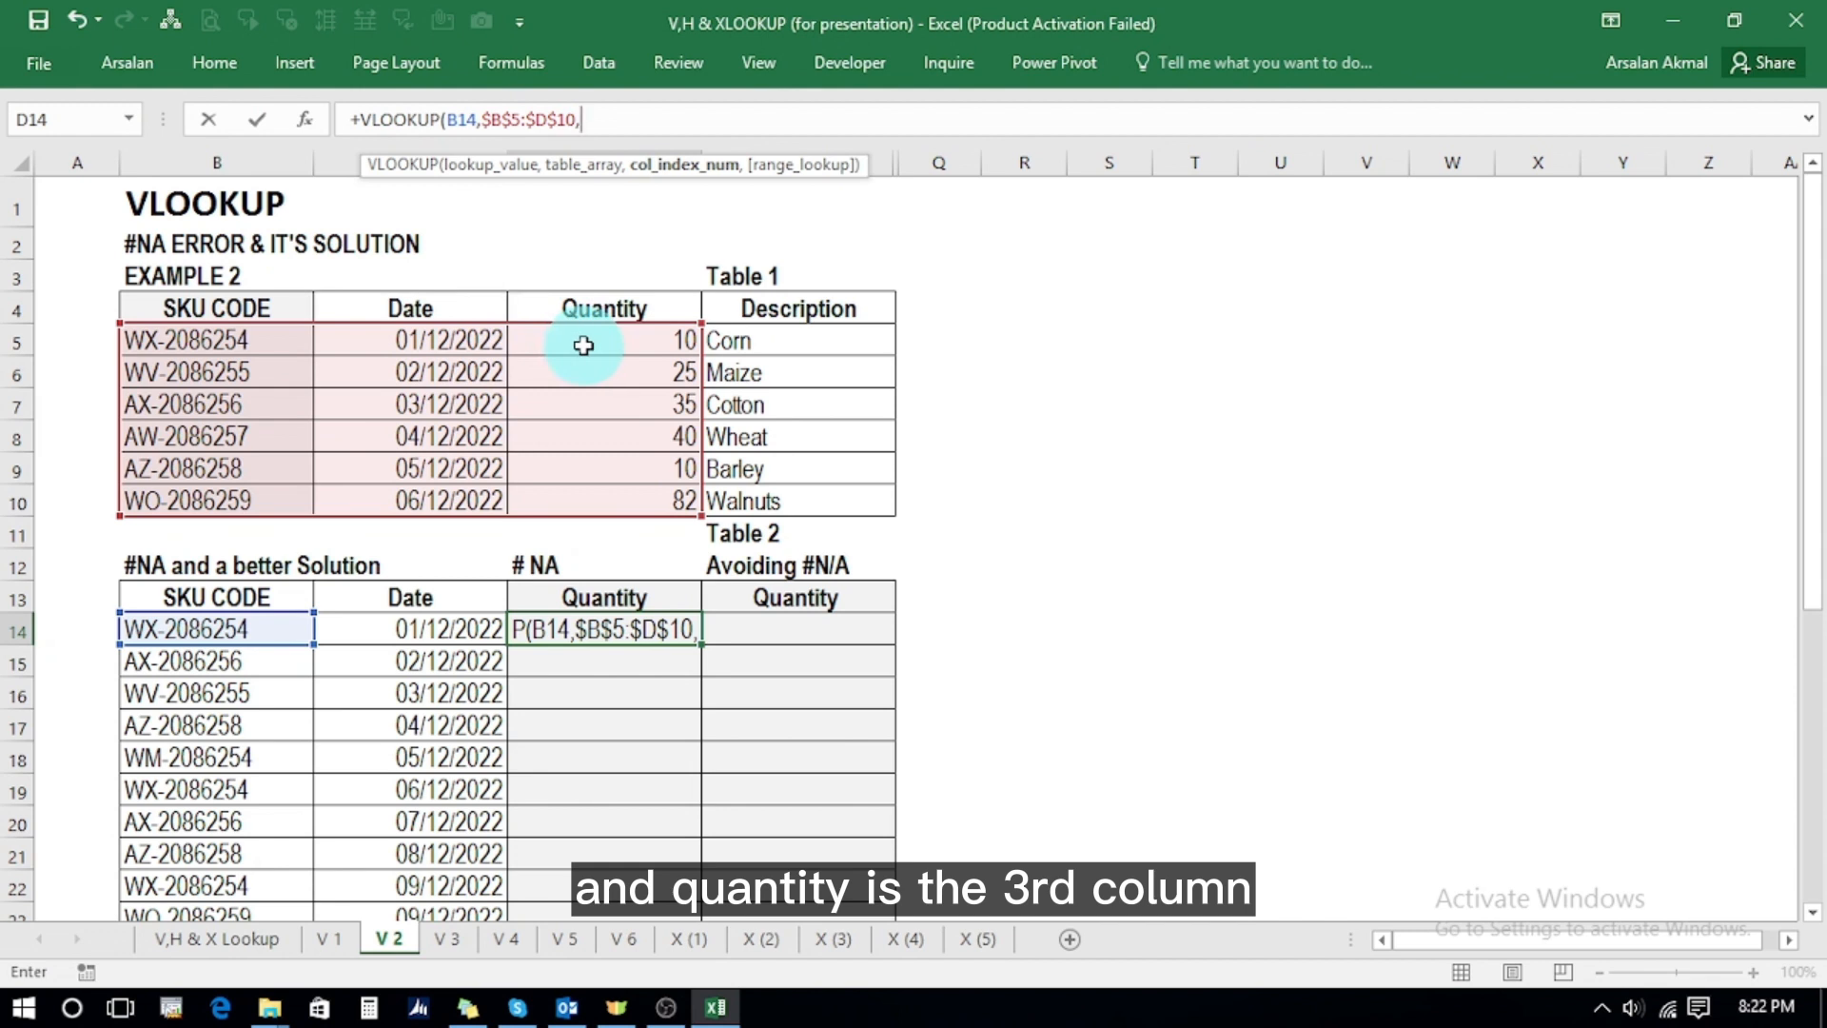
{"action": "type", "text": "3"}
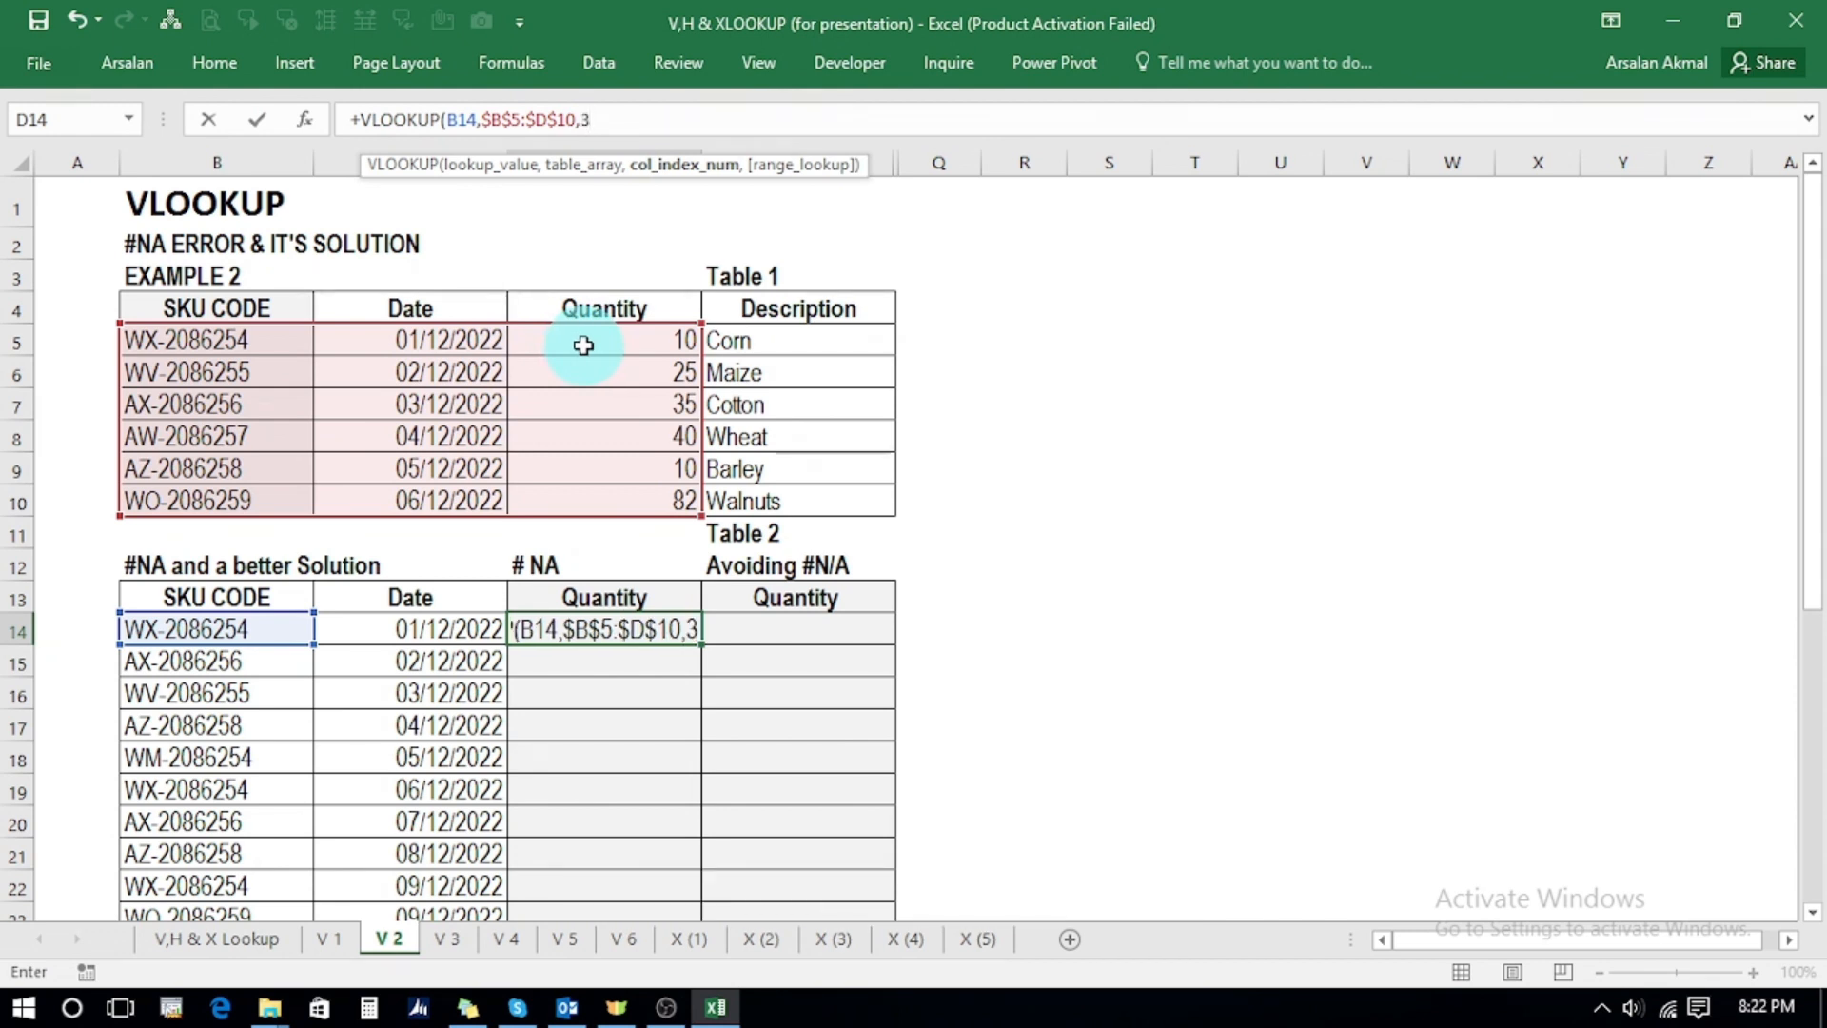
{"action": "type", "text": ","}
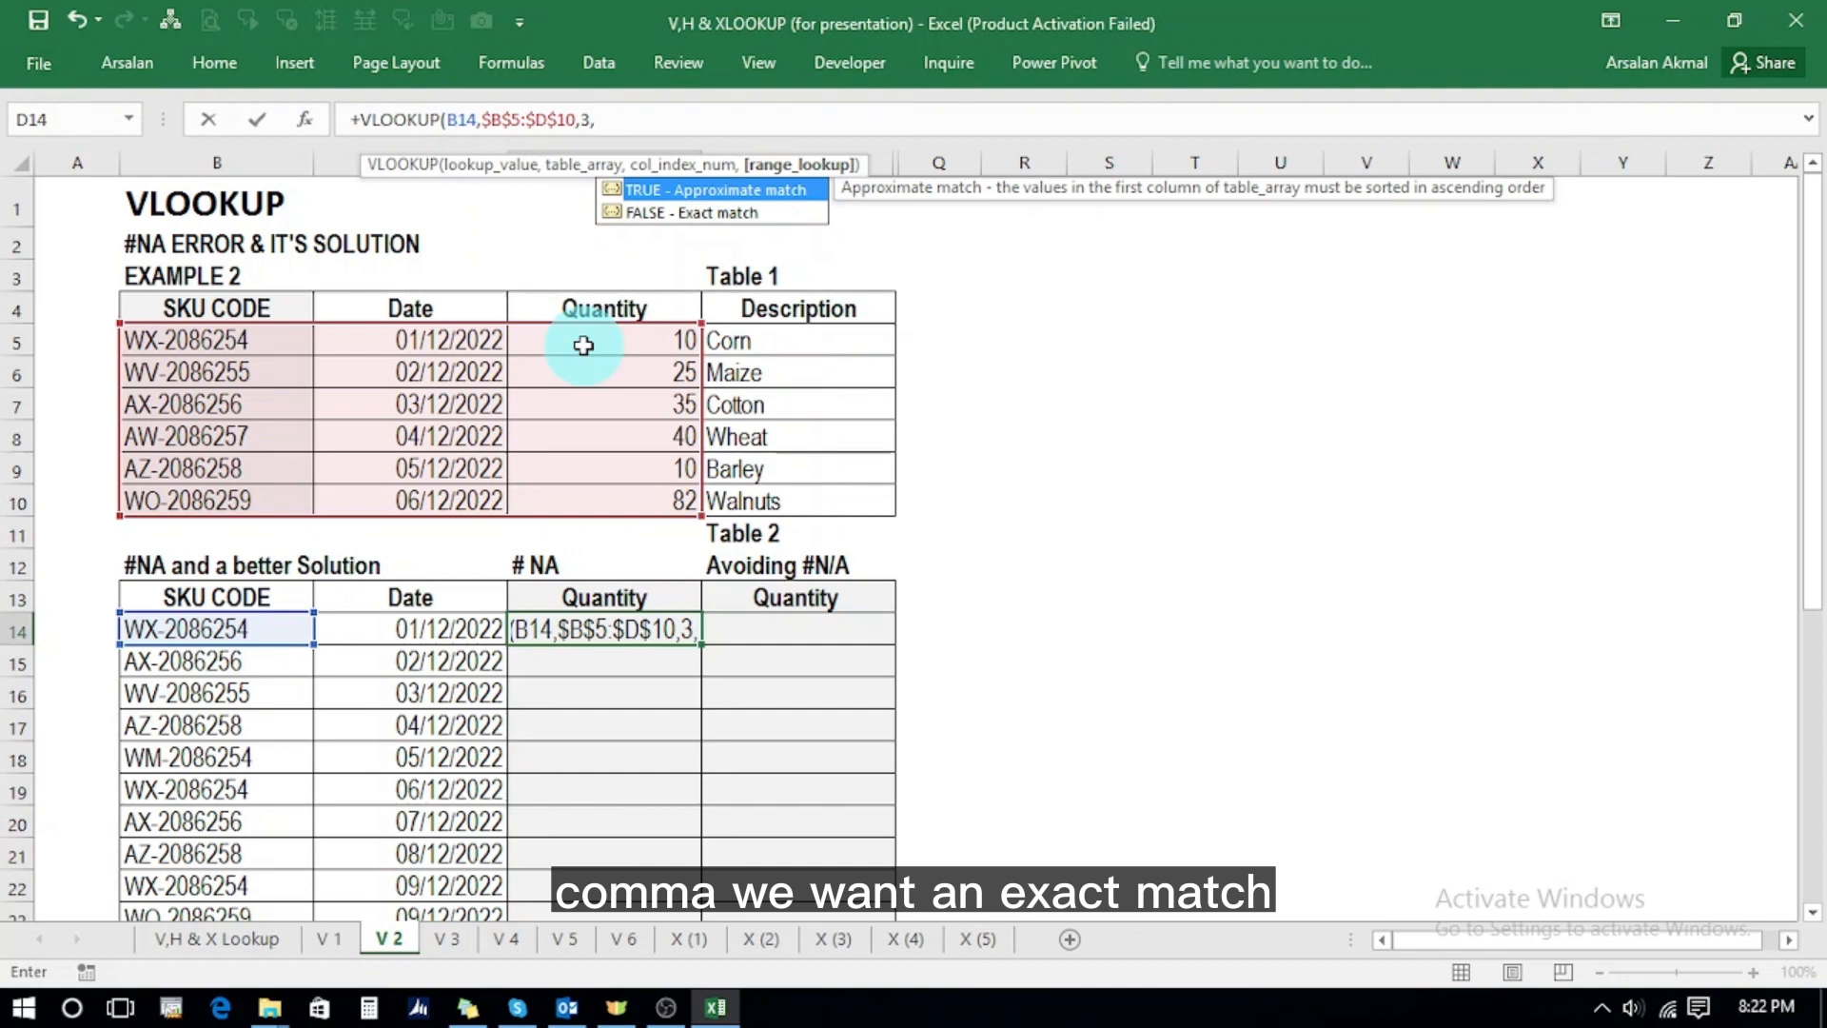
{"action": "left_click", "coordinate": [678, 213]}
{"action": "double_click", "coordinate": [678, 213]}
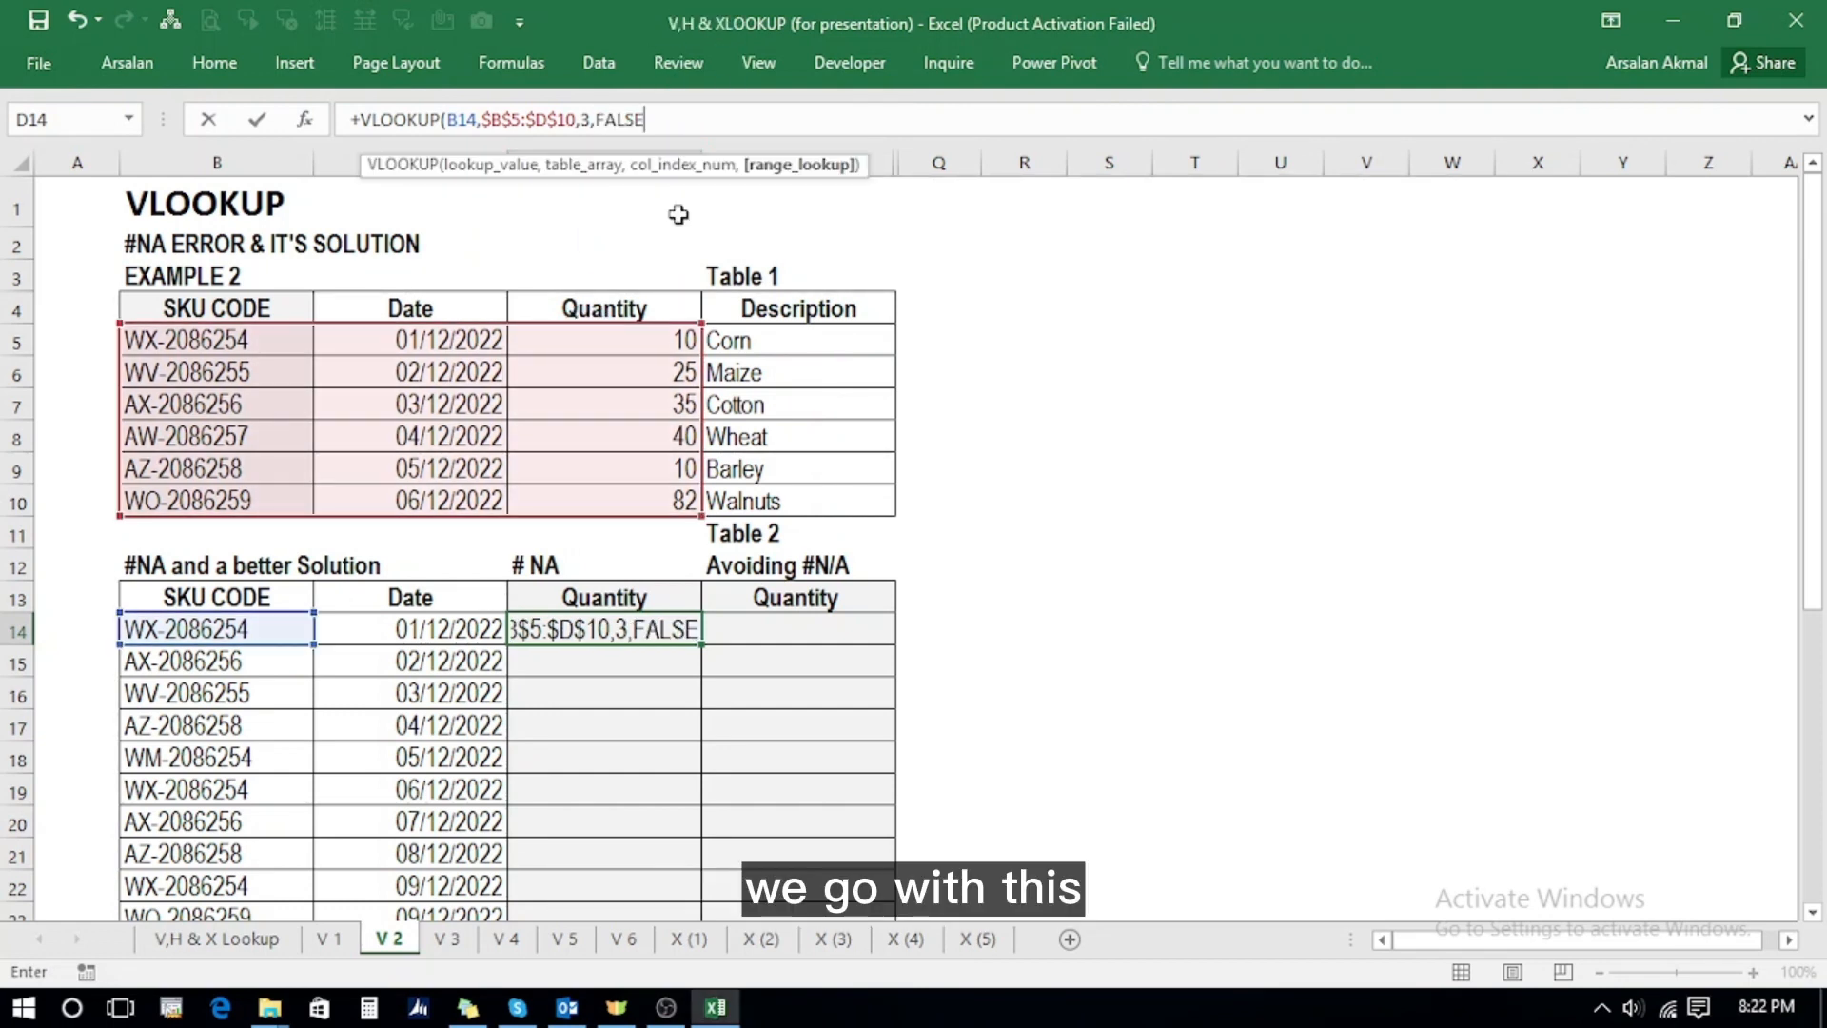
{"action": "type", "text": ")"}
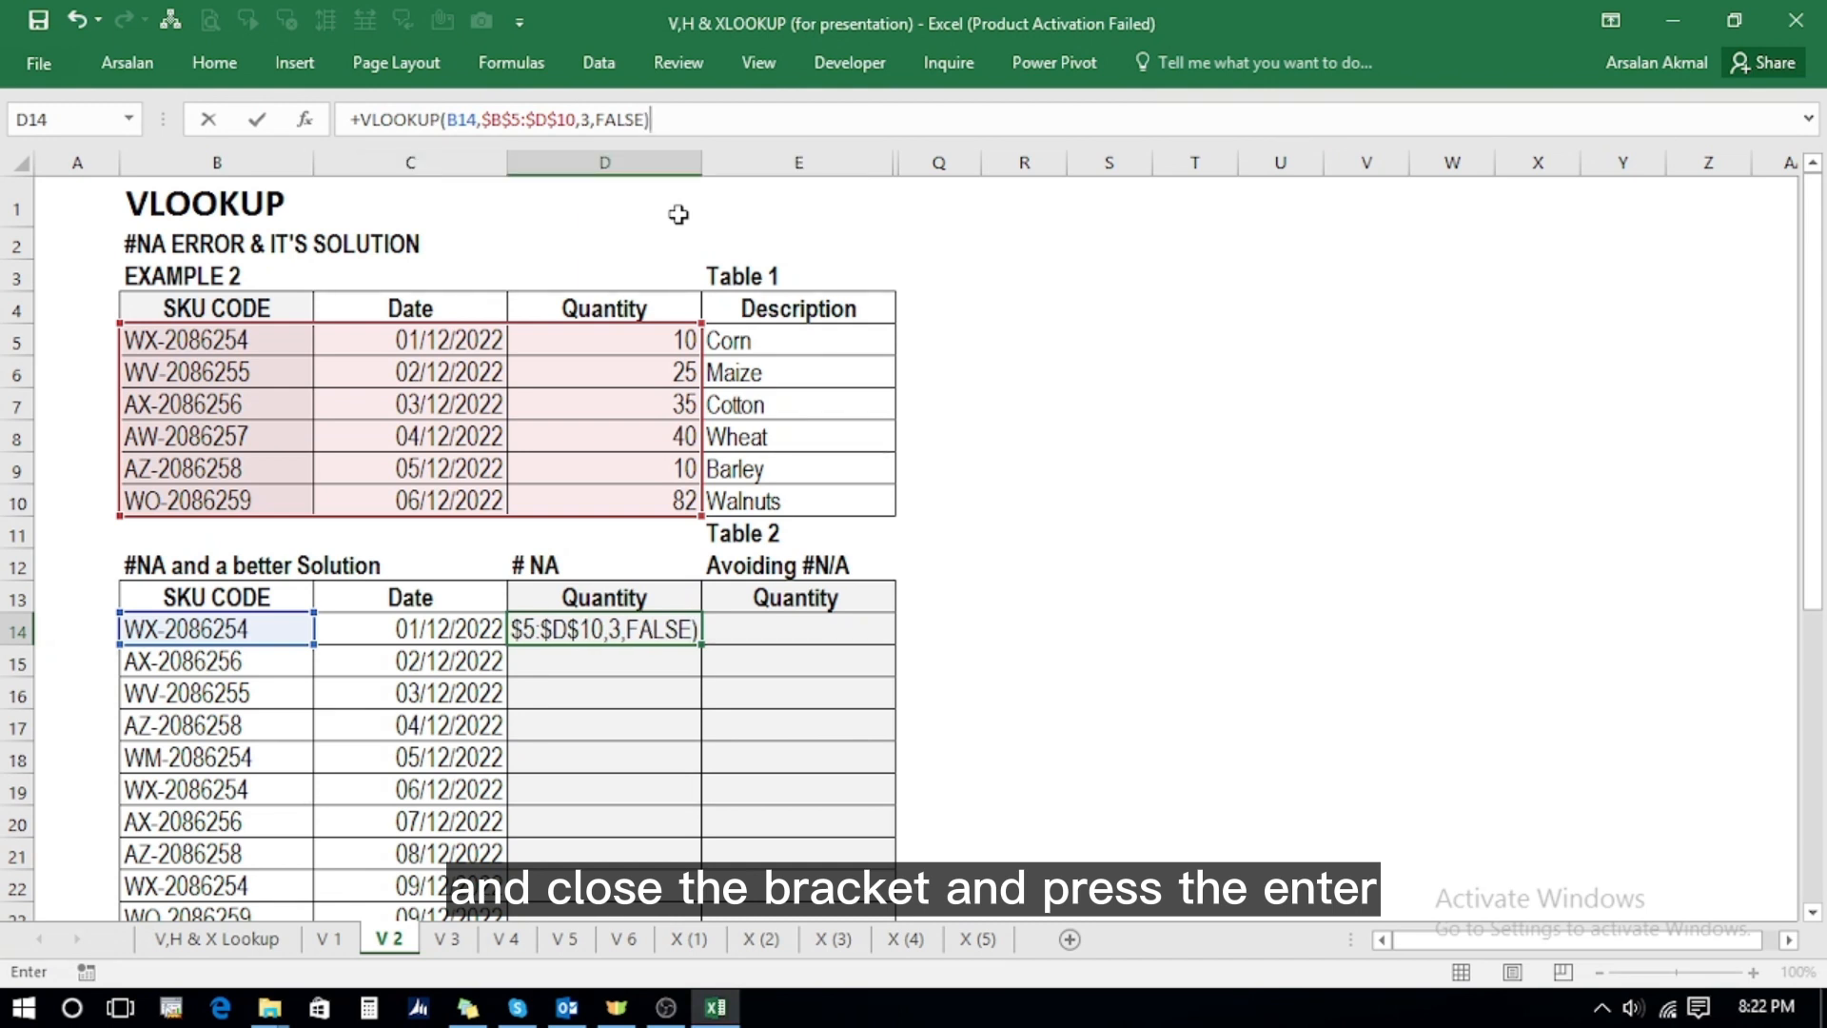
{"action": "key", "text": "Return"}
{"action": "key", "text": "Up"}
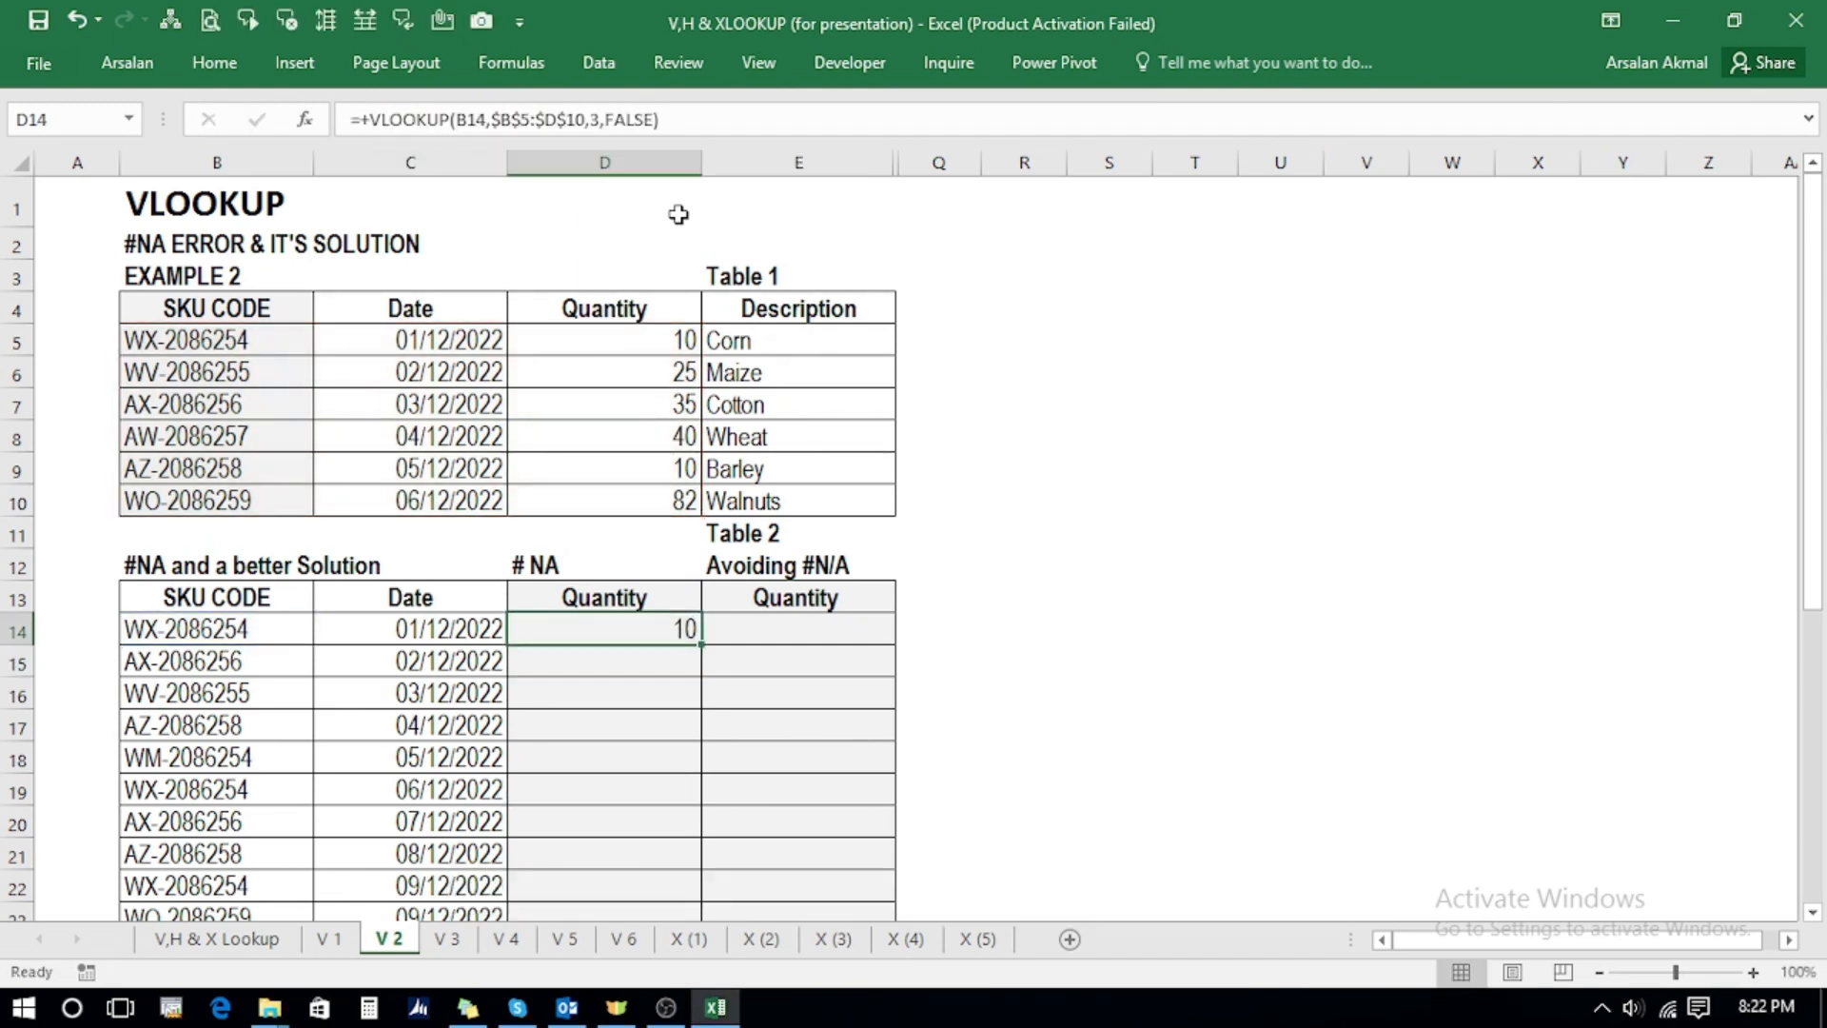
- Copy the VLOOKUP formula from D14 down through D23 to fill the # NA Quantity column
{"action": "key", "text": "ctrl+c"}
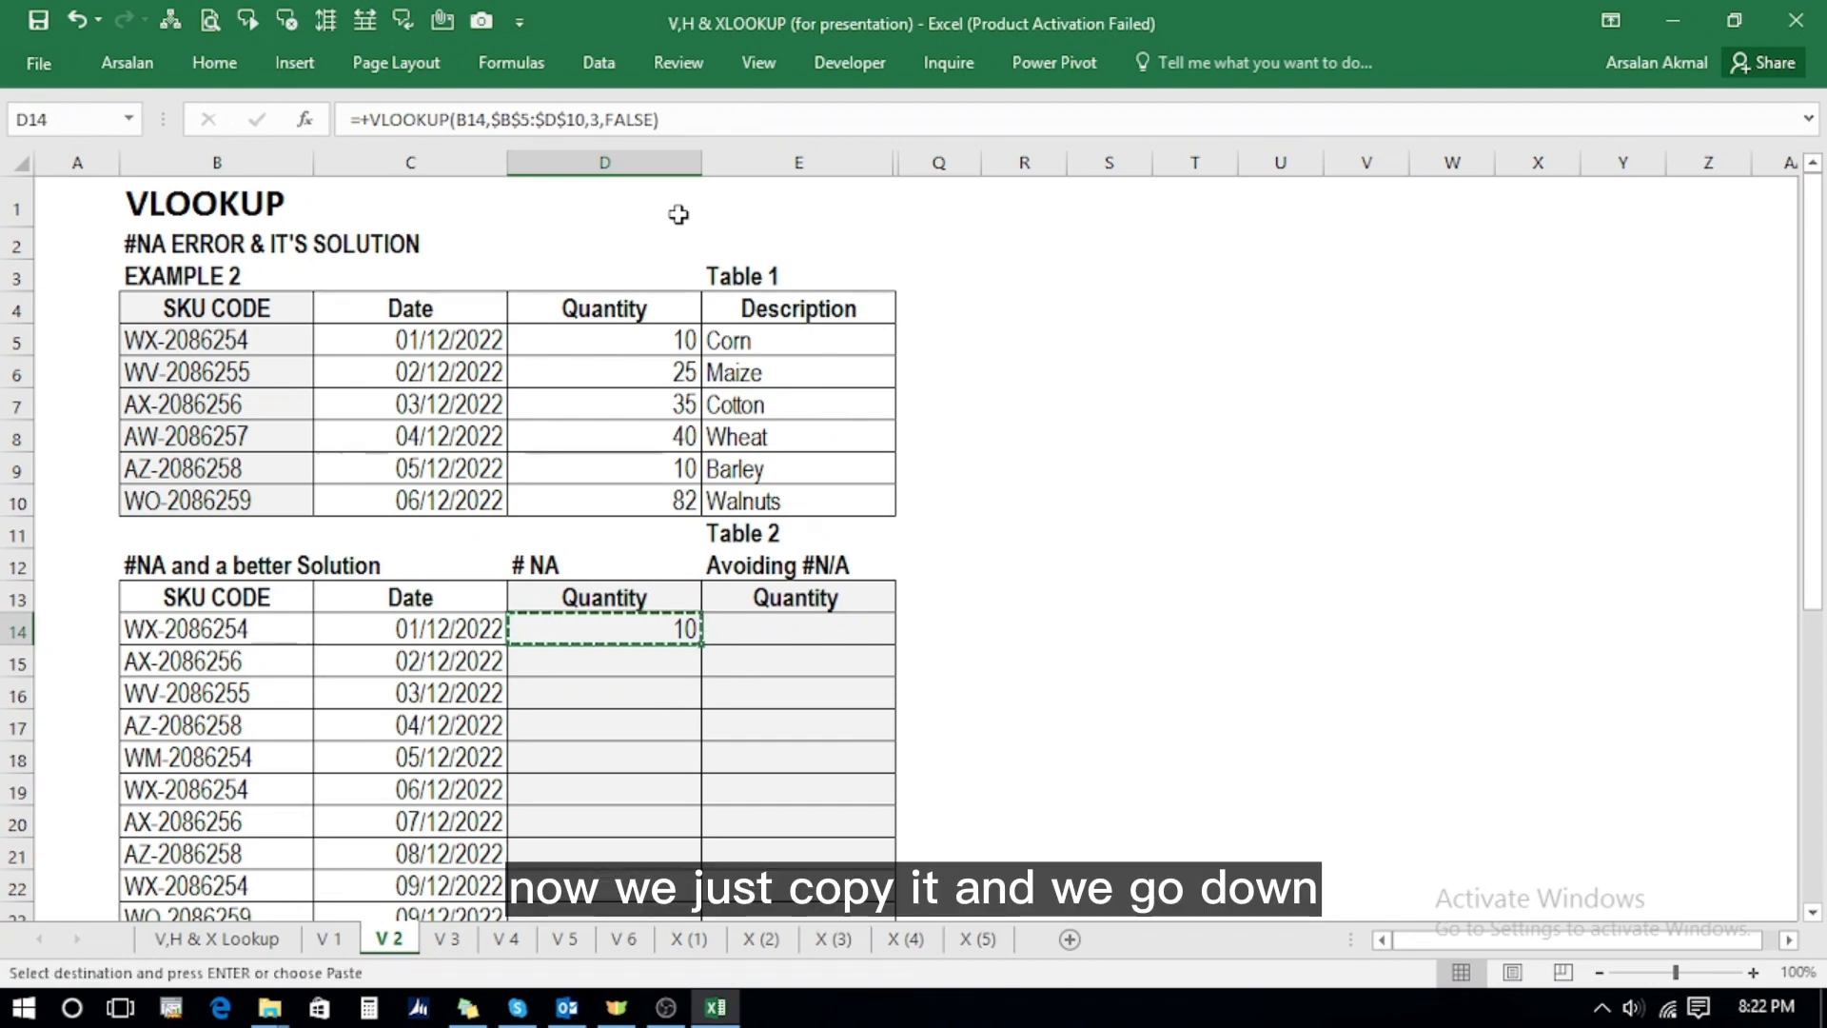
{"action": "key", "text": "shift+Down"}
{"action": "key", "text": "shift+Down"}
{"action": "key", "text": "shift+Down"}
{"action": "key", "text": "shift+Down"}
{"action": "key", "text": "shift+Down"}
{"action": "key", "text": "shift+Down"}
{"action": "key", "text": "shift+Down"}
{"action": "key", "text": "shift+Down"}
{"action": "key", "text": "shift+Down"}
{"action": "key", "text": "shift+Down"}
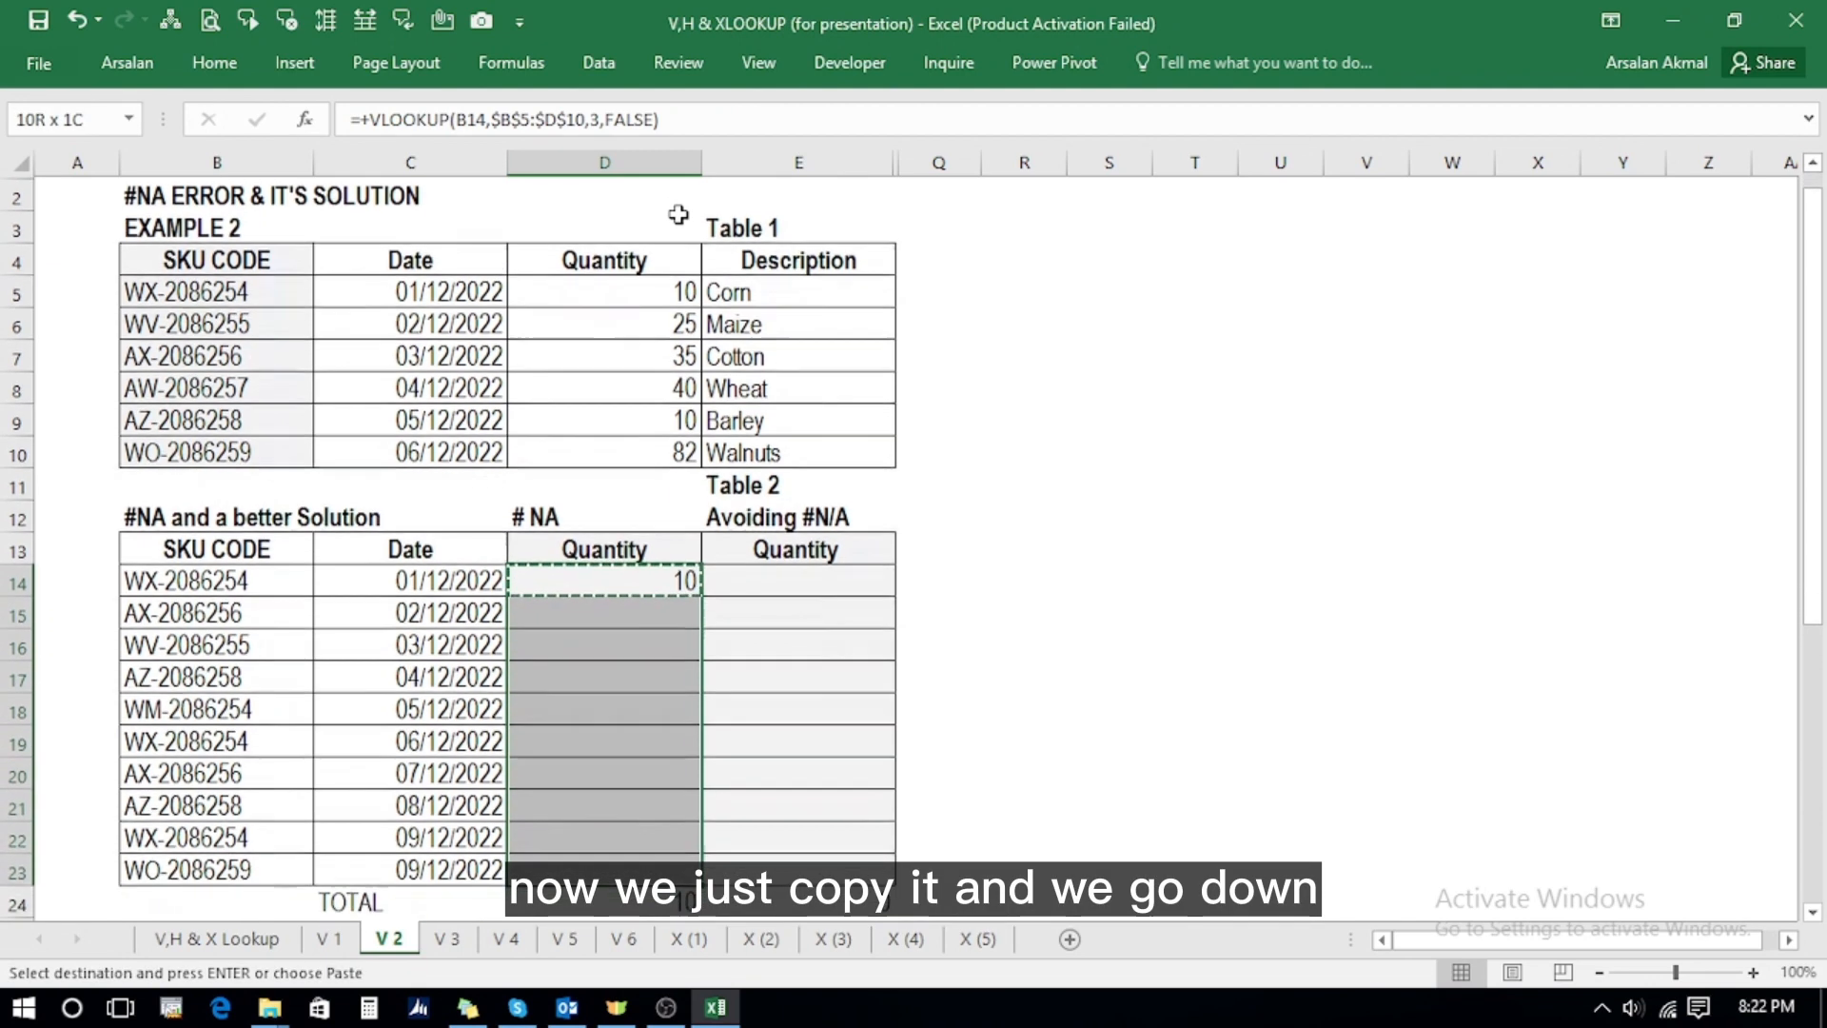
{"action": "key", "text": "shift+Up"}
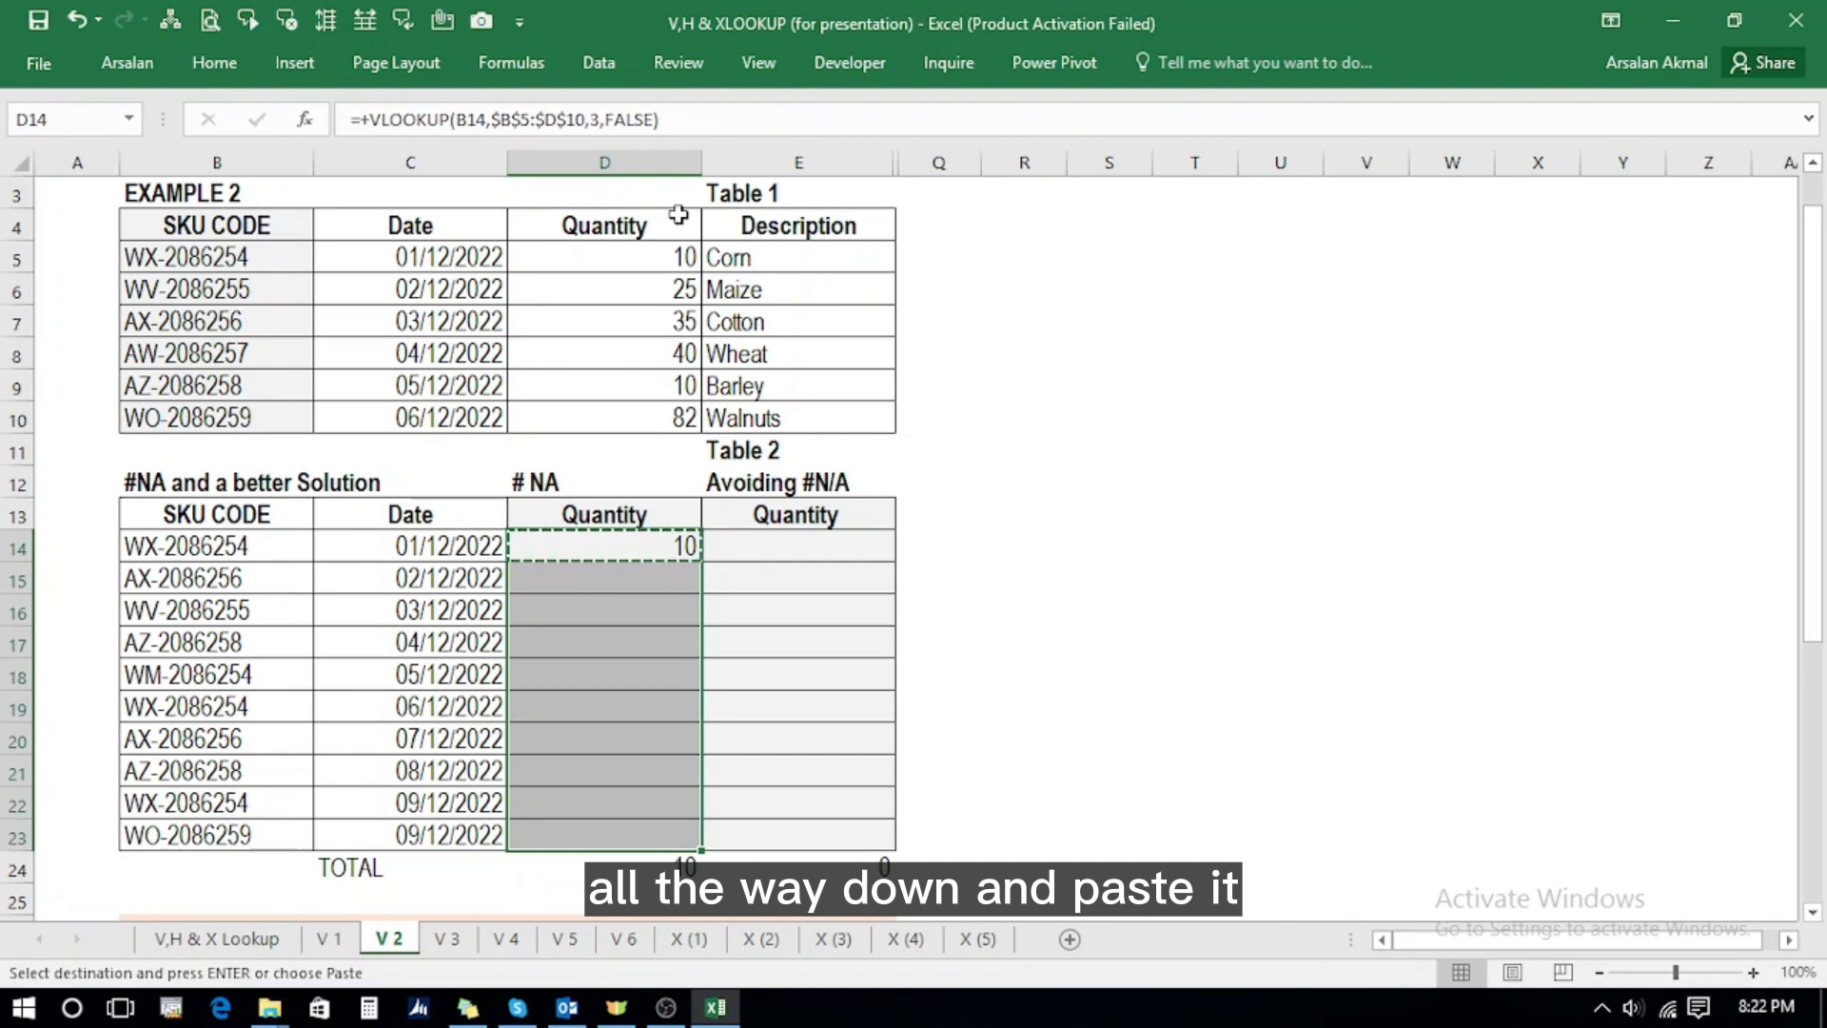
{"action": "key", "text": "Return"}
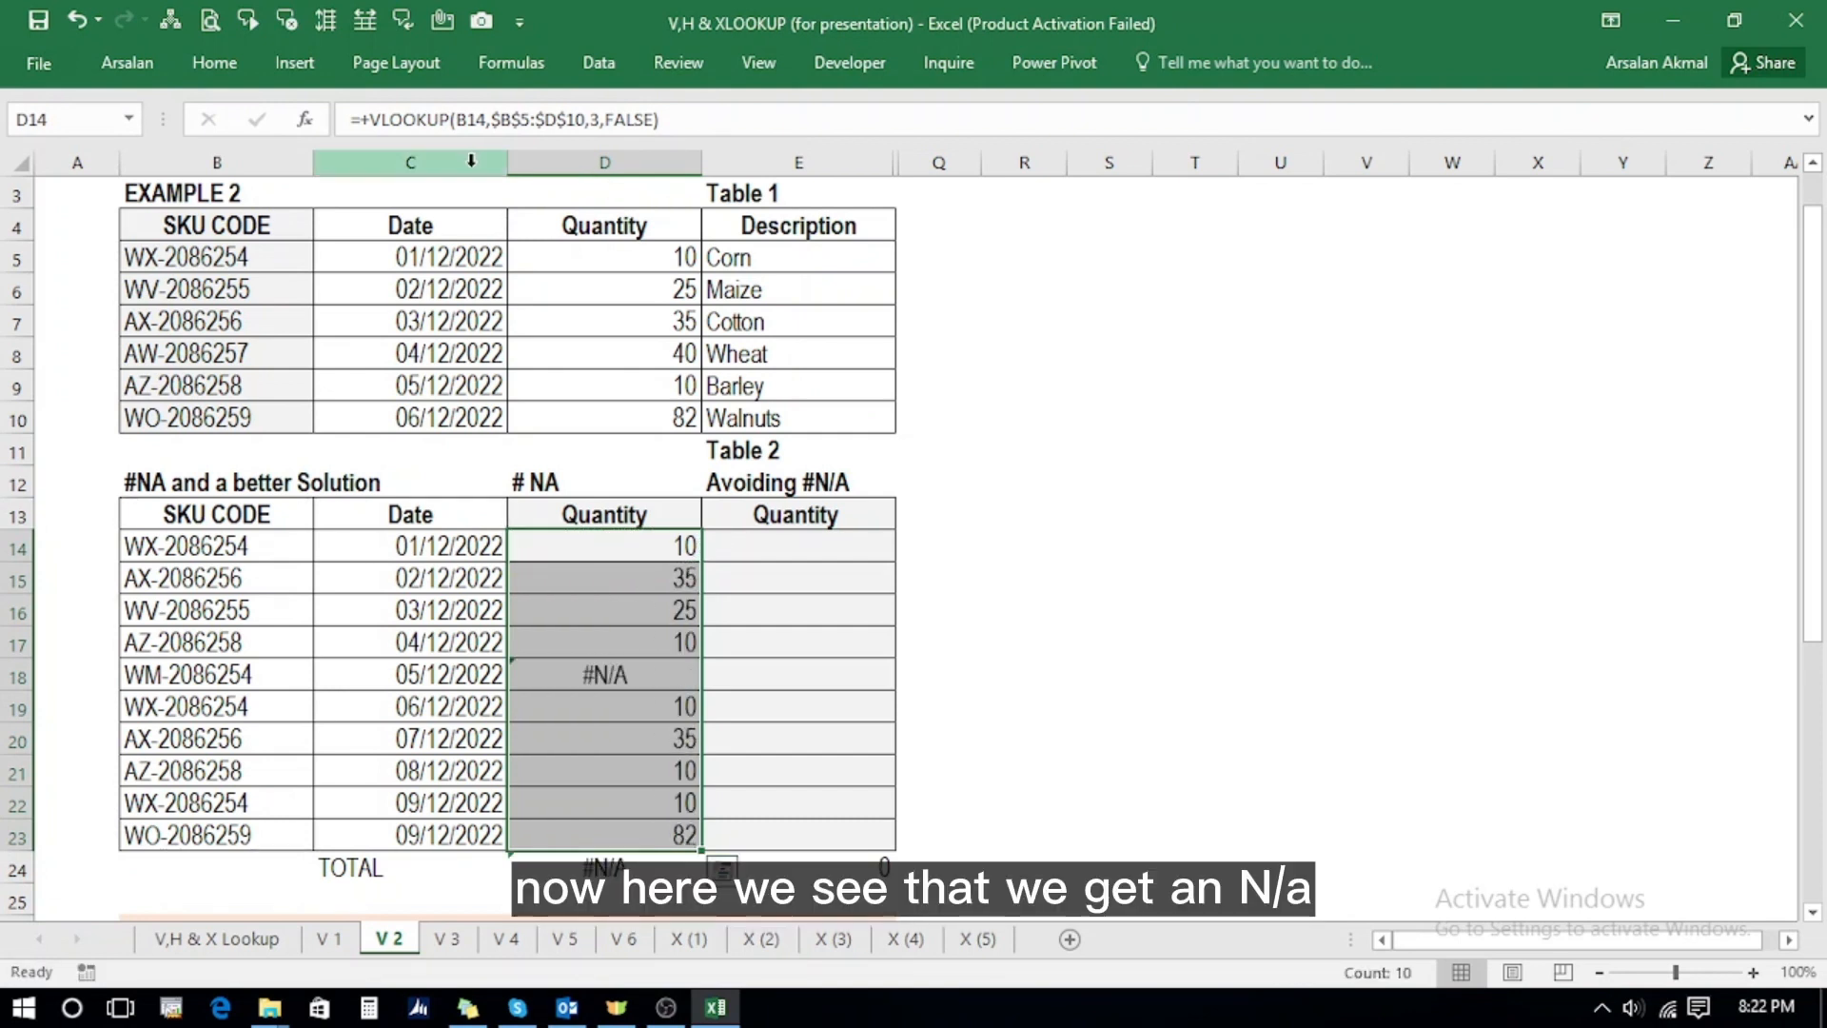
- Examine the lookup formula in D18, its SKU code in B18 and the total formula in D24
{"action": "left_click", "coordinate": [595, 681]}
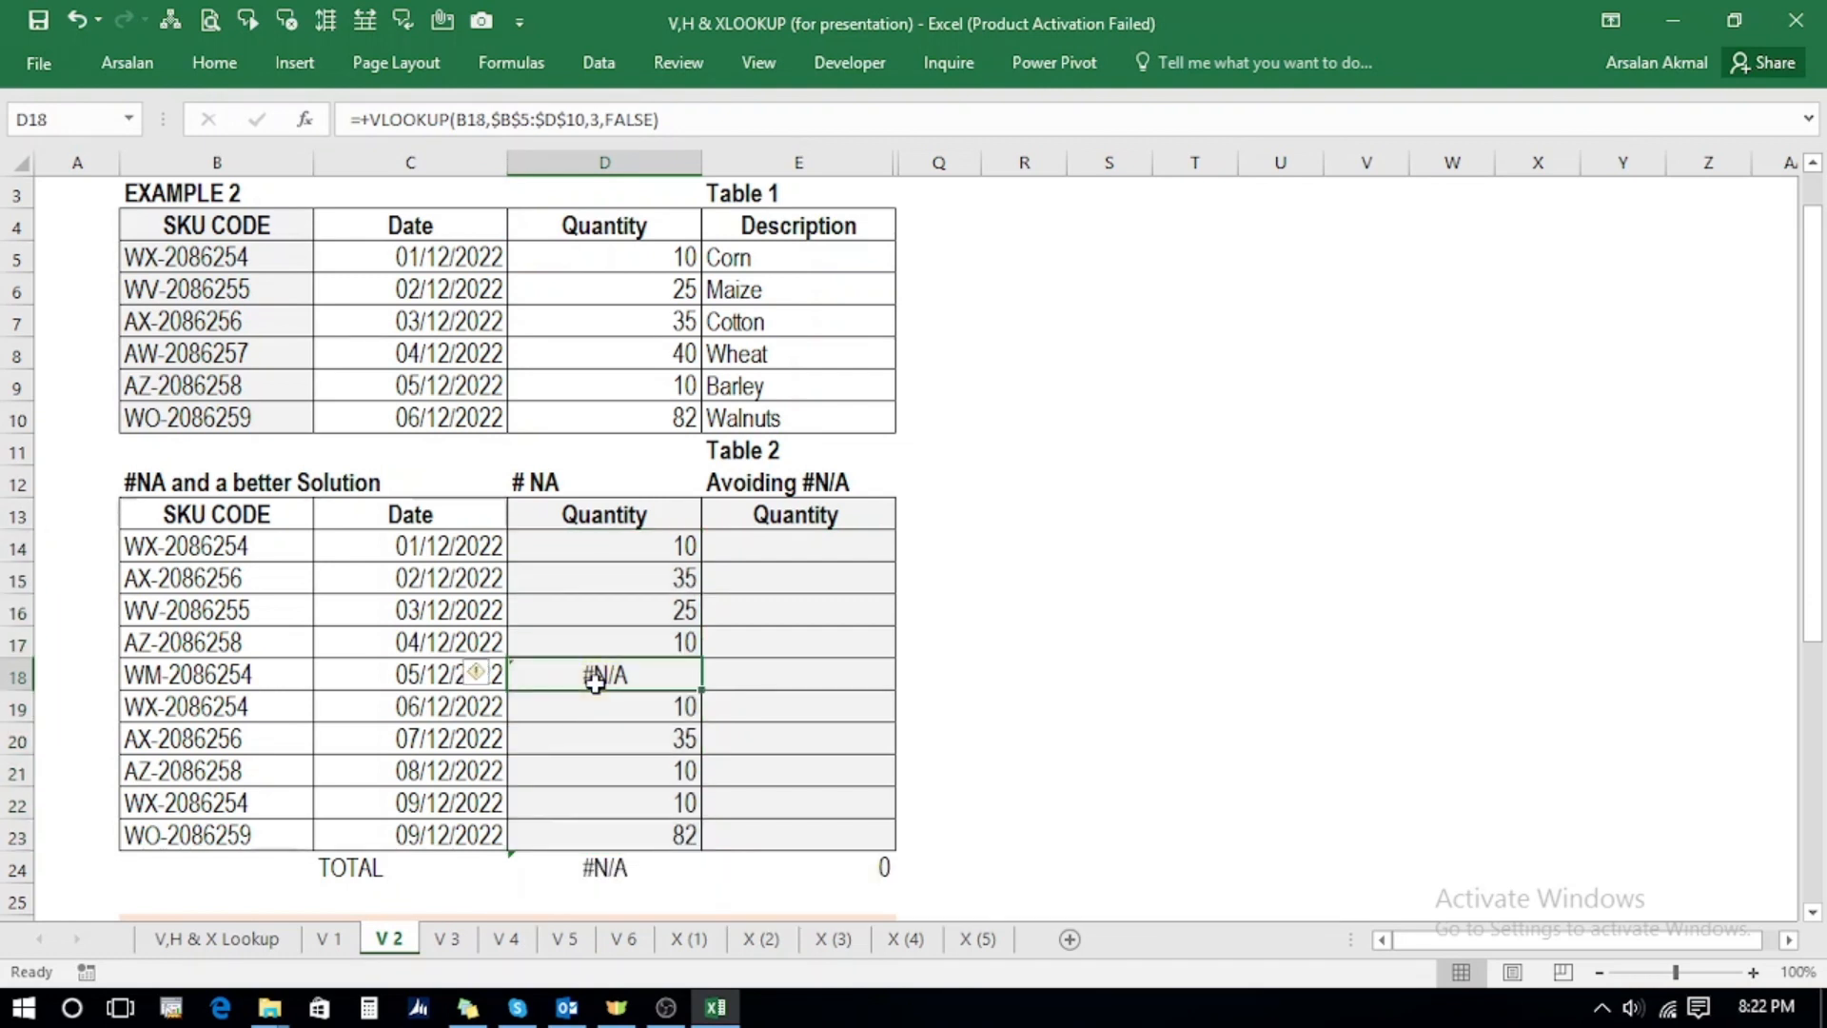
{"action": "left_click", "coordinate": [167, 672]}
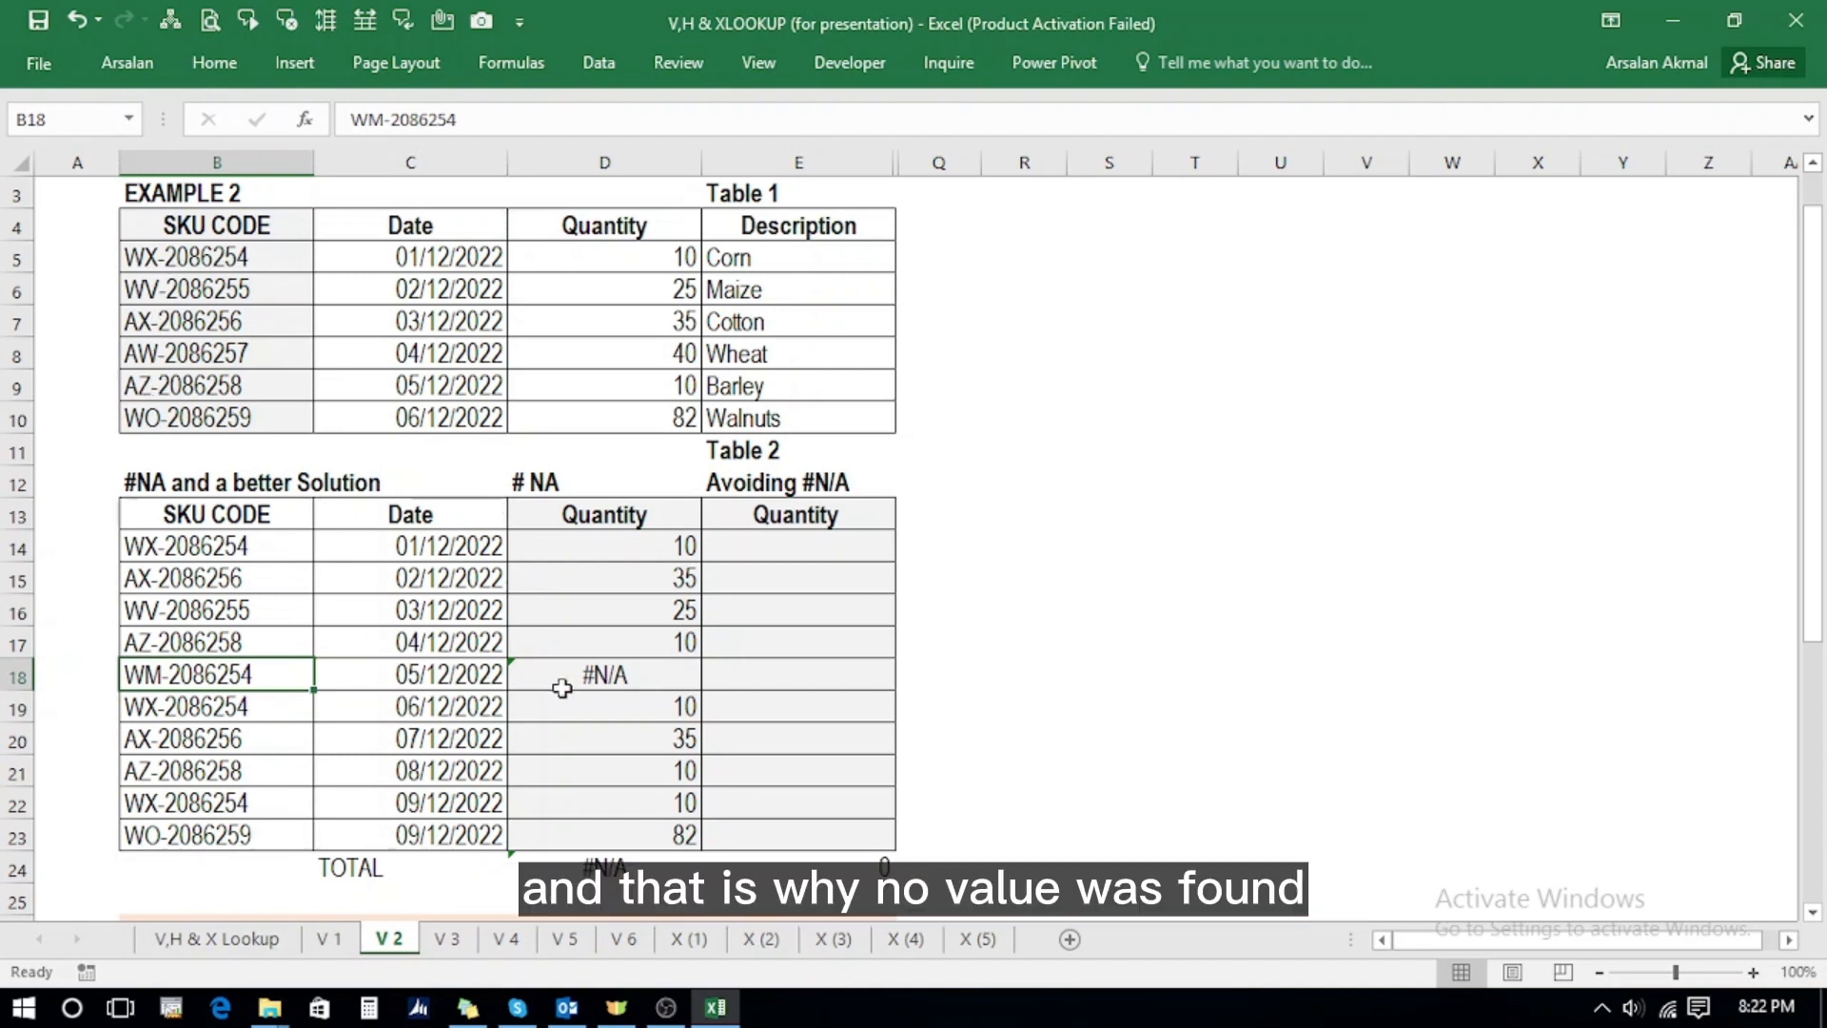
{"action": "left_click", "coordinate": [619, 669]}
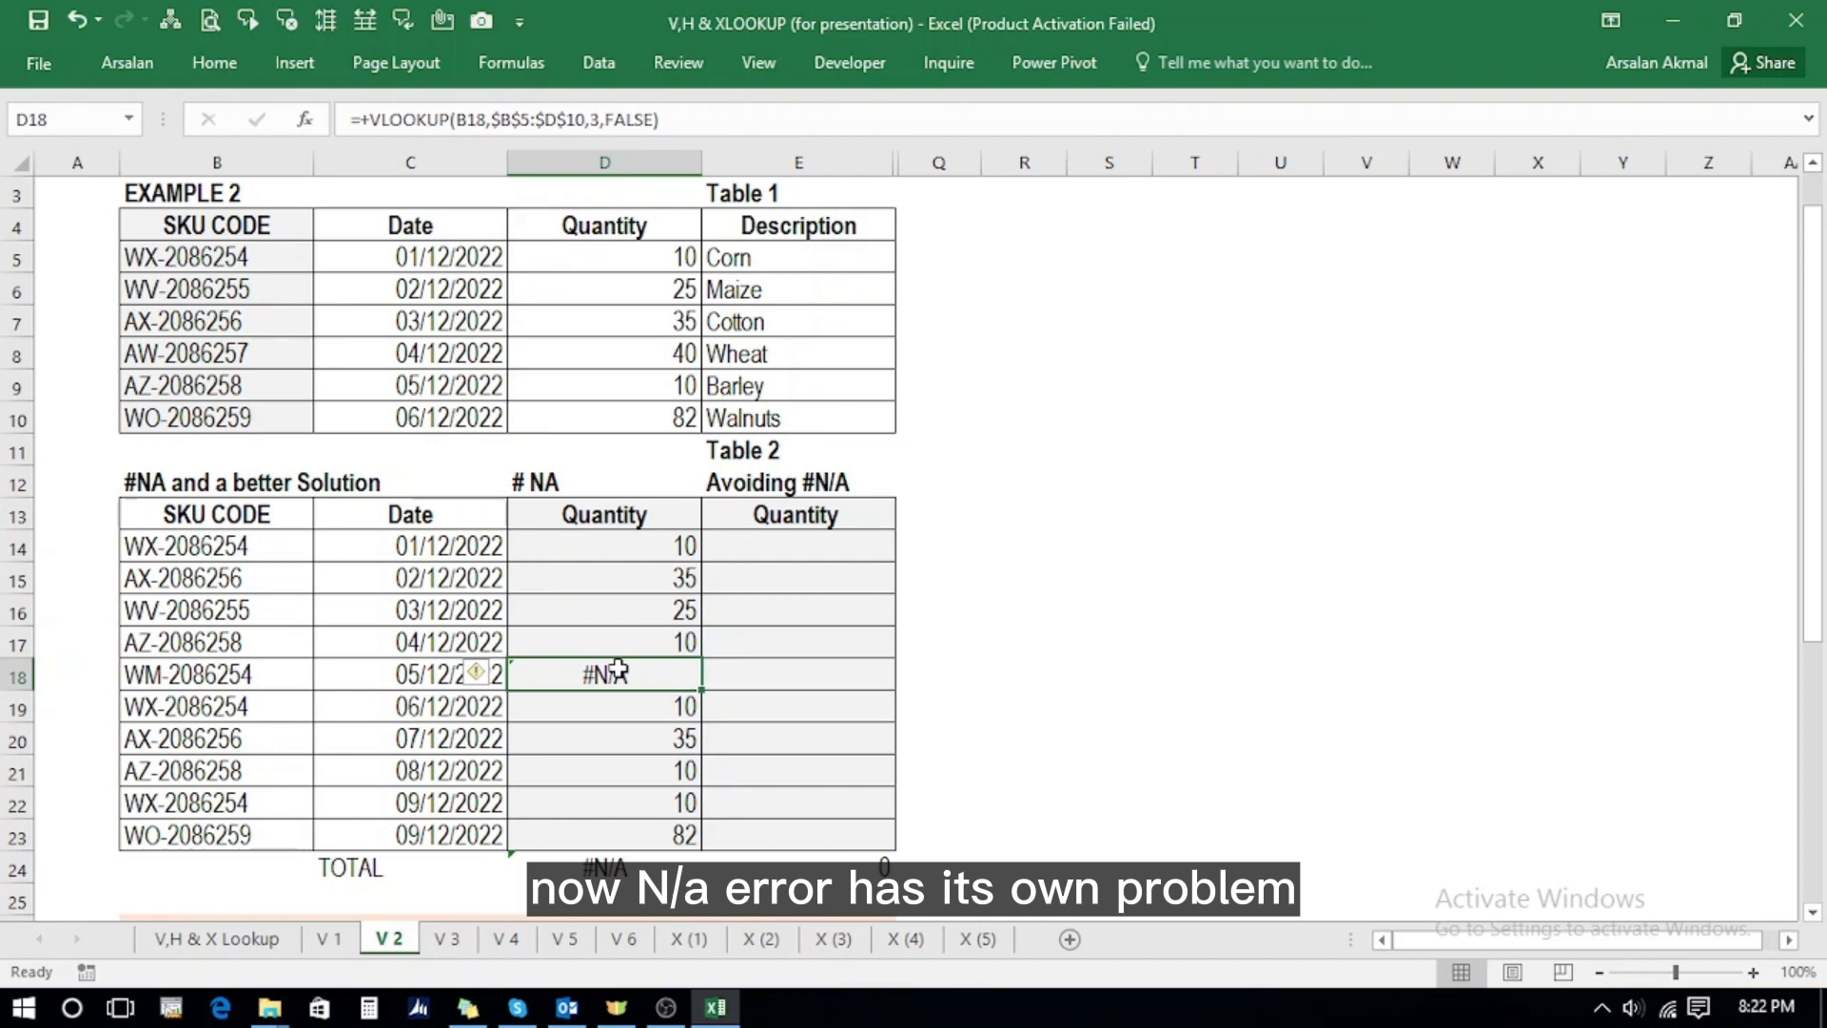
{"action": "left_click", "coordinate": [640, 868]}
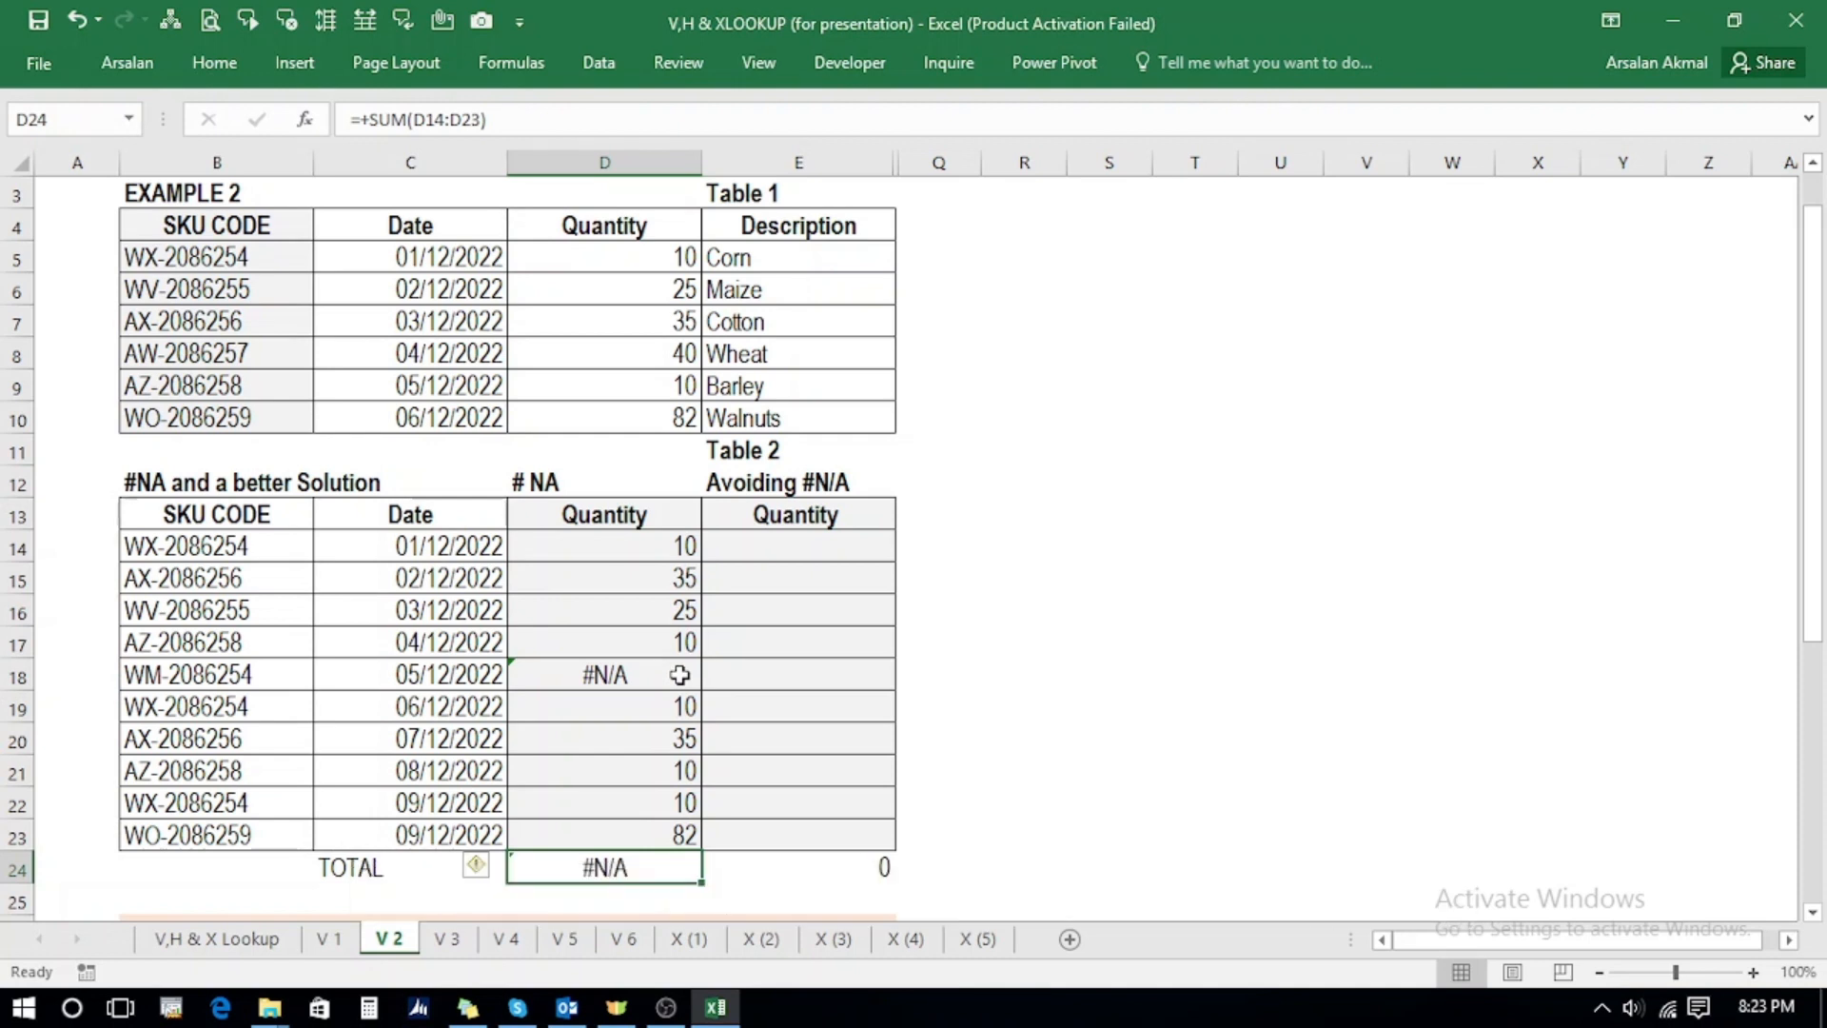
- Start a VLOOKUP formula in E14 under Avoiding #N/A, with B14 as the lookup value
{"action": "left_click", "coordinate": [780, 550]}
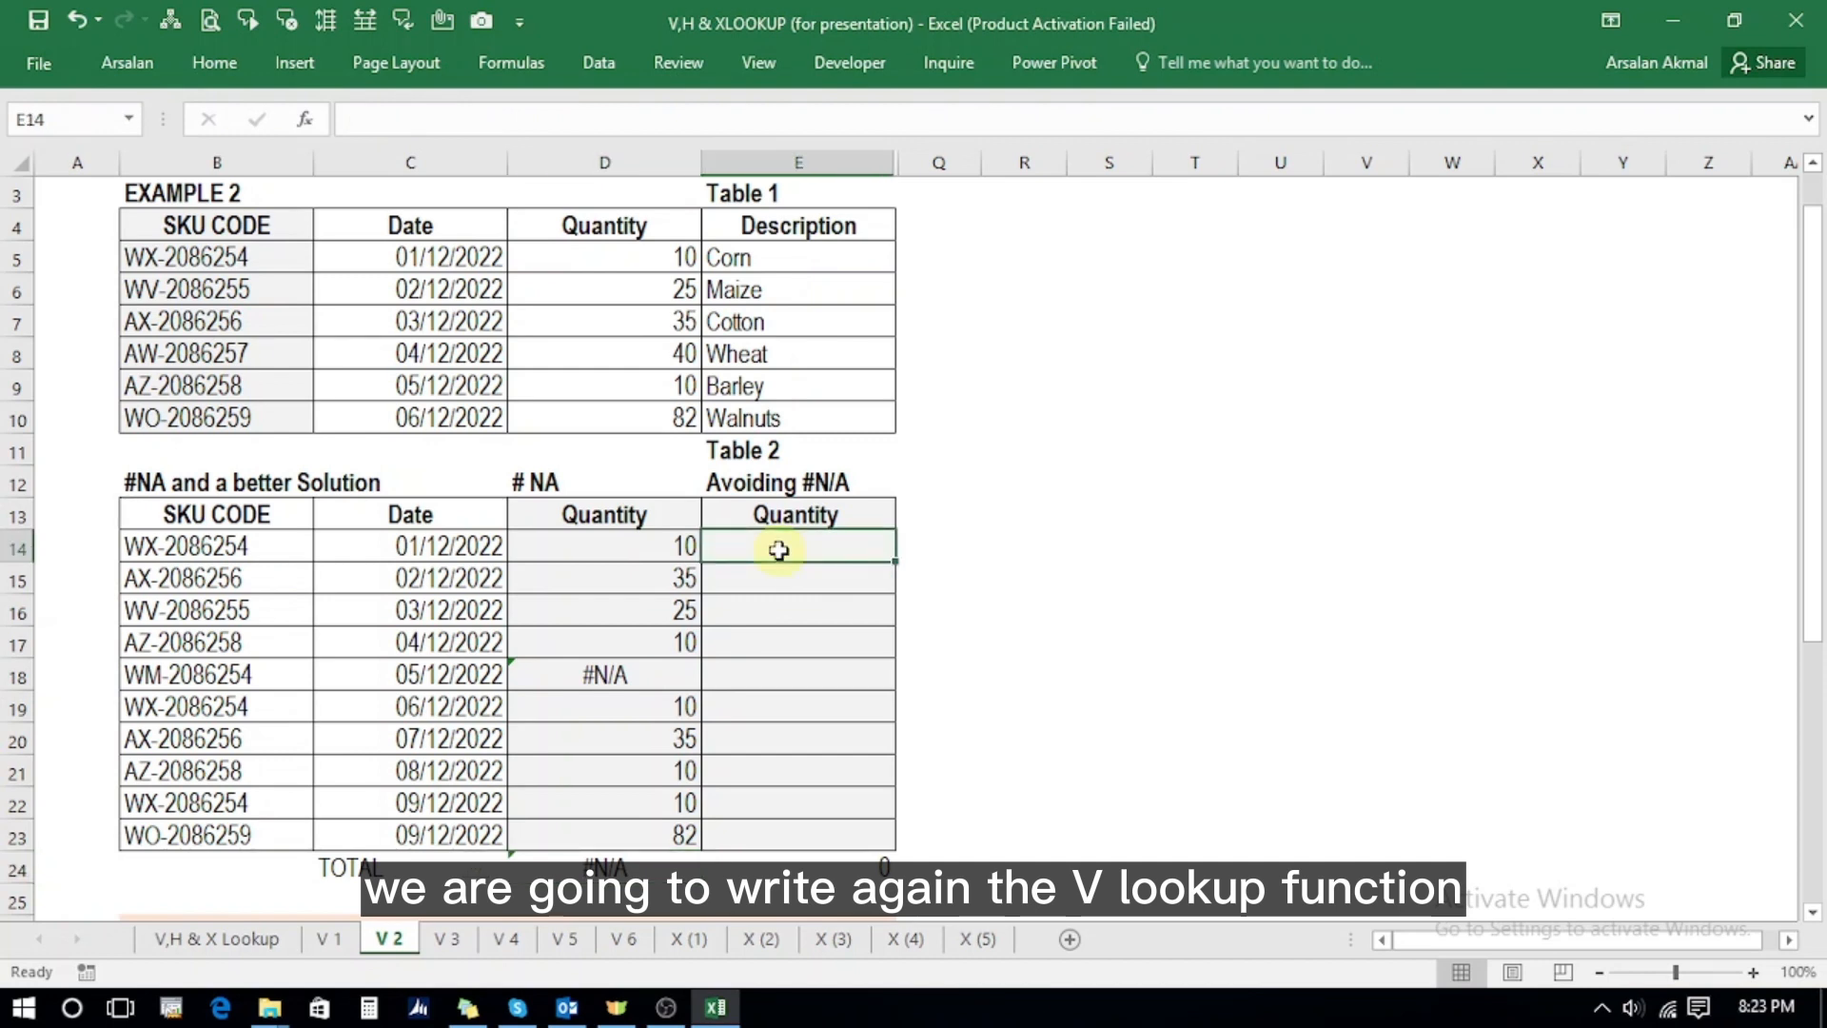
{"action": "type", "text": "+vl"}
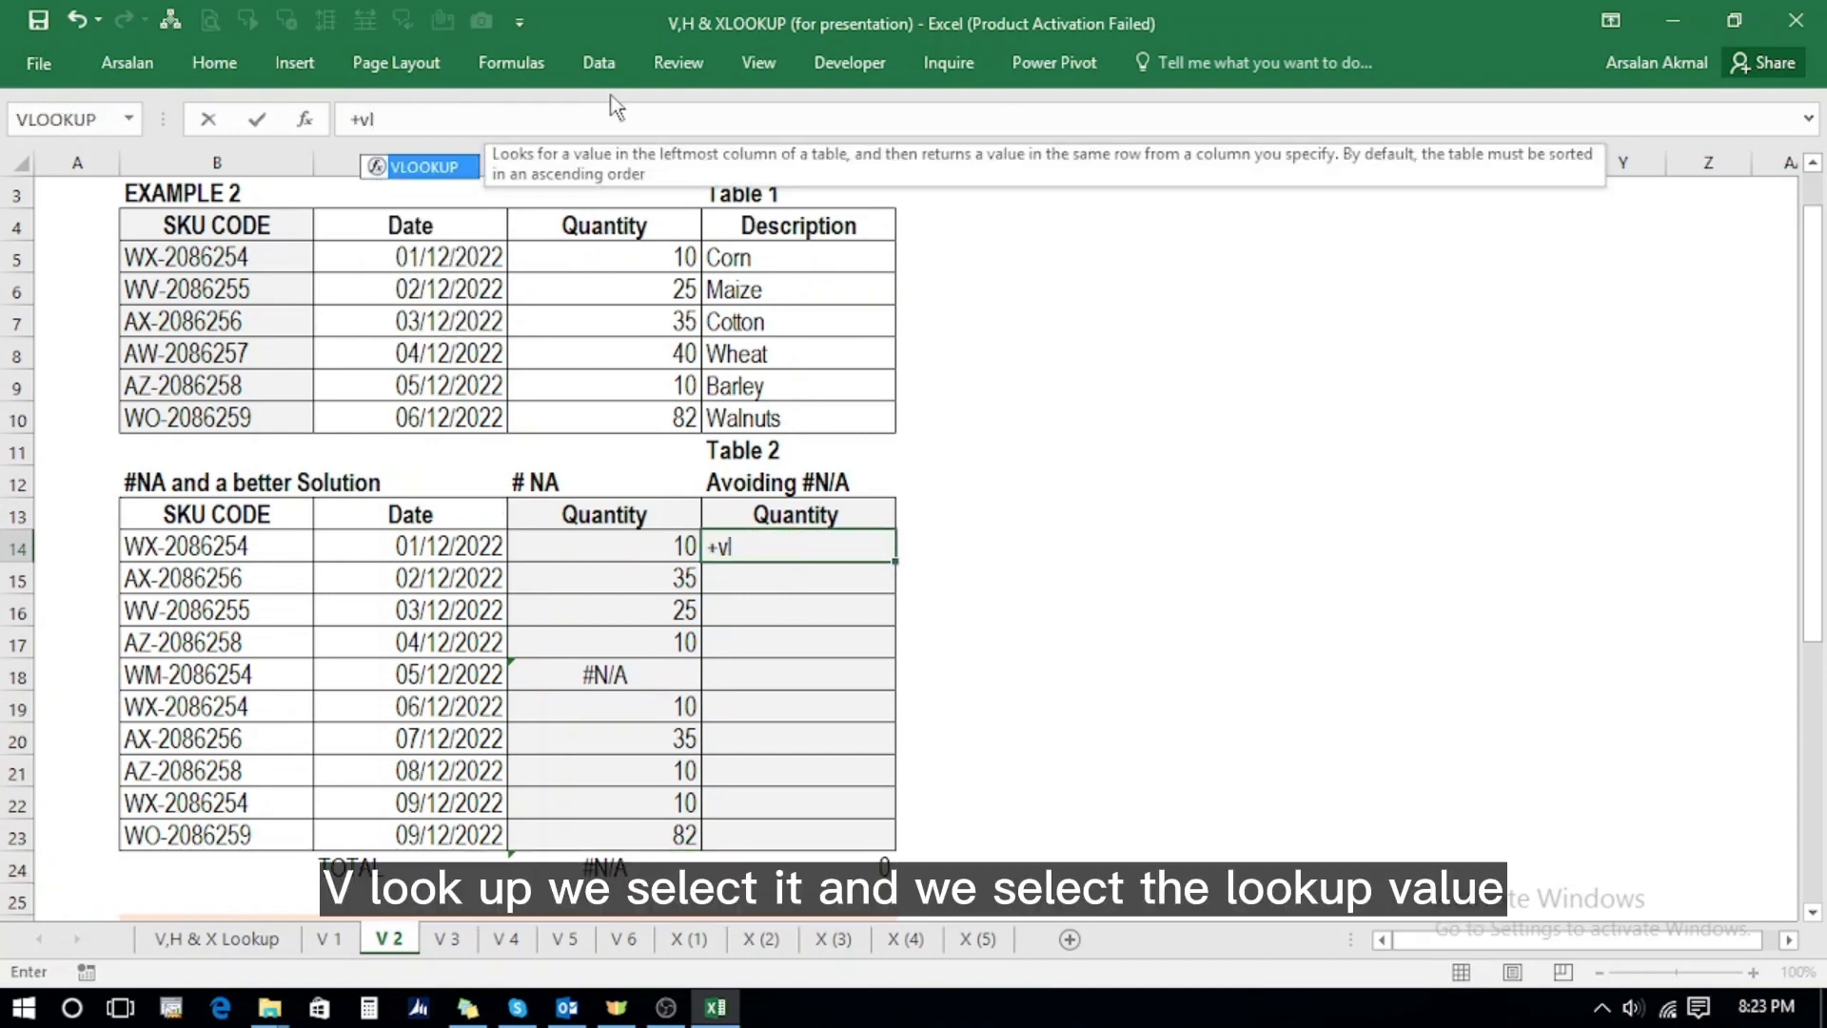
{"action": "double_click", "coordinate": [454, 166]}
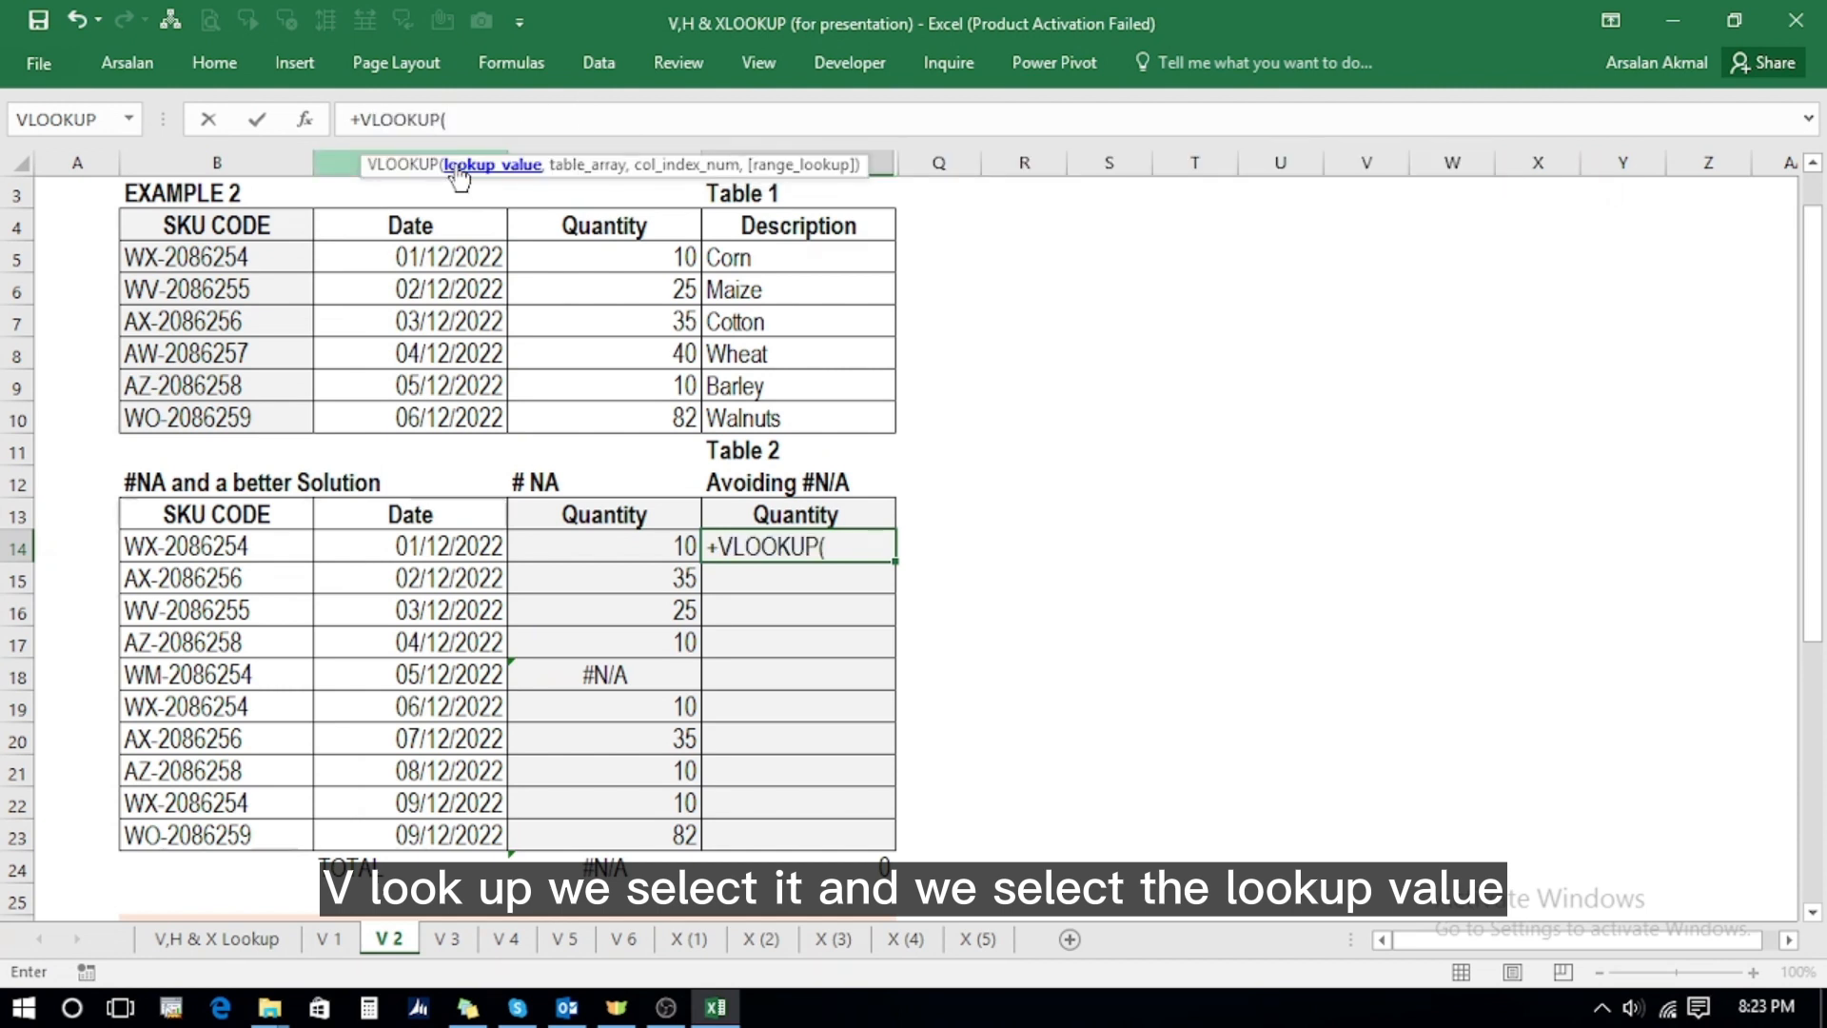
{"action": "key", "text": "Left"}
{"action": "key", "text": "Left"}
{"action": "key", "text": "Left"}
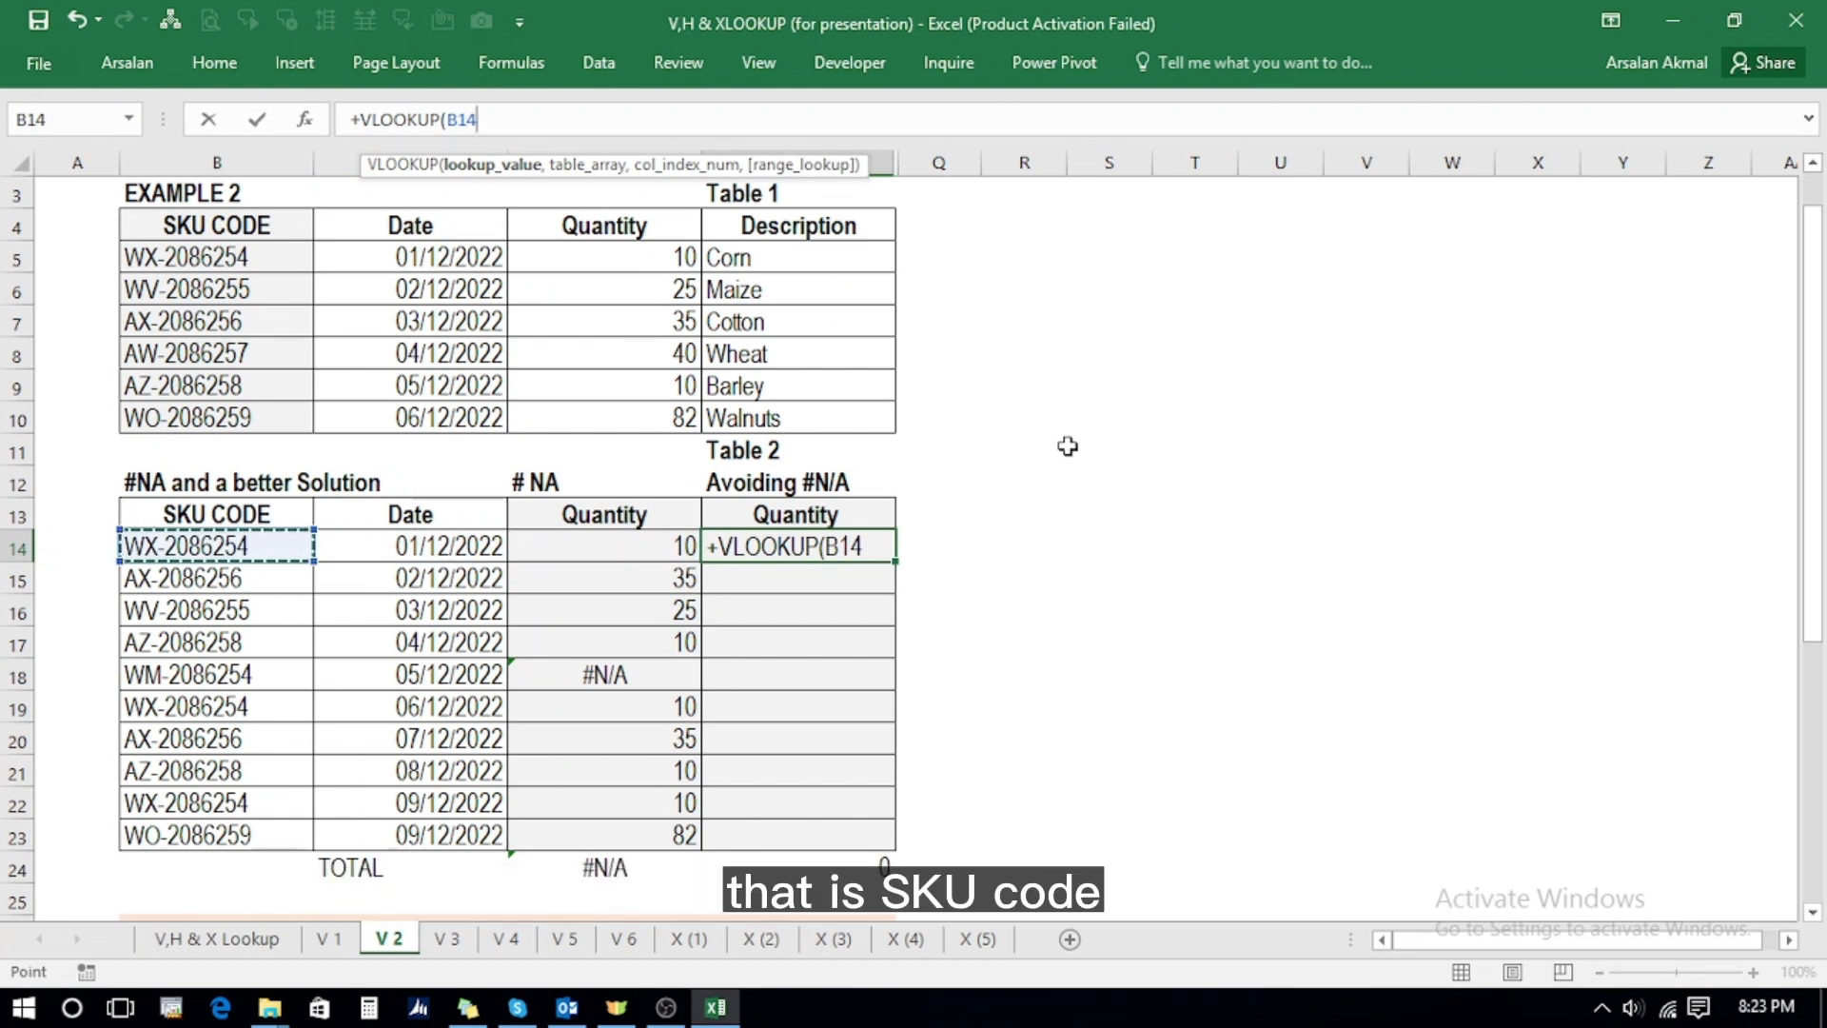
{"action": "type", "text": ","}
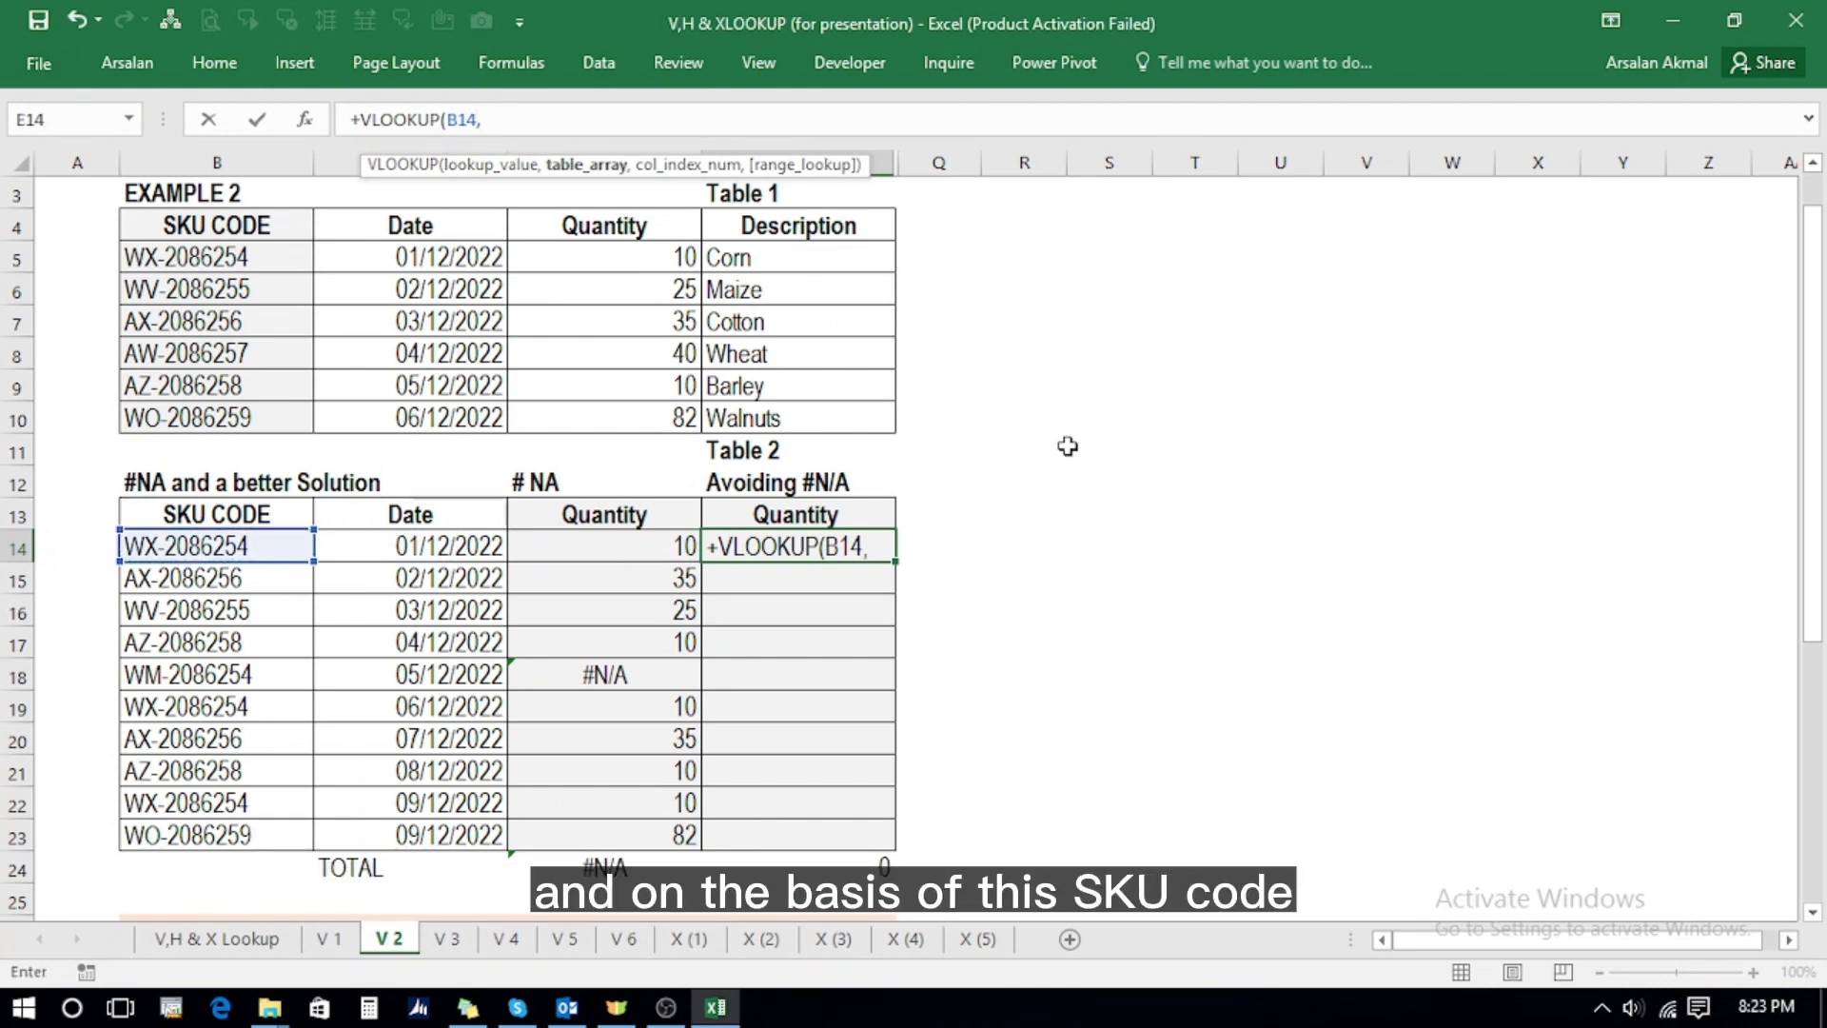
- Set the table array of the E14 VLOOKUP to Table 1's range B5:D10, locked as an absolute reference
{"action": "left_click", "coordinate": [222, 258]}
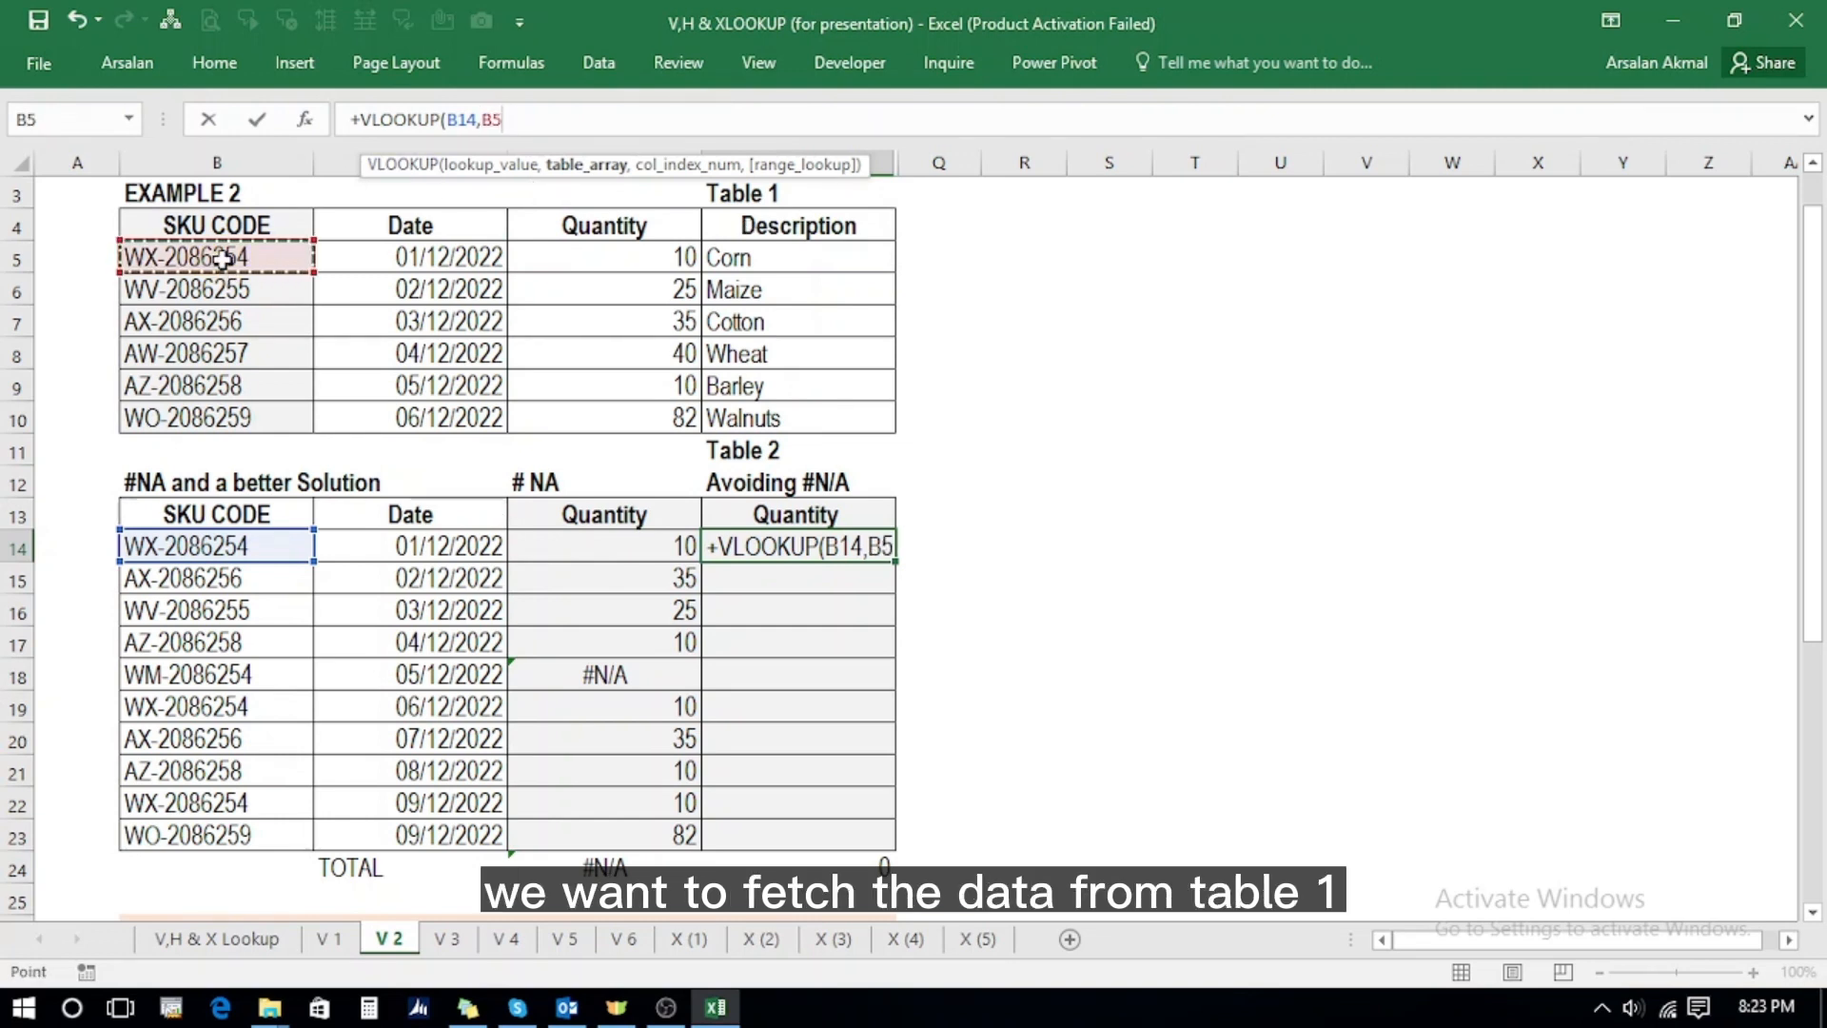
{"action": "key", "text": "shift+Right"}
{"action": "key", "text": "shift+Right"}
{"action": "key", "text": "shift+Down"}
{"action": "key", "text": "shift+Down"}
{"action": "key", "text": "shift+Down"}
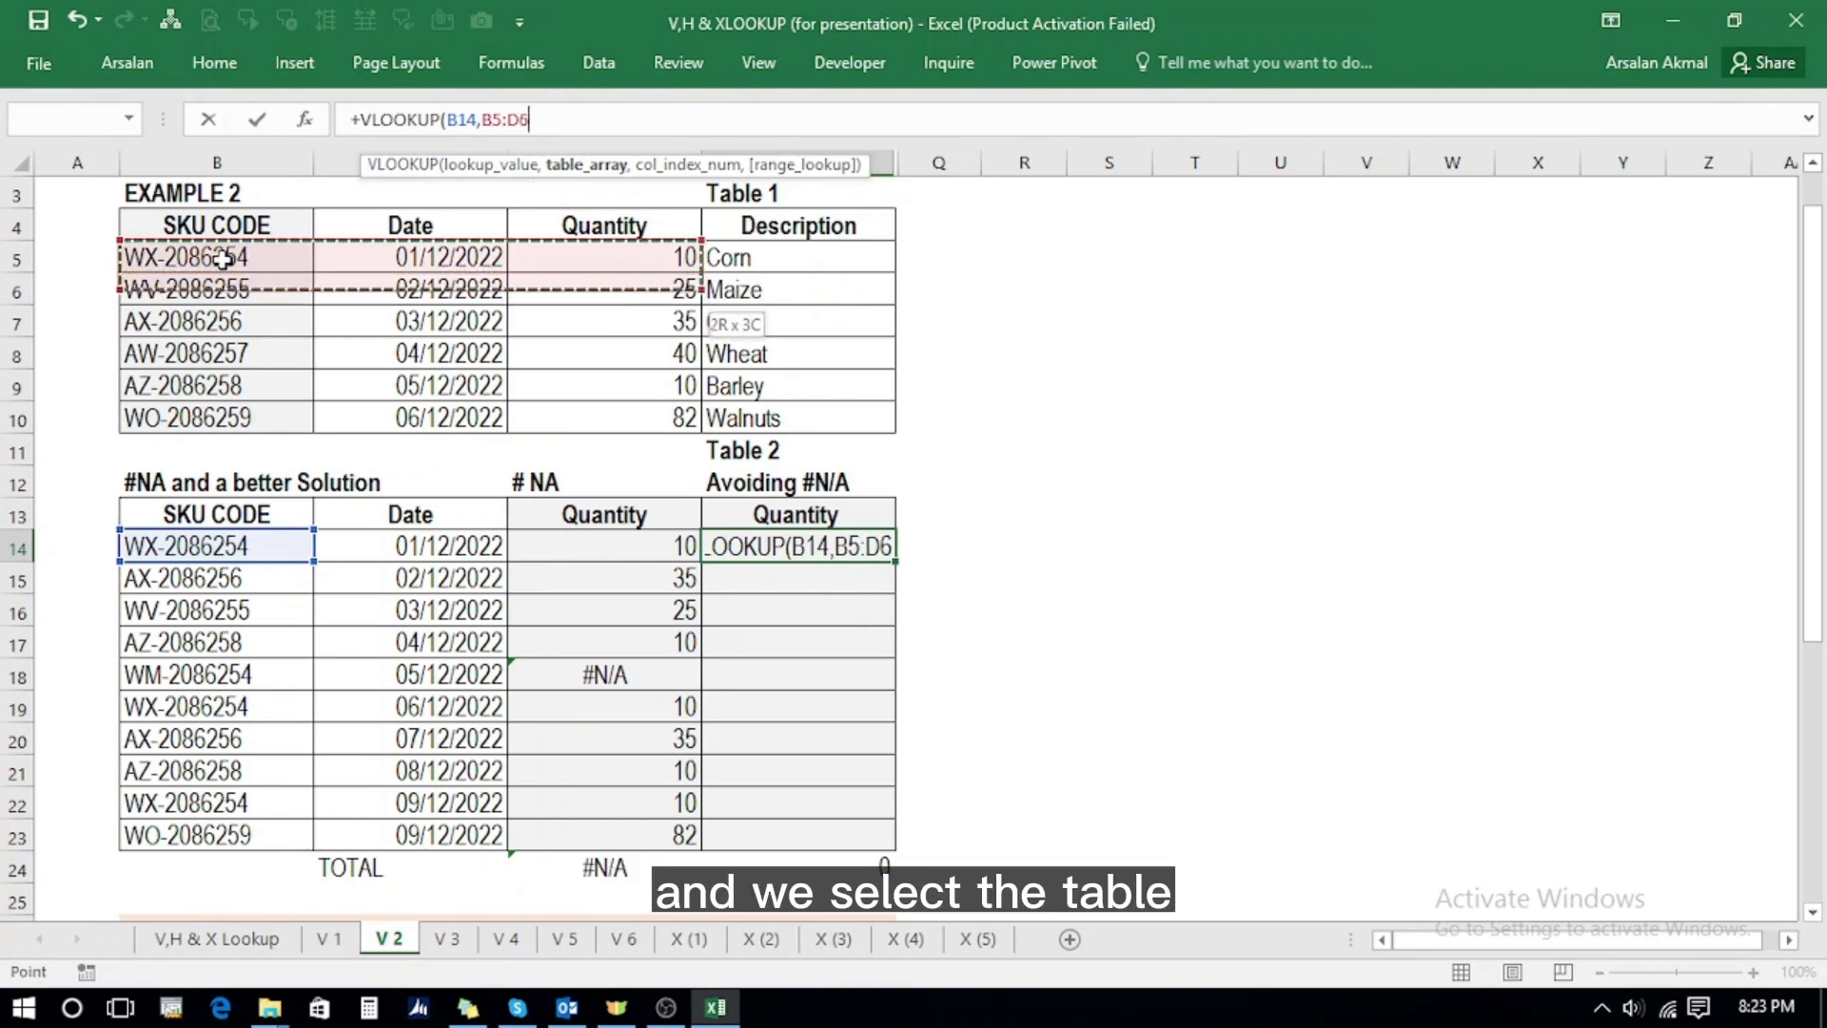
{"action": "key", "text": "shift+Down"}
{"action": "key", "text": "shift+Down"}
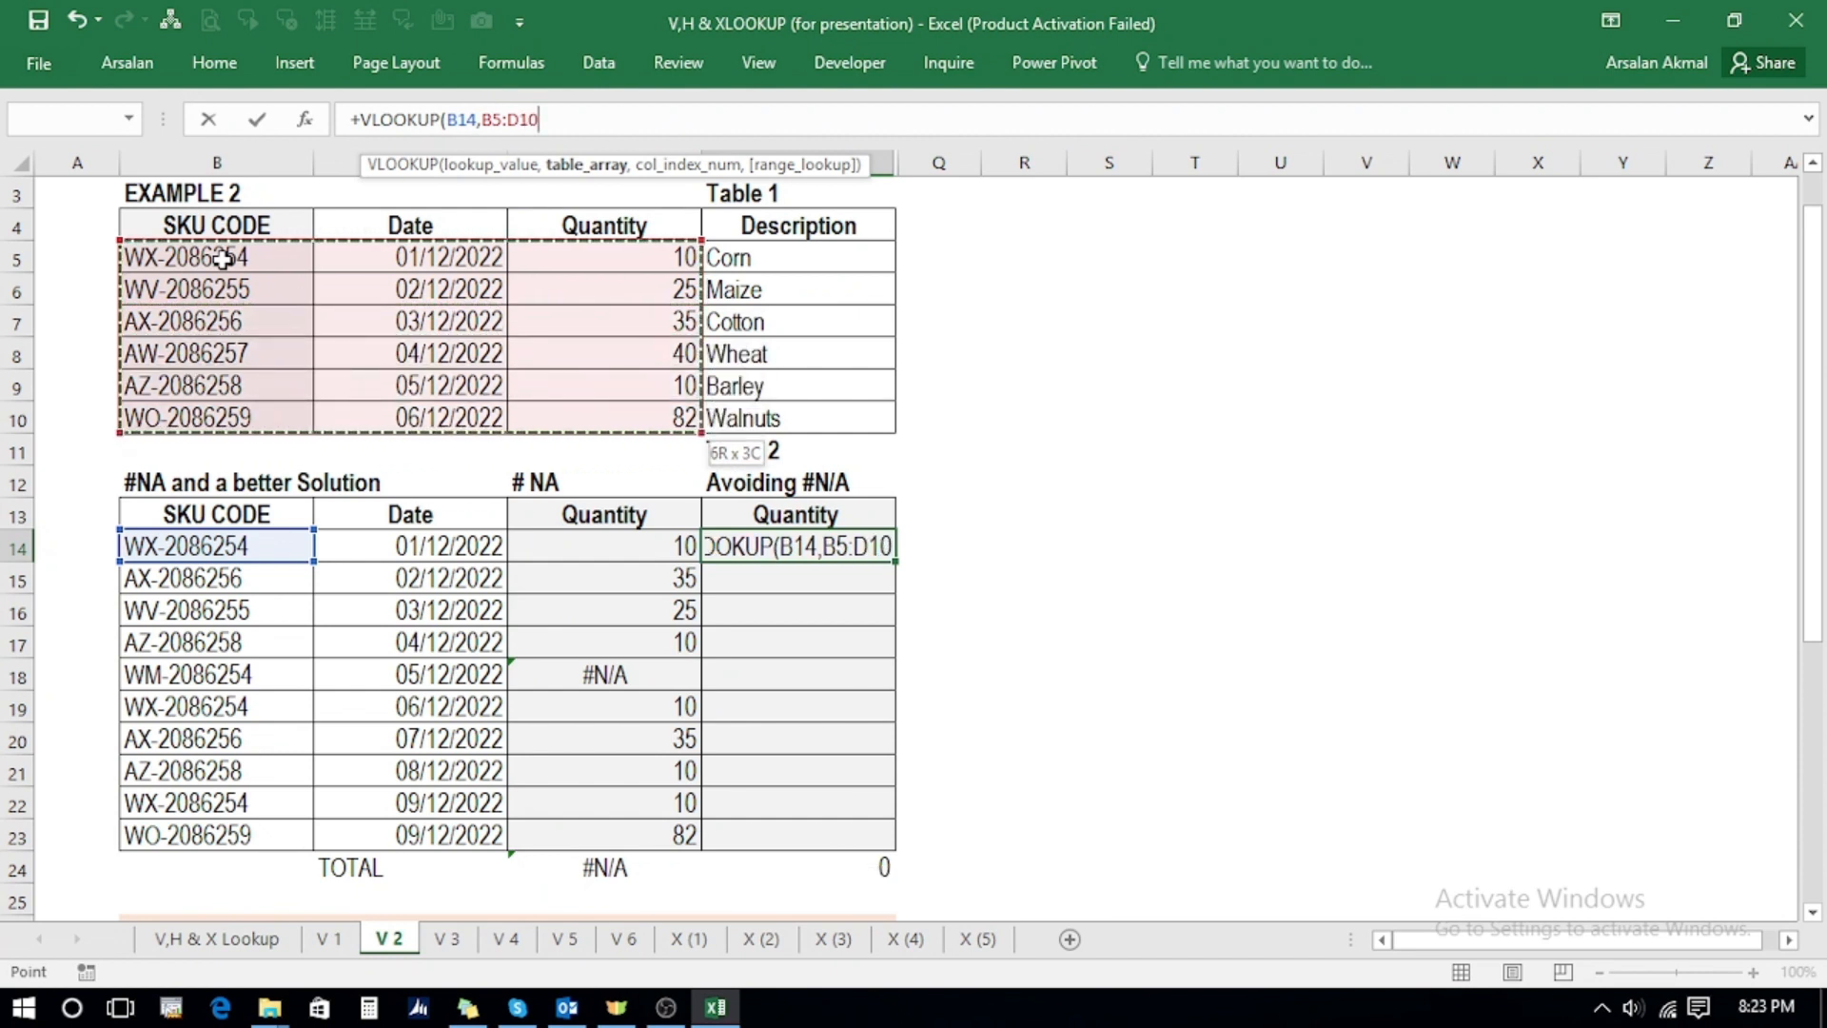
{"action": "key", "text": "F4"}
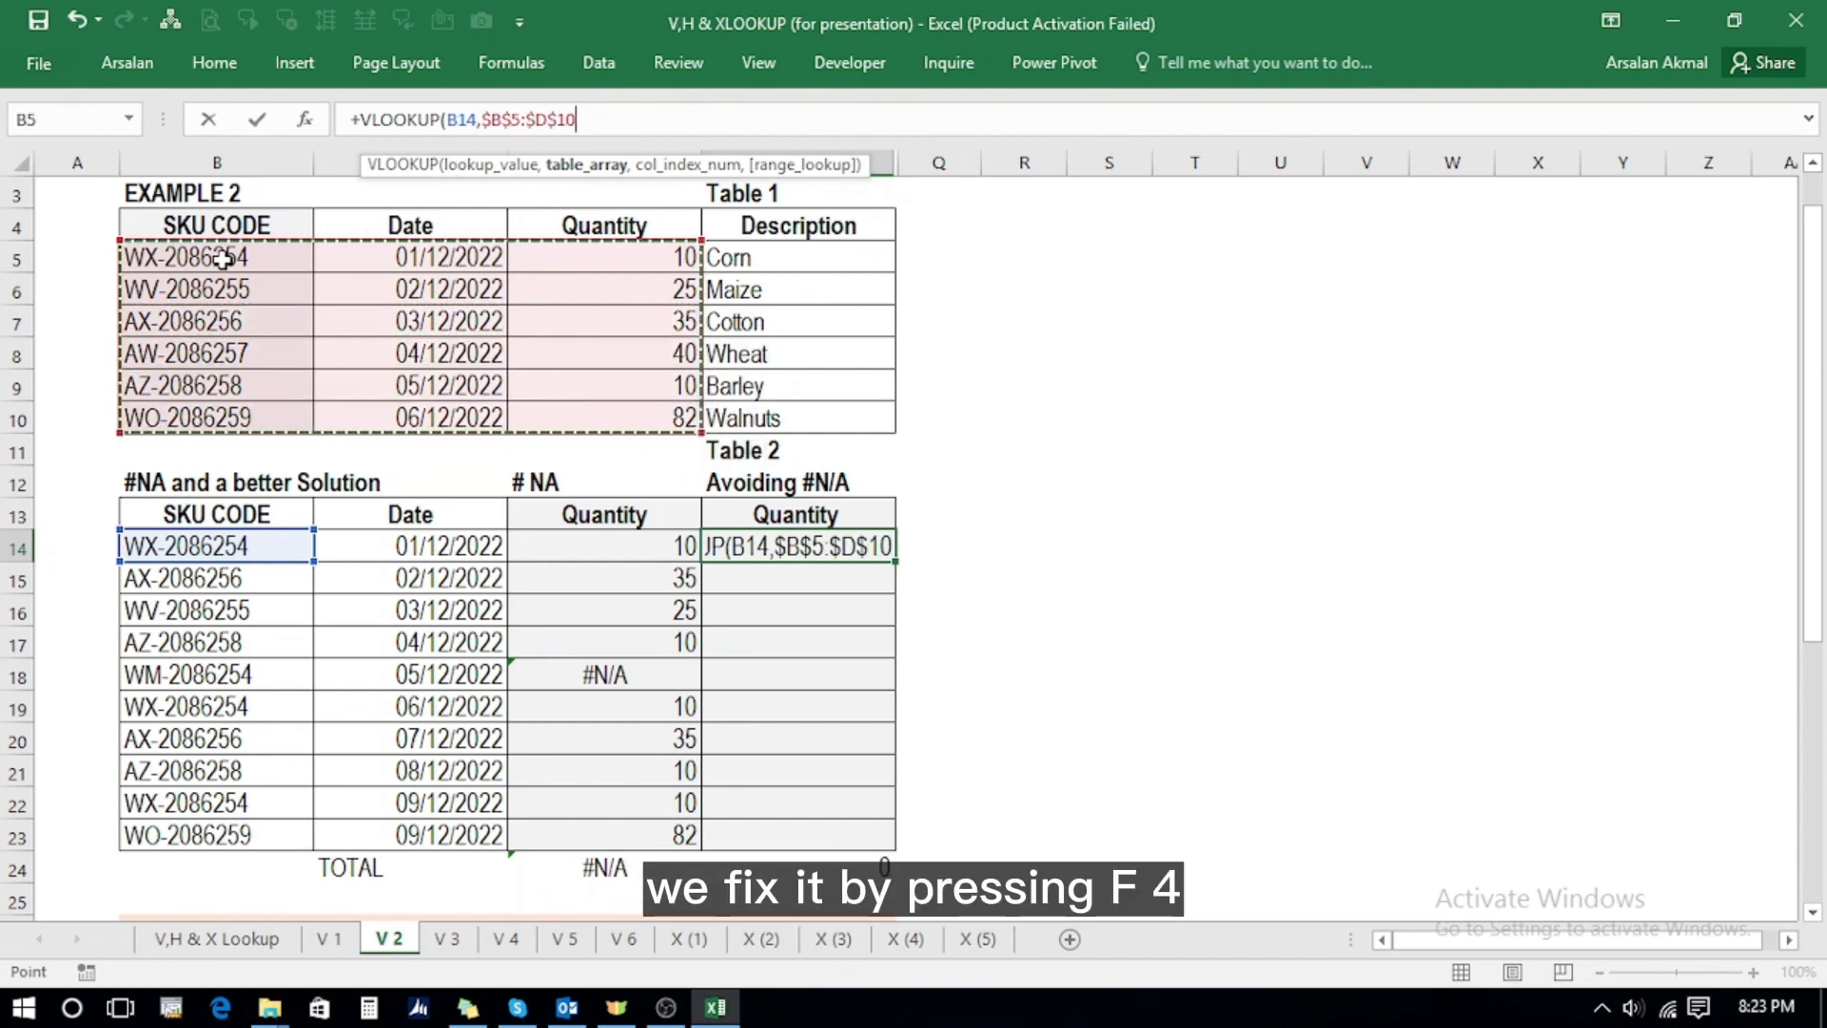
- Finish and enter the E14 VLOOKUP with column index 3 and the FALSE exact match option
{"action": "type", "text": ","}
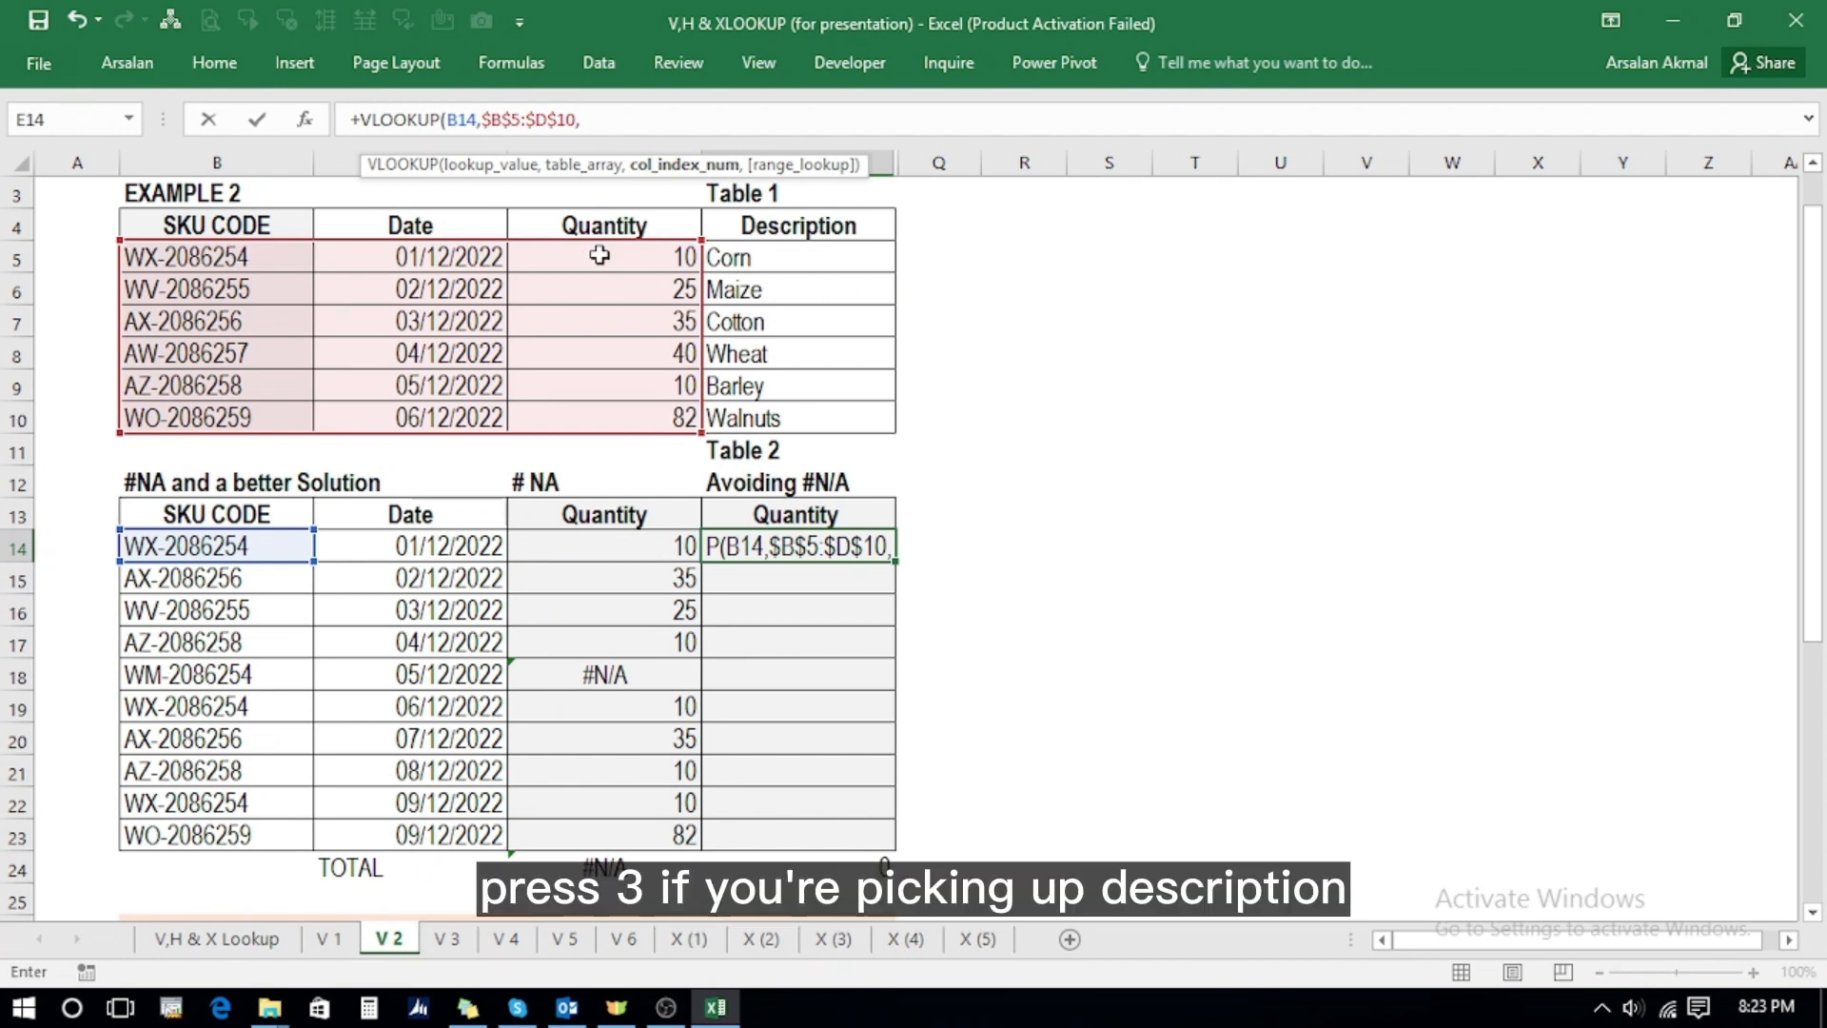
{"action": "type", "text": "3"}
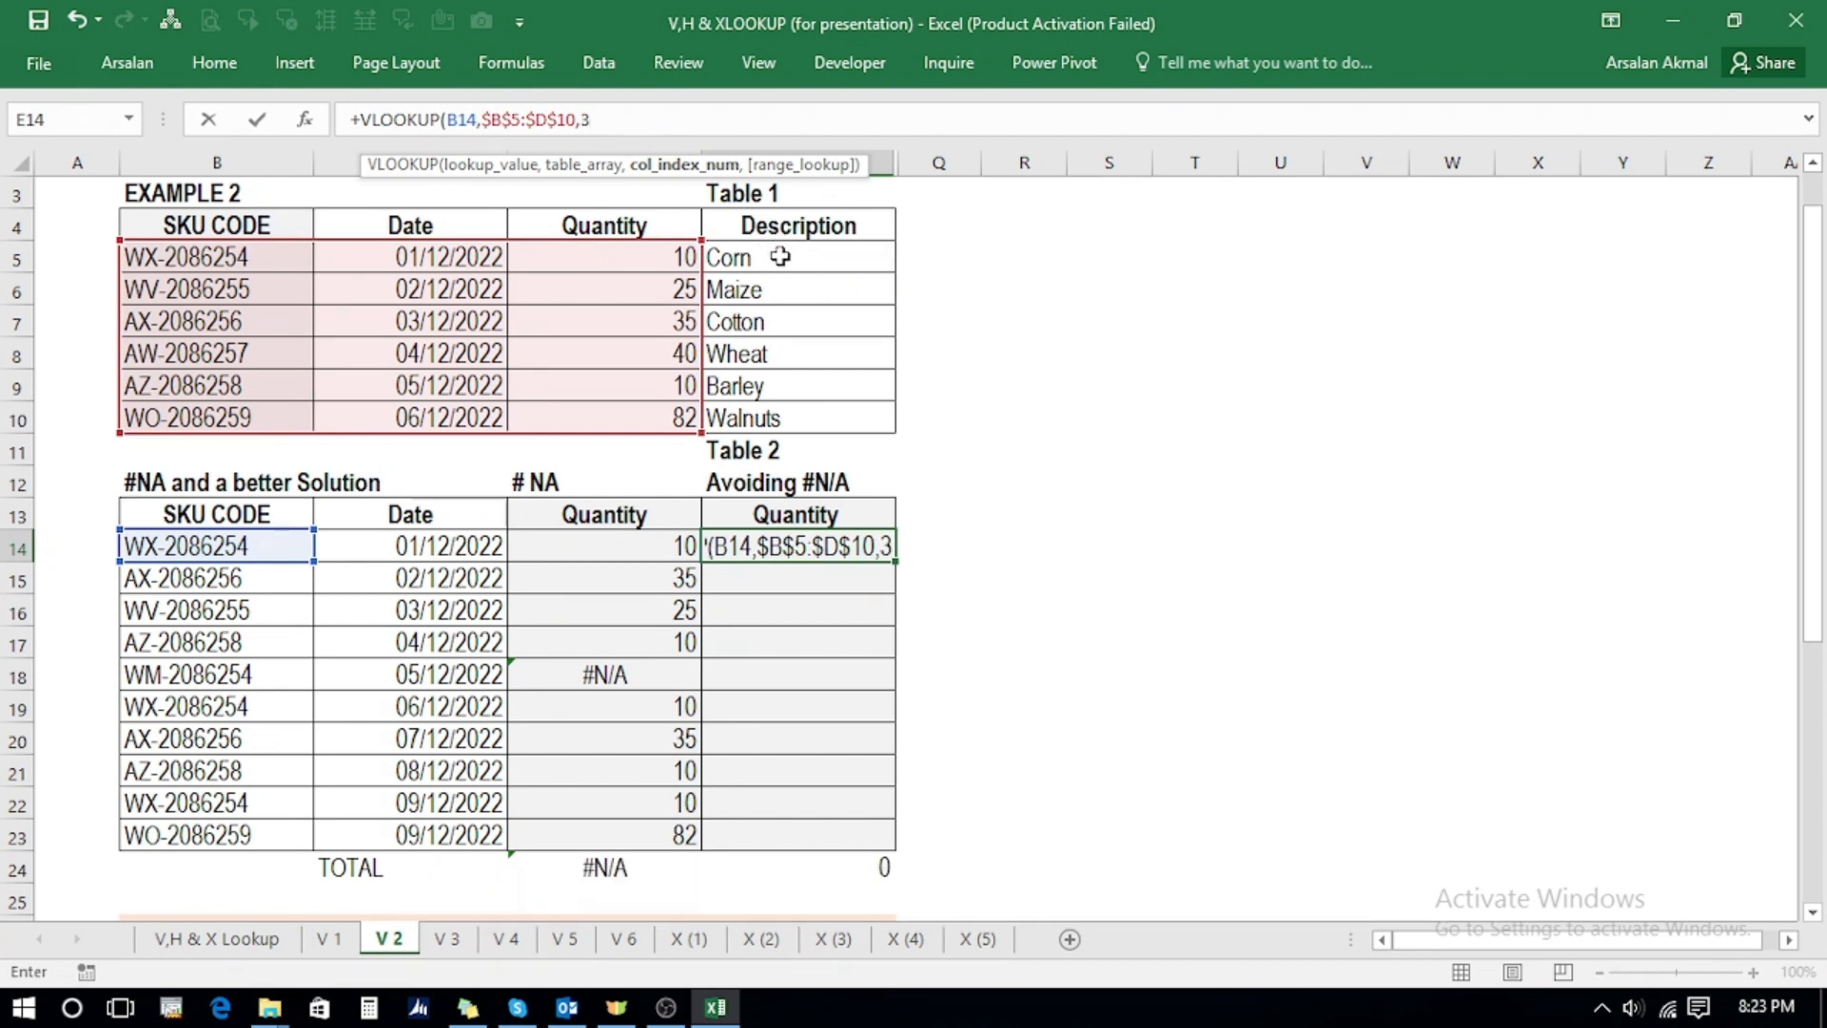
{"action": "type", "text": ","}
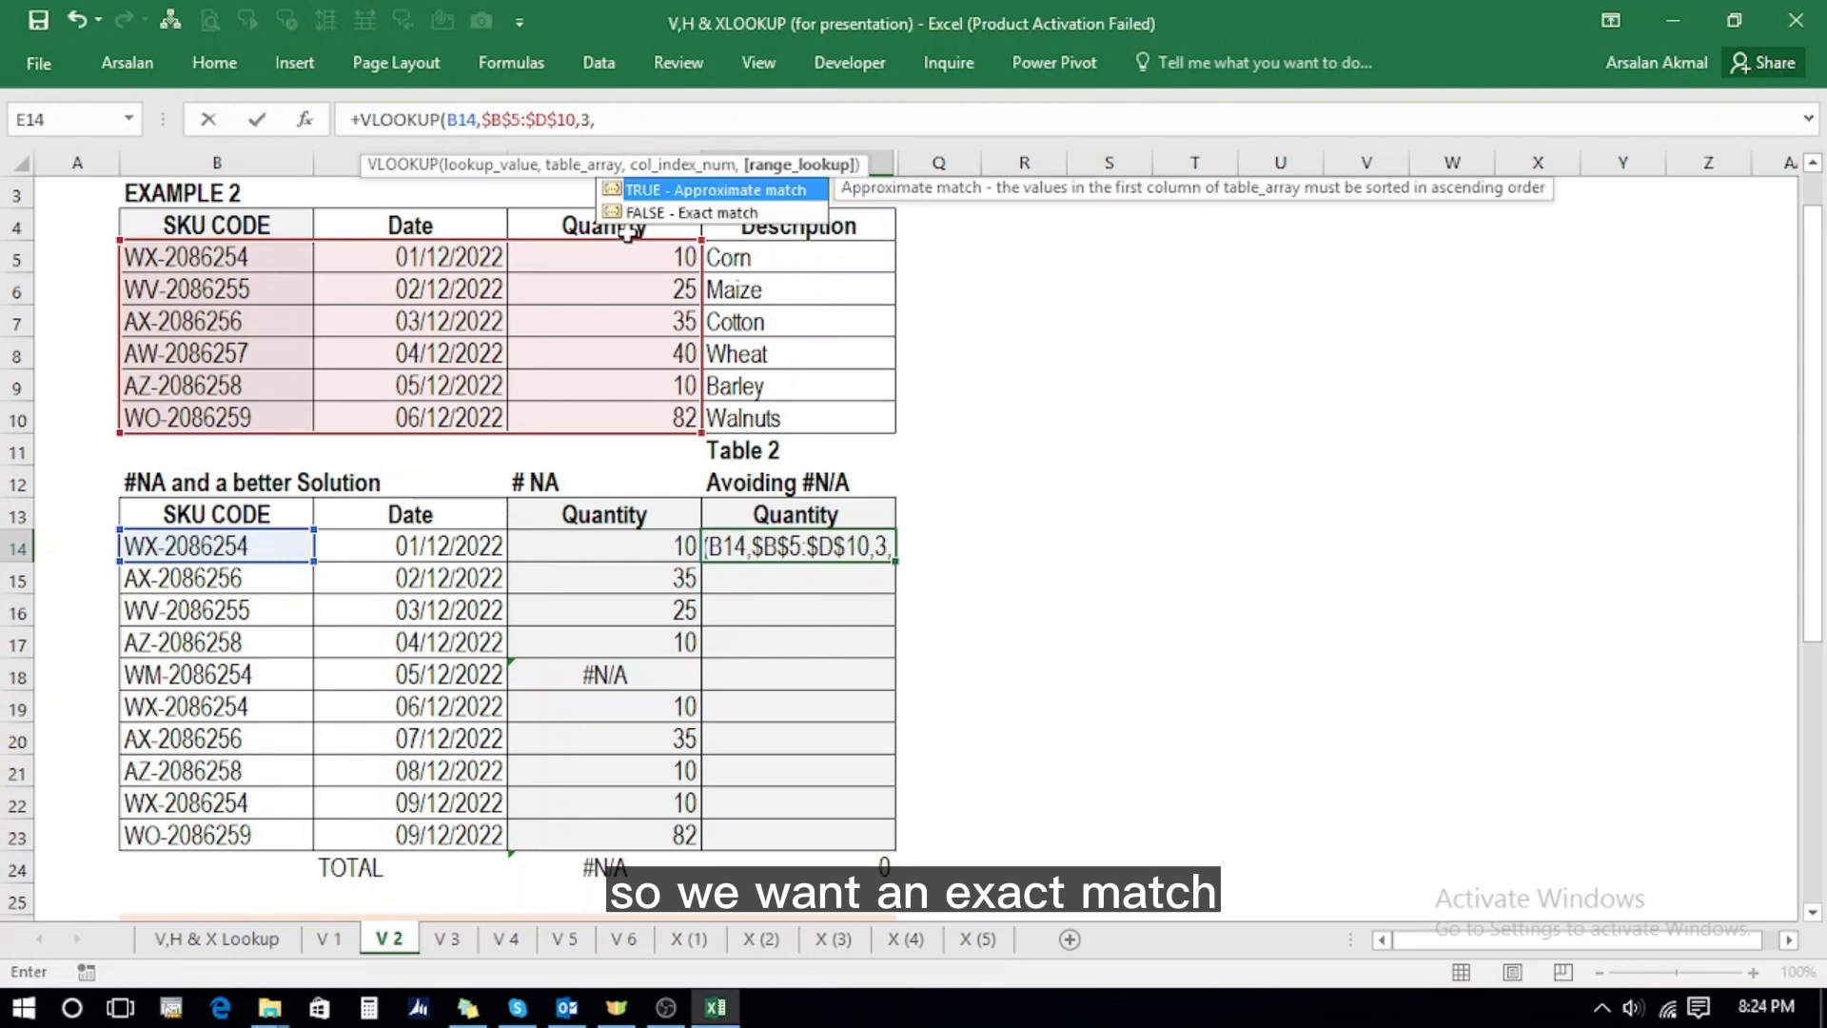
{"action": "double_click", "coordinate": [645, 213]}
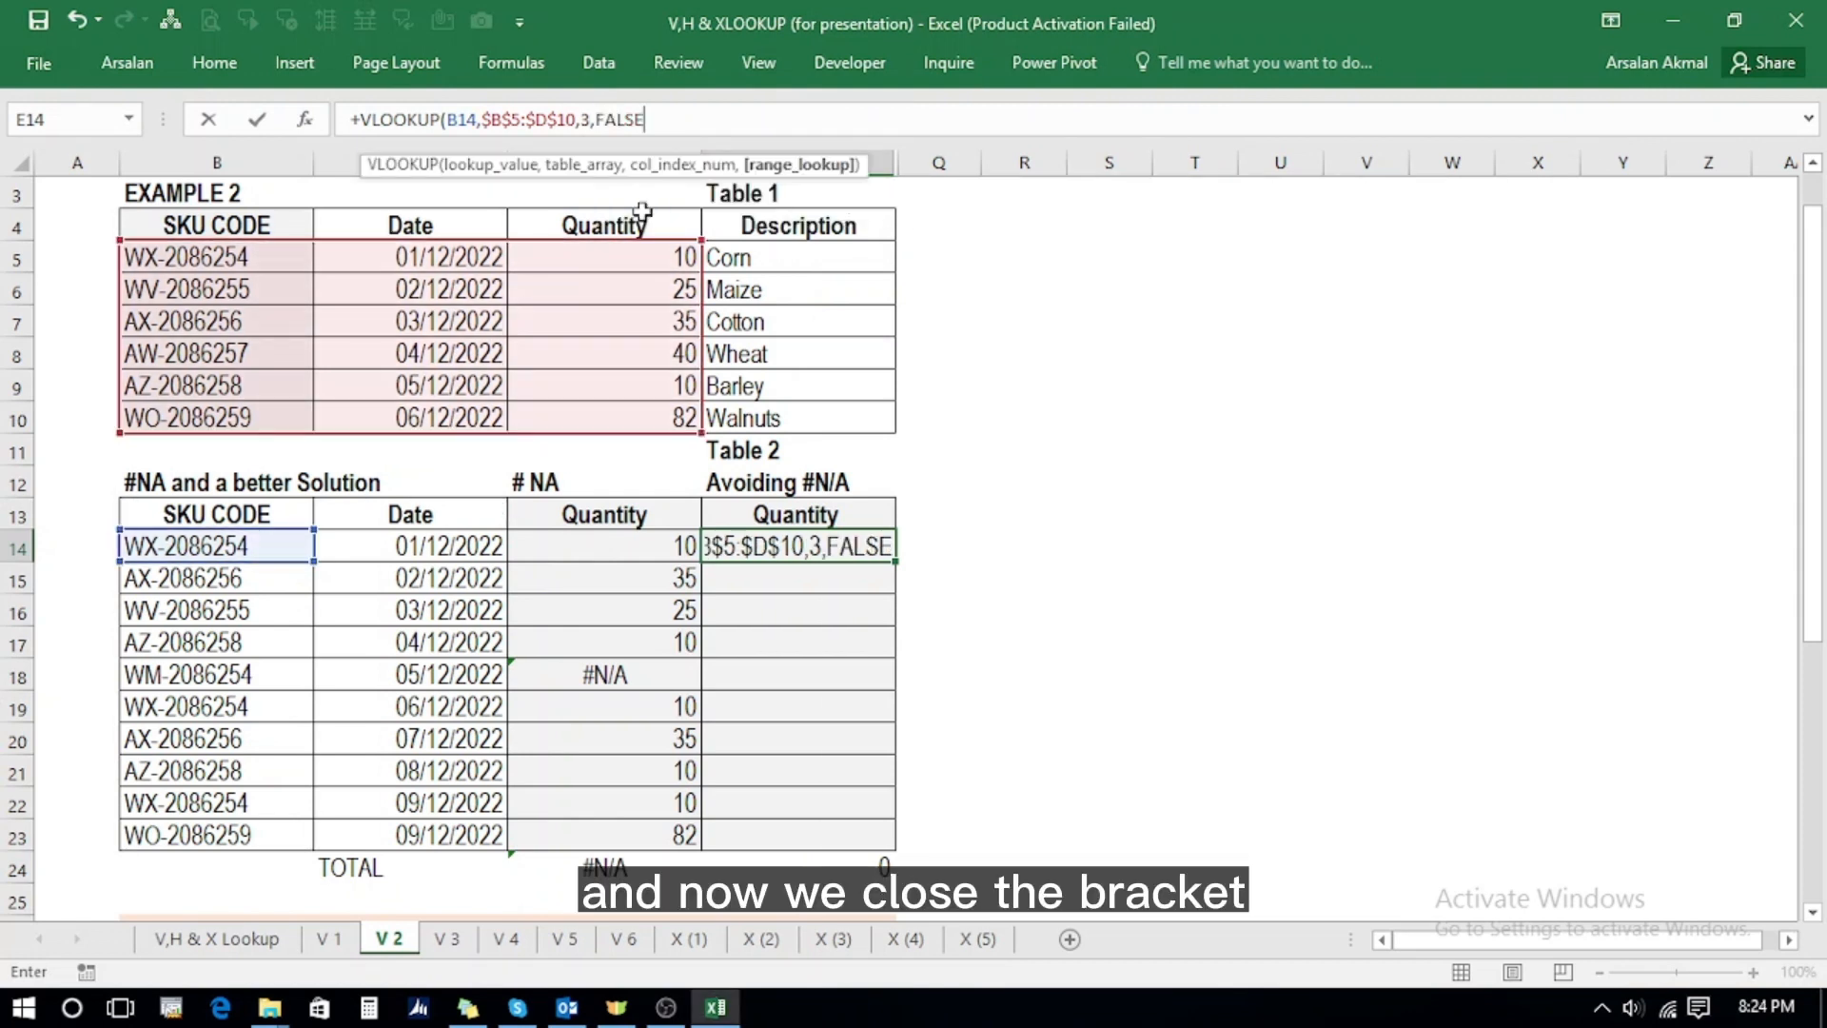
{"action": "type", "text": ")"}
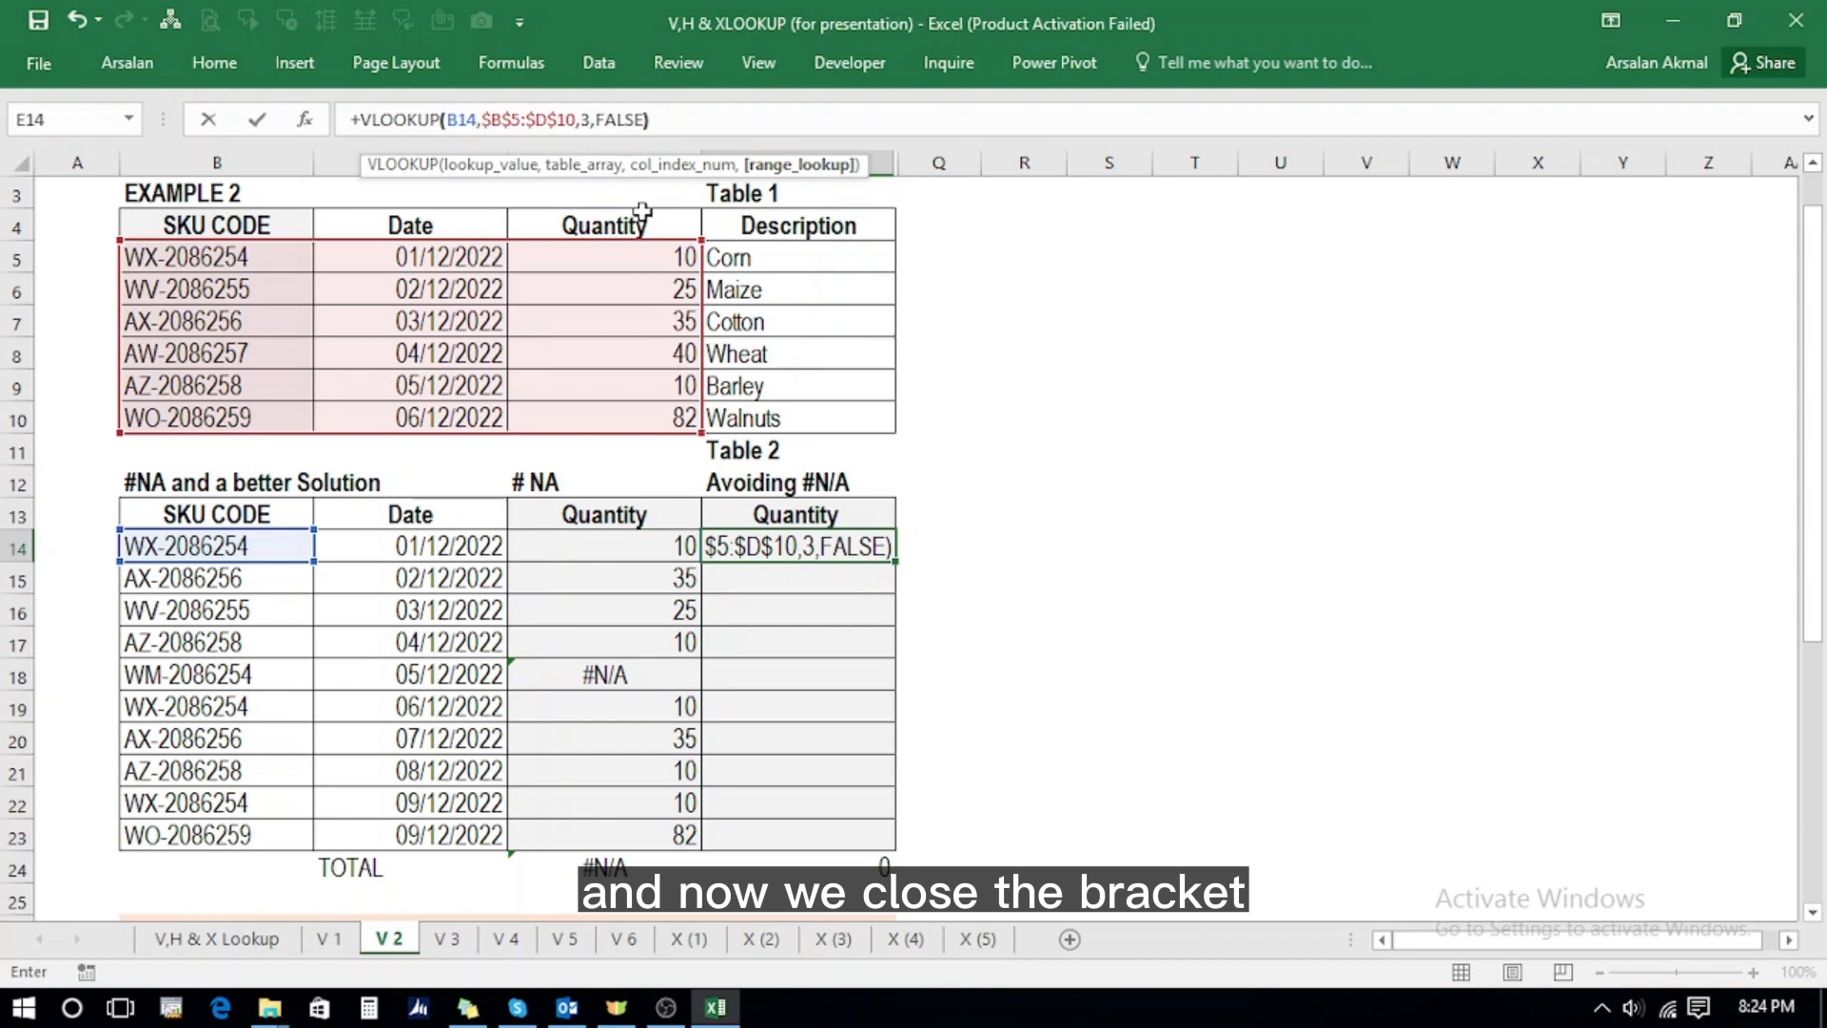
{"action": "key", "text": "Return"}
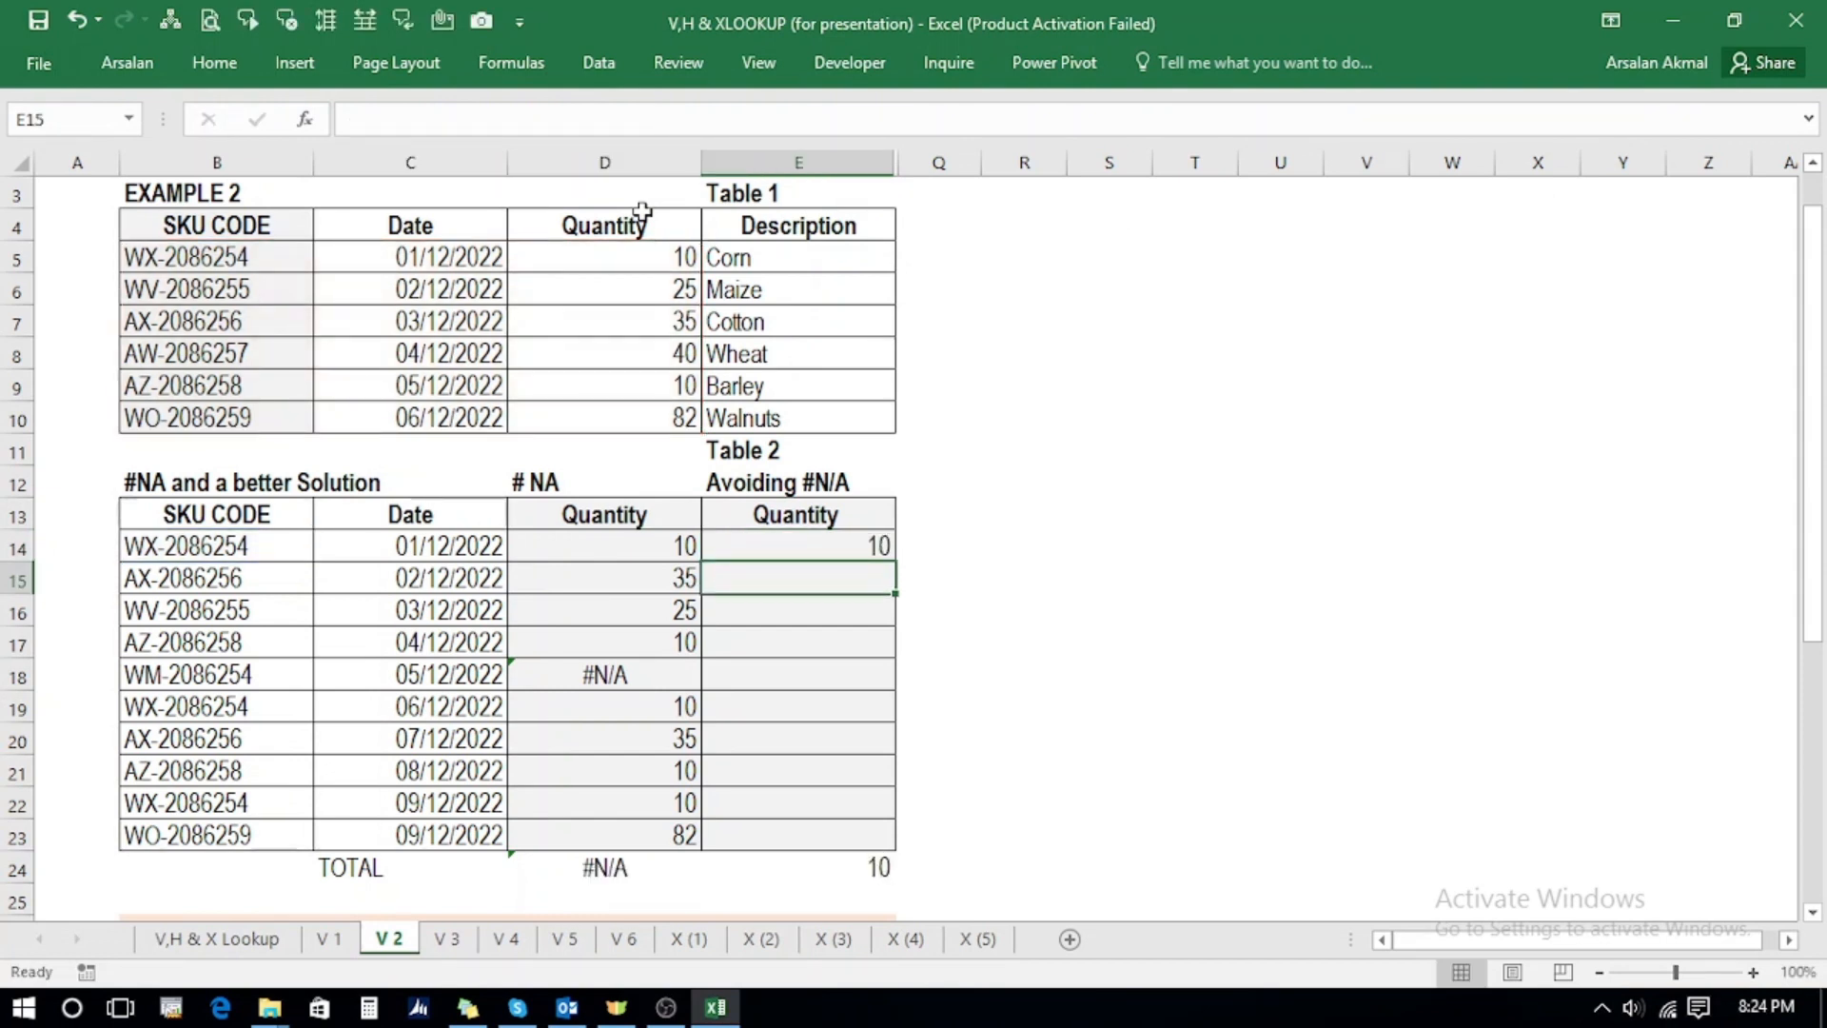
- Edit the E14 formula to remove the leading plus sign and enclose the whole VLOOKUP in an extra pair of parentheses
{"action": "key", "text": "Up"}
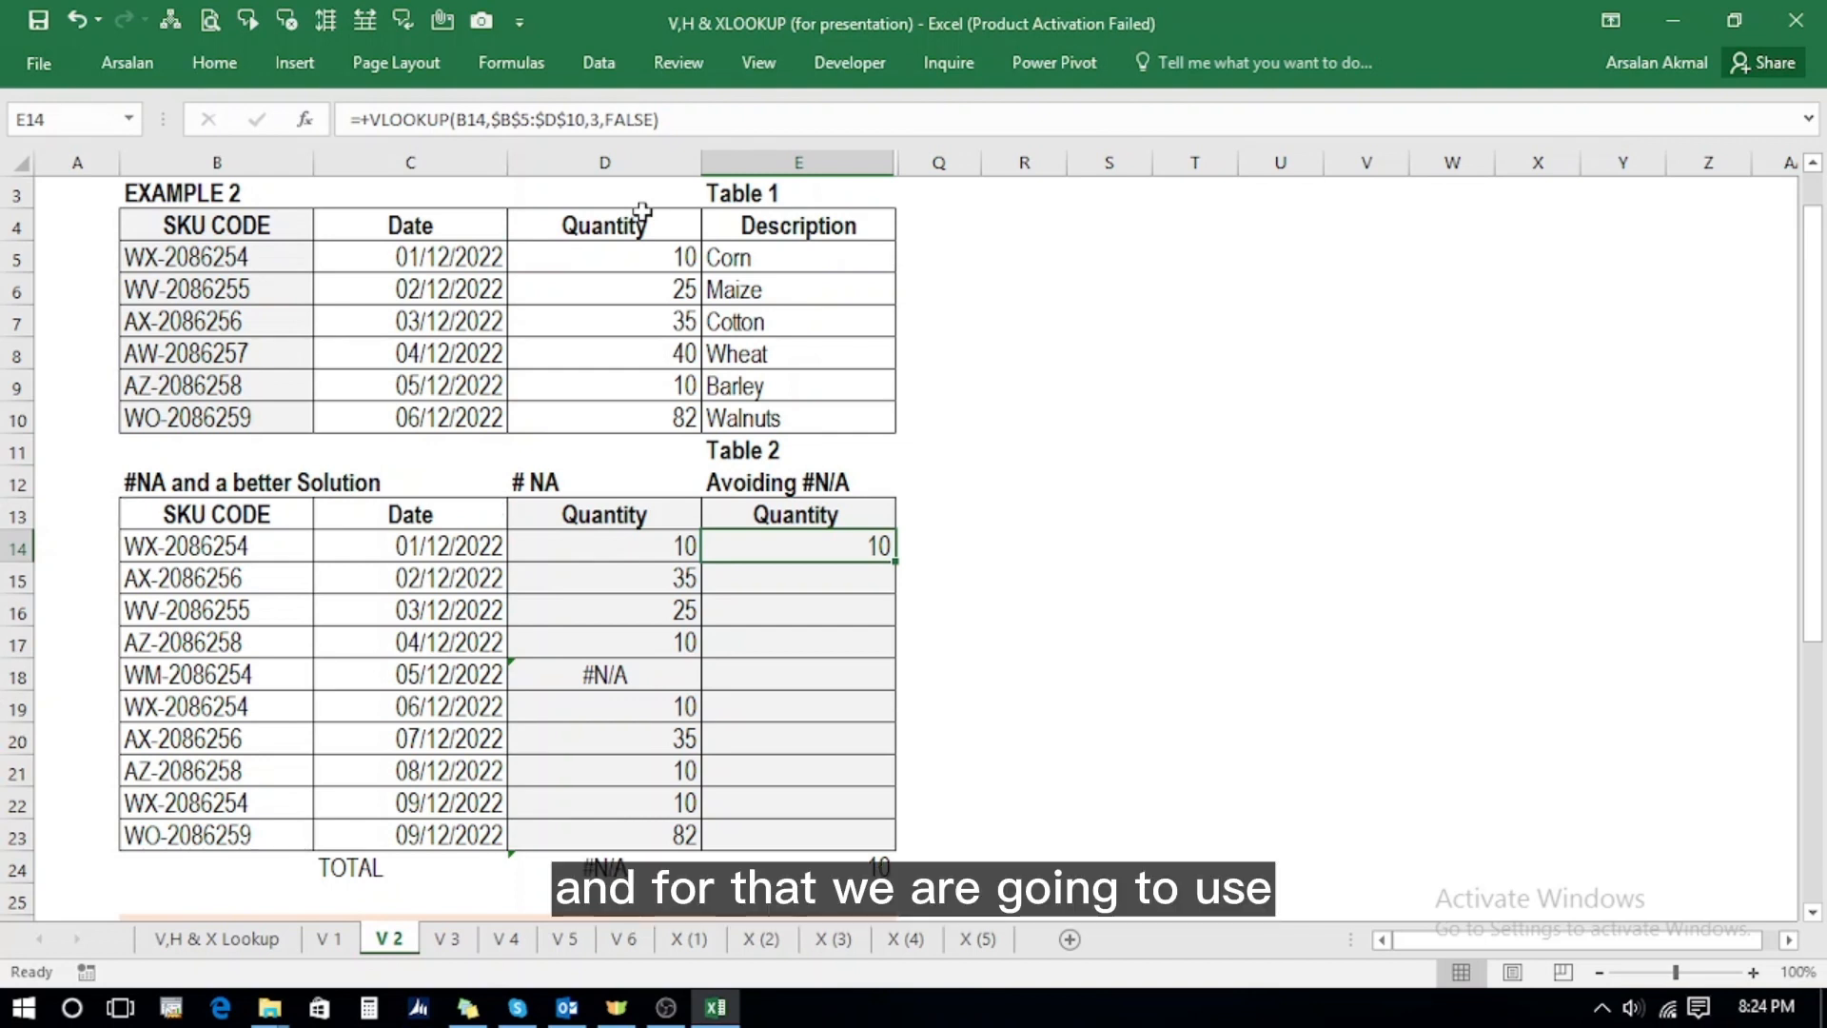
{"action": "key", "text": "F2"}
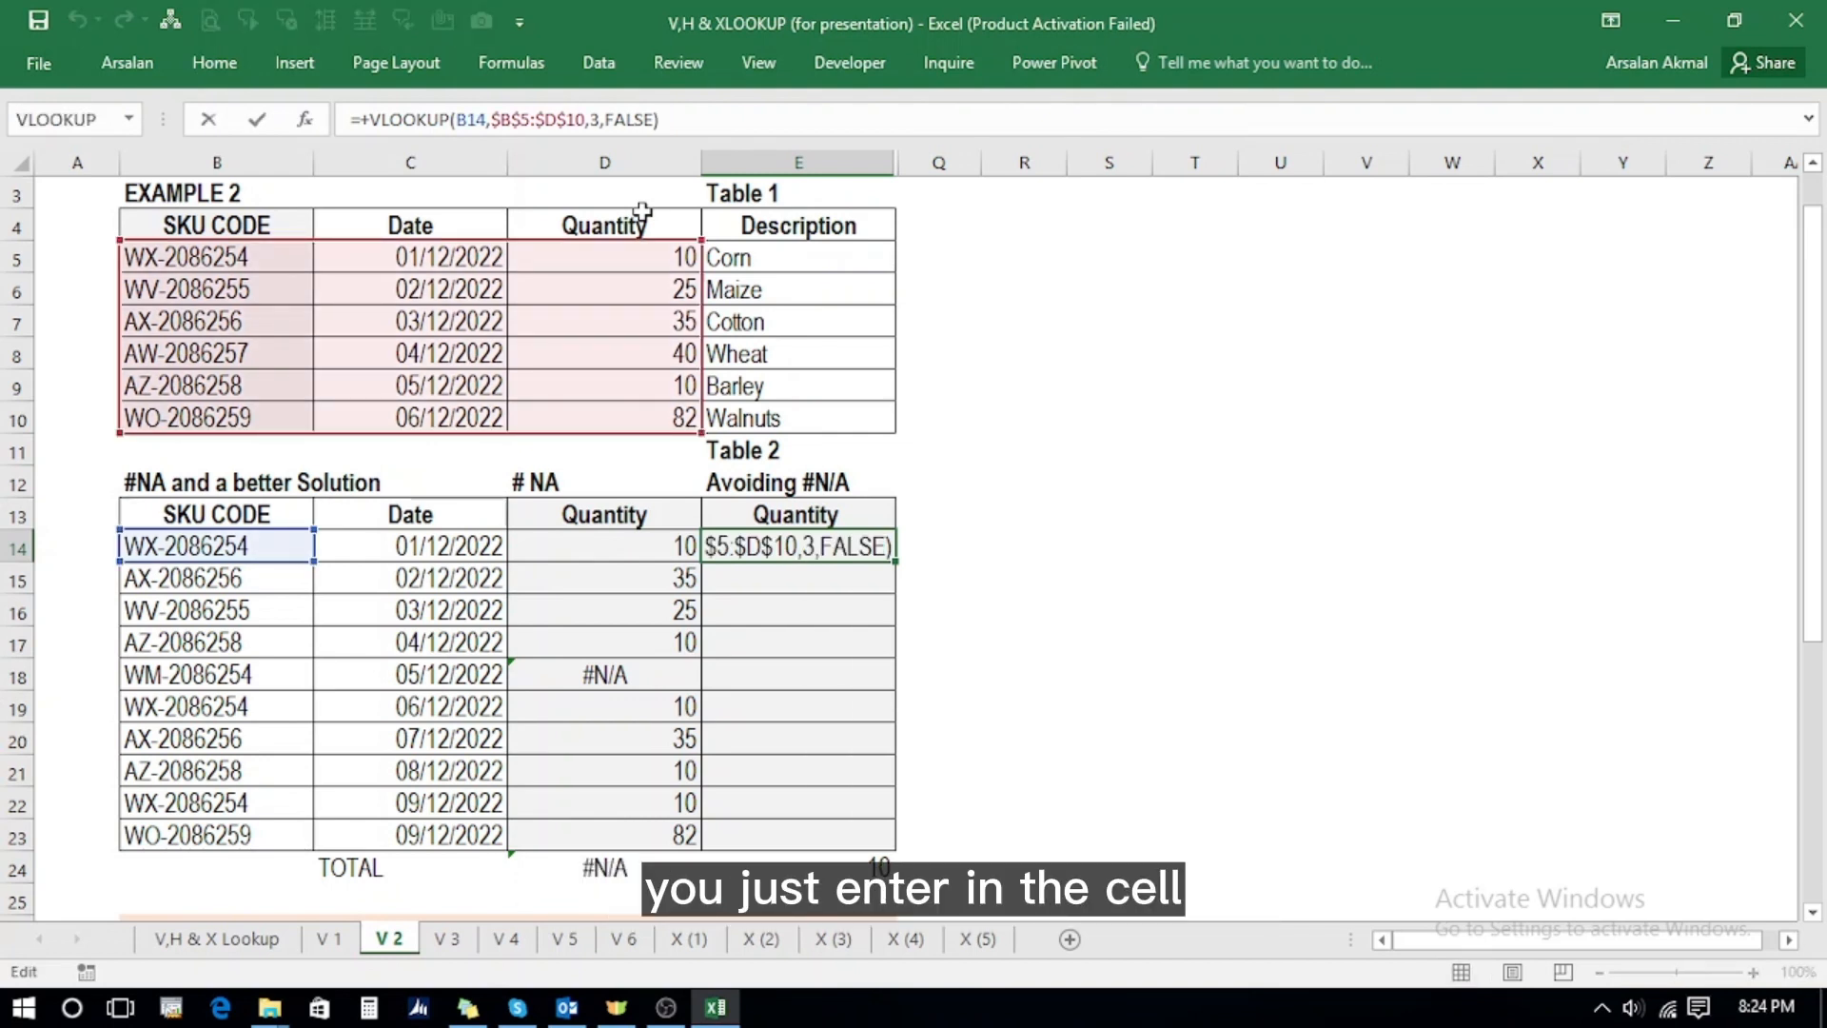
{"action": "left_click", "coordinate": [371, 121]}
{"action": "key", "text": "BackSpace"}
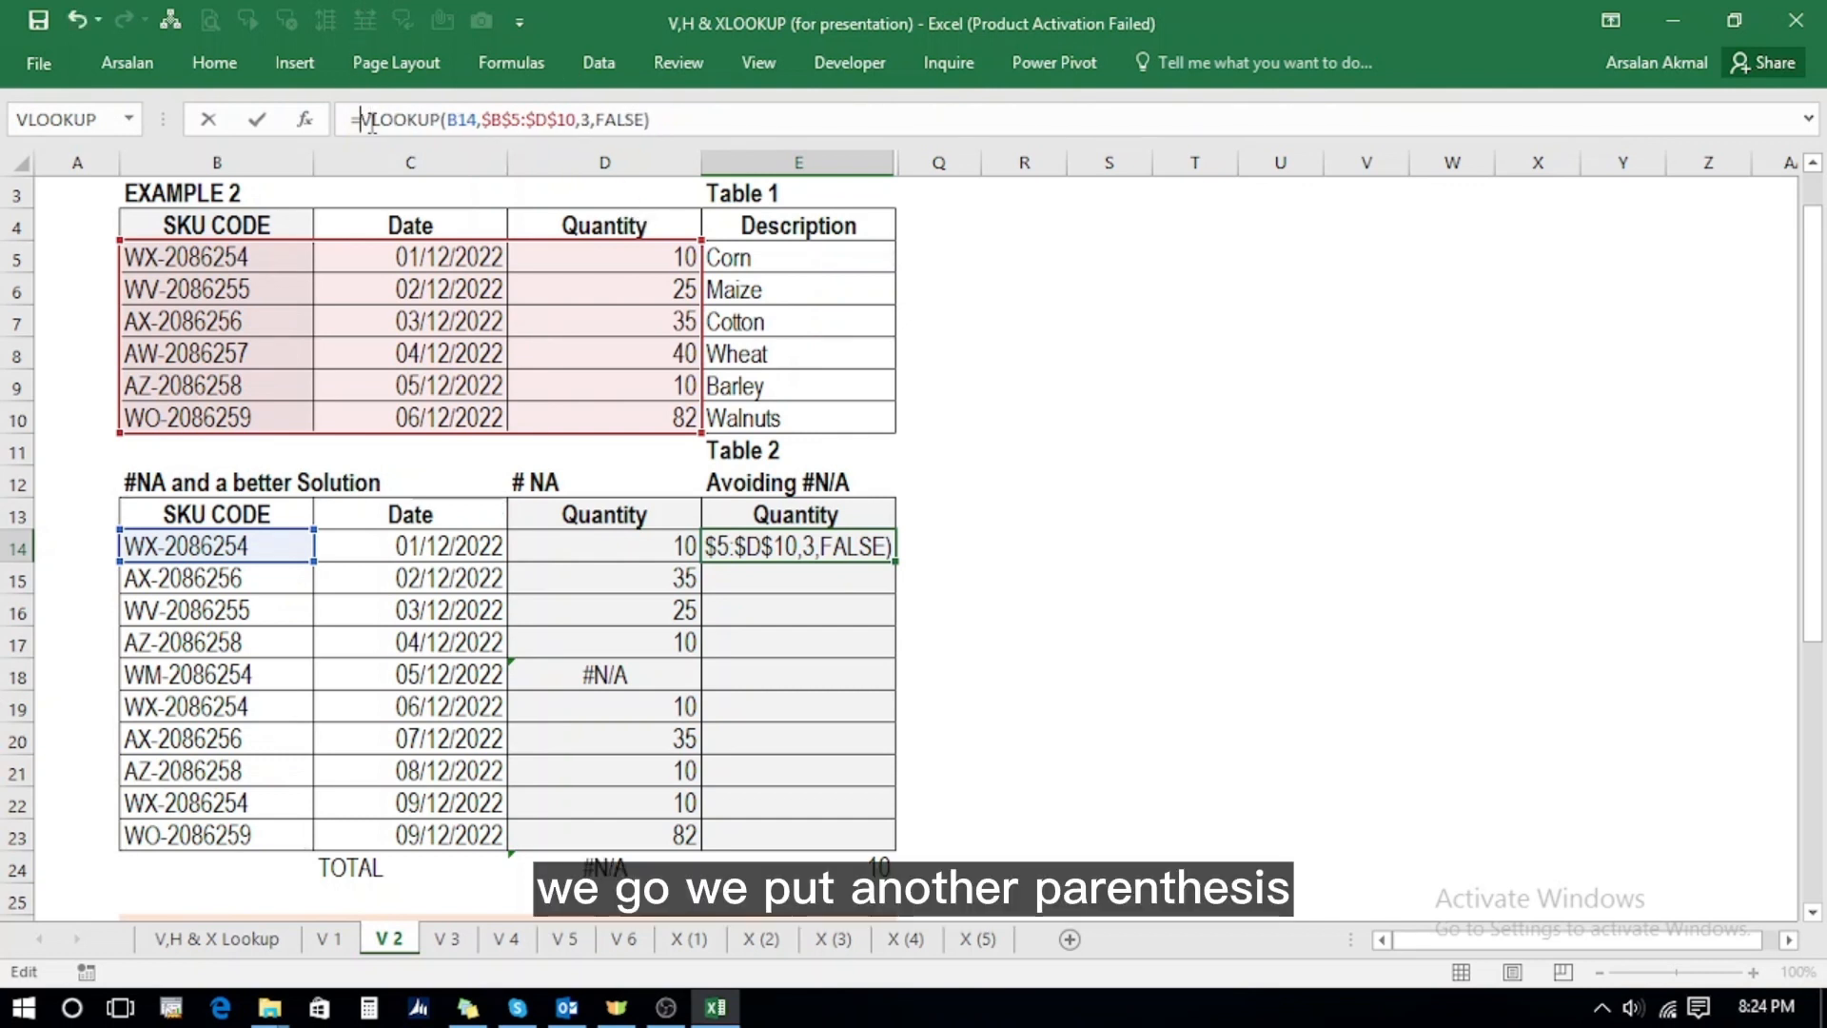
{"action": "type", "text": "("}
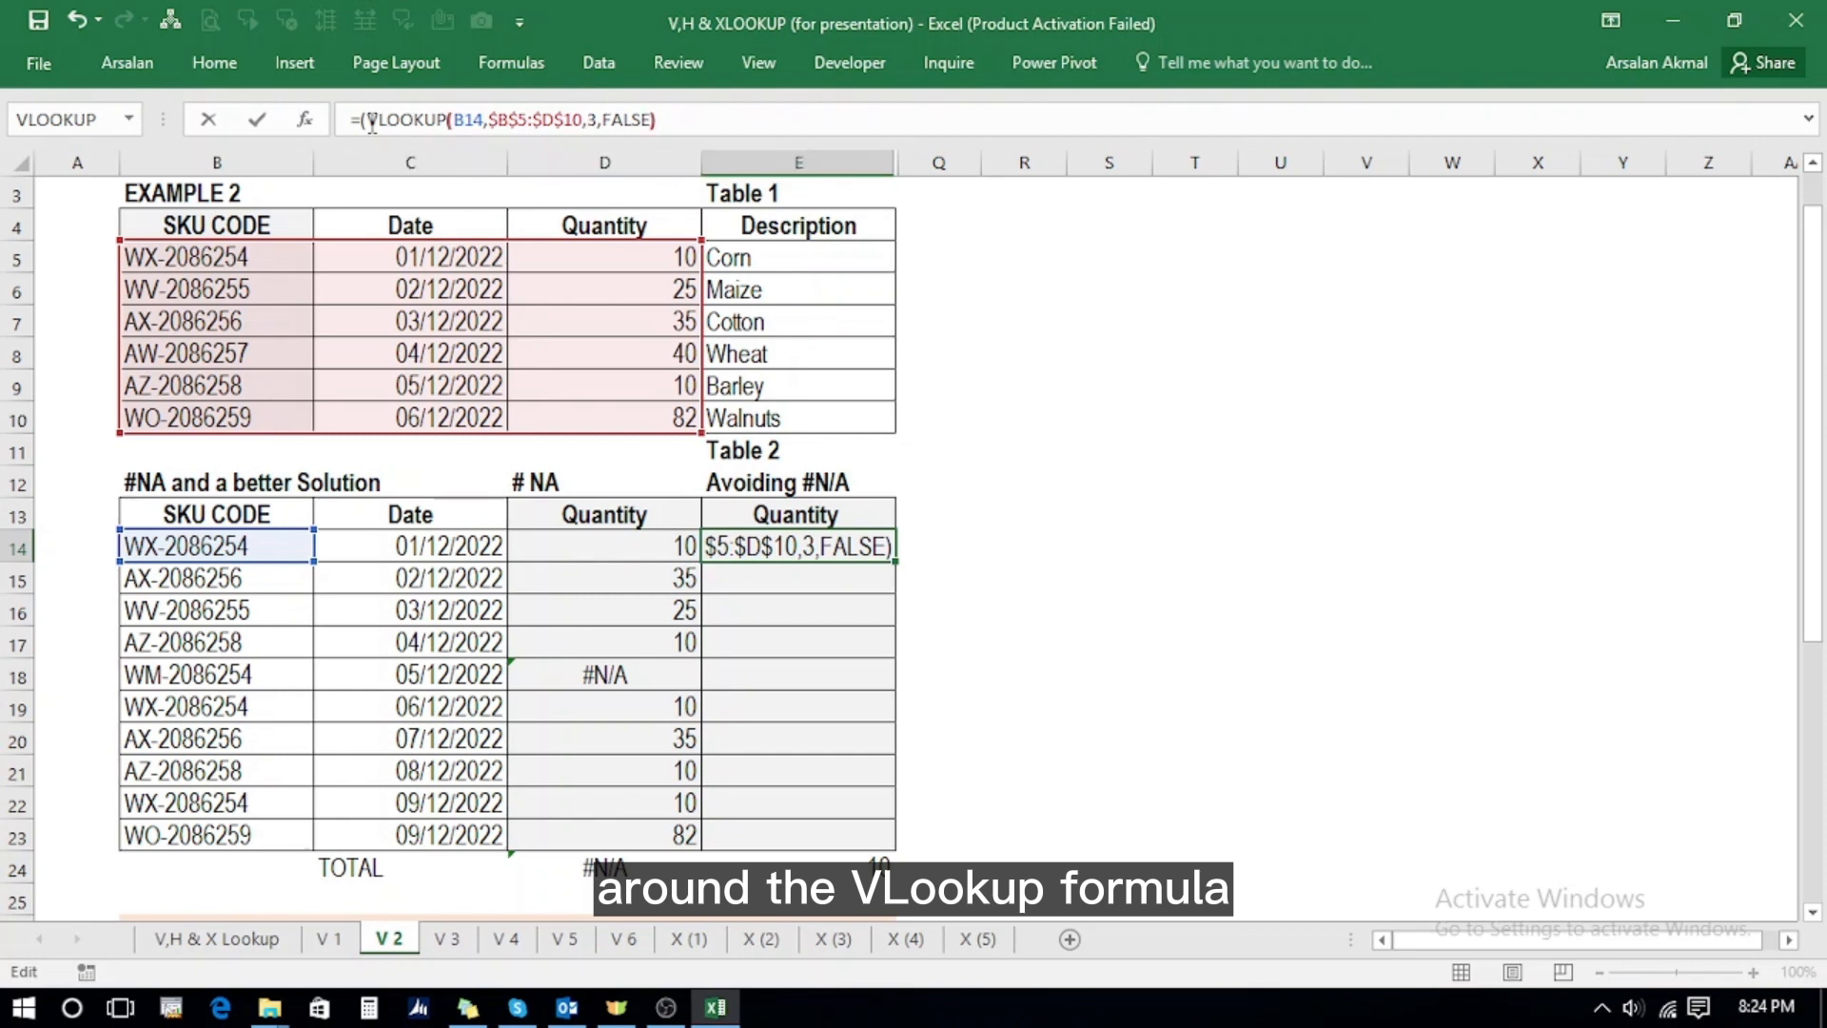
{"action": "type", "text": ")"}
- Insert the IFERROR function before the opening parenthesis that encloses the VLOOKUP in E14
{"action": "key", "text": "Left"}
{"action": "key", "text": "Left"}
{"action": "key", "text": "Left"}
{"action": "key", "text": "Left"}
{"action": "key", "text": "Left"}
{"action": "key", "text": "Left"}
{"action": "key", "text": "Left"}
{"action": "key", "text": "Left"}
{"action": "key", "text": "Left"}
{"action": "key", "text": "Left"}
{"action": "key", "text": "Left"}
{"action": "key", "text": "Left"}
{"action": "key", "text": "Left"}
{"action": "key", "text": "Left"}
{"action": "key", "text": "Left"}
{"action": "key", "text": "Left"}
{"action": "key", "text": "Left"}
{"action": "key", "text": "Left"}
{"action": "key", "text": "Left"}
{"action": "key", "text": "Left"}
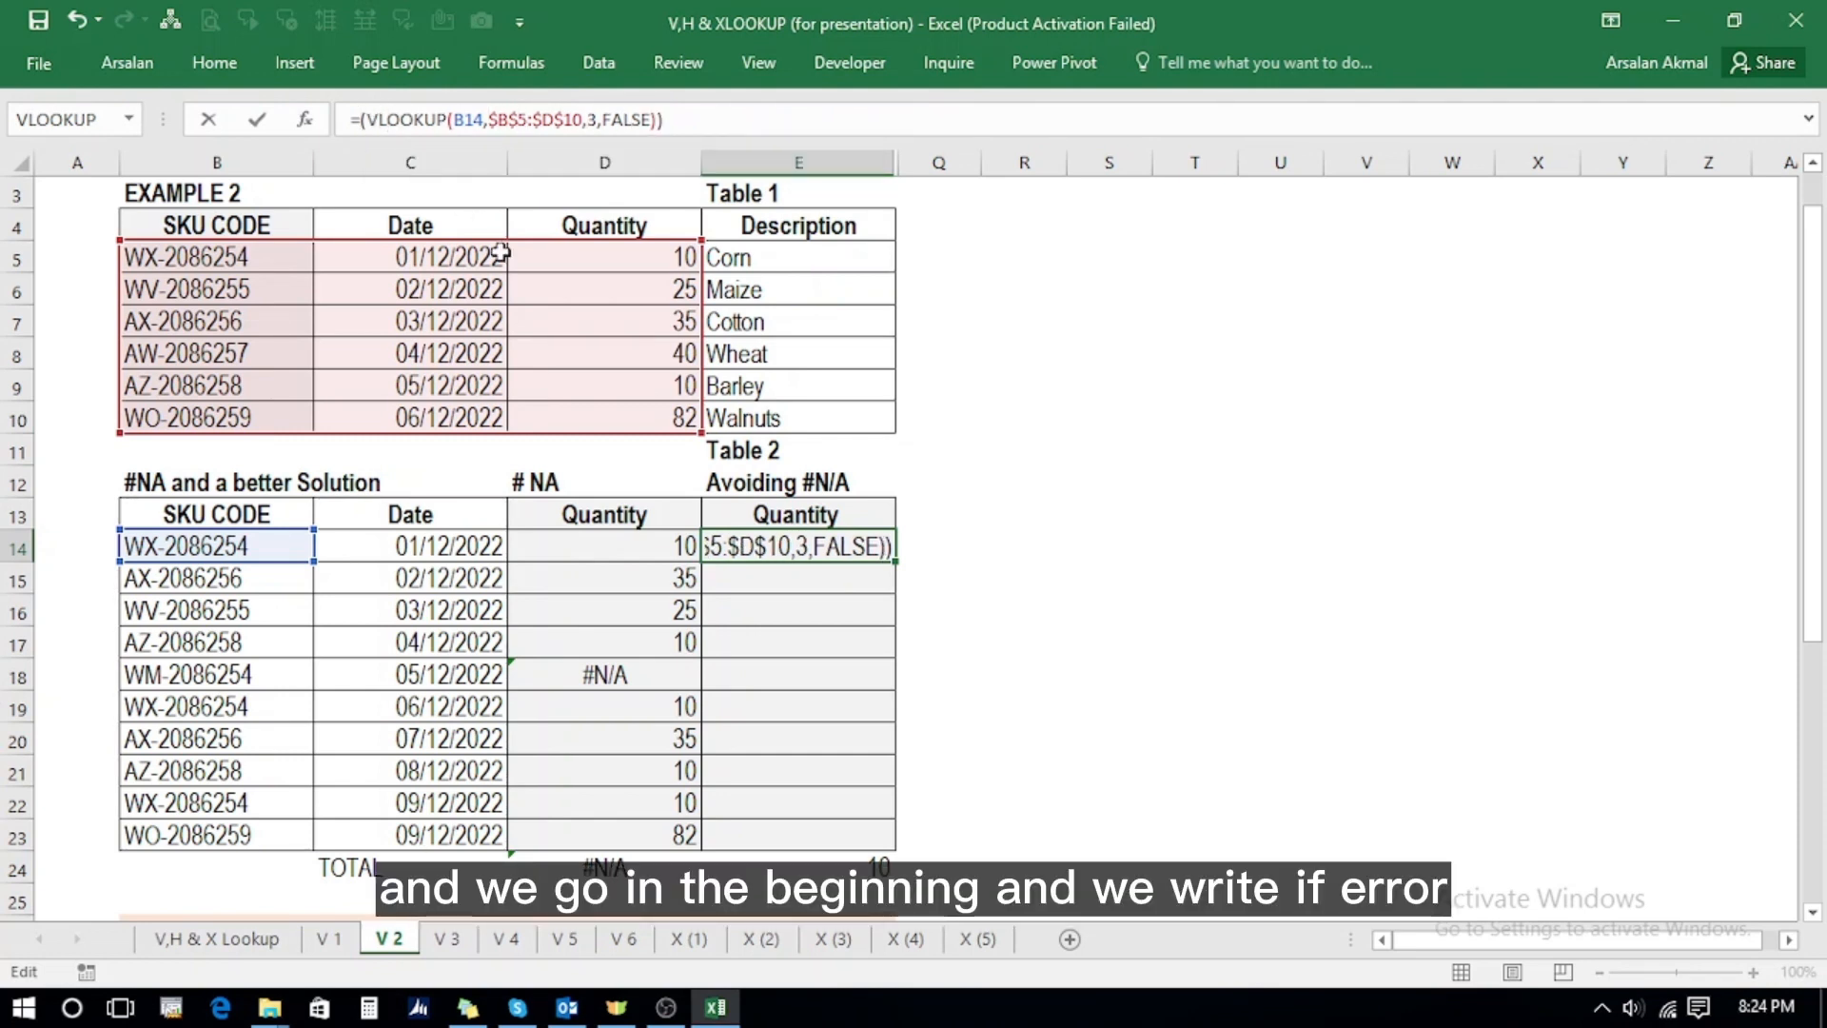
{"action": "type", "text": "if"}
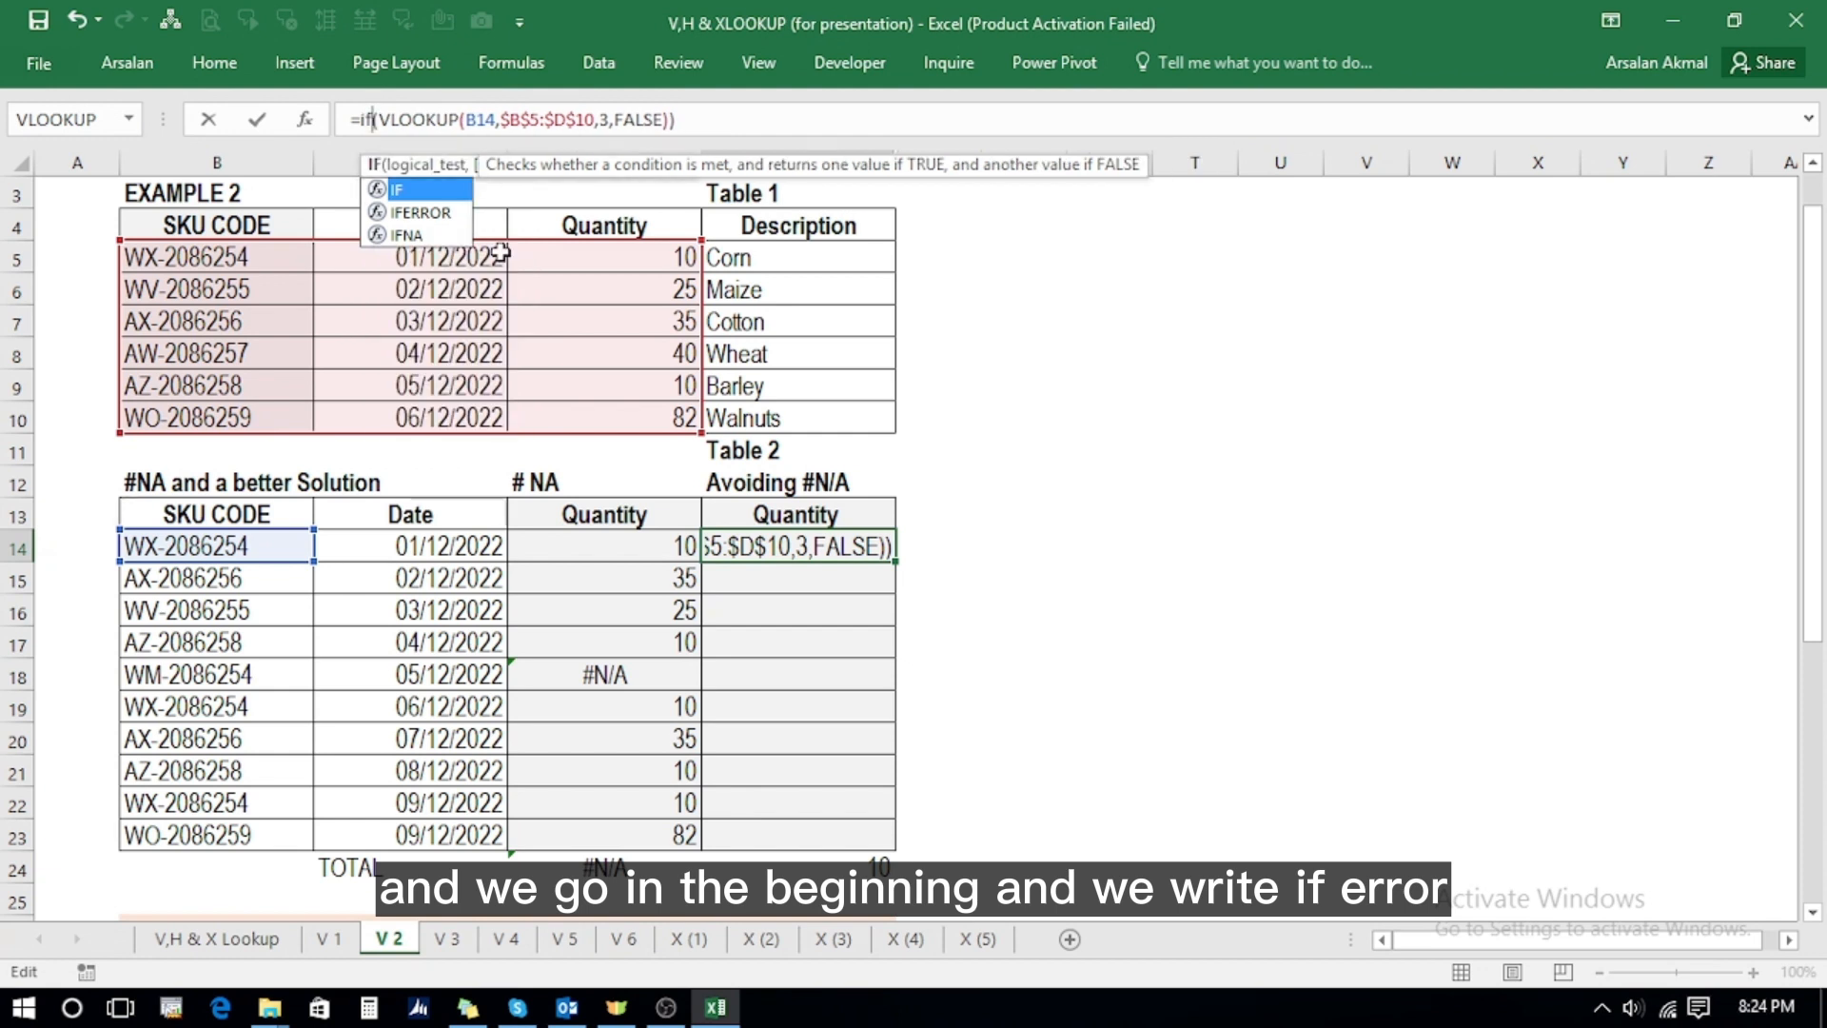
{"action": "type", "text": "e"}
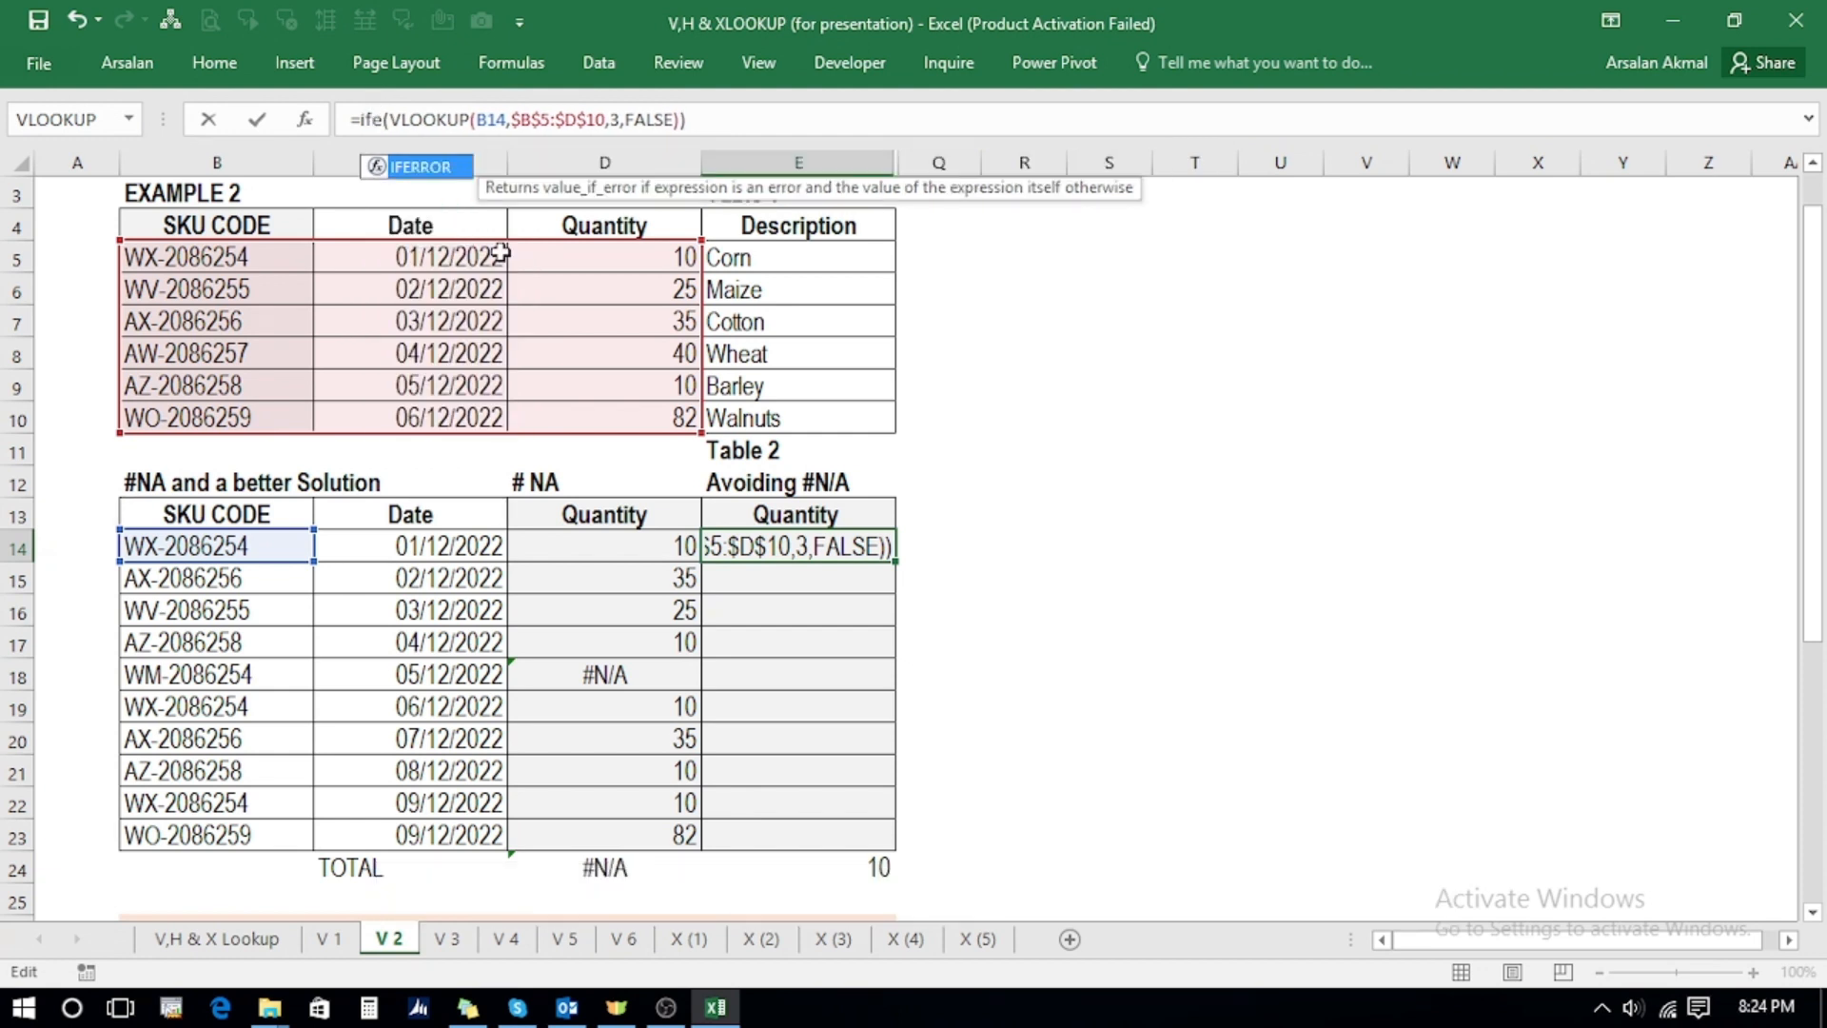
{"action": "double_click", "coordinate": [418, 167]}
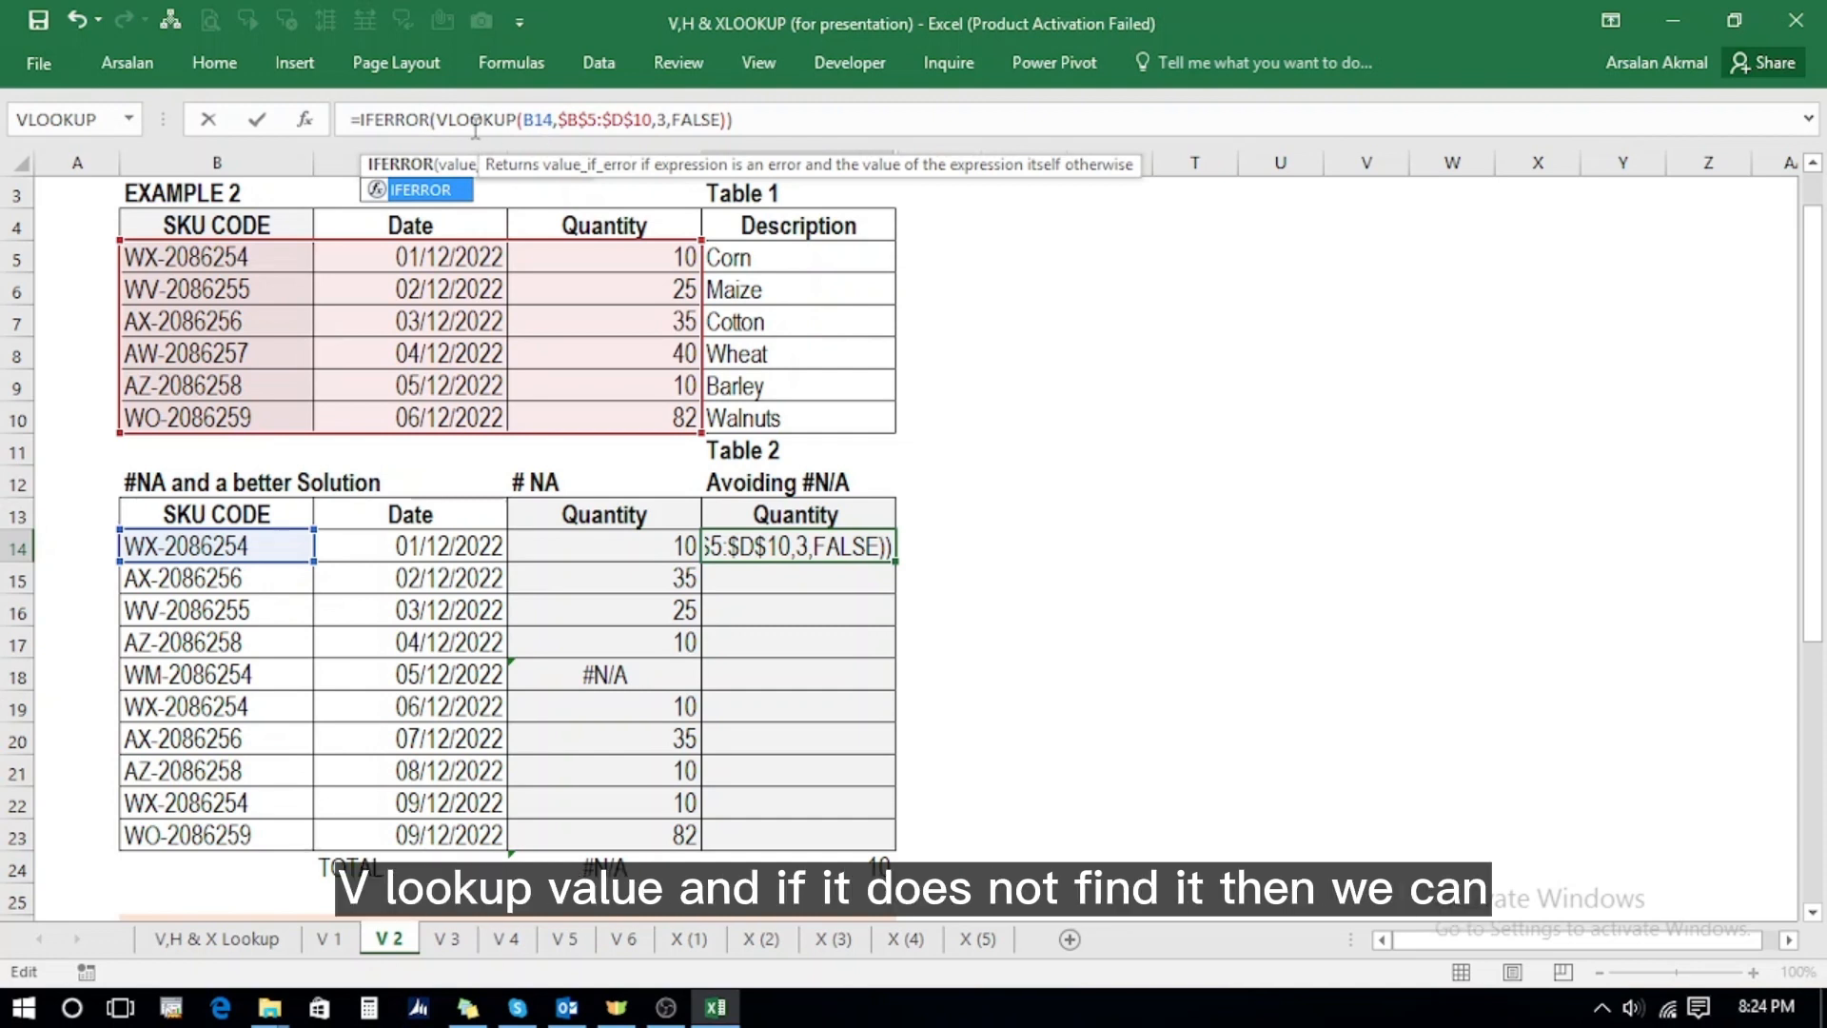
- Add "Not Found" as the value_if_error argument of the E14 IFERROR formula and enter it
{"action": "left_click", "coordinate": [723, 120]}
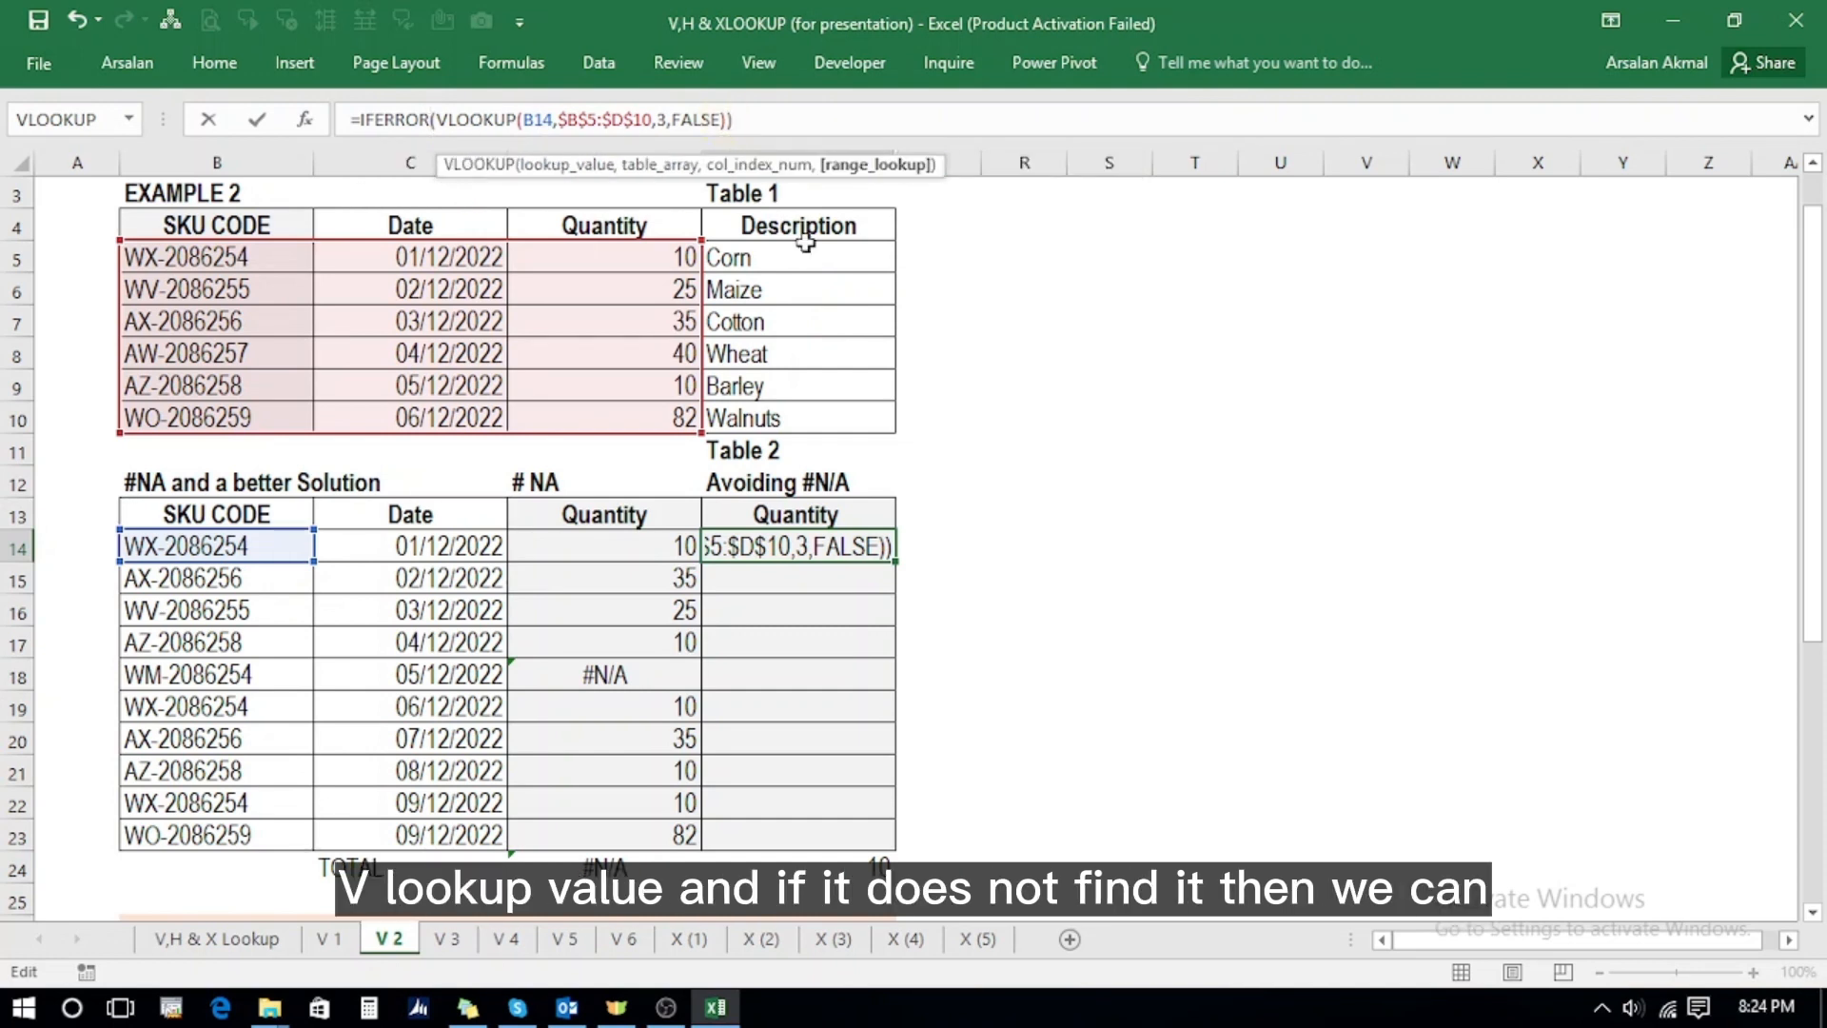
{"action": "type", "text": ","}
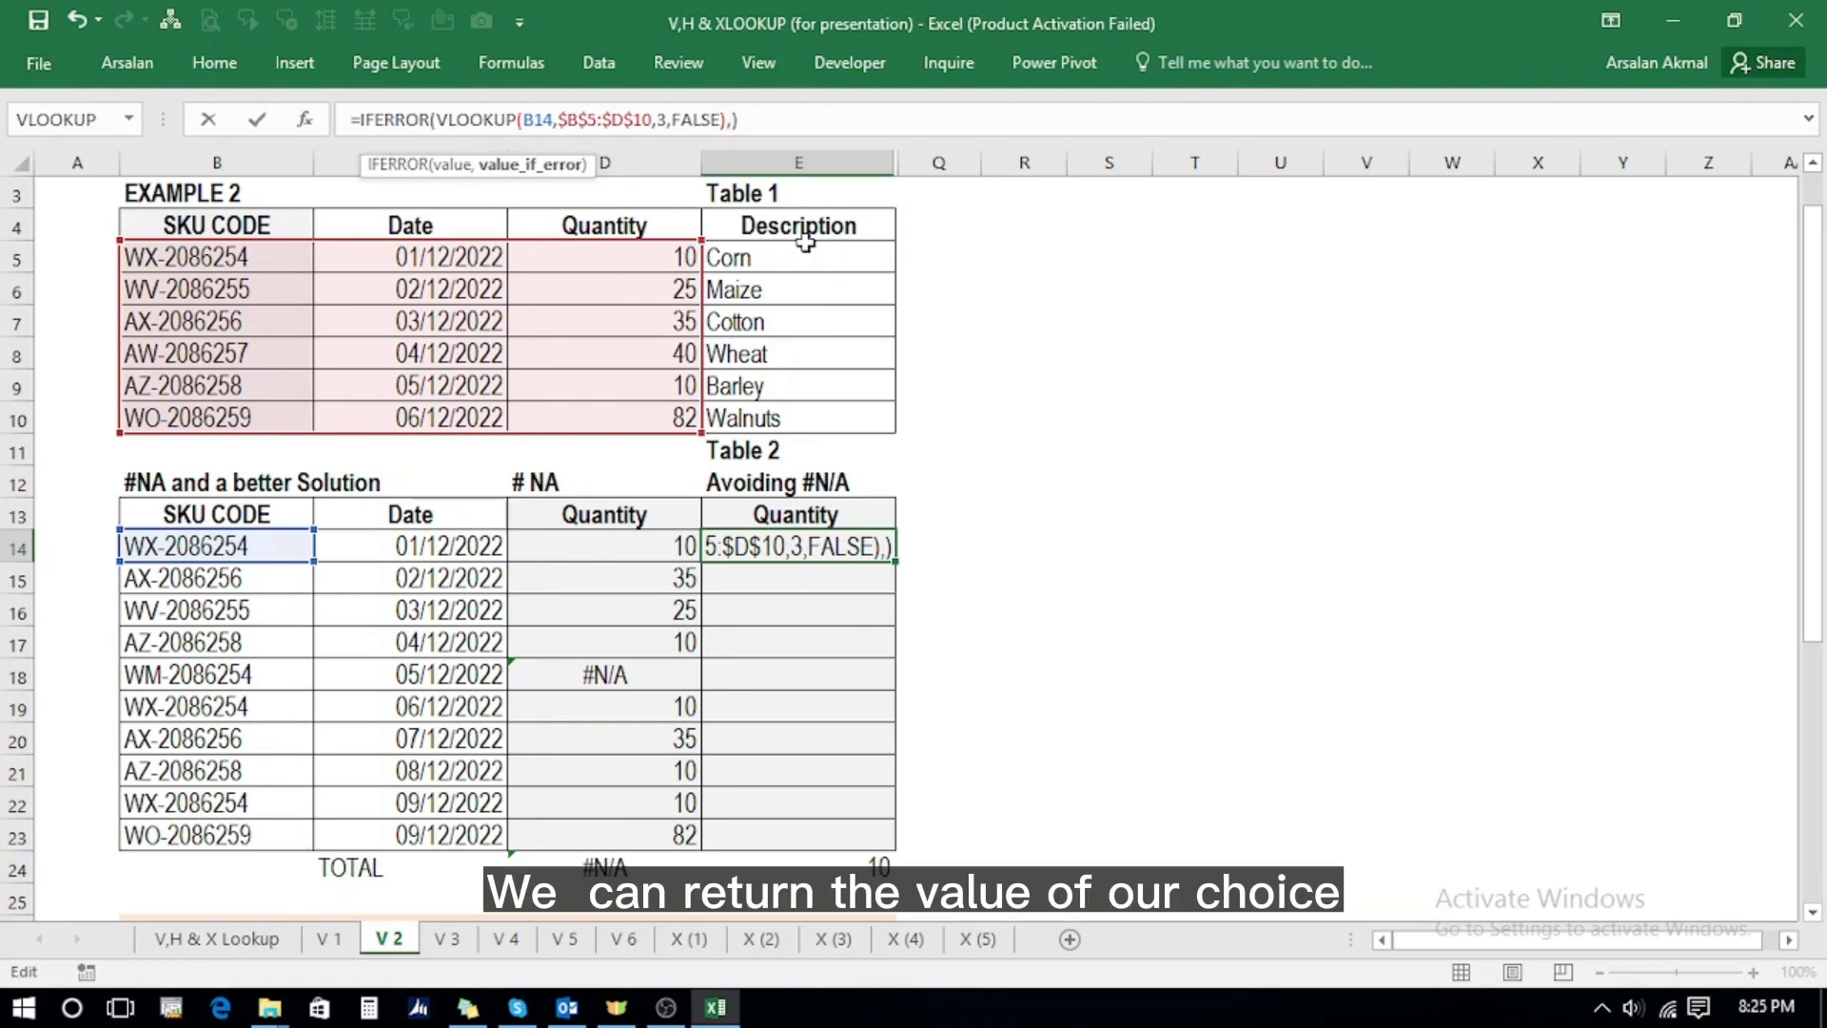
{"action": "type", "text": "\""}
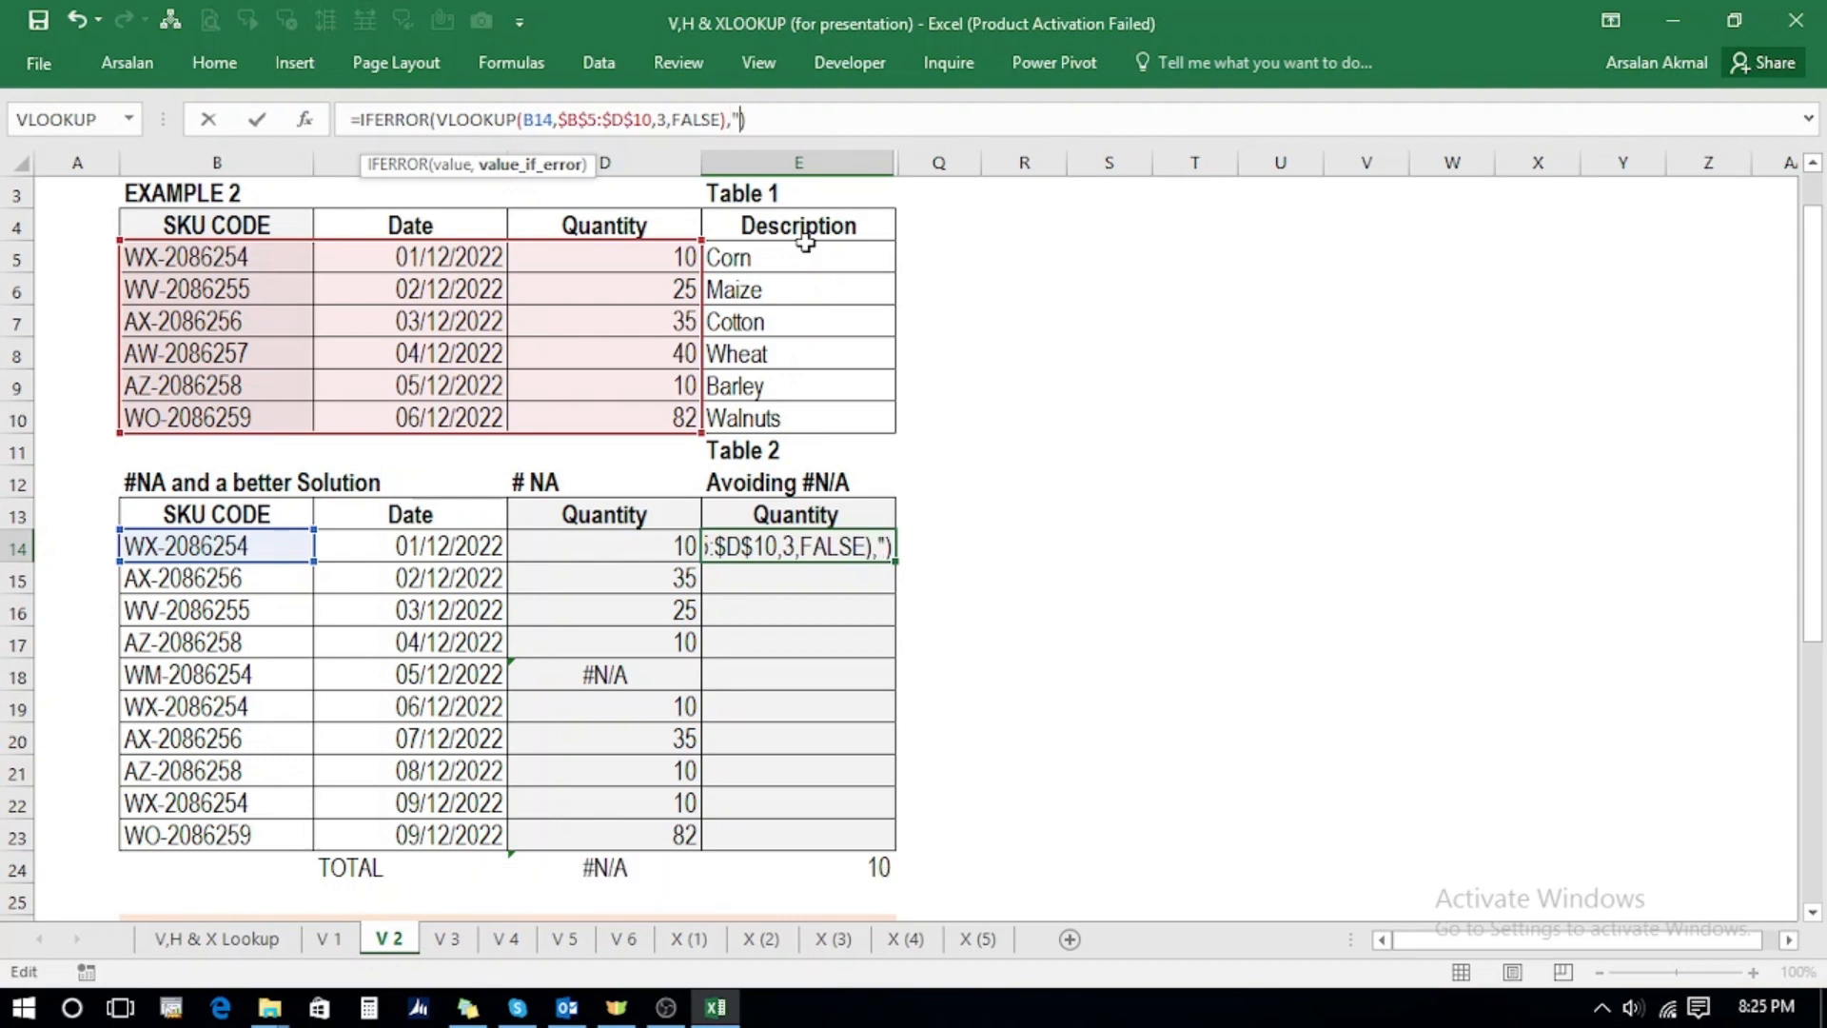
{"action": "type", "text": "Not "}
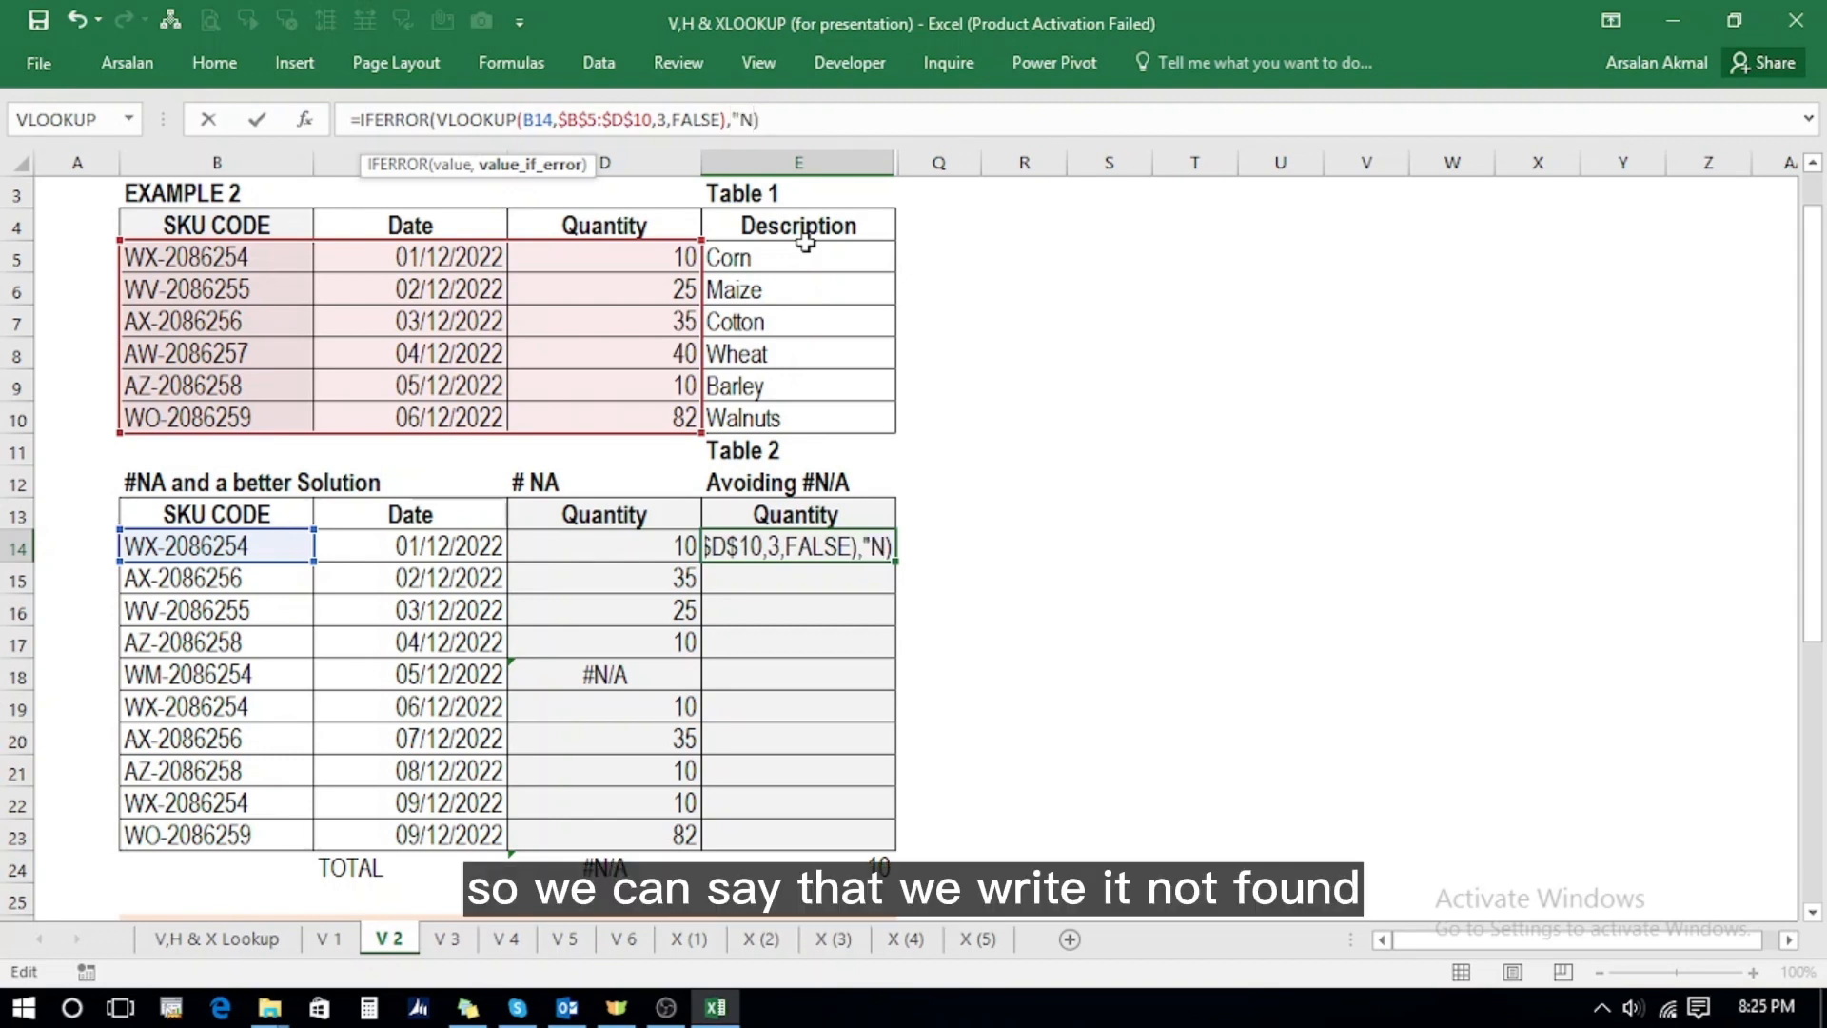
{"action": "type", "text": "Found"}
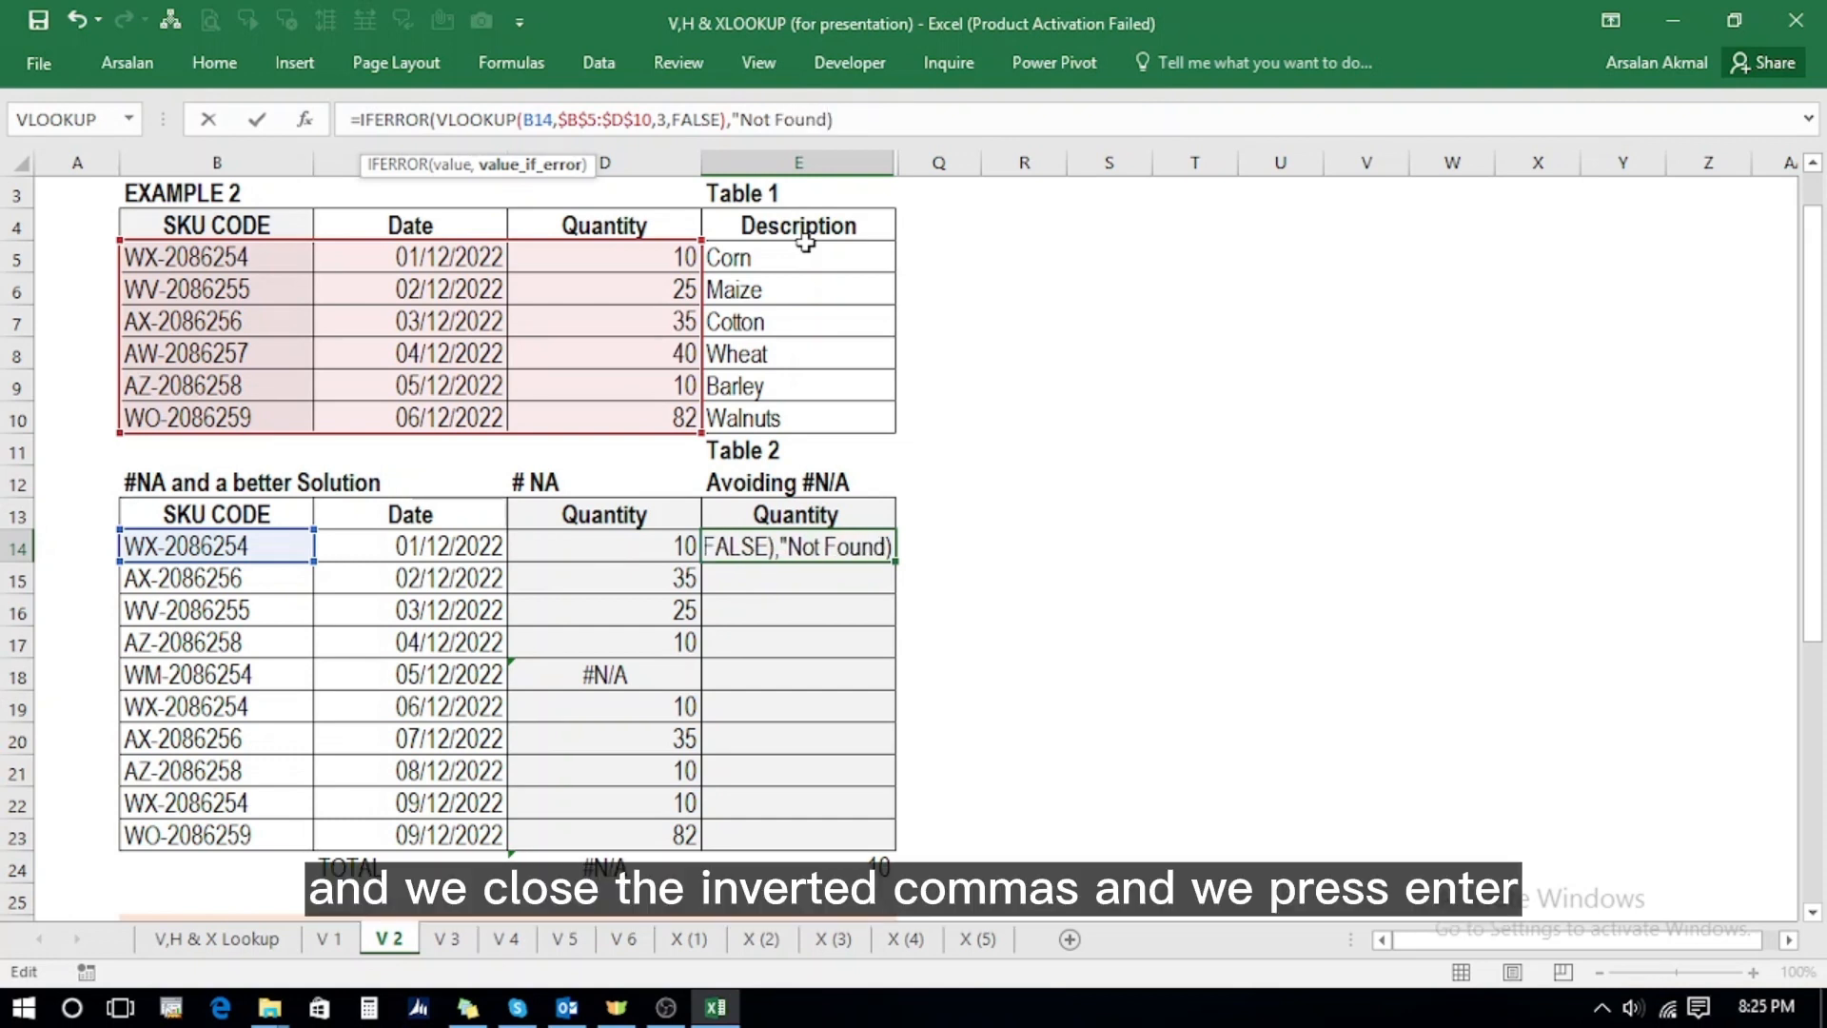
{"action": "type", "text": "\""}
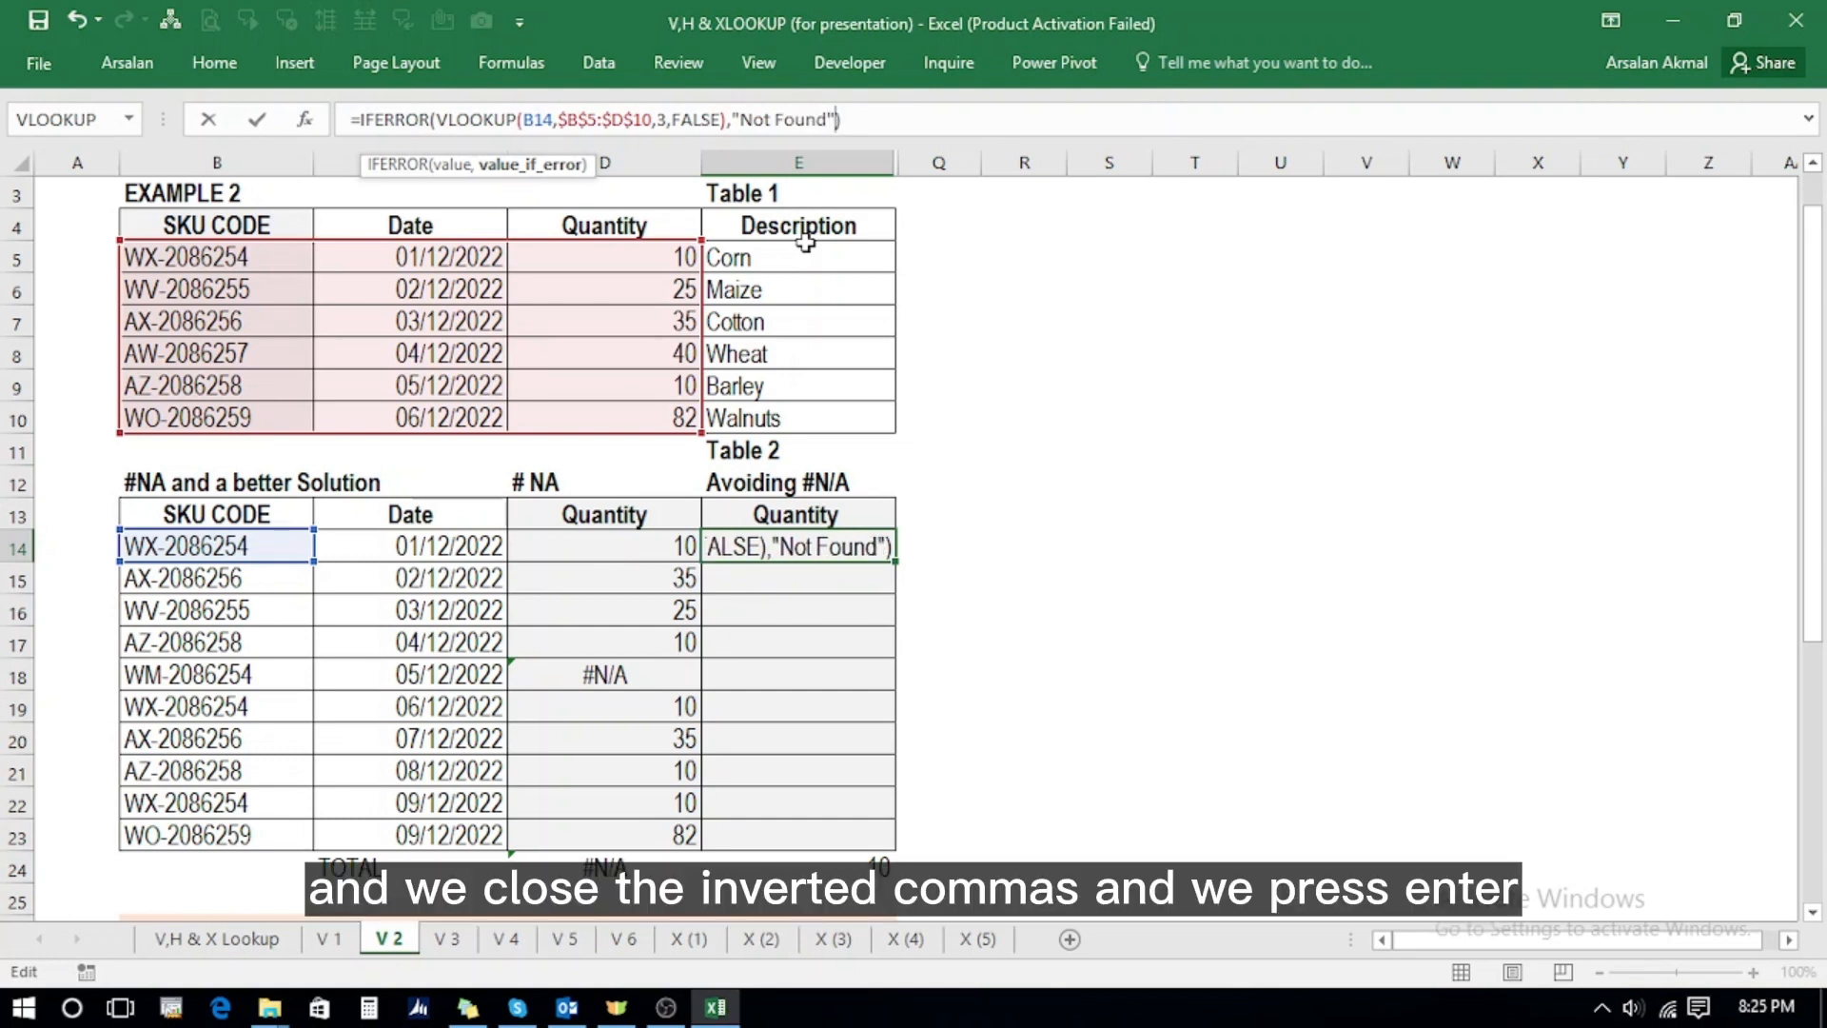
{"action": "key", "text": "Return"}
- Copy the IFERROR formula from E14 down through E23 to fill the Avoiding #N/A Quantity column
{"action": "key", "text": "Up"}
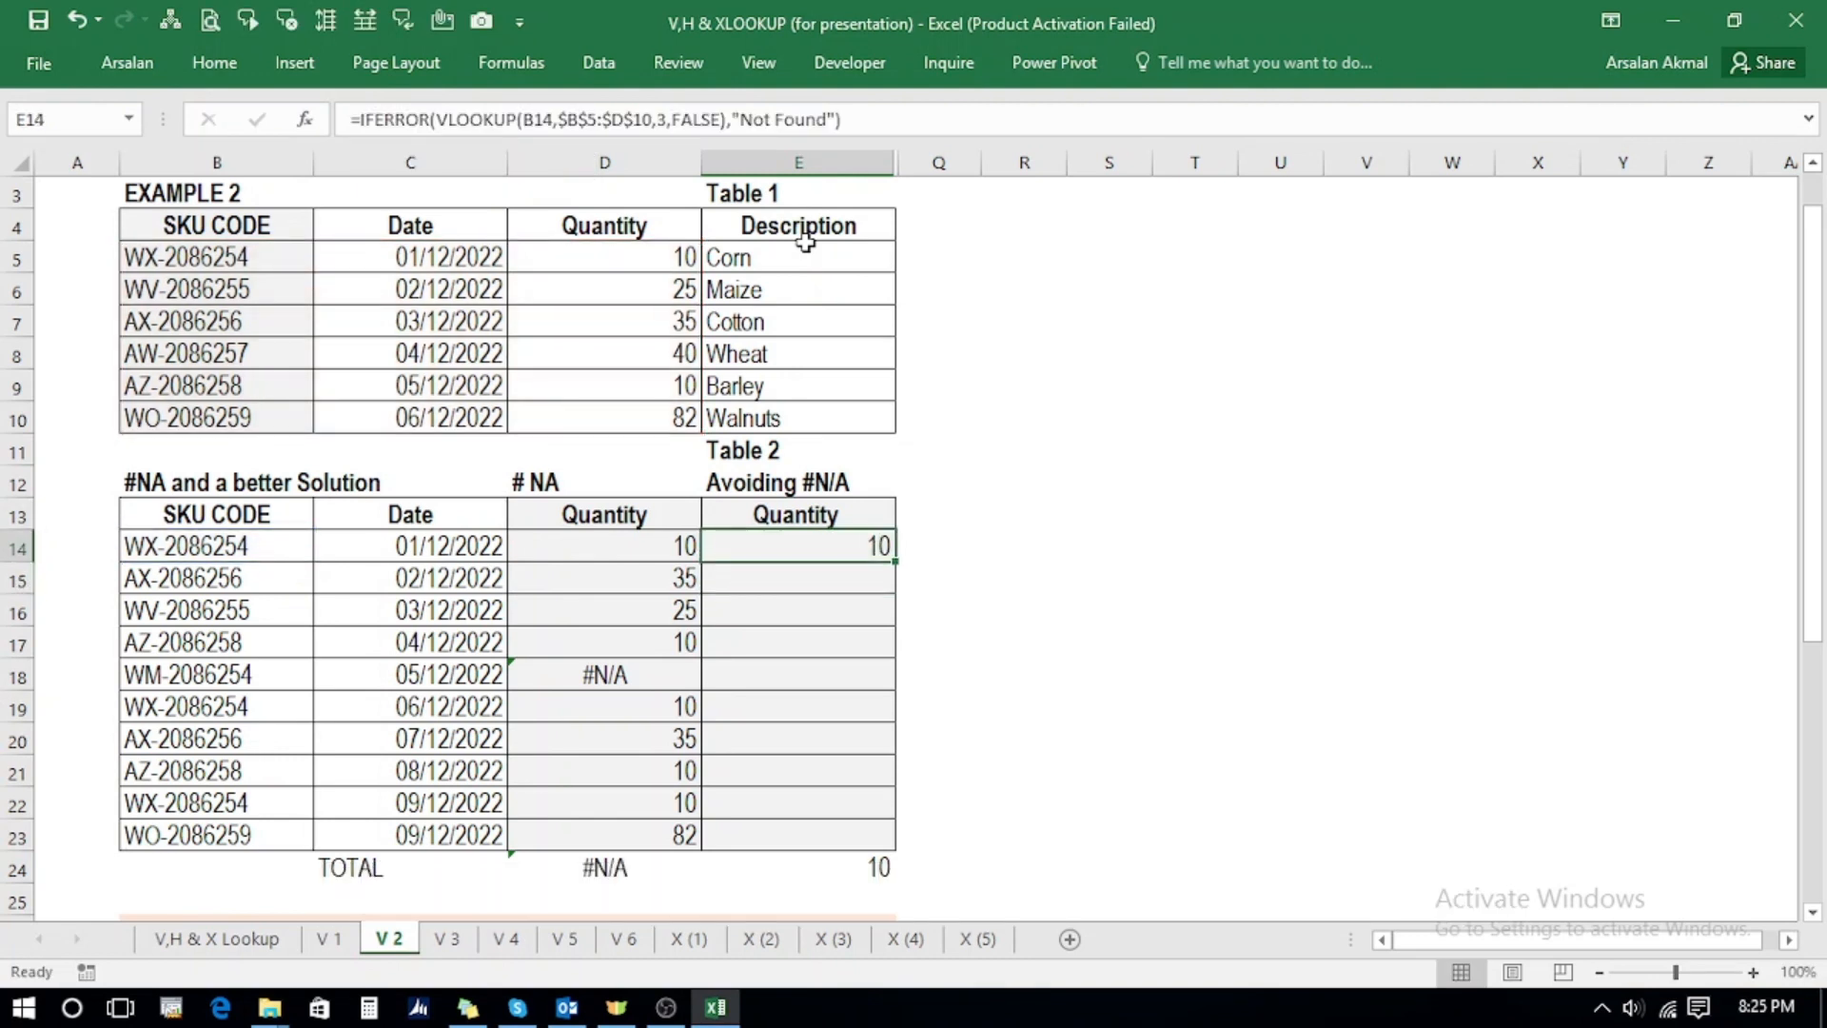
{"action": "key", "text": "ctrl+c"}
{"action": "key", "text": "shift+Down"}
{"action": "key", "text": "shift+Down"}
{"action": "key", "text": "shift+Down"}
{"action": "key", "text": "shift+Down"}
{"action": "key", "text": "shift+Down"}
{"action": "key", "text": "shift+Down"}
{"action": "key", "text": "shift+Down"}
{"action": "key", "text": "shift+Down"}
{"action": "key", "text": "shift+Down"}
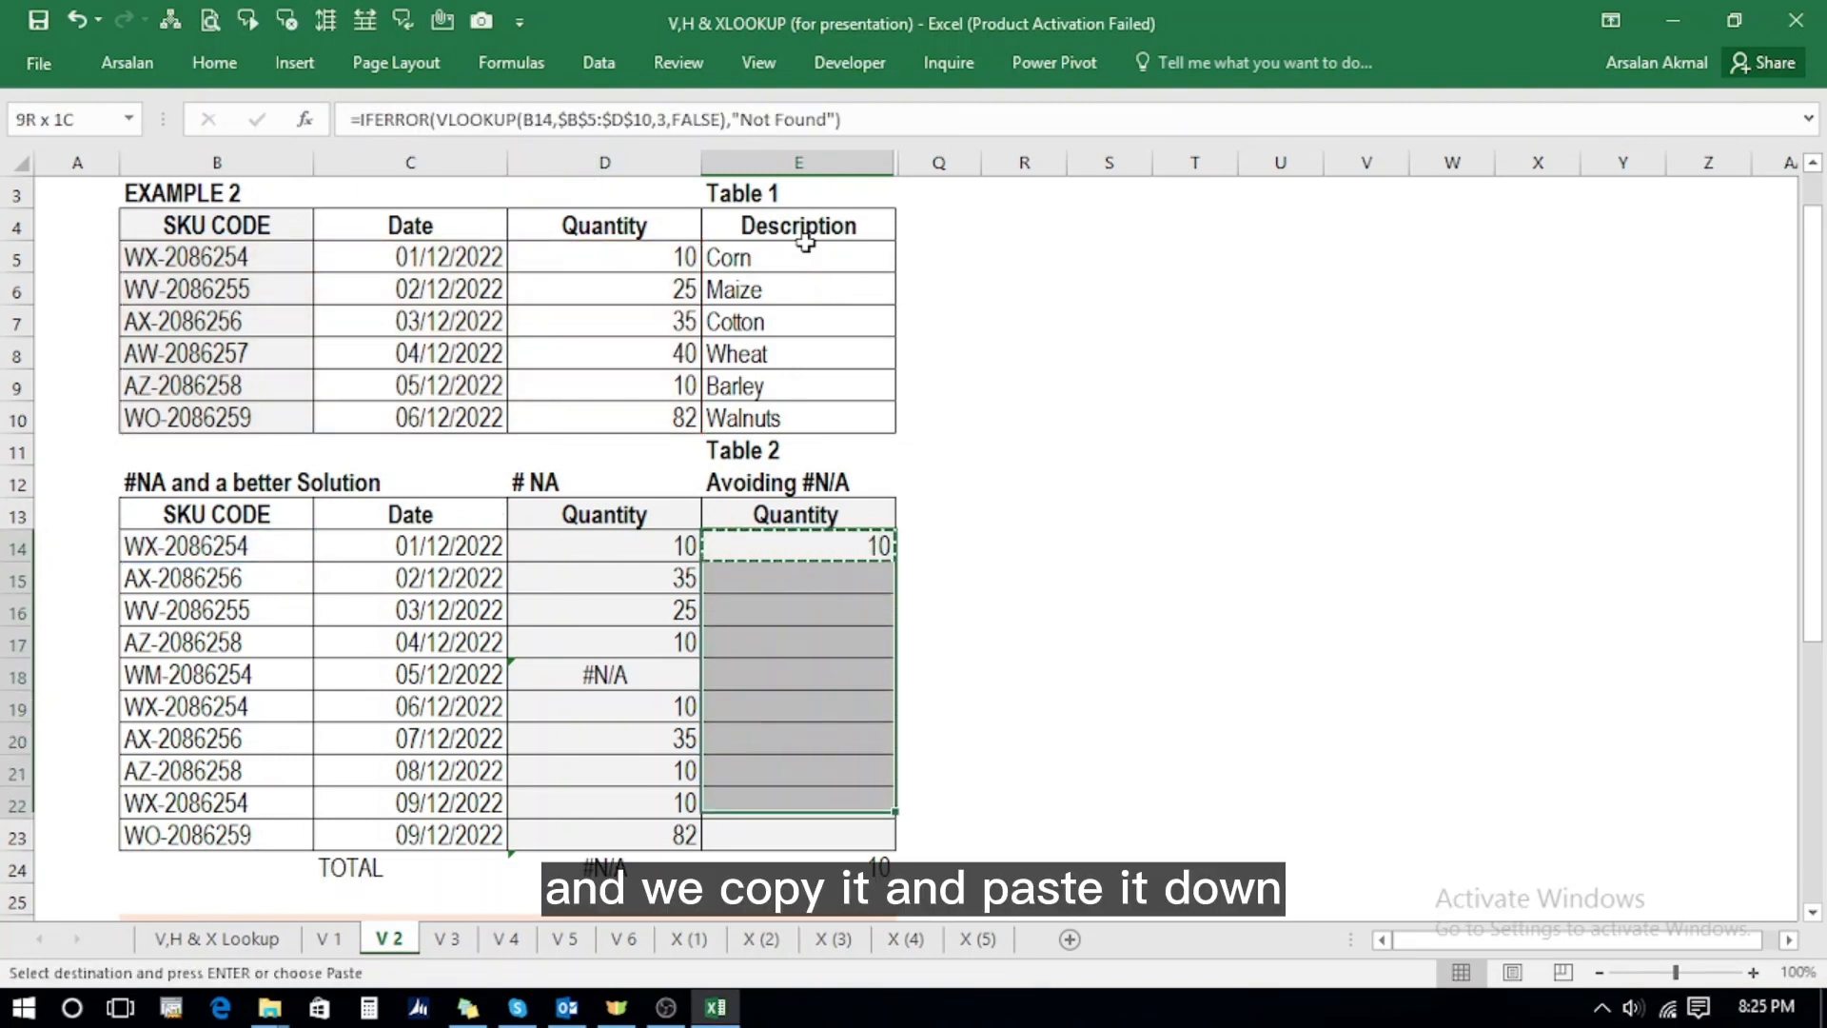
{"action": "key", "text": "Return"}
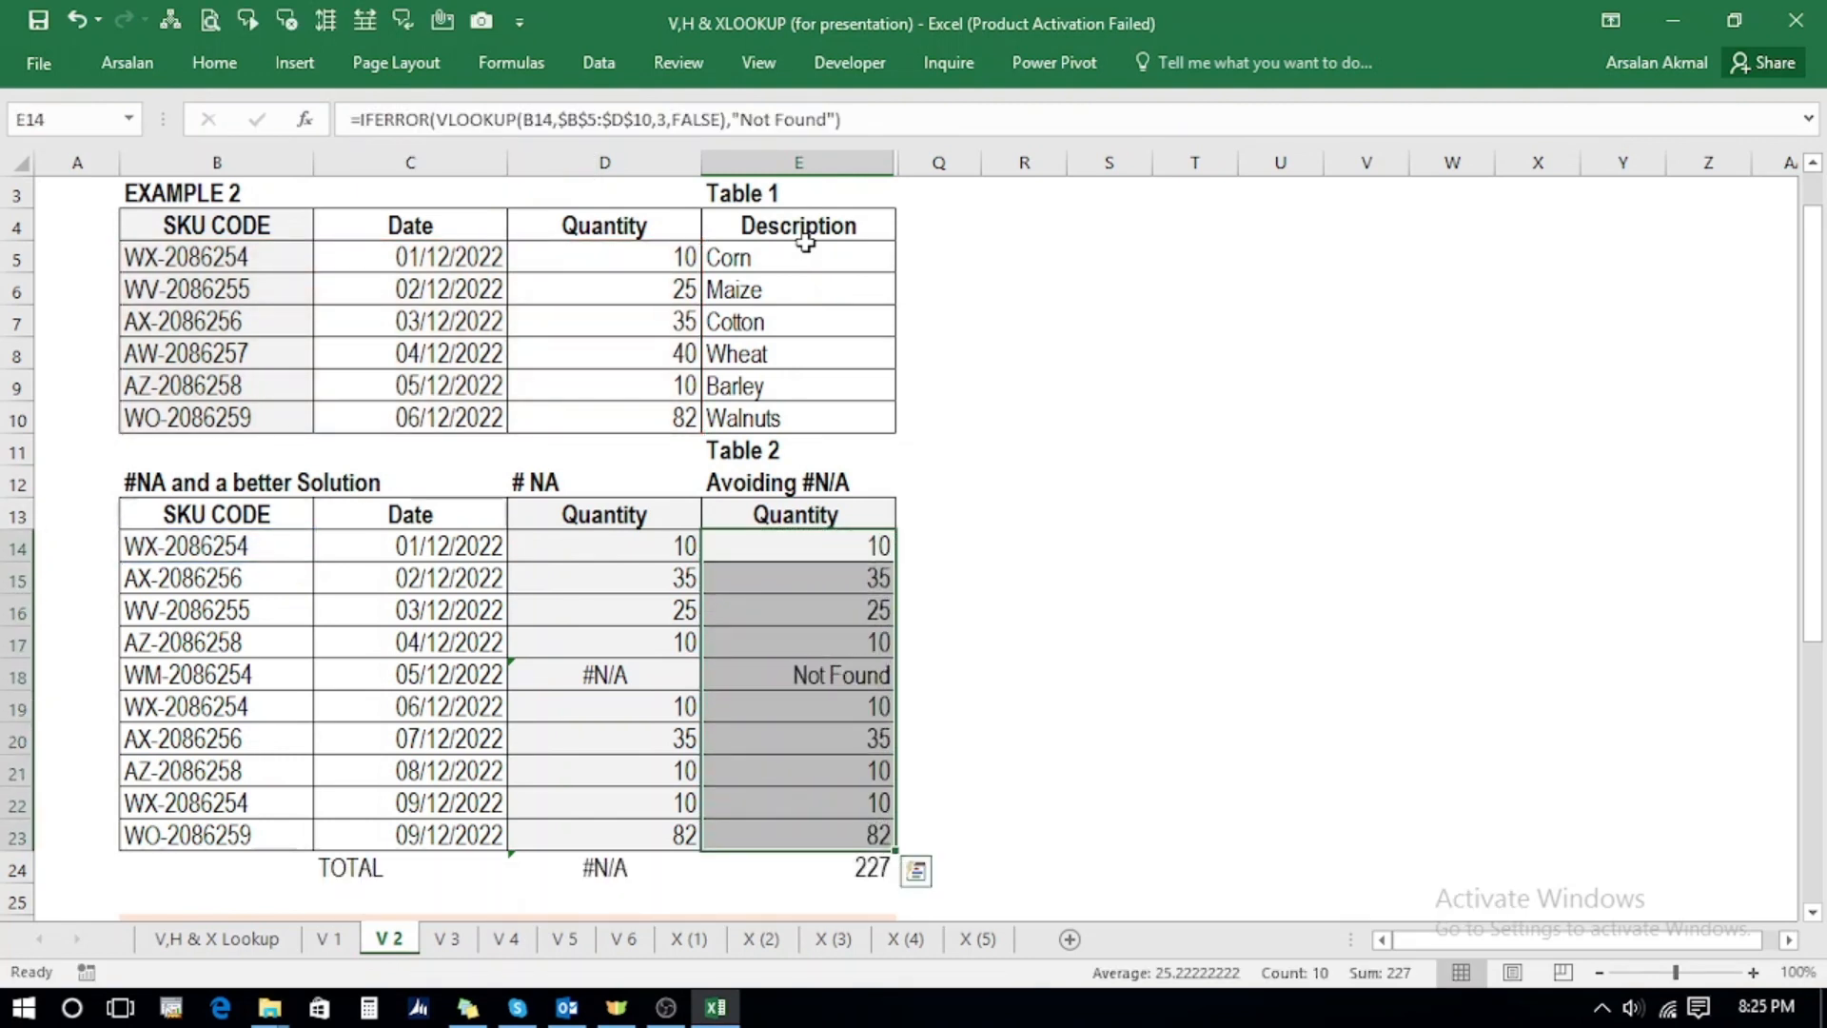
- Examine the IFERROR formula in E18 and the total formula in E24
{"action": "key", "text": "Down"}
{"action": "key", "text": "Down"}
{"action": "key", "text": "Down"}
{"action": "key", "text": "Down"}
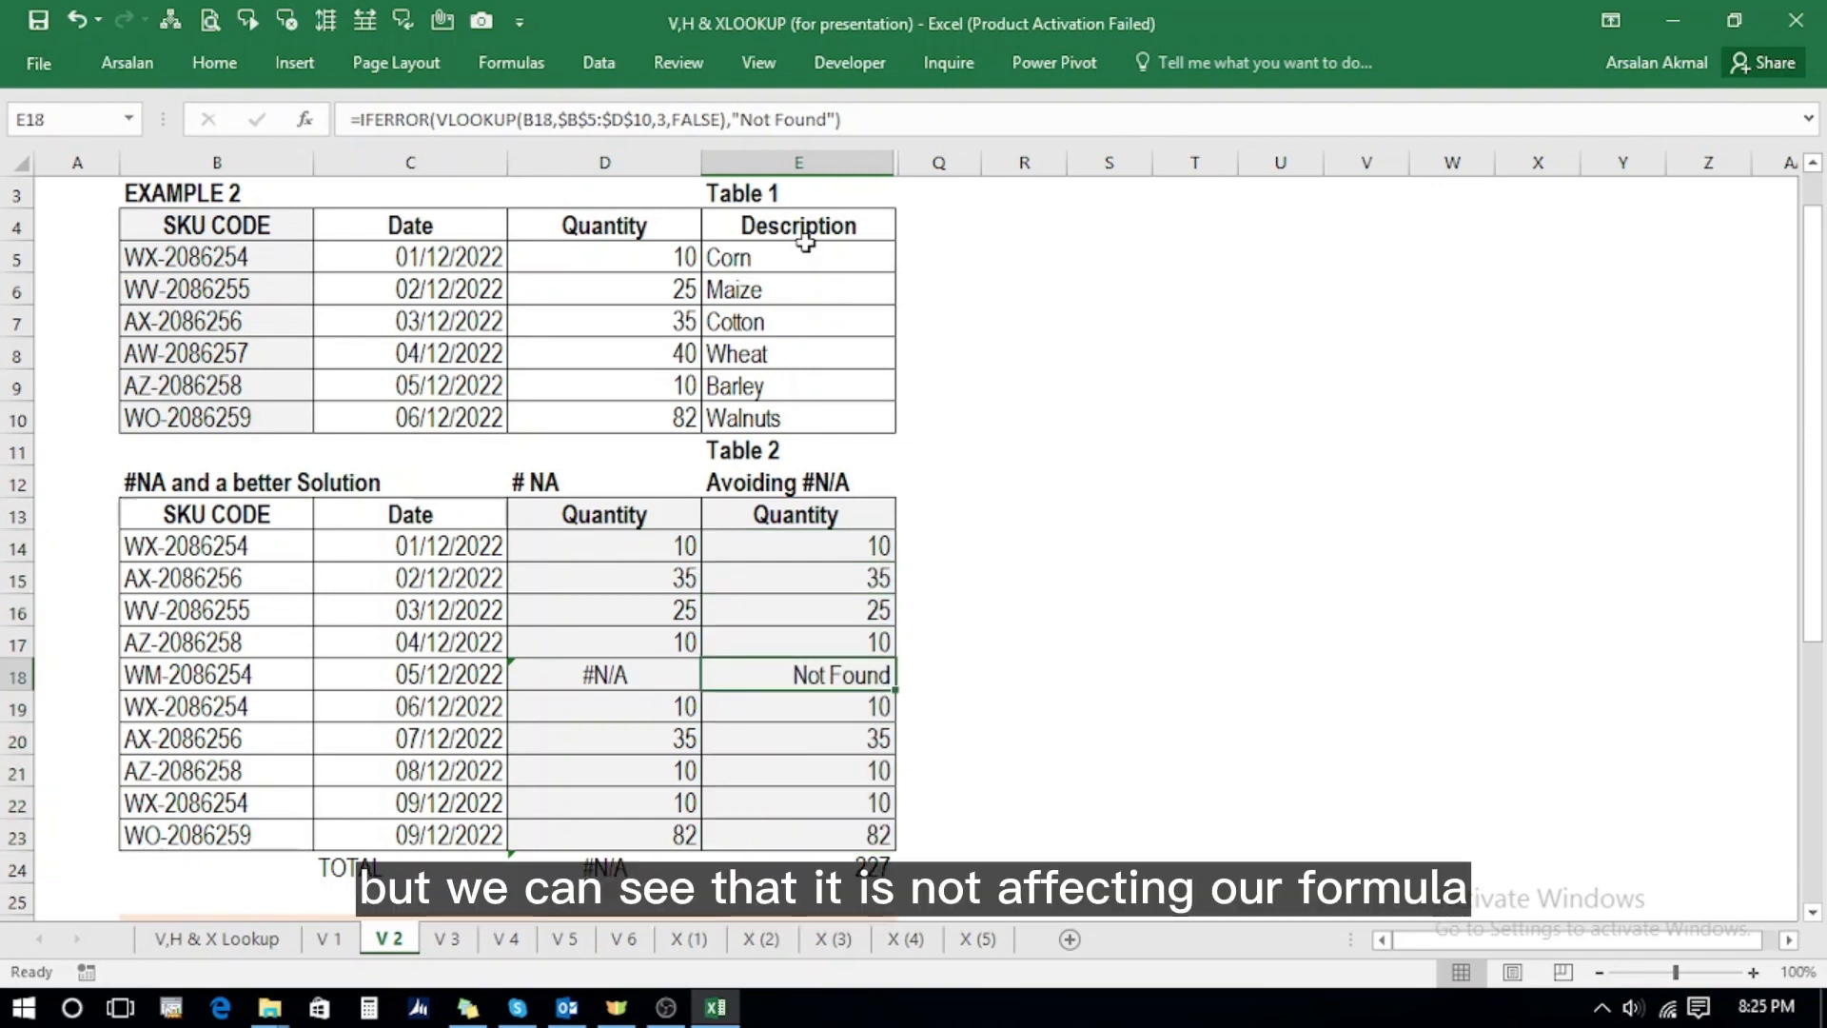
{"action": "key", "text": "Down"}
{"action": "key", "text": "Down"}
{"action": "key", "text": "Down"}
{"action": "key", "text": "Down"}
{"action": "key", "text": "Down"}
{"action": "key", "text": "Down"}
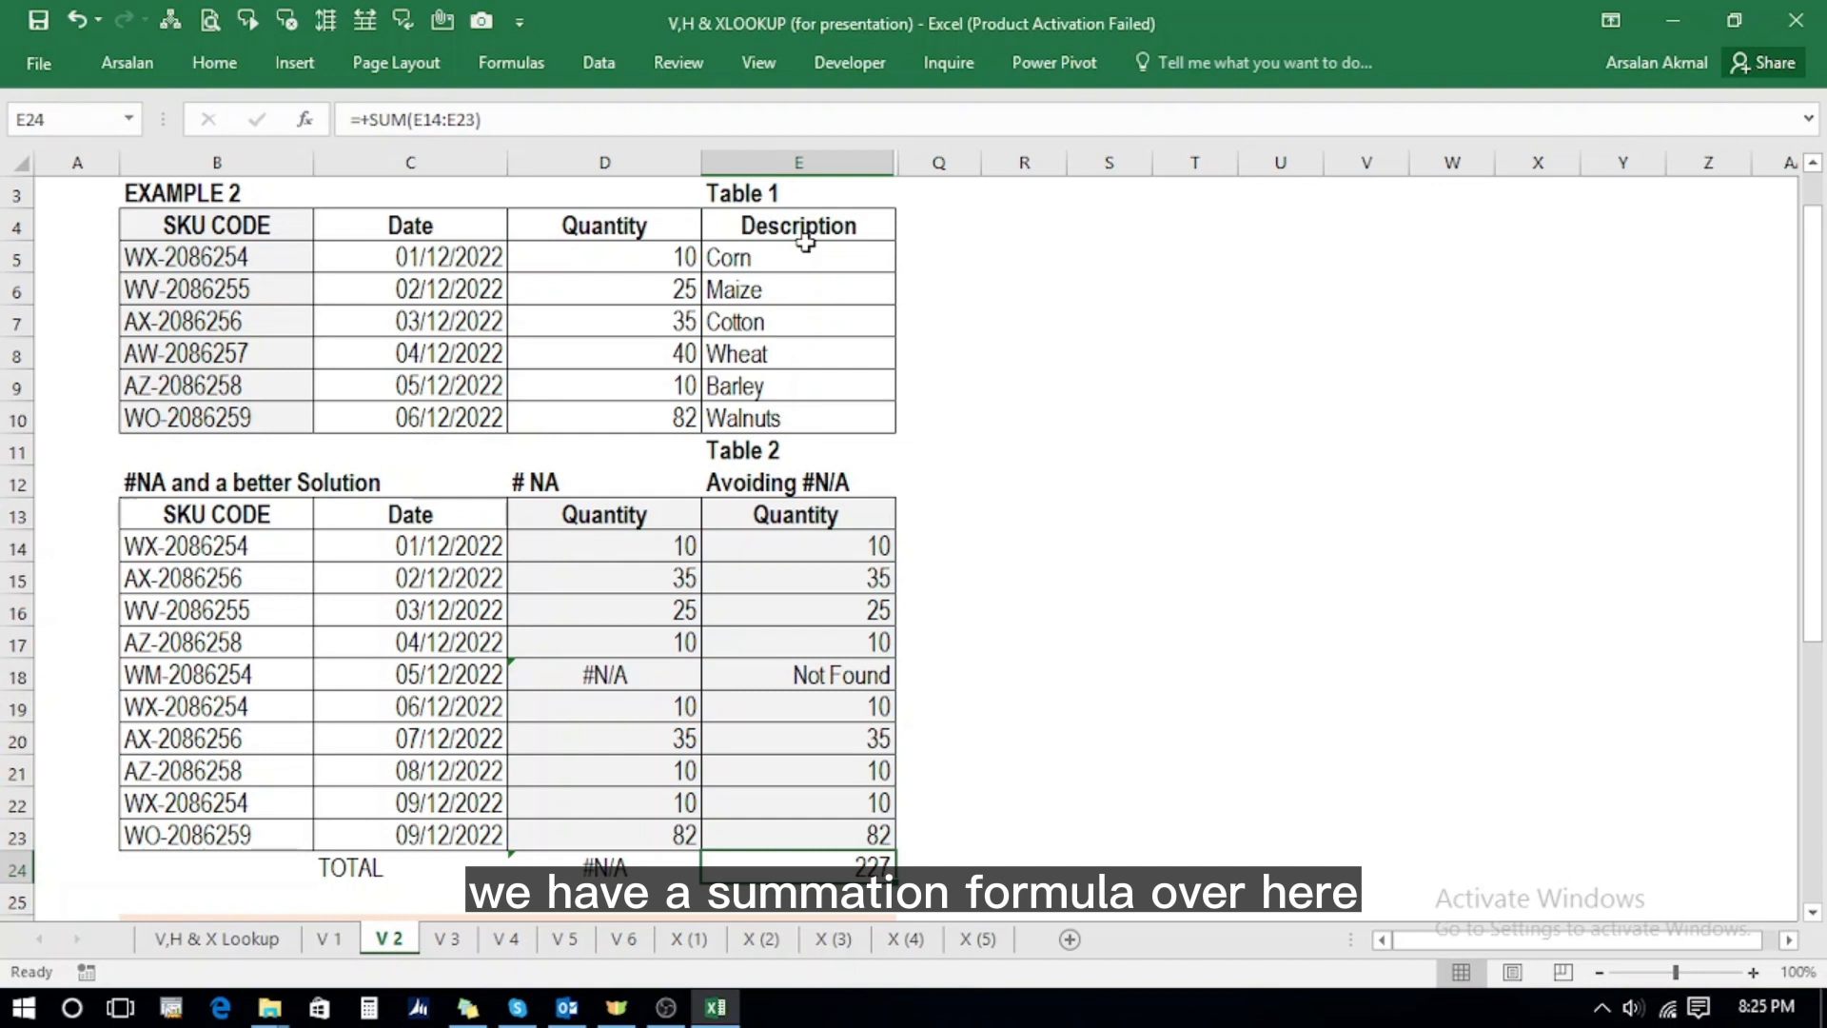
- Re-enter the total in E24 as a SUM of the quantities in E14:E23
{"action": "type", "text": "+sum"}
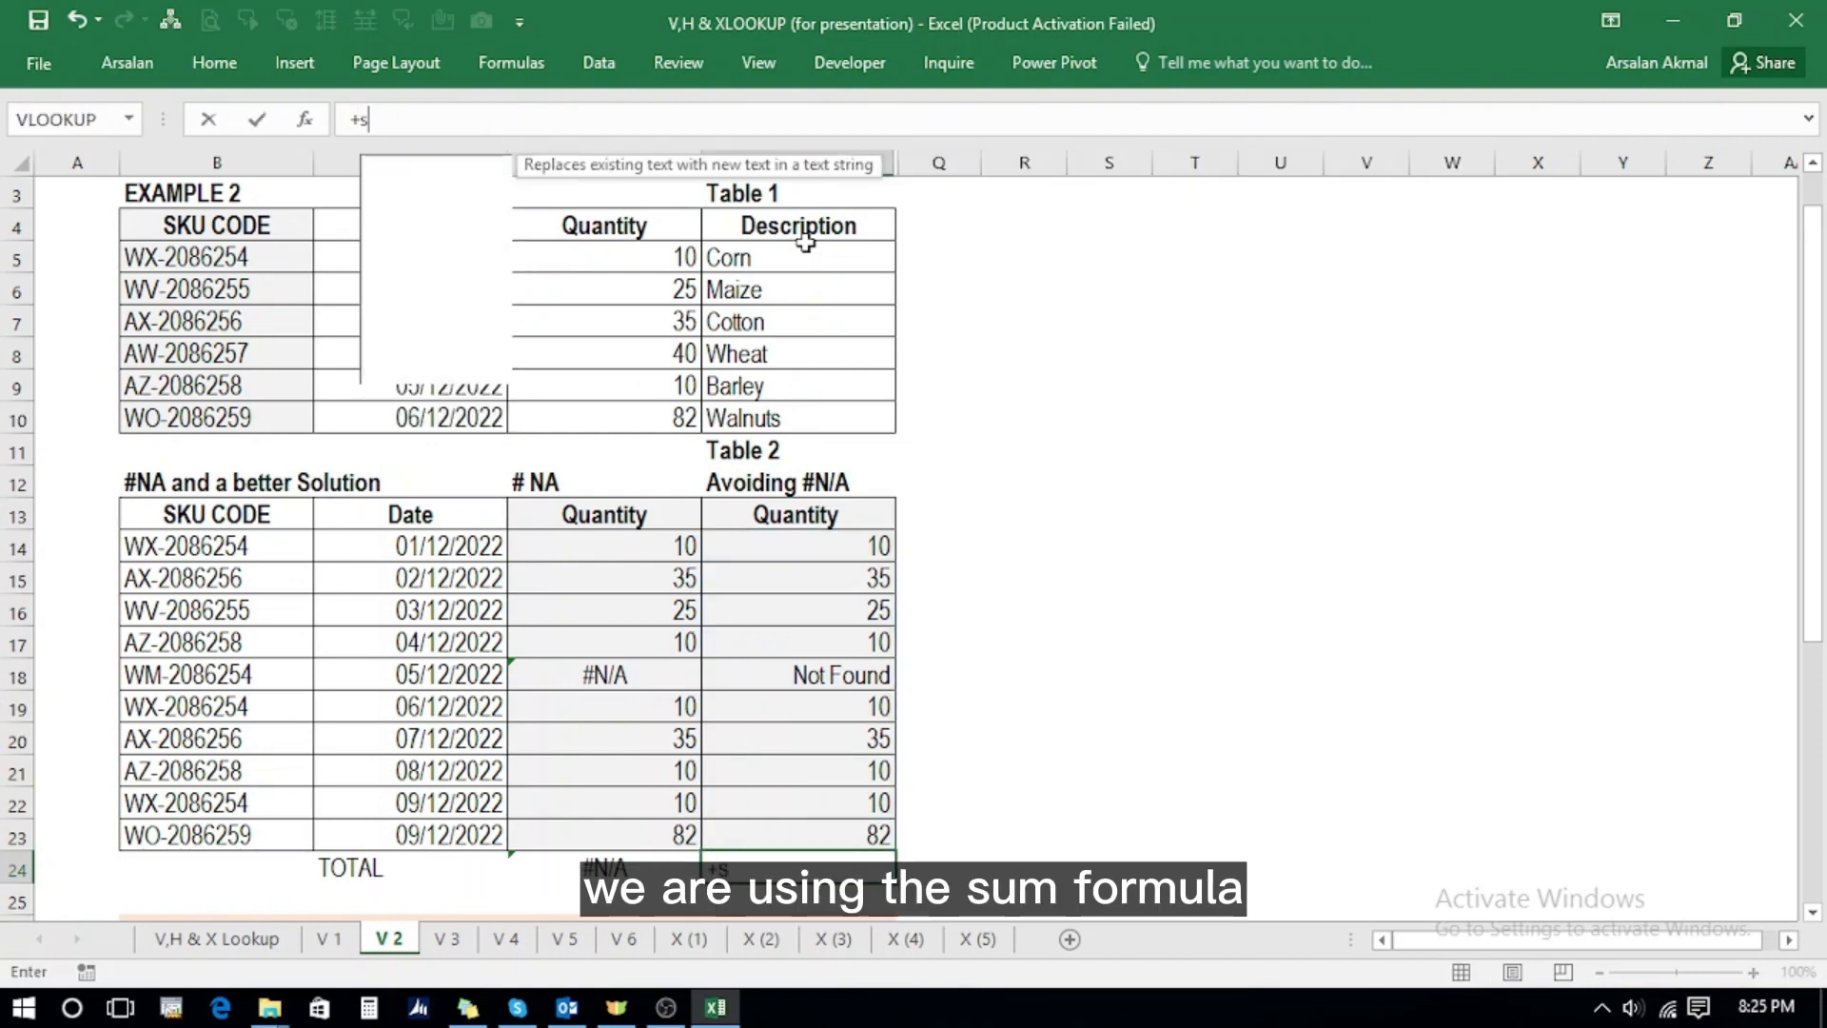
{"action": "key", "text": "Tab"}
{"action": "key", "text": "Up"}
{"action": "key", "text": "shift+Up"}
{"action": "key", "text": "shift+Up"}
{"action": "key", "text": "shift+Up"}
{"action": "key", "text": "shift+Up"}
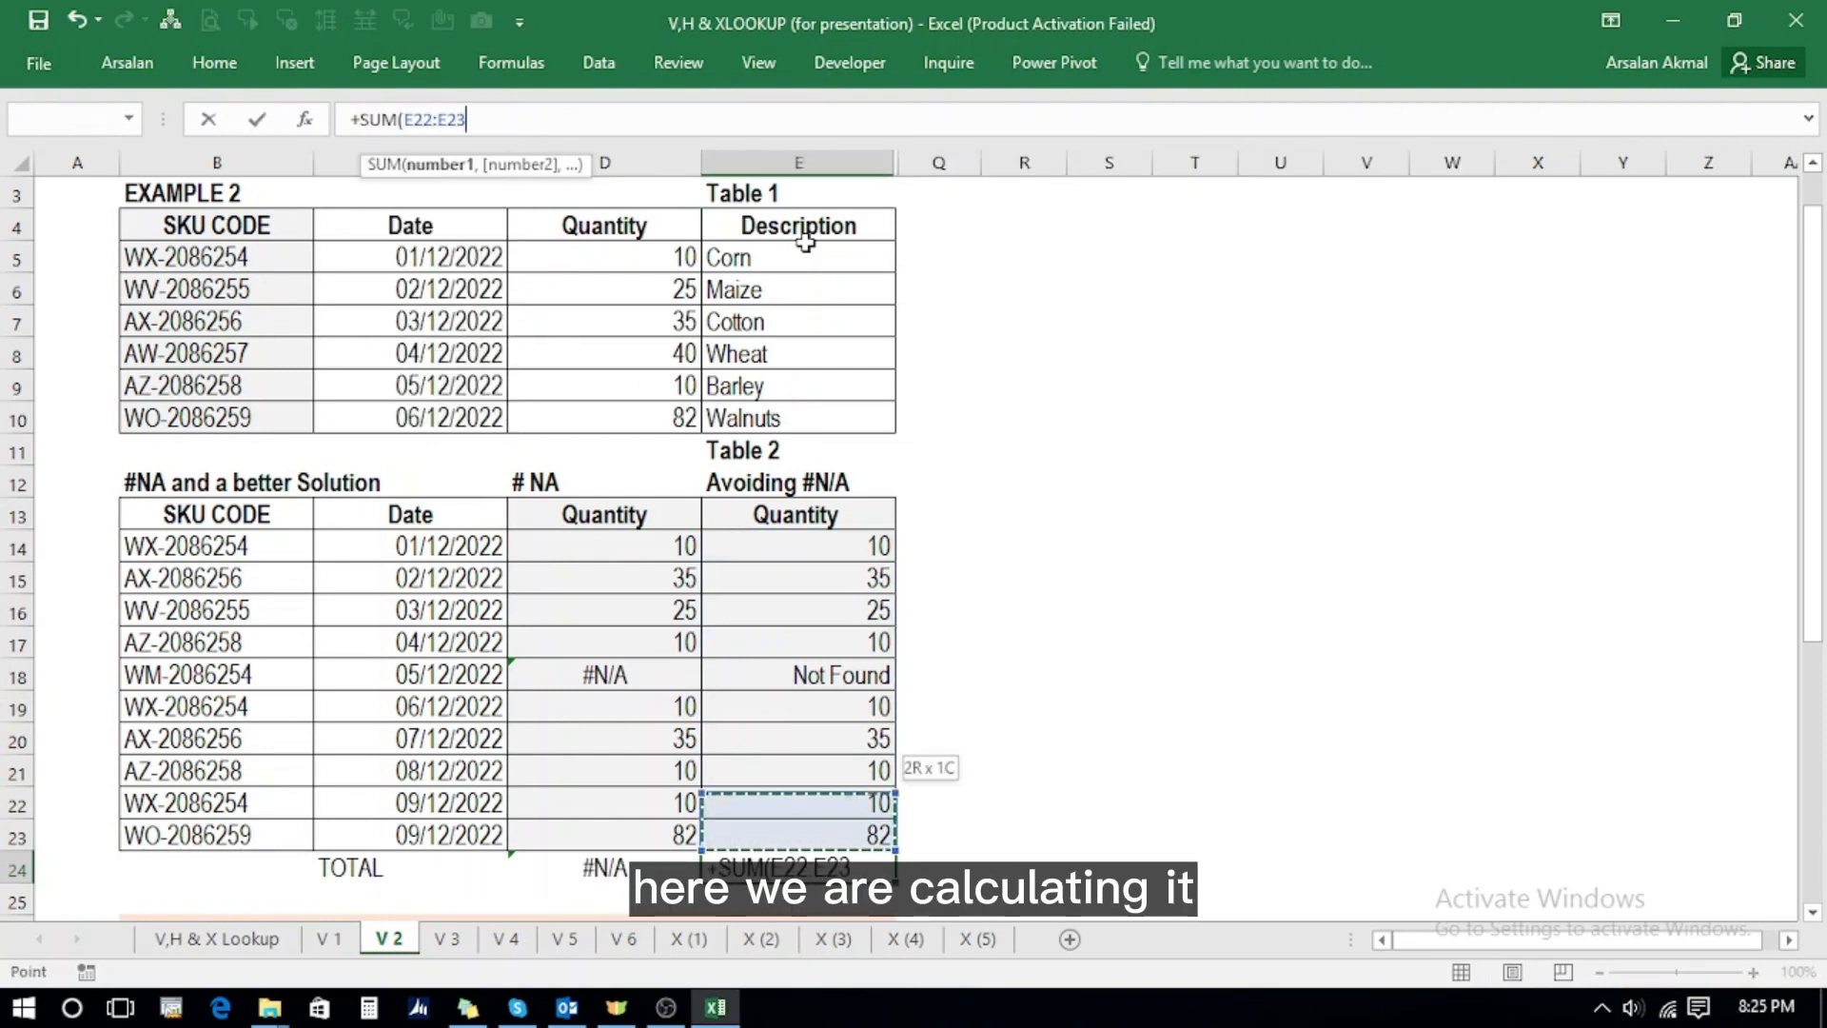
{"action": "key", "text": "shift+Up"}
{"action": "key", "text": "shift+Up"}
{"action": "key", "text": "shift+Up"}
{"action": "key", "text": "shift+Up"}
{"action": "key", "text": "shift+Up"}
{"action": "type", "text": ")"}
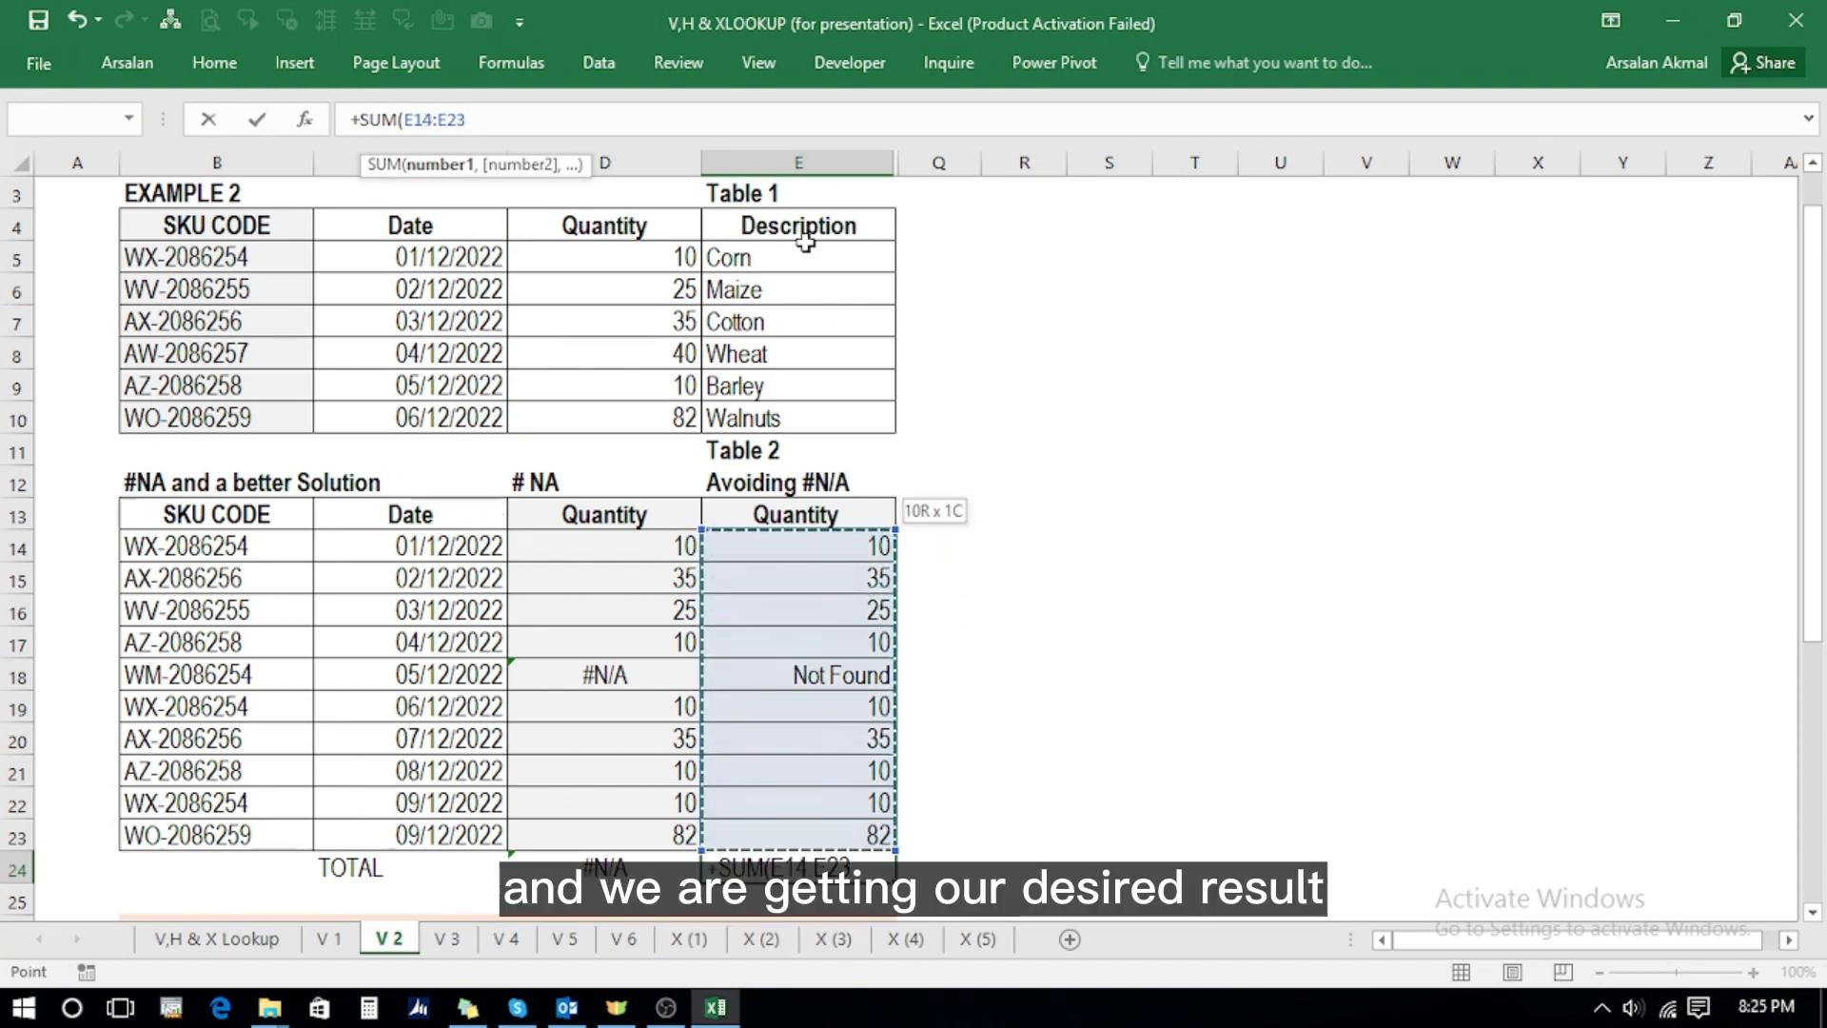
{"action": "key", "text": "Return"}
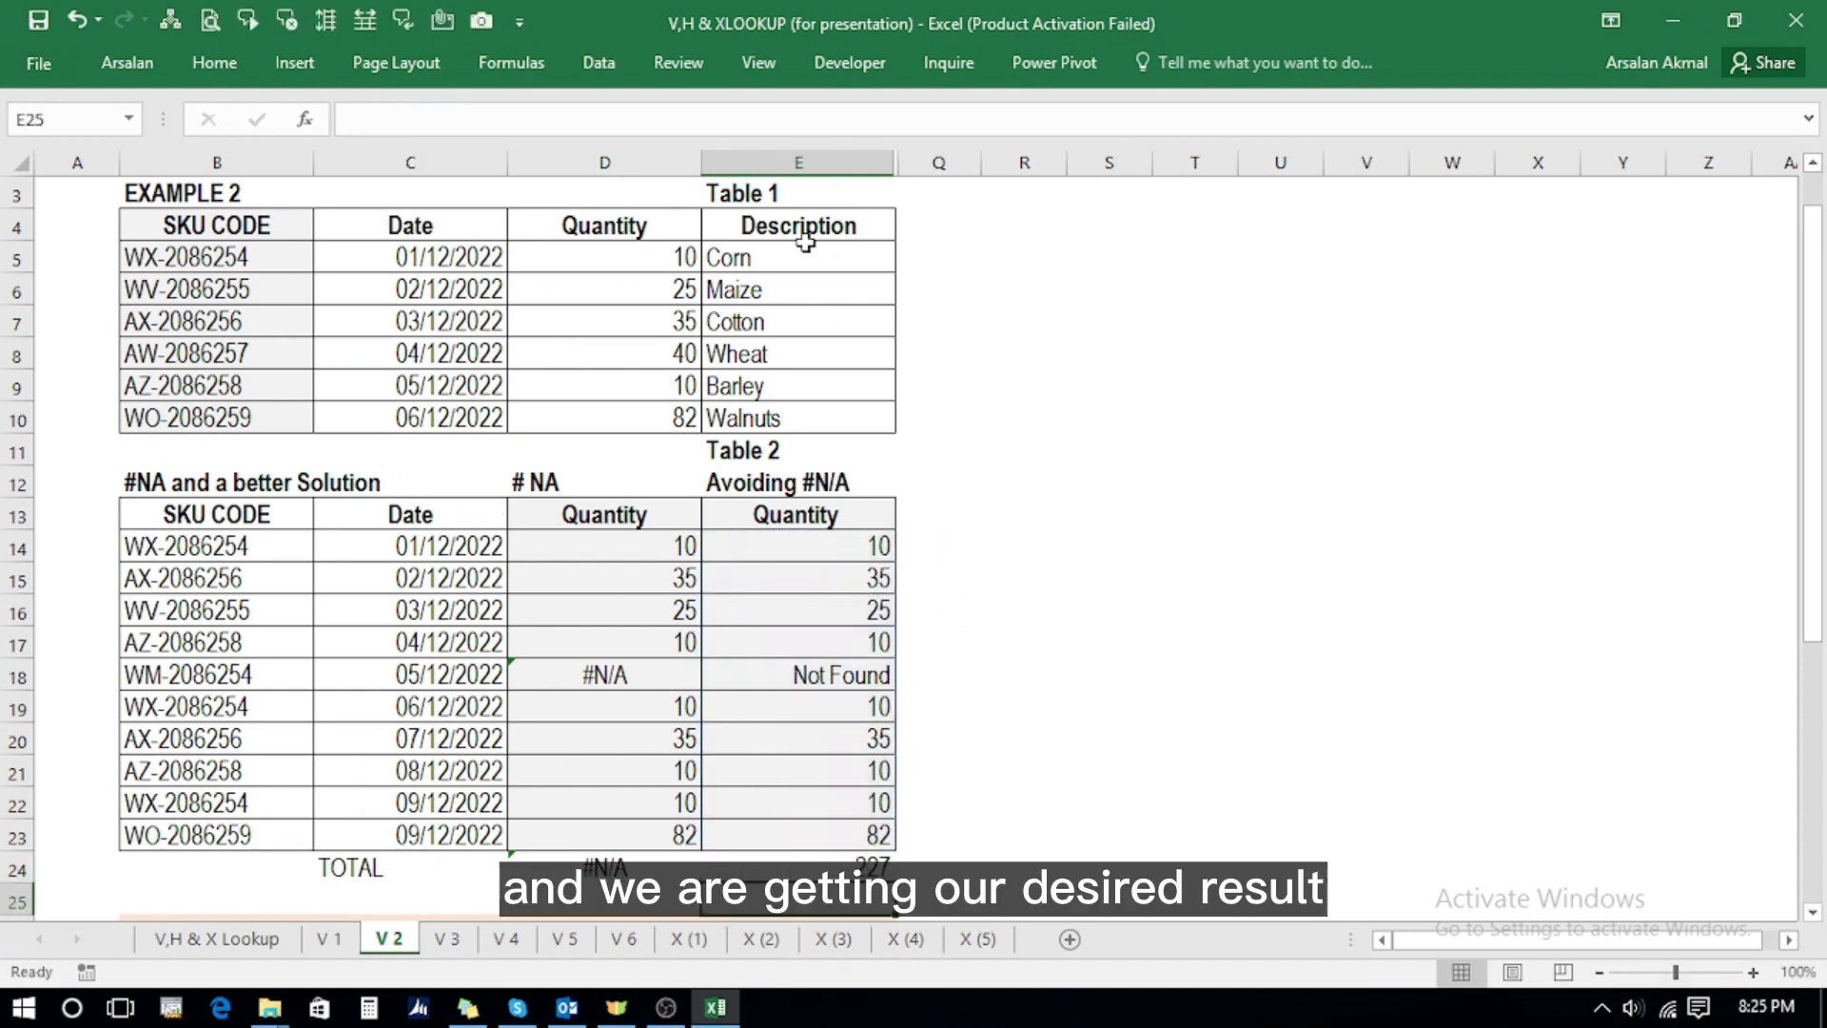
{"action": "key", "text": "Up"}
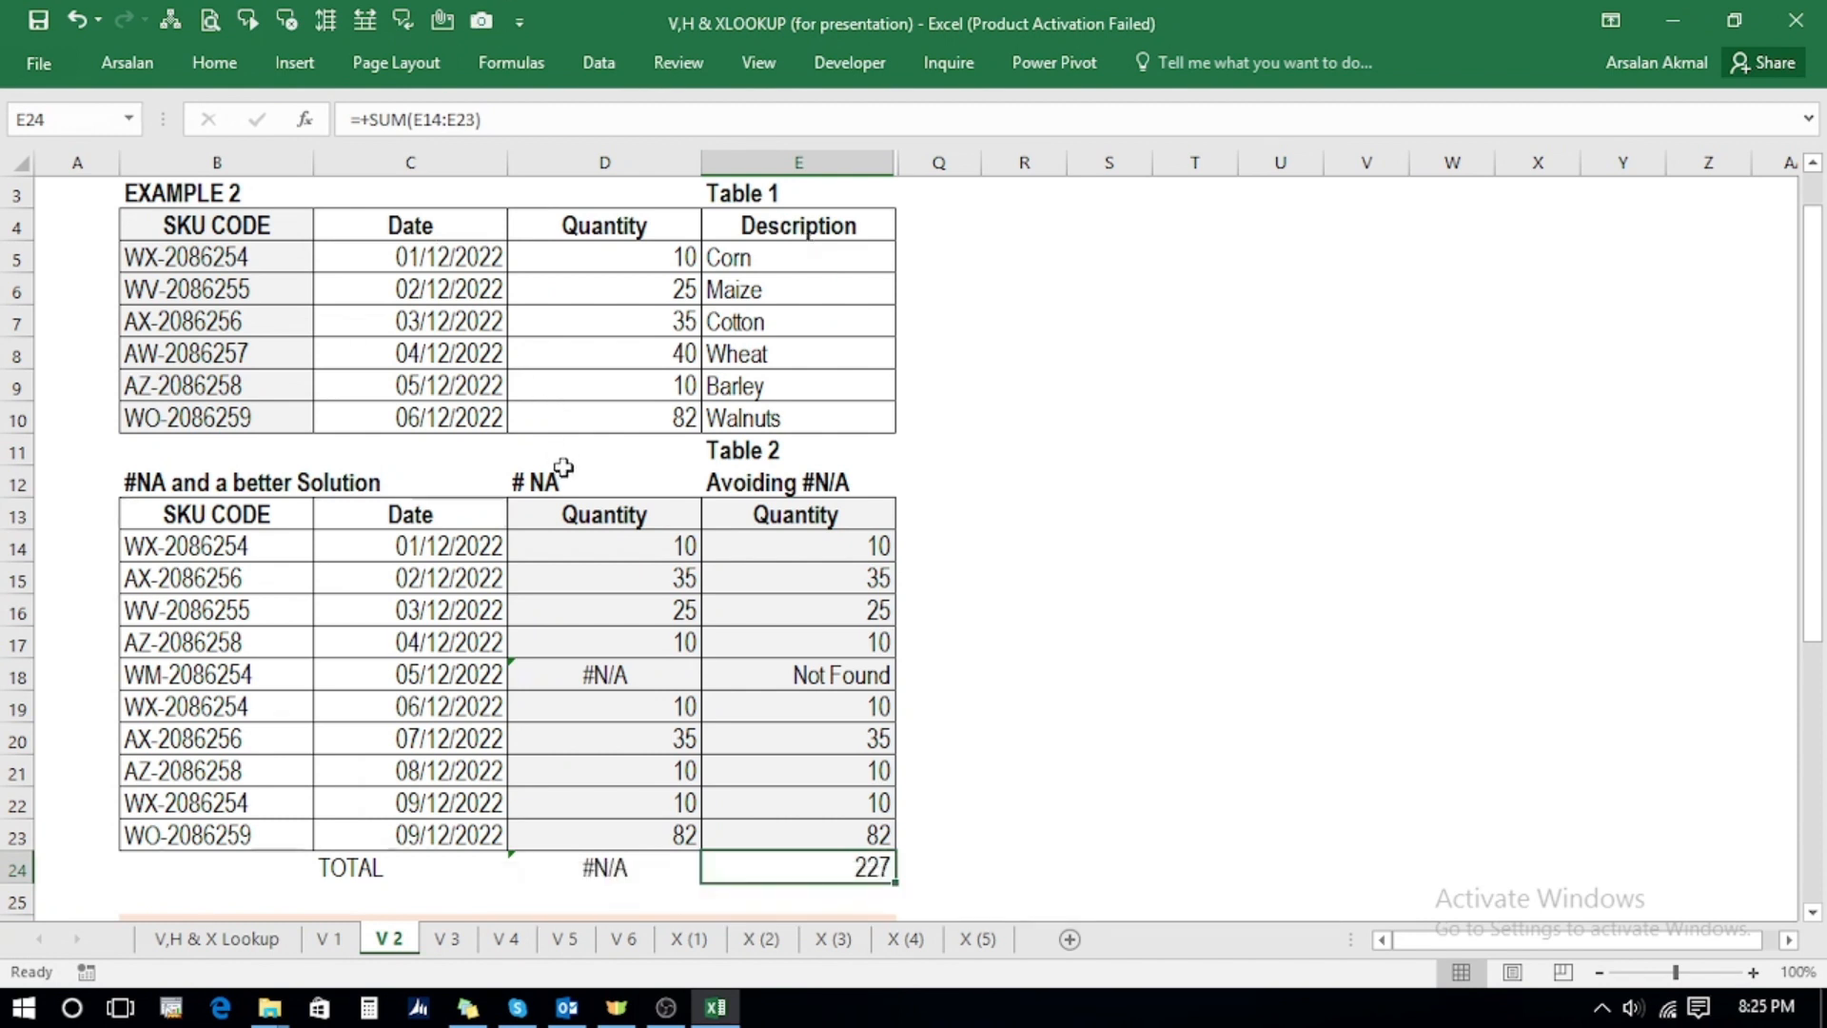
- Replace the total in E24 with an AVERAGE of the quantities in E14:E23
{"action": "left_click_drag", "start_coordinate": [568, 481], "coordinate": [588, 908]}
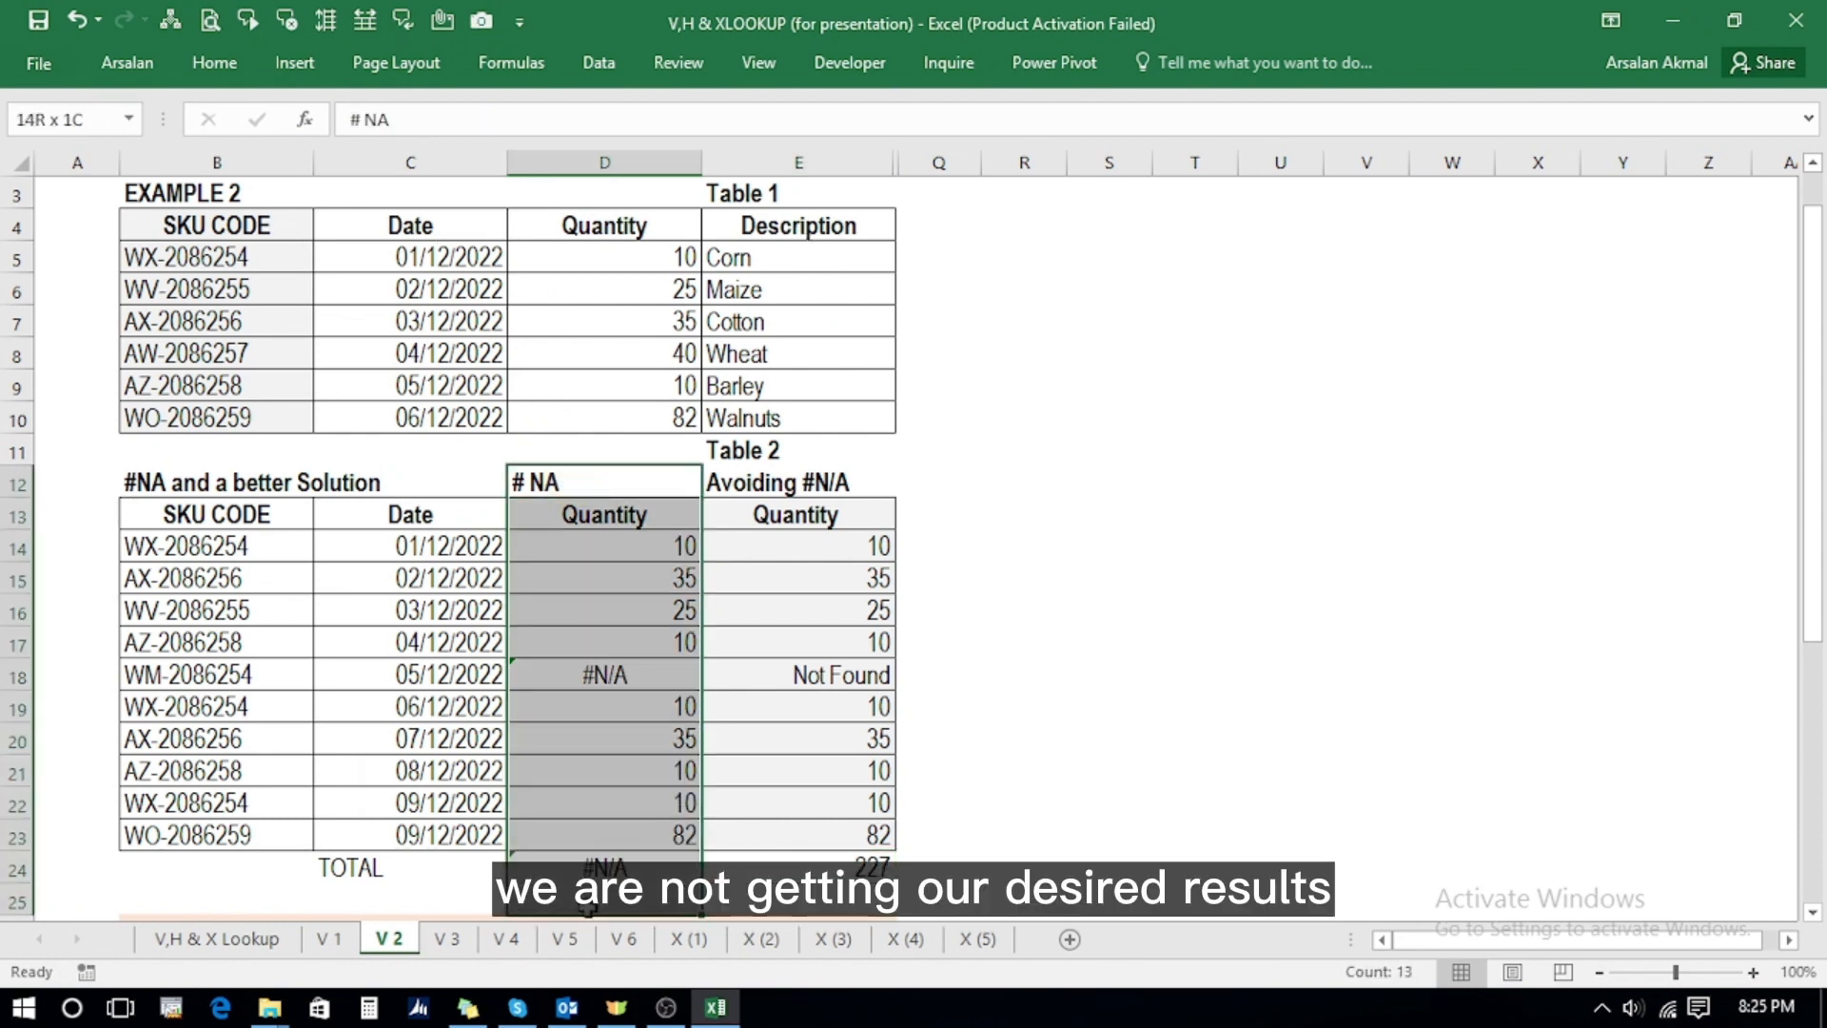
{"action": "left_click", "coordinate": [793, 866]}
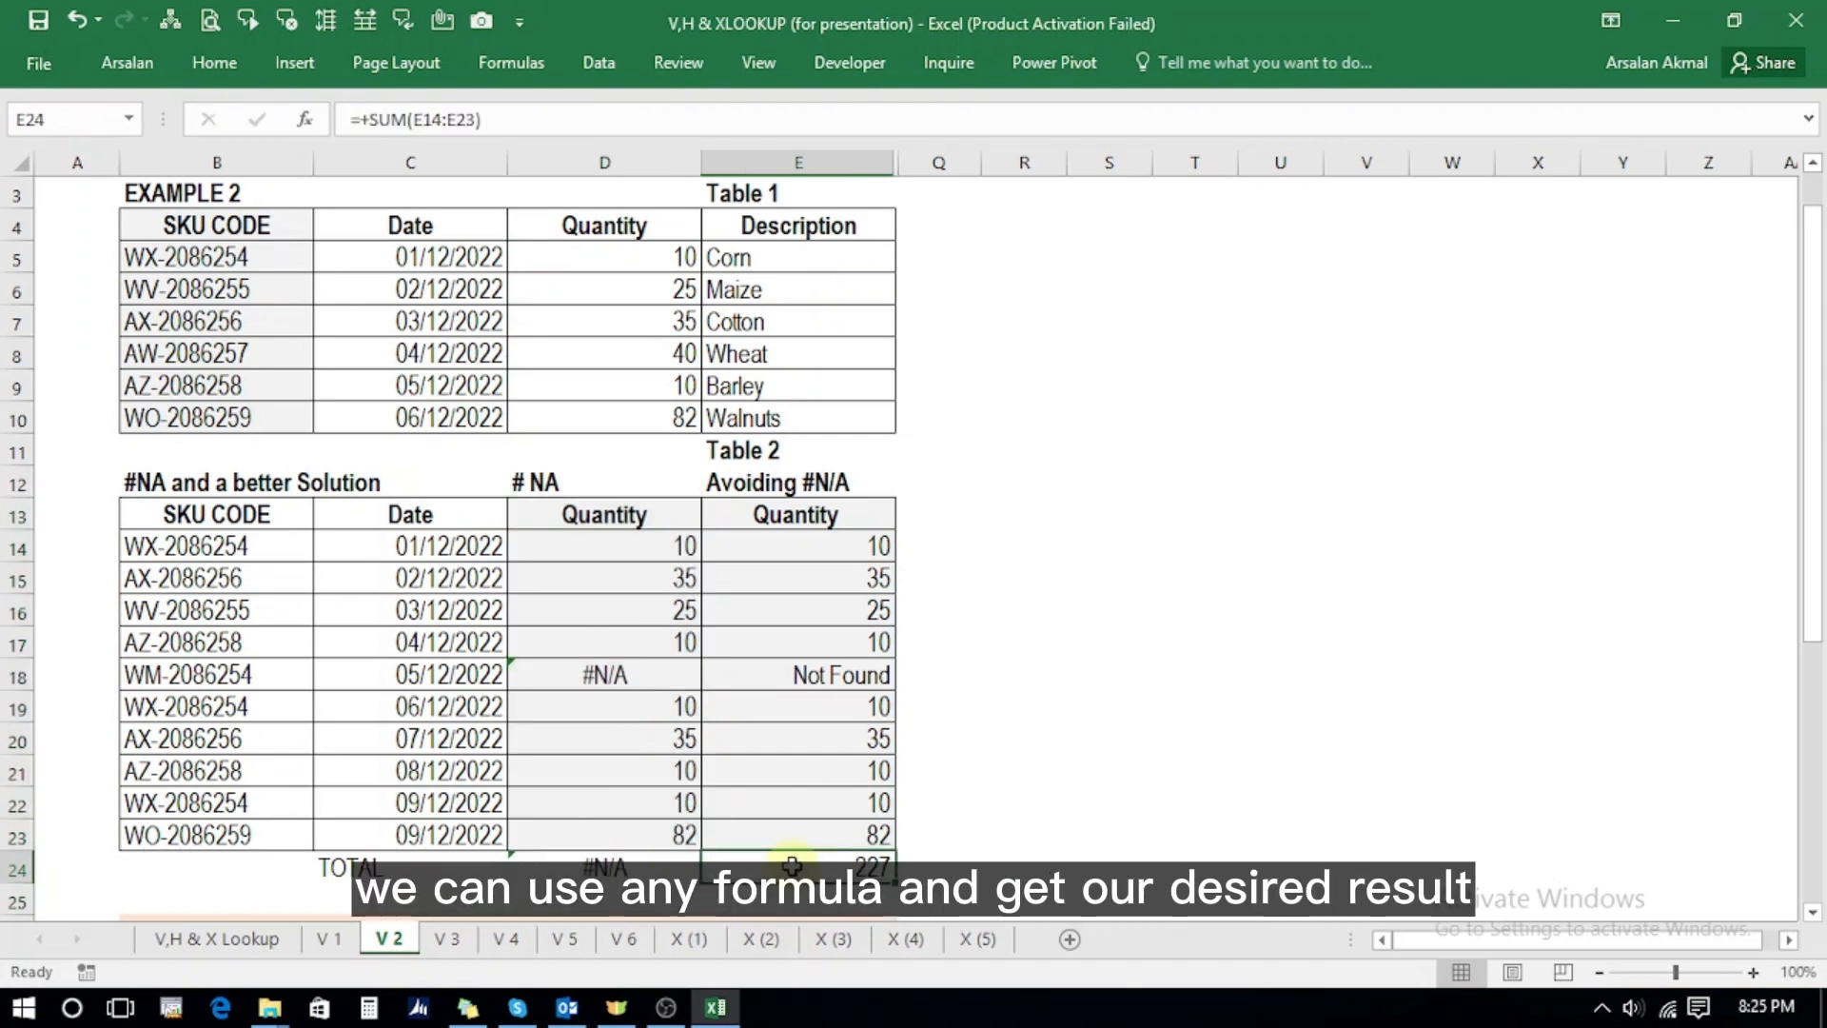
{"action": "type", "text": "+a"}
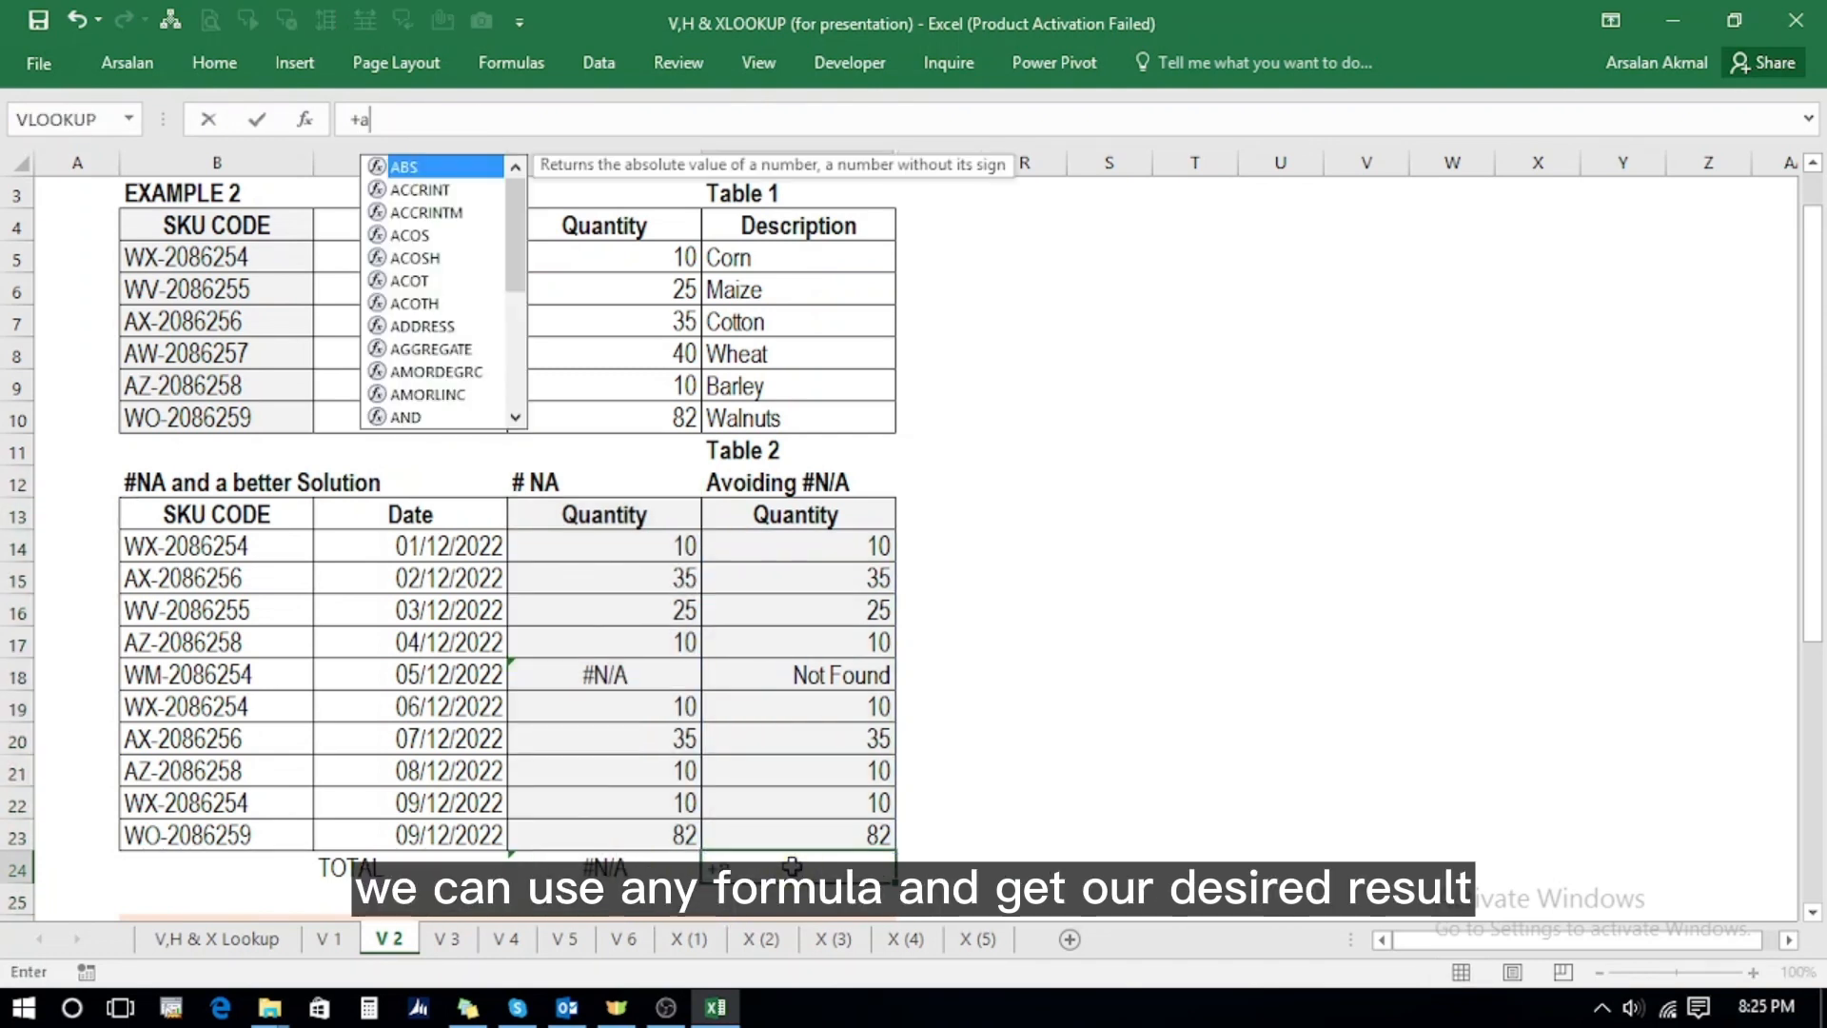
{"action": "type", "text": "ver"}
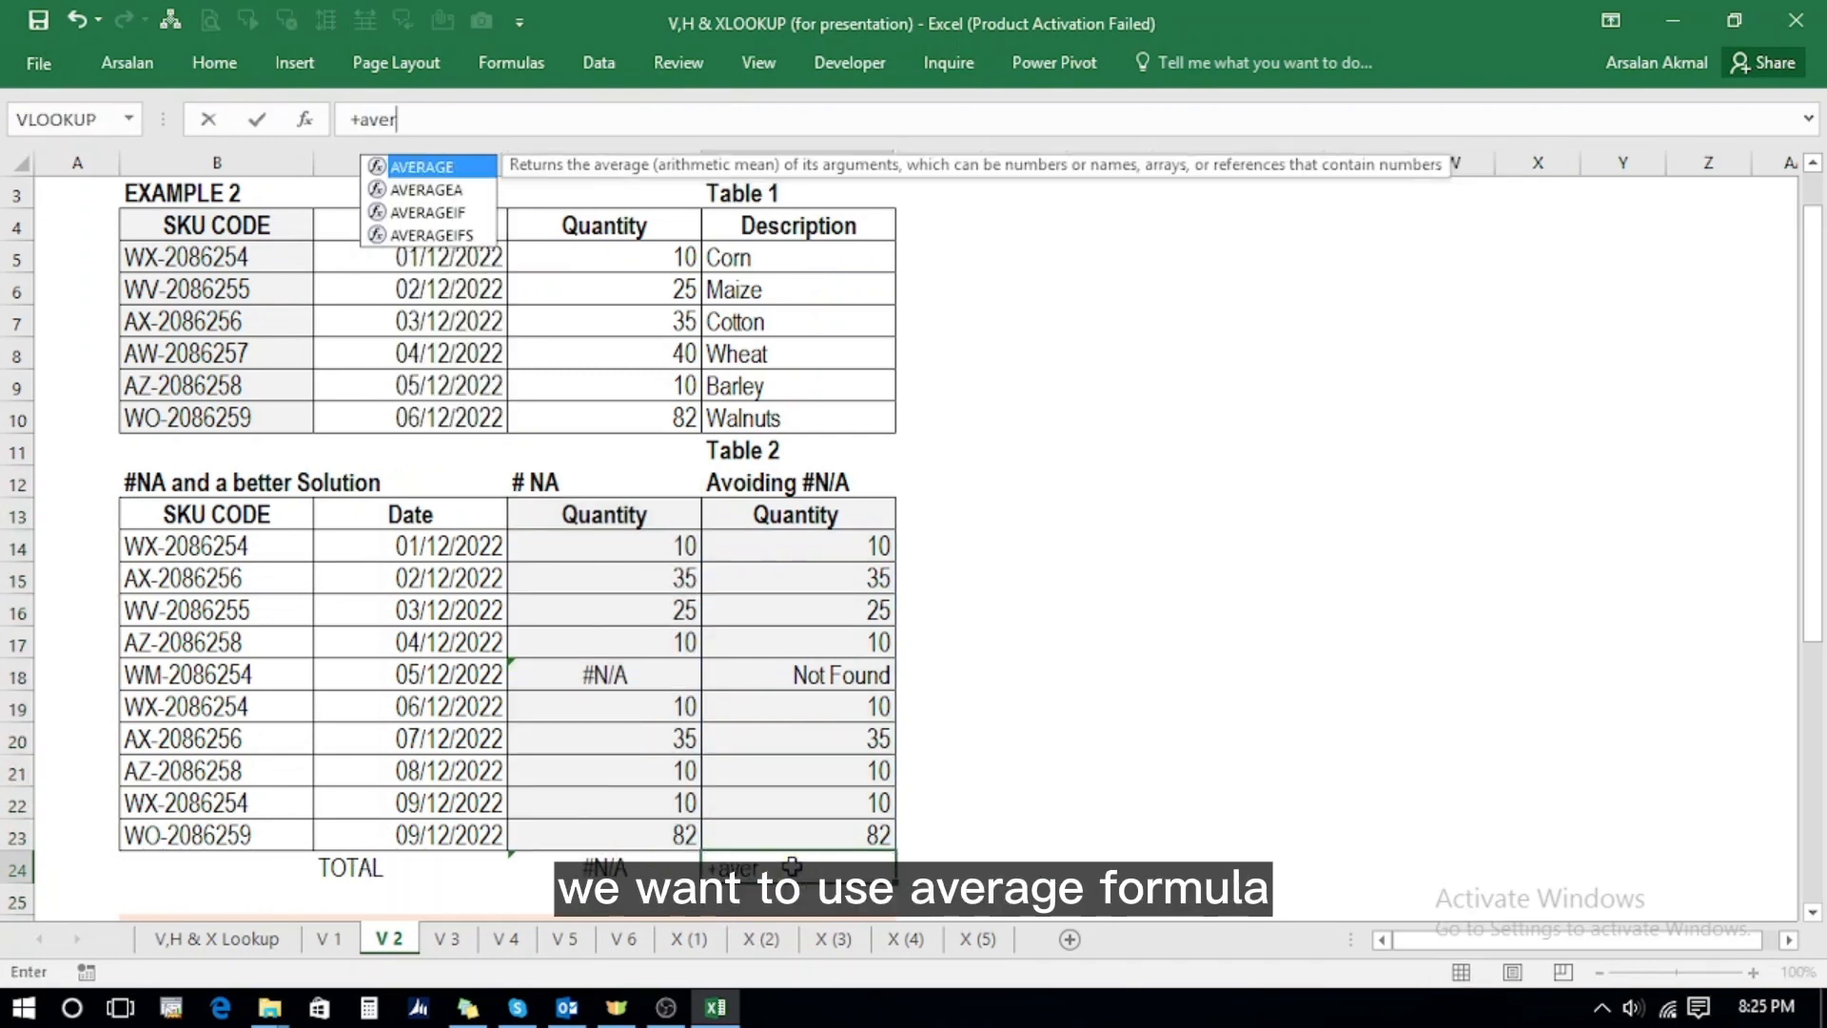
{"action": "key", "text": "Tab"}
{"action": "key", "text": "Up"}
{"action": "key", "text": "shift+Up"}
{"action": "key", "text": "shift+Up"}
{"action": "key", "text": "shift+Up"}
{"action": "key", "text": "shift+Up"}
{"action": "key", "text": "shift+Up"}
{"action": "key", "text": "shift+Up"}
{"action": "key", "text": "shift+Up"}
{"action": "key", "text": "shift+Up"}
{"action": "key", "text": "shift+Up"}
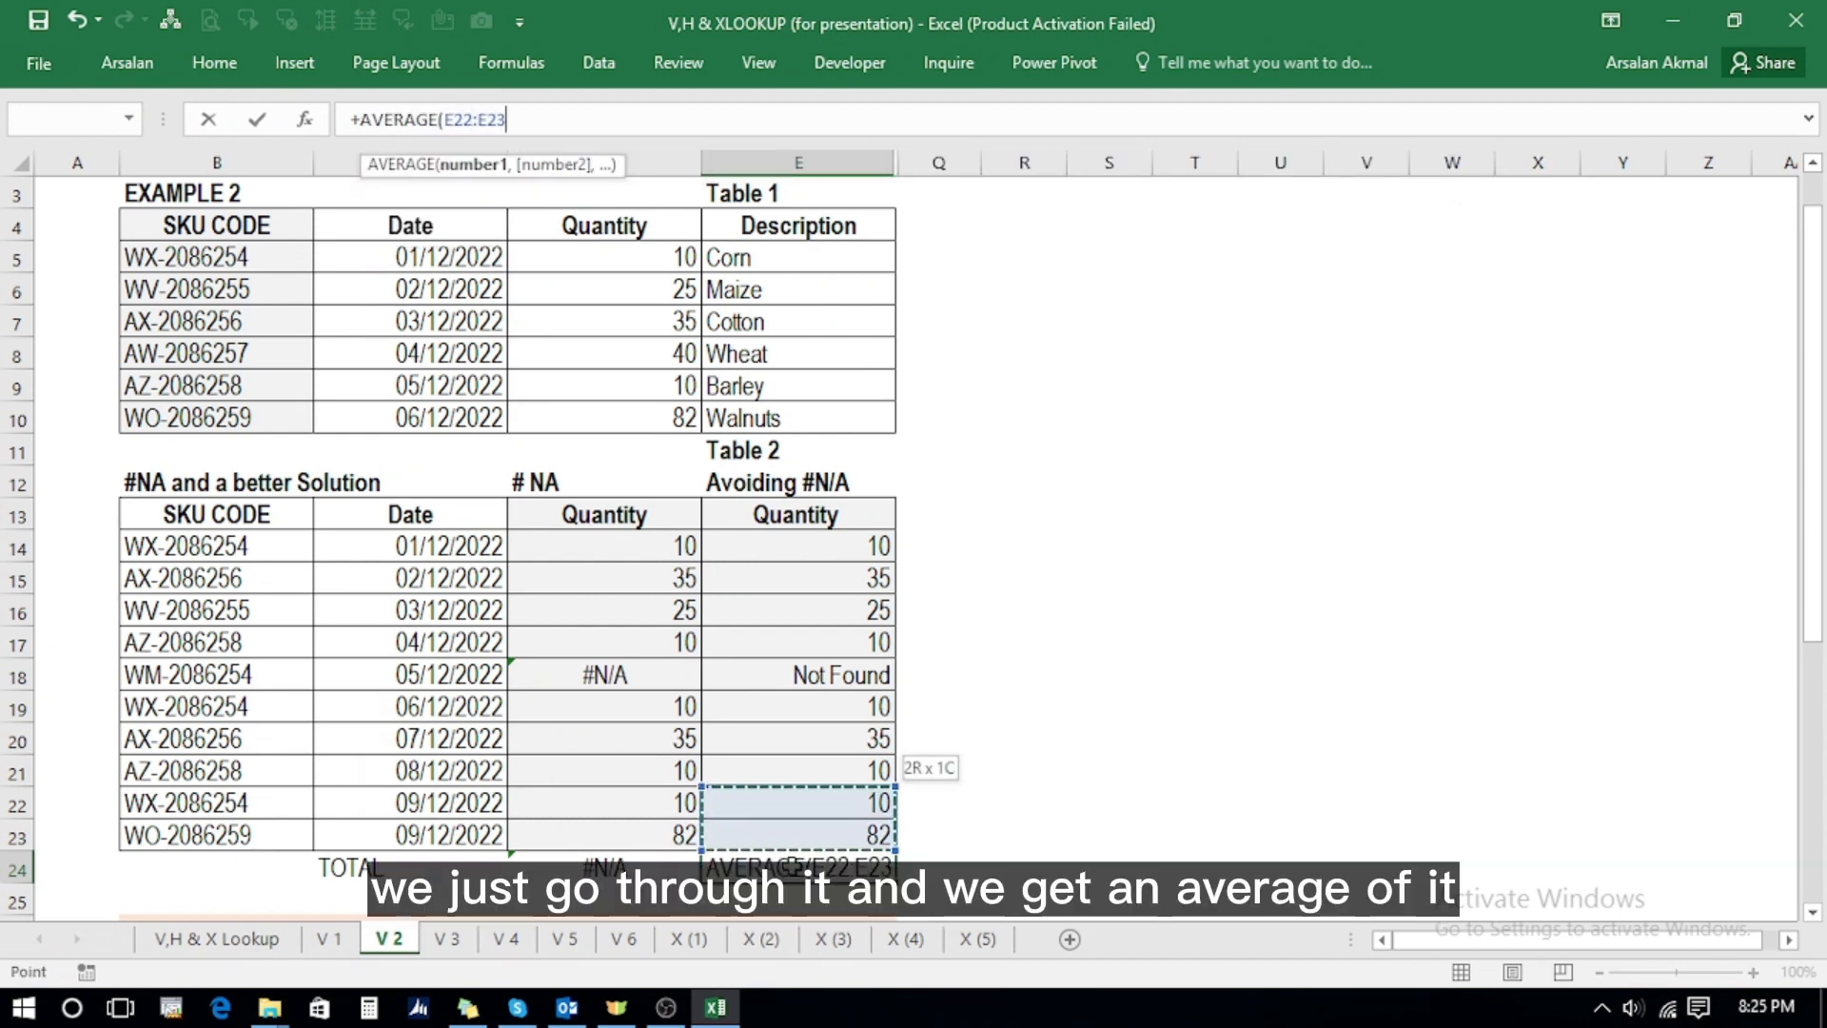
{"action": "key", "text": "Return"}
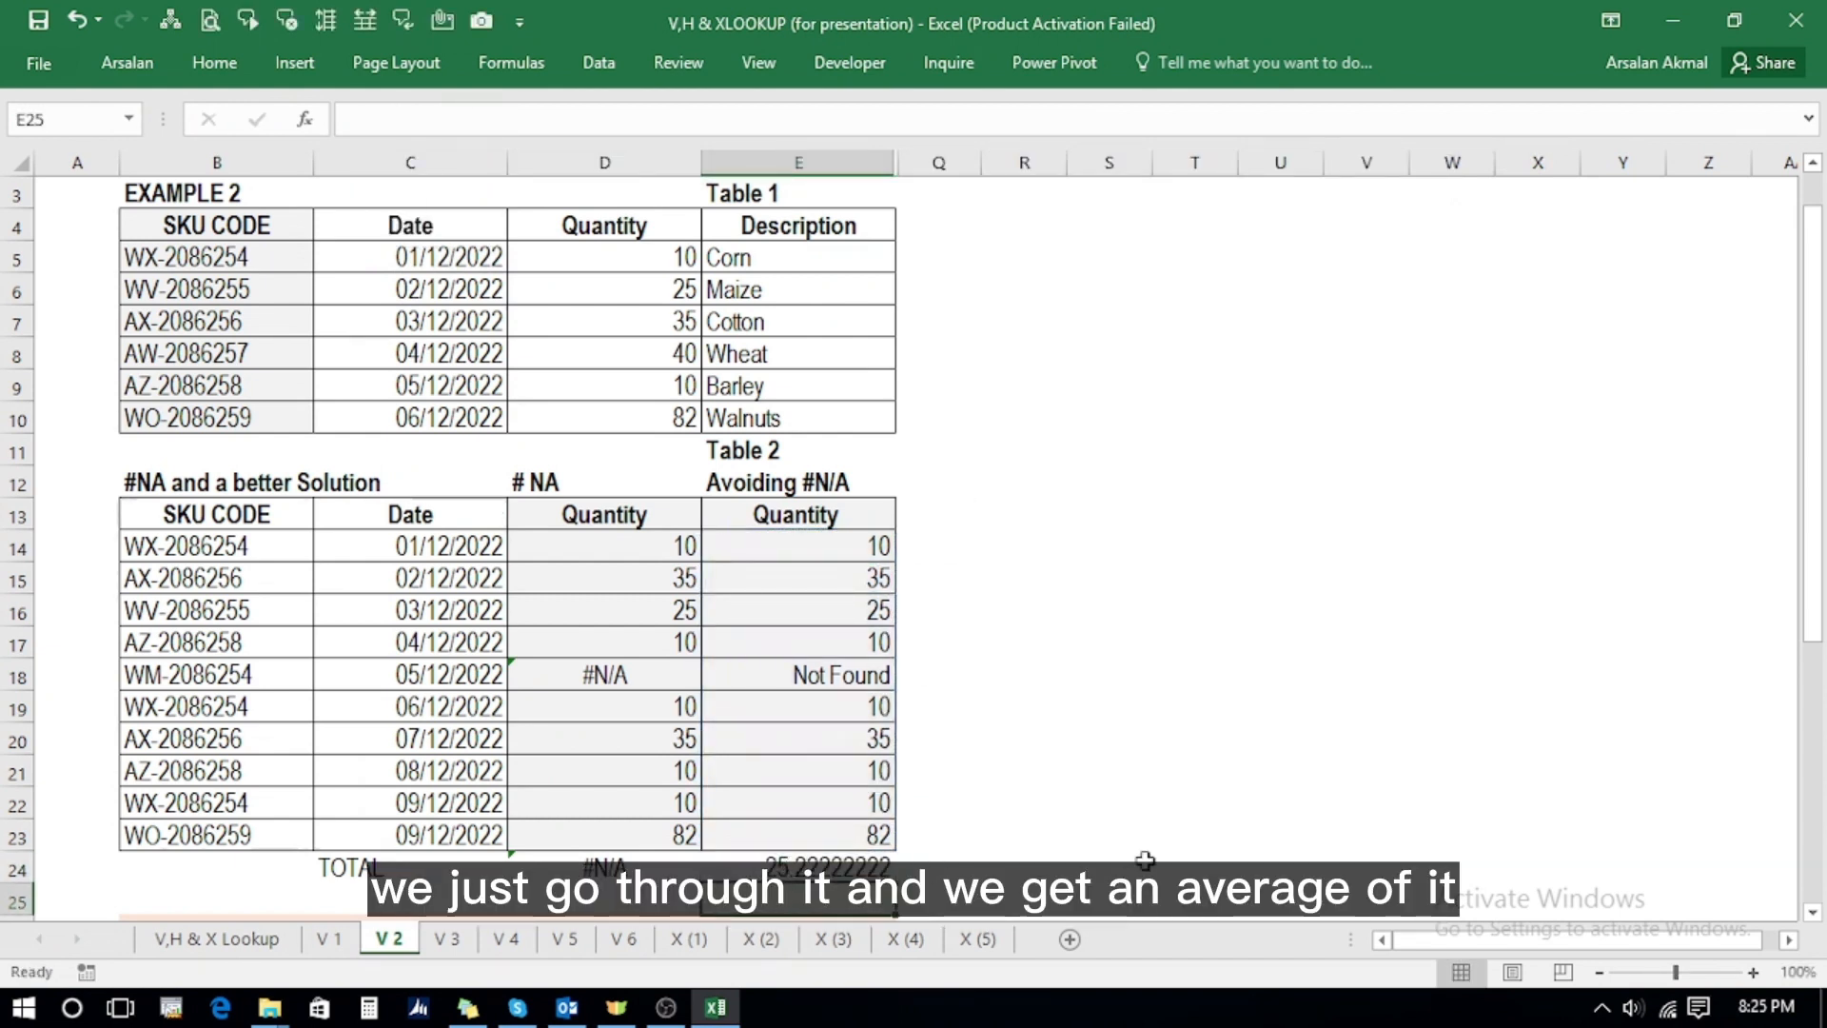
- Copy the AVERAGE formula from E24 into D24, under the # NA Quantity column
{"action": "key", "text": "Up"}
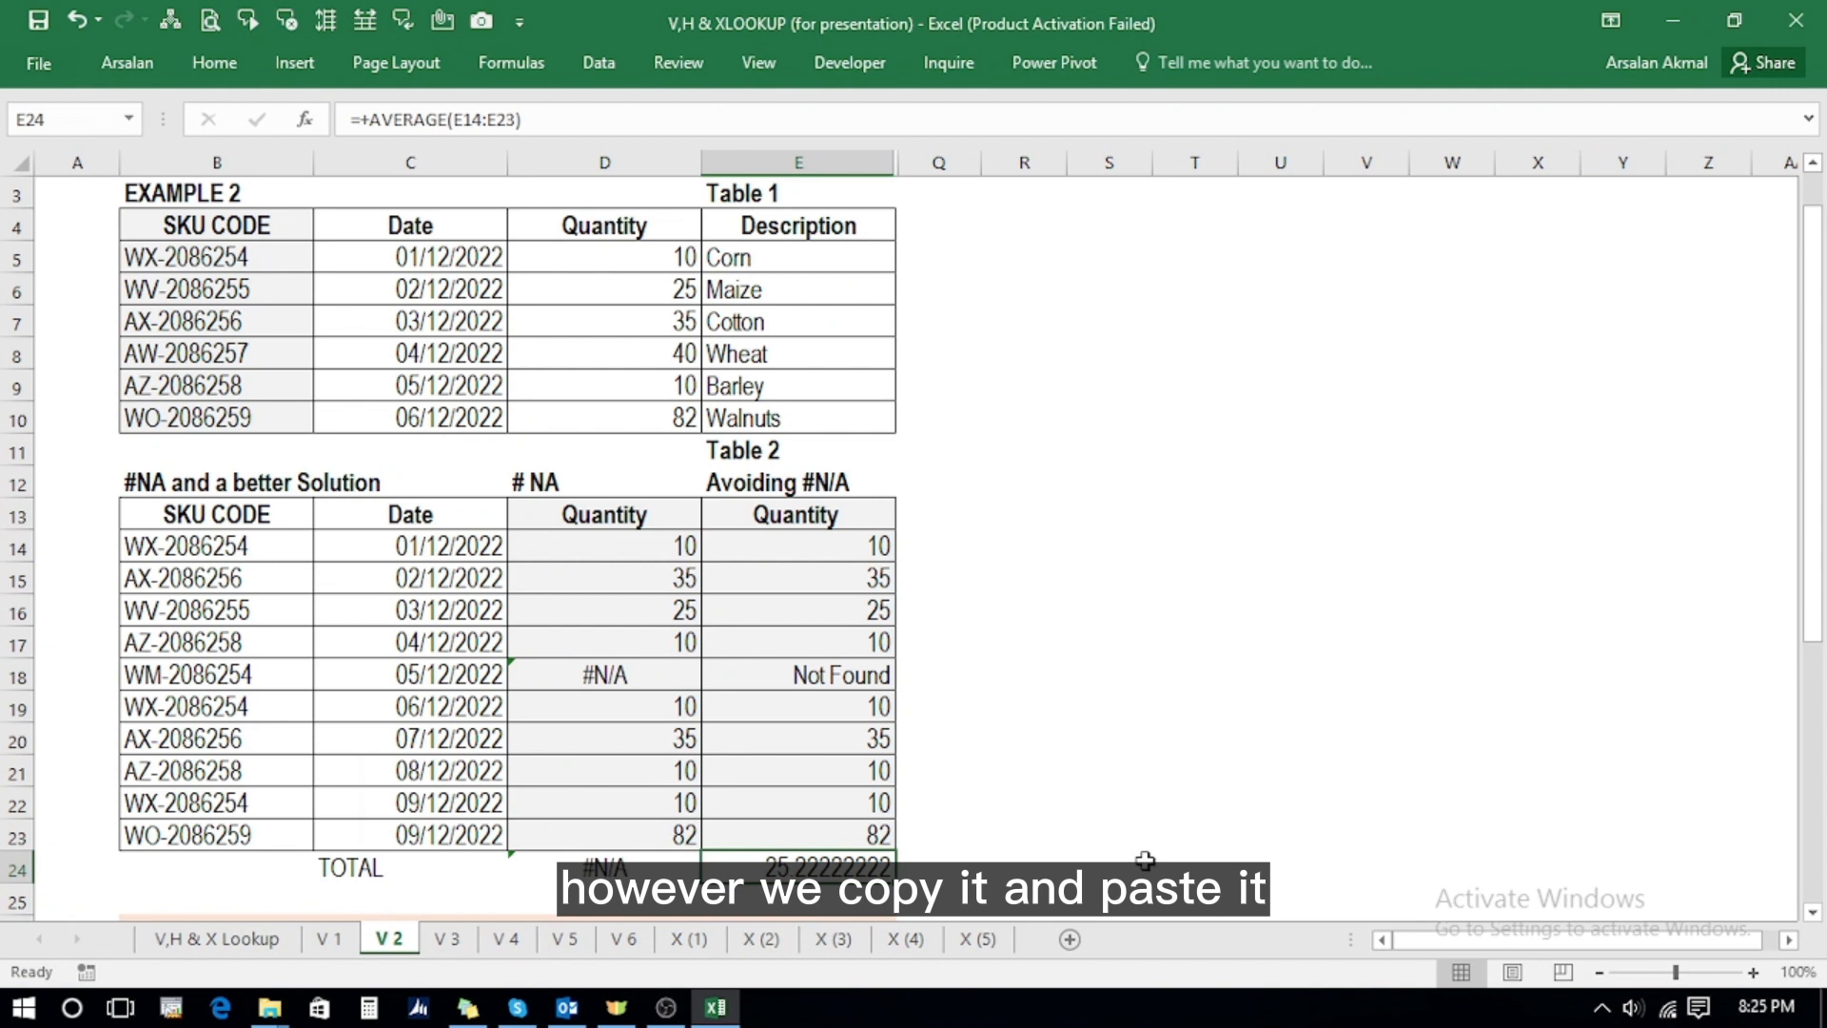
{"action": "key", "text": "ctrl+c"}
{"action": "key", "text": "Left"}
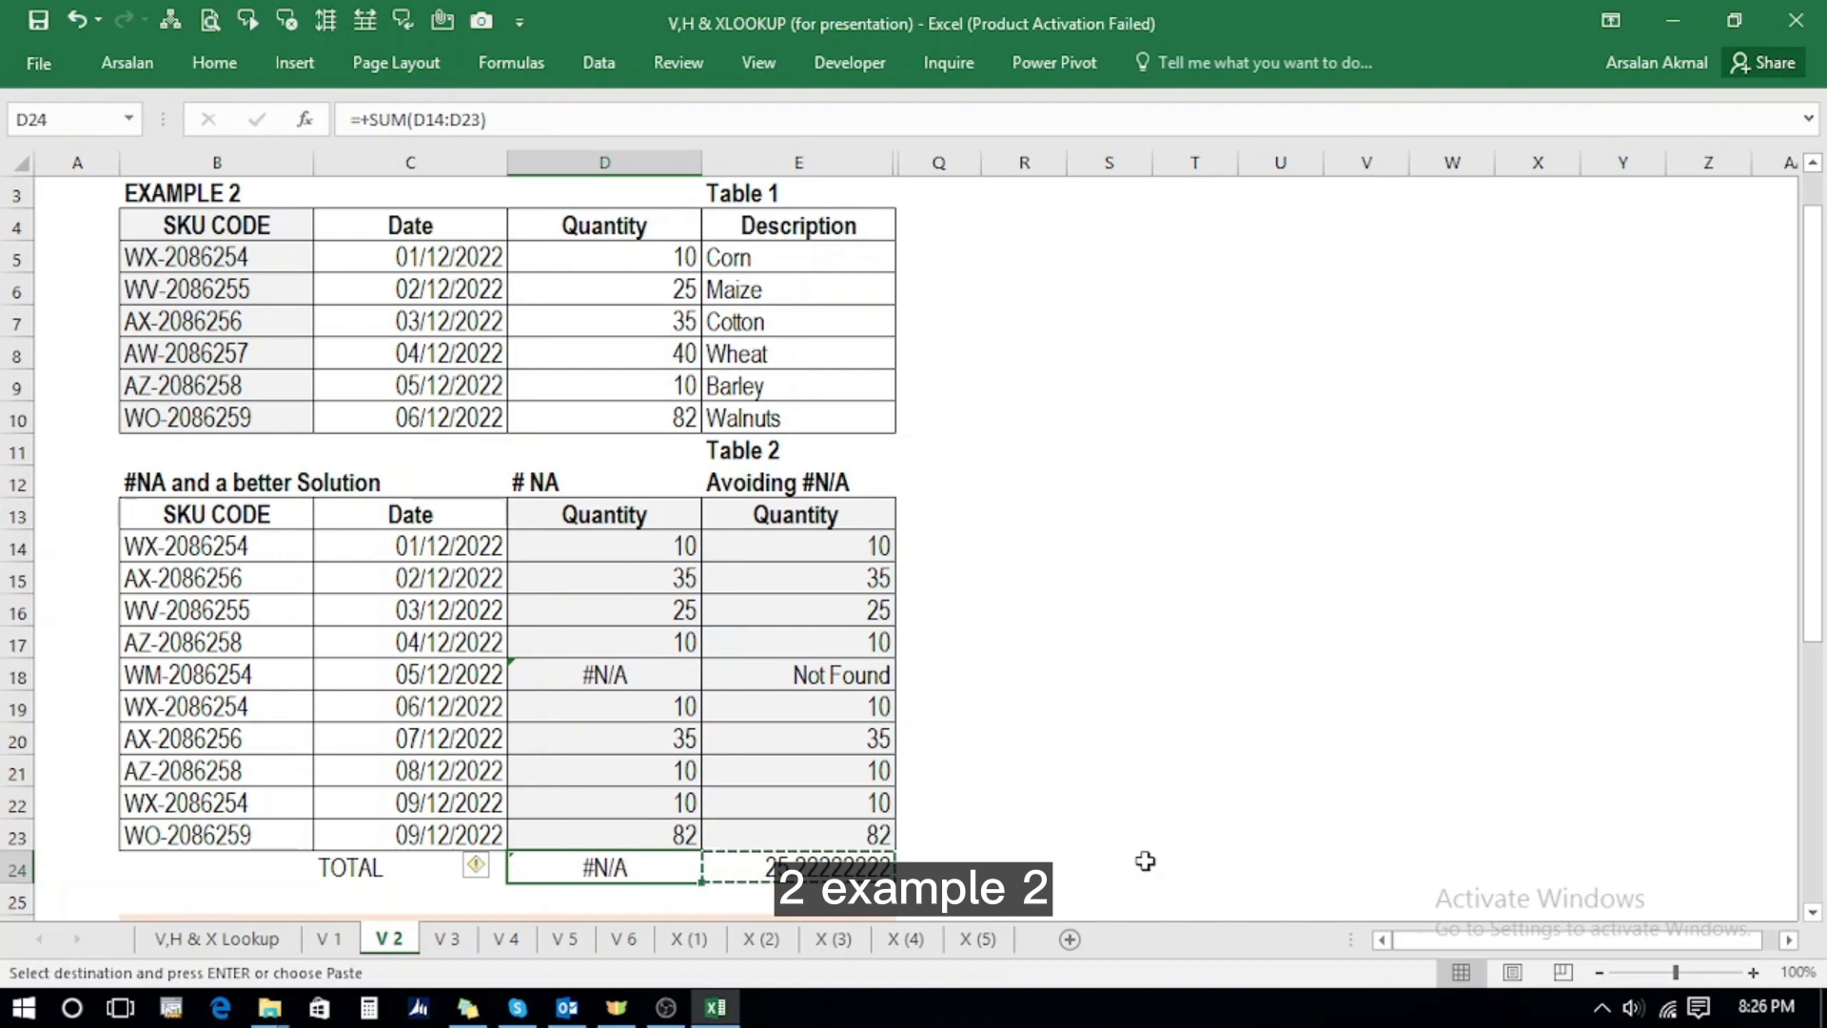
{"action": "key", "text": "Return"}
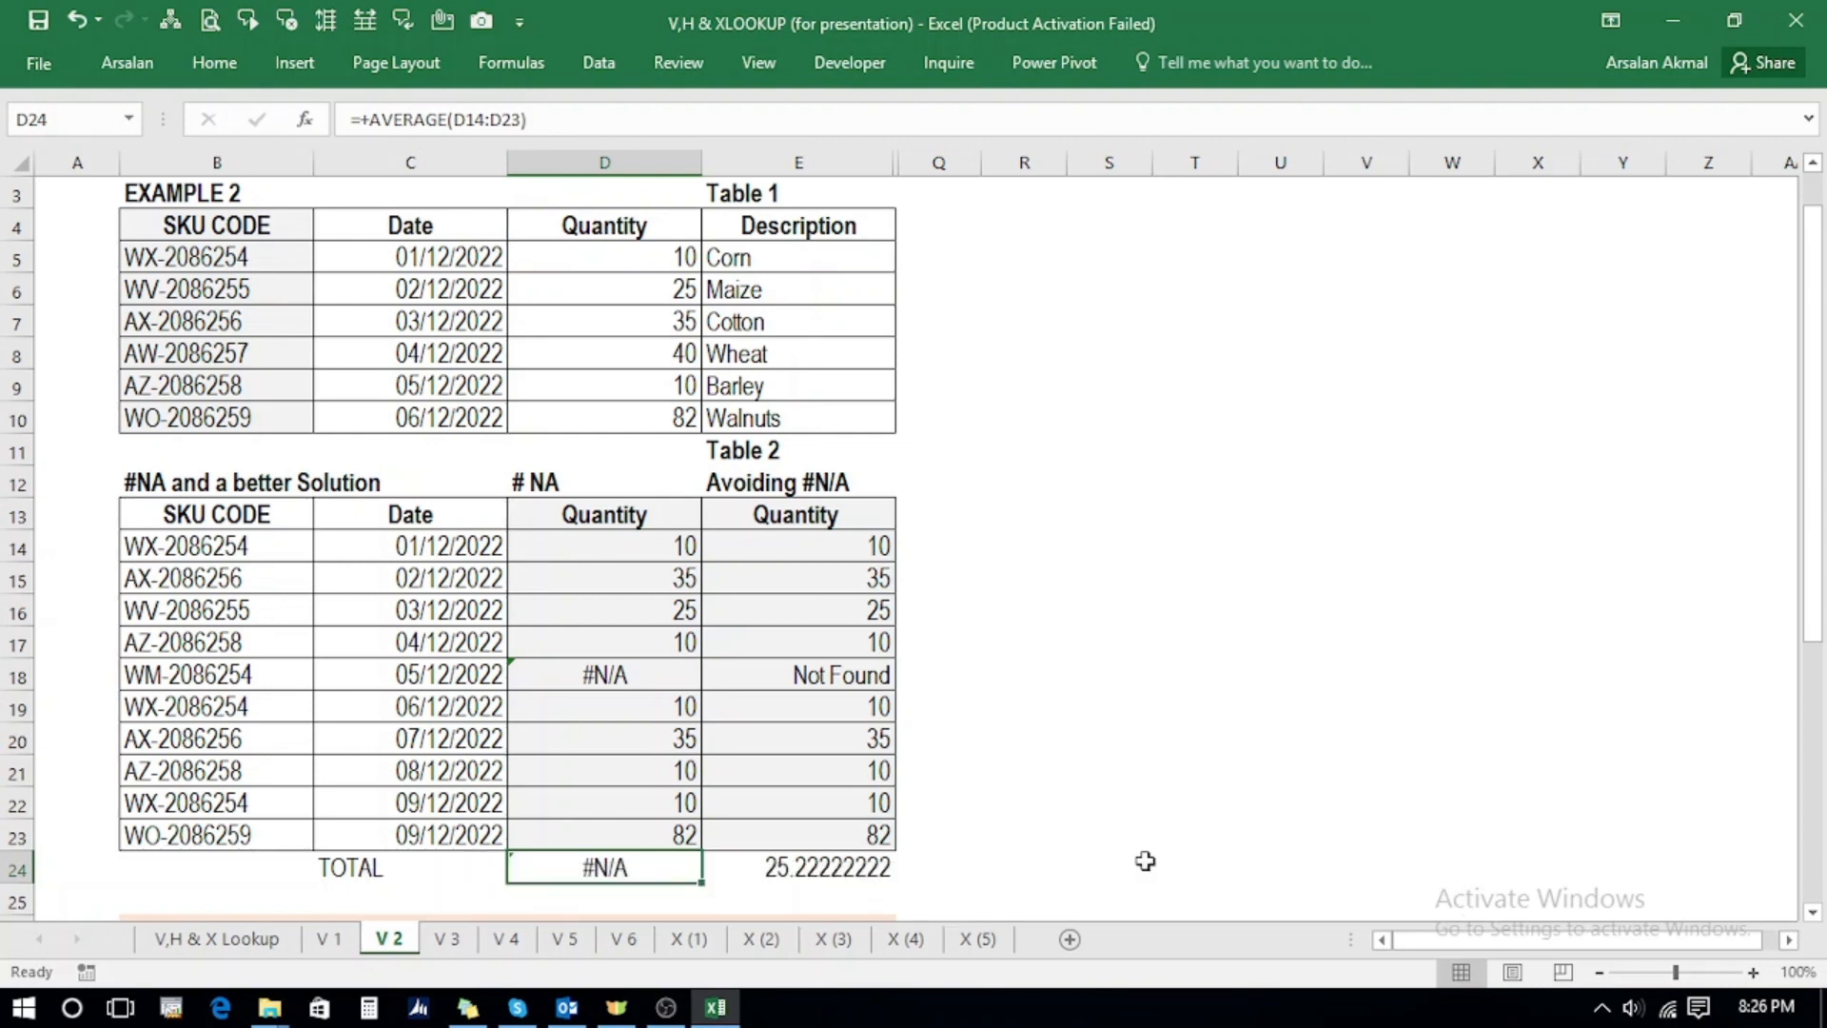
{"action": "key", "text": "Right"}
{"action": "key", "text": "Up"}
{"action": "key", "text": "Up"}
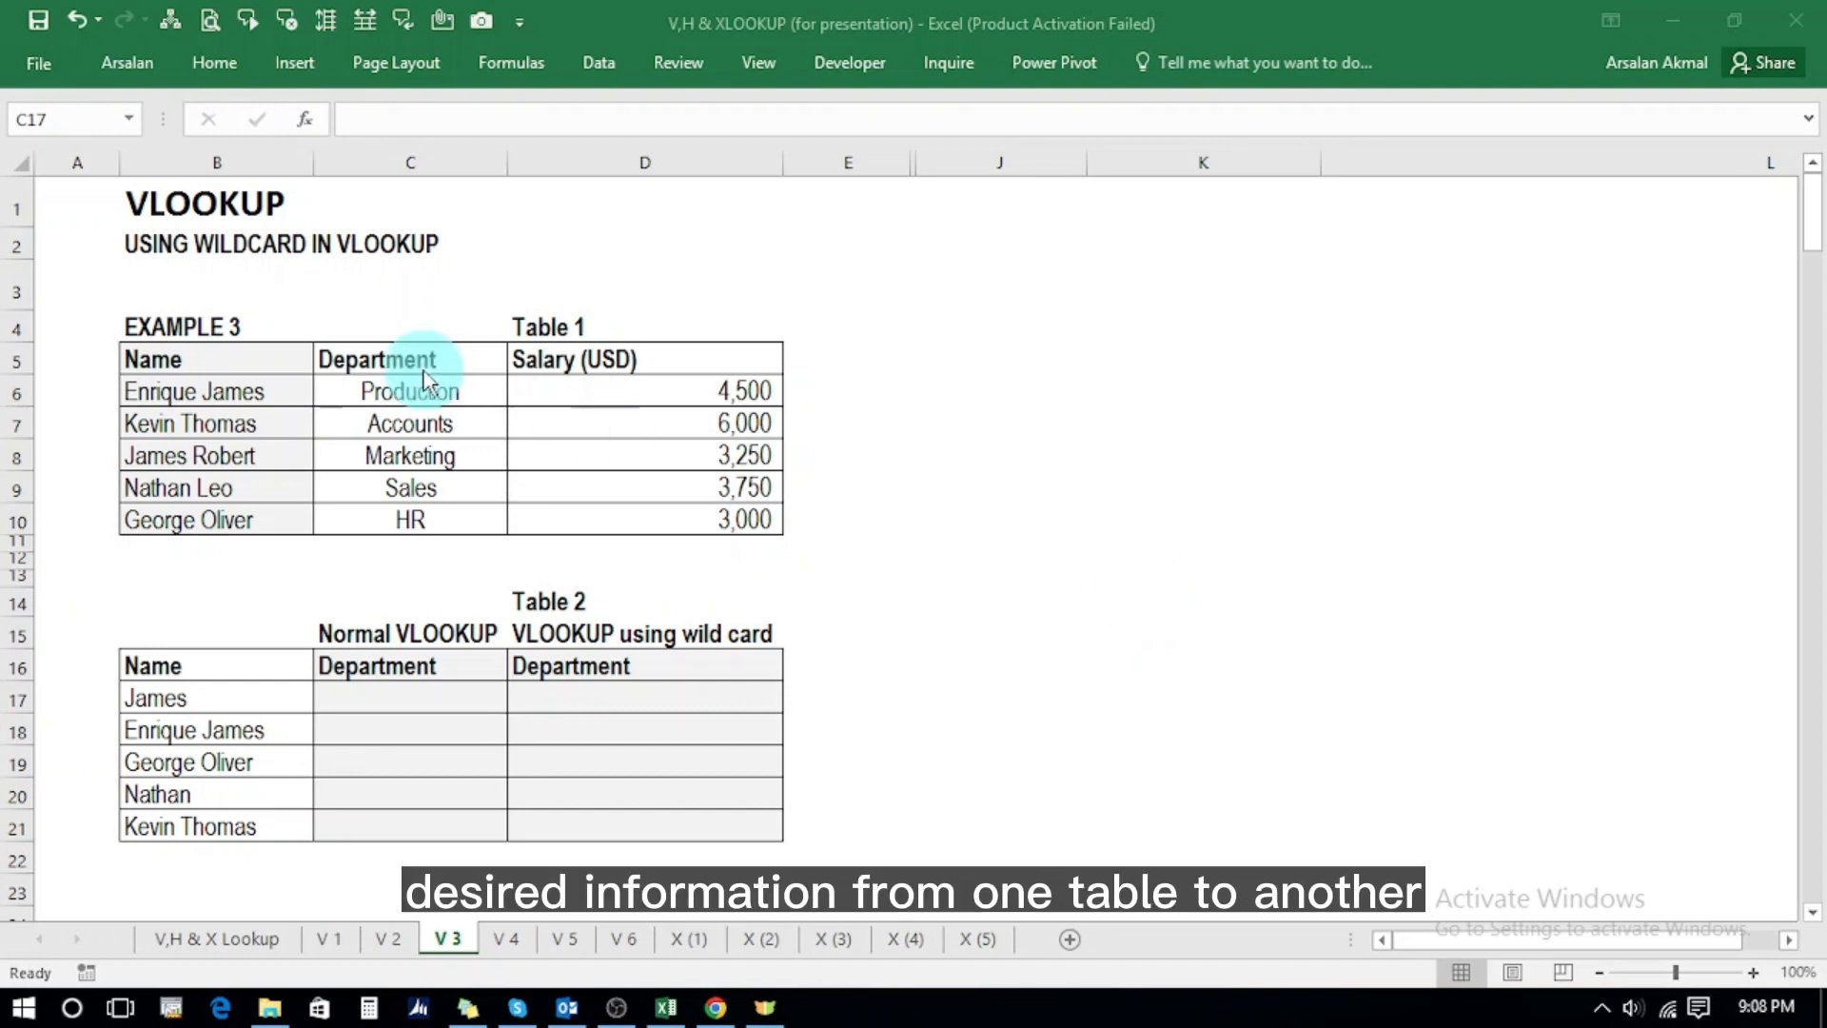
- Start a VLOOKUP formula in C17 of sheet V 3 with B17 as the lookup value
{"action": "left_click", "coordinate": [380, 701]}
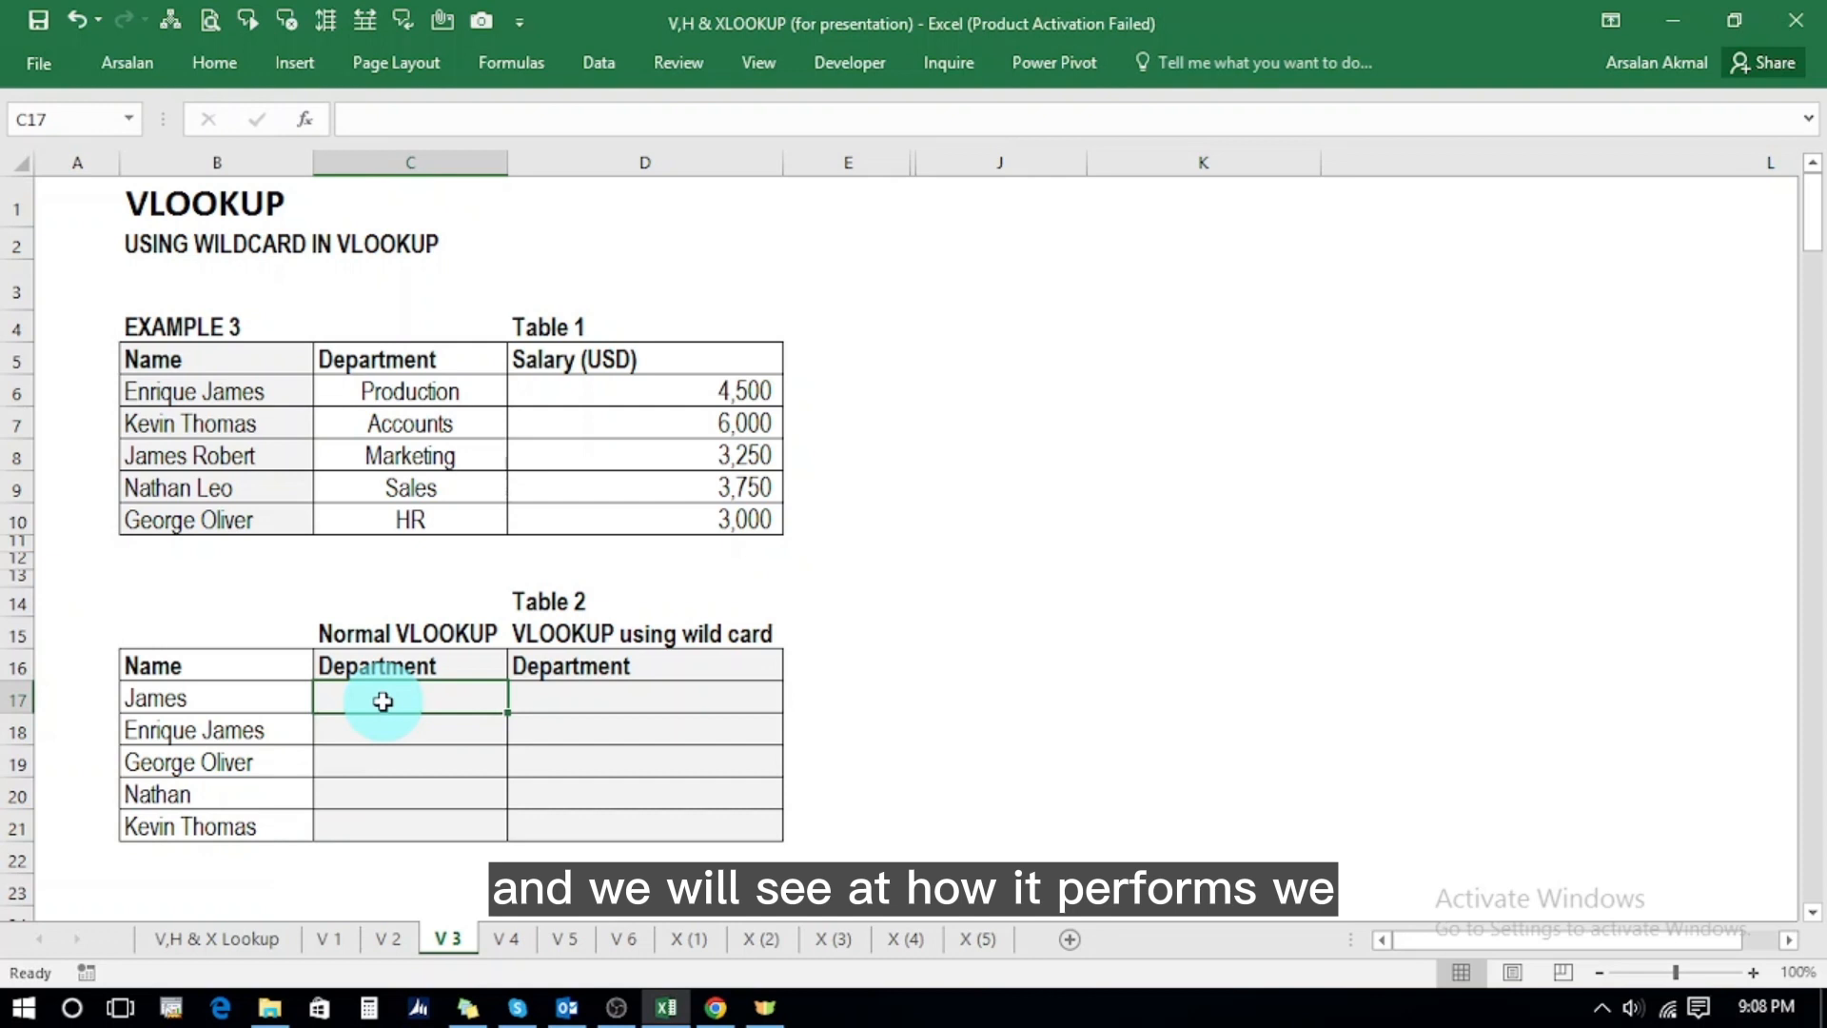
{"action": "type", "text": "+vl"}
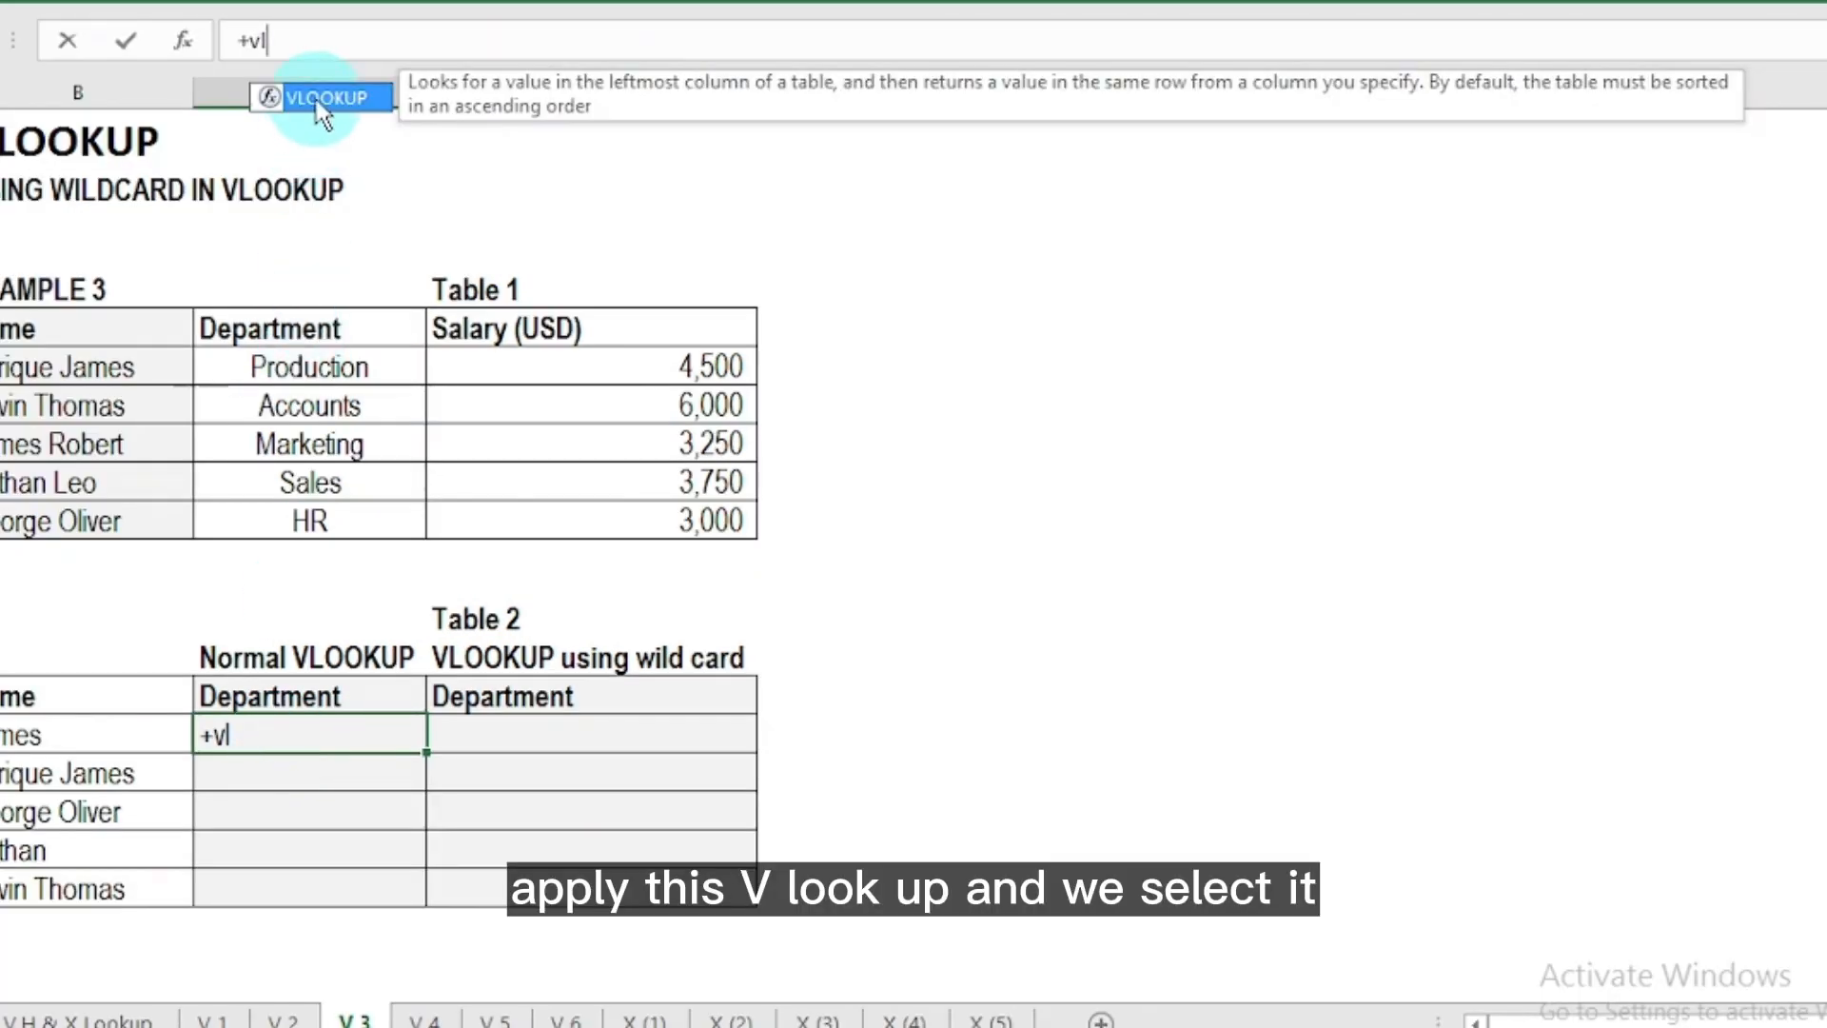
{"action": "double_click", "coordinate": [323, 106]}
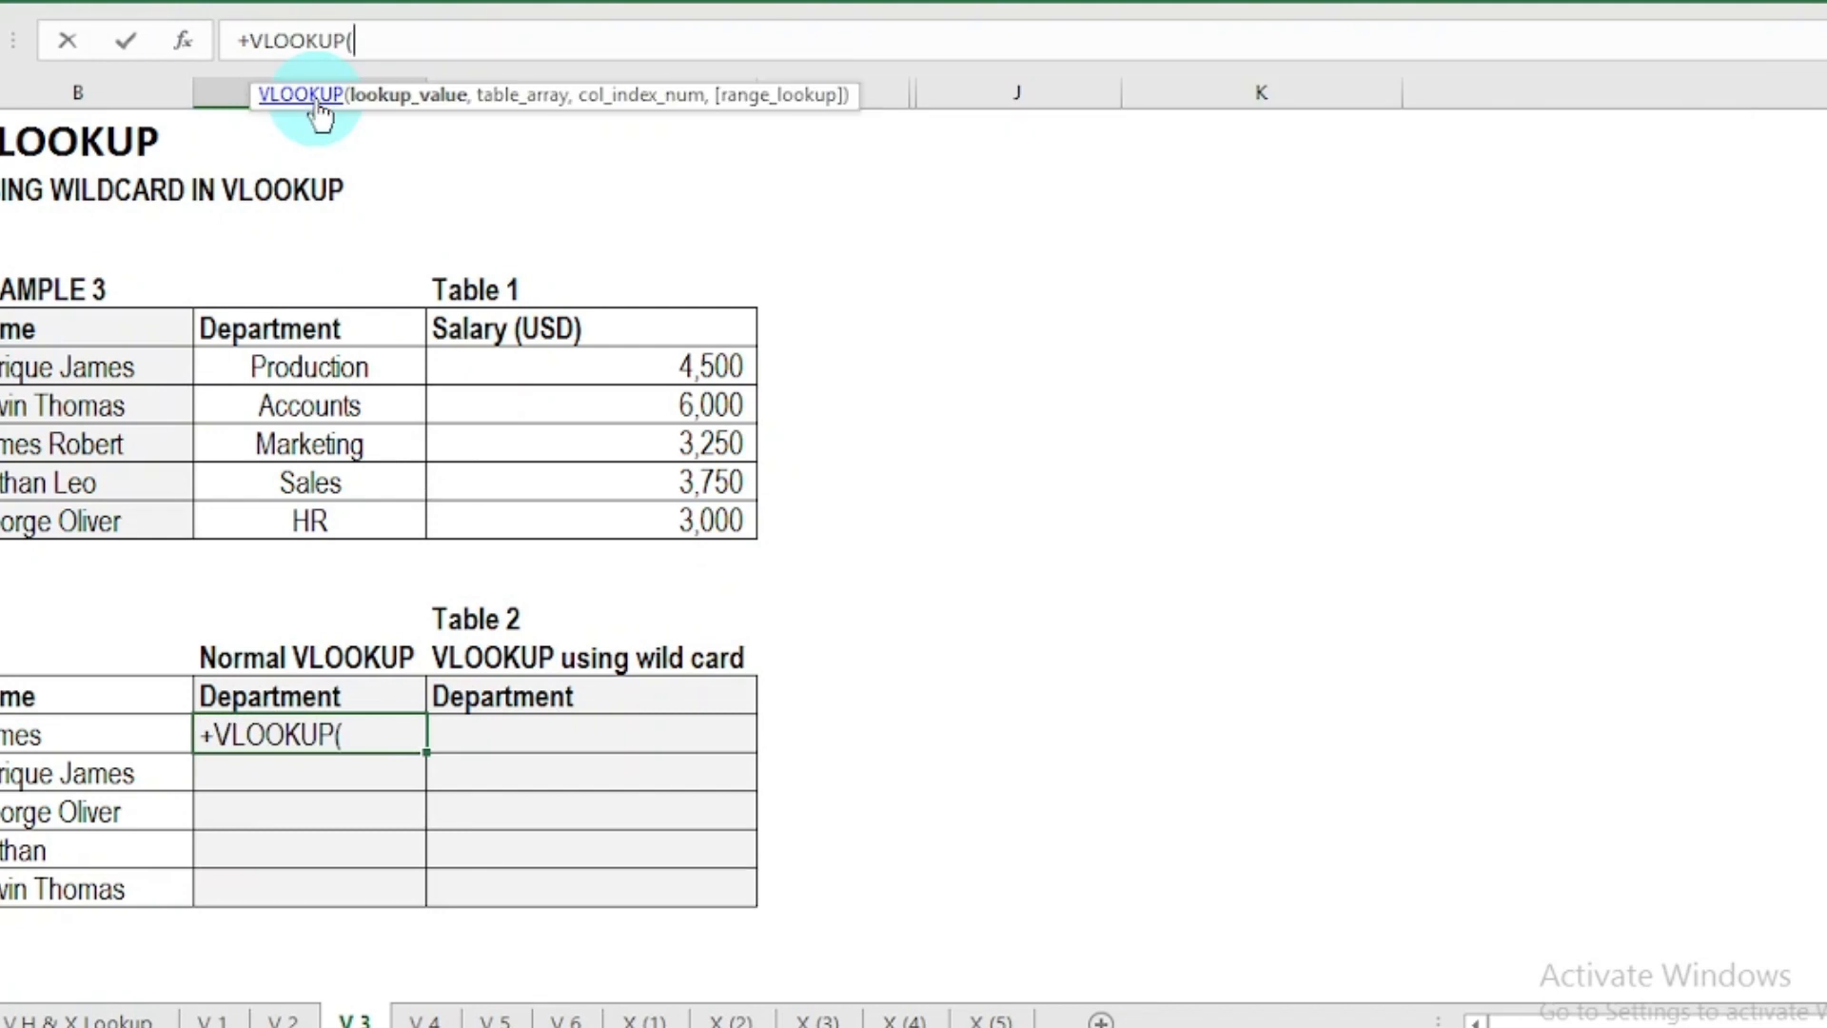
{"action": "left_click", "coordinate": [69, 738]}
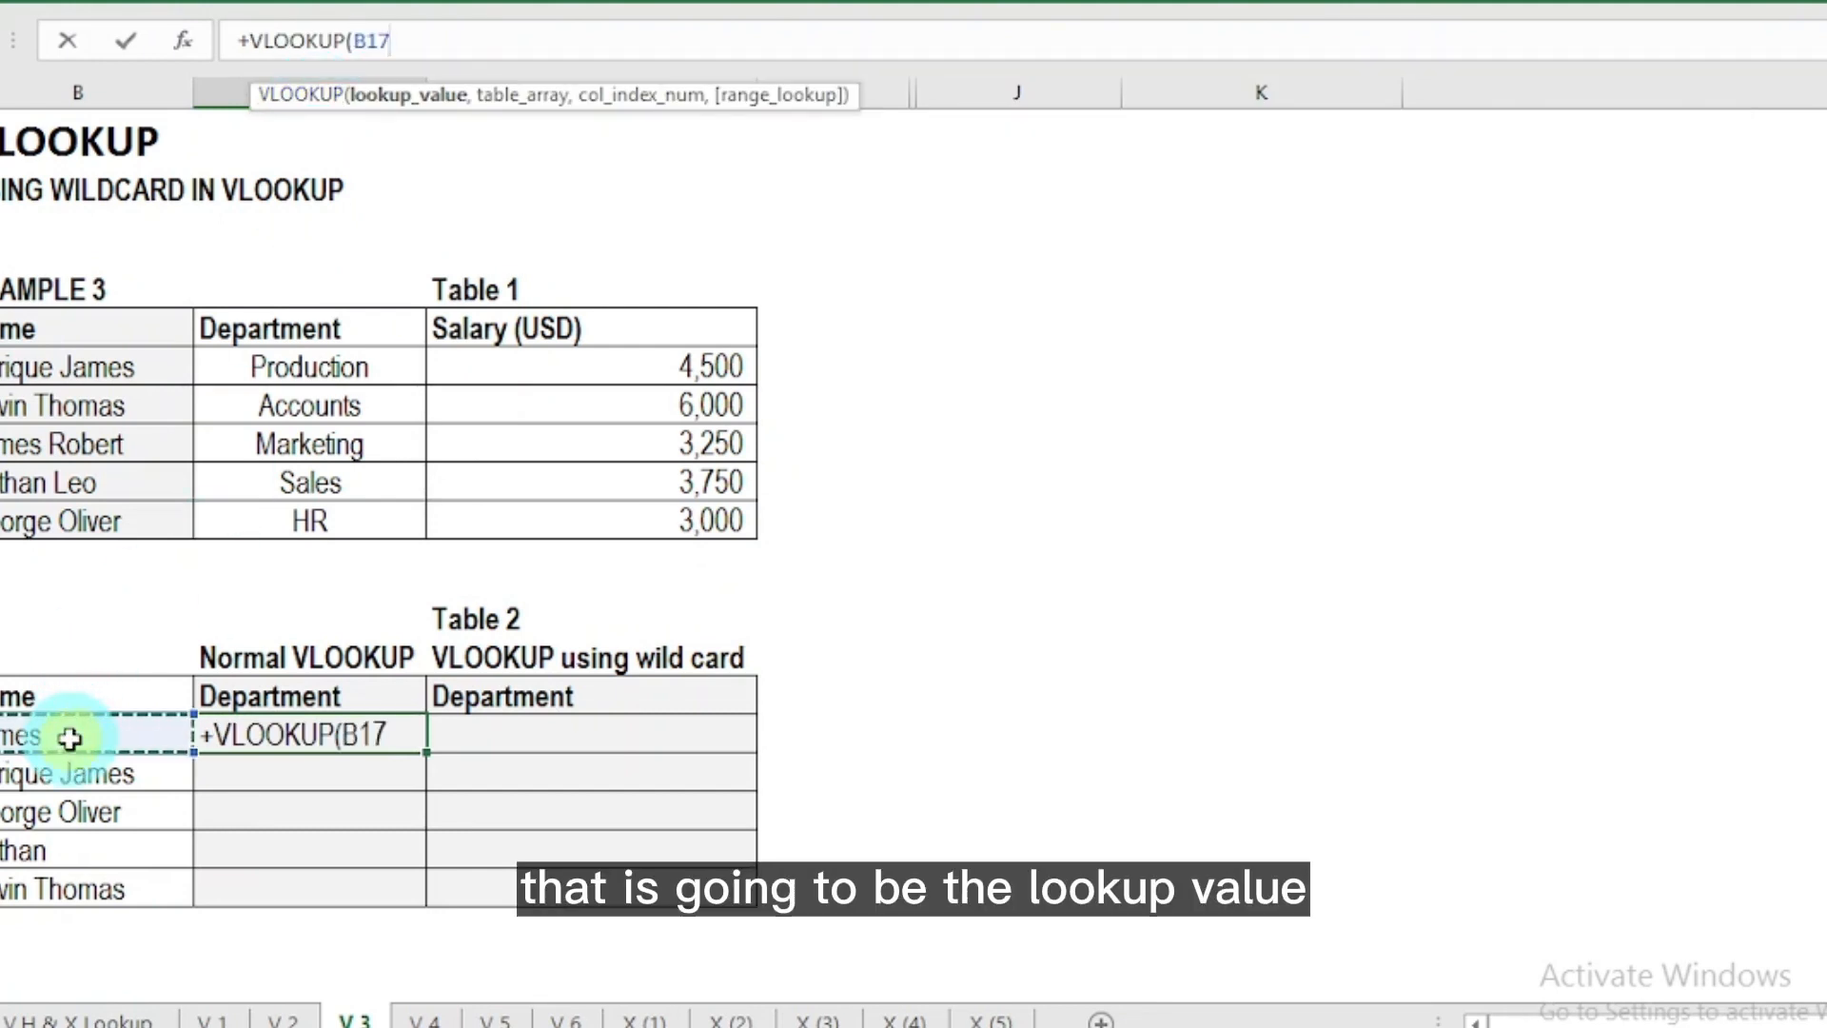
{"action": "type", "text": ","}
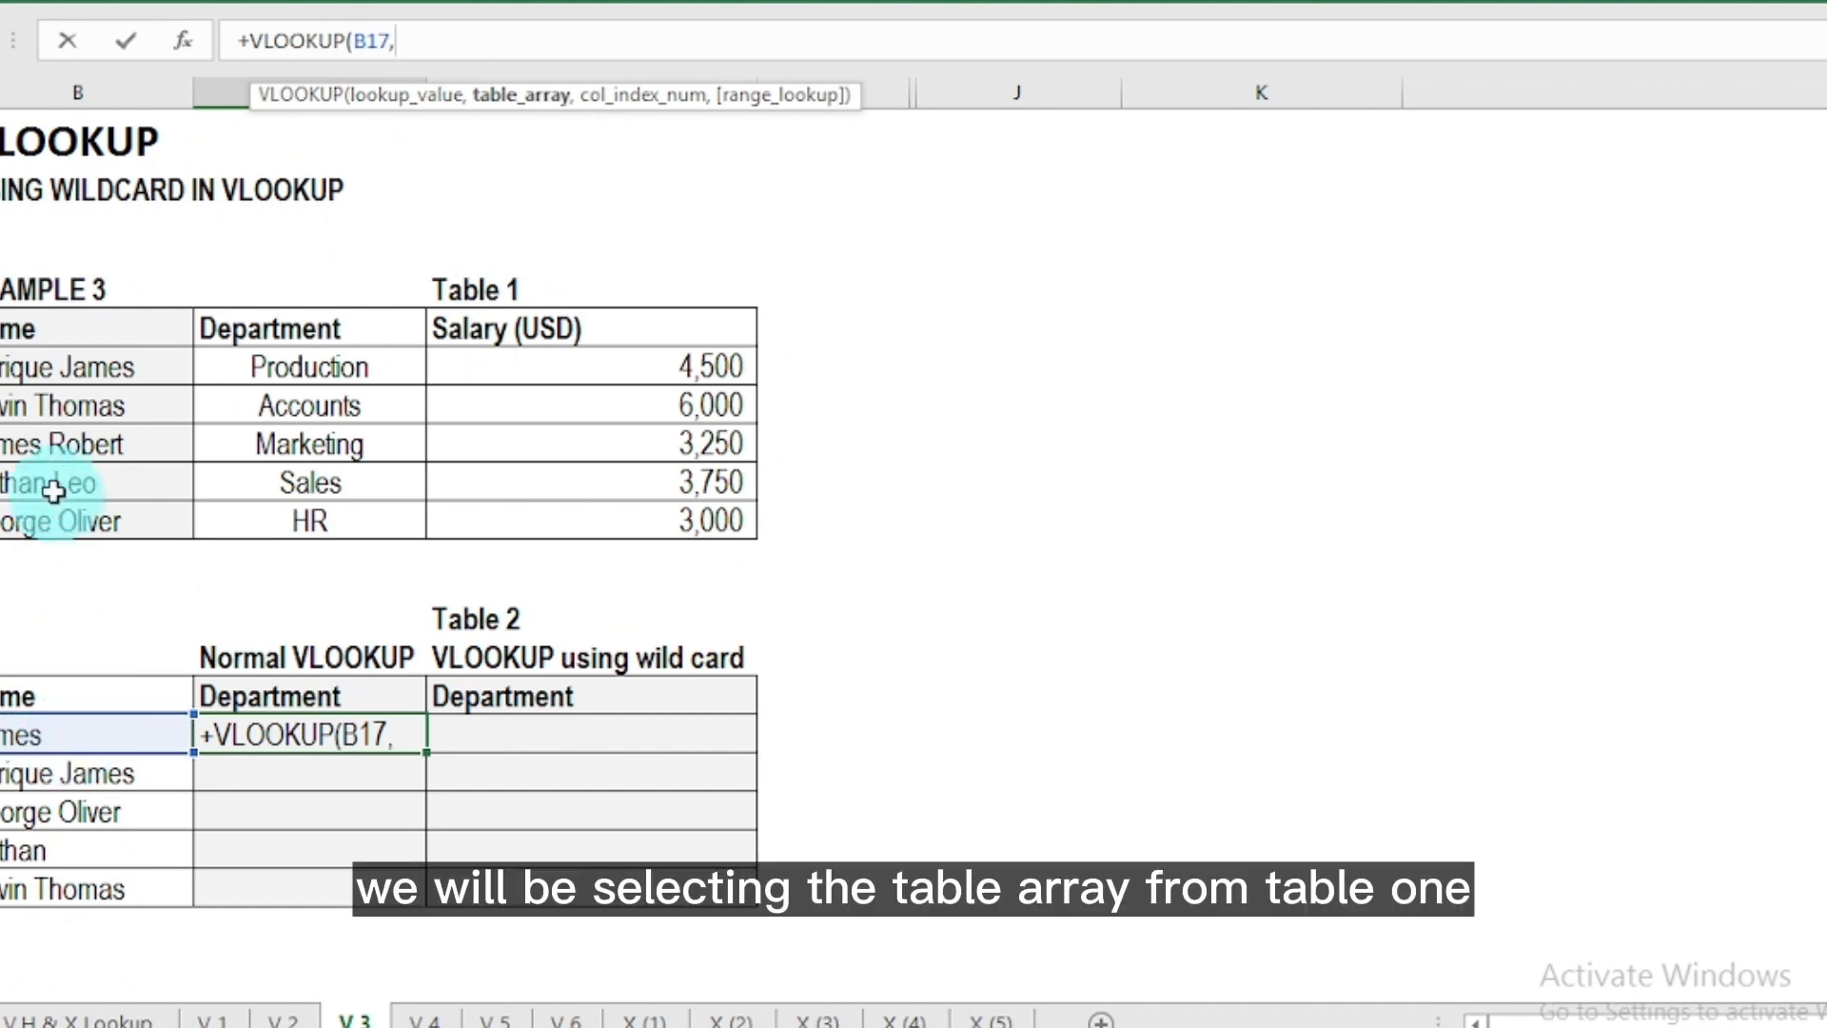
- Set the table array of the C17 VLOOKUP to Table 1's names and departments as the absolute range $B$6:$C$10
{"action": "left_click", "coordinate": [25, 373]}
{"action": "key", "text": "shift+Right"}
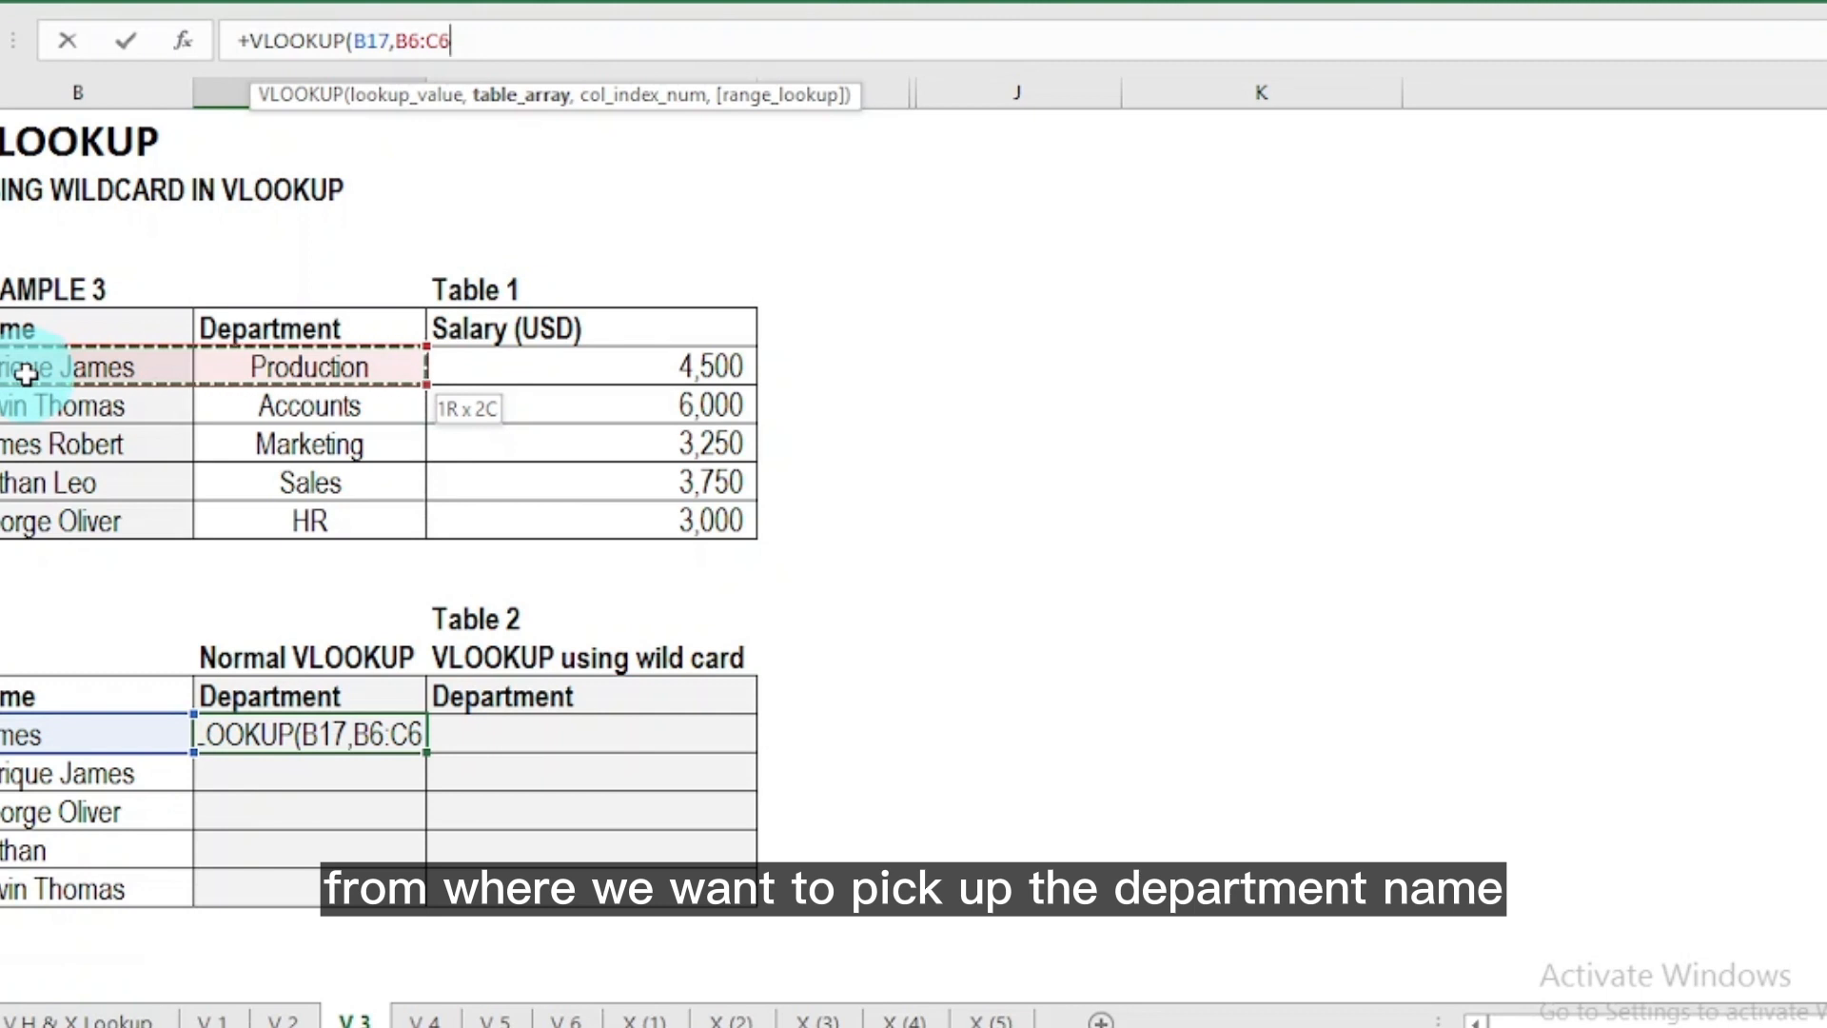
{"action": "key", "text": "shift+Down"}
{"action": "key", "text": "shift+Down"}
{"action": "key", "text": "shift+Down"}
{"action": "key", "text": "shift+Down"}
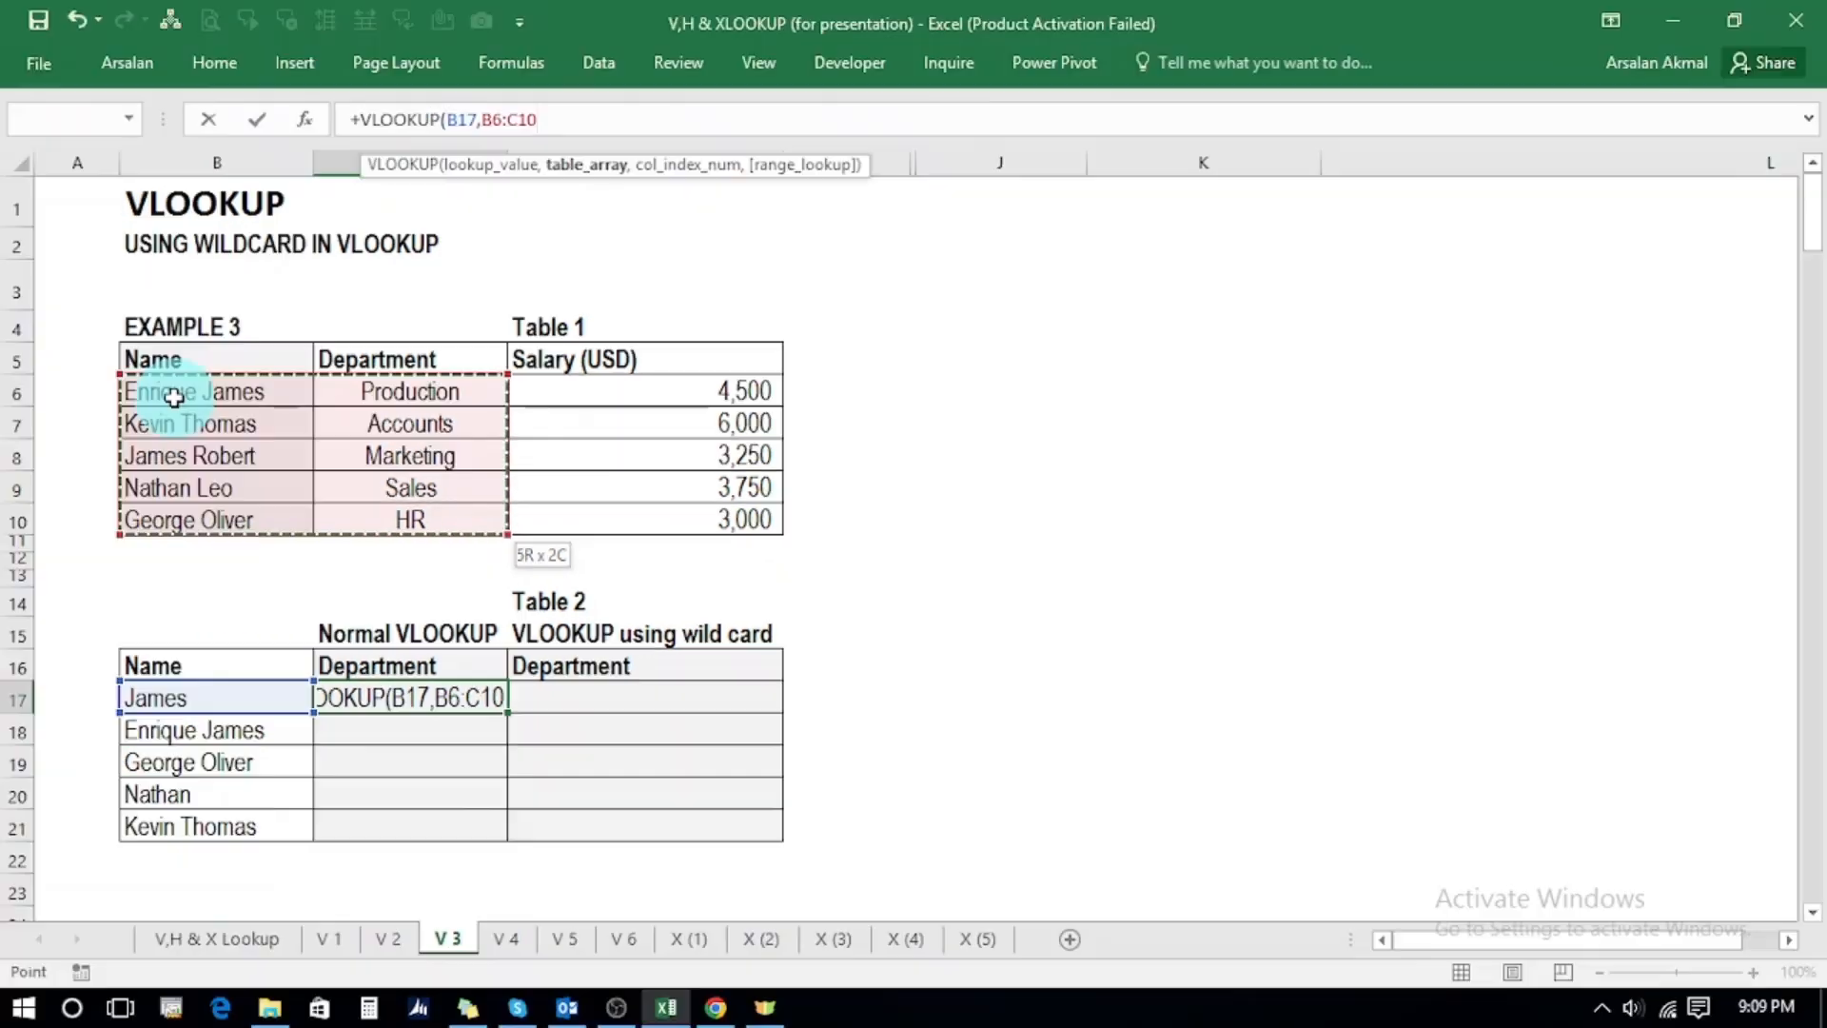
{"action": "key", "text": "F4"}
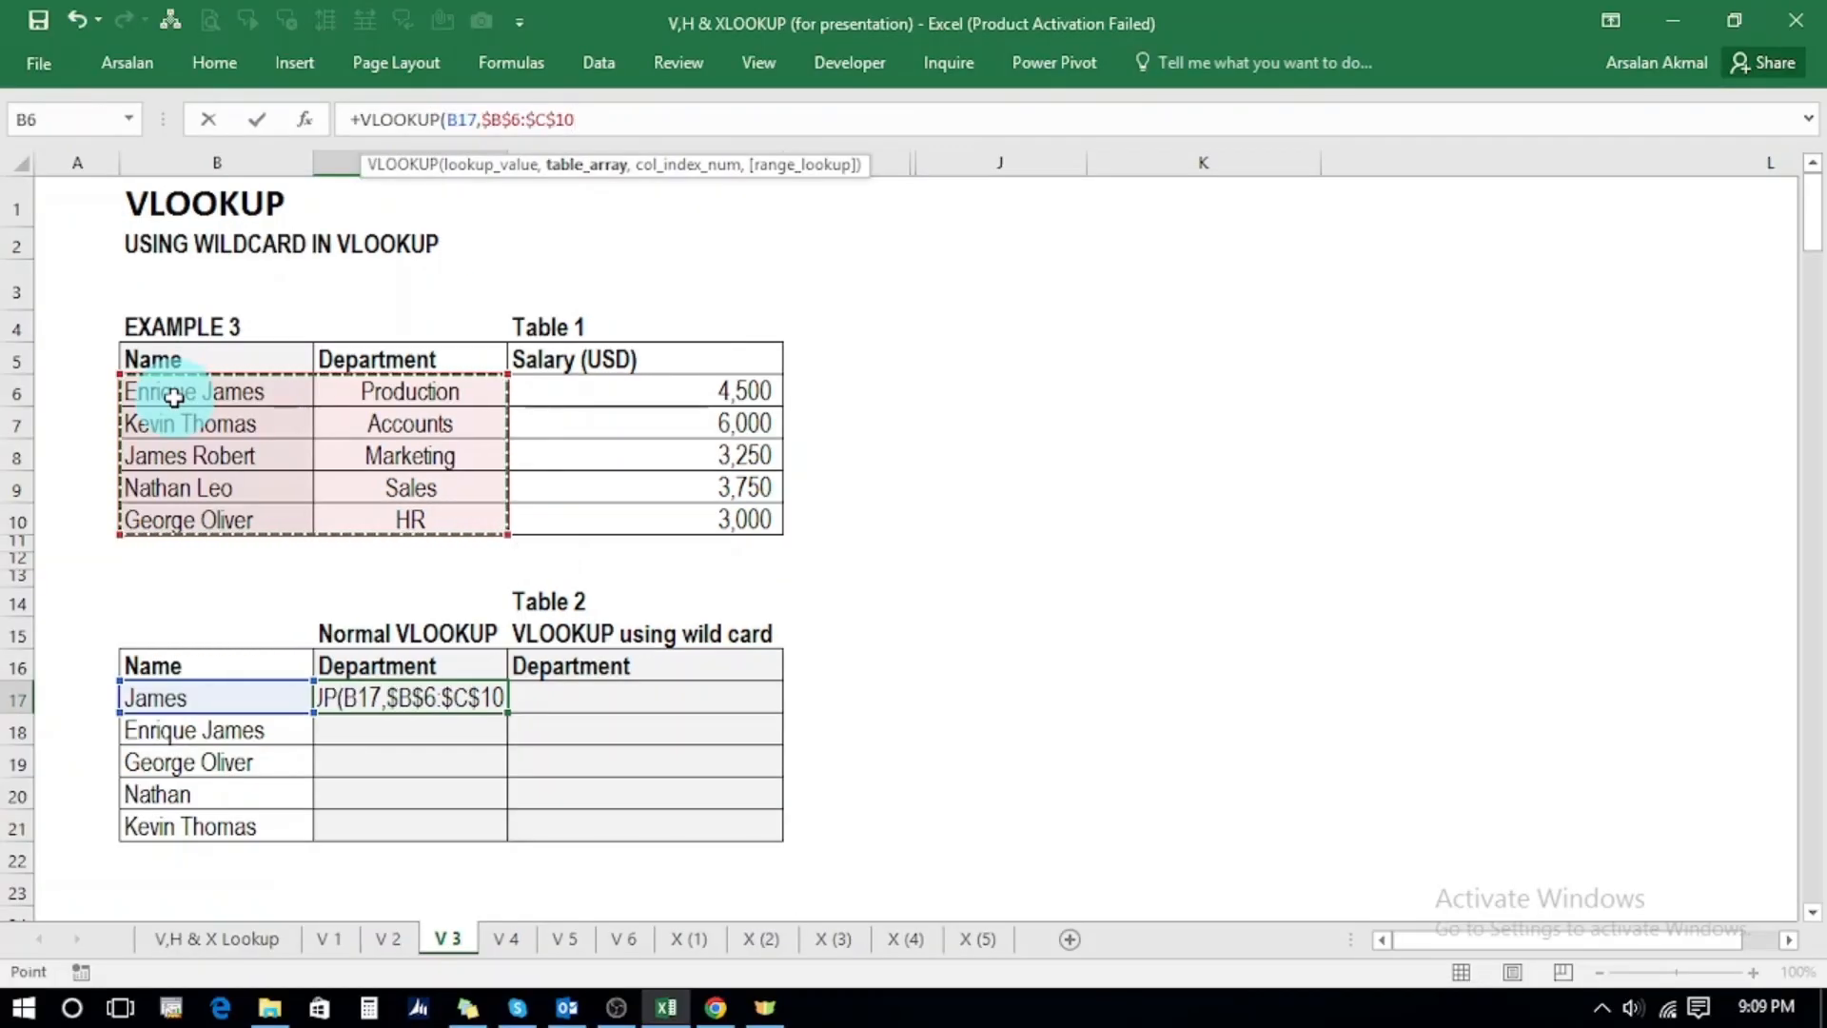
{"action": "type", "text": ","}
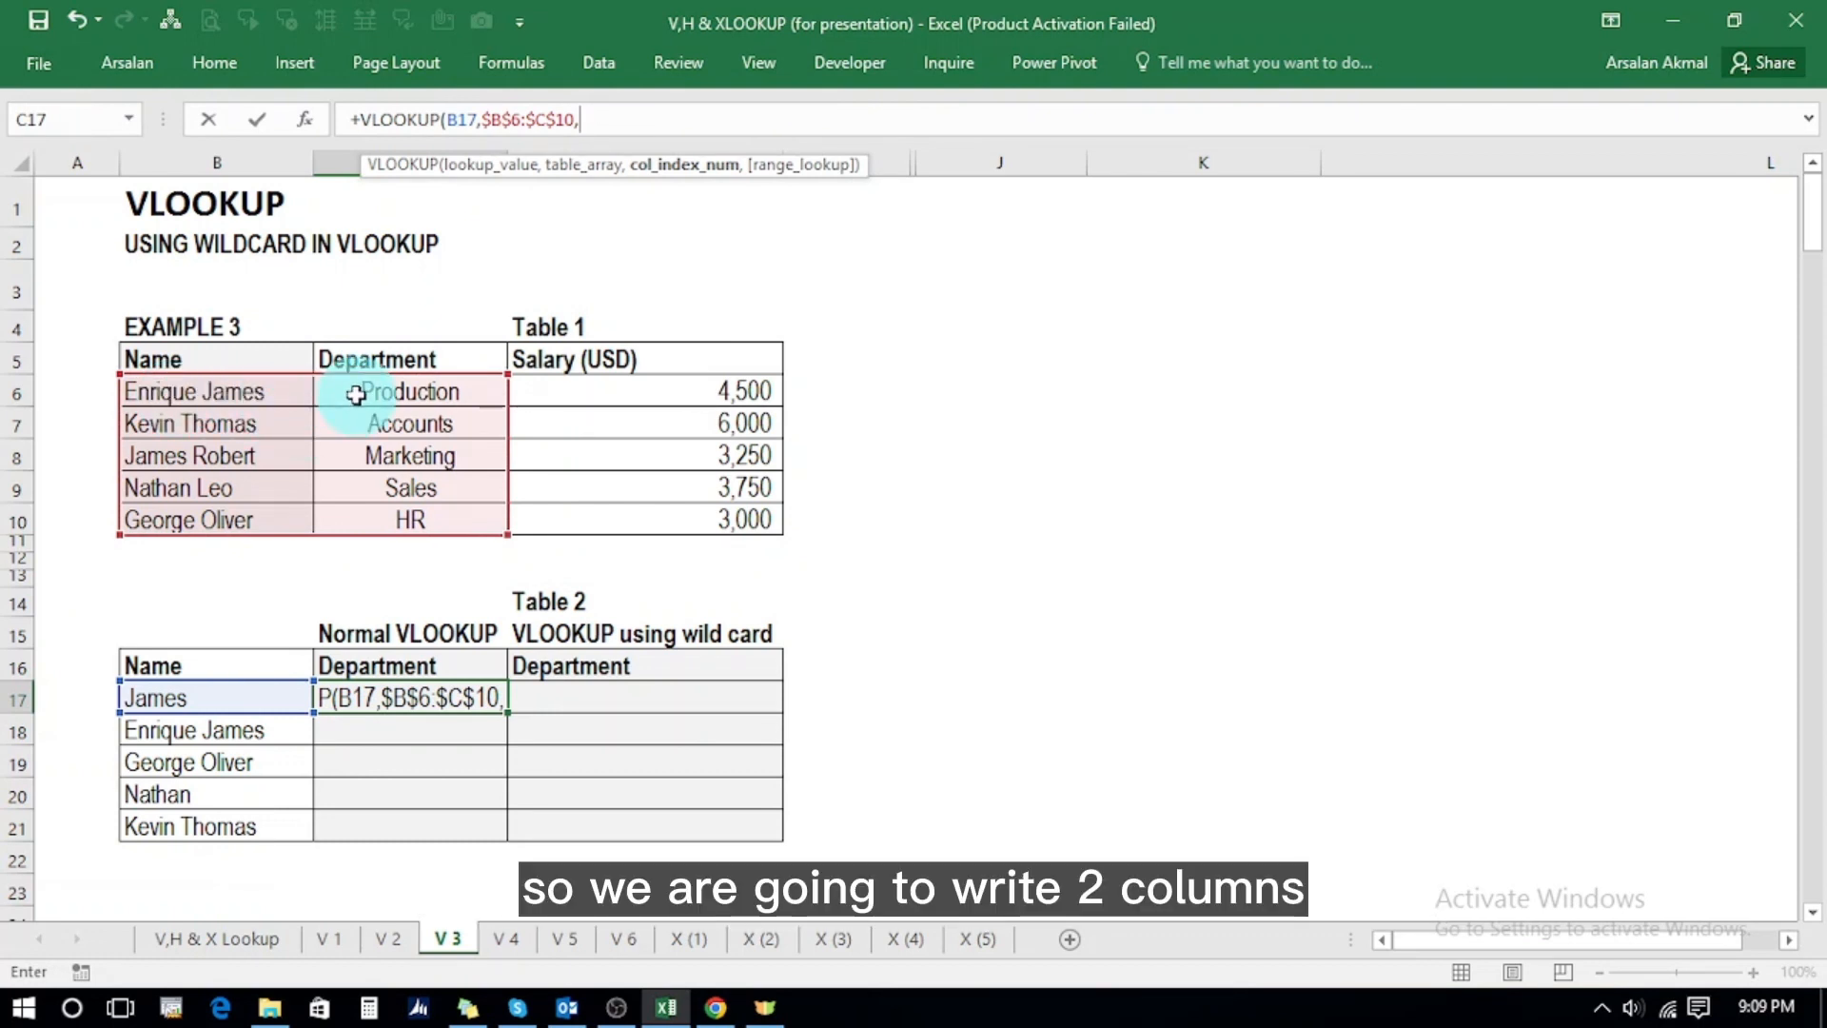
- Complete the C17 VLOOKUP with column index 2 and FALSE for an exact match, and enter it
{"action": "type", "text": "2"}
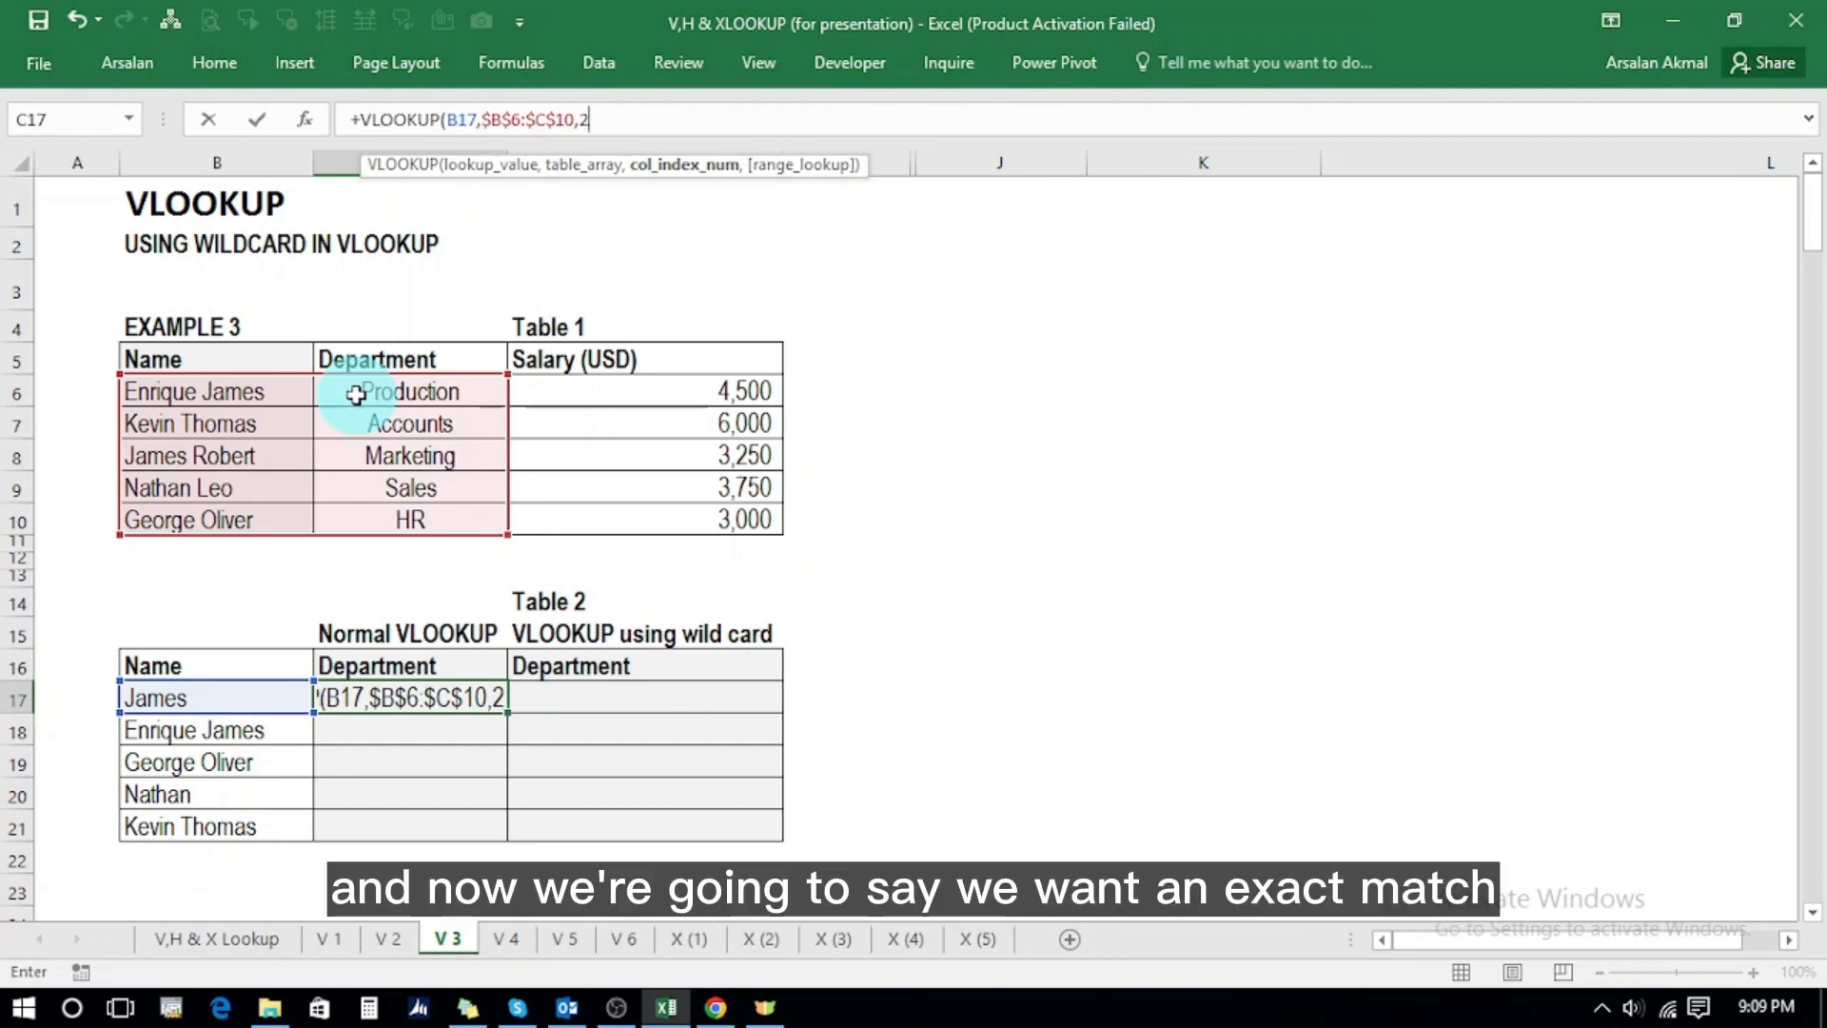
{"action": "type", "text": ","}
{"action": "key", "text": "Down"}
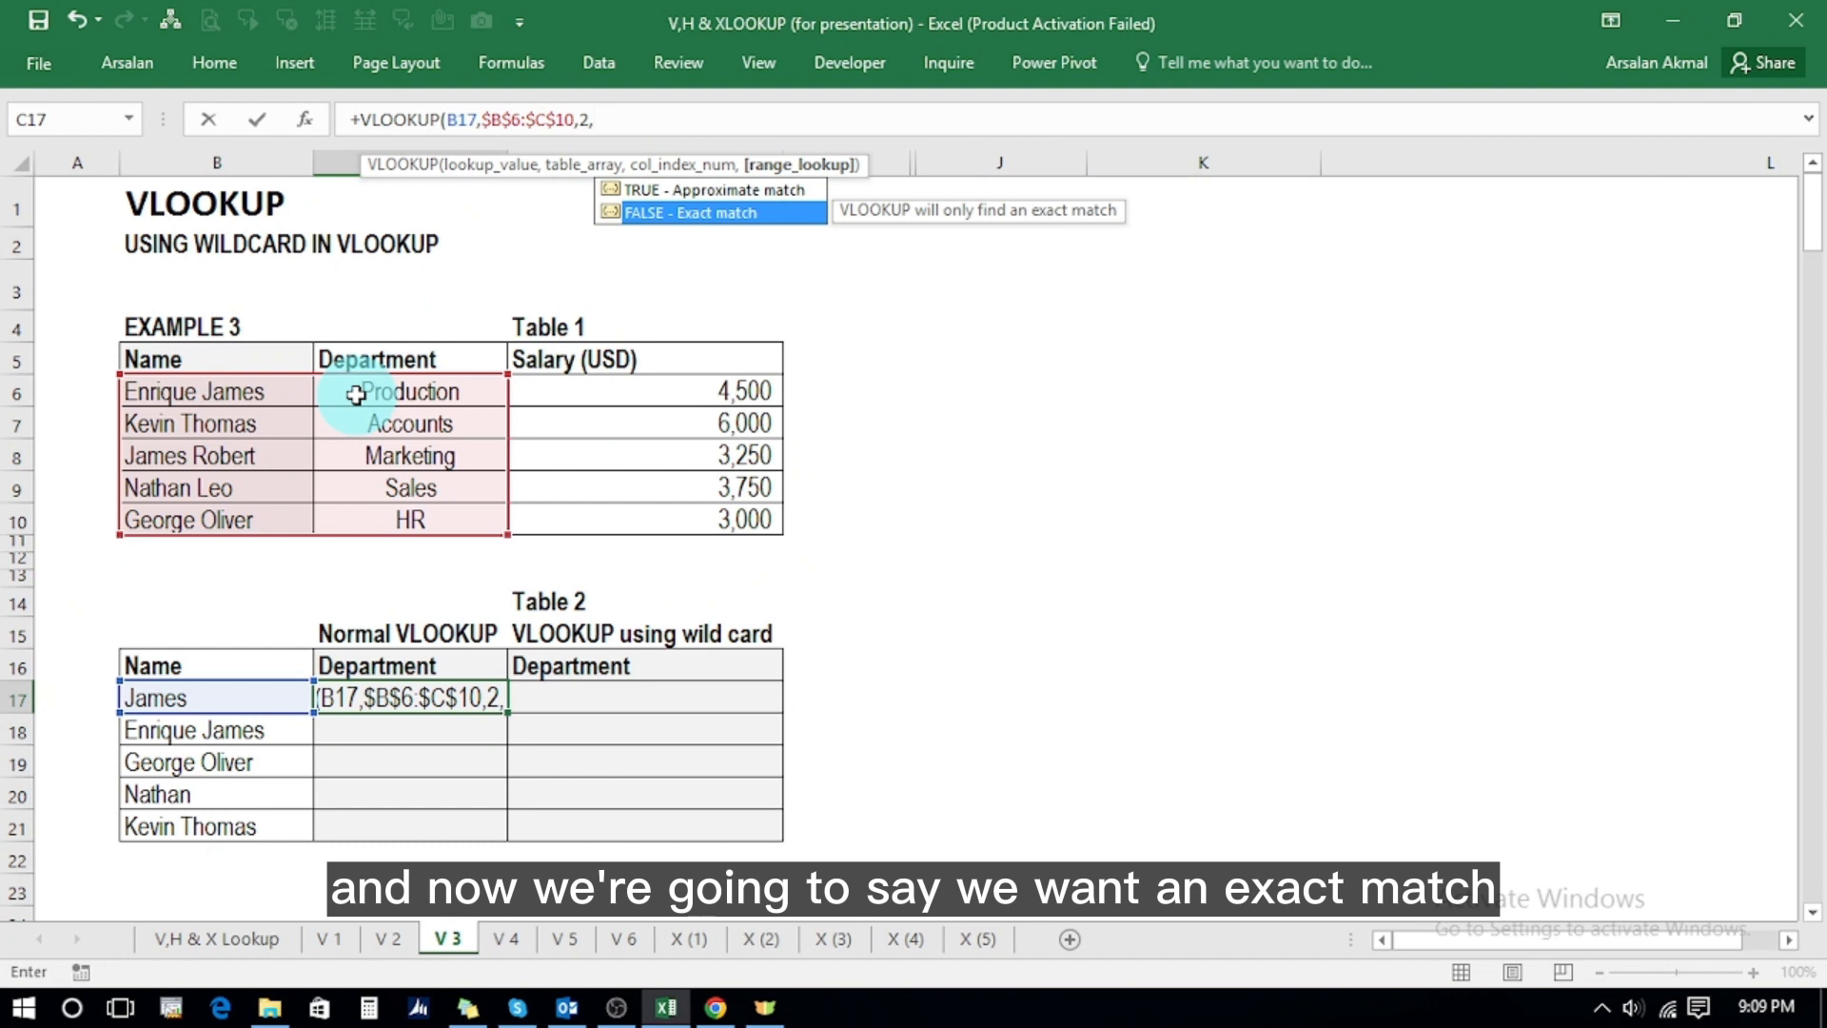
{"action": "key", "text": "Tab"}
{"action": "type", "text": ")"}
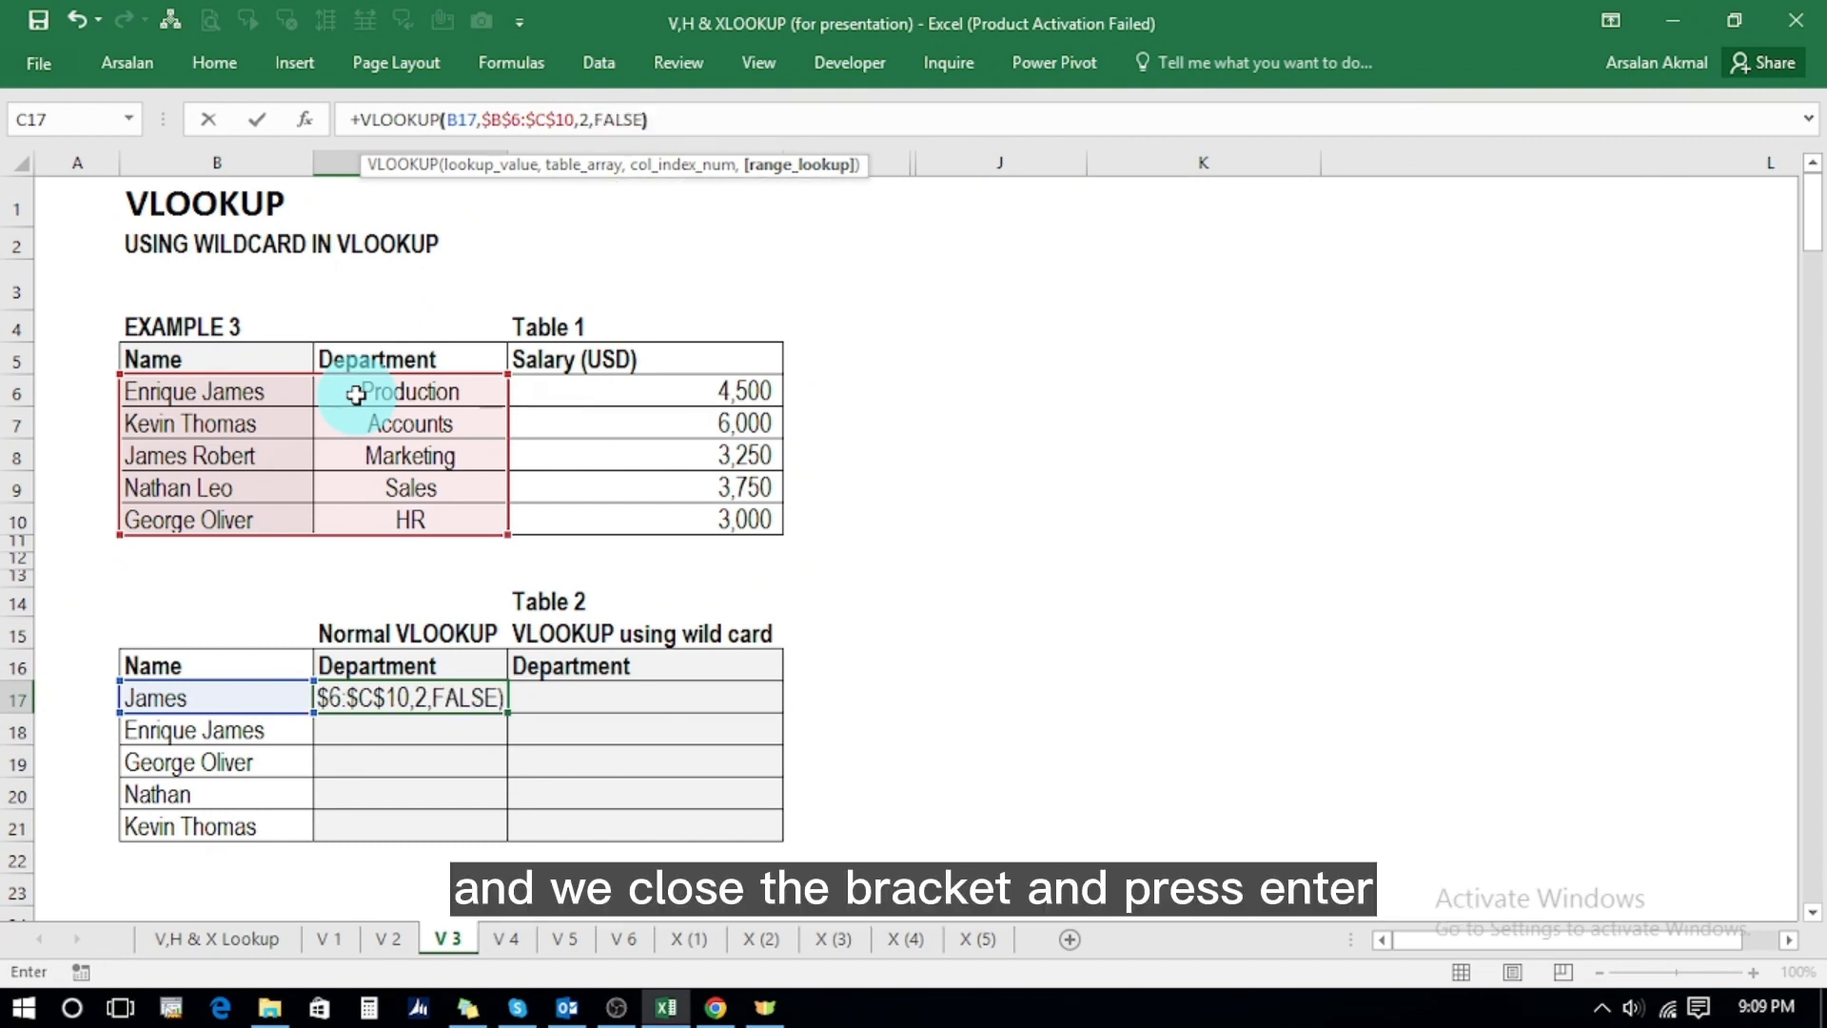
{"action": "key", "text": "Return"}
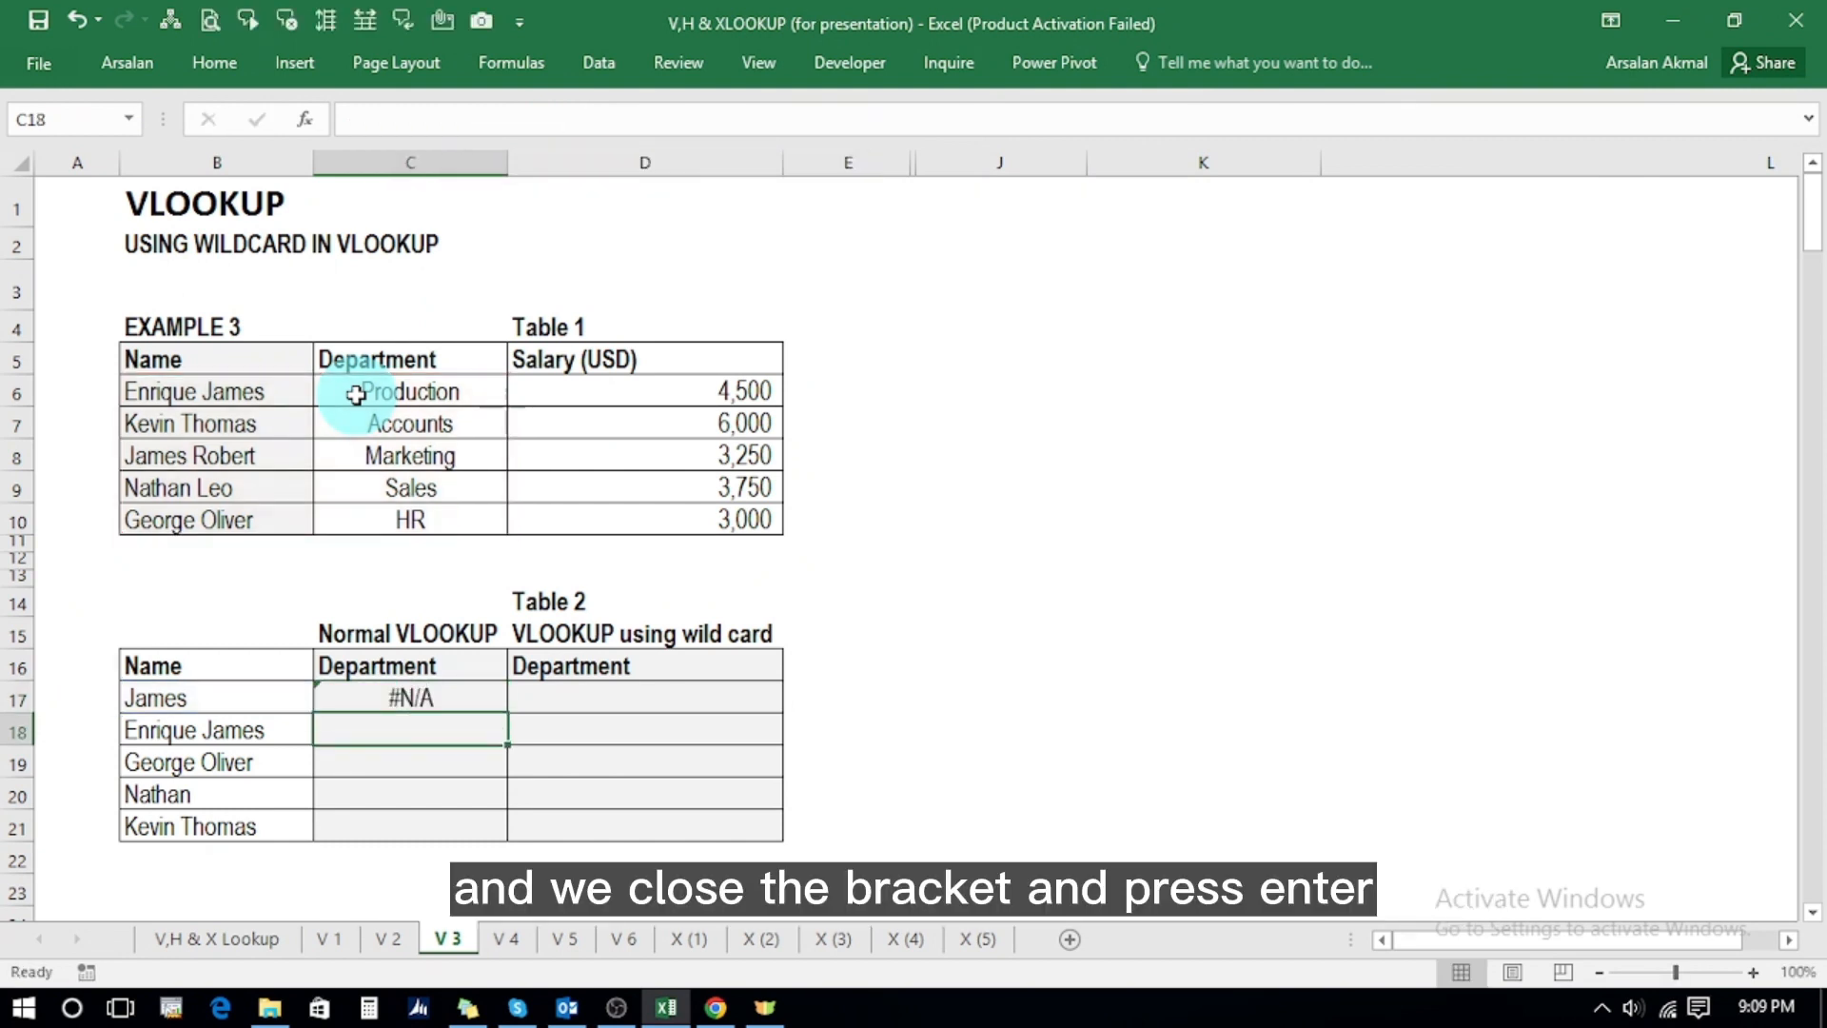
- Copy the VLOOKUP formula from C17 down through C21 and check C17 and C20 against the names in Table 1
{"action": "key", "text": "Up"}
{"action": "key", "text": "ctrl+c"}
{"action": "key", "text": "shift+Down"}
{"action": "key", "text": "shift+Down"}
{"action": "key", "text": "shift+Down"}
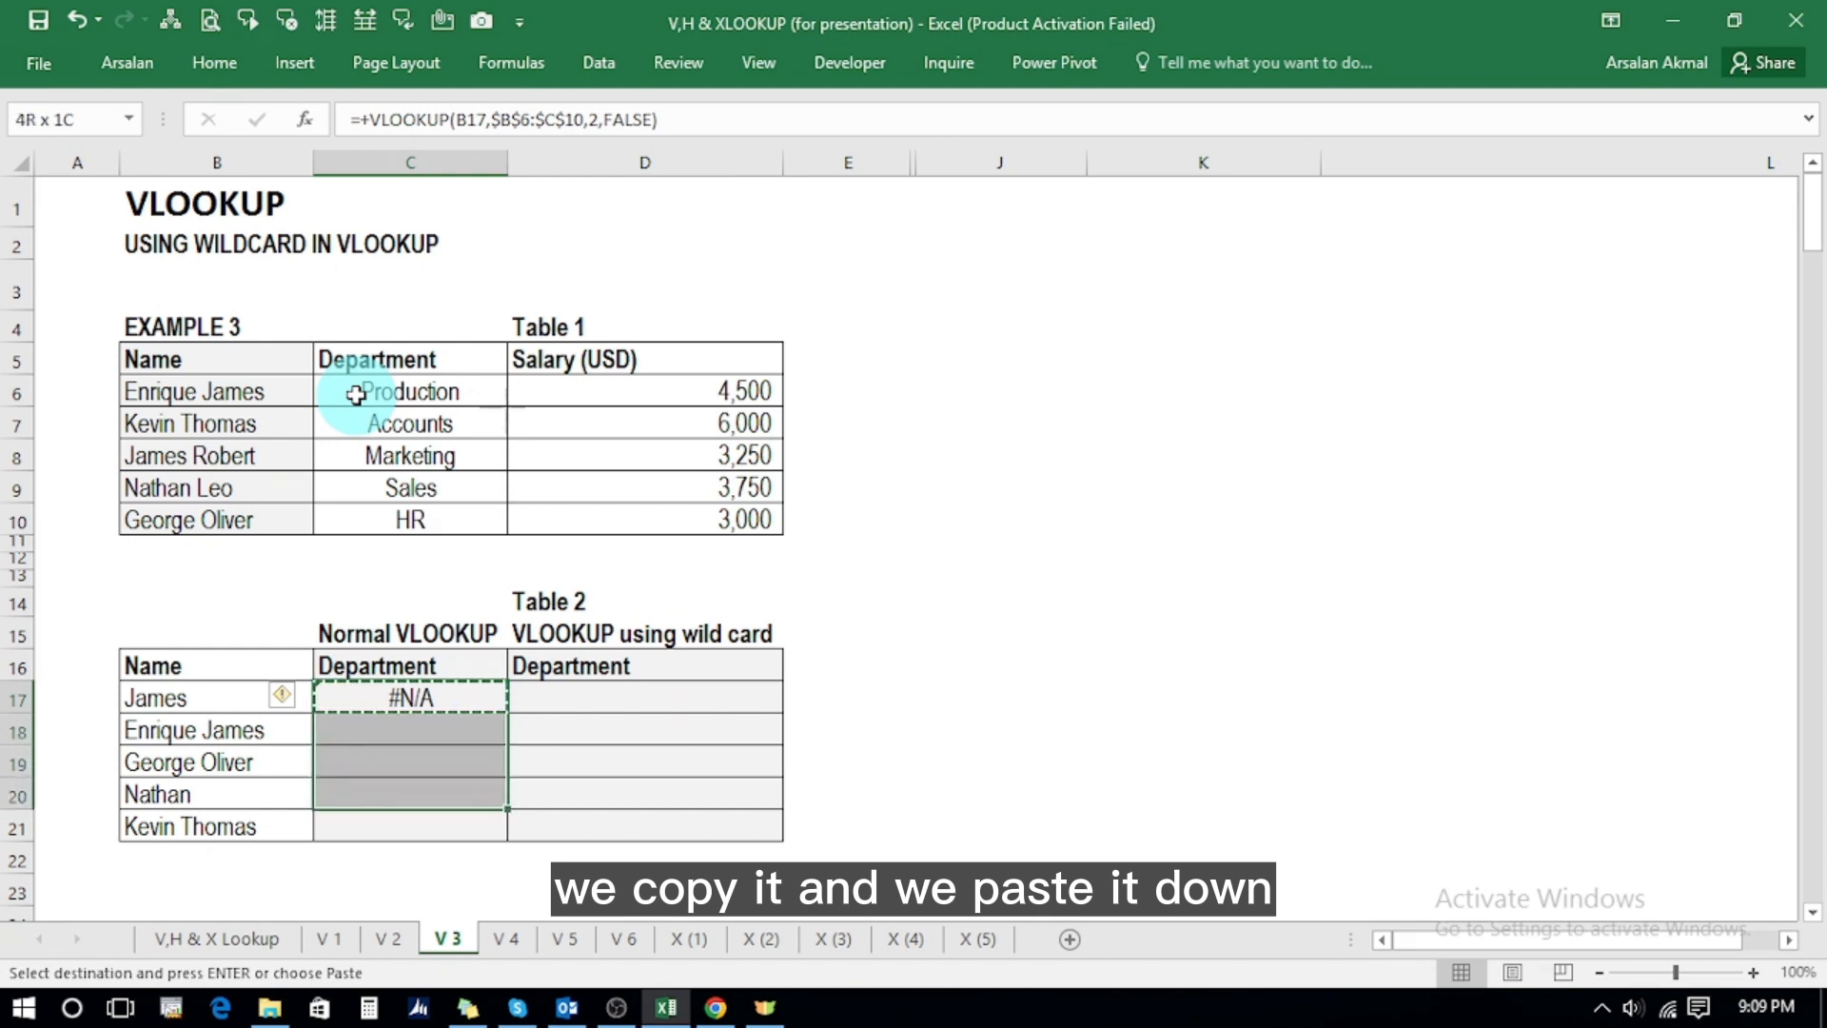
{"action": "key", "text": "shift+Down"}
{"action": "key", "text": "Return"}
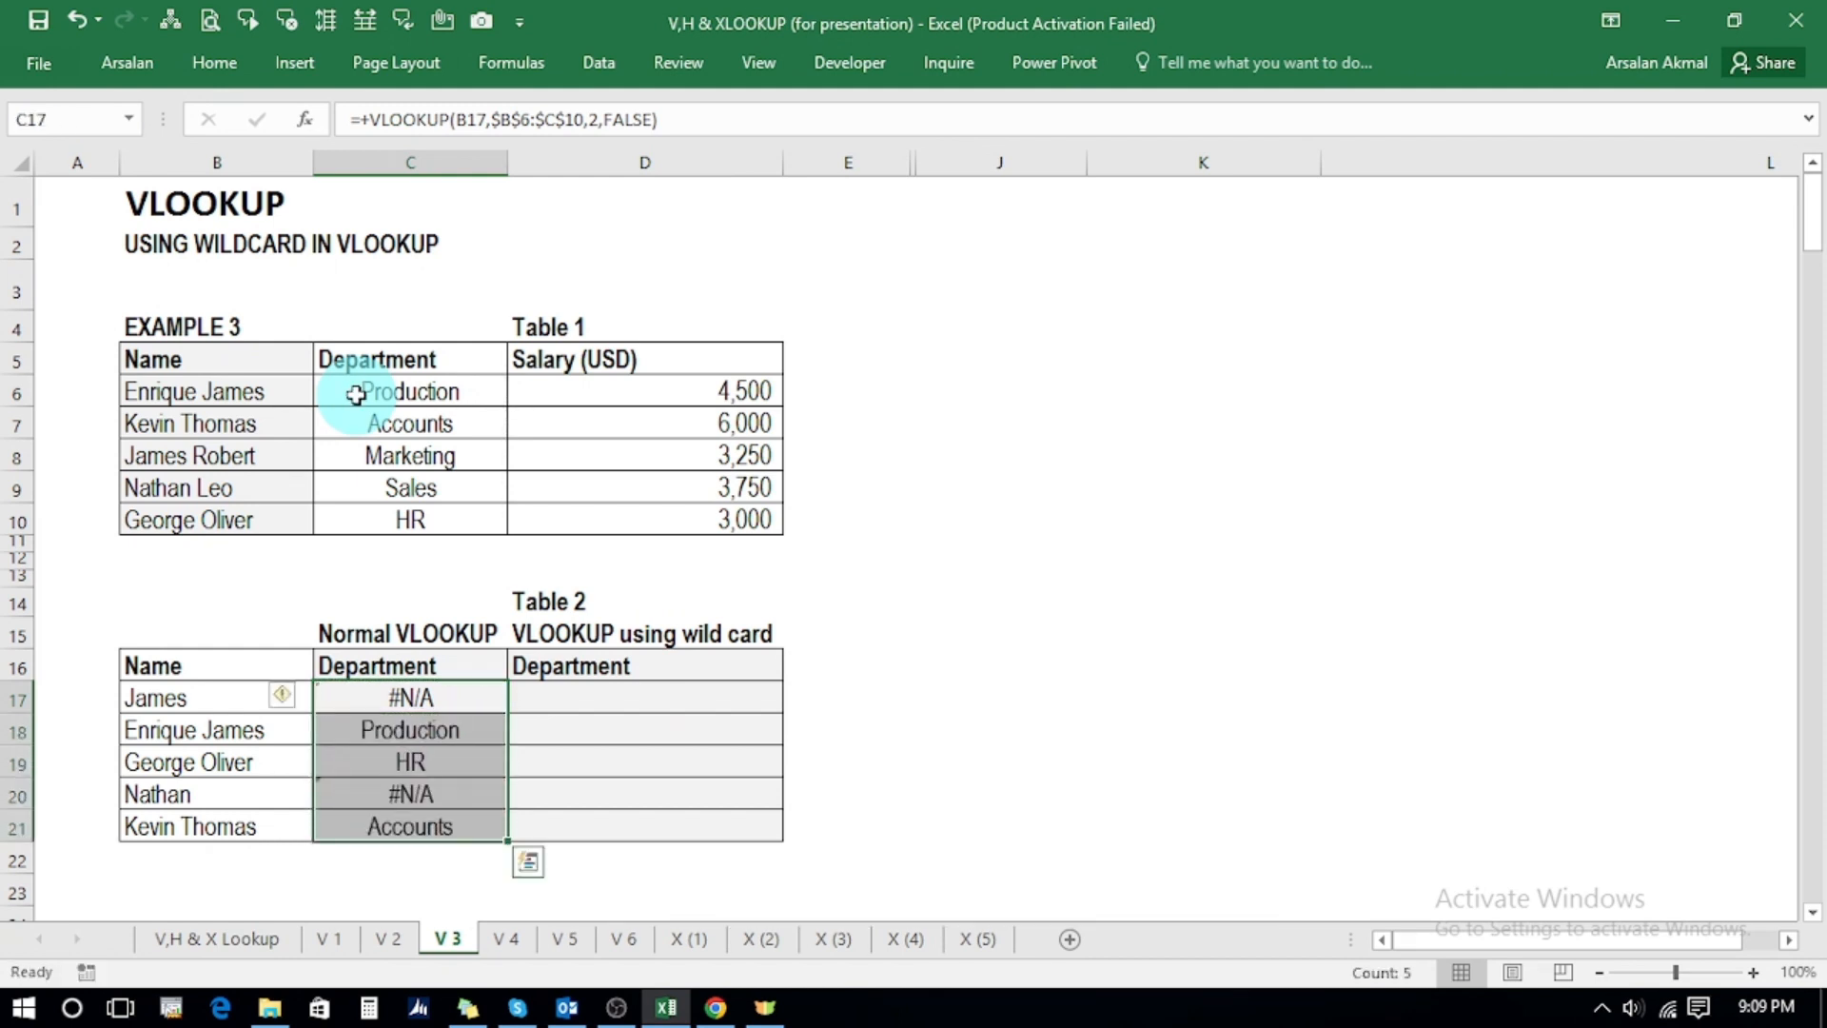
{"action": "key", "text": "Down"}
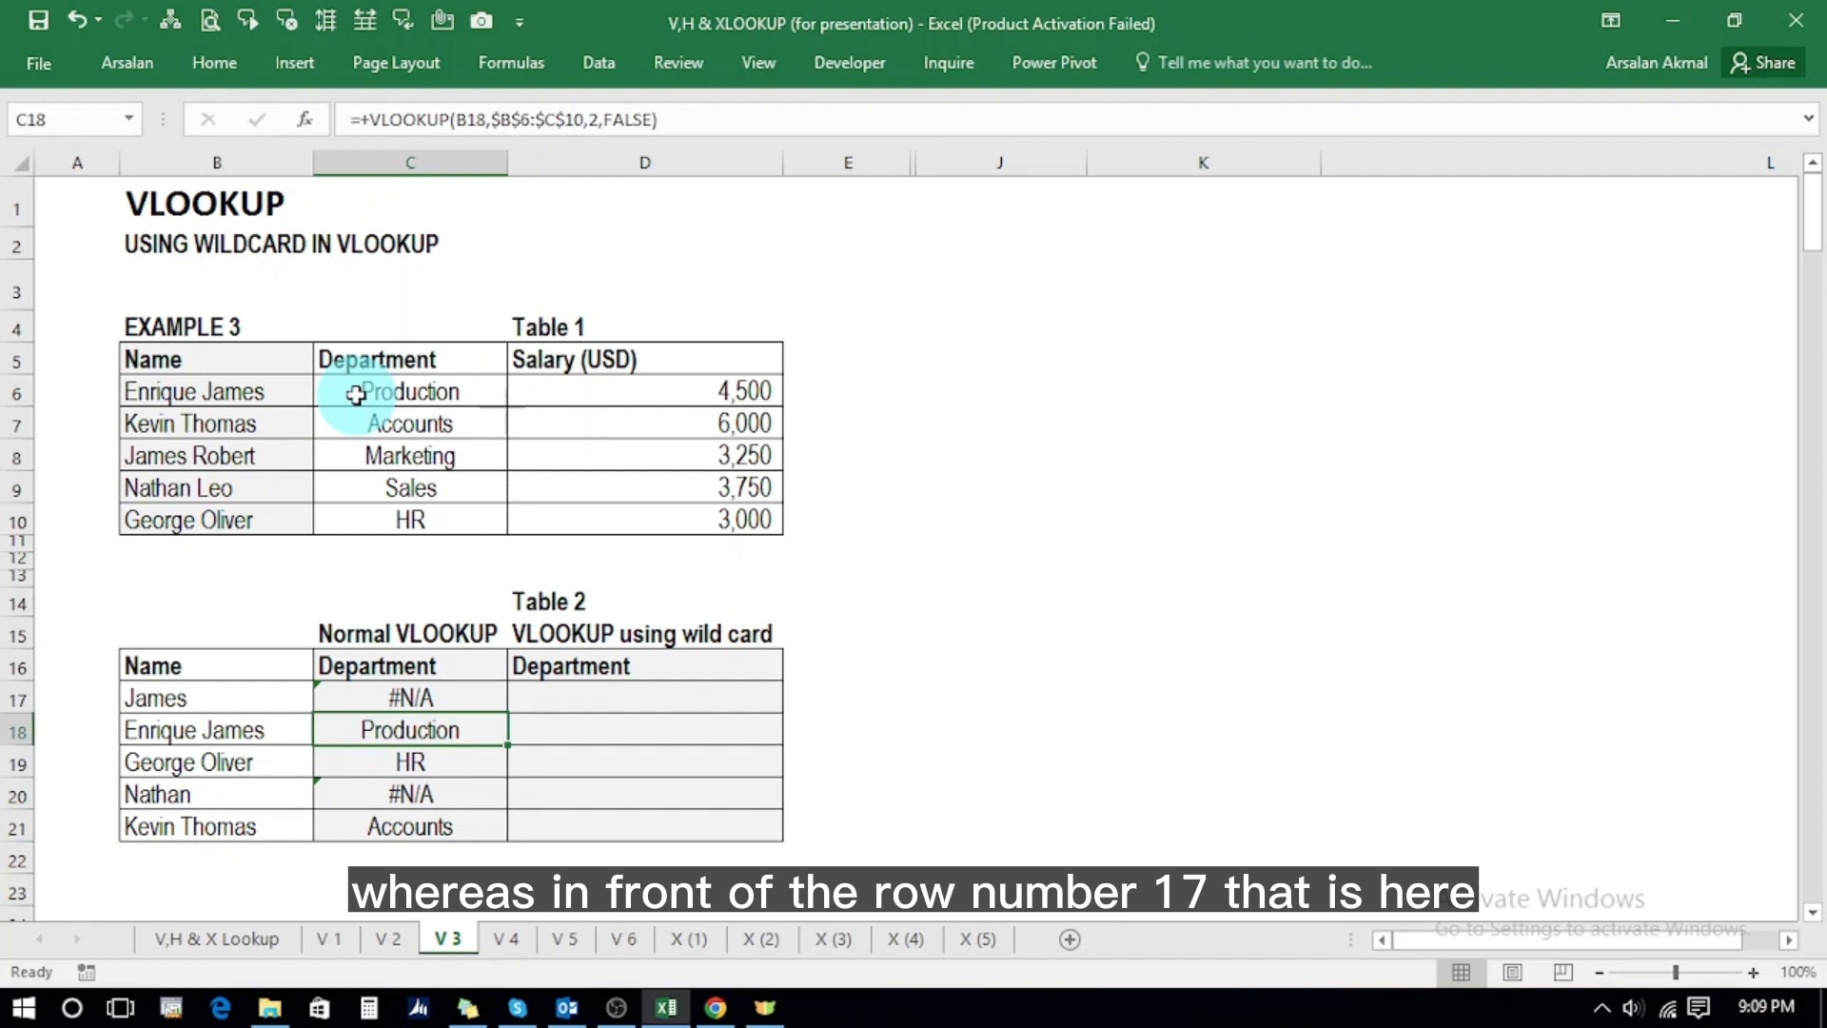
{"action": "key", "text": "Up"}
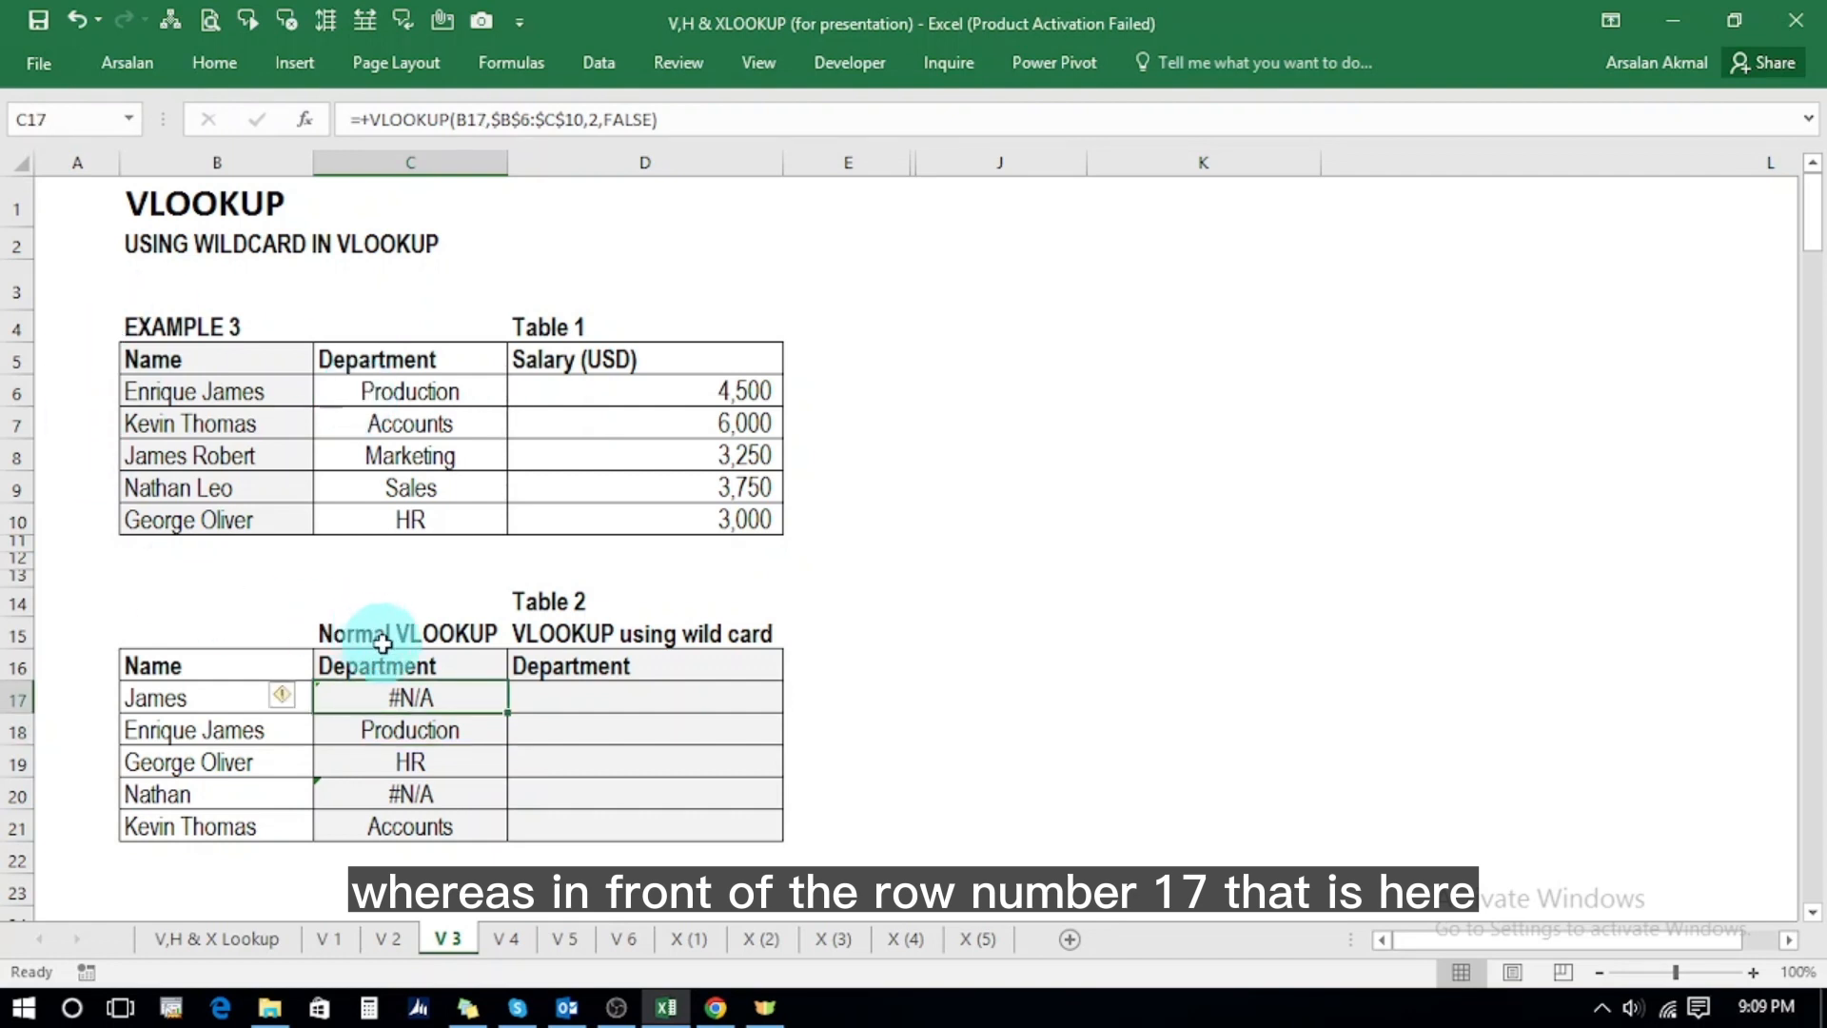
{"action": "left_click", "coordinate": [387, 800]}
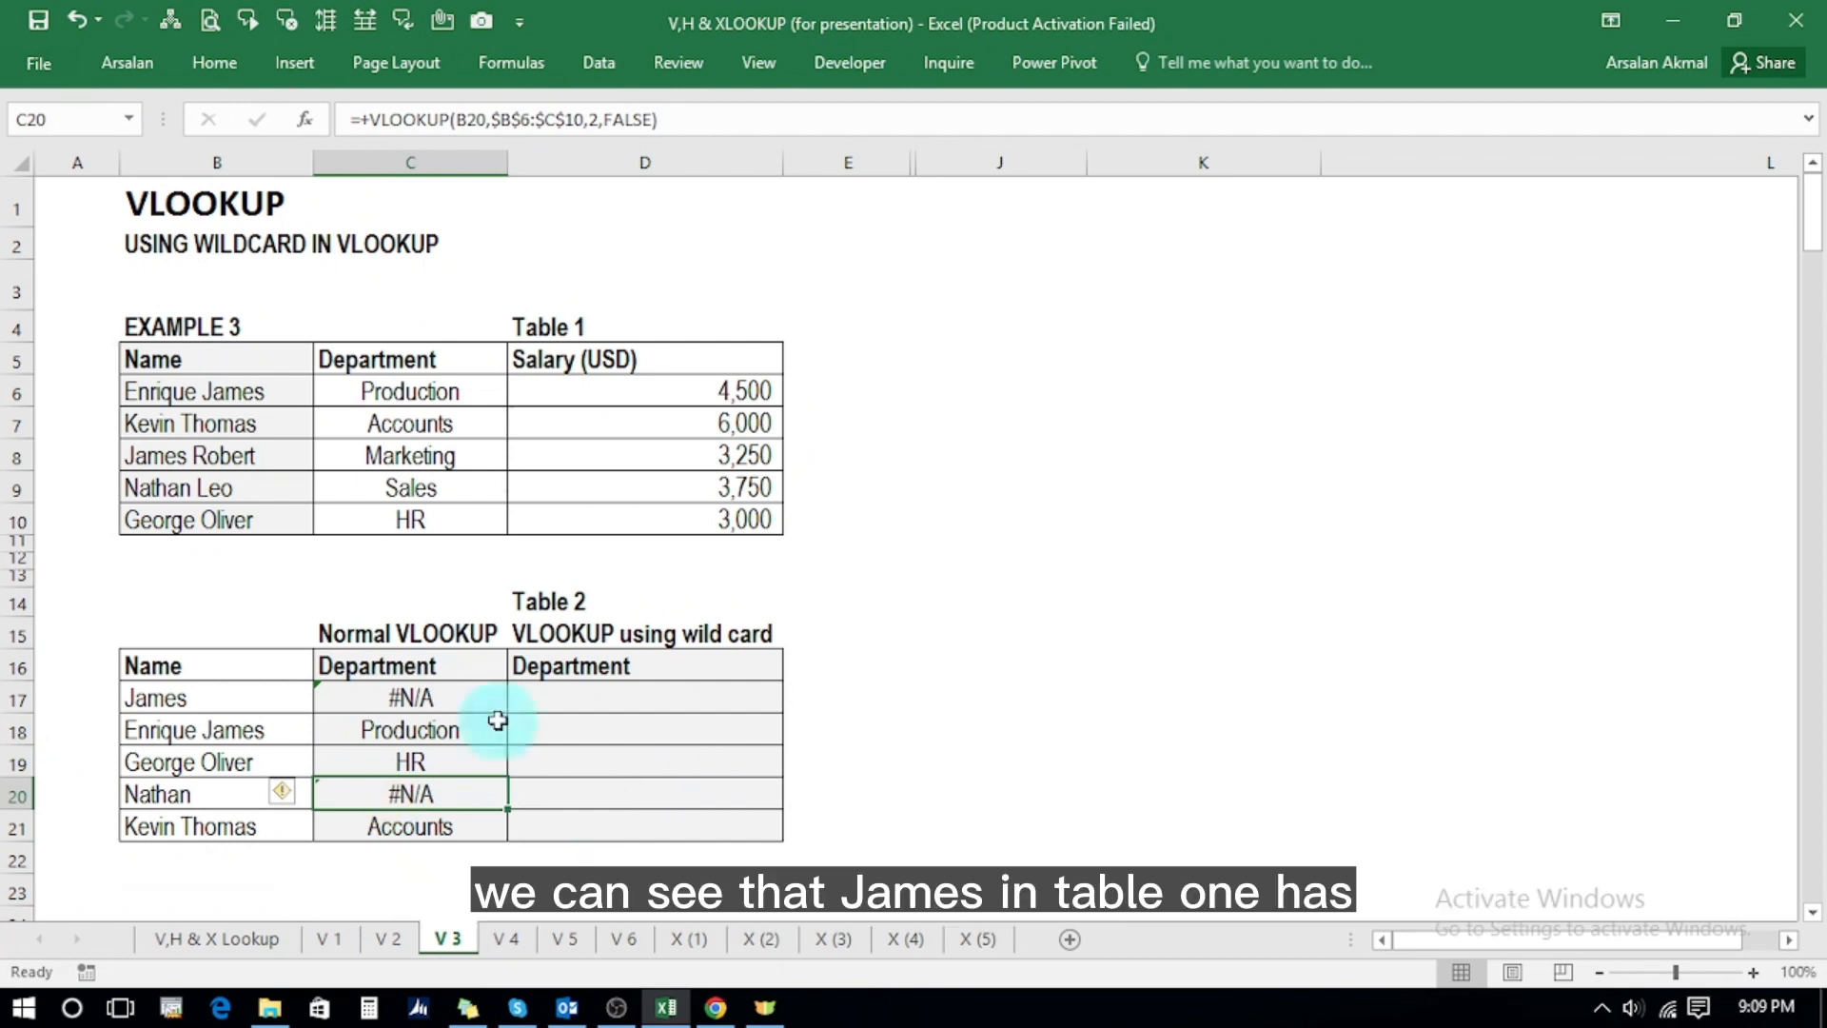
{"action": "left_click", "coordinate": [191, 698]}
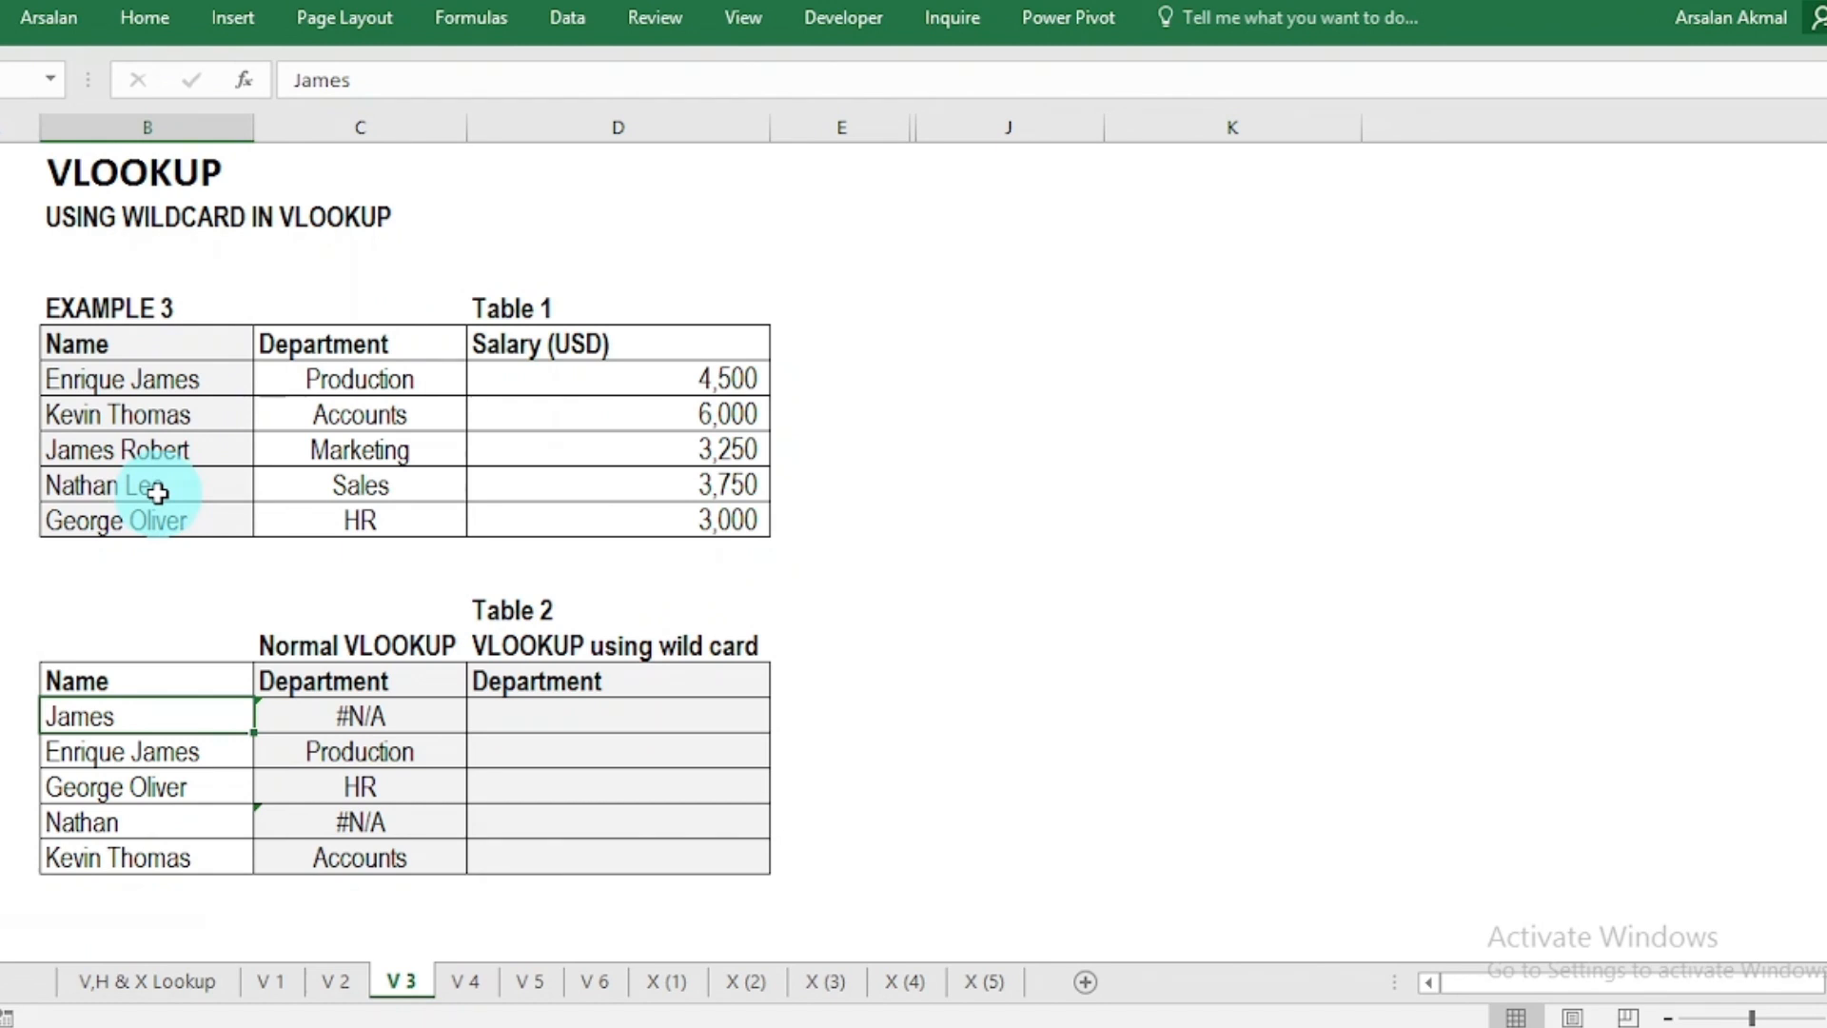
- Start a VLOOKUP formula in D17 with B17&"*" as the lookup value, adding a wildcard after the name
{"action": "left_click", "coordinate": [542, 733]}
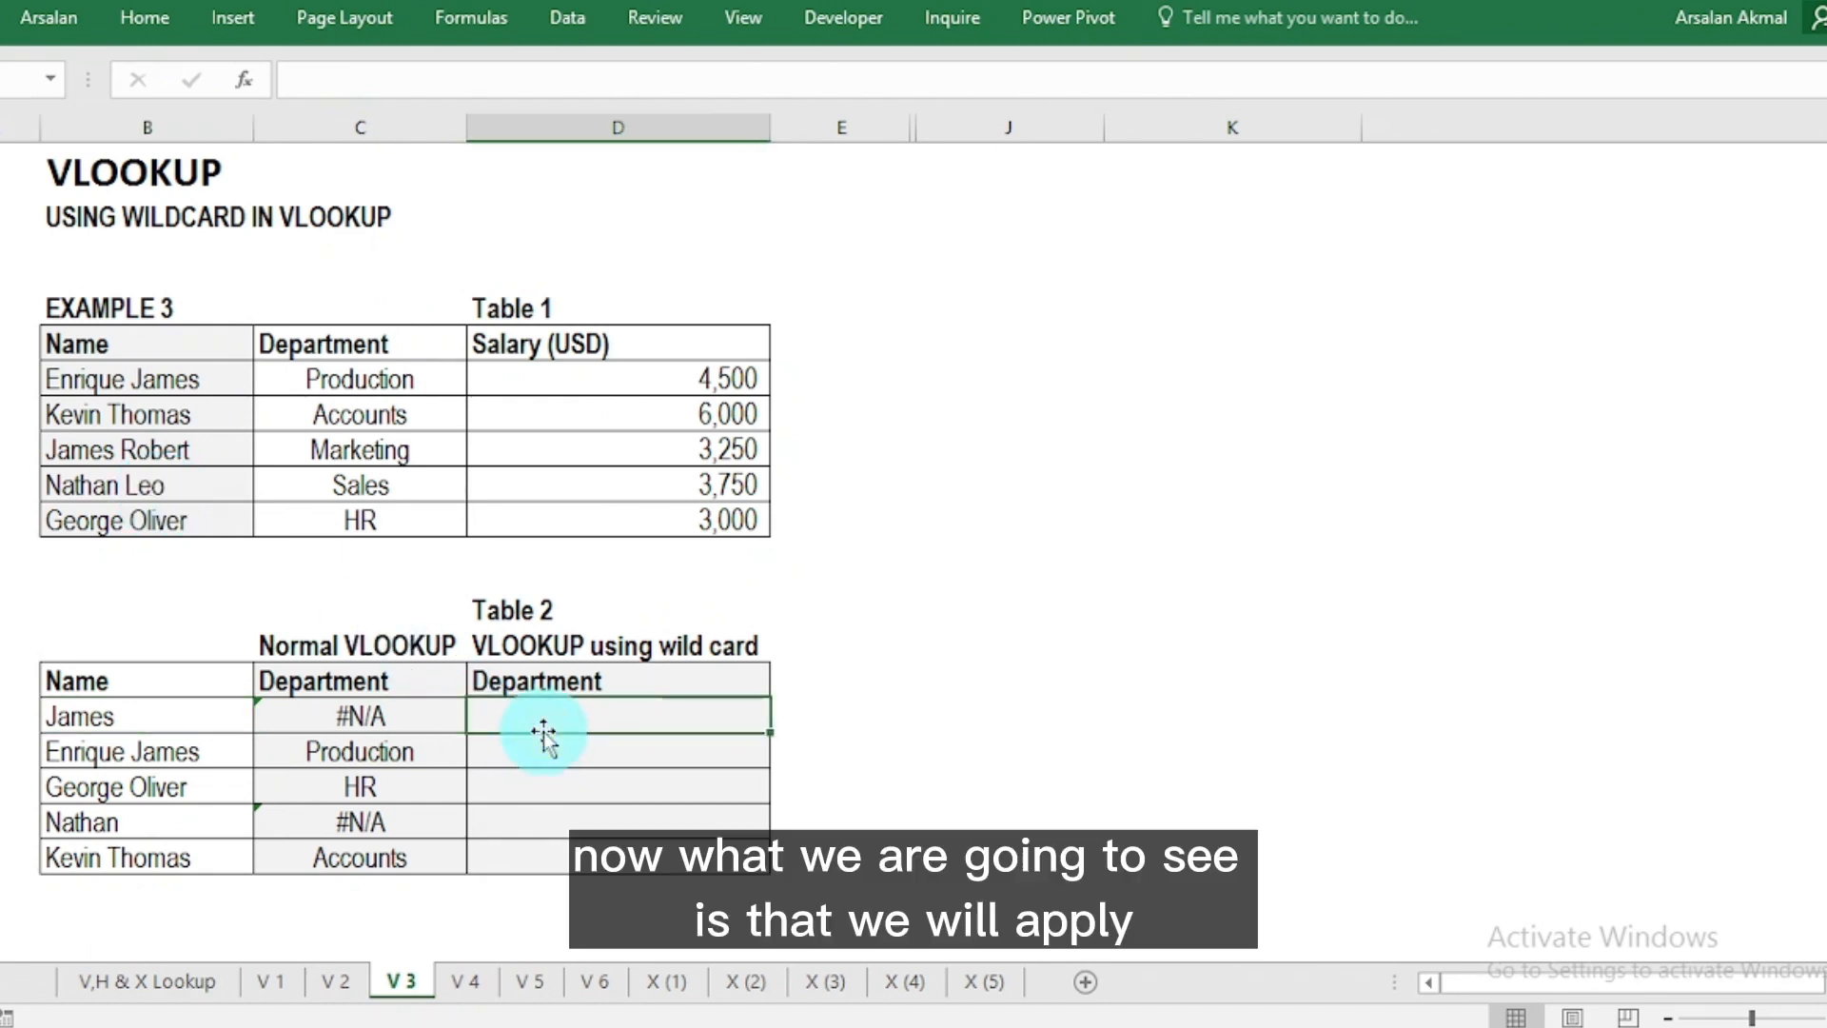
{"action": "type", "text": "+"}
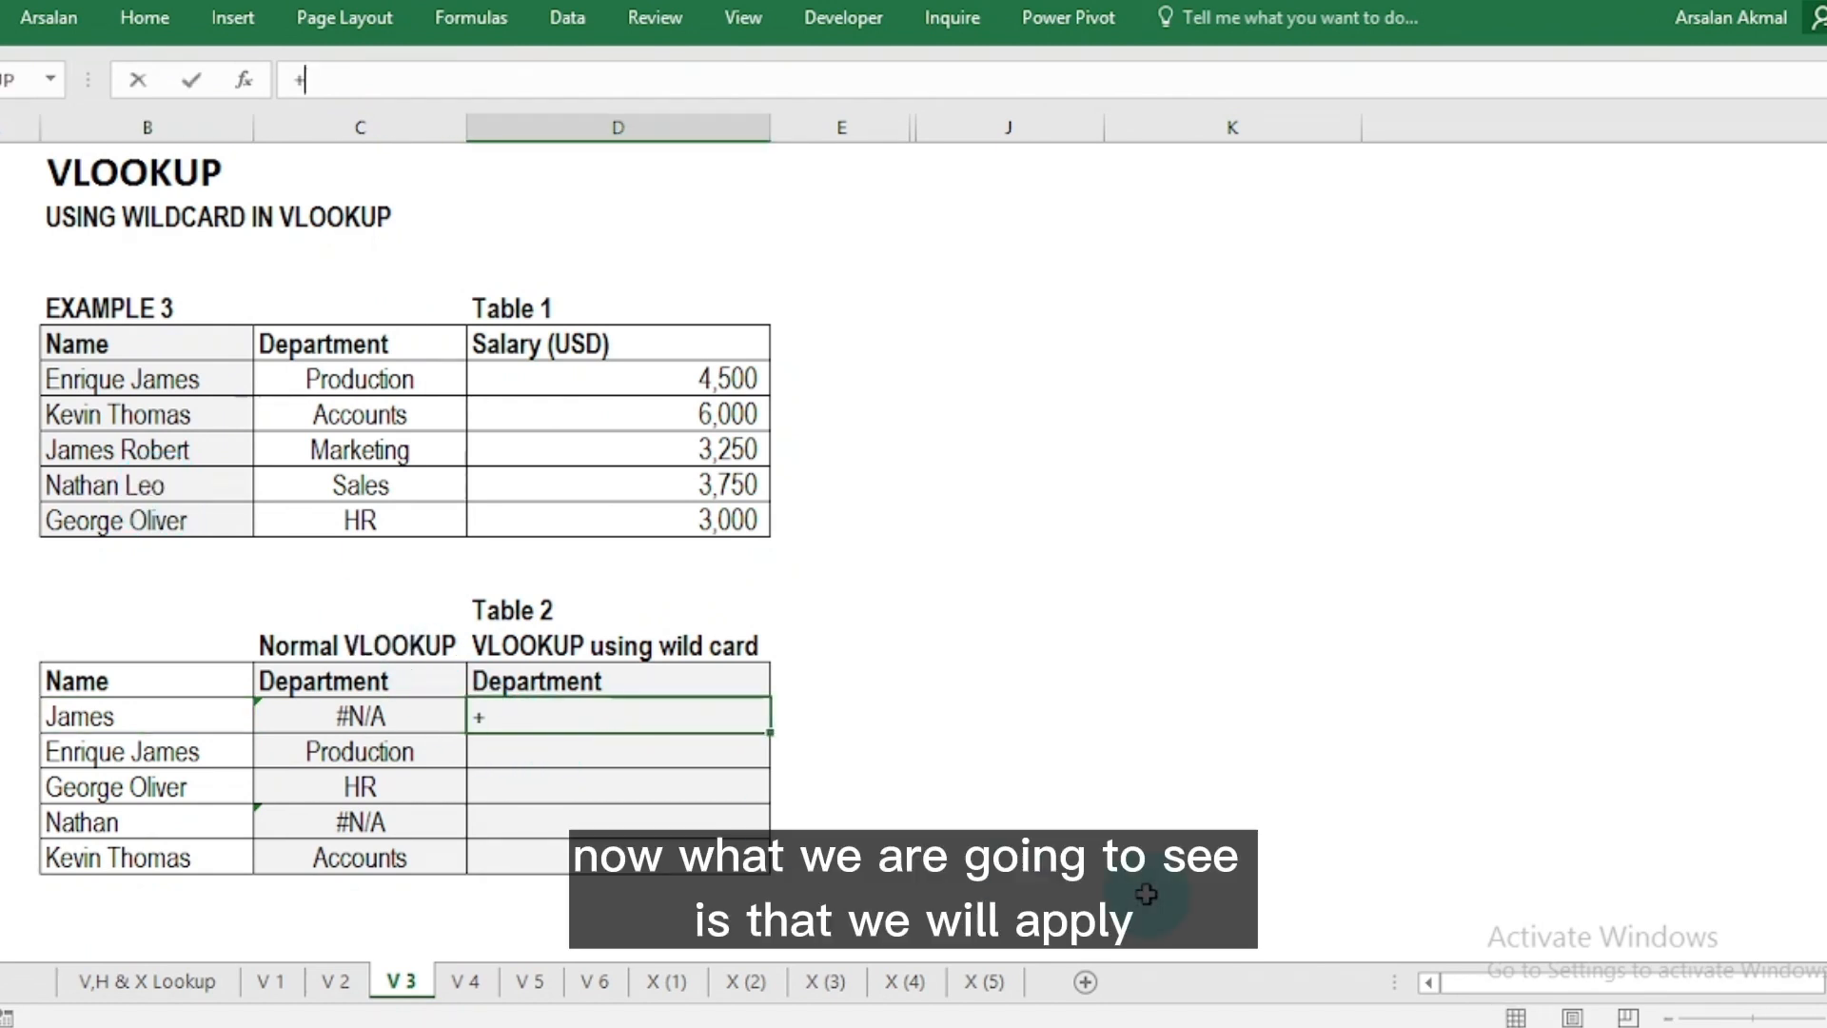
{"action": "type", "text": "vl"}
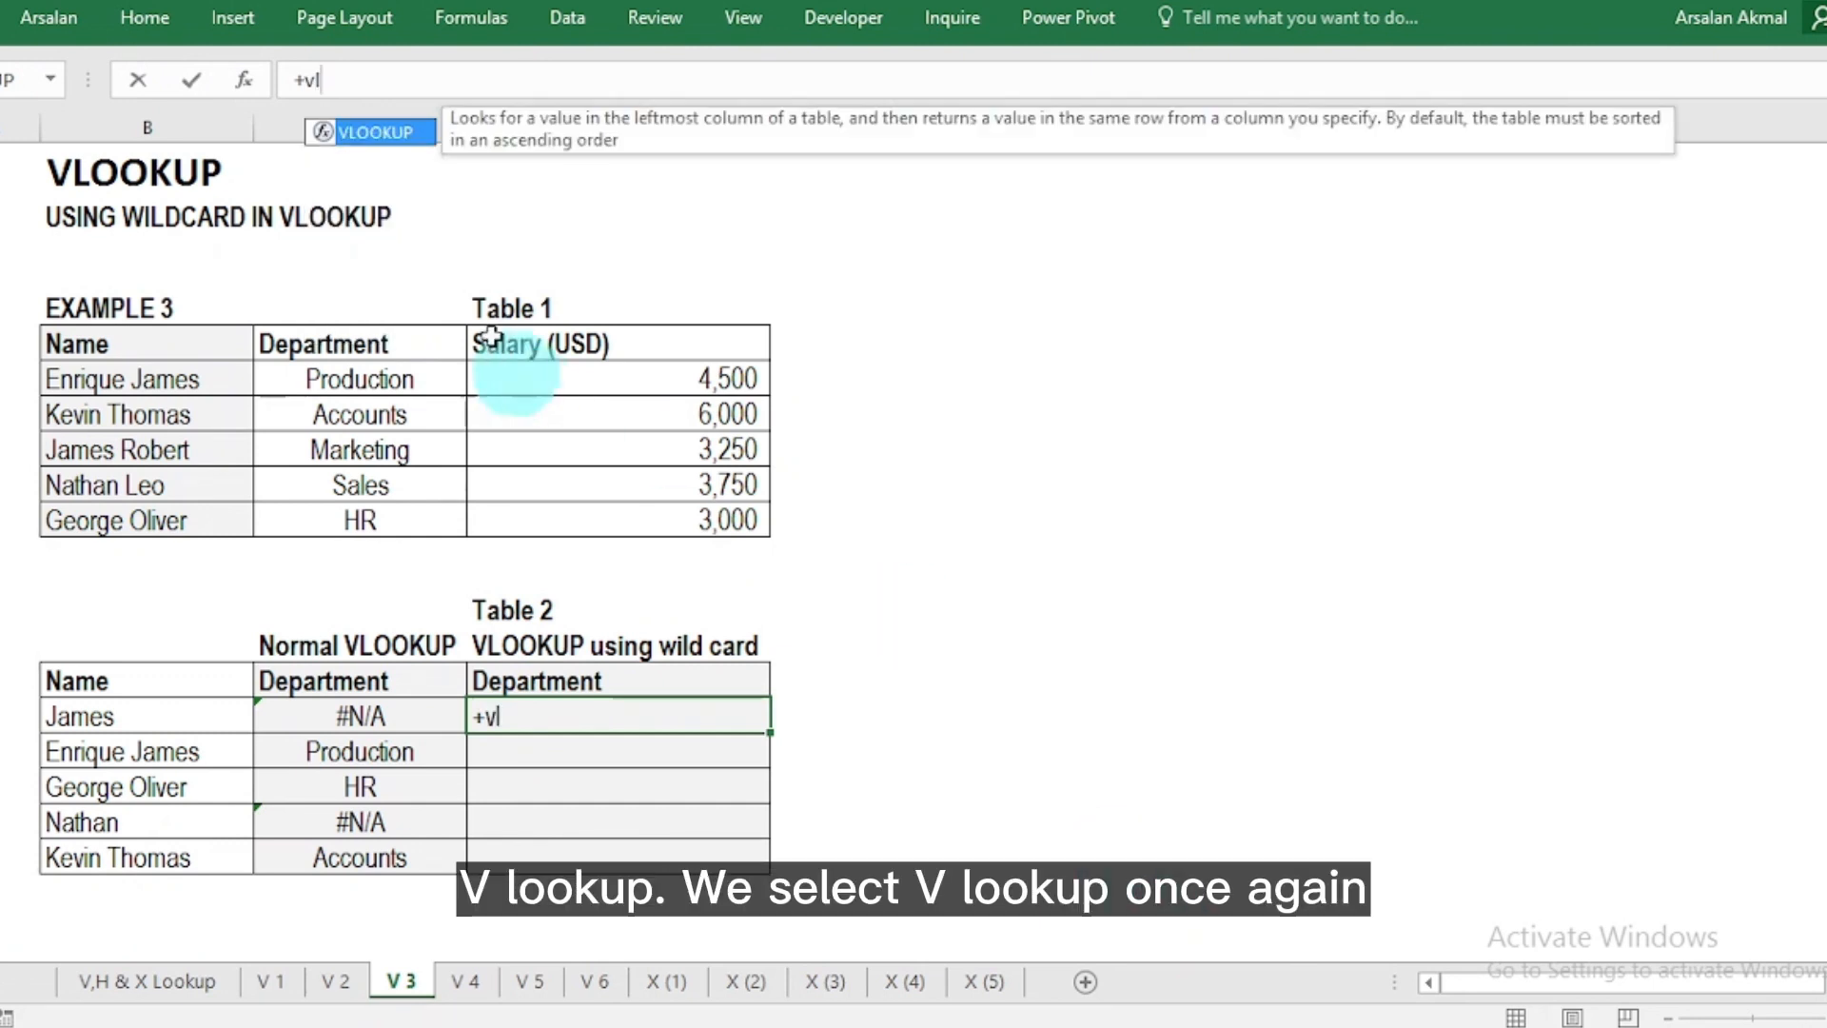
{"action": "double_click", "coordinate": [370, 132]}
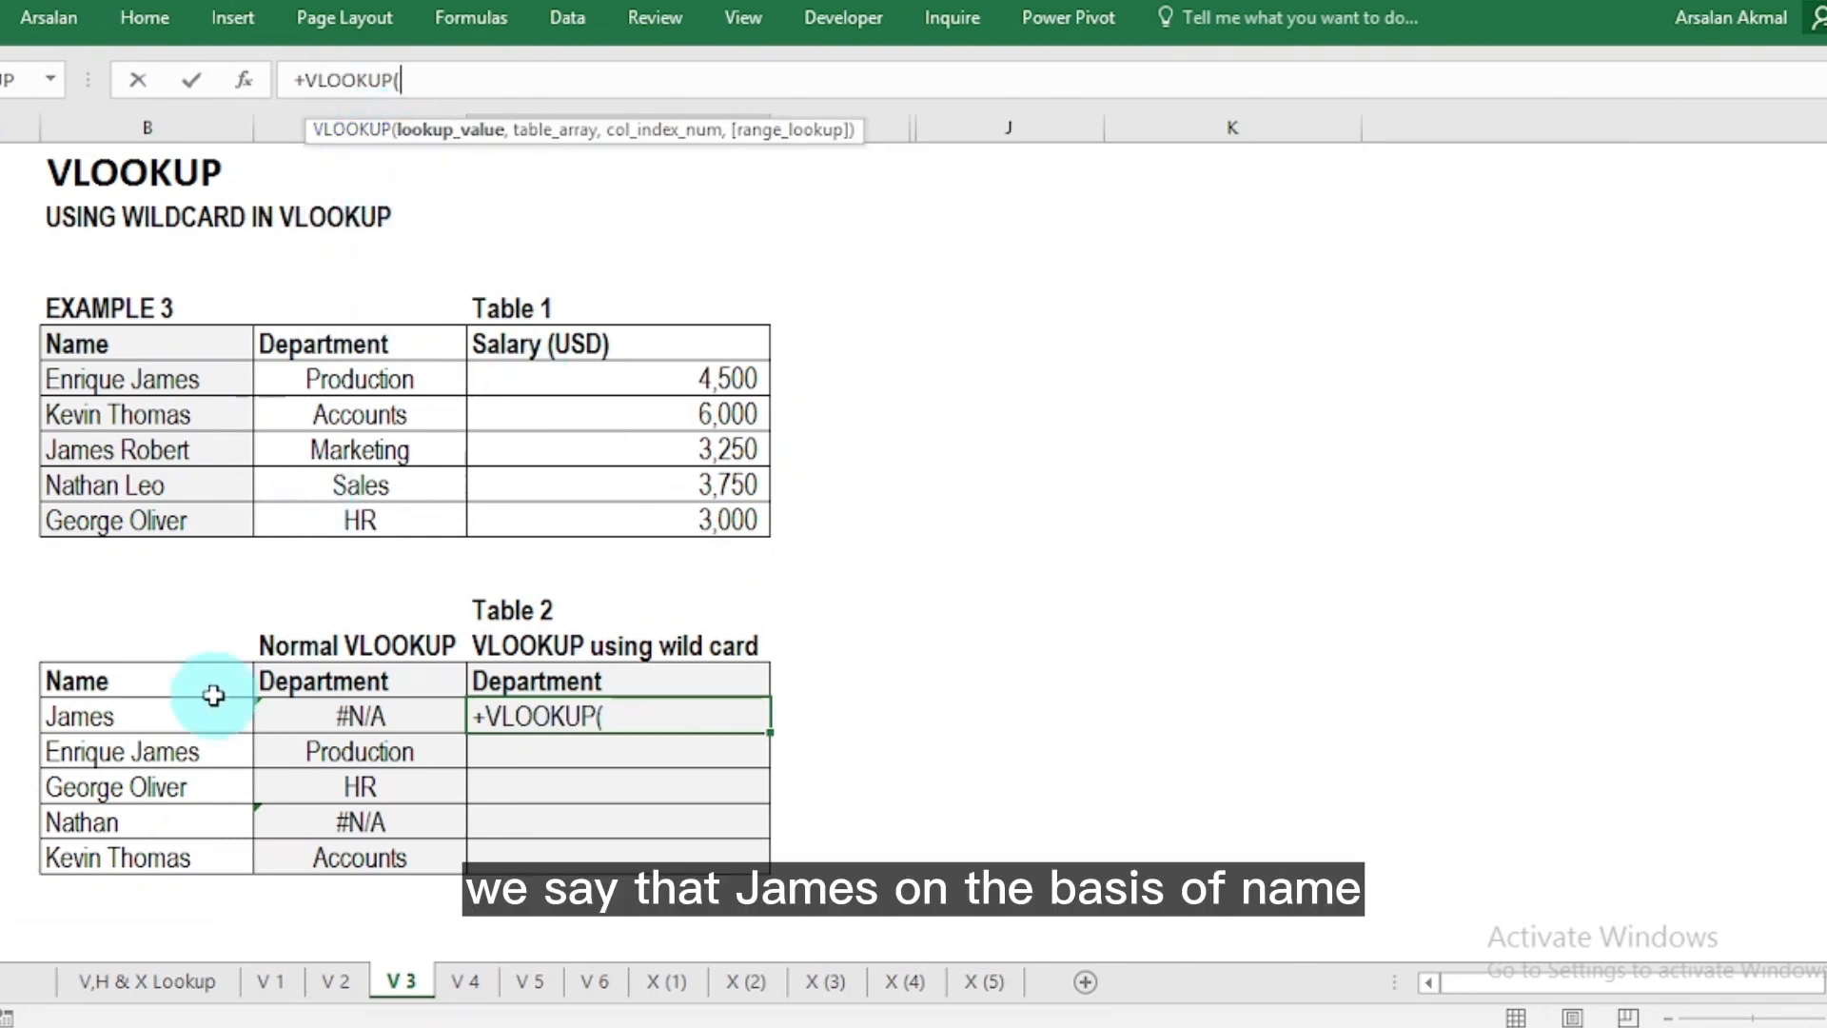
{"action": "left_click", "coordinate": [86, 716]}
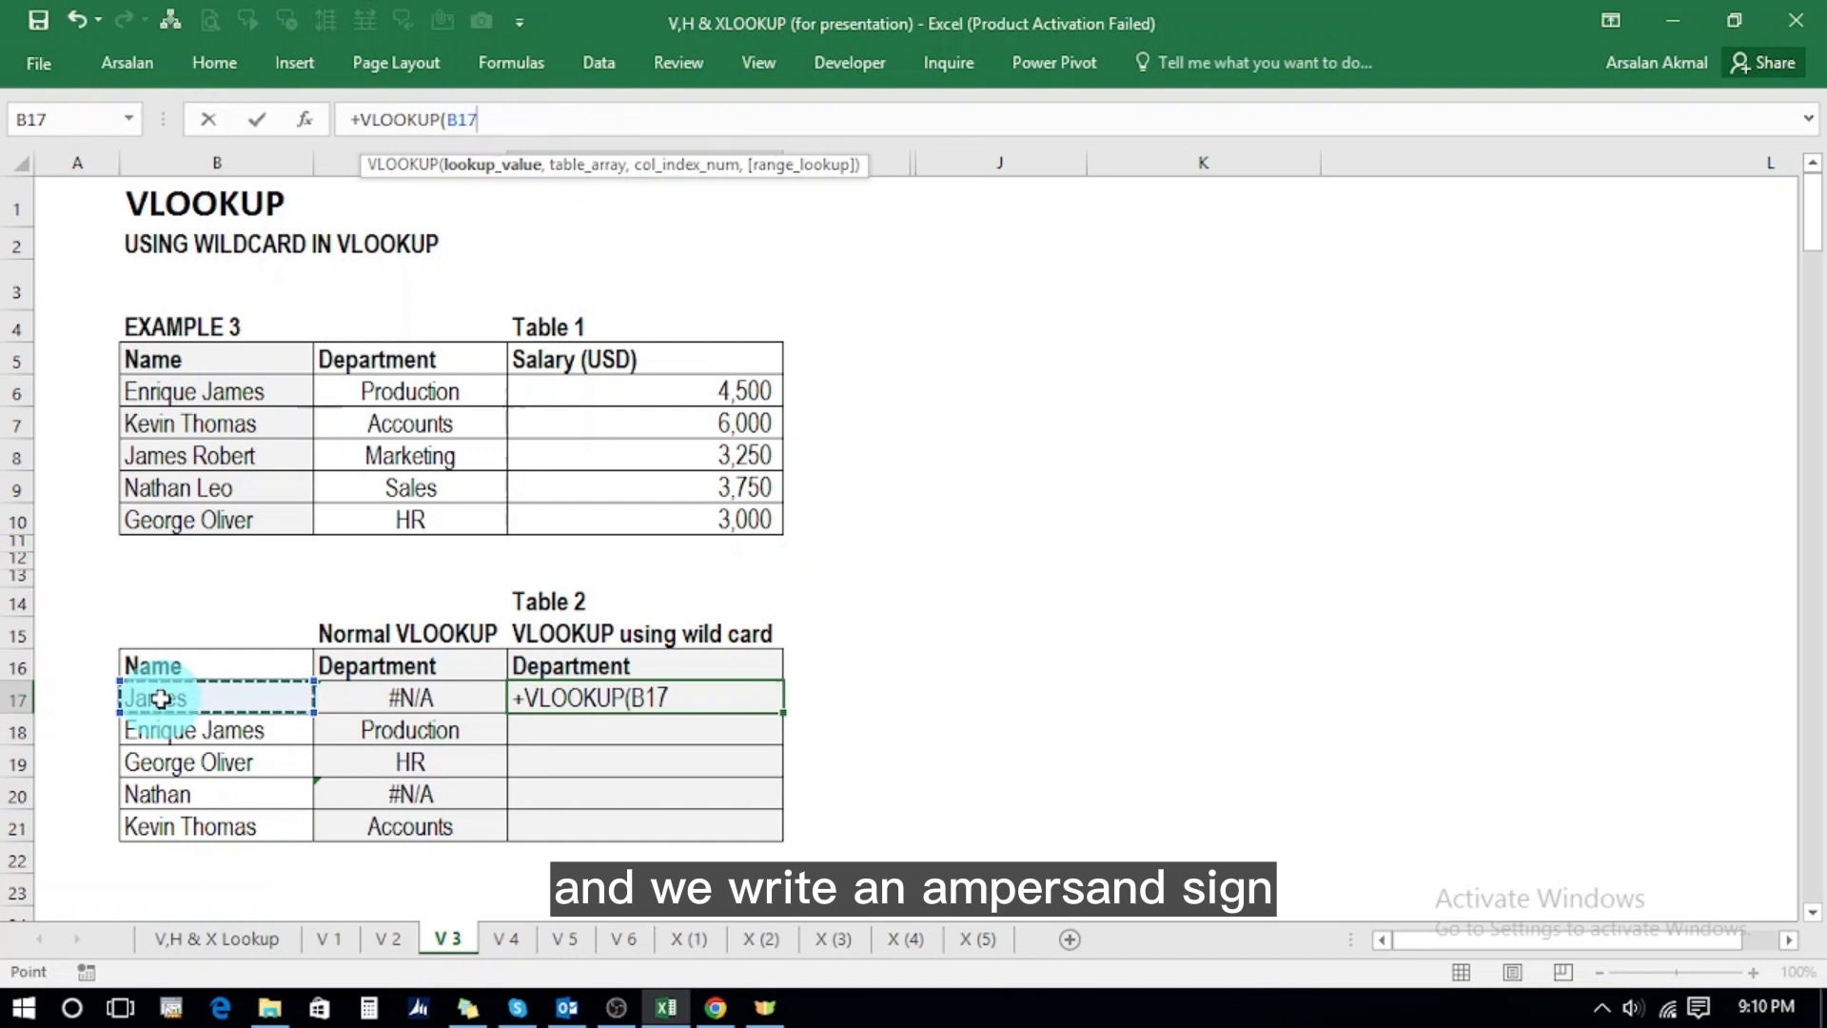
{"action": "type", "text": "&"}
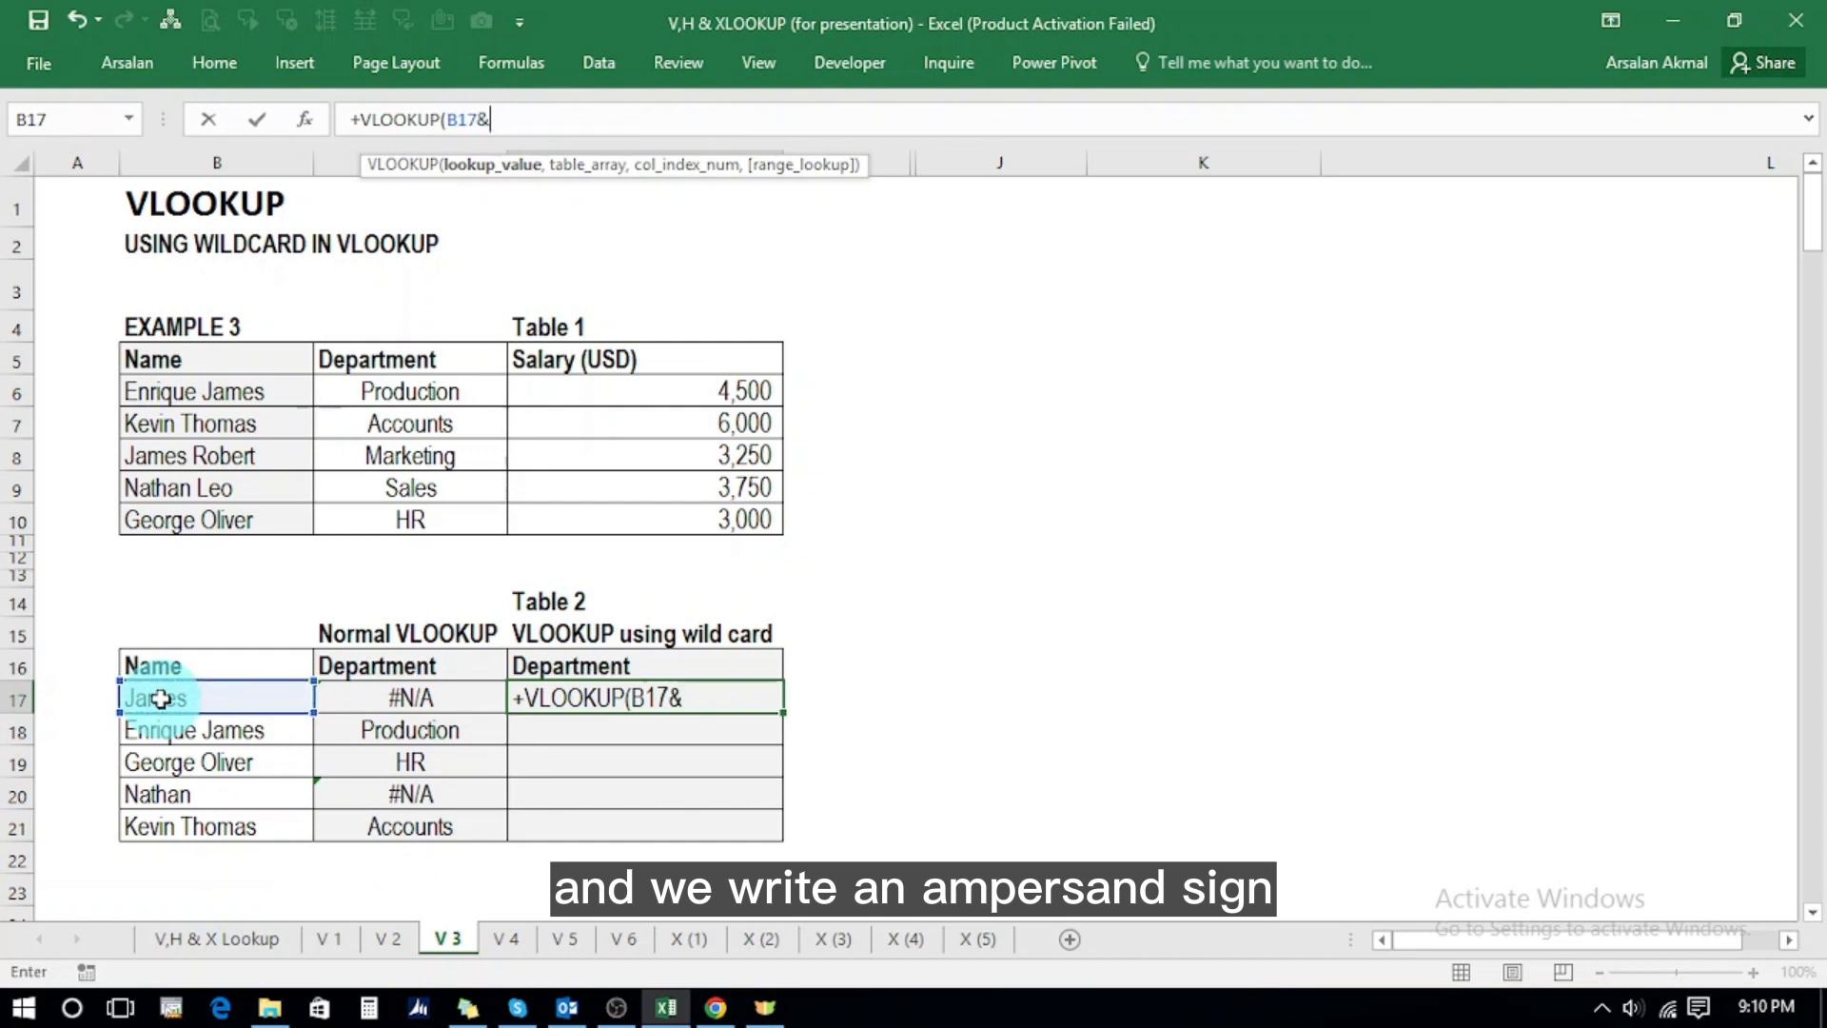
{"action": "type", "text": "\""}
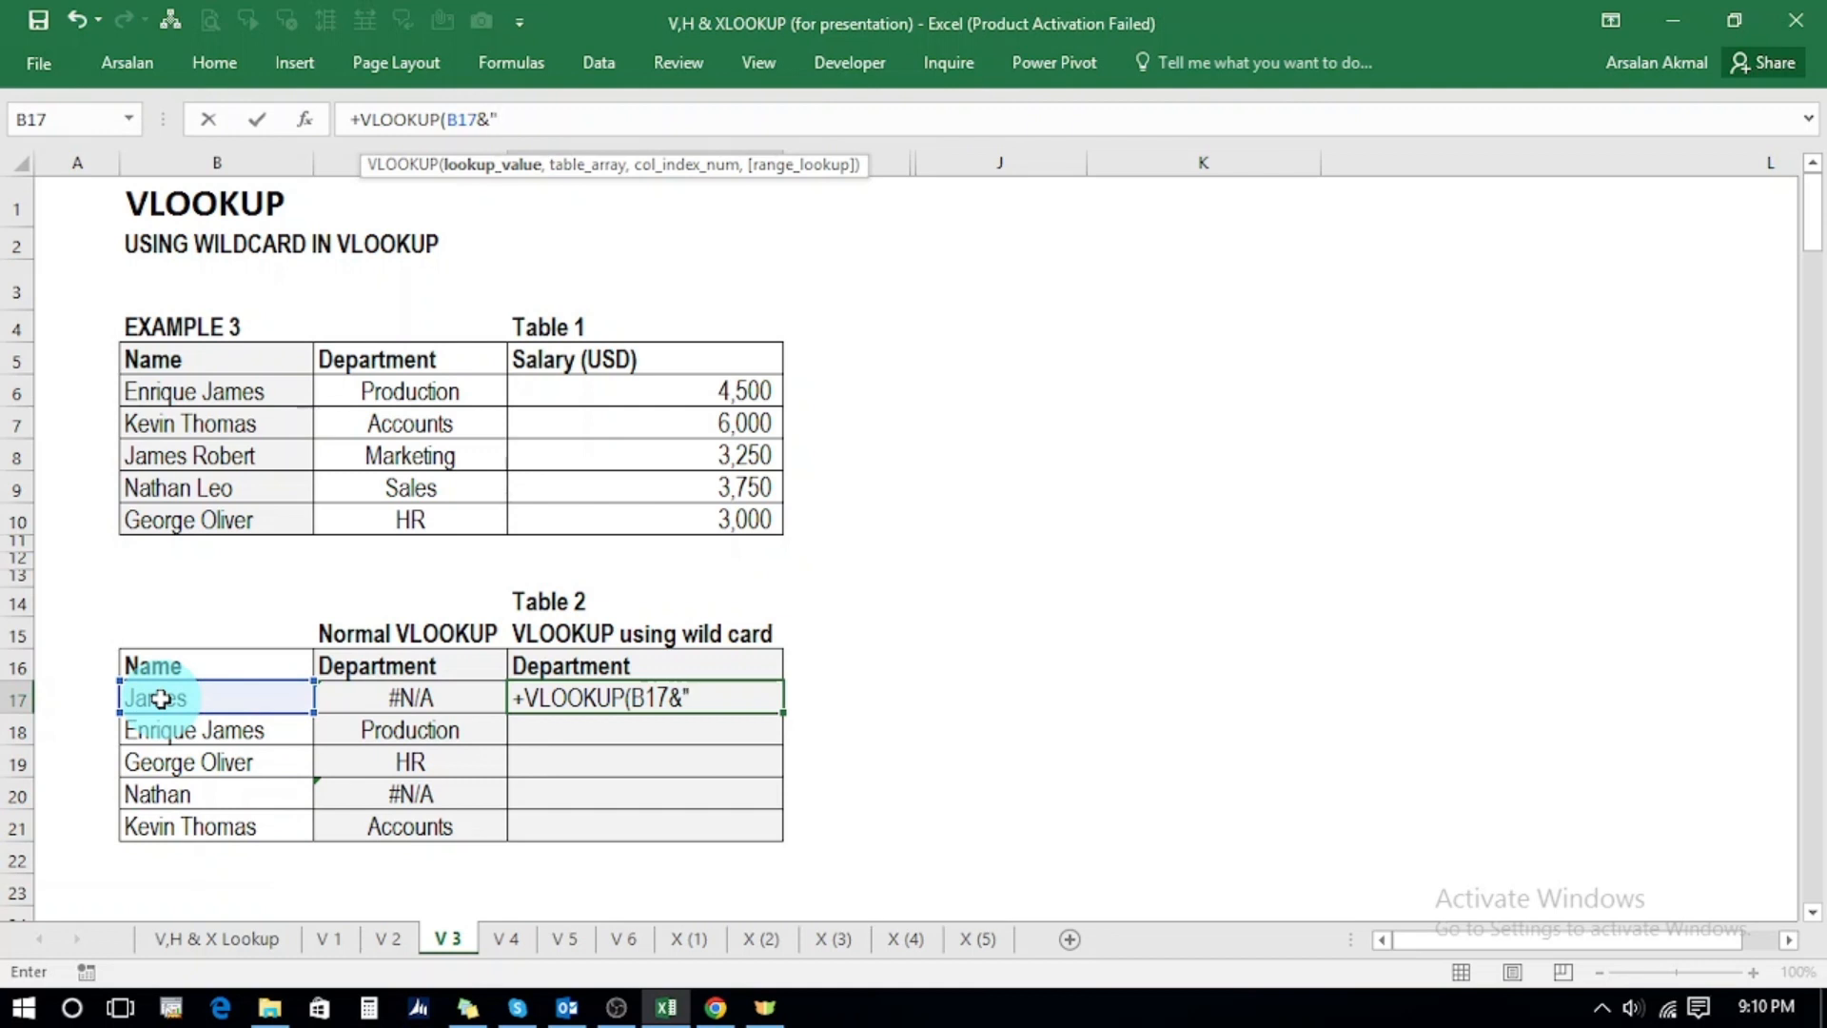
{"action": "type", "text": "*"}
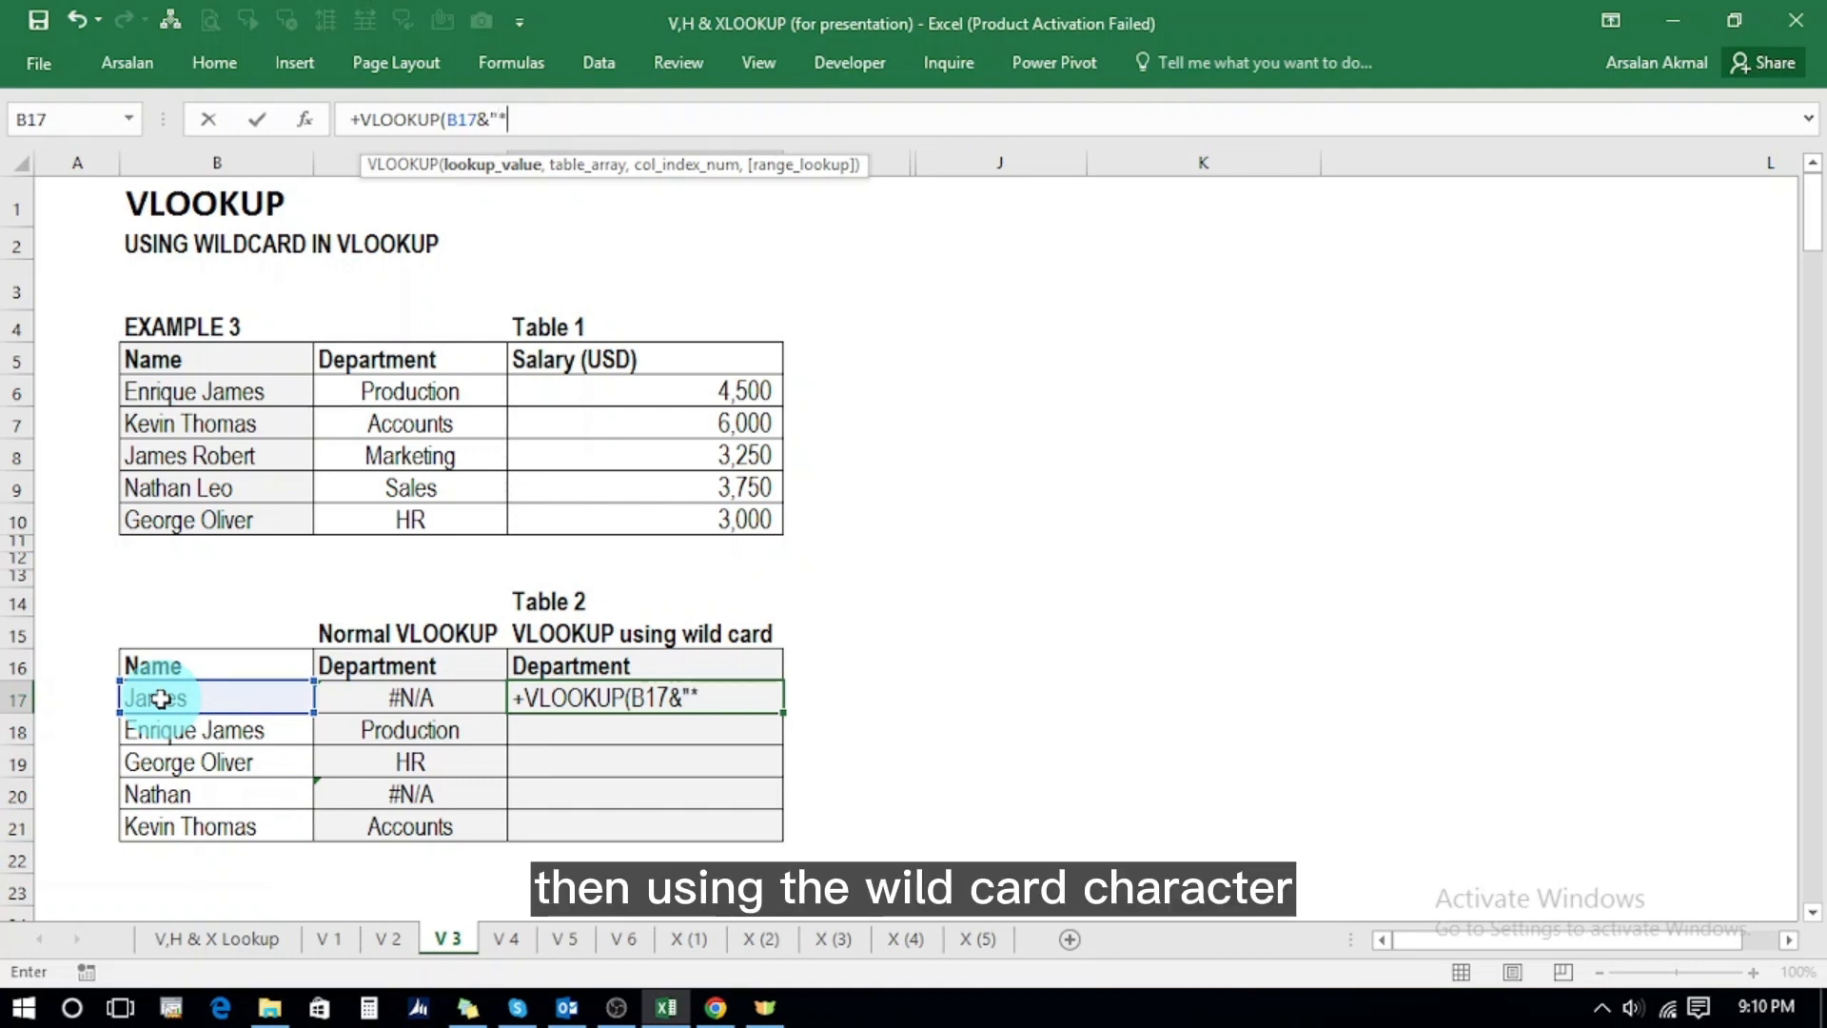
{"action": "type", "text": "\""}
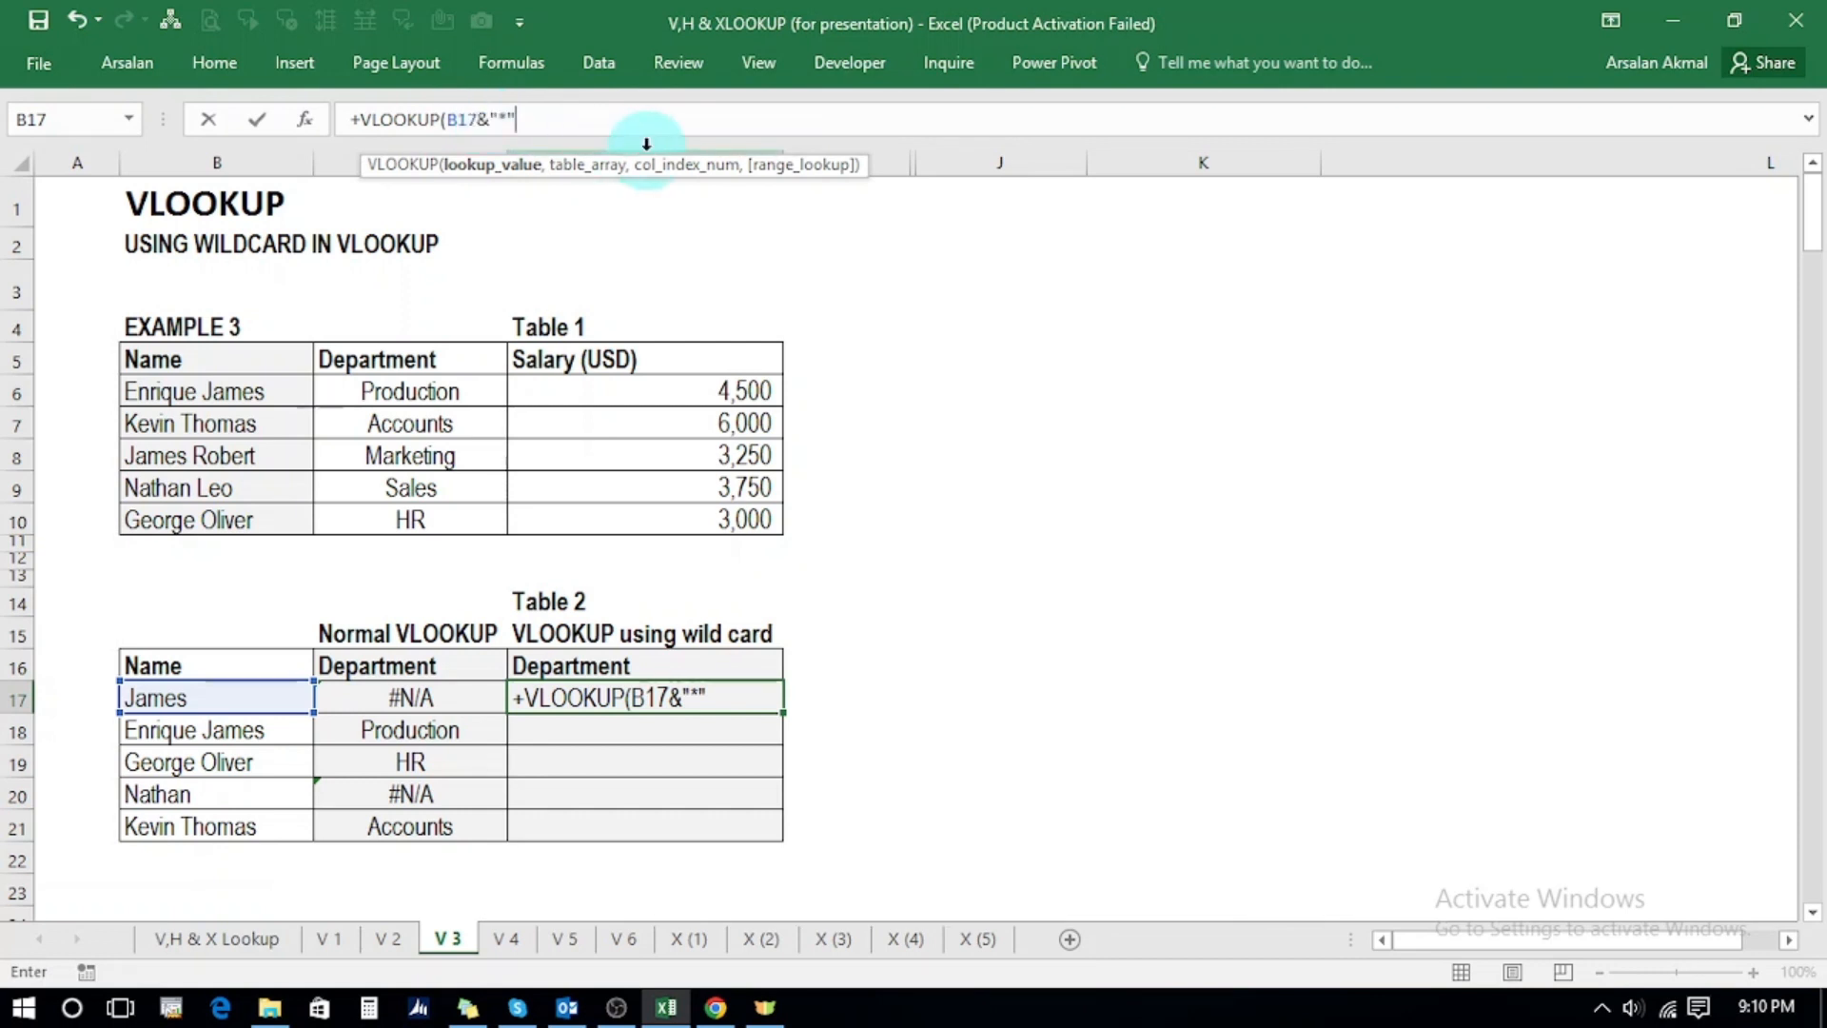
{"action": "type", "text": ","}
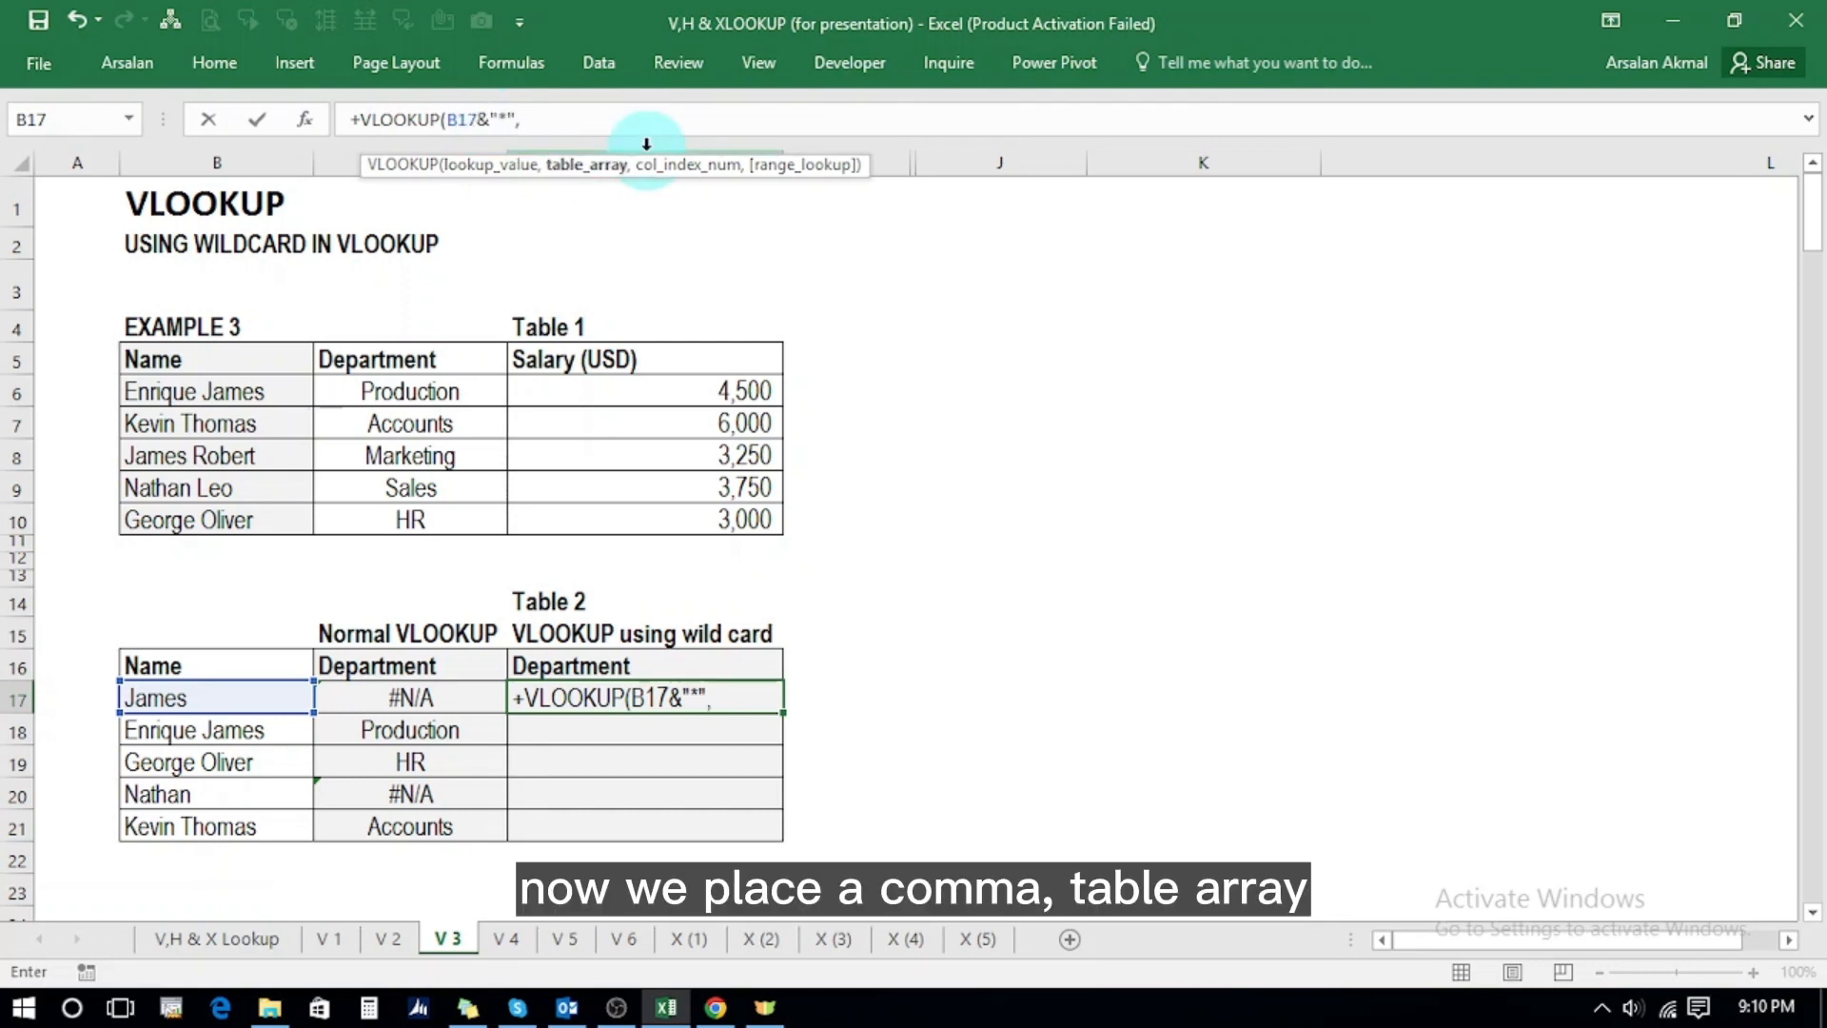
- Set the table array of the D17 VLOOKUP to Table 1's names and departments as the absolute range $B$6:$C$10
{"action": "left_click", "coordinate": [152, 391]}
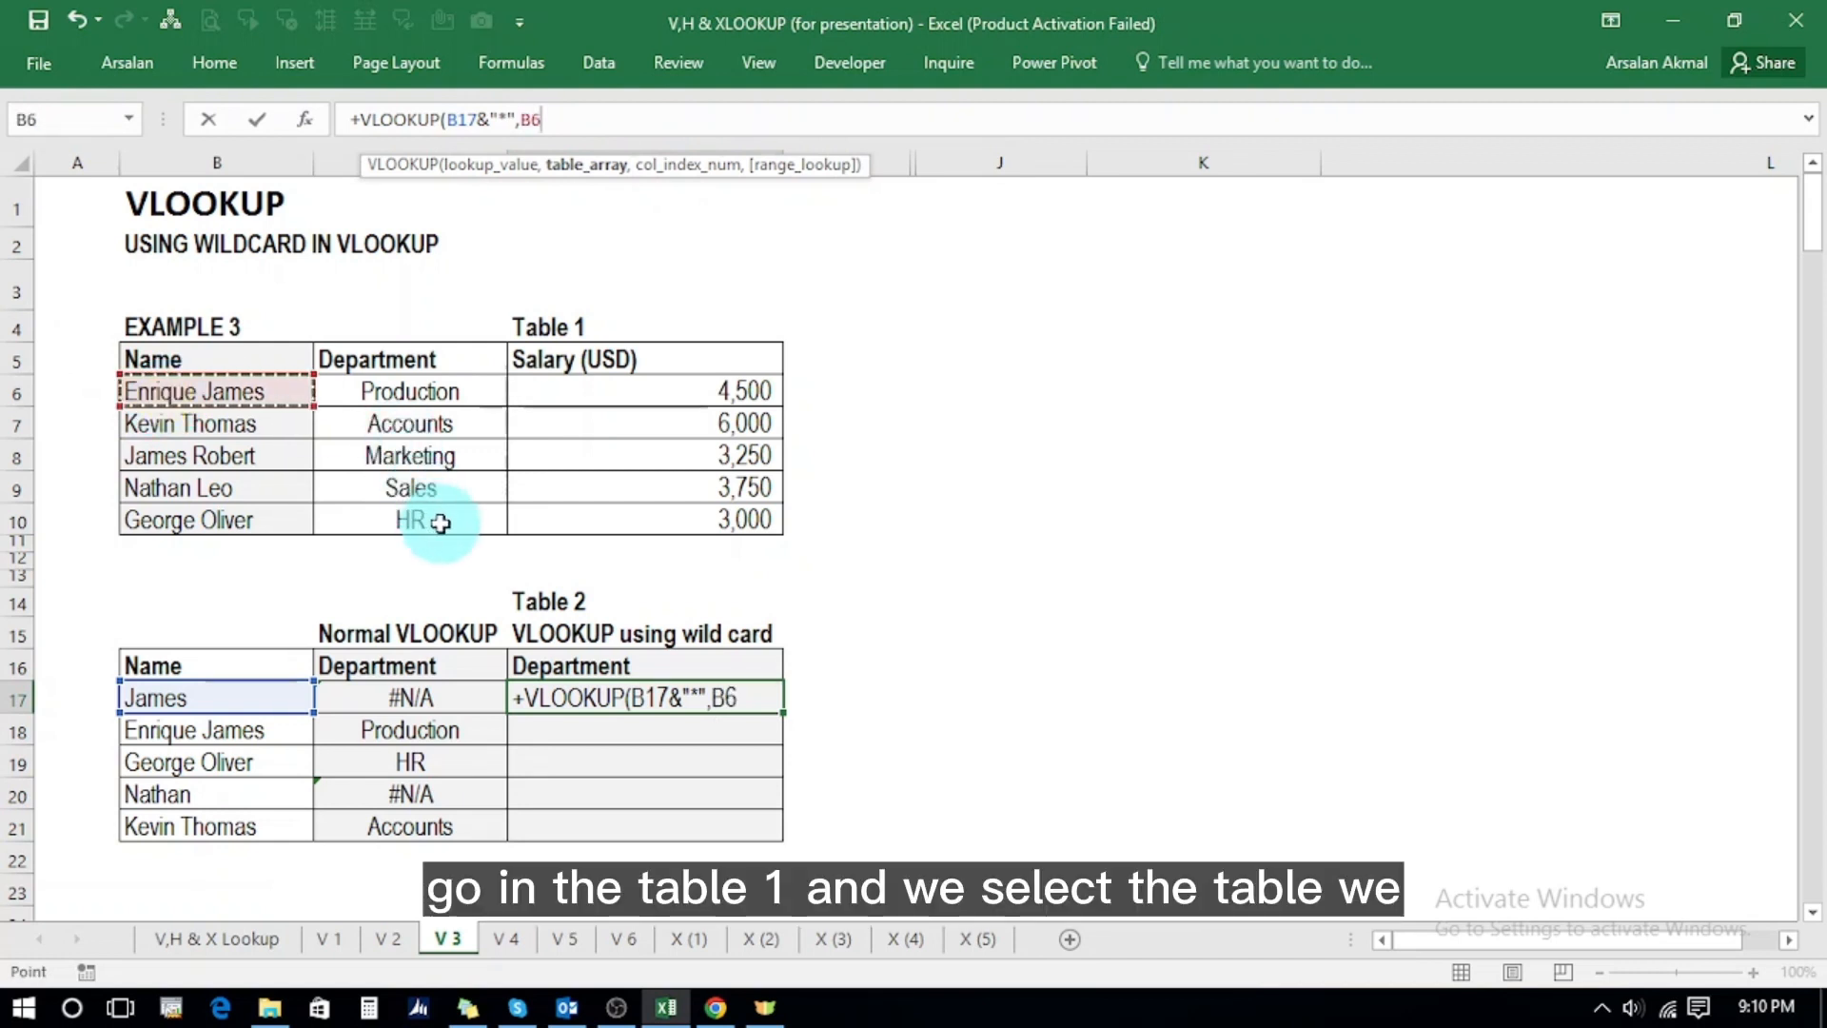
{"action": "key", "text": "shift+Right"}
{"action": "key", "text": "shift+Down"}
{"action": "key", "text": "shift+Down"}
{"action": "key", "text": "shift+Down"}
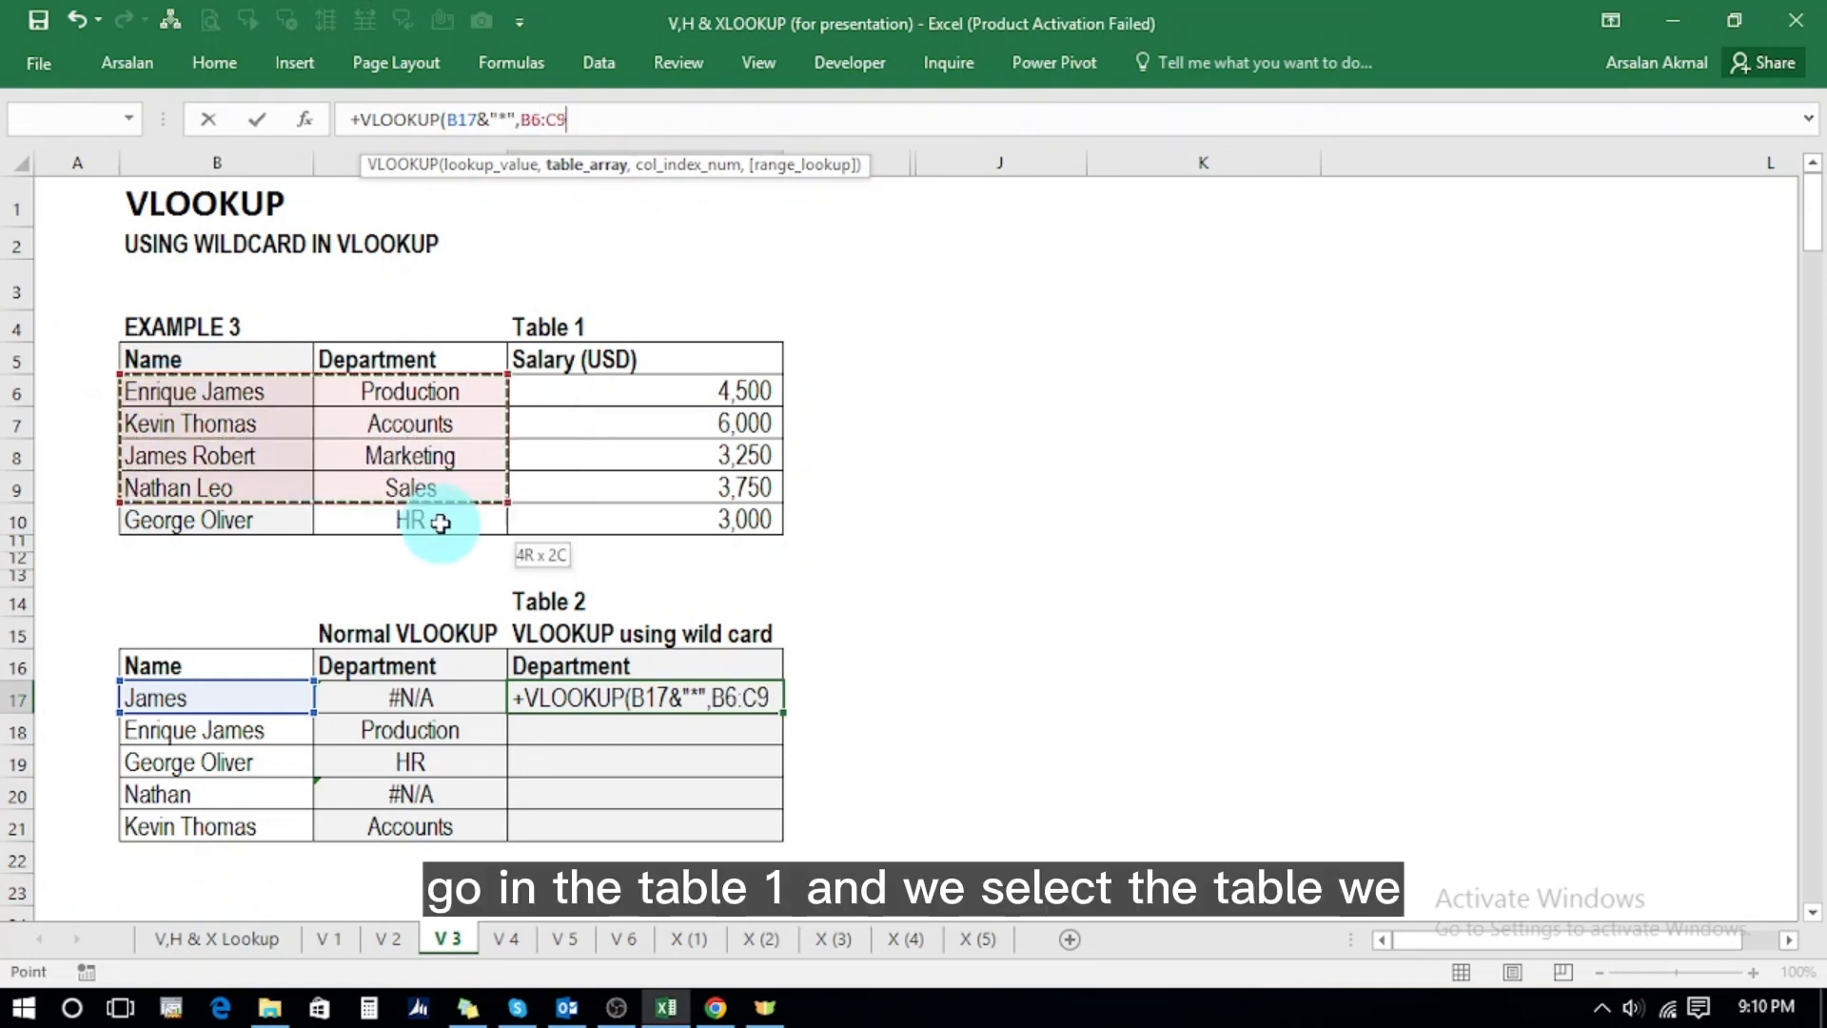
{"action": "key", "text": "shift+Down"}
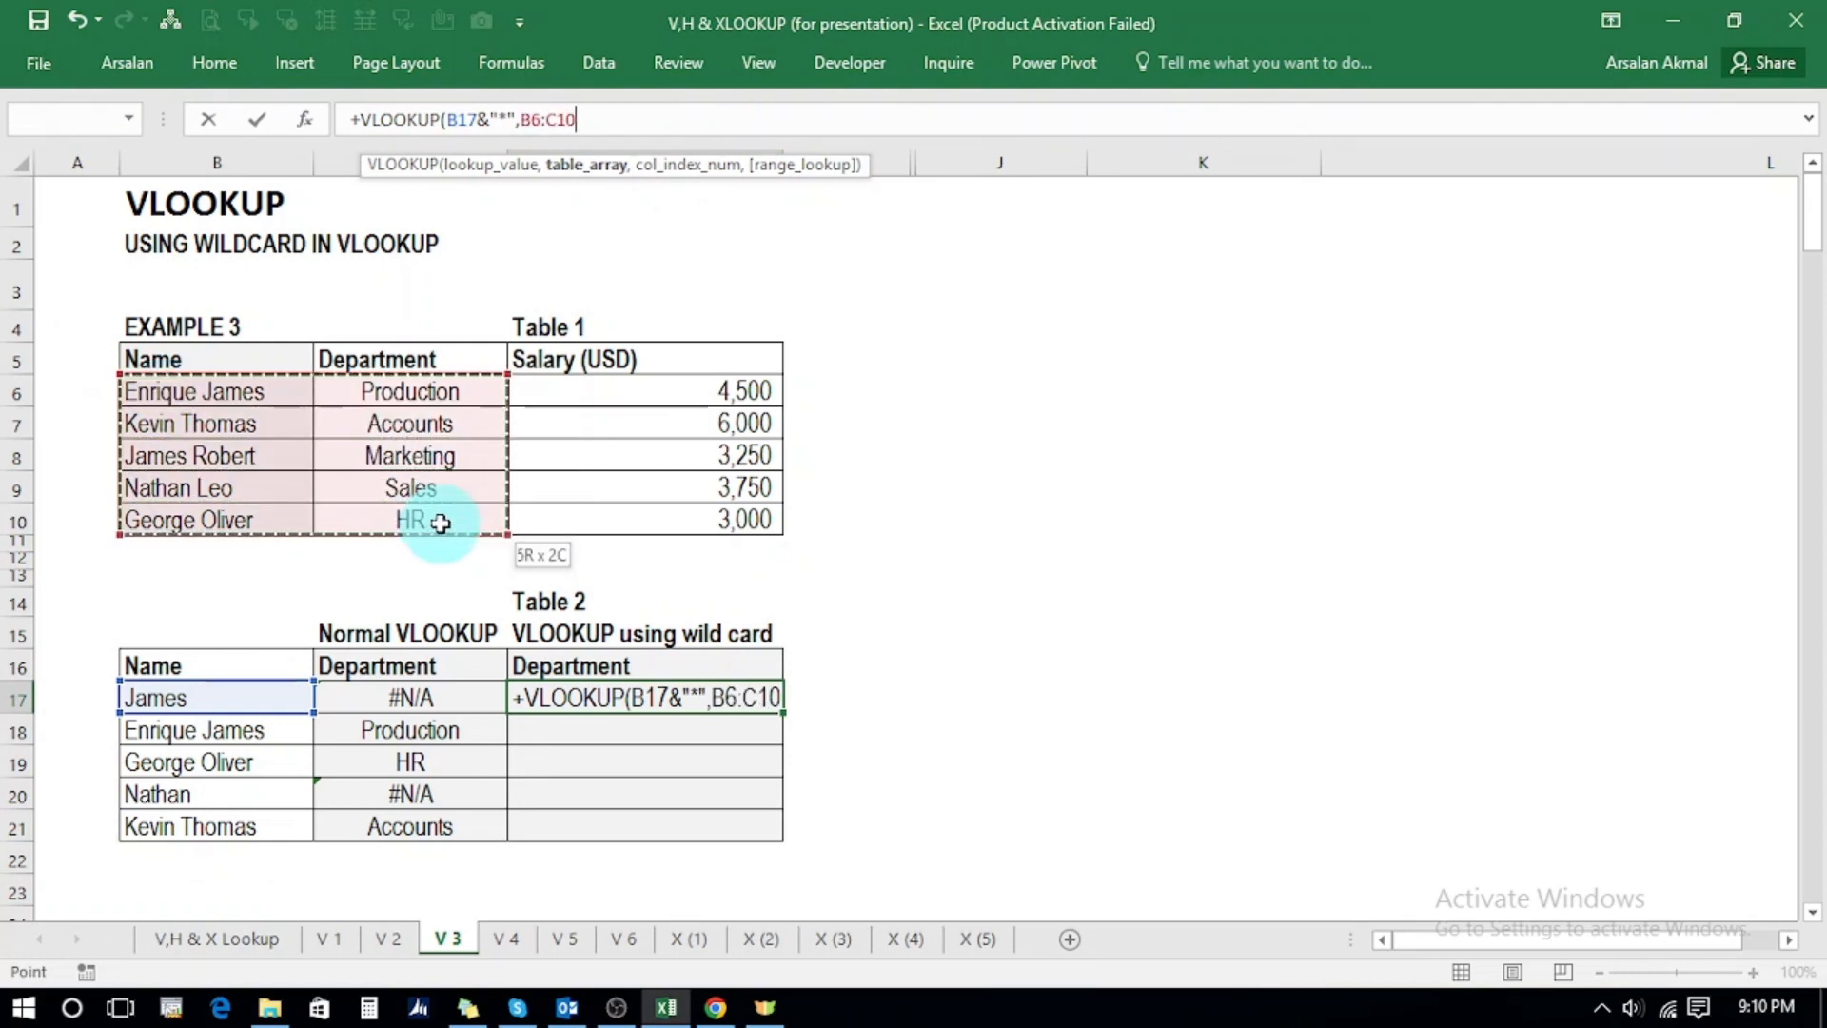
{"action": "key", "text": "F4"}
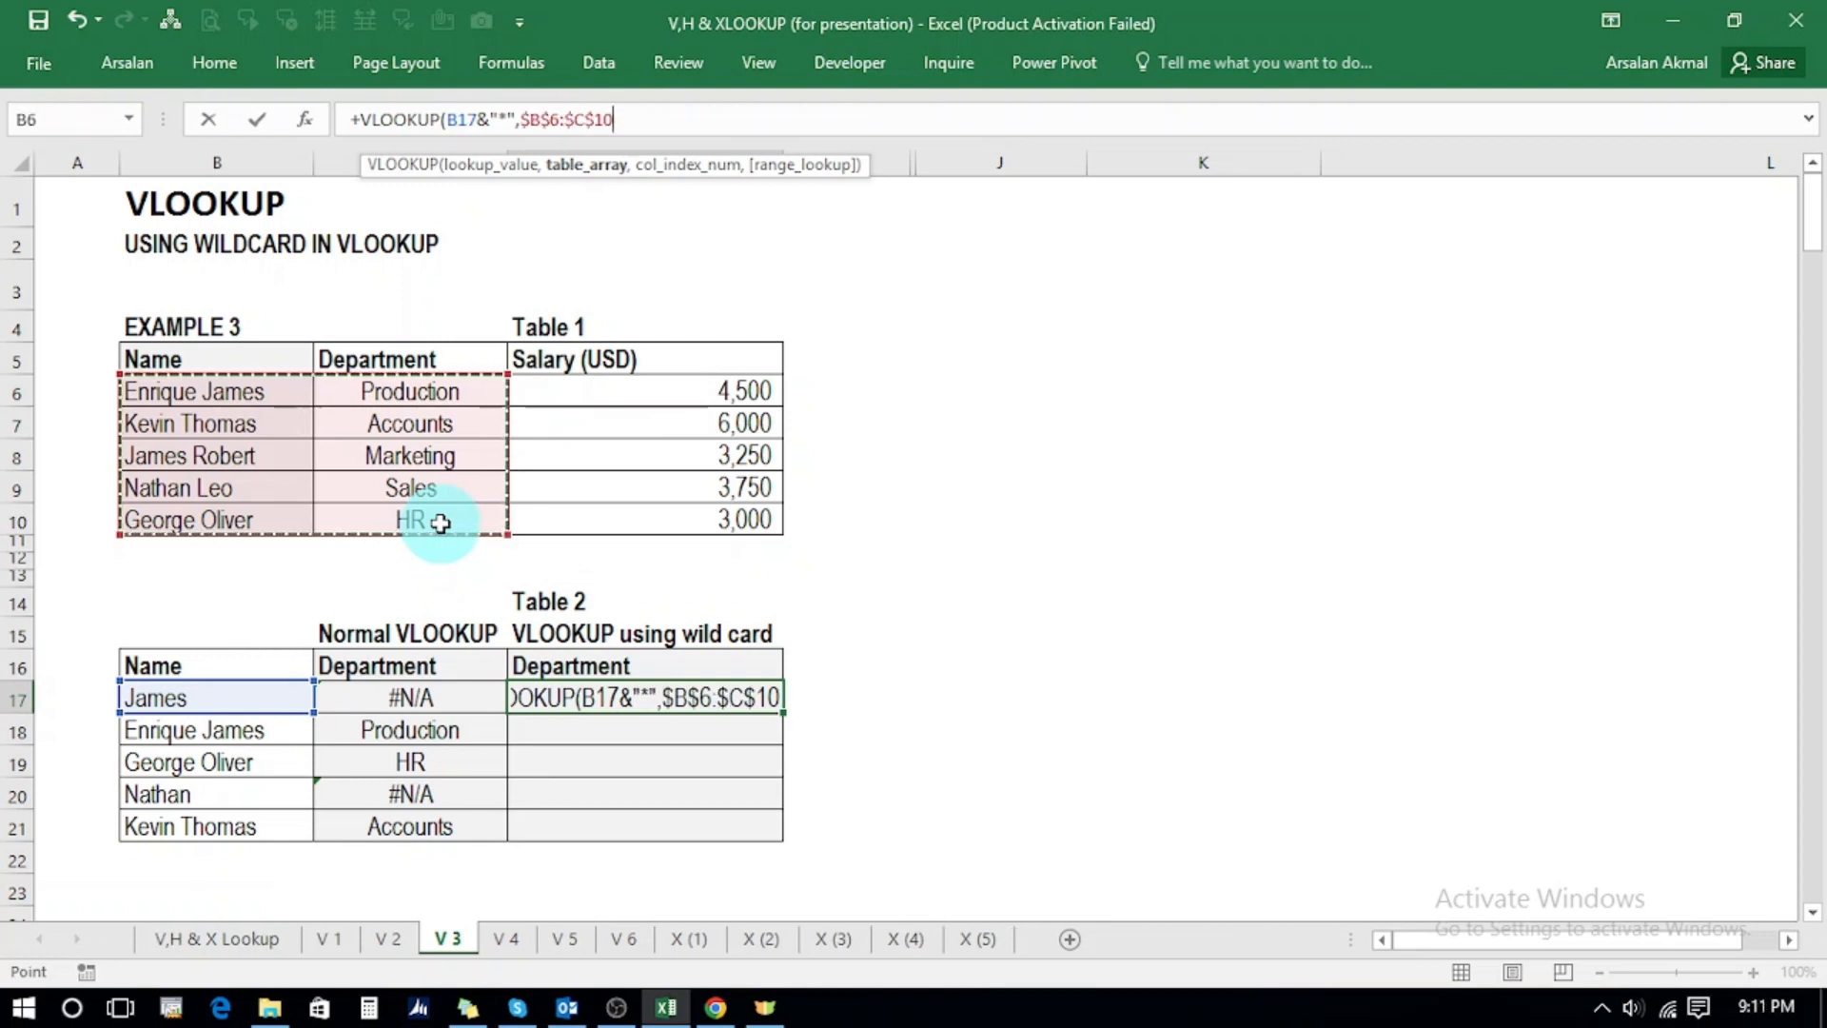
{"action": "type", "text": ","}
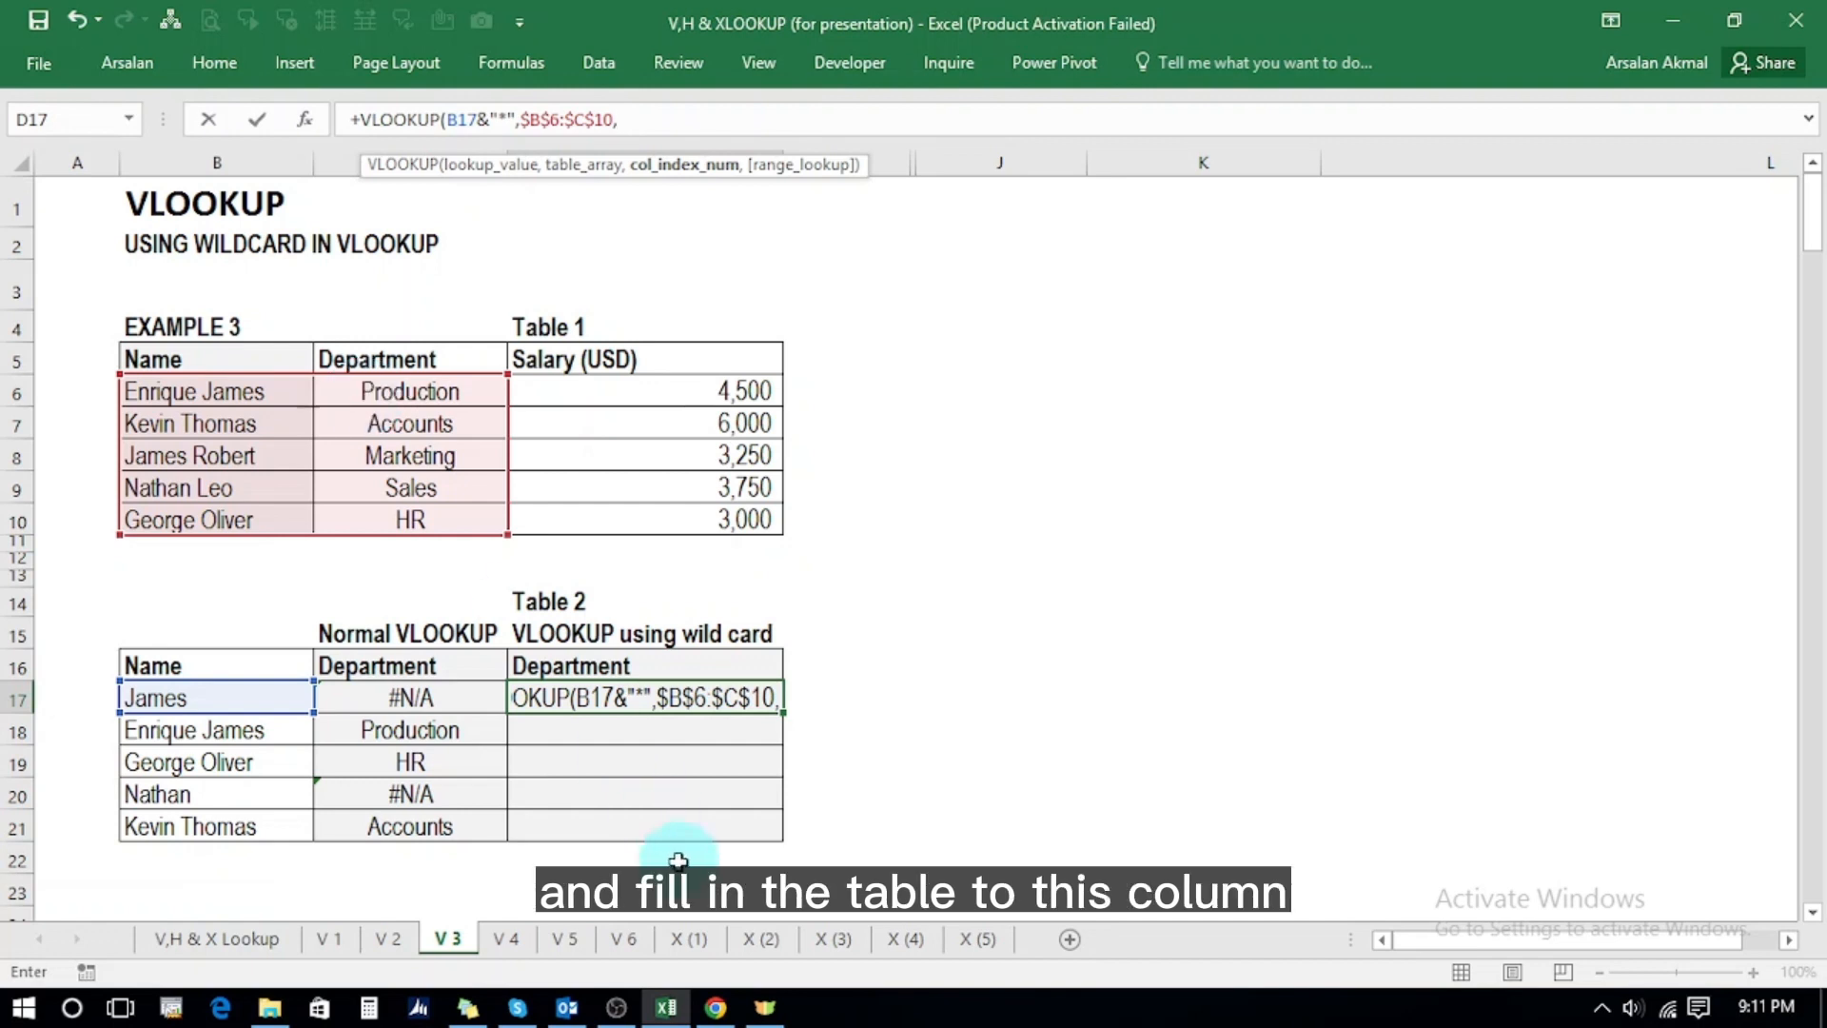
- Complete the D17 wildcard VLOOKUP with column index 2 and FALSE for an exact match, and enter it
{"action": "type", "text": "2"}
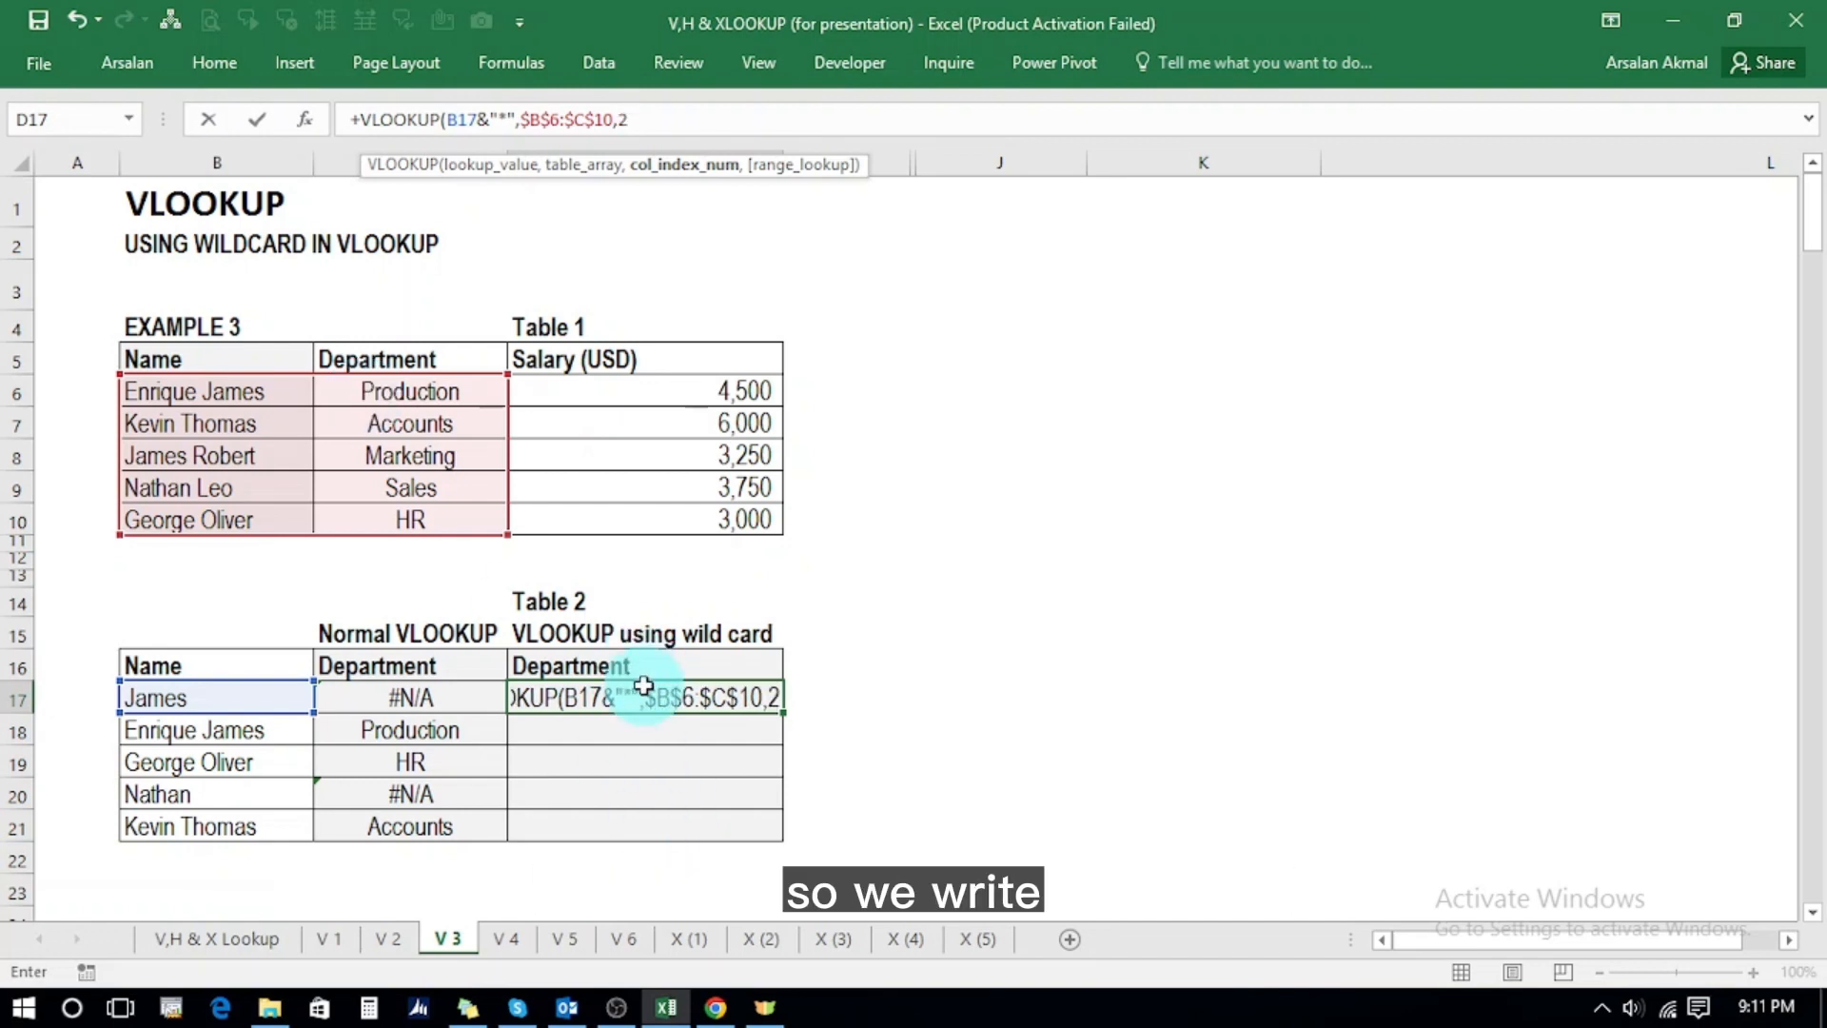
{"action": "type", "text": ","}
{"action": "key", "text": "Tab"}
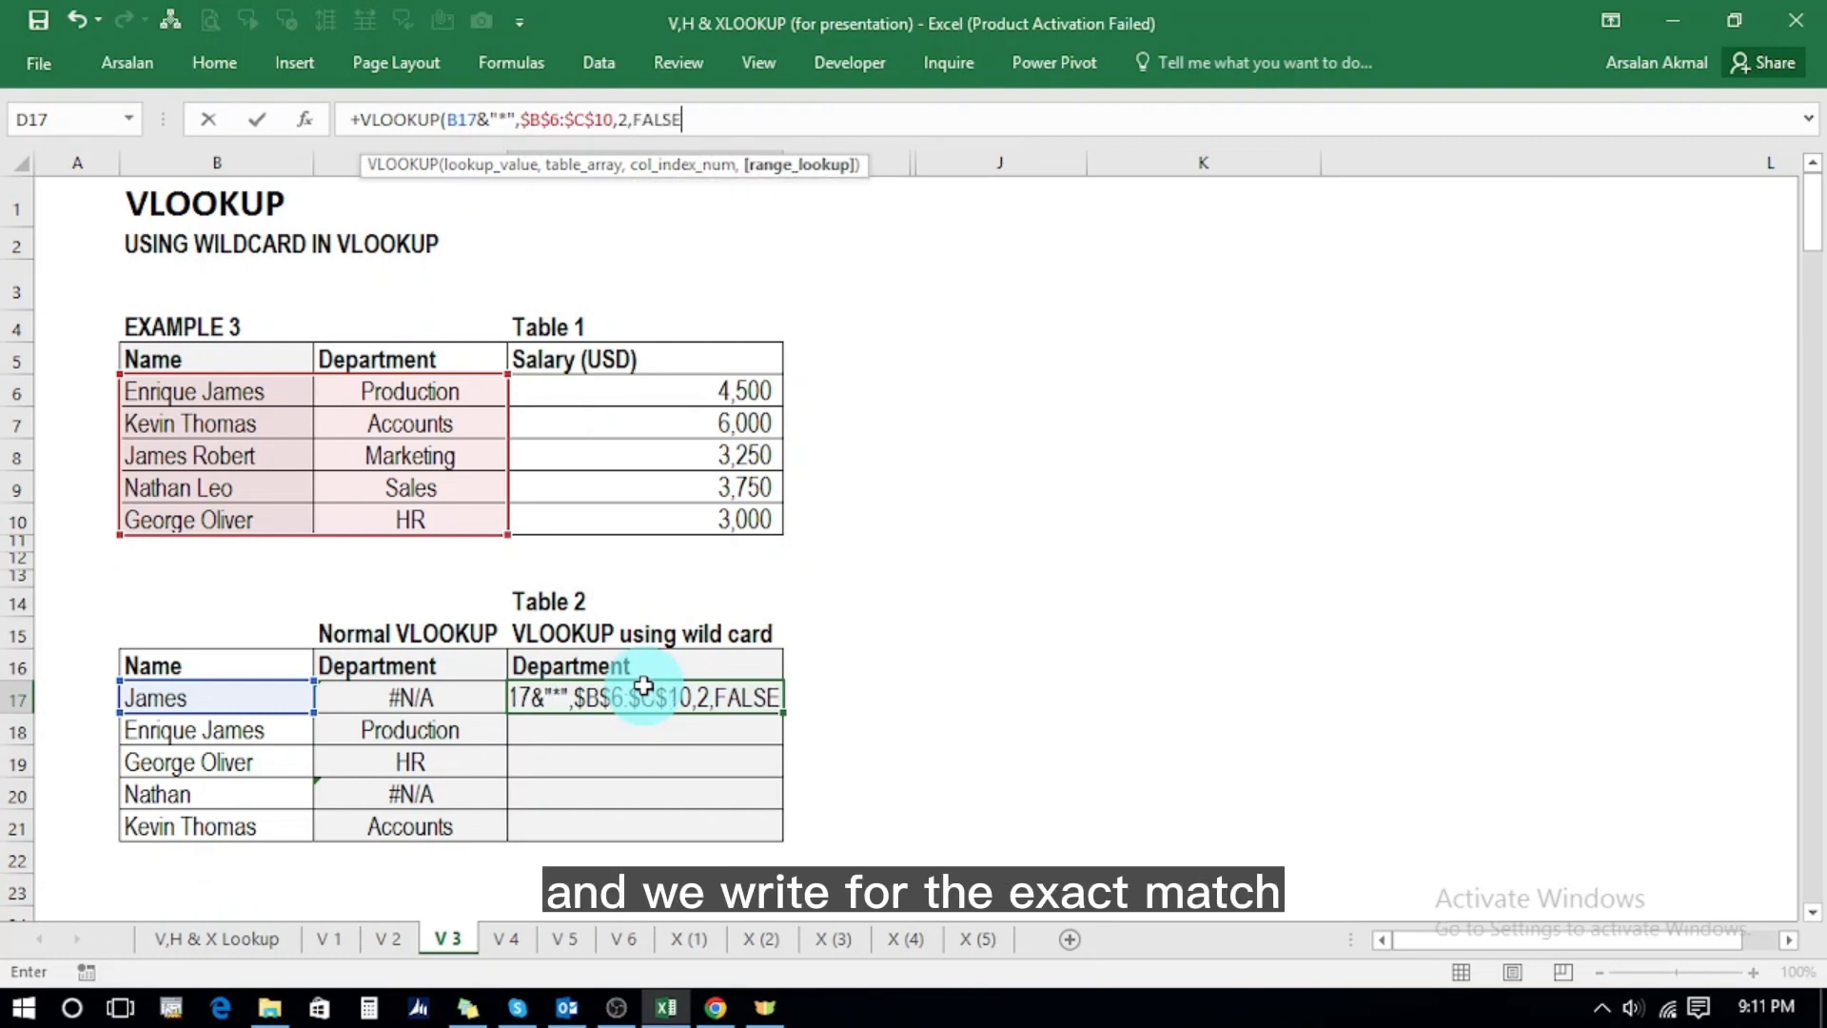
{"action": "type", "text": ")"}
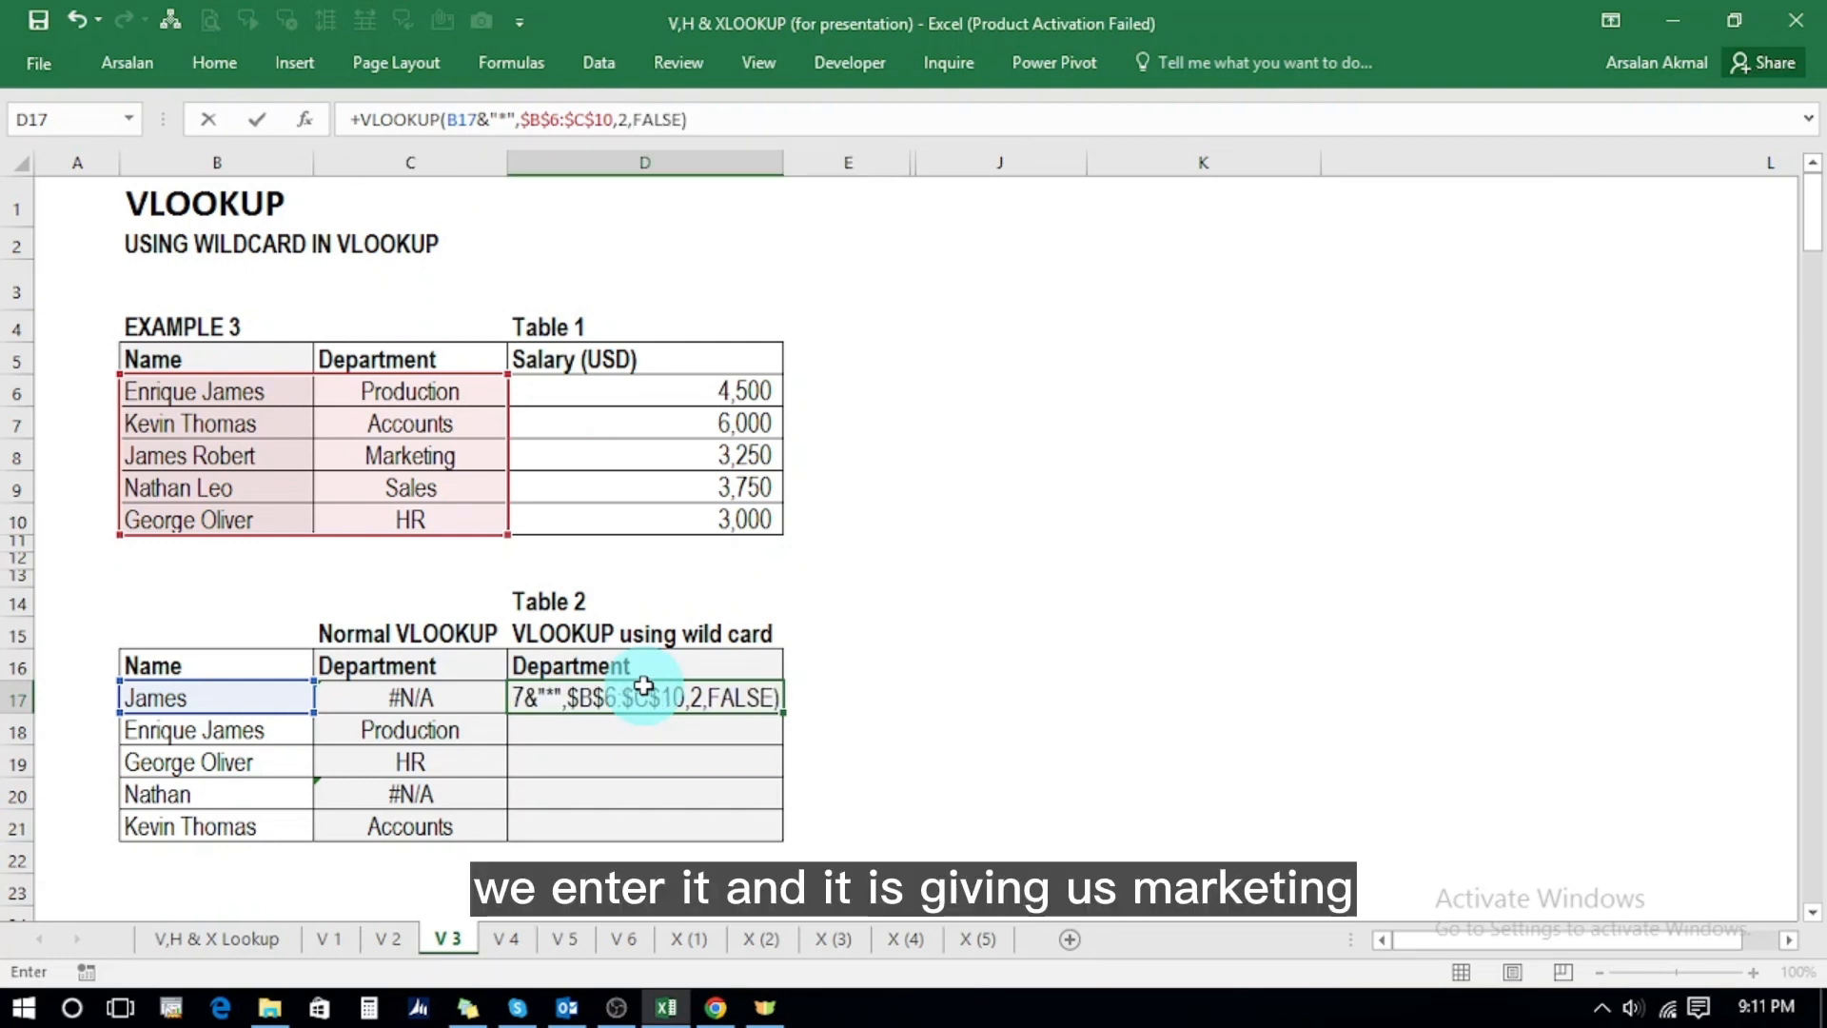
{"action": "key", "text": "Return"}
{"action": "key", "text": "Up"}
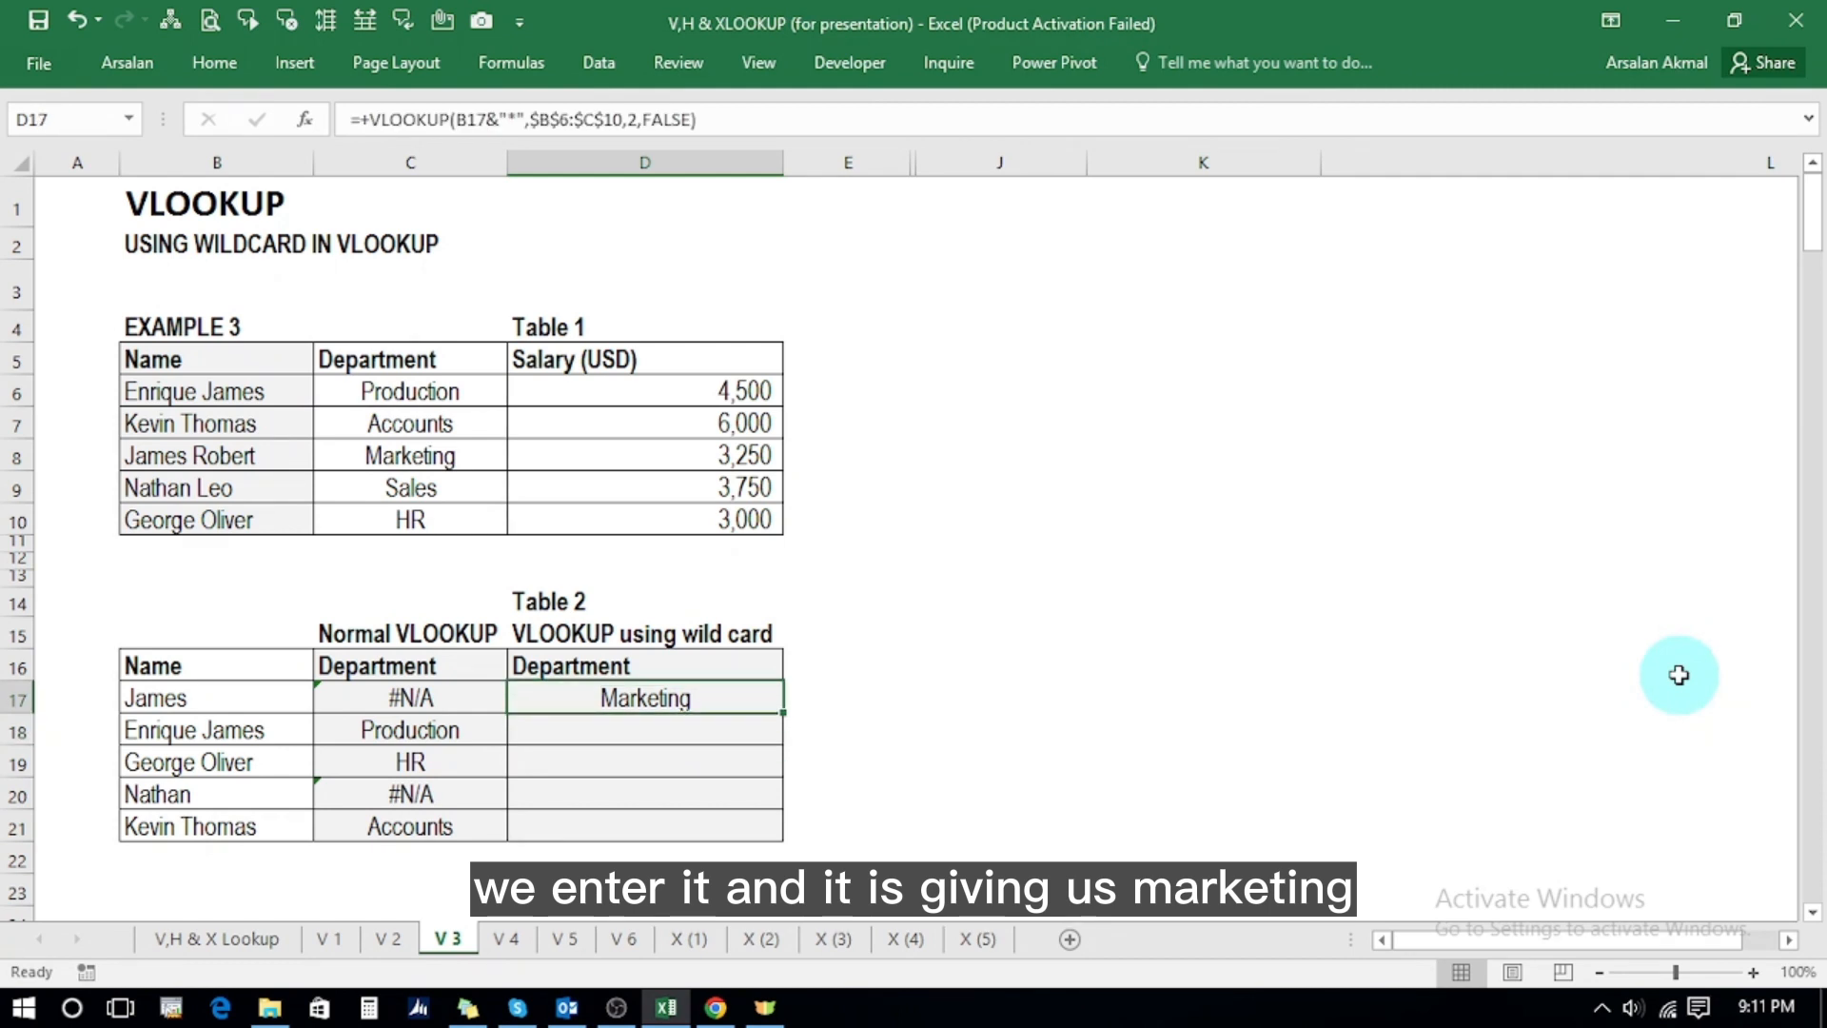
- Copy the wildcard VLOOKUP formula from D17 down through D21
{"action": "key", "text": "ctrl+c"}
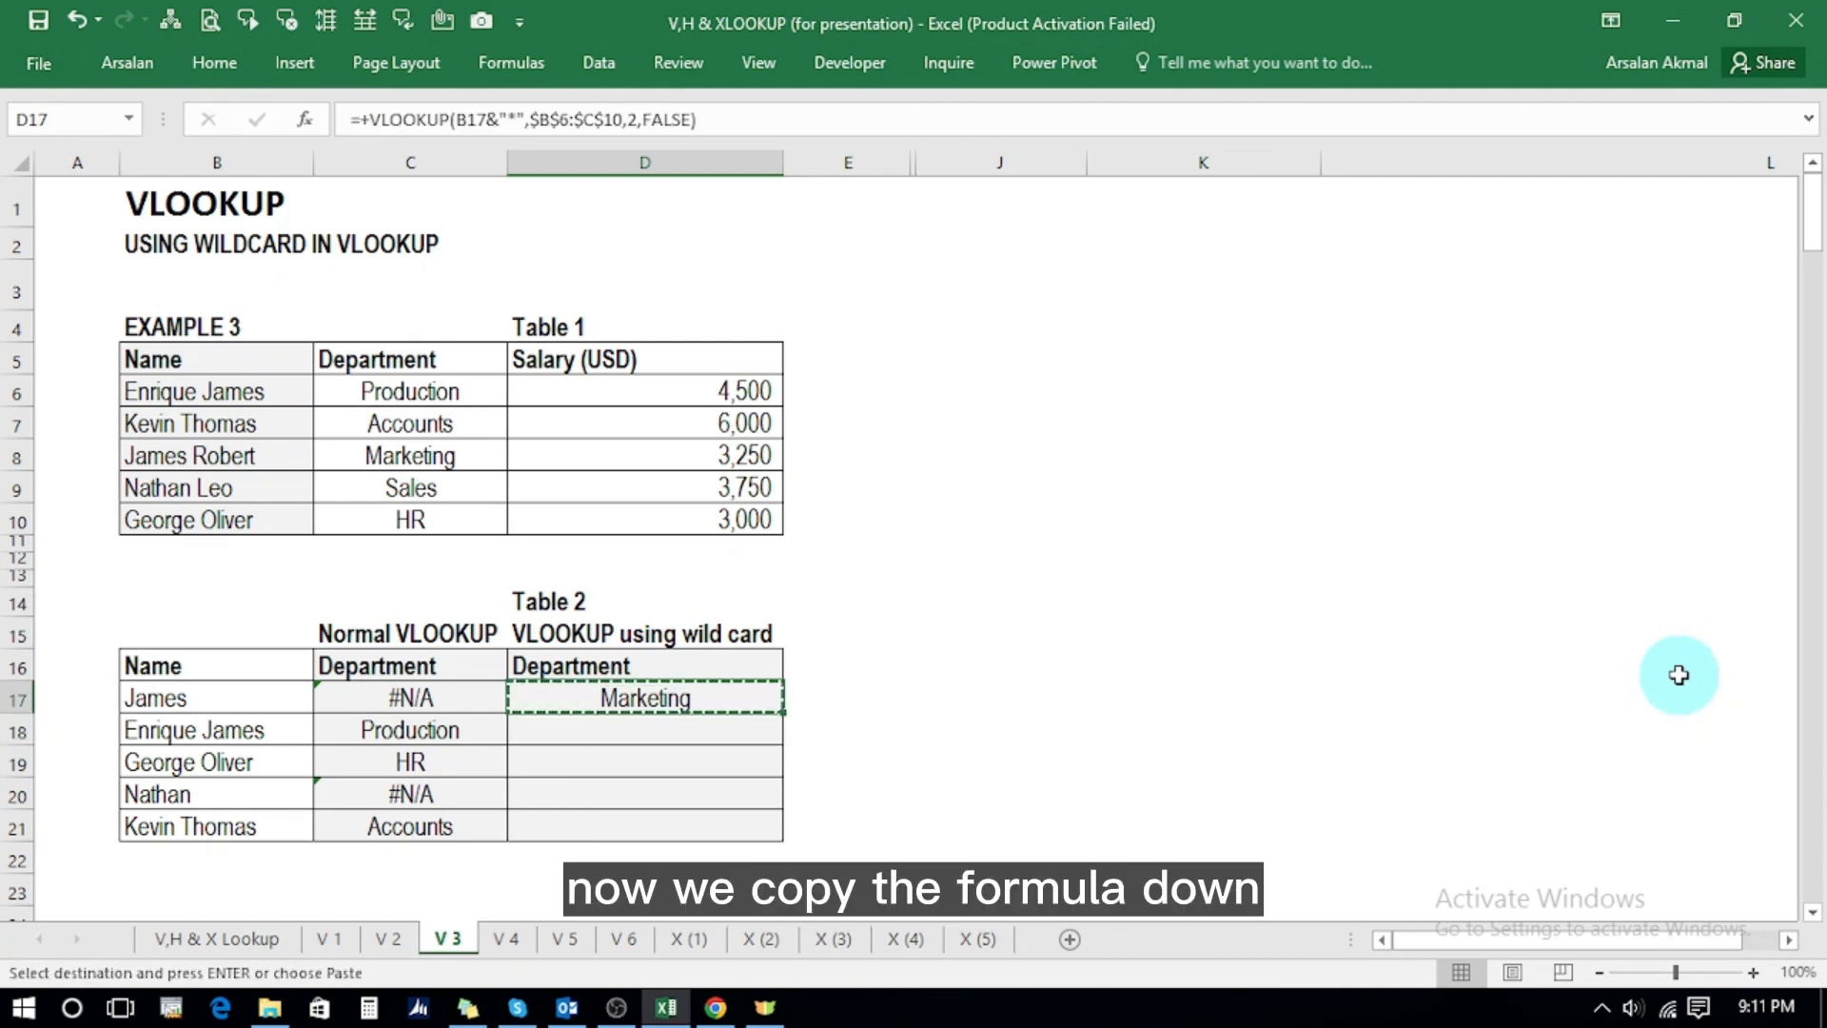
{"action": "key", "text": "shift+Down"}
{"action": "key", "text": "shift+Down"}
{"action": "key", "text": "shift+Down"}
{"action": "key", "text": "shift+Down"}
{"action": "key", "text": "Return"}
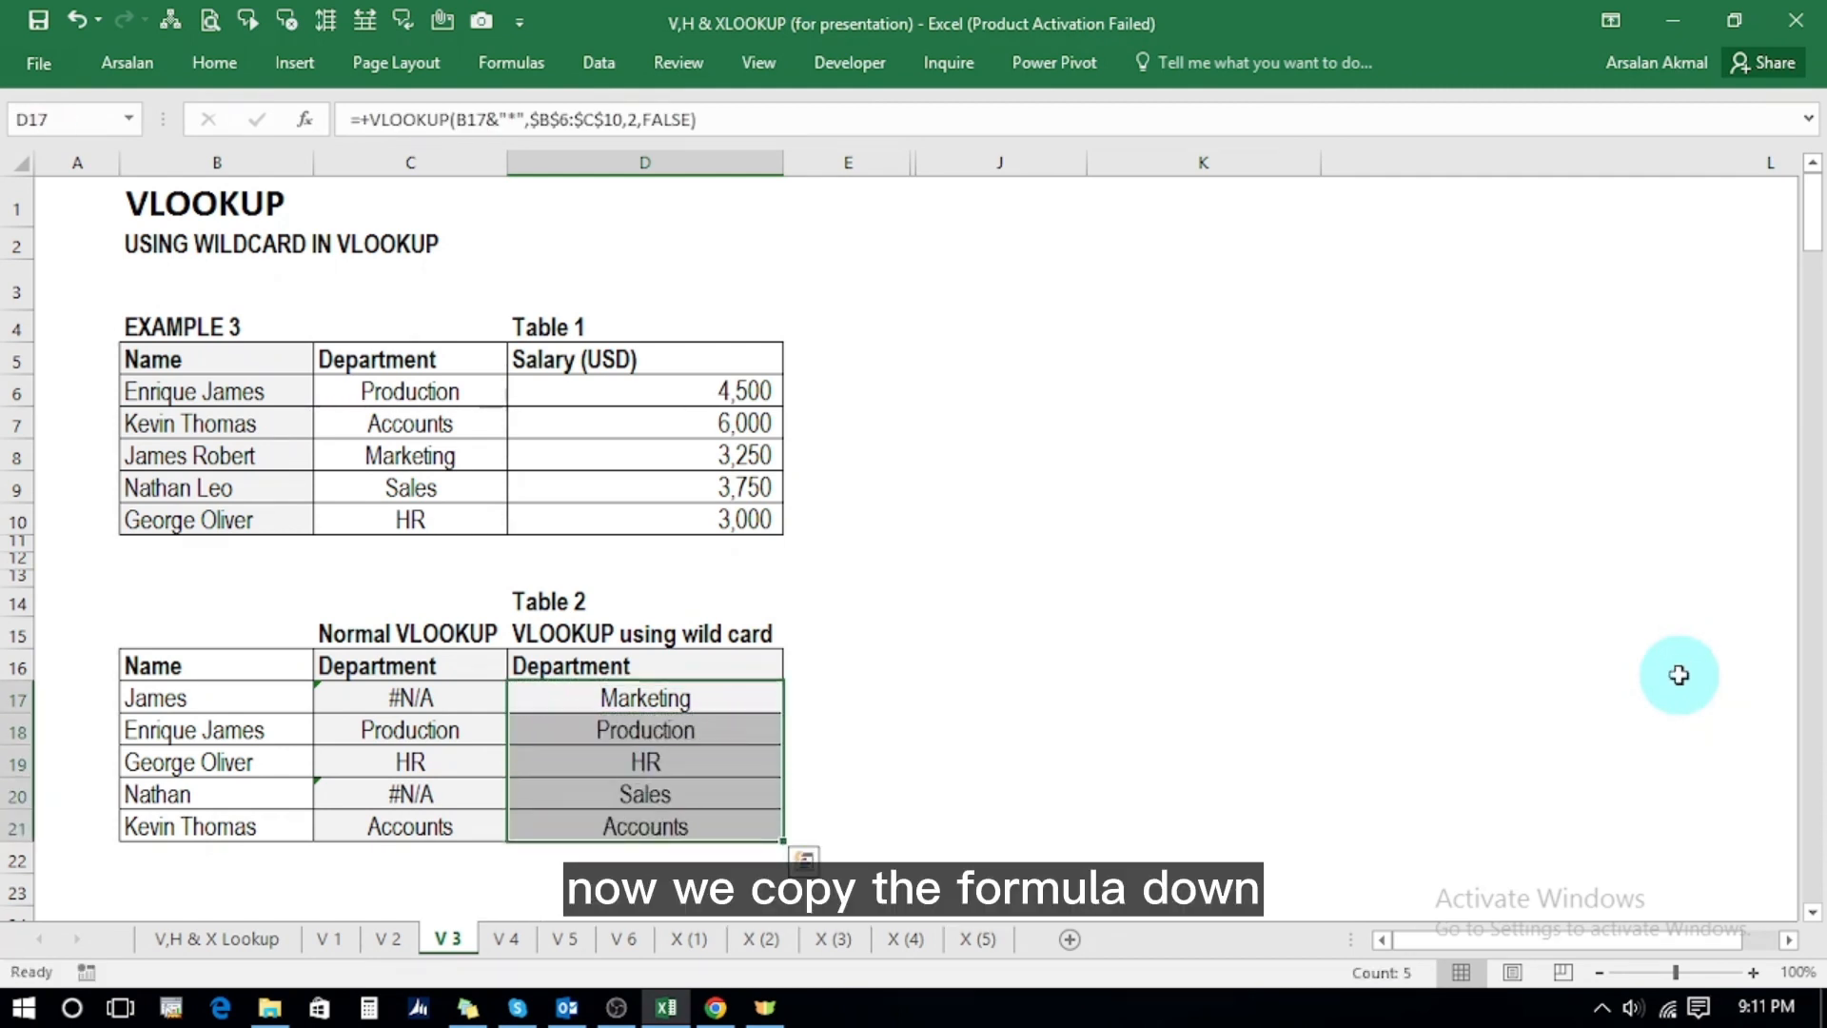
- Check the departments returned by the wildcard lookups in D17 through D20 against Table 1
{"action": "key", "text": "Down"}
{"action": "key", "text": "Down"}
{"action": "key", "text": "Down"}
{"action": "key", "text": "Down"}
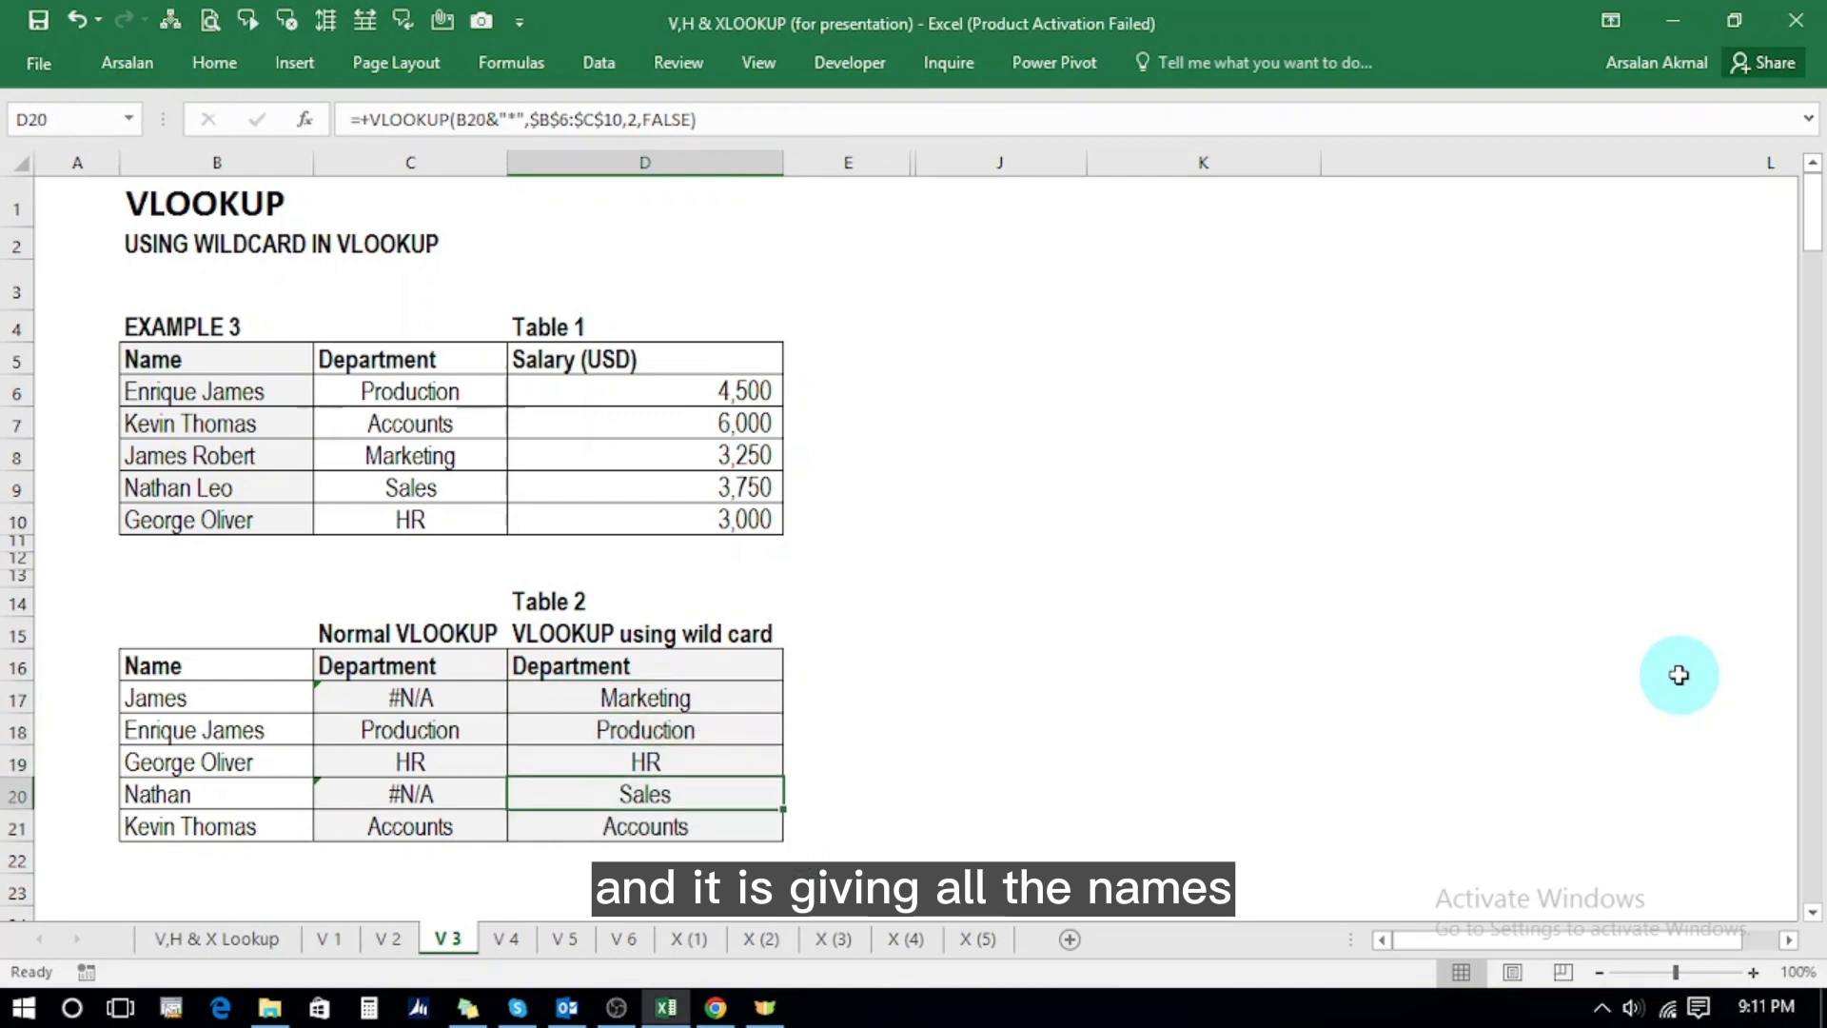
{"action": "key", "text": "Up"}
{"action": "key", "text": "Up"}
{"action": "key", "text": "Up"}
{"action": "key", "text": "Up"}
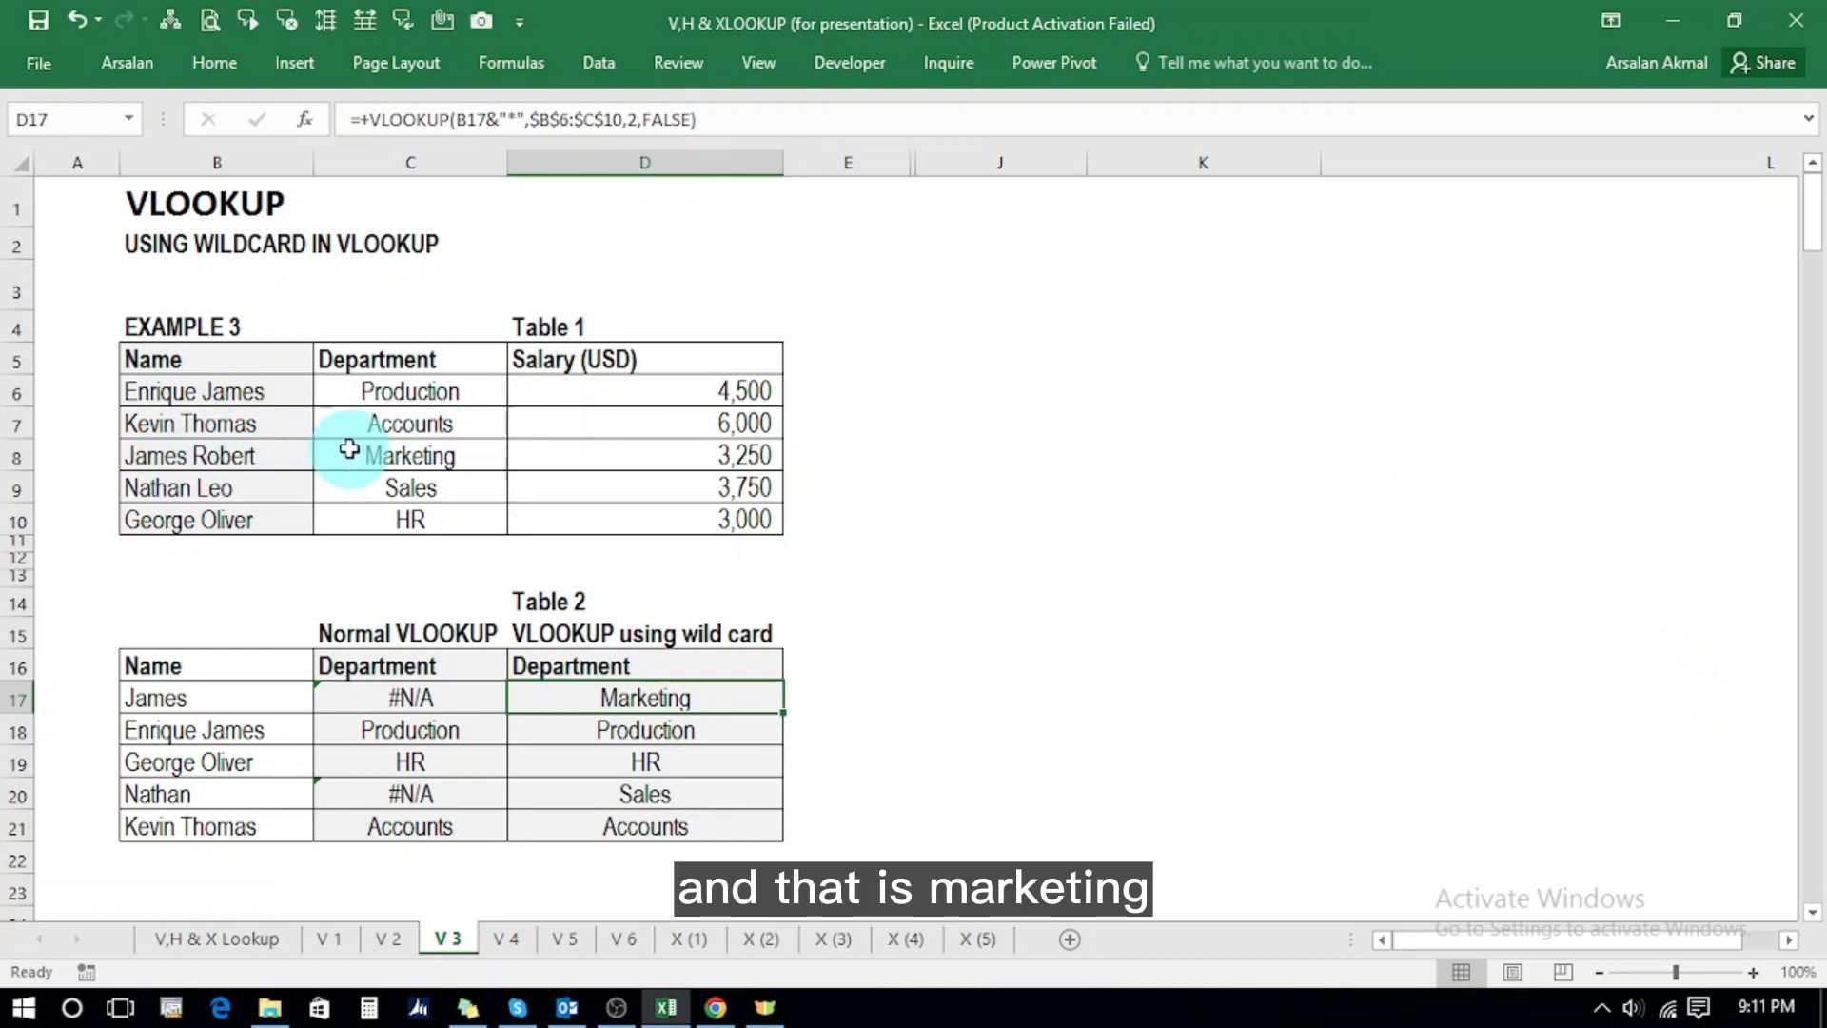
- Edit the D17 formula to remove the trailing wildcard &"*" from the lookup value
{"action": "double_click", "coordinate": [543, 685]}
{"action": "key", "text": "Left"}
{"action": "key", "text": "Left"}
{"action": "key", "text": "Left"}
{"action": "key", "text": "Left"}
{"action": "key", "text": "Left"}
{"action": "key", "text": "Left"}
{"action": "key", "text": "Left"}
{"action": "key", "text": "Left"}
{"action": "key", "text": "Left"}
{"action": "key", "text": "Left"}
{"action": "key", "text": "Left"}
{"action": "key", "text": "Left"}
{"action": "key", "text": "Left"}
{"action": "key", "text": "Left"}
{"action": "key", "text": "Left"}
{"action": "key", "text": "Left"}
{"action": "key", "text": "Left"}
{"action": "key", "text": "Left"}
{"action": "key", "text": "Left"}
{"action": "key", "text": "Left"}
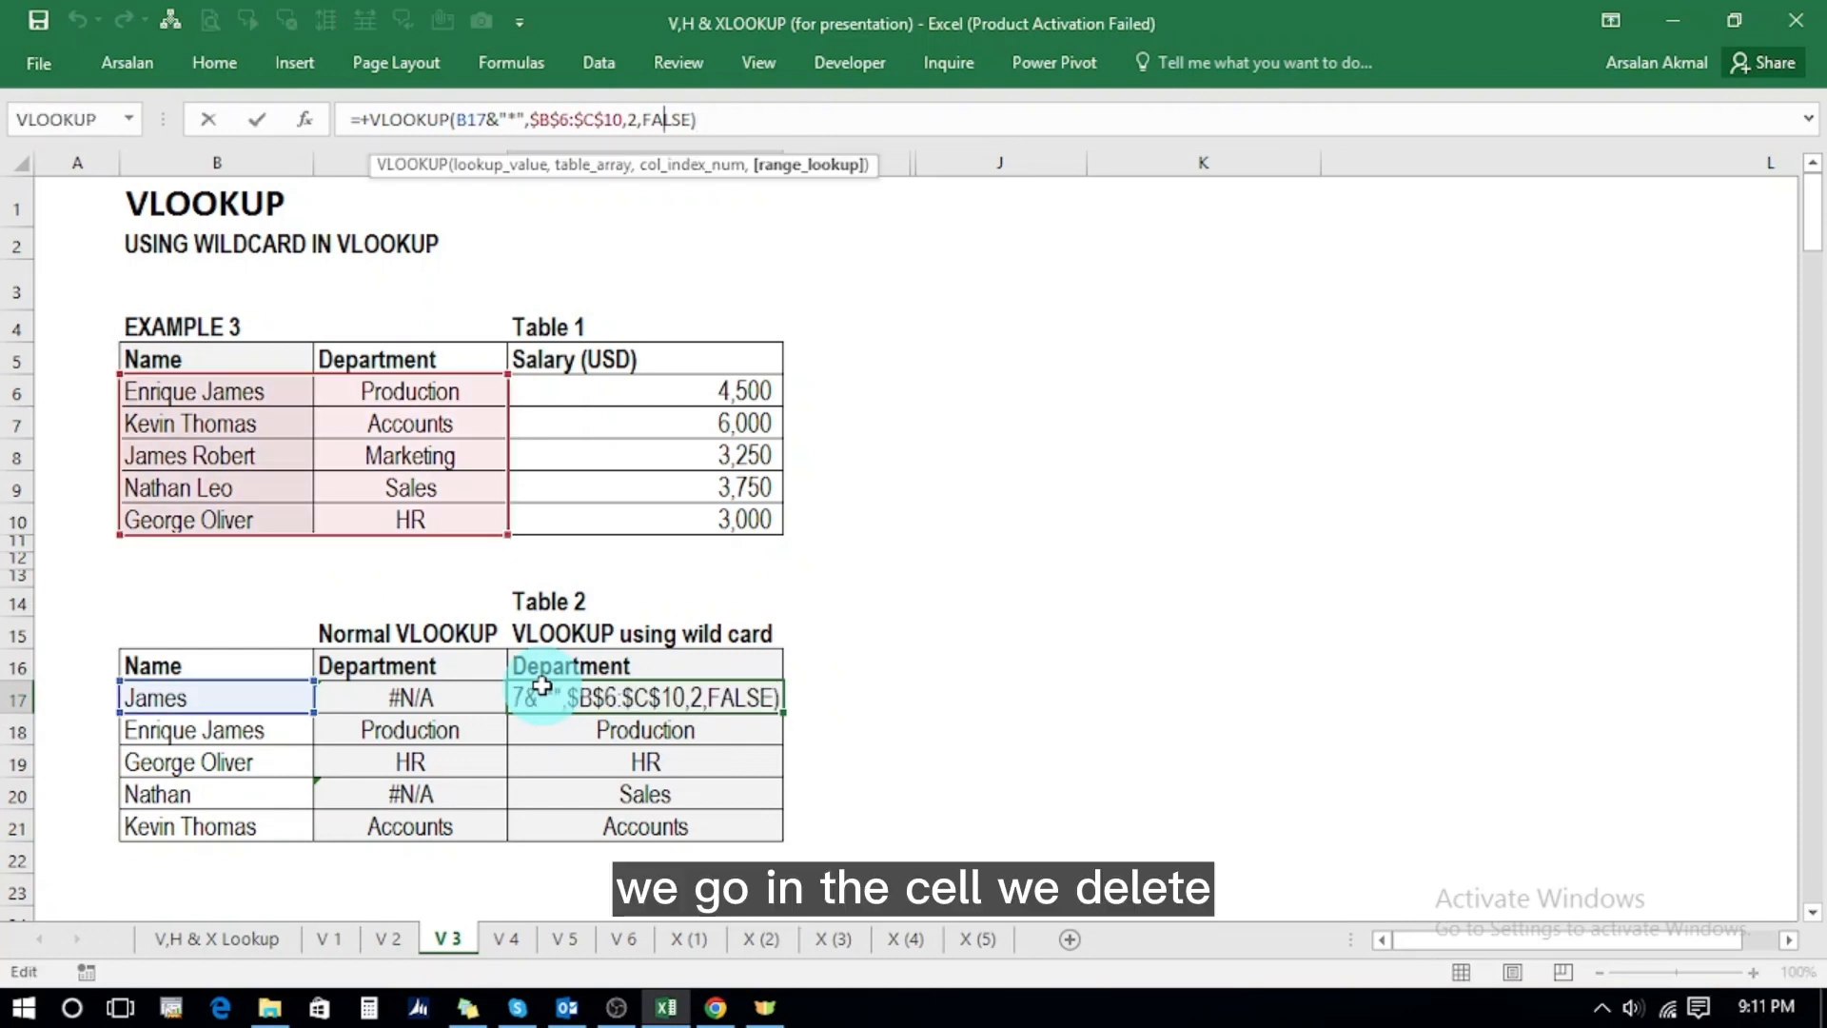
{"action": "key", "text": "shift+Left"}
{"action": "key", "text": "shift+Left"}
{"action": "key", "text": "shift+Left"}
{"action": "key", "text": "shift+Left"}
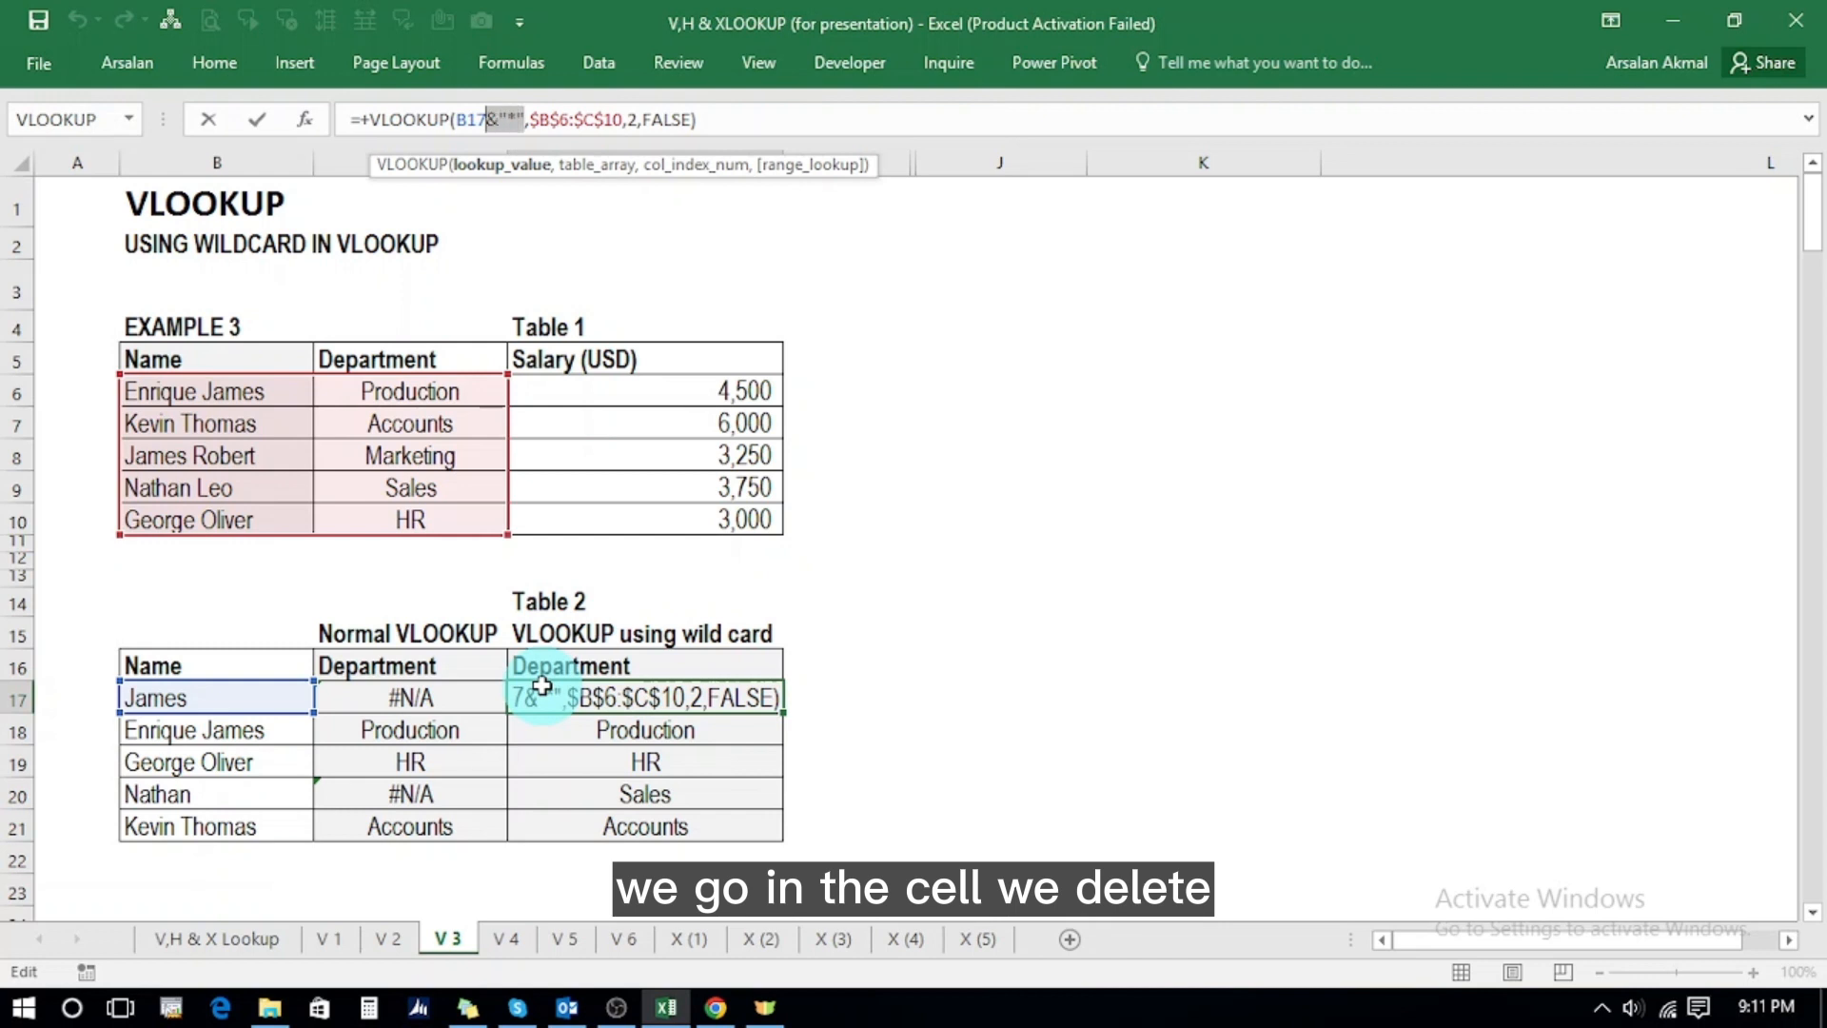
{"action": "key", "text": "Delete"}
- Put the wildcard "*"& before B17 in the D17 lookup value and enter the formula
{"action": "key", "text": "Left"}
{"action": "key", "text": "Left"}
{"action": "key", "text": "Left"}
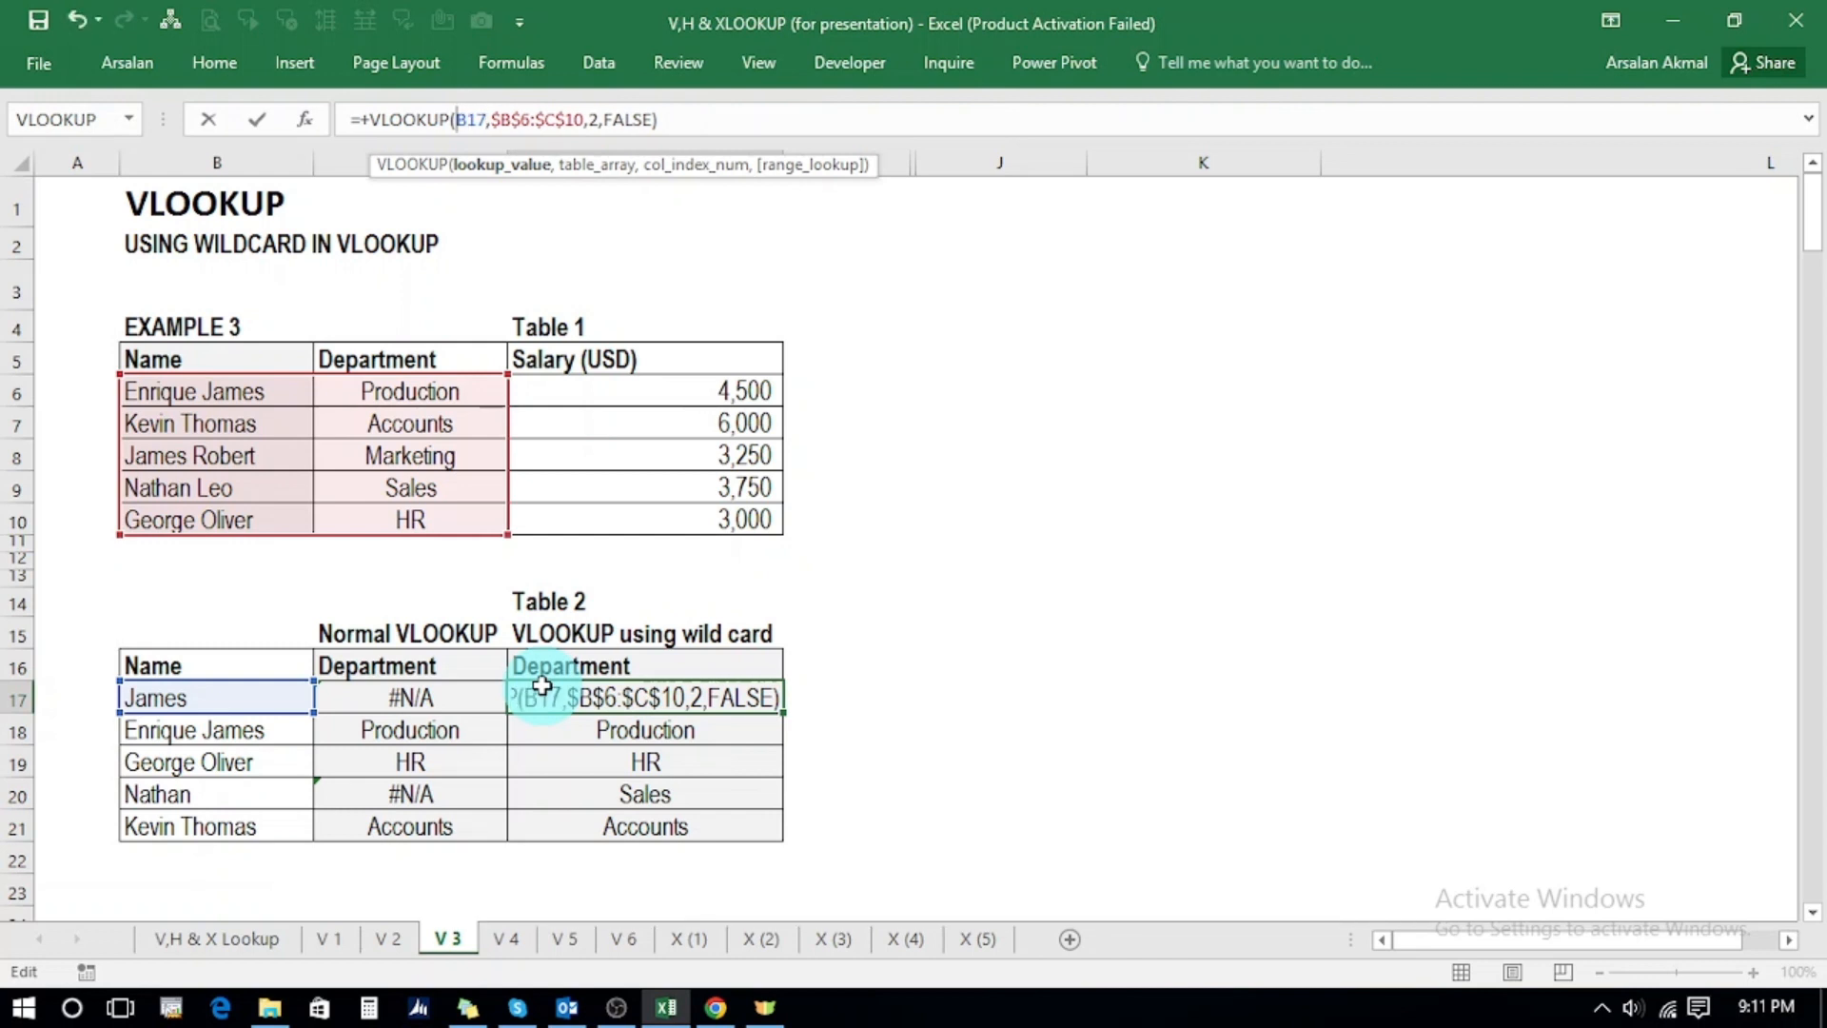
{"action": "type", "text": "\"*\""}
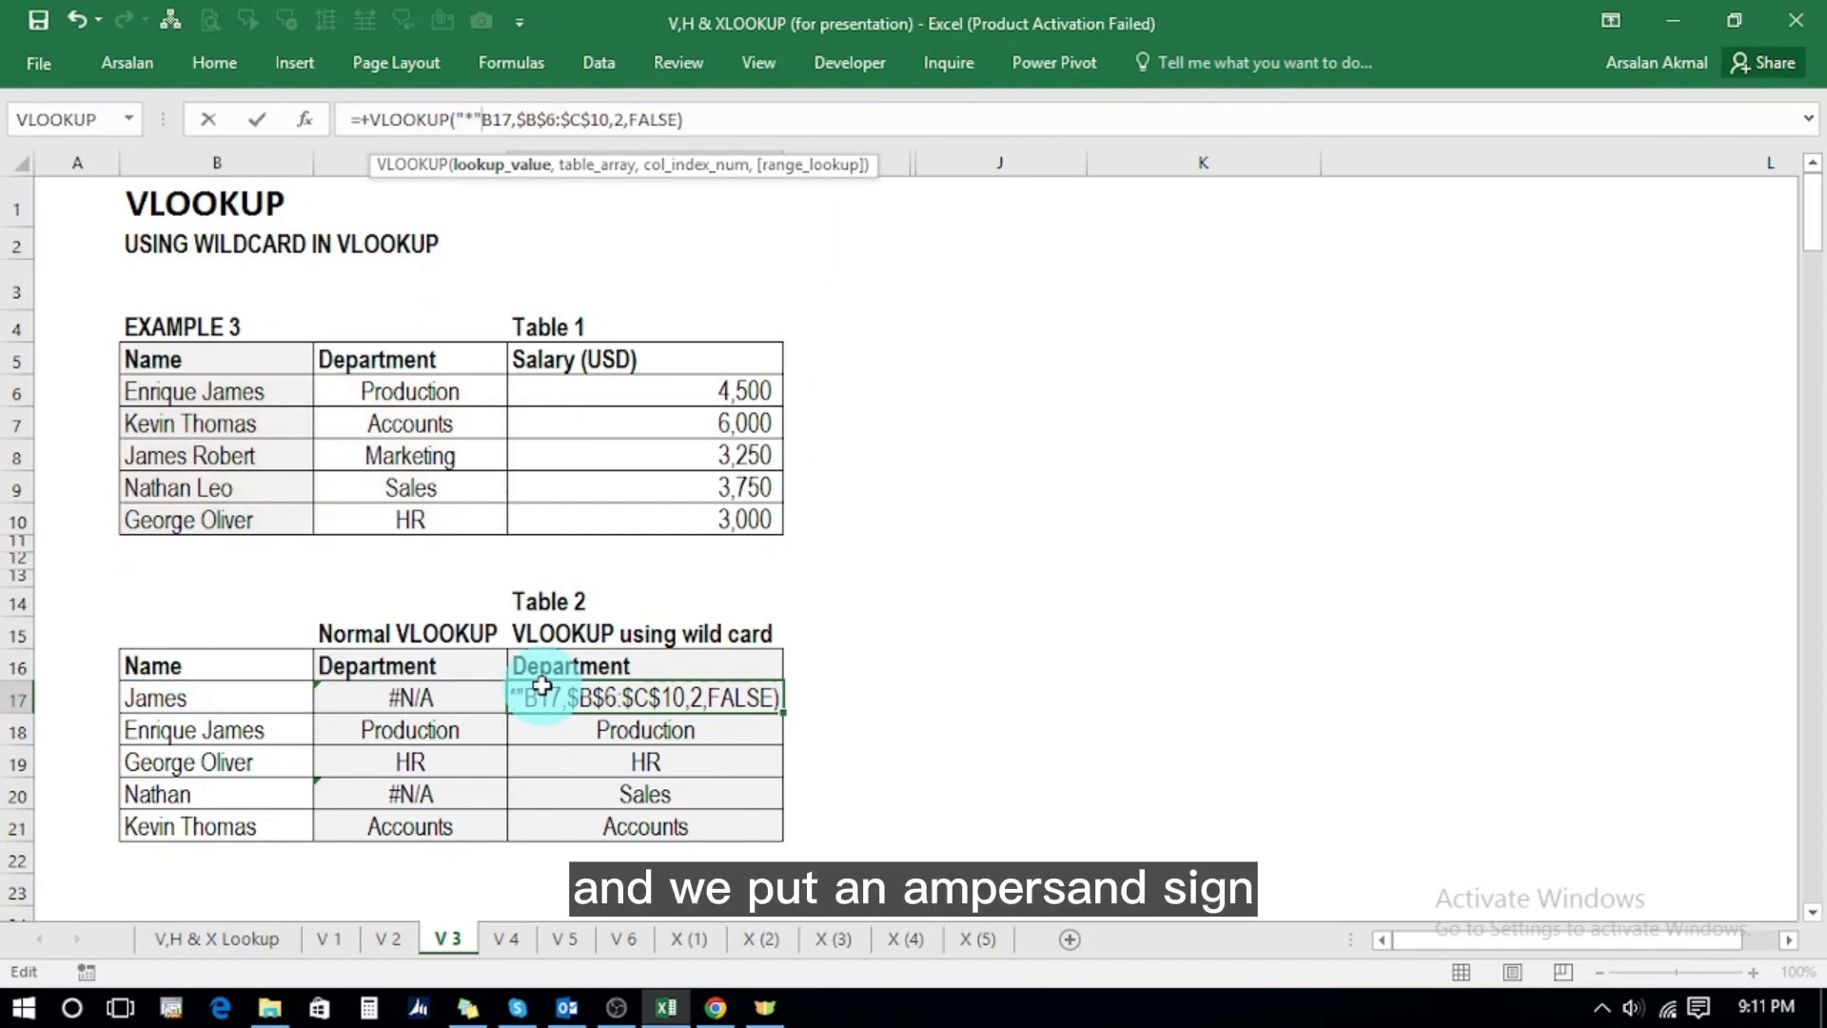
{"action": "type", "text": "&"}
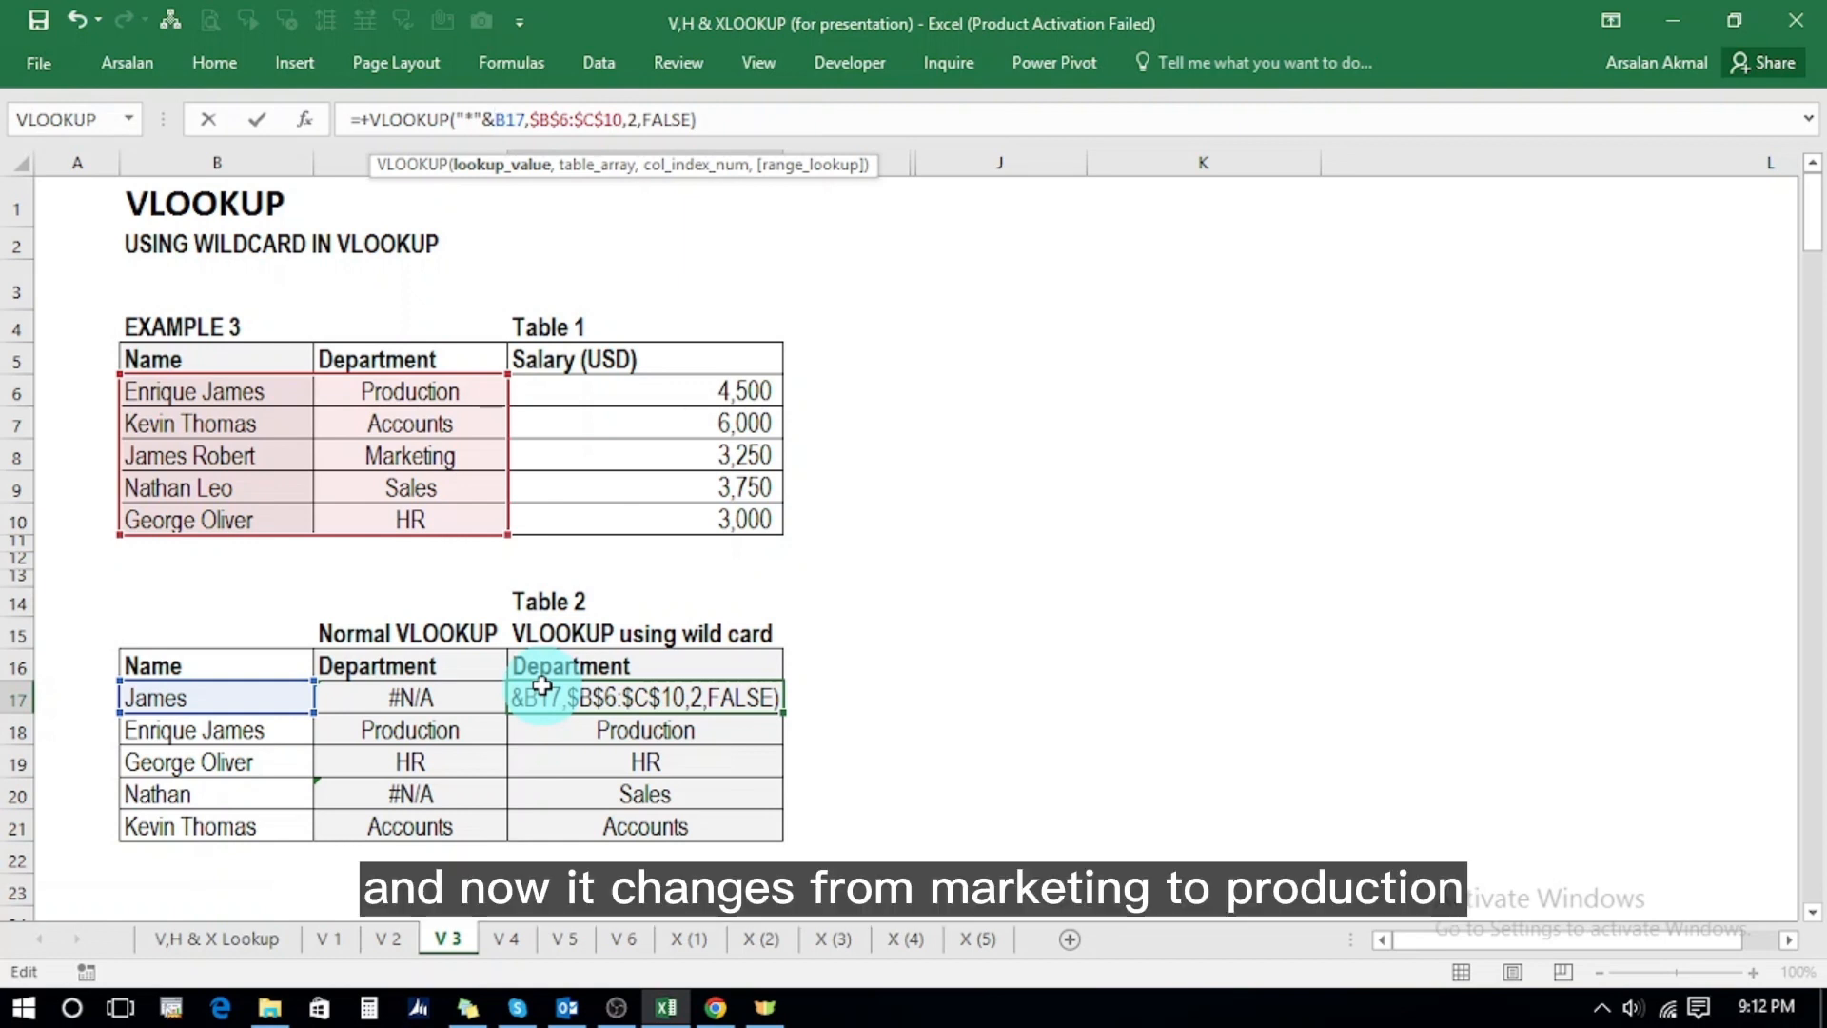
{"action": "key", "text": "Return"}
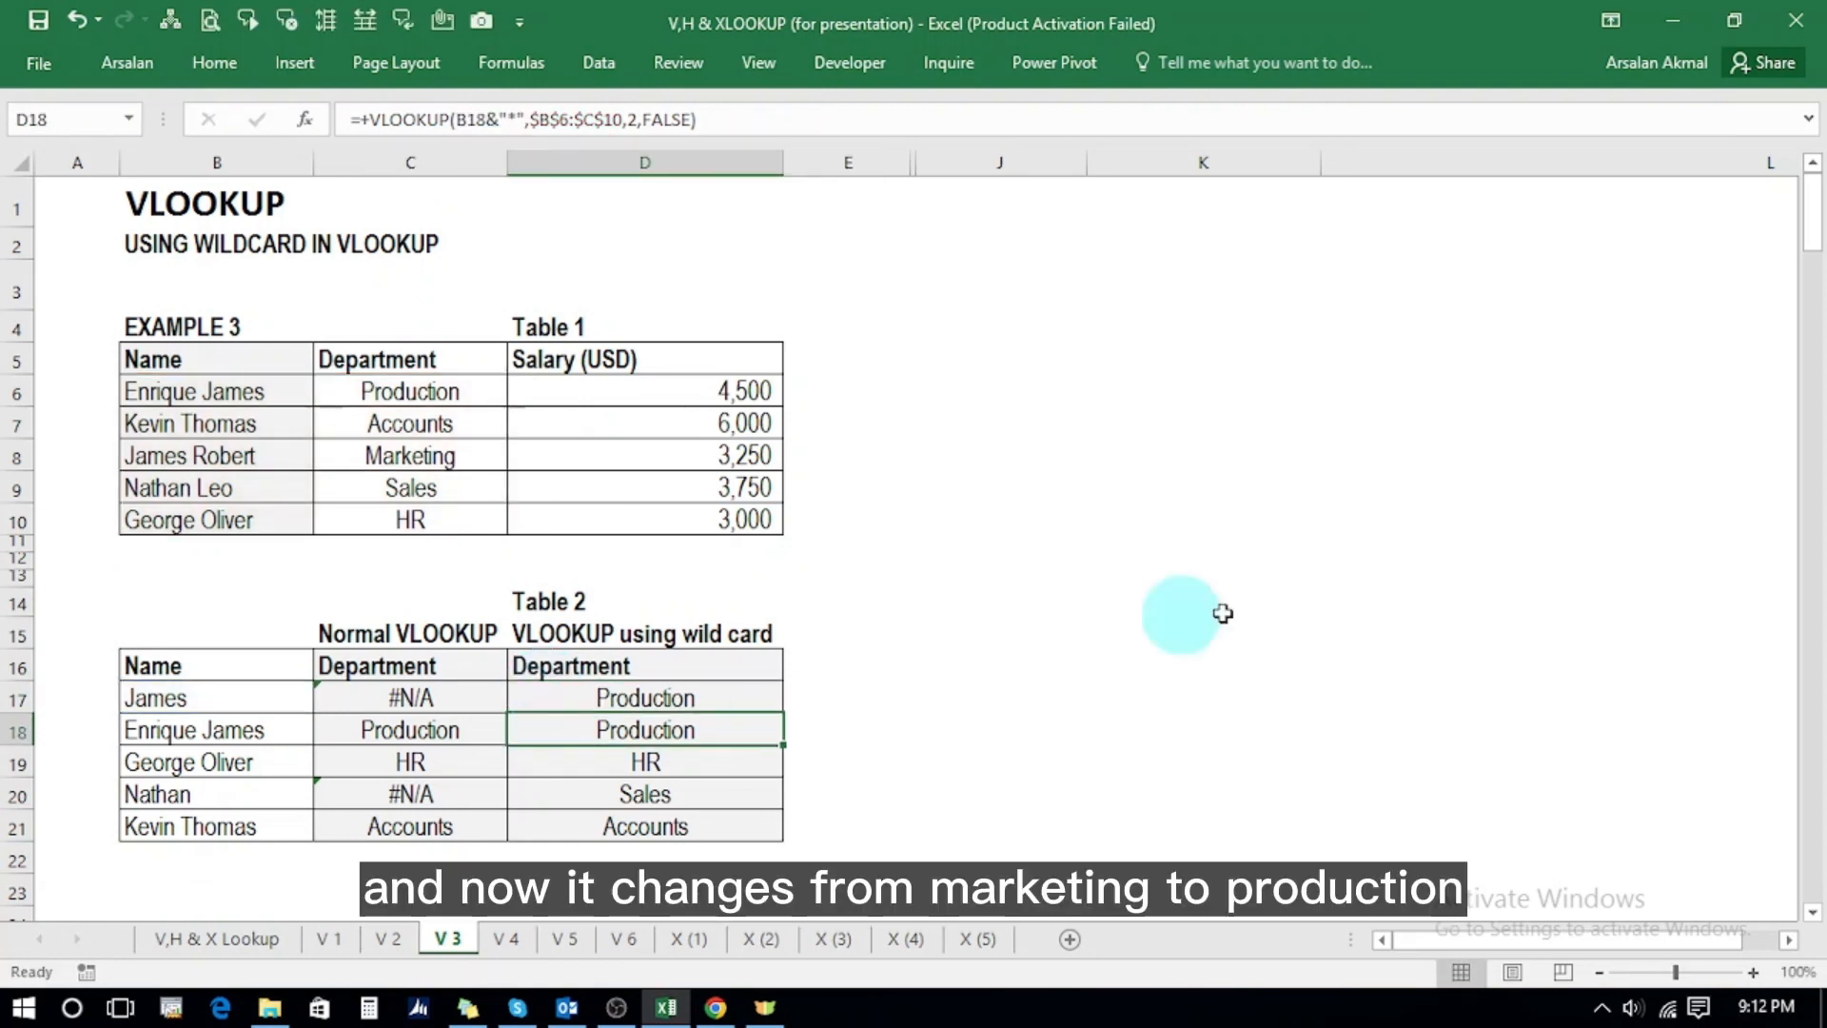
{"action": "key", "text": "Up"}
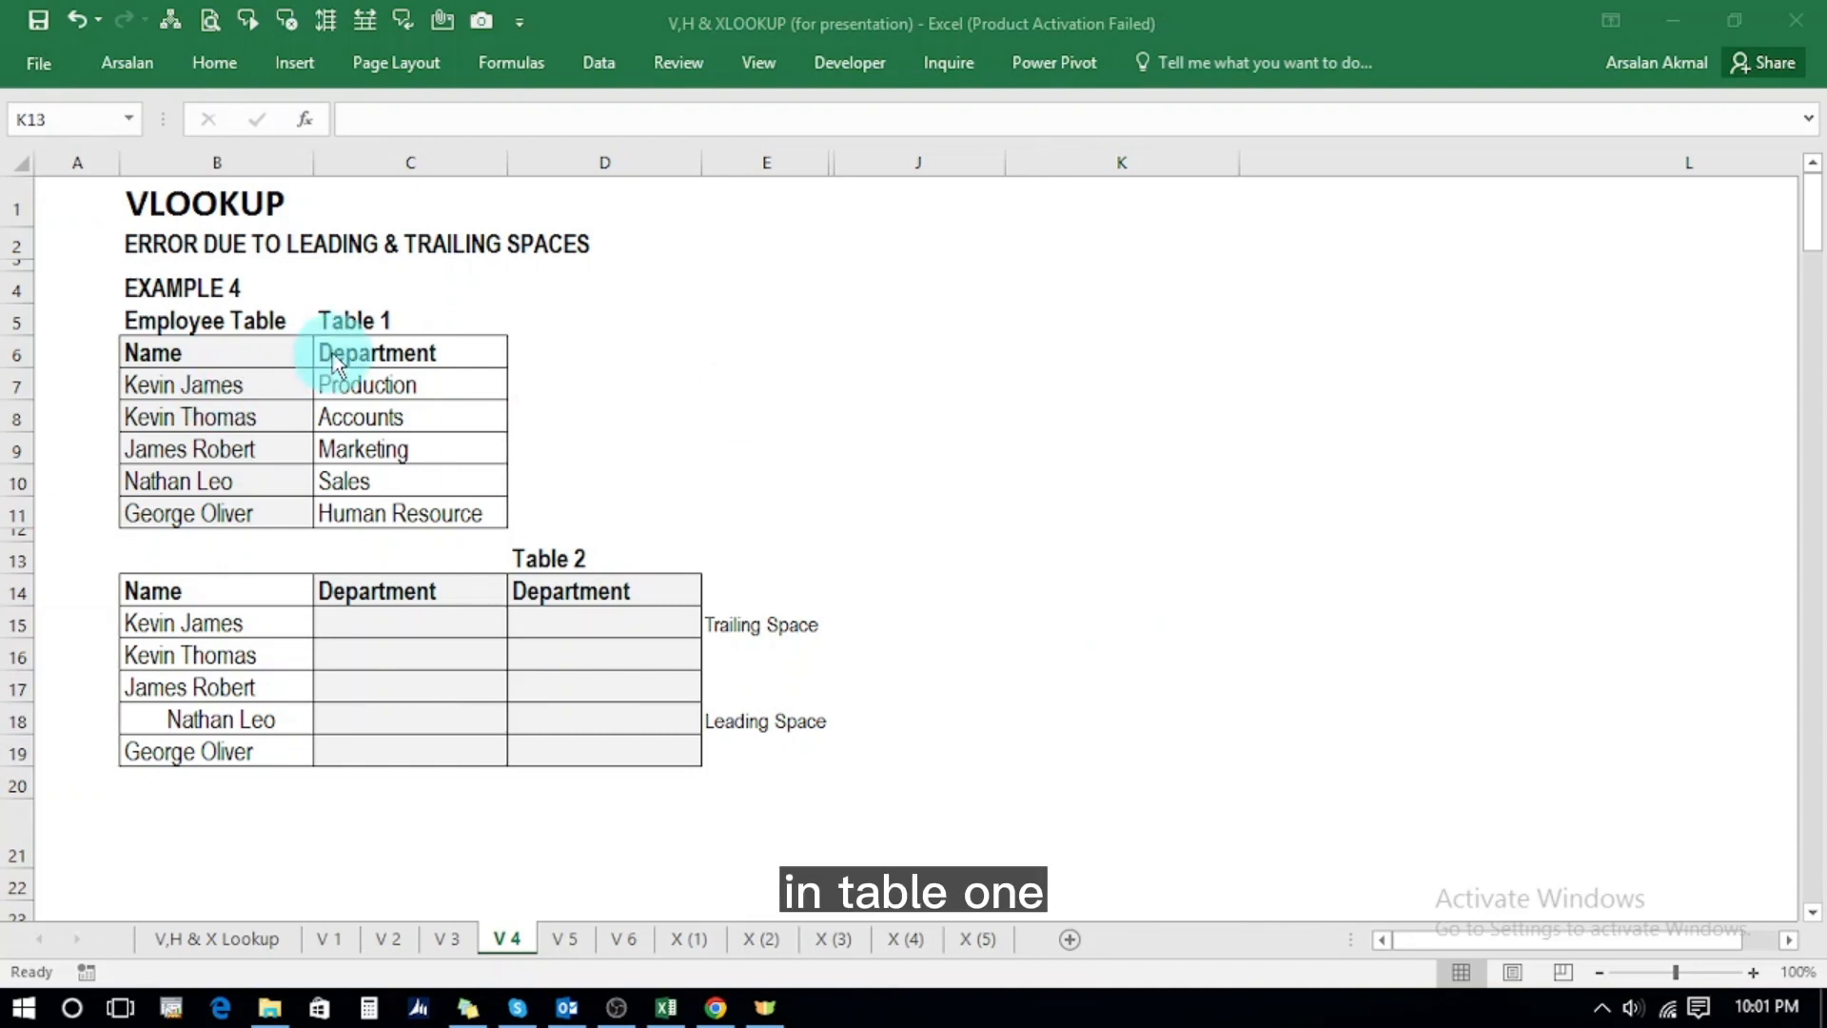
- Start a VLOOKUP formula in C15 of sheet V 4 with B15 as the lookup value
{"action": "left_click", "coordinate": [387, 625]}
{"action": "type", "text": "+vl"}
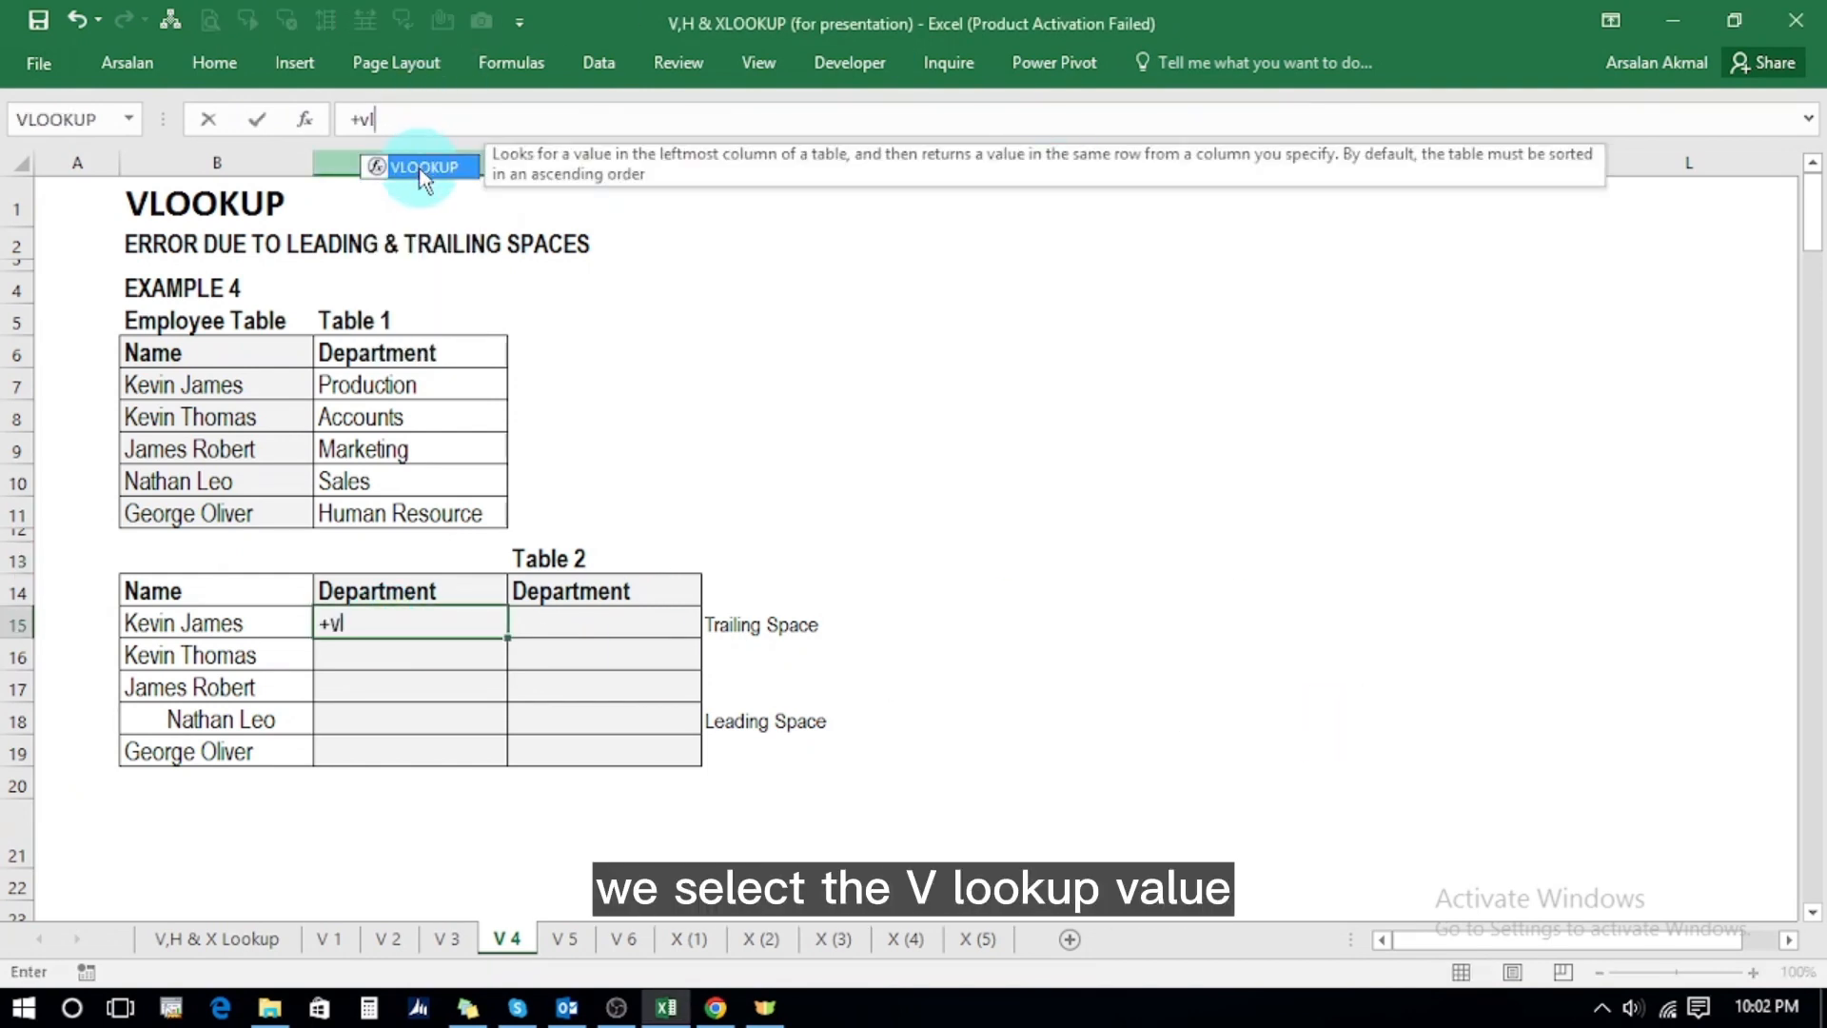
{"action": "double_click", "coordinate": [418, 167]}
{"action": "key", "text": "Left"}
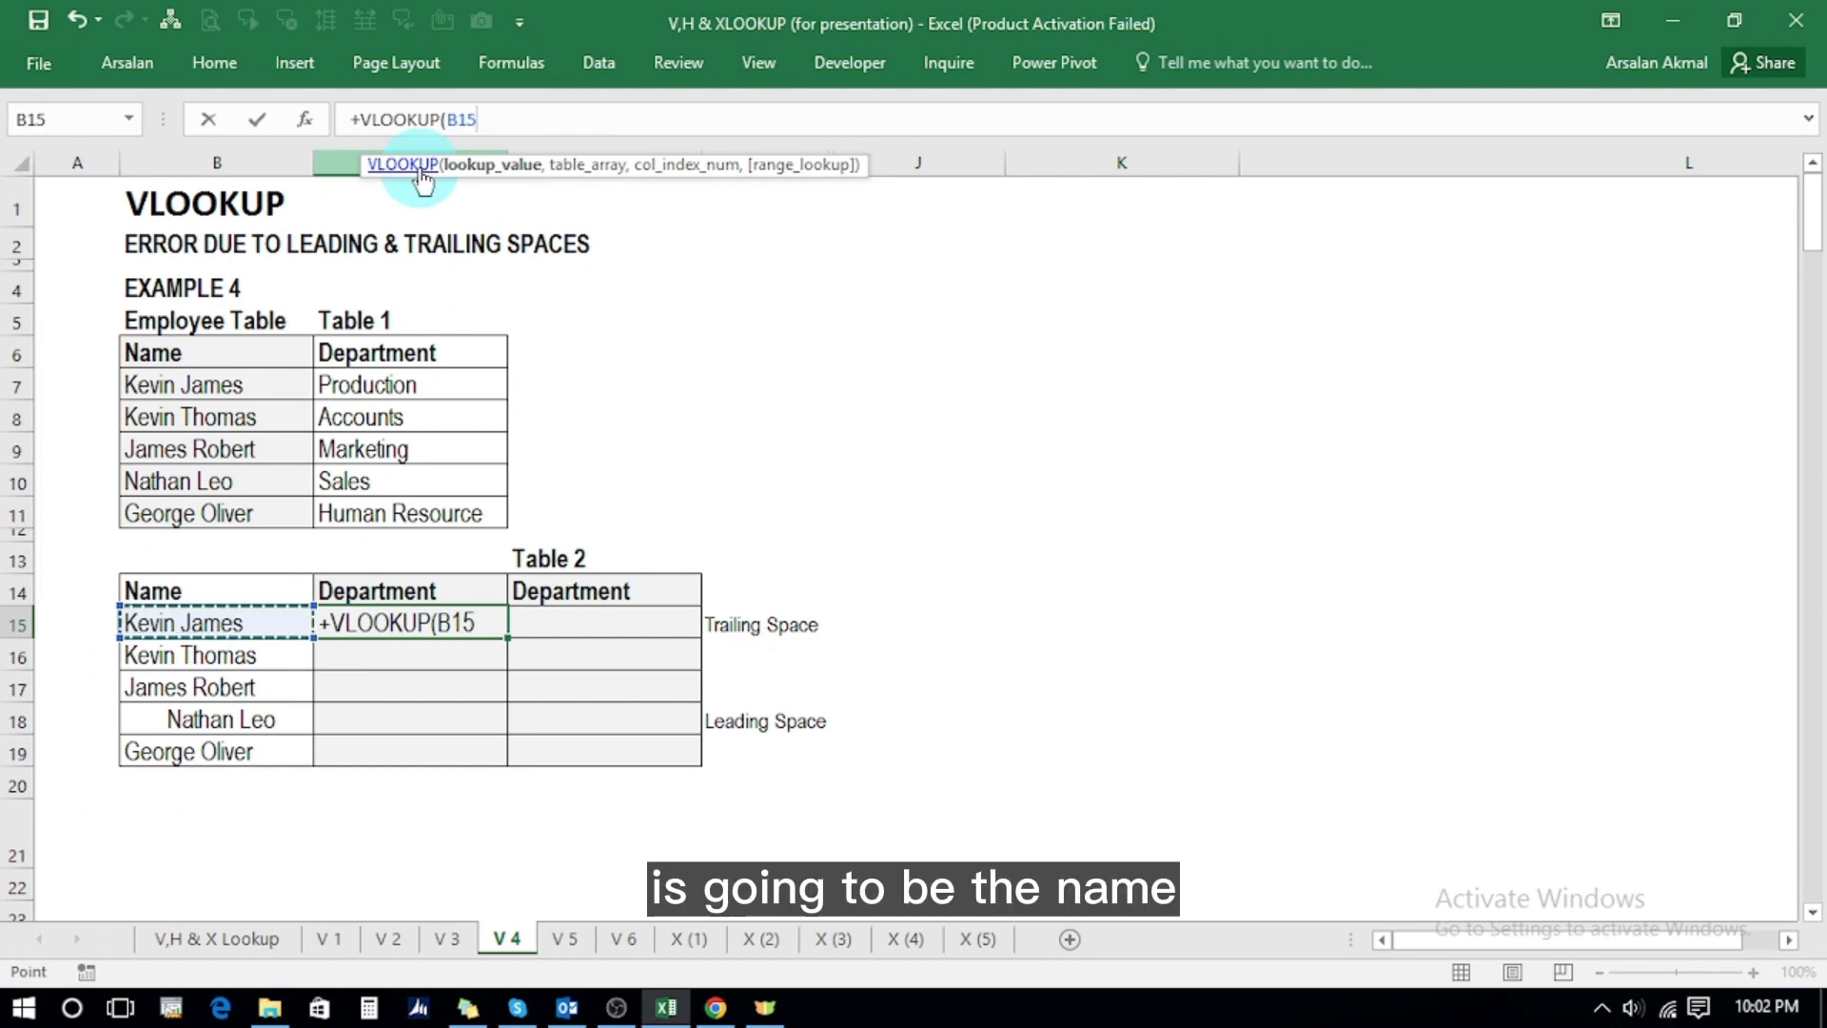
{"action": "type", "text": ","}
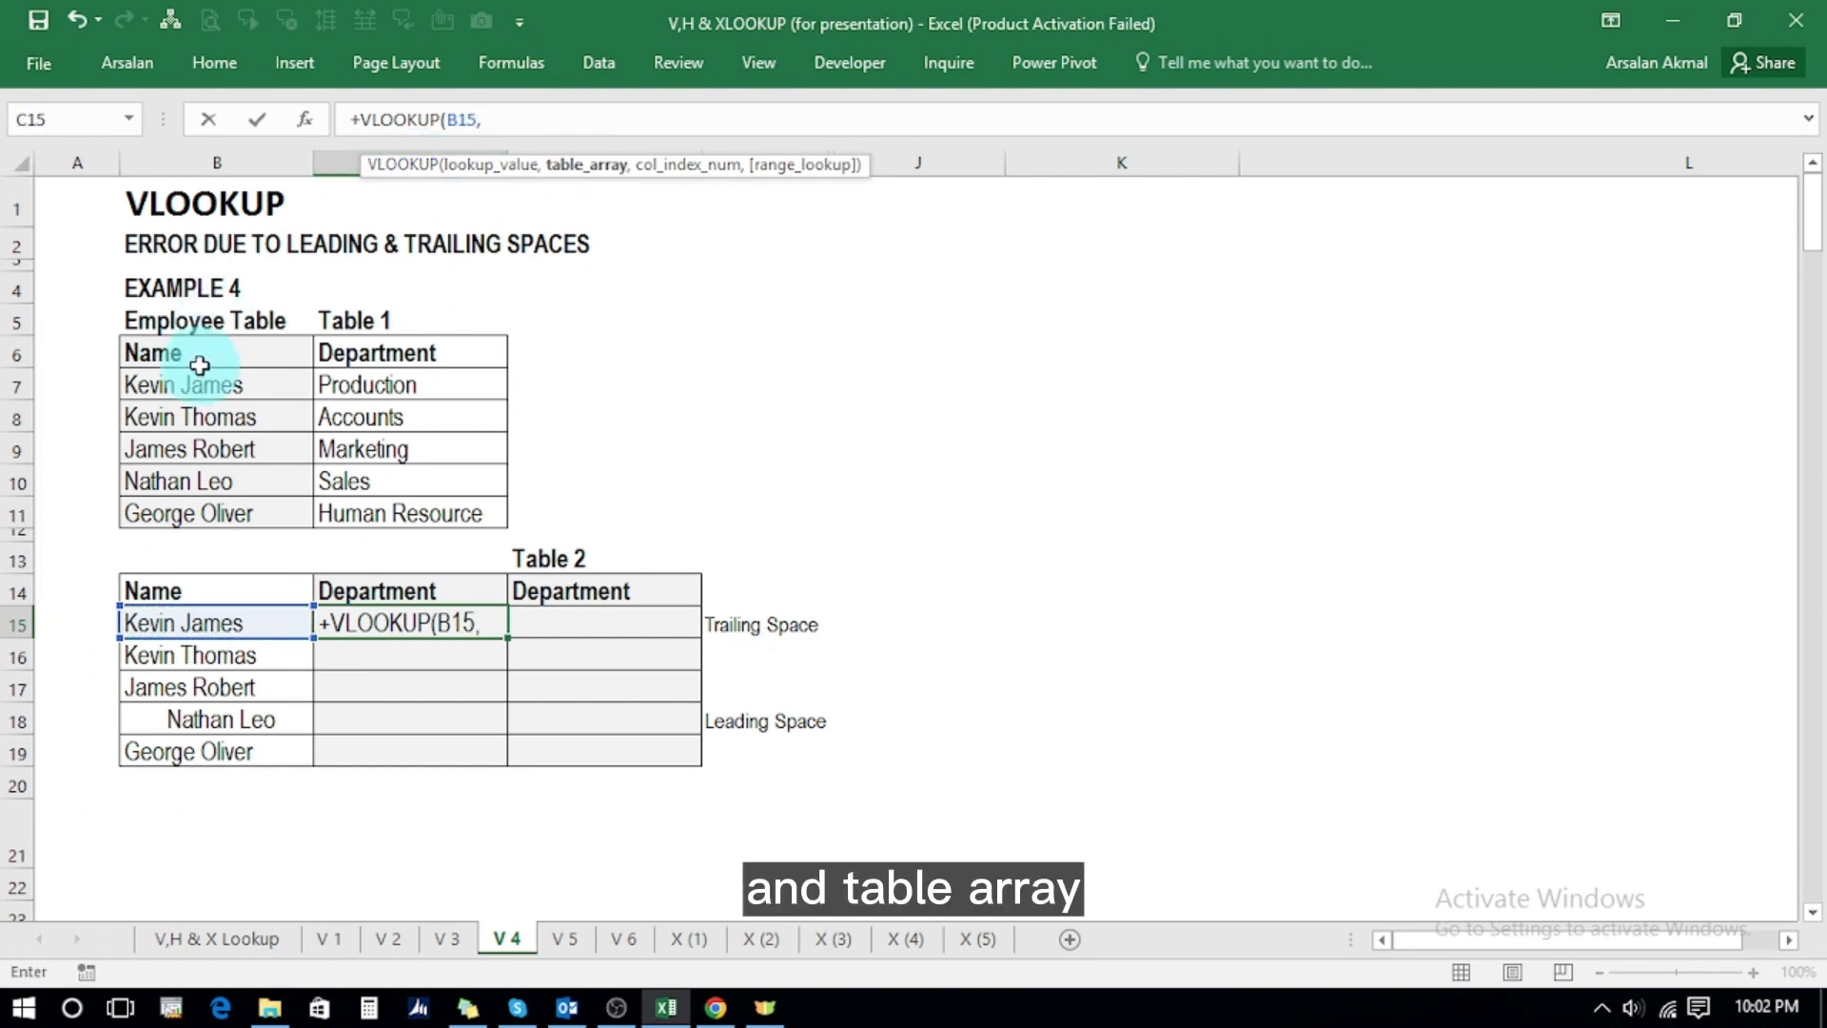
- Set the table array of the C15 VLOOKUP to Table 1 as the absolute range $B$7:$C$11
{"action": "left_click", "coordinate": [190, 392]}
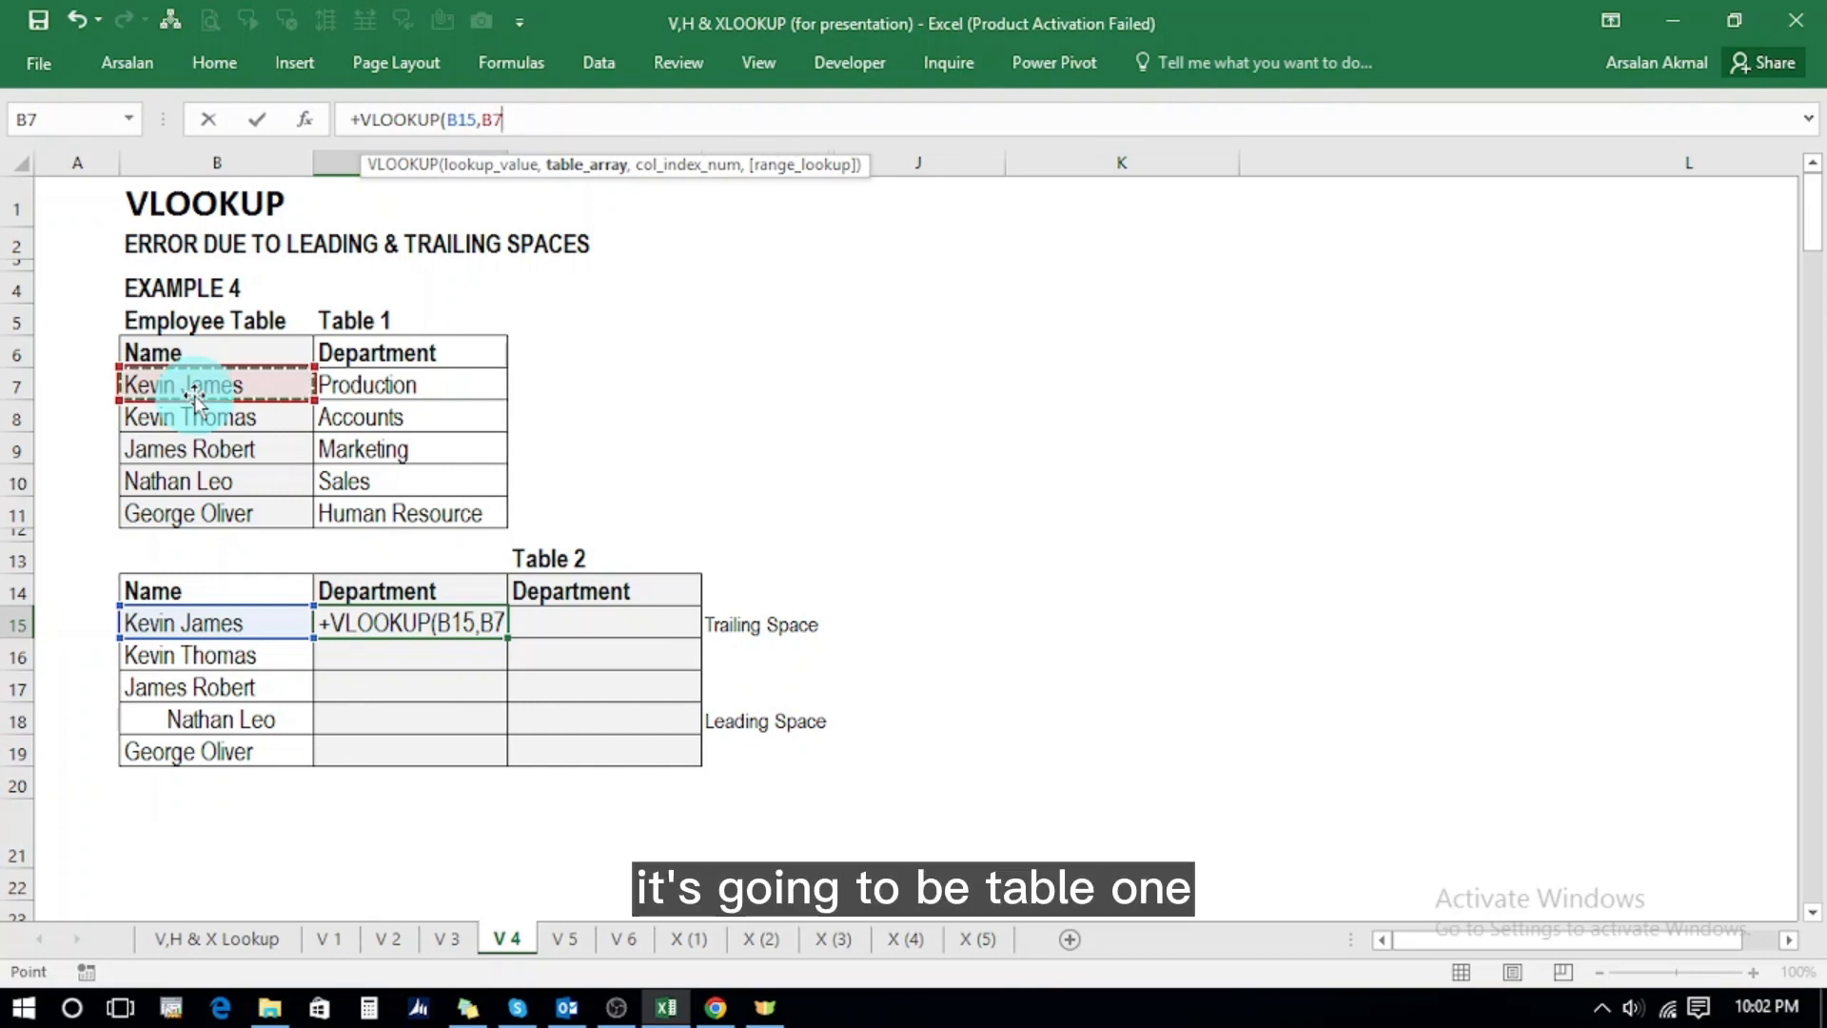
{"action": "key", "text": "shift+Right"}
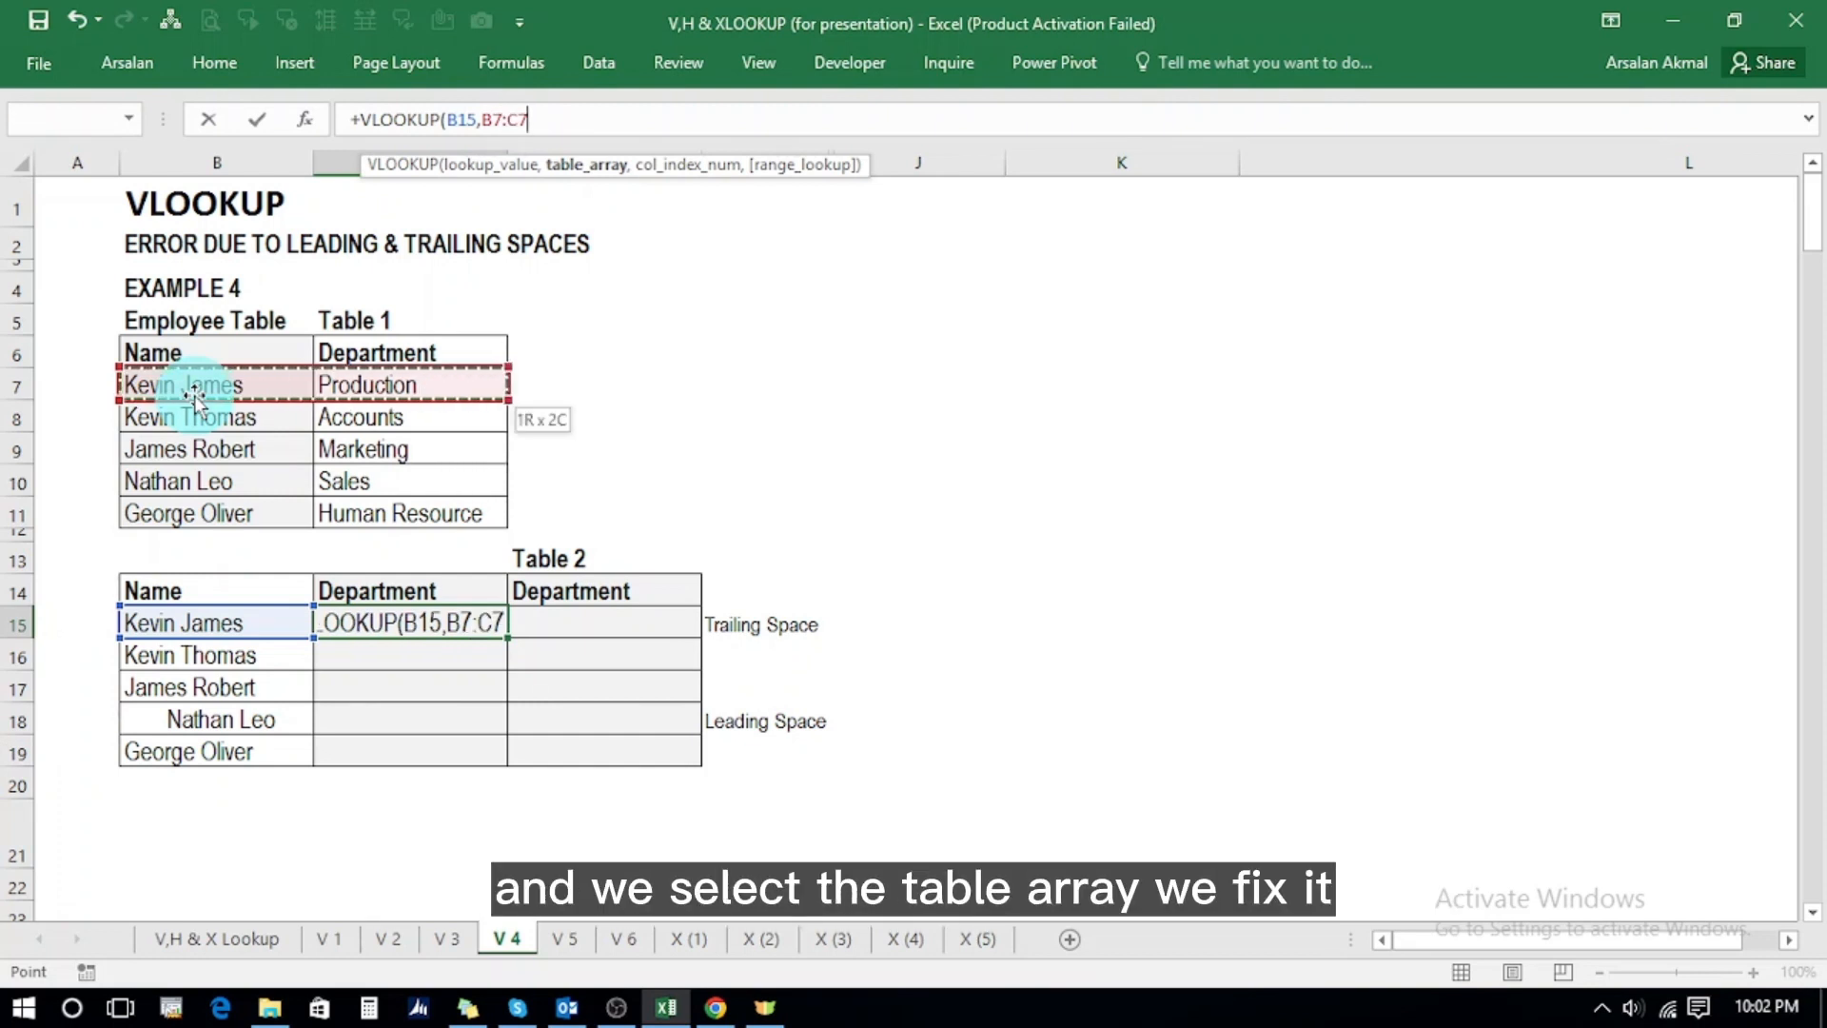
{"action": "key", "text": "shift+Down"}
{"action": "key", "text": "shift+Down"}
{"action": "key", "text": "shift+Down"}
{"action": "key", "text": "shift+Down"}
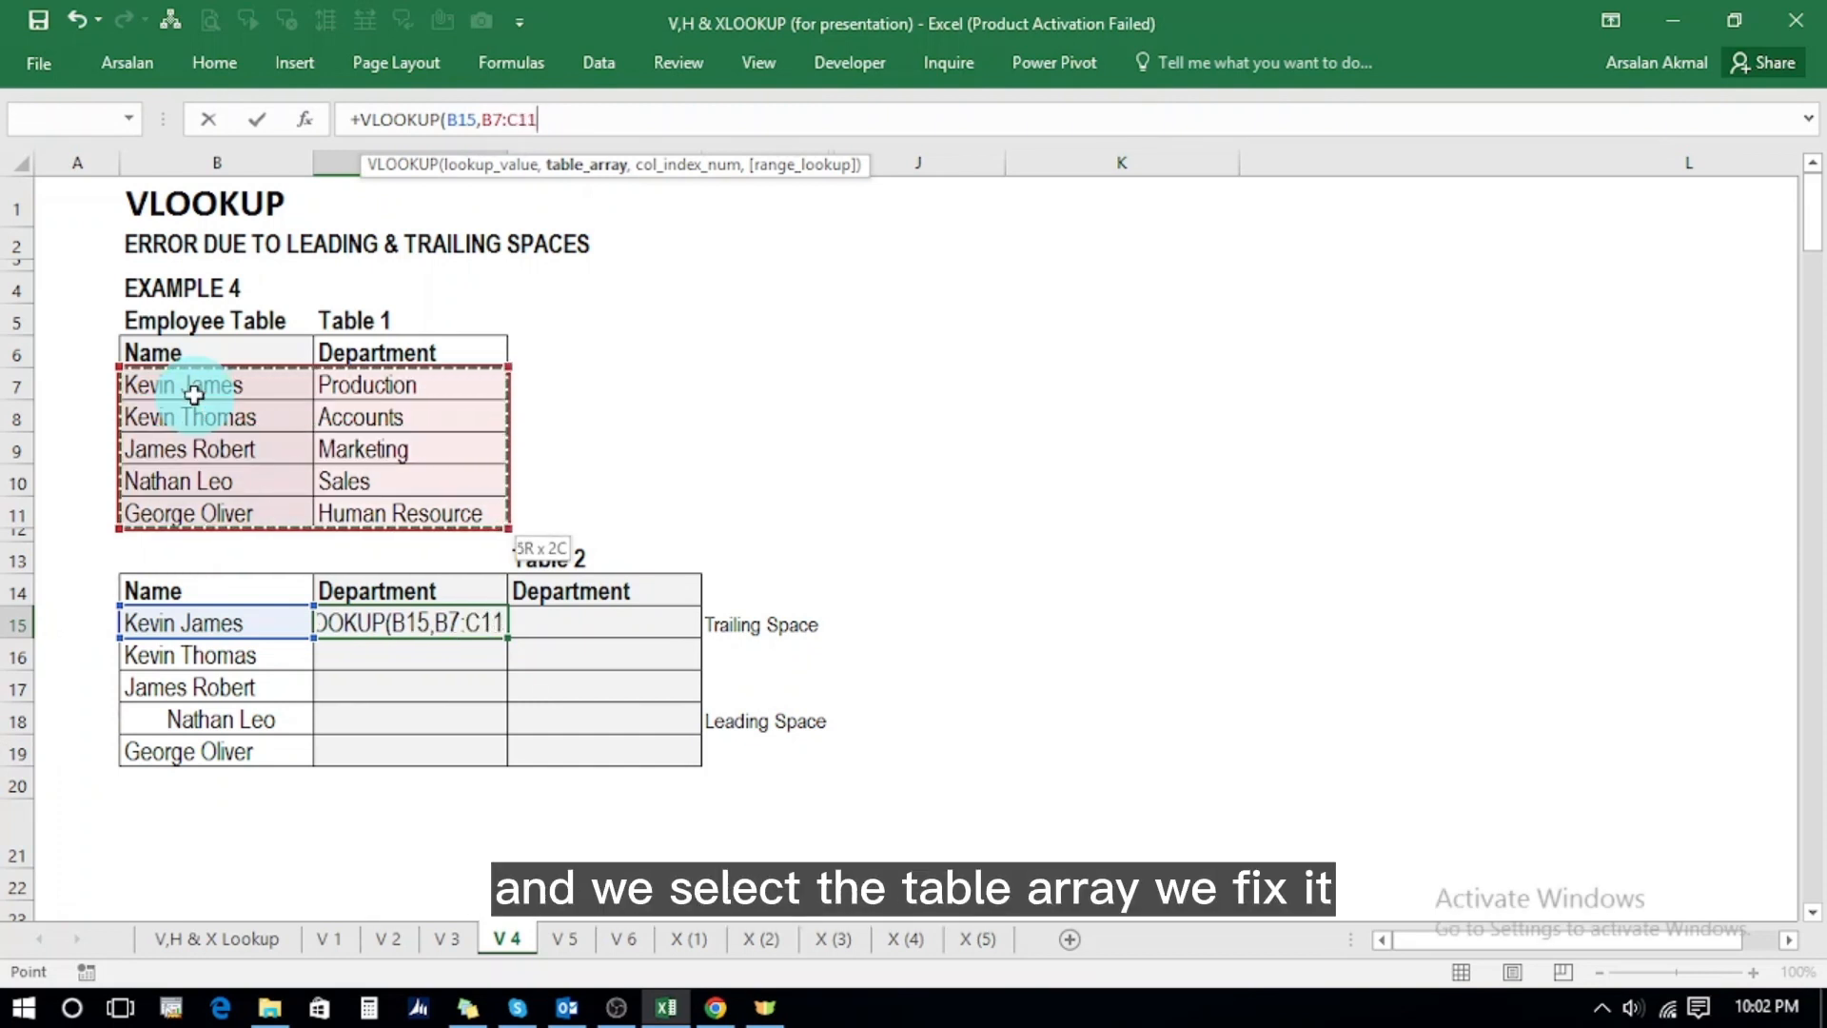
{"action": "key", "text": "F4"}
{"action": "type", "text": ","}
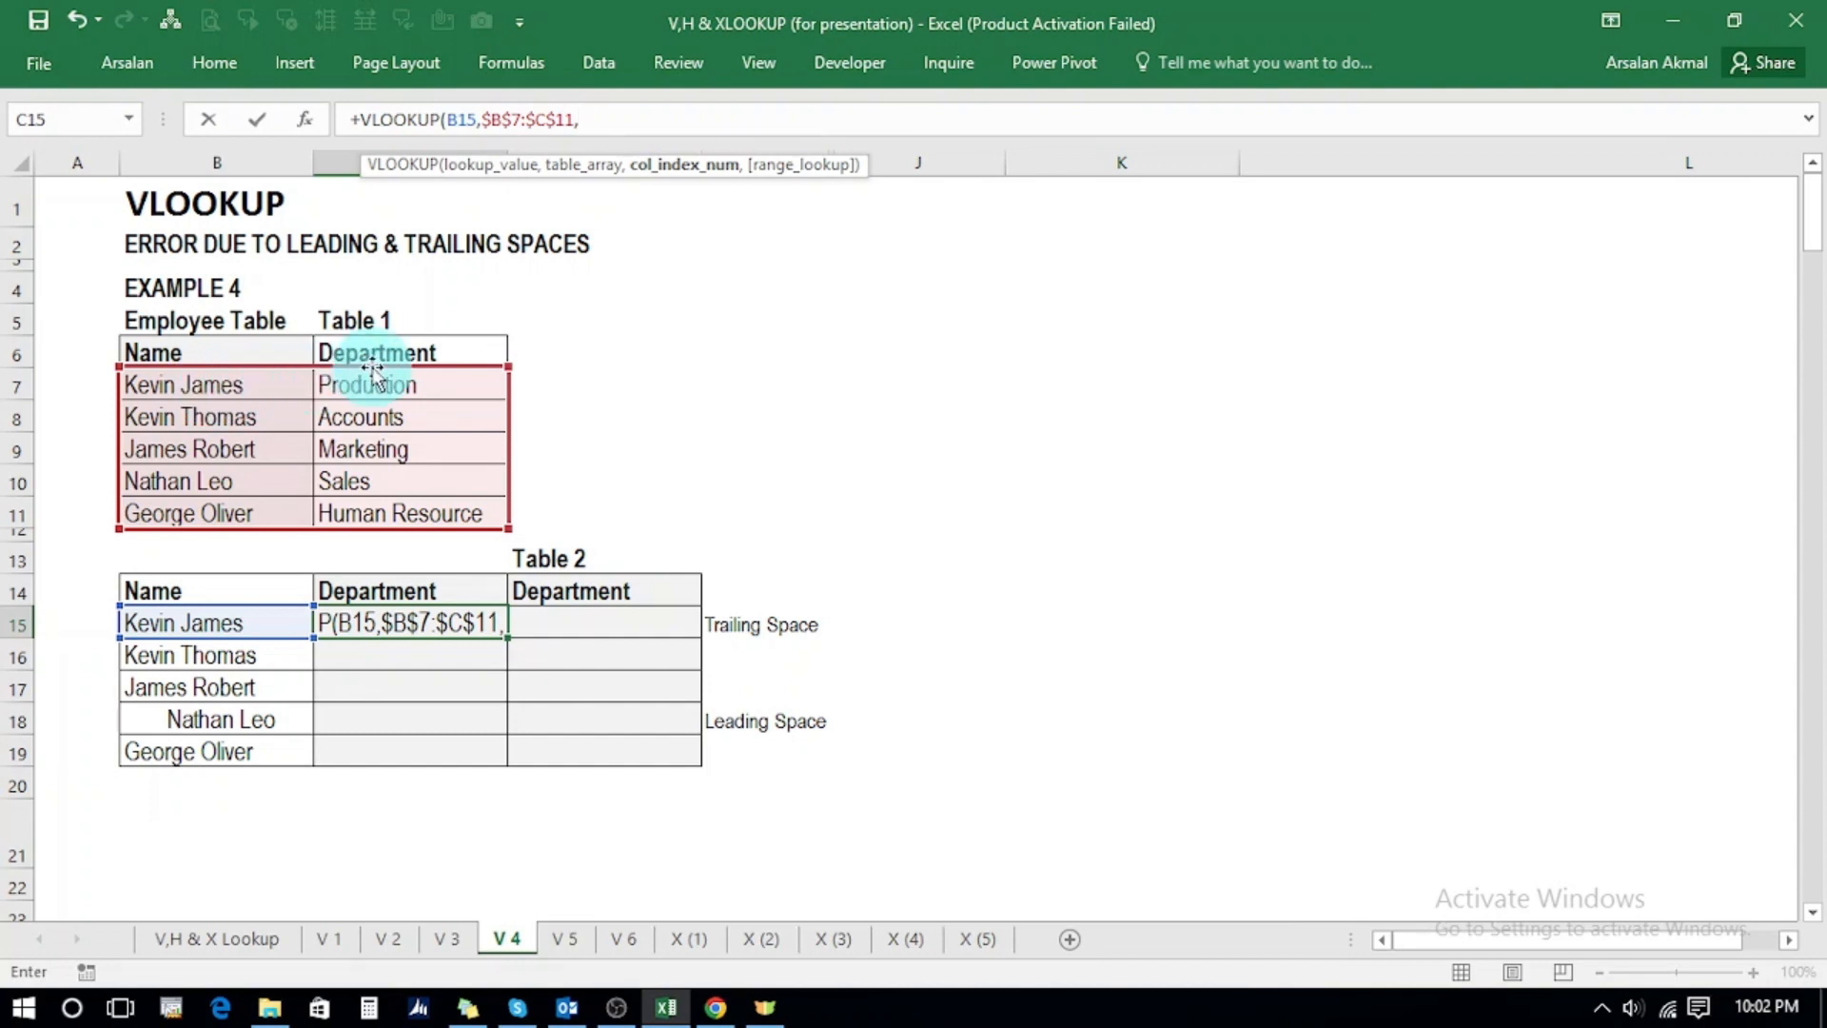
- Complete the C15 VLOOKUP with column index 2 and an exact match (FALSE), and enter the formula
{"action": "type", "text": "2"}
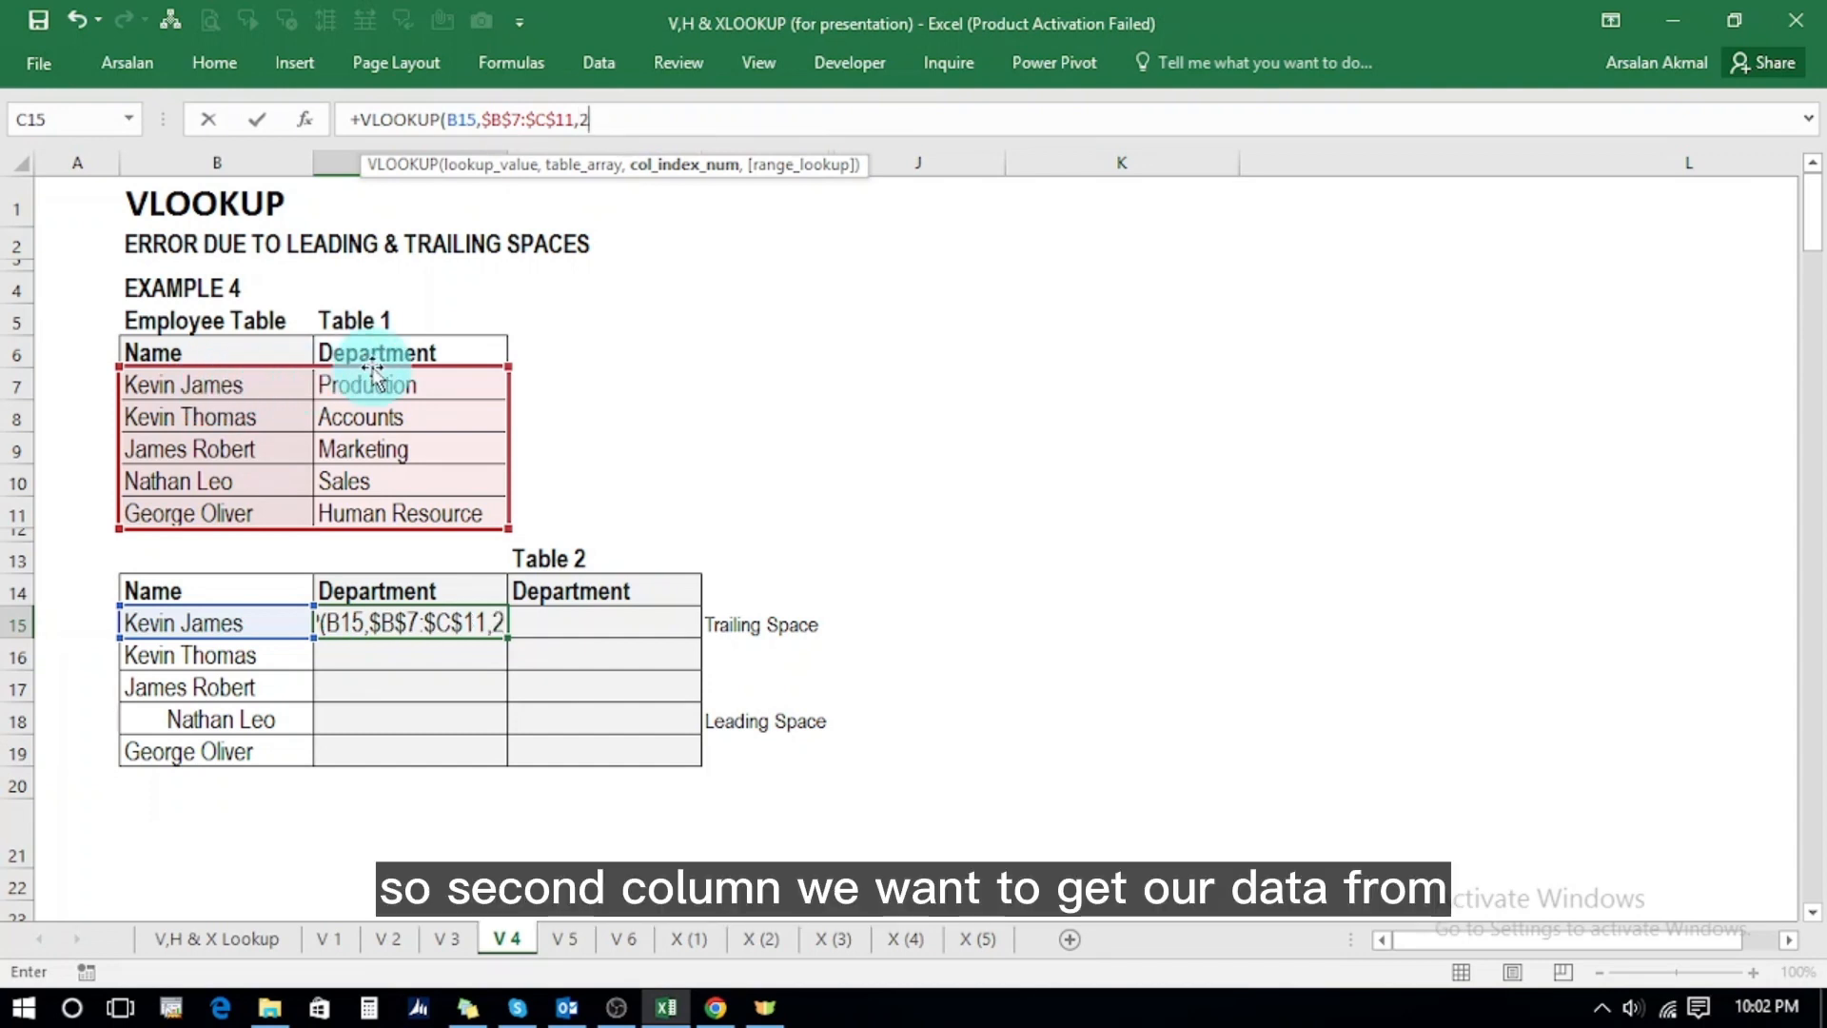
{"action": "type", "text": ","}
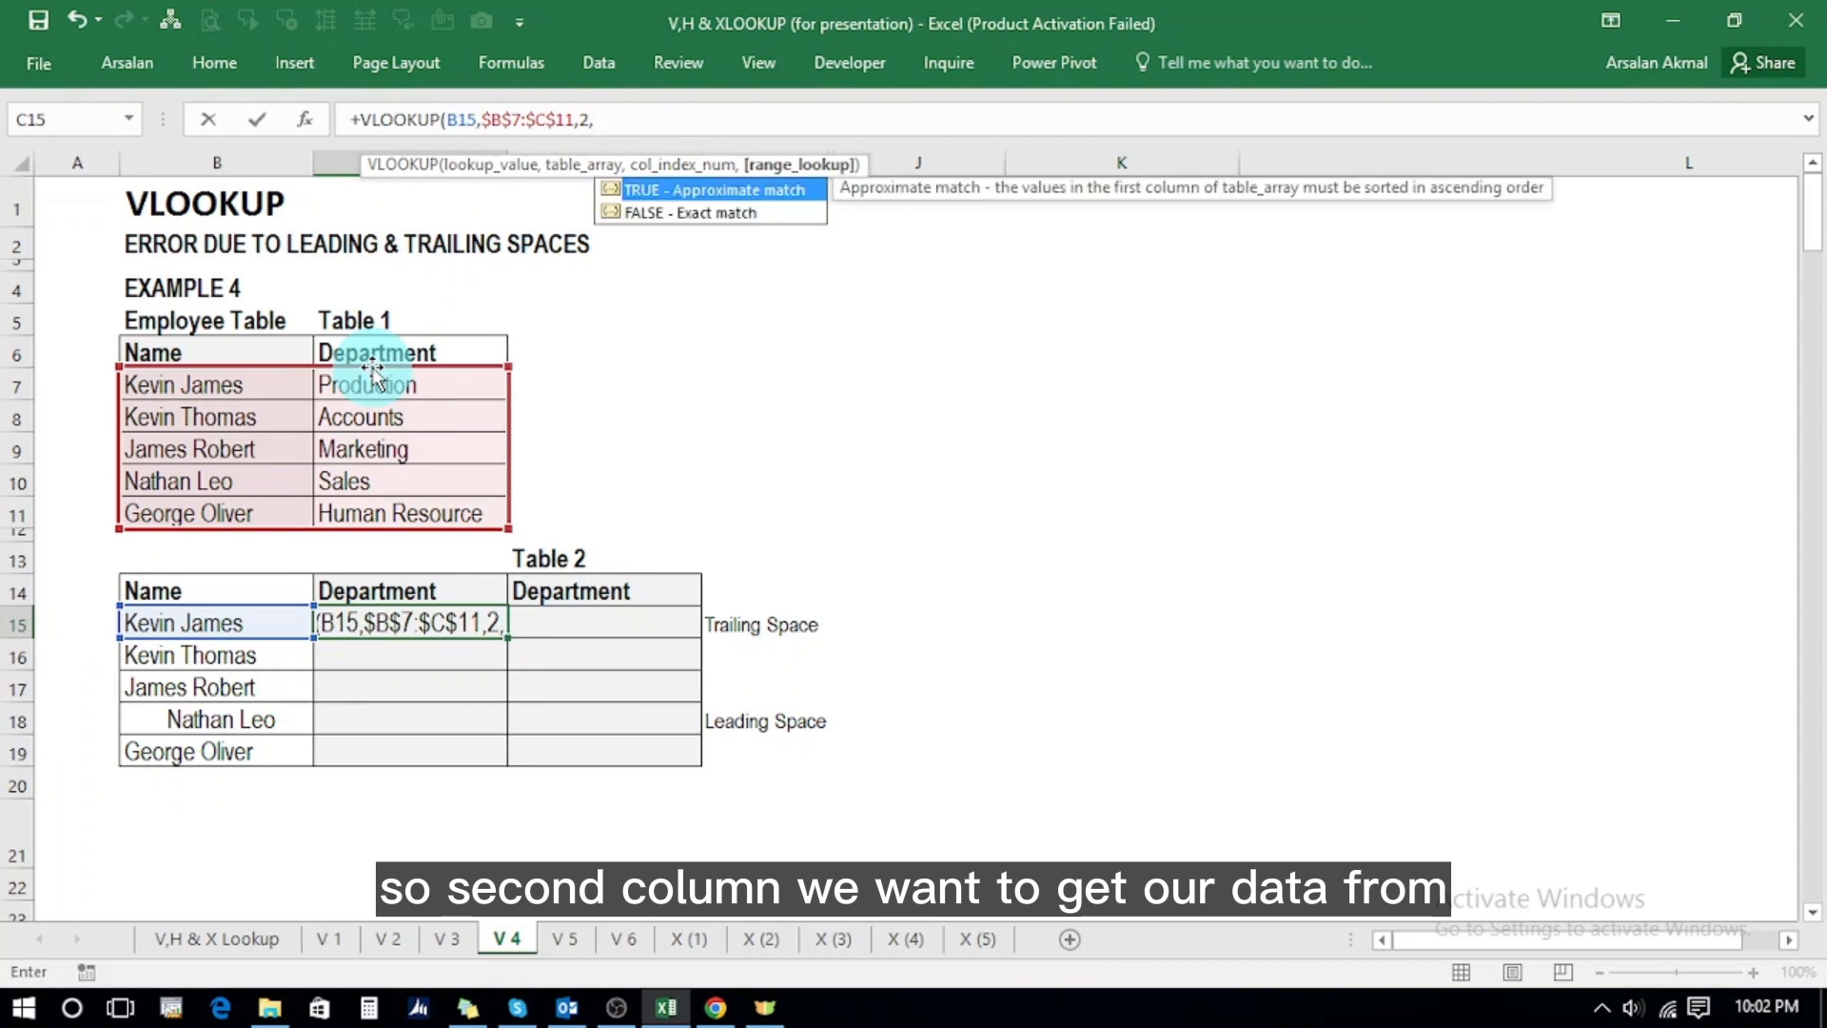
{"action": "key", "text": "Down"}
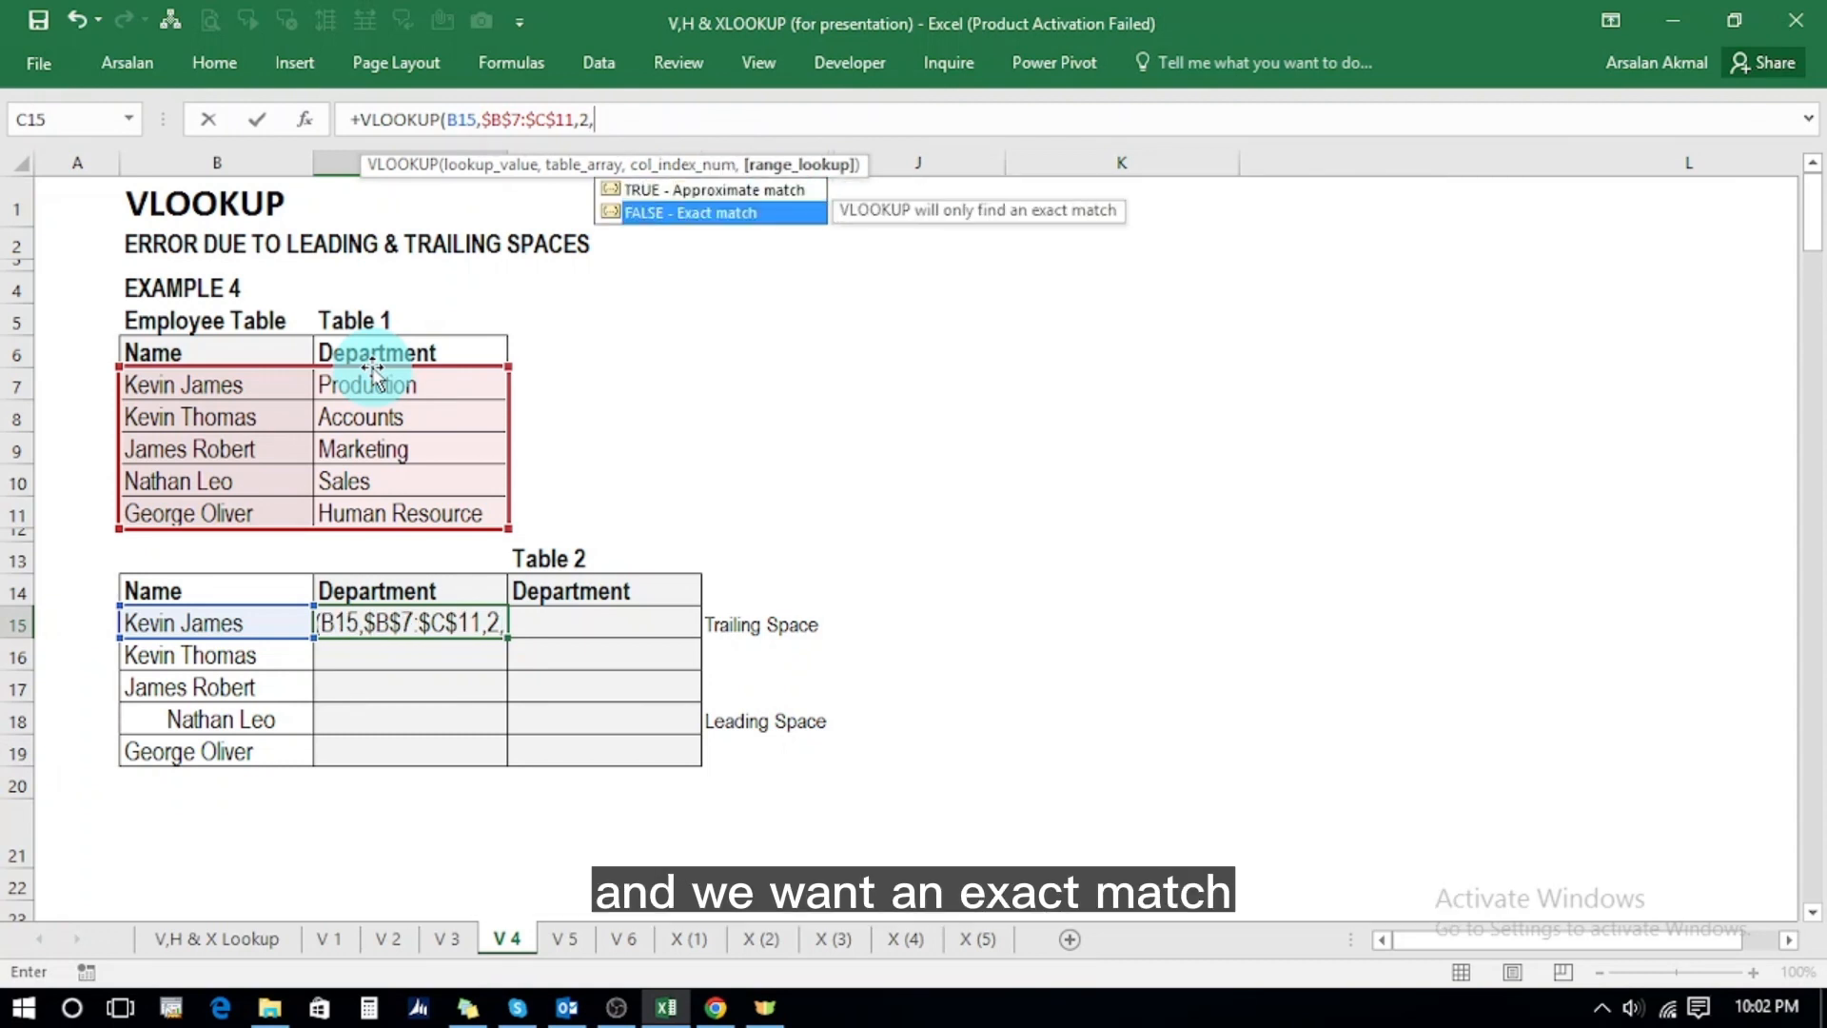
{"action": "double_click", "coordinate": [650, 215]}
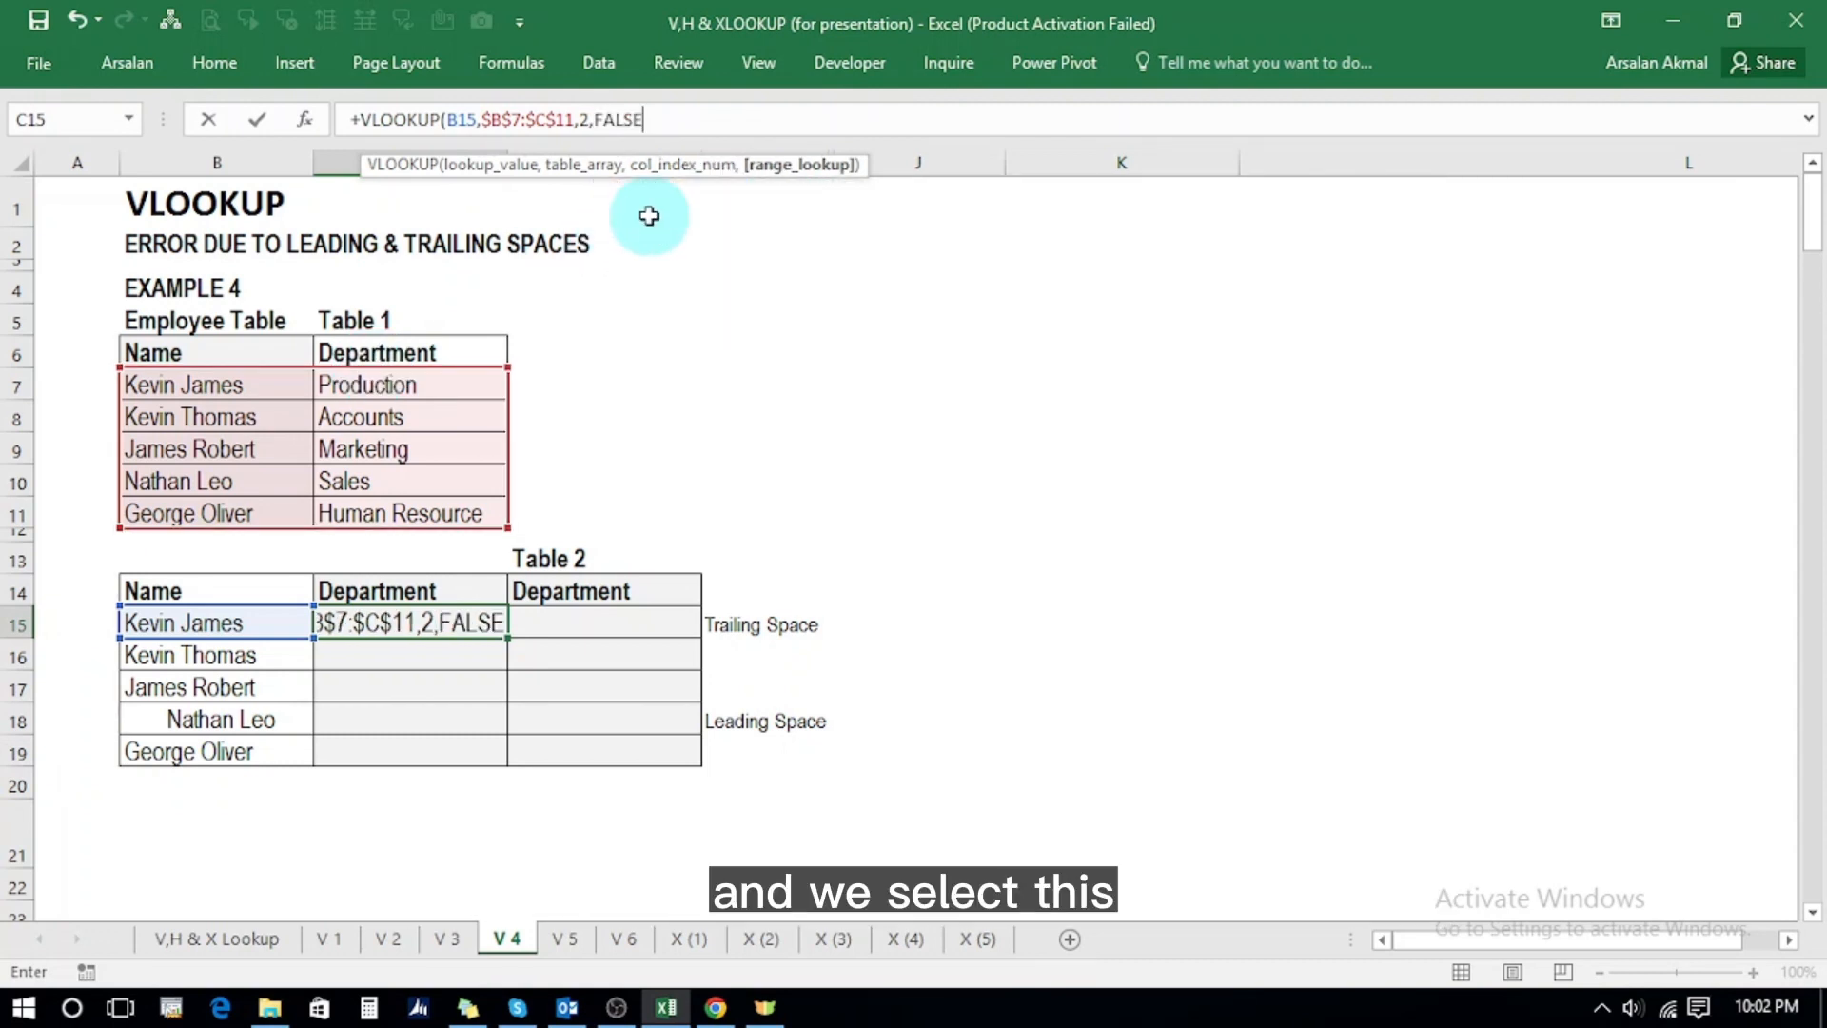
{"action": "type", "text": ")"}
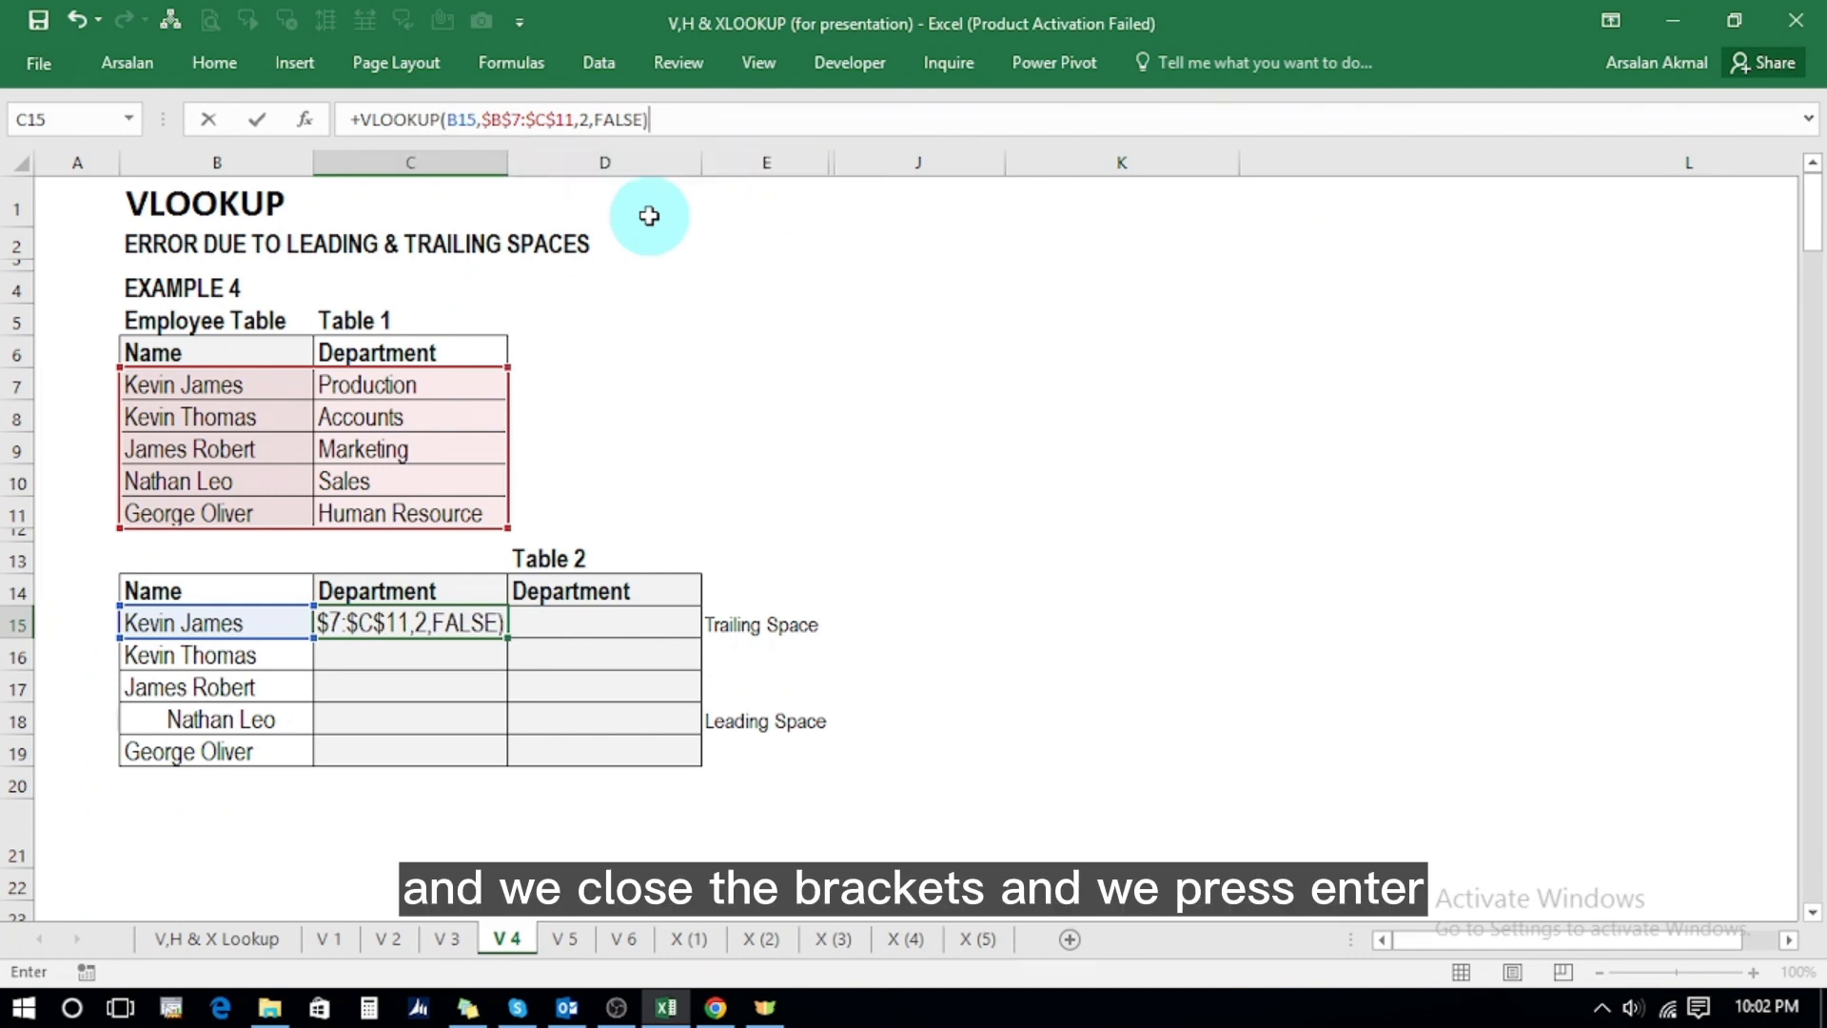
{"action": "key", "text": "Return"}
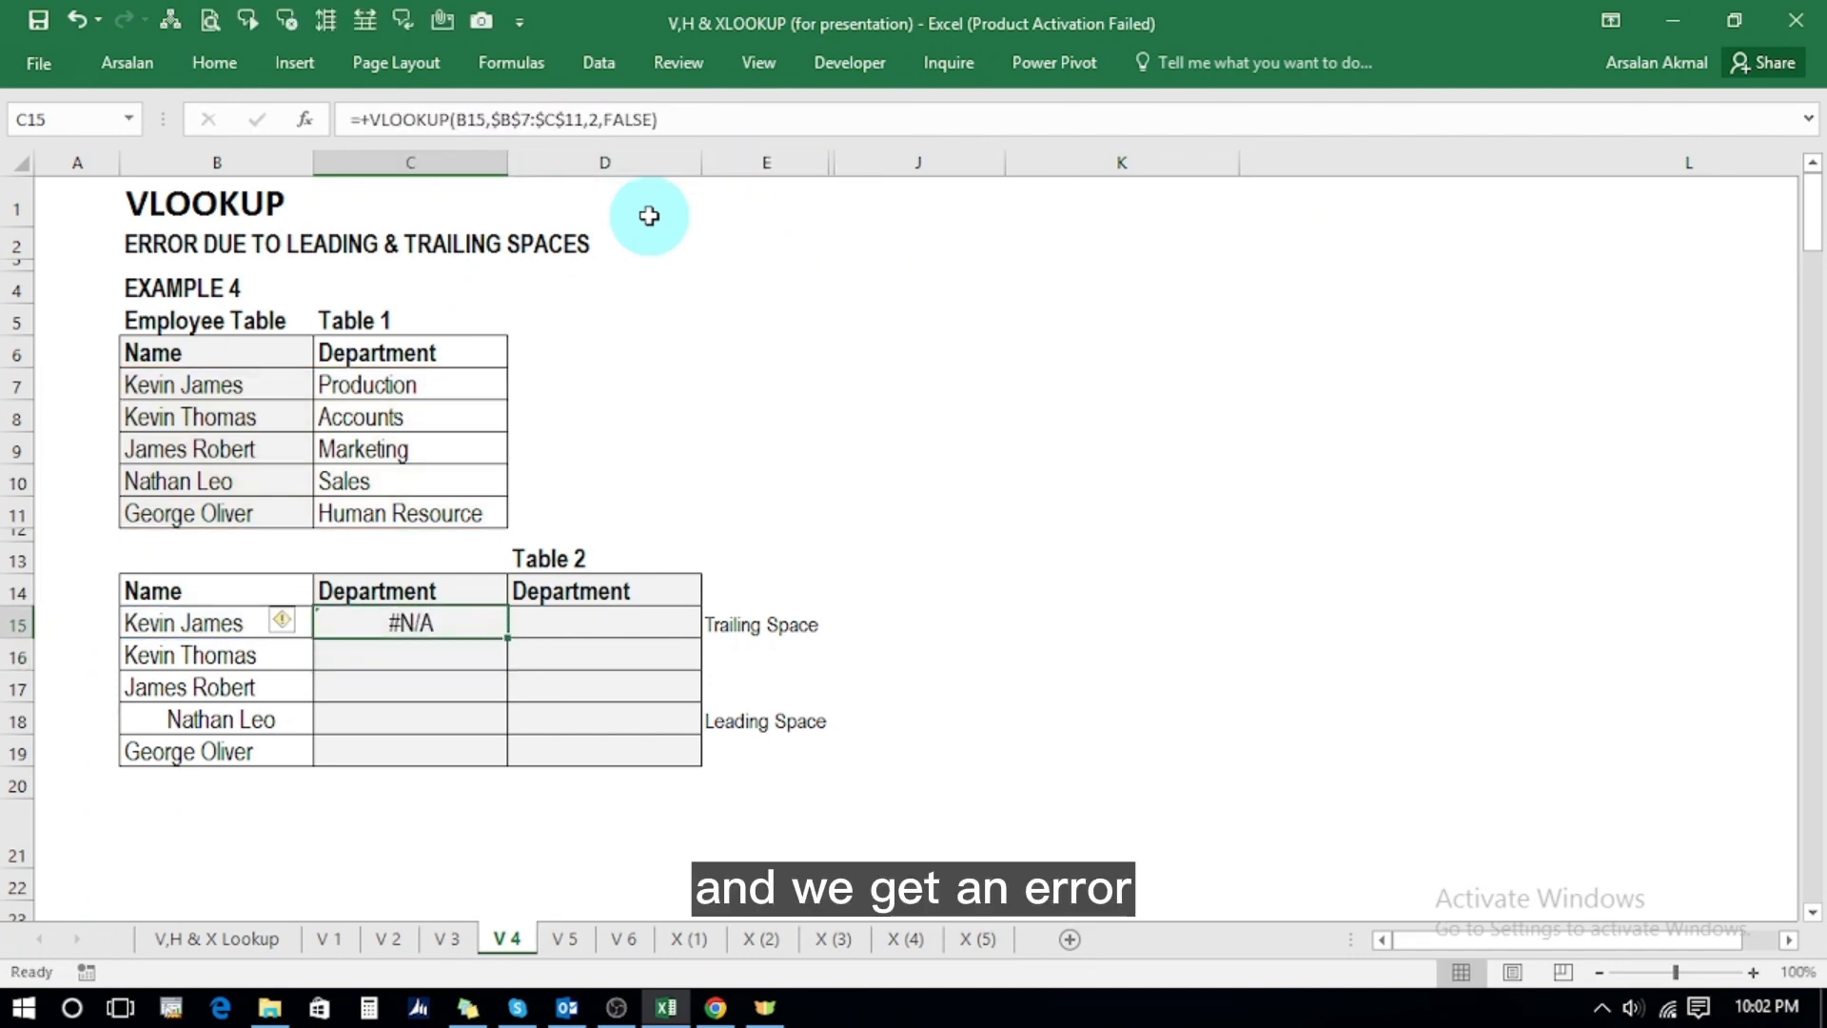
- Copy the C15 lookup formula down the Department column through C19
{"action": "key", "text": "ctrl+c"}
{"action": "key", "text": "shift+Down"}
{"action": "key", "text": "shift+Down"}
{"action": "key", "text": "shift+Down"}
{"action": "key", "text": "shift+Down"}
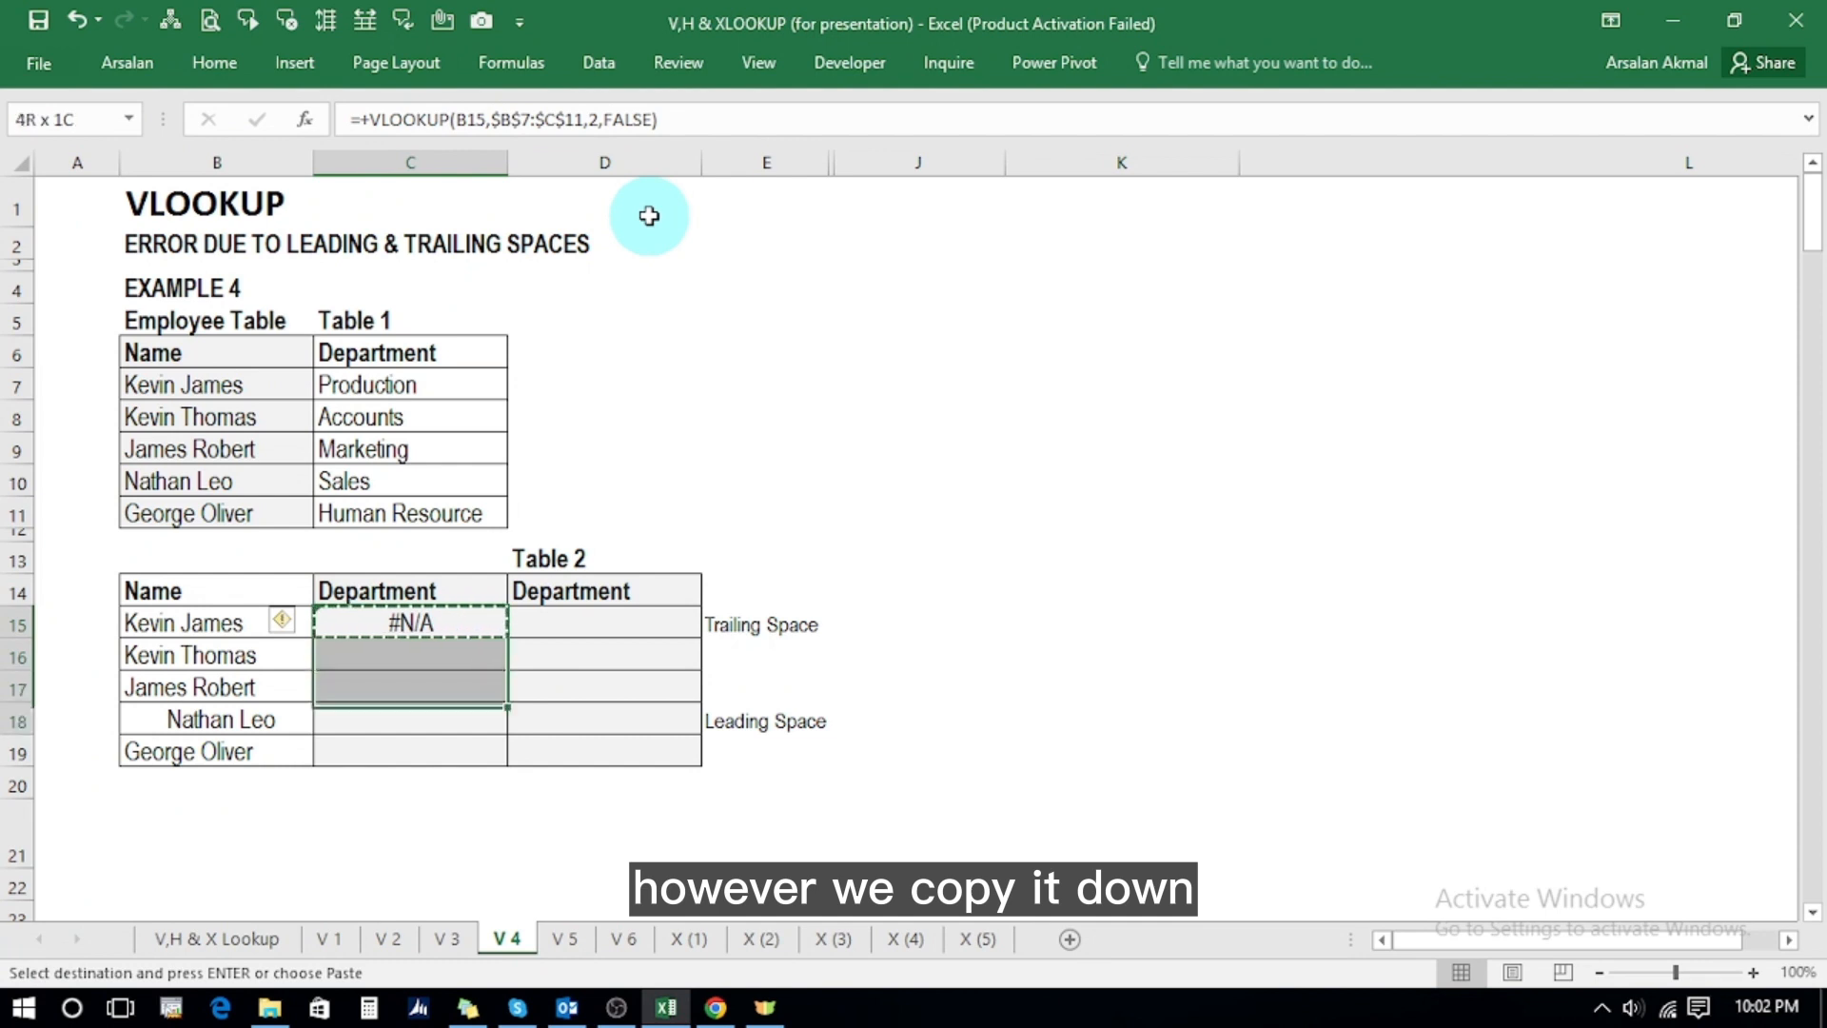
{"action": "key", "text": "Return"}
- Check the lookup formulas and results in C18 and C15
{"action": "key", "text": "Down"}
{"action": "key", "text": "Down"}
{"action": "key", "text": "Down"}
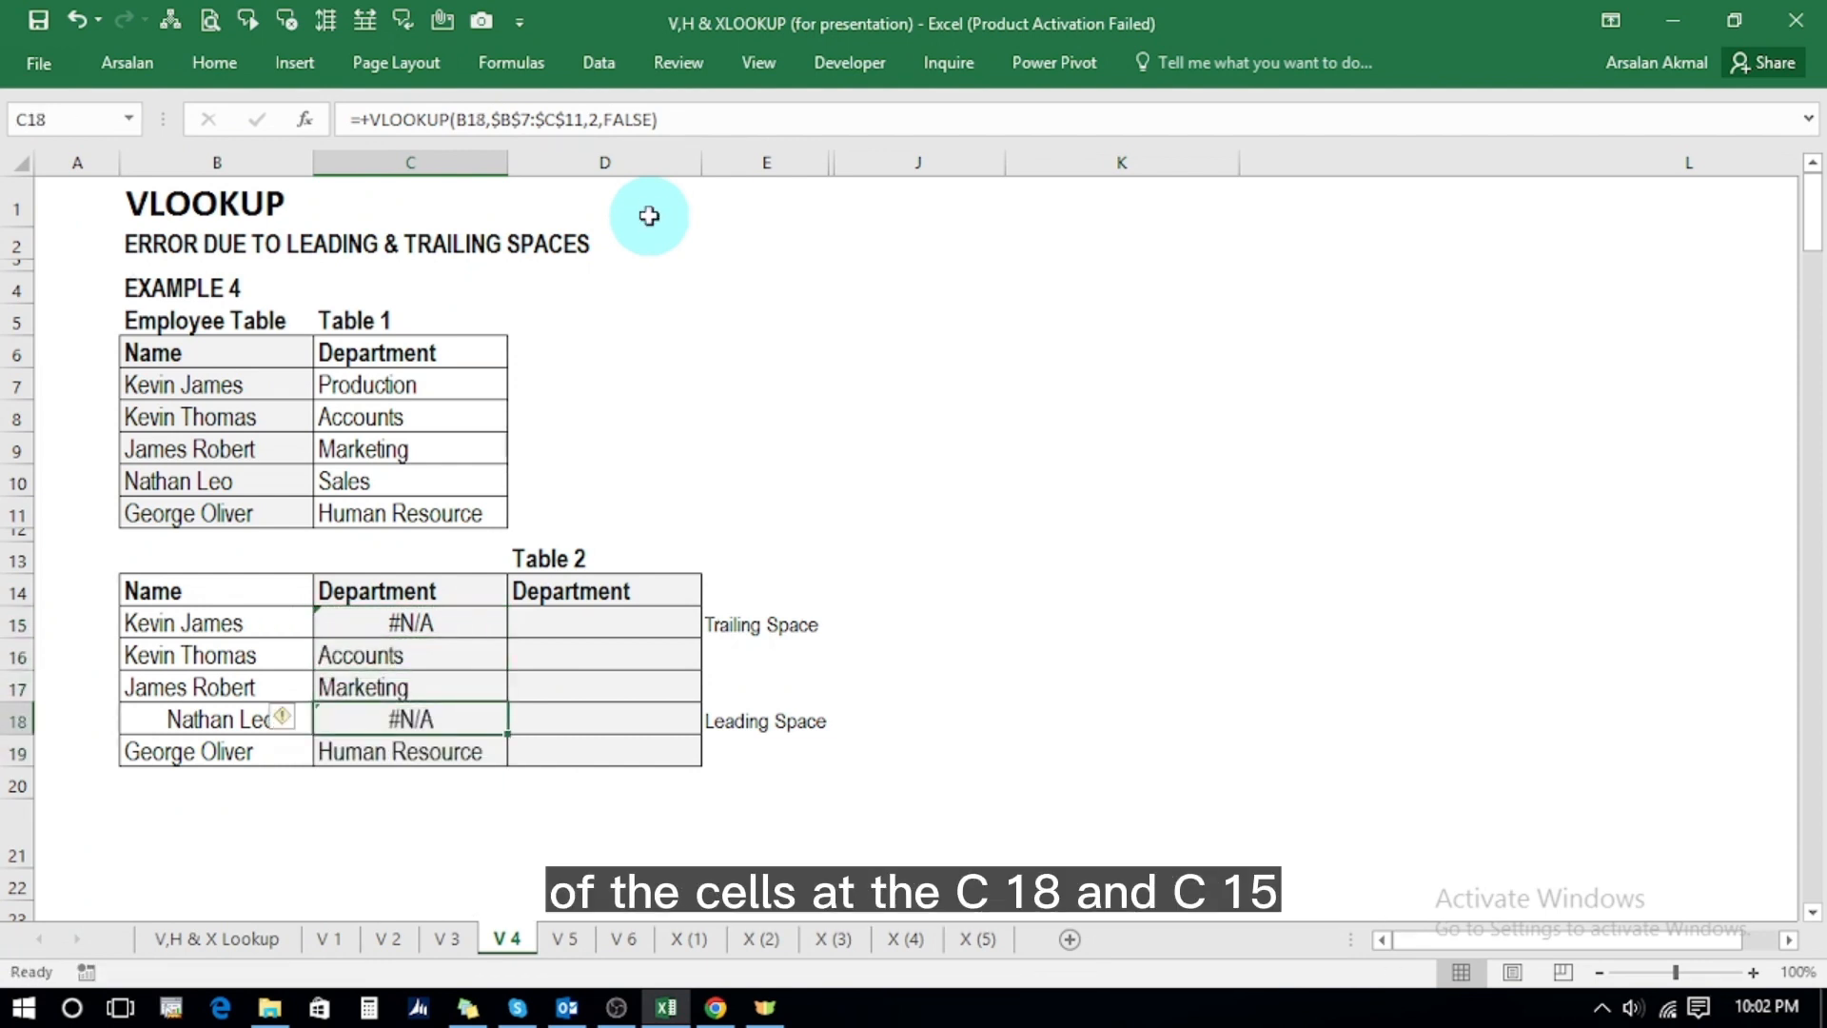
{"action": "key", "text": "Up"}
{"action": "key", "text": "Up"}
{"action": "key", "text": "Up"}
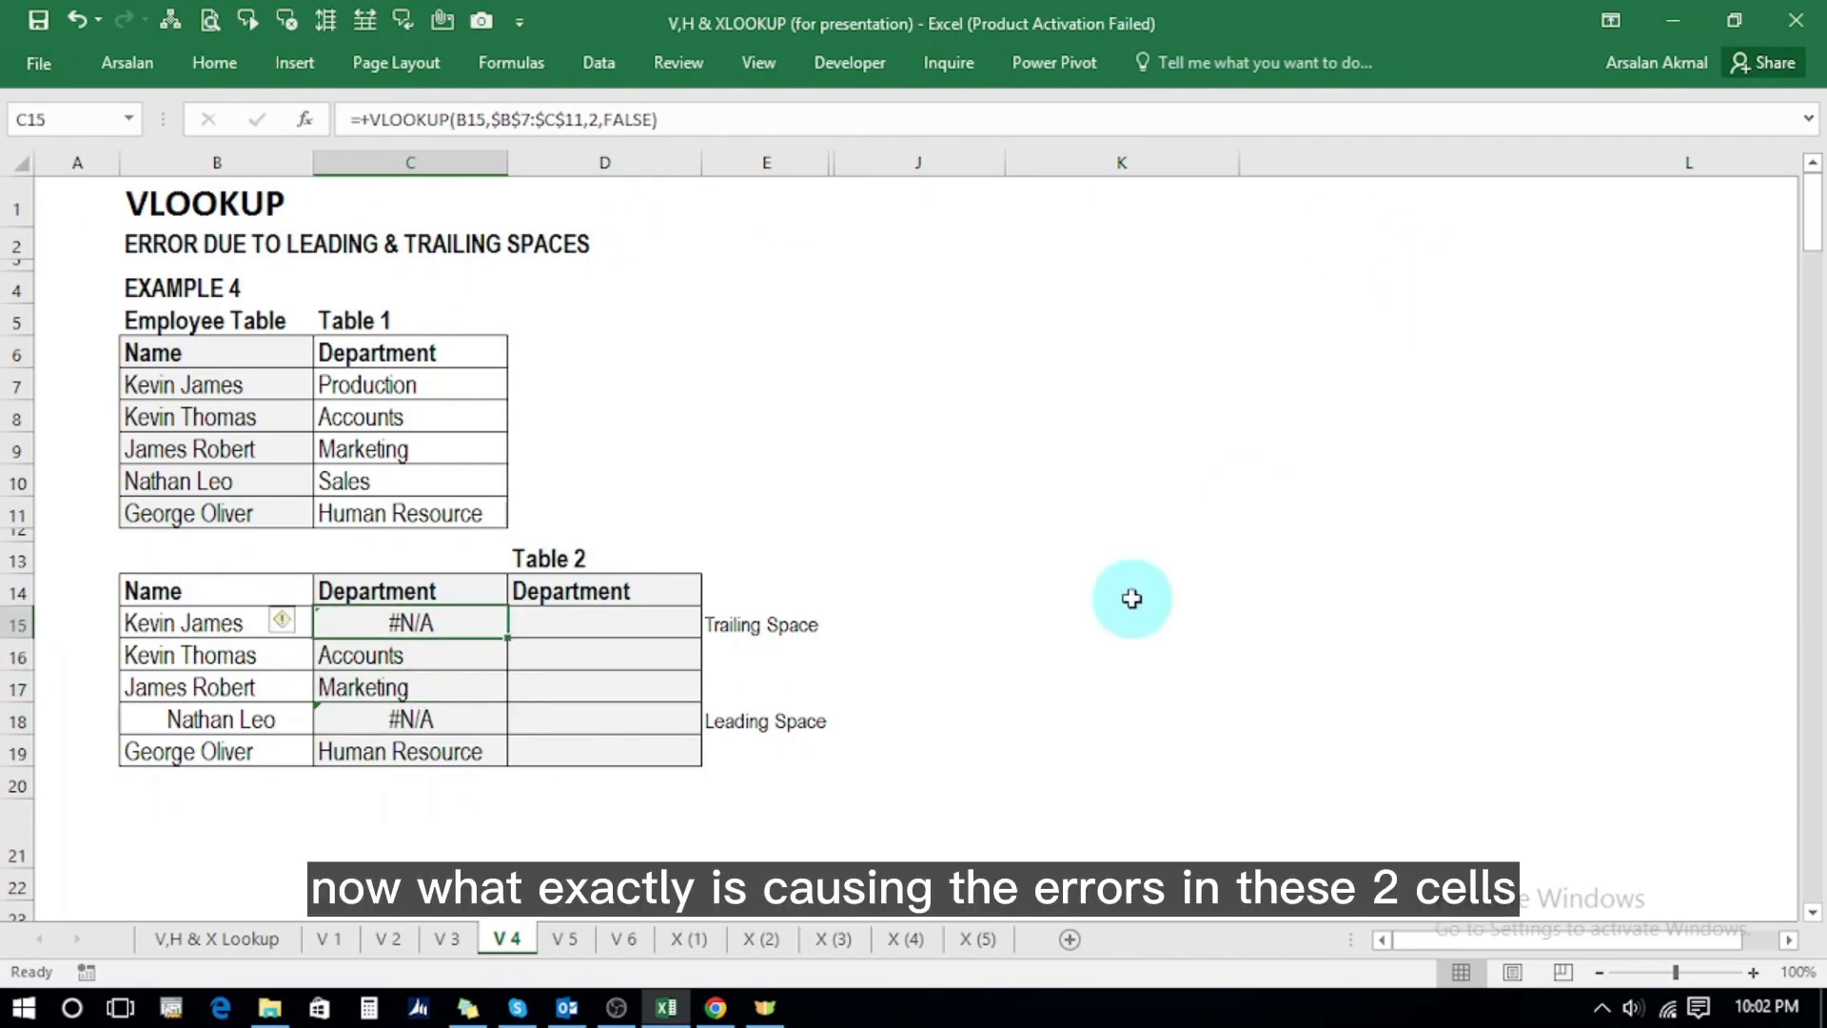
- Compare the name text in B15 with the Table 1 entry in B7 for leading and trailing spaces
{"action": "key", "text": "Left"}
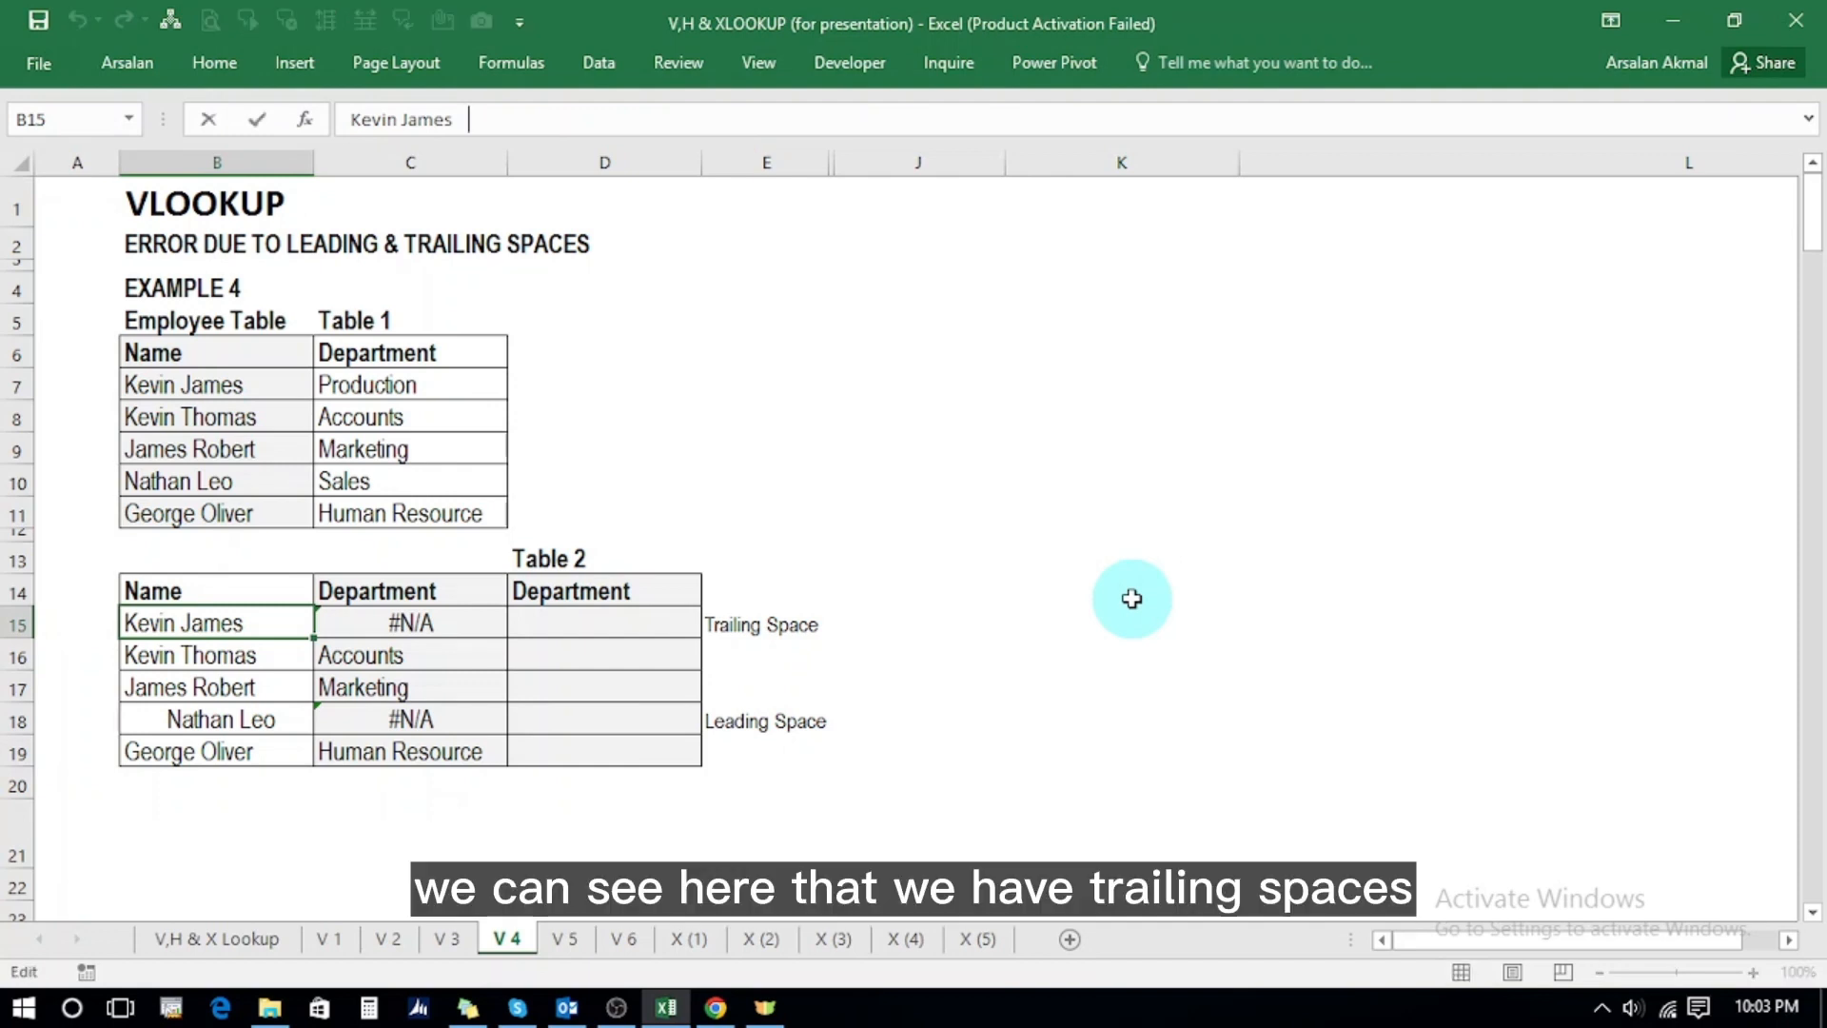
{"action": "key", "text": "F2"}
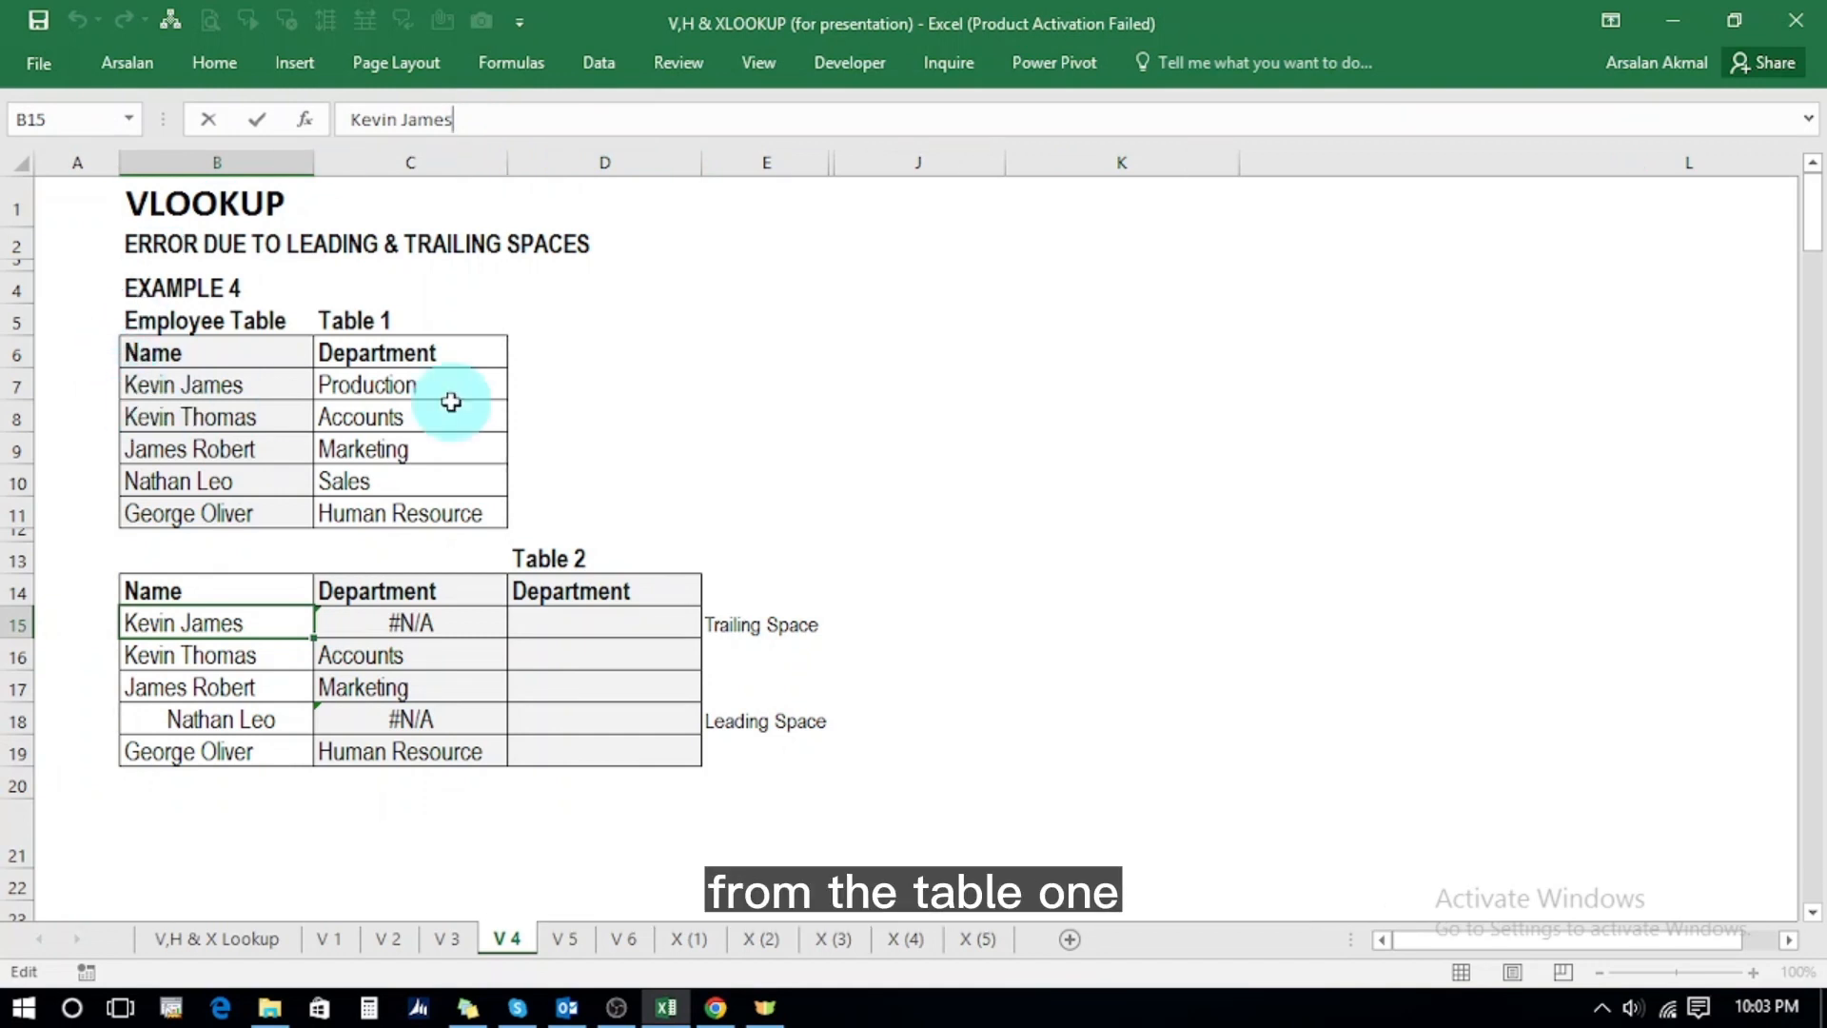
{"action": "key", "text": "Return"}
{"action": "key", "text": "Up"}
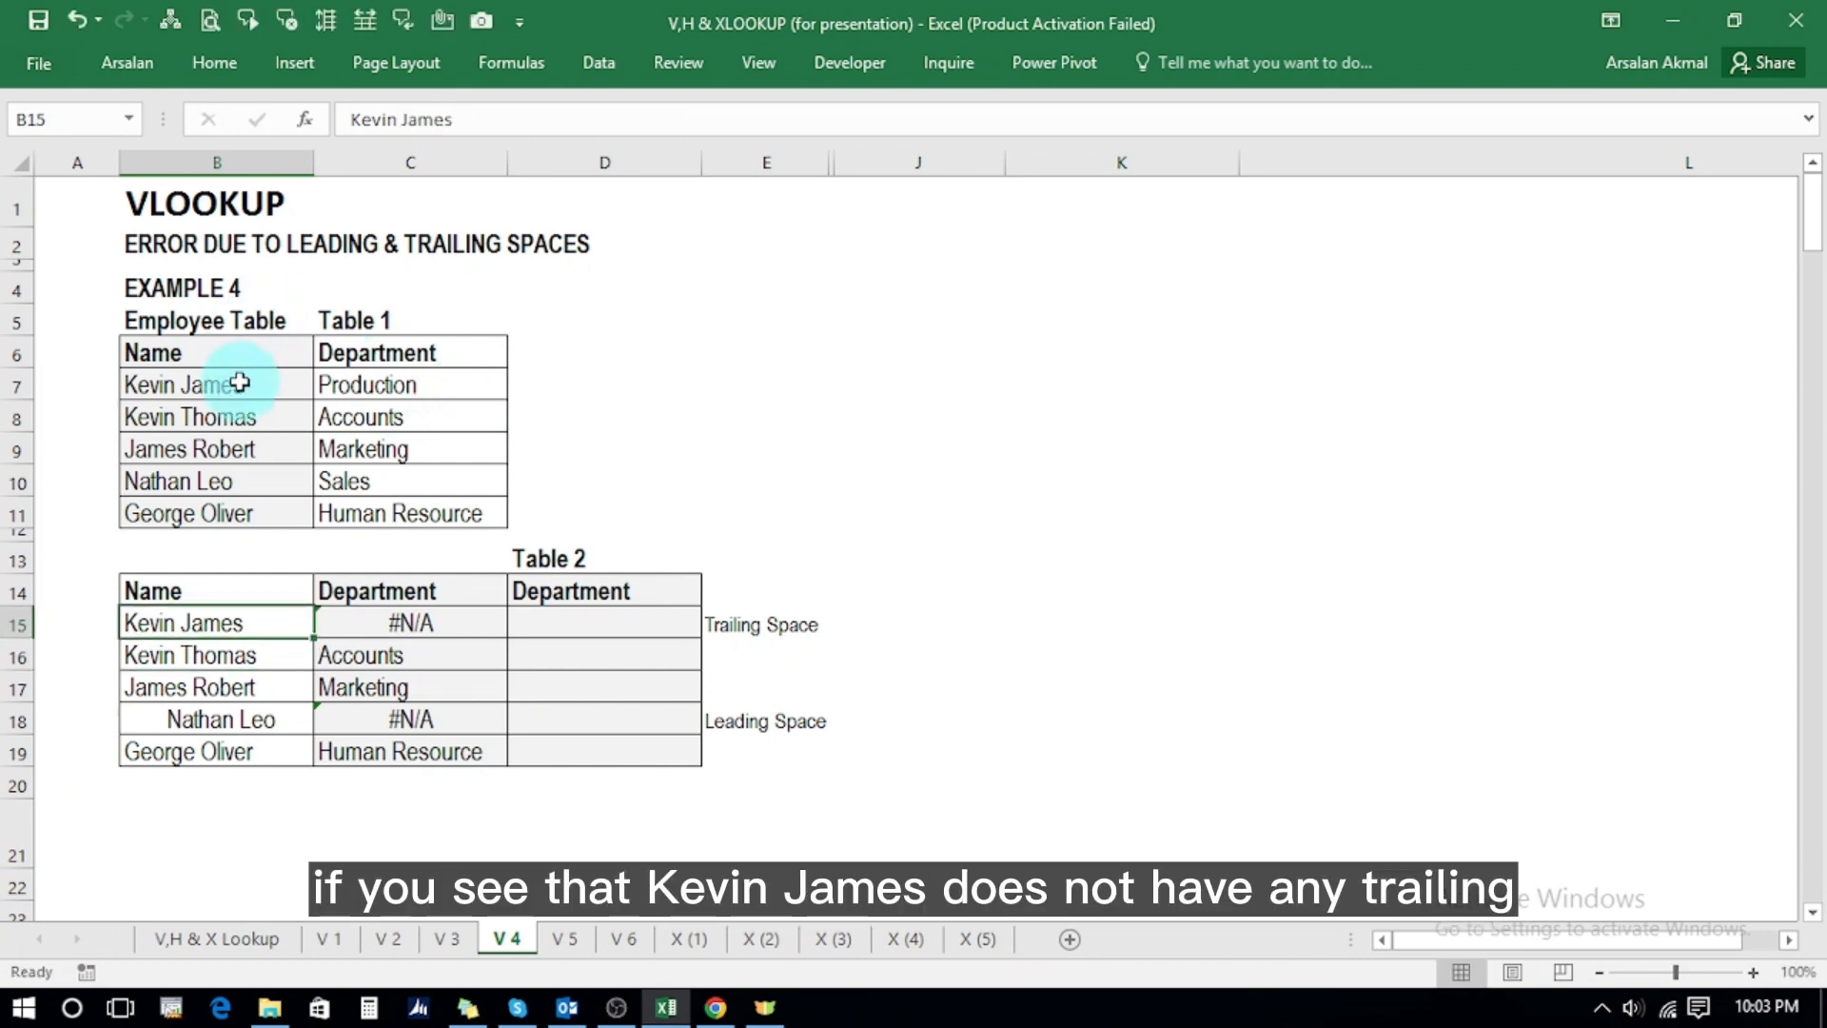
{"action": "left_click", "coordinate": [238, 383]}
{"action": "key", "text": "F2"}
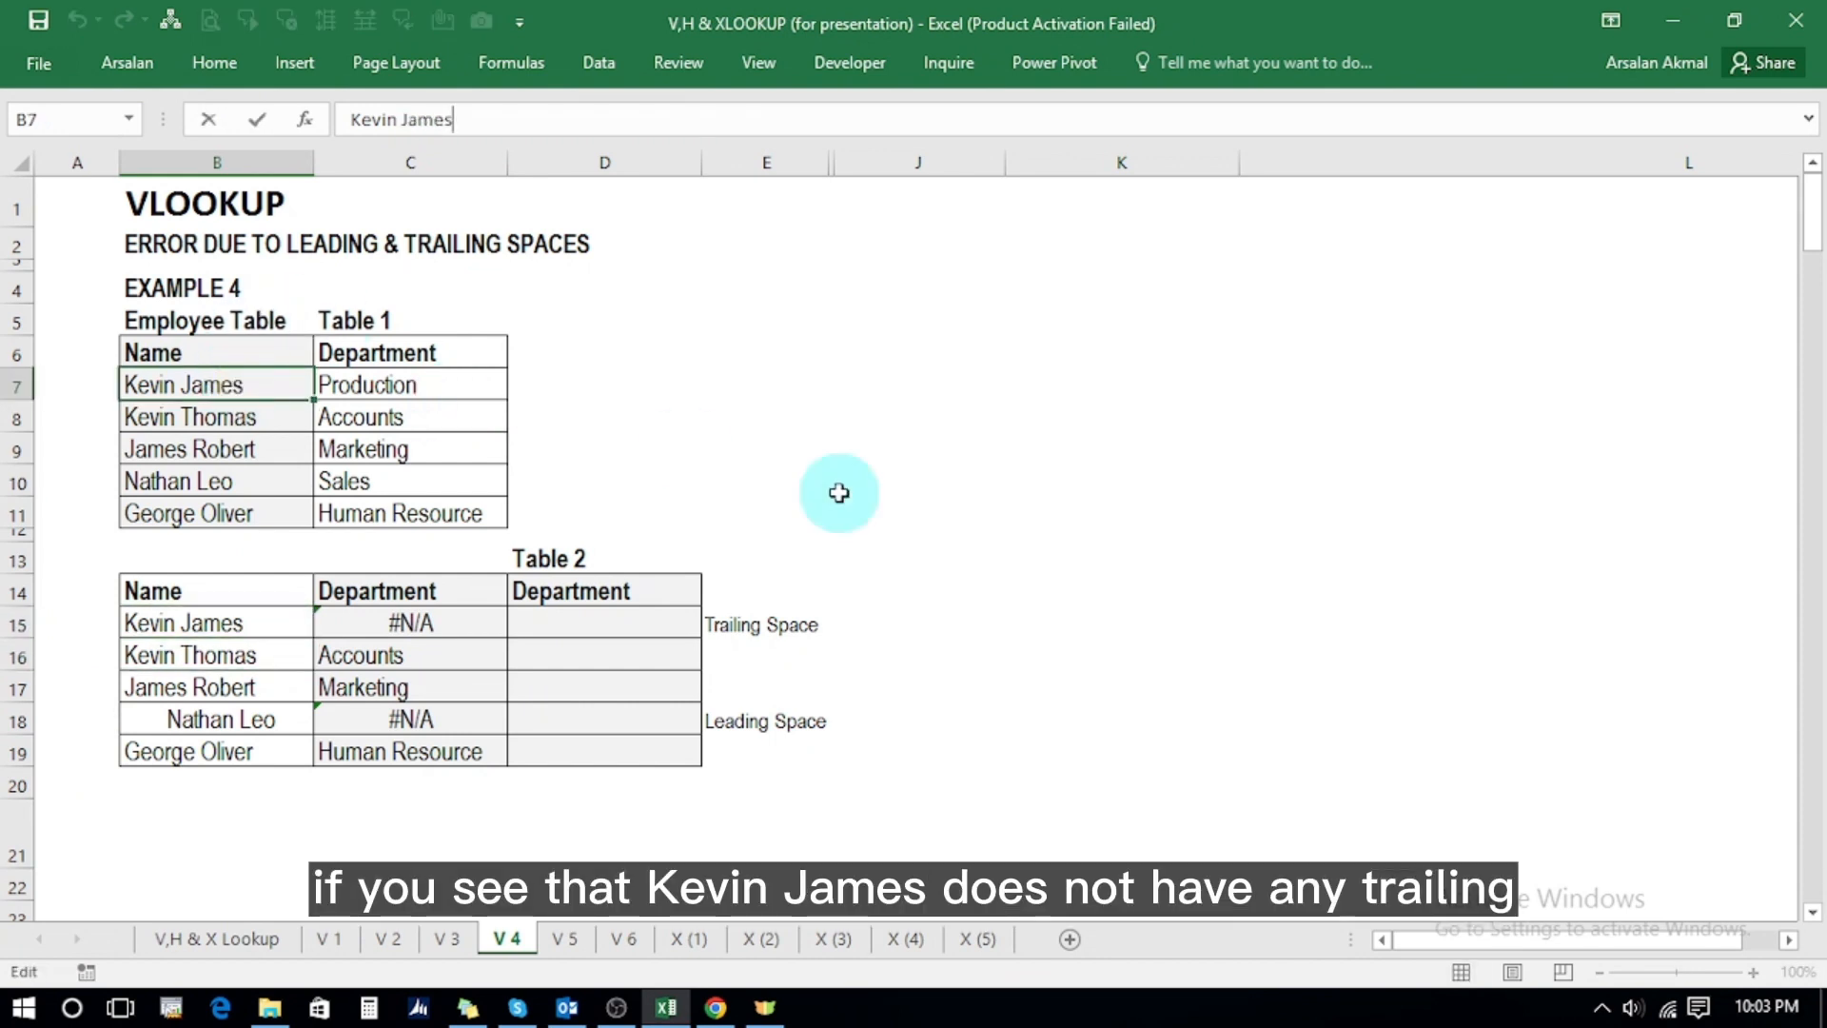
{"action": "key", "text": "Left"}
{"action": "key", "text": "Right"}
{"action": "key", "text": "Home"}
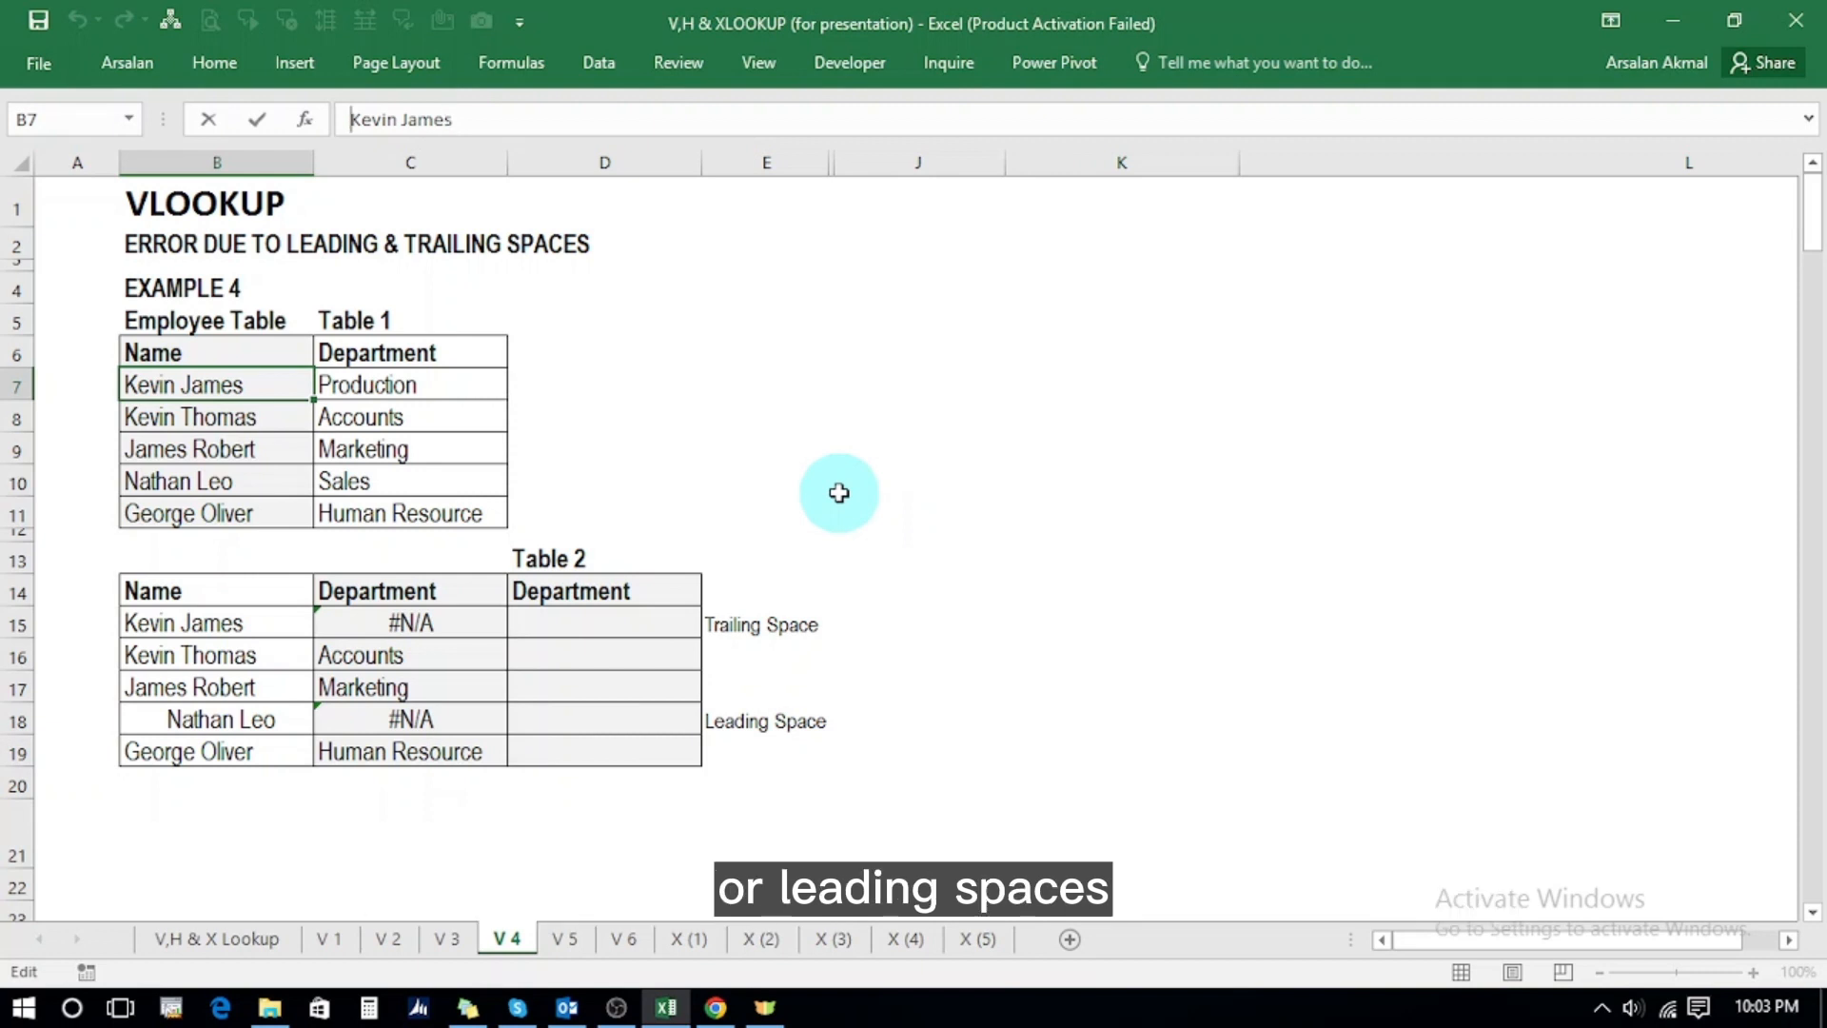
{"action": "key", "text": "Return"}
- Inspect the name text in B18 for leading spaces and leave the cell unedited
{"action": "key", "text": "Down"}
{"action": "key", "text": "Down"}
{"action": "key", "text": "Down"}
{"action": "key", "text": "Down"}
{"action": "key", "text": "Down"}
{"action": "key", "text": "Down"}
{"action": "key", "text": "Down"}
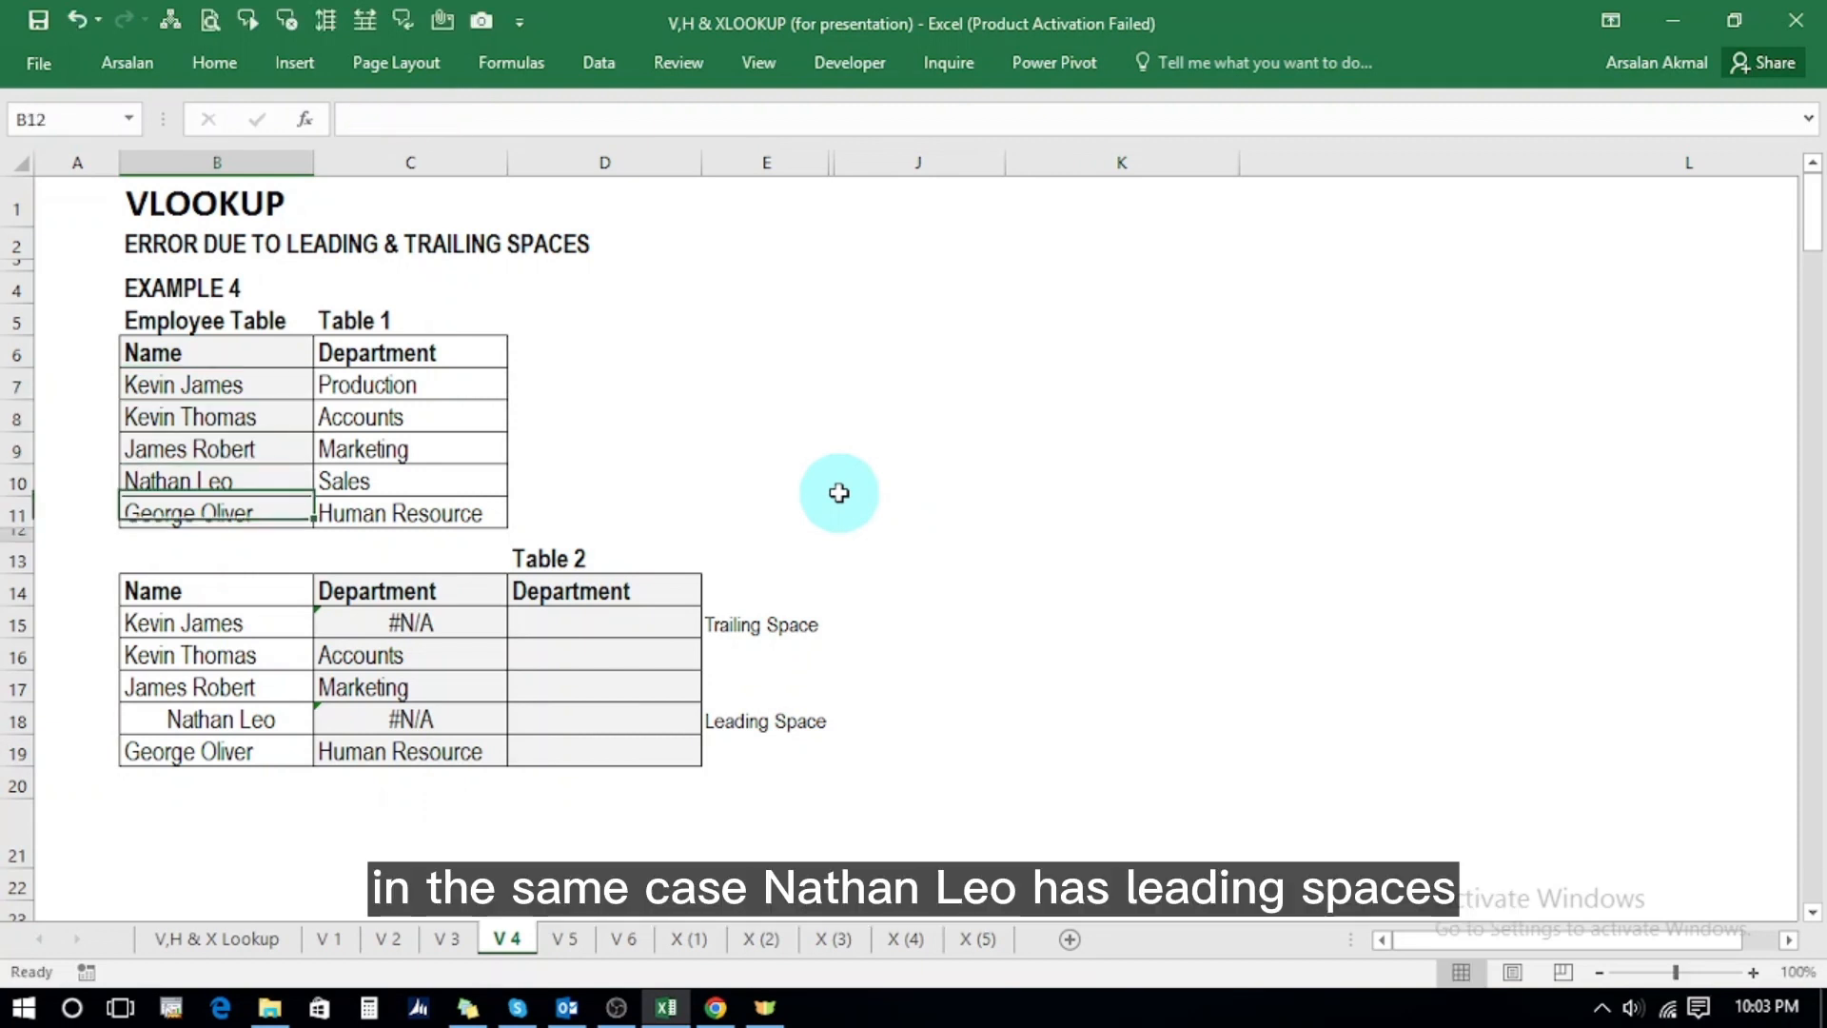
{"action": "key", "text": "Down"}
{"action": "key", "text": "Down"}
{"action": "key", "text": "Down"}
{"action": "key", "text": "F2"}
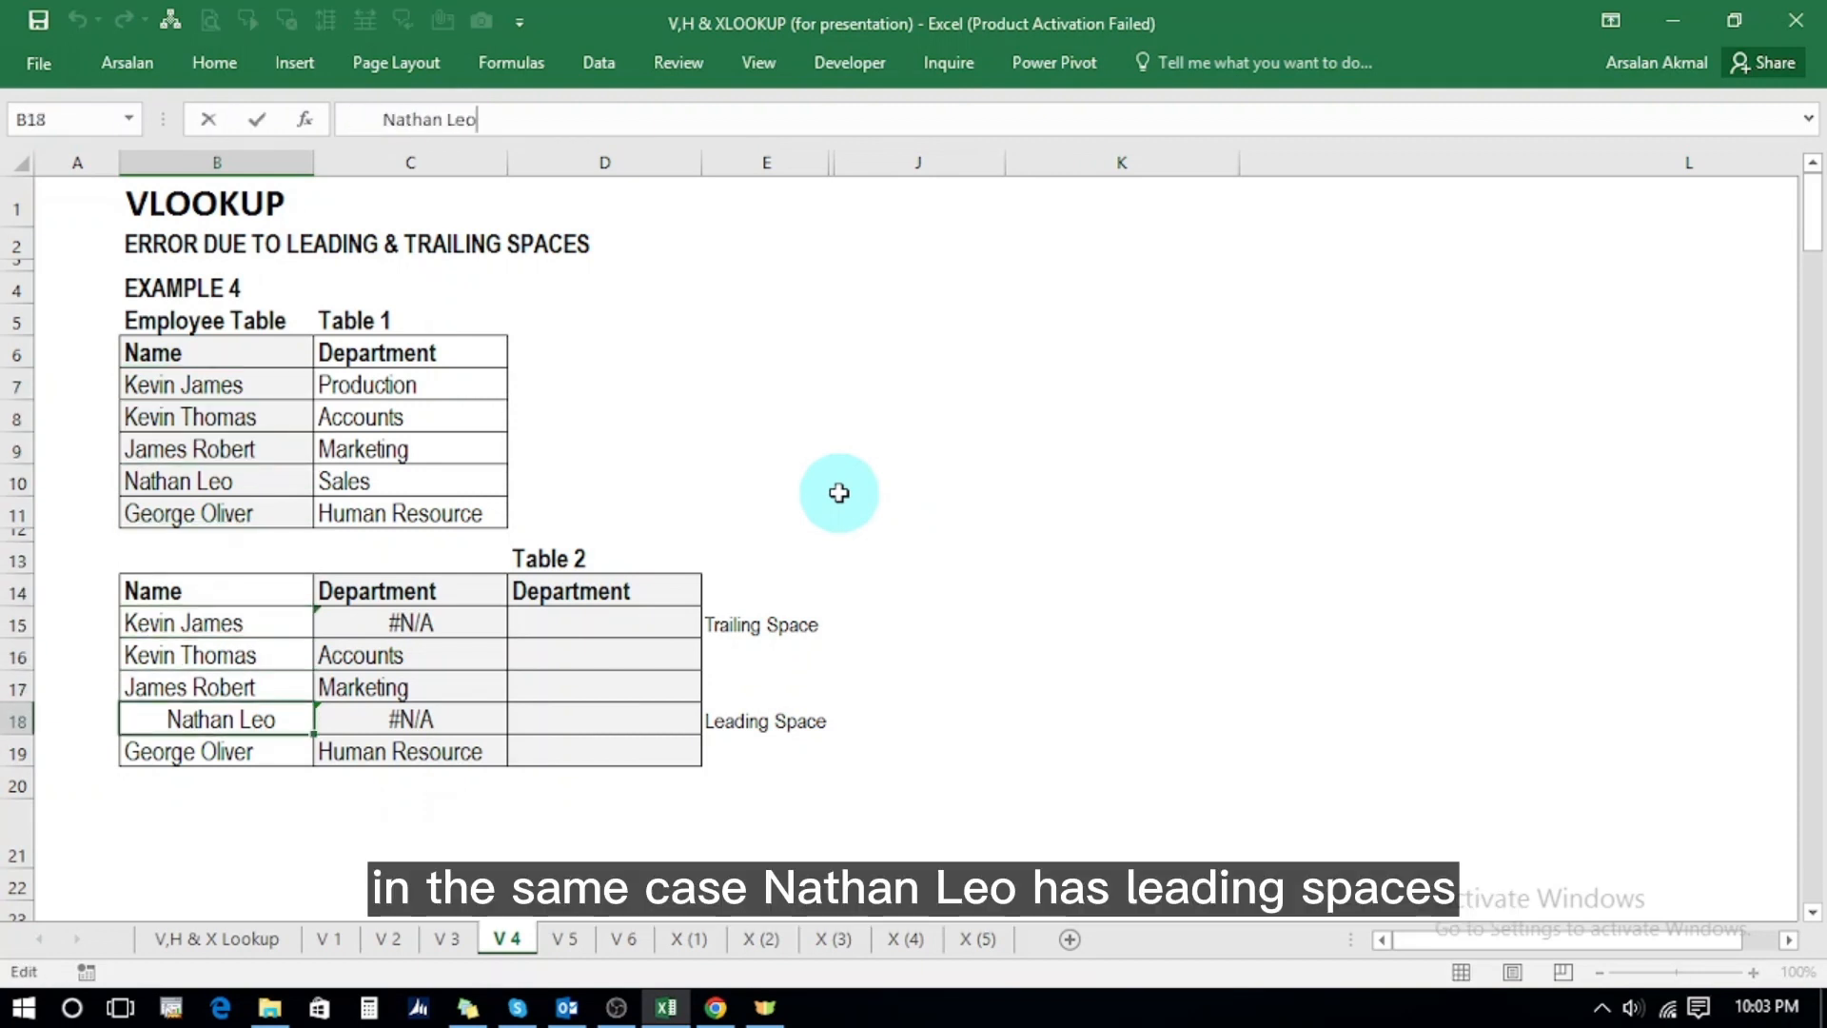
{"action": "key", "text": "Left"}
{"action": "key", "text": "Left"}
{"action": "key", "text": "Left"}
{"action": "key", "text": "Left"}
{"action": "key", "text": "Left"}
{"action": "key", "text": "Left"}
{"action": "key", "text": "Left"}
{"action": "key", "text": "Left"}
{"action": "key", "text": "Left"}
{"action": "key", "text": "Left"}
{"action": "key", "text": "Left"}
{"action": "key", "text": "Left"}
{"action": "key", "text": "Left"}
{"action": "key", "text": "Left"}
{"action": "key", "text": "Left"}
{"action": "key", "text": "Left"}
{"action": "key", "text": "Left"}
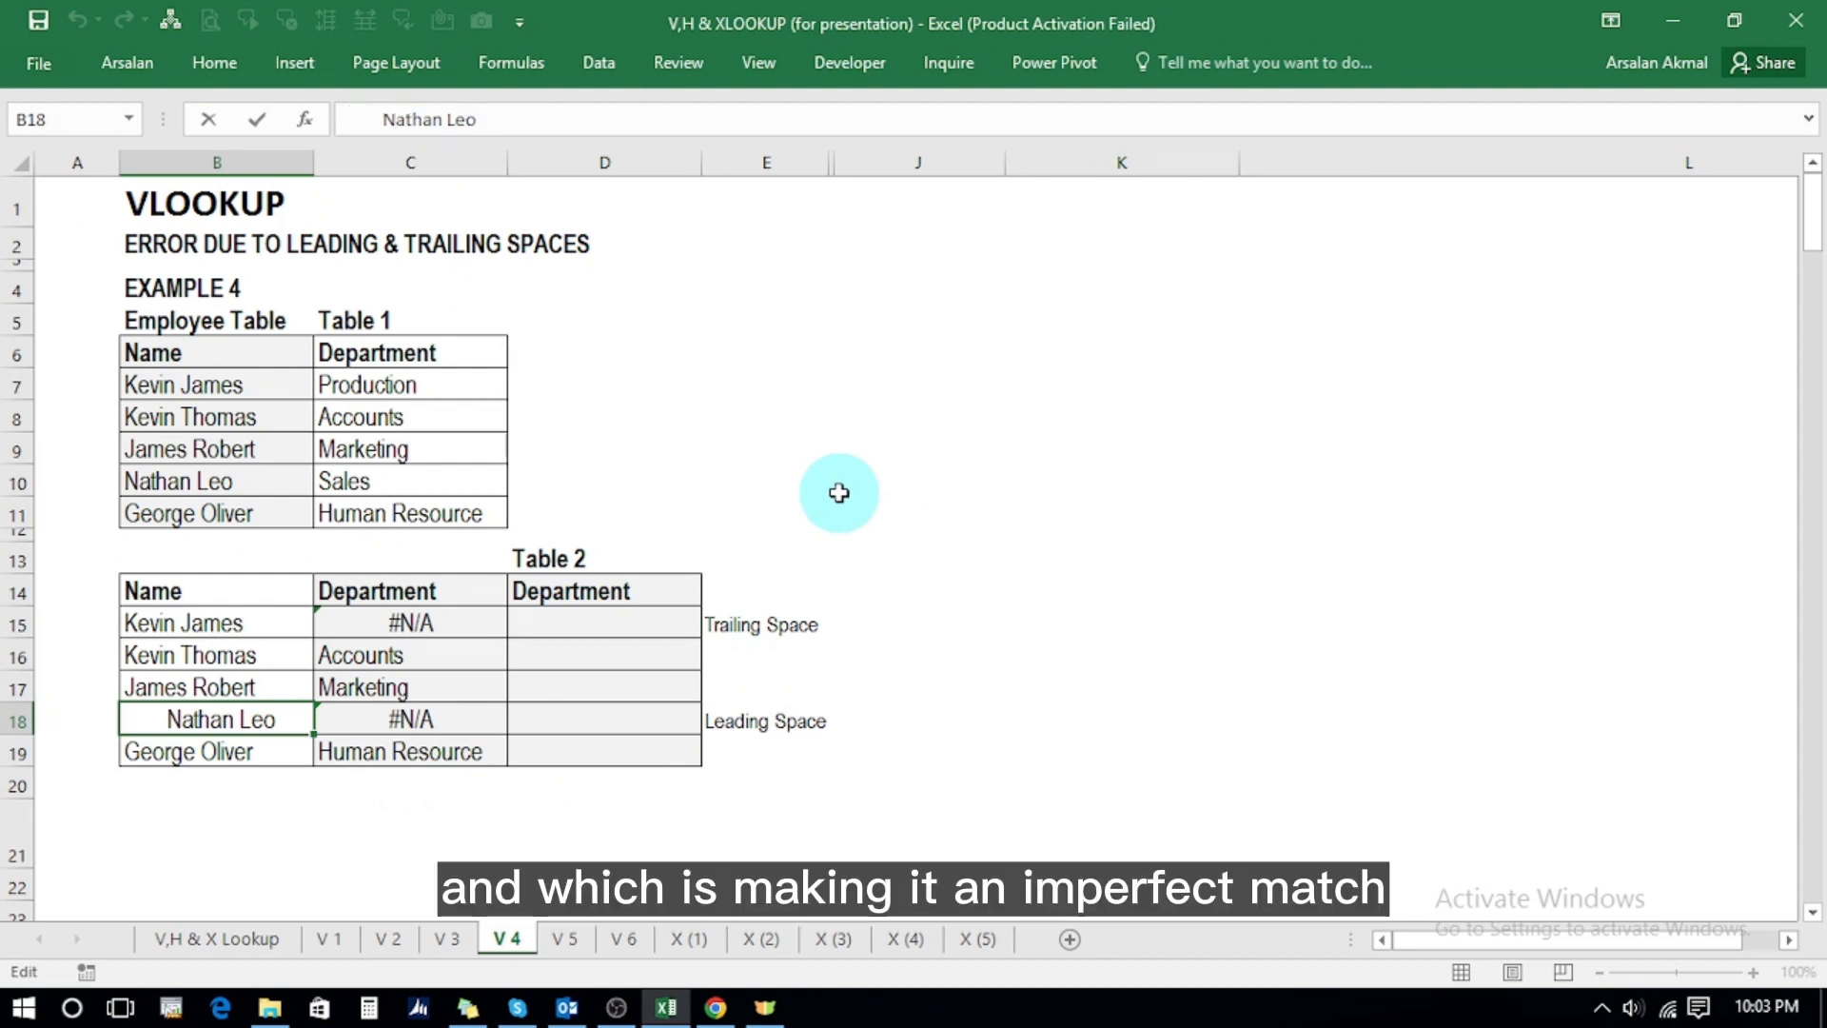
{"action": "key", "text": "Escape"}
- Insert a VLOOKUP function in D15, the first Department cell of Table 2, using Insert Function
{"action": "key", "text": "Up"}
{"action": "key", "text": "Up"}
{"action": "key", "text": "Up"}
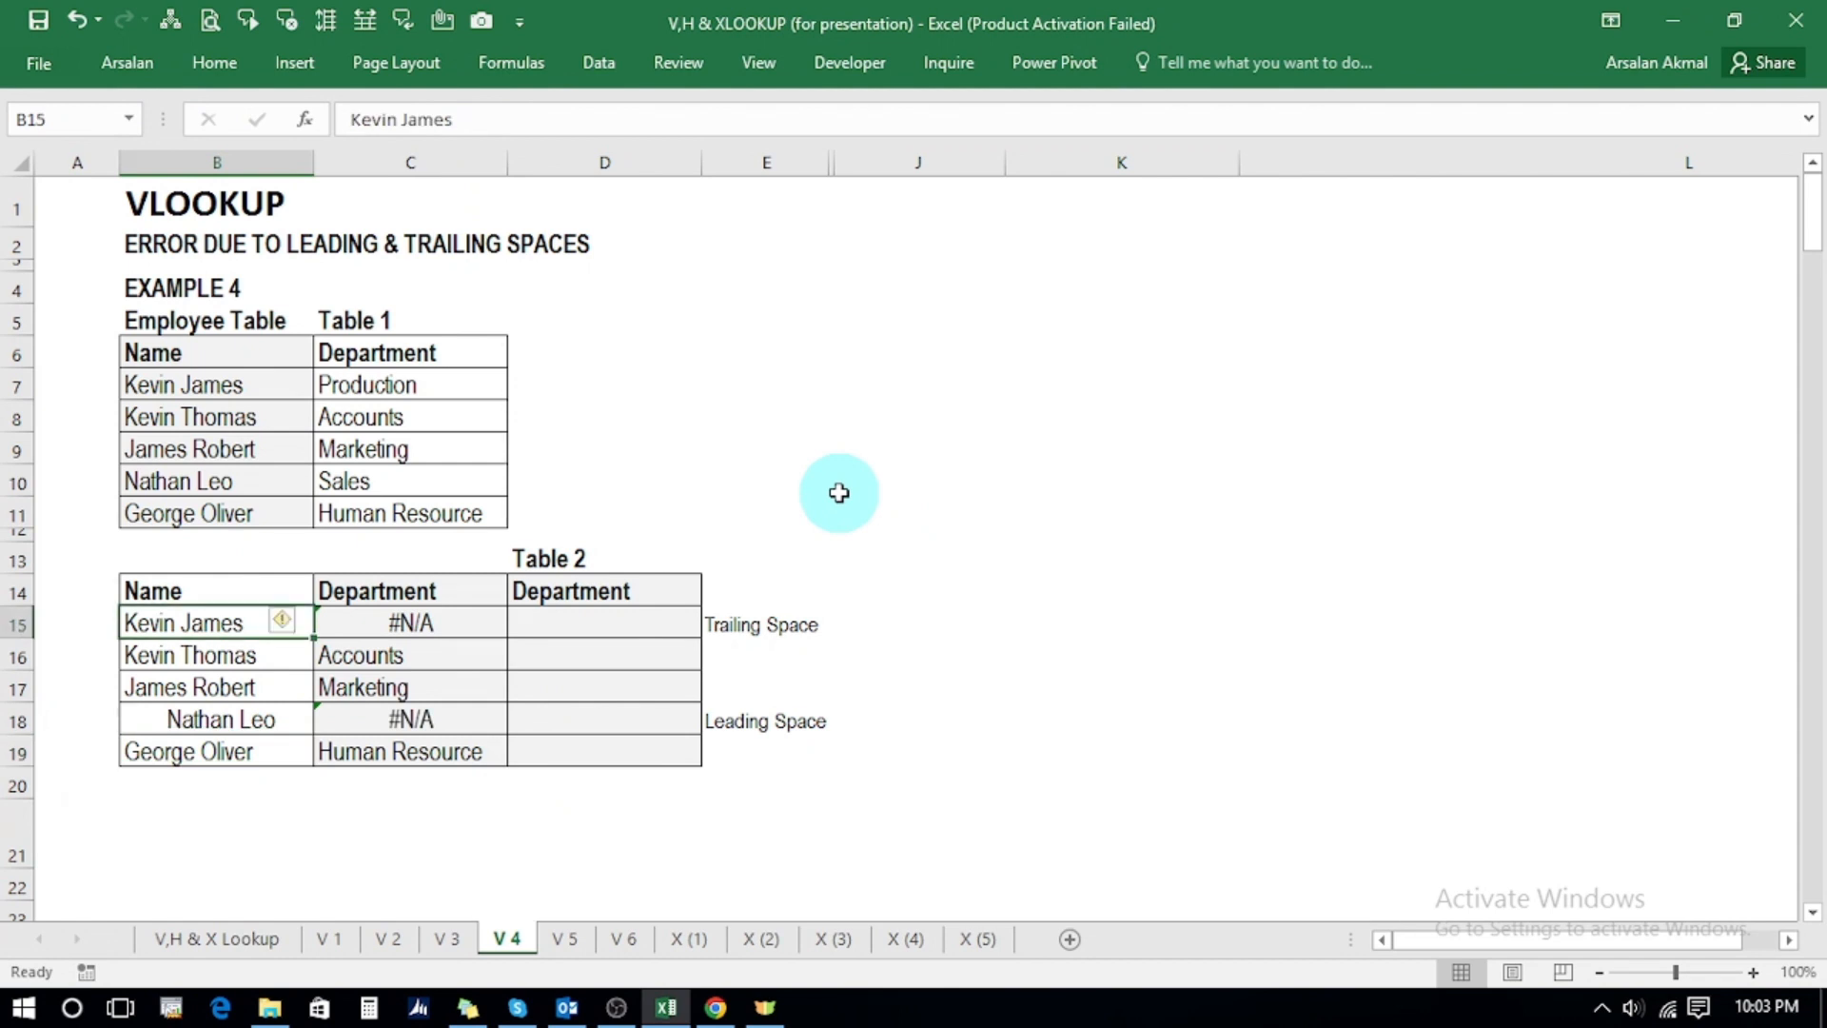
{"action": "key", "text": "Right"}
{"action": "key", "text": "Right"}
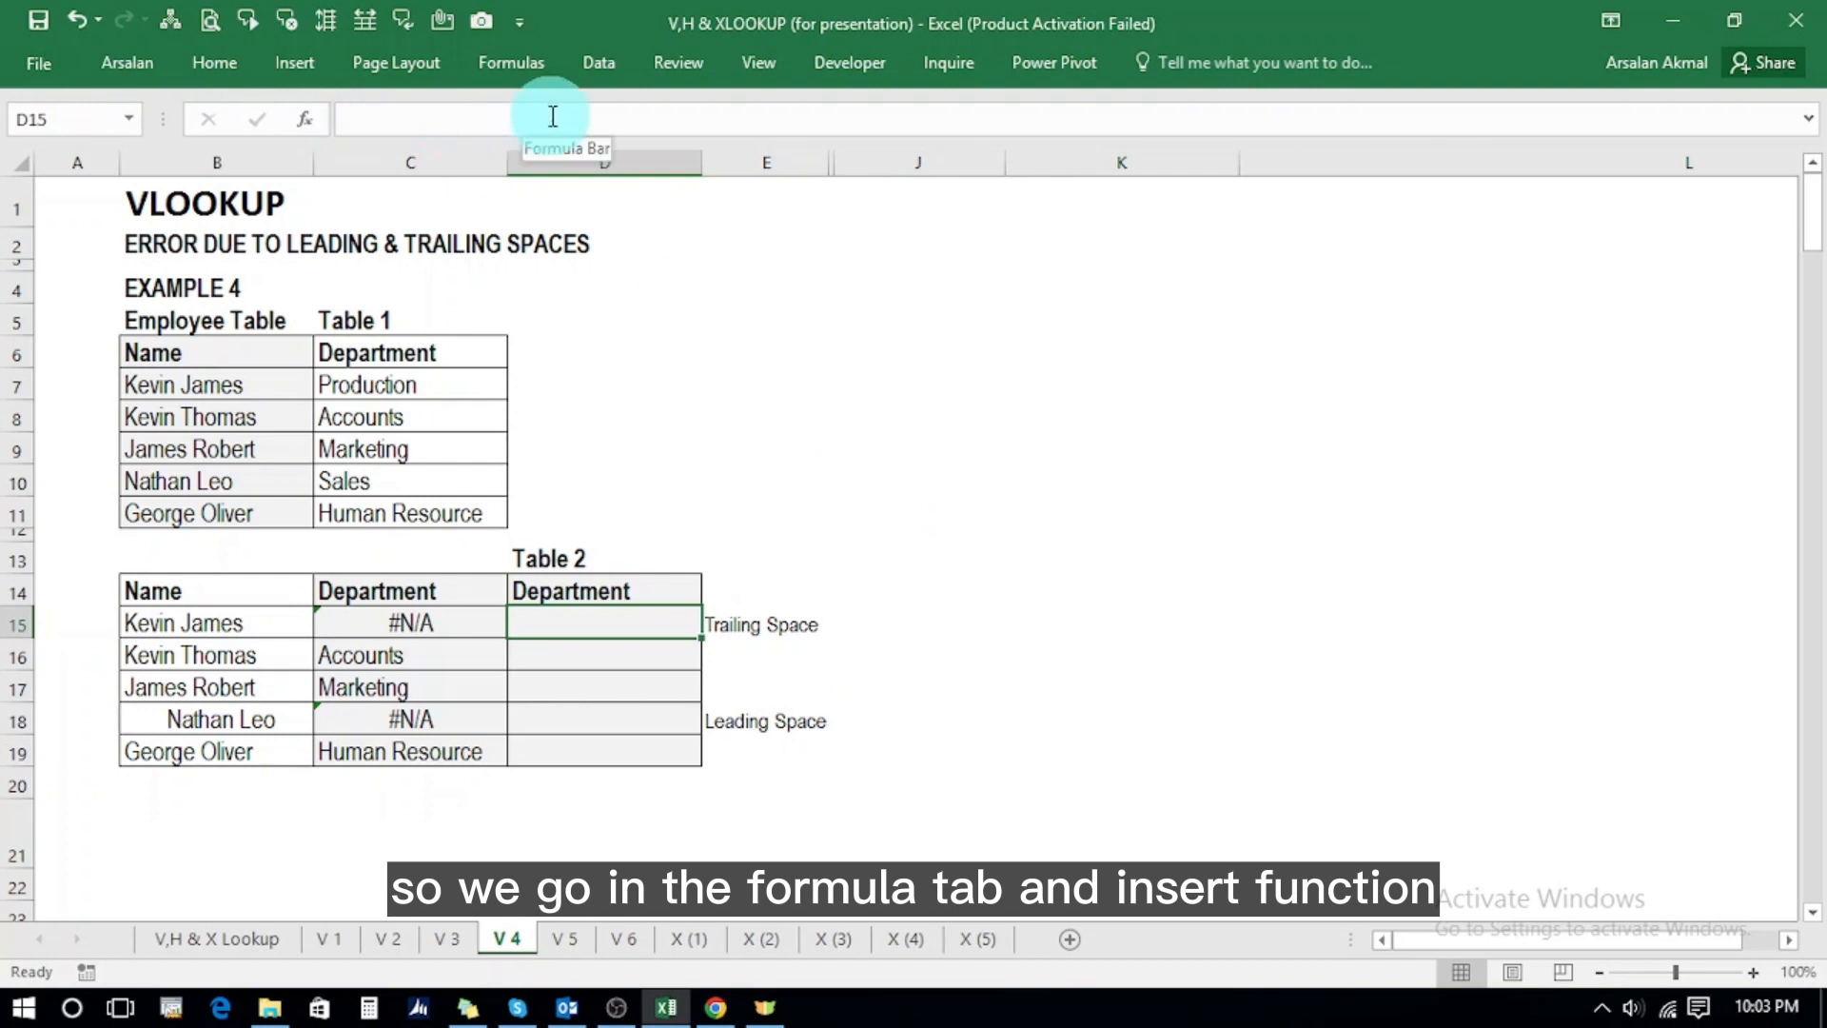
{"action": "left_click", "coordinate": [511, 62]}
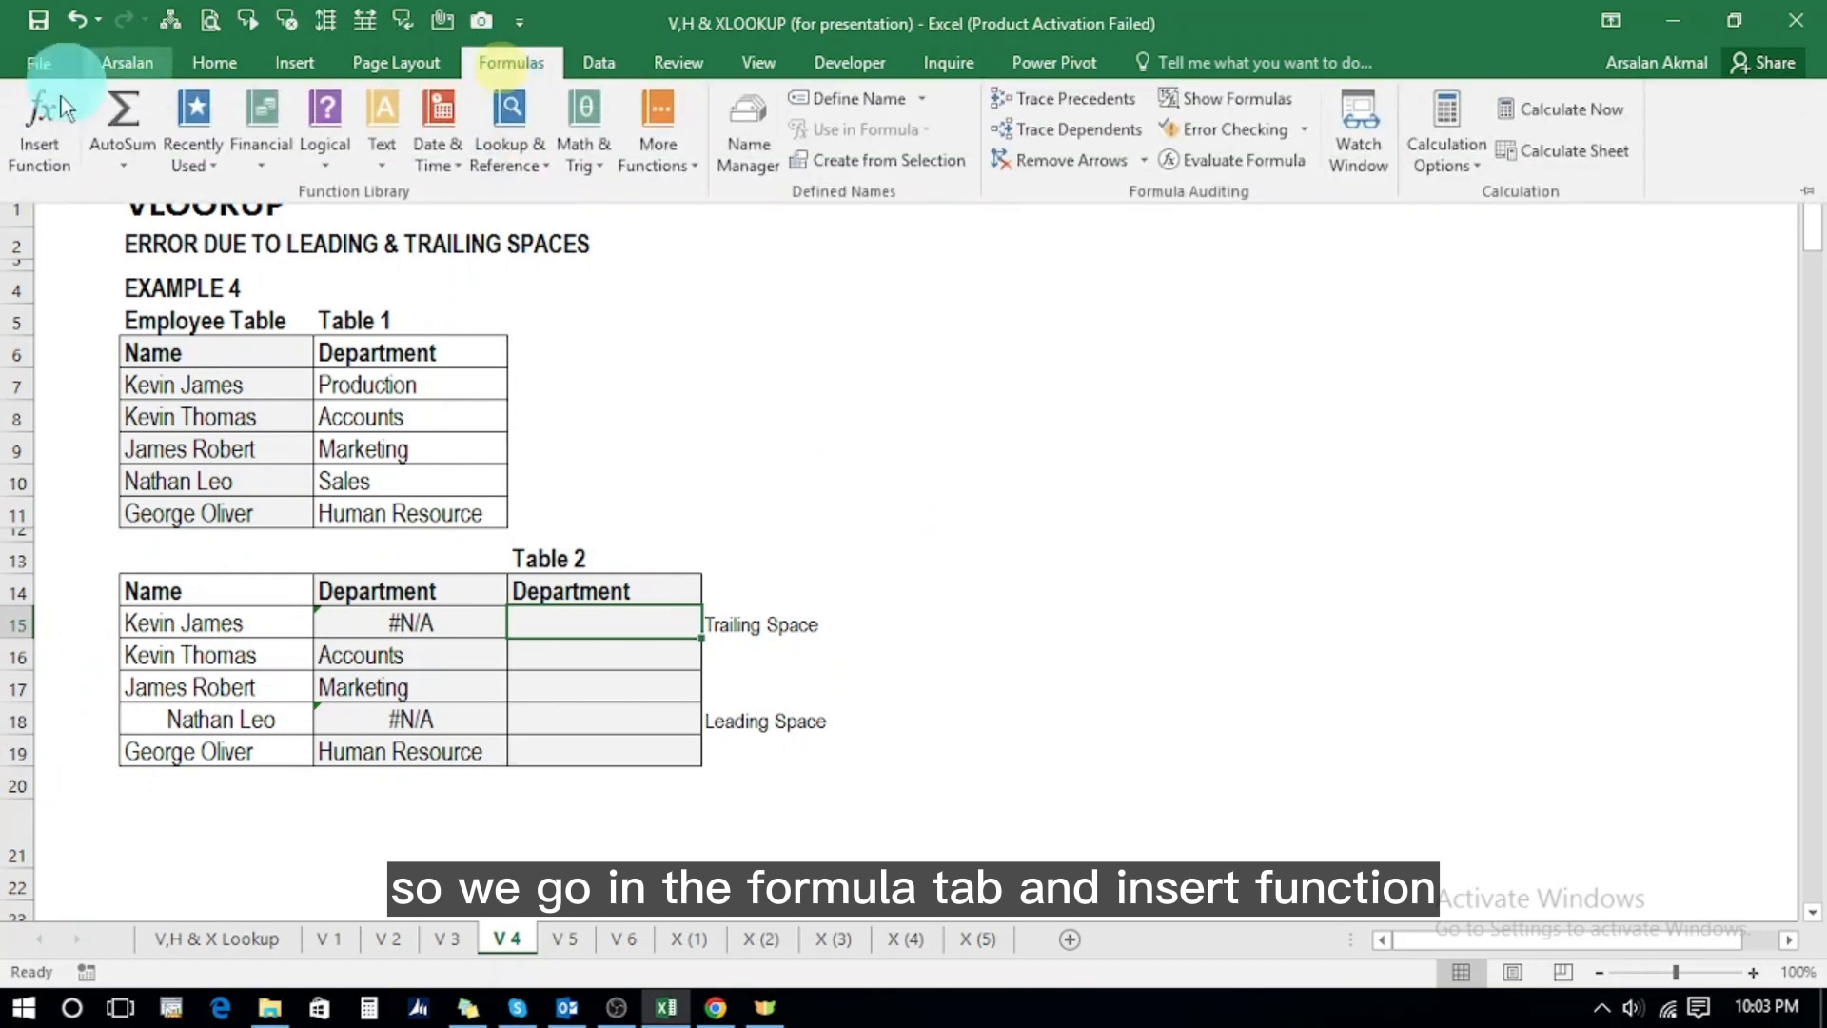
{"action": "left_click", "coordinate": [42, 135]}
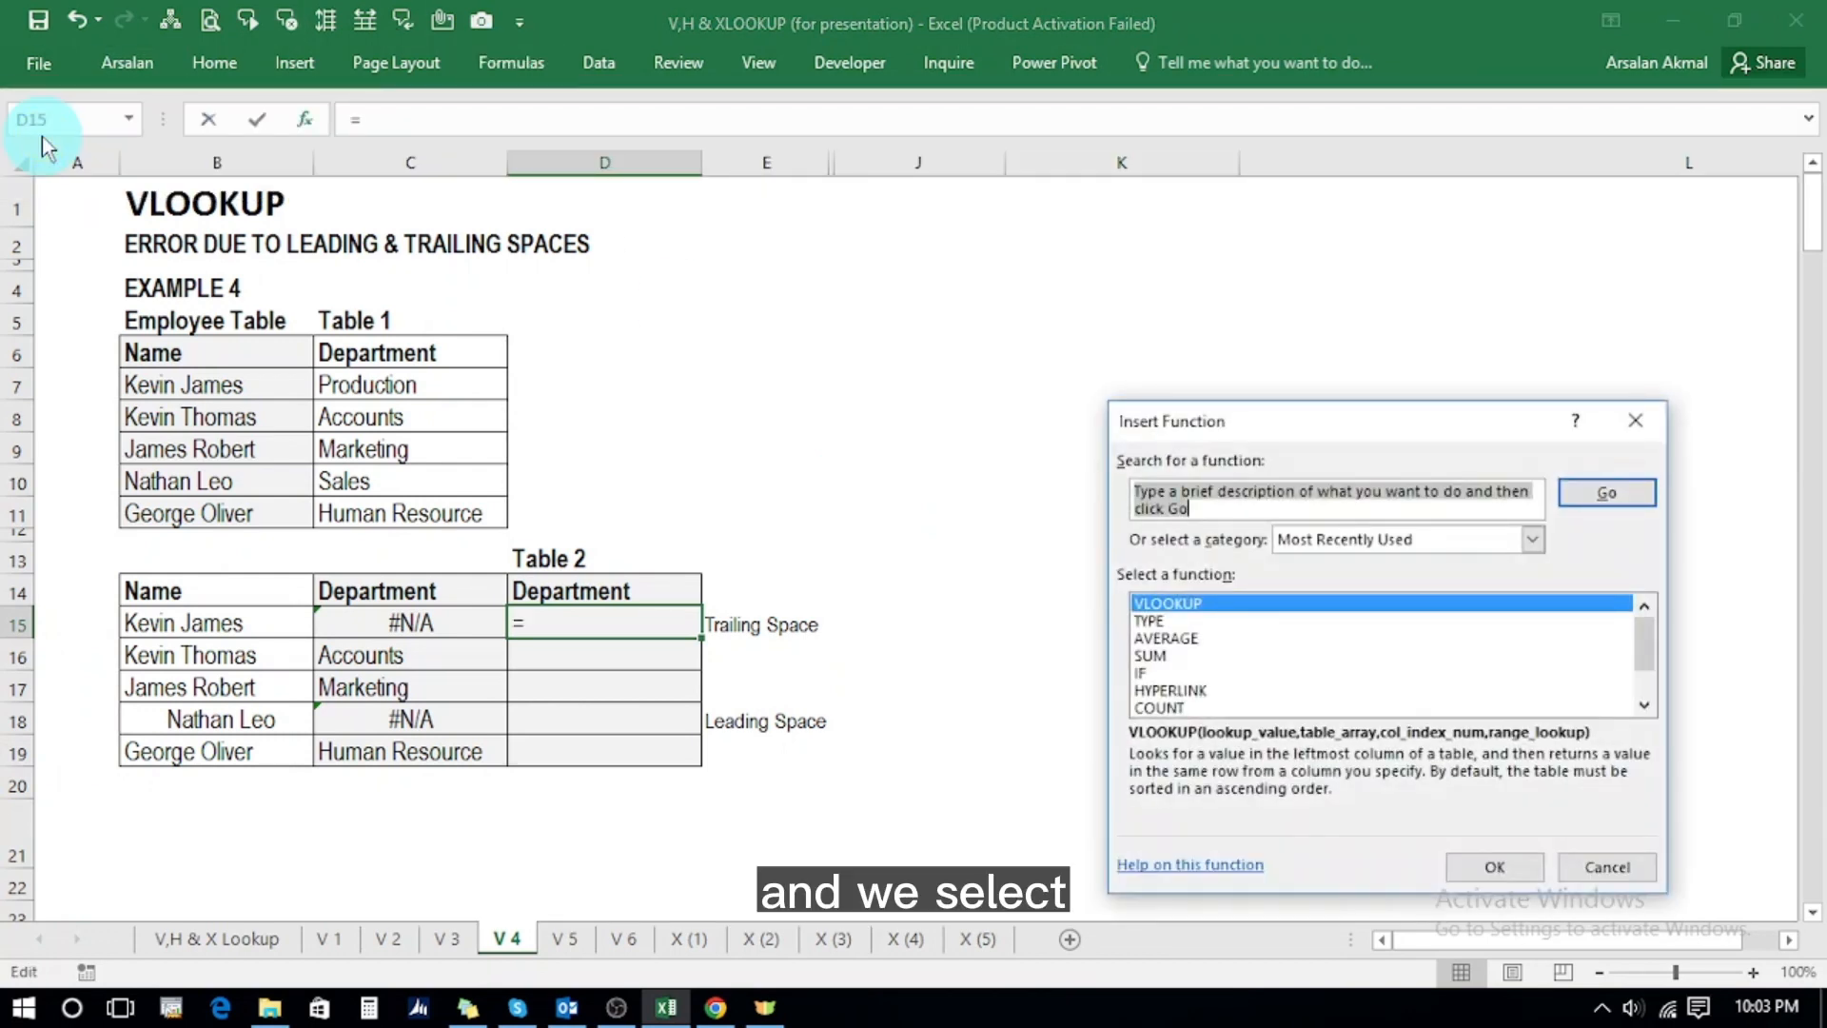
{"action": "left_click", "coordinate": [1142, 606]}
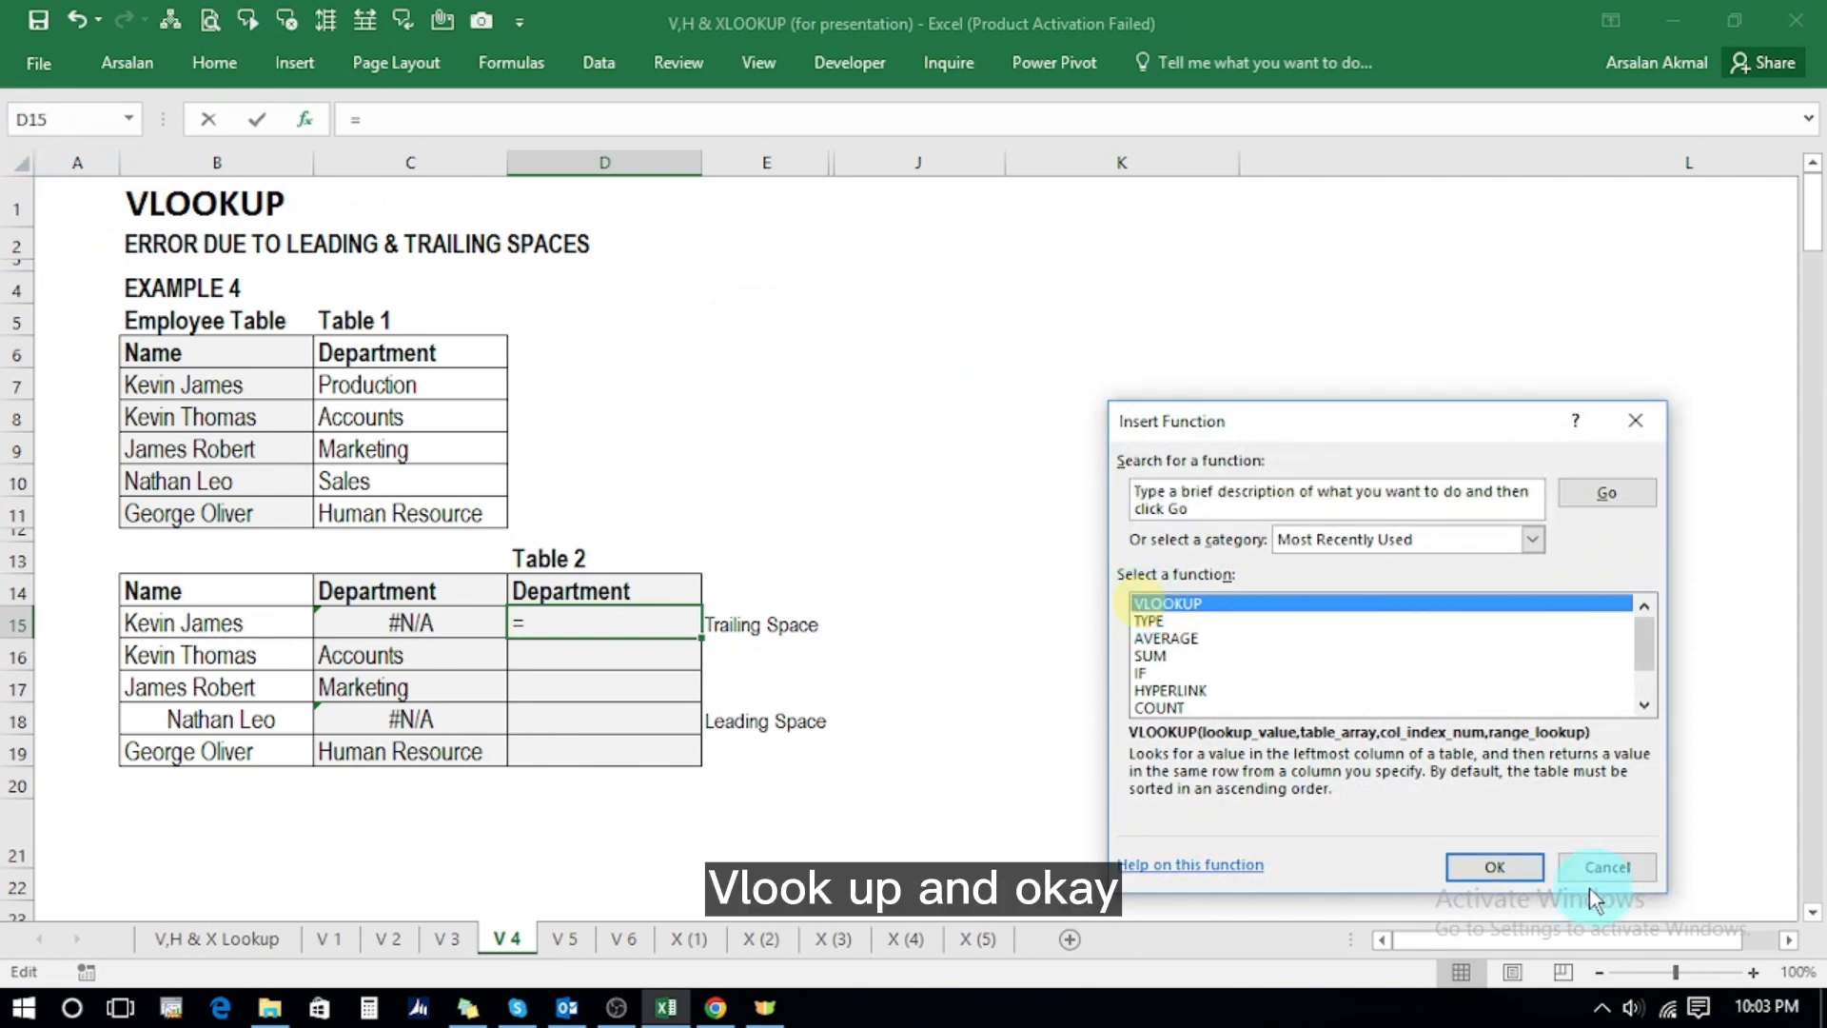
{"action": "left_click", "coordinate": [1517, 866]}
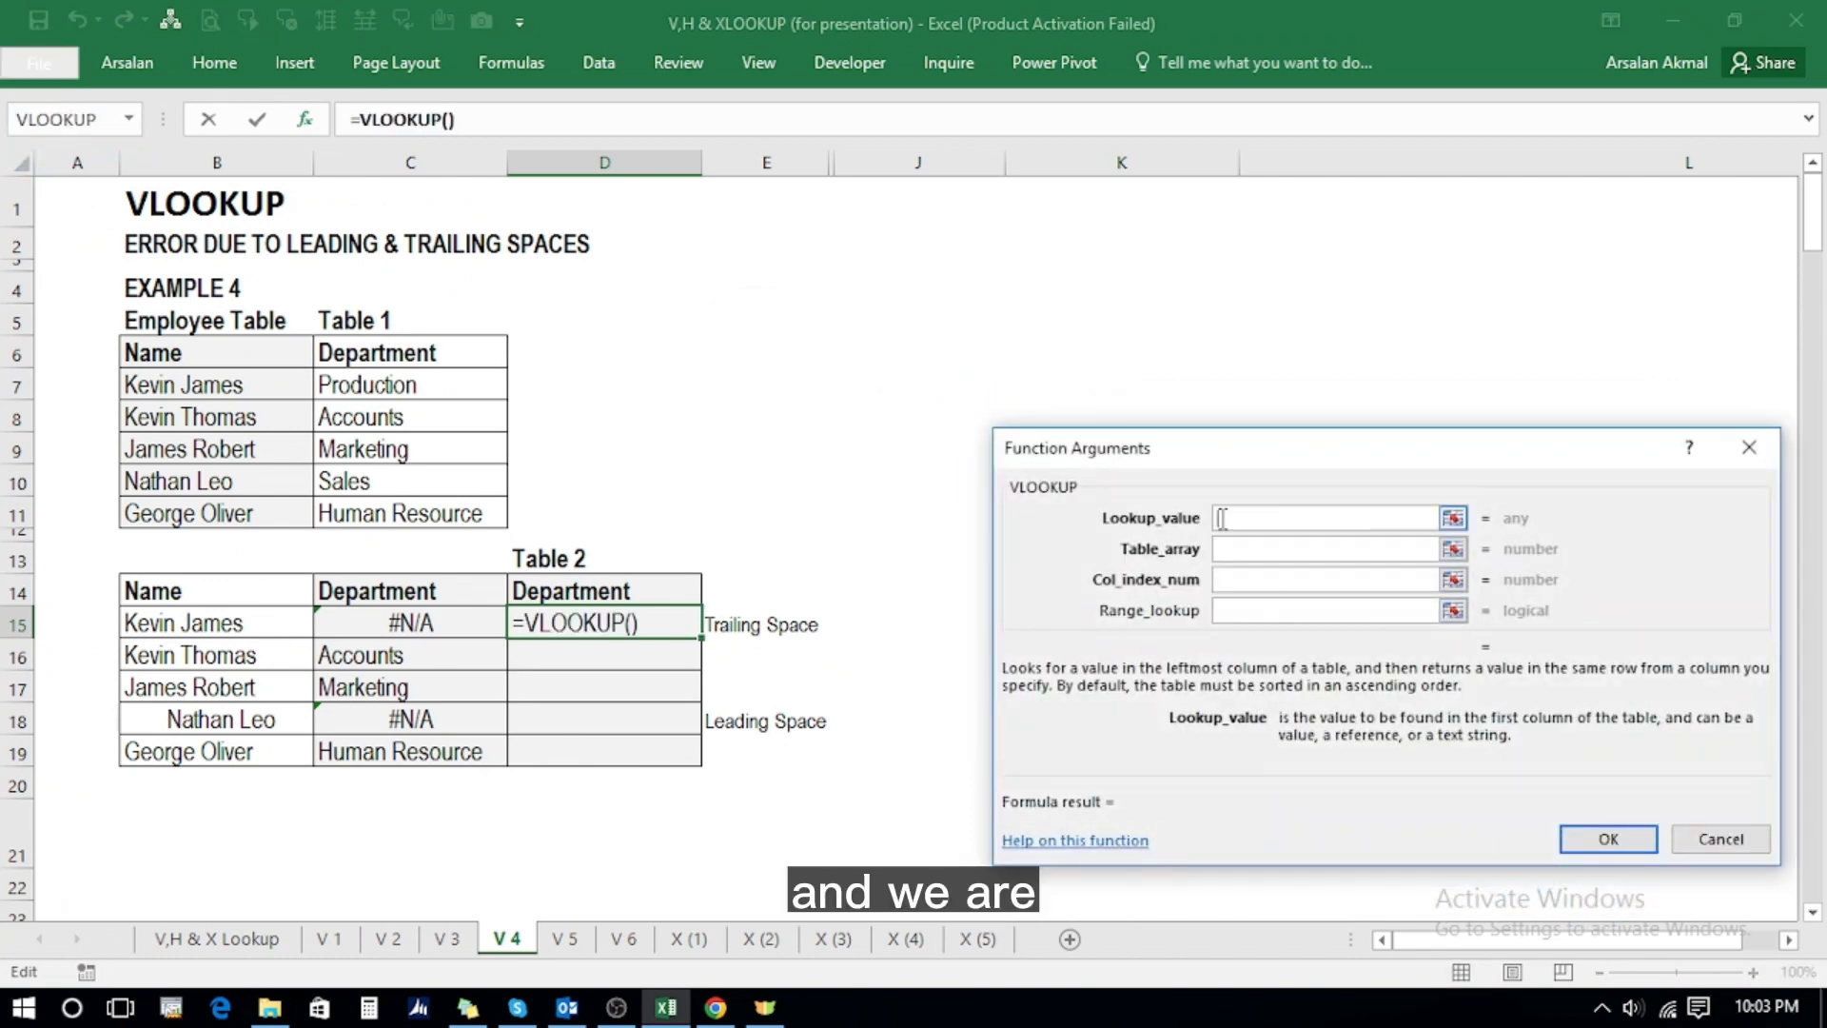
- Set the lookup value of the D15 VLOOKUP to trim(B15)
{"action": "left_click", "coordinate": [245, 619]}
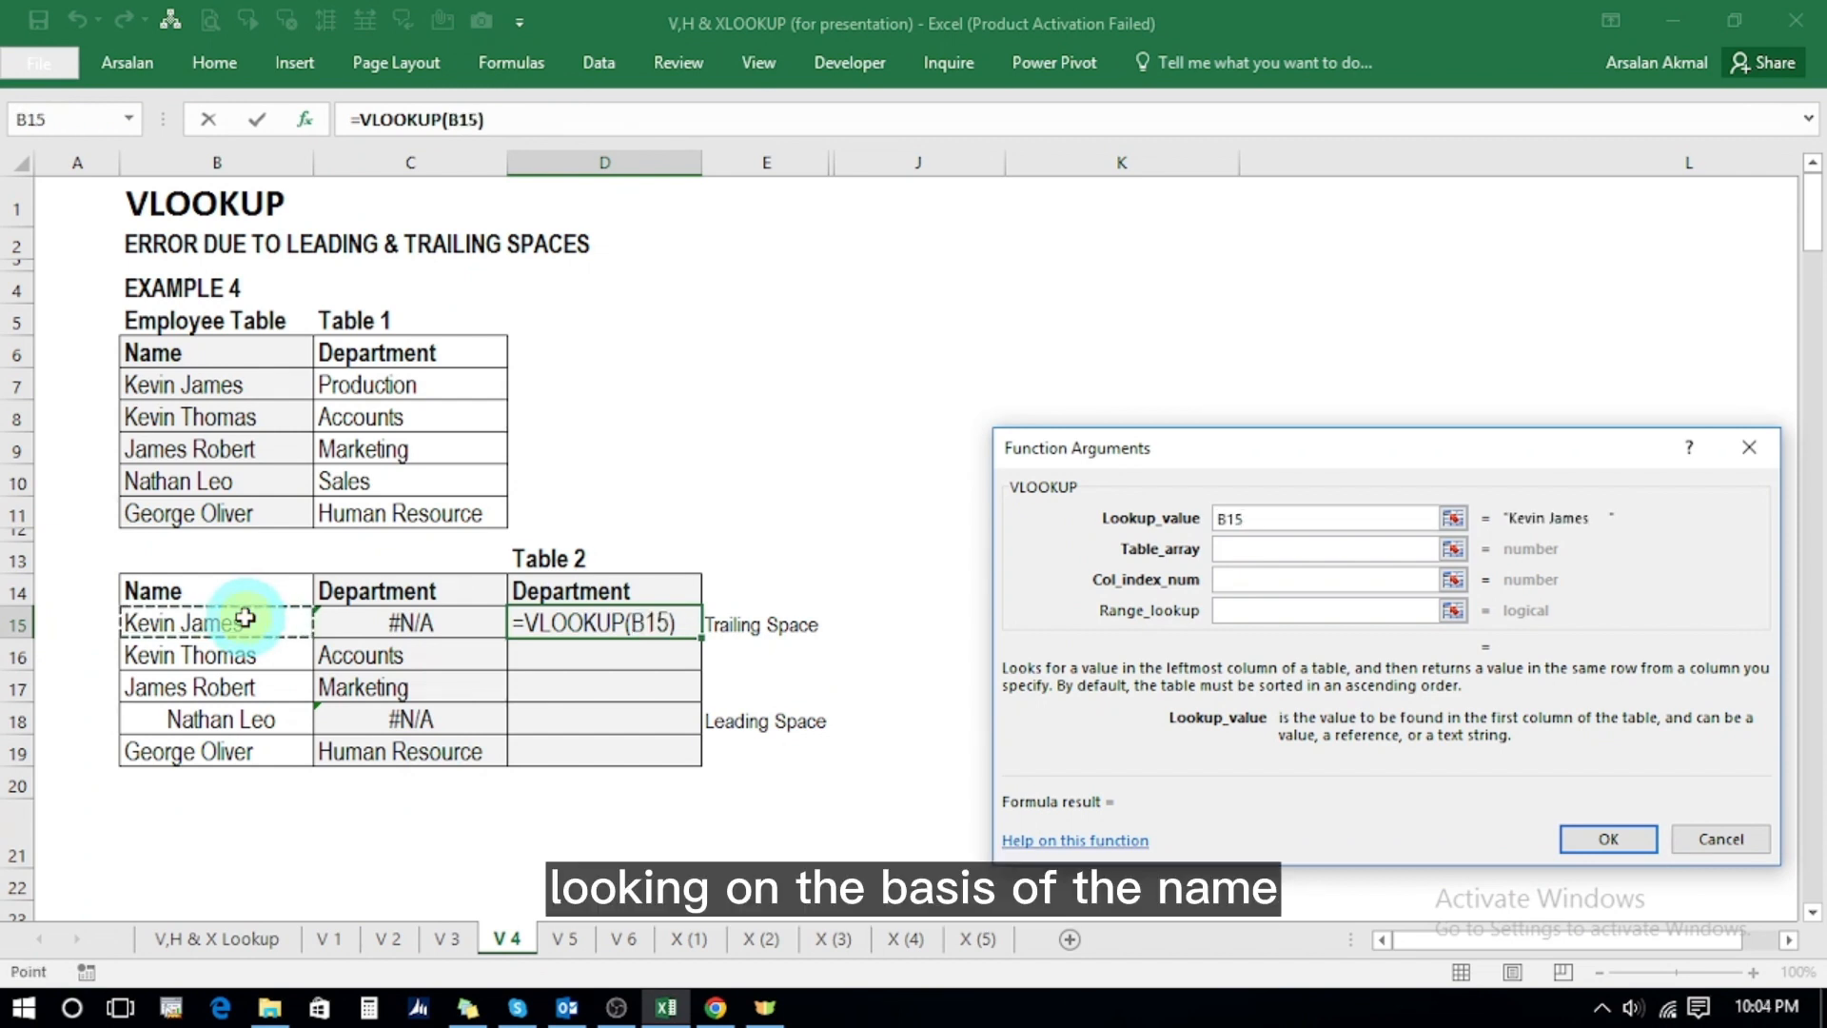
{"action": "type", "text": ")"}
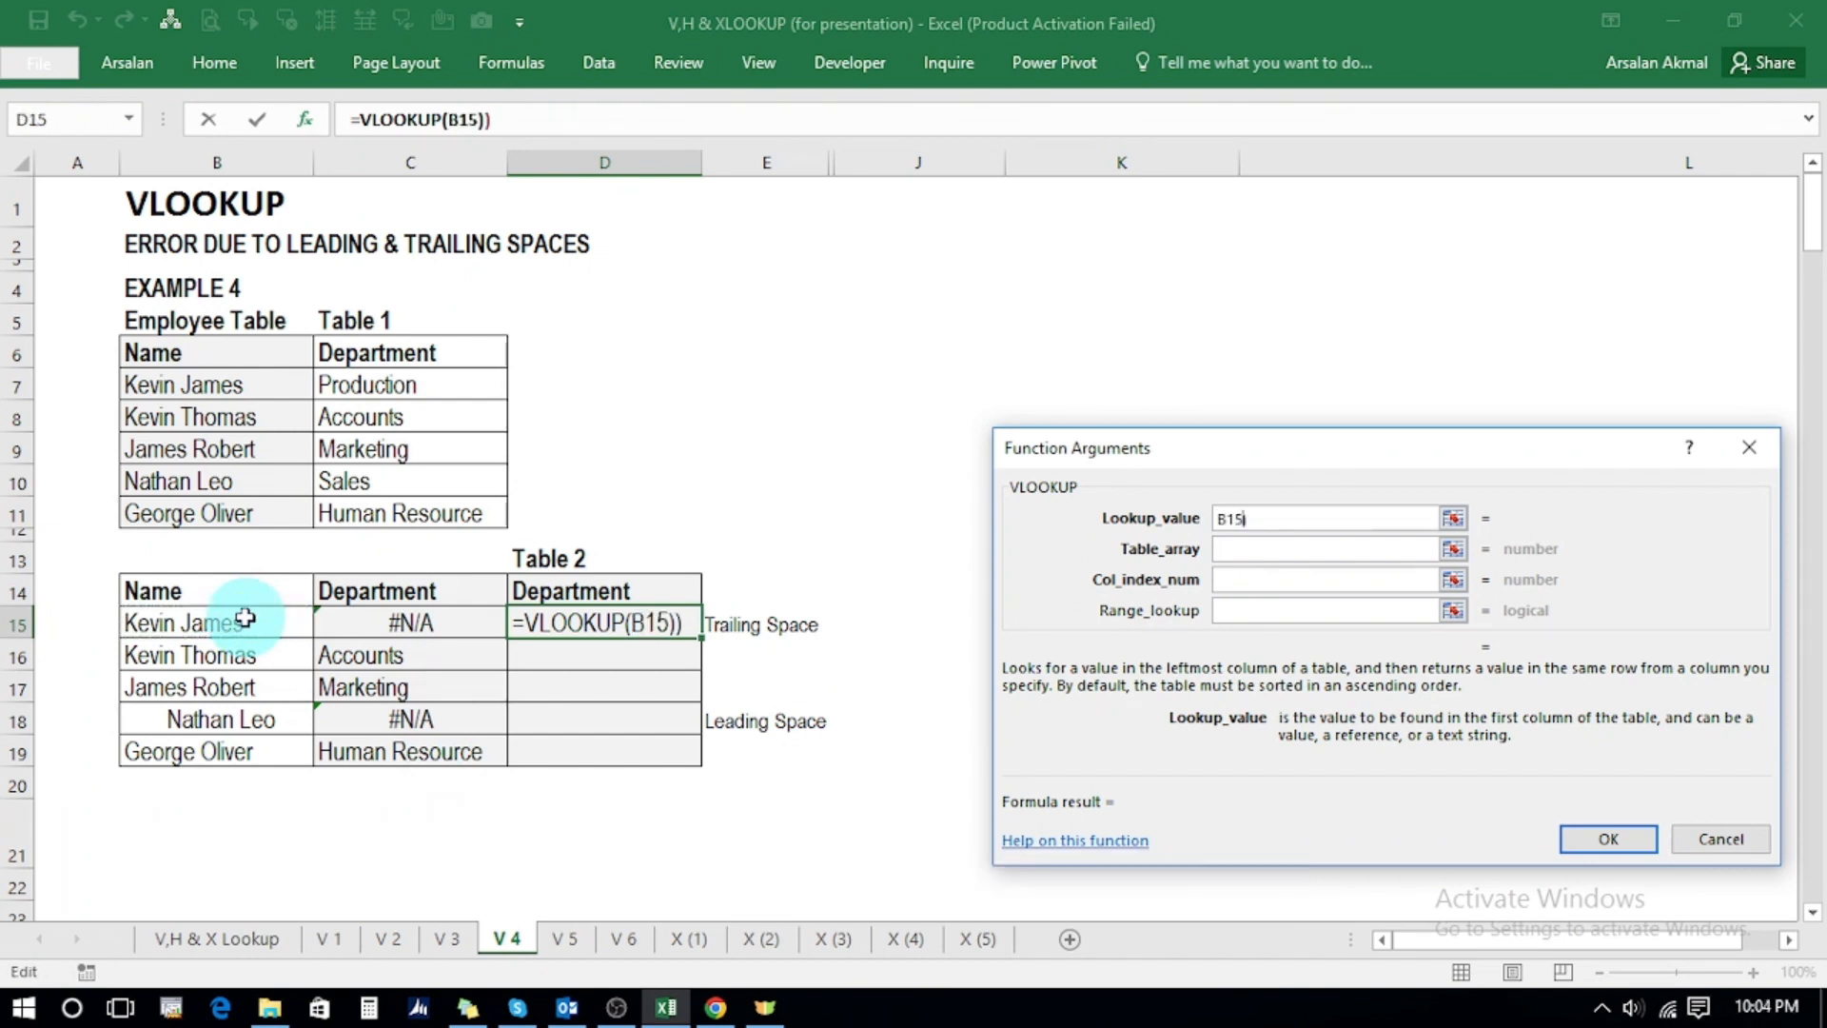
{"action": "type", "text": "("}
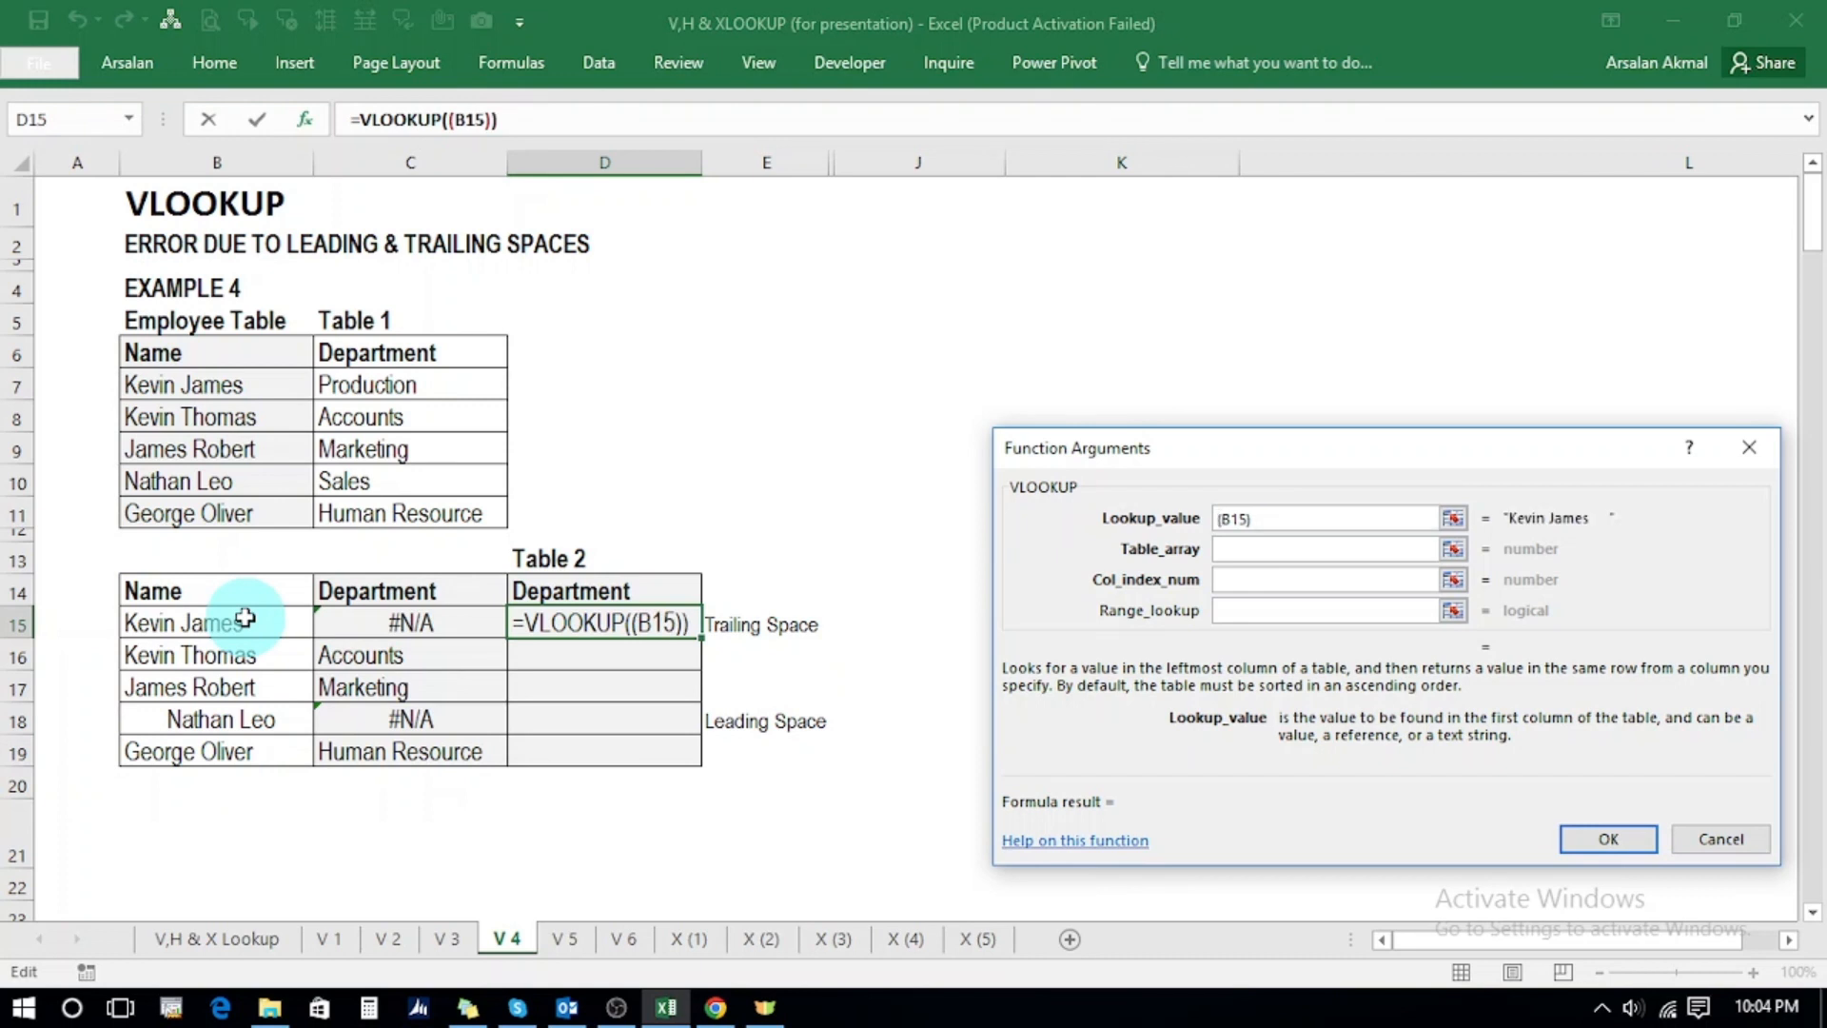
{"action": "type", "text": "trim"}
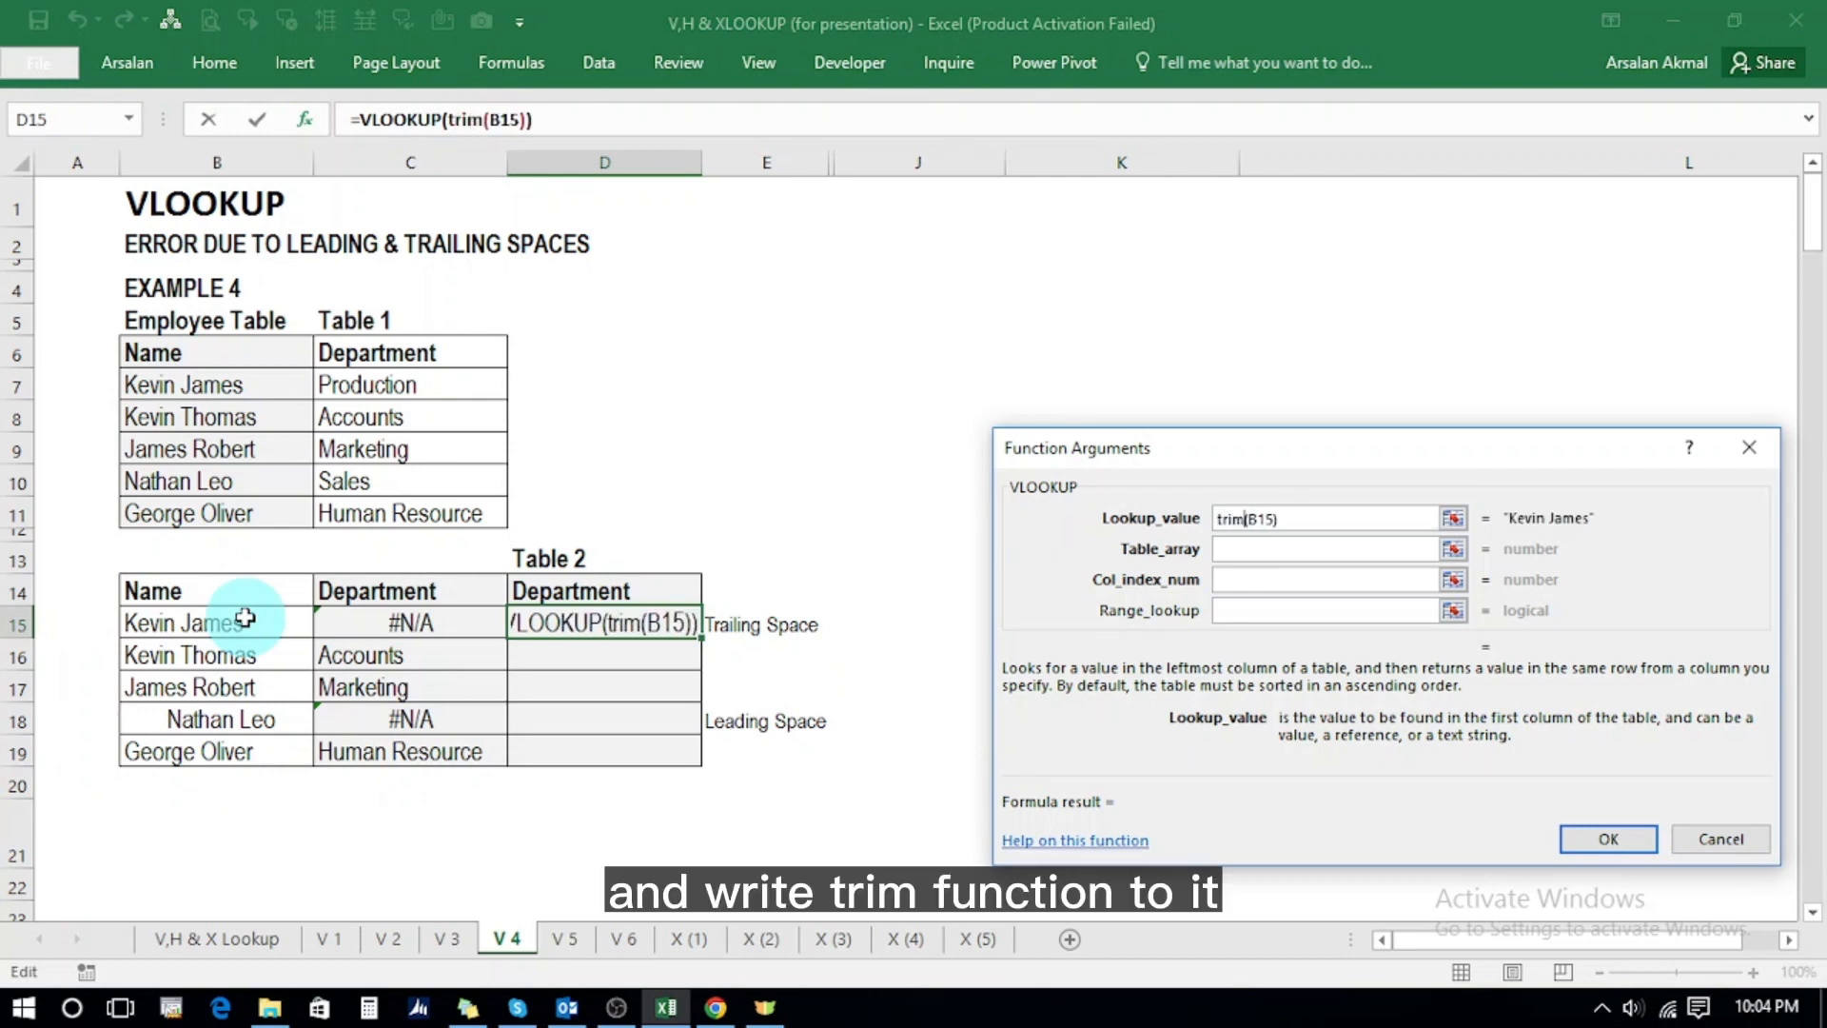
{"action": "key", "text": "Tab"}
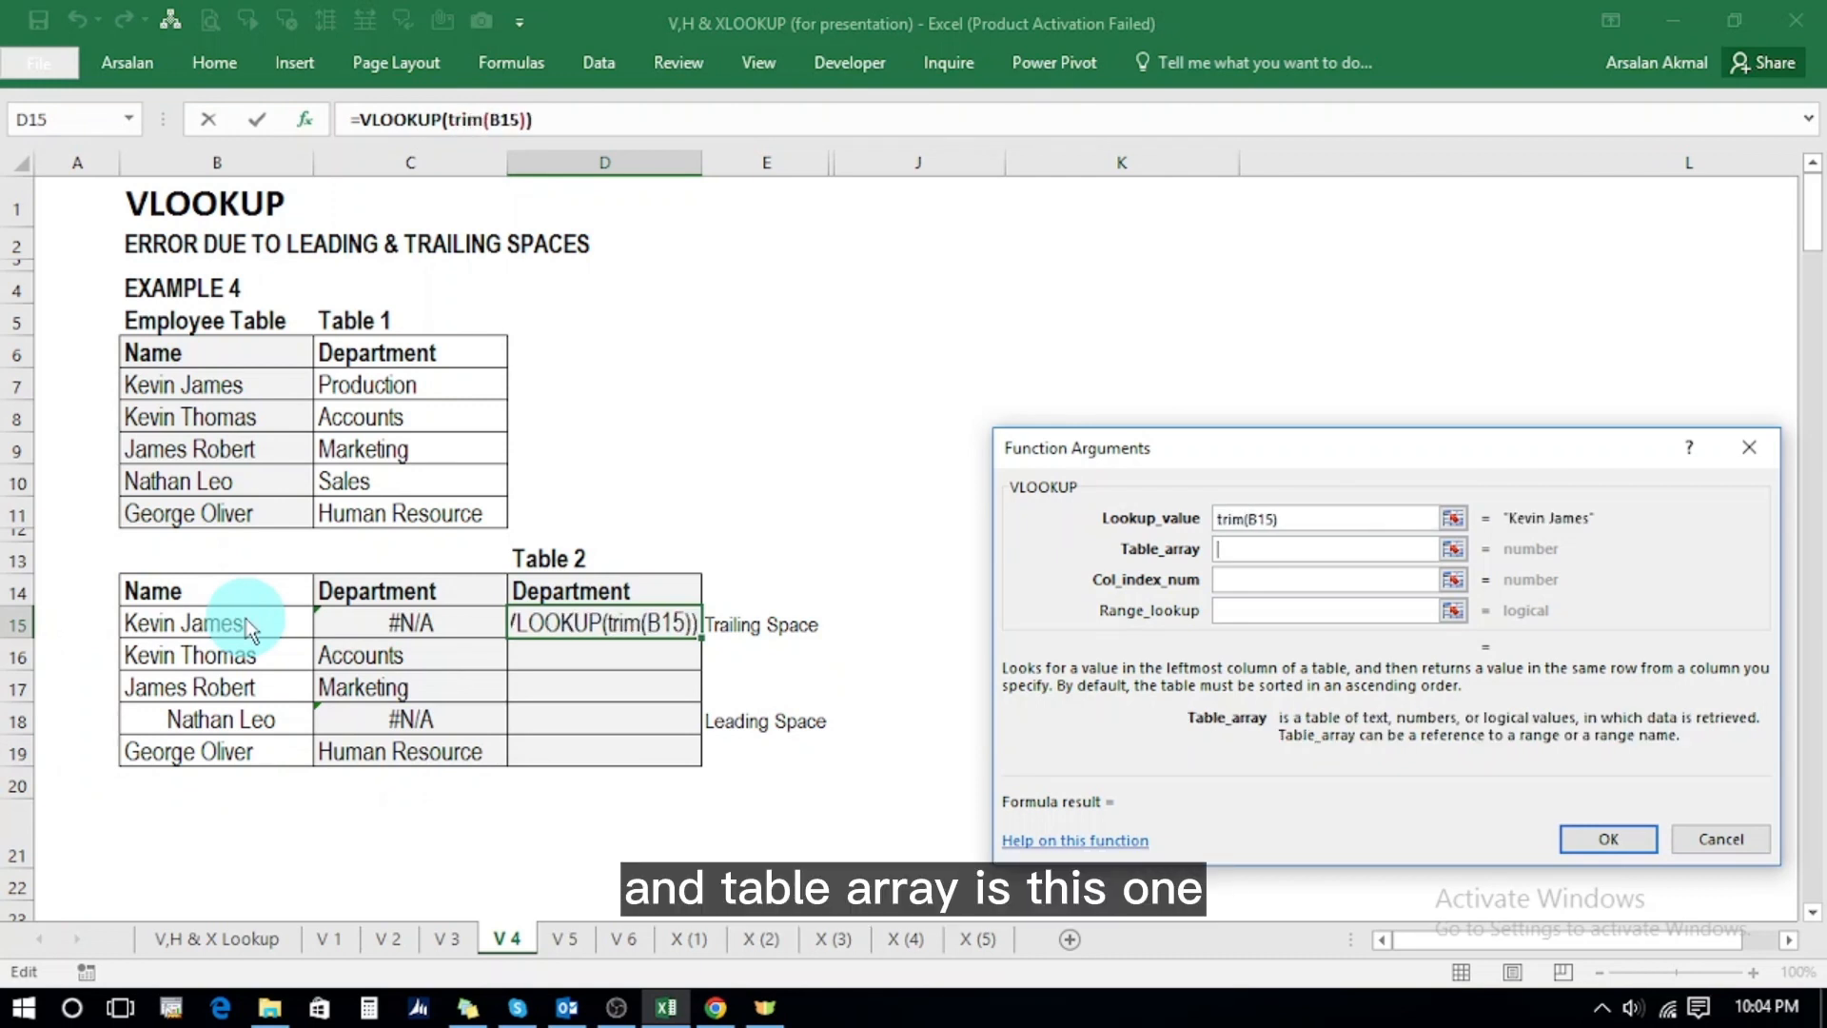
- Set the table array of the D15 VLOOKUP to Table 1 as the absolute range $B$7:$C$11
{"action": "left_click", "coordinate": [180, 387]}
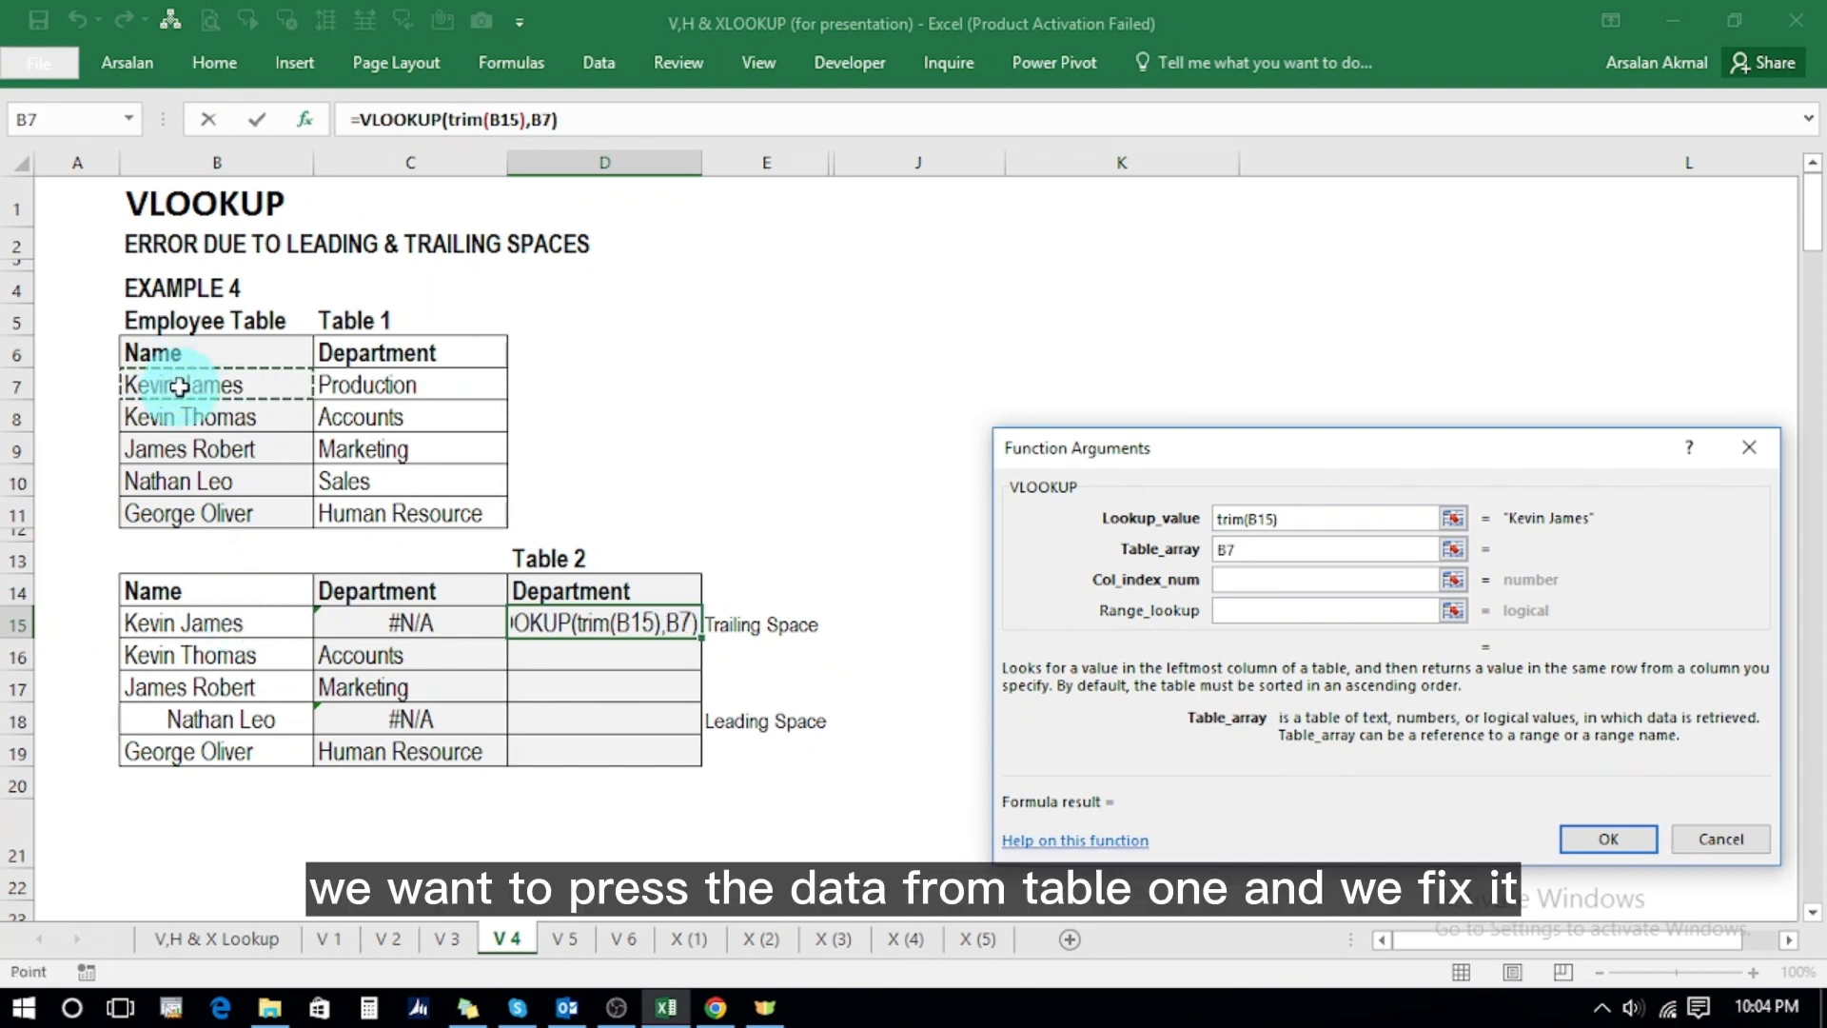
{"action": "key", "text": "shift+Right"}
{"action": "key", "text": "shift+Down"}
{"action": "key", "text": "shift+Down"}
{"action": "key", "text": "shift+Down"}
{"action": "key", "text": "shift+Down"}
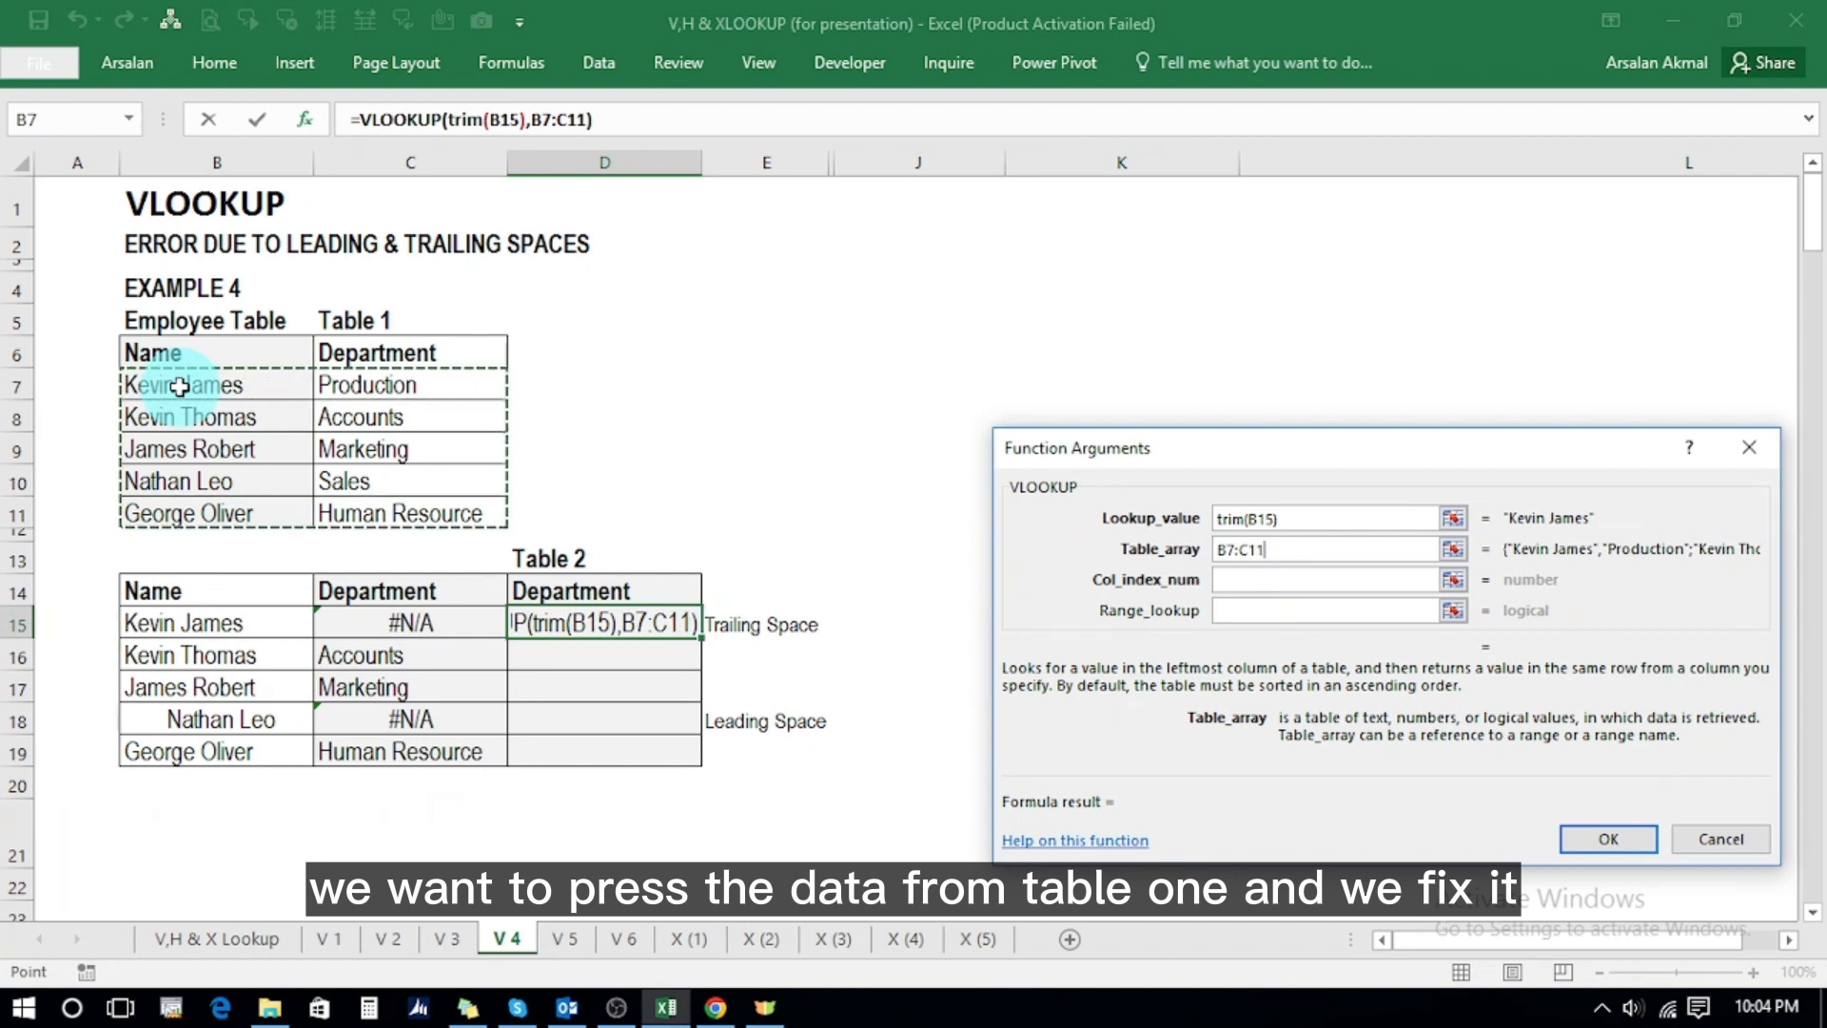
{"action": "key", "text": "F4"}
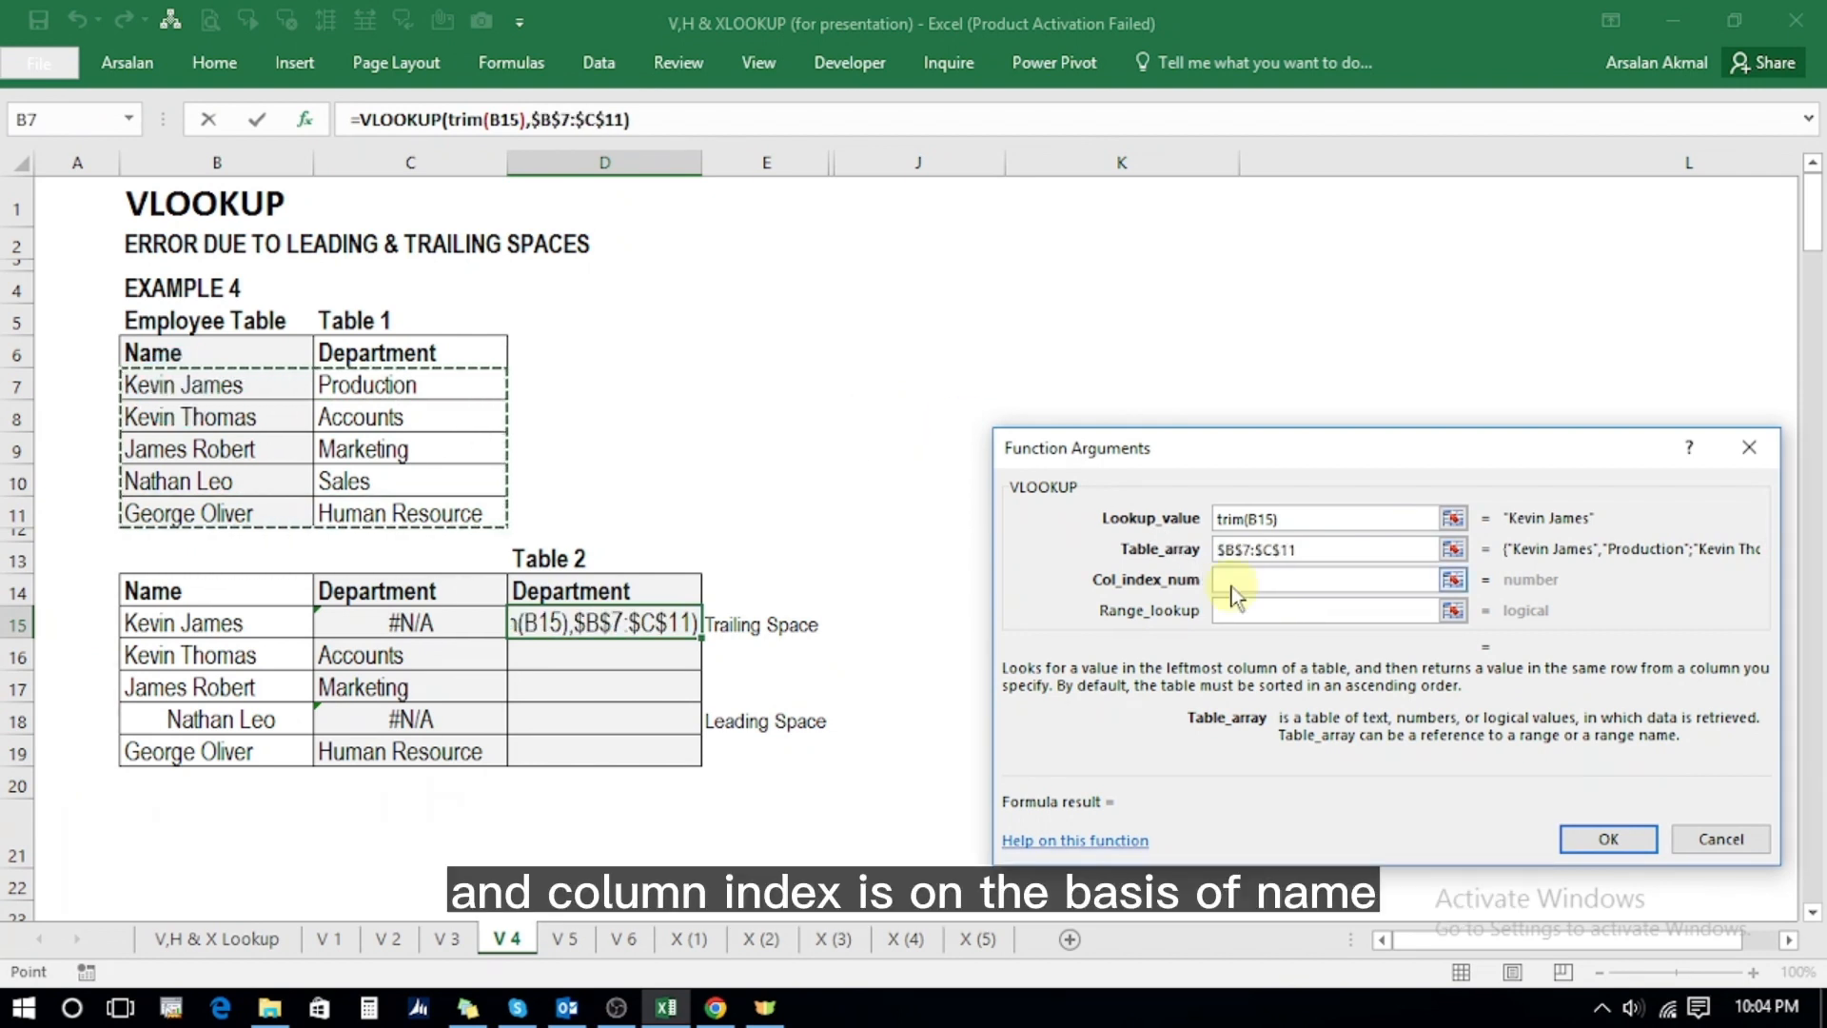
- Complete the D15 VLOOKUP with column index 2 and range lookup FALSE for an exact match
{"action": "key", "text": "Tab"}
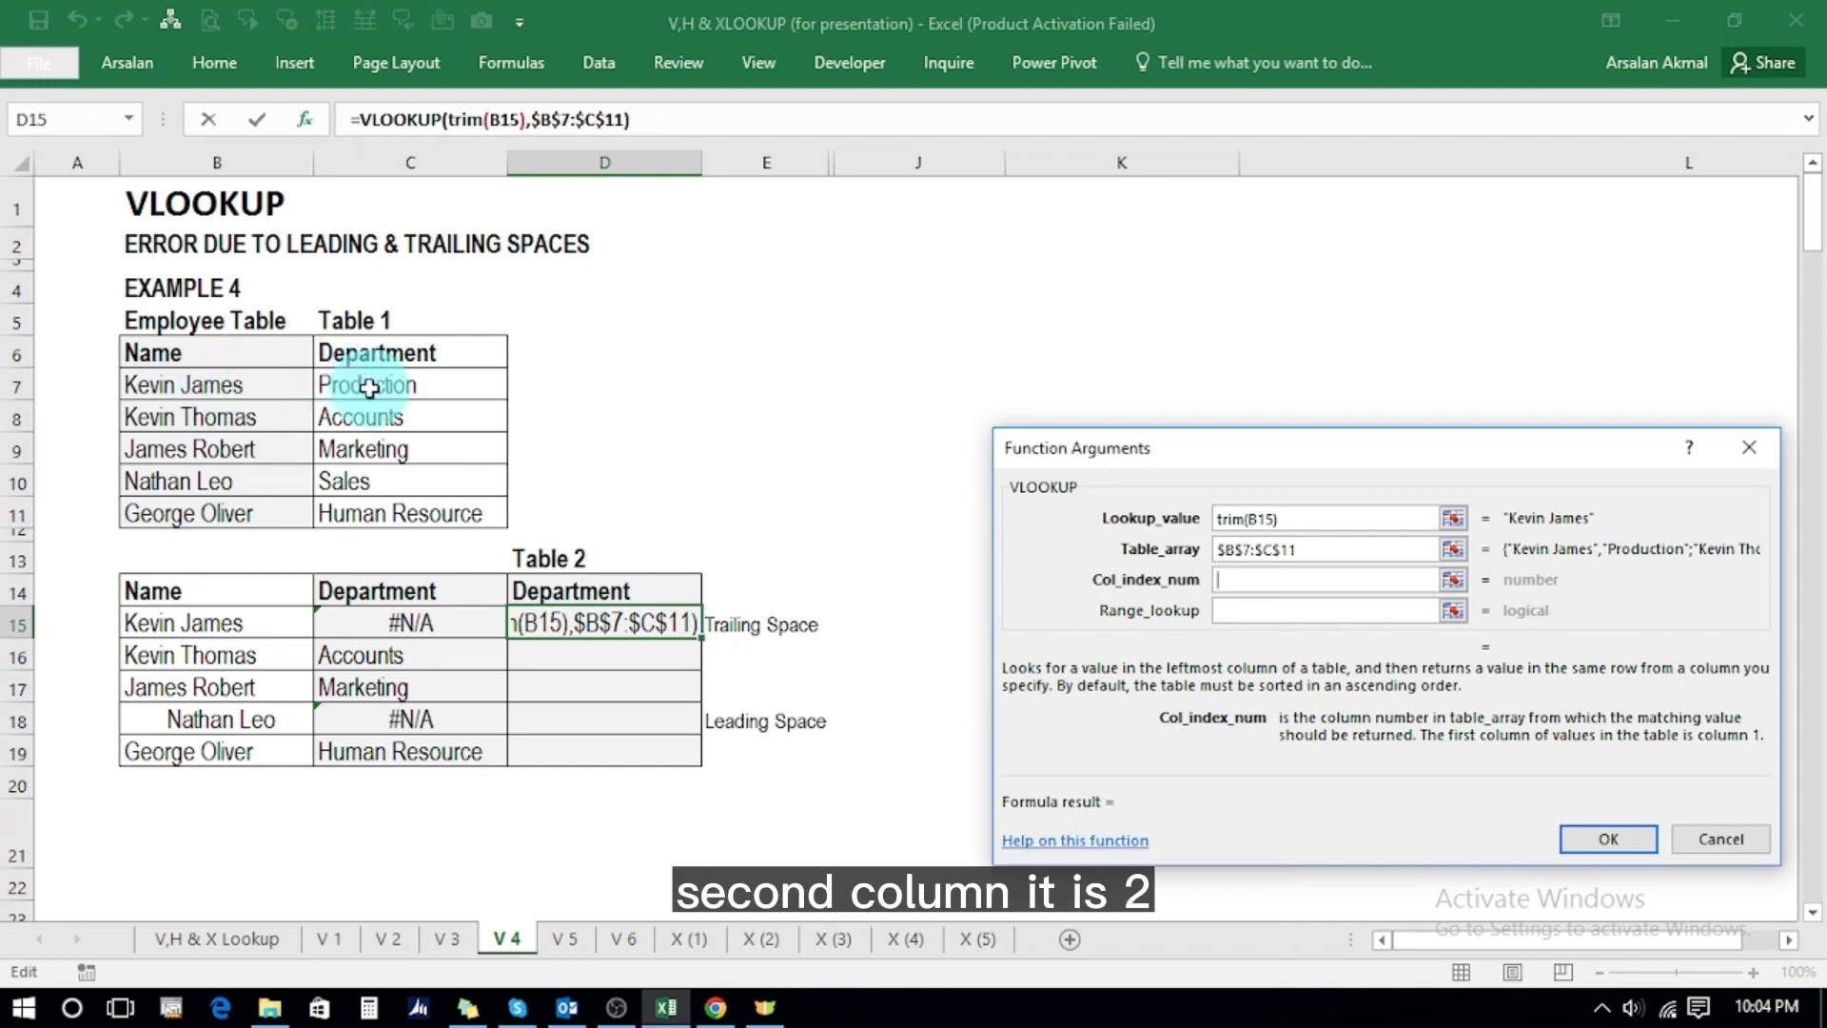
{"action": "type", "text": "2"}
{"action": "key", "text": "Tab"}
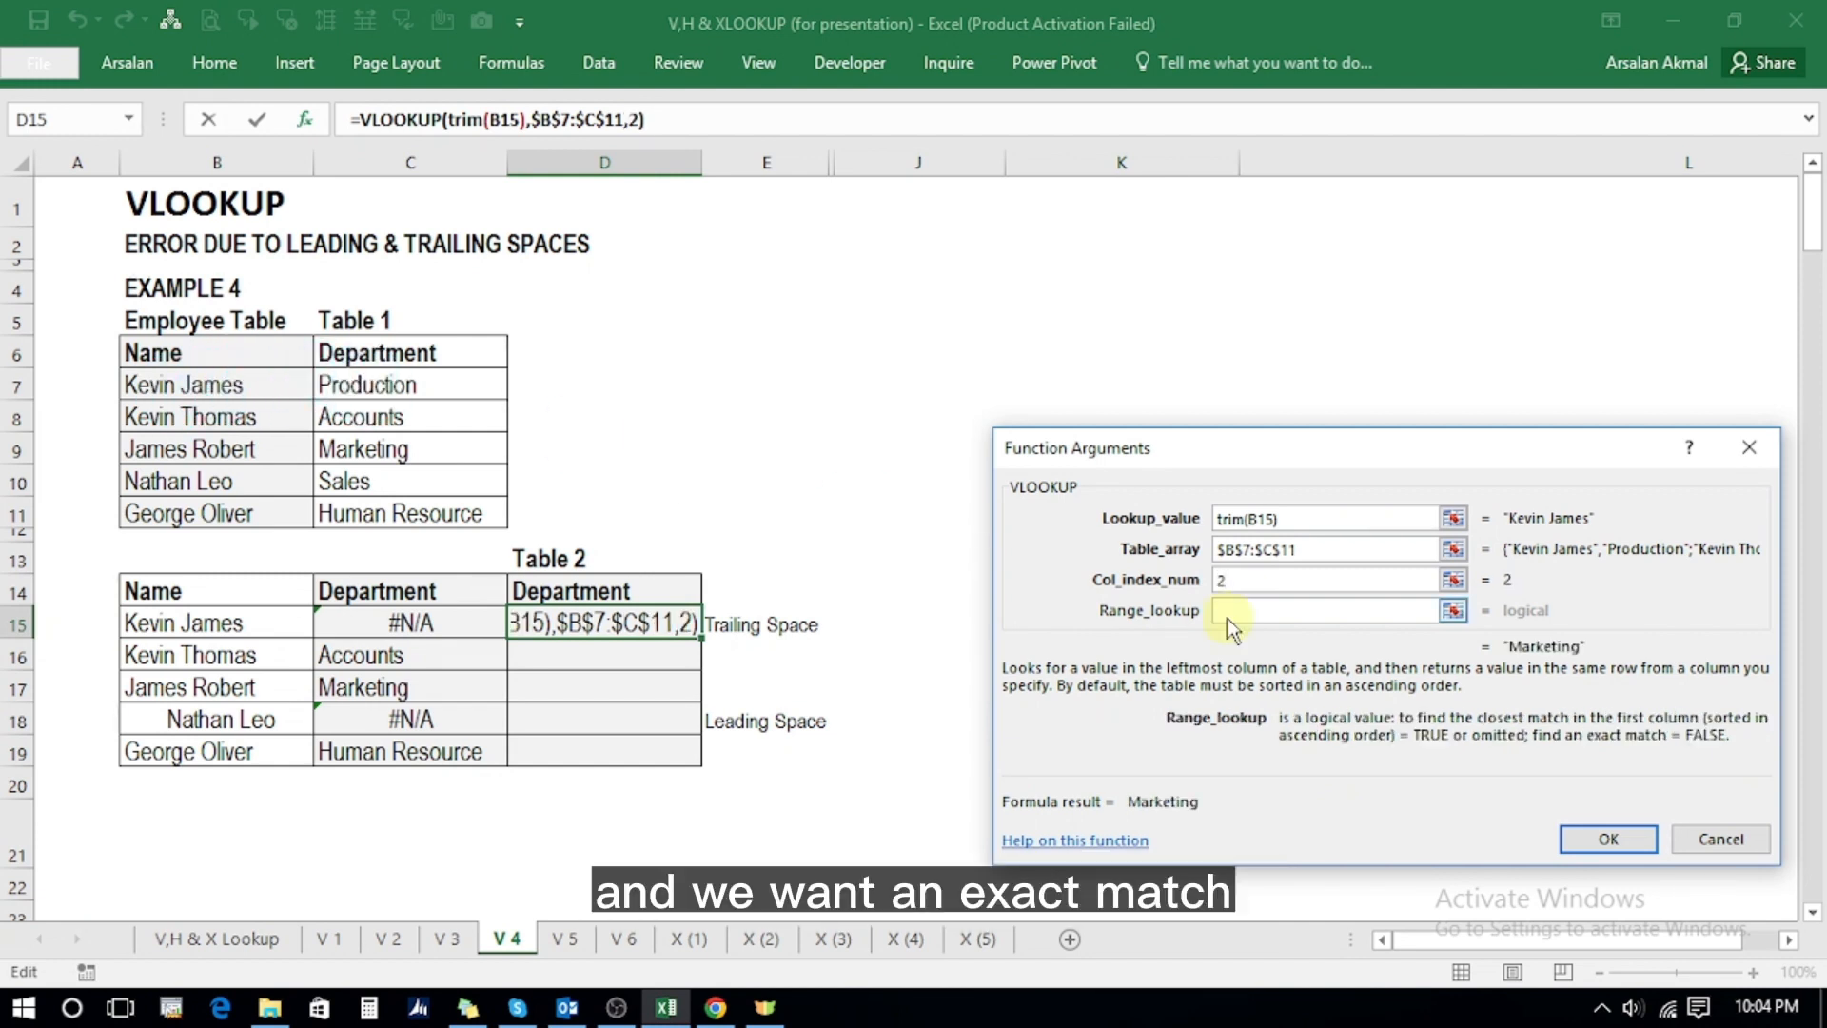
{"action": "type", "text": "FALSE"}
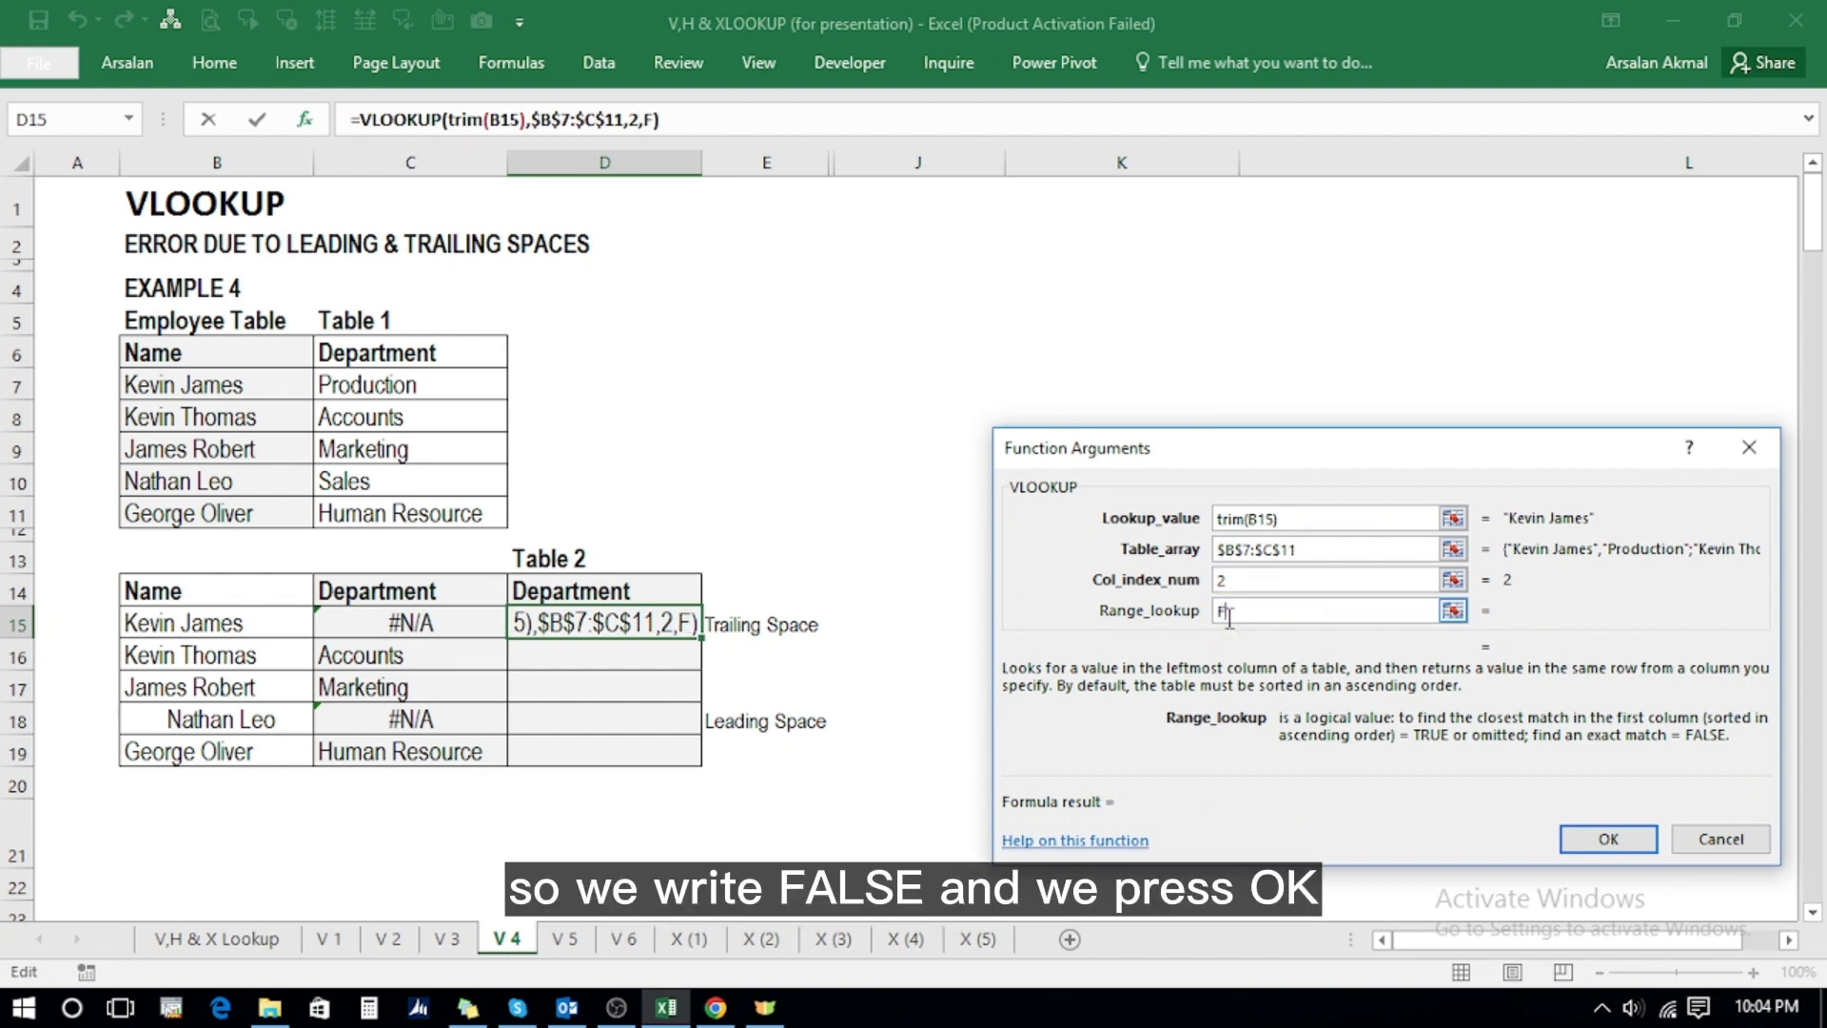
{"action": "left_click", "coordinate": [1583, 835]}
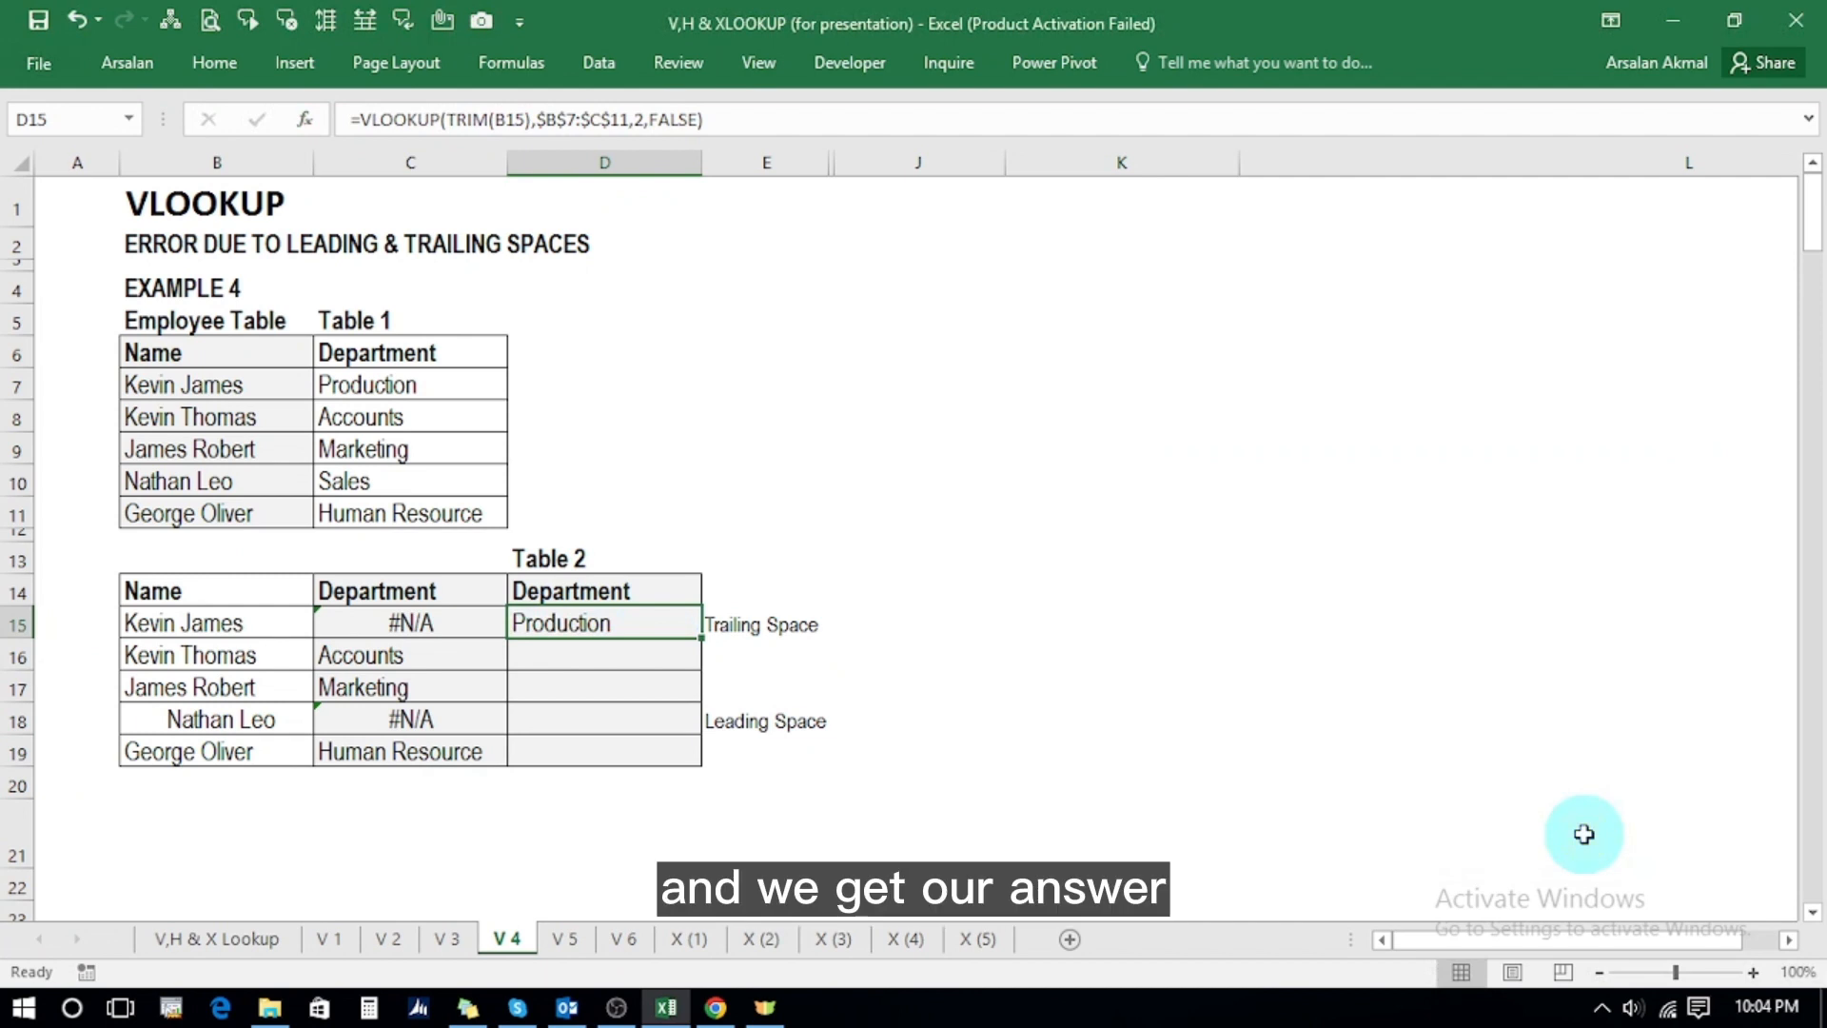
- Copy the D15 formula down through D19 to fill the Department column of Table 2
{"action": "key", "text": "ctrl+c"}
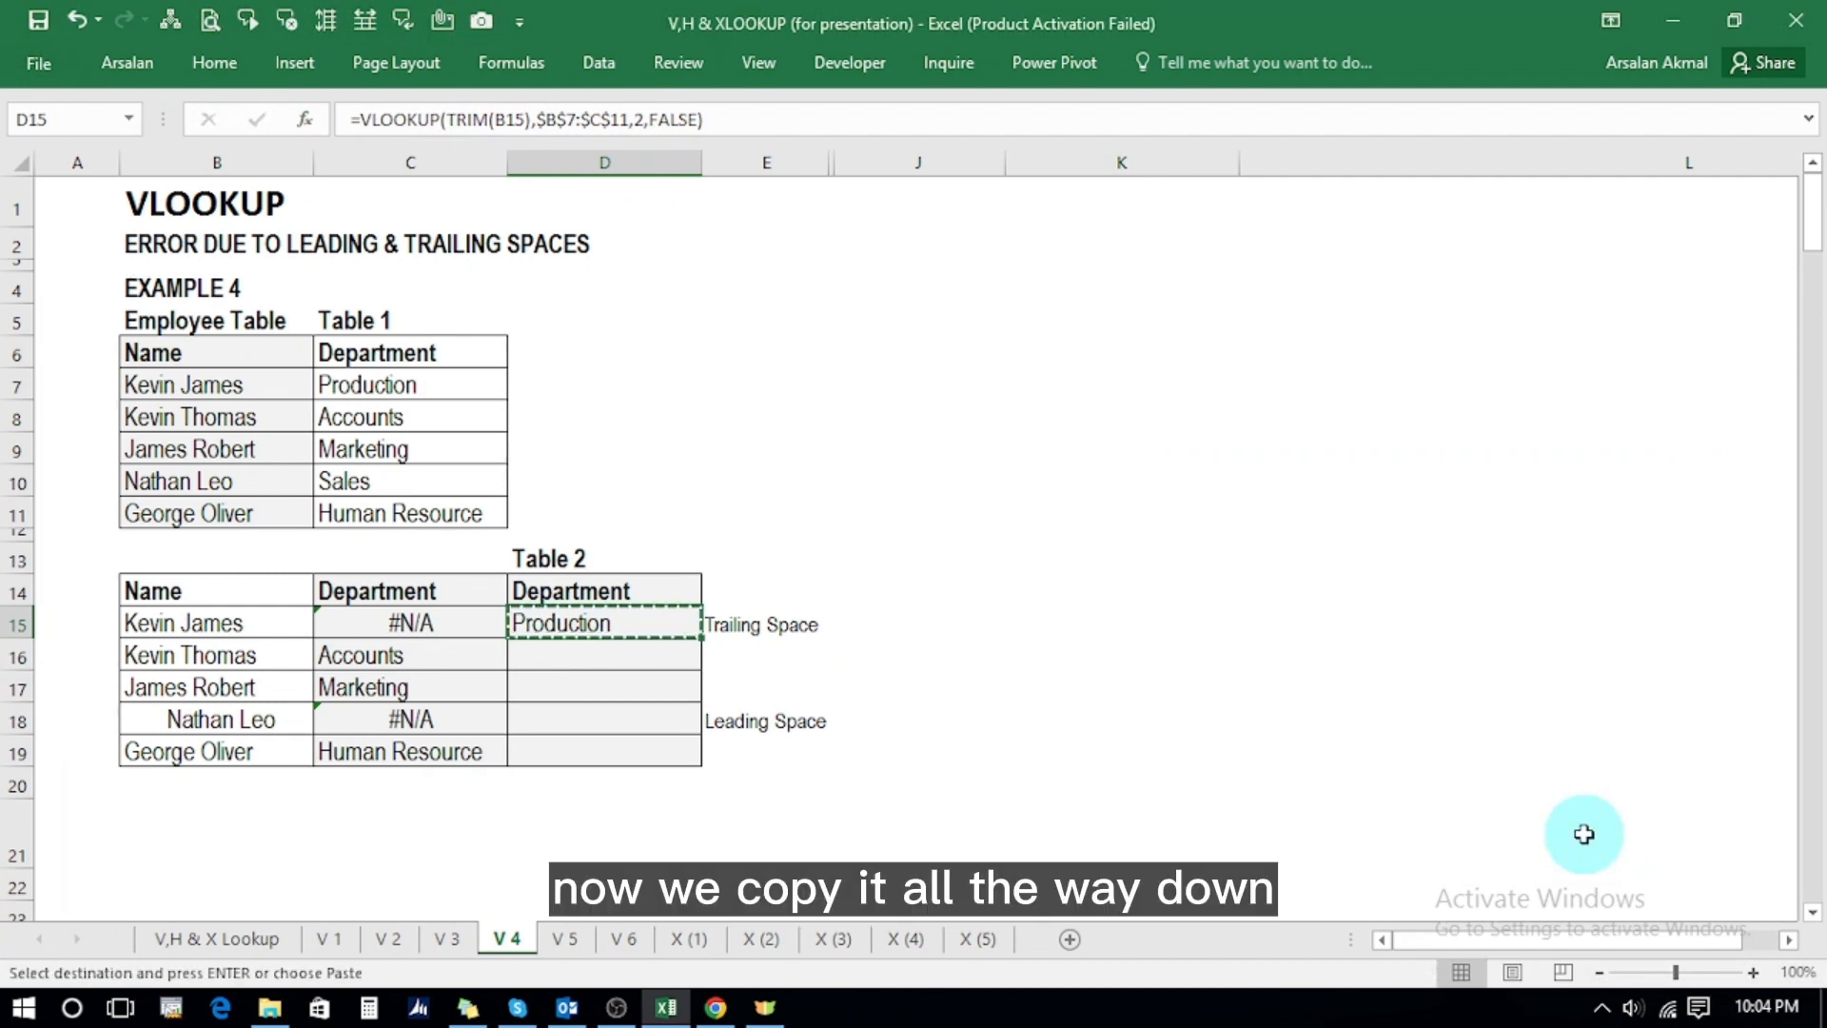
{"action": "key", "text": "shift+Down"}
{"action": "key", "text": "shift+Down"}
{"action": "key", "text": "shift+Down"}
{"action": "key", "text": "shift+Down"}
{"action": "key", "text": "Return"}
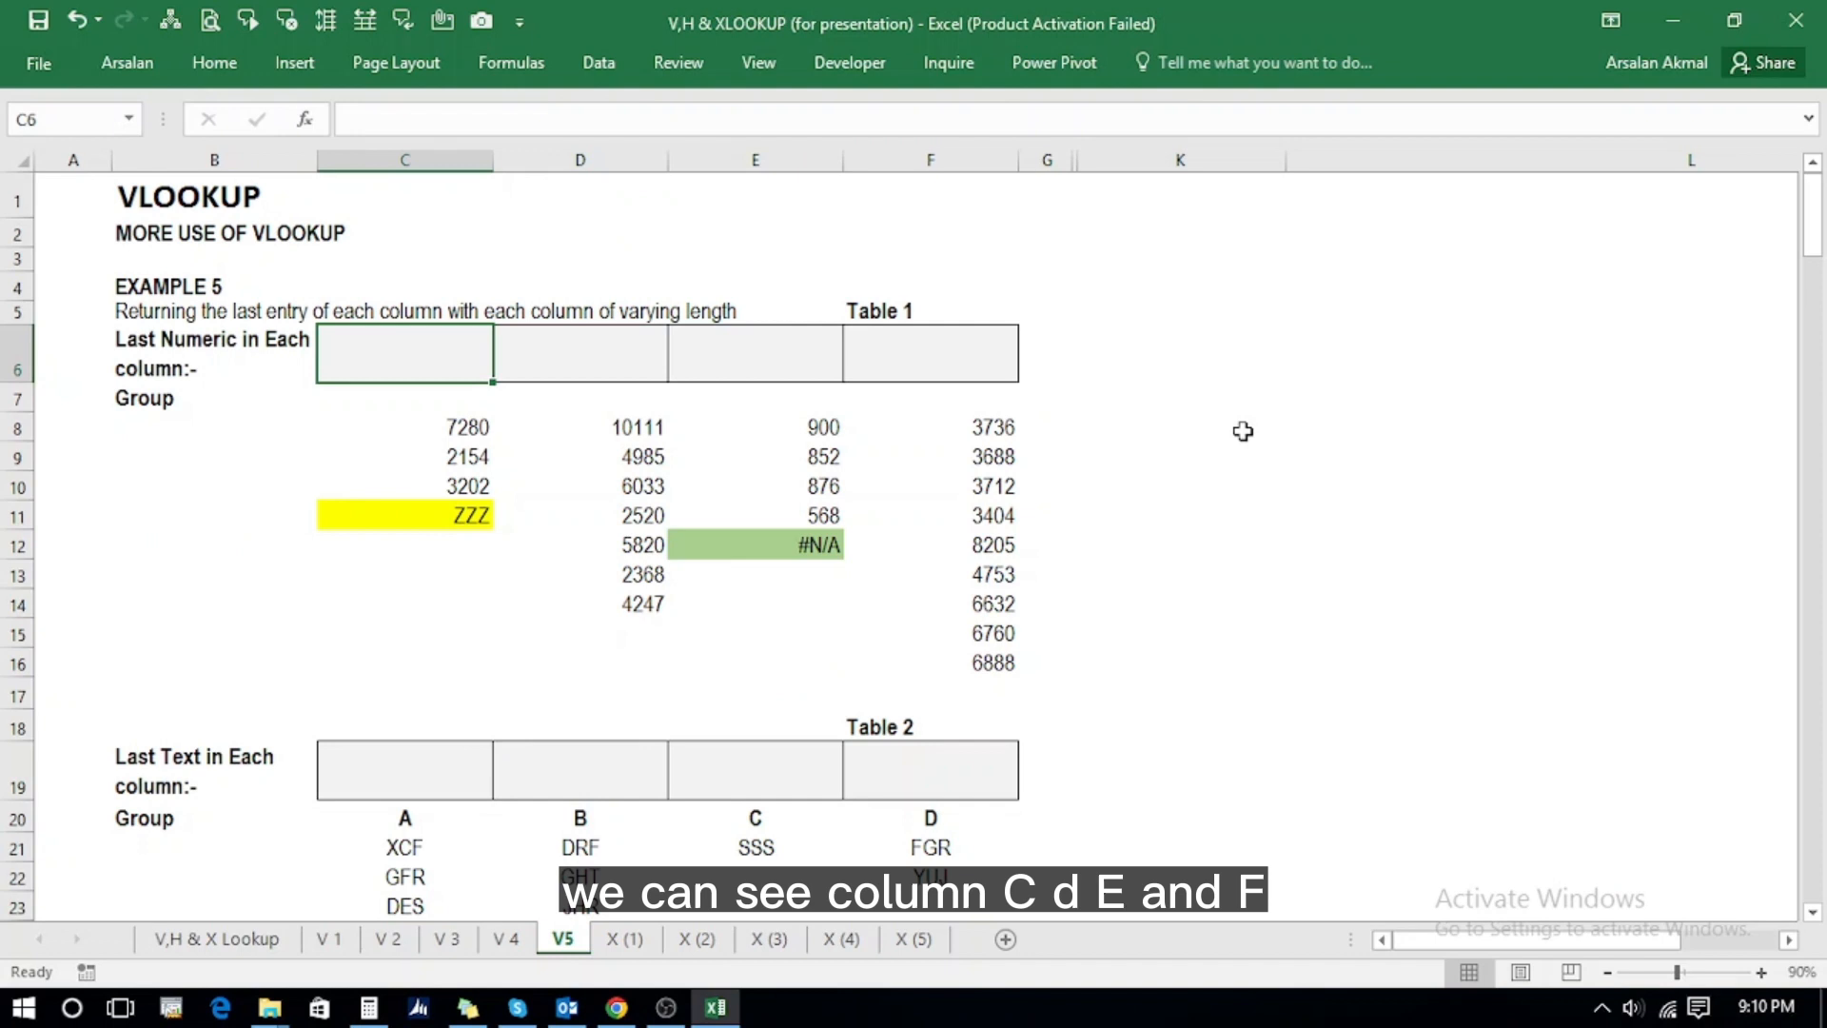
- Review the empty Last Numeric cells C6 to F6 above the Table 1 columns on sheet V5
{"action": "key", "text": "Right"}
{"action": "key", "text": "Right"}
{"action": "key", "text": "Right"}
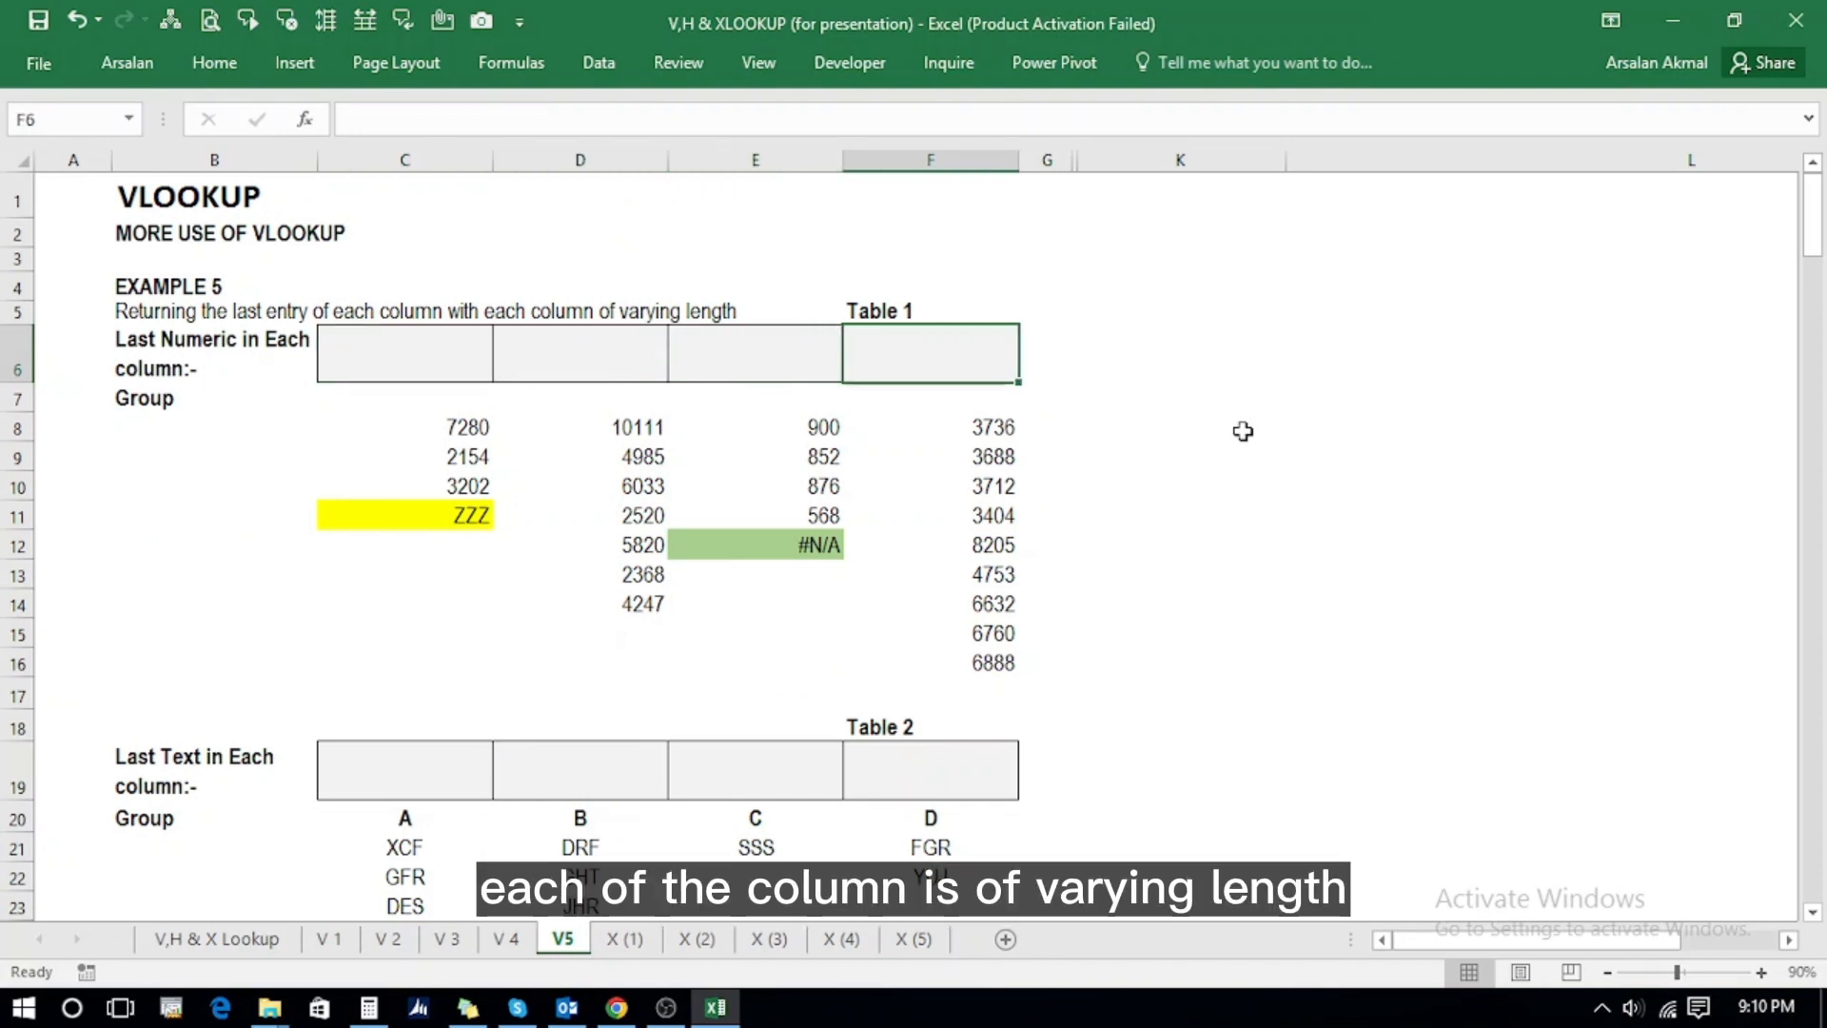
{"action": "key", "text": "Left"}
{"action": "key", "text": "Left"}
{"action": "key", "text": "Left"}
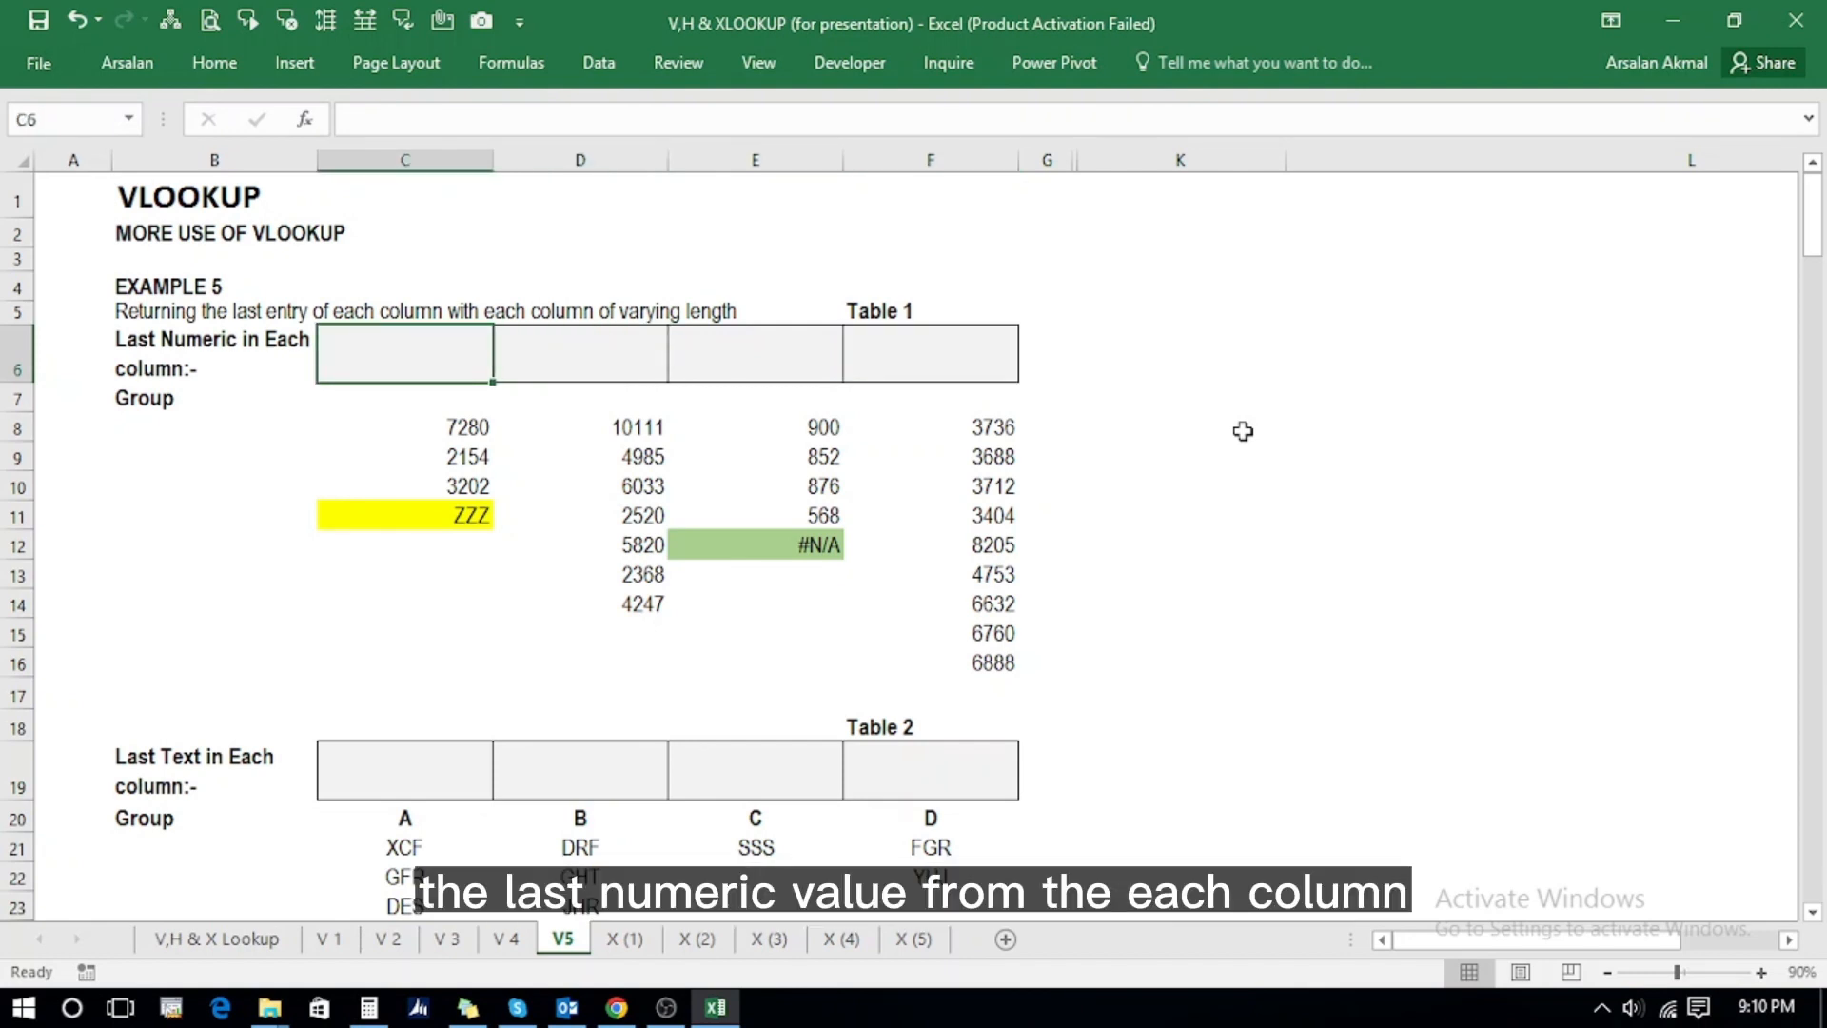
- Locate the last numeric entry in each of columns C, D, E and F of Table 1
{"action": "key", "text": "Down"}
{"action": "key", "text": "Down"}
{"action": "key", "text": "Down"}
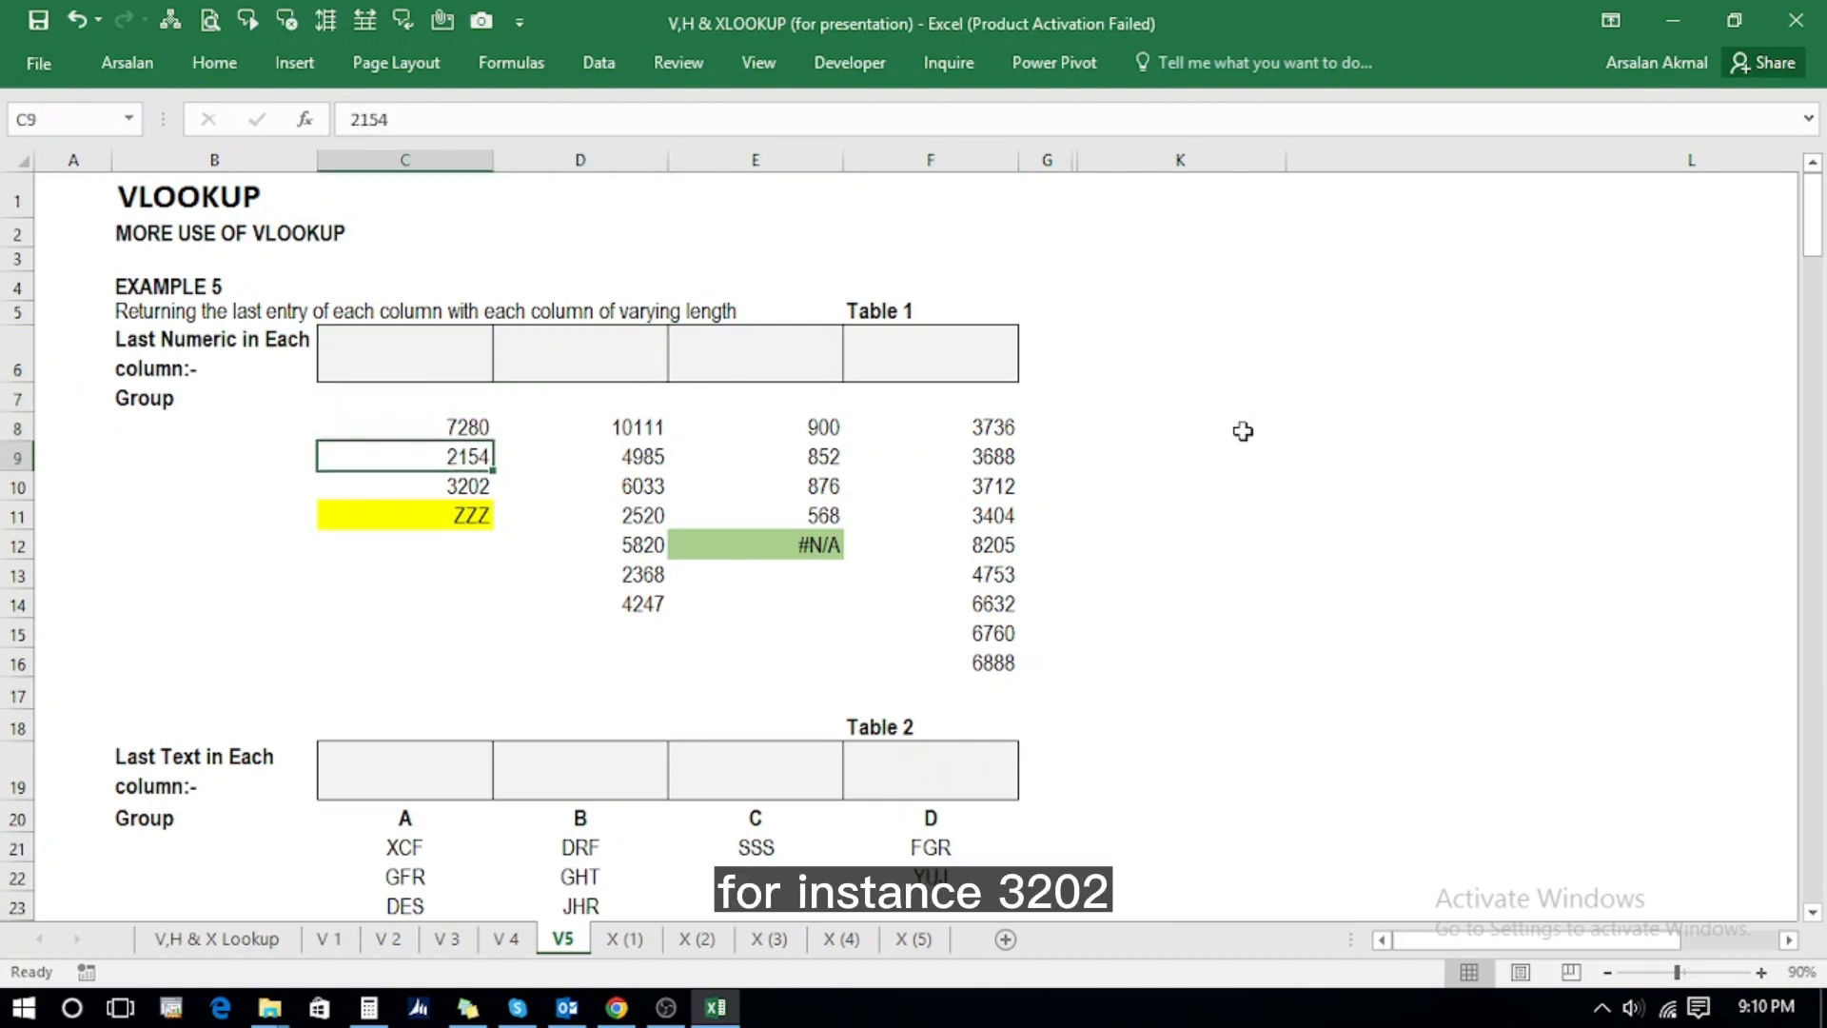
{"action": "key", "text": "Down"}
{"action": "key", "text": "Right"}
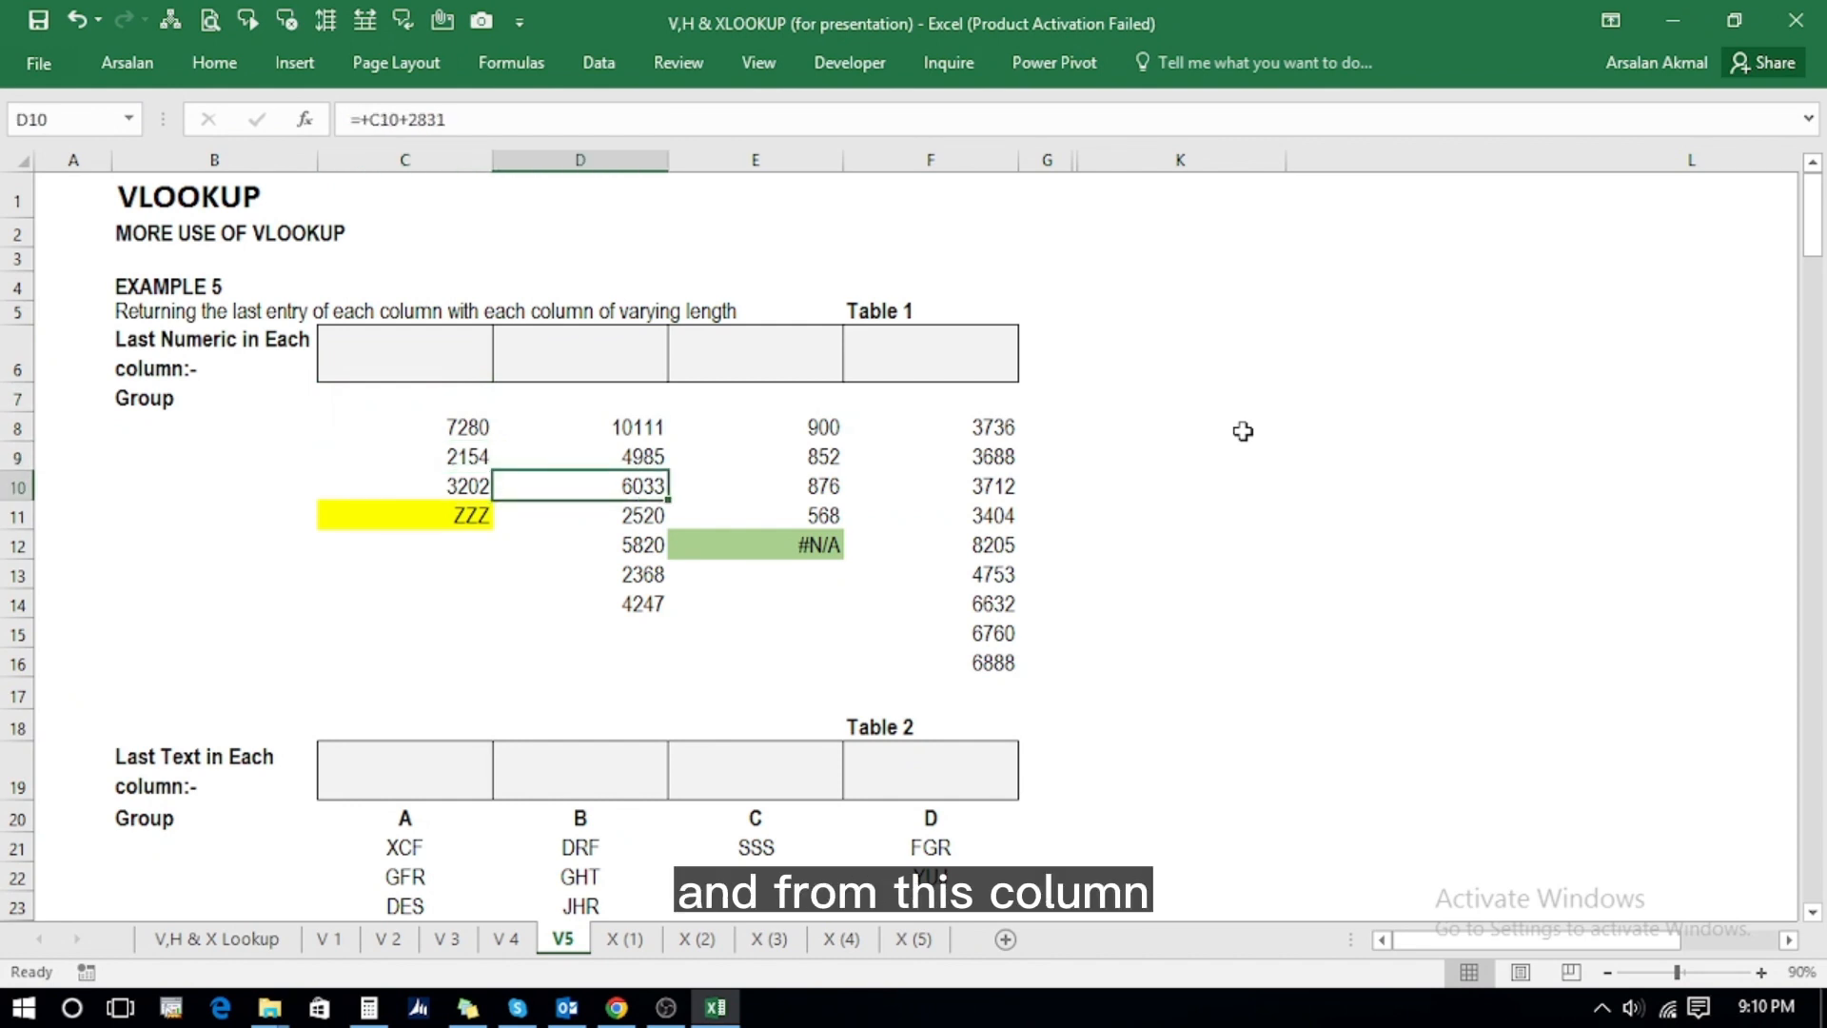
{"action": "key", "text": "Down"}
{"action": "key", "text": "Down"}
{"action": "key", "text": "Down"}
{"action": "key", "text": "Down"}
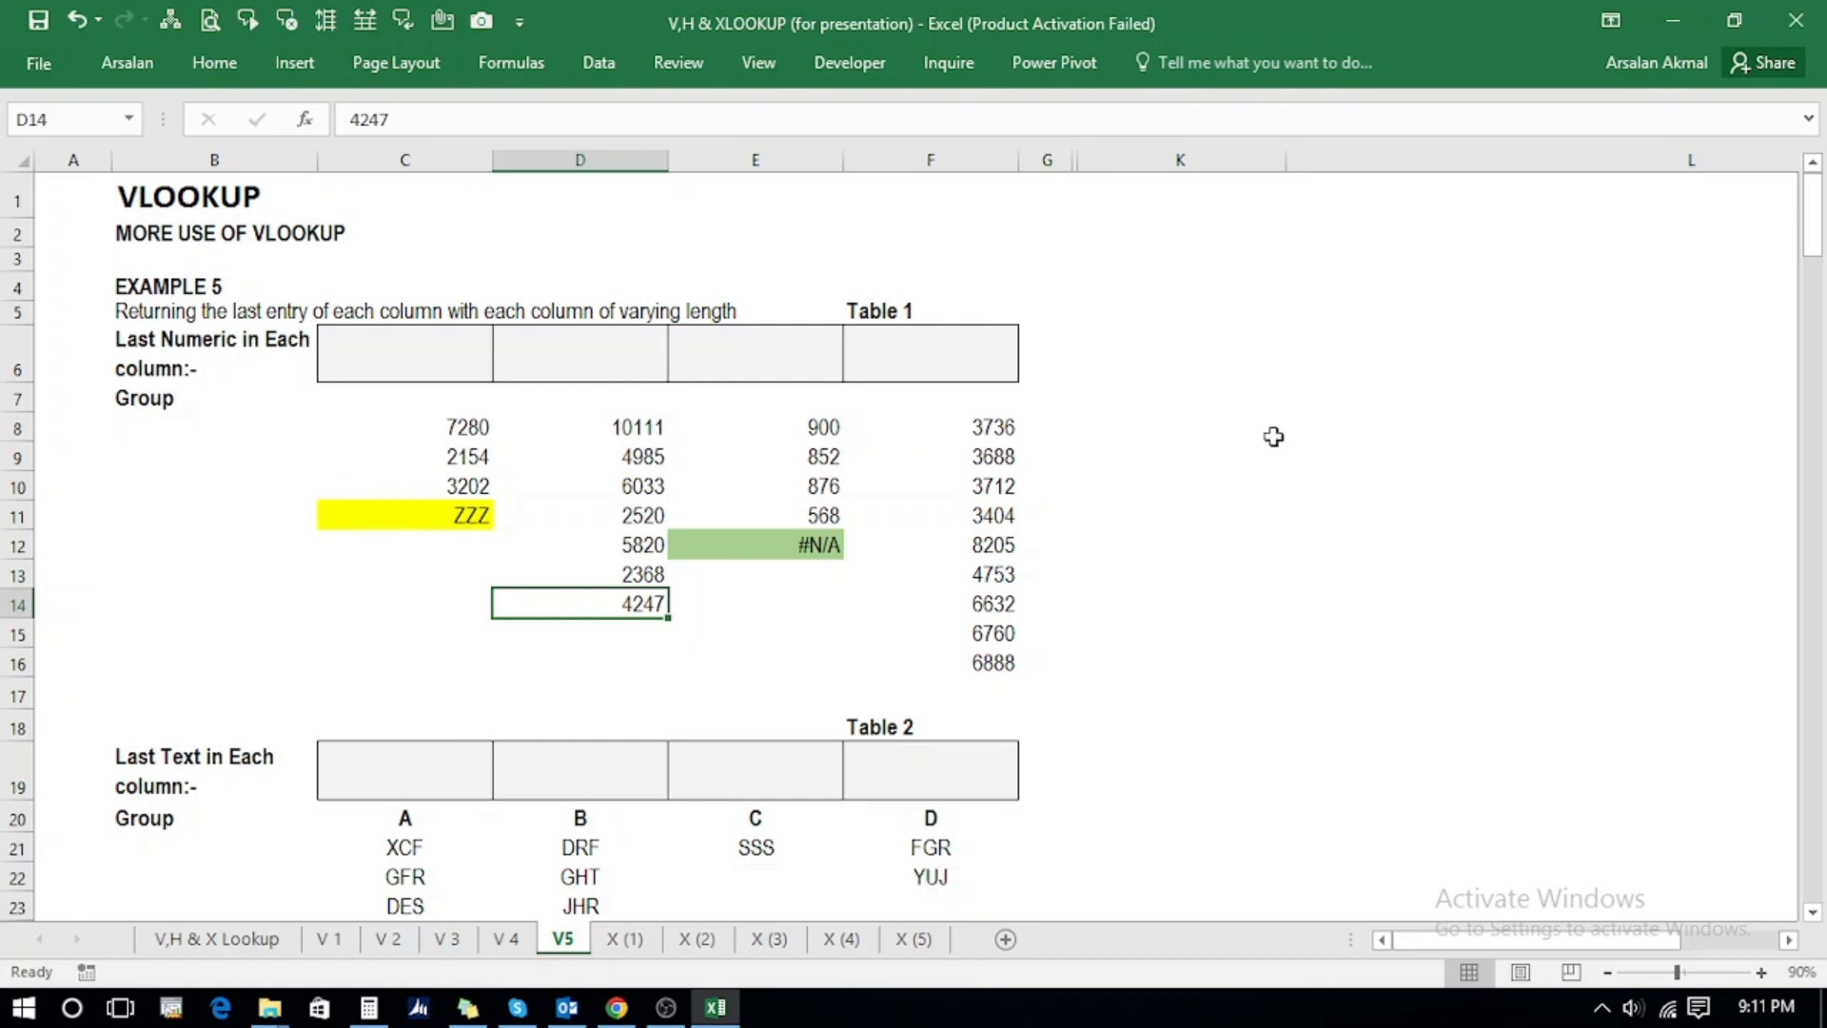
{"action": "left_click", "coordinate": [800, 514]}
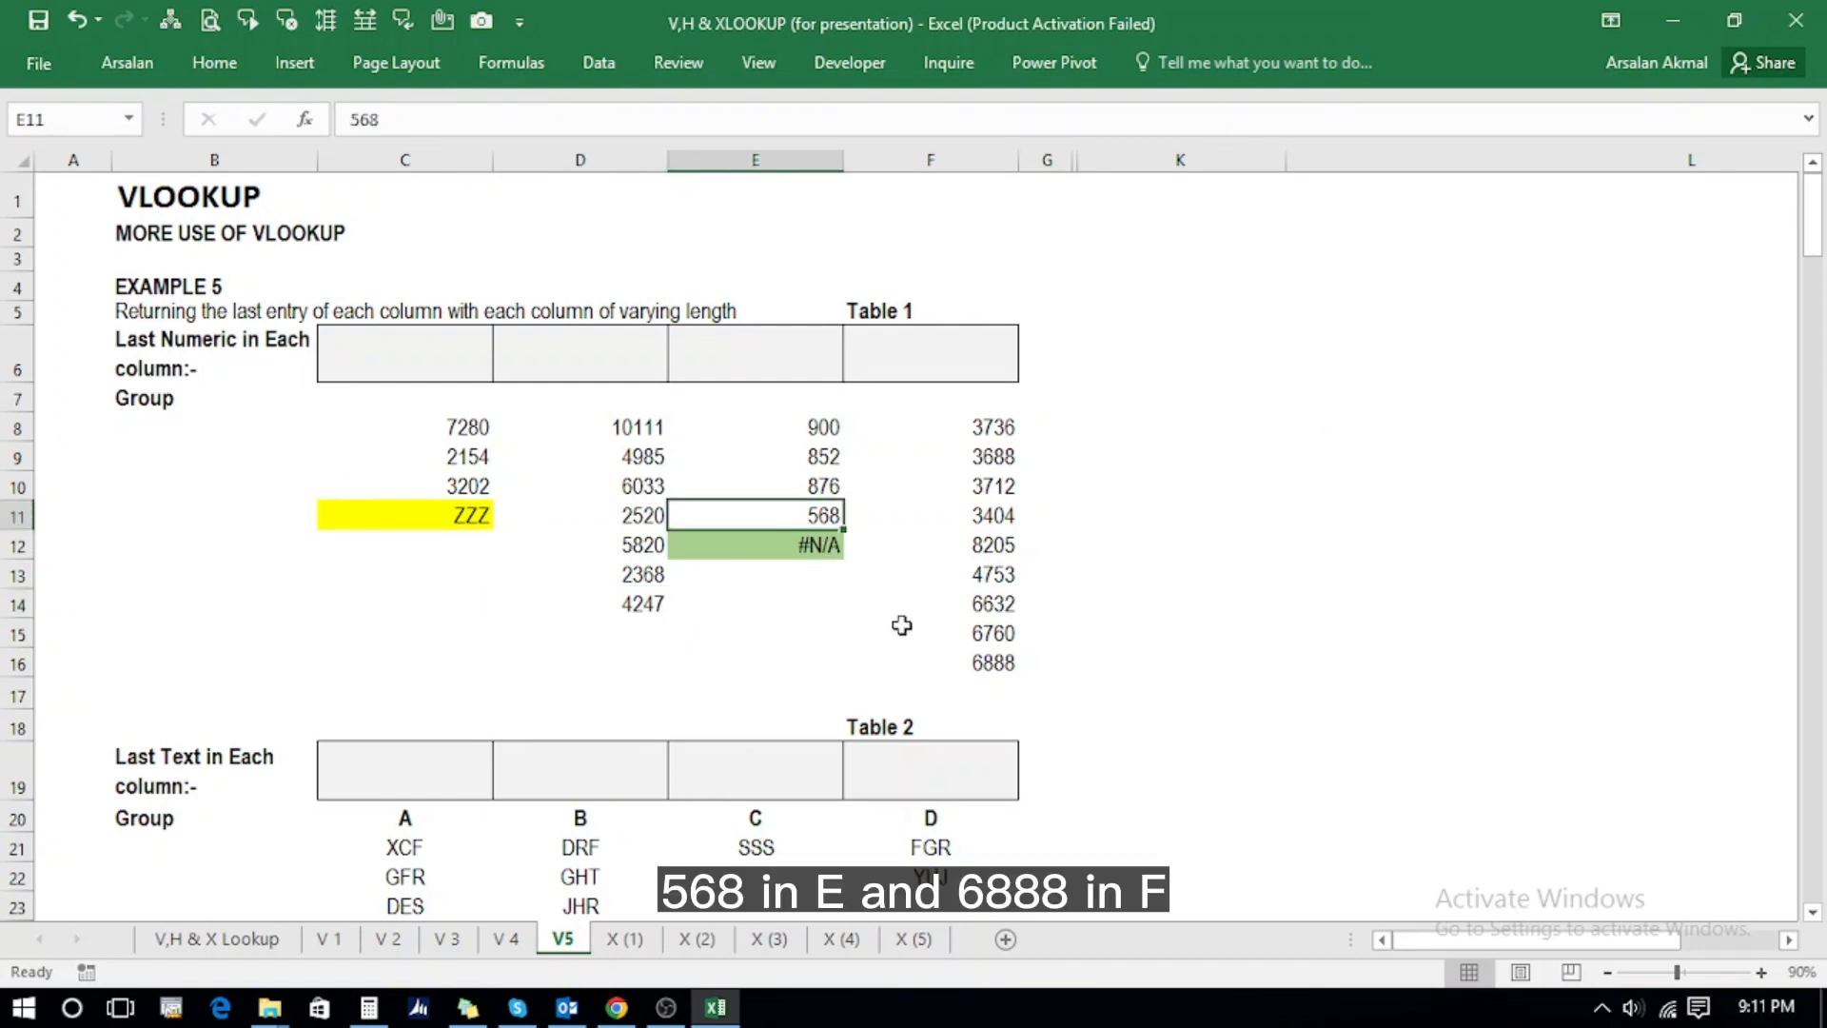
{"action": "left_click", "coordinate": [993, 659]}
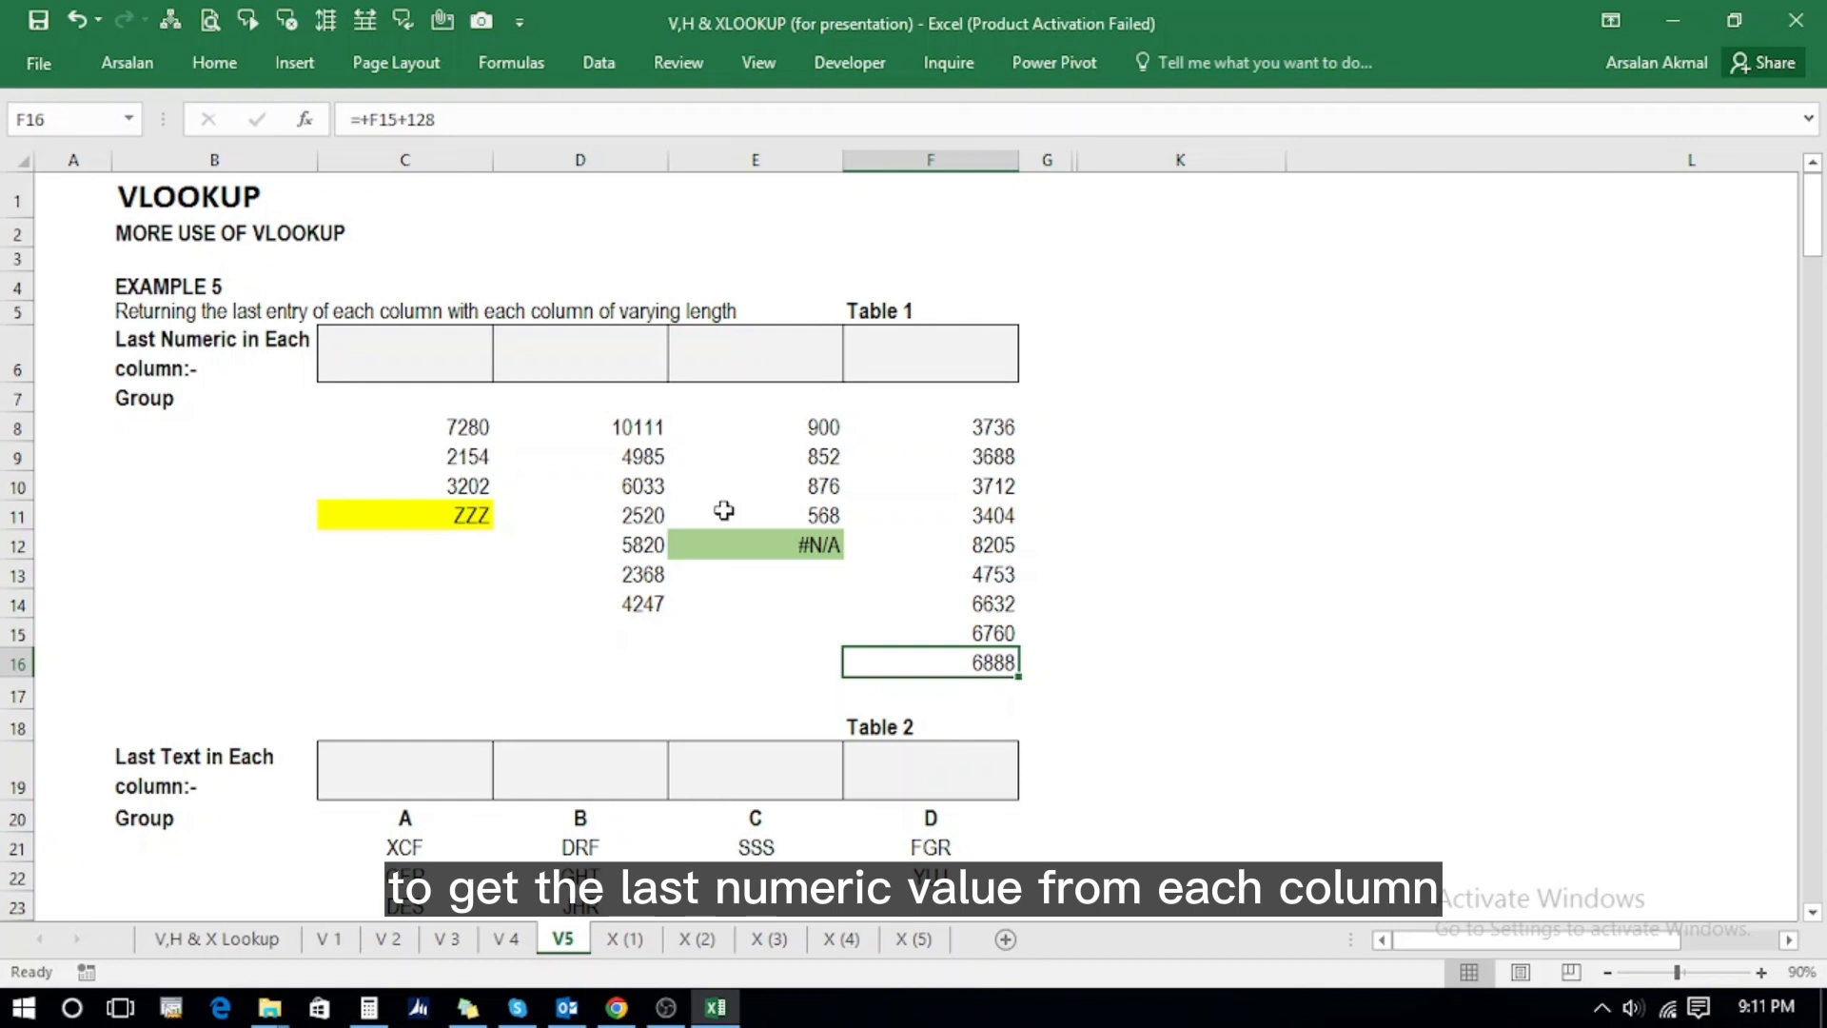
- Start a VLOOKUP formula in C6 with 99999 as the lookup value
{"action": "left_click", "coordinate": [402, 359]}
{"action": "type", "text": "+Vl"}
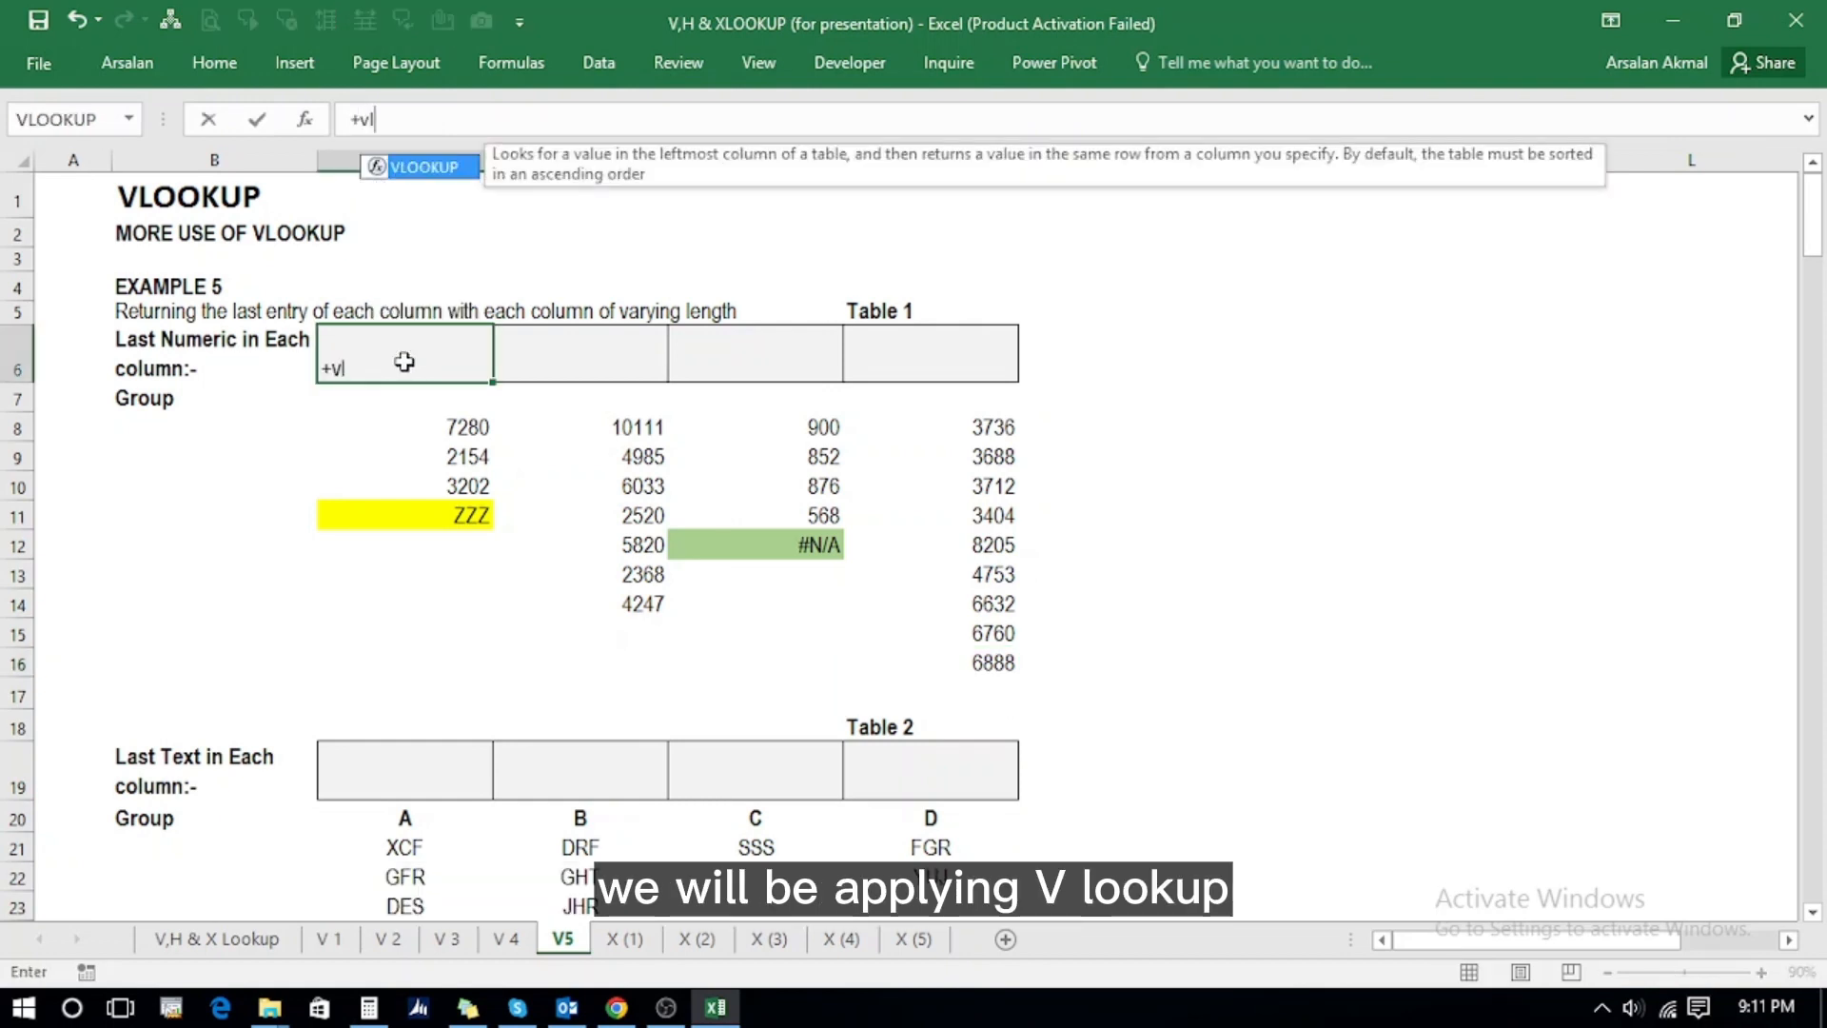
{"action": "double_click", "coordinate": [412, 169]}
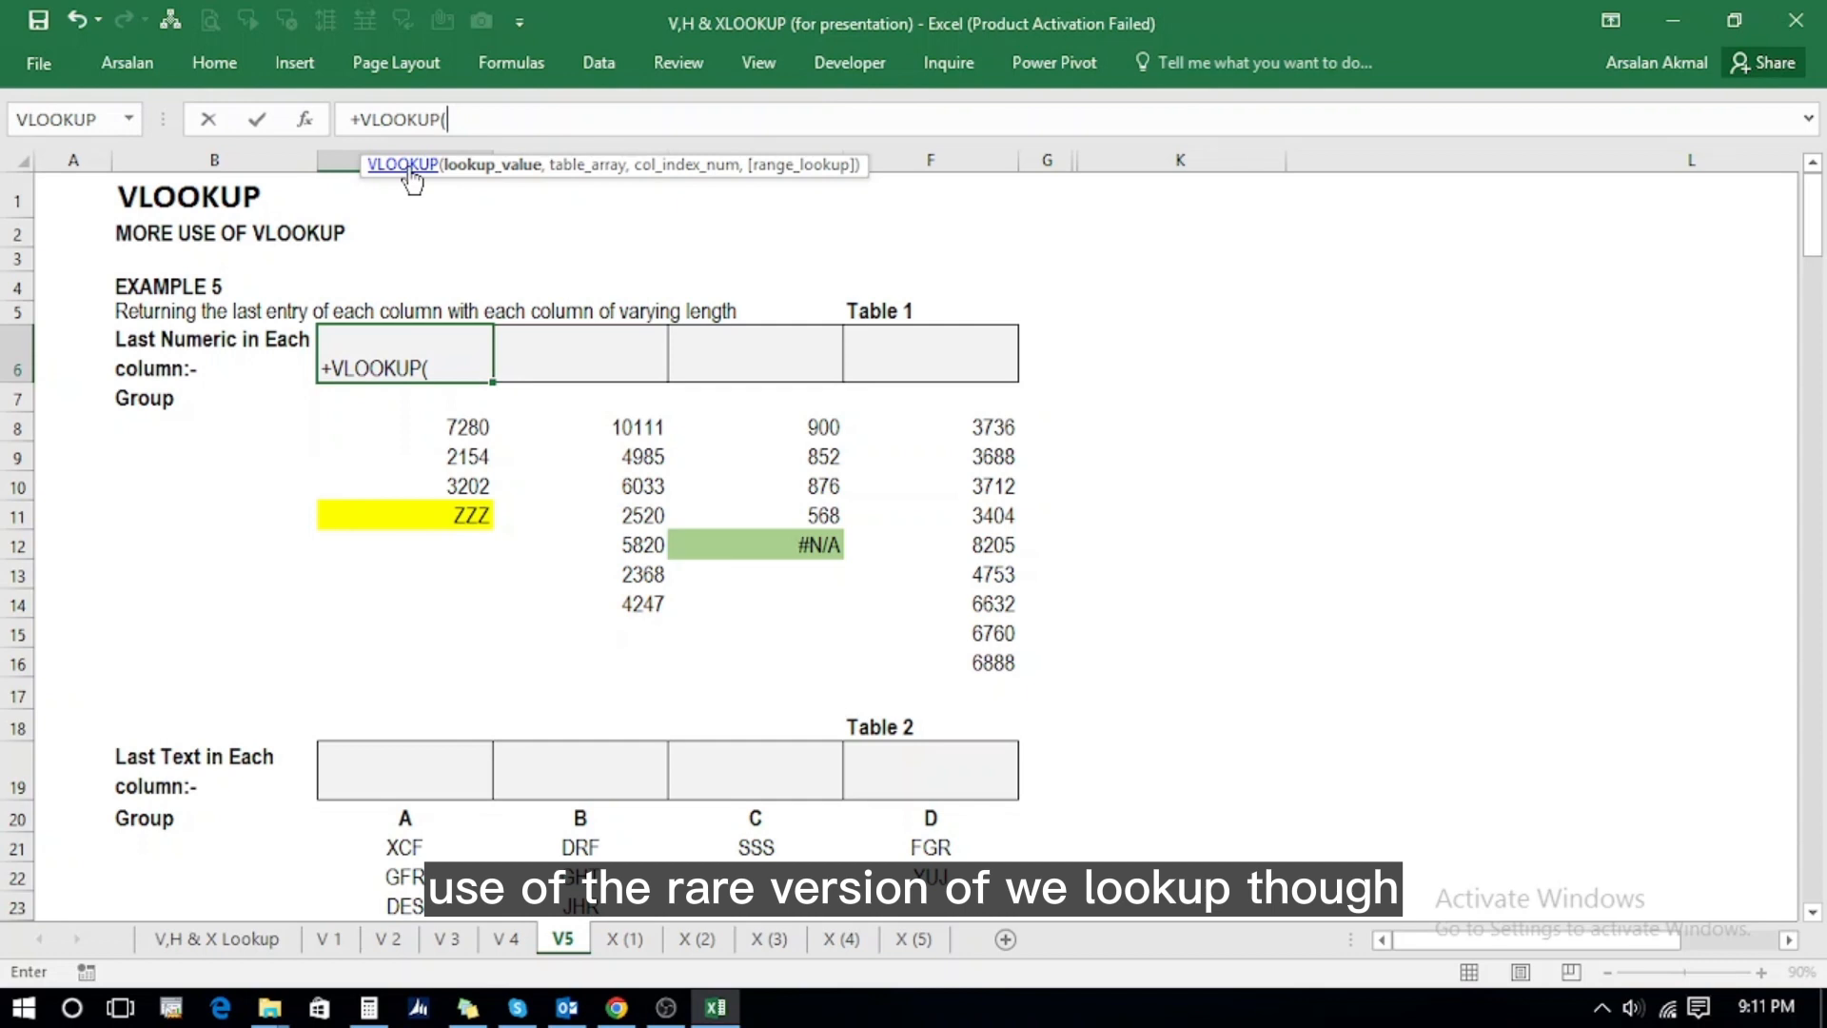
{"action": "type", "text": "999"}
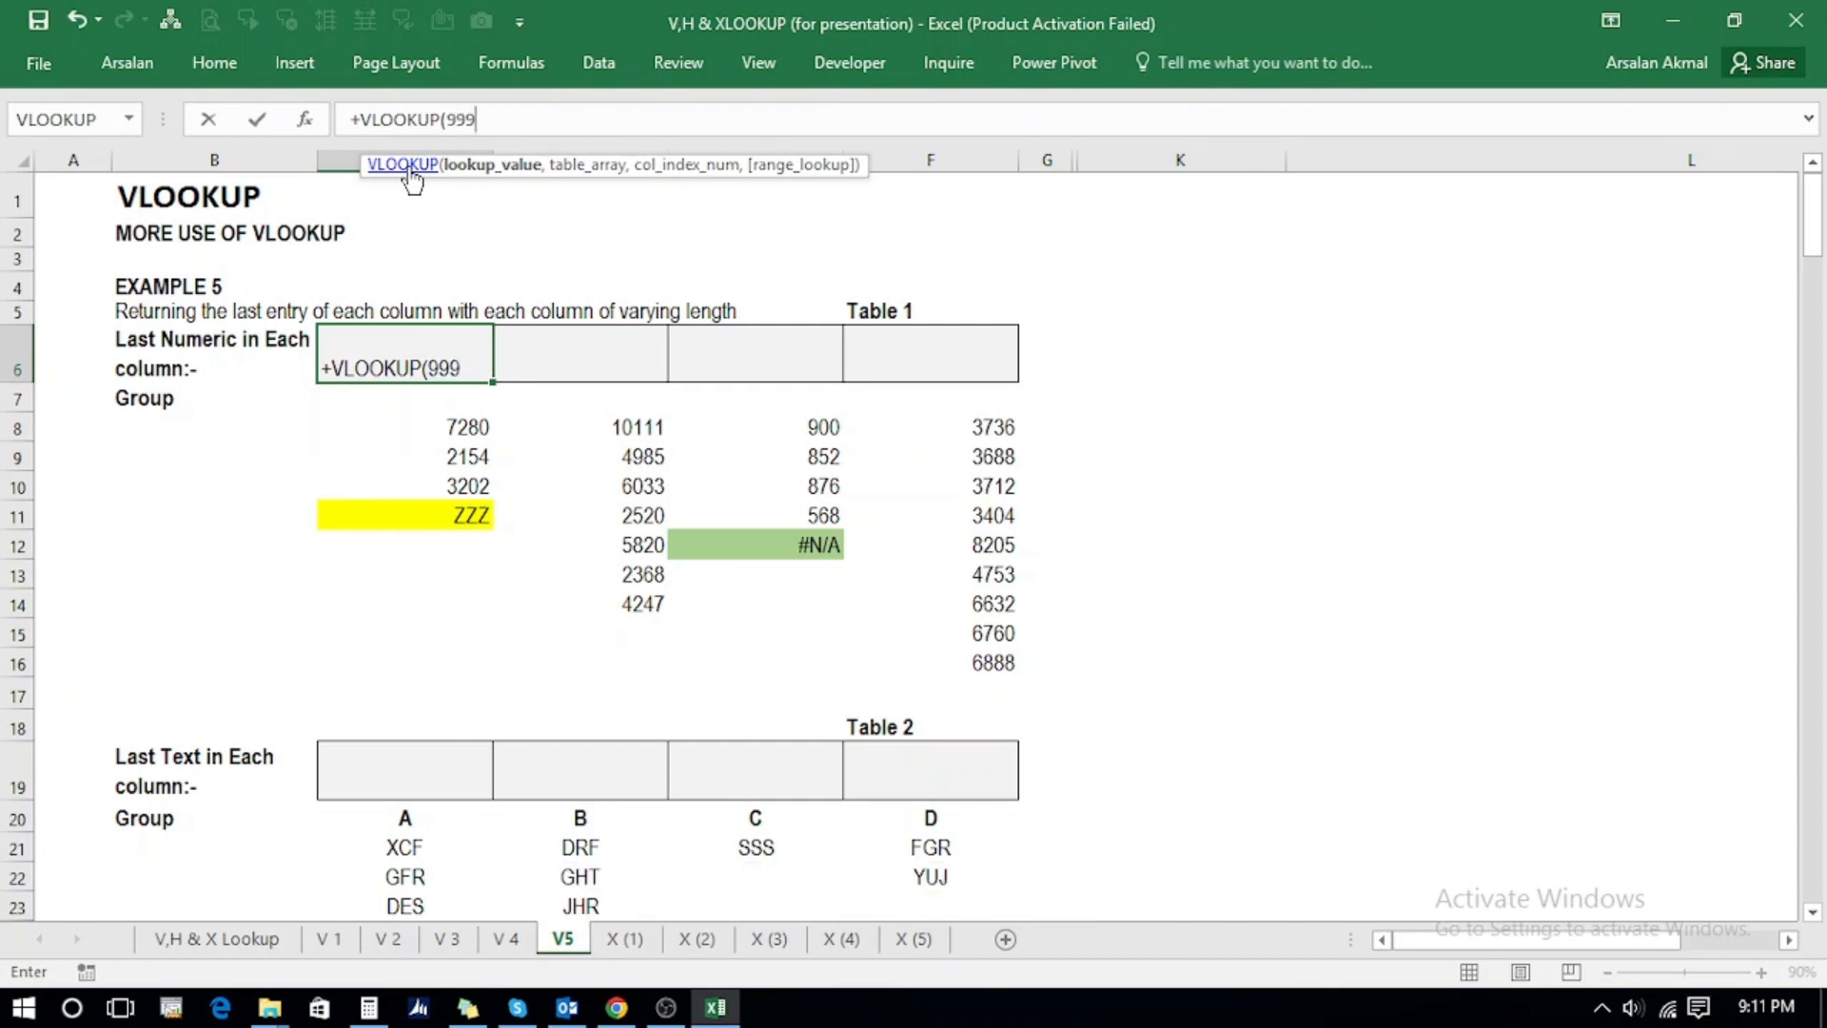
{"action": "type", "text": "99,"}
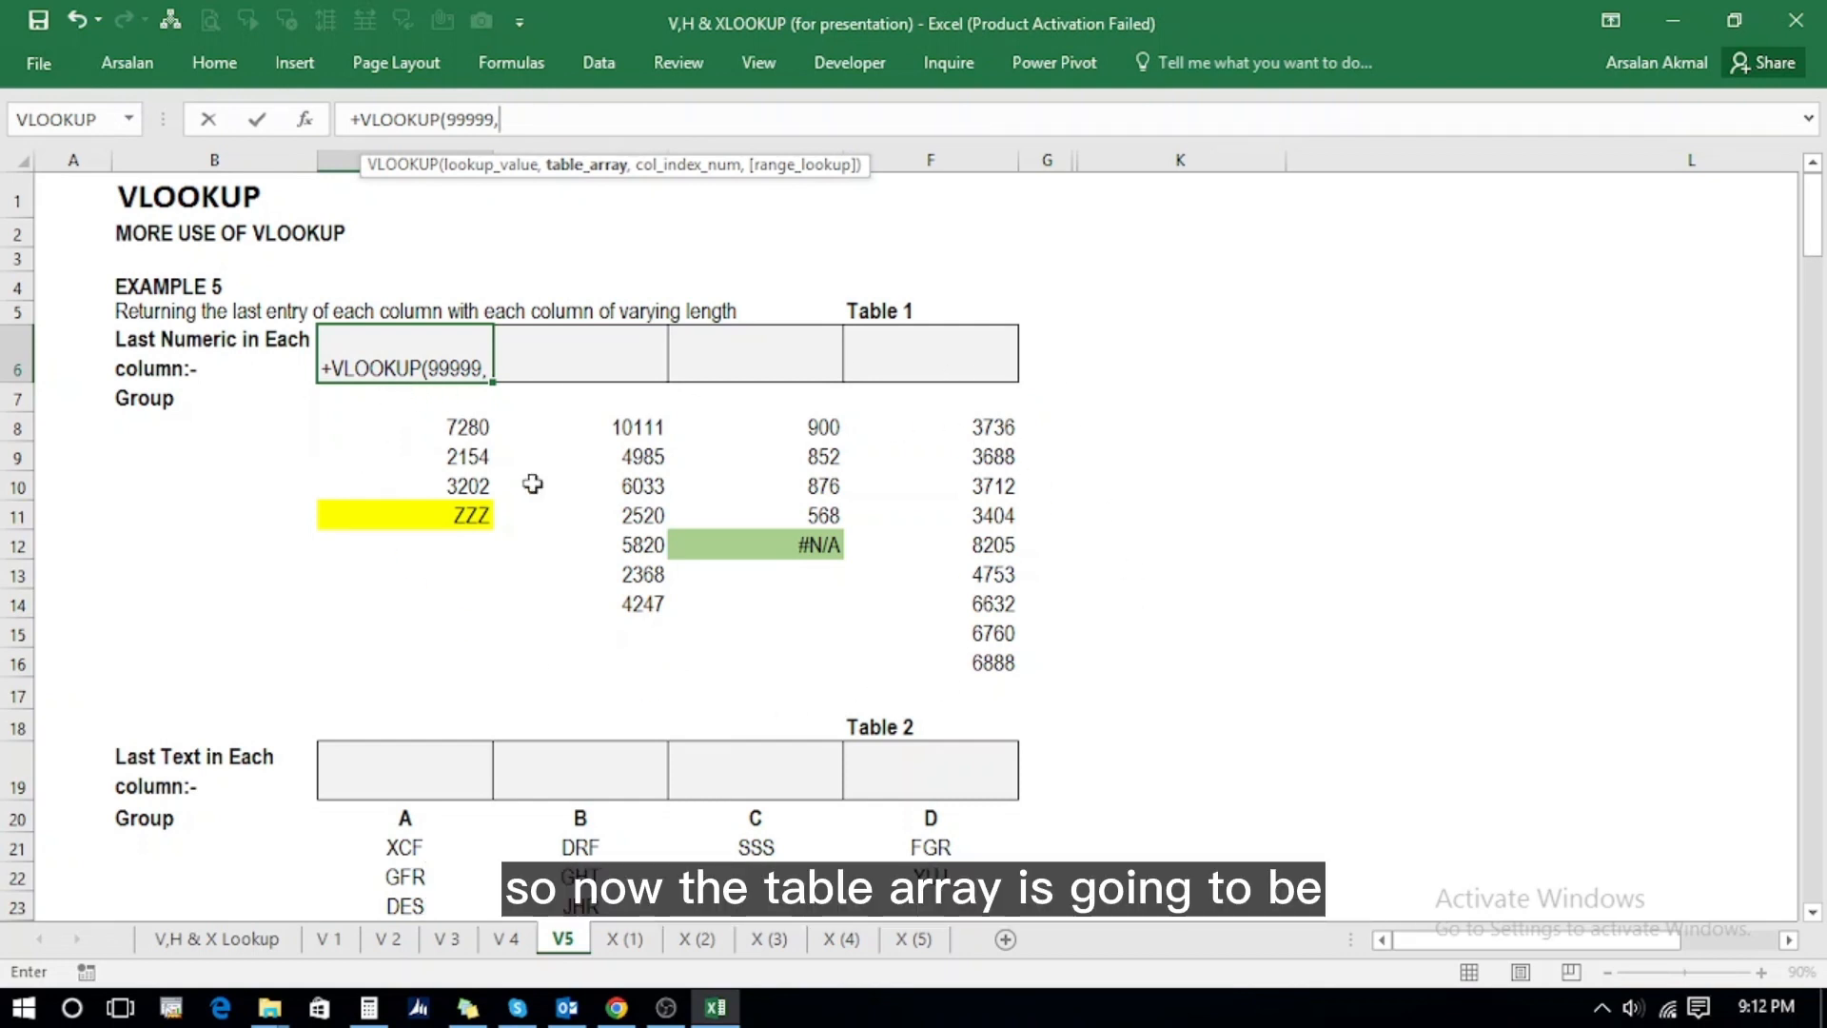
- Complete the C6 VLOOKUP with table array C8:C14, column index 1 and TRUE for an approximate match
{"action": "left_click_drag", "start_coordinate": [457, 426], "coordinate": [448, 544]}
{"action": "key", "text": "shift+Down"}
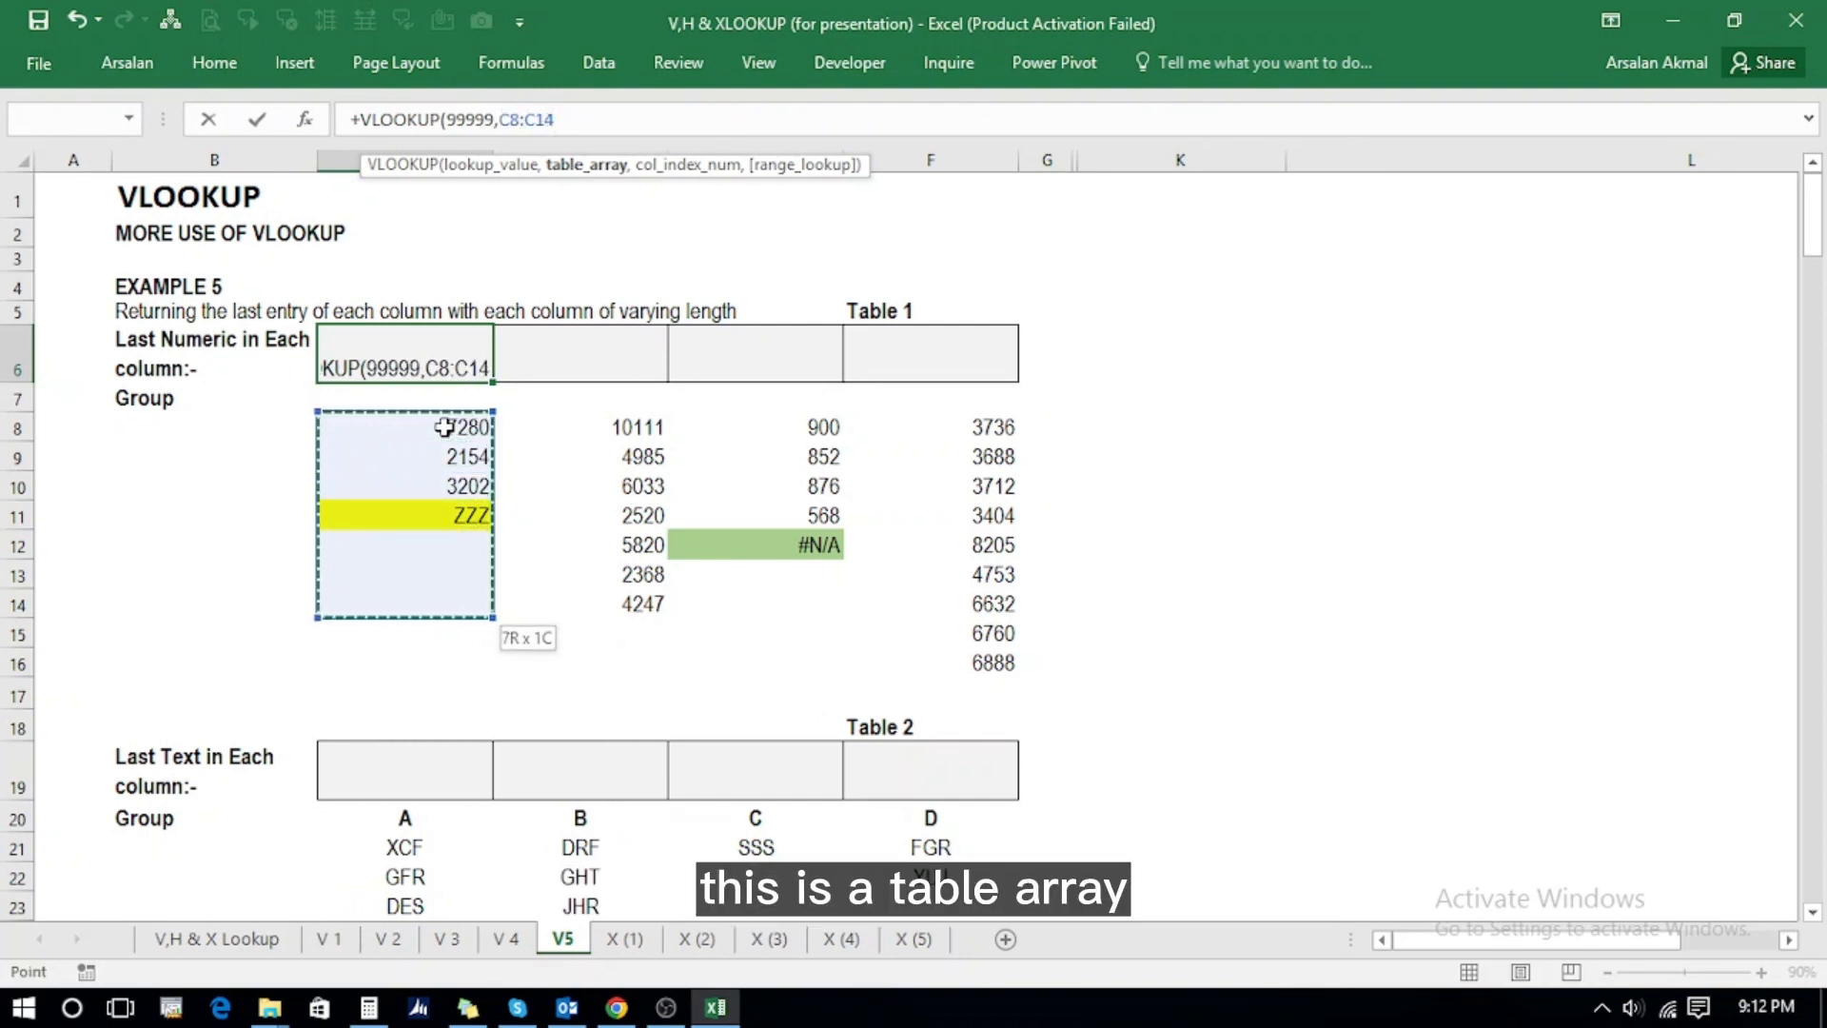
{"action": "type", "text": ","}
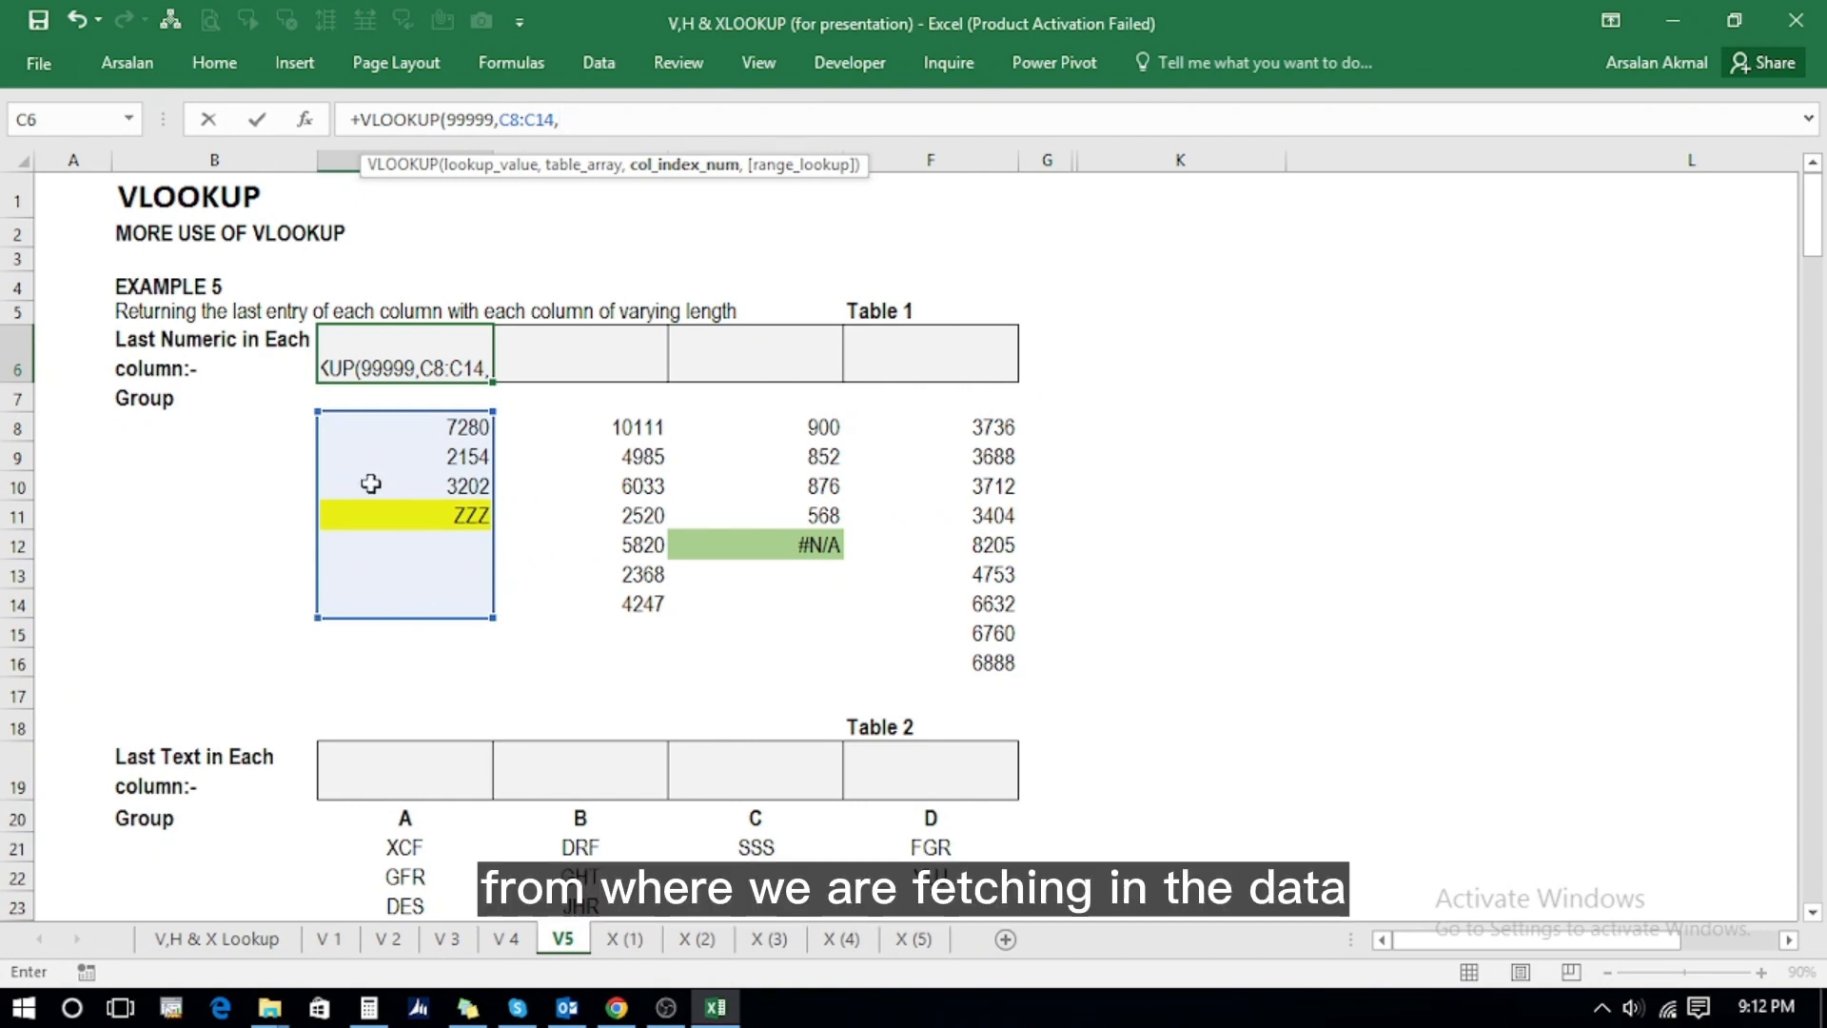
{"action": "type", "text": "1"}
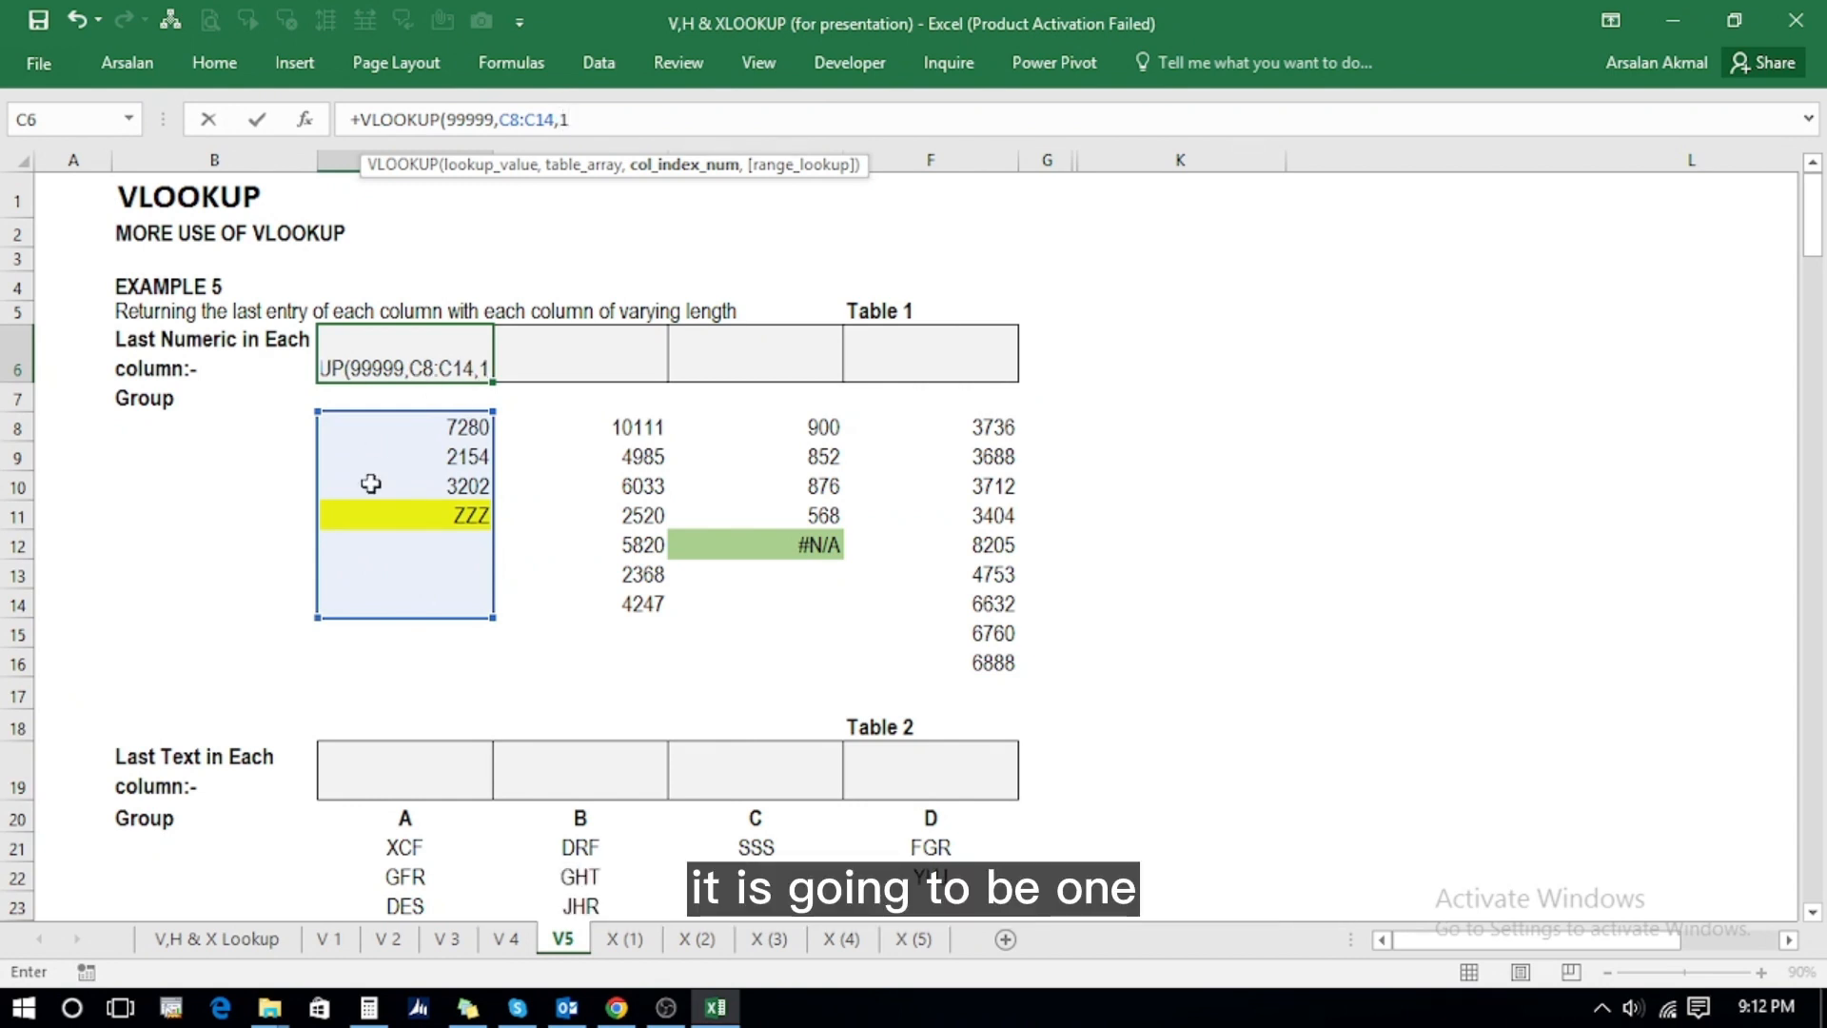
{"action": "type", "text": ","}
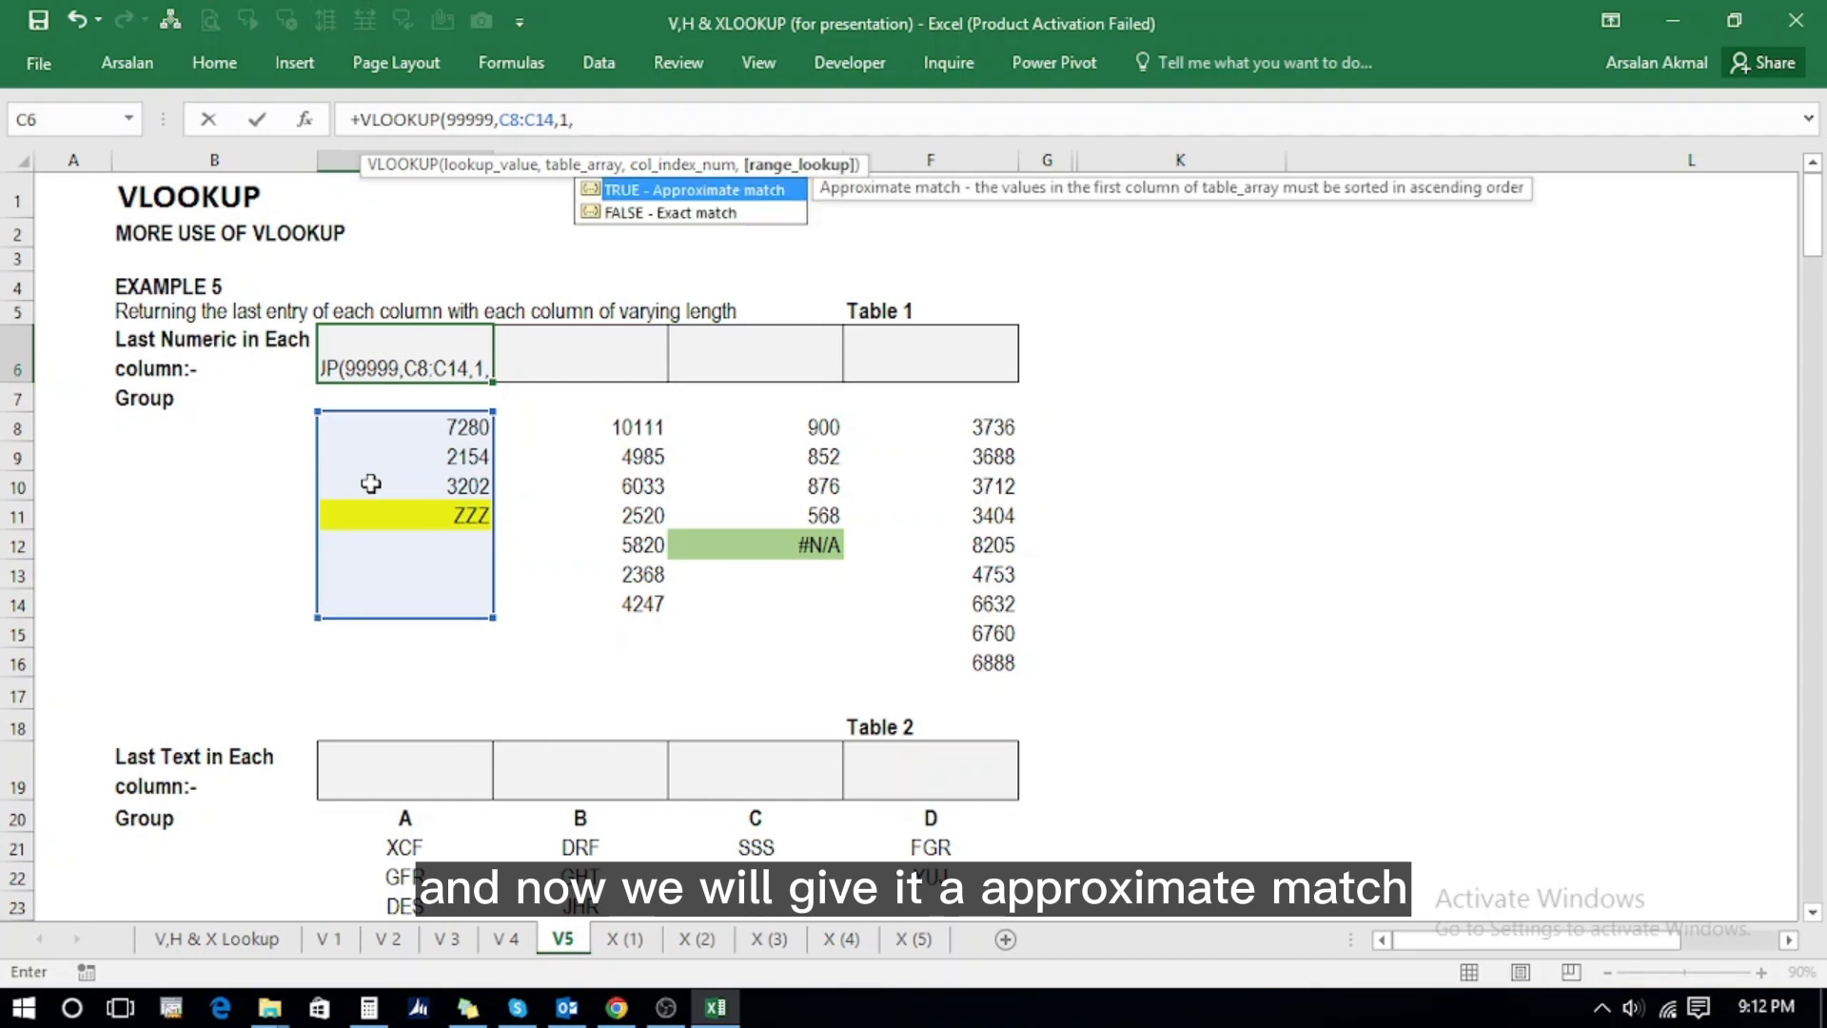
{"action": "double_click", "coordinate": [648, 191]}
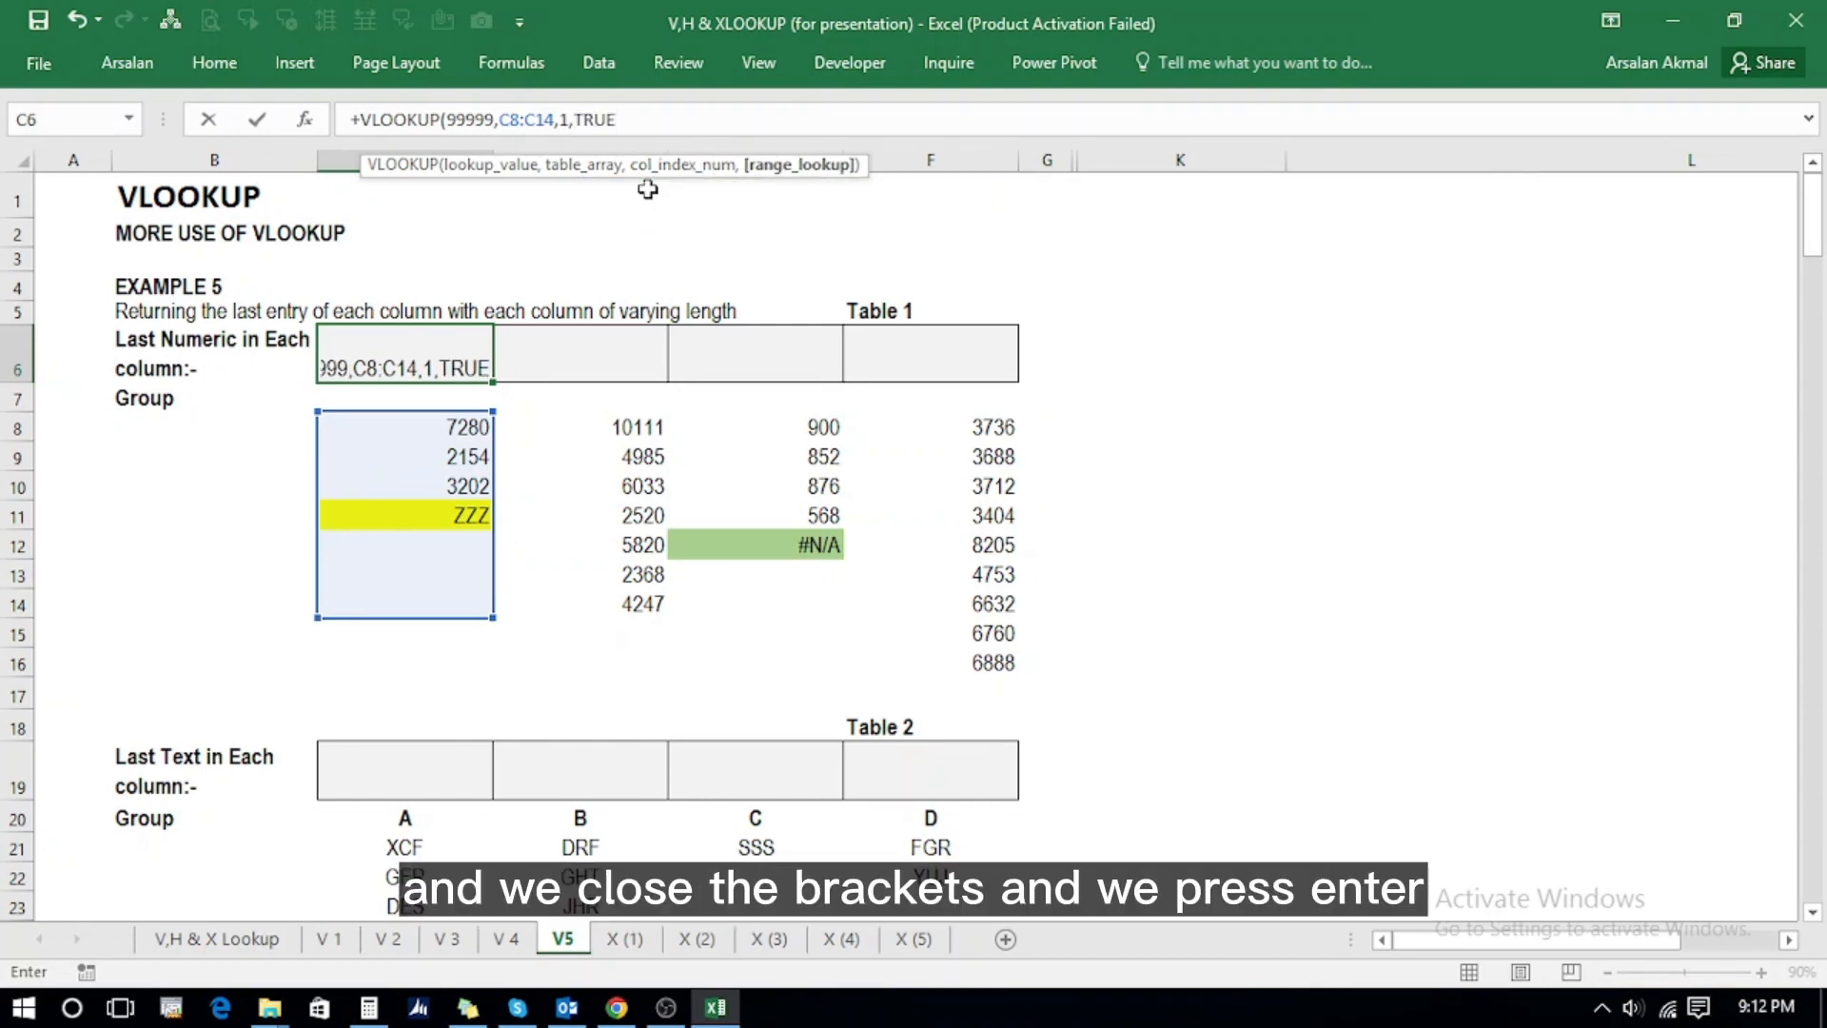
{"action": "type", "text": ")"}
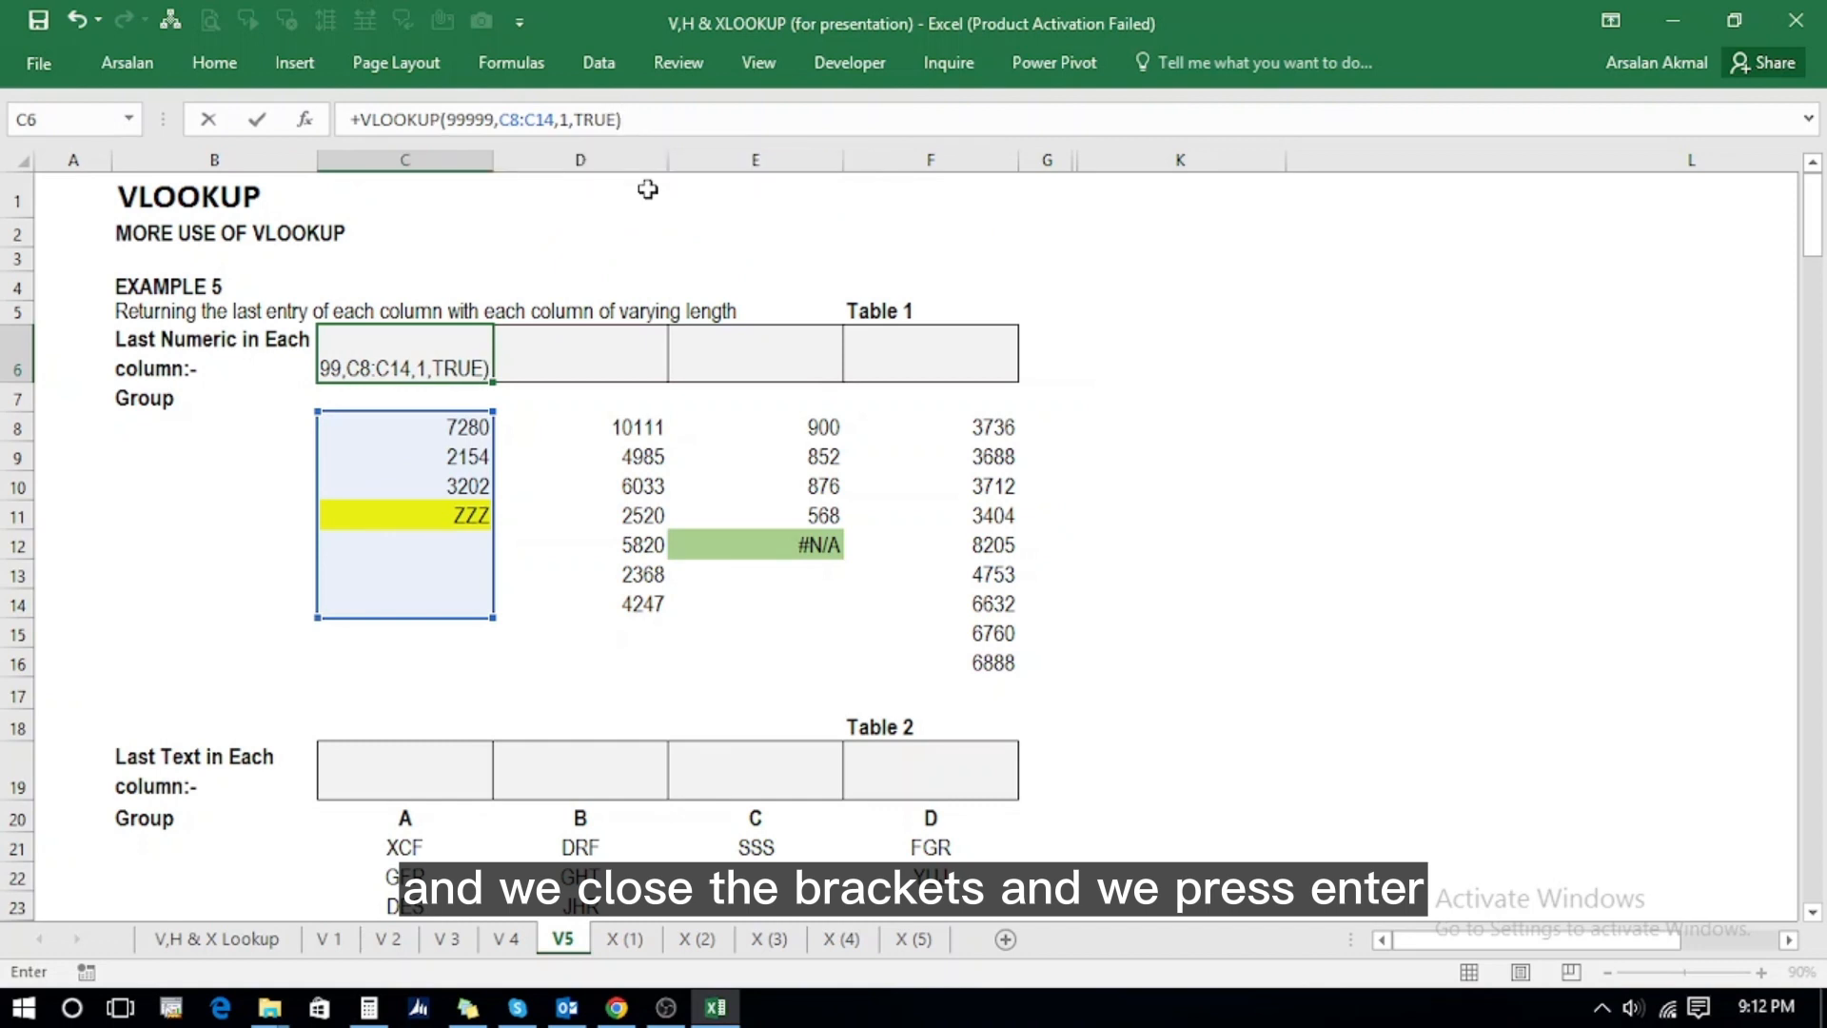
{"action": "key", "text": "Return"}
- Extend the table array in the C6 formula to C8:C16, matching the length of column F
{"action": "key", "text": "Up"}
{"action": "key", "text": "F2"}
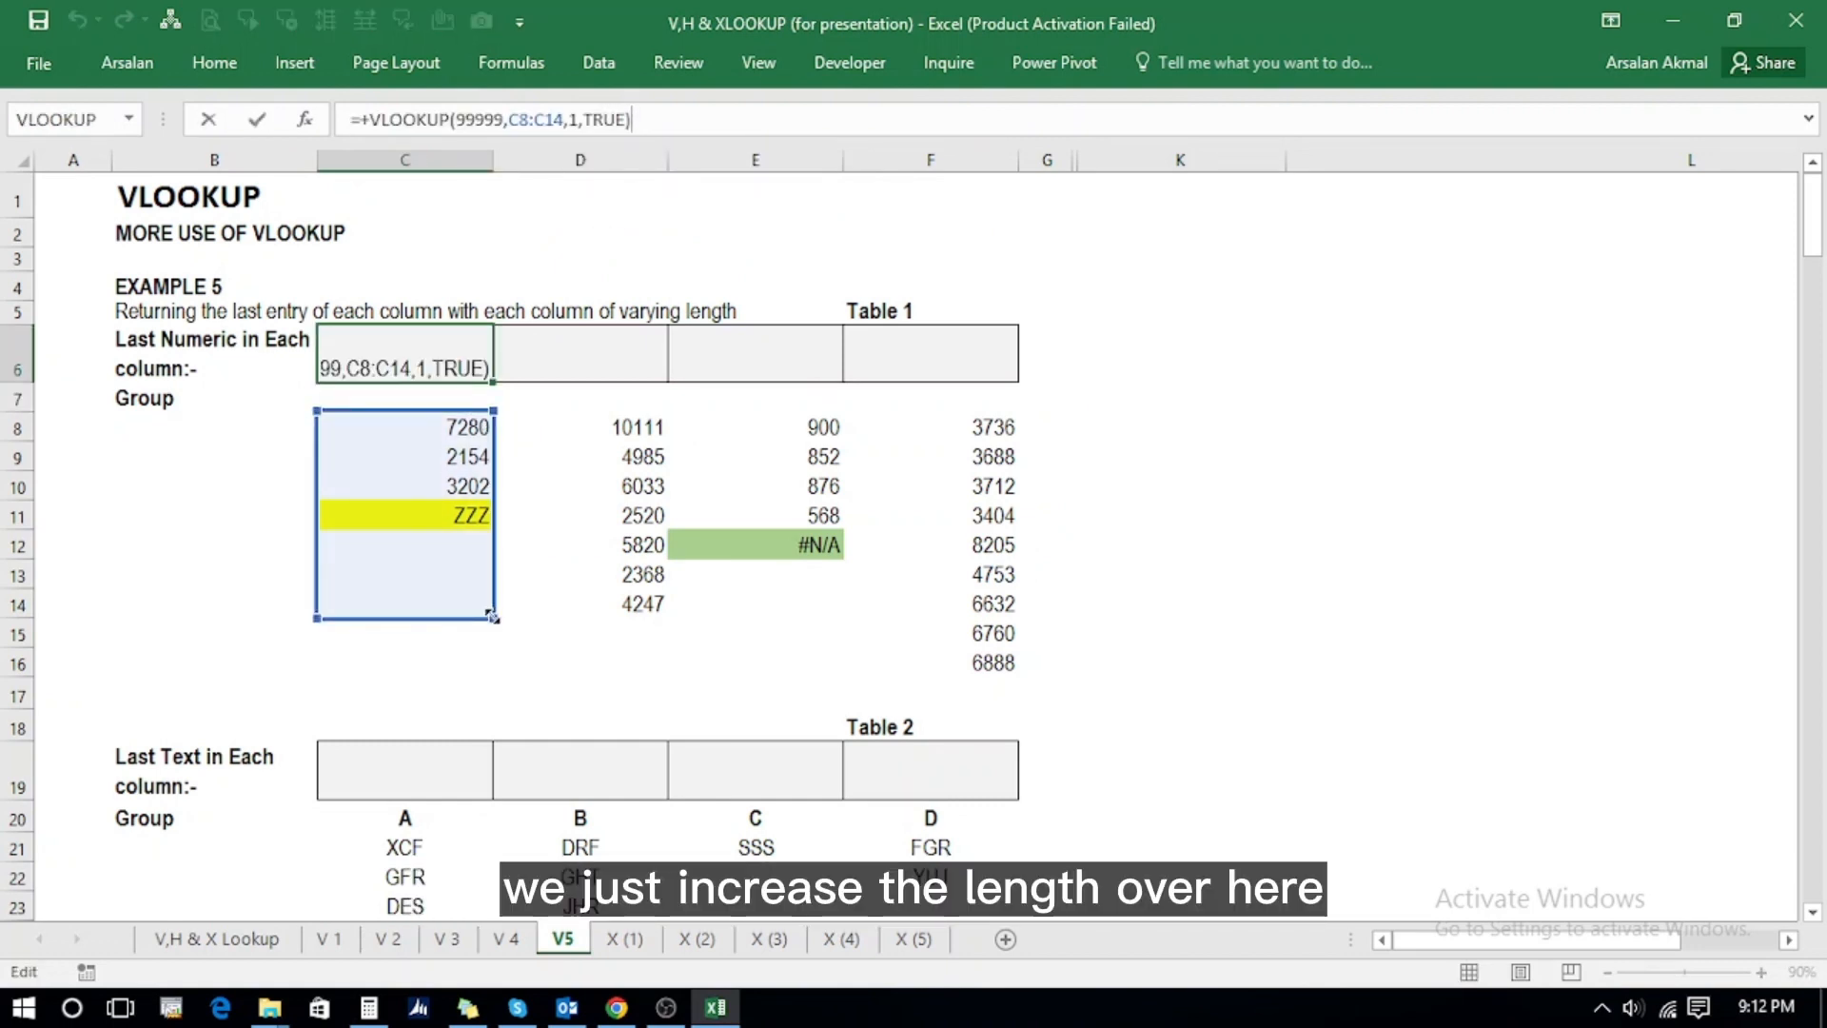
{"action": "left_click_drag", "start_coordinate": [492, 617], "coordinate": [495, 676]}
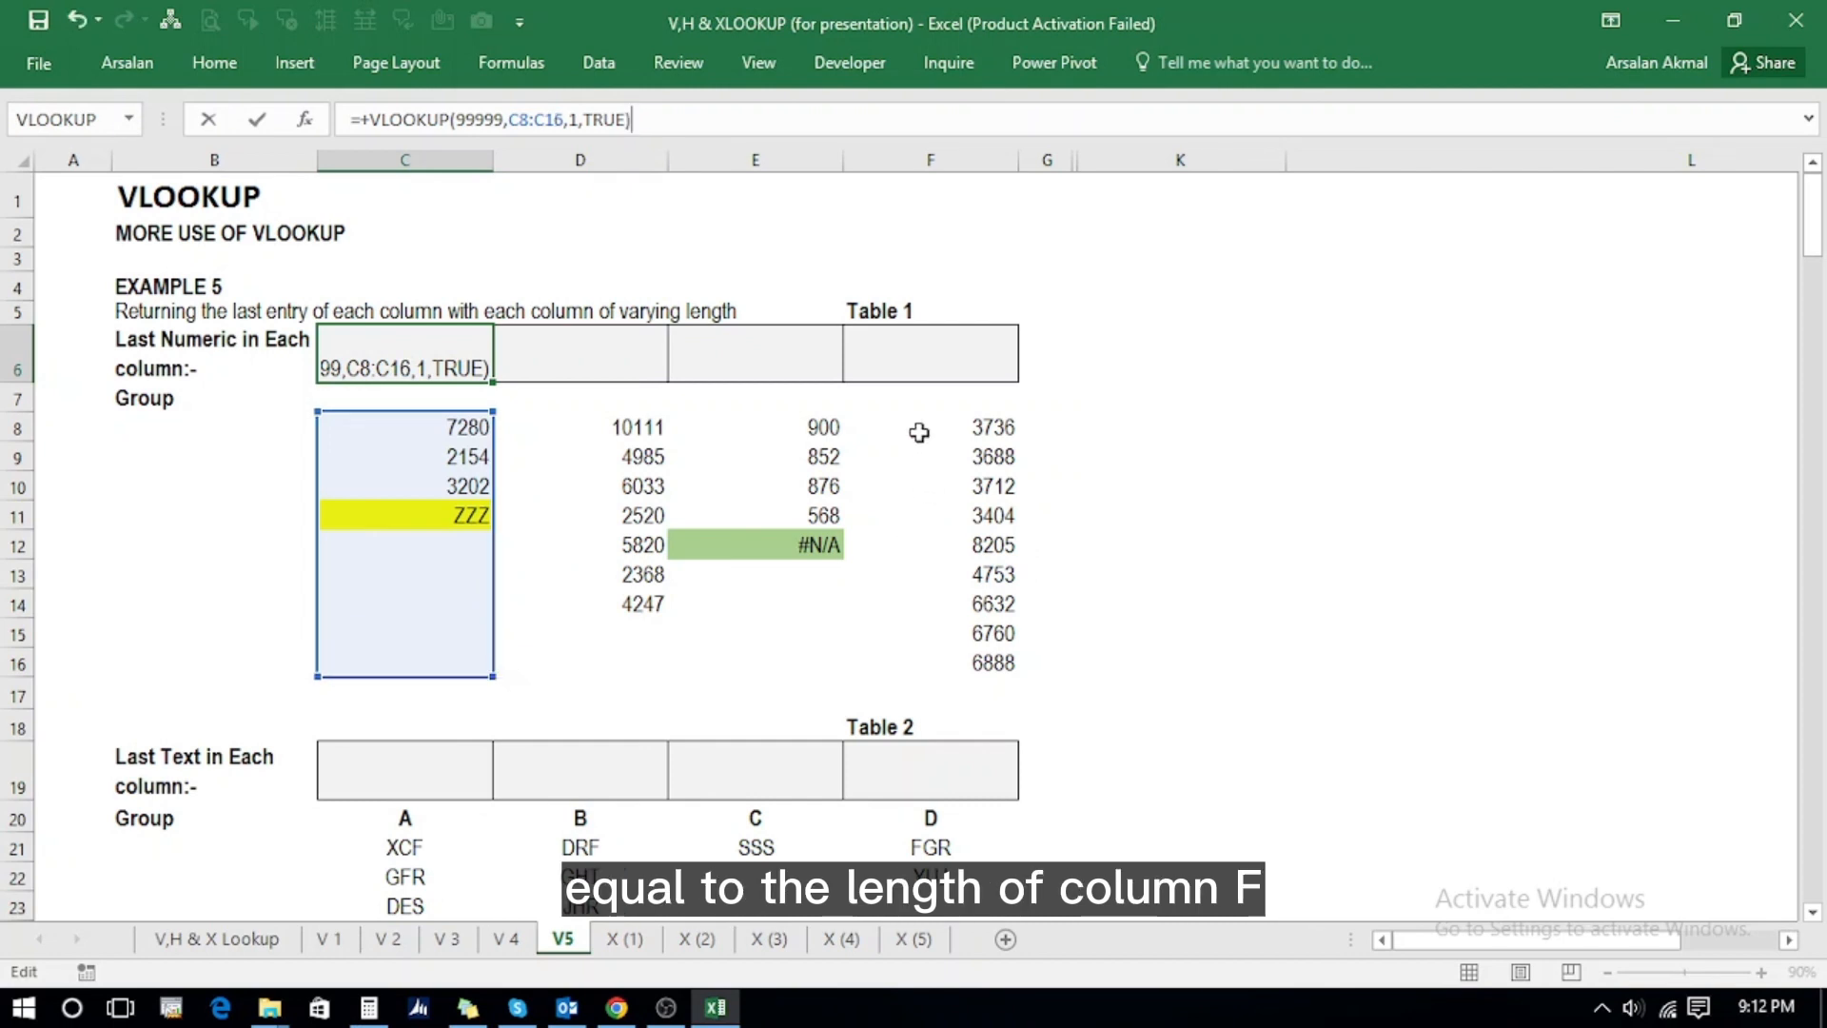
{"action": "key", "text": "Return"}
- Copy the C6 formula across to D6:F6 for the remaining Table 1 columns
{"action": "key", "text": "Up"}
{"action": "key", "text": "ctrl+c"}
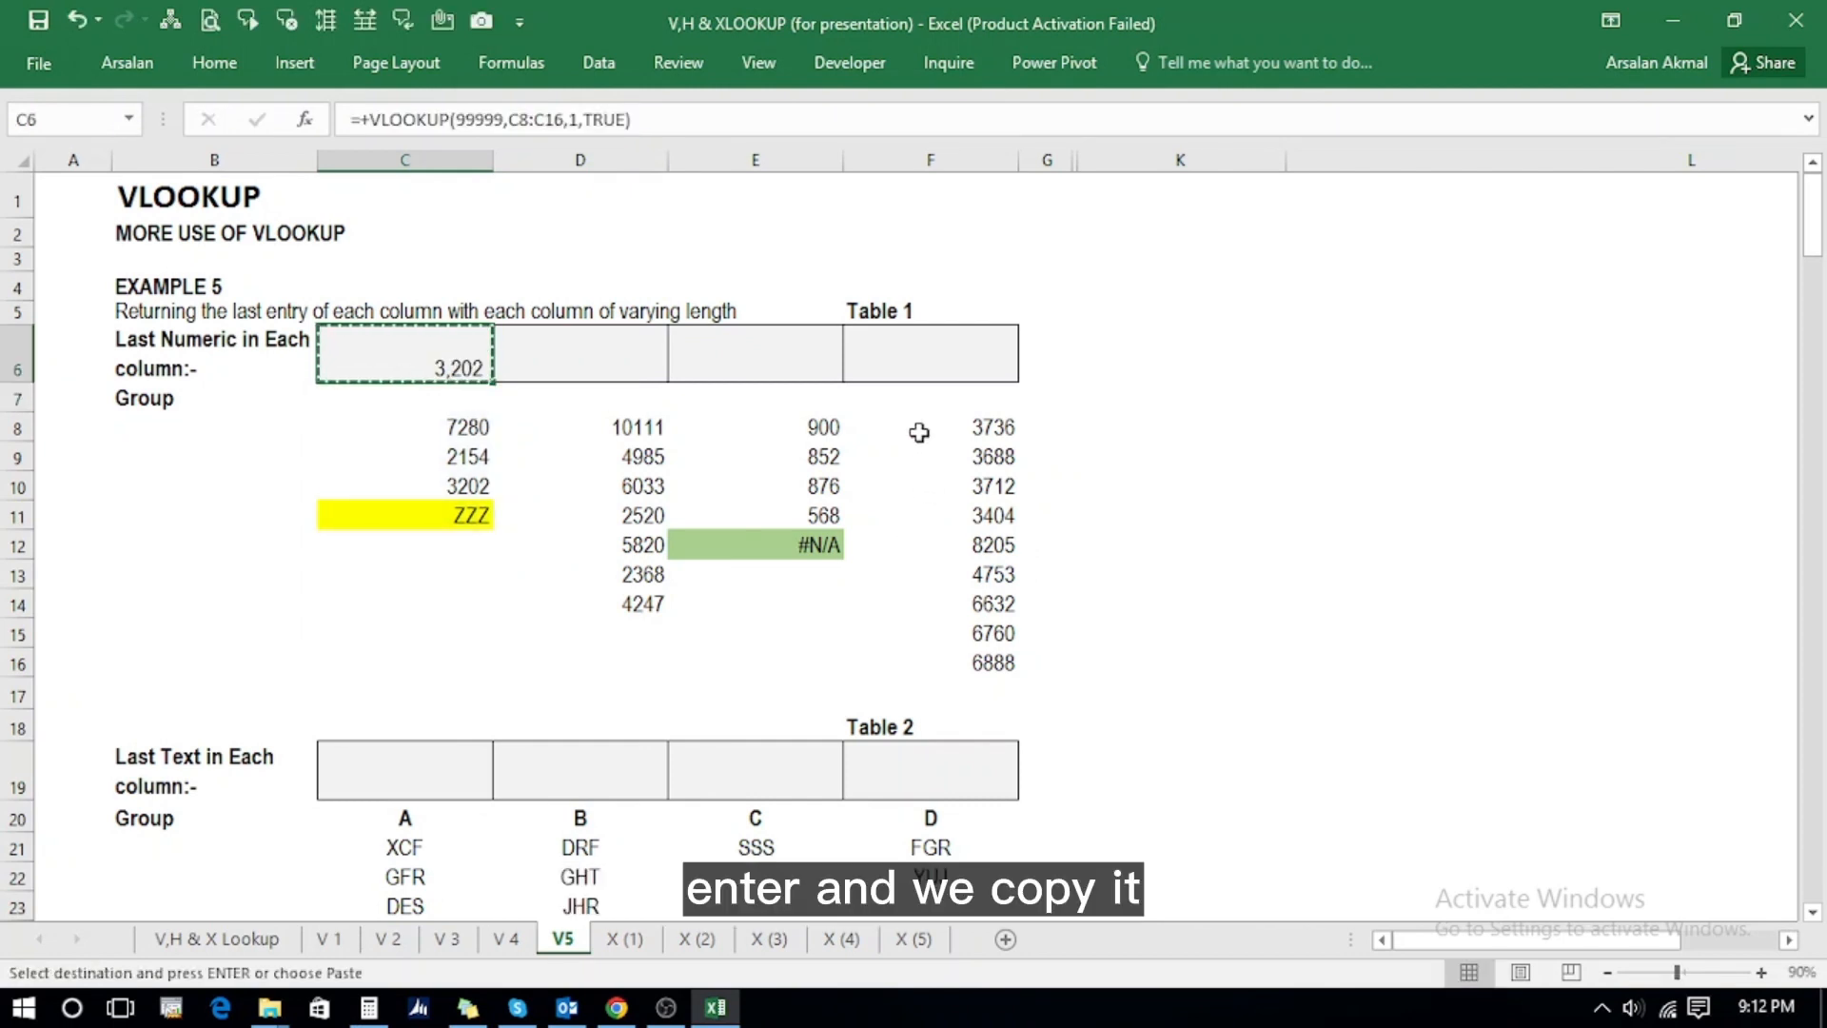
{"action": "key", "text": "shift+Right"}
{"action": "key", "text": "shift+Right"}
{"action": "key", "text": "shift+Right"}
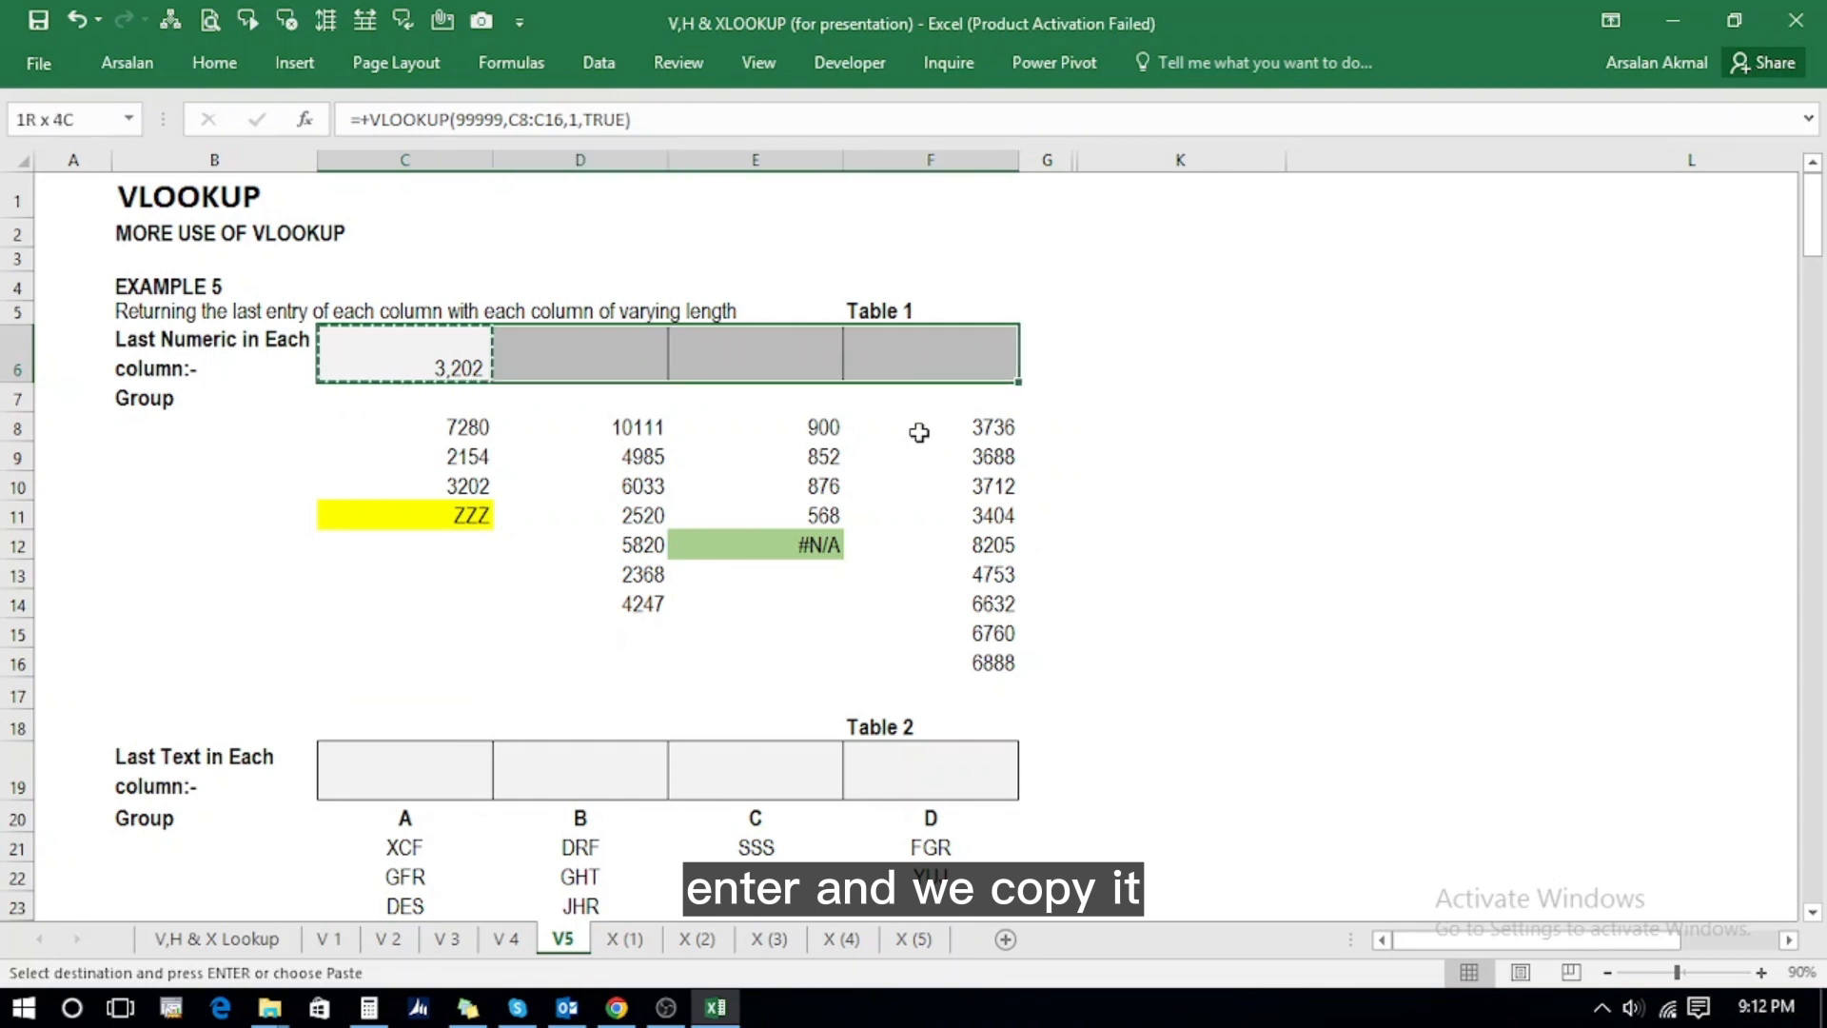
{"action": "key", "text": "Return"}
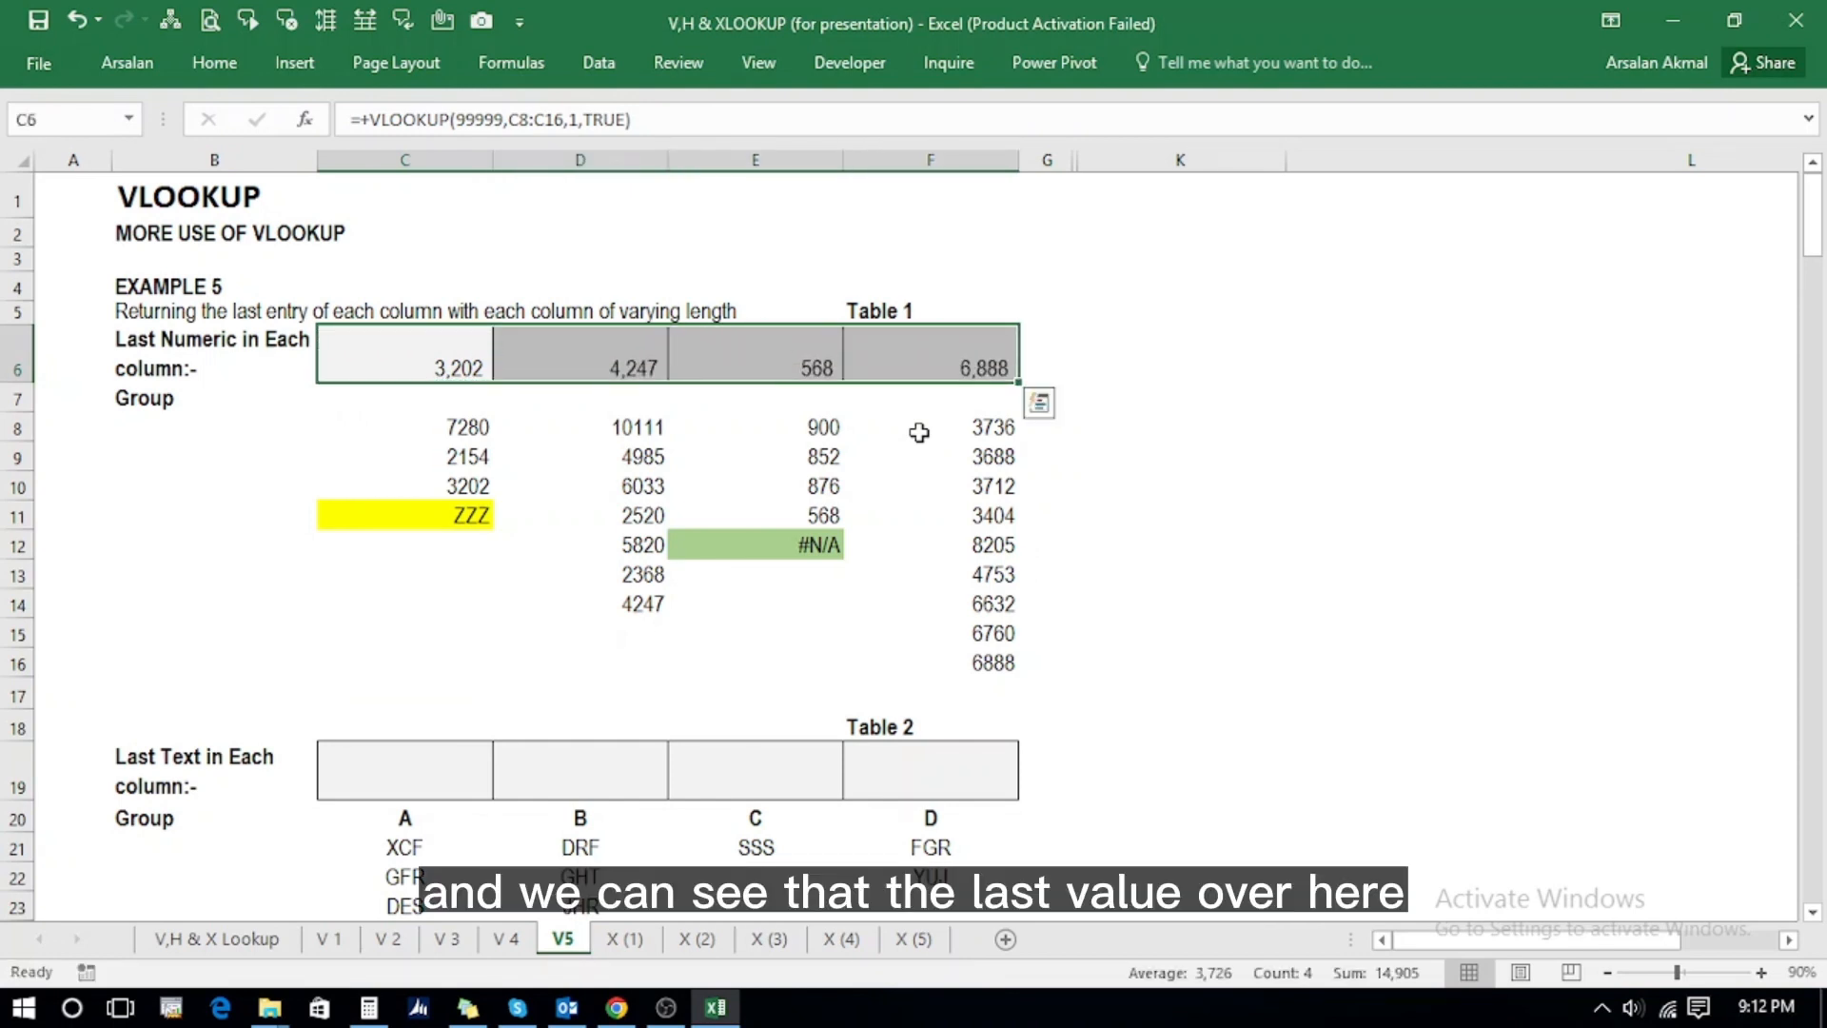
- Check the row 6 results against the last numeric entries in their columns and inspect the range used by the C6 formula
{"action": "left_click", "coordinate": [430, 461]}
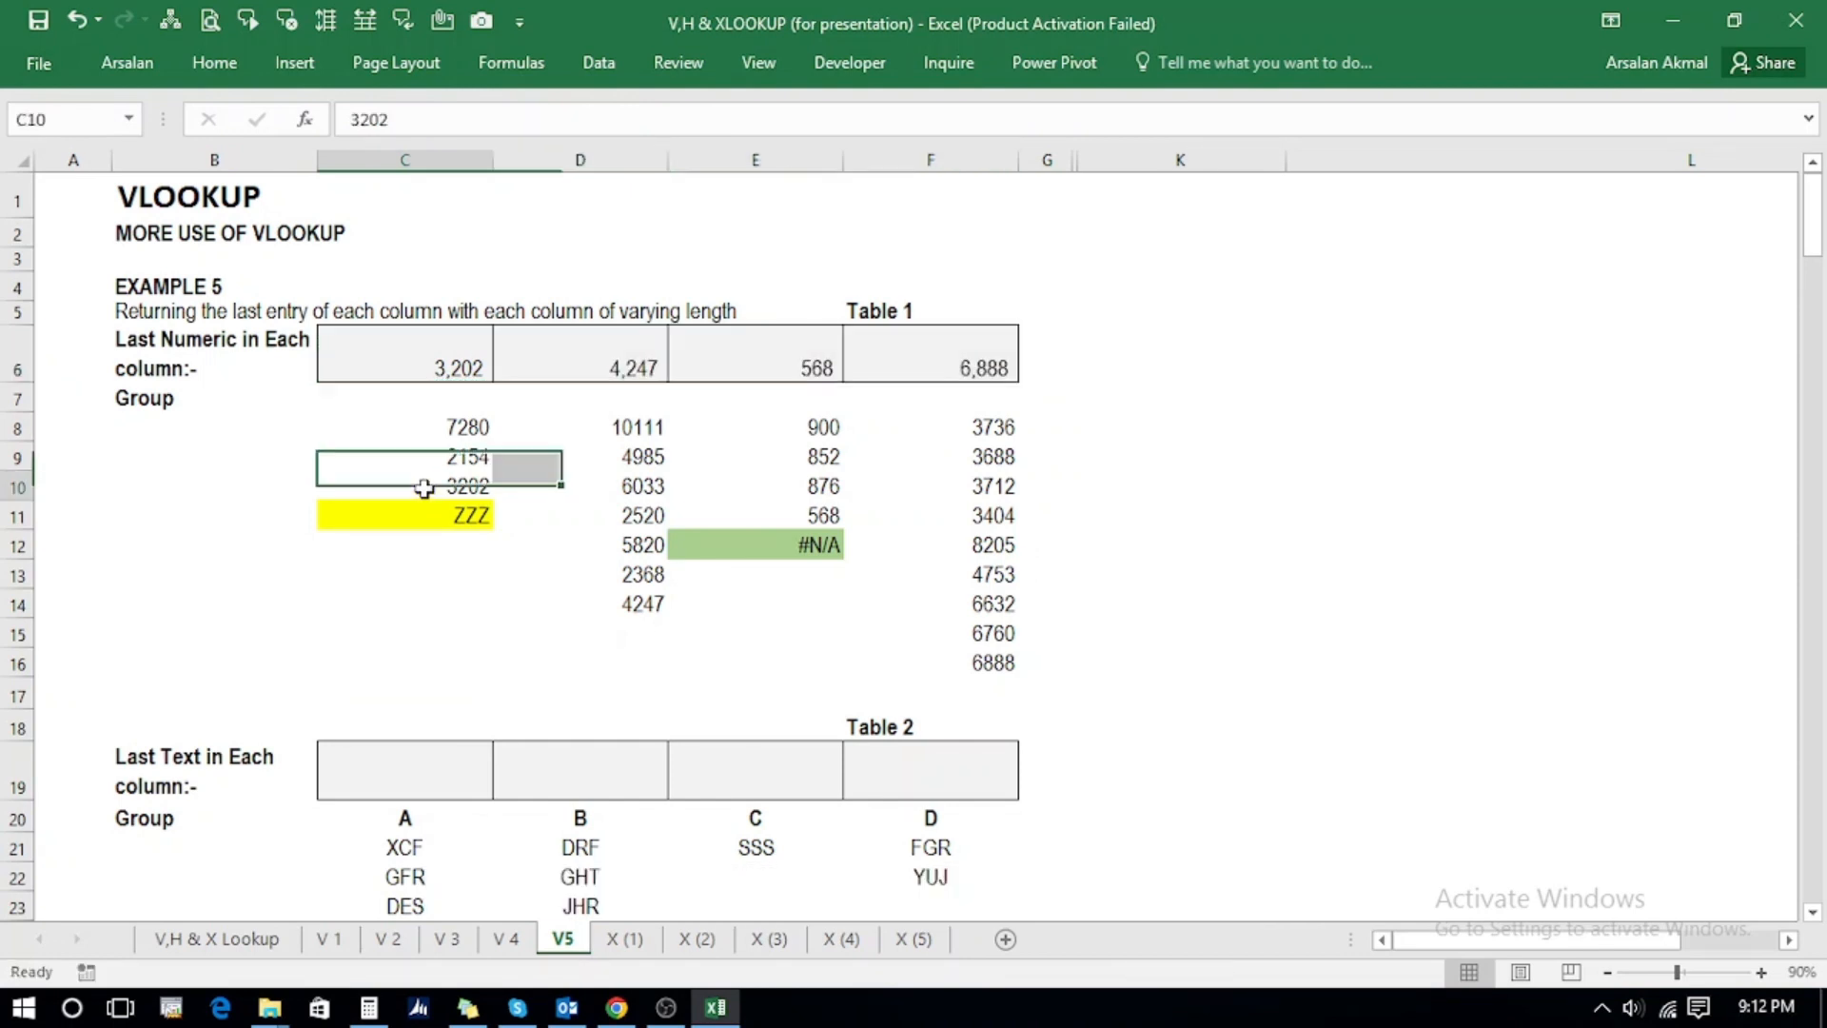
{"action": "left_click", "coordinate": [424, 488]}
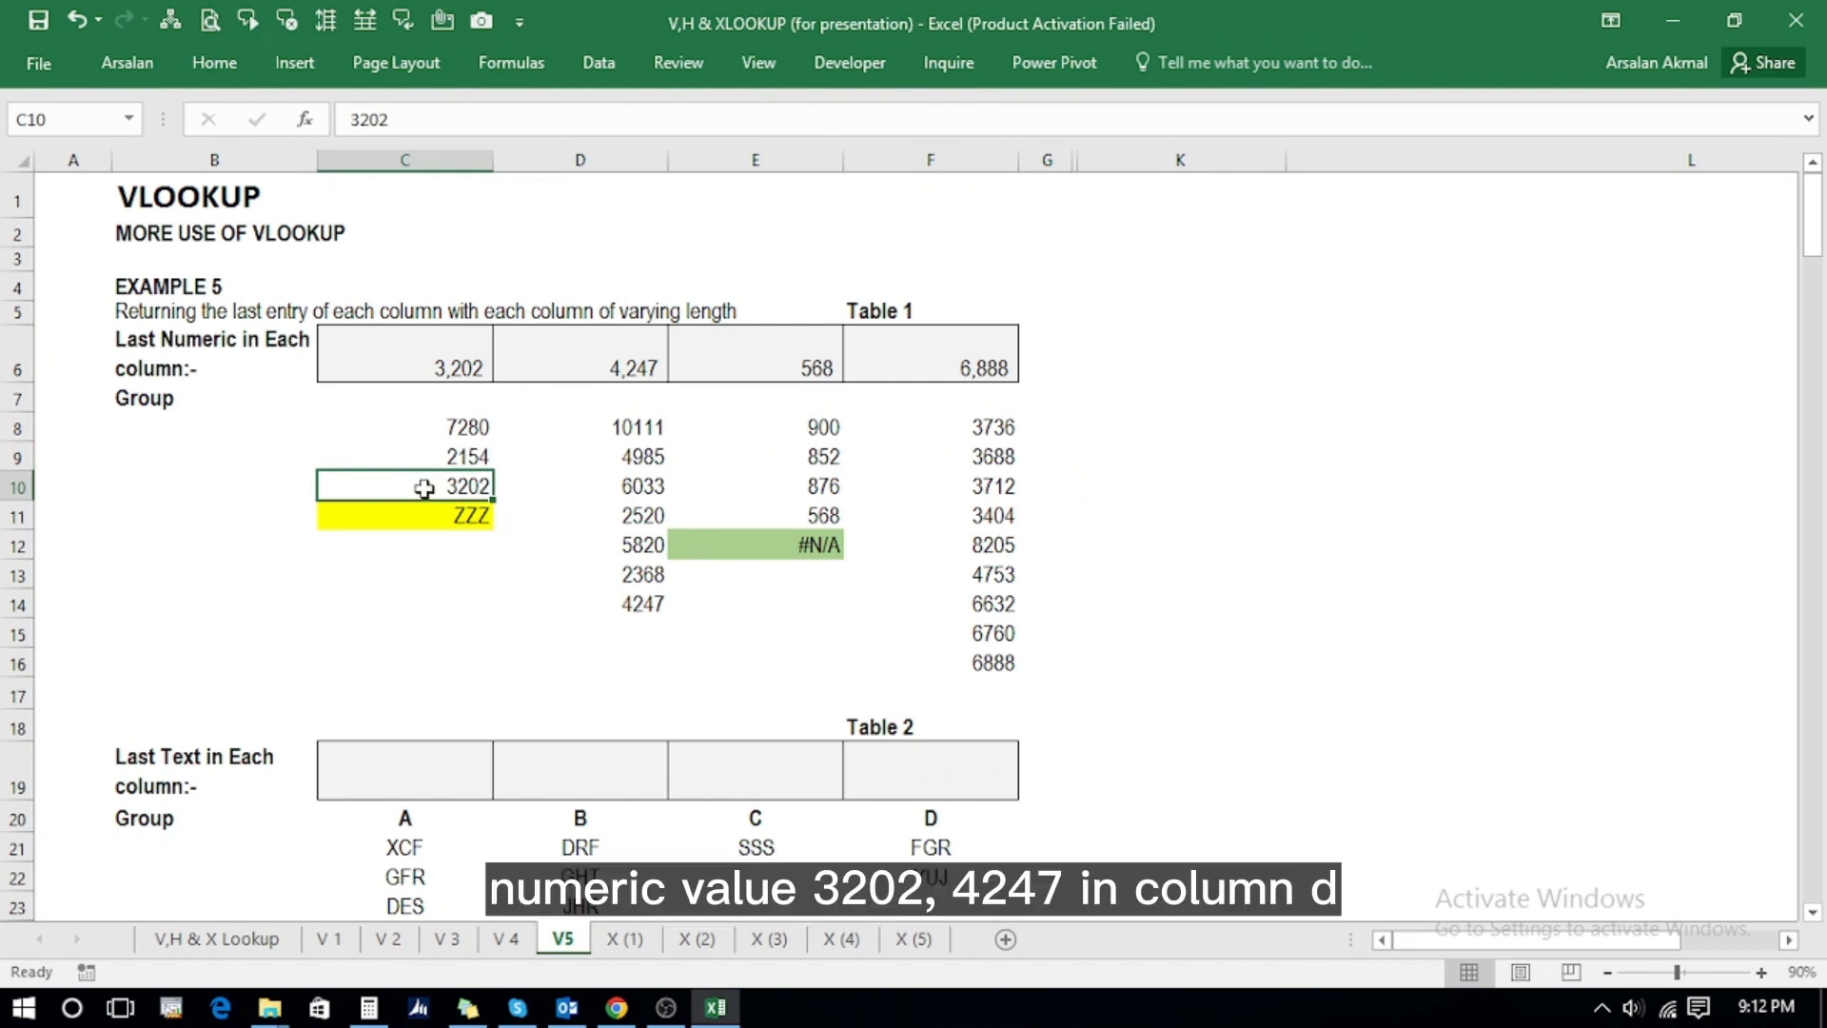
{"action": "left_click", "coordinate": [631, 604]}
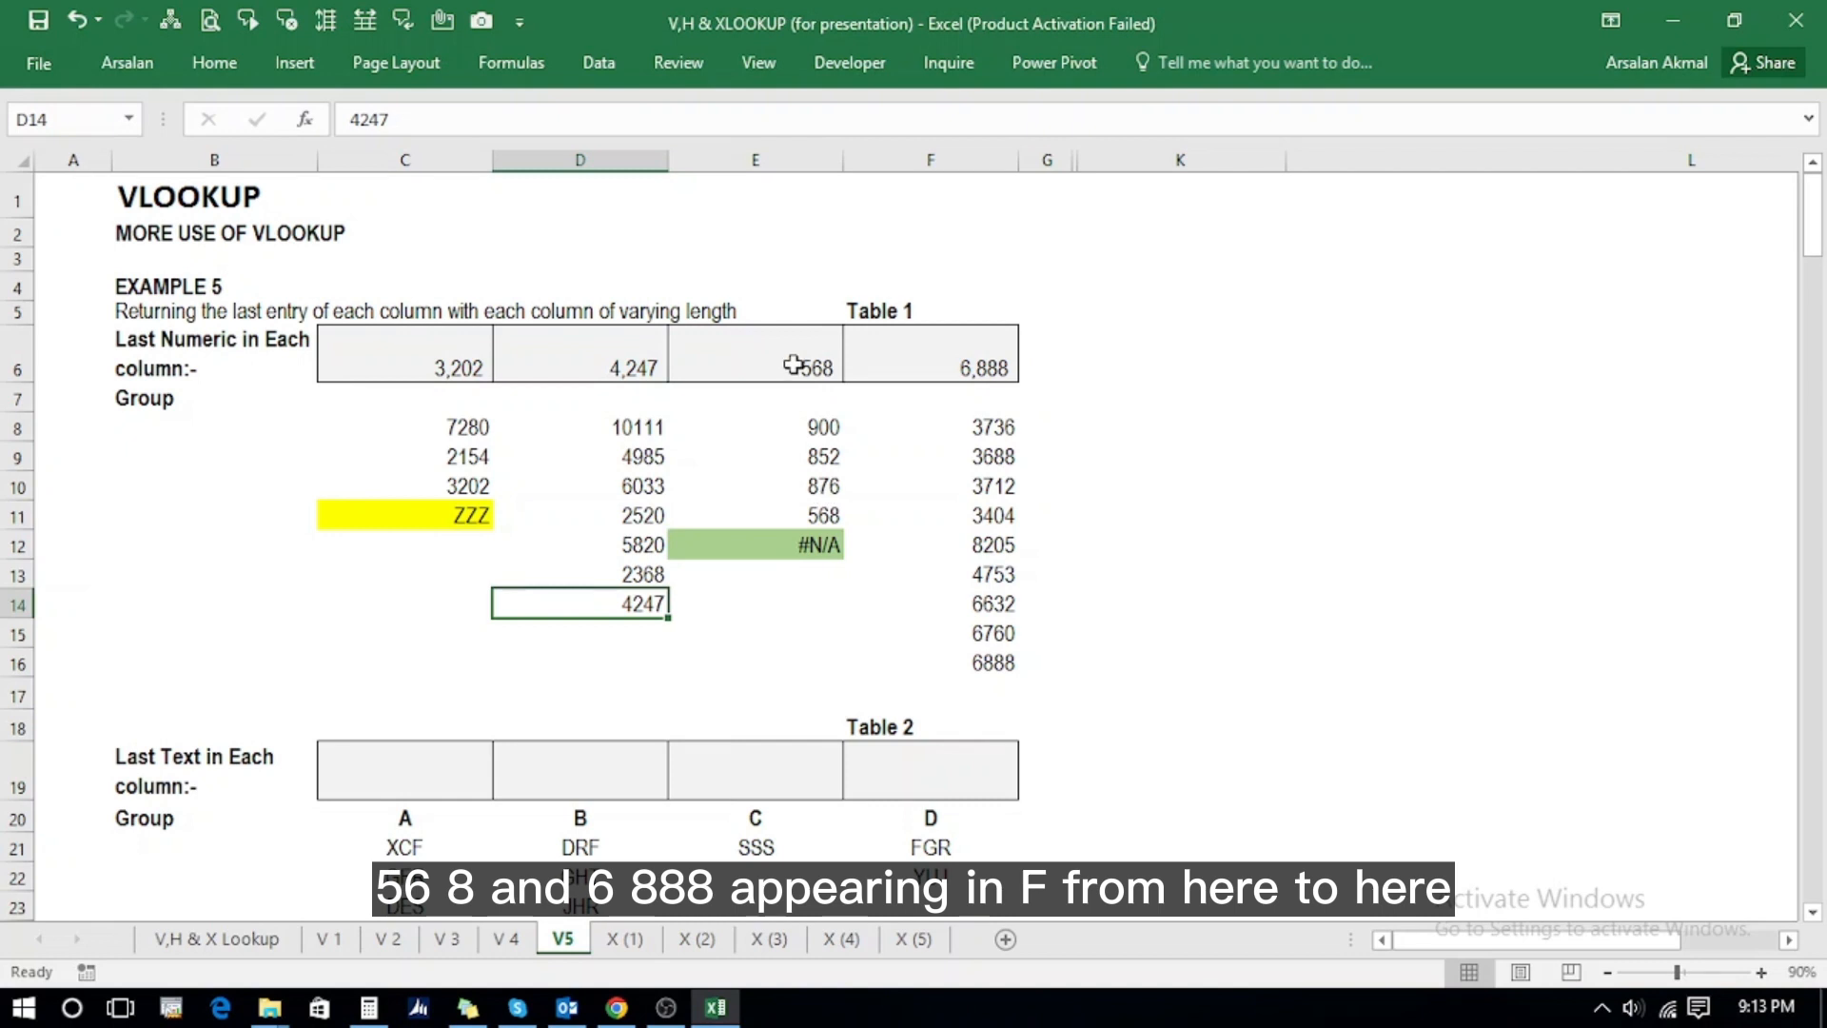
{"action": "left_click", "coordinate": [986, 666]}
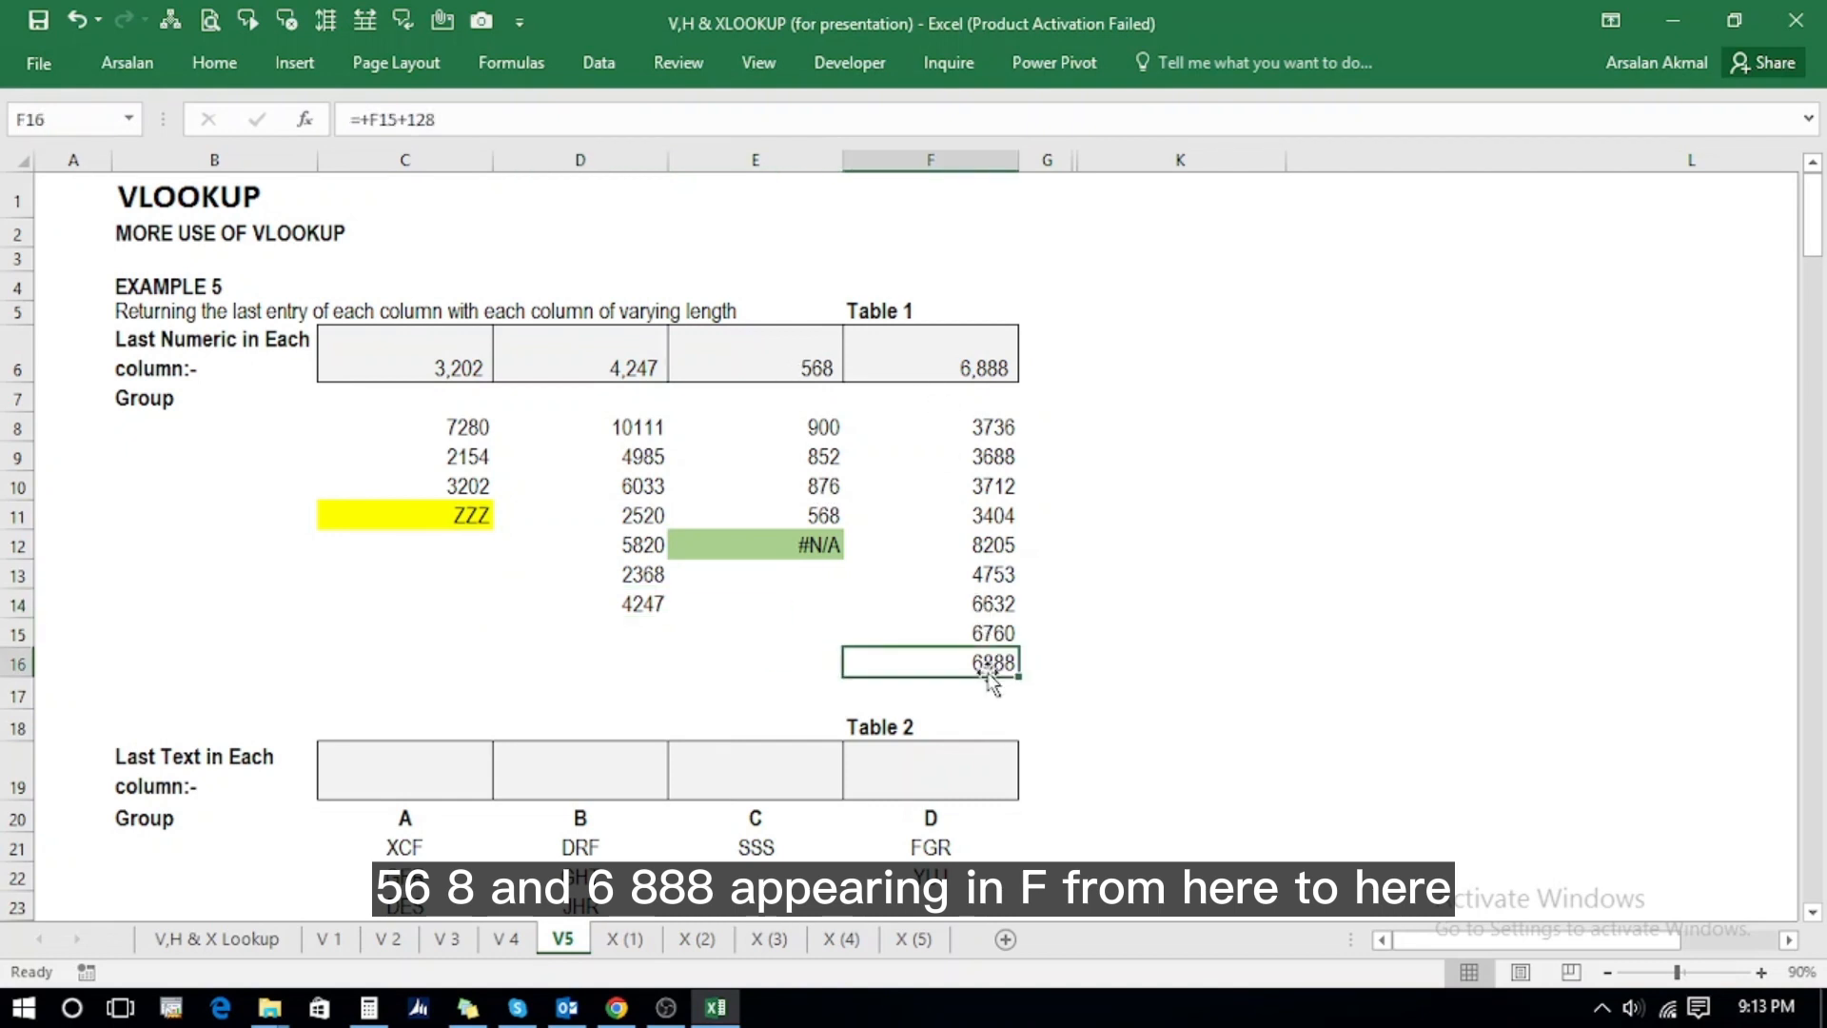
{"action": "left_click", "coordinate": [947, 363]}
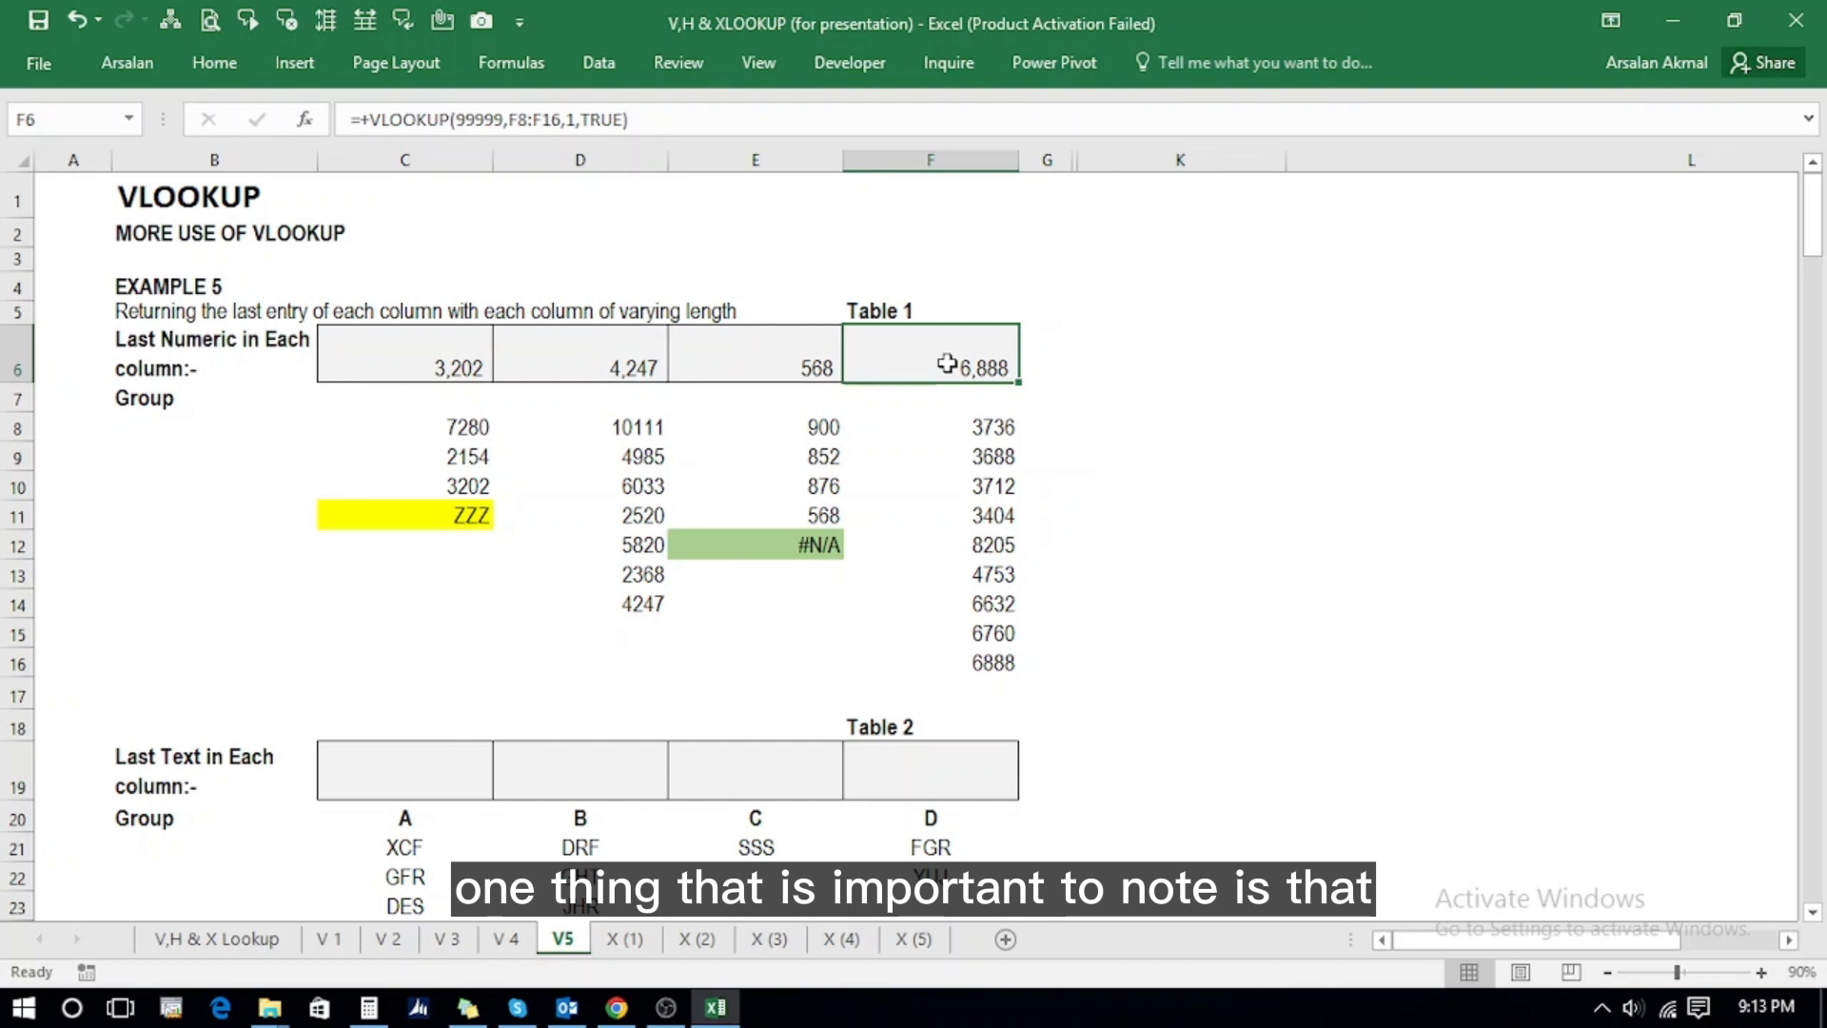
{"action": "left_click", "coordinate": [462, 358]}
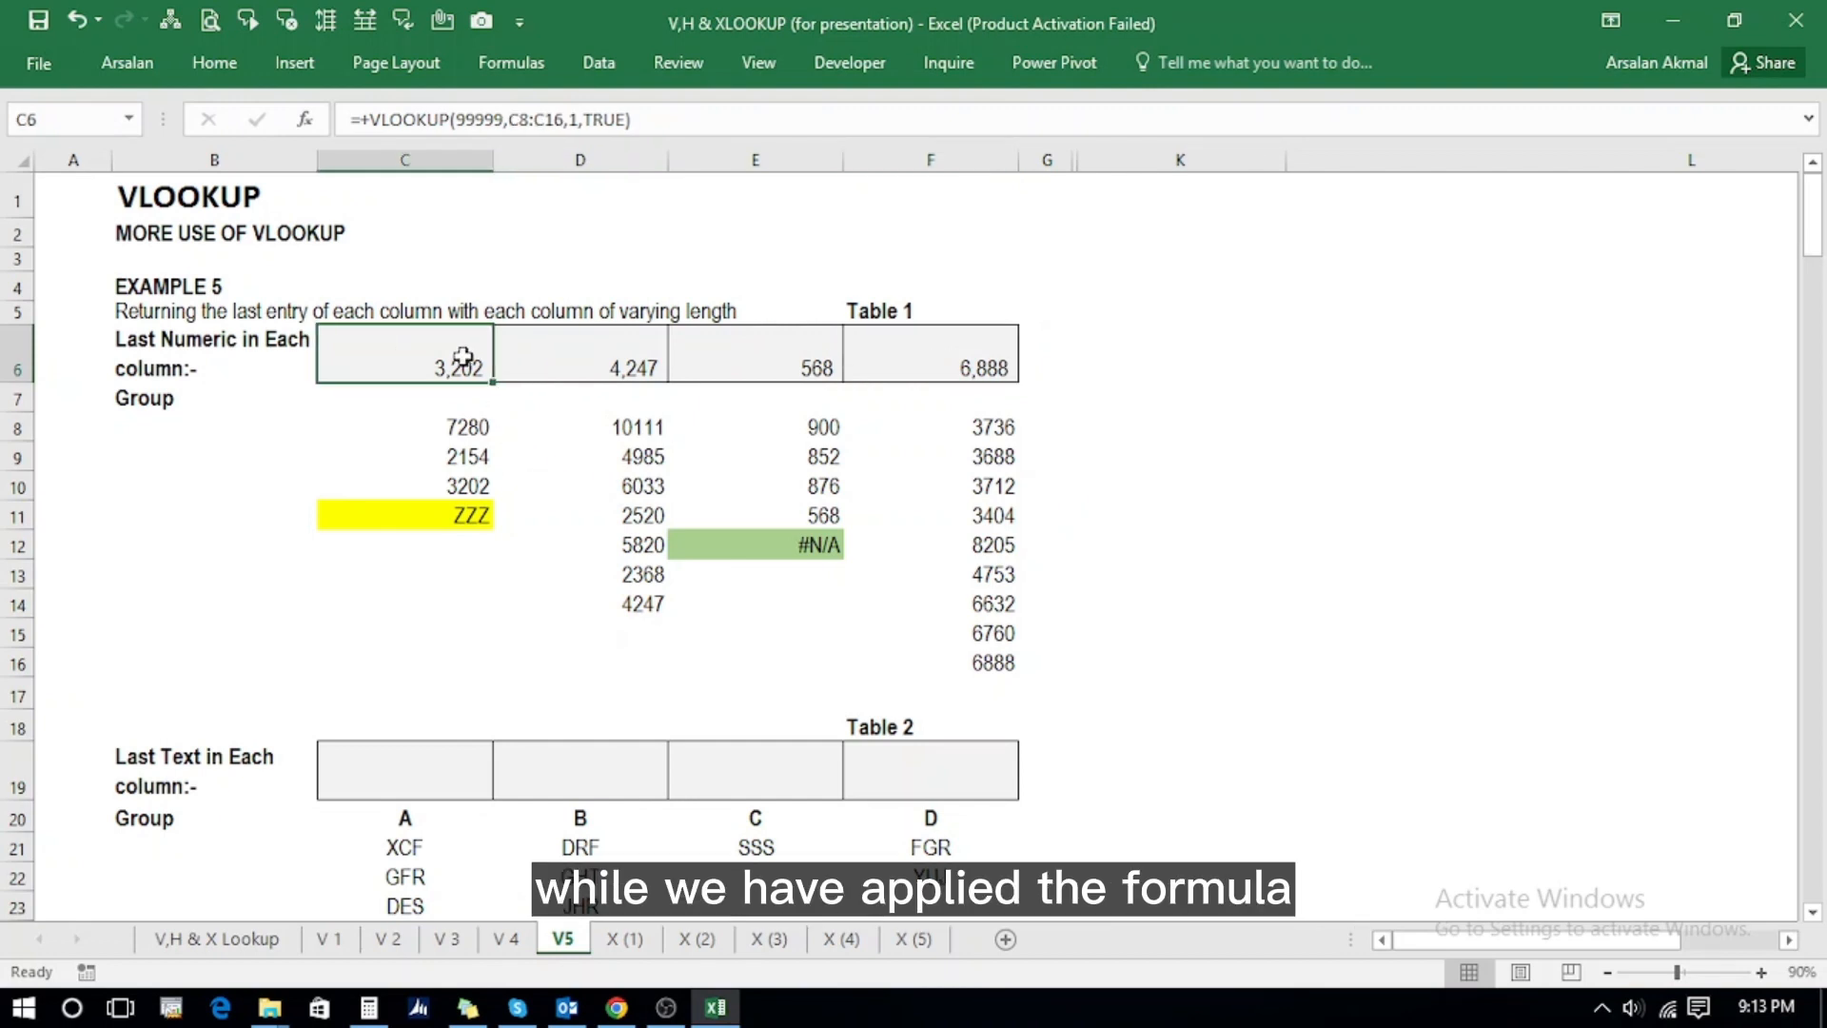
{"action": "double_click", "coordinate": [463, 358]}
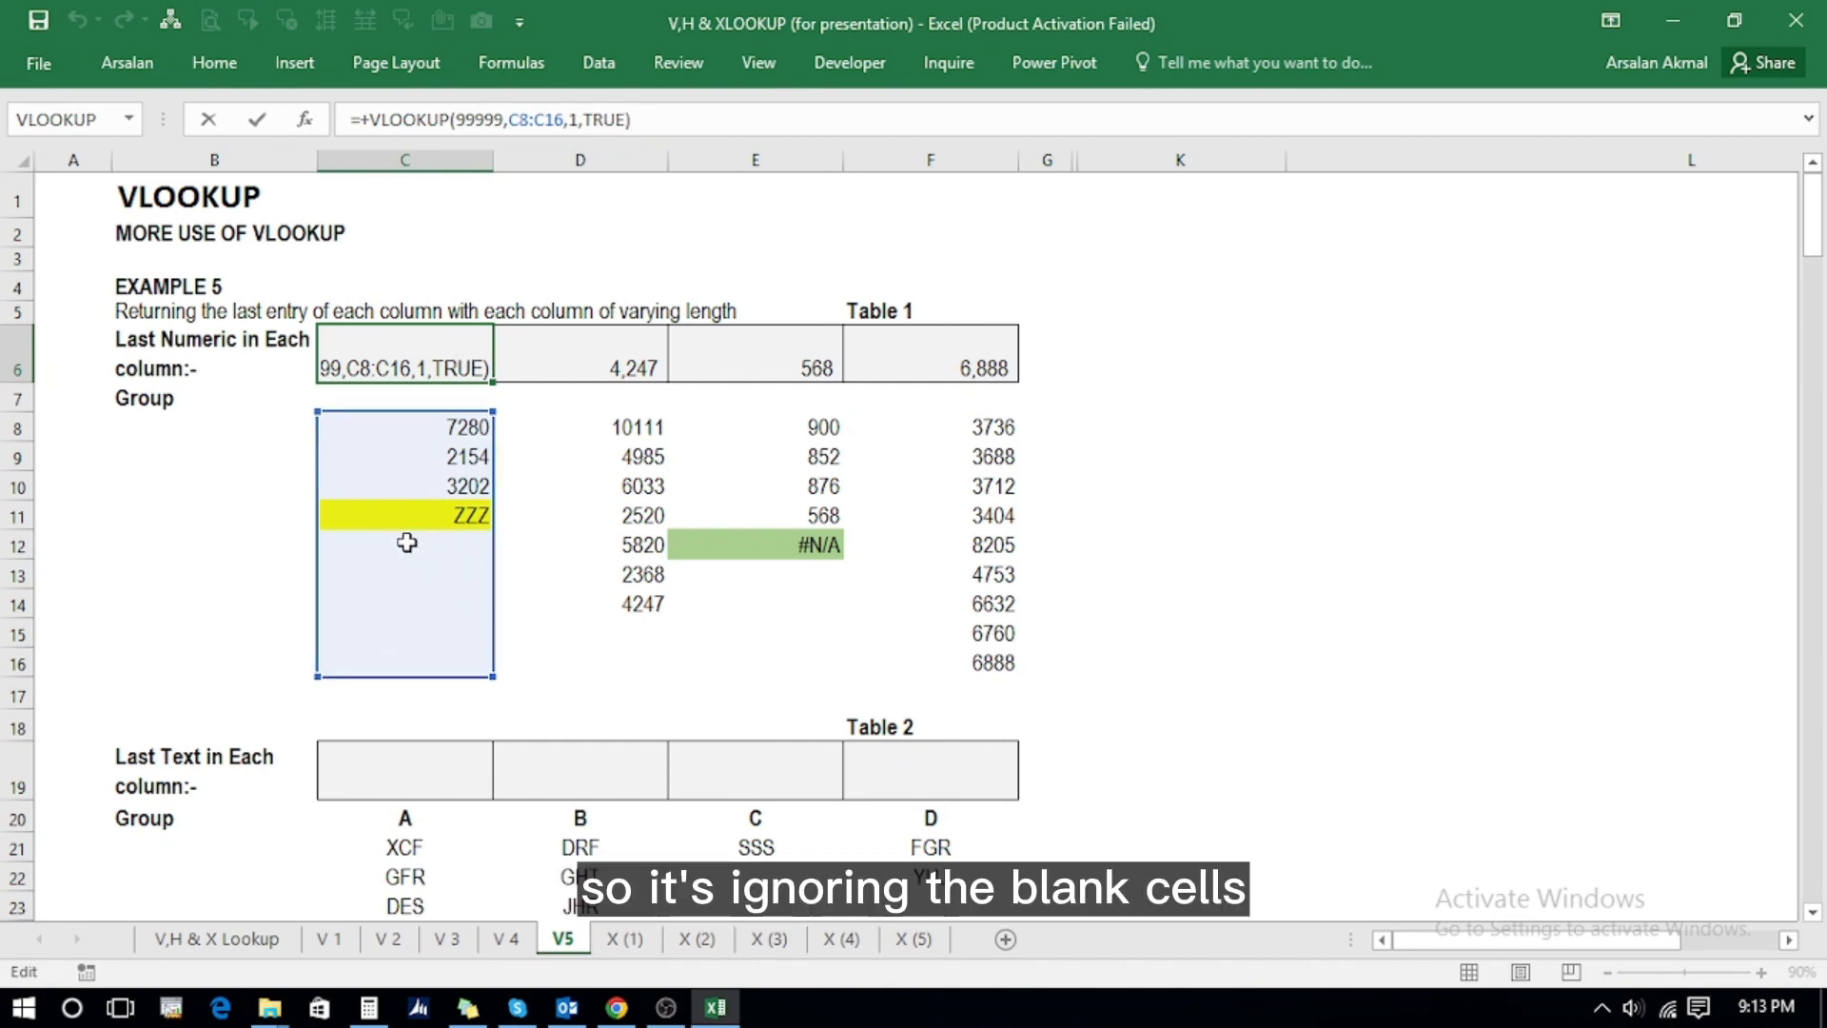
- Inspect the #N/A entry in E12 of Table 1 and the text columns of Table 2 below it
{"action": "key", "text": "Escape"}
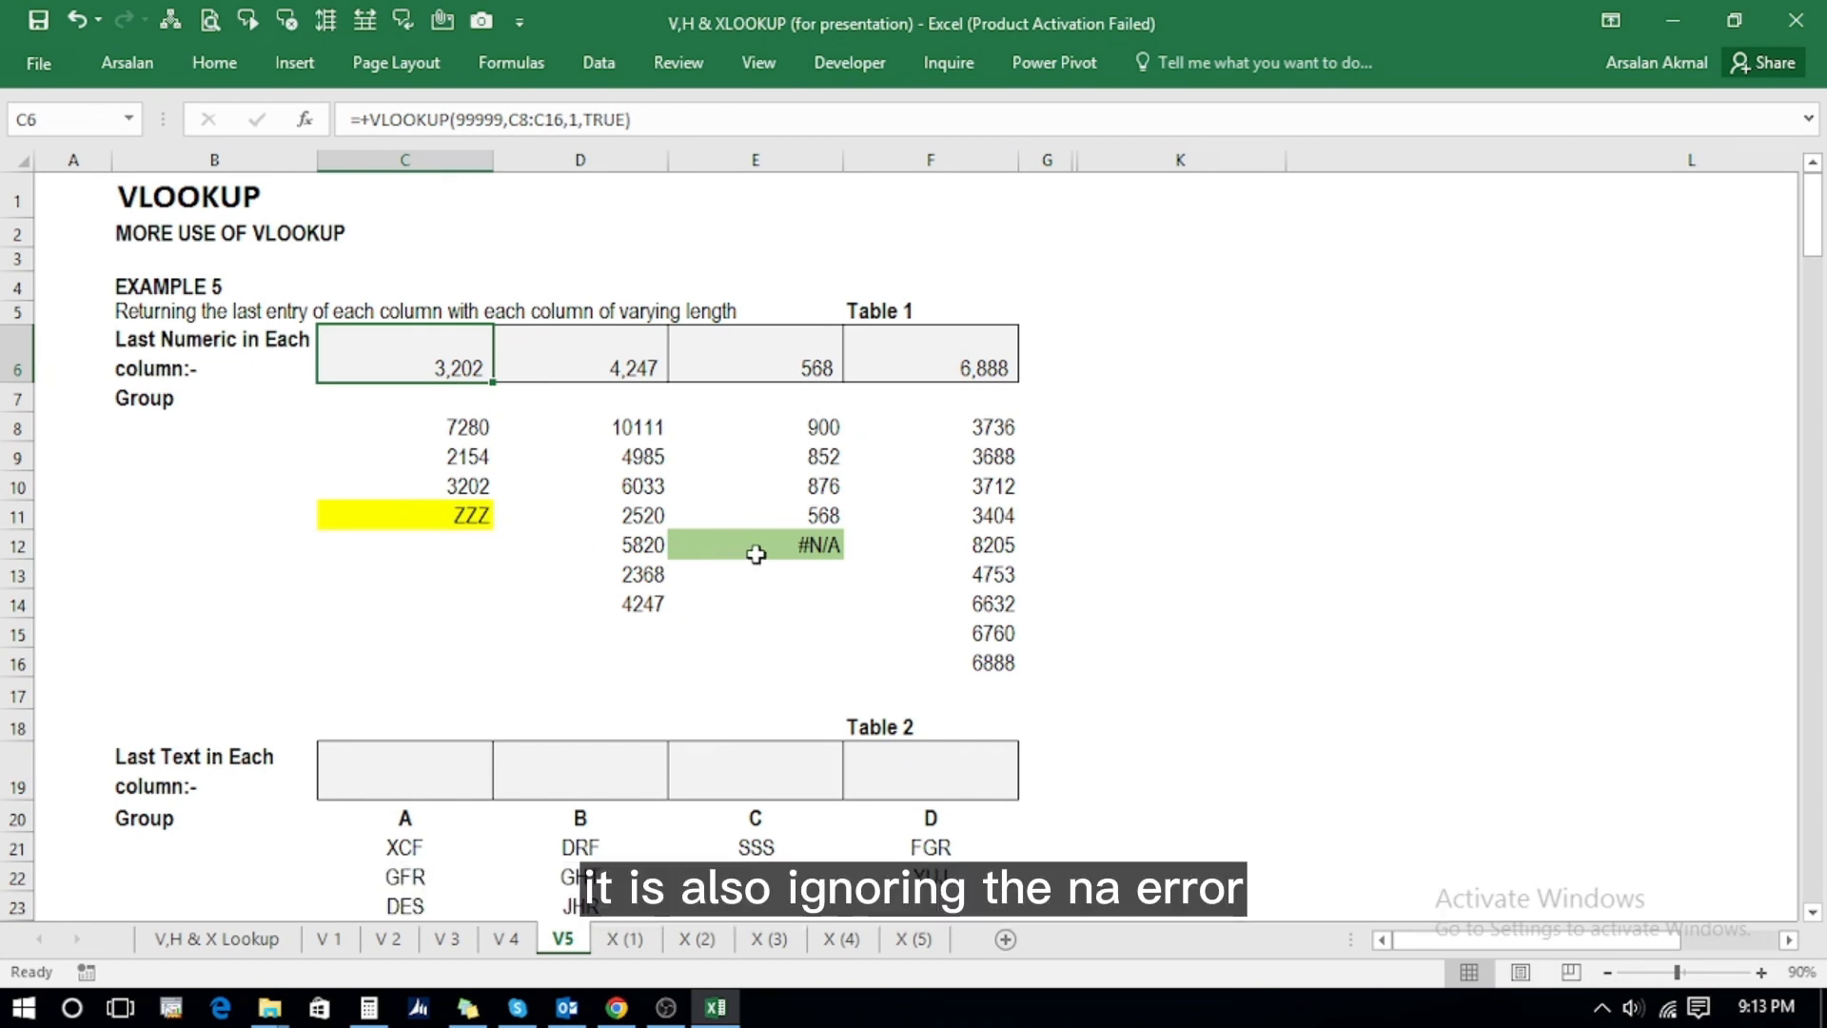
{"action": "left_click", "coordinate": [790, 553]}
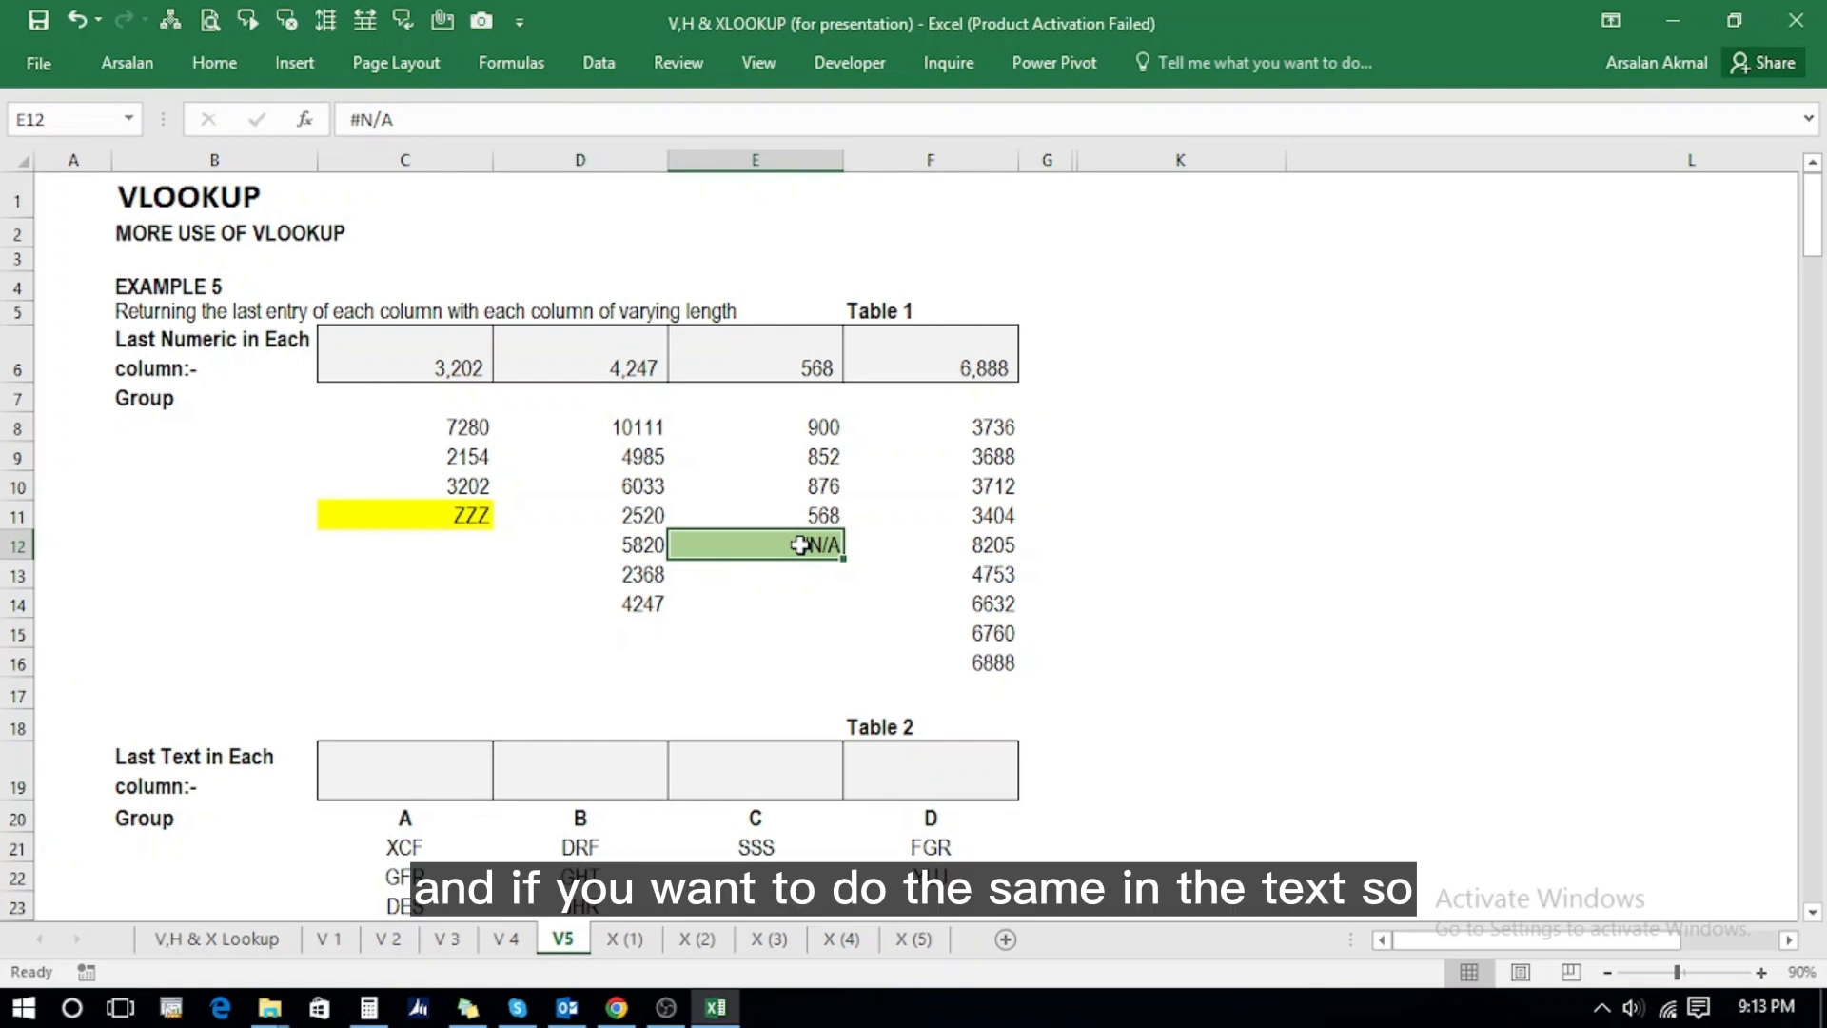
{"action": "key", "text": "Down"}
{"action": "key", "text": "Down"}
{"action": "key", "text": "Down"}
{"action": "key", "text": "Down"}
{"action": "key", "text": "Down"}
{"action": "key", "text": "Down"}
{"action": "key", "text": "Down"}
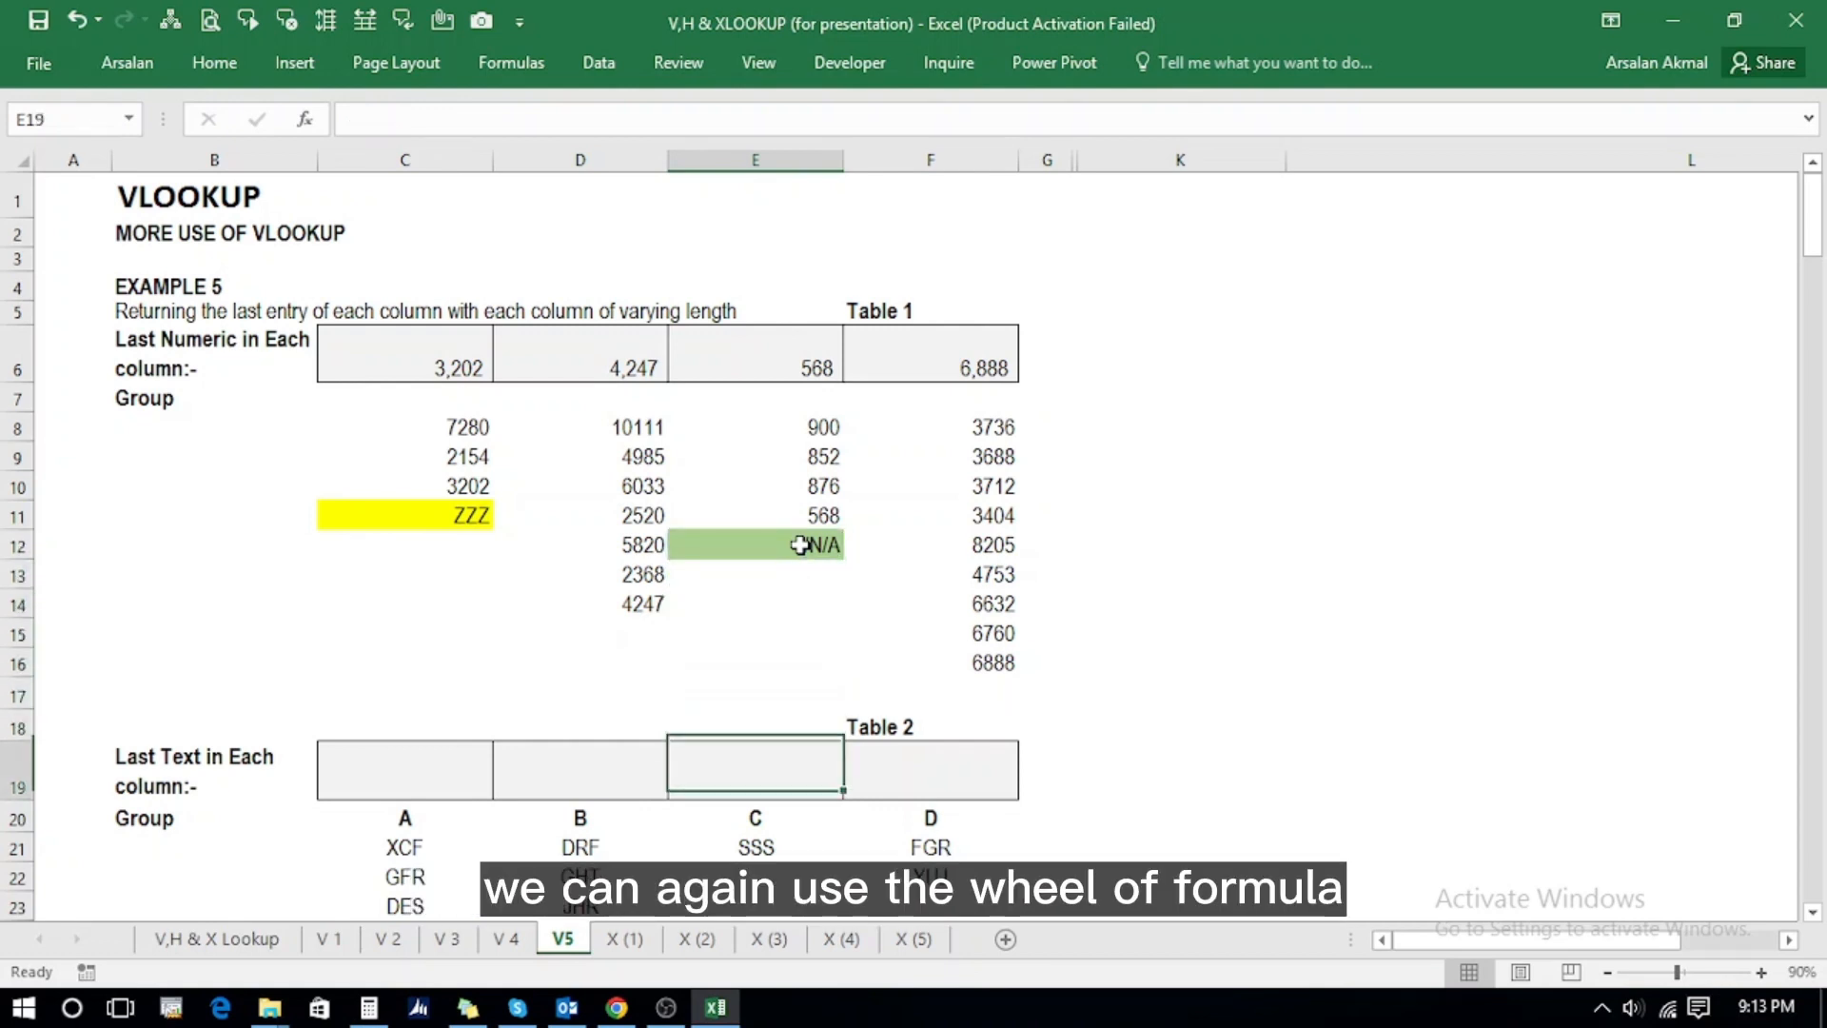
{"action": "key", "text": "Down"}
{"action": "key", "text": "Down"}
{"action": "key", "text": "Down"}
{"action": "key", "text": "Down"}
{"action": "key", "text": "Down"}
{"action": "key", "text": "Down"}
{"action": "key", "text": "Down"}
{"action": "key", "text": "Down"}
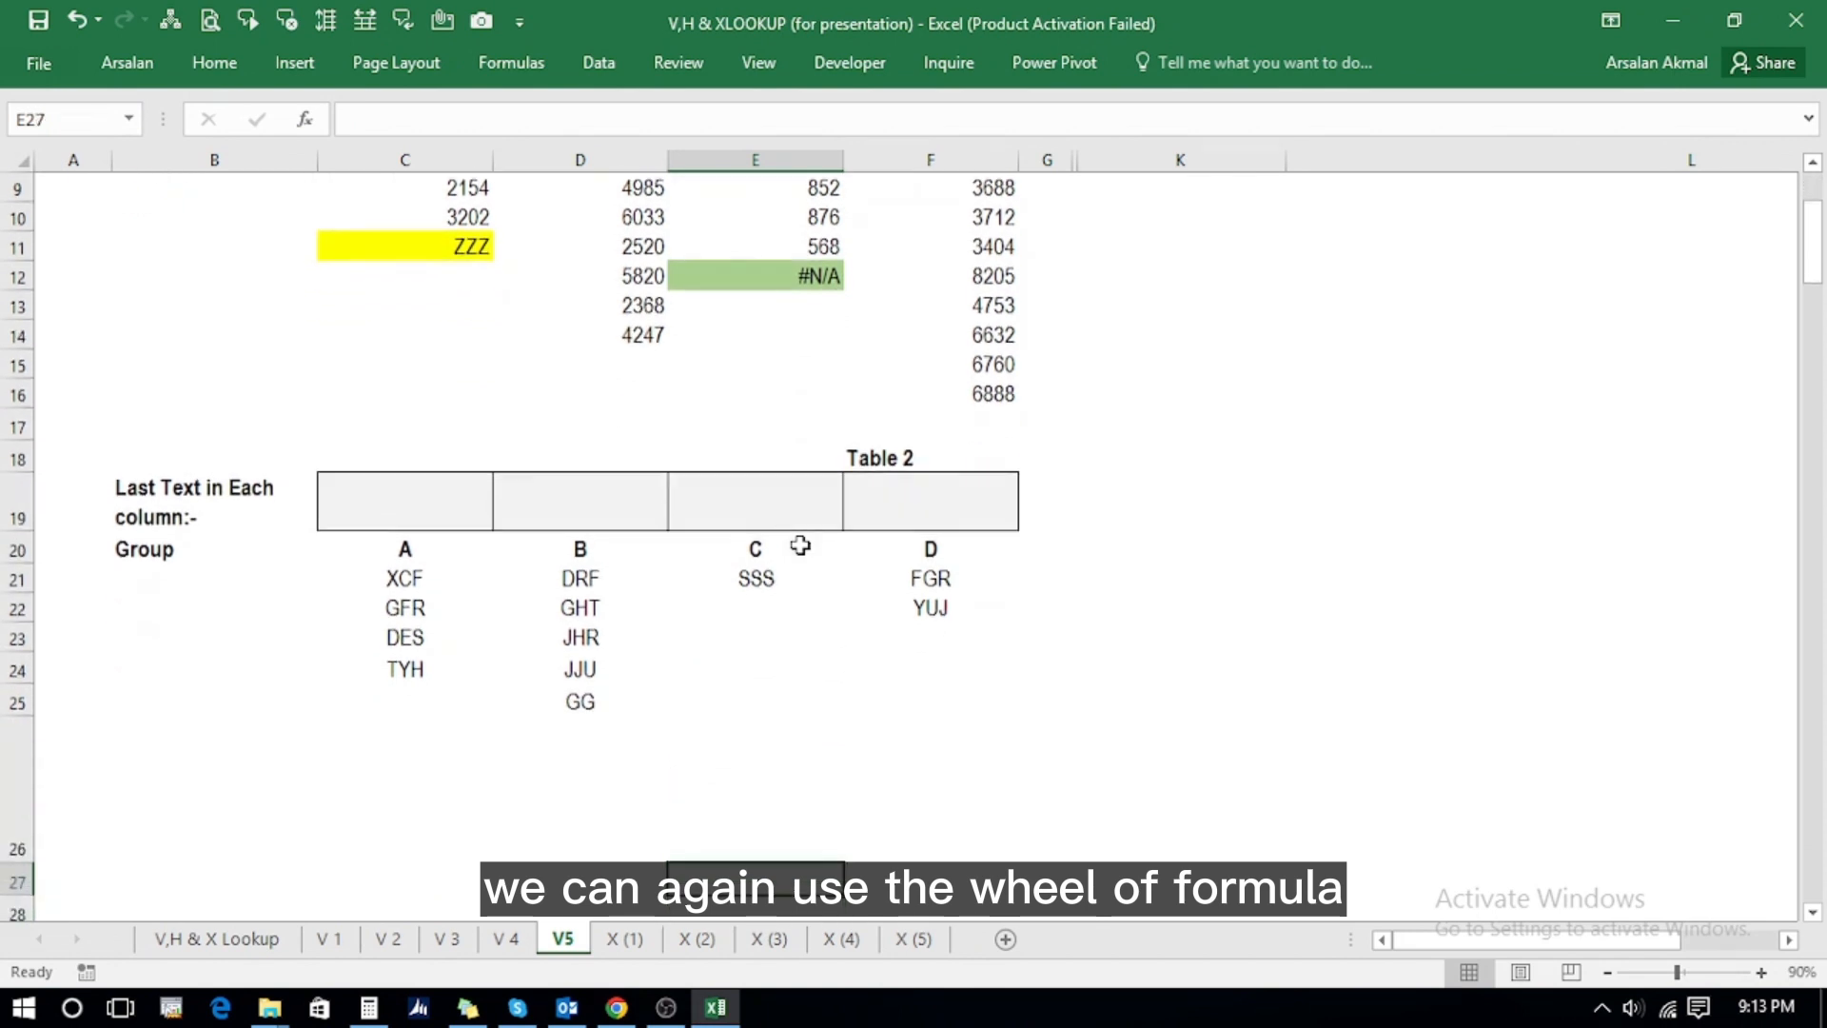
{"action": "key", "text": "Up"}
{"action": "key", "text": "Up"}
{"action": "key", "text": "Up"}
{"action": "key", "text": "Left"}
{"action": "key", "text": "Left"}
{"action": "key", "text": "Left"}
{"action": "key", "text": "Up"}
{"action": "key", "text": "Up"}
{"action": "key", "text": "Up"}
{"action": "key", "text": "Up"}
{"action": "key", "text": "Up"}
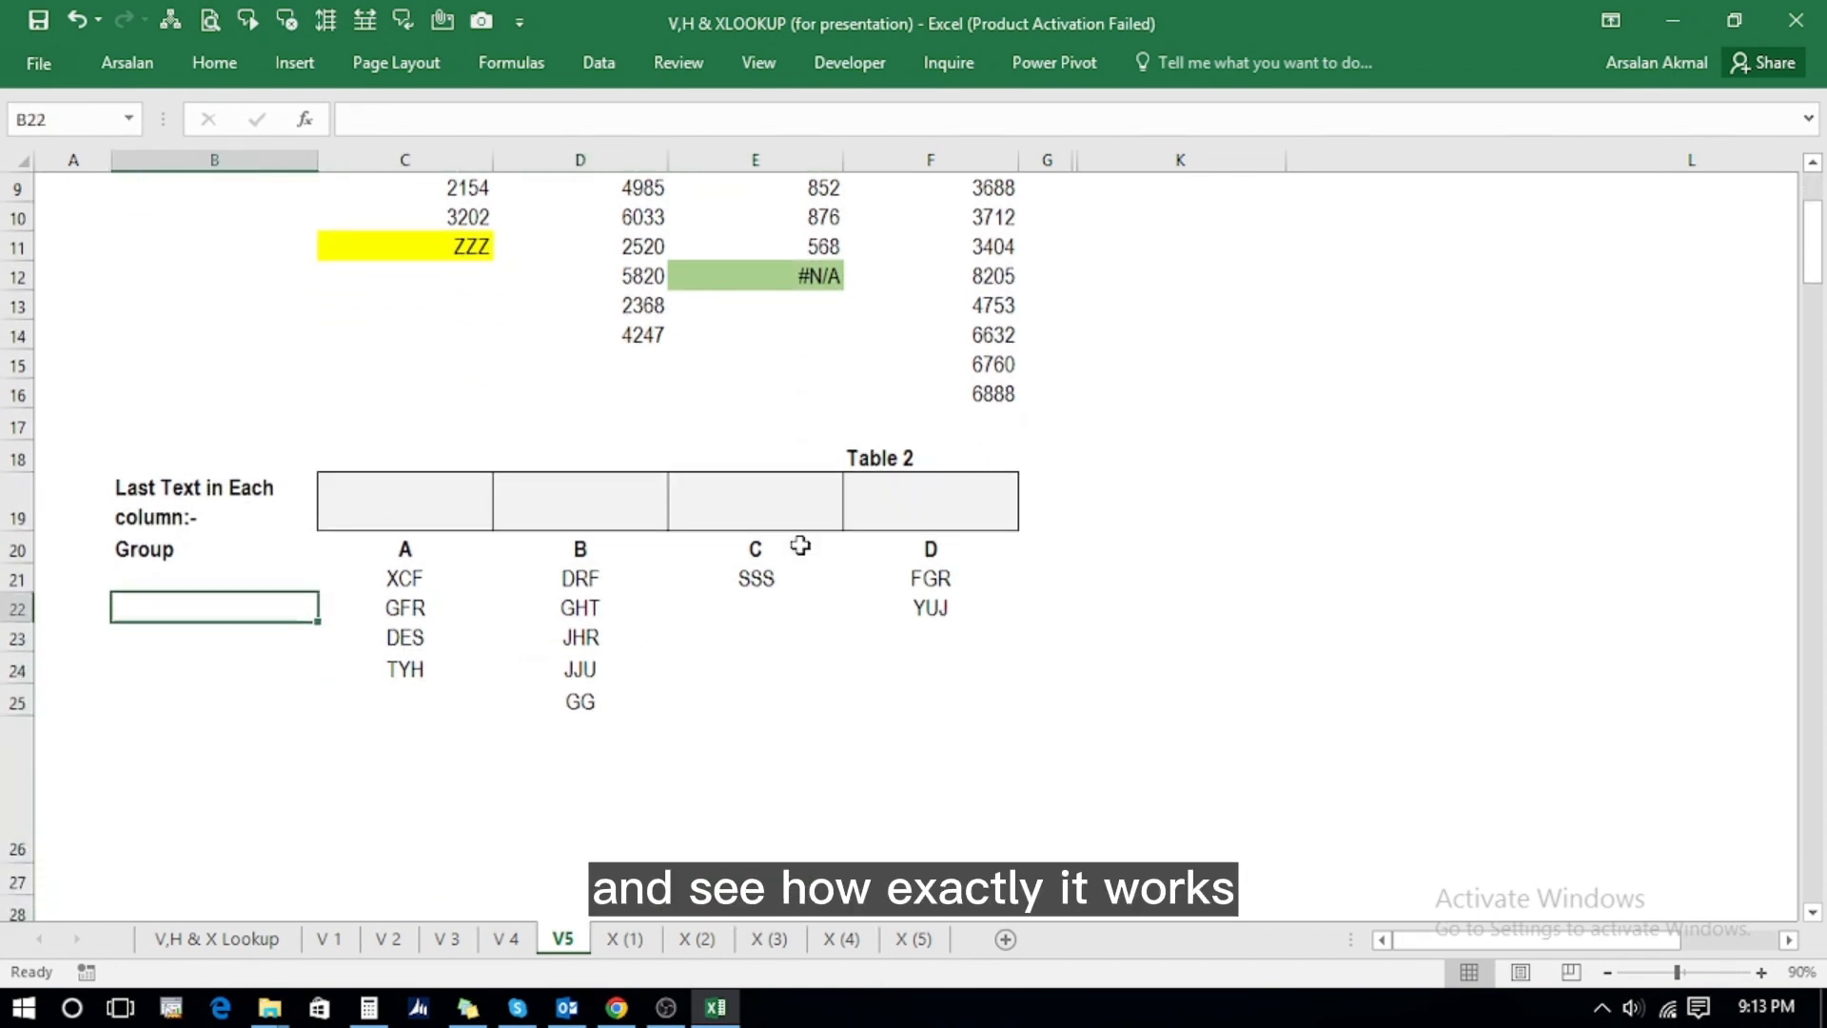
- Start a VLOOKUP formula in C19 with "ZZZZZ" as the lookup value
{"action": "key", "text": "Right"}
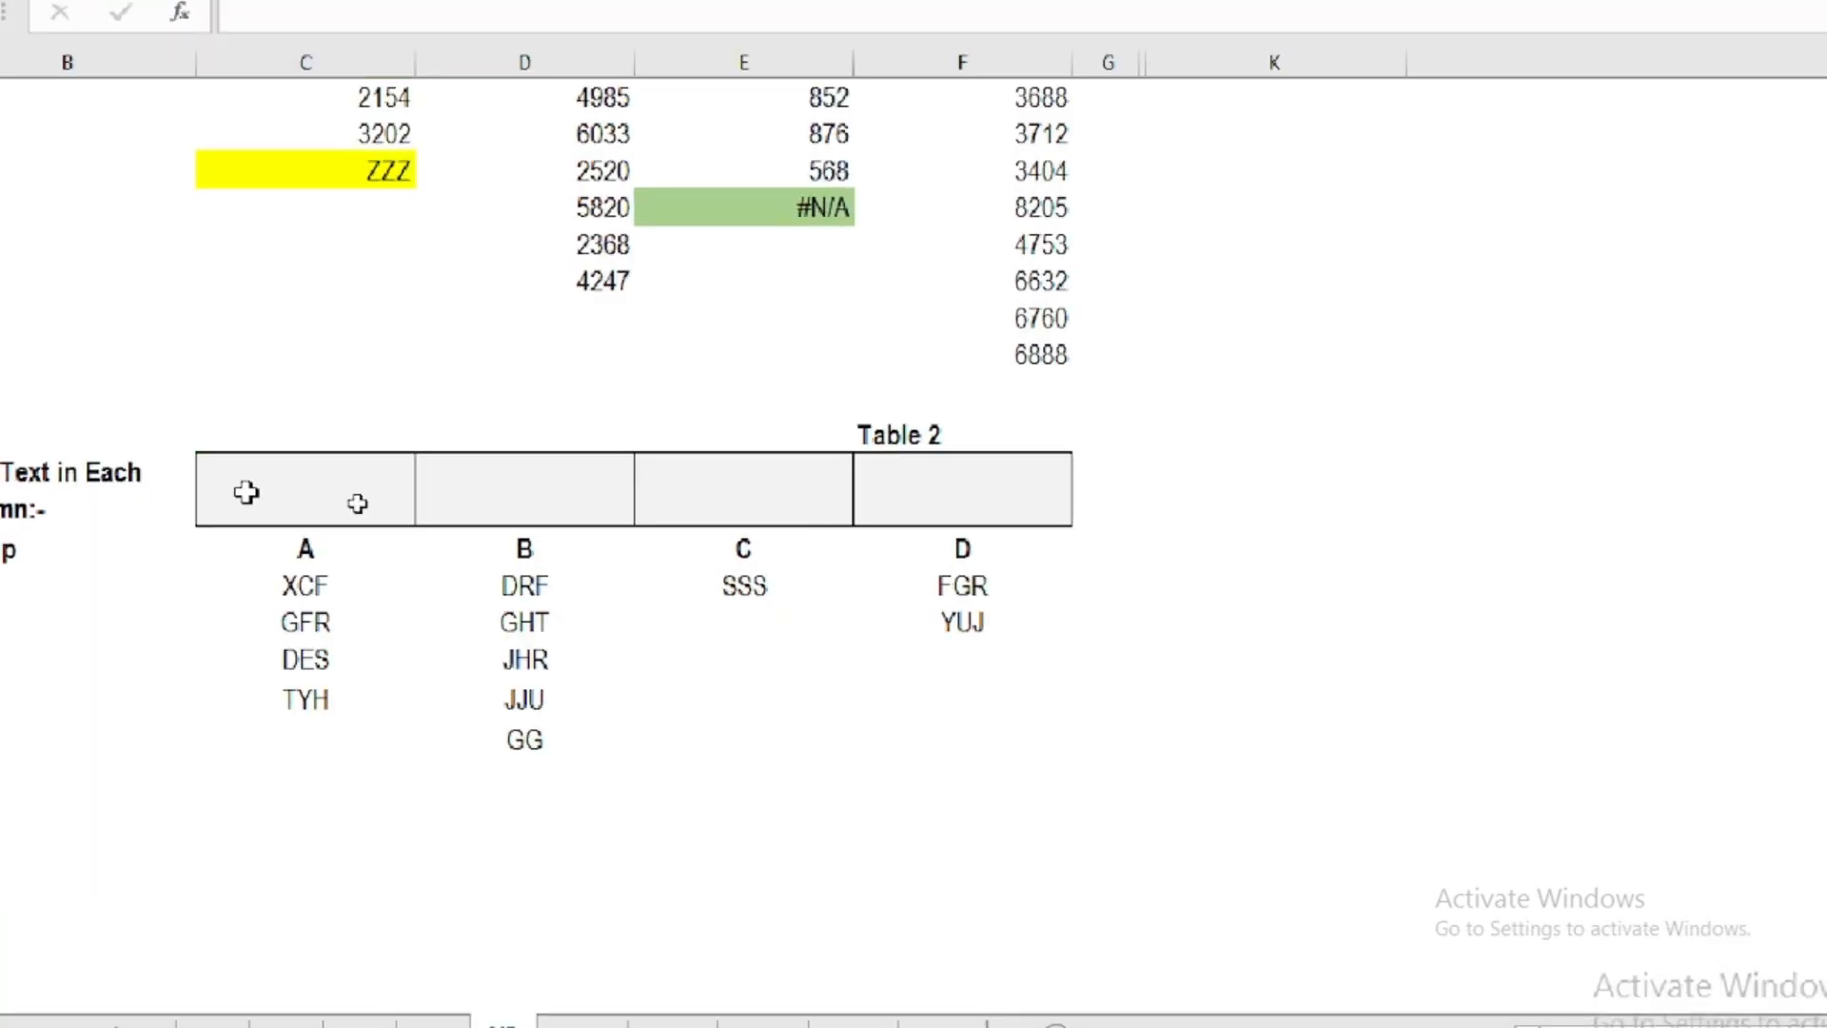
{"action": "type", "text": "+vl"}
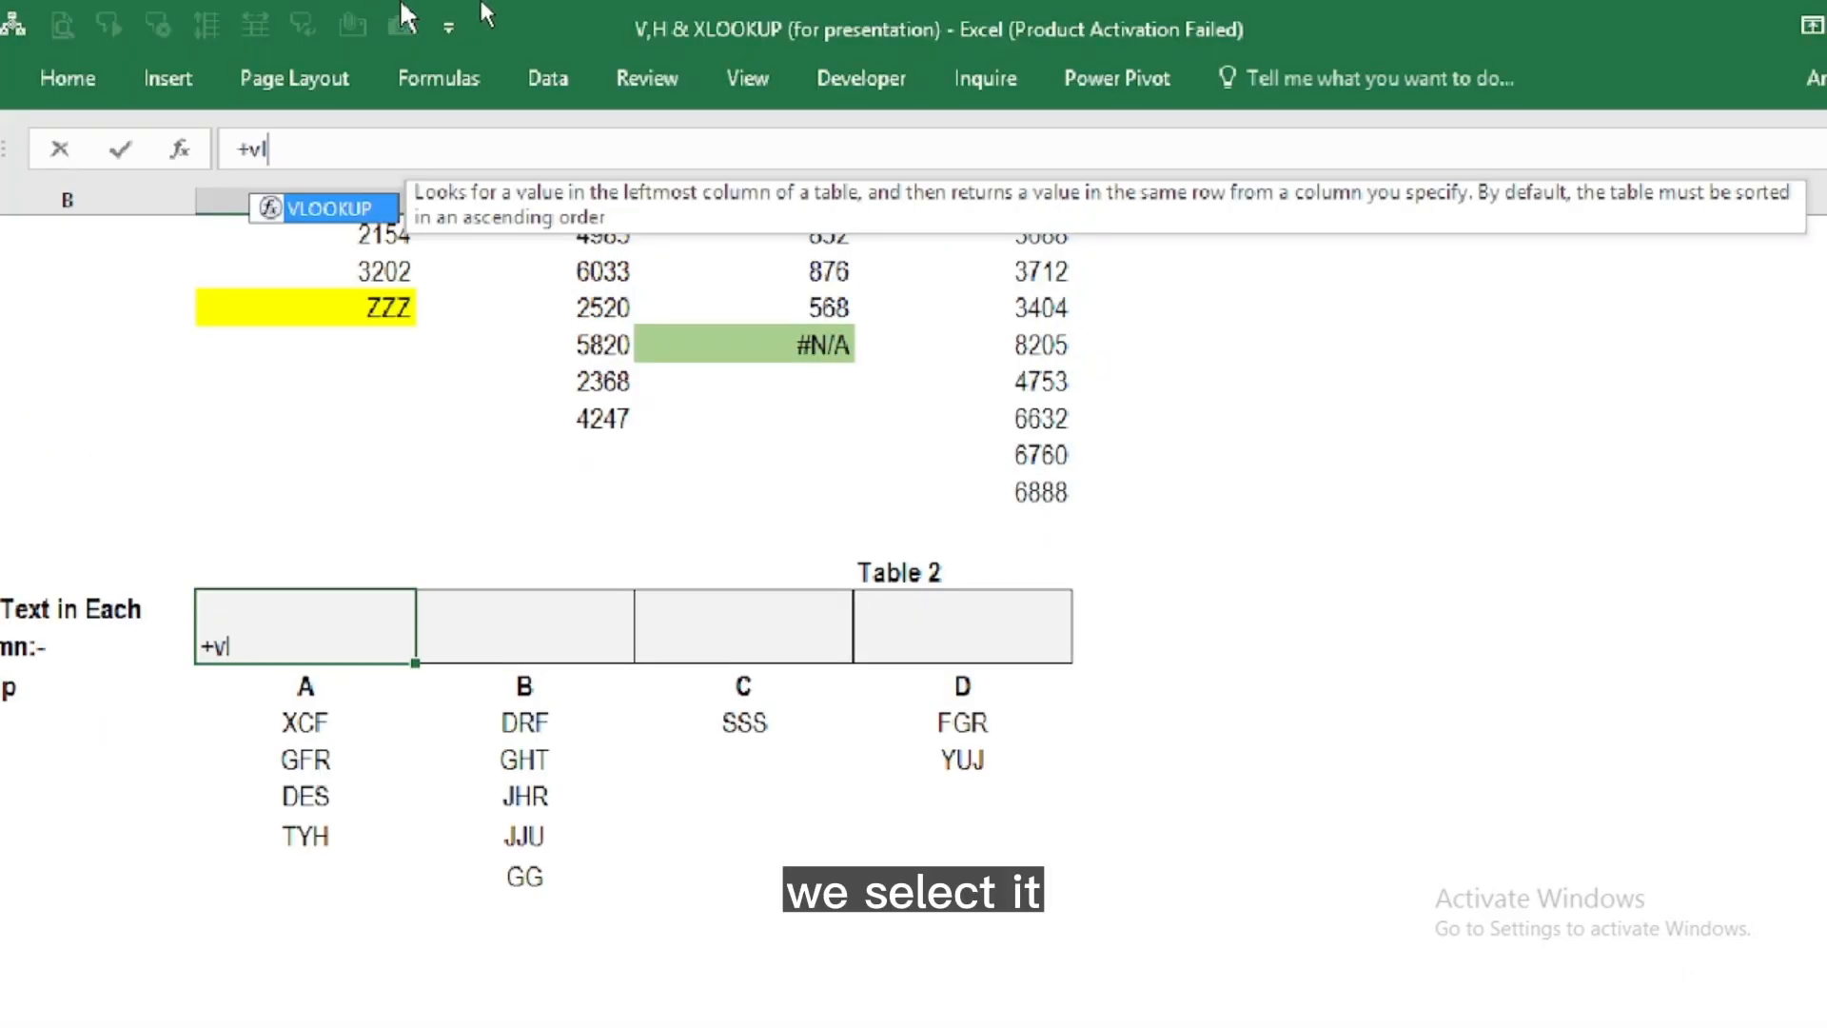
{"action": "double_click", "coordinate": [356, 217]}
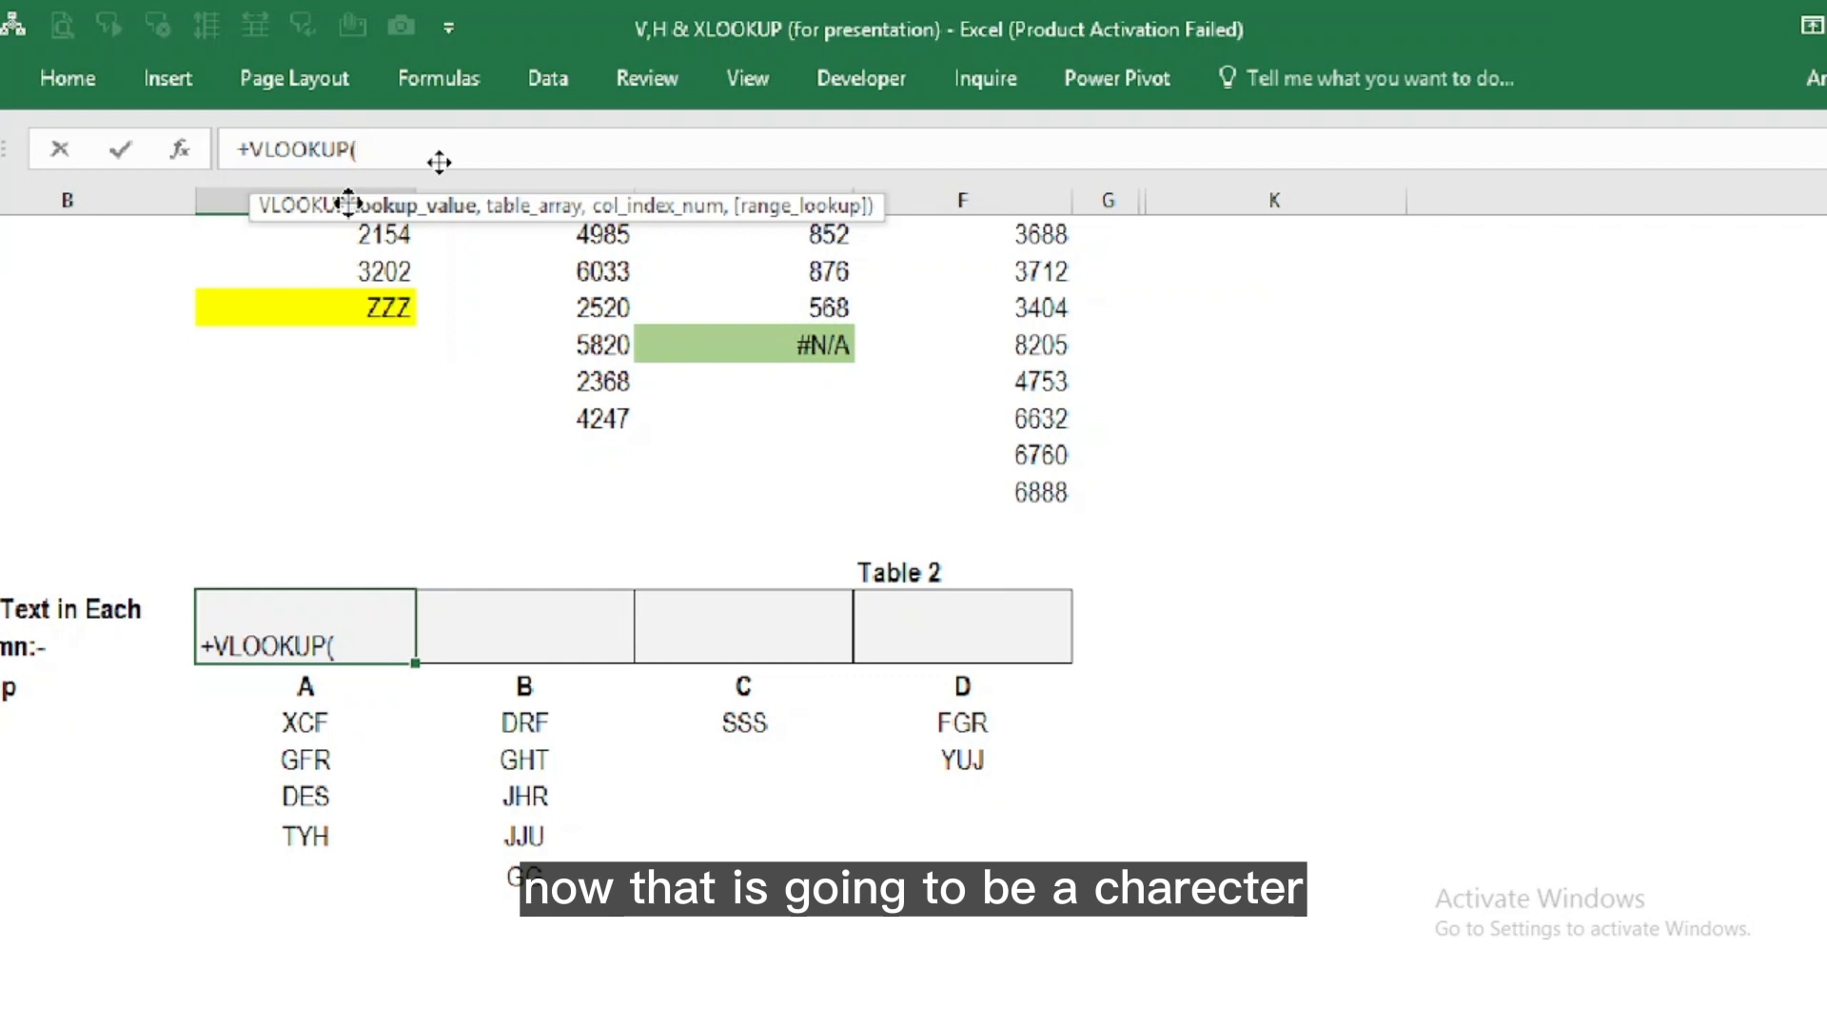
{"action": "type", "text": "\""}
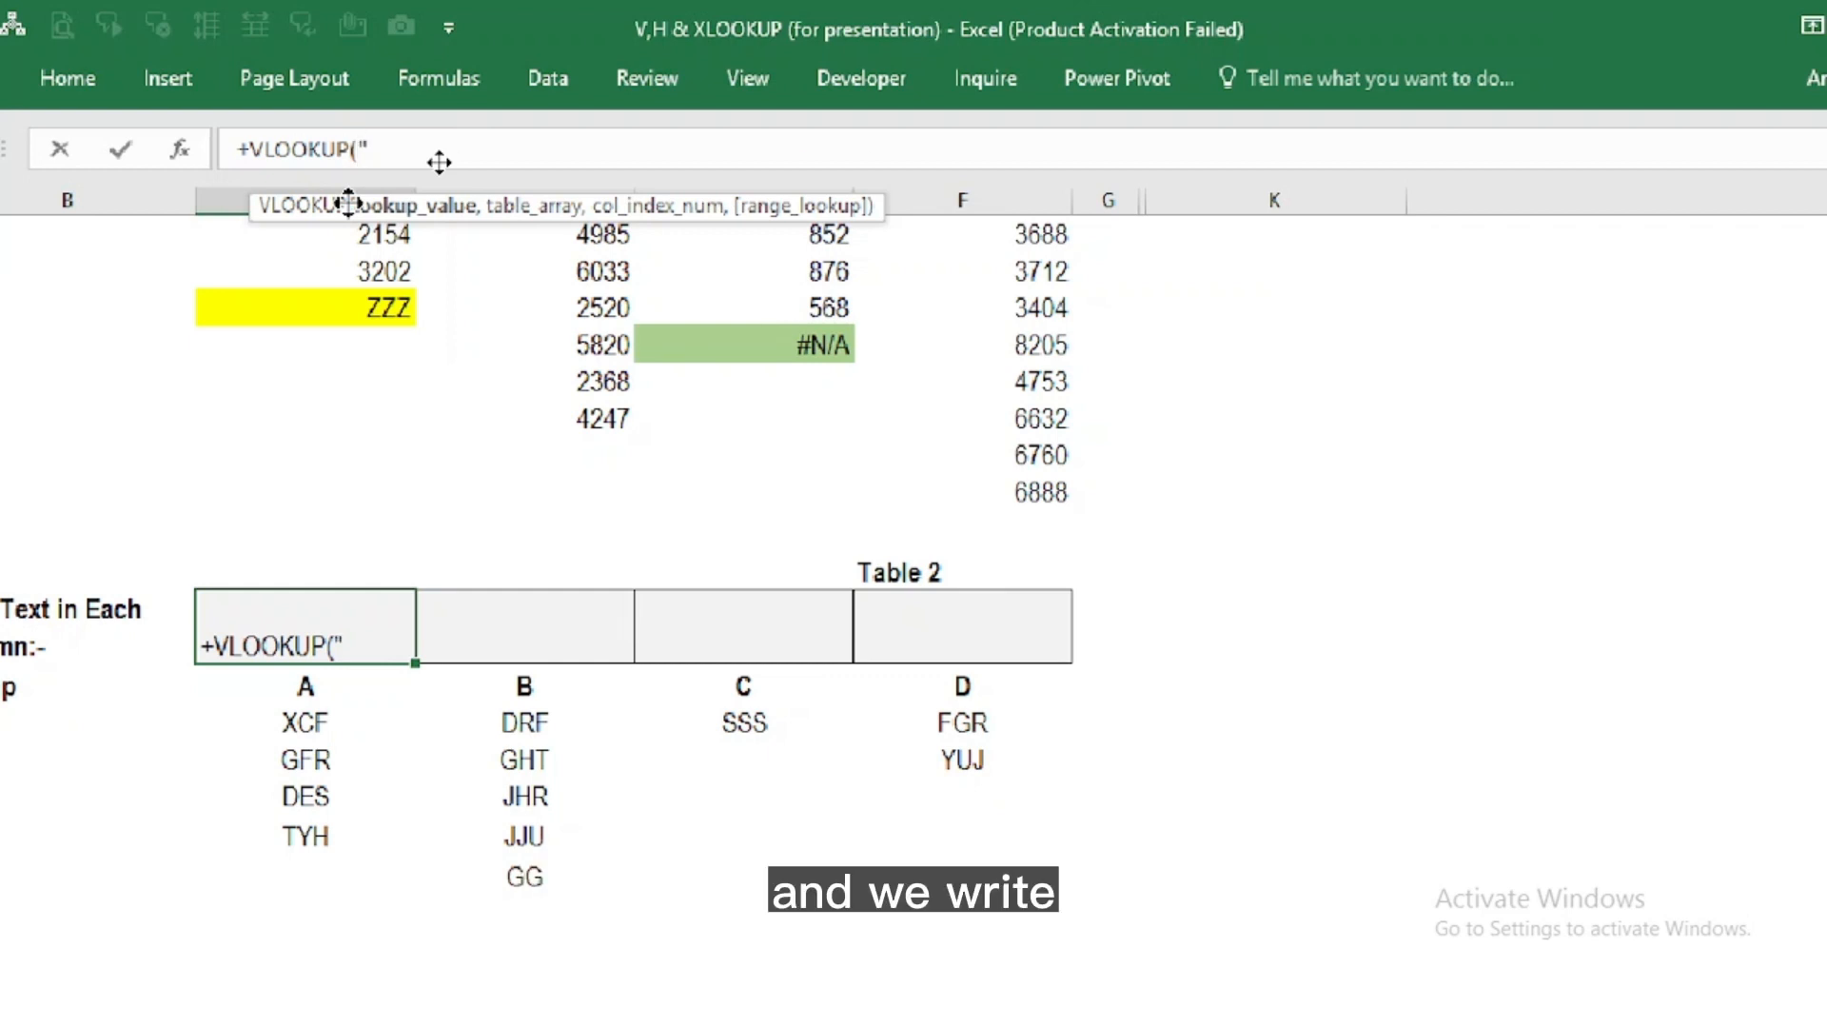
{"action": "type", "text": "ZZZZ"}
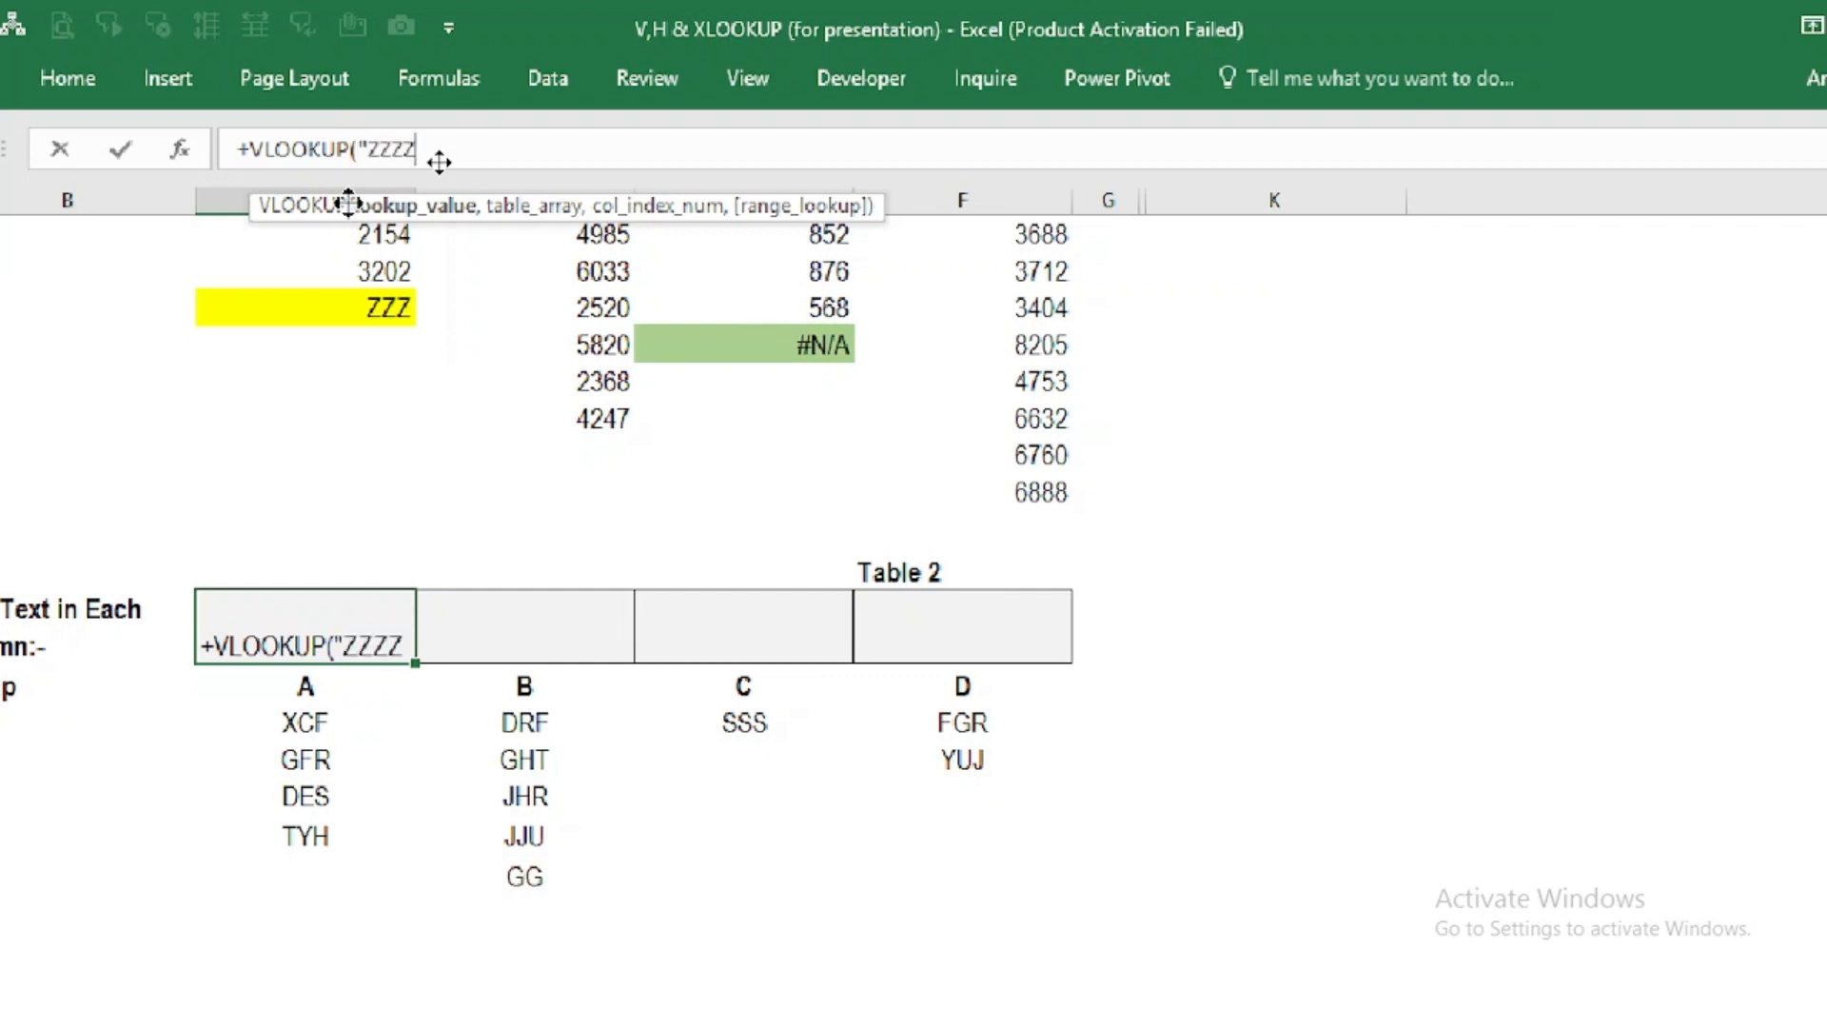
{"action": "type", "text": "Z\""}
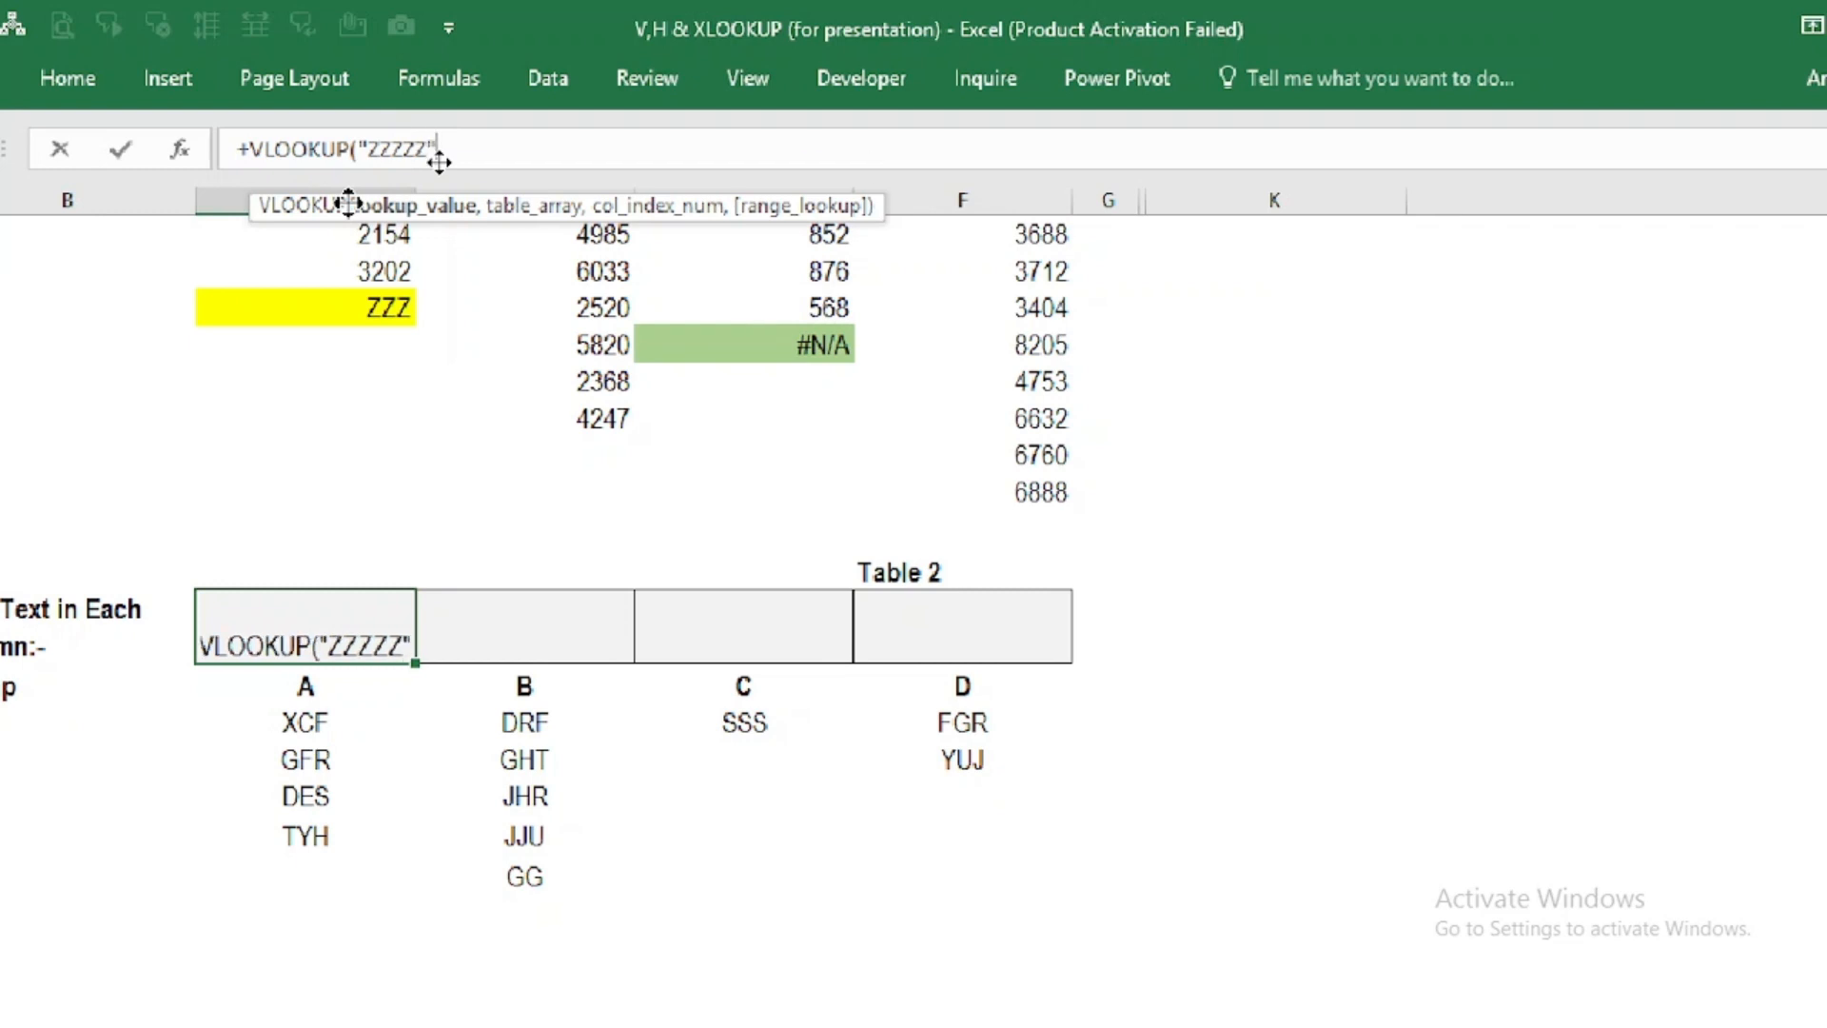
{"action": "type", "text": ","}
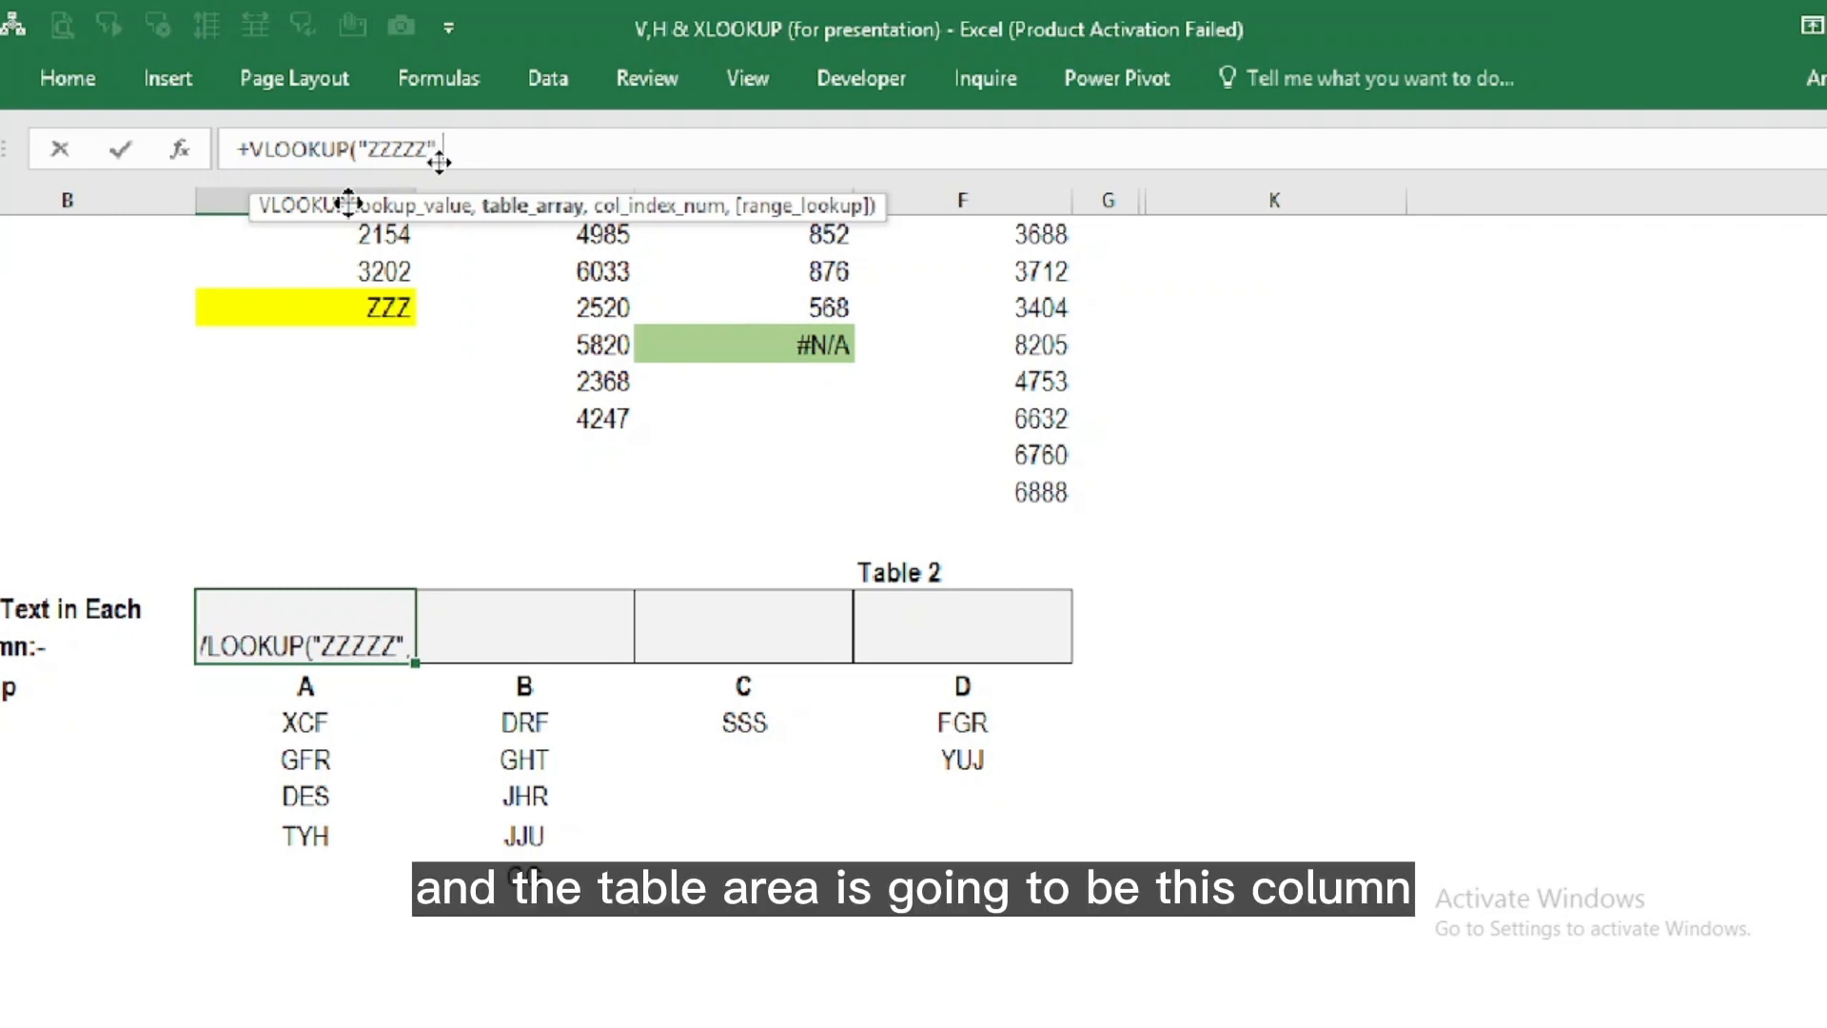
- Complete the C19 VLOOKUP with table array C21:C25, column index 1 and TRUE for an approximate match
{"action": "left_click", "coordinate": [290, 720]}
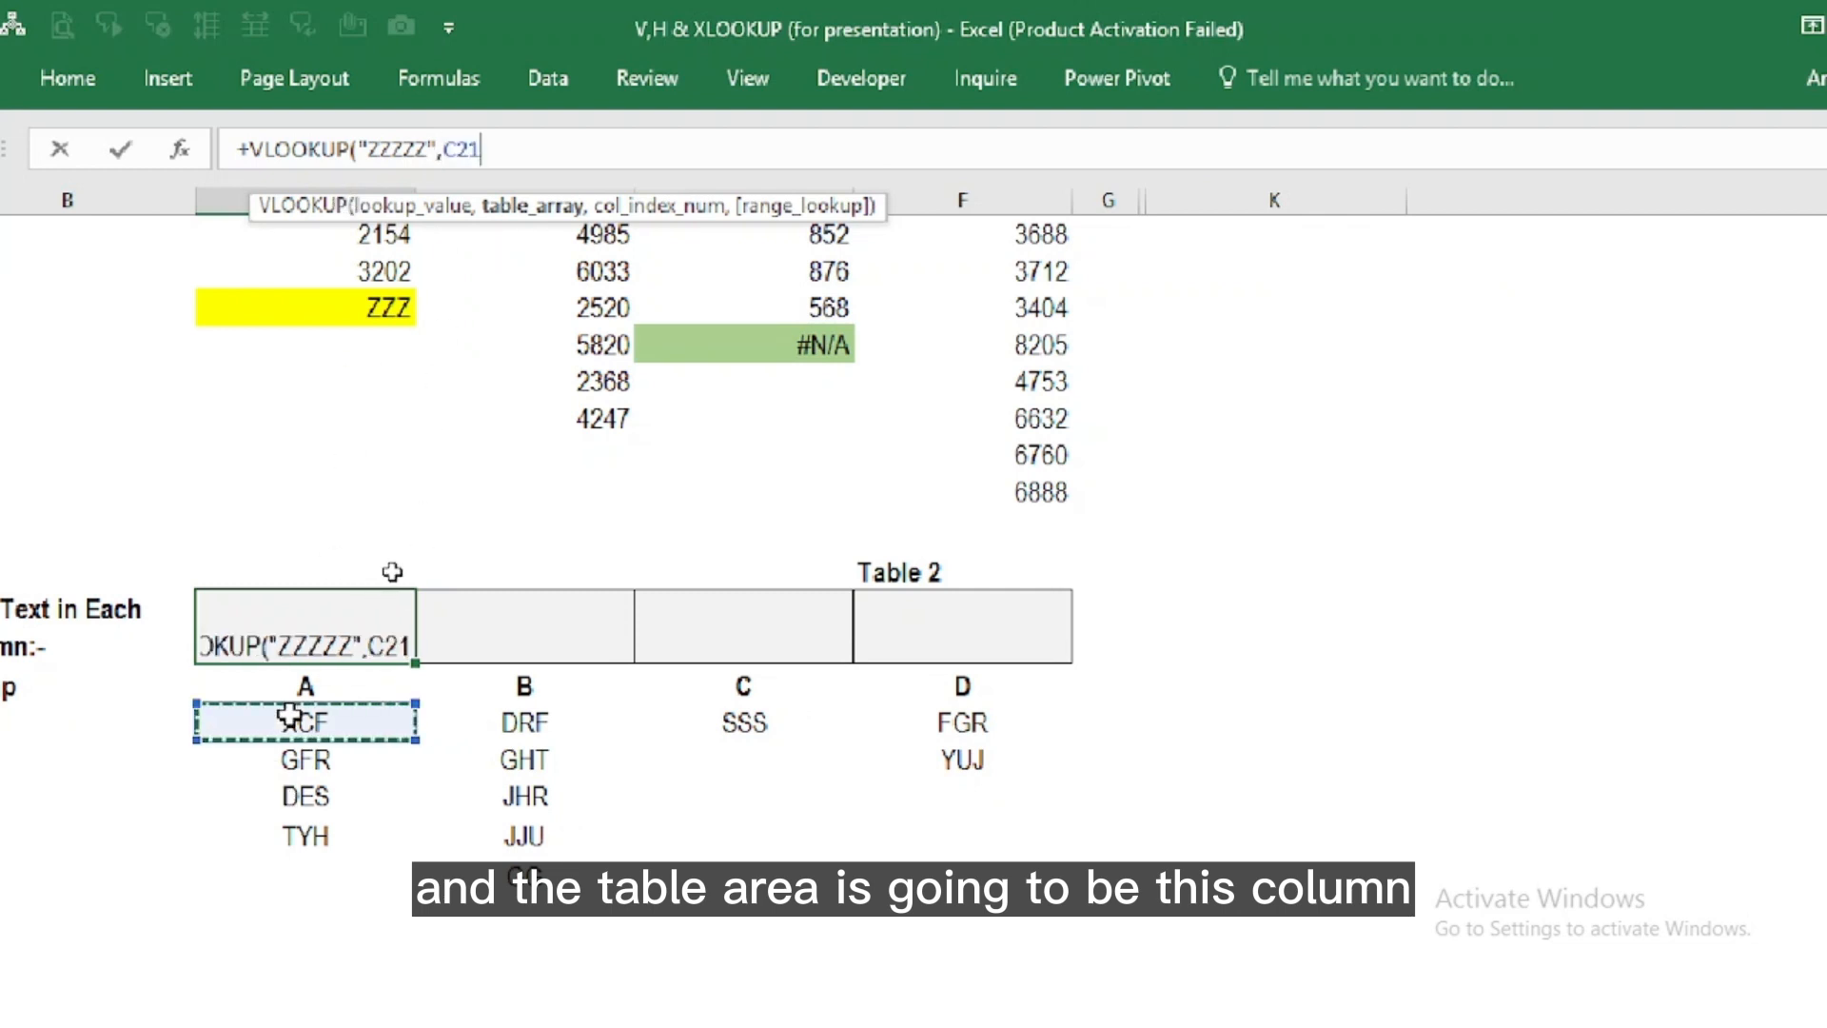
{"action": "key", "text": "shift+Down"}
{"action": "key", "text": "shift+Down"}
{"action": "key", "text": "shift+Down"}
{"action": "key", "text": "shift+Down"}
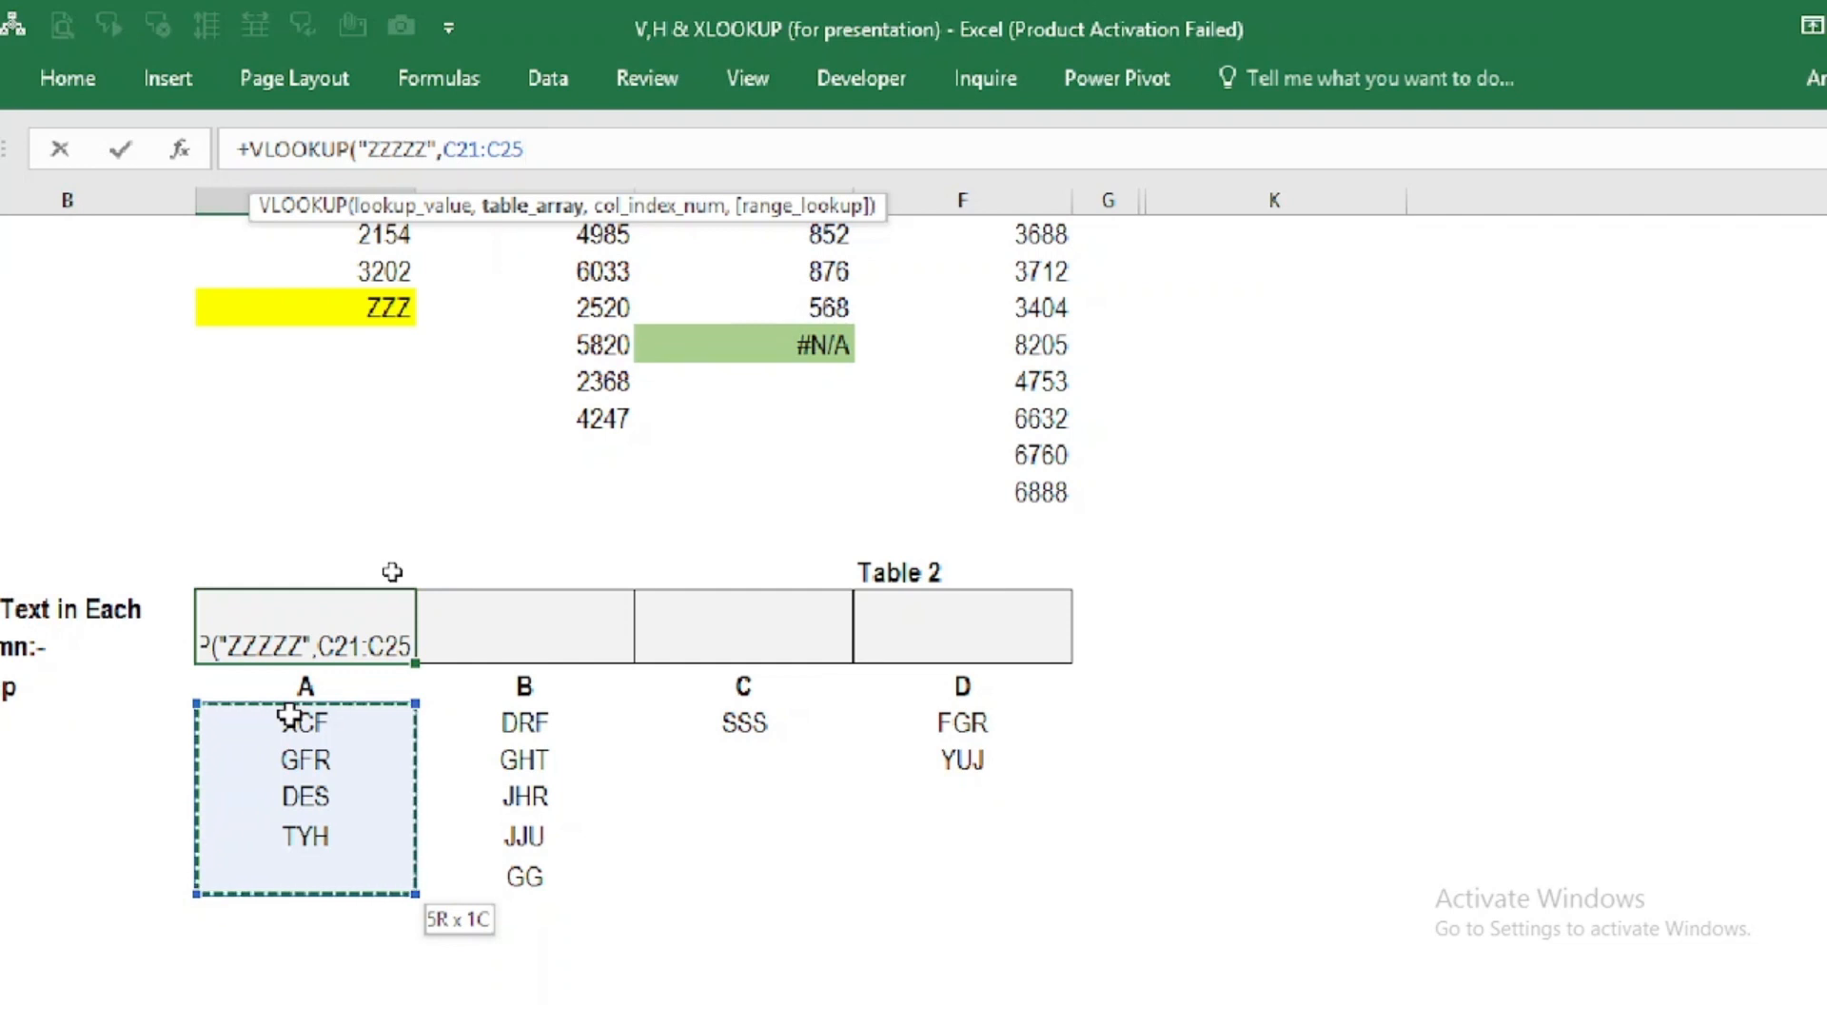
{"action": "type", "text": ","}
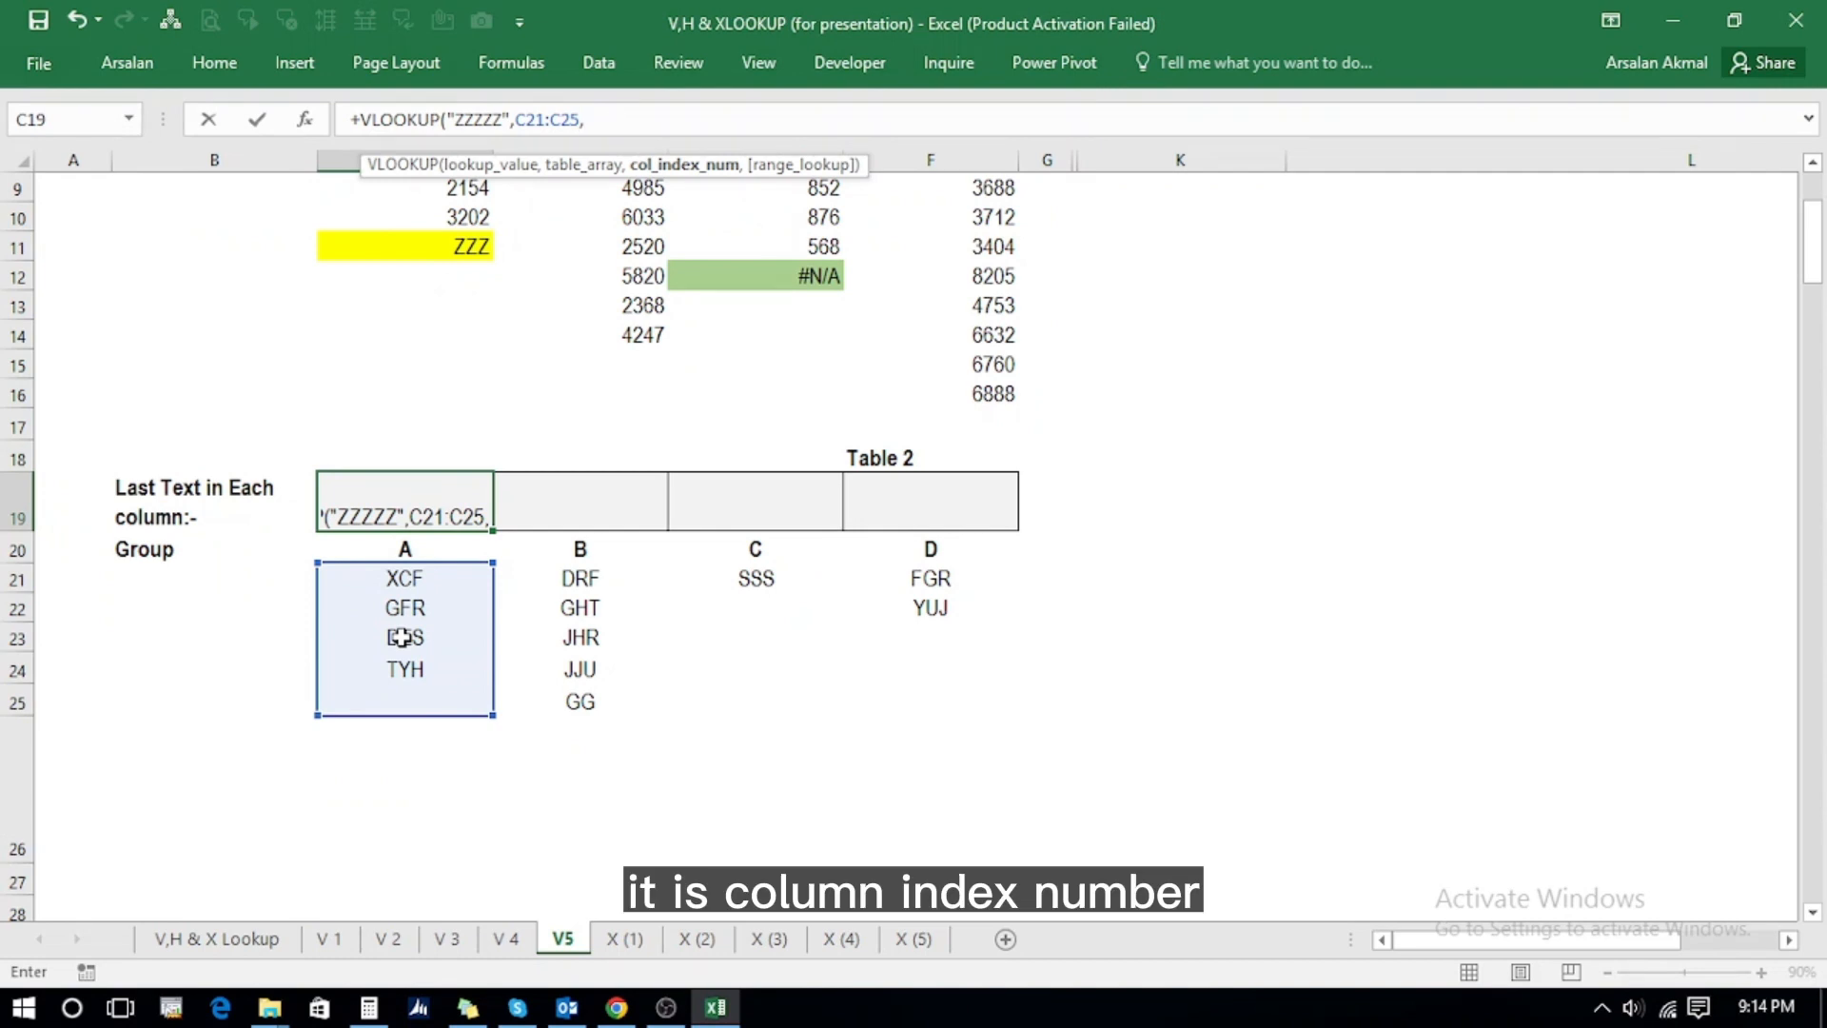
{"action": "type", "text": "1,"}
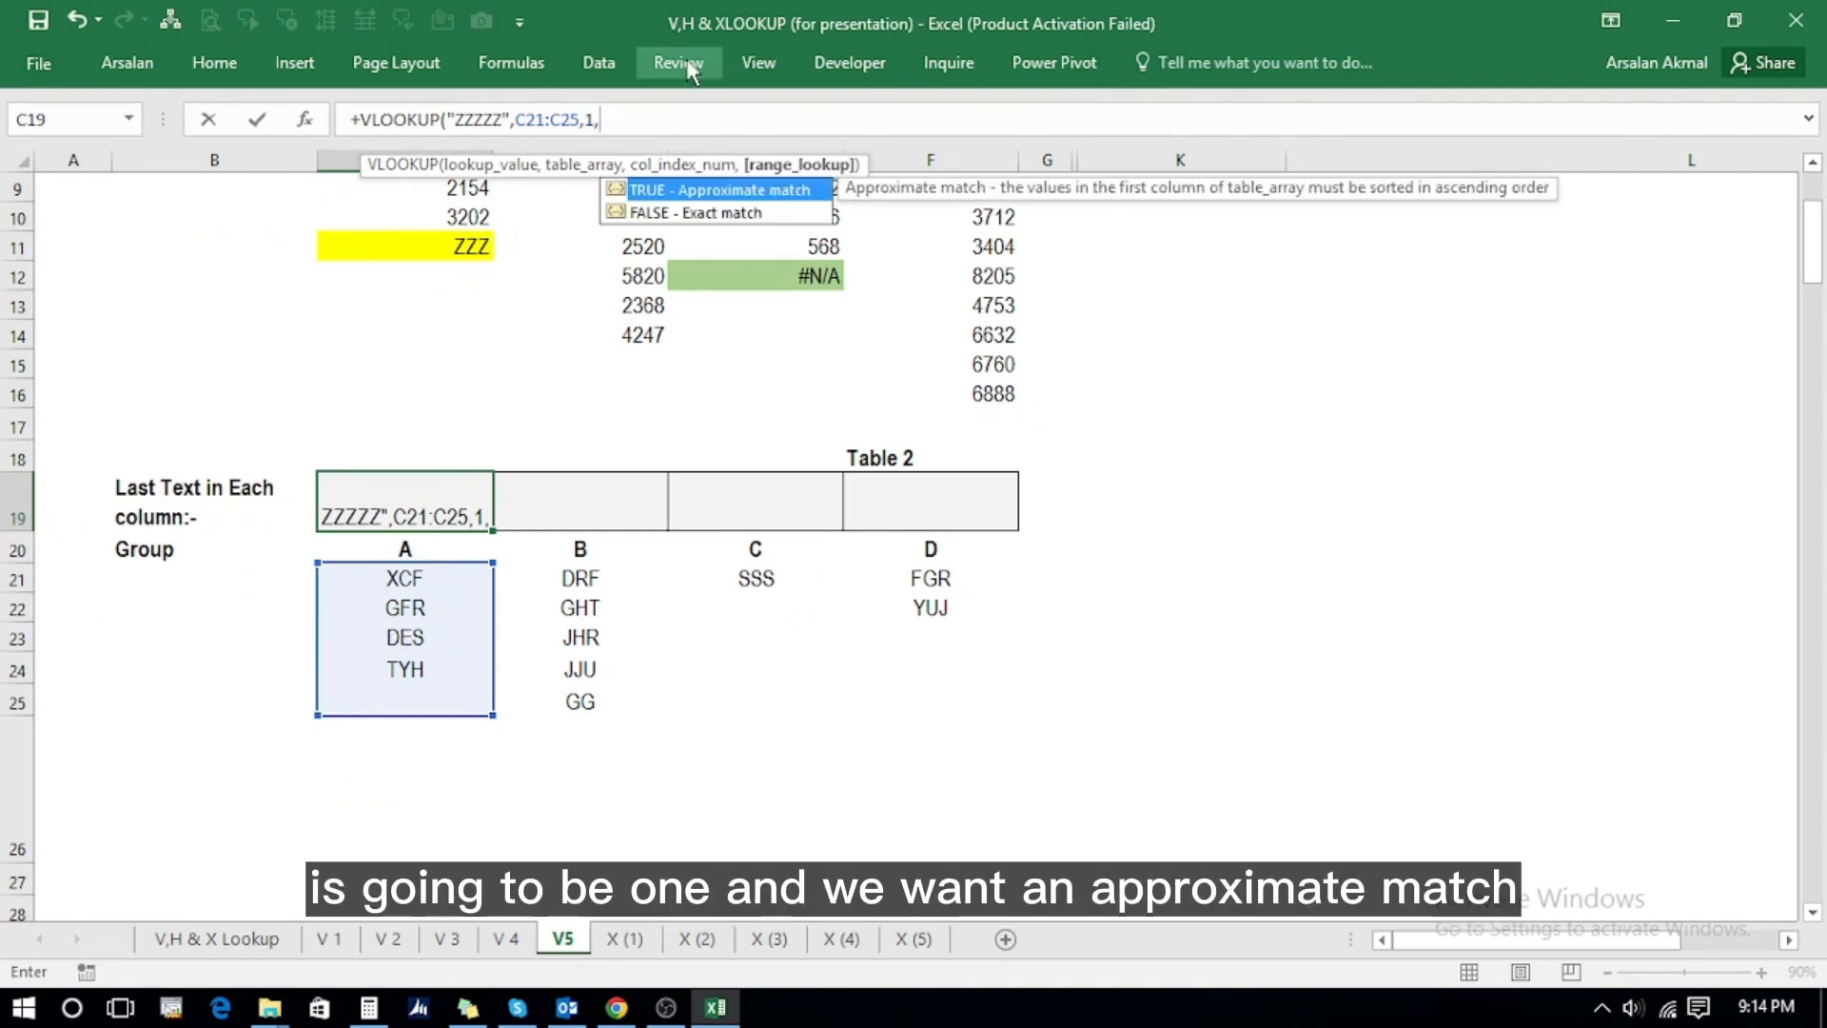
{"action": "double_click", "coordinate": [677, 187]}
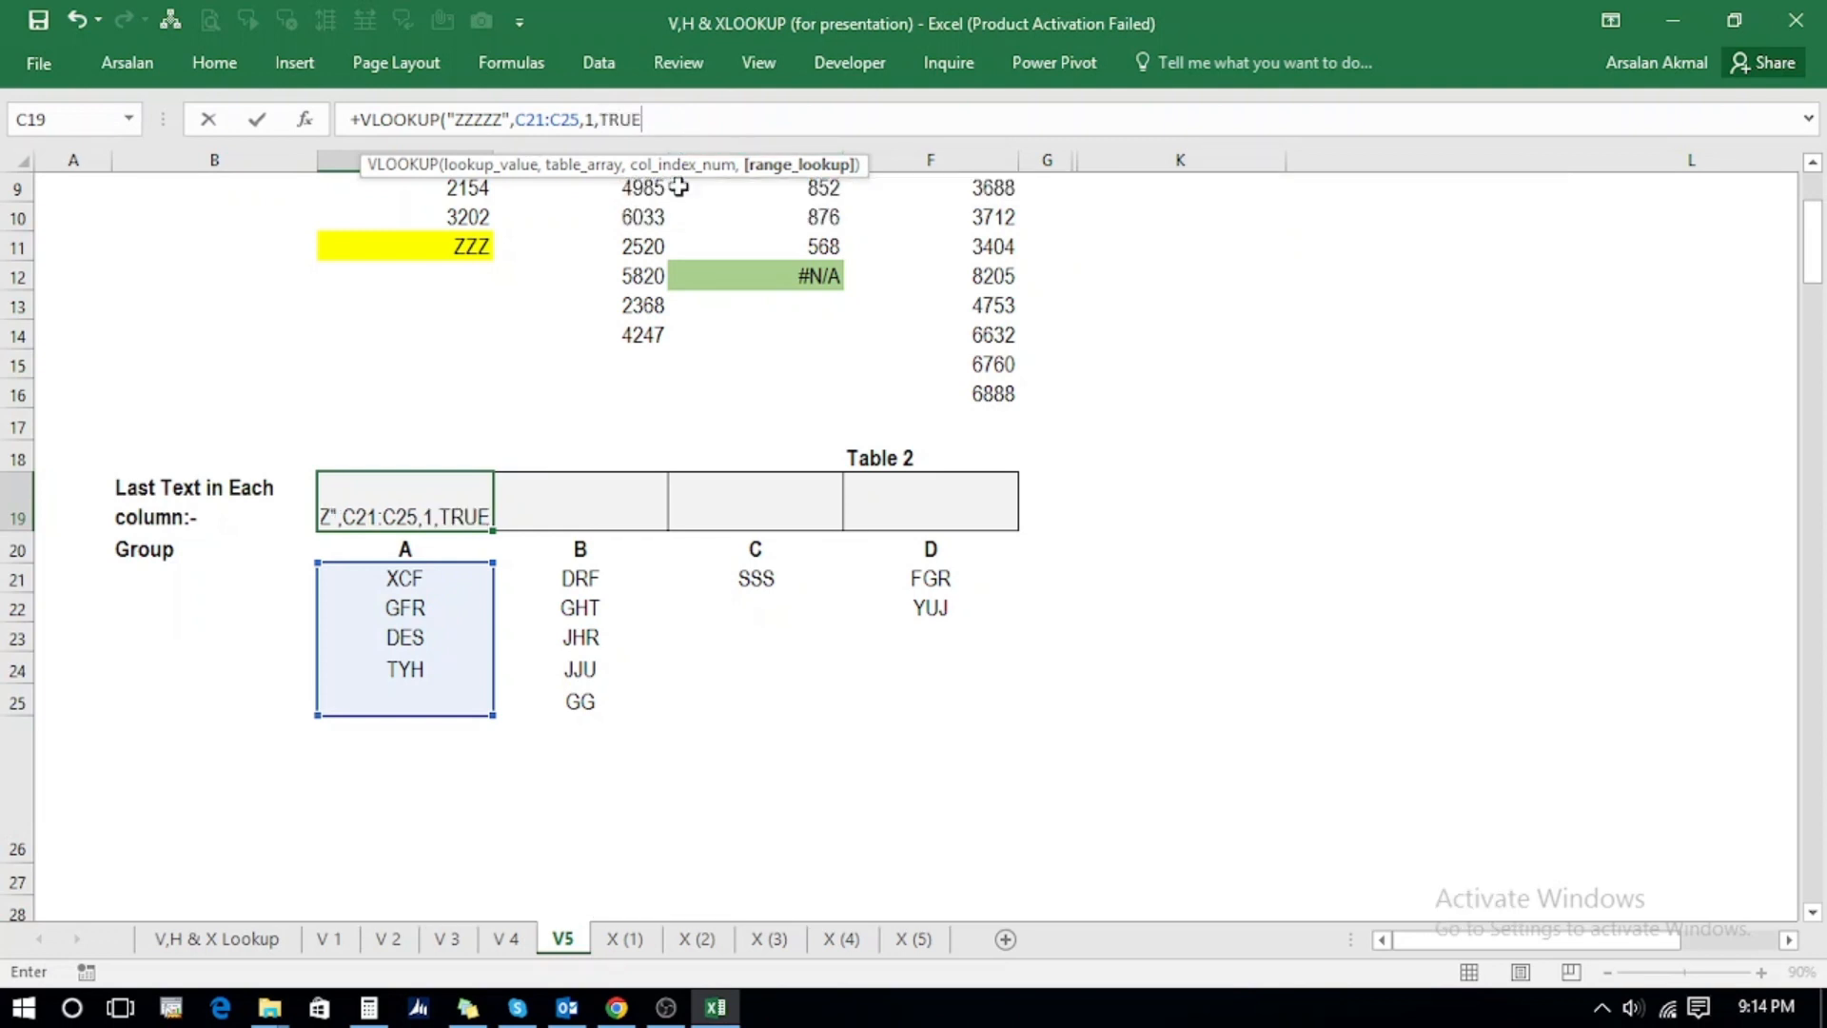
{"action": "type", "text": ")"}
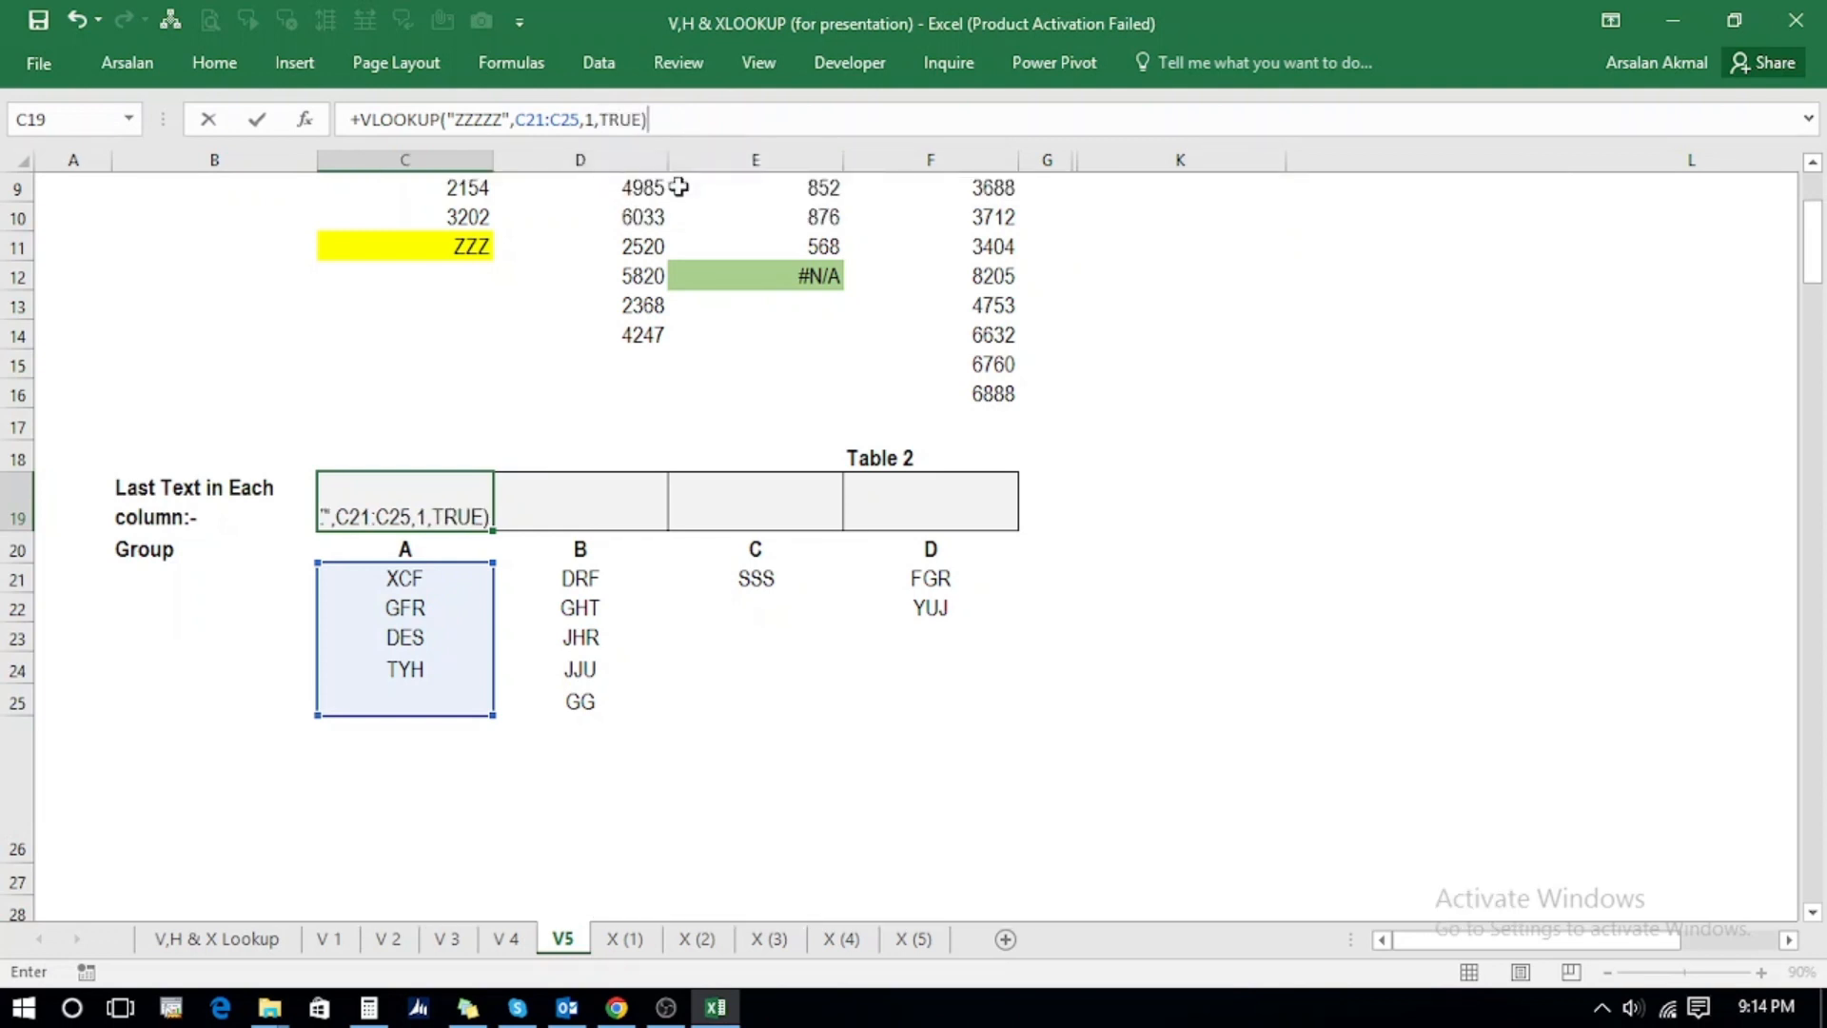
{"action": "key", "text": "Return"}
- Copy the C19 formula across to D19:F19 for the remaining Table 2 columns
{"action": "key", "text": "Up"}
{"action": "key", "text": "ctrl+c"}
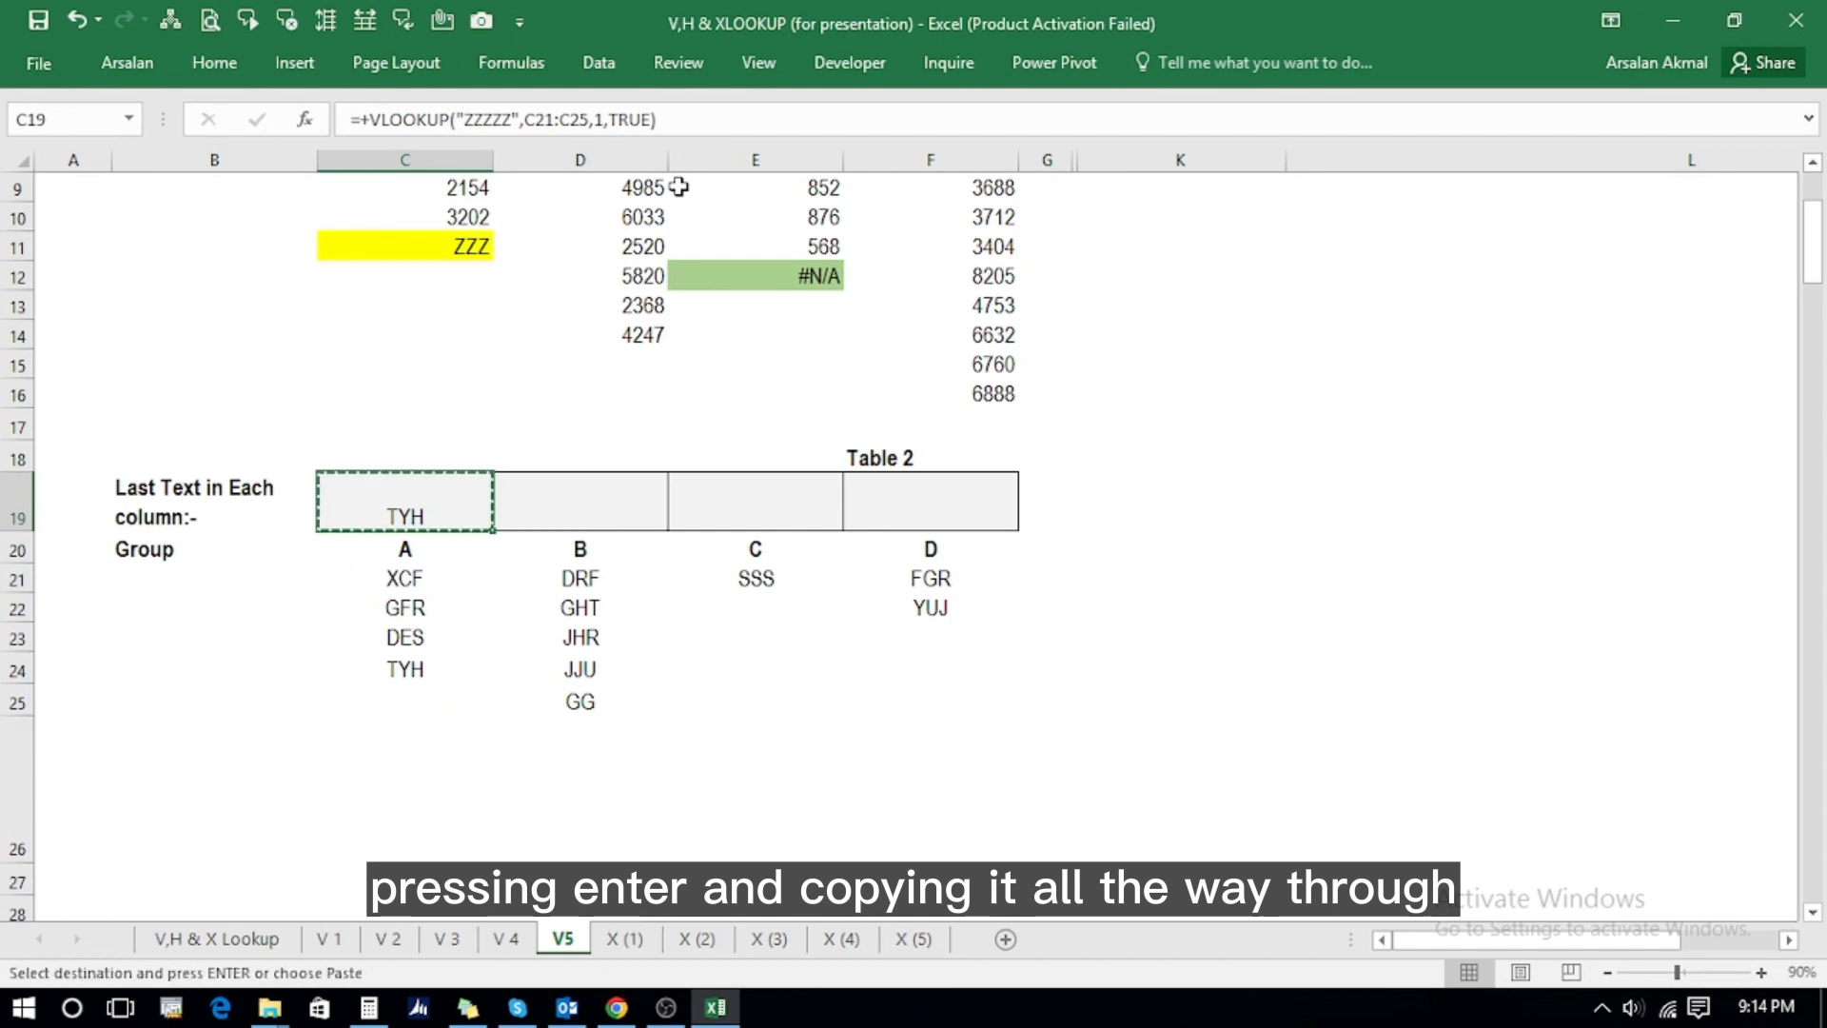
{"action": "key", "text": "shift+Right"}
{"action": "key", "text": "shift+Right"}
{"action": "key", "text": "shift+Right"}
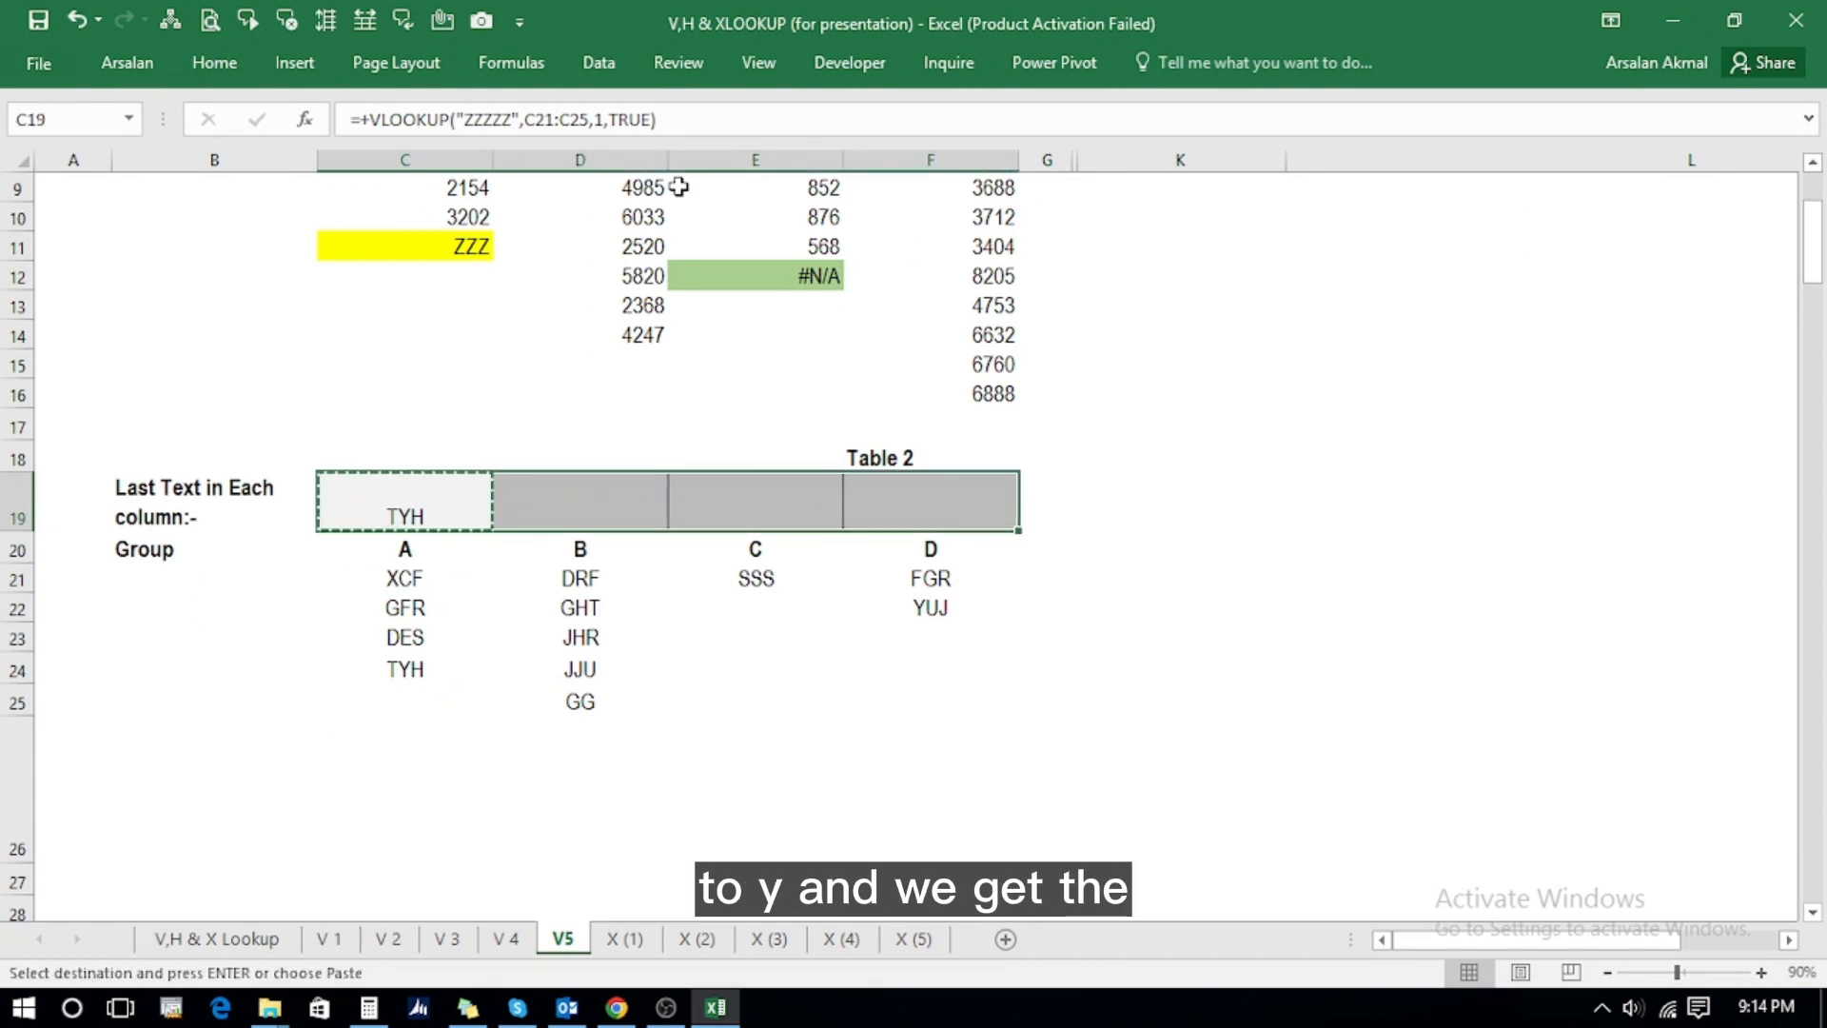
{"action": "key", "text": "Return"}
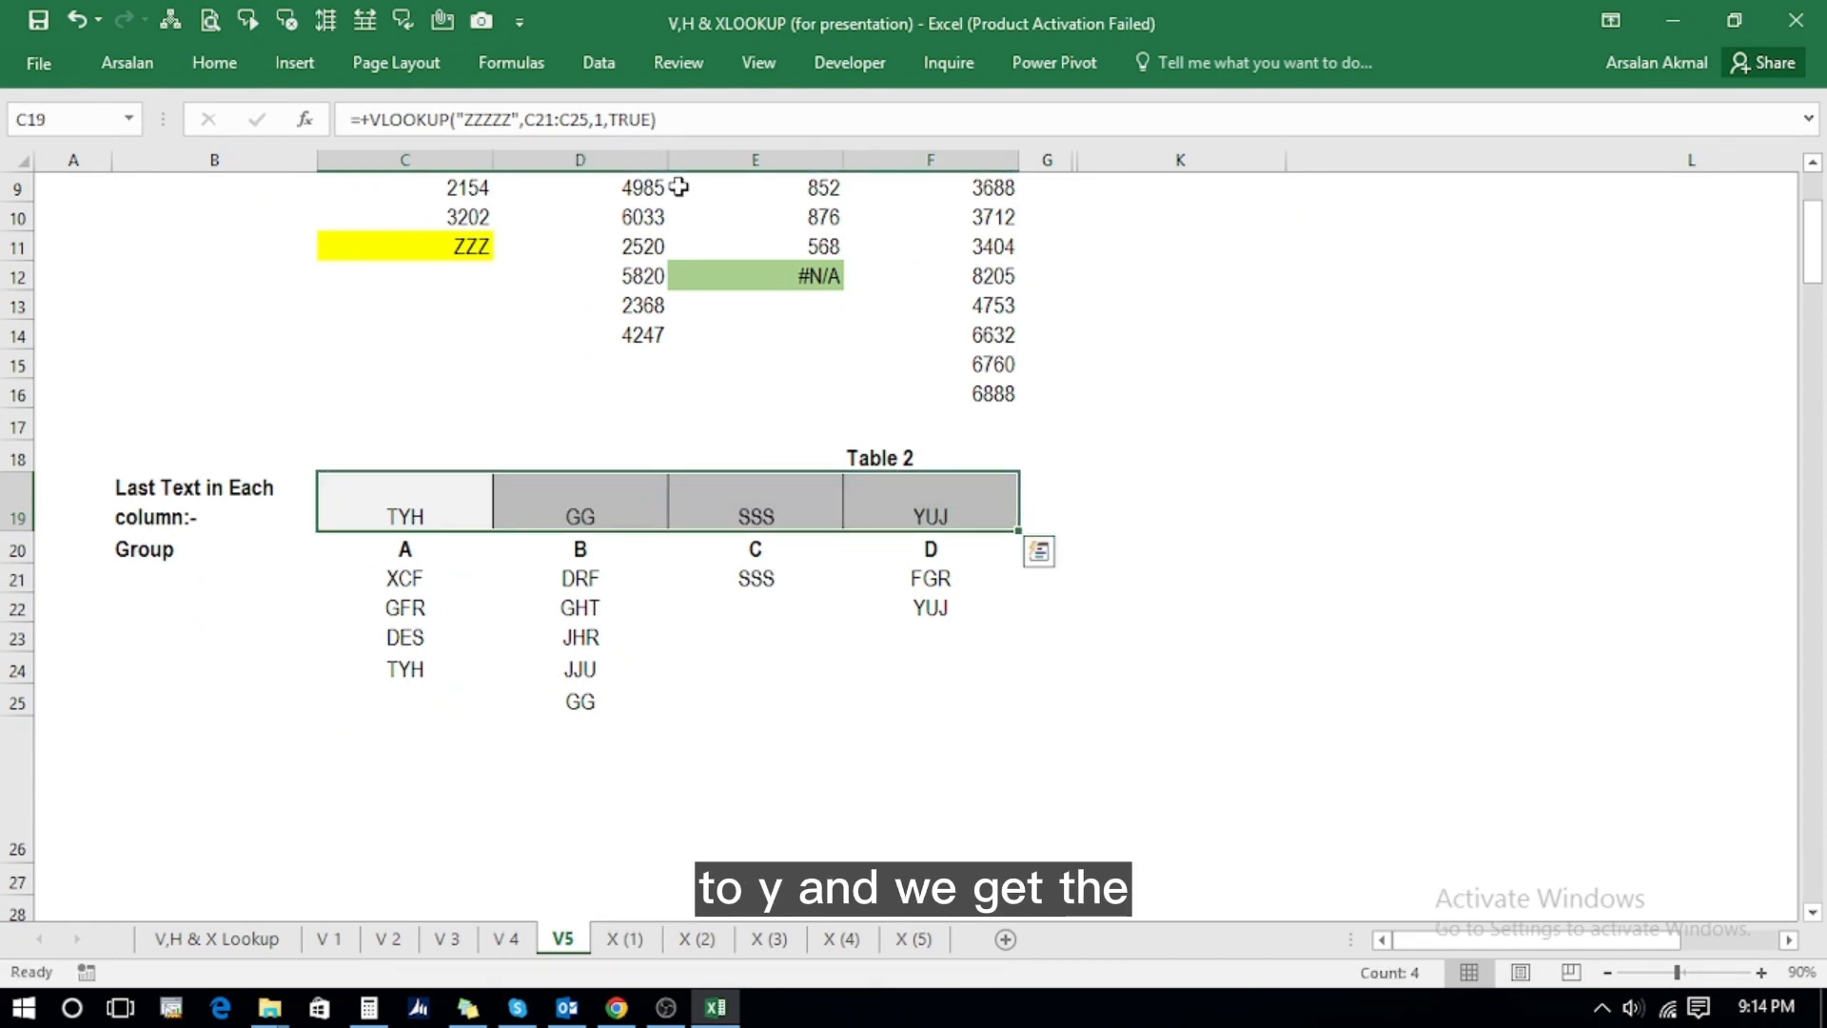
- Check the row 19 results against the last text entries in groups A to D of Table 2
{"action": "key", "text": "Down"}
{"action": "key", "text": "Up"}
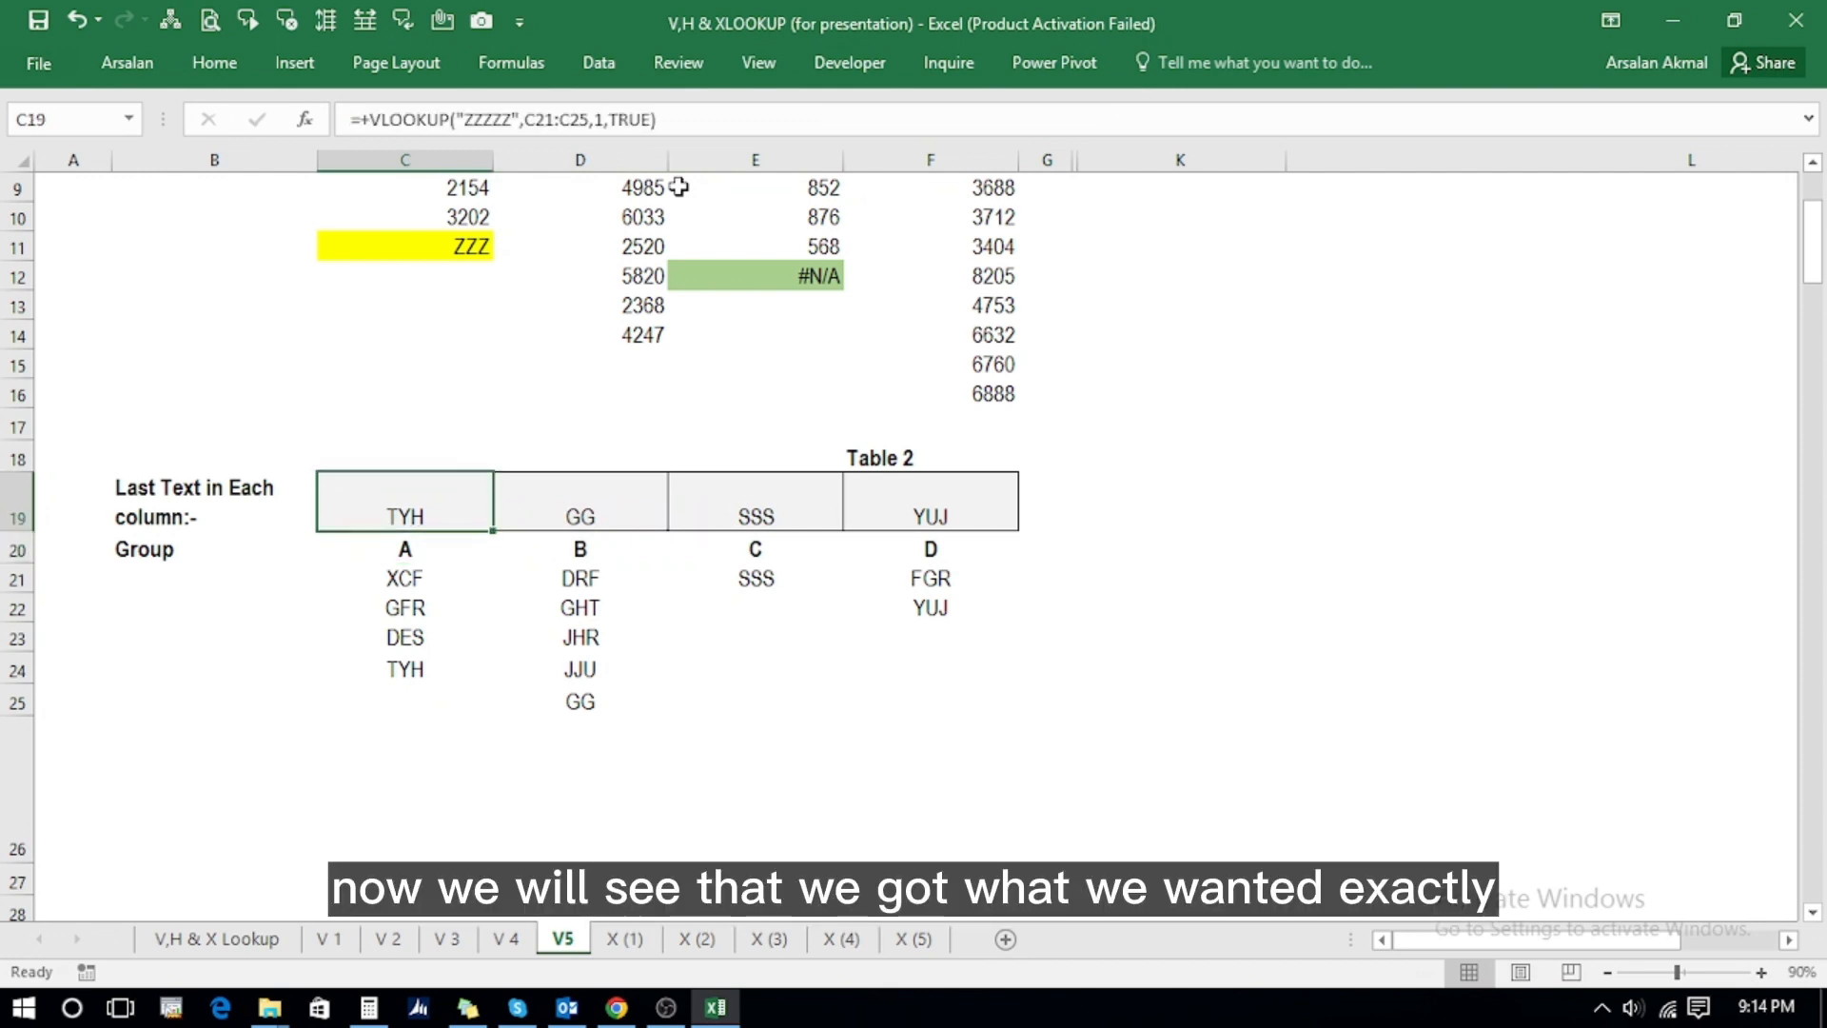
{"action": "key", "text": "Down"}
{"action": "key", "text": "Down"}
{"action": "key", "text": "Down"}
{"action": "key", "text": "Down"}
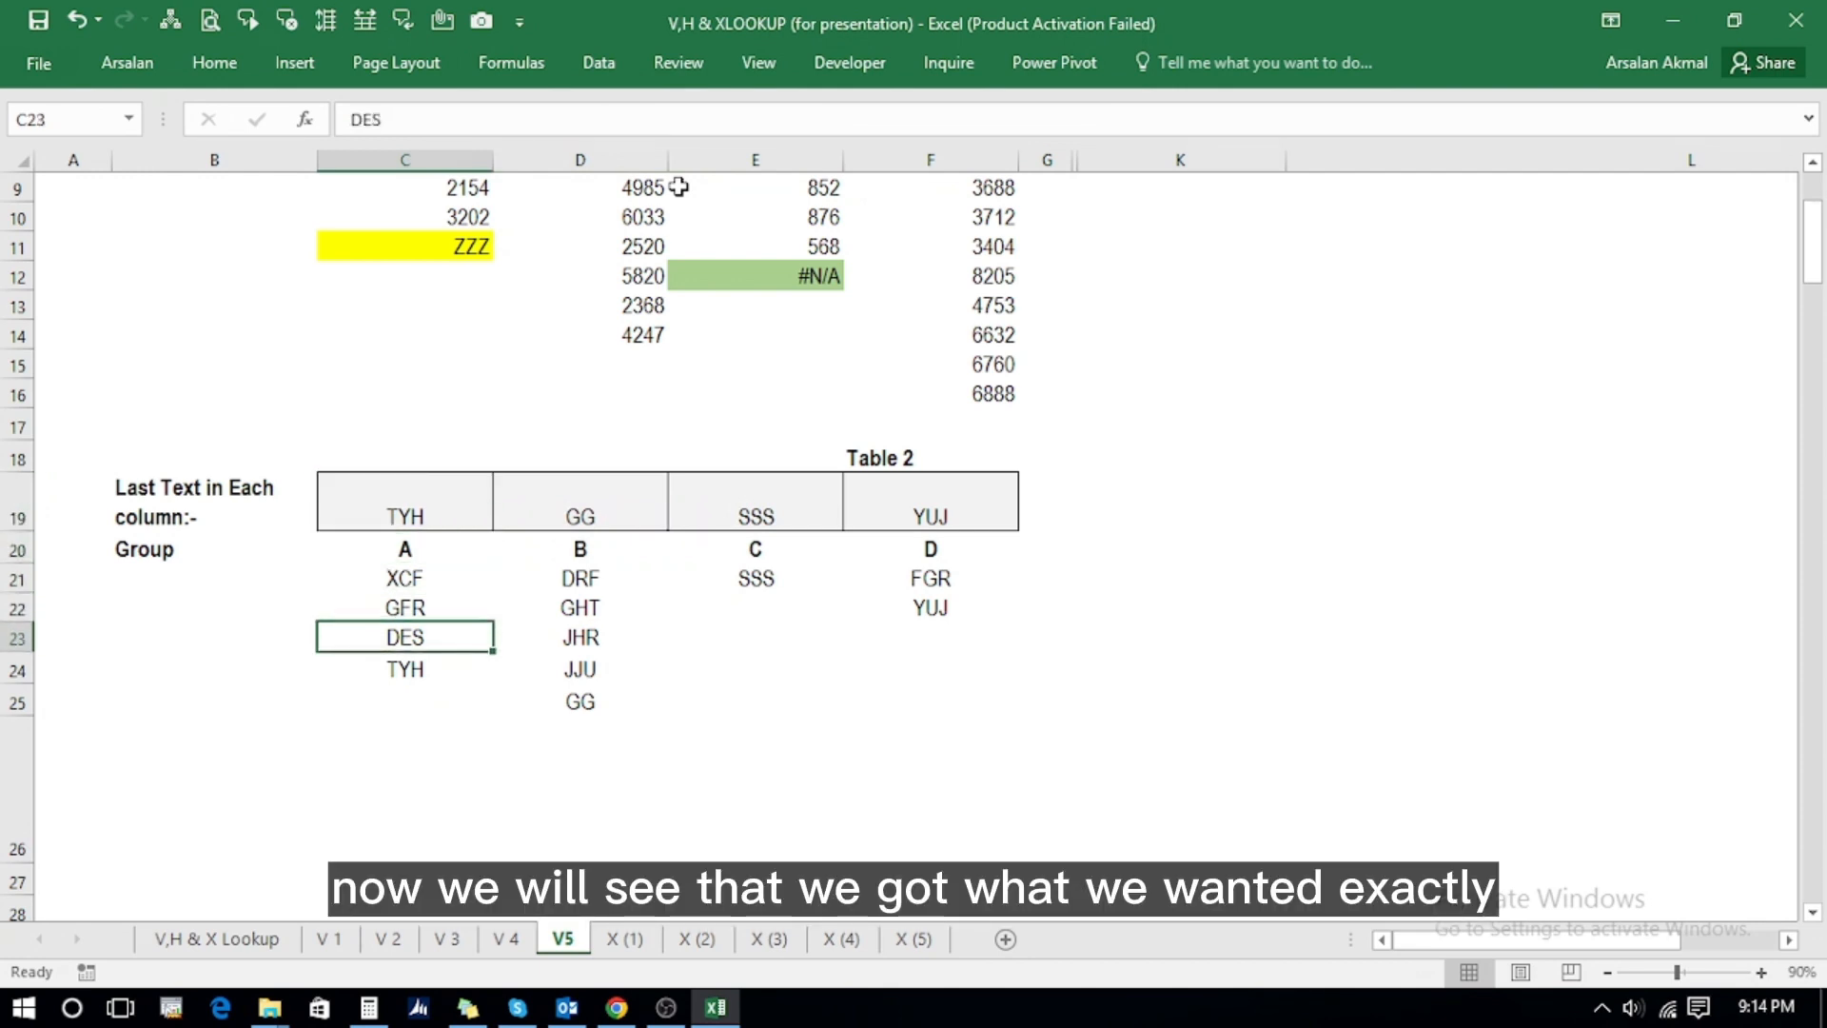
{"action": "key", "text": "Down"}
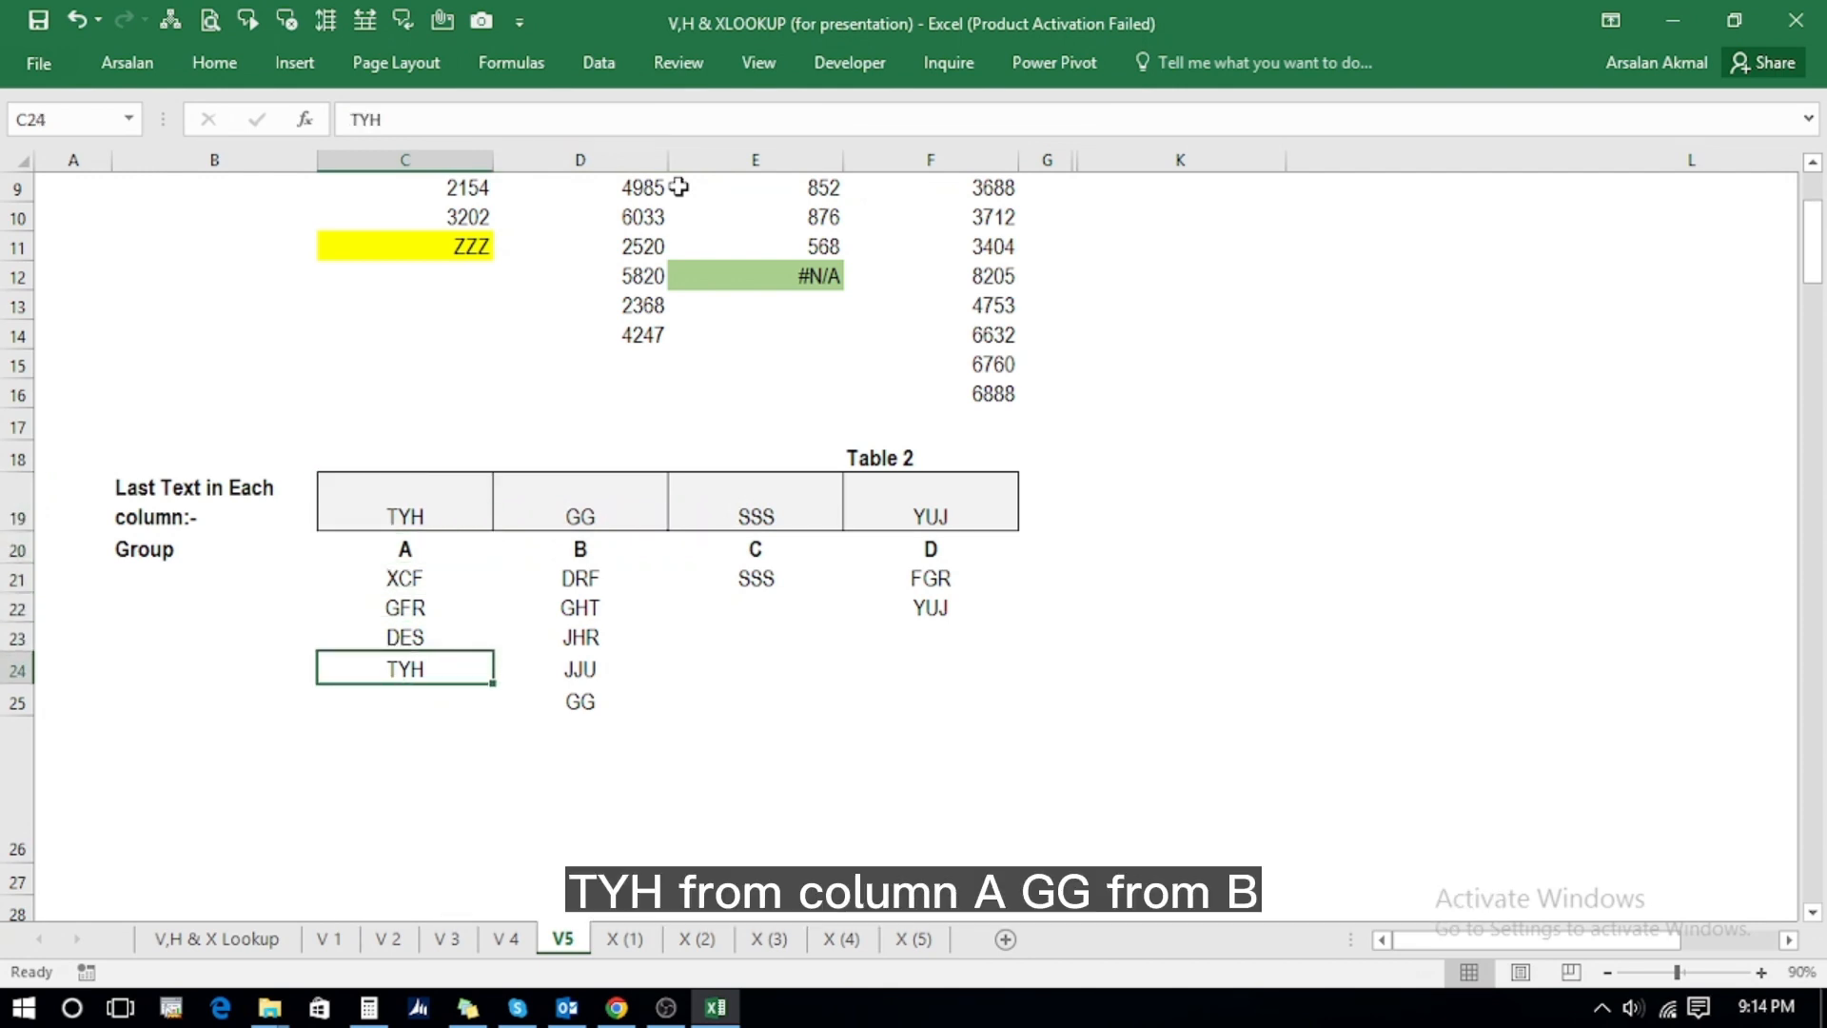
{"action": "key", "text": "Right"}
{"action": "key", "text": "Down"}
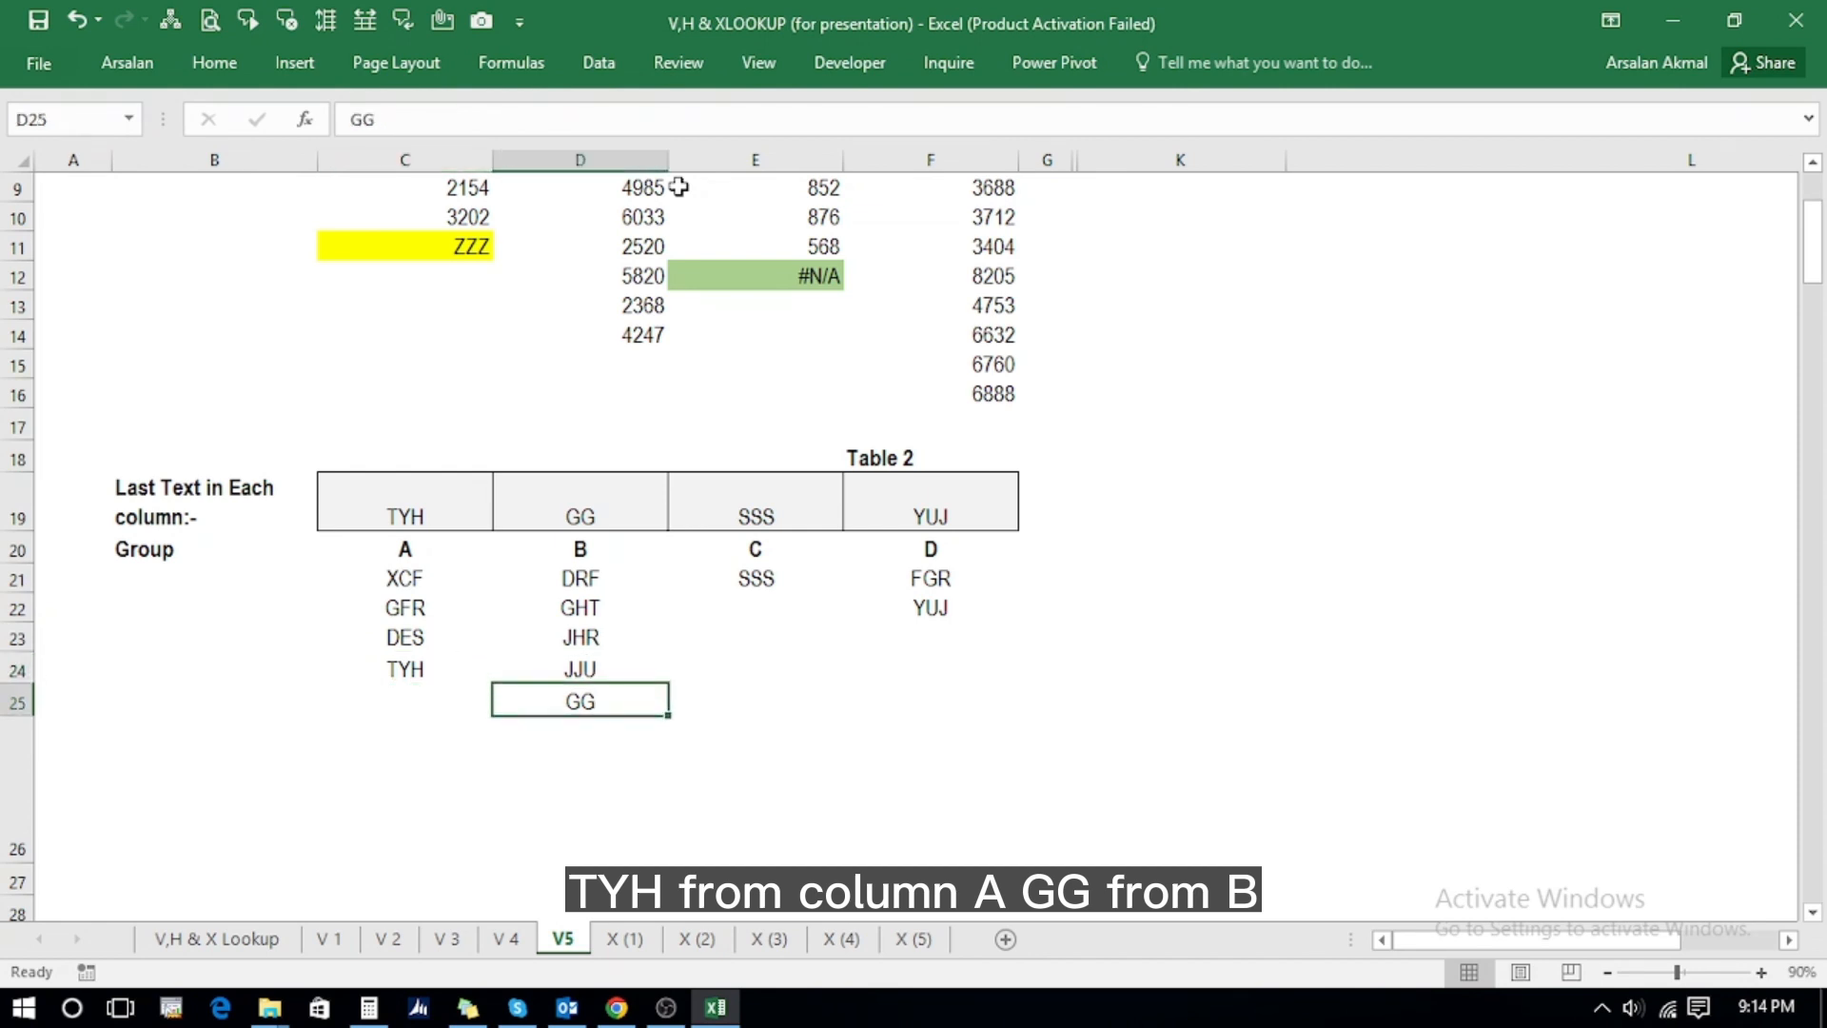
{"action": "key", "text": "Up"}
{"action": "key", "text": "Up"}
{"action": "key", "text": "Up"}
{"action": "key", "text": "Up"}
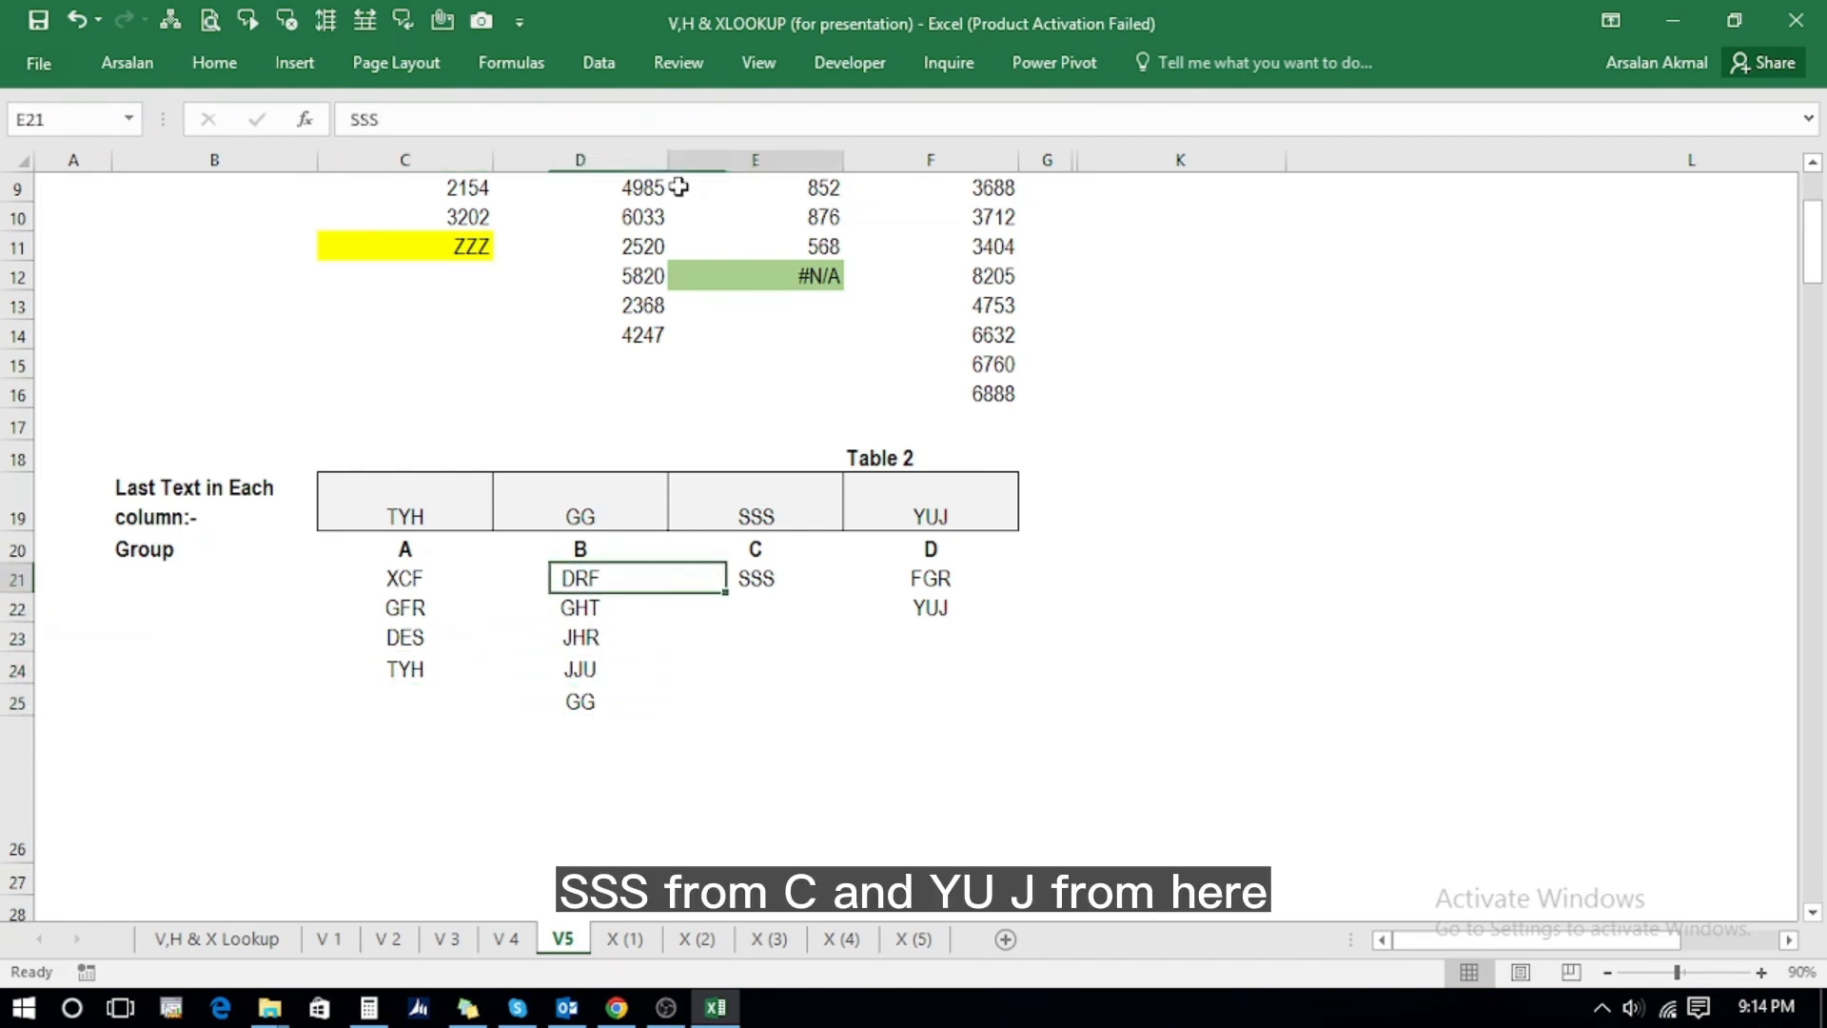
{"action": "key", "text": "Right"}
{"action": "key", "text": "Right"}
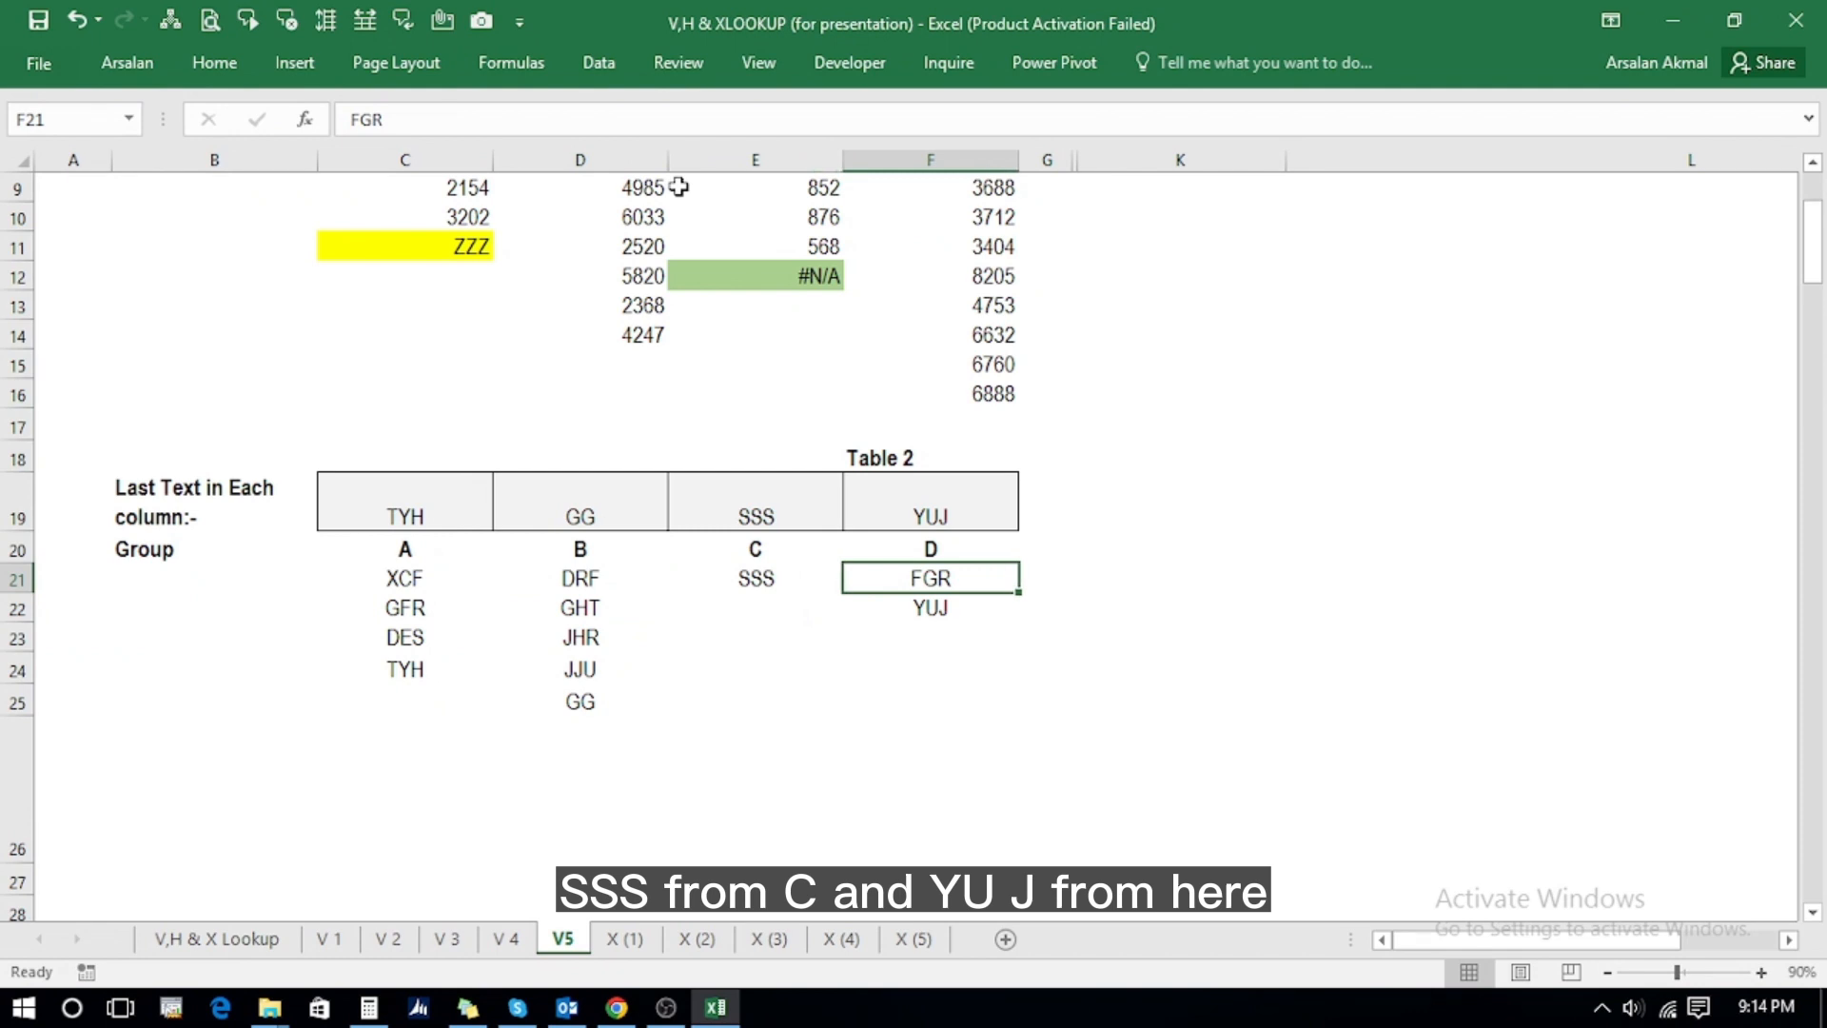
{"action": "key", "text": "Down"}
- Inspect the range used by the E19 formula for group C, leaving the formula unchanged
{"action": "key", "text": "Left"}
{"action": "key", "text": "Up"}
{"action": "key", "text": "Up"}
{"action": "key", "text": "Up"}
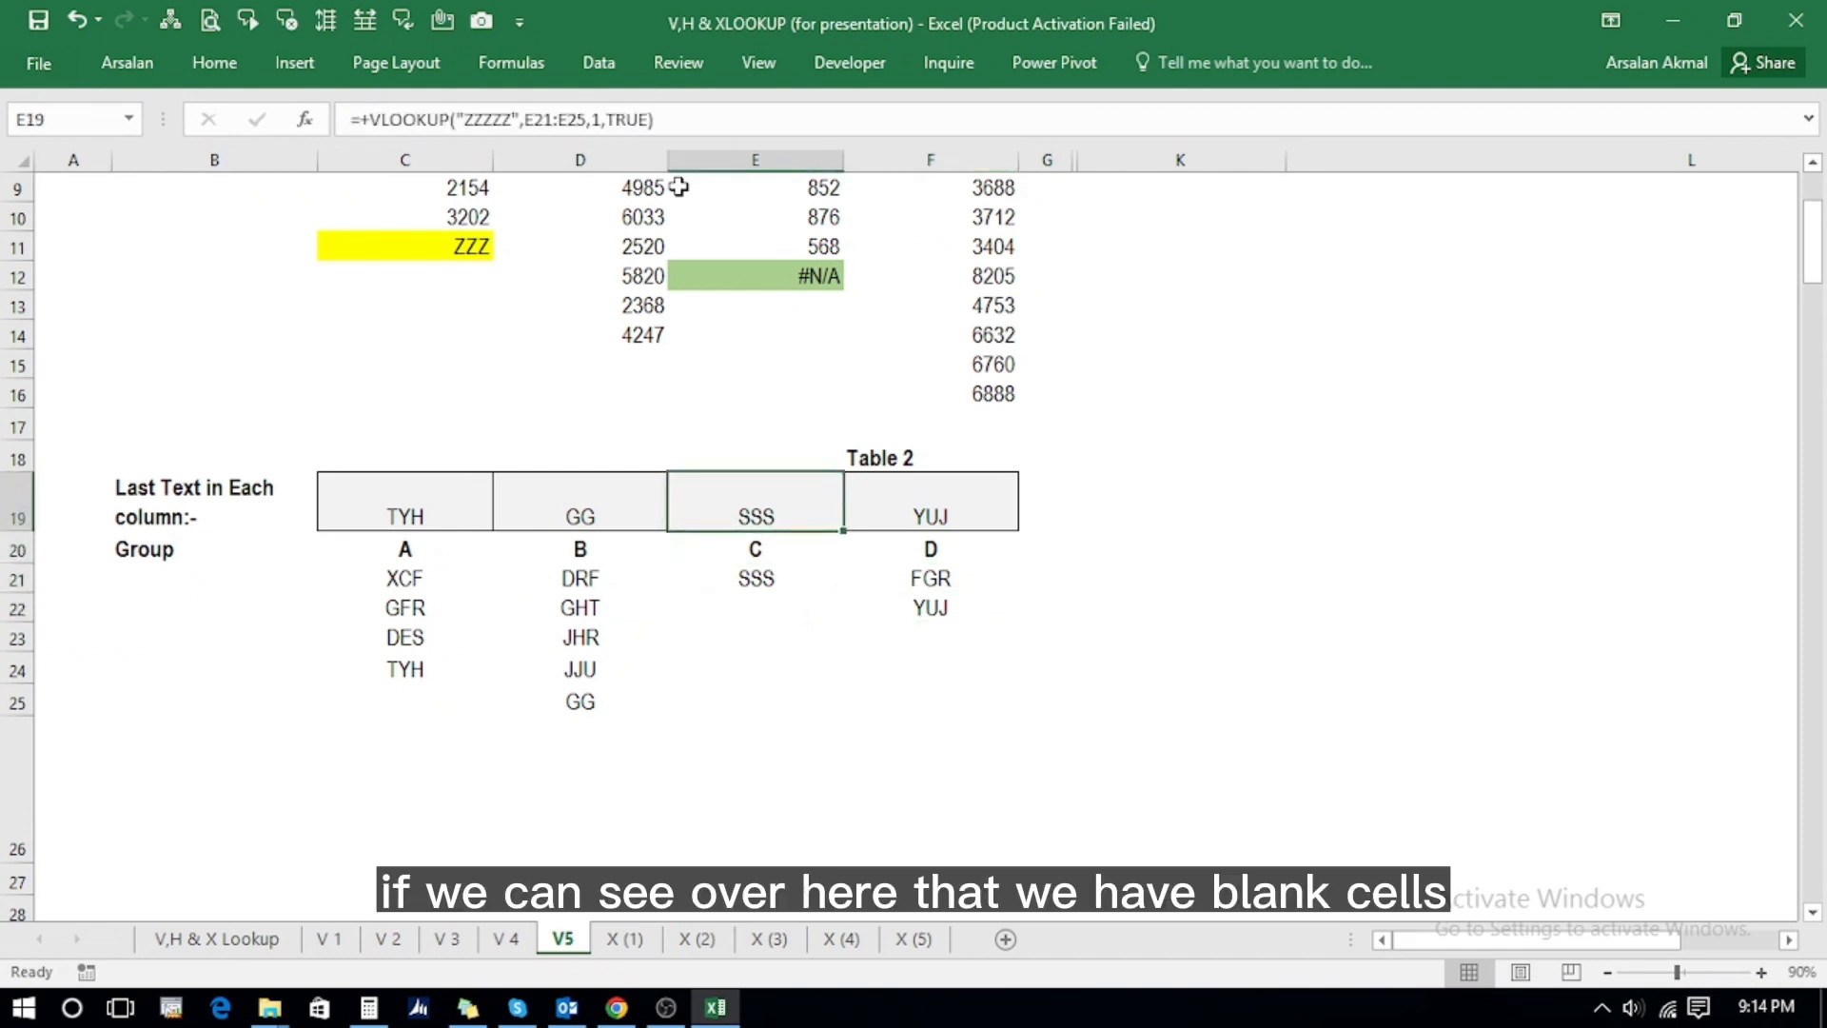
{"action": "key", "text": "F2"}
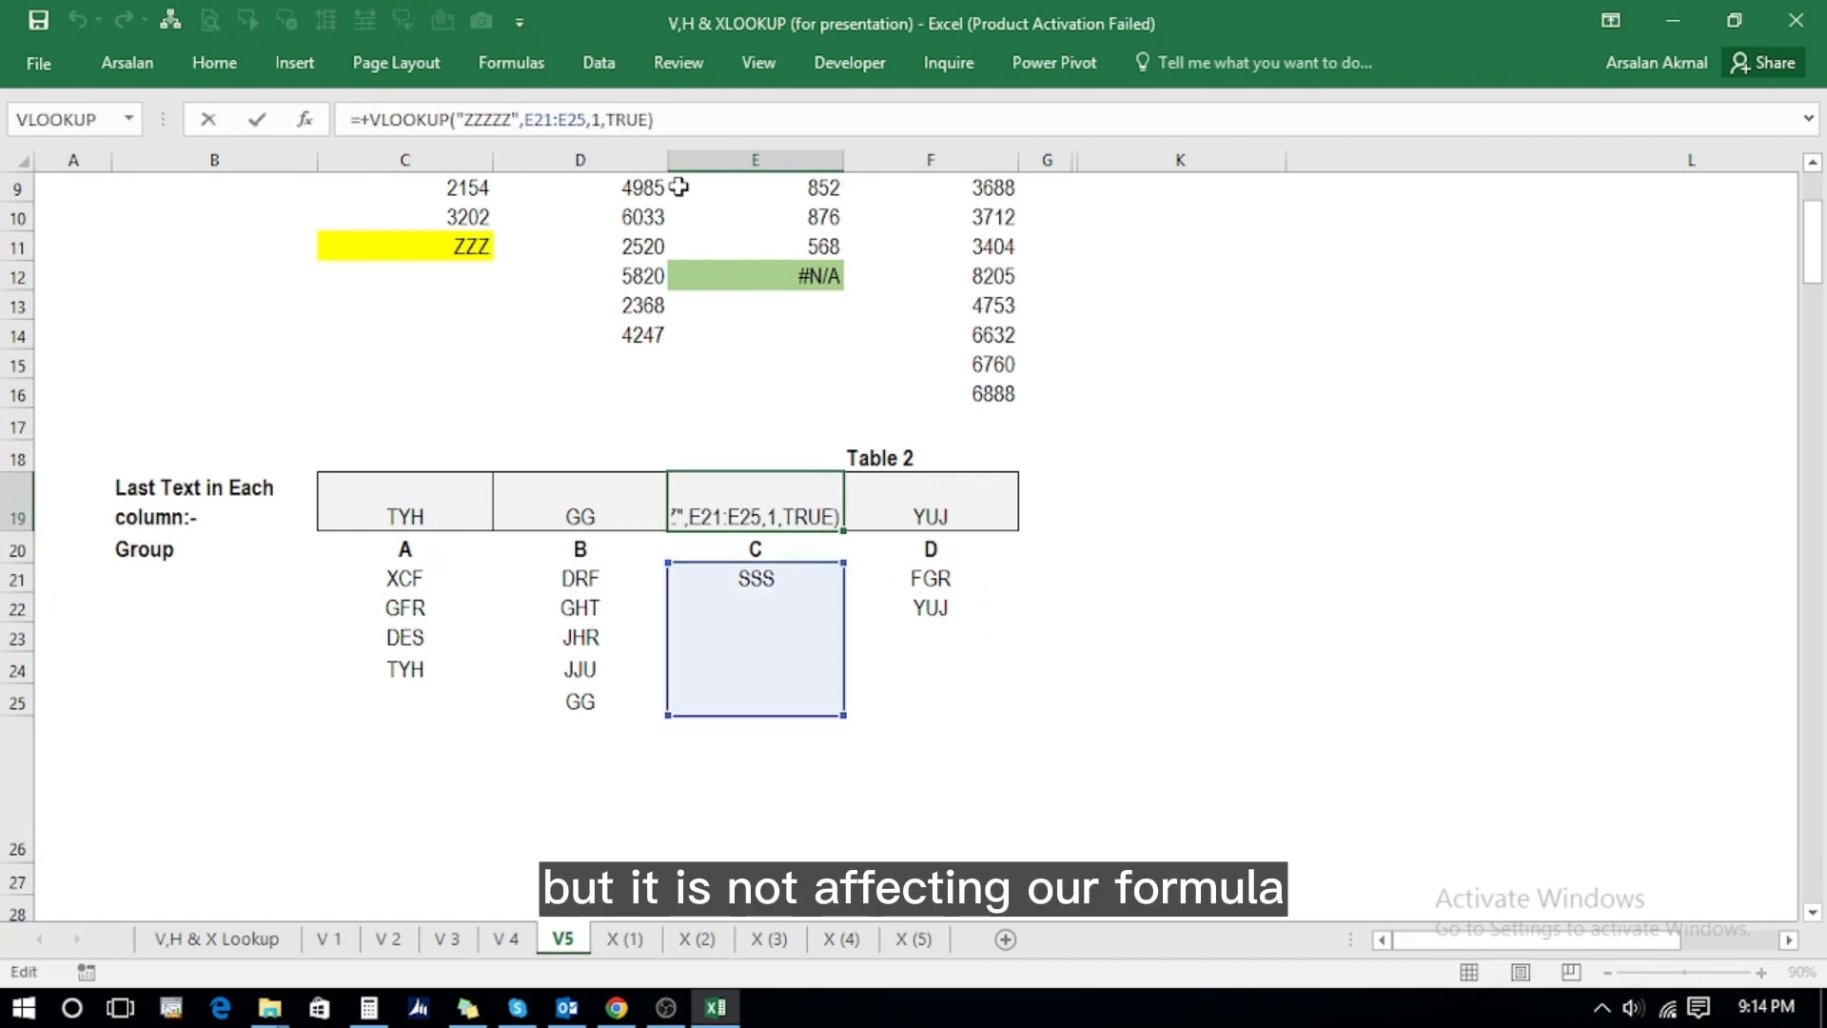
{"action": "key", "text": "Escape"}
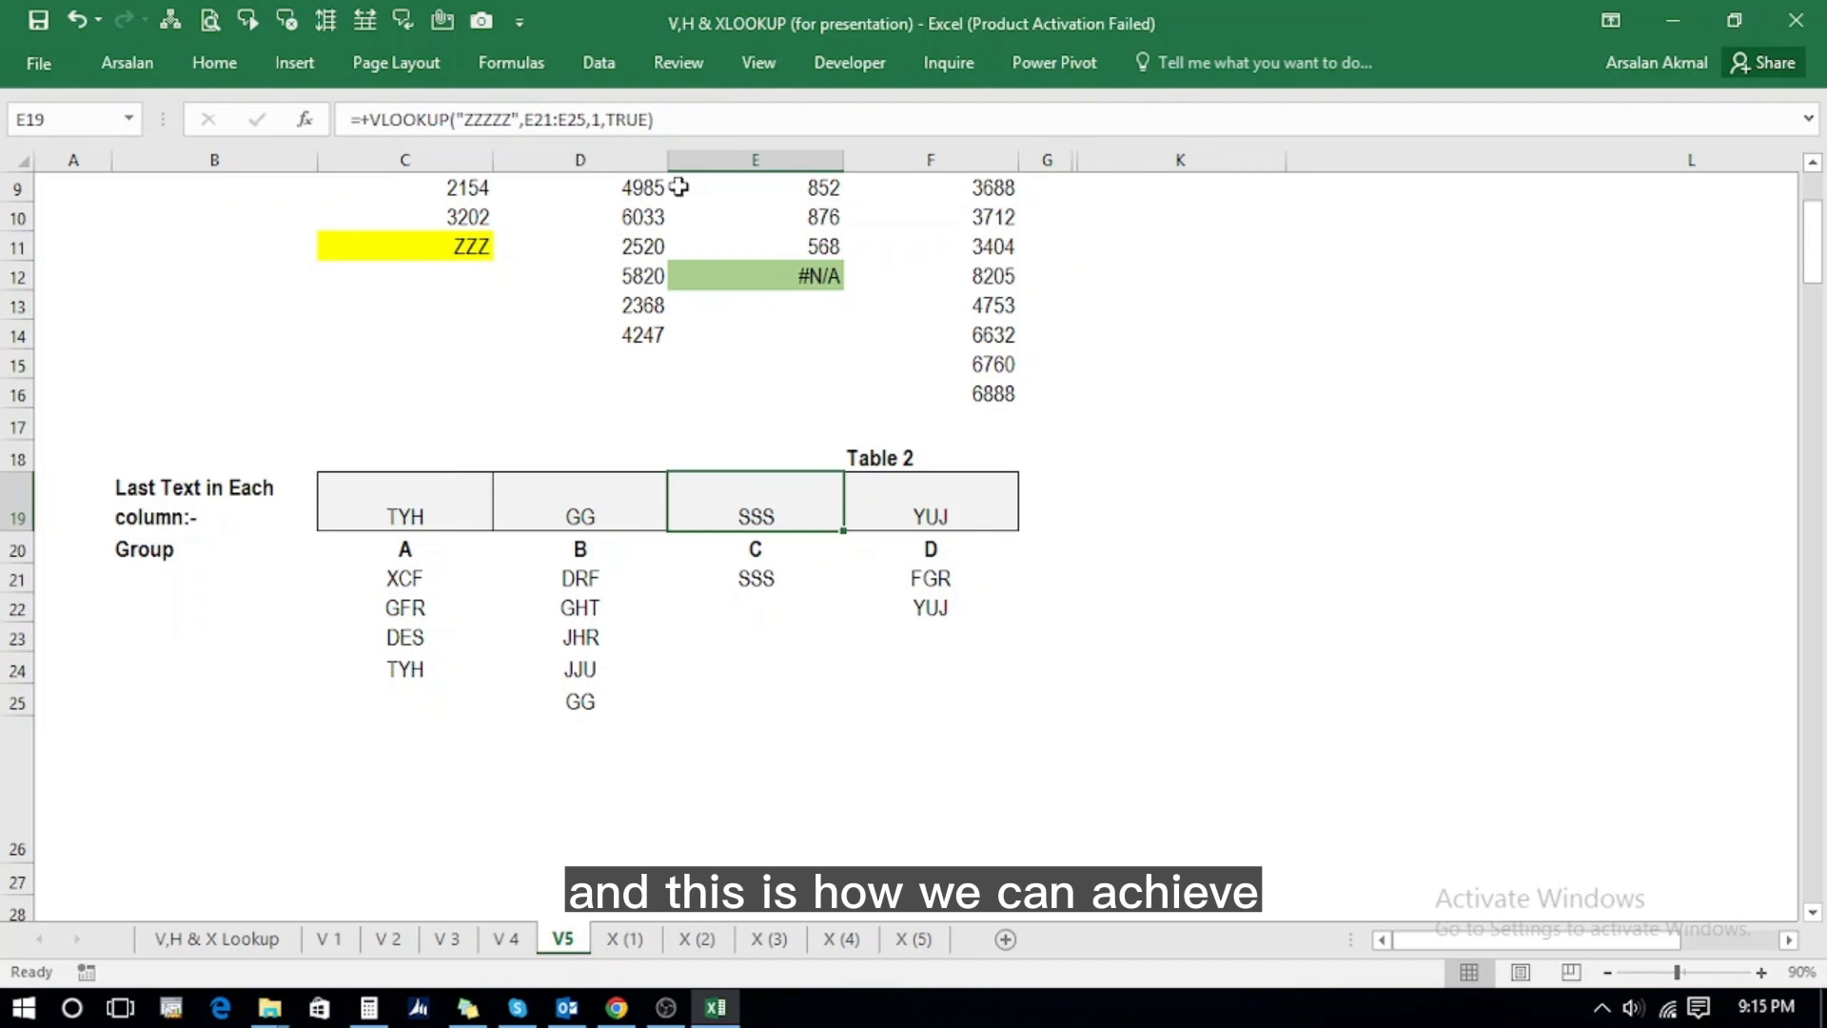
- Review the Table 2 last-text results from C19 and go back up to Table 1
{"action": "key", "text": "Left"}
{"action": "key", "text": "Left"}
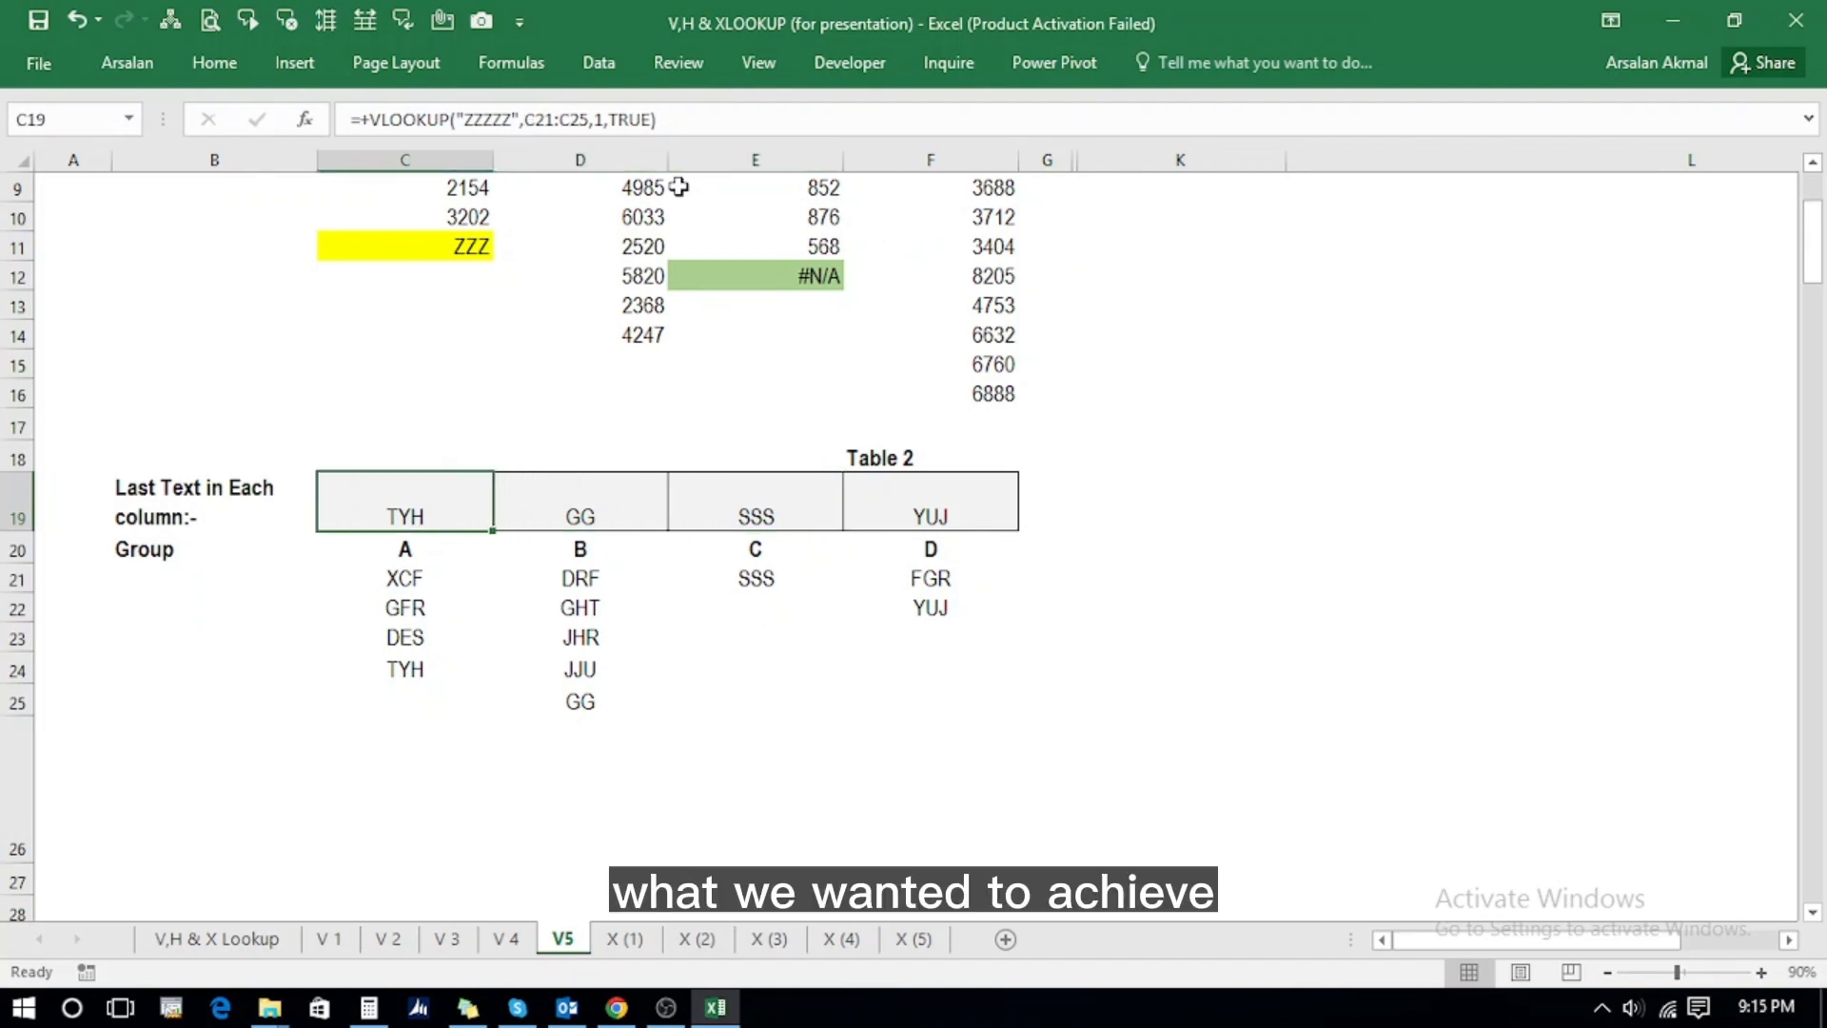
{"action": "key", "text": "Up"}
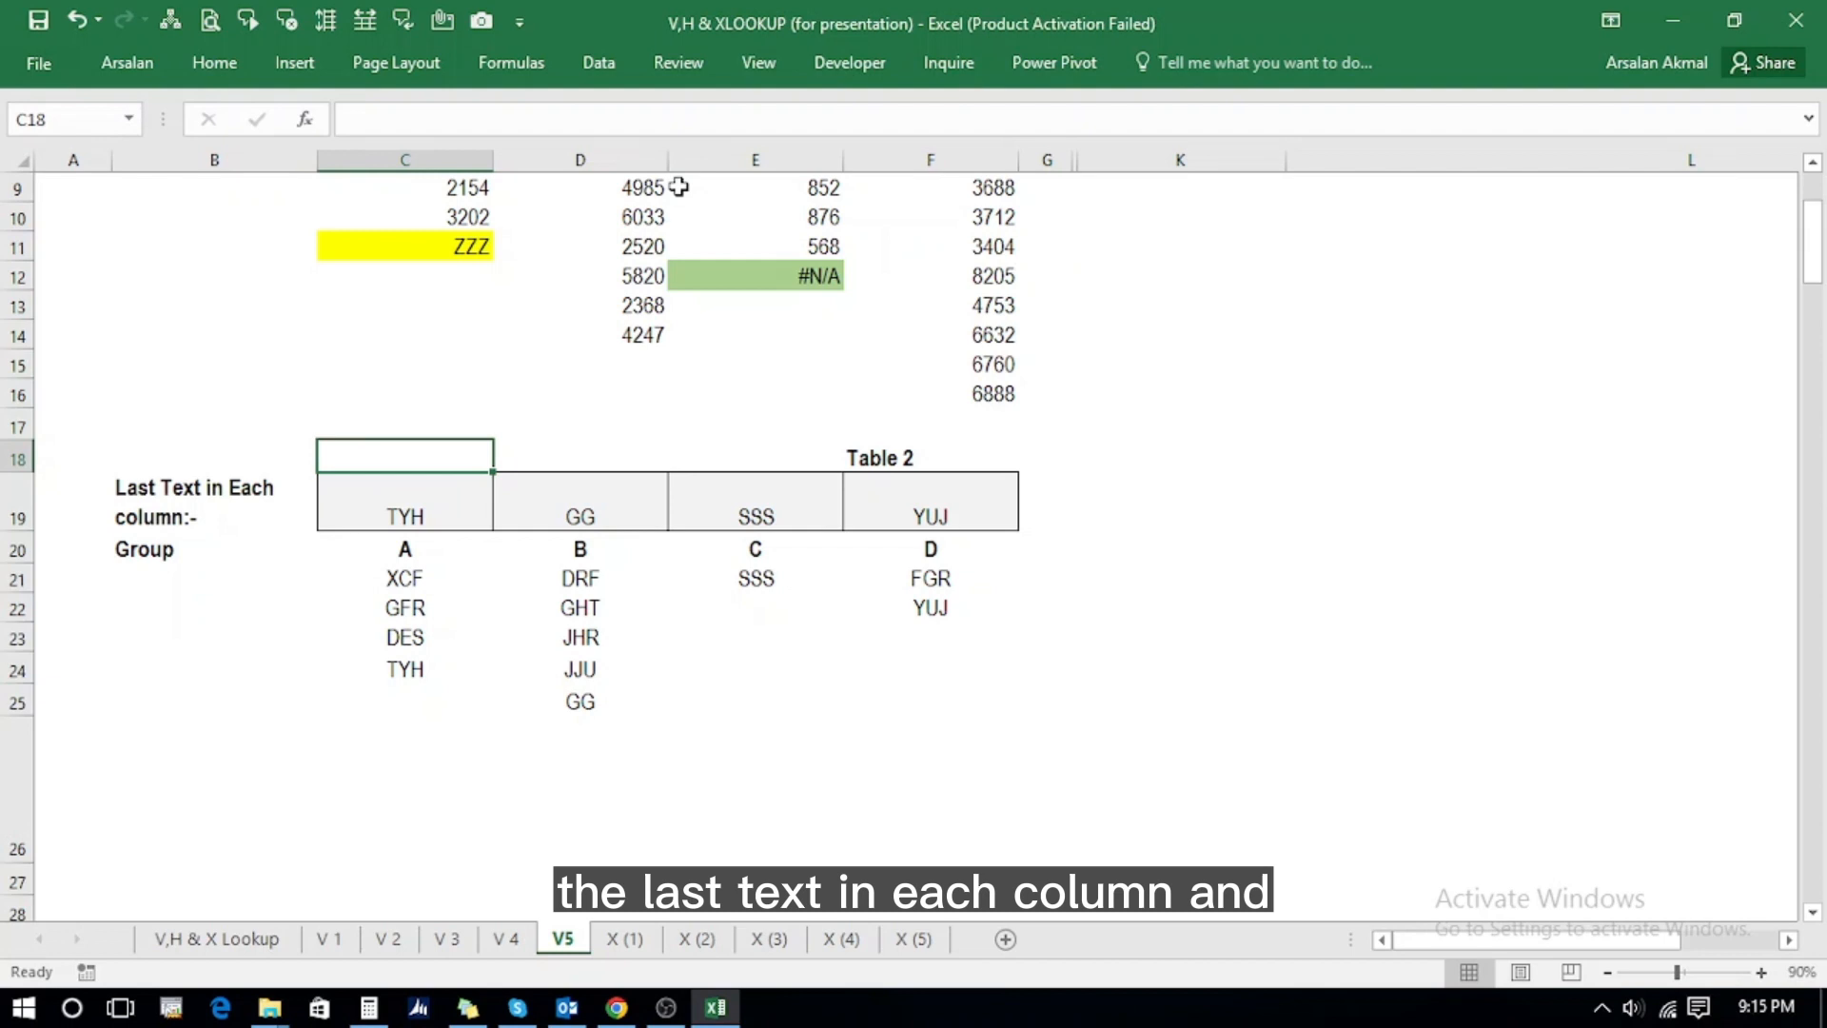
{"action": "key", "text": "Up"}
{"action": "key", "text": "Up"}
{"action": "key", "text": "Up"}
{"action": "key", "text": "Up"}
{"action": "key", "text": "Up"}
{"action": "key", "text": "Up"}
{"action": "key", "text": "Up"}
{"action": "key", "text": "Up"}
{"action": "key", "text": "Up"}
{"action": "key", "text": "Up"}
{"action": "key", "text": "Up"}
{"action": "key", "text": "Up"}
{"action": "key", "text": "Up"}
{"action": "key", "text": "Up"}
{"action": "key", "text": "Up"}
{"action": "key", "text": "Up"}
{"action": "key", "text": "Up"}
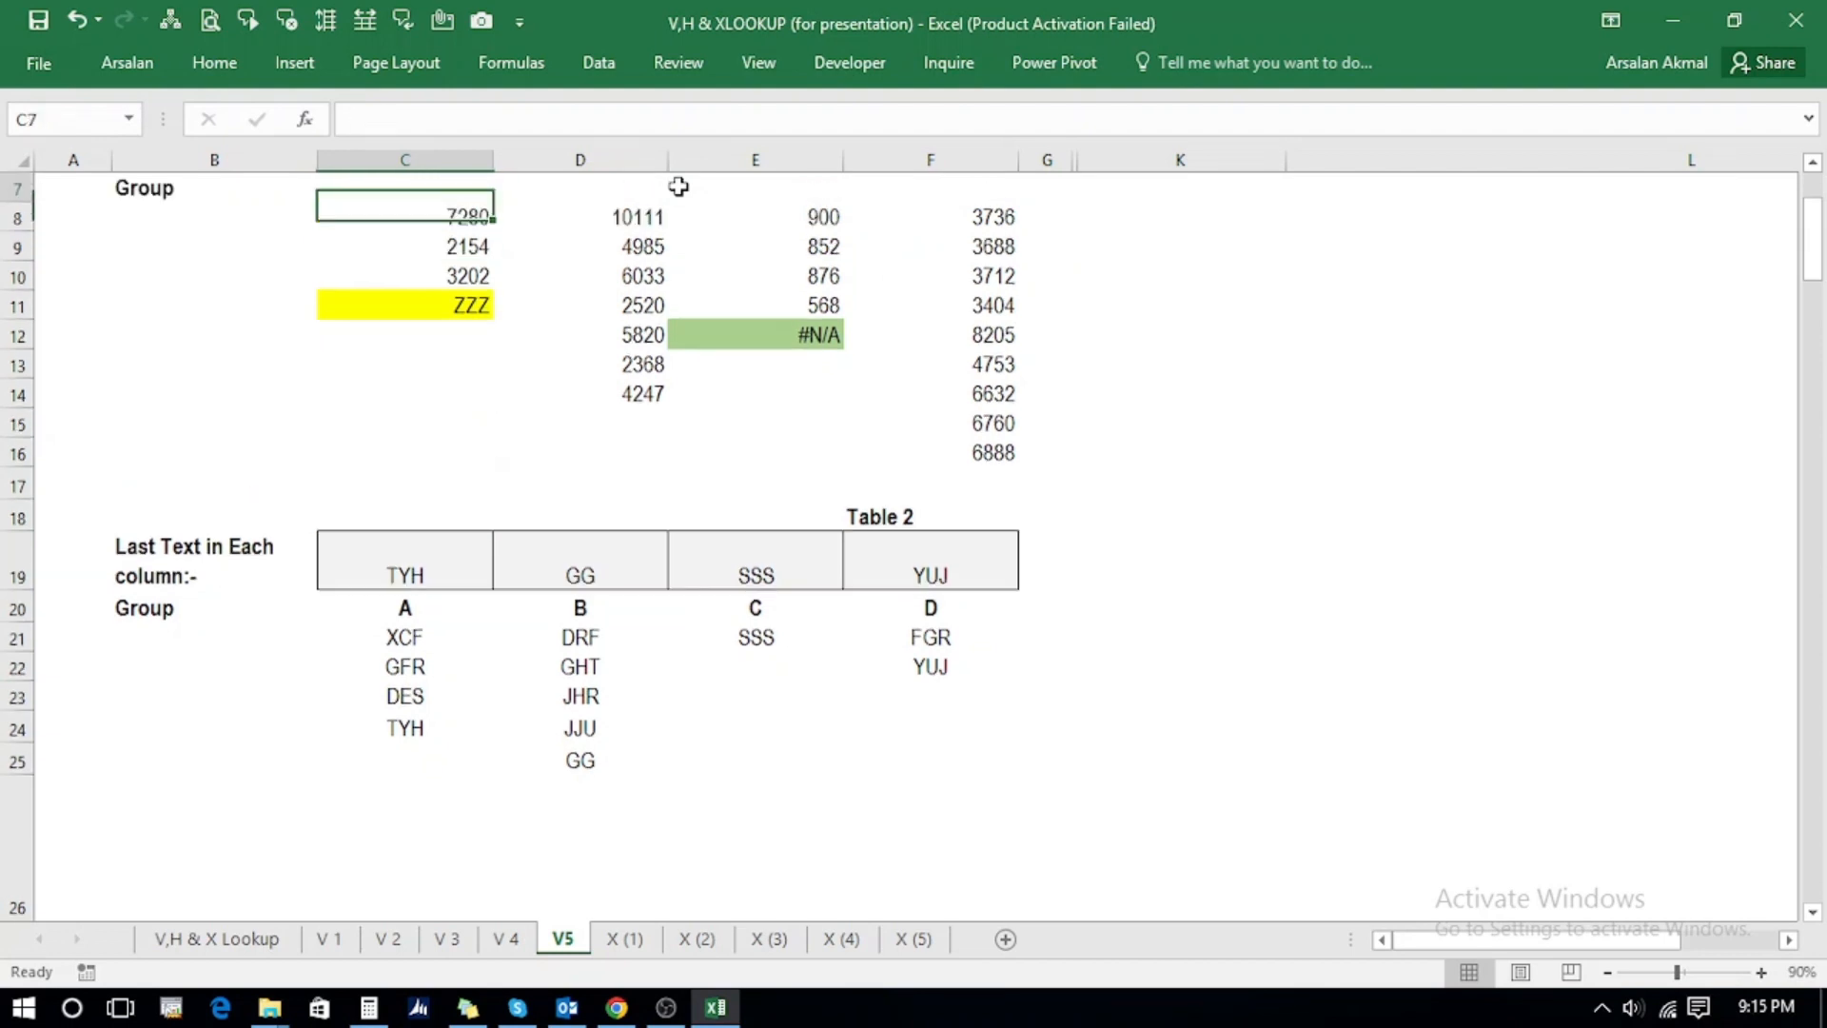
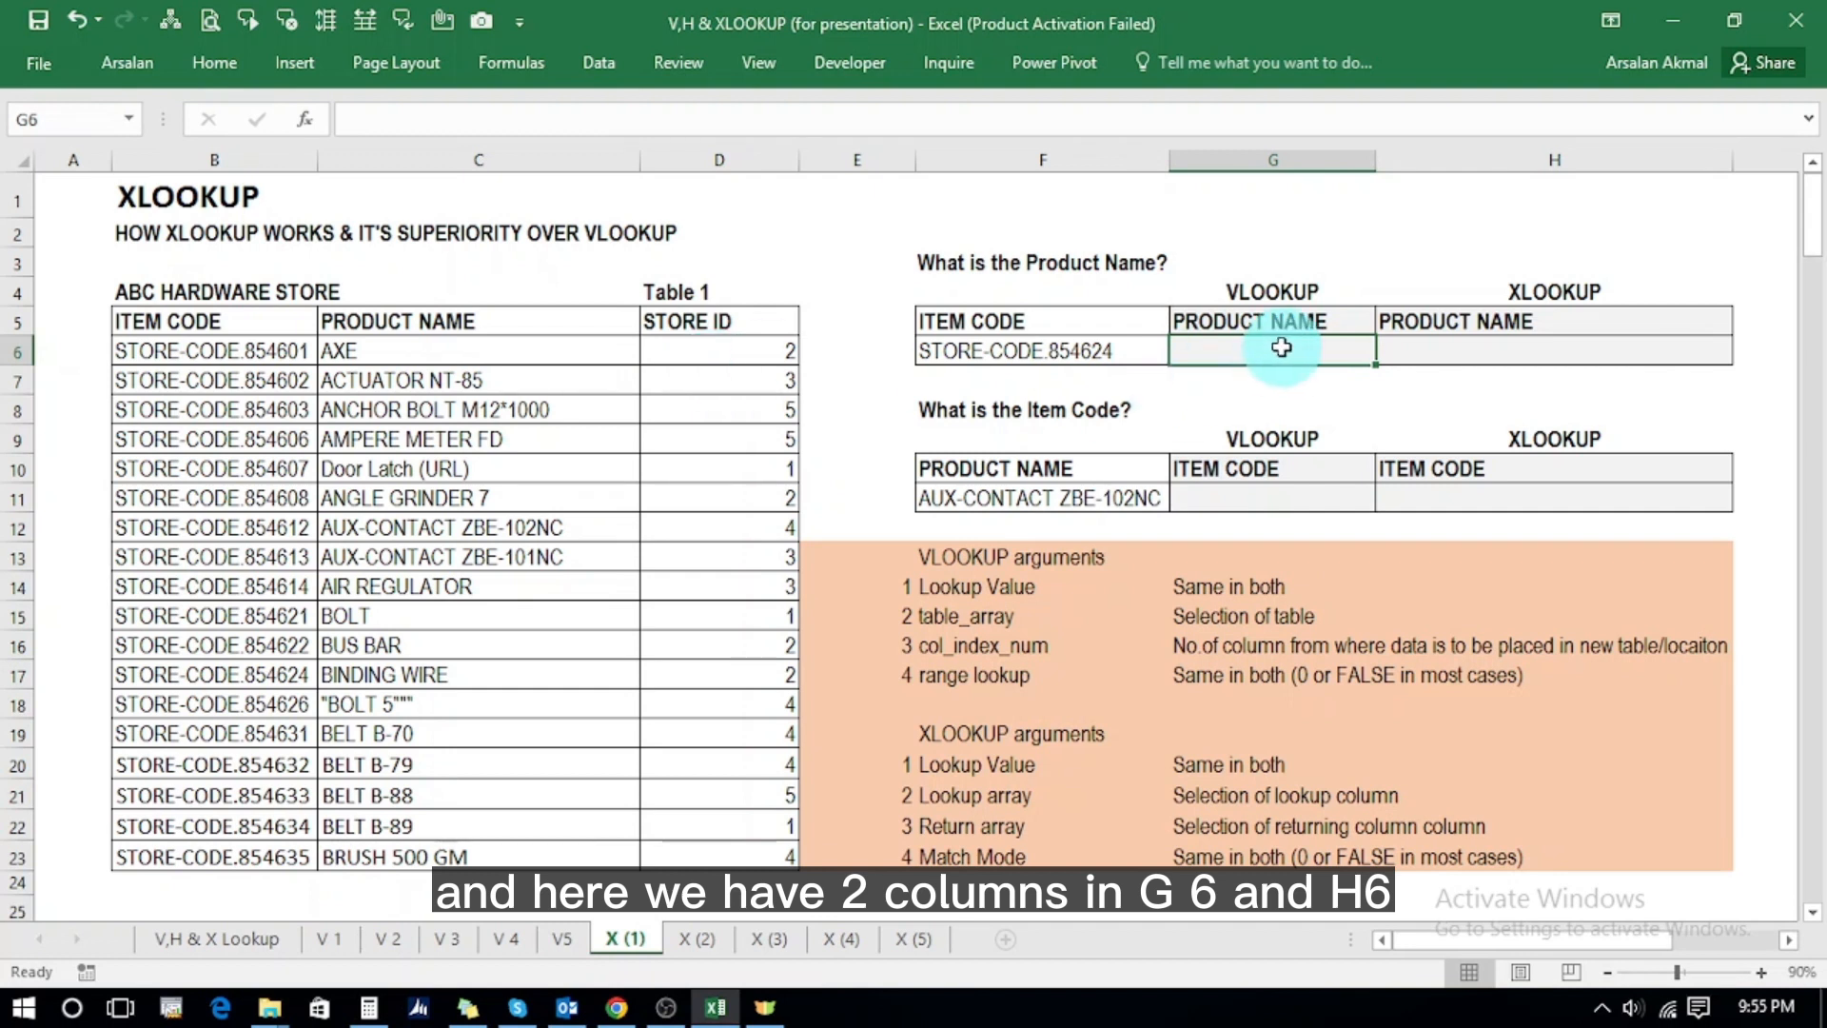
- Look over the VLOOKUP and XLOOKUP product name cells G6 and H6 on sheet X (1)
{"action": "key", "text": "Right"}
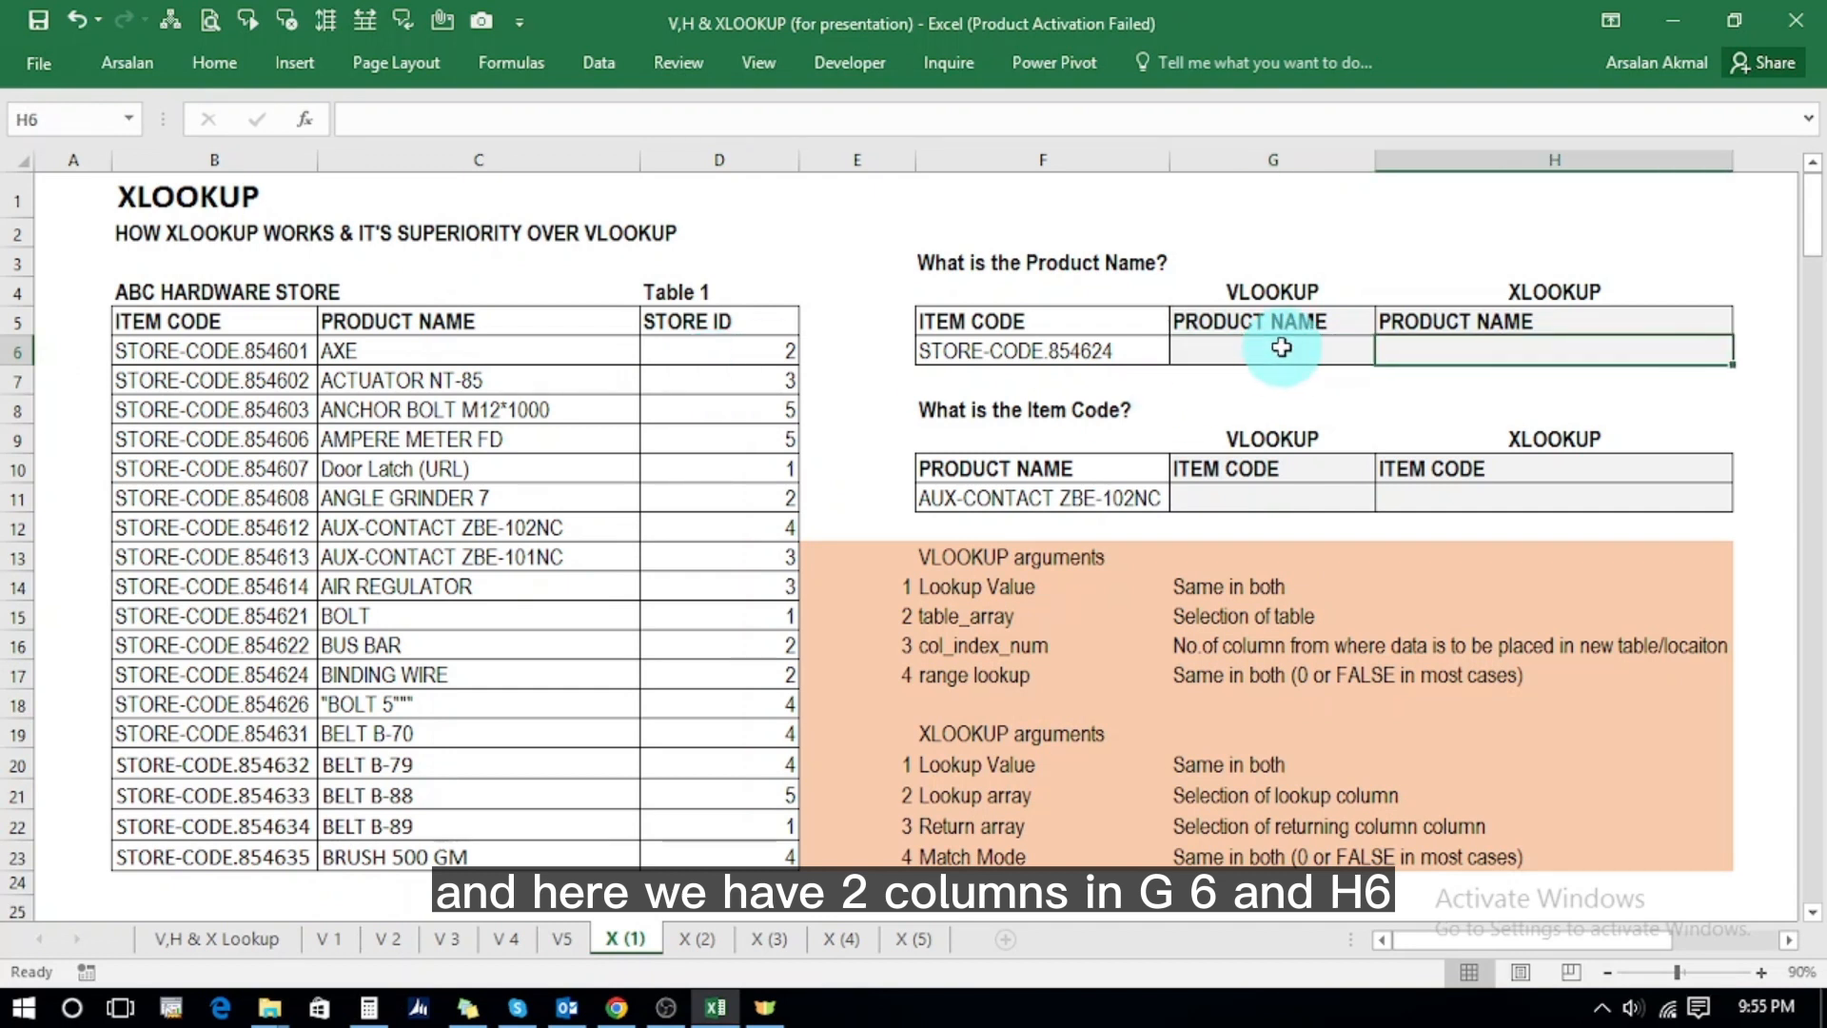
{"action": "key", "text": "Left"}
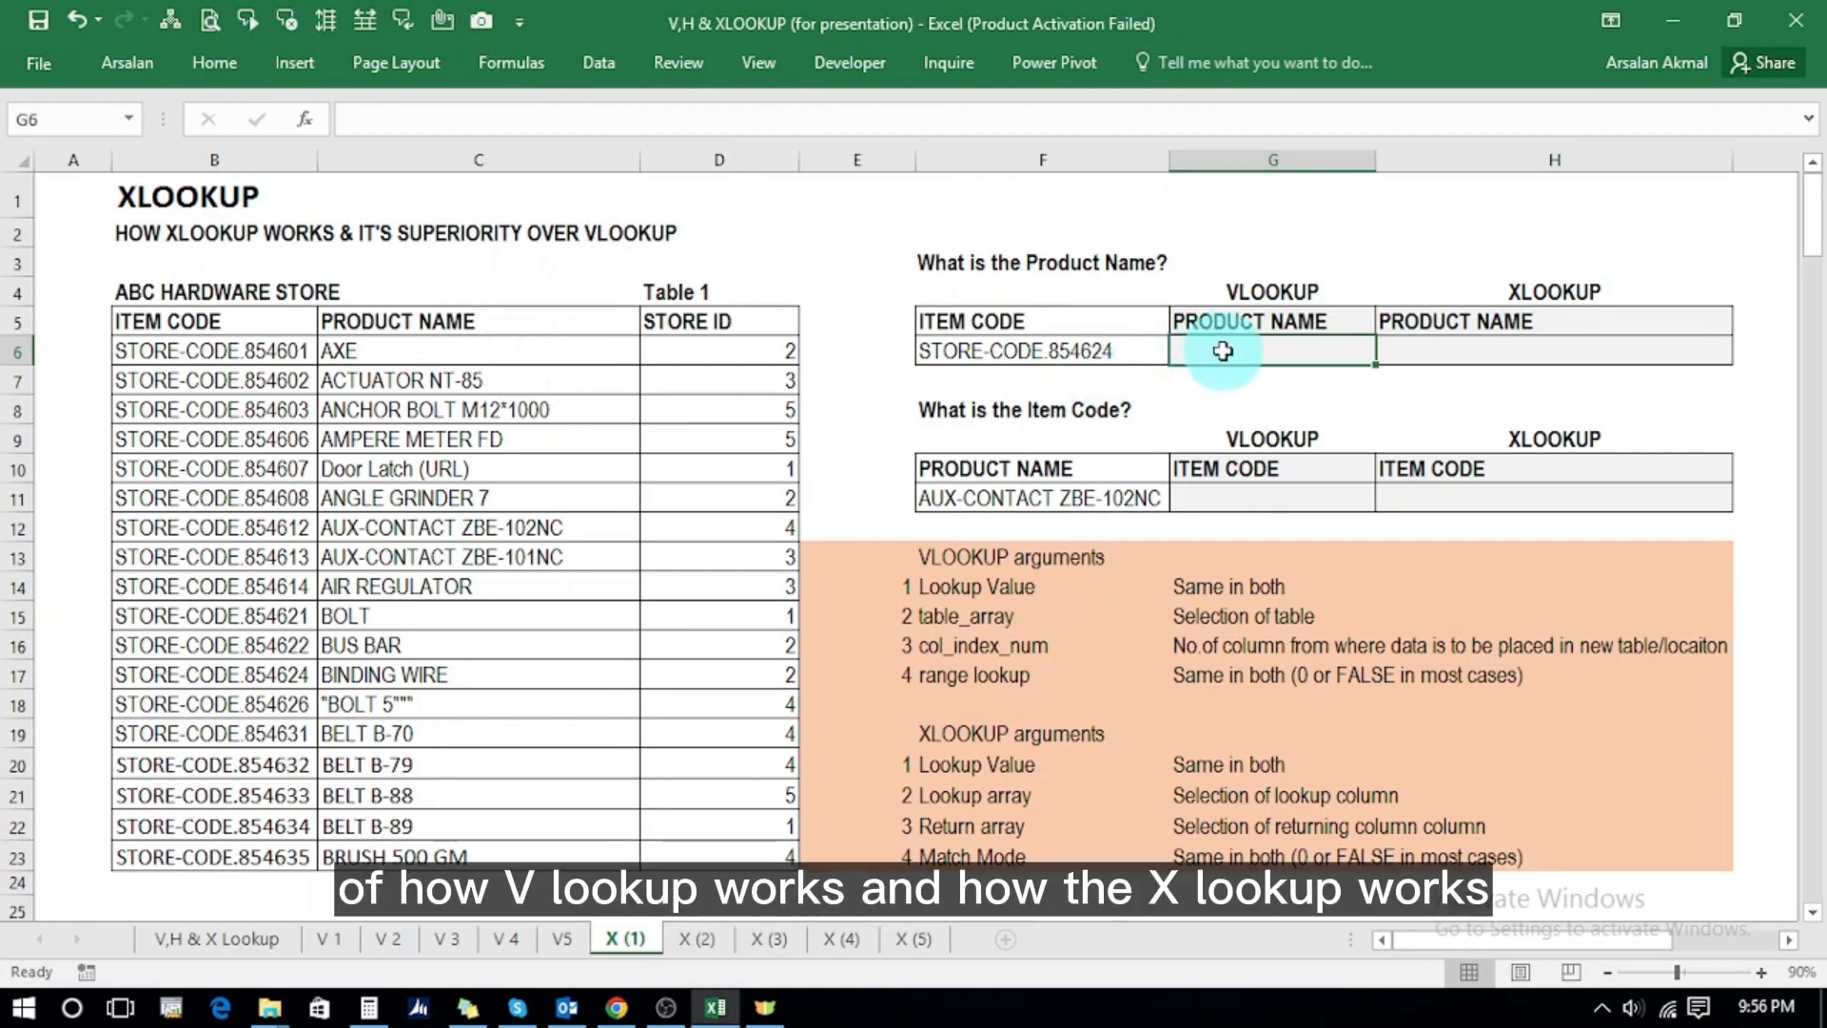
- Start a VLOOKUP formula in cell G6 with the item code in F6 as the lookup value
{"action": "left_click", "coordinate": [1442, 348]}
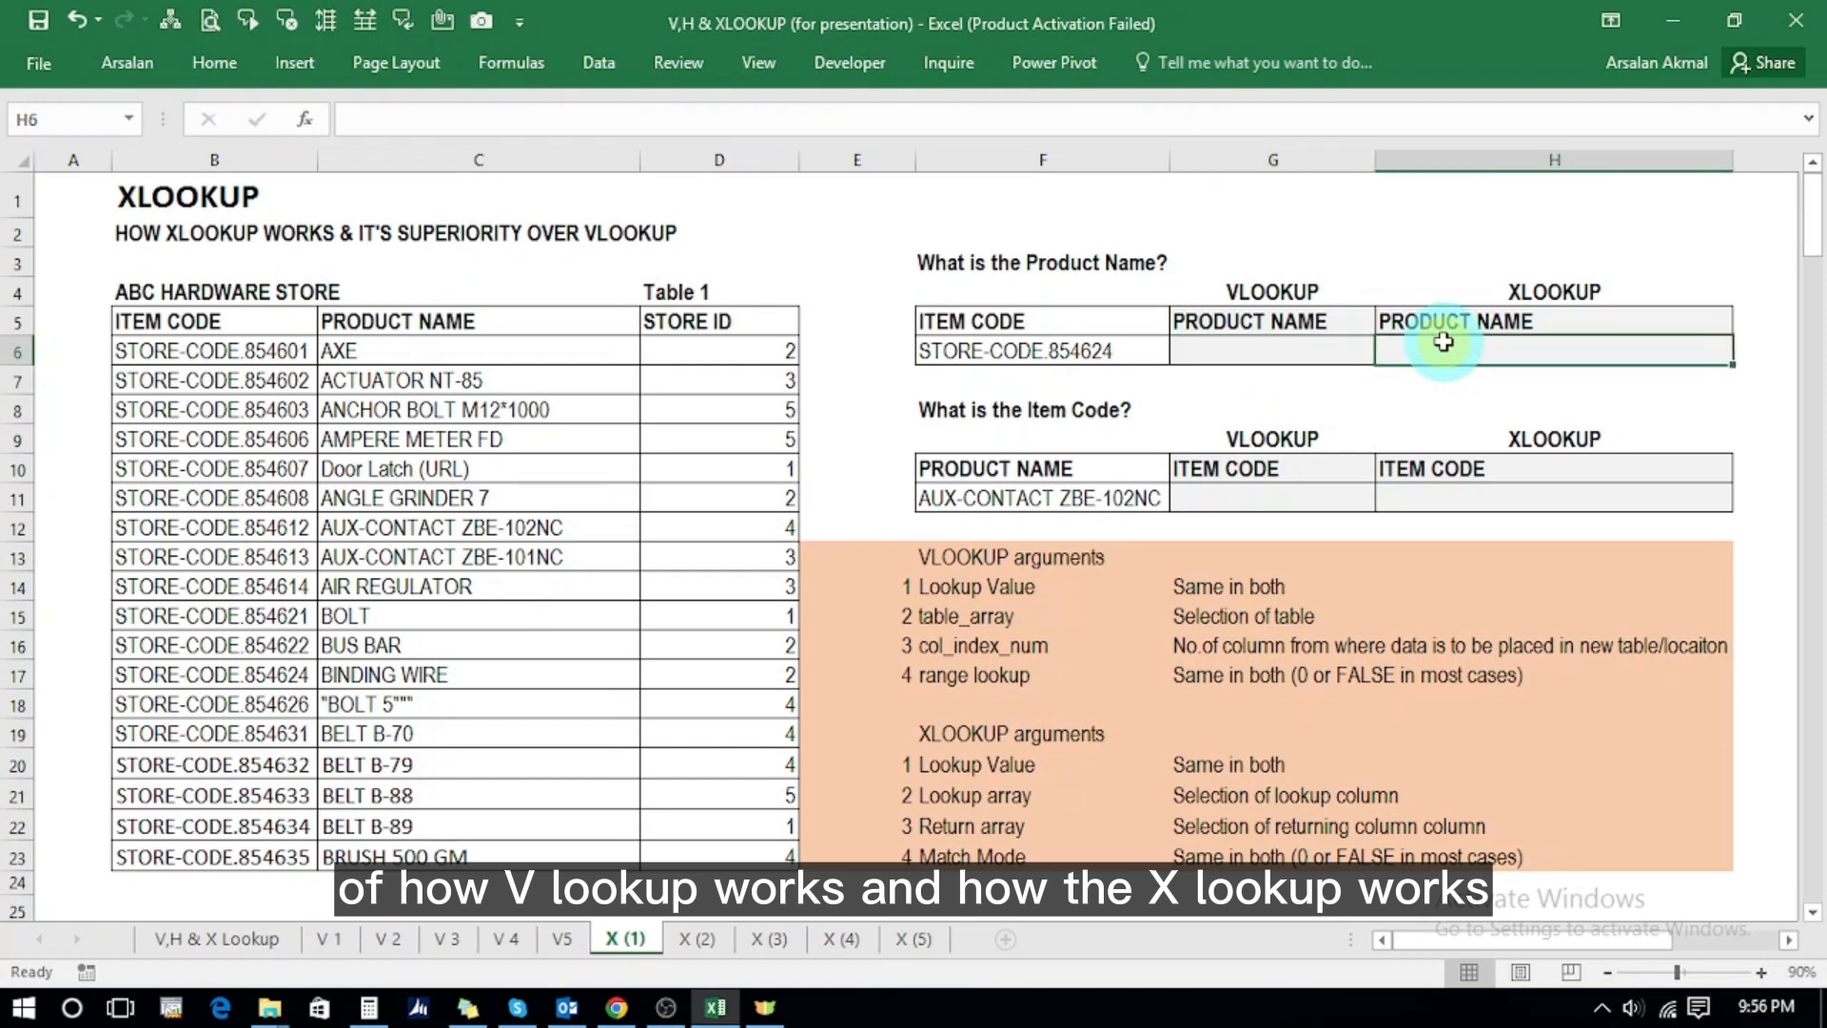
{"action": "left_click", "coordinate": [1218, 344]}
{"action": "type", "text": "+"}
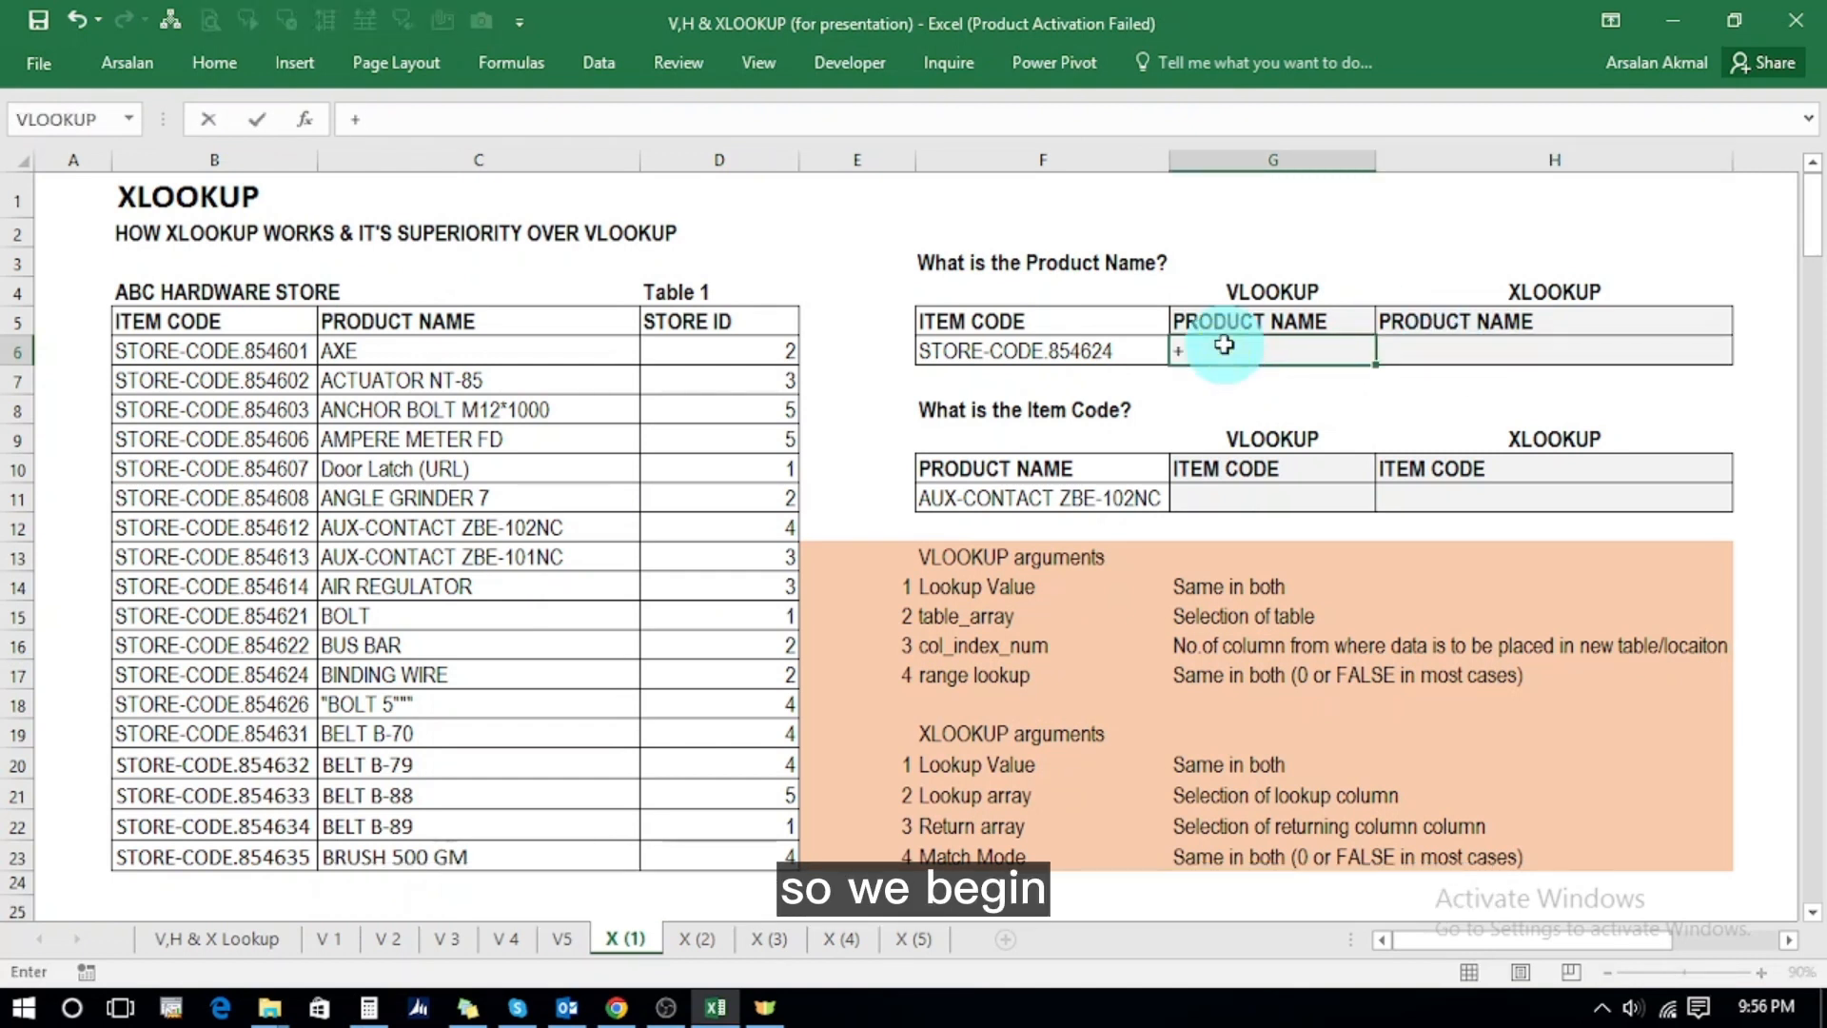
{"action": "type", "text": "vl"}
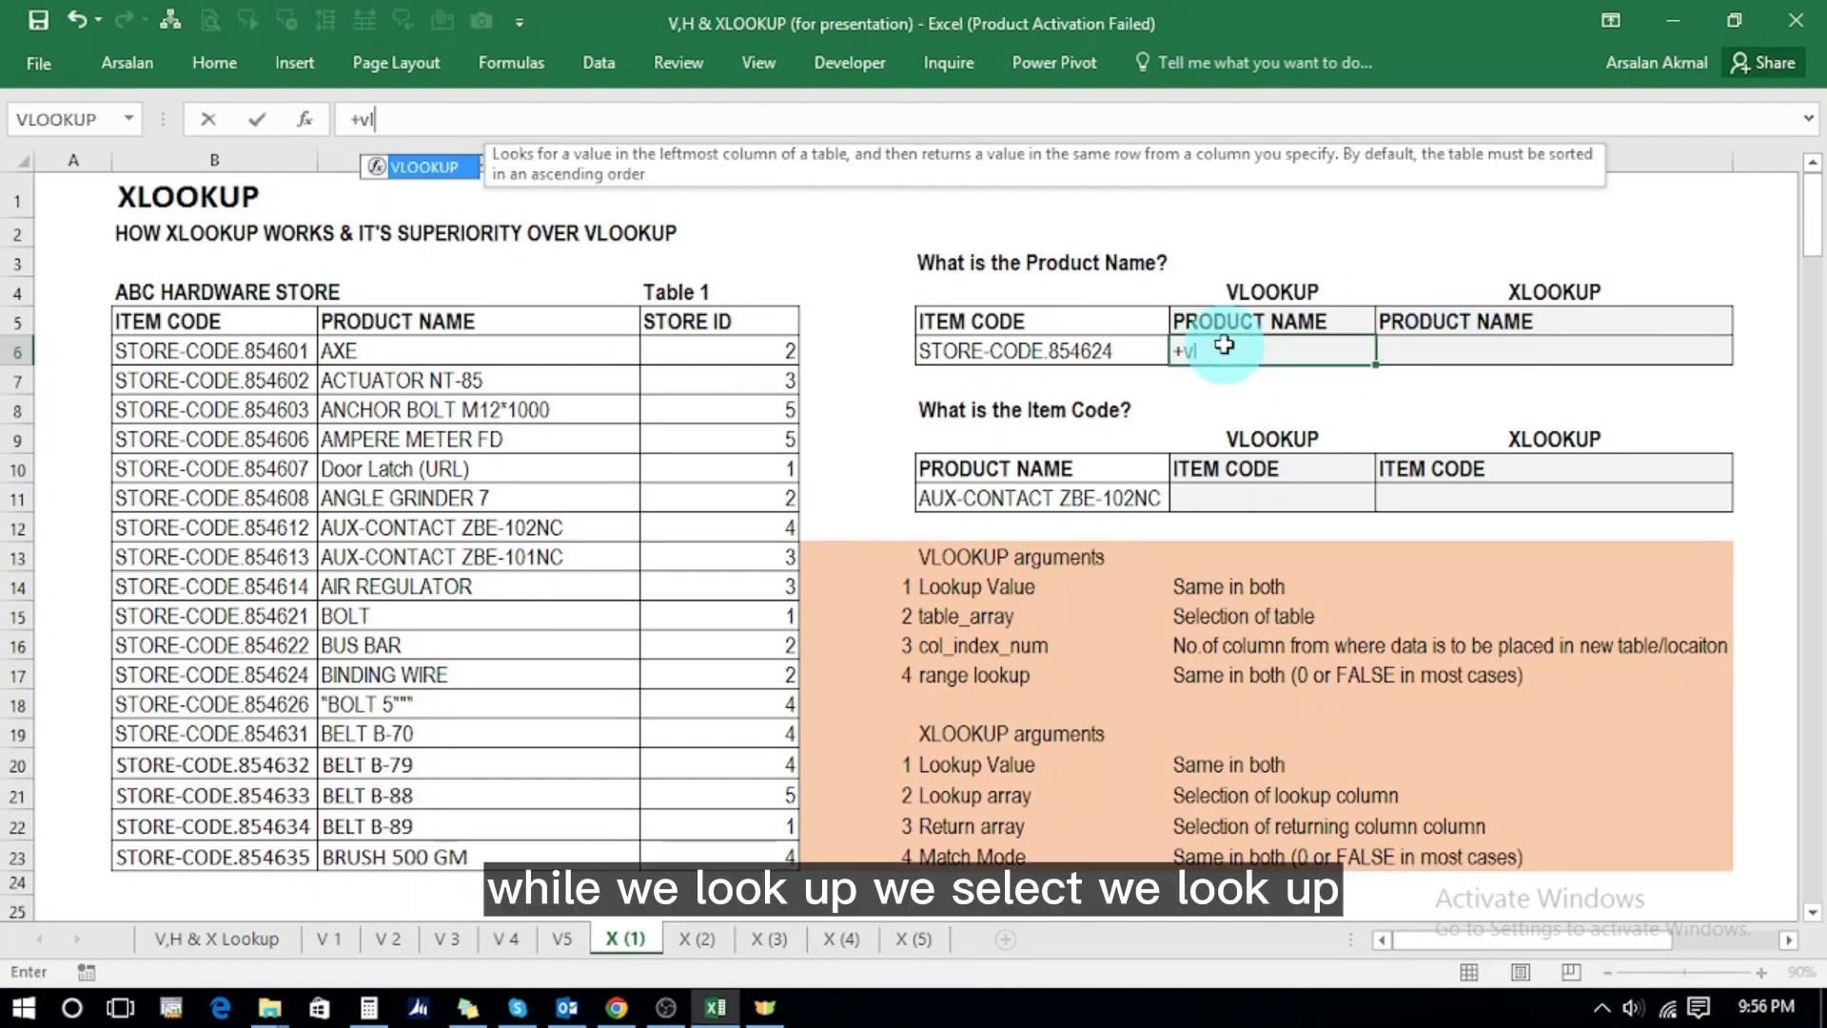
{"action": "key", "text": "Tab"}
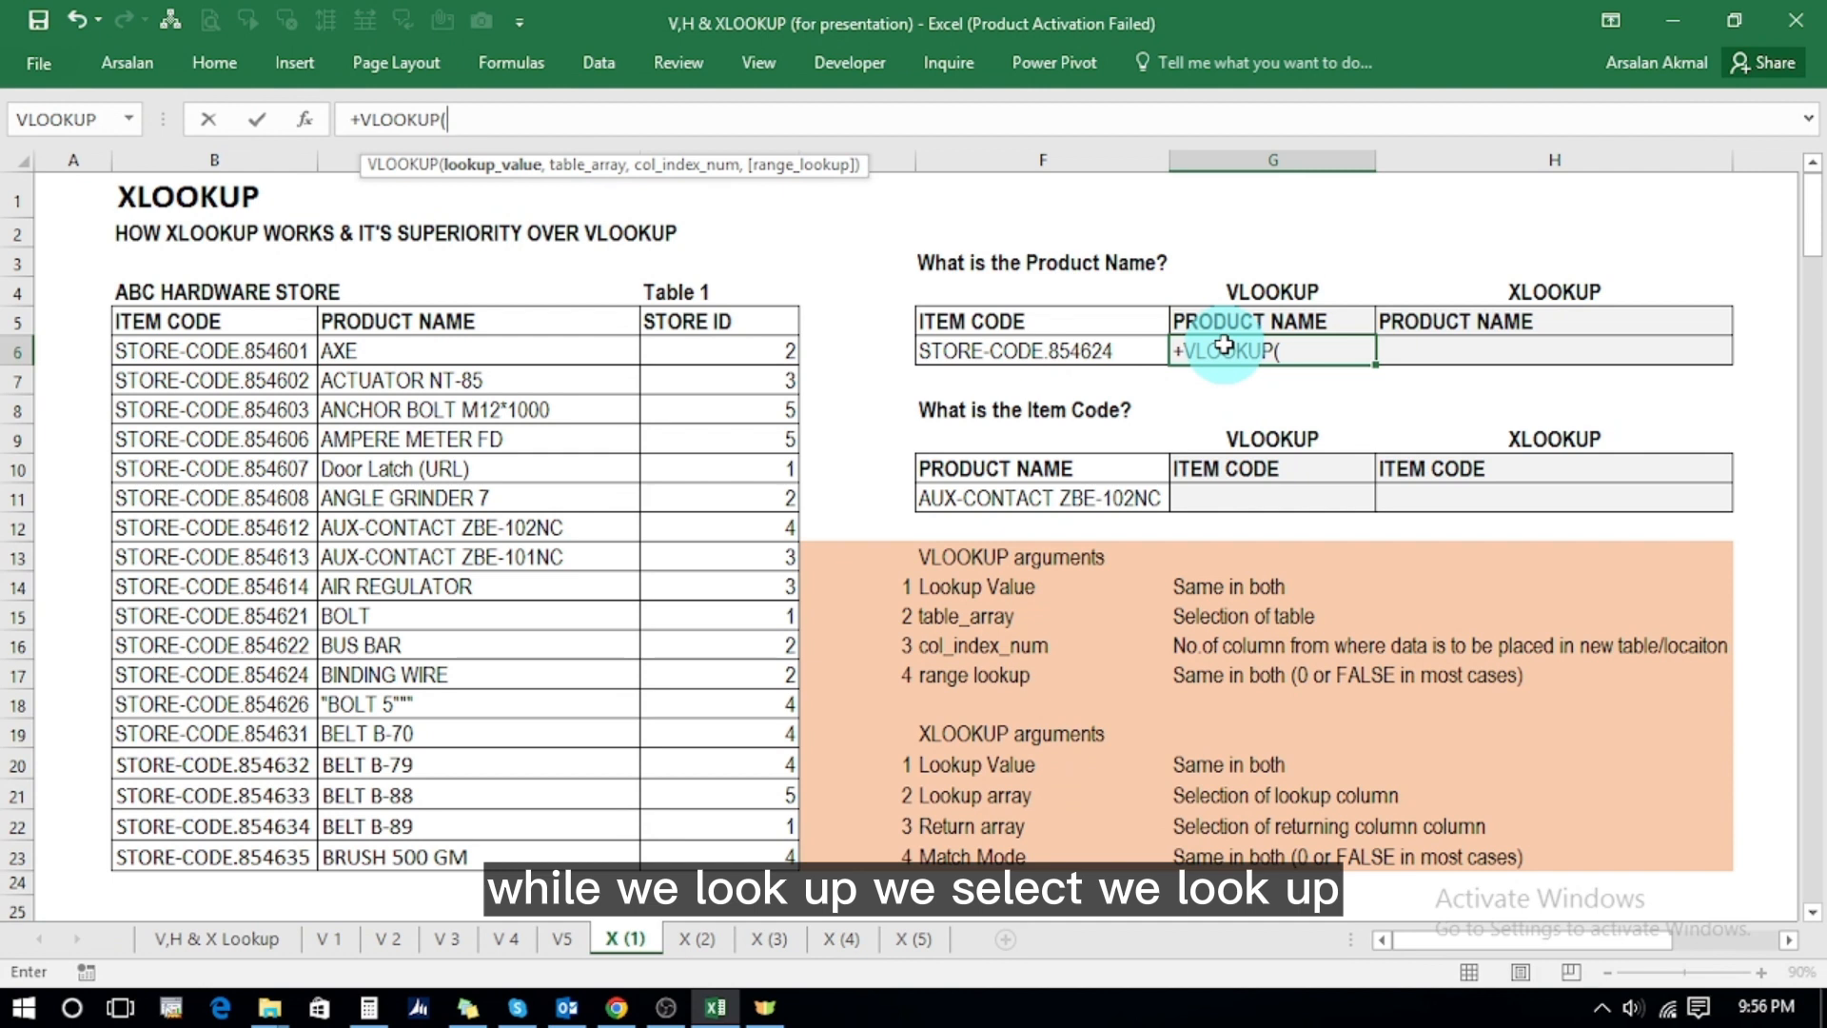
{"action": "left_click", "coordinate": [1018, 352]}
{"action": "type", "text": ","}
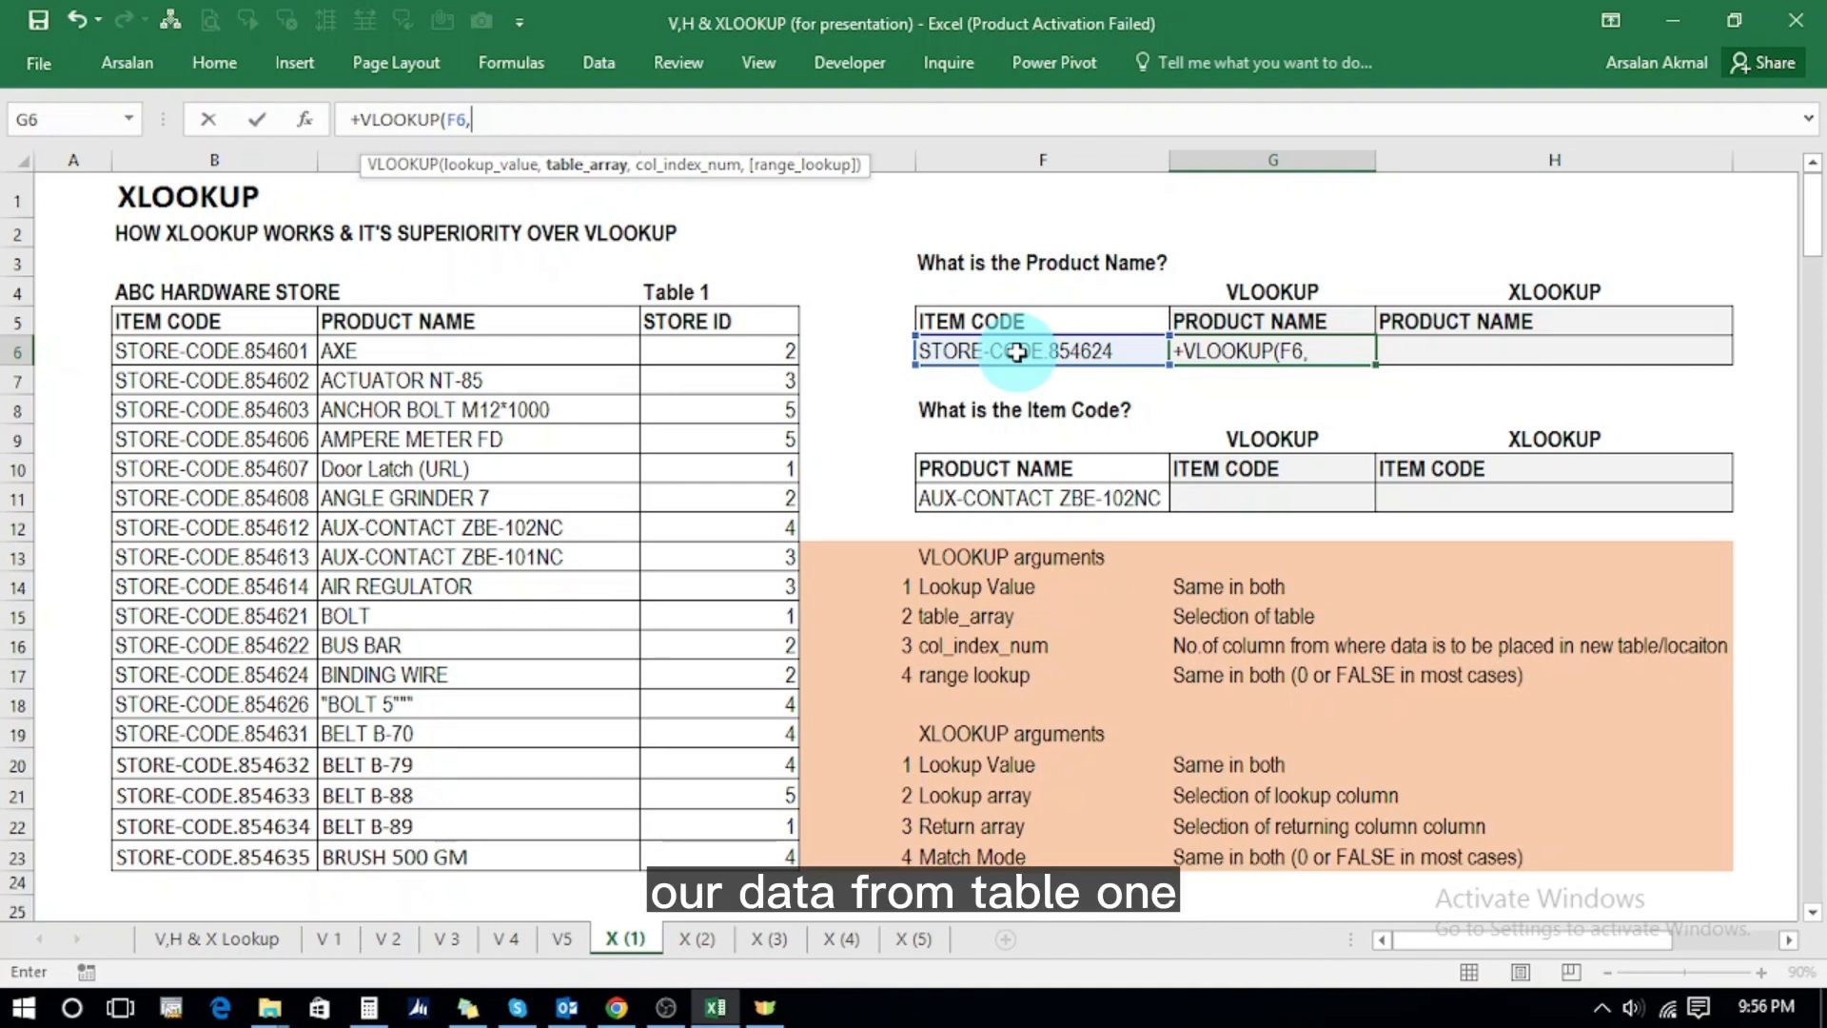
- Set the VLOOKUP table array to the item code and product name range B6:C23
{"action": "left_click", "coordinate": [251, 351]}
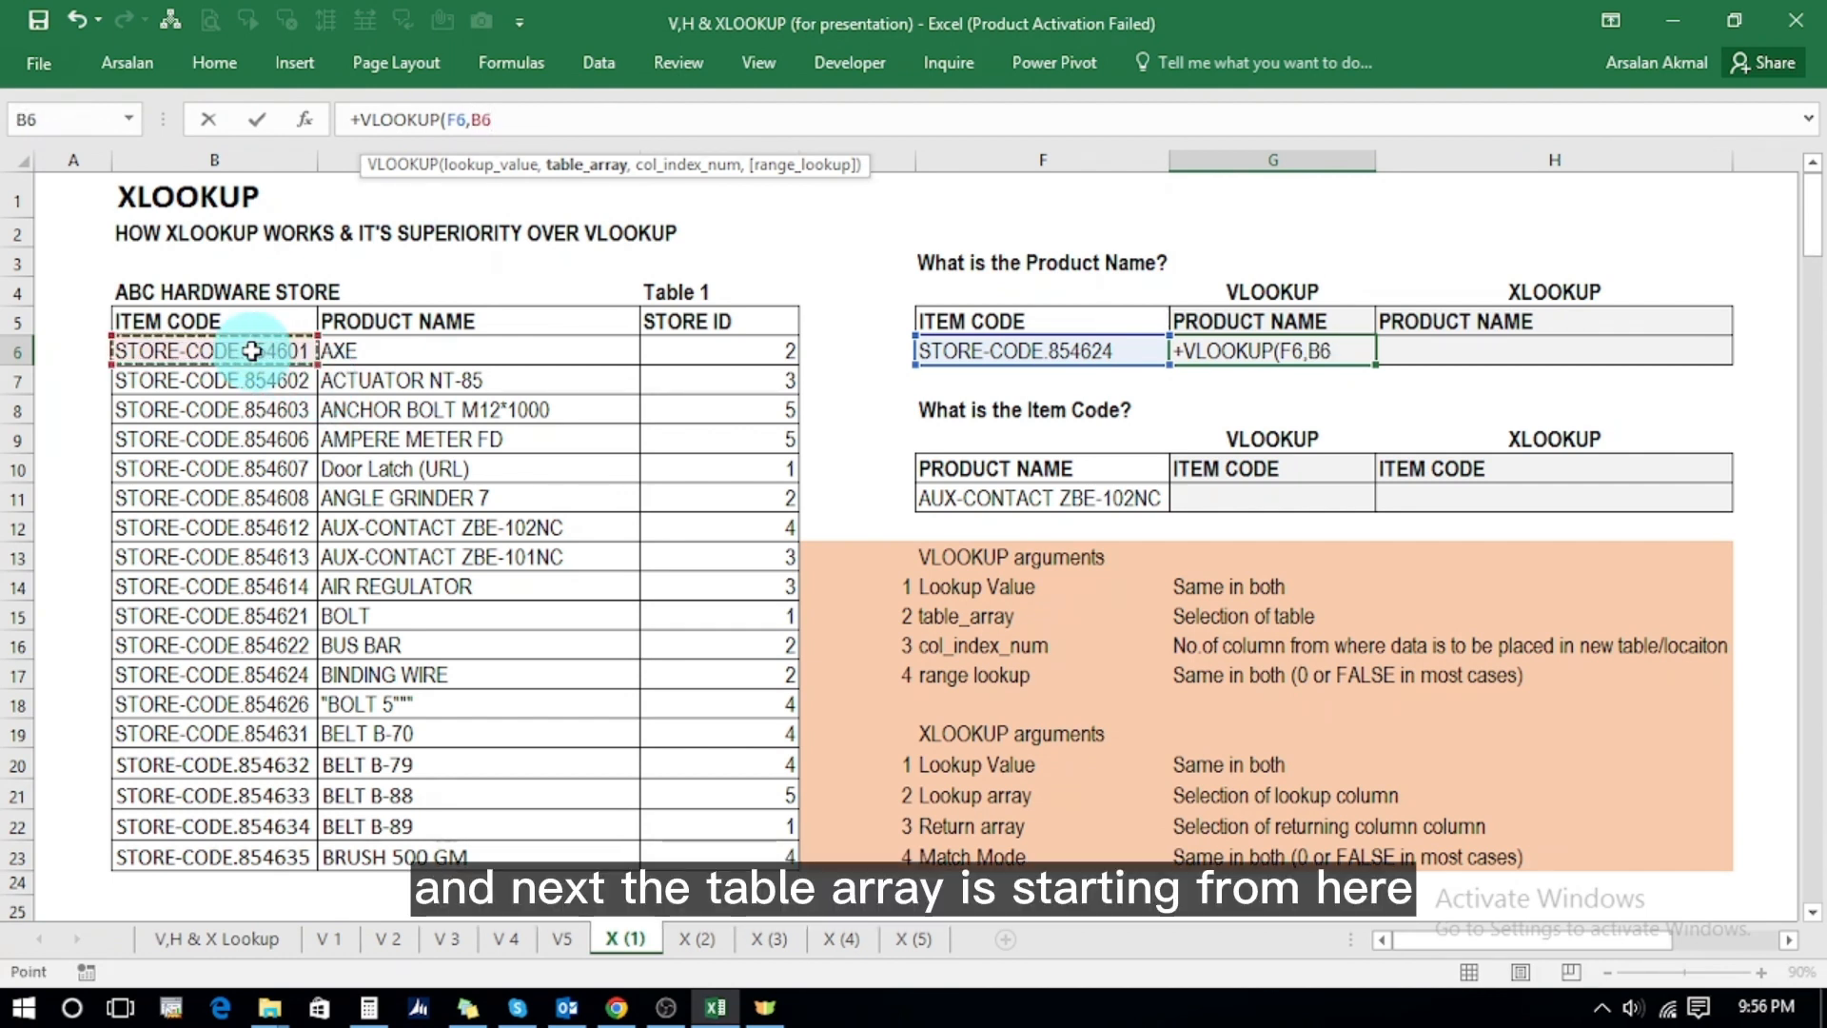
{"action": "left_click_drag", "start_coordinate": [252, 351], "coordinate": [618, 442]}
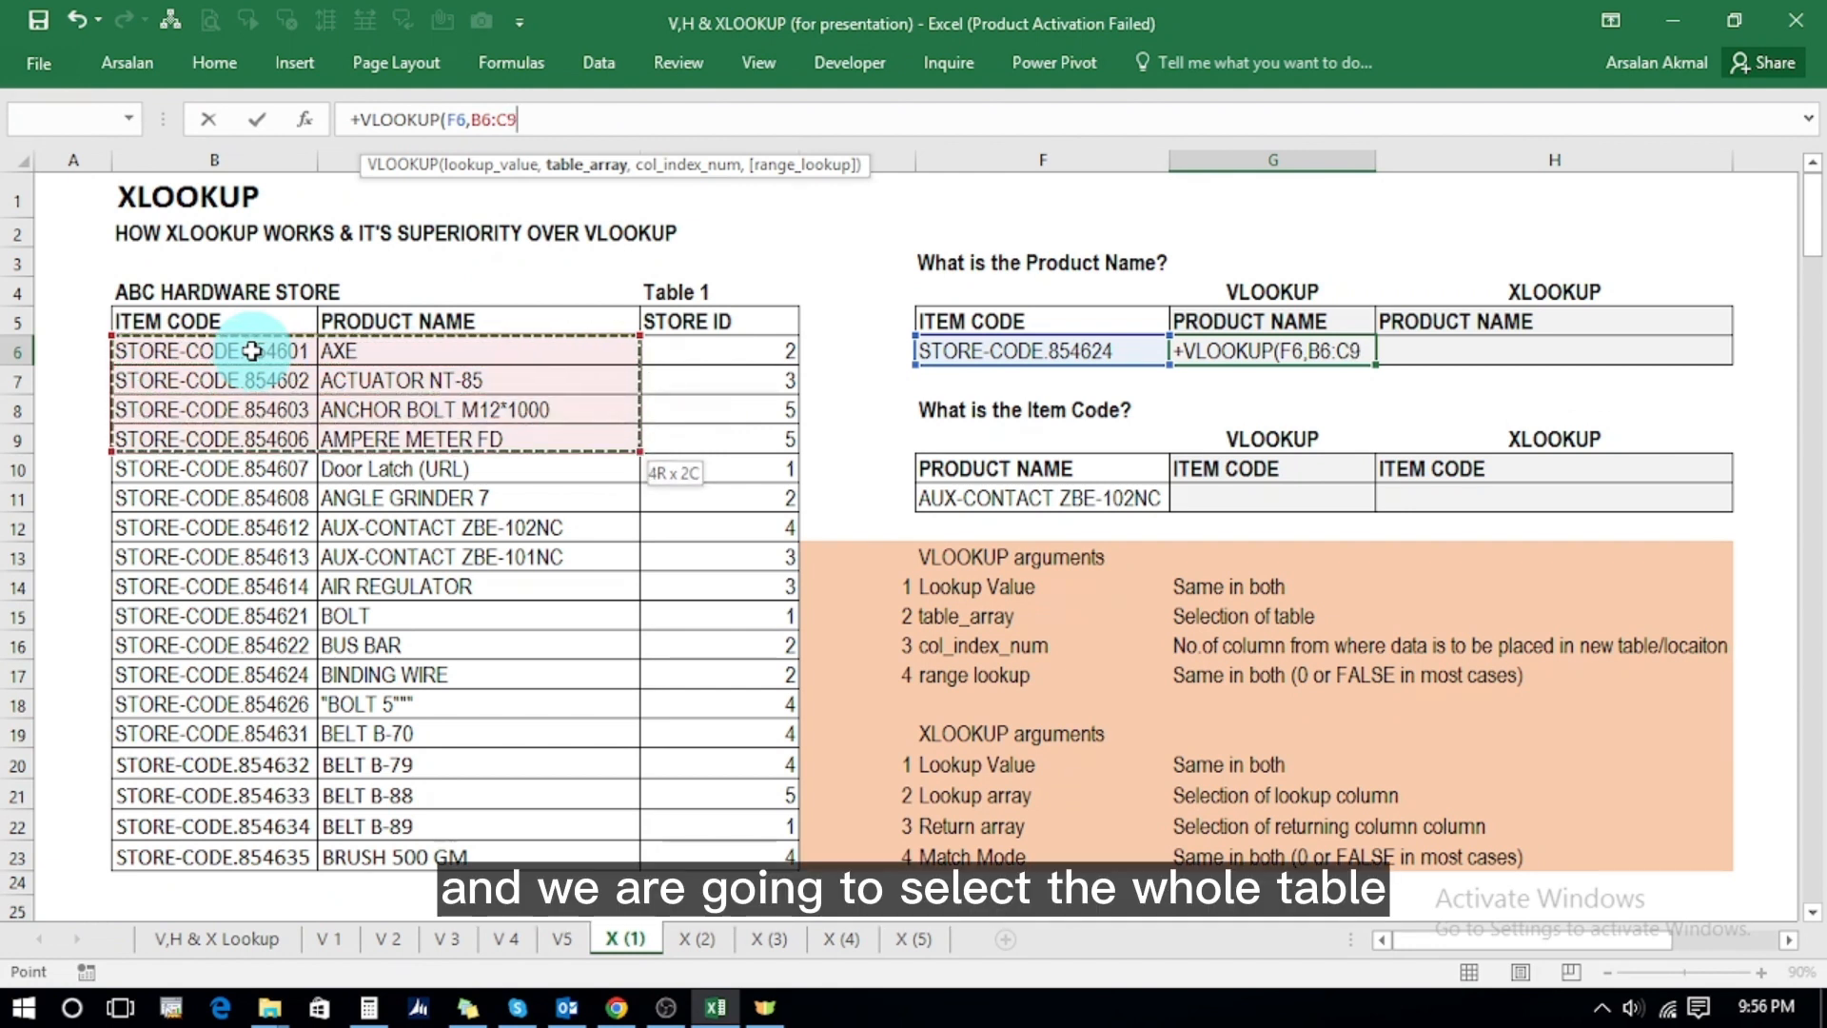
{"action": "key", "text": "ctrl+shift+Down"}
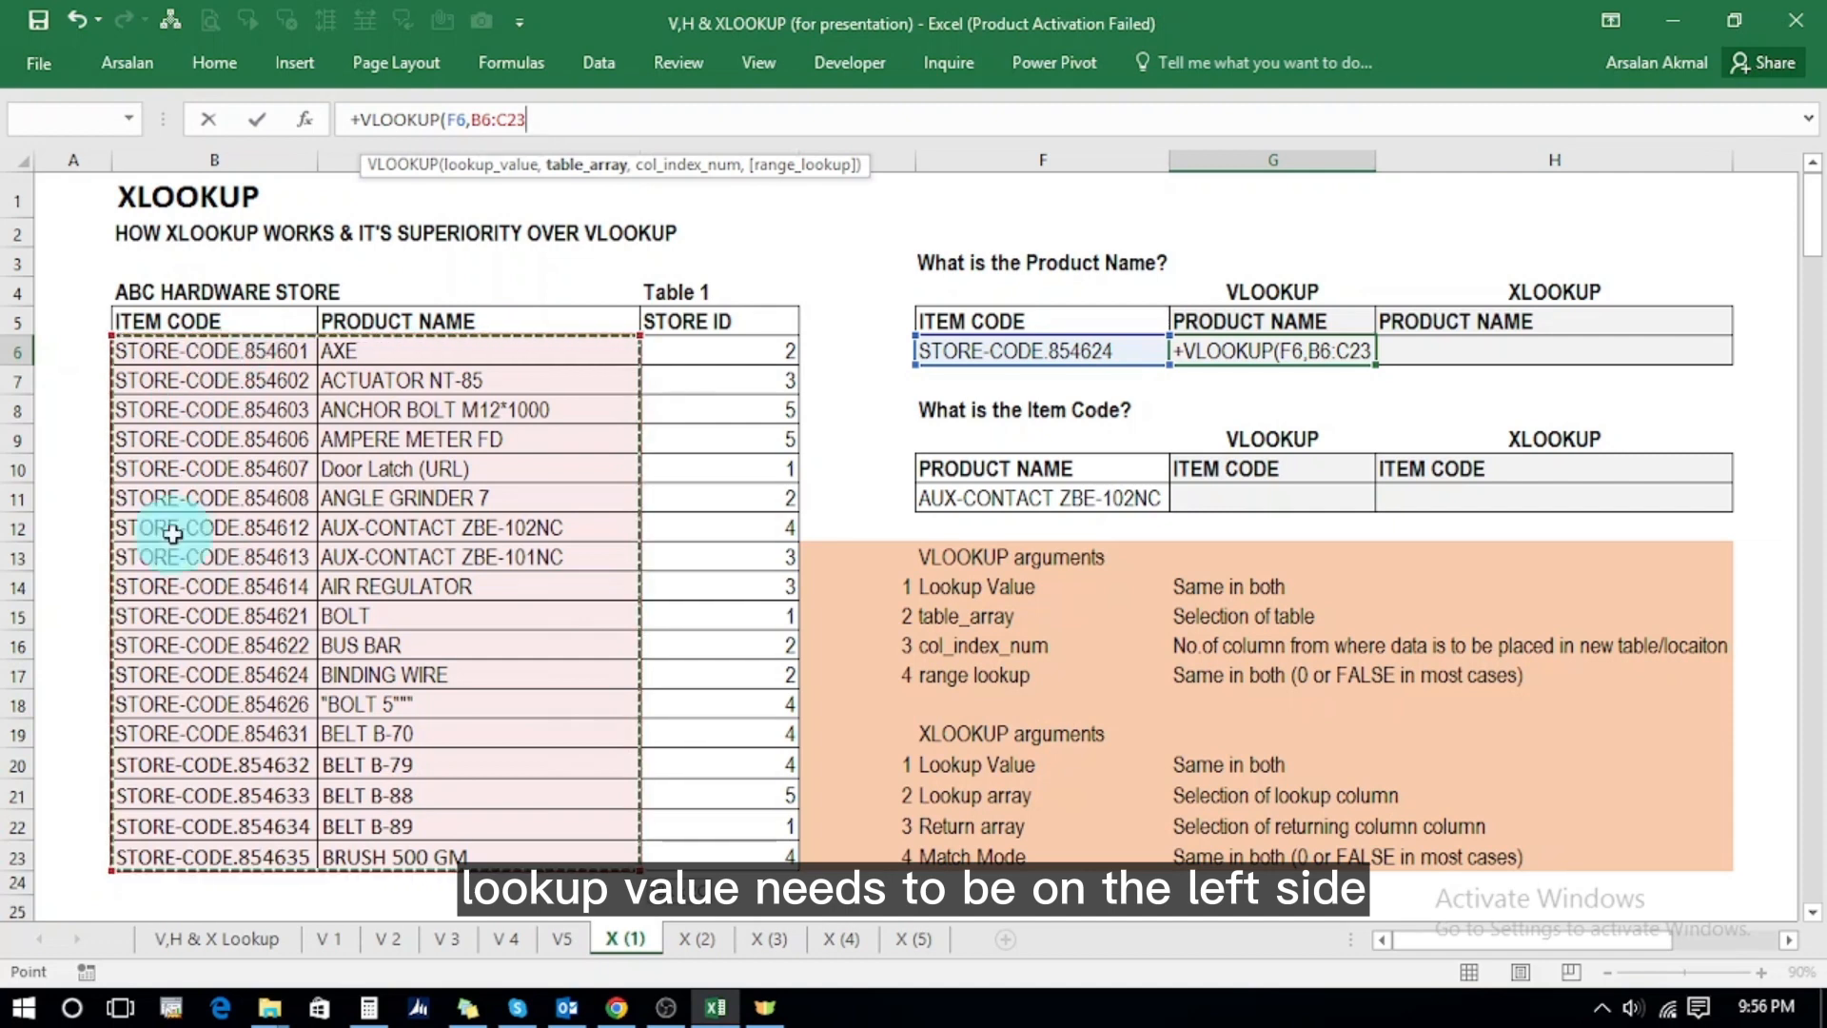
{"action": "type", "text": ","}
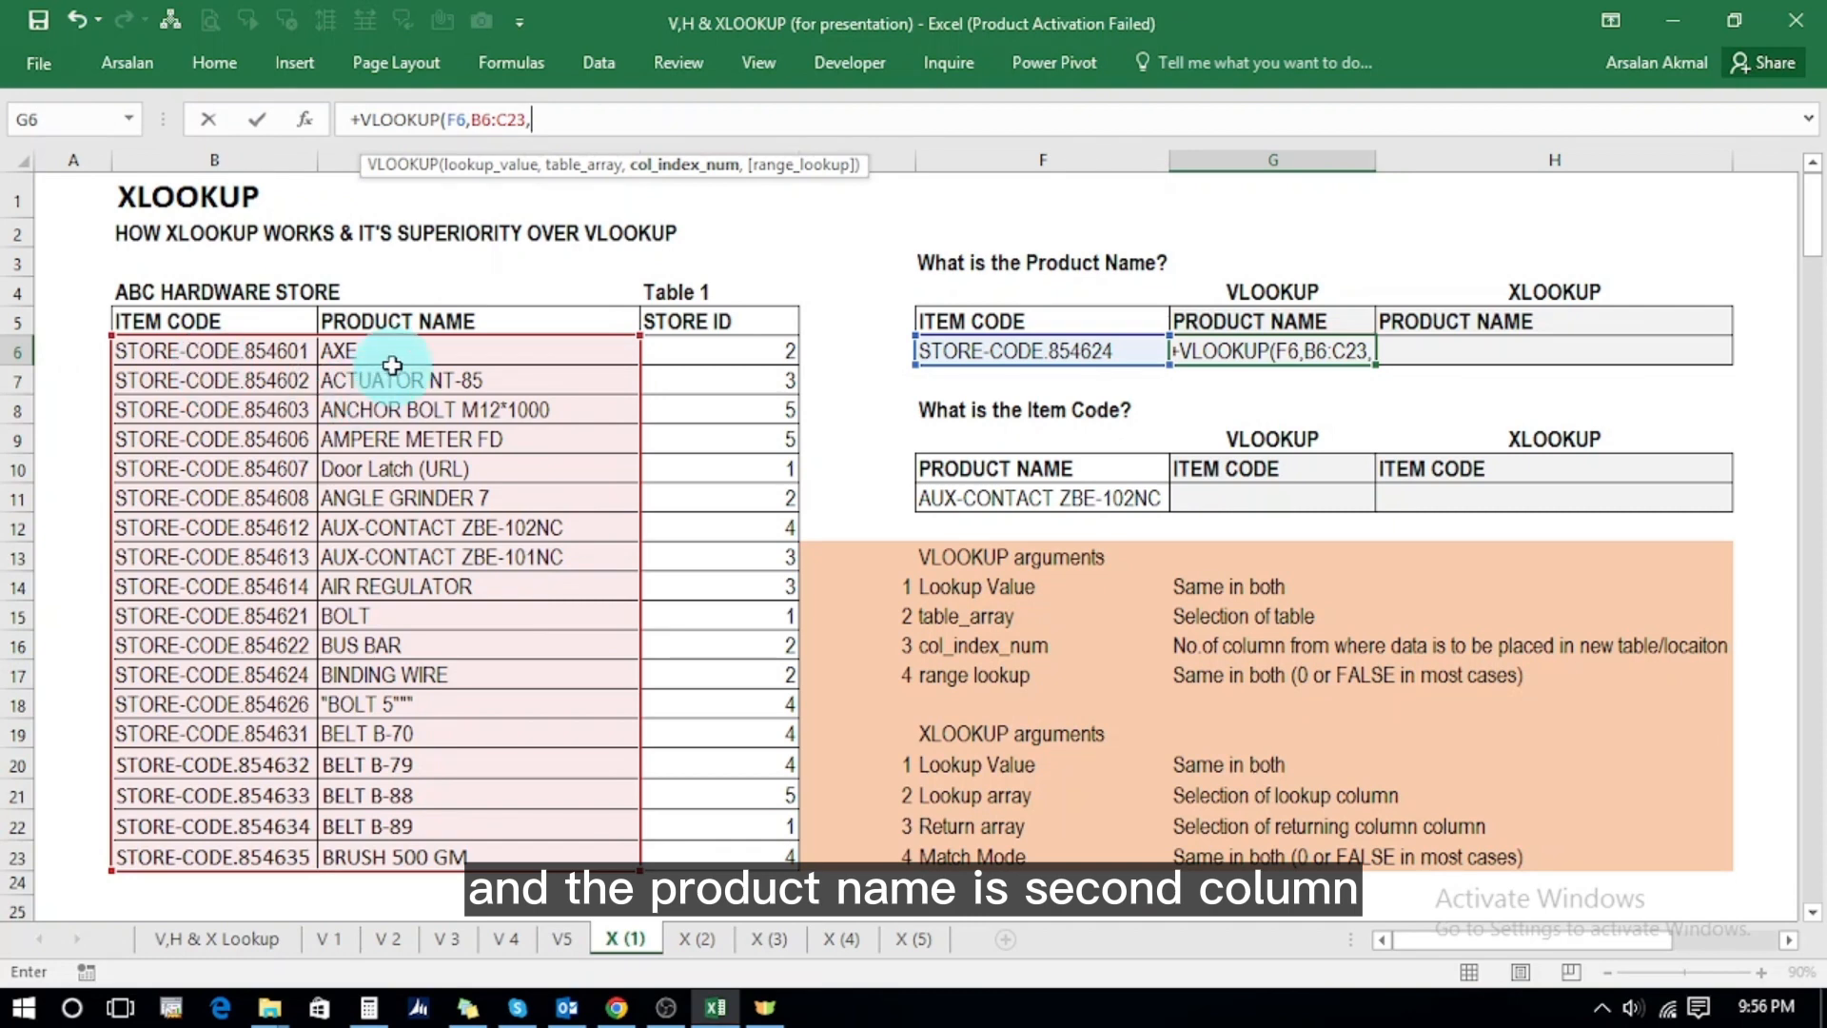
- Complete the G6 VLOOKUP with column index 2 and range lookup 0 for an exact match
{"action": "type", "text": "2"}
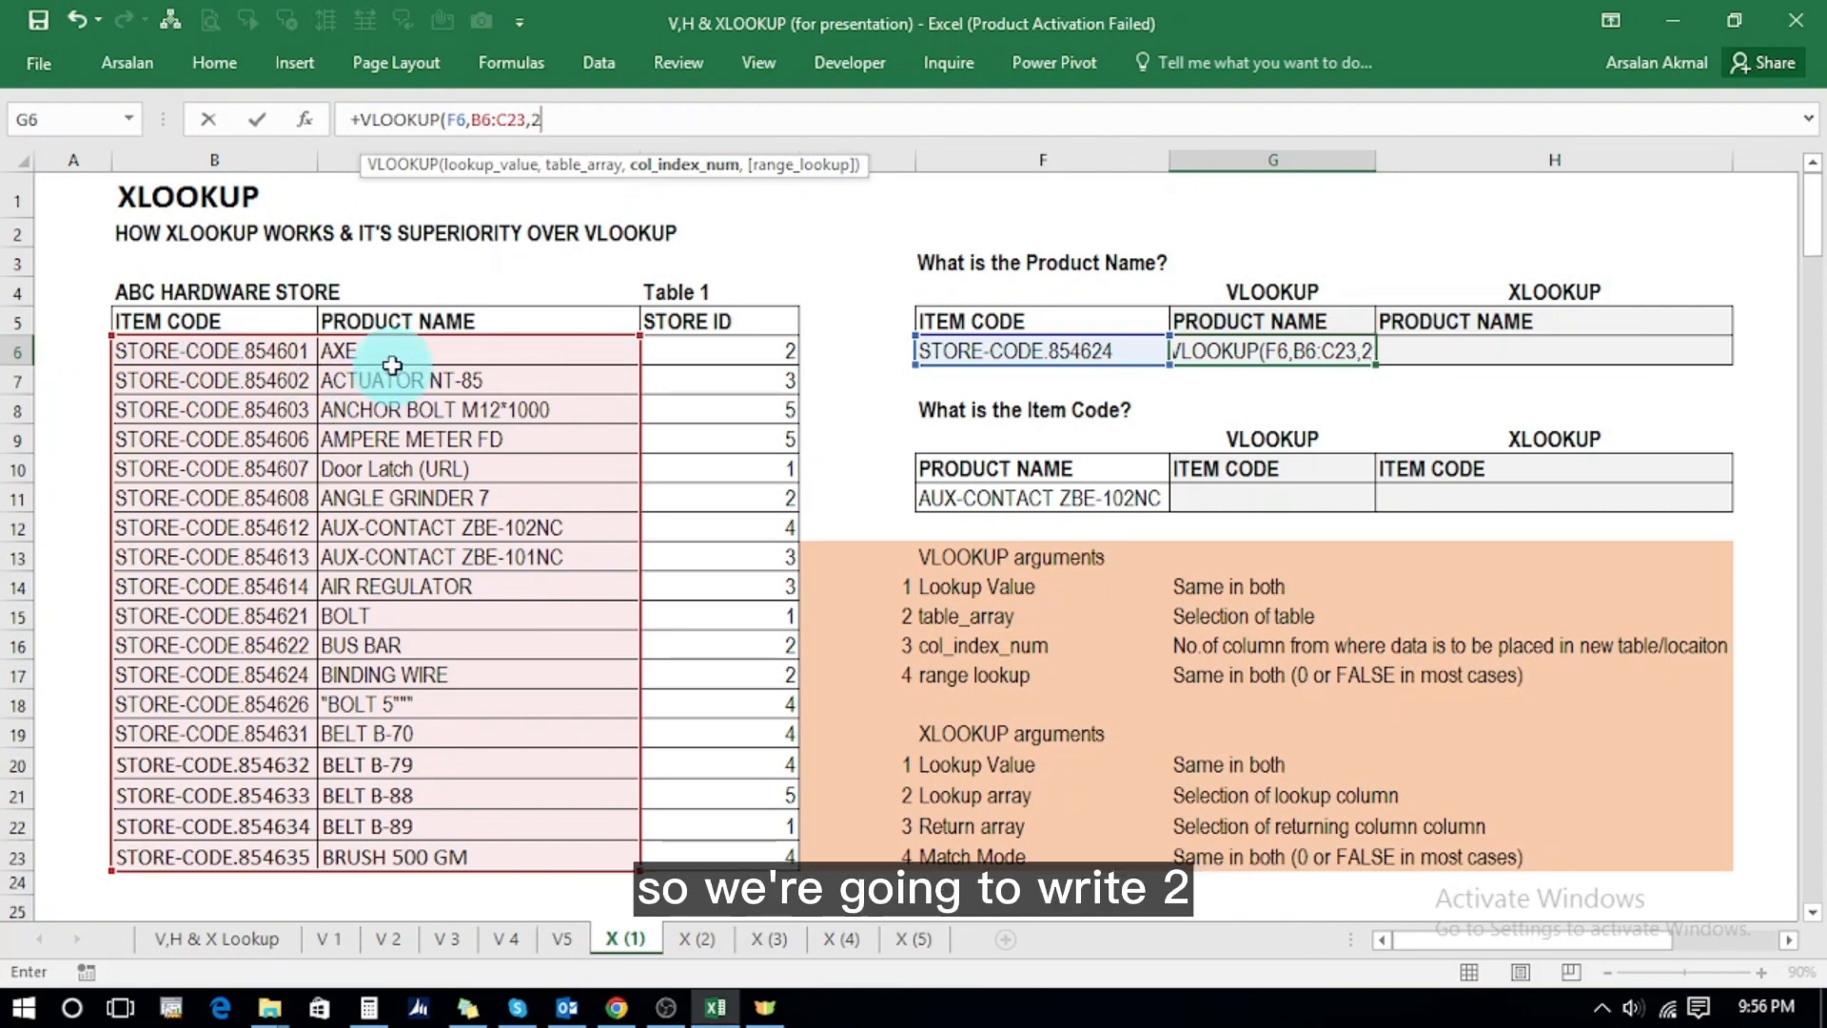
{"action": "type", "text": ","}
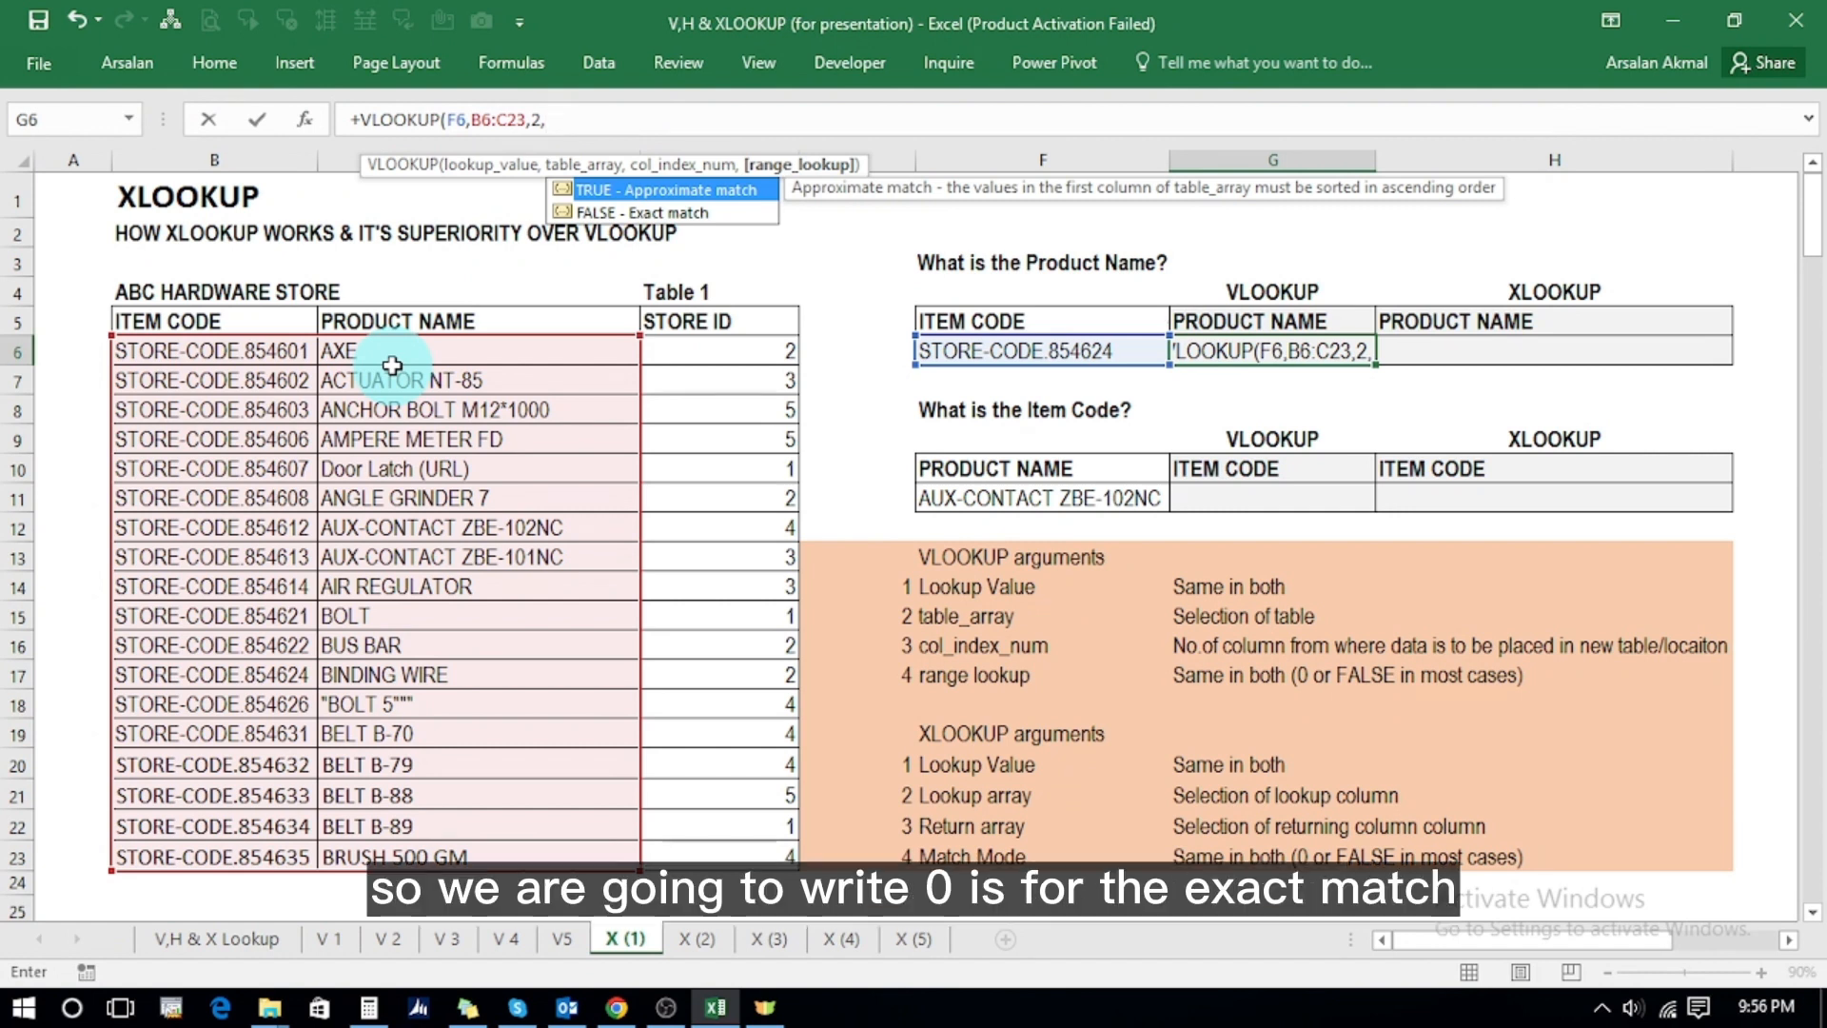
{"action": "type", "text": "0"}
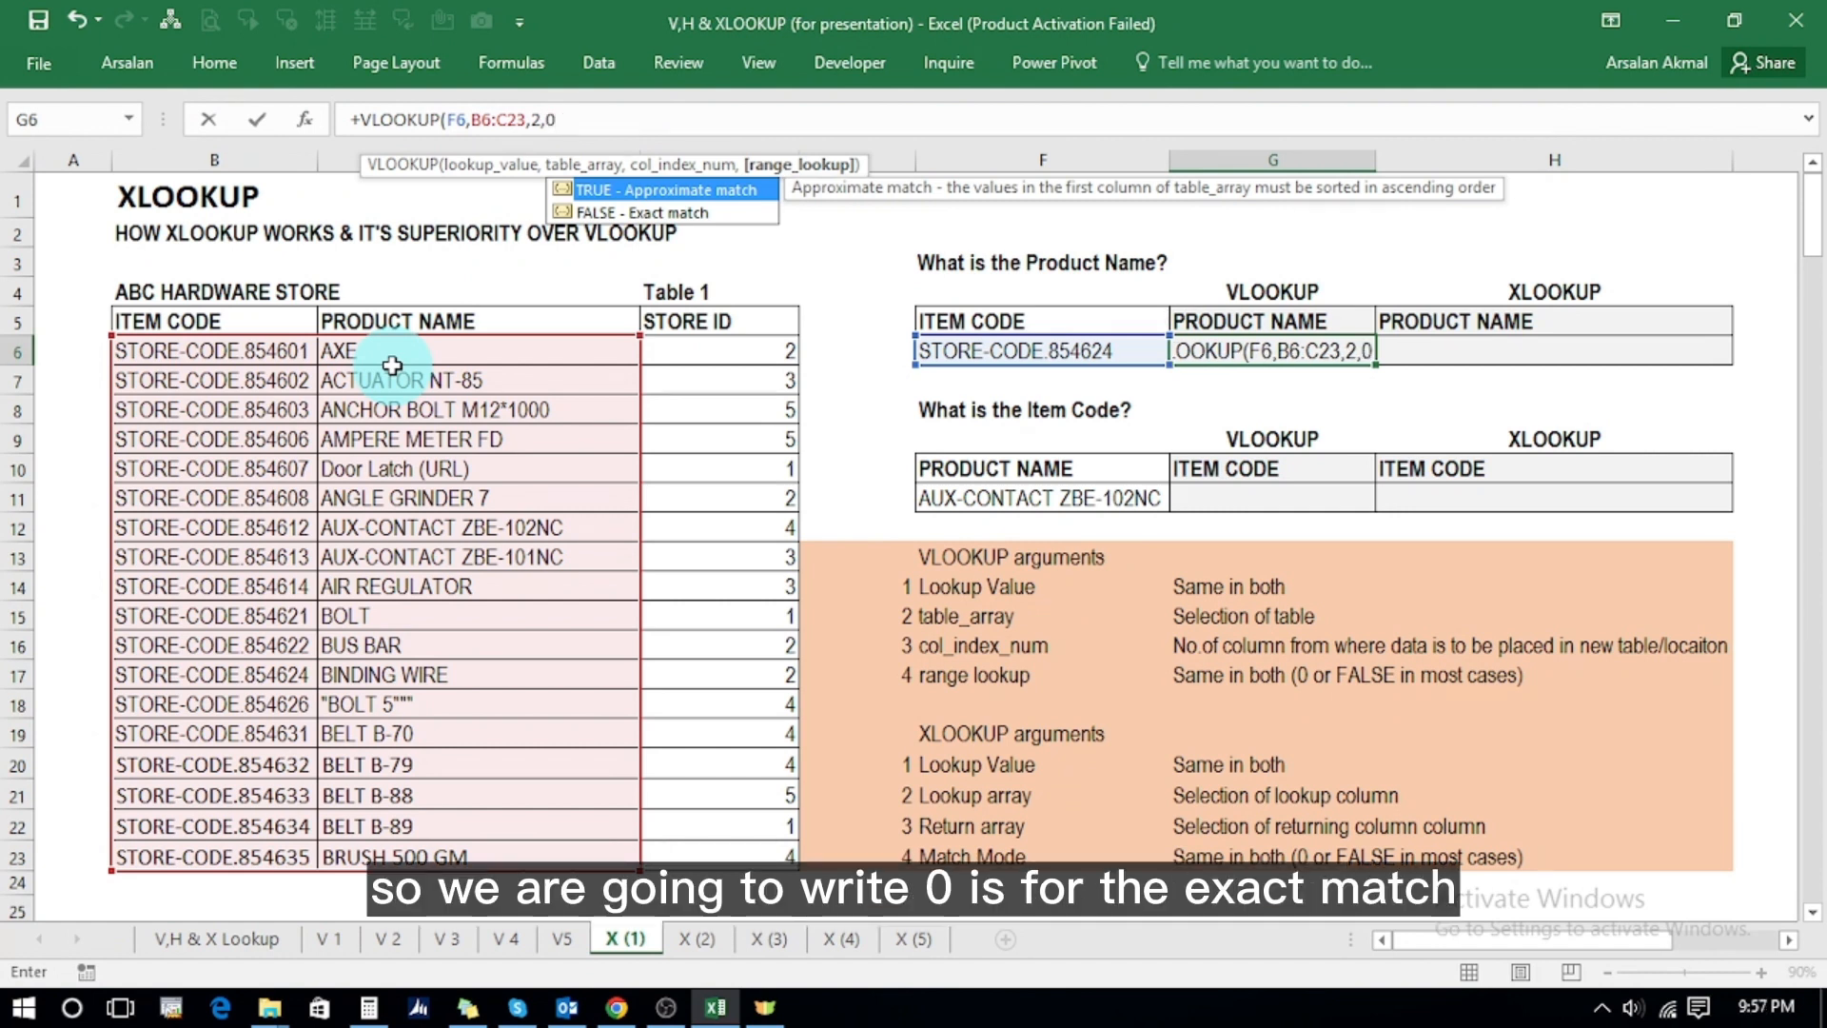
{"action": "type", "text": ")"}
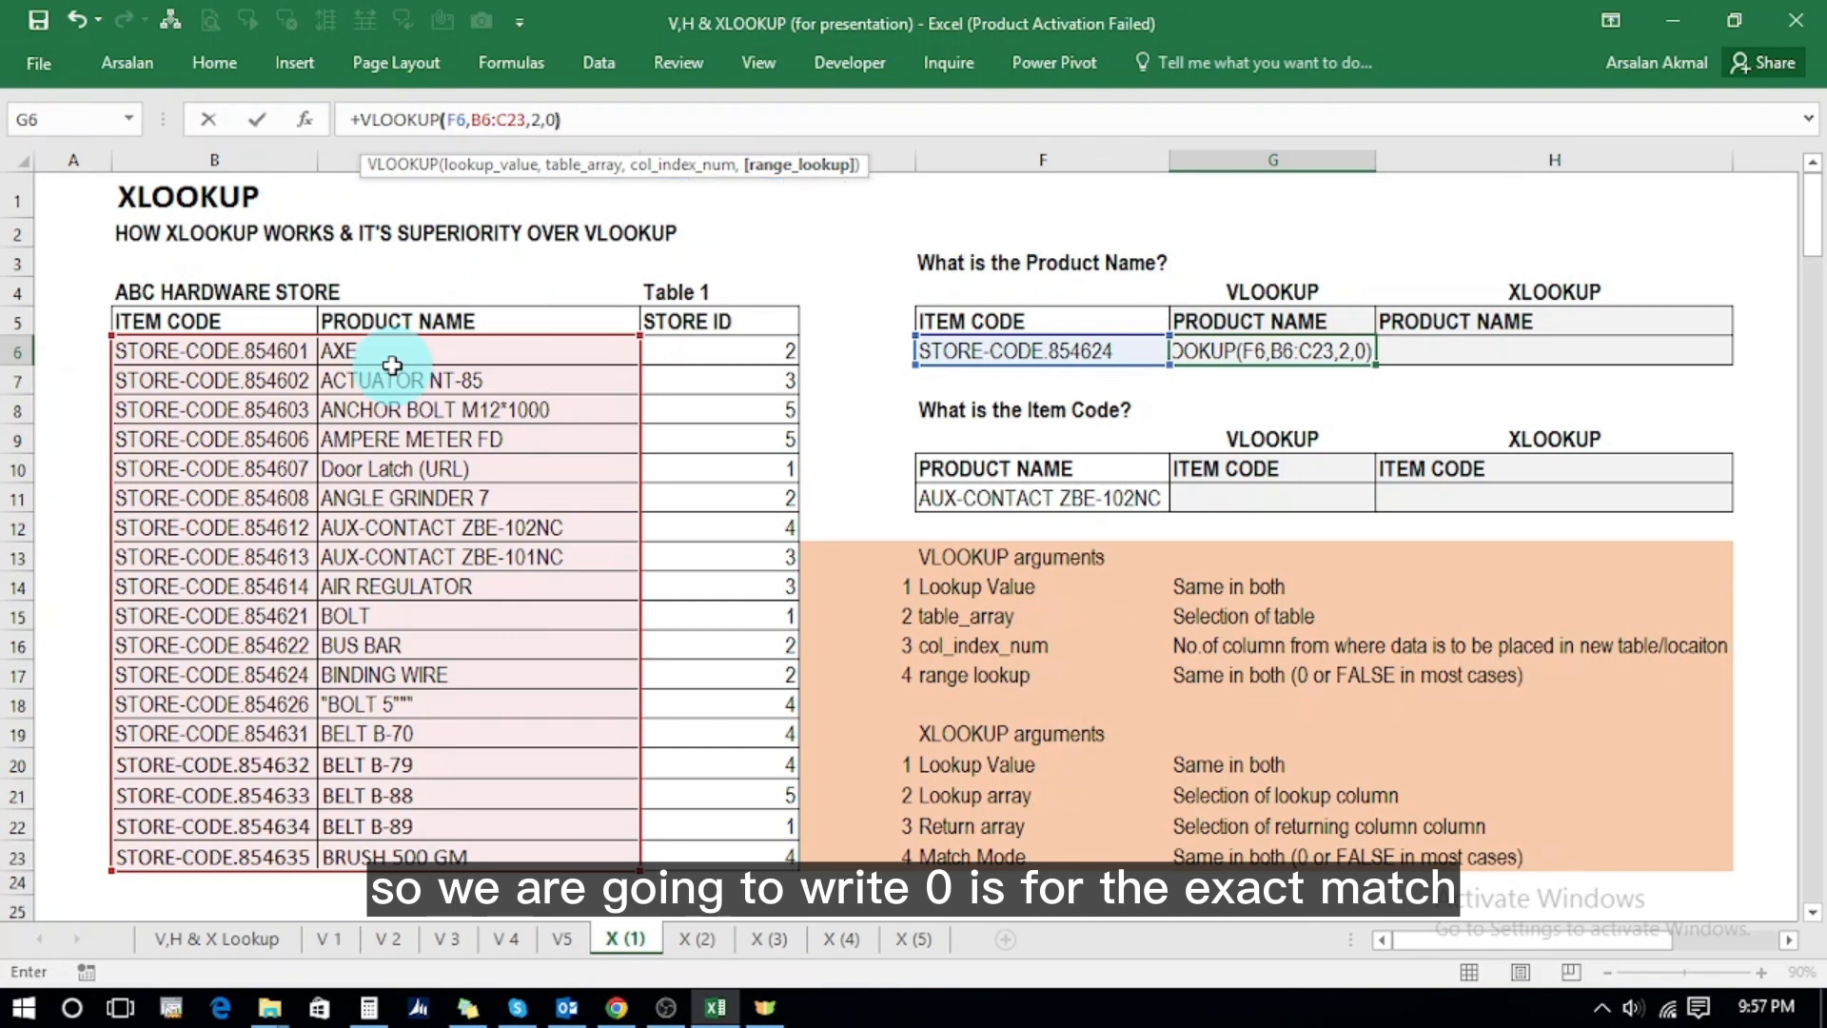
{"action": "key", "text": "ctrl+Return"}
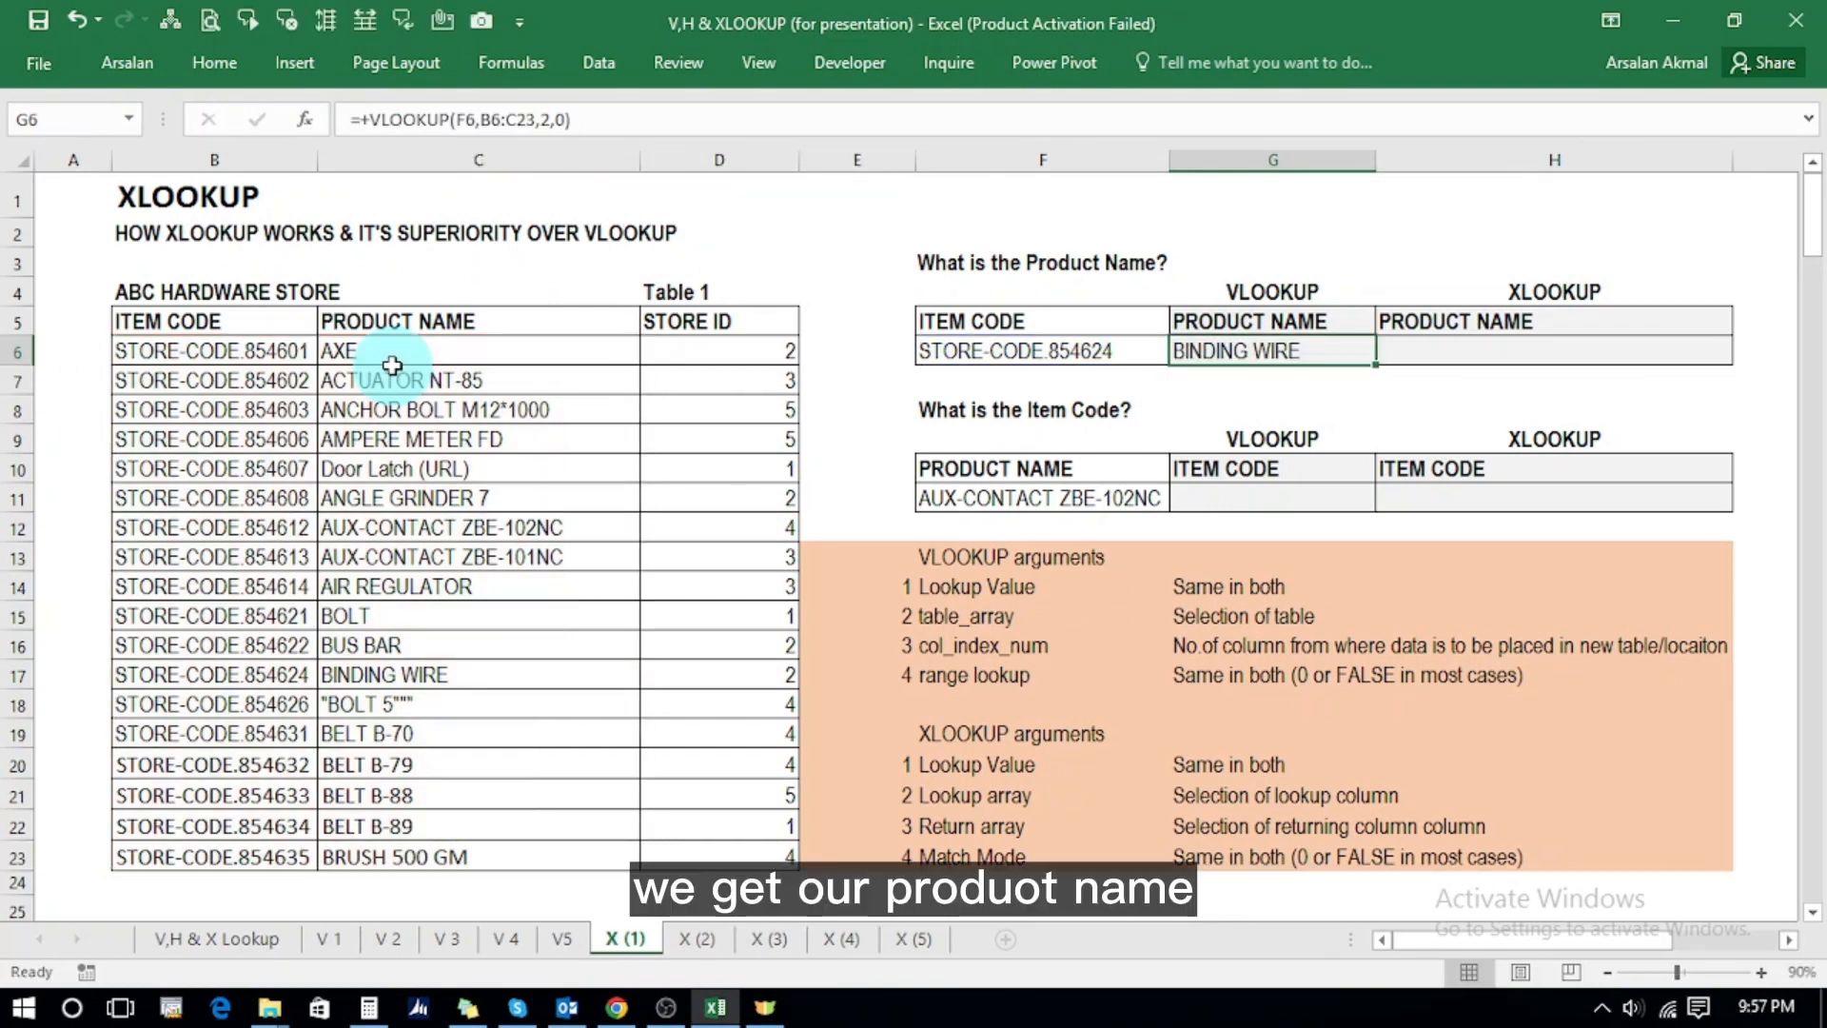
- Start an XLOOKUP formula in cell H6 with the item code in F6 as the lookup value
{"action": "key", "text": "Right"}
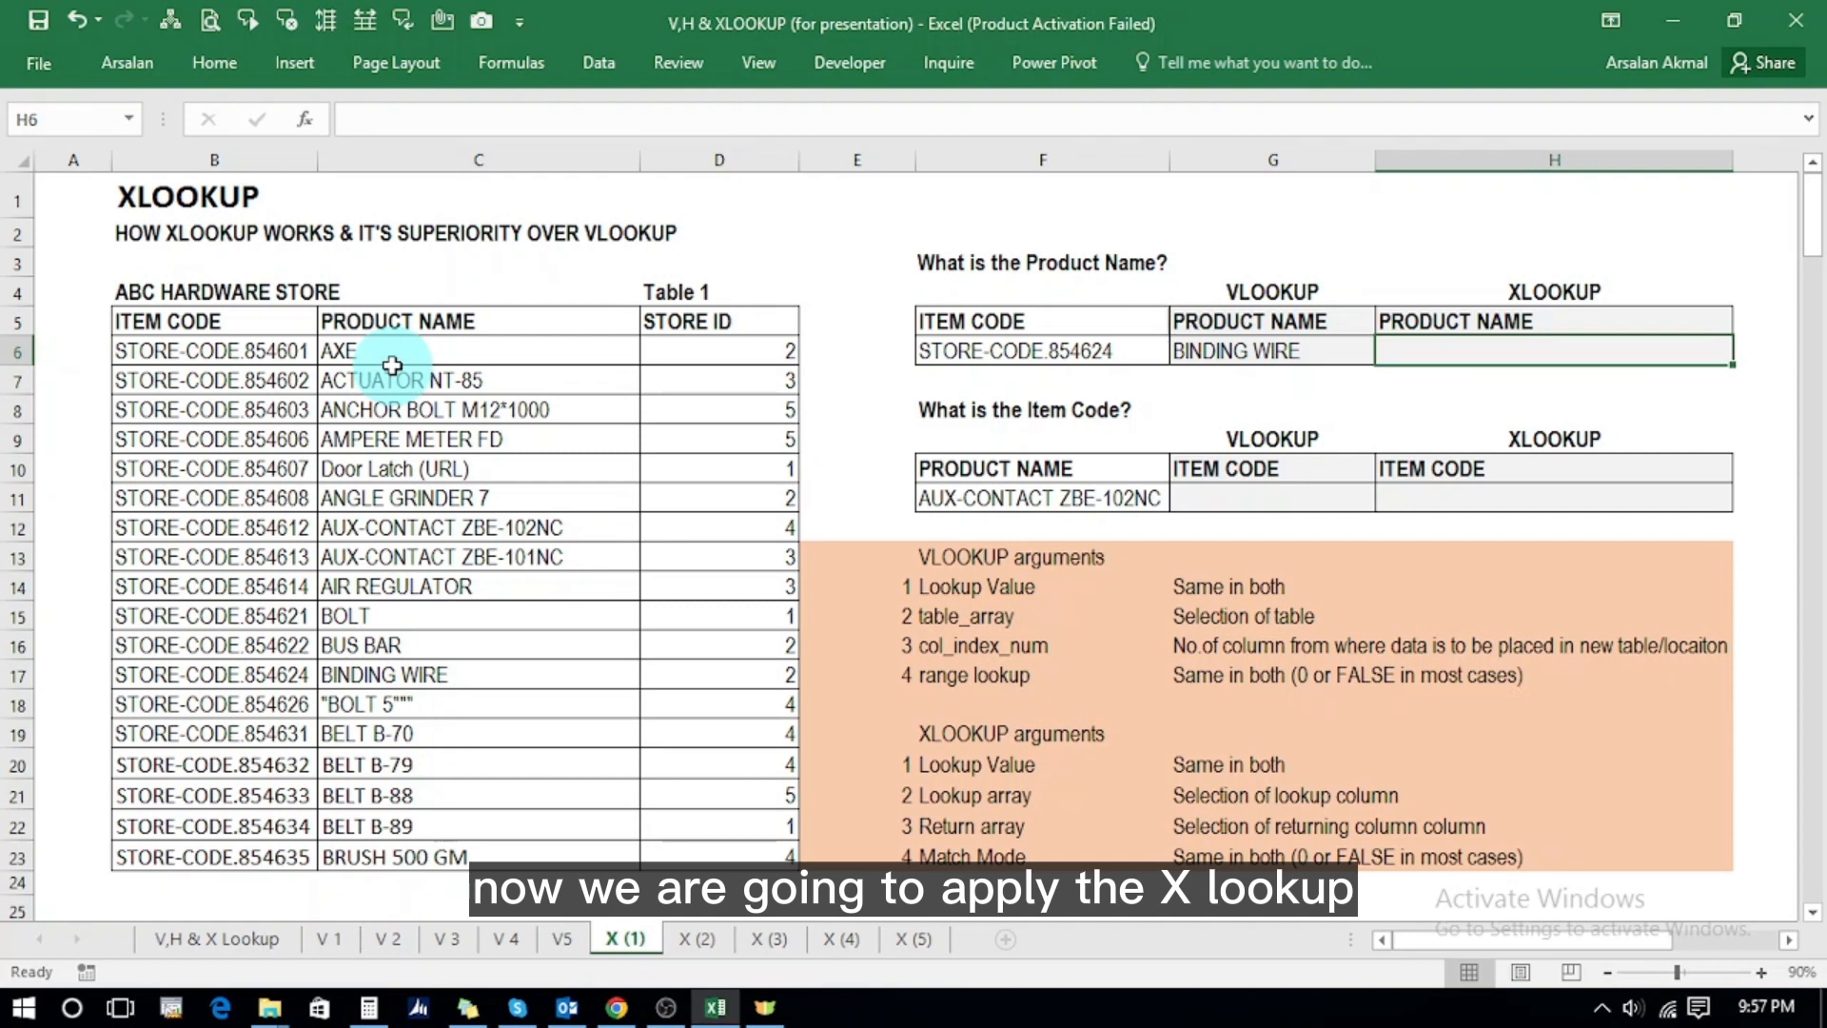
{"action": "type", "text": "+"}
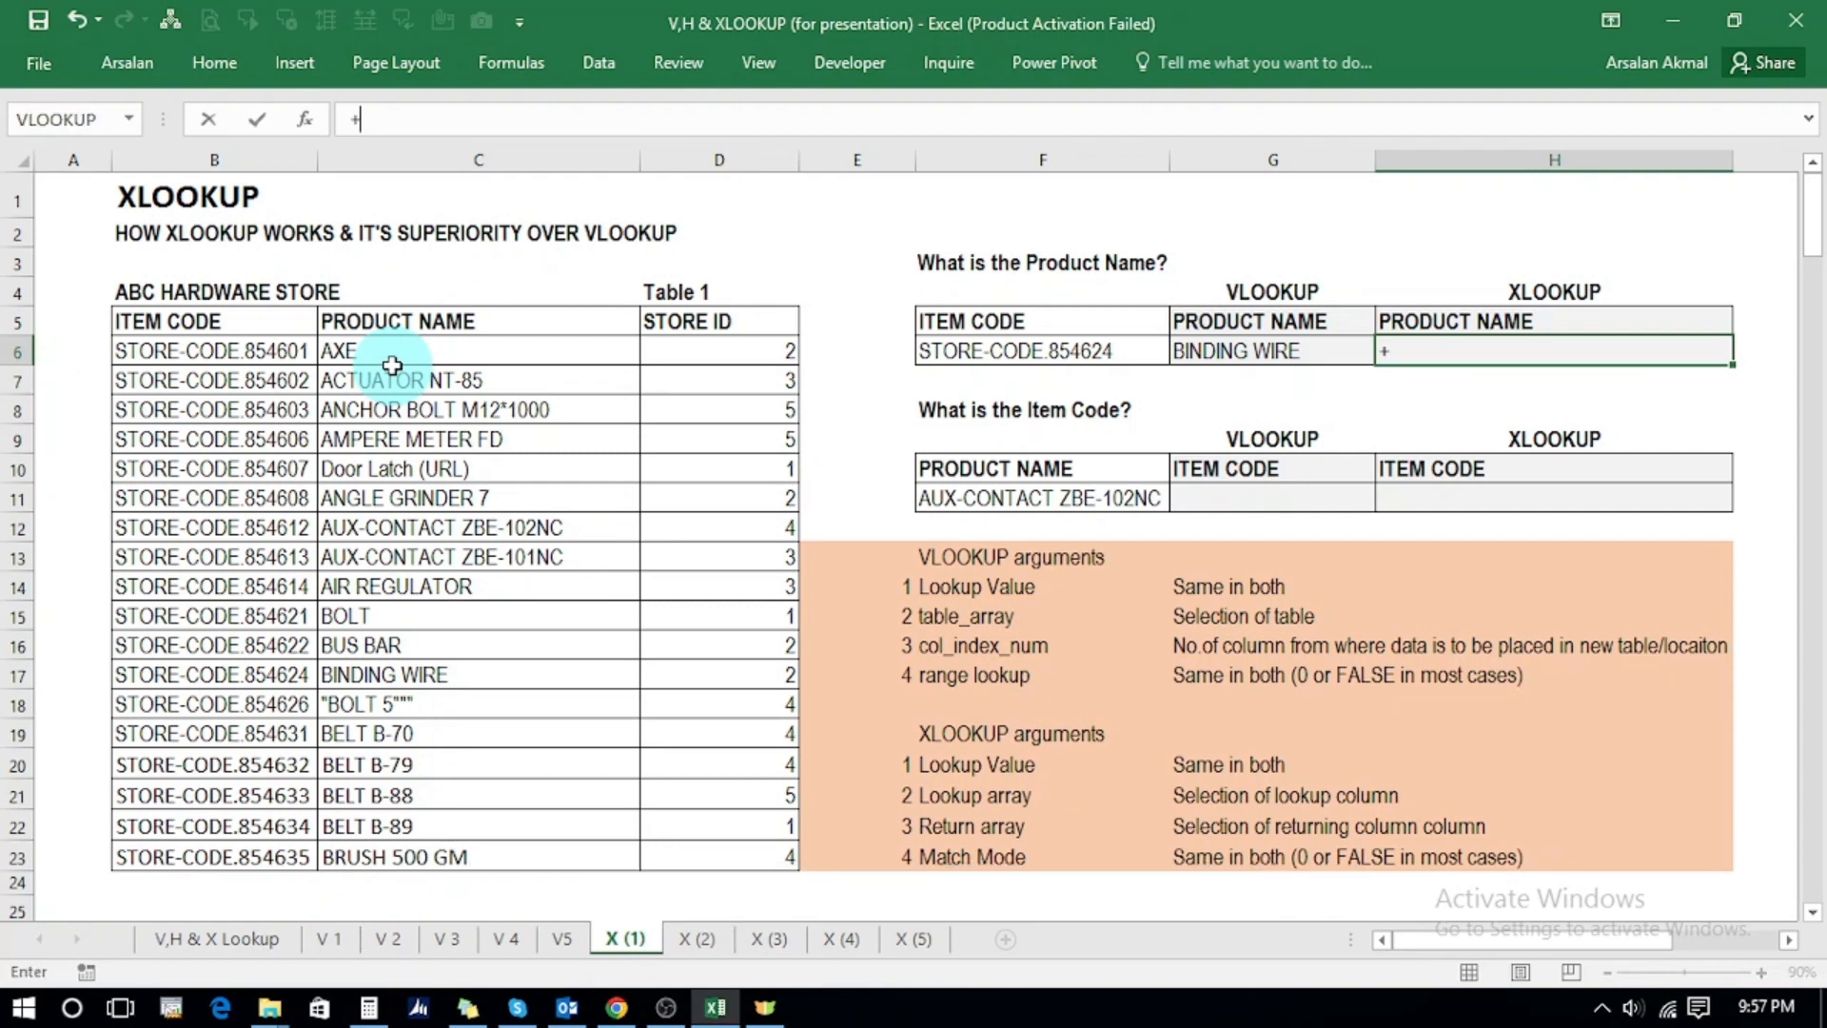
{"action": "type", "text": "xl"}
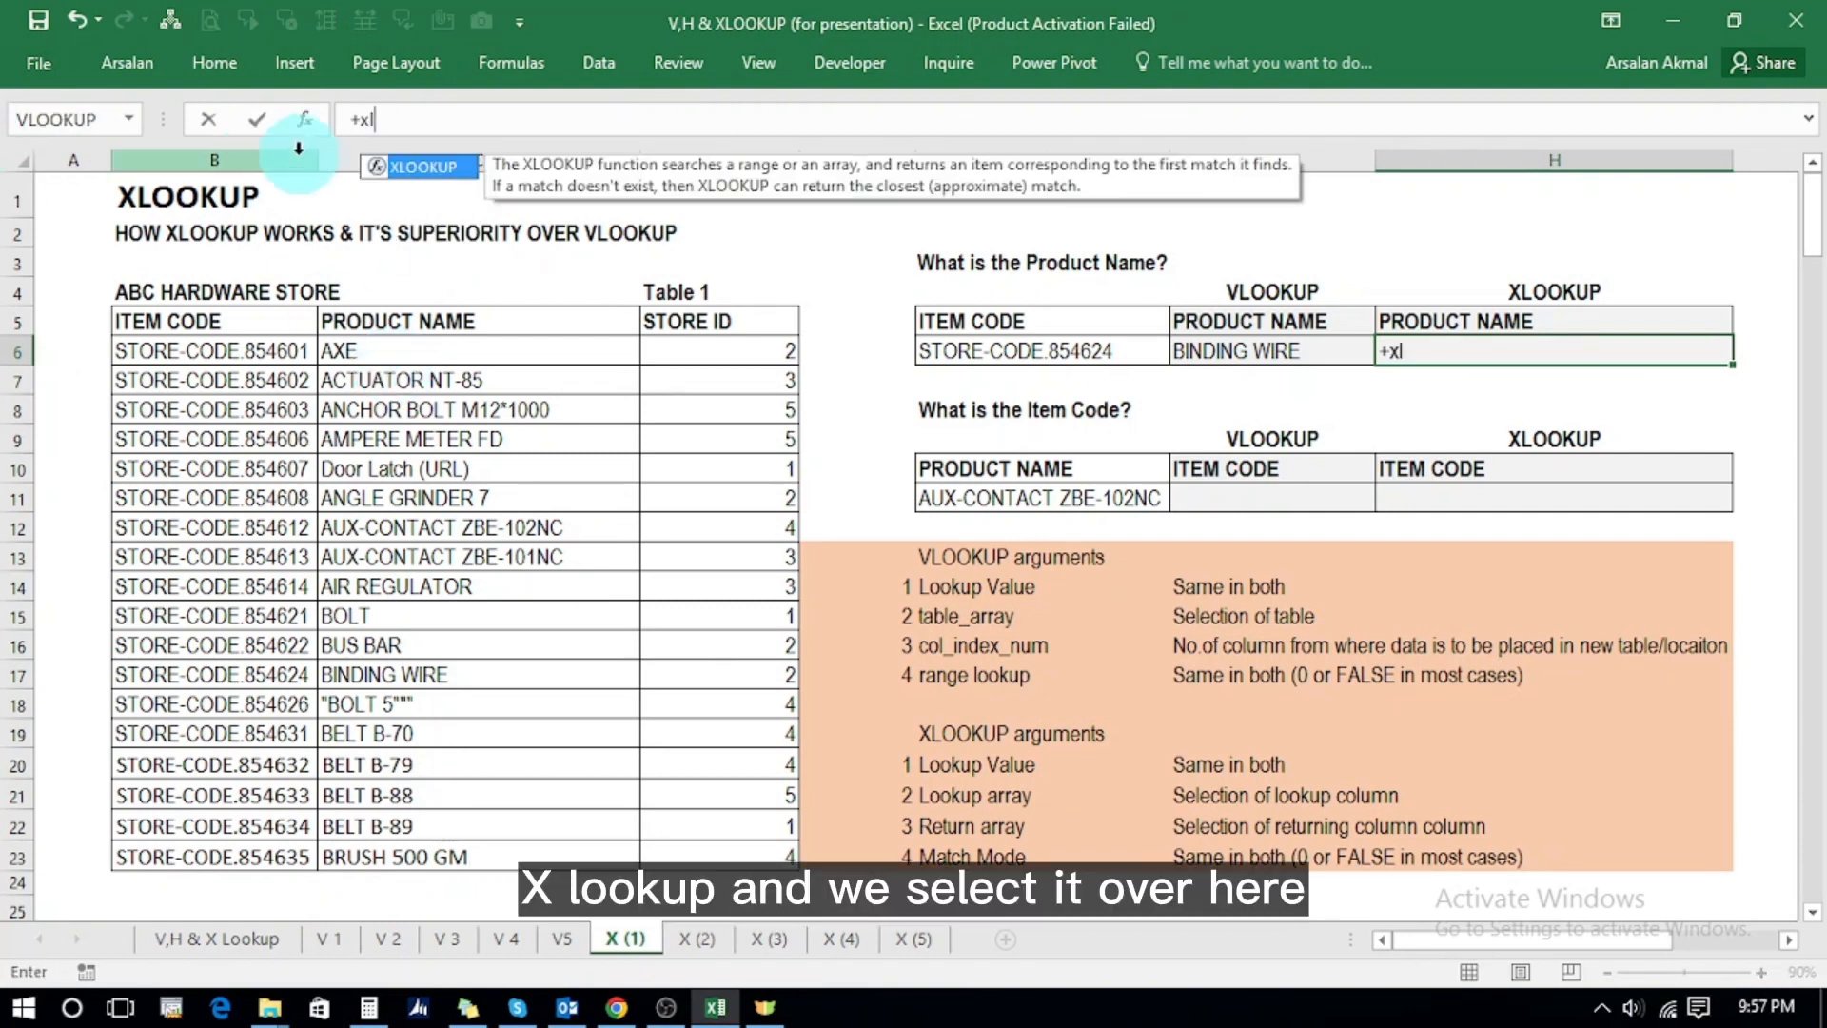
{"action": "double_click", "coordinate": [419, 171]}
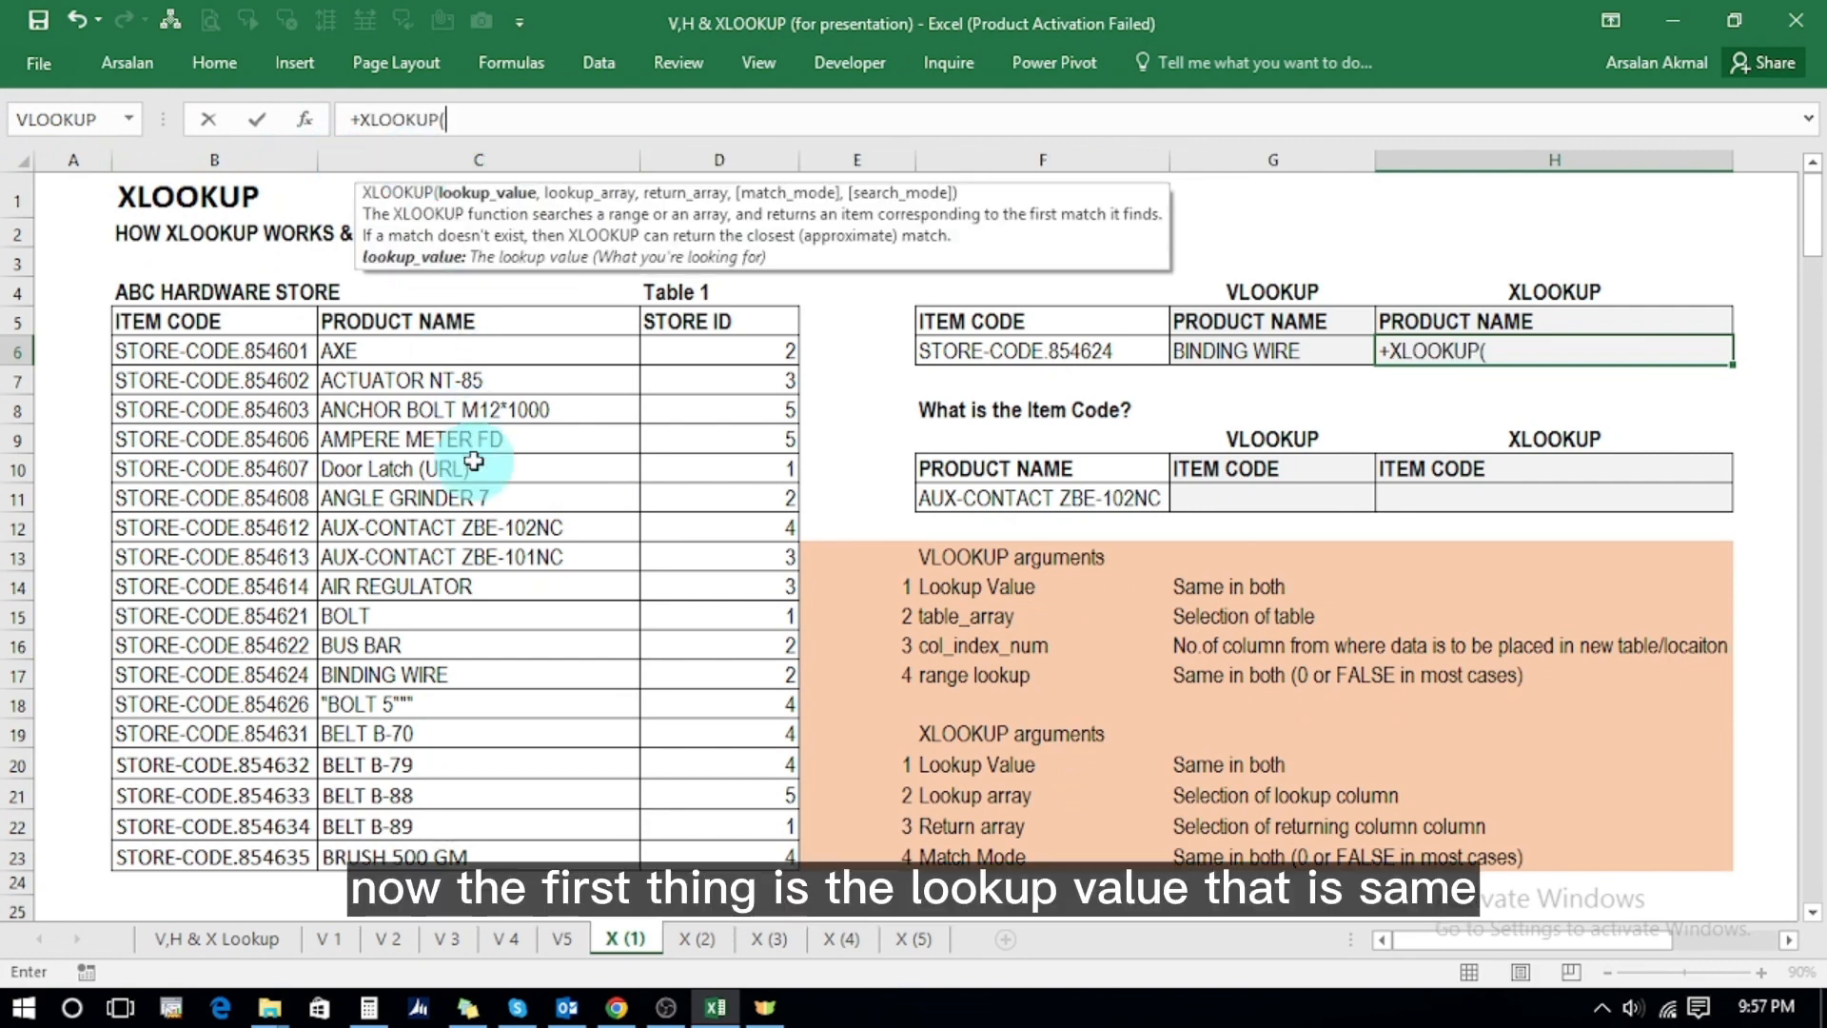
{"action": "left_click", "coordinate": [957, 353]}
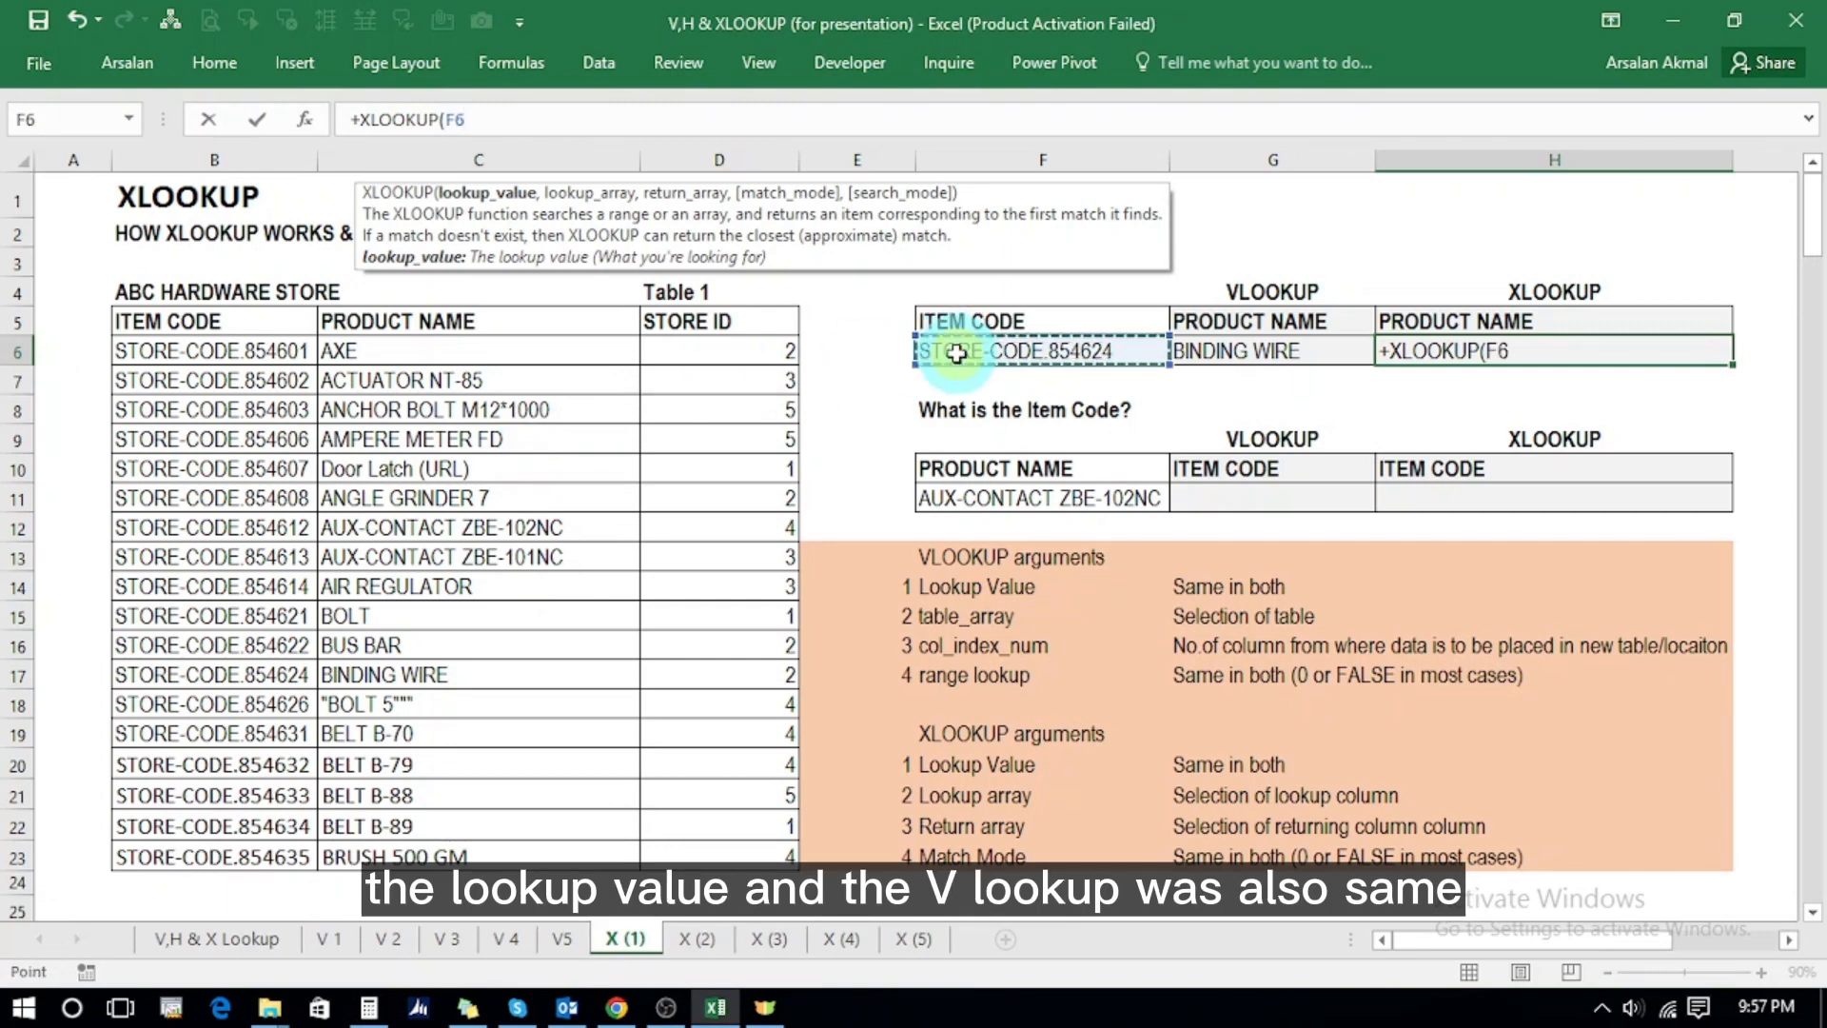
{"action": "type", "text": ","}
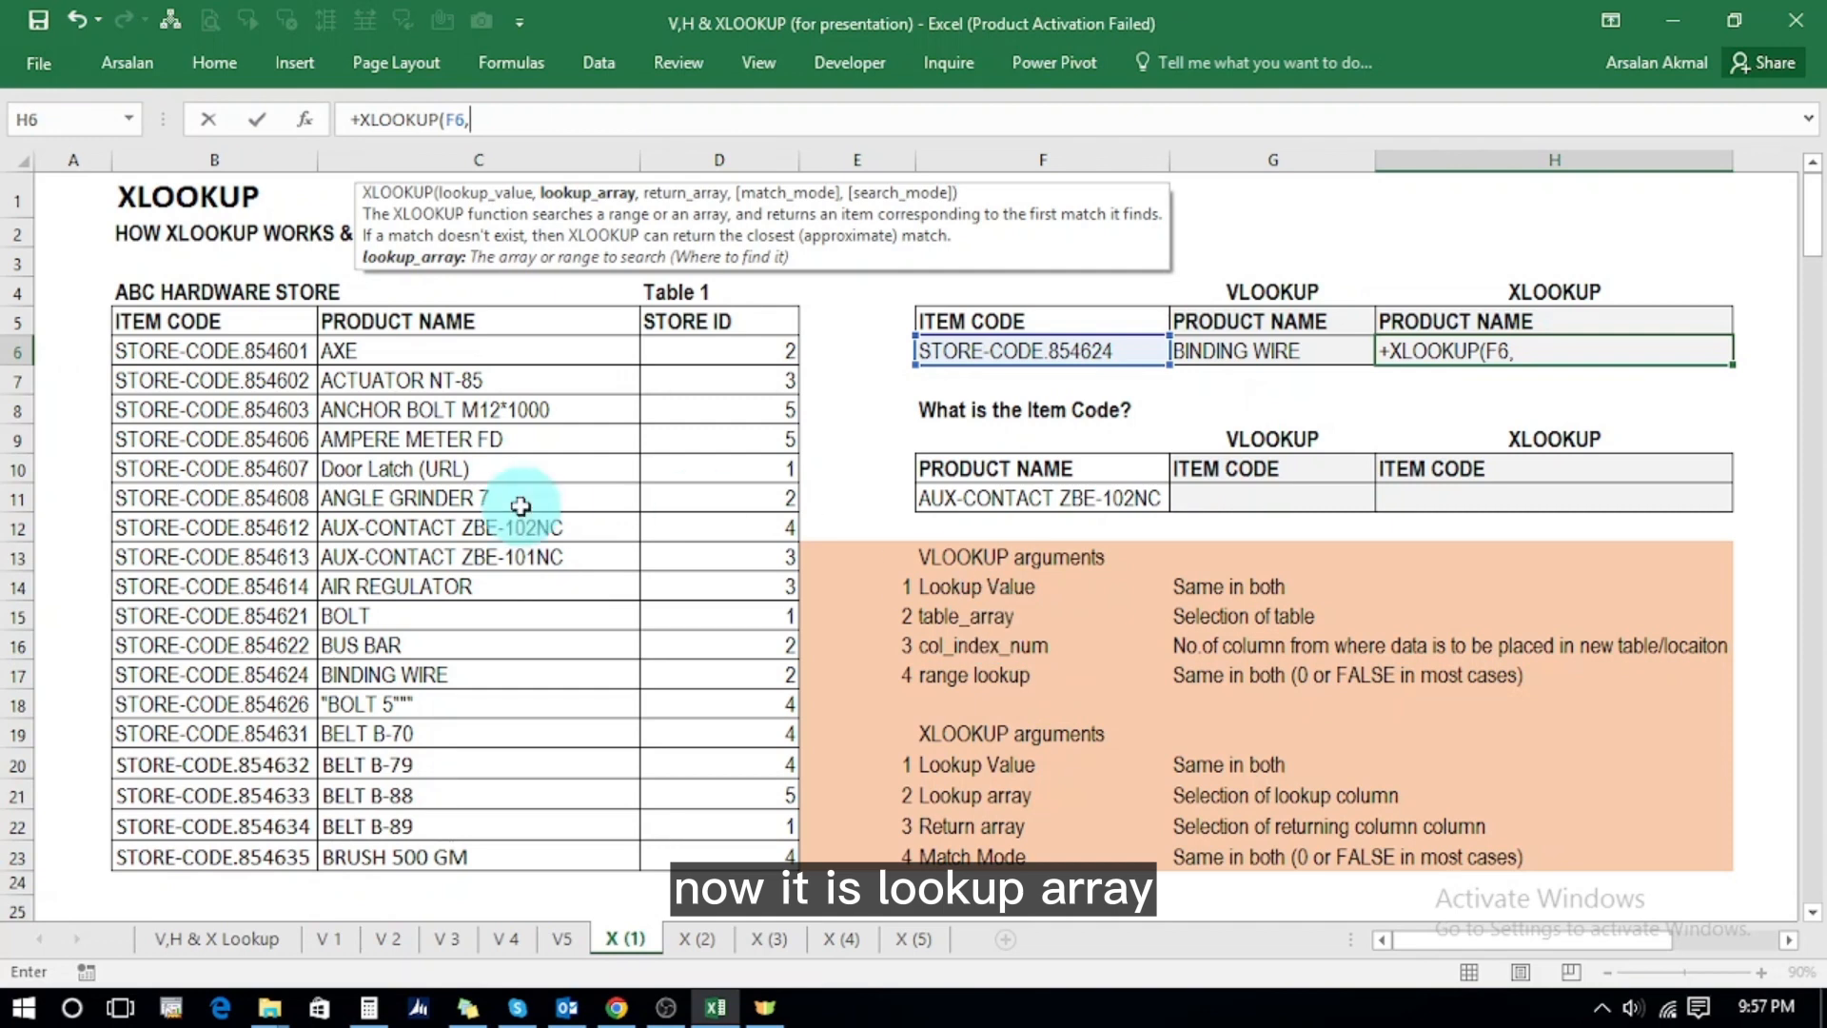
- Set the XLOOKUP lookup array to item codes B6:B23 and the return array to product names C6:C23
{"action": "left_click", "coordinate": [251, 354]}
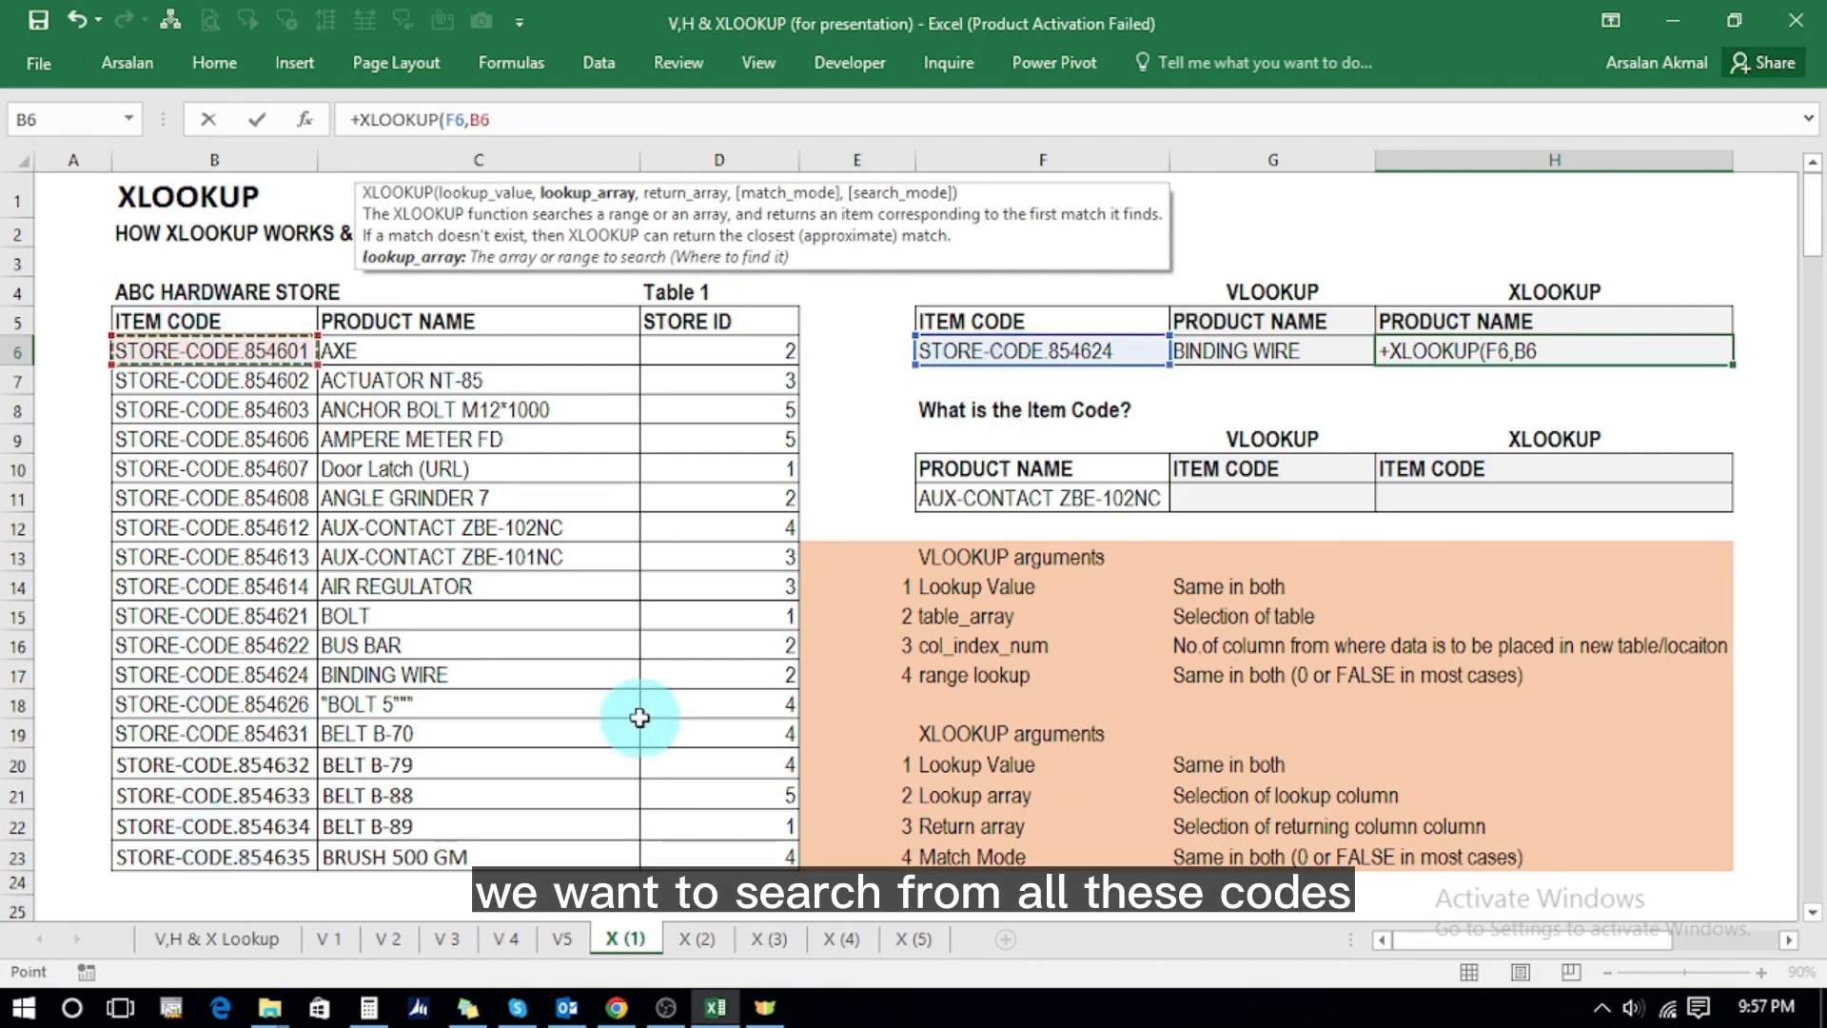
{"action": "key", "text": "ctrl+shift+Down"}
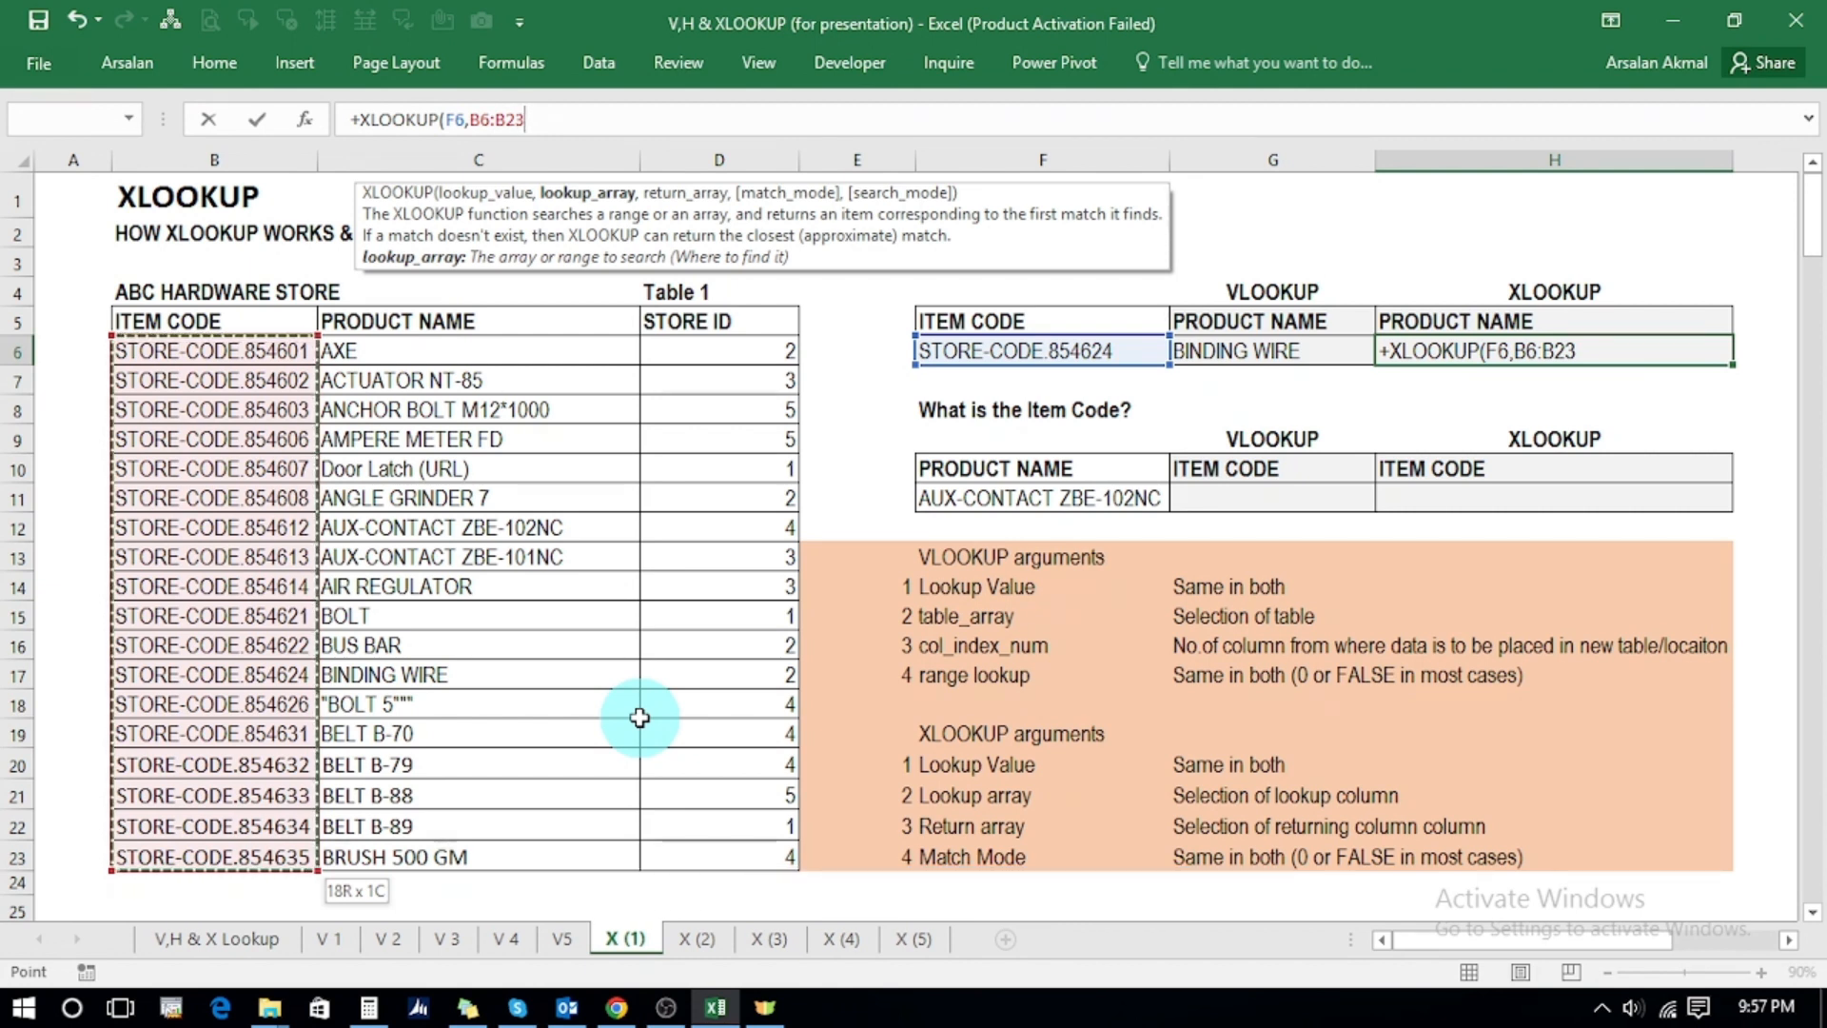
{"action": "type", "text": ","}
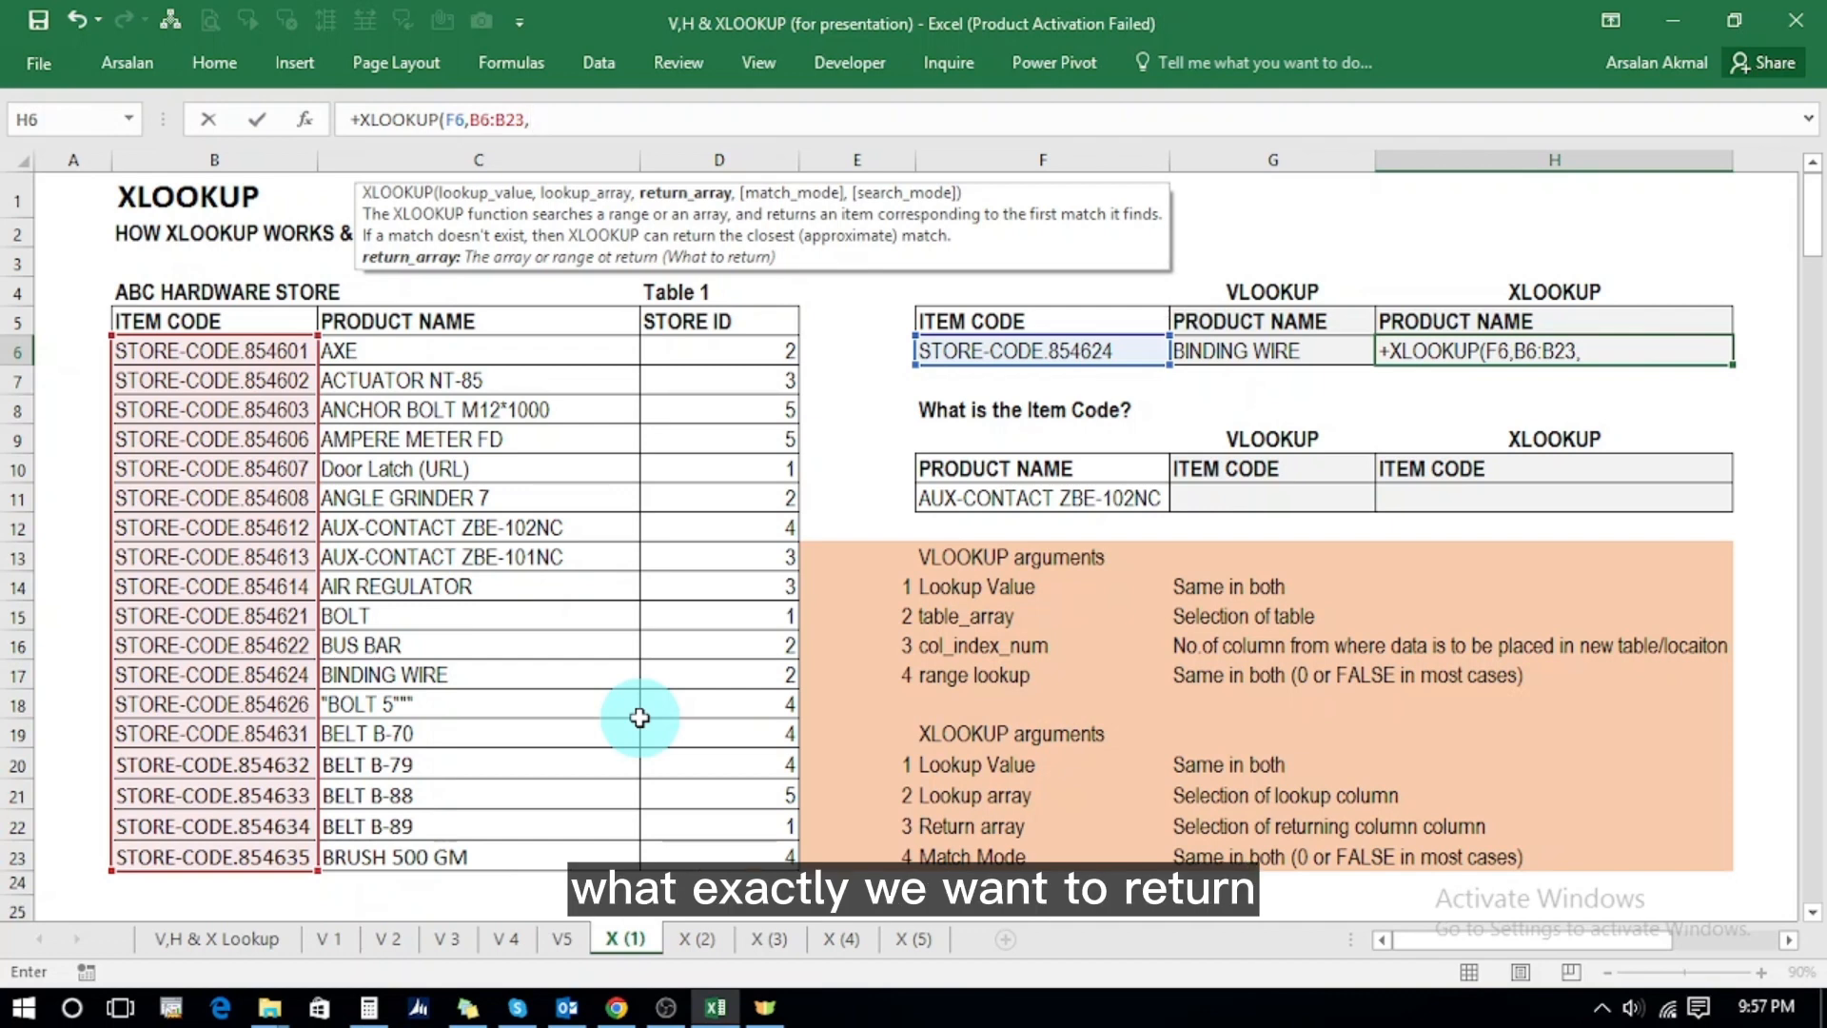
{"action": "left_click", "coordinate": [400, 354]}
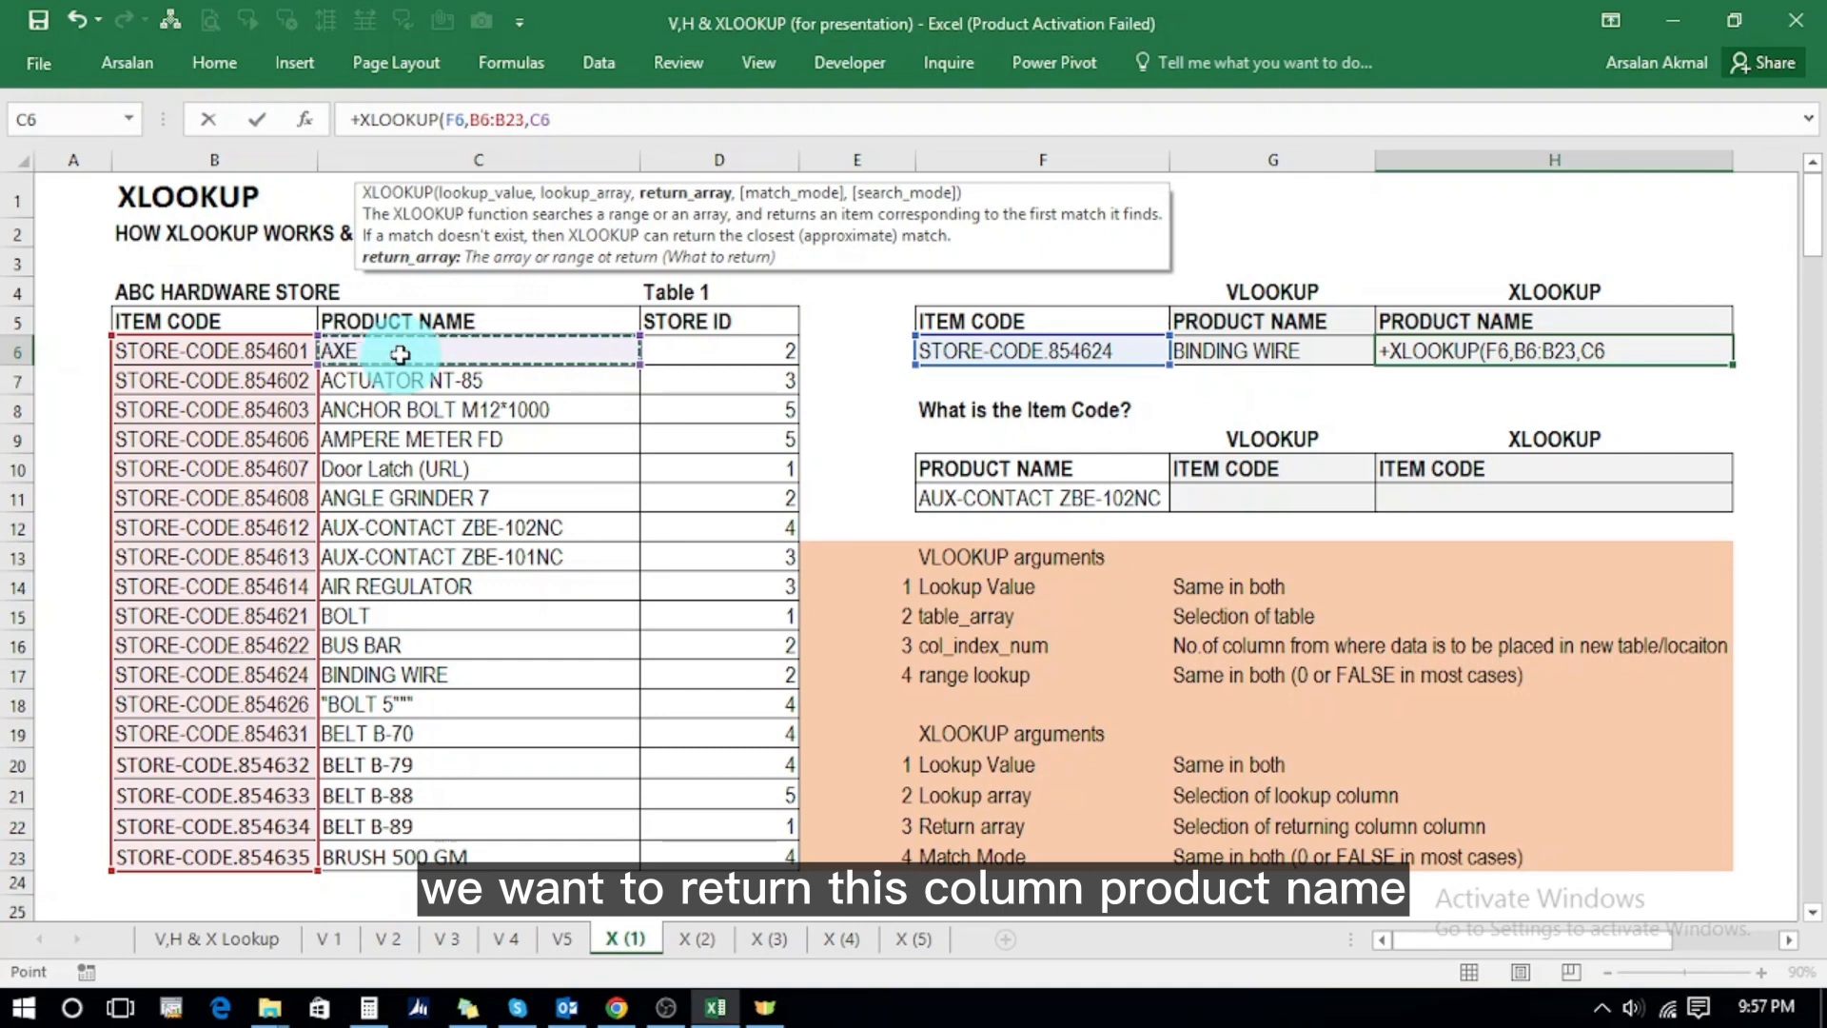
{"action": "left_click_drag", "start_coordinate": [400, 354], "coordinate": [400, 857]}
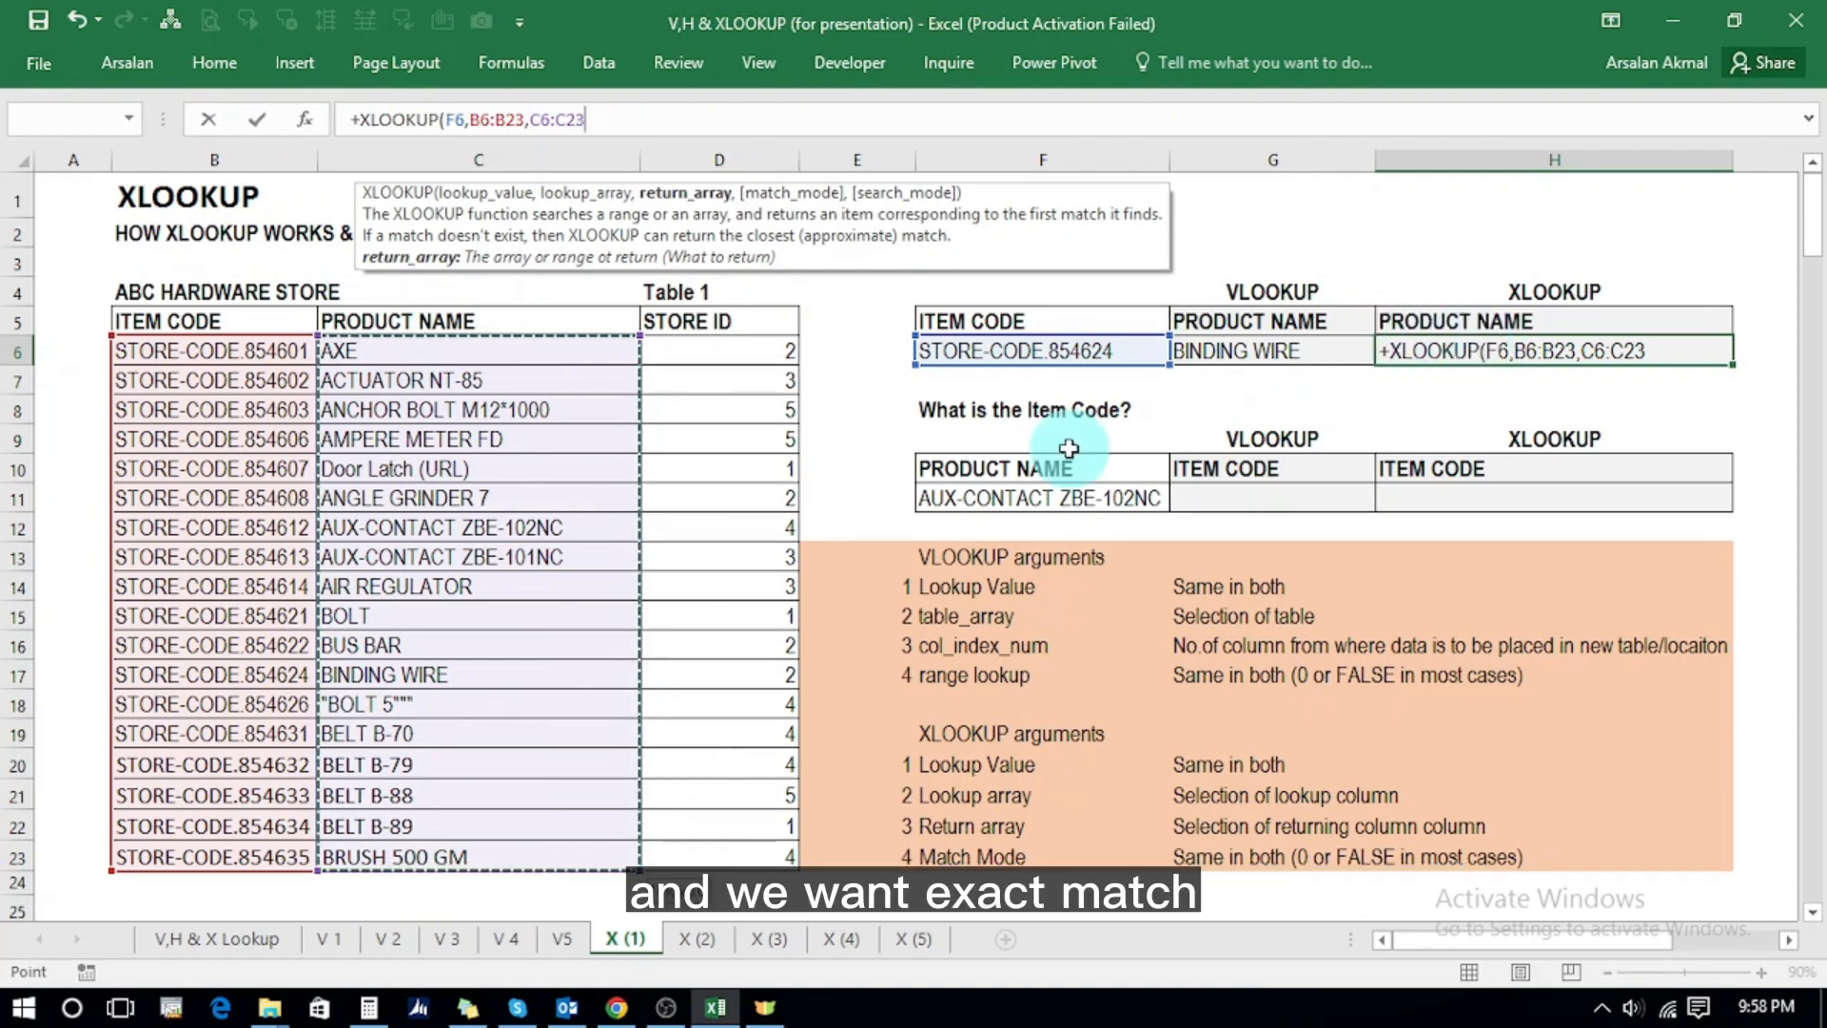
{"action": "type", "text": ","}
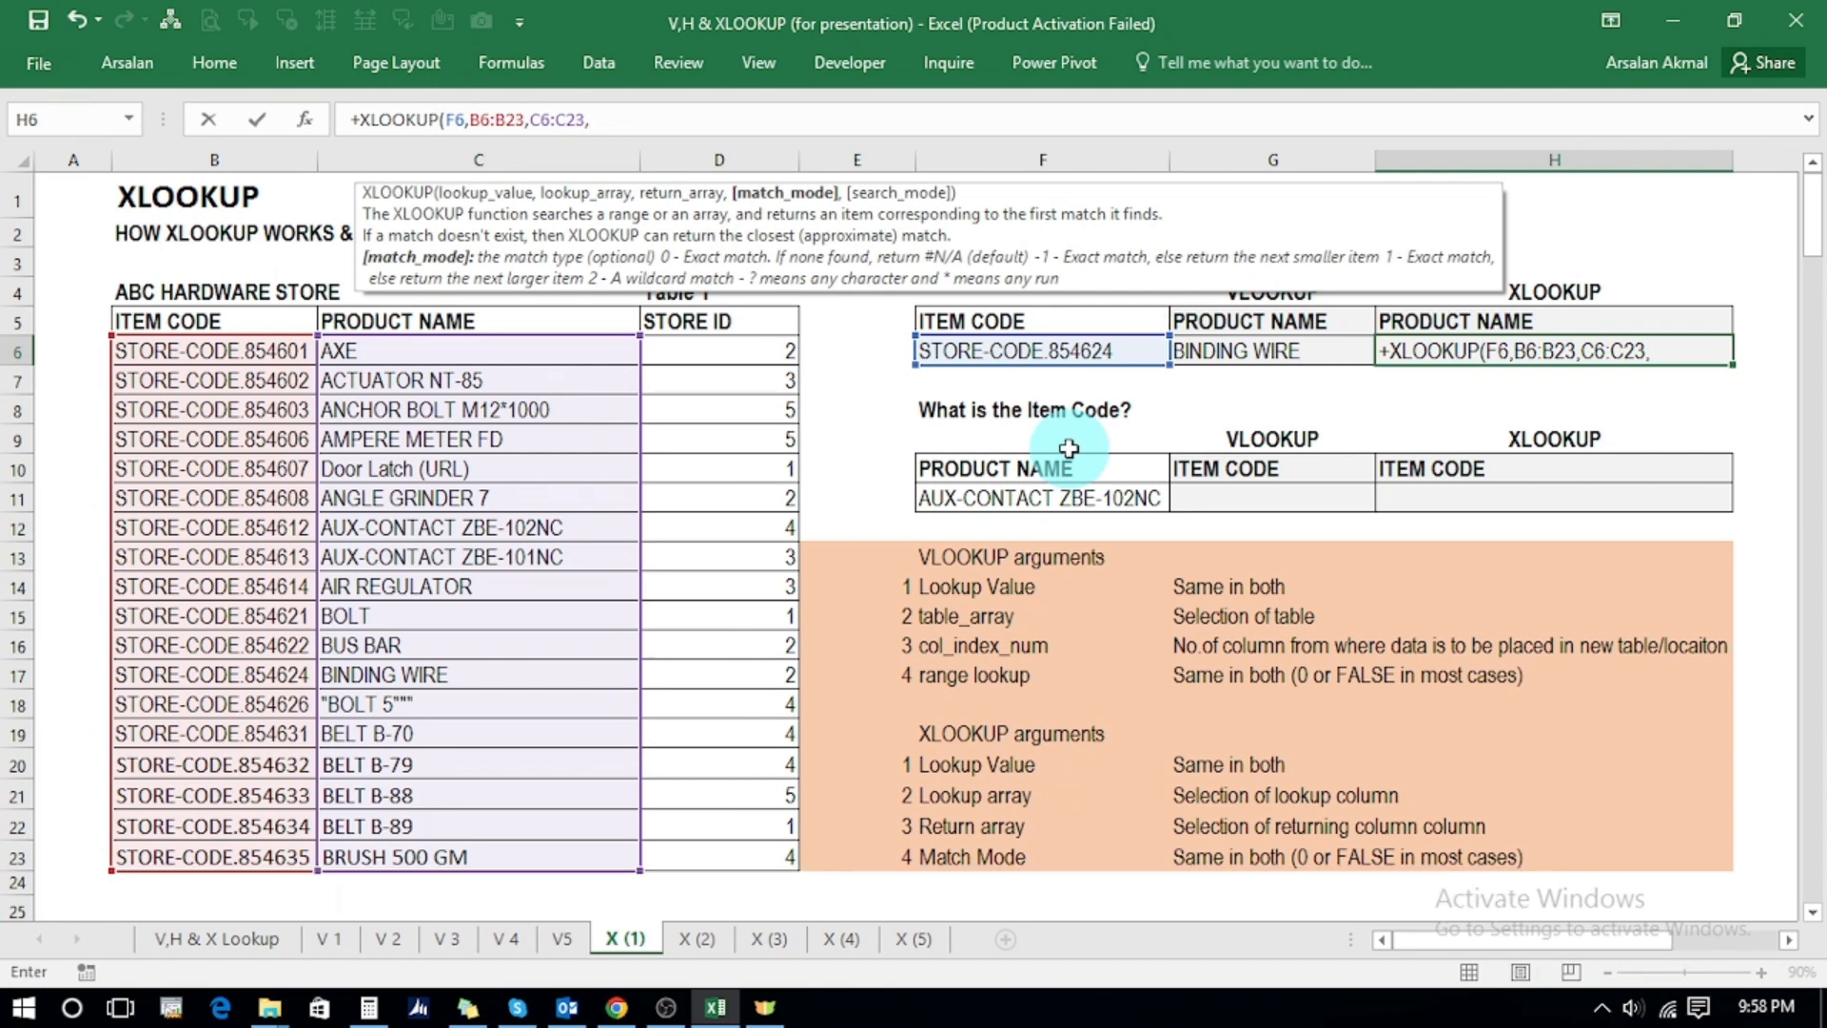
- Complete the H6 XLOOKUP with match mode 0 for an exact match and review the formulas in G6 and H6
{"action": "type", "text": "0"}
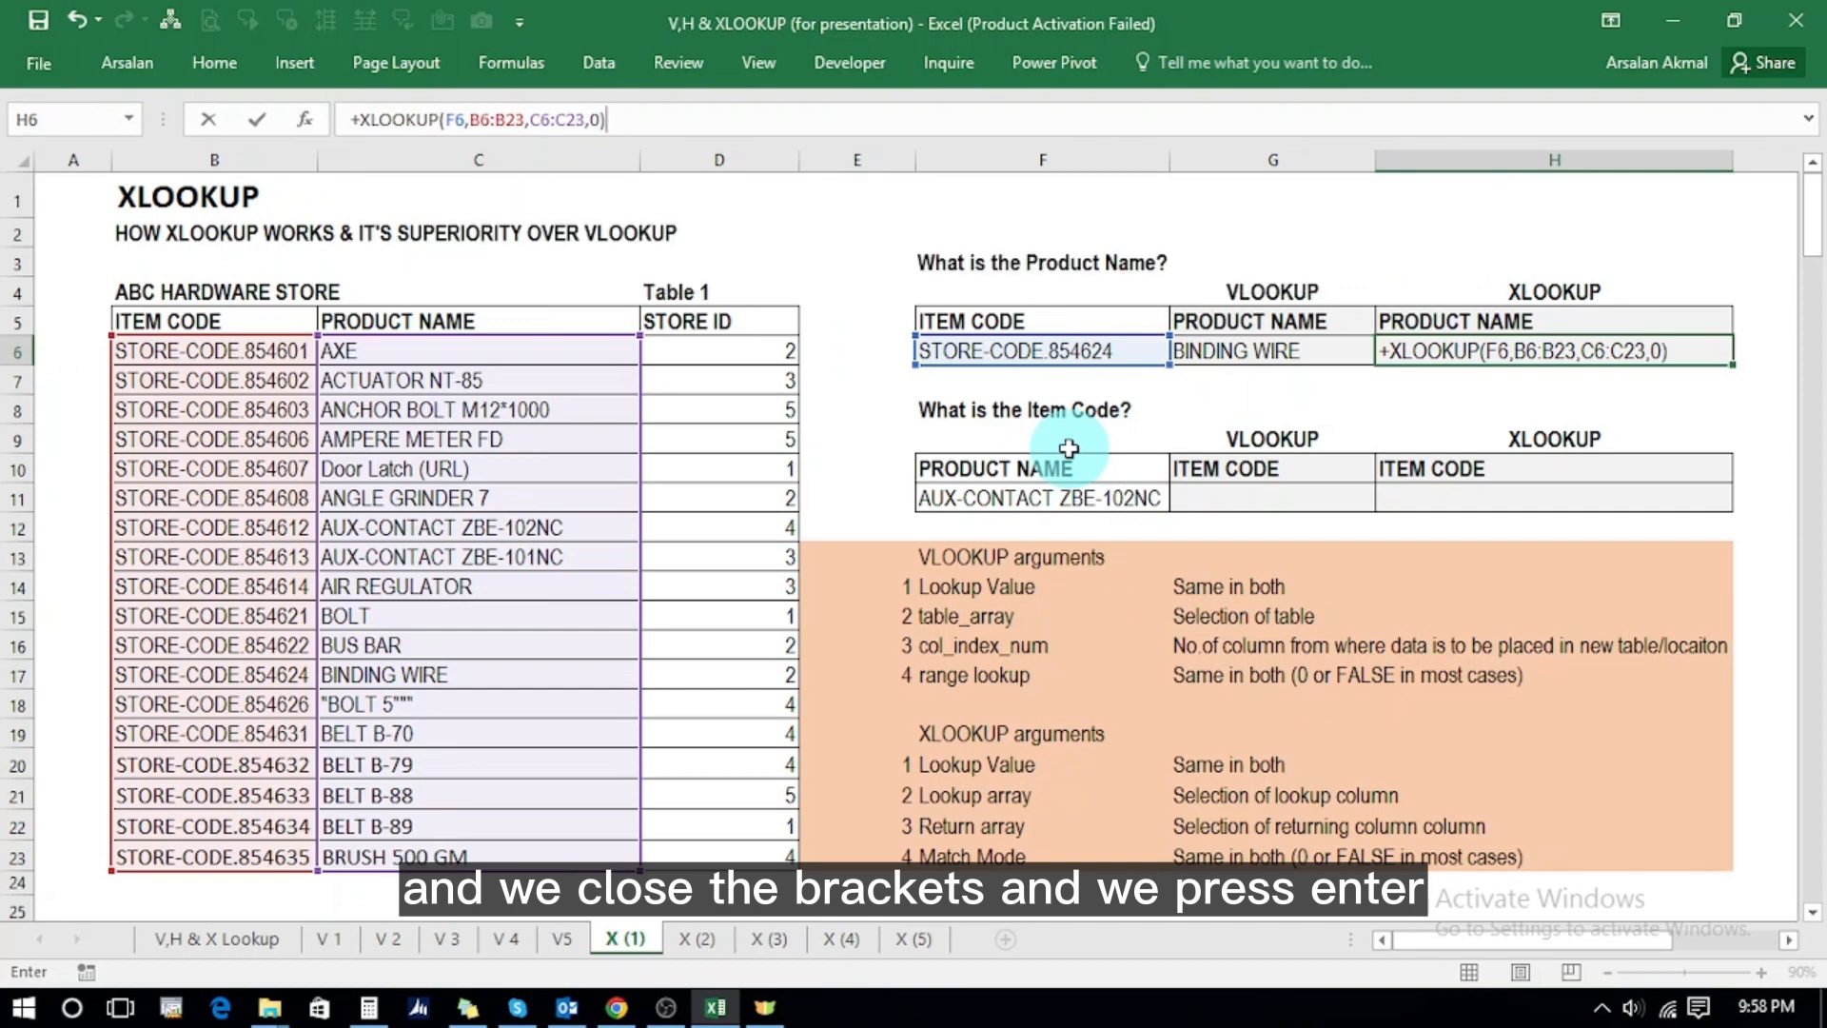
{"action": "type", "text": ")"}
{"action": "key", "text": "Return"}
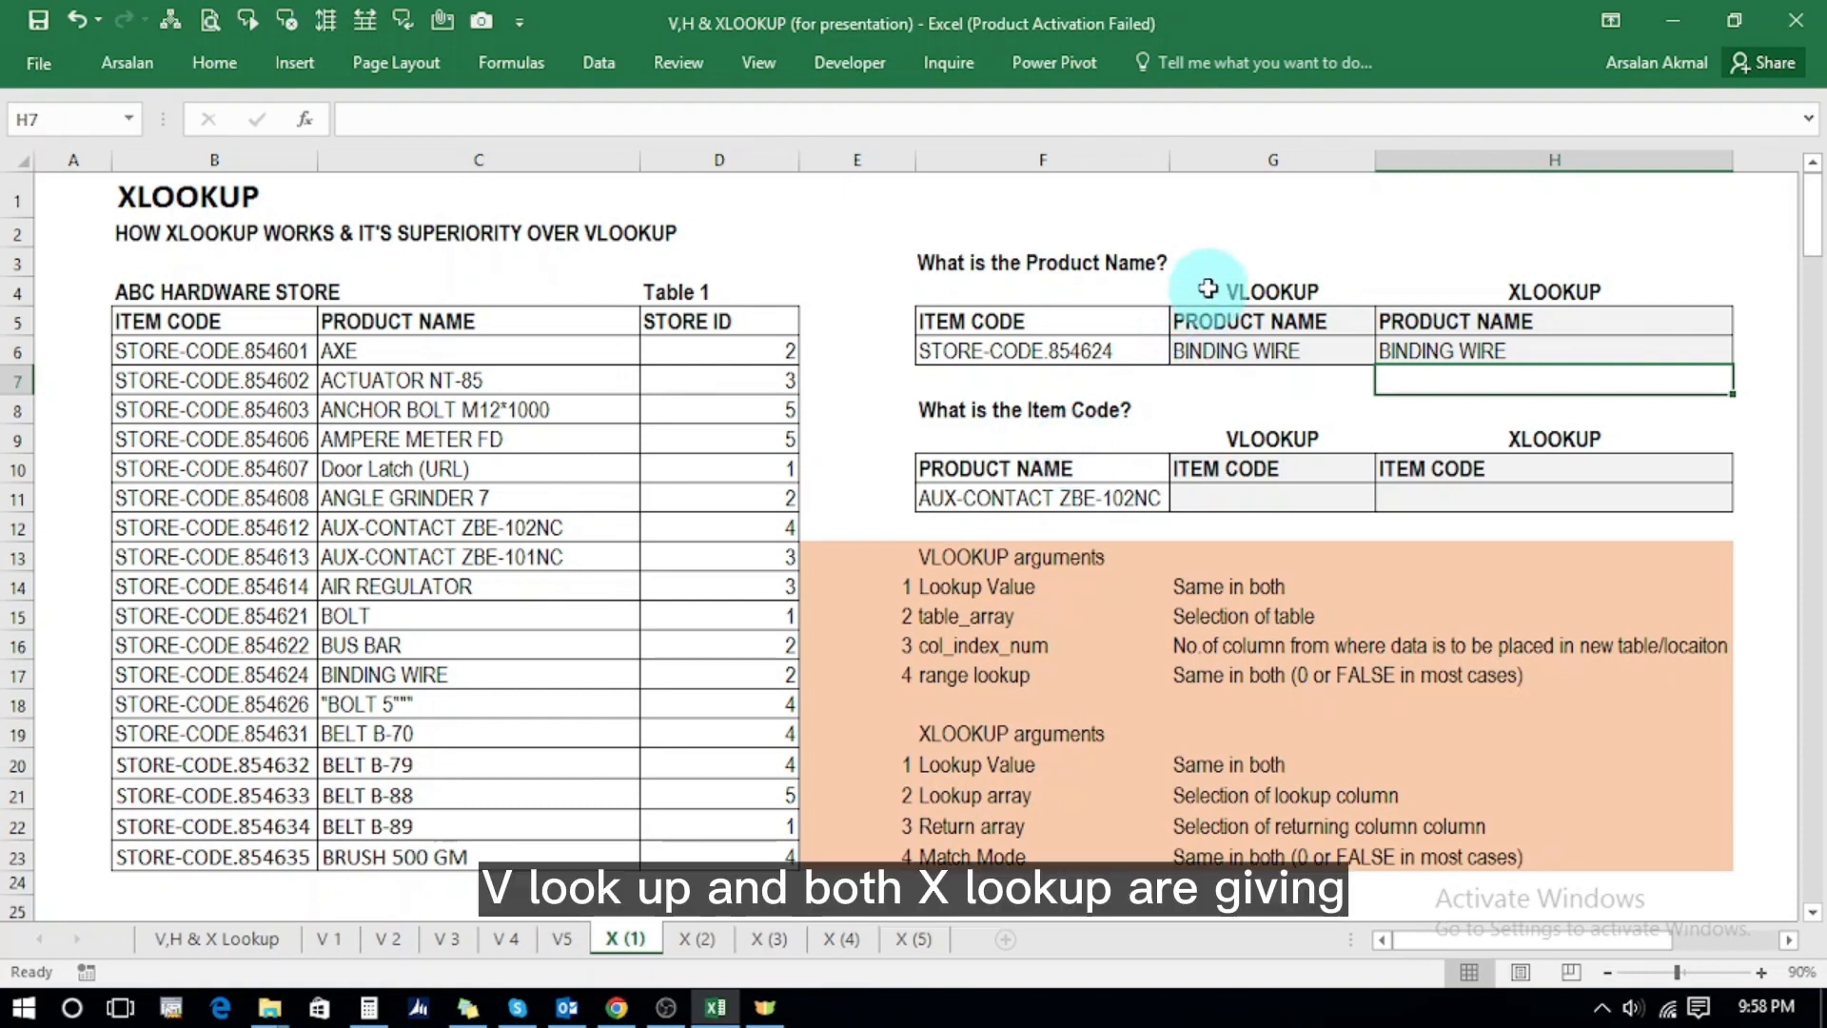
{"action": "left_click", "coordinate": [1264, 352]}
{"action": "key", "text": "Right"}
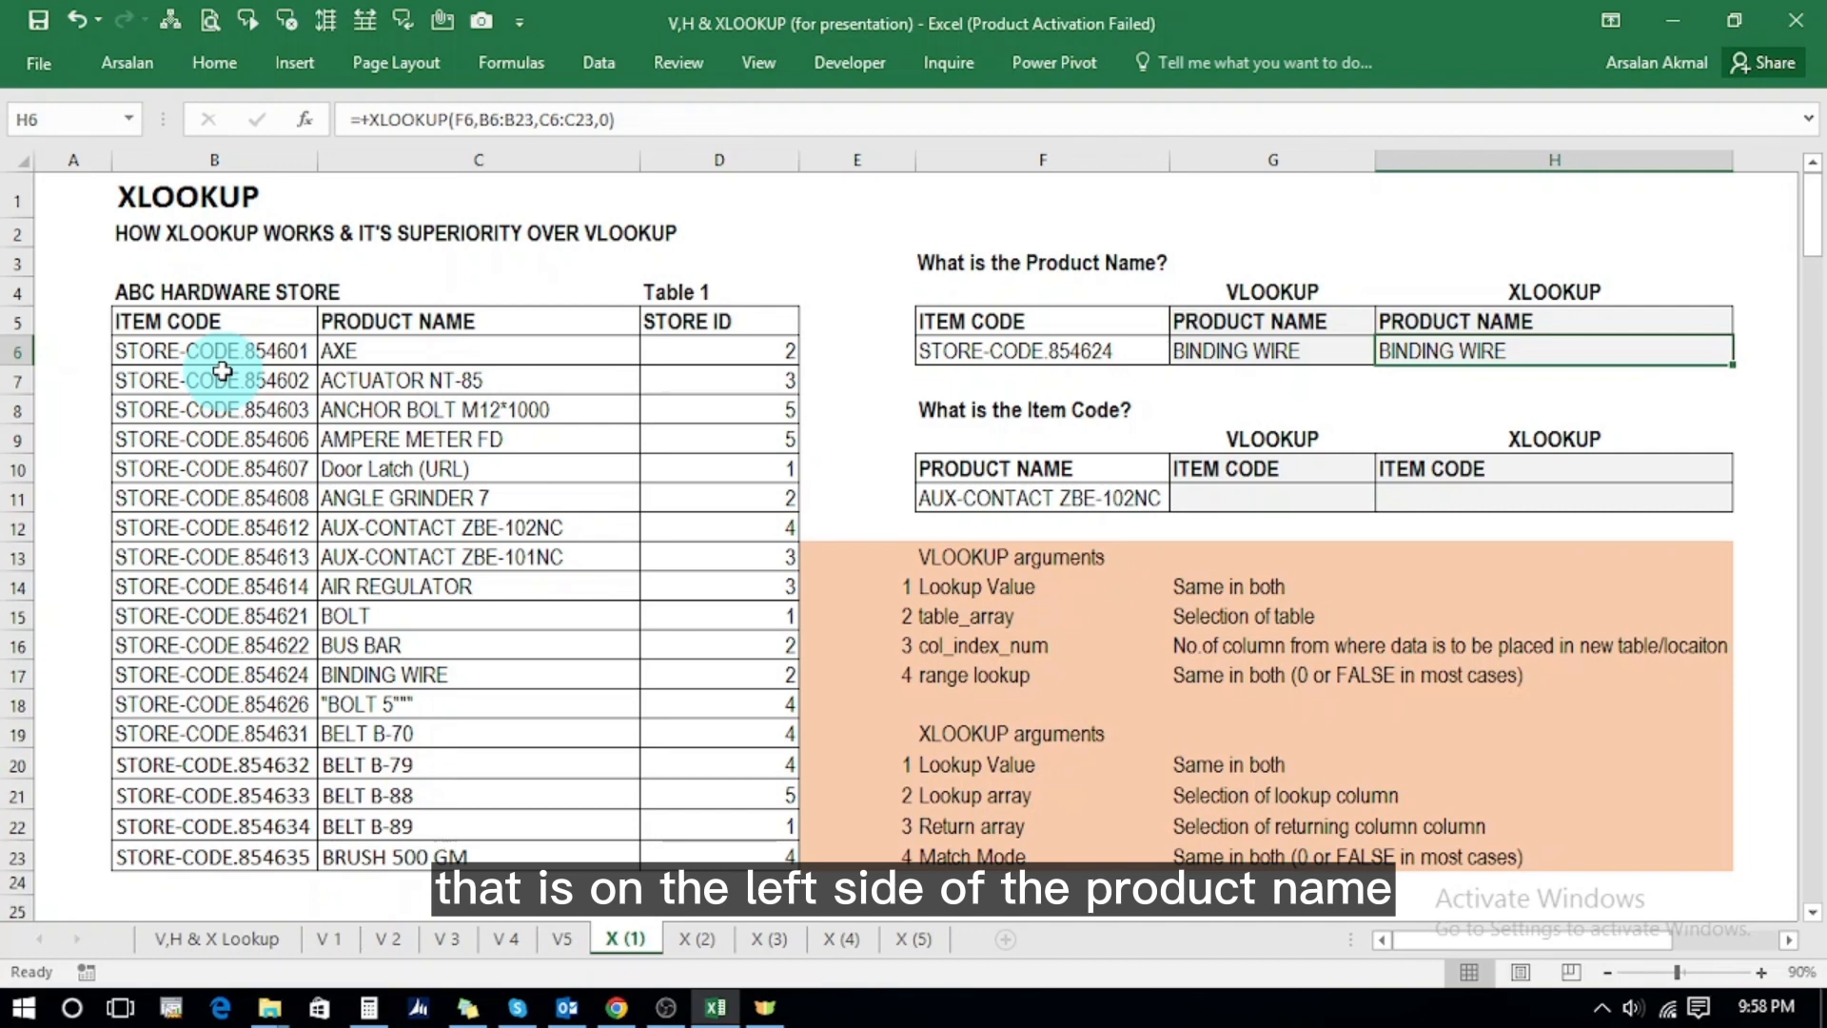
- Start a VLOOKUP formula in cell G11 with the product name in F11 as the lookup value
{"action": "left_click", "coordinate": [1206, 490]}
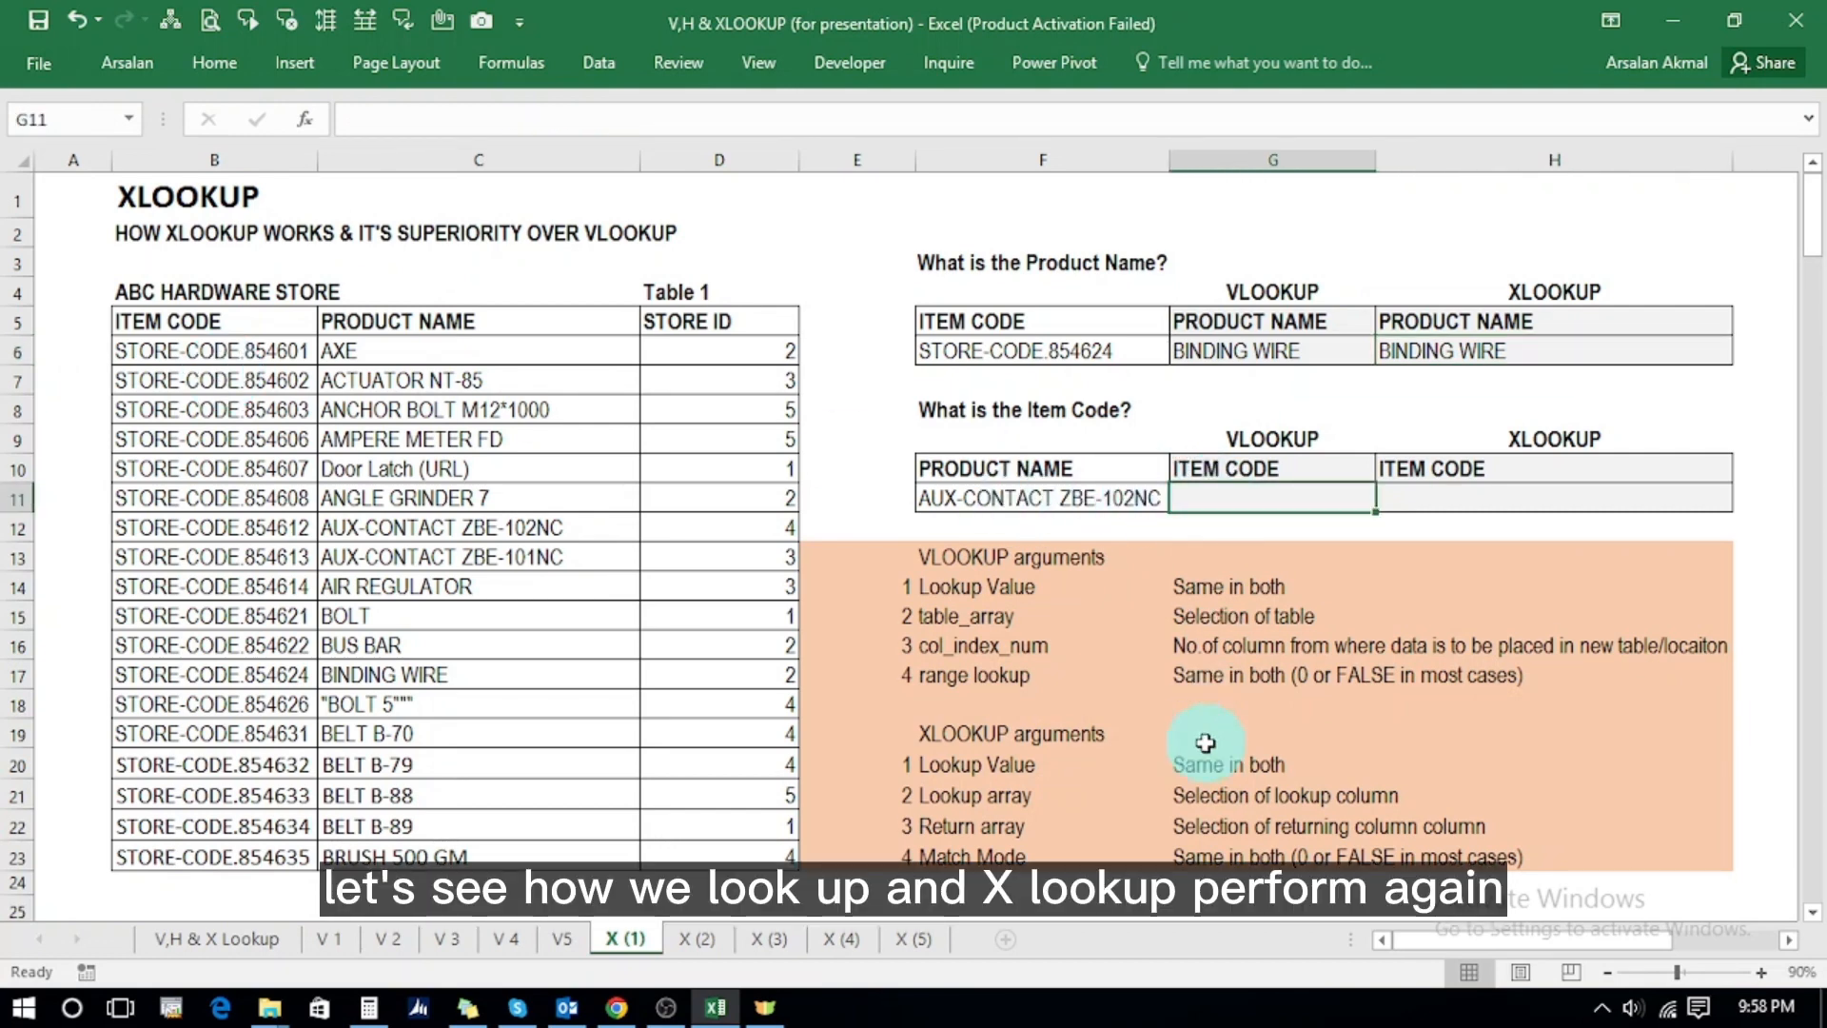
{"action": "type", "text": "+vl"}
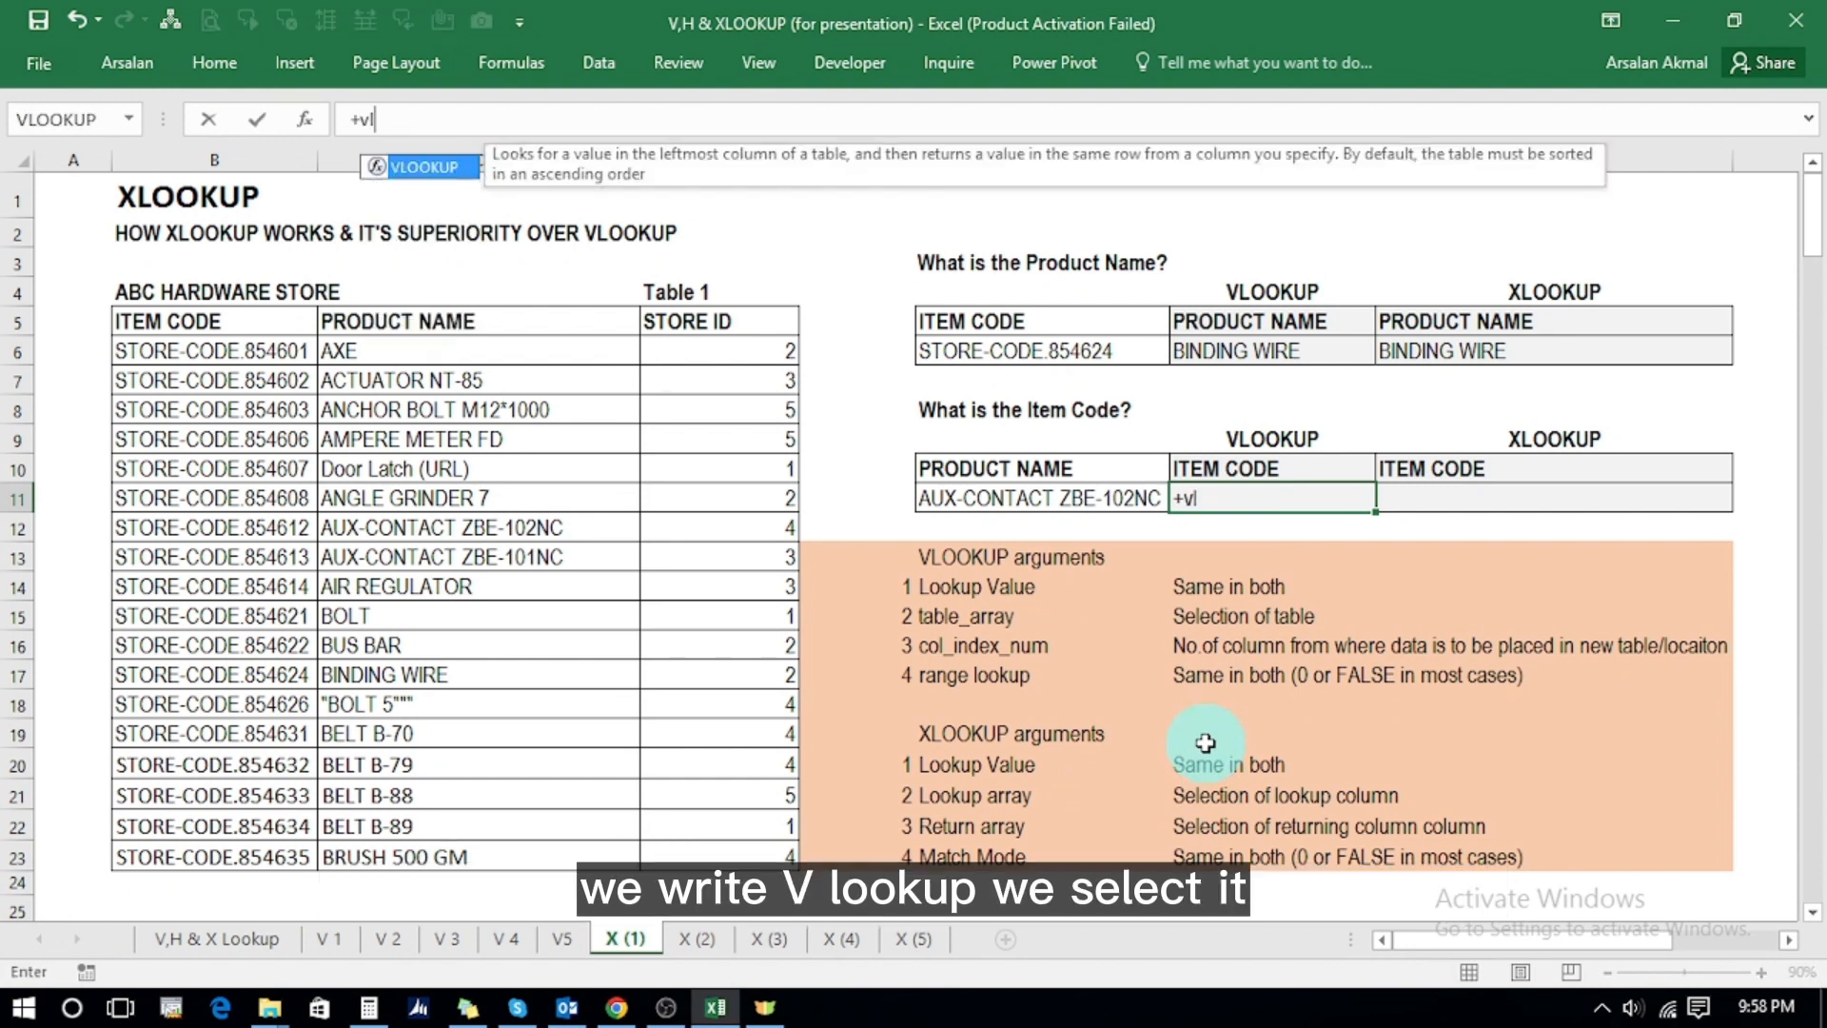
{"action": "double_click", "coordinate": [443, 168]}
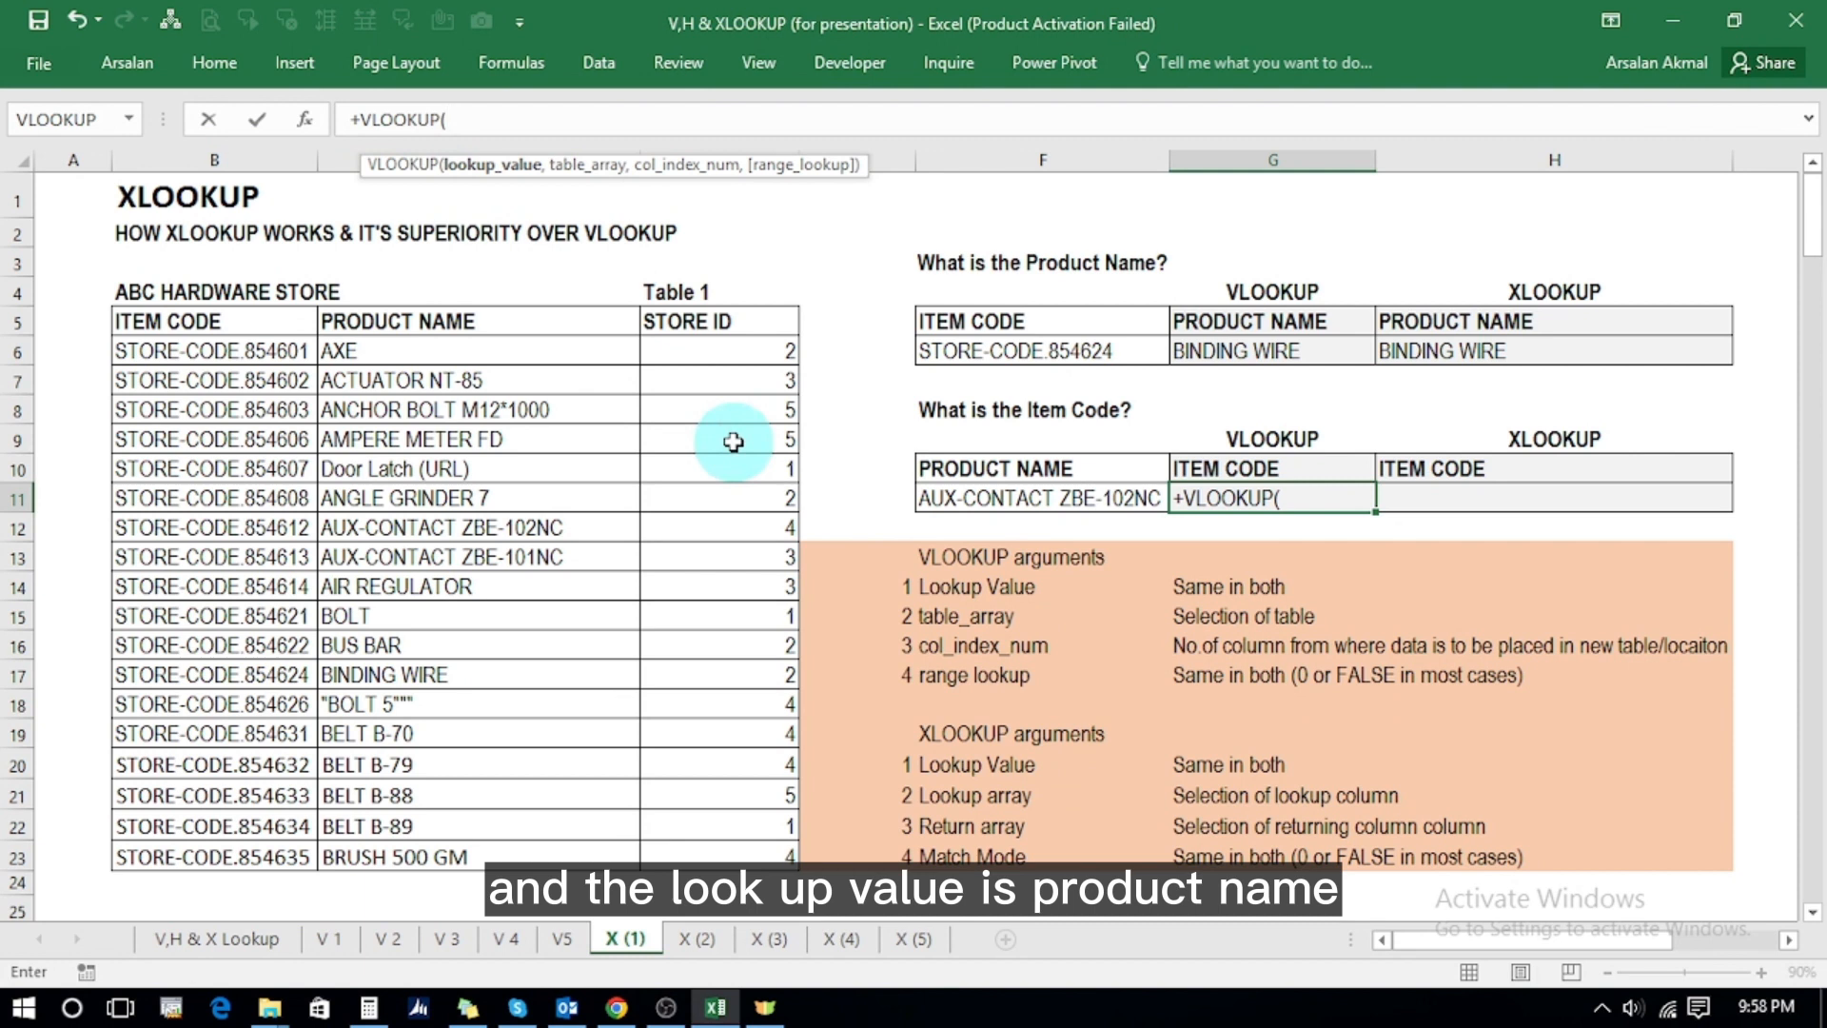
{"action": "left_click", "coordinate": [947, 497]}
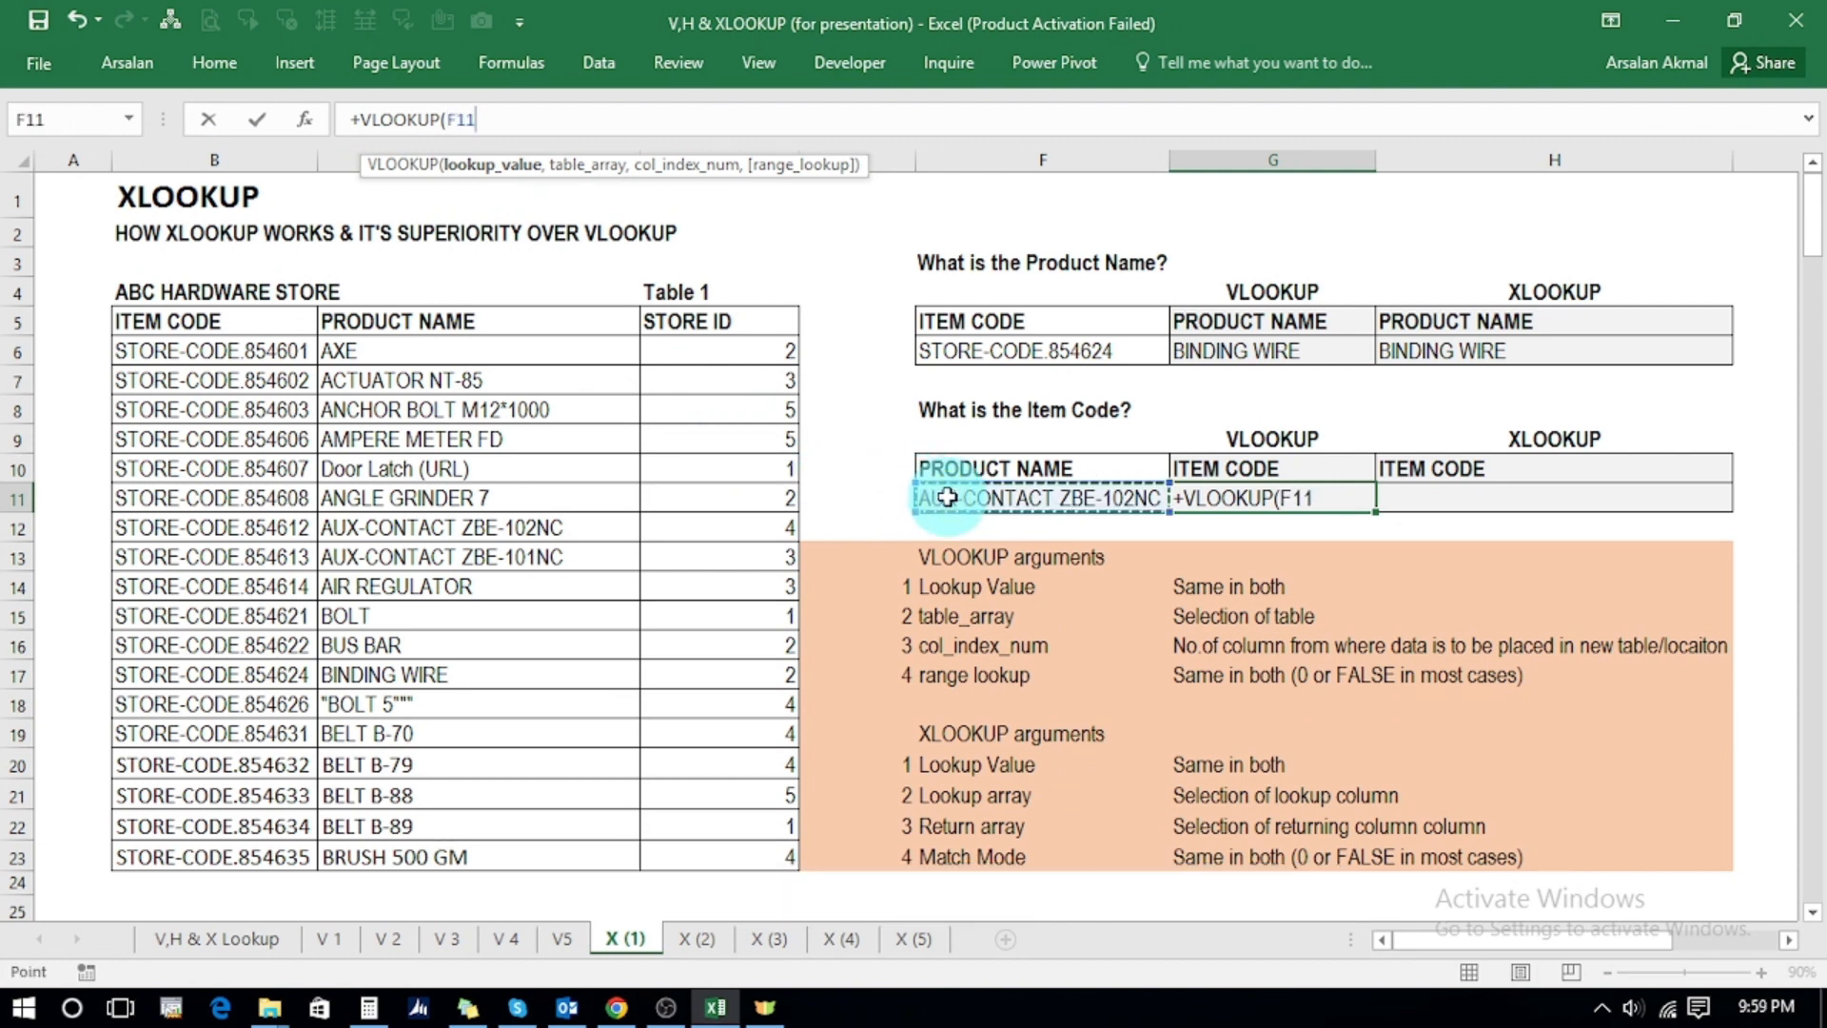
{"action": "type", "text": ","}
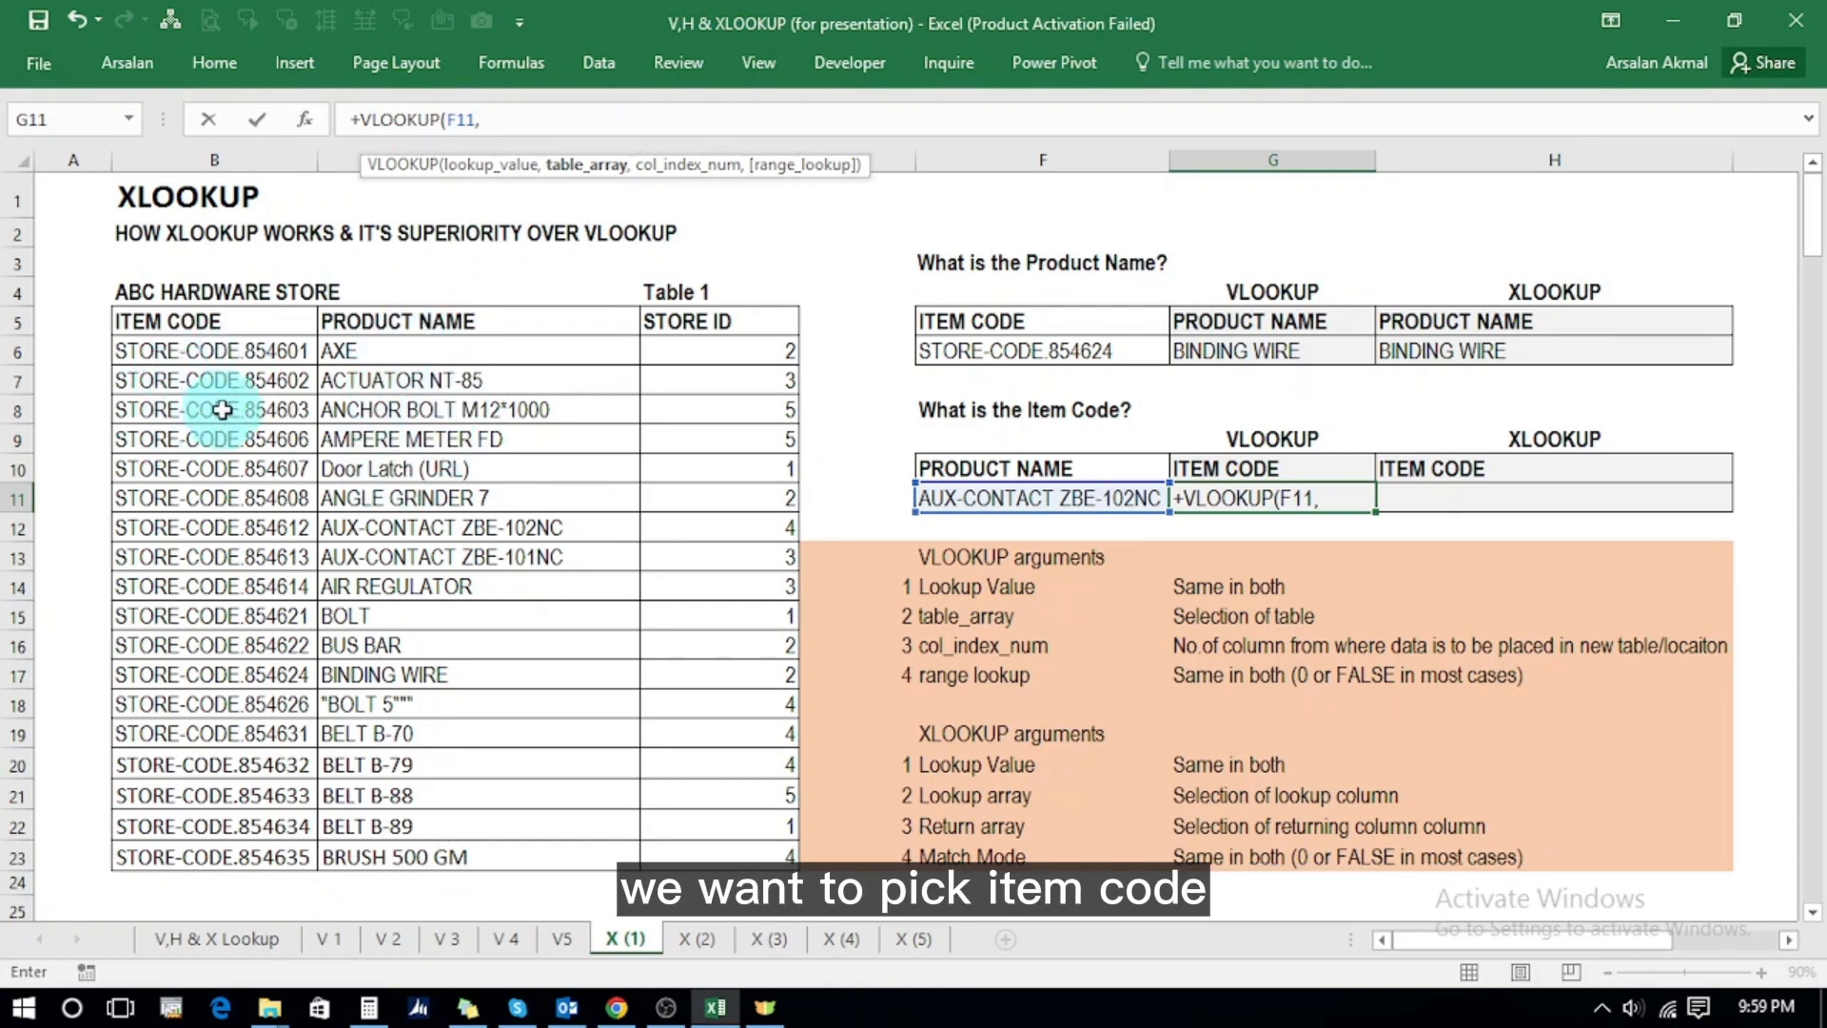
- Set the table array of the G11 VLOOKUP to the item code and product name range B6:C23
{"action": "left_click_drag", "start_coordinate": [152, 348], "coordinate": [185, 353]}
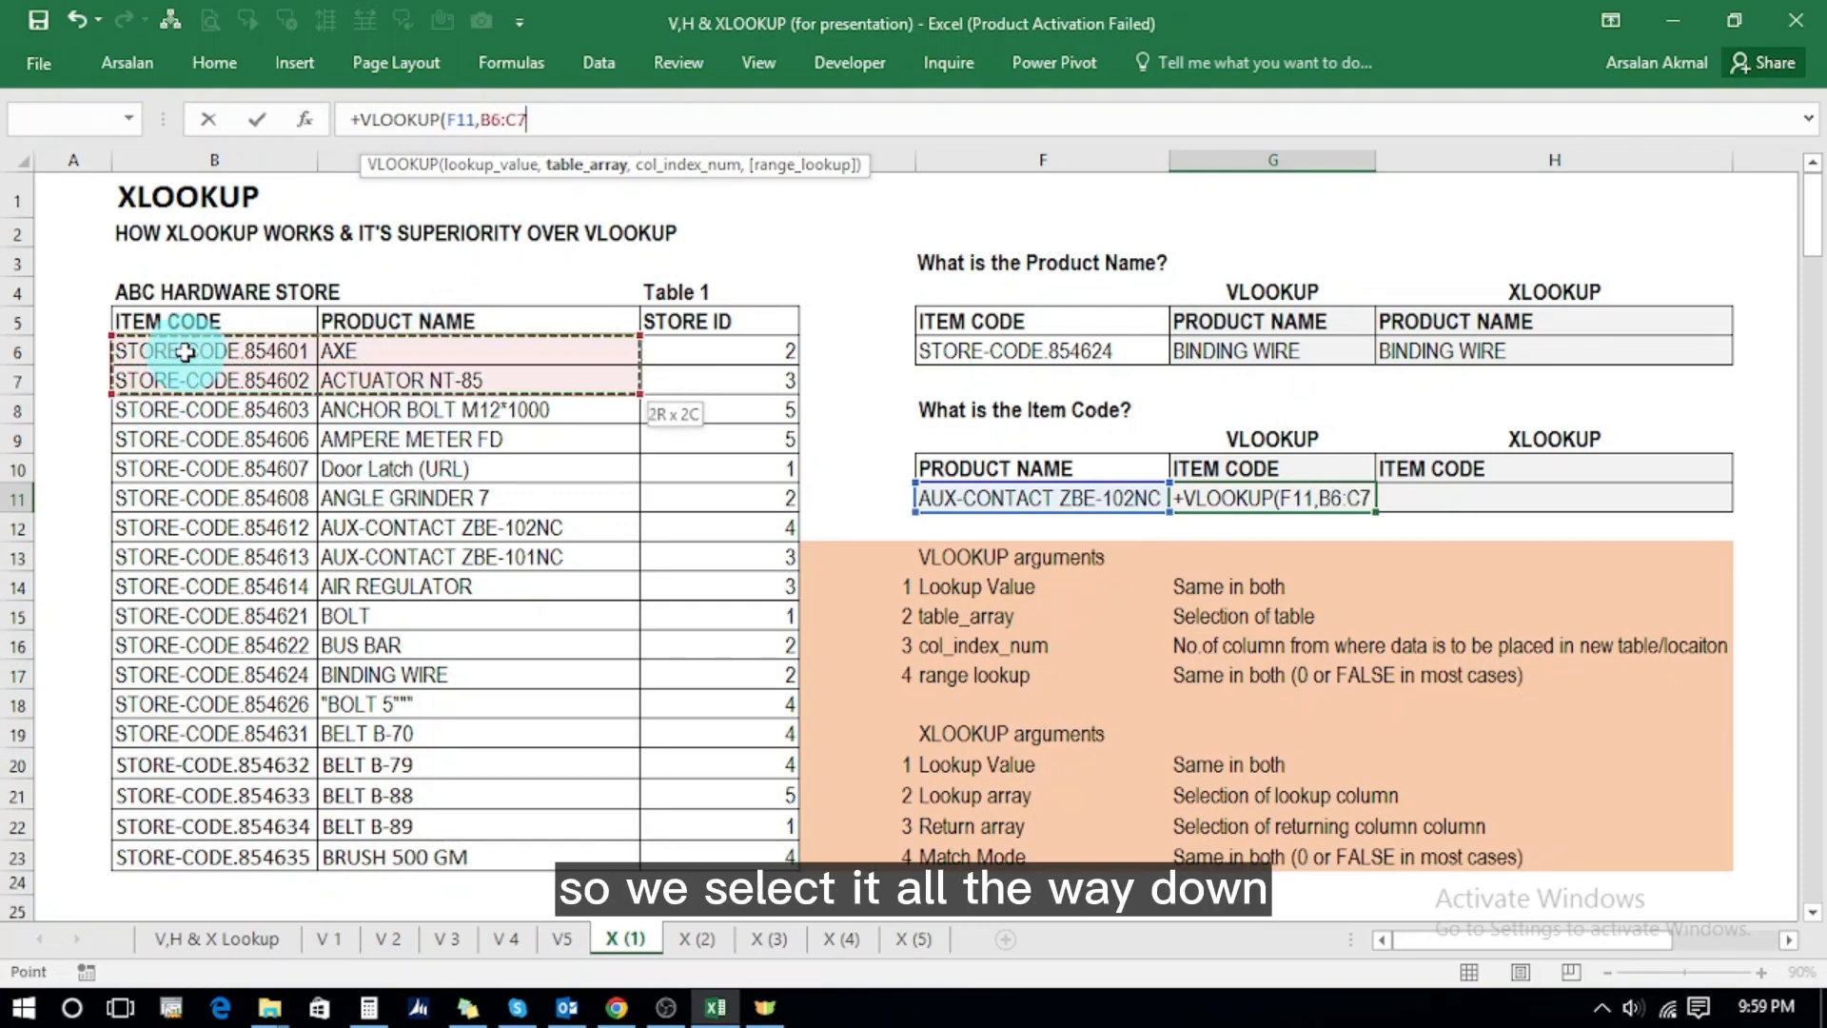
{"action": "key", "text": "shift+Down"}
{"action": "key", "text": "shift+Down"}
{"action": "key", "text": "shift+Down"}
{"action": "key", "text": "shift+Down"}
{"action": "key", "text": "shift+Down"}
{"action": "key", "text": "shift+Down"}
{"action": "key", "text": "shift+Down"}
{"action": "key", "text": "shift+Down"}
{"action": "key", "text": "shift+Down"}
{"action": "key", "text": "shift+Down"}
{"action": "key", "text": "shift+Down"}
{"action": "key", "text": "shift+Down"}
{"action": "key", "text": "shift+Down"}
{"action": "key", "text": "shift+Down"}
{"action": "key", "text": "shift+Down"}
{"action": "key", "text": "shift+Down"}
{"action": "key", "text": "shift+Down"}
{"action": "key", "text": "shift+Up"}
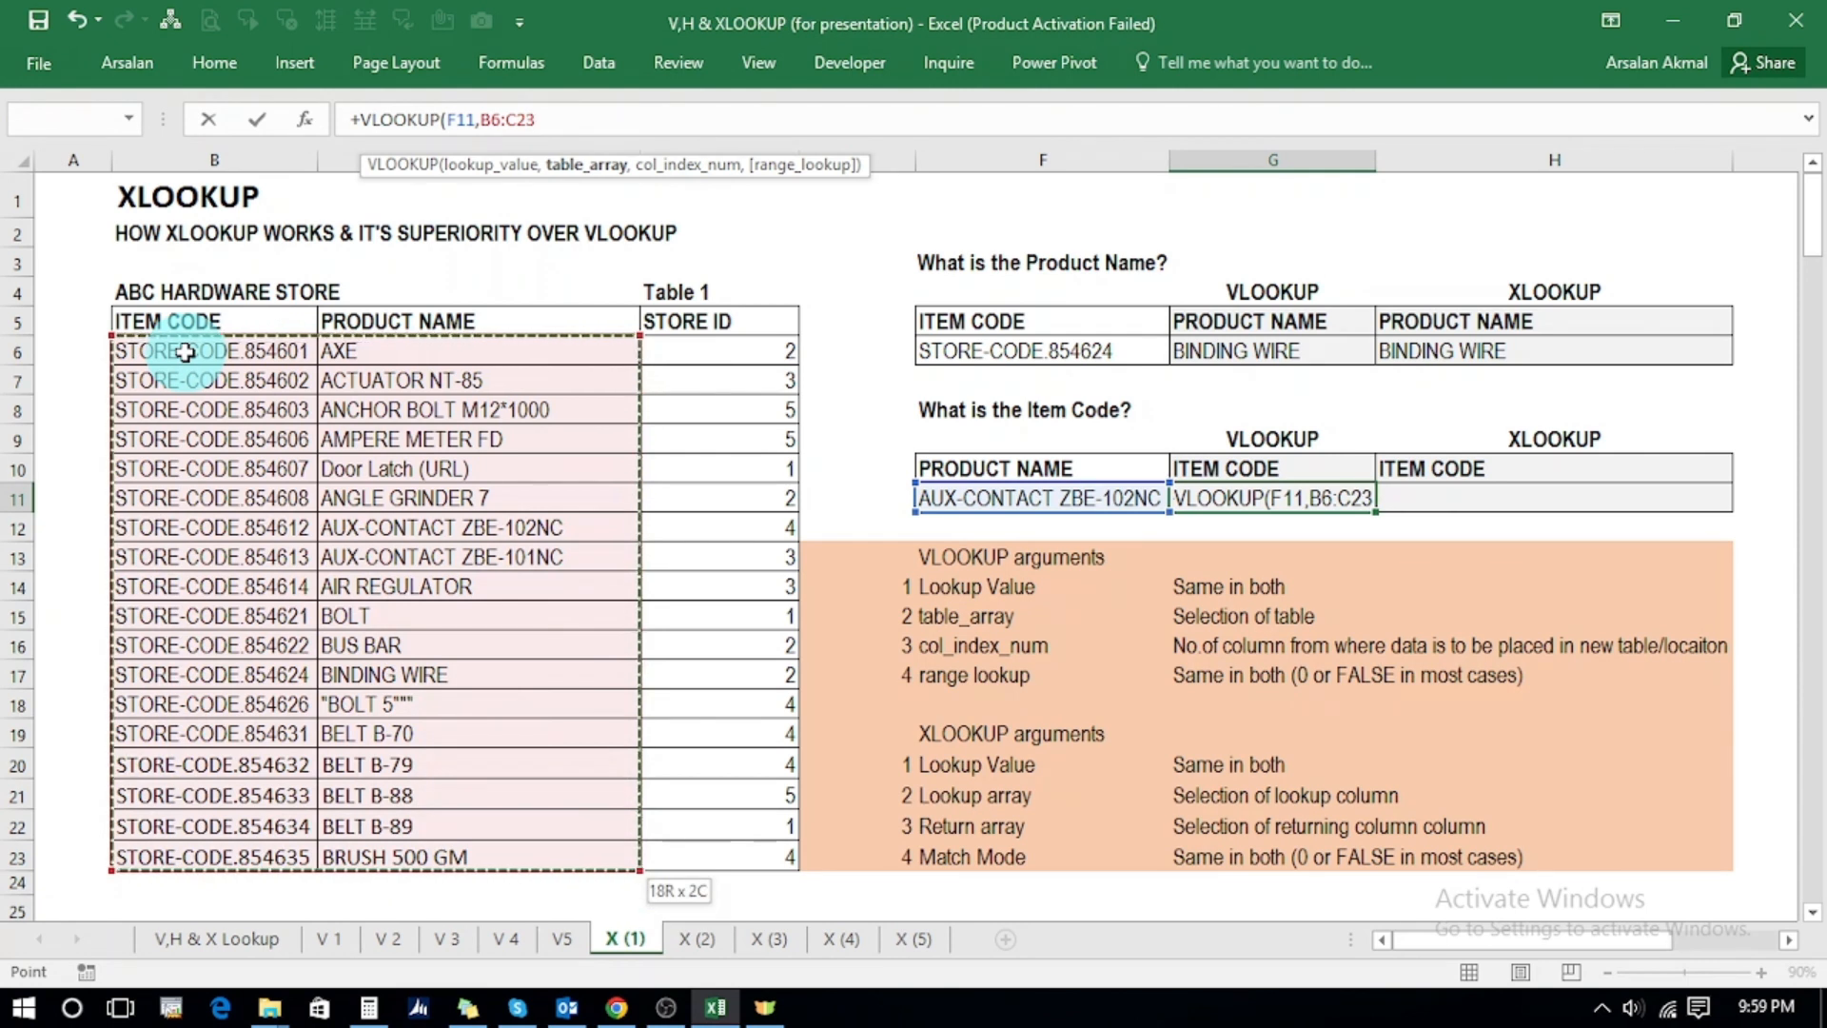
{"action": "type", "text": ","}
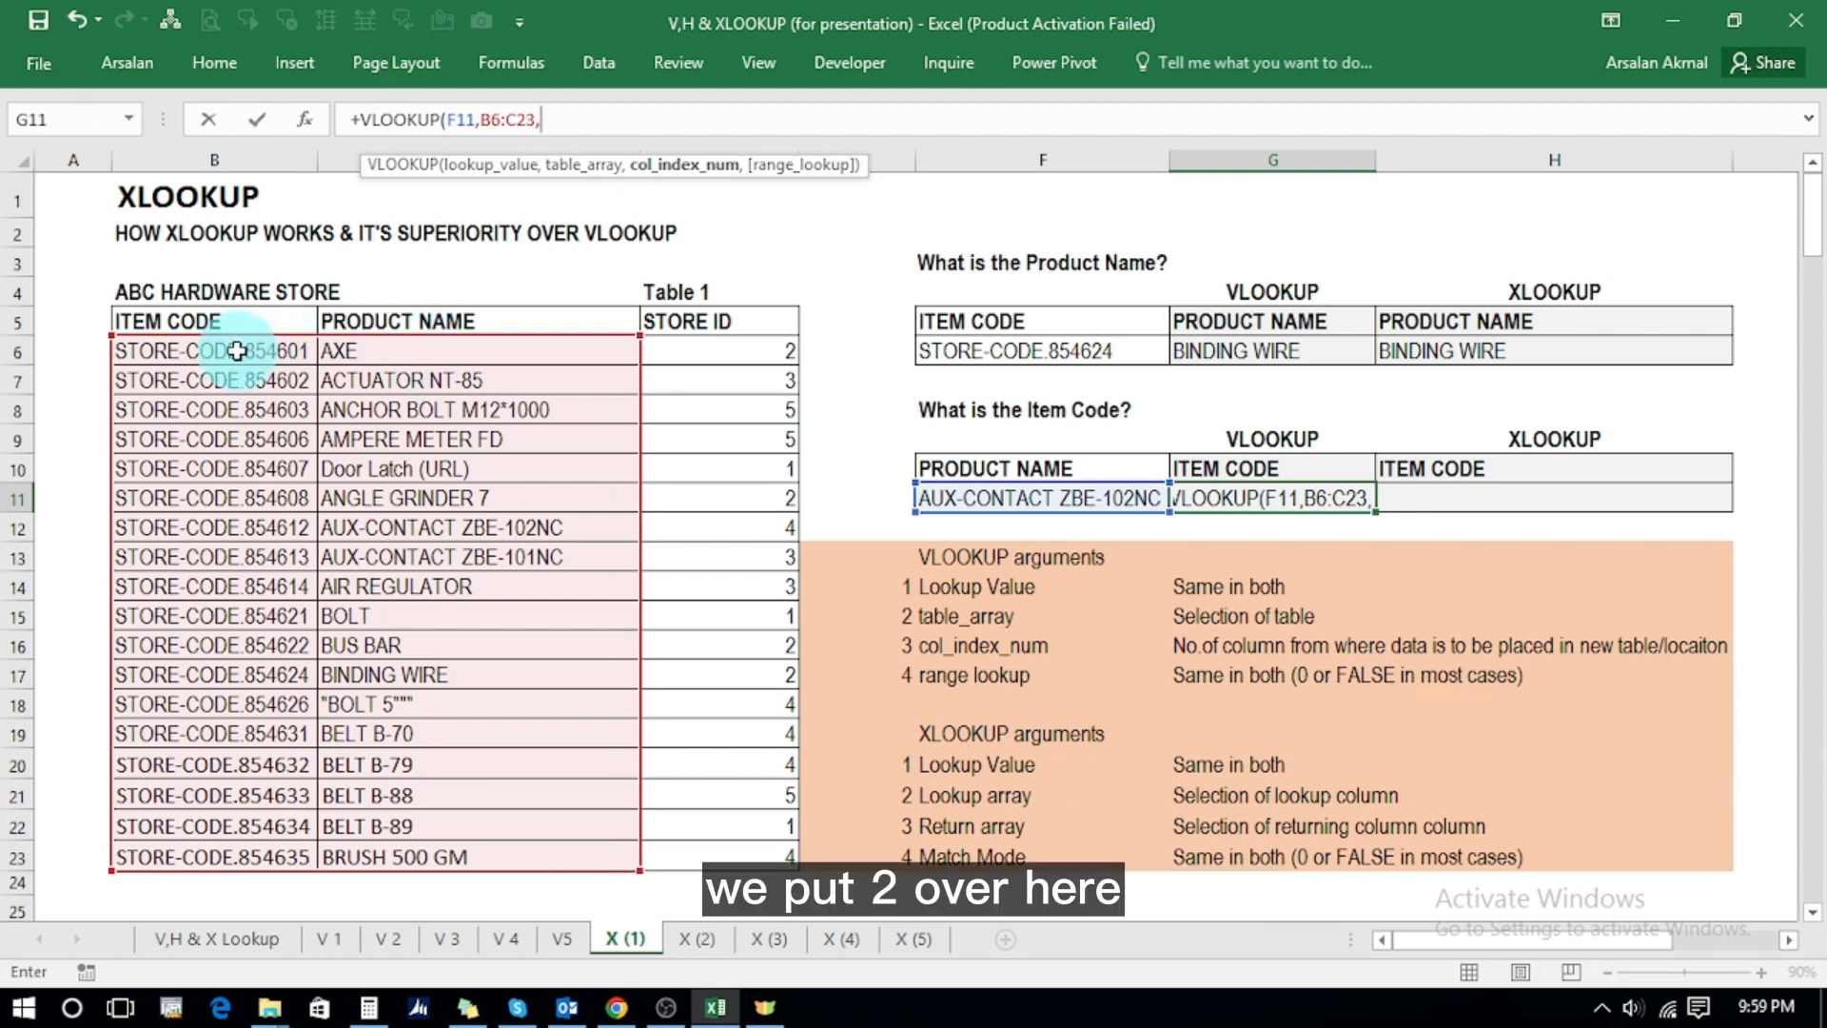
- Complete the G11 VLOOKUP with column index 2 and FALSE for an exact match, and review its arguments
{"action": "type", "text": "2,"}
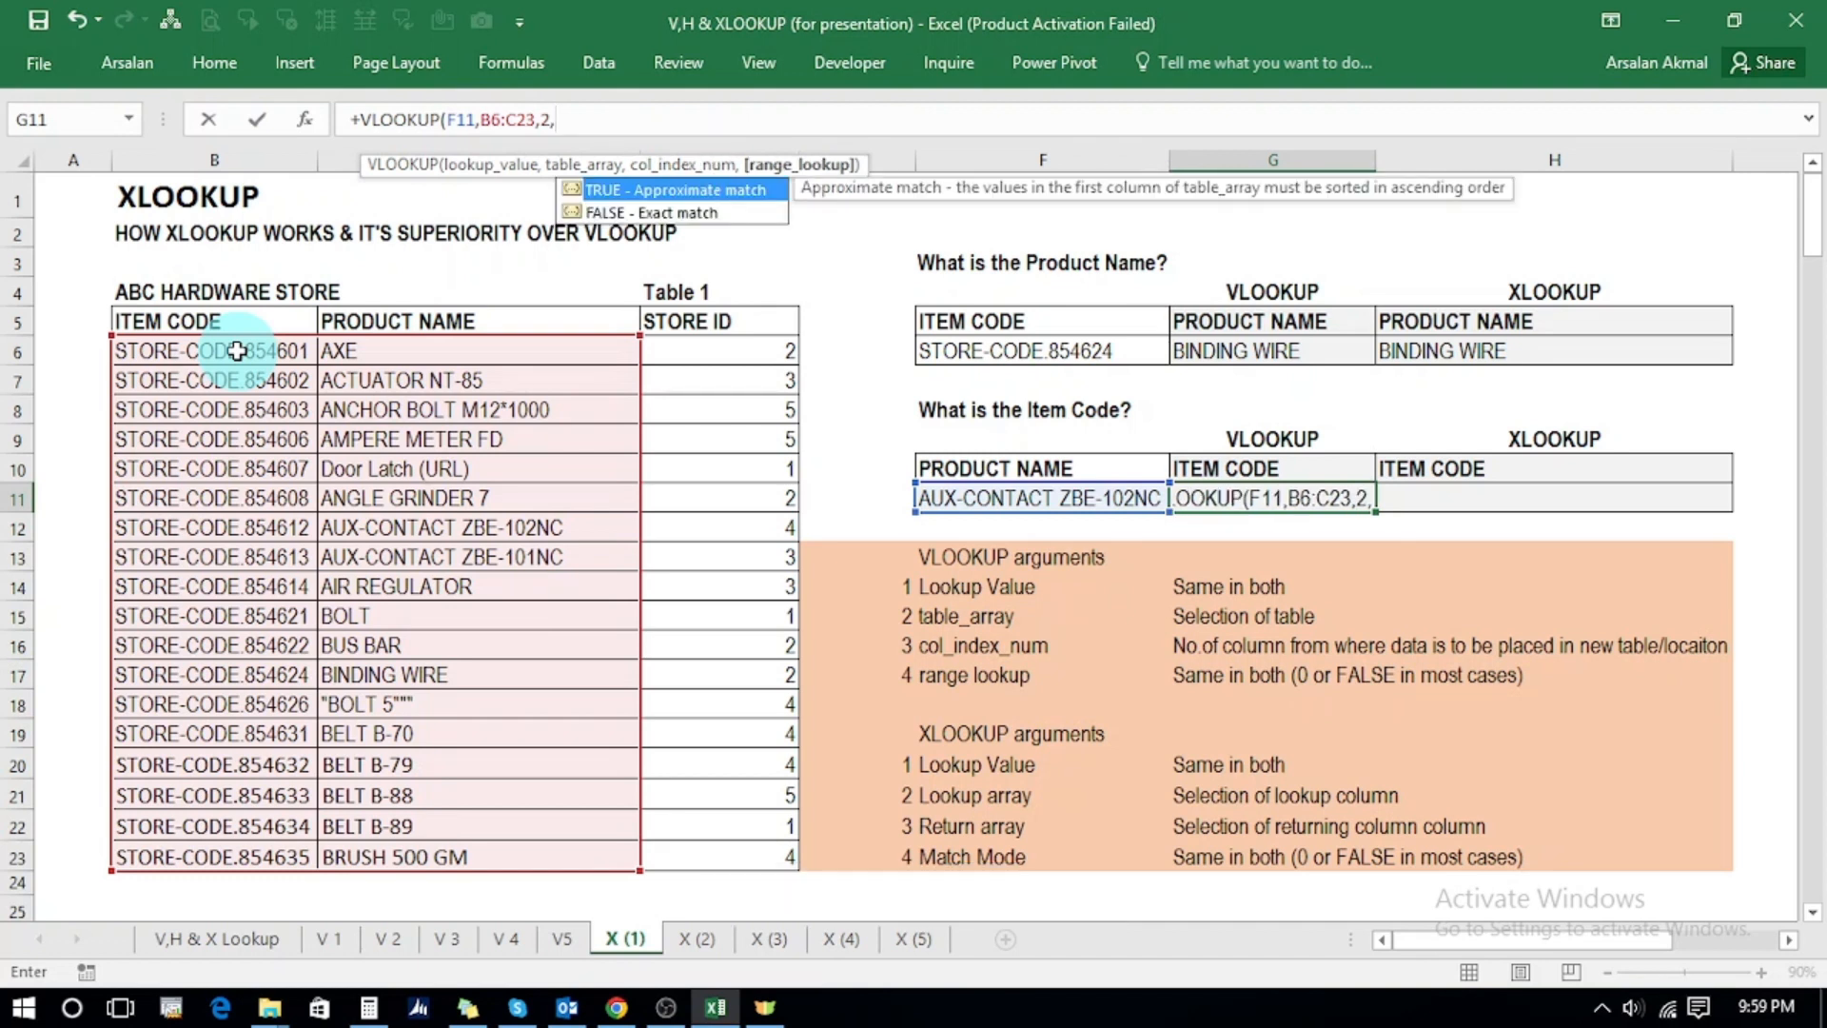
{"action": "key", "text": "Down"}
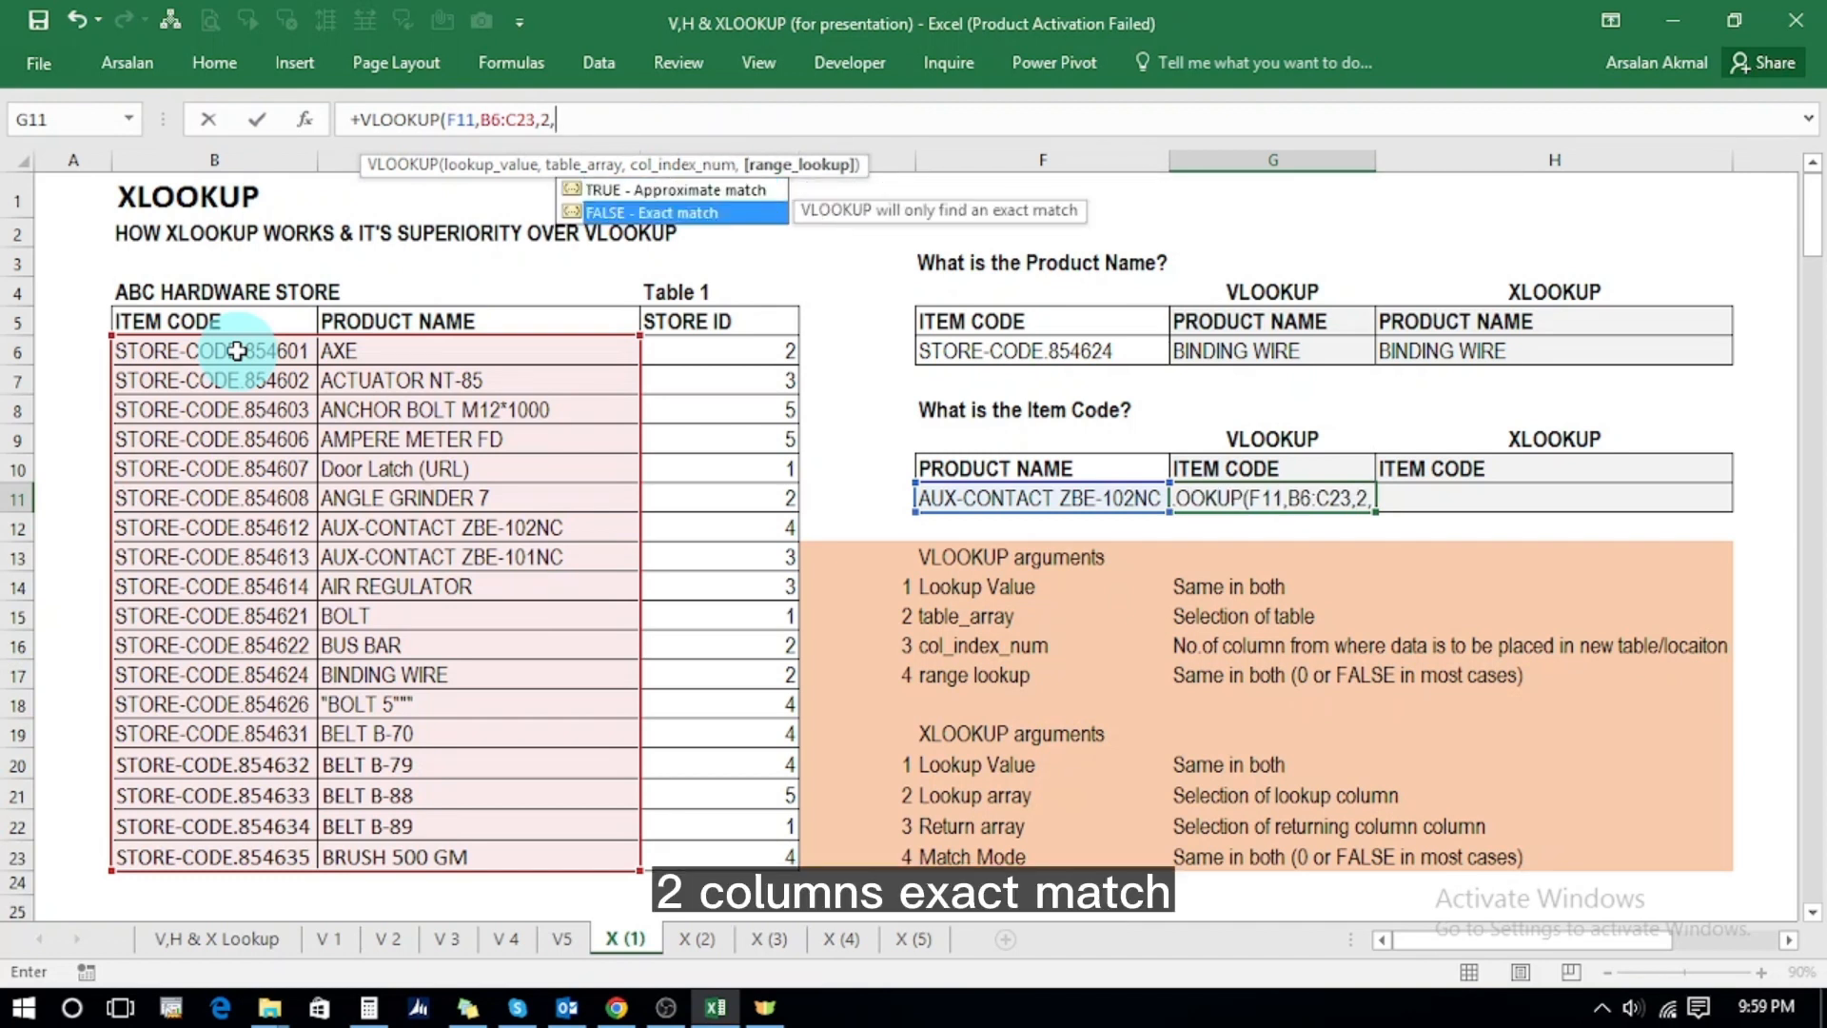
{"action": "key", "text": "Tab"}
{"action": "type", "text": ")"}
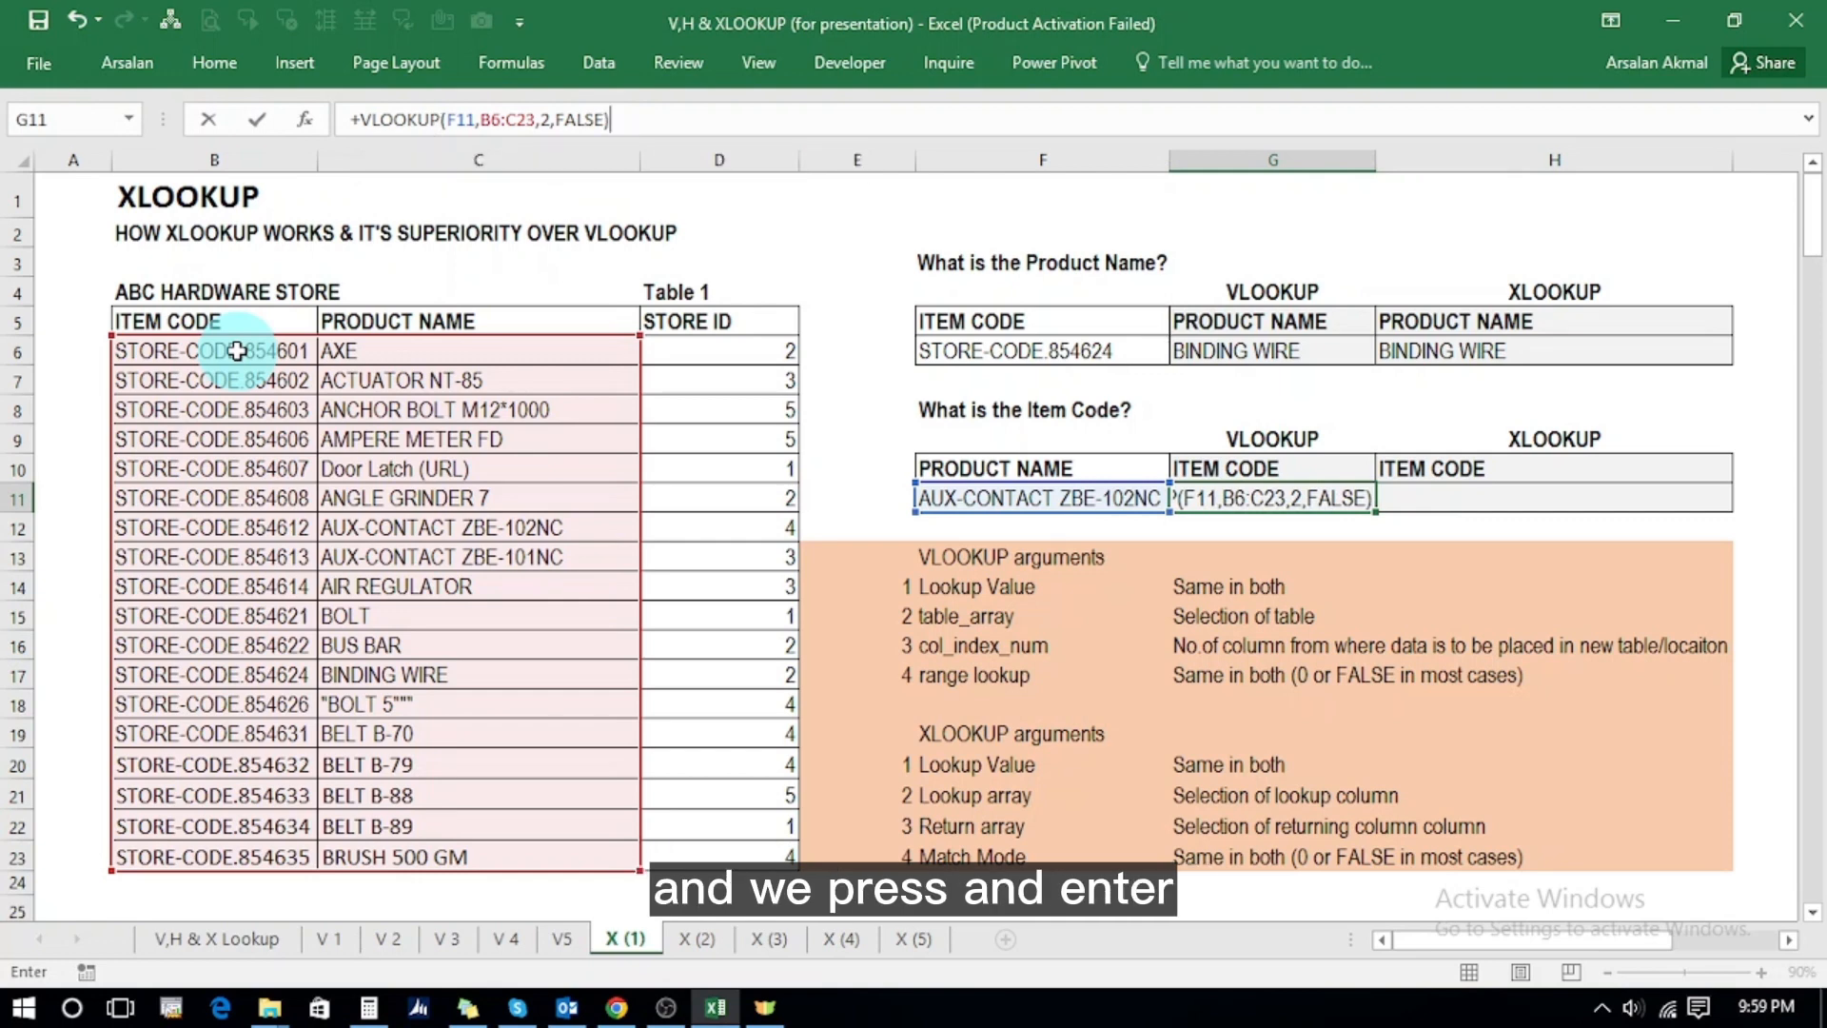
{"action": "key", "text": "Return"}
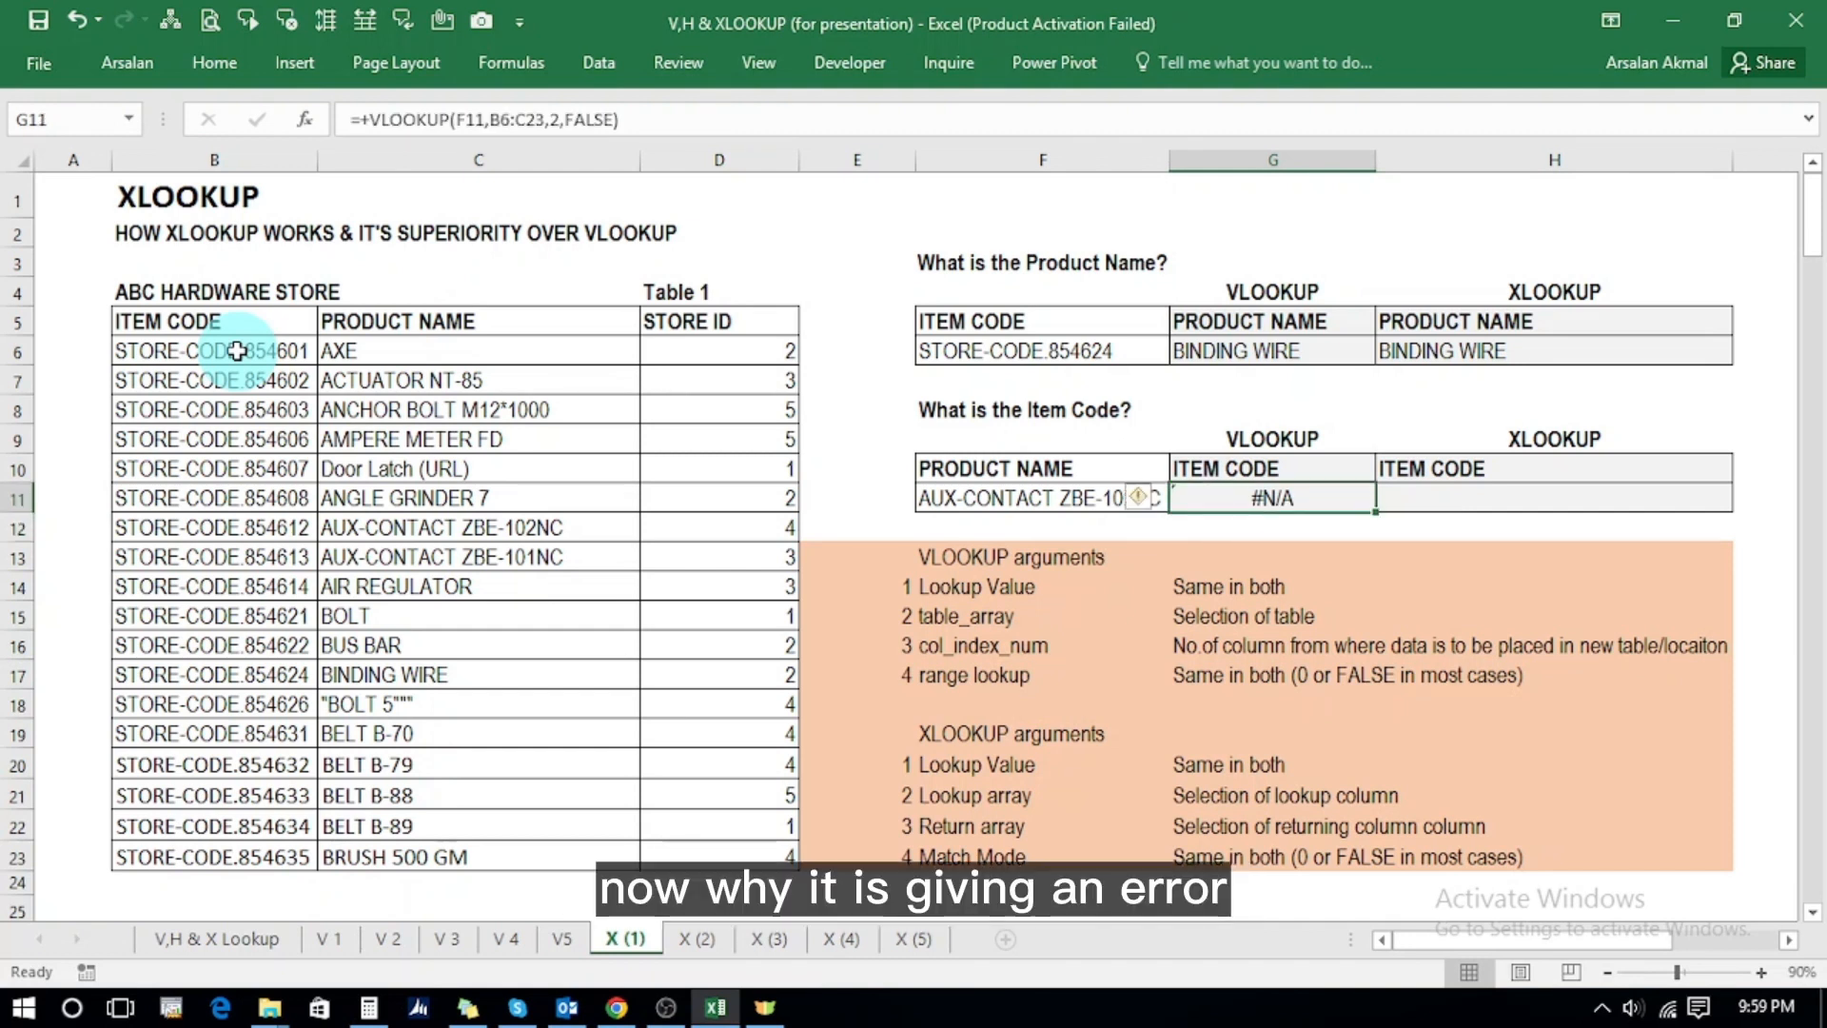
{"action": "key", "text": "F2"}
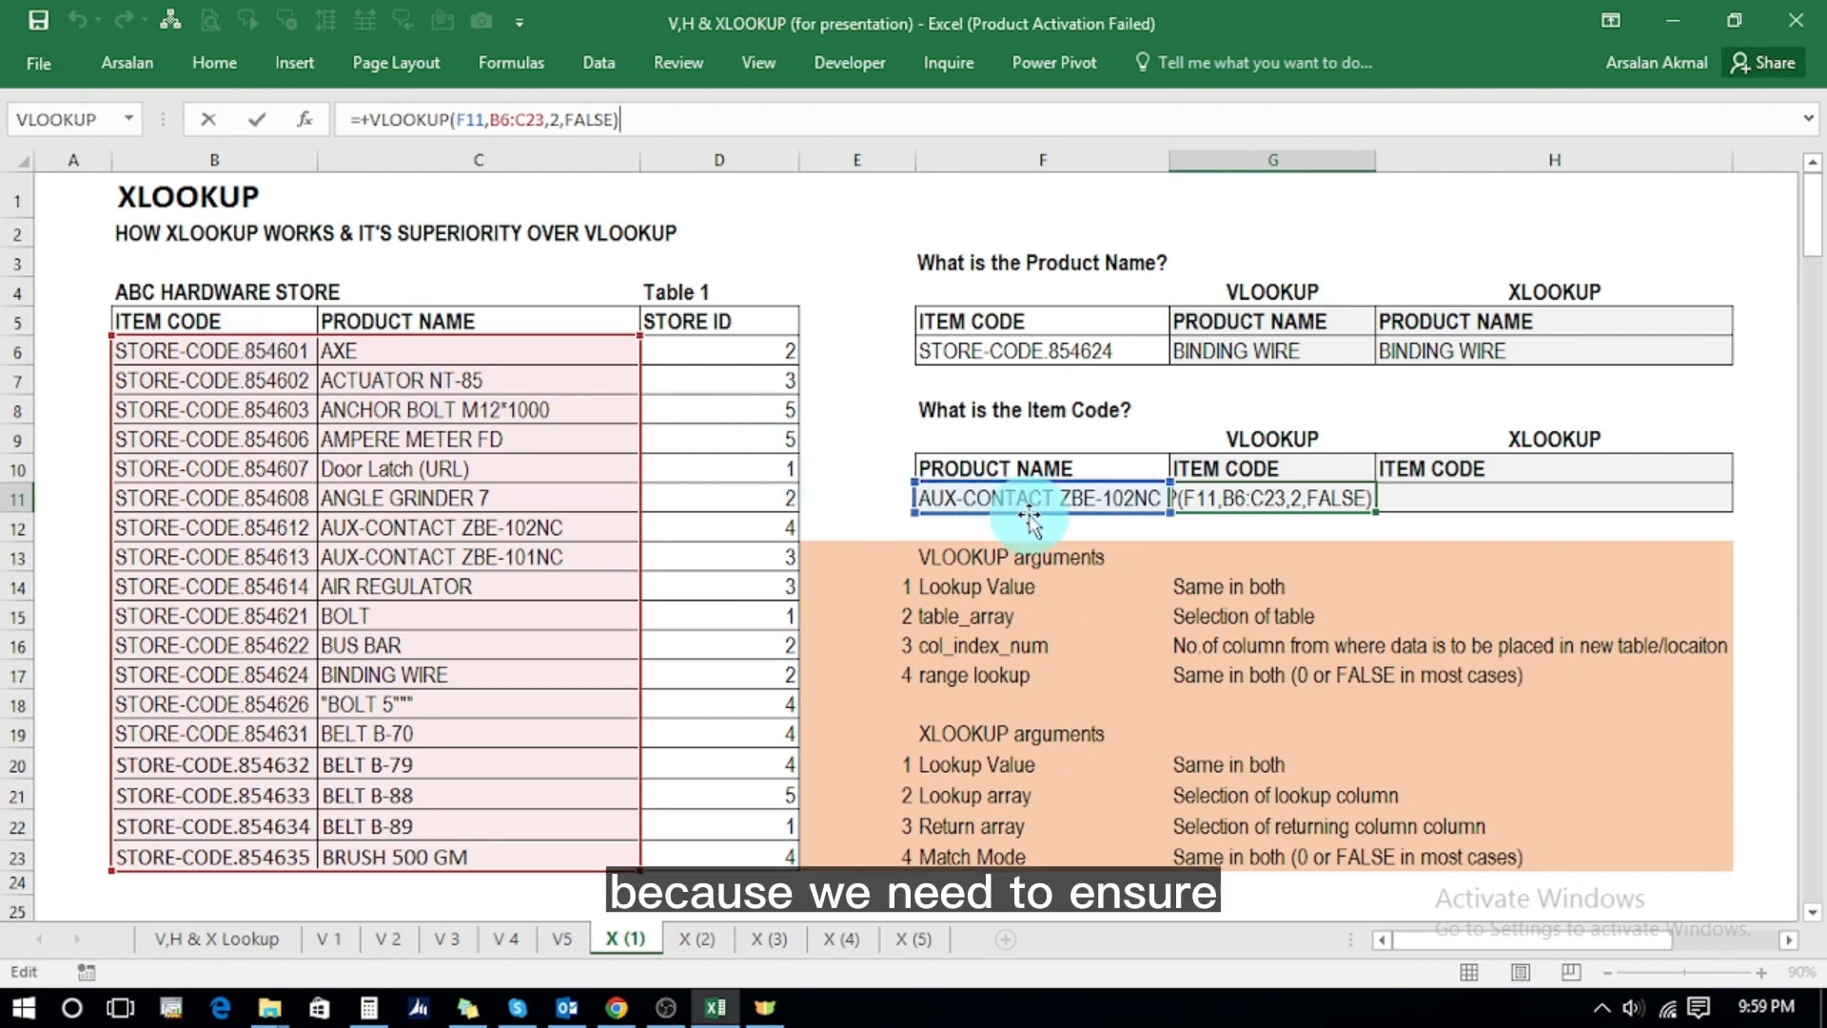
{"action": "left_click", "coordinate": [473, 121]}
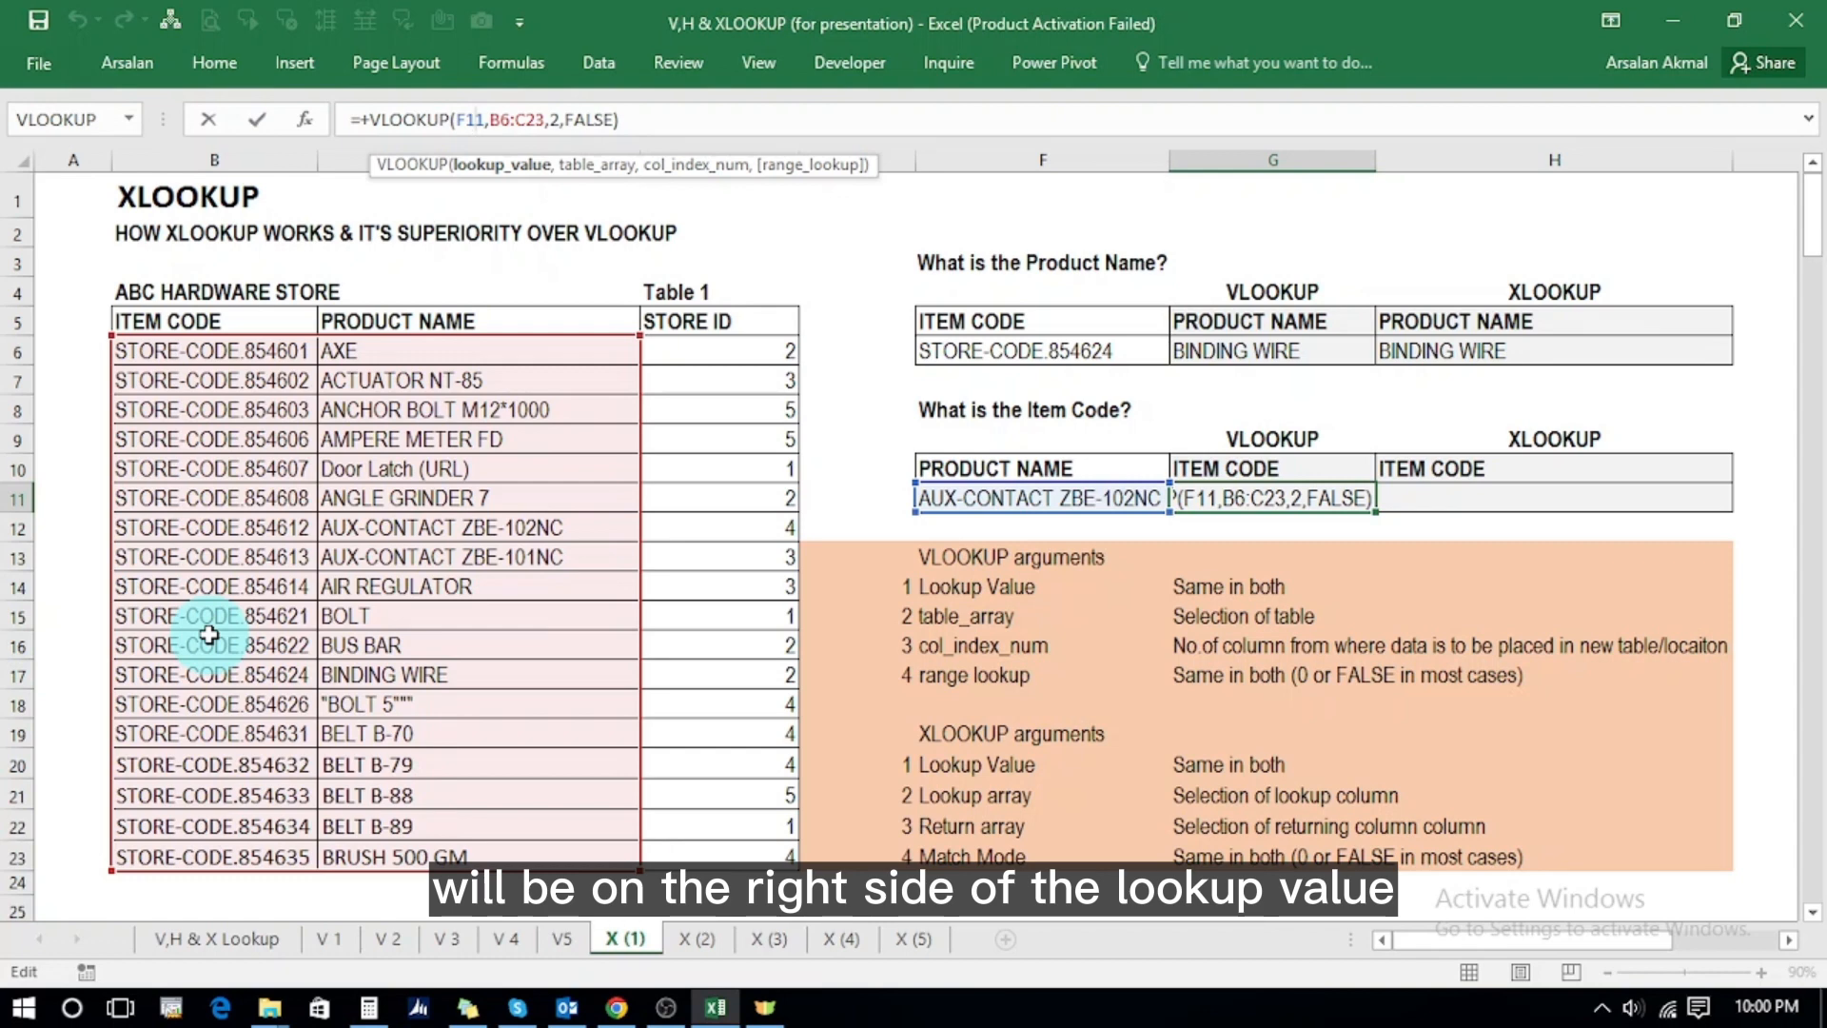
{"action": "key", "text": "Return"}
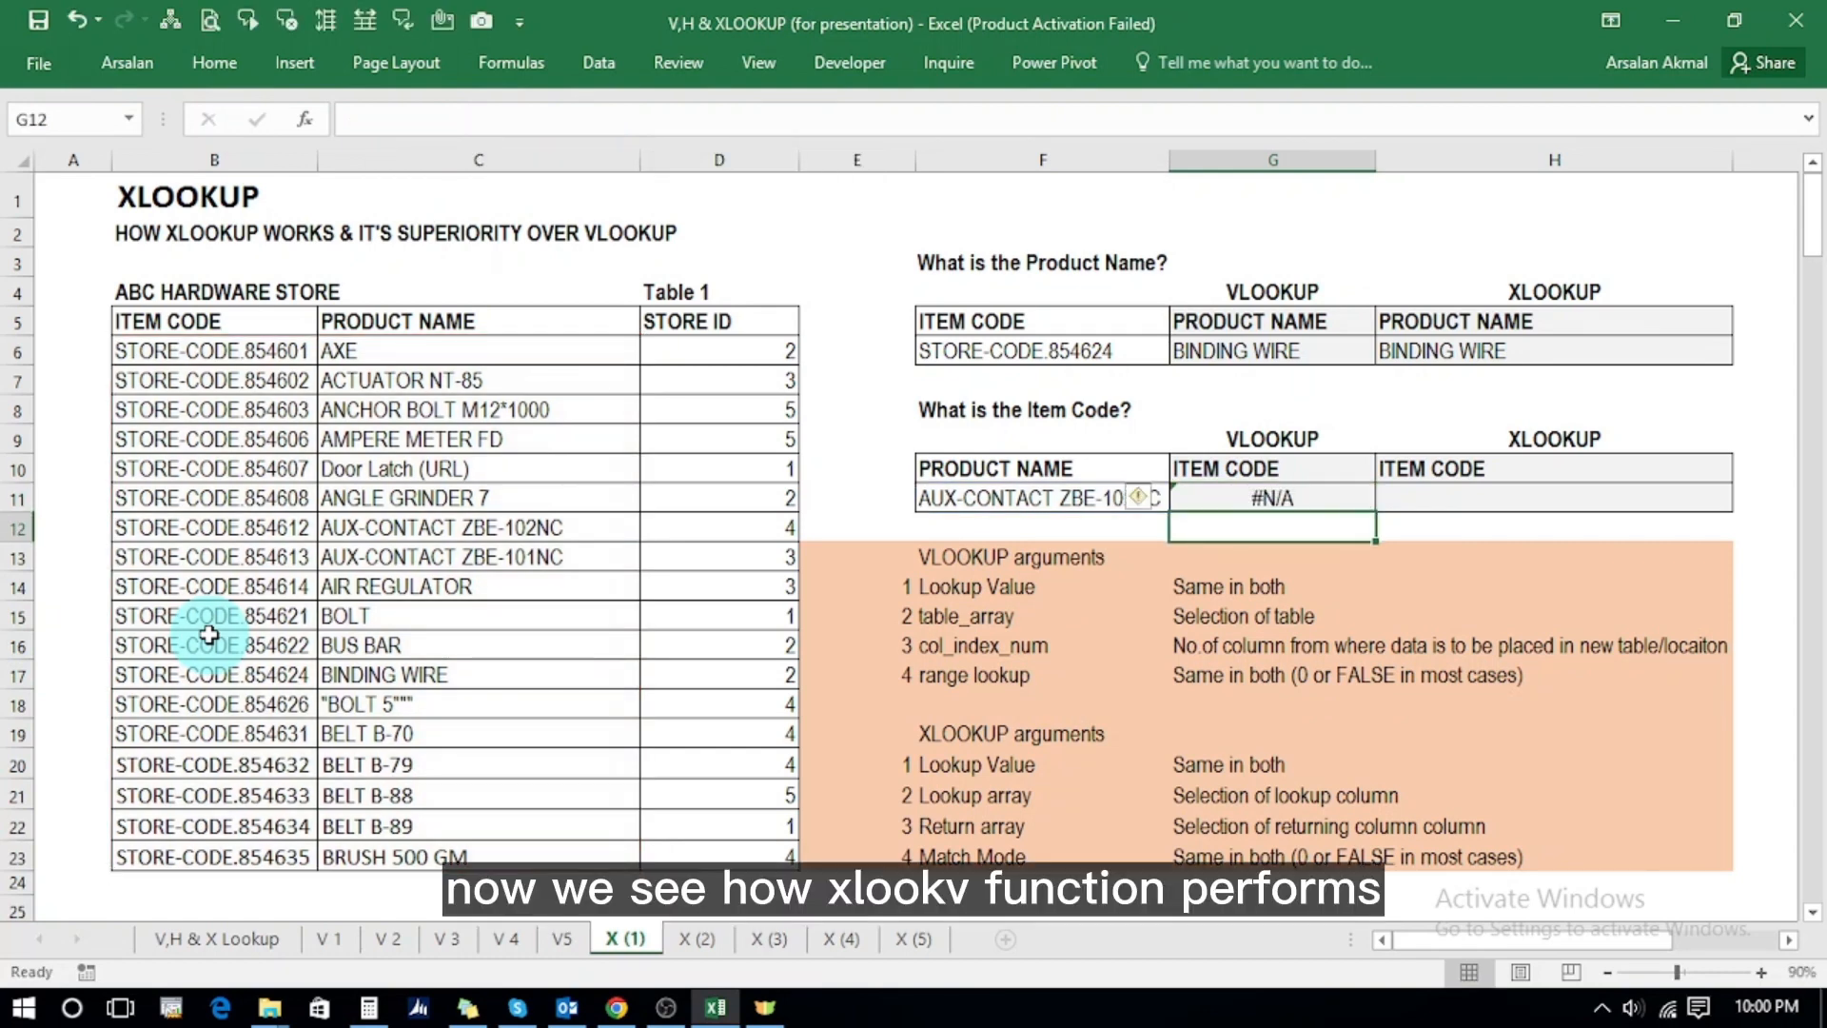
- Start an XLOOKUP formula in cell H11 with the product name in F11 as the lookup value
{"action": "key", "text": "Up"}
{"action": "key", "text": "Right"}
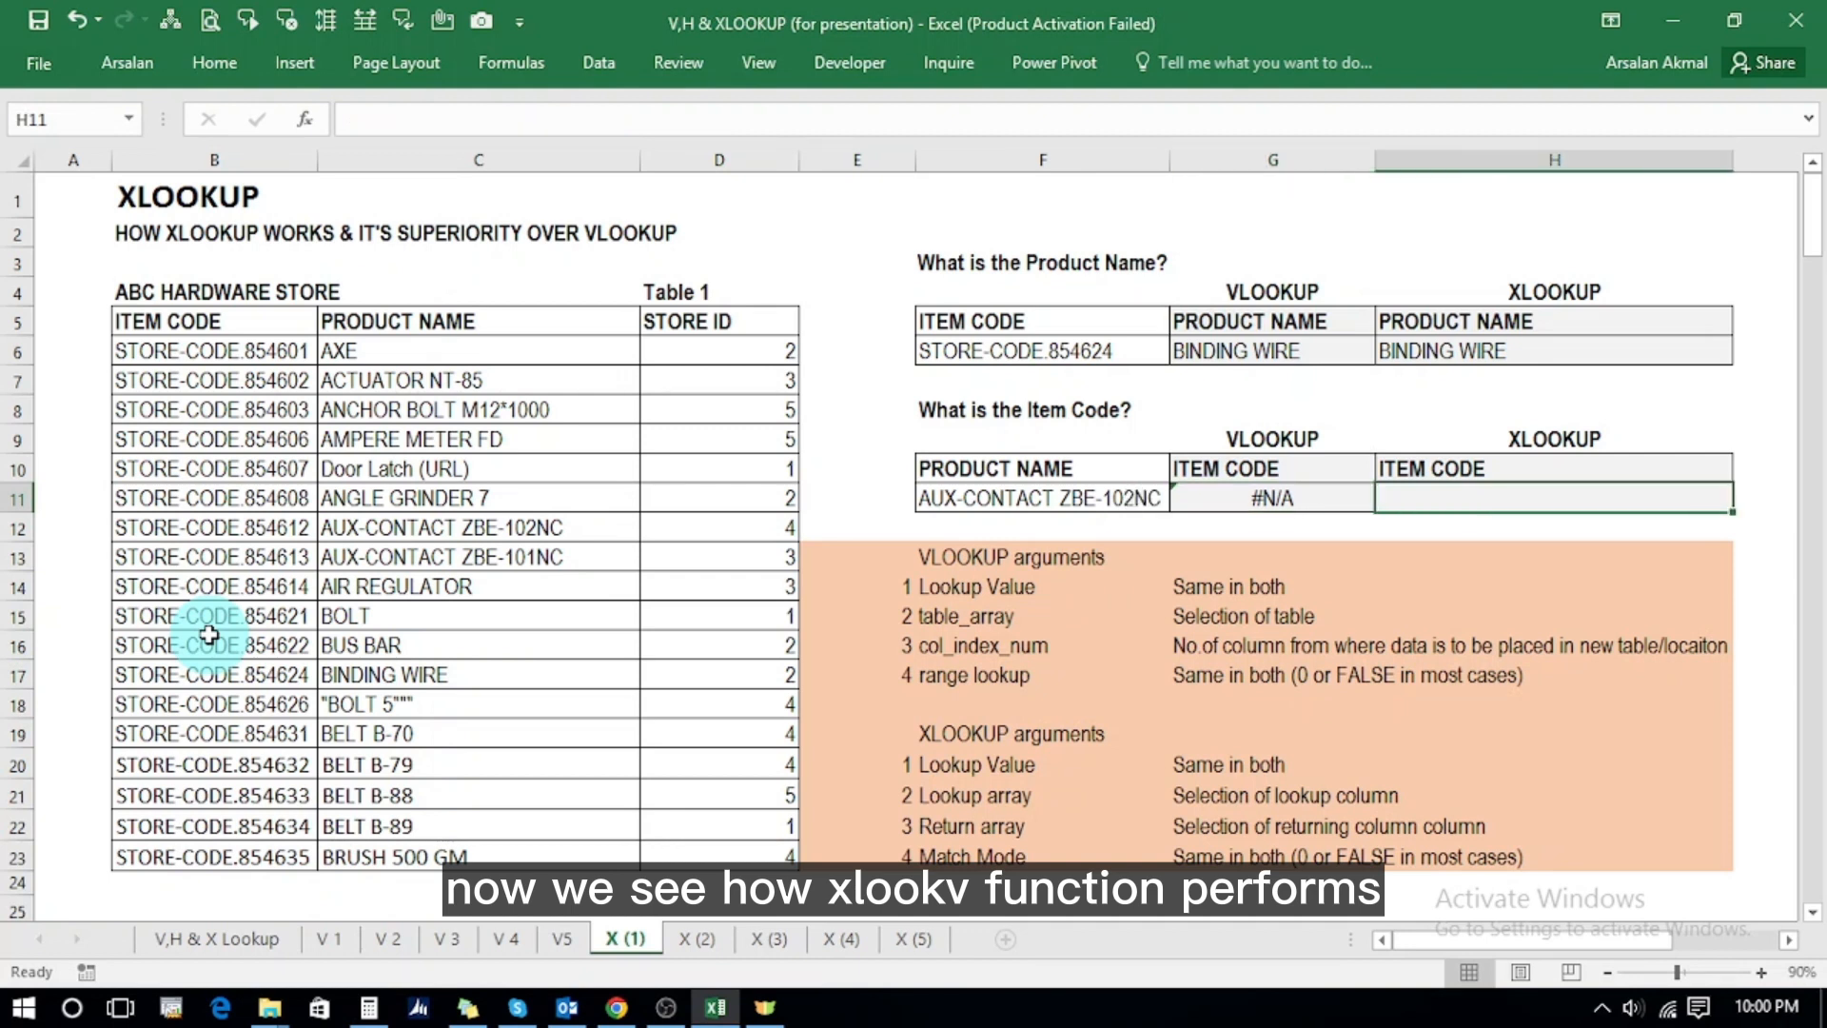
{"action": "type", "text": "+xl"}
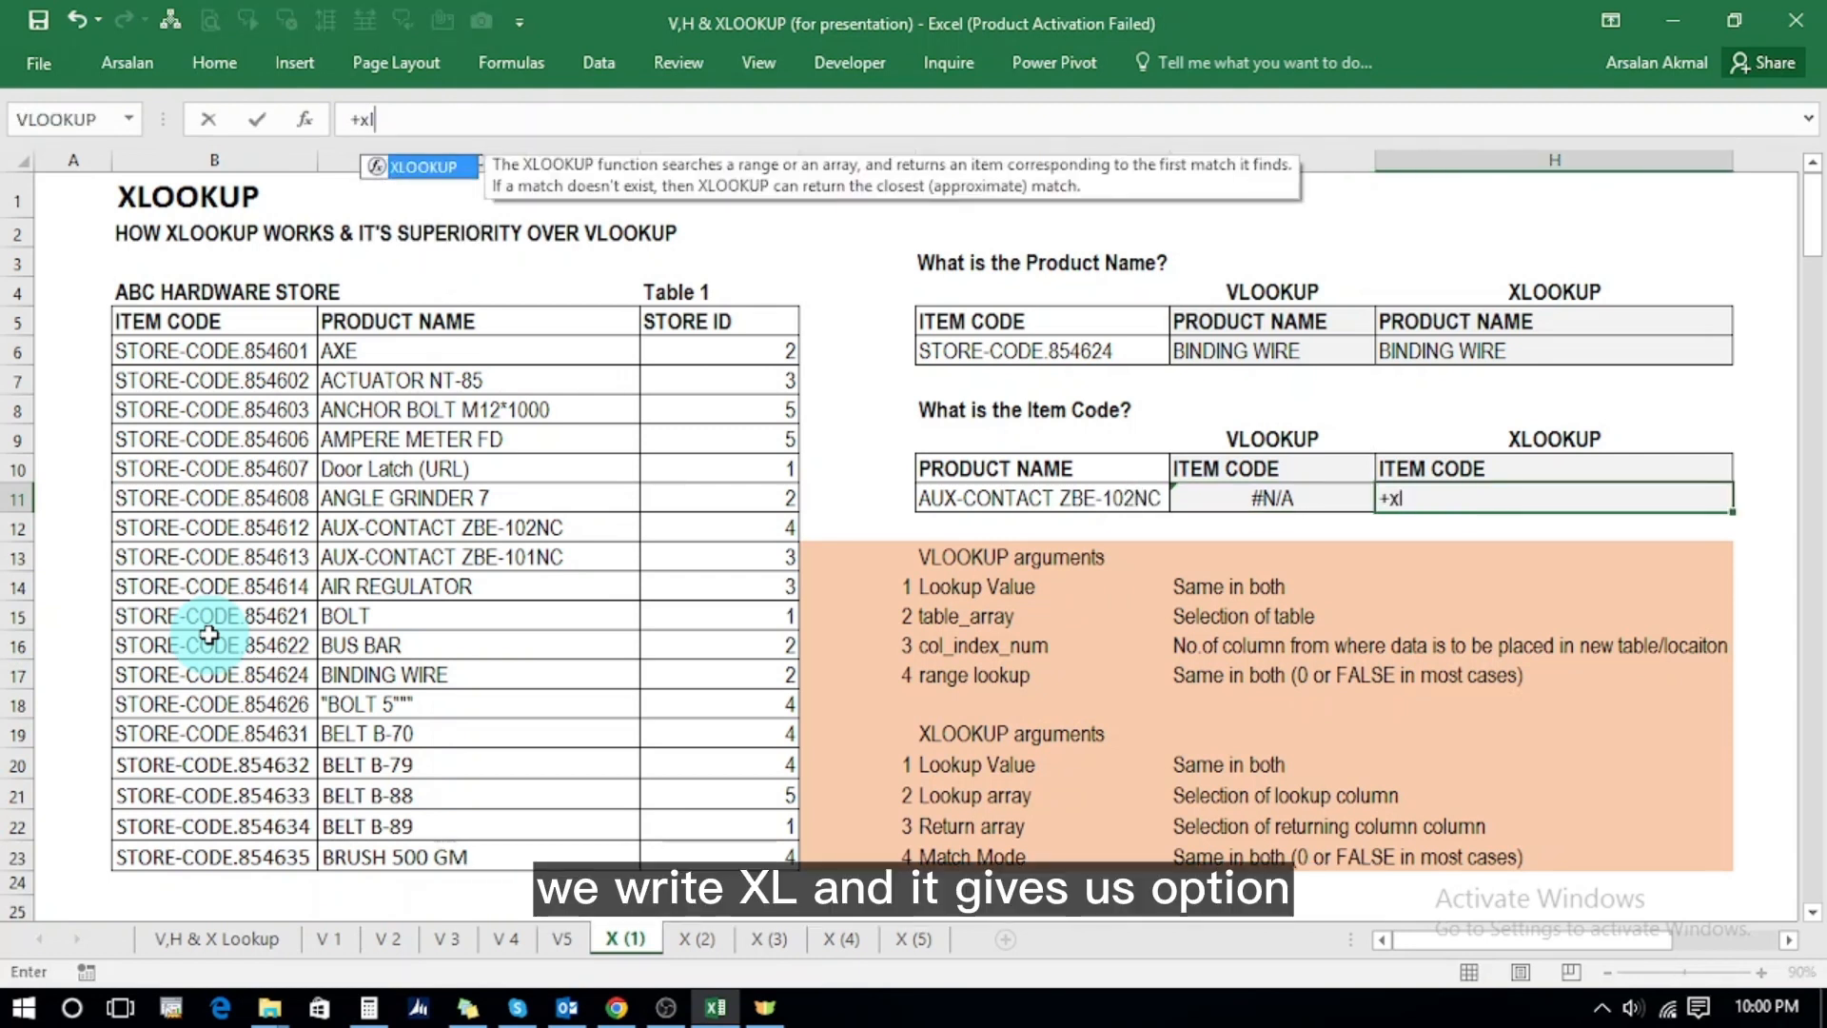
{"action": "double_click", "coordinate": [421, 170]}
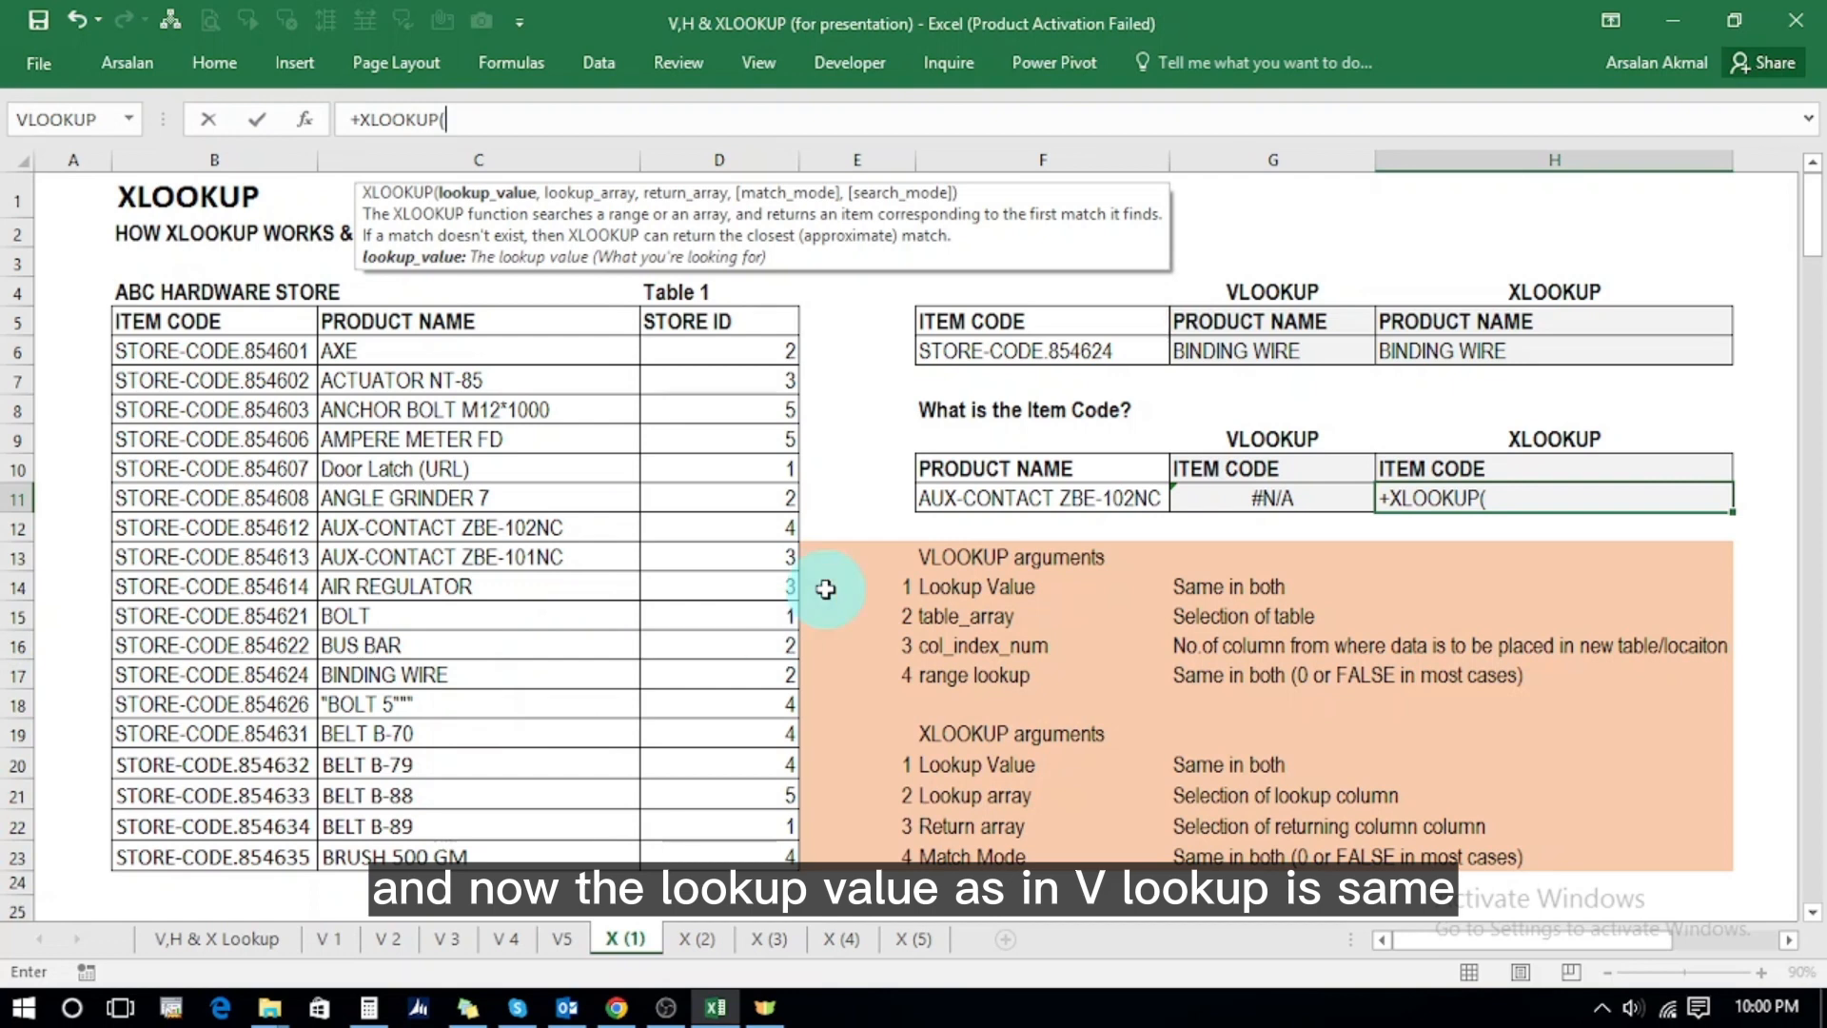
{"action": "left_click", "coordinate": [956, 496]}
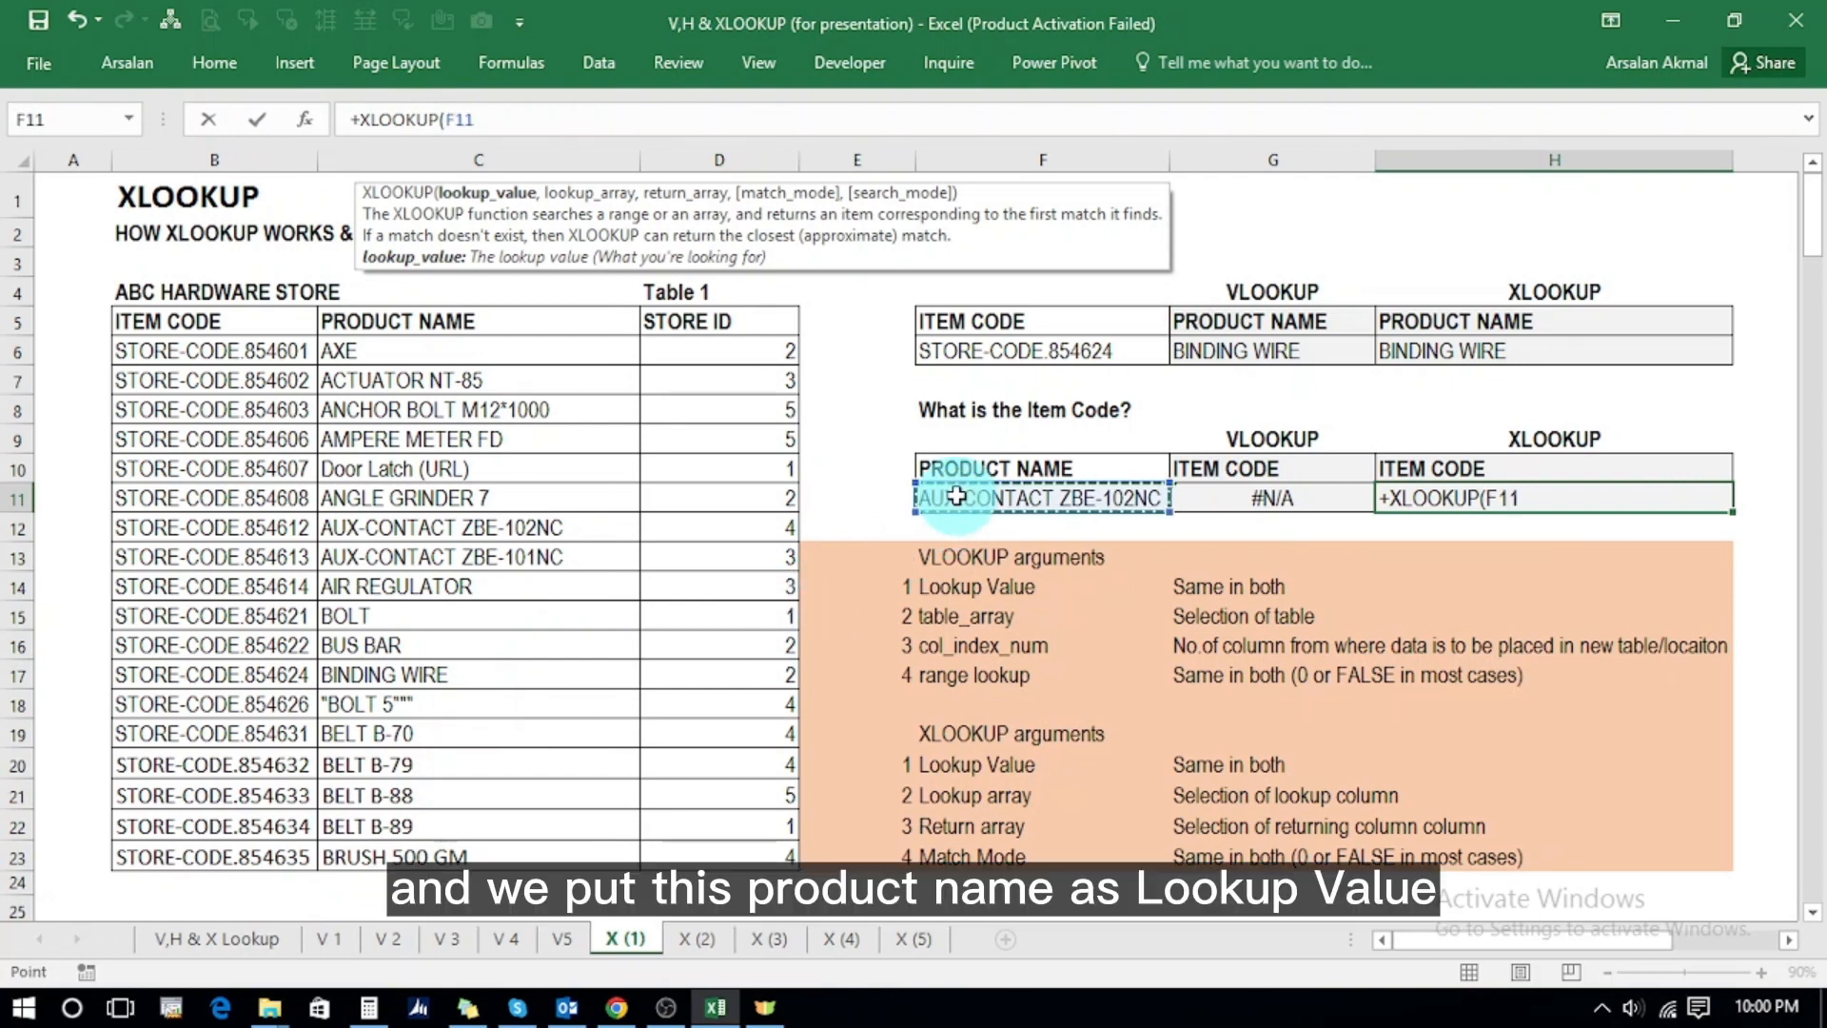
{"action": "type", "text": ","}
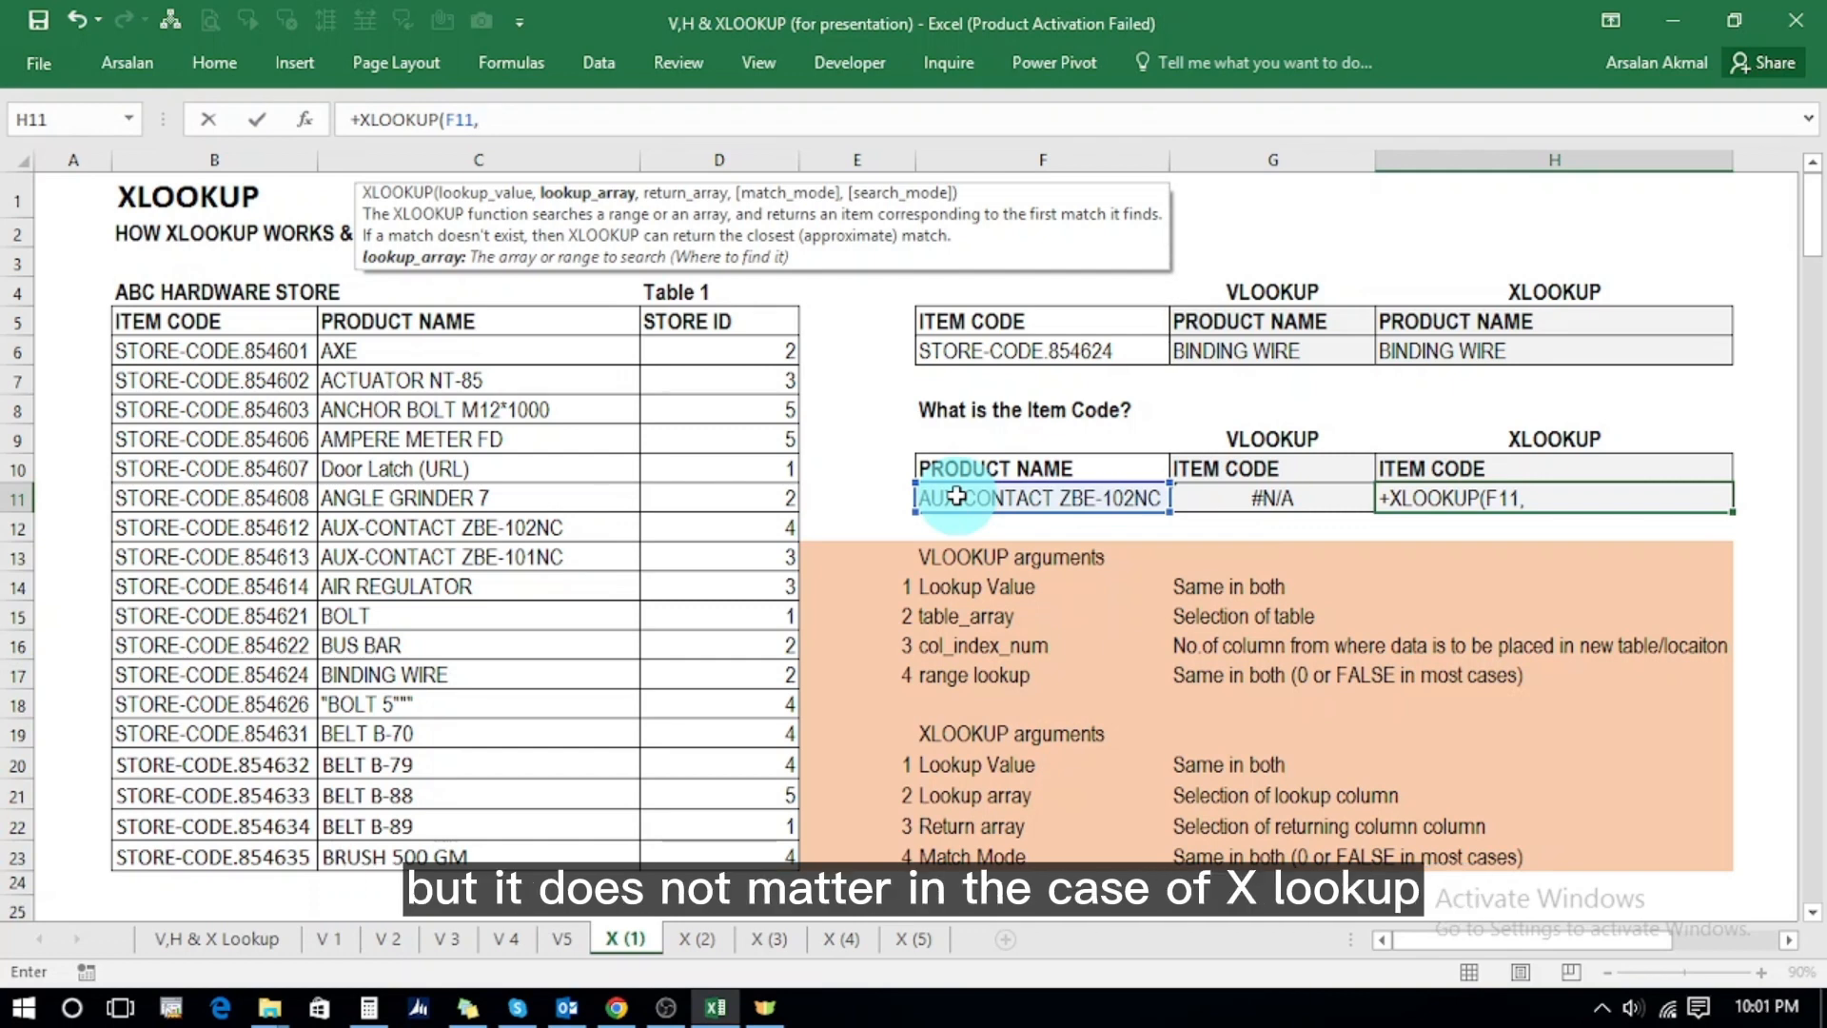
- Set the lookup array of the H11 XLOOKUP to the product names in C6:C23
{"action": "left_click", "coordinate": [449, 364]}
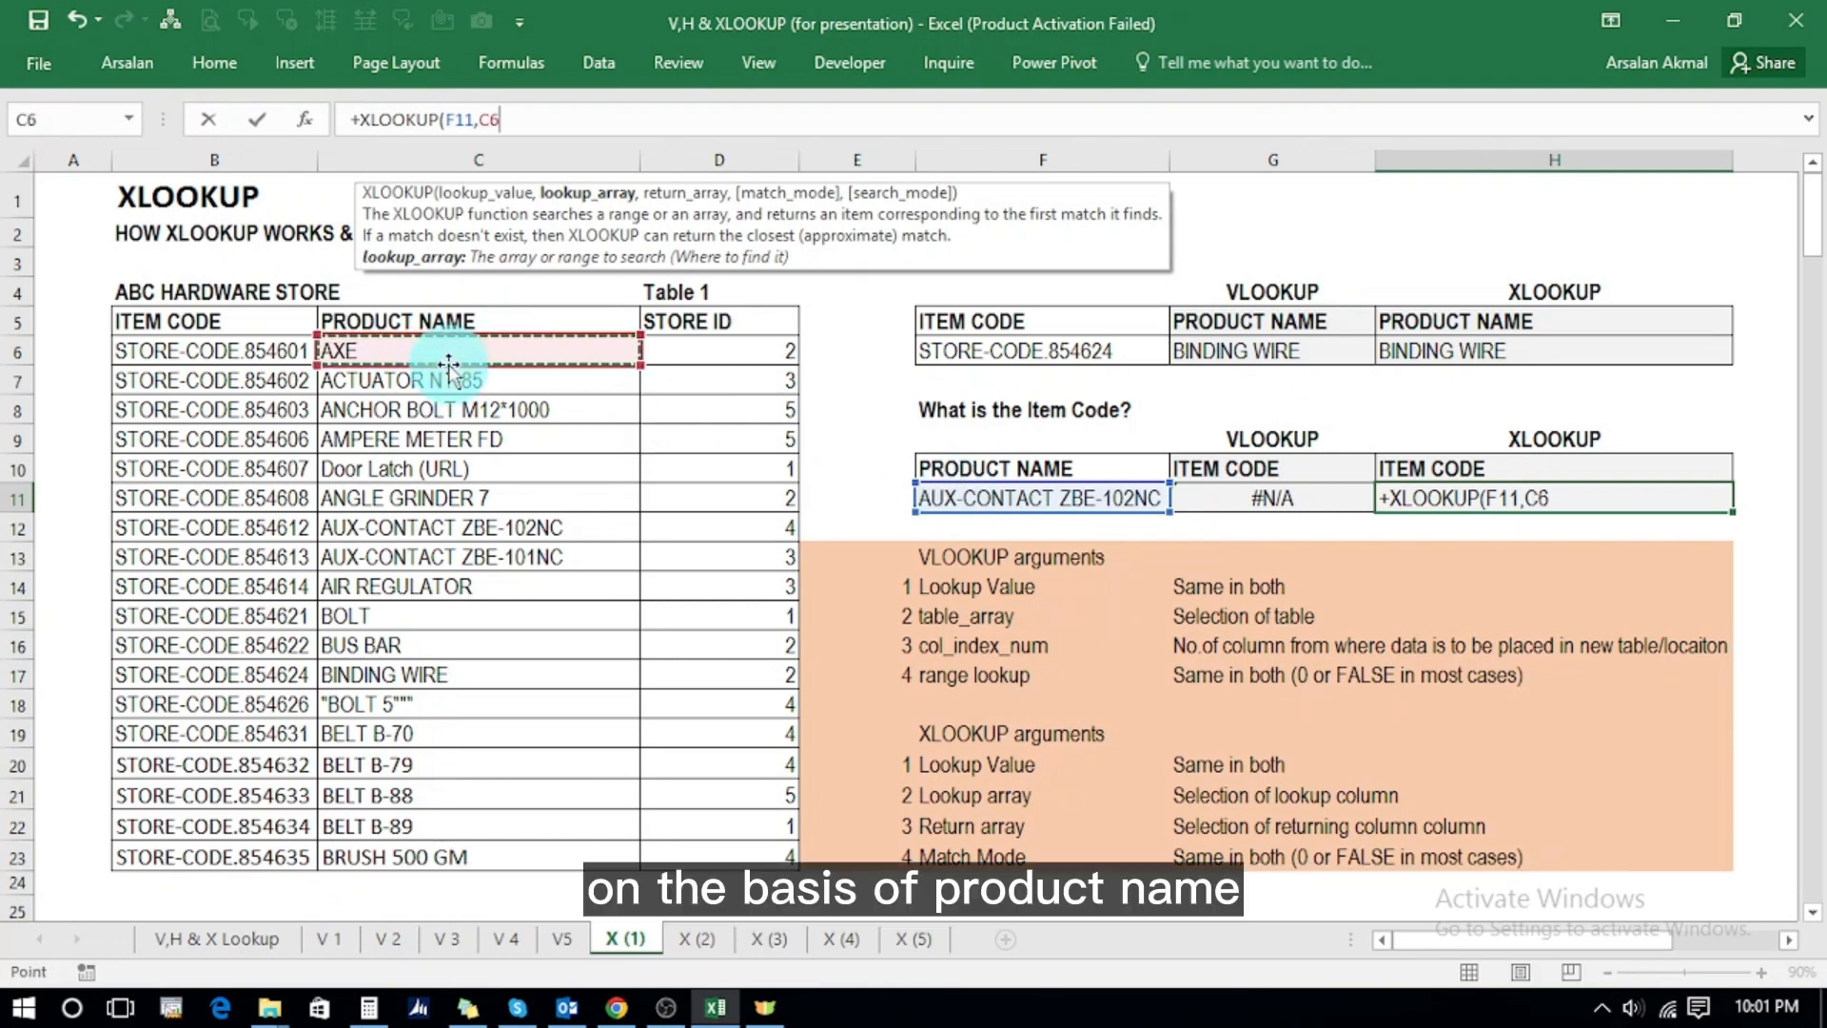
{"action": "left_click_drag", "start_coordinate": [449, 365], "coordinate": [448, 369]}
{"action": "key", "text": "shift+Down"}
{"action": "key", "text": "shift+Down"}
{"action": "key", "text": "shift+Down"}
{"action": "key", "text": "shift+Down"}
{"action": "key", "text": "shift+Down"}
{"action": "key", "text": "shift+Down"}
{"action": "key", "text": "shift+Down"}
{"action": "key", "text": "shift+Down"}
{"action": "key", "text": "shift+Down"}
{"action": "key", "text": "shift+Down"}
{"action": "key", "text": "shift+Down"}
{"action": "key", "text": "shift+Down"}
{"action": "key", "text": "shift+Down"}
{"action": "key", "text": "shift+Down"}
{"action": "key", "text": "shift+Down"}
{"action": "key", "text": "shift+Down"}
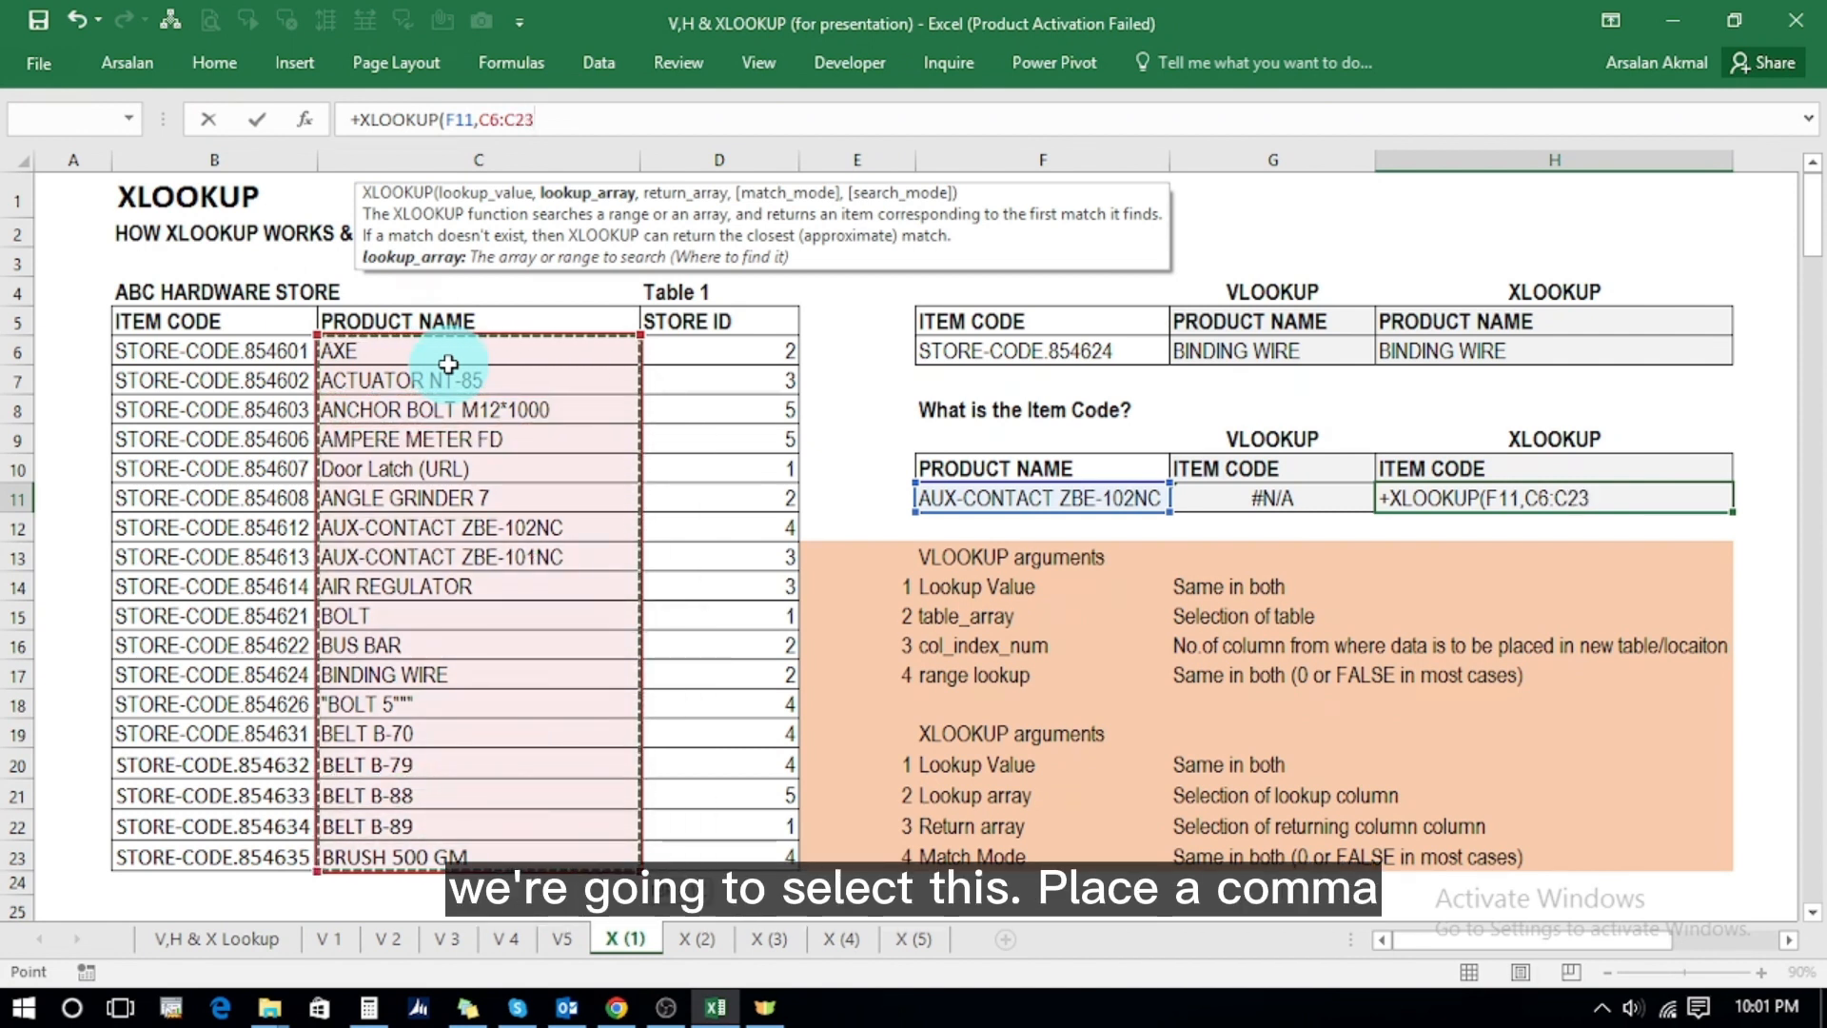
{"action": "type", "text": ","}
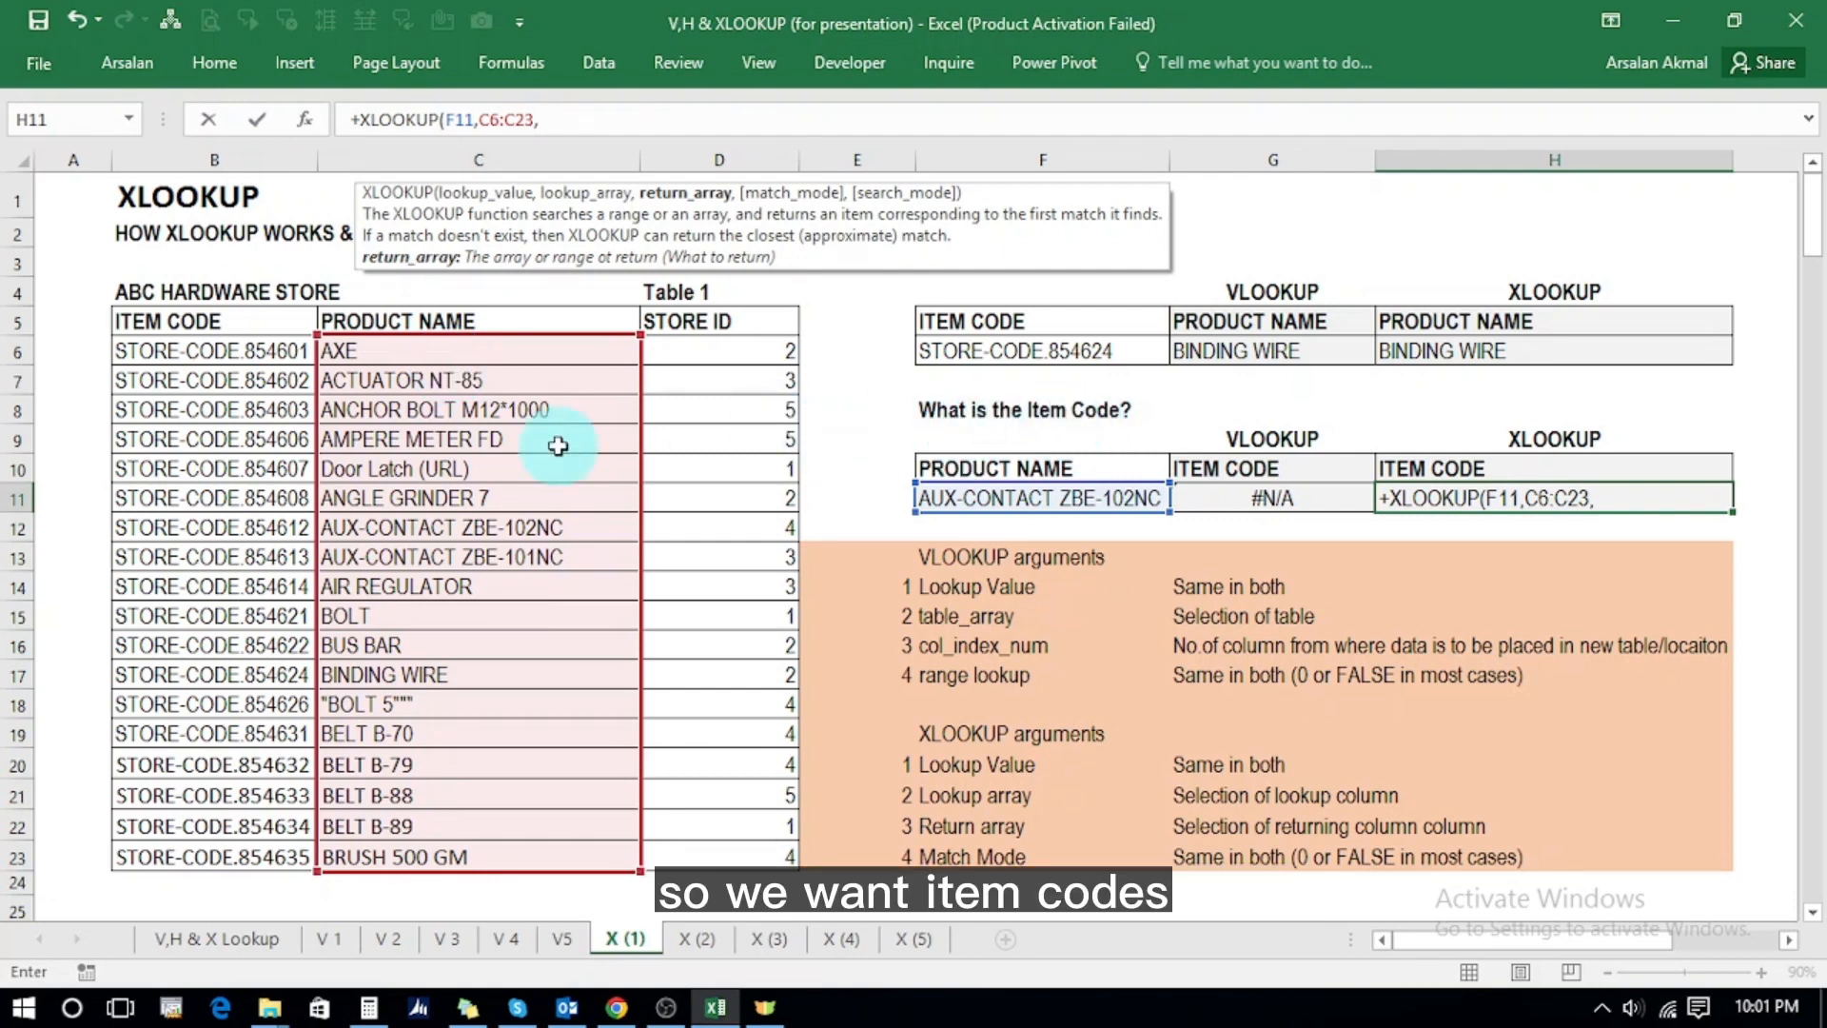
- Complete the H11 XLOOKUP with item codes B6:B23 as the return array and match mode 0 for an exact match
{"action": "left_click", "coordinate": [267, 356]}
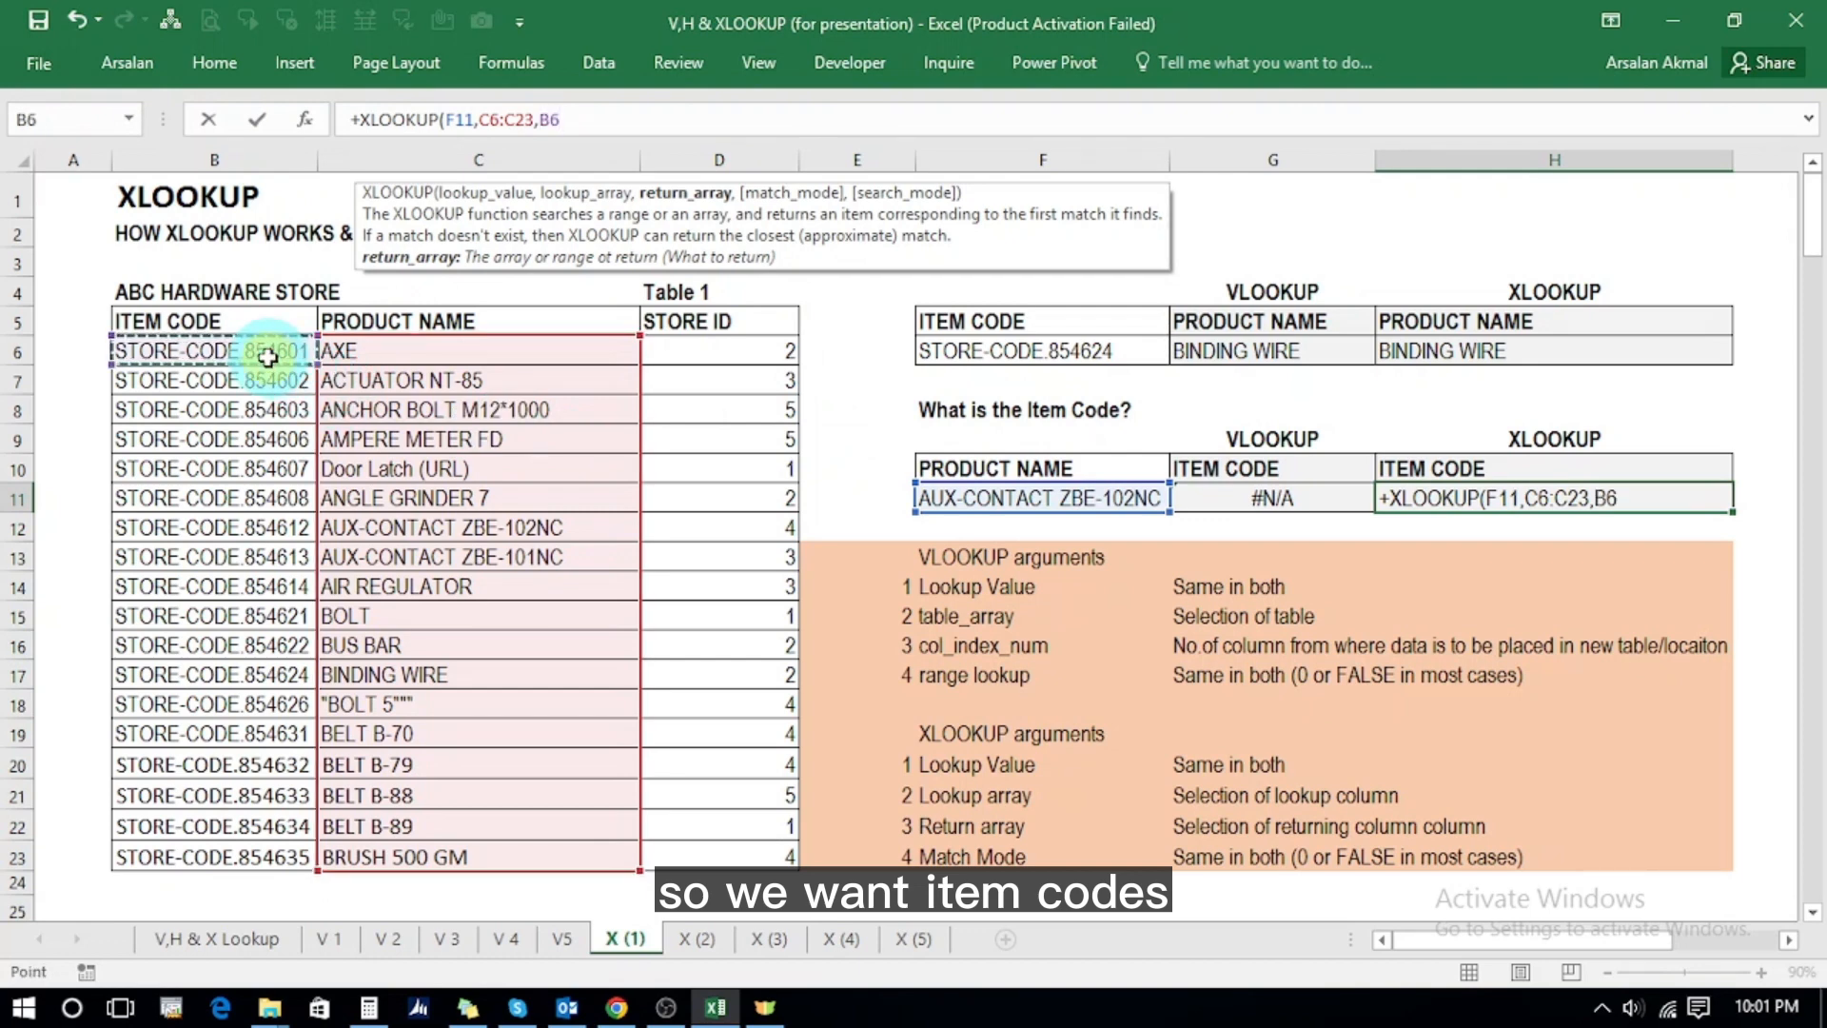
{"action": "left_click_drag", "start_coordinate": [267, 356], "coordinate": [267, 856]}
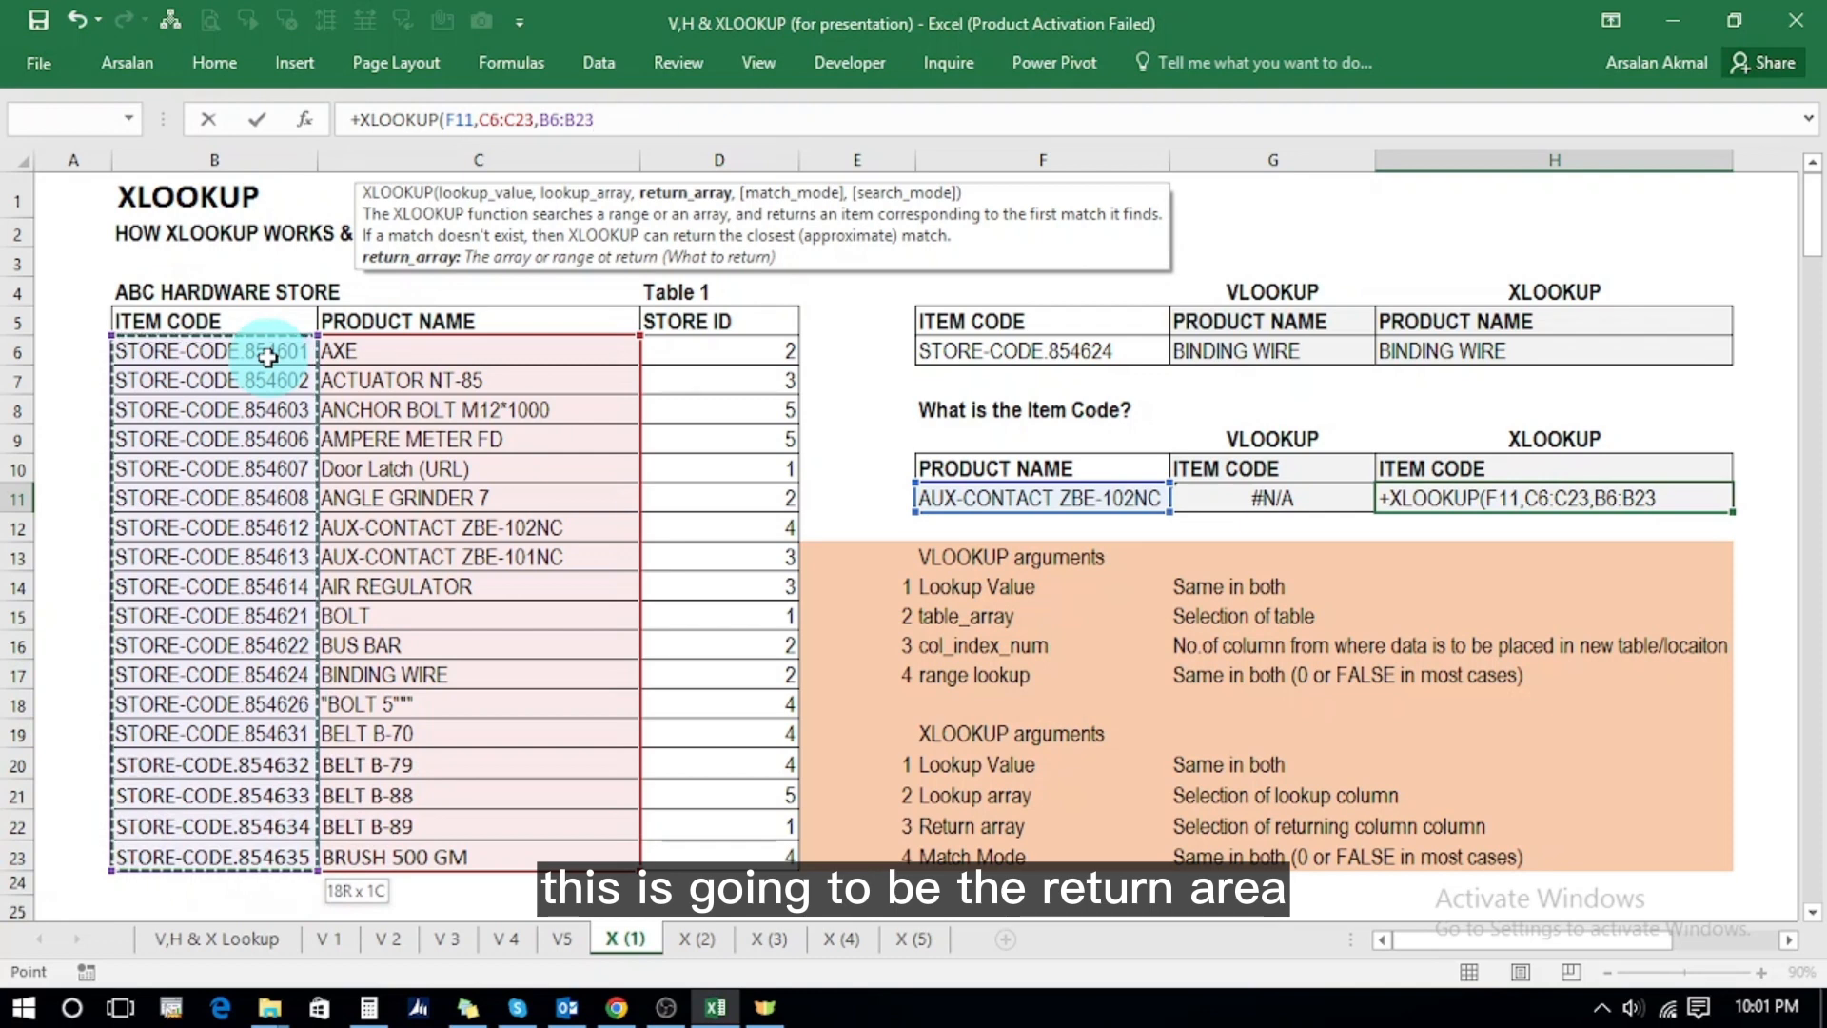
{"action": "type", "text": ",0"}
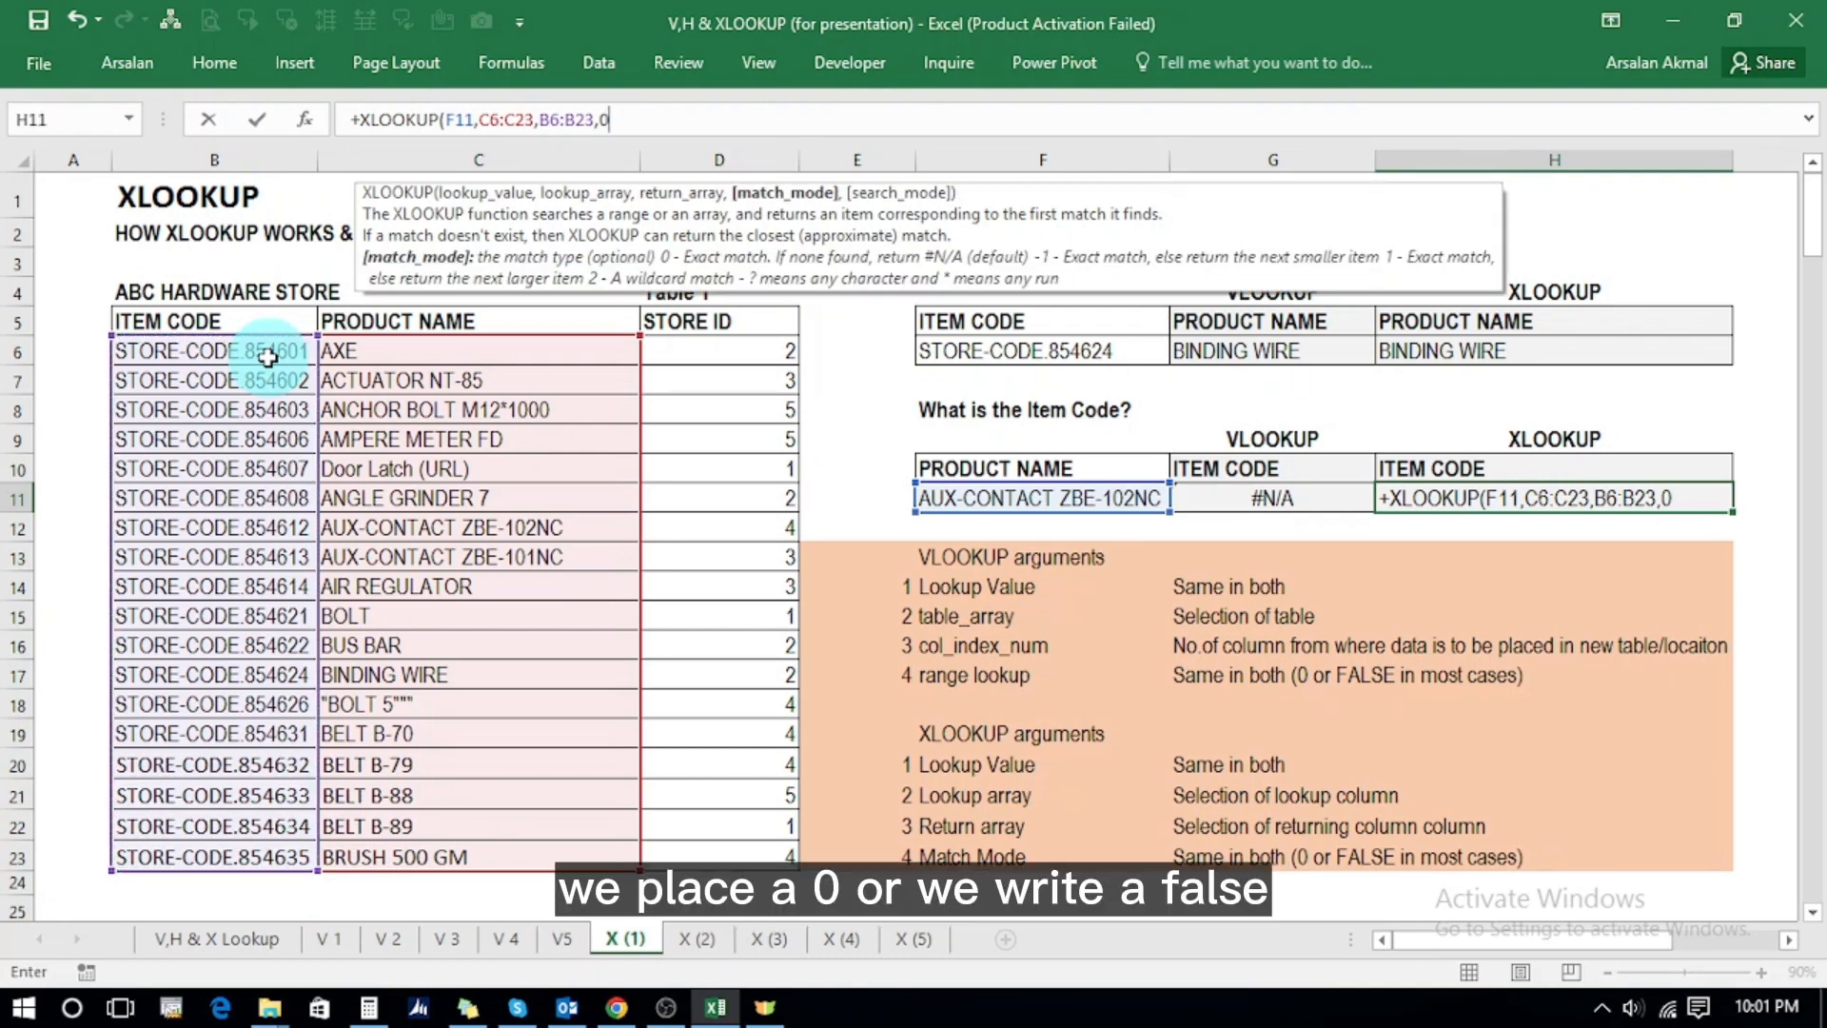
{"action": "type", "text": ")"}
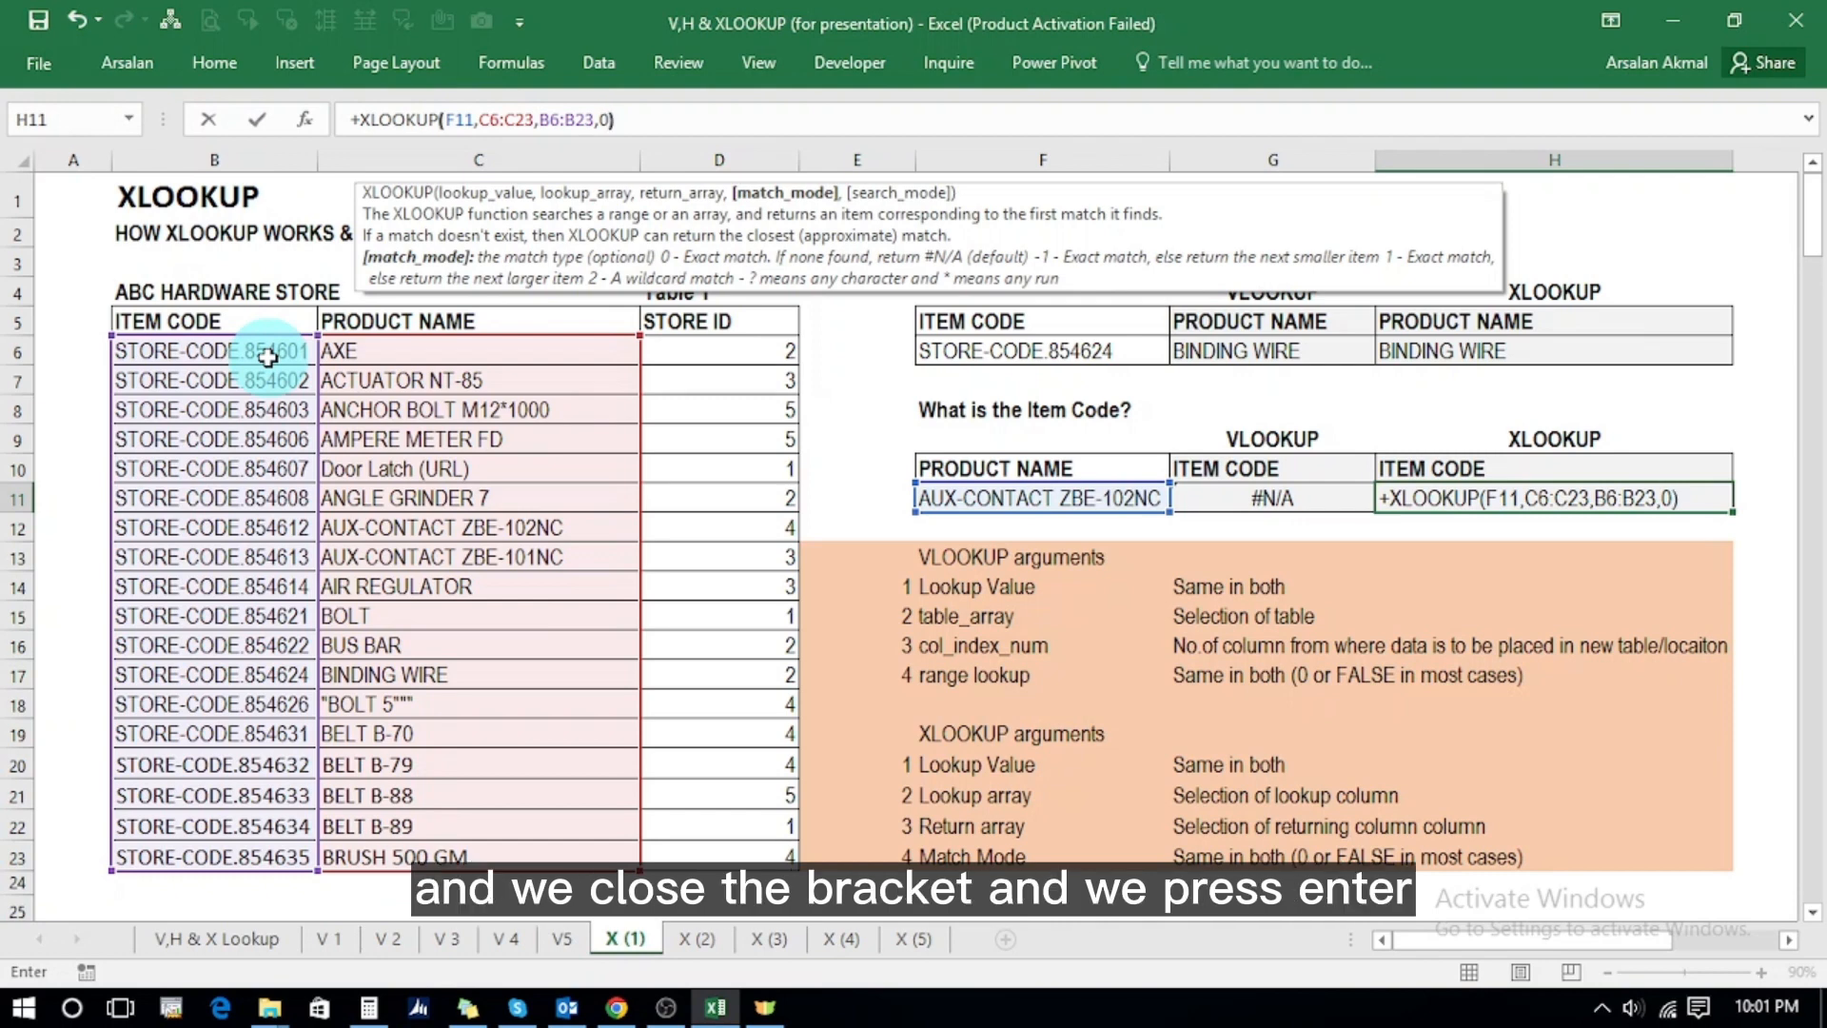
{"action": "key", "text": "Return"}
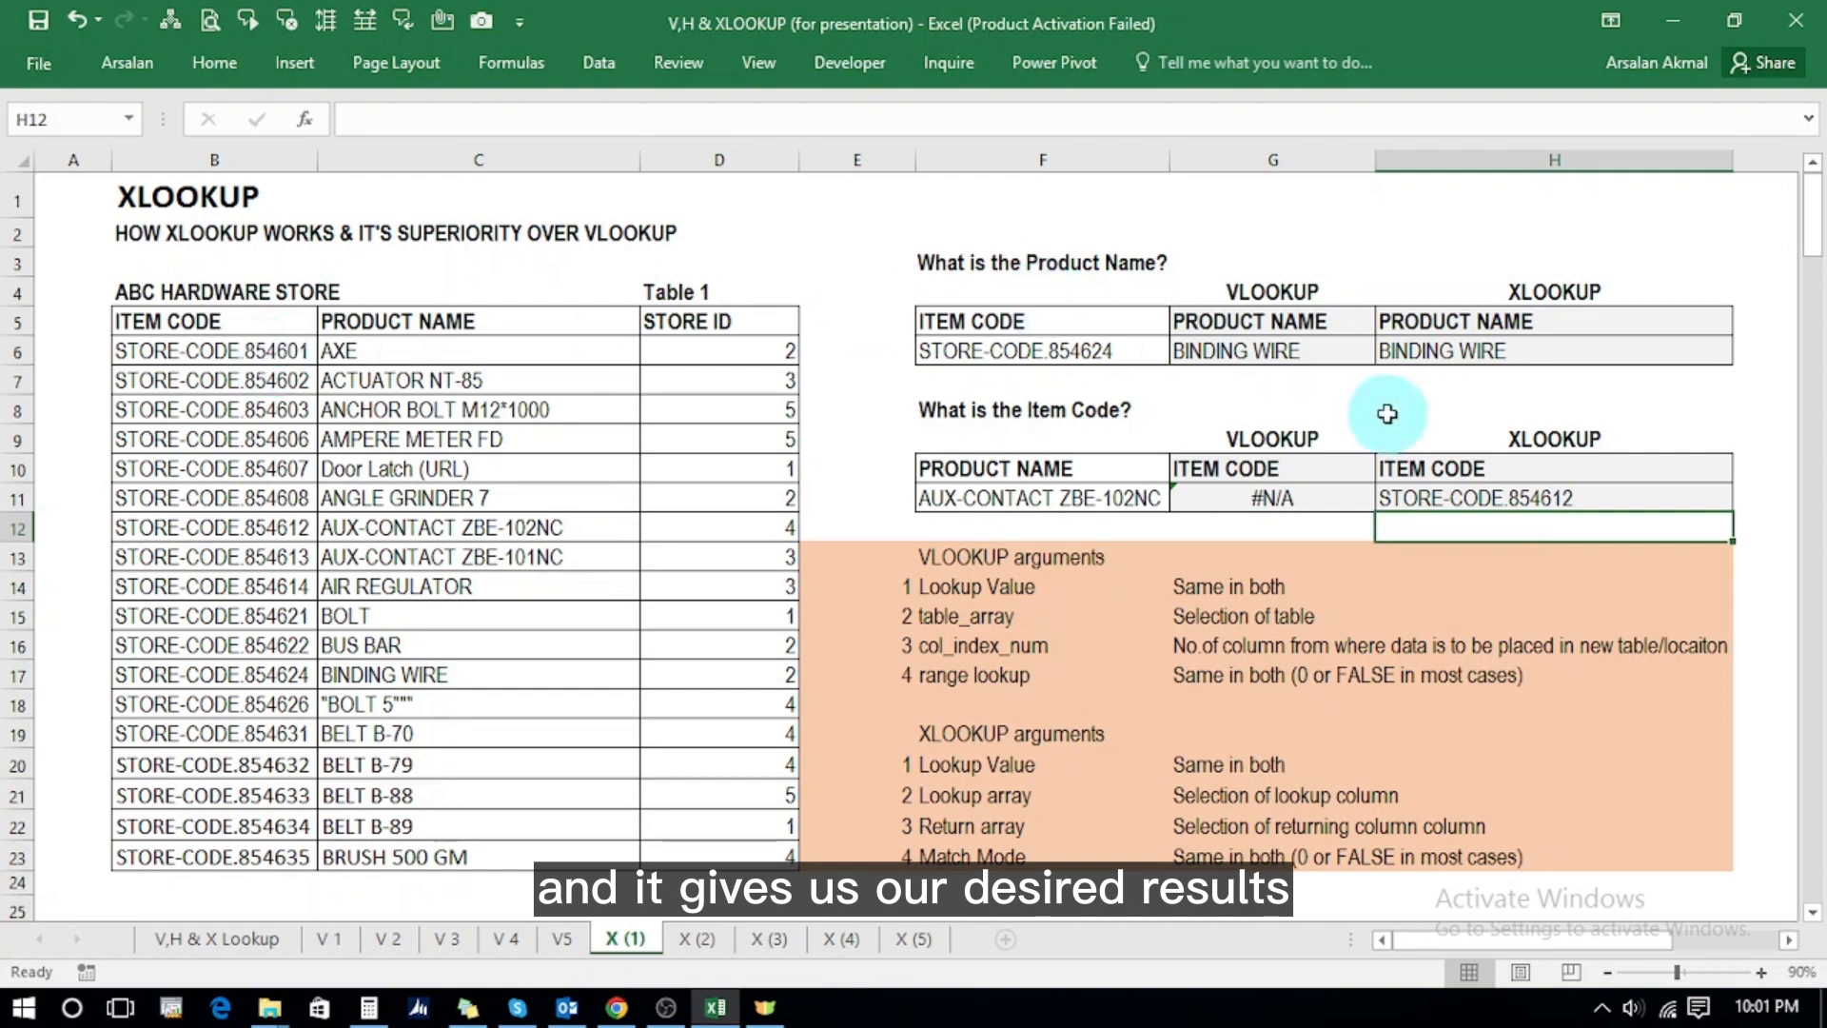
{"action": "left_click", "coordinate": [1427, 492]}
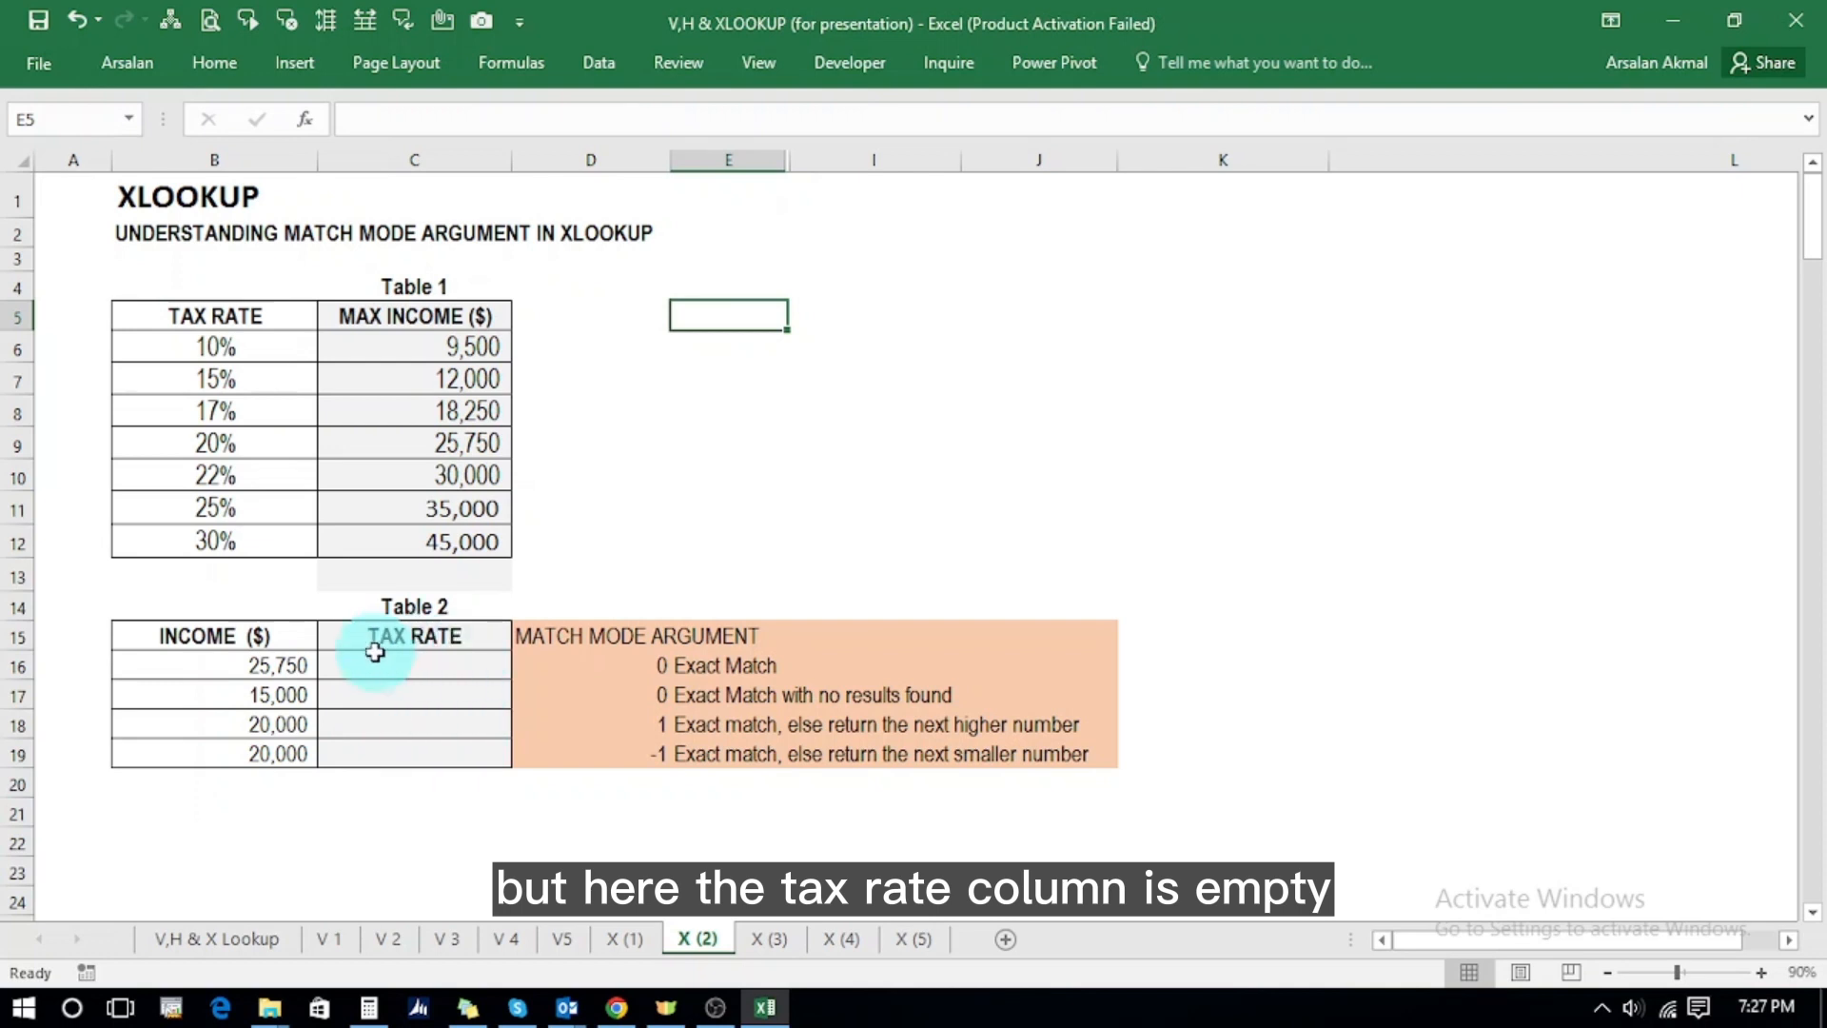
- On sheet X (2), start an XLOOKUP formula in Table 2's cell C16 with the income in B16 as the lookup value
{"action": "left_click_drag", "start_coordinate": [422, 666], "coordinate": [419, 755]}
{"action": "left_click", "coordinate": [426, 674]}
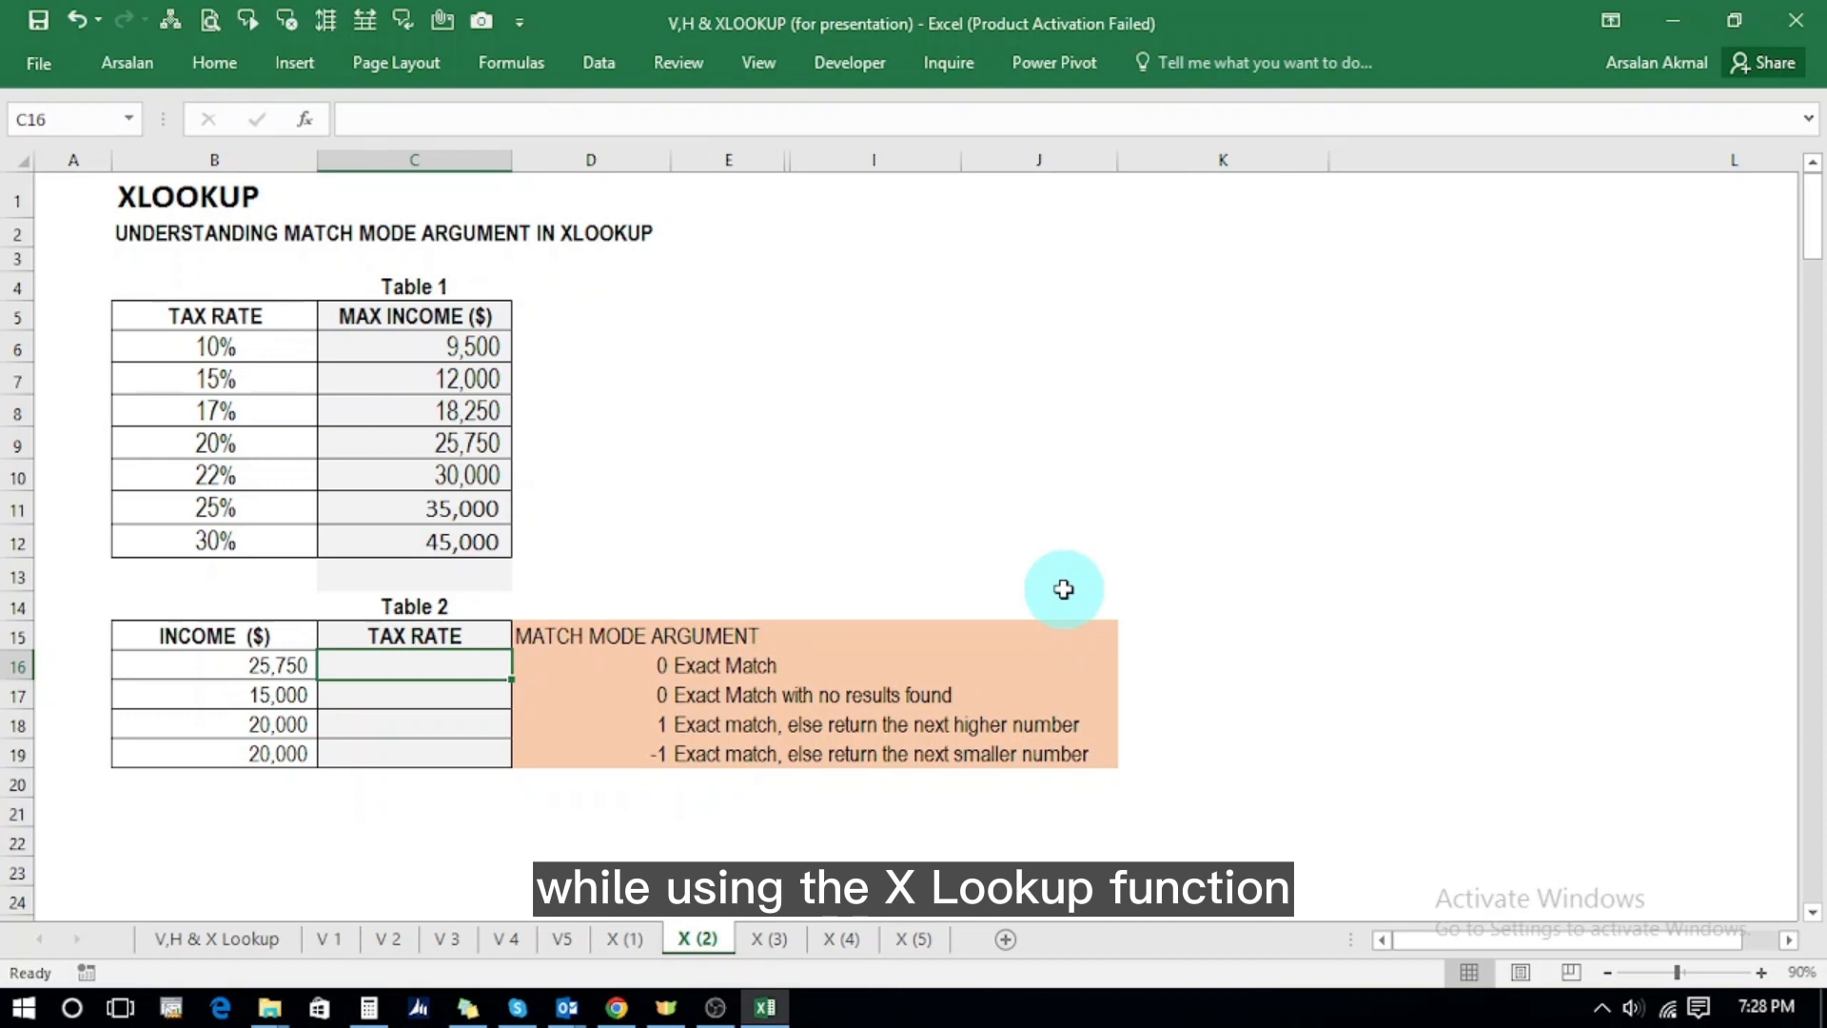
{"action": "type", "text": "+"}
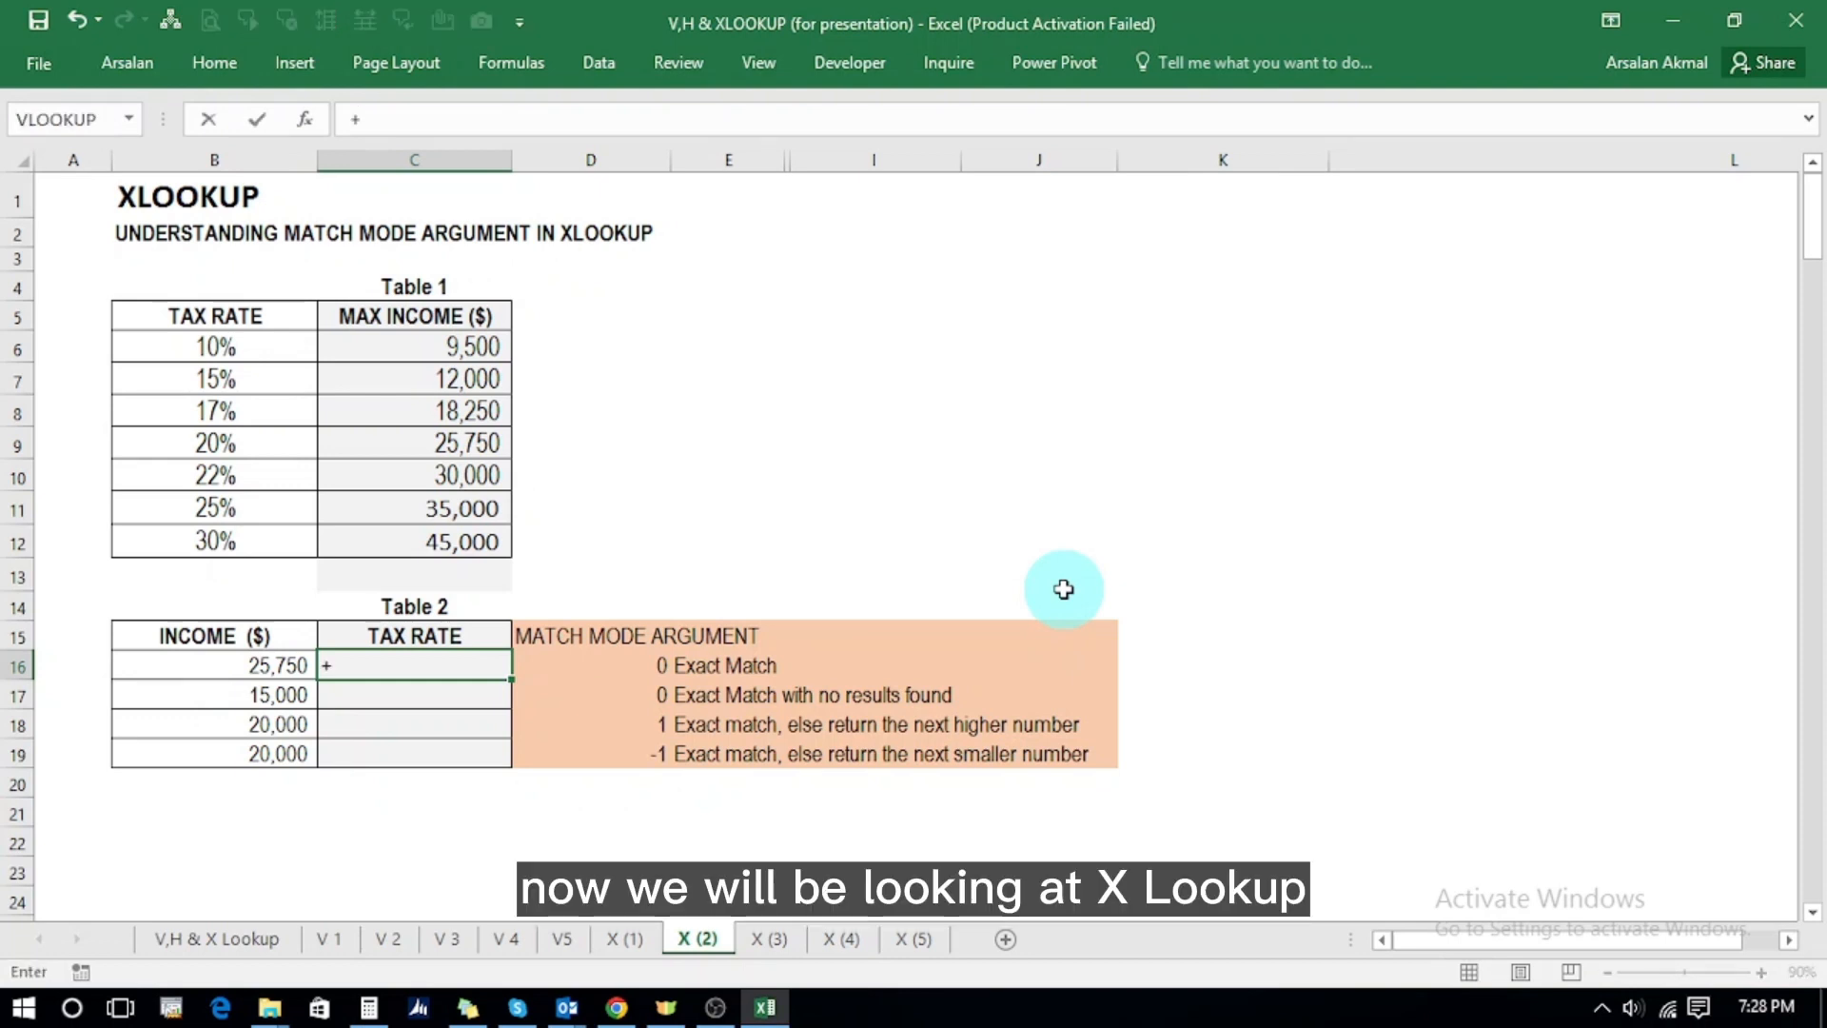
{"action": "type", "text": "xl"}
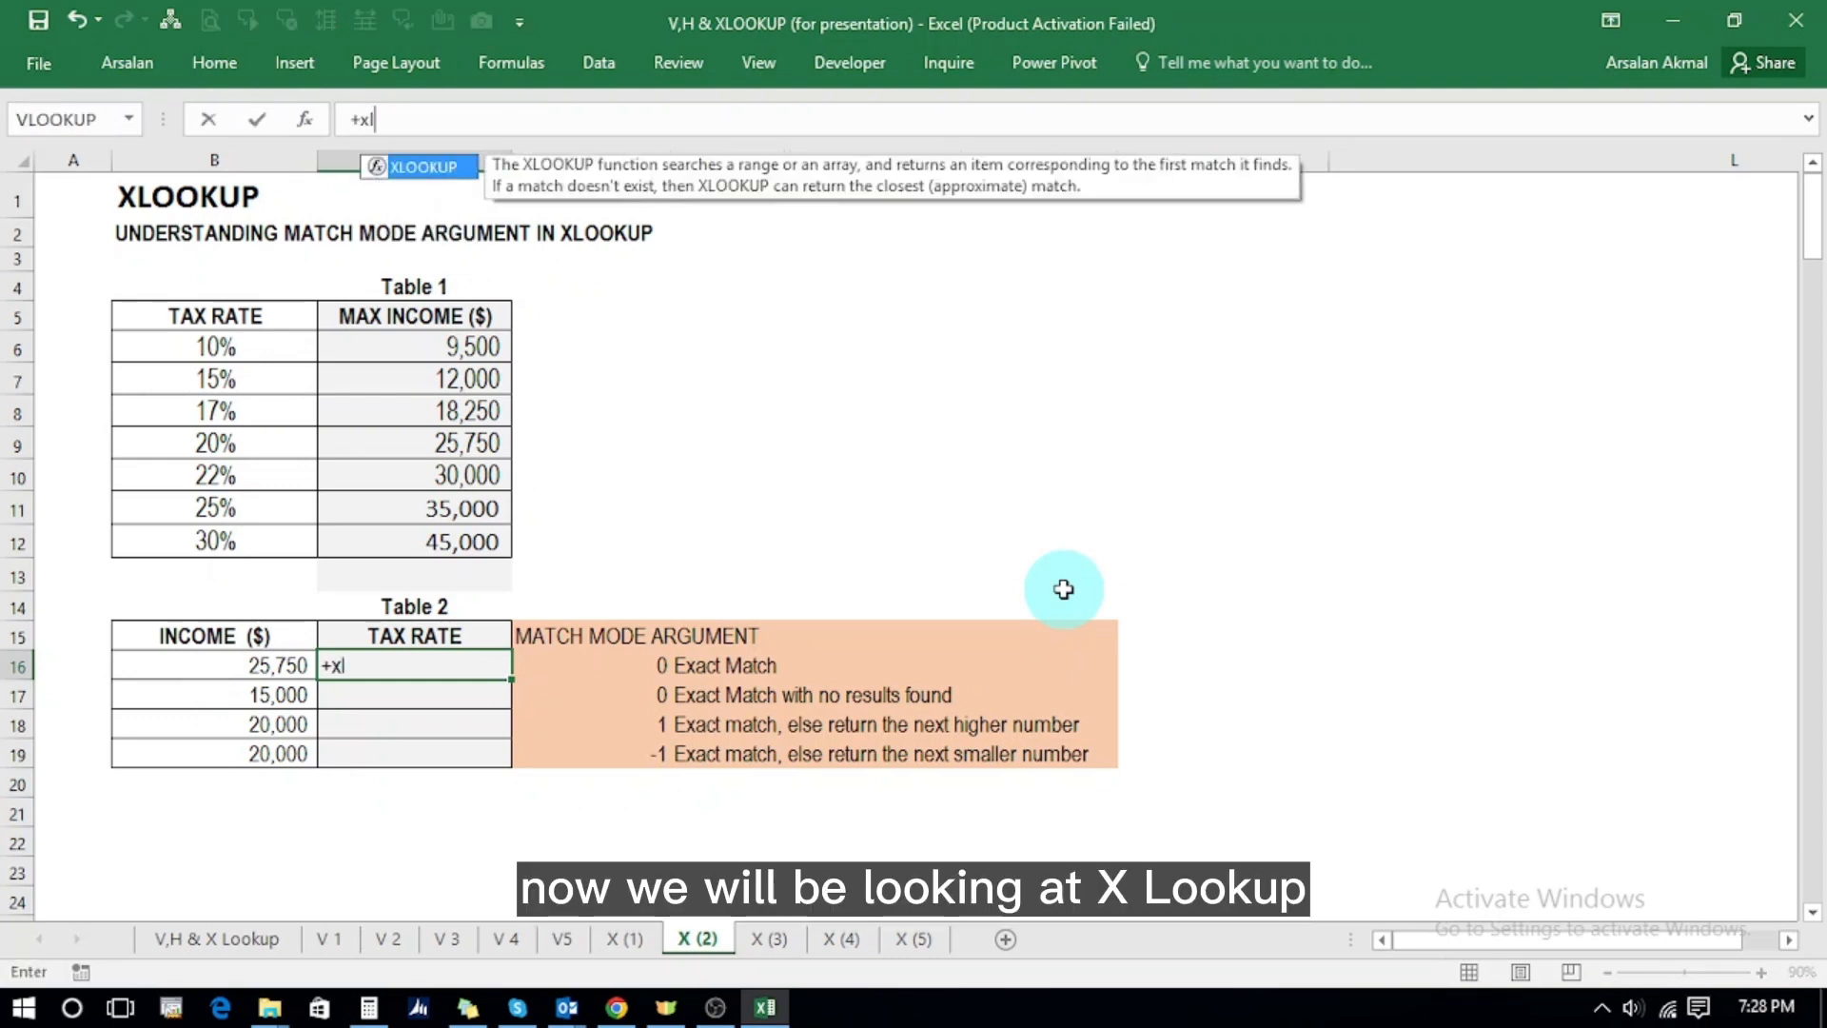
{"action": "double_click", "coordinate": [440, 174]}
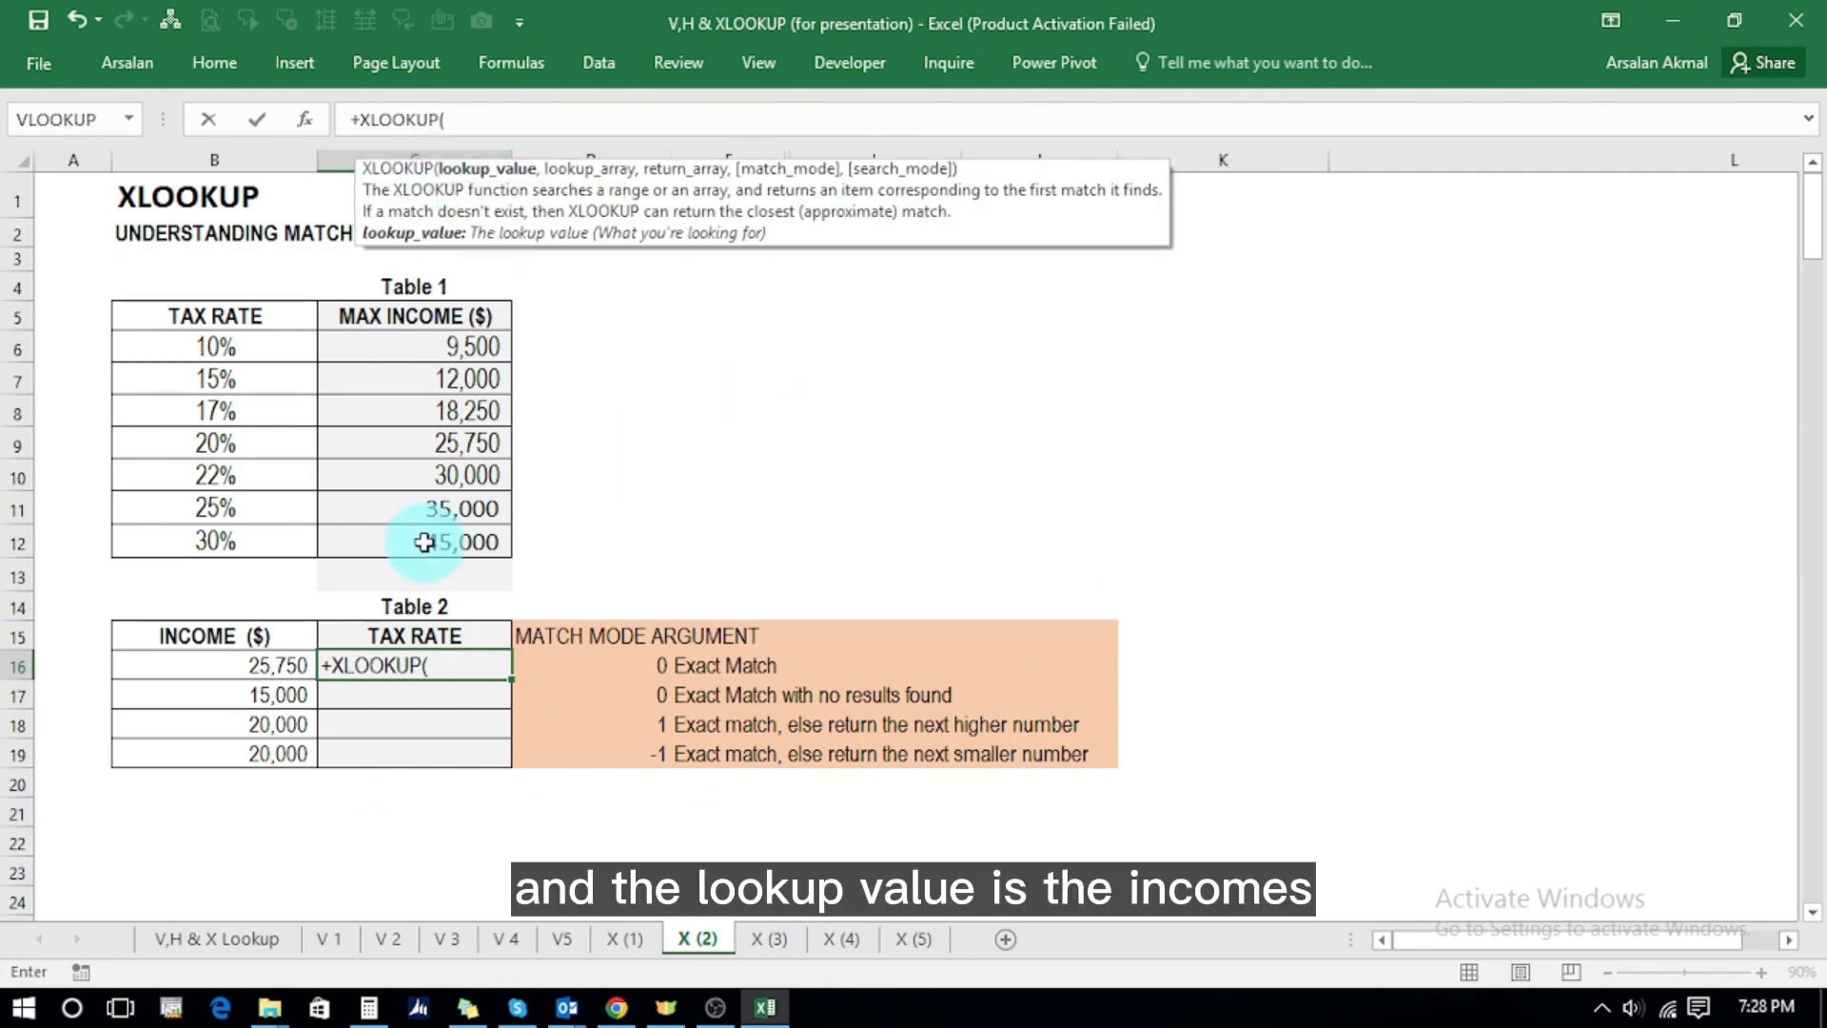
{"action": "left_click", "coordinate": [287, 666]}
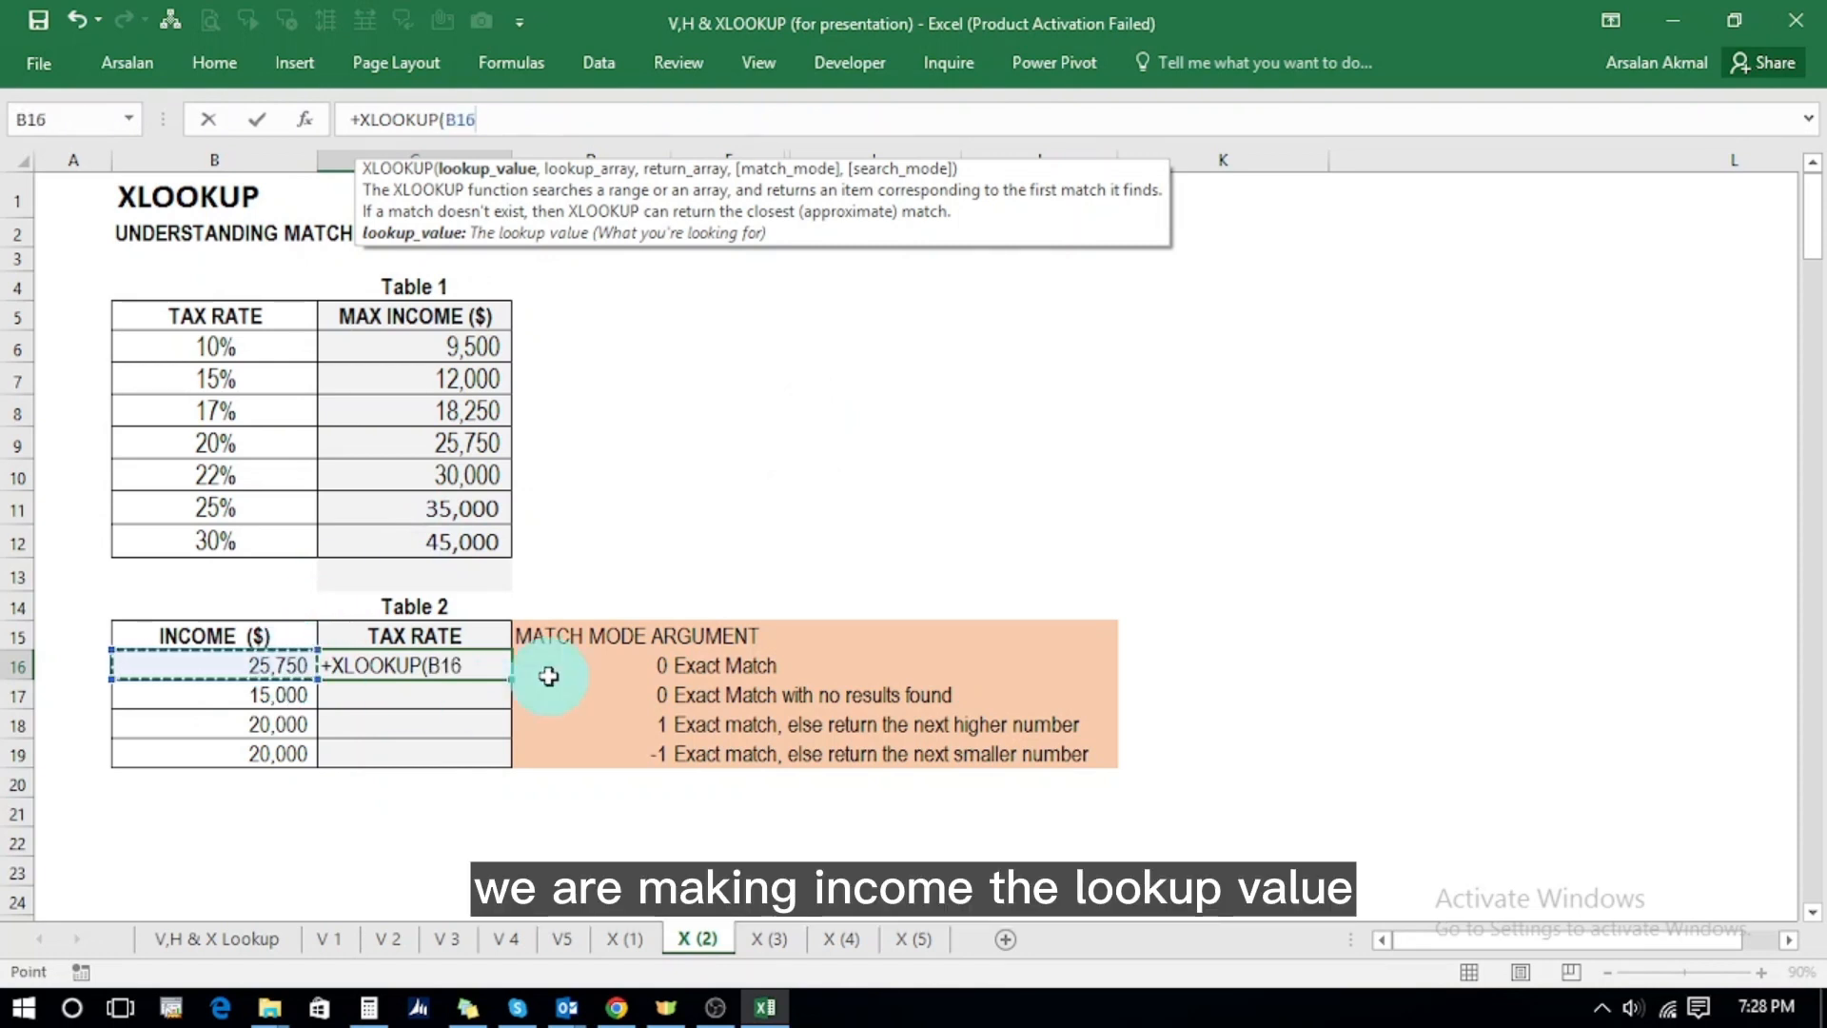
{"action": "type", "text": ","}
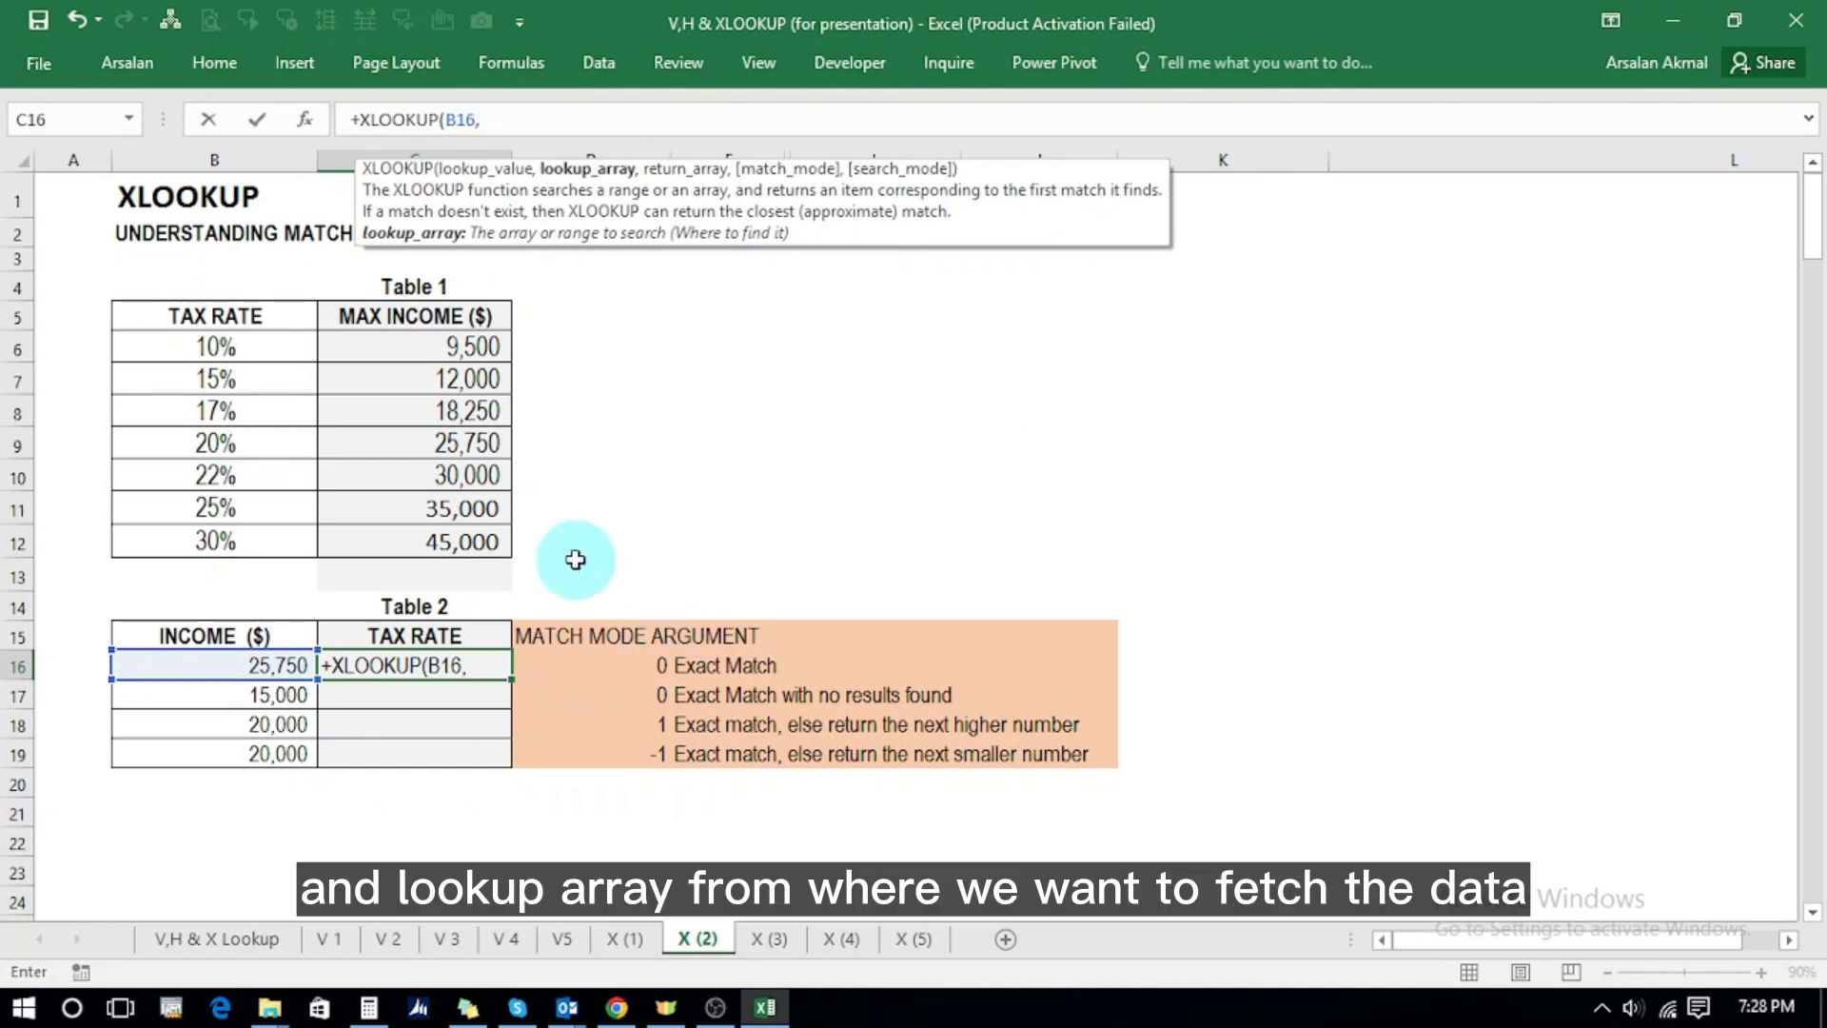
- Complete the C16 XLOOKUP with lookup array C6:C12, return array B6:B12 and match mode 0, and check the result against Table 1
{"action": "left_click", "coordinate": [407, 346]}
{"action": "left_click_drag", "start_coordinate": [407, 346], "coordinate": [418, 533]}
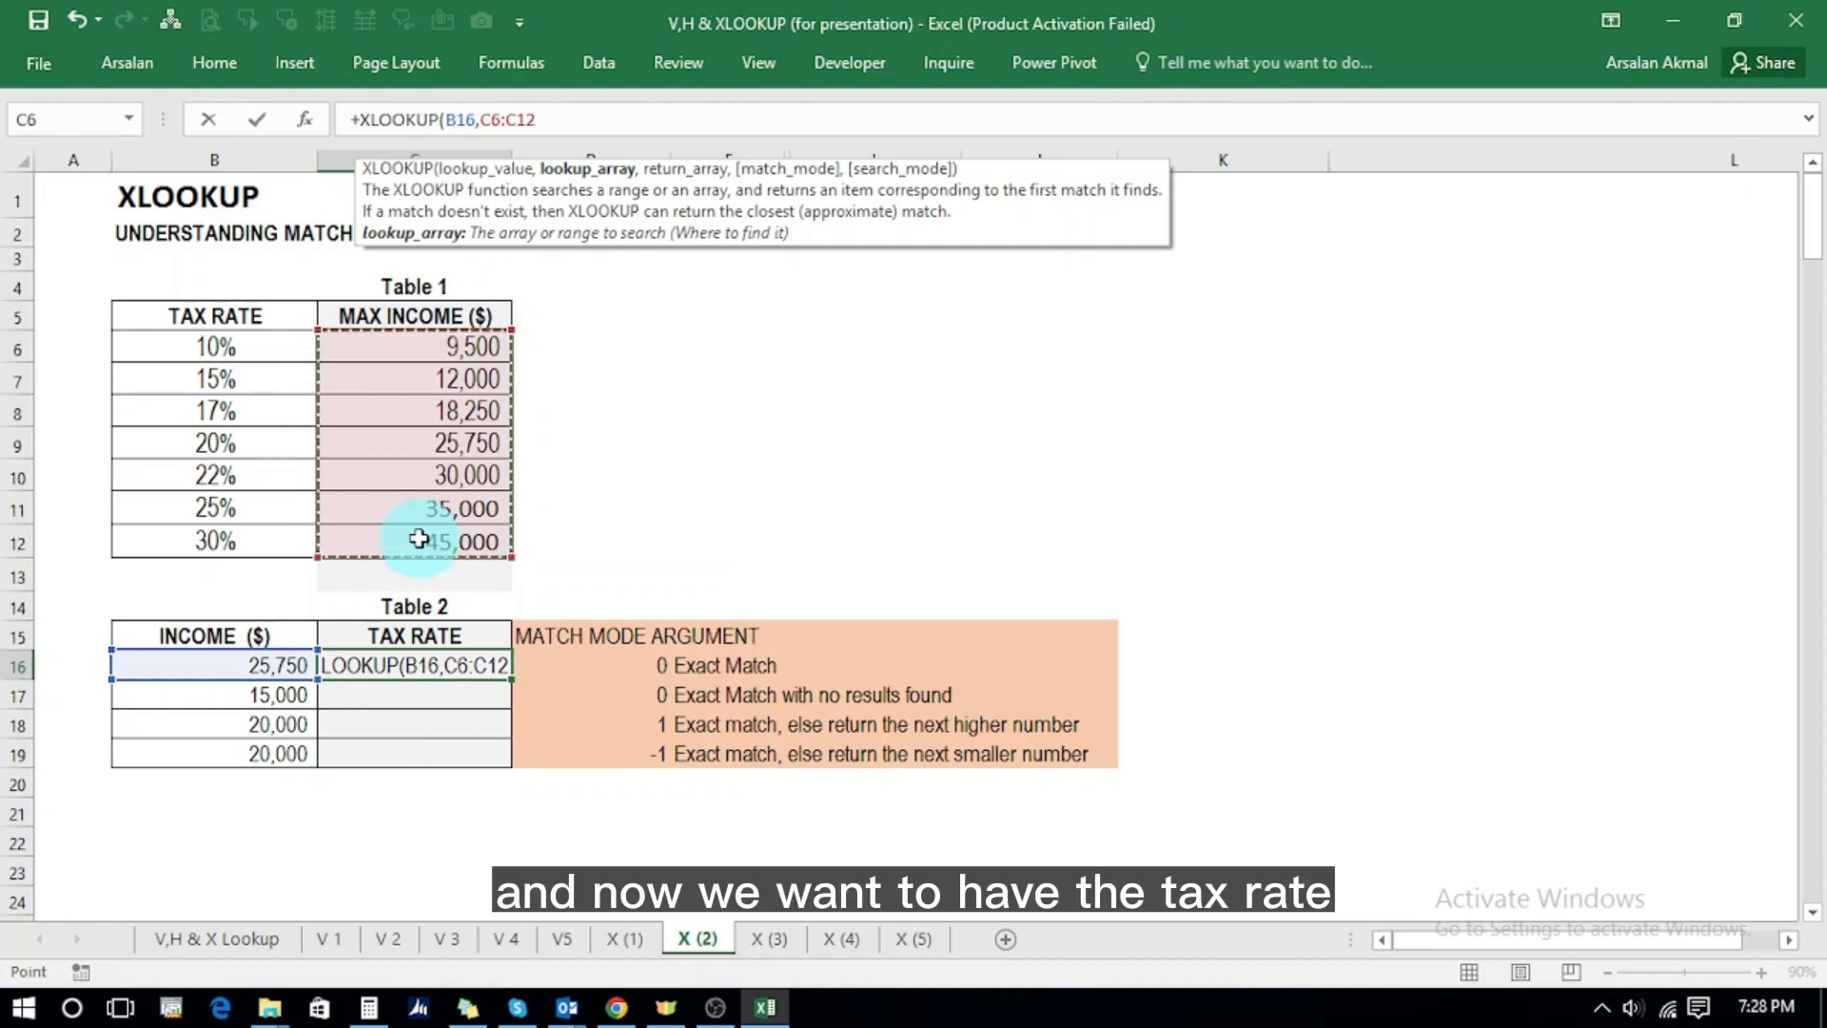
{"action": "type", "text": ","}
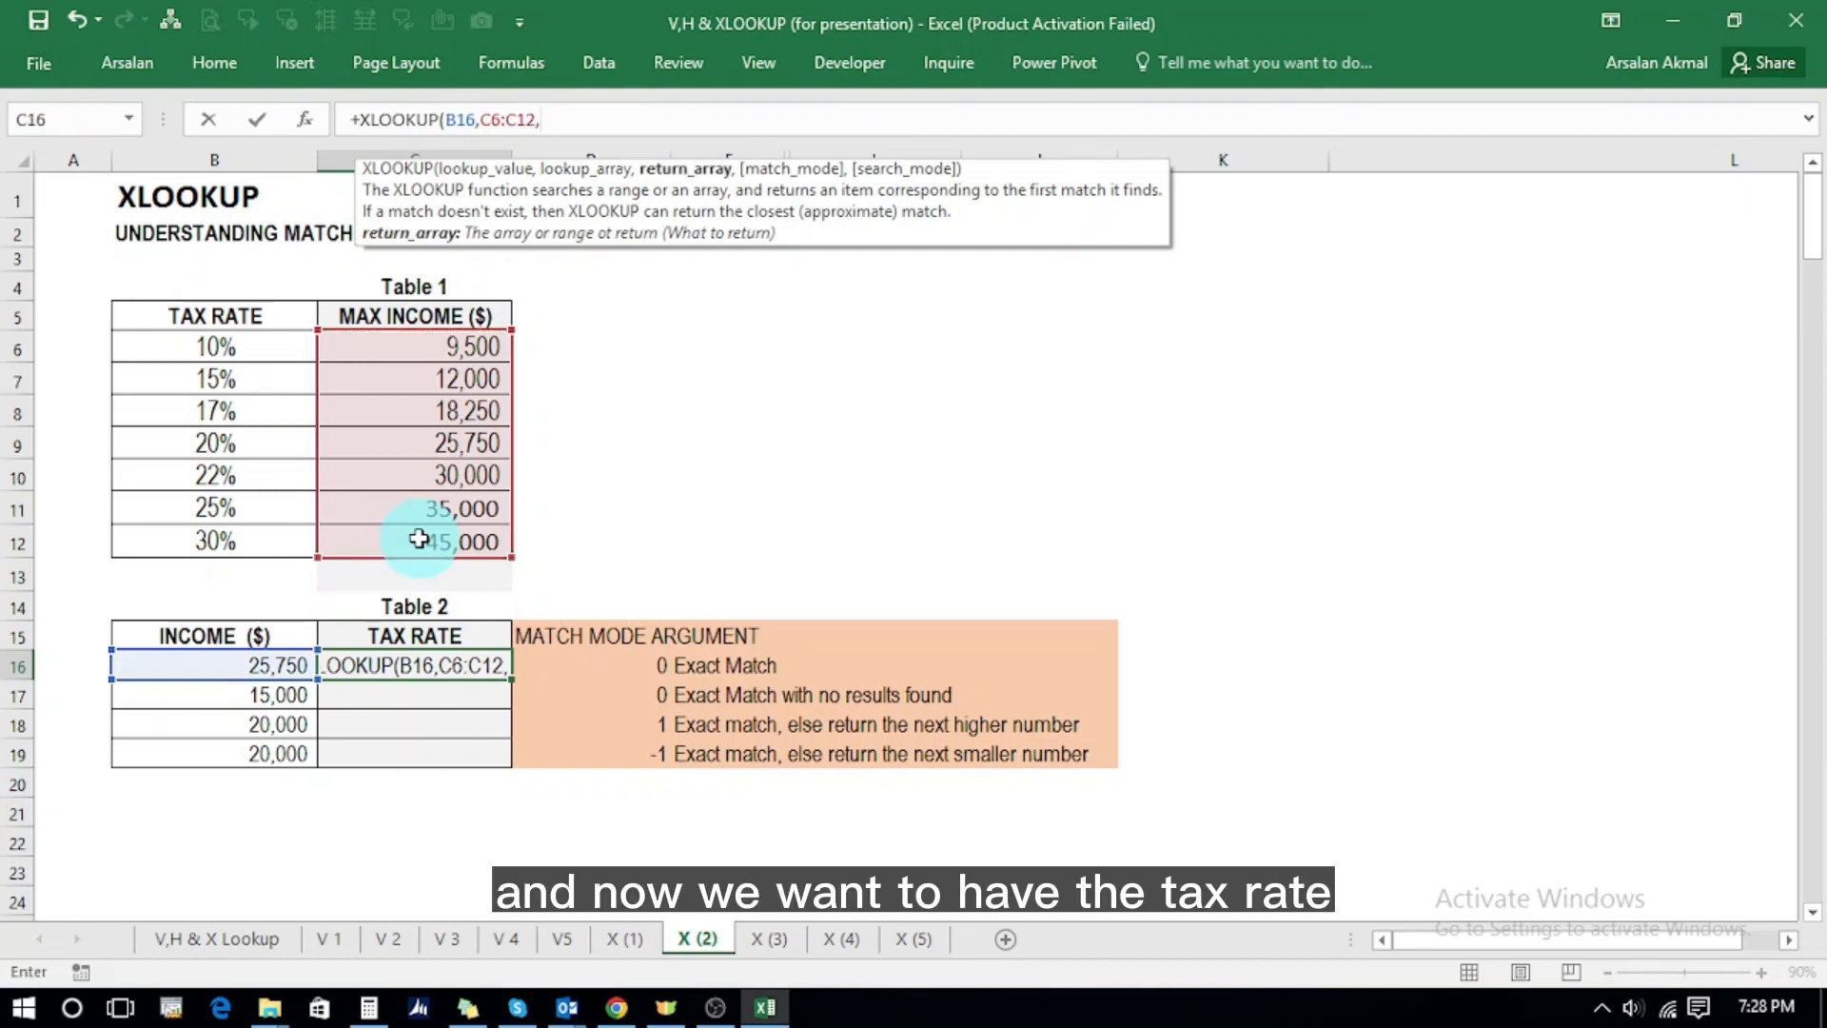
{"action": "left_click_drag", "start_coordinate": [256, 348], "coordinate": [266, 534]}
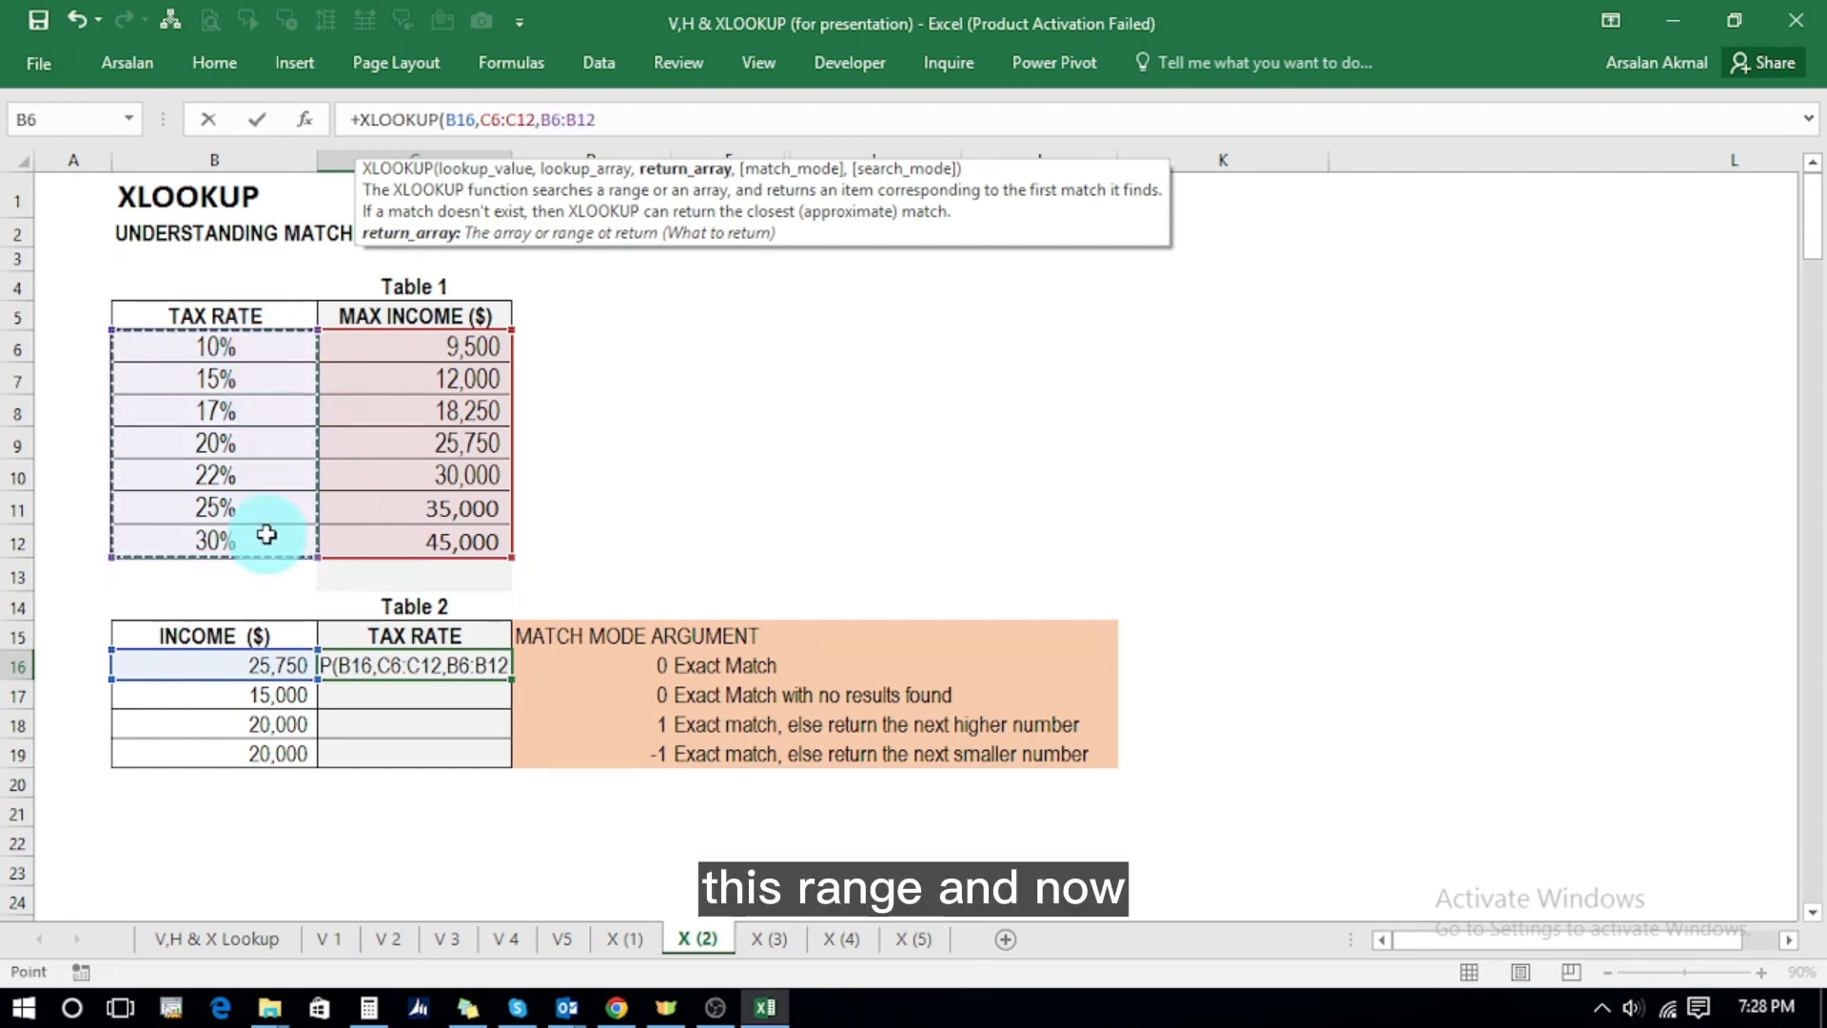
{"action": "type", "text": ","}
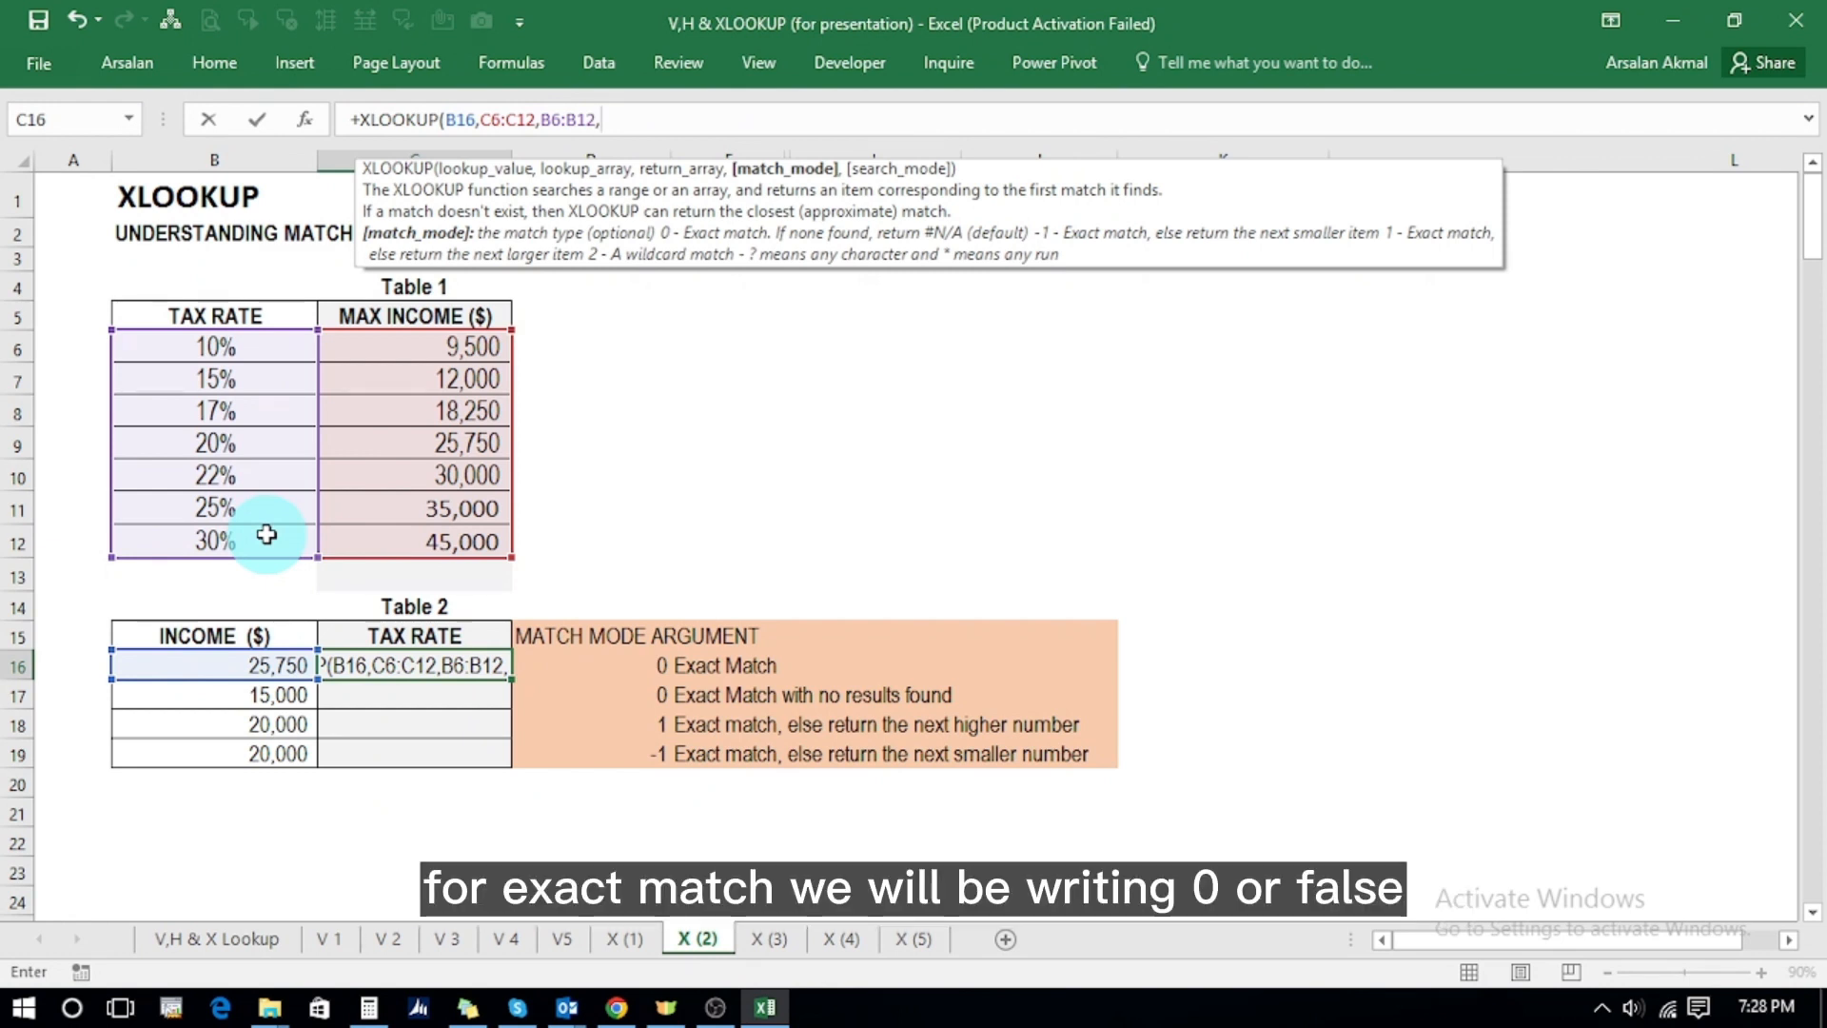
{"action": "type", "text": "0)"}
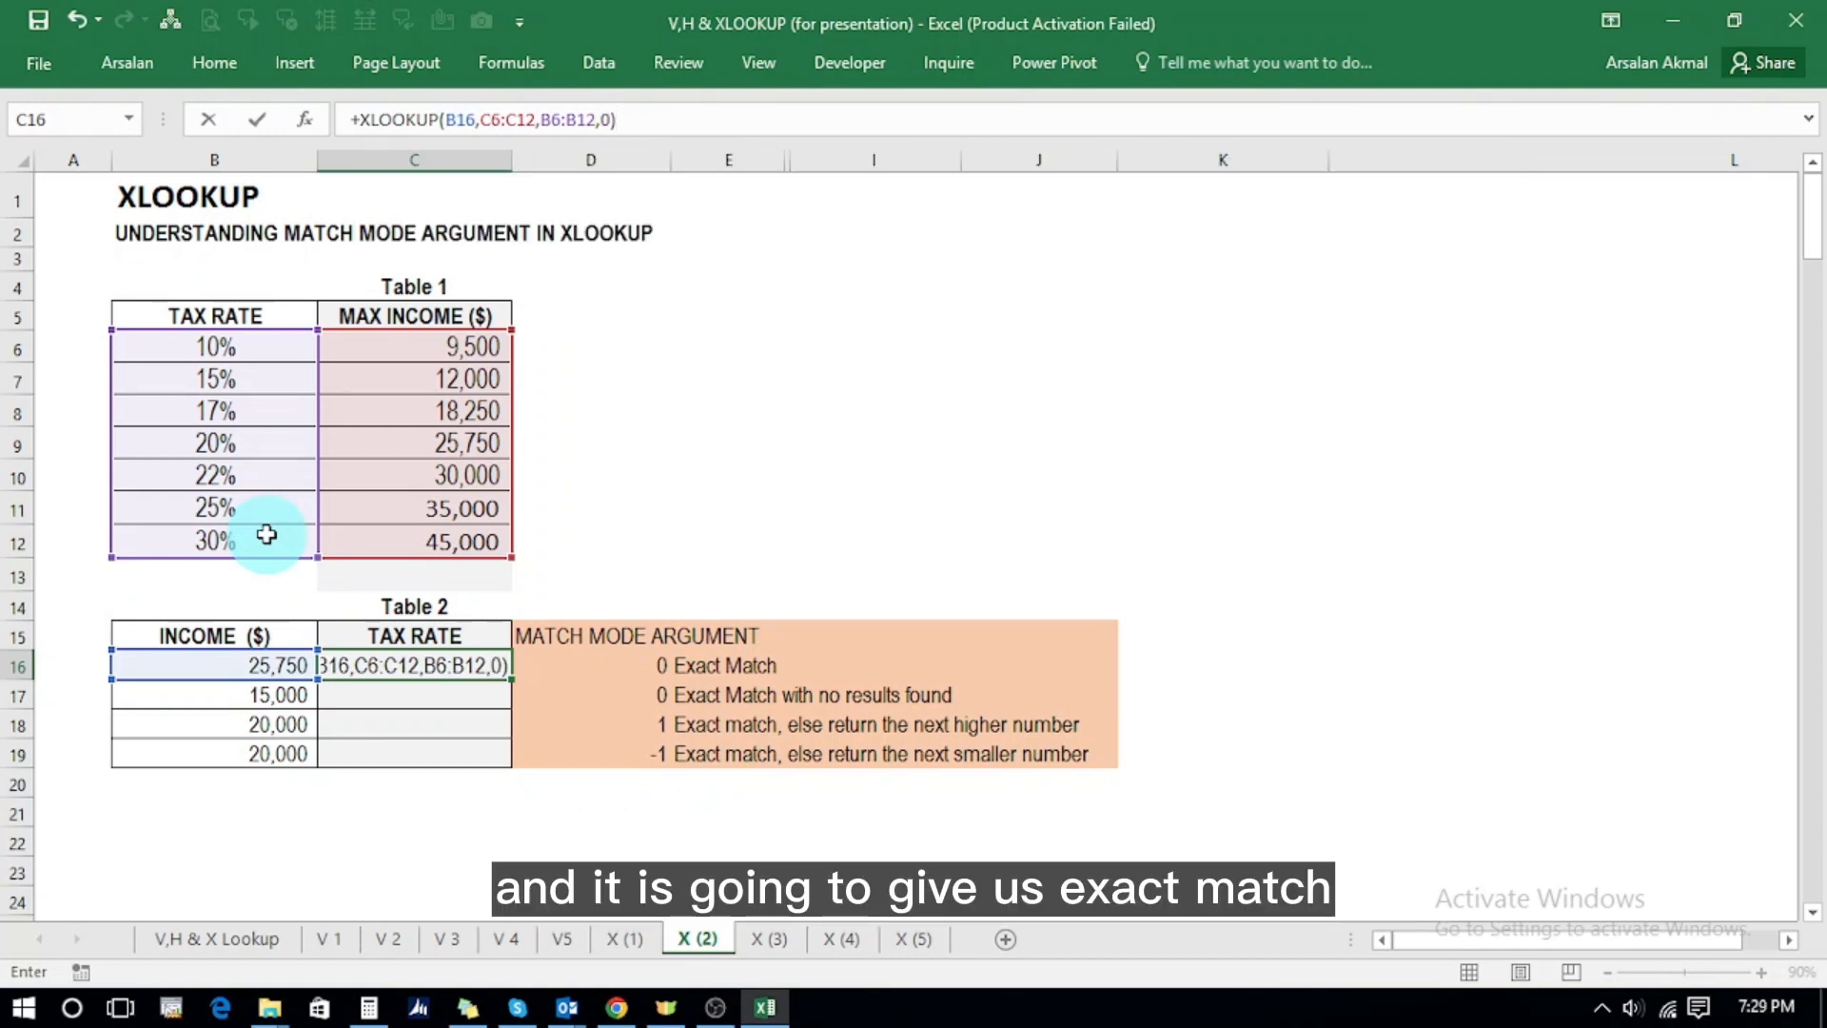
{"action": "key", "text": "Return"}
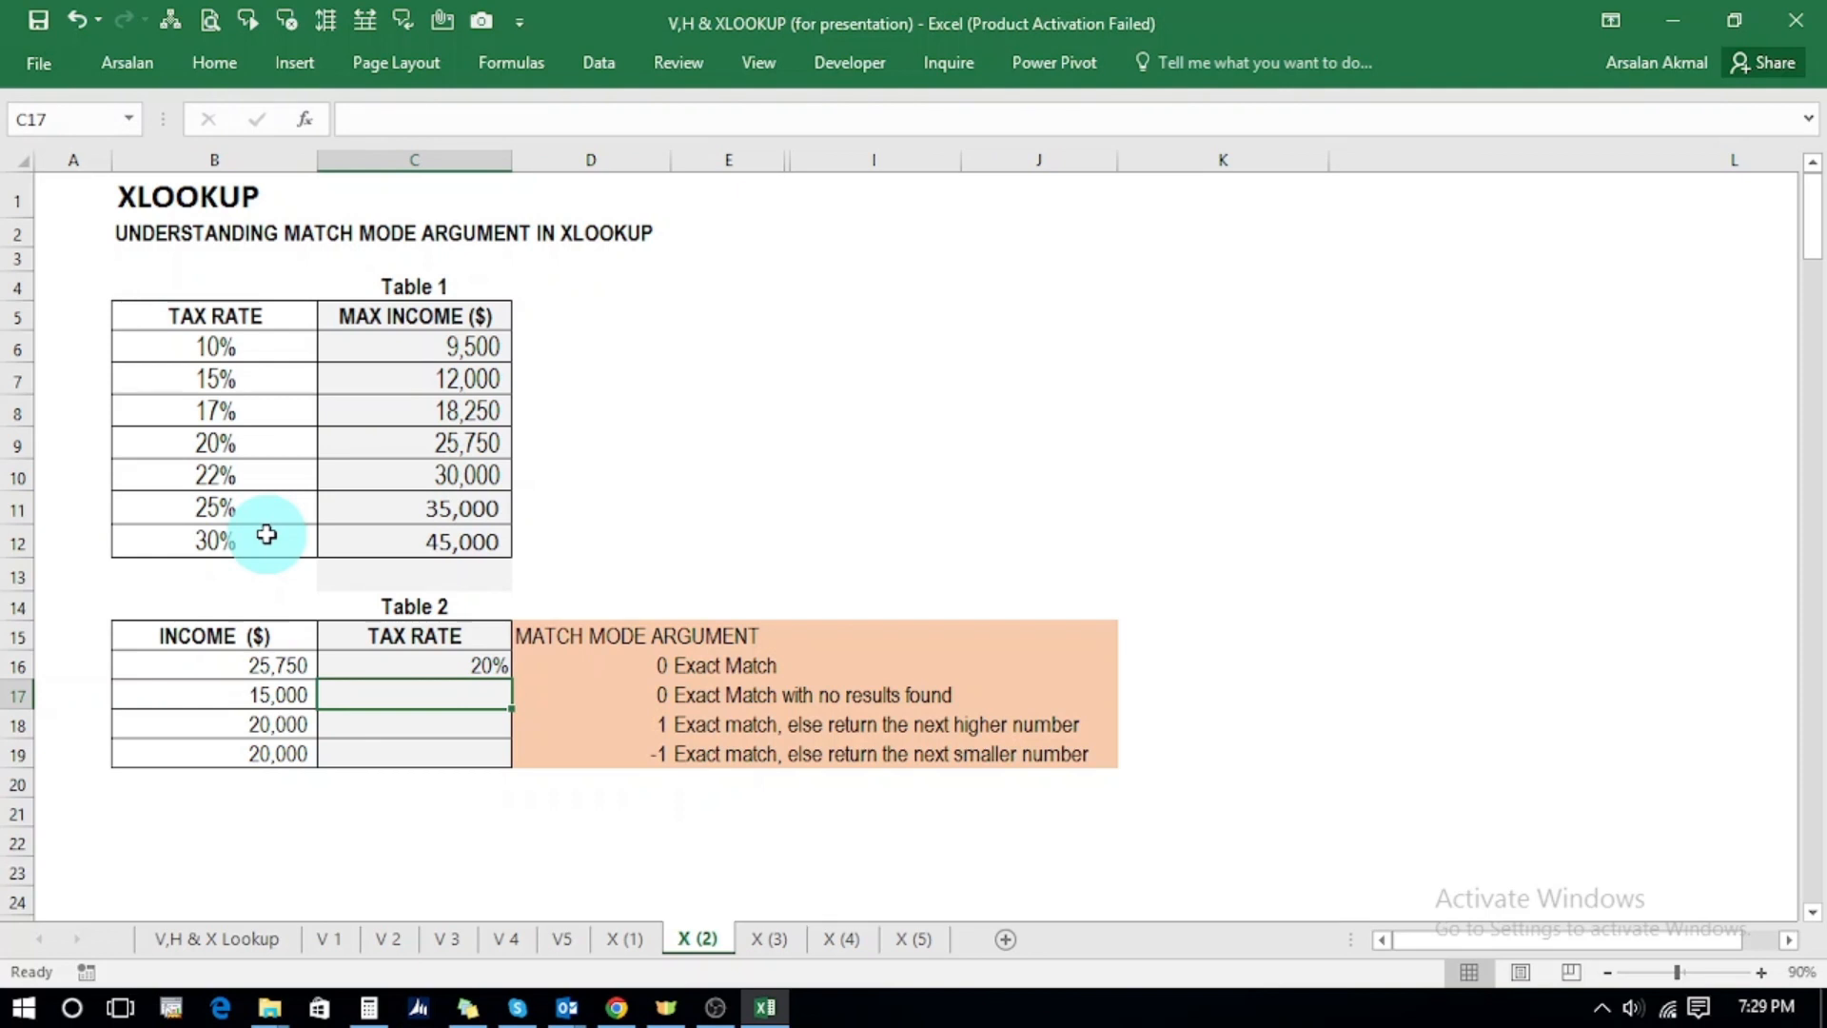
{"action": "left_click", "coordinate": [207, 657]}
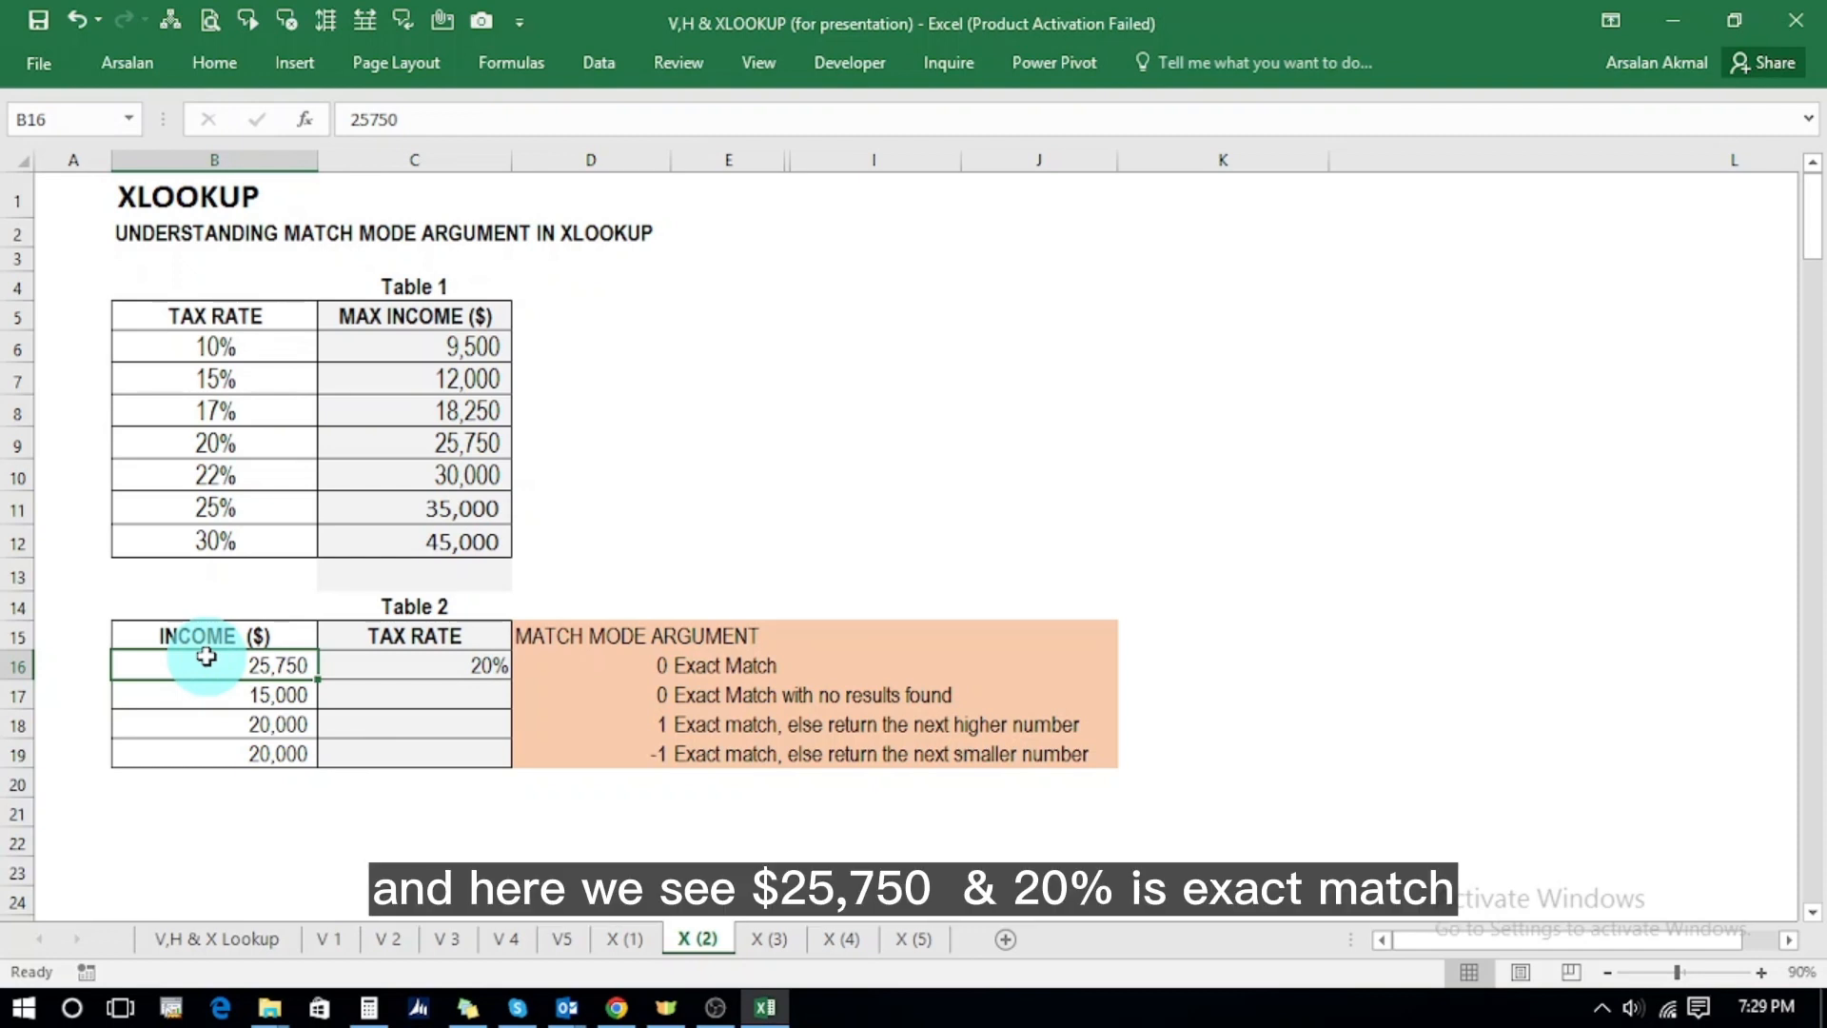
{"action": "left_click", "coordinate": [400, 442]}
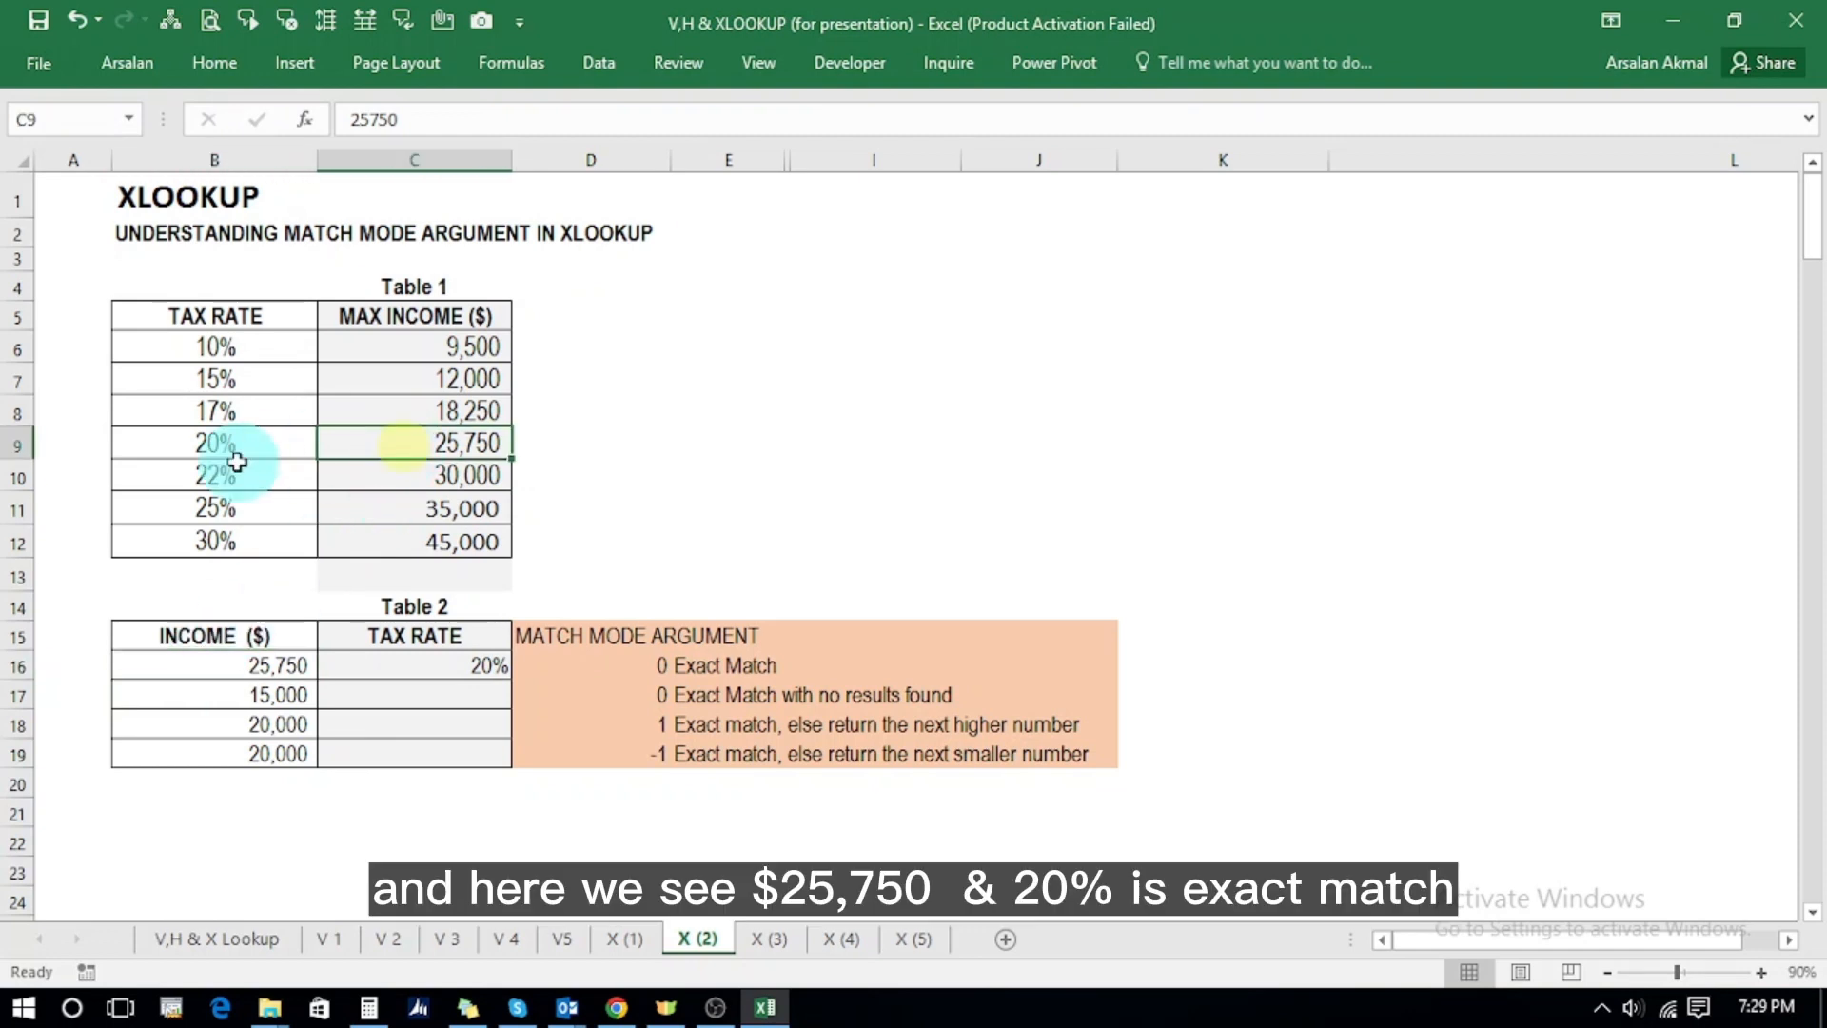
{"action": "left_click", "coordinate": [245, 446]}
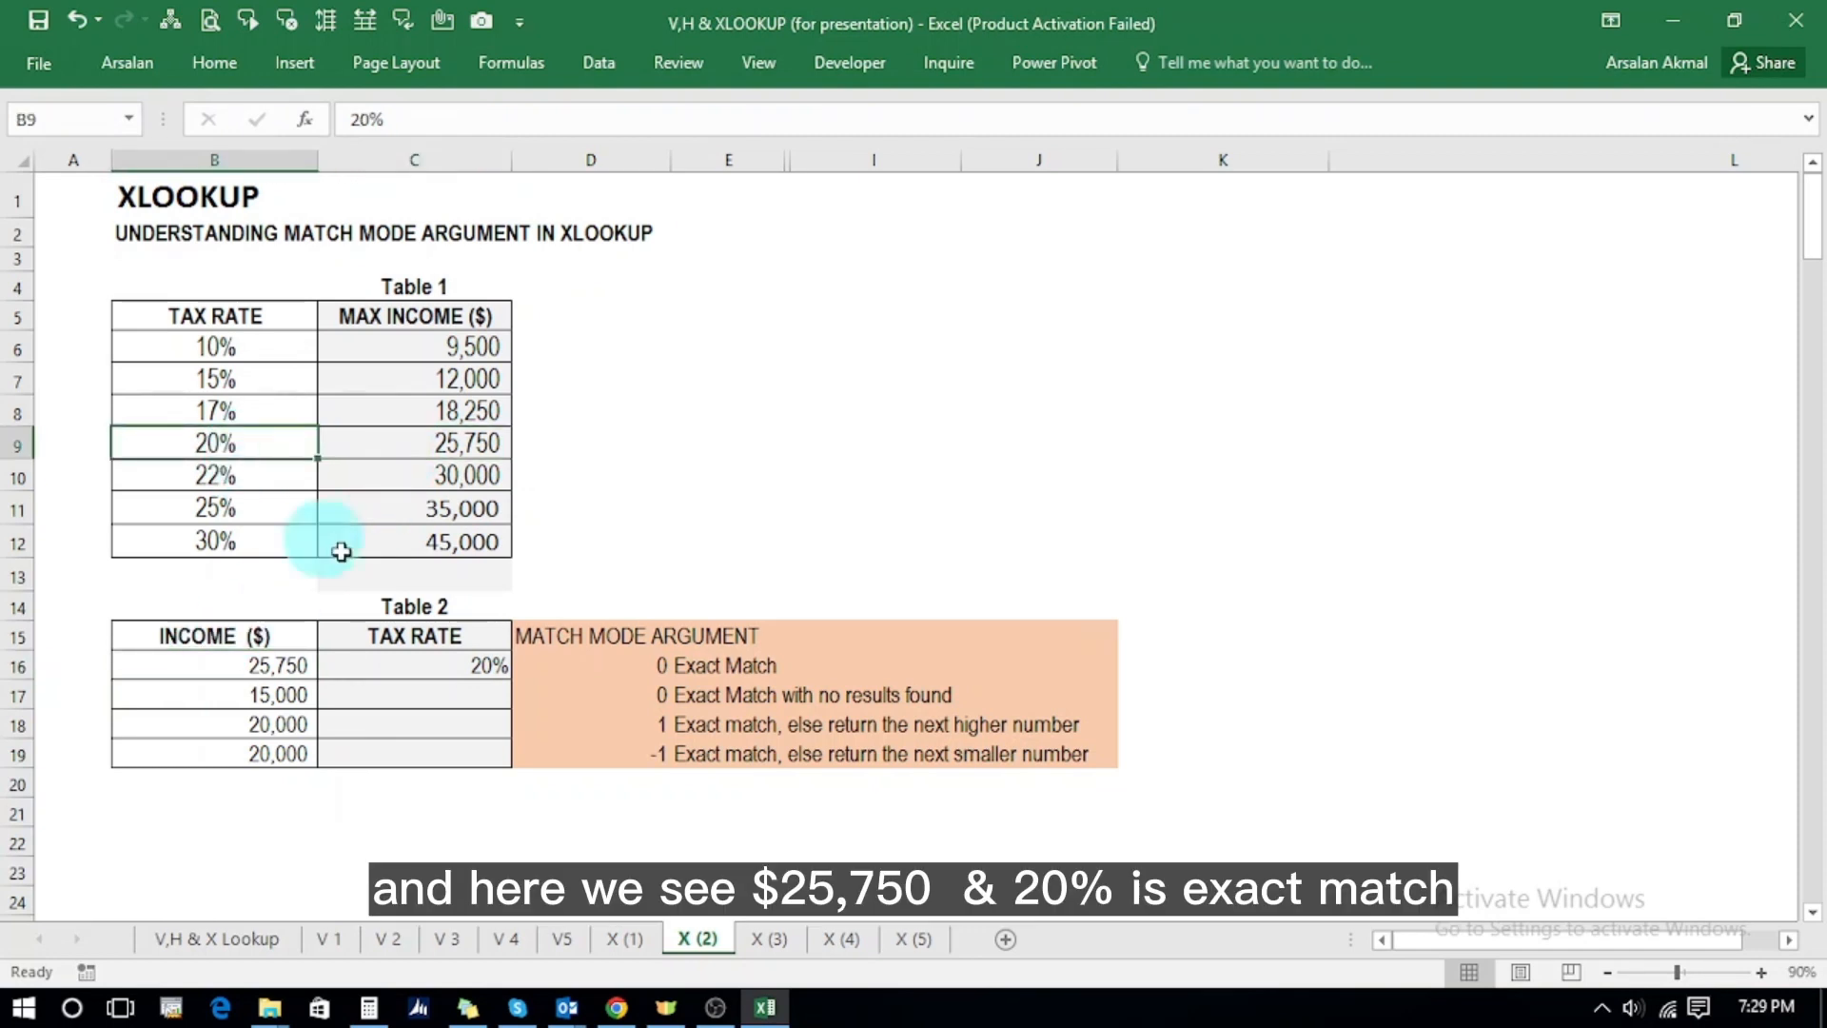
{"action": "left_click", "coordinate": [422, 666]}
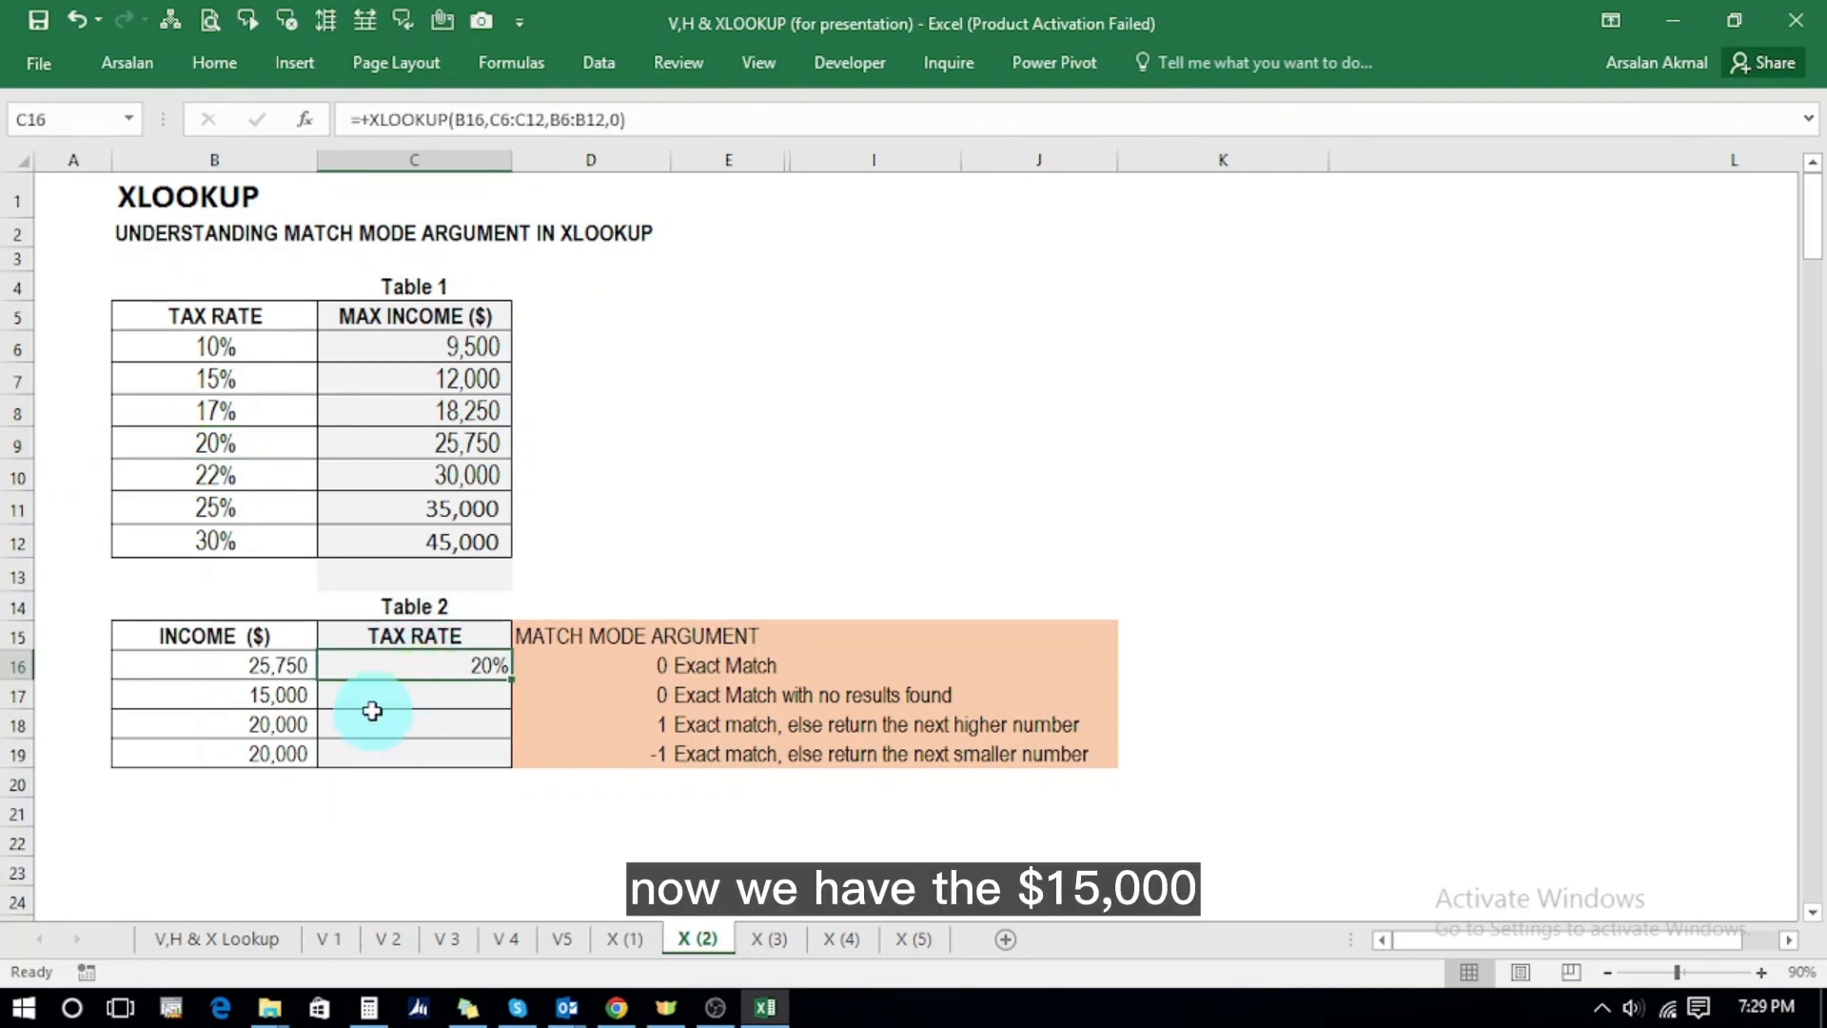
- Start an XLOOKUP formula in Table 2's cell C17 with the income in B17 as the lookup value
{"action": "left_click", "coordinate": [431, 699]}
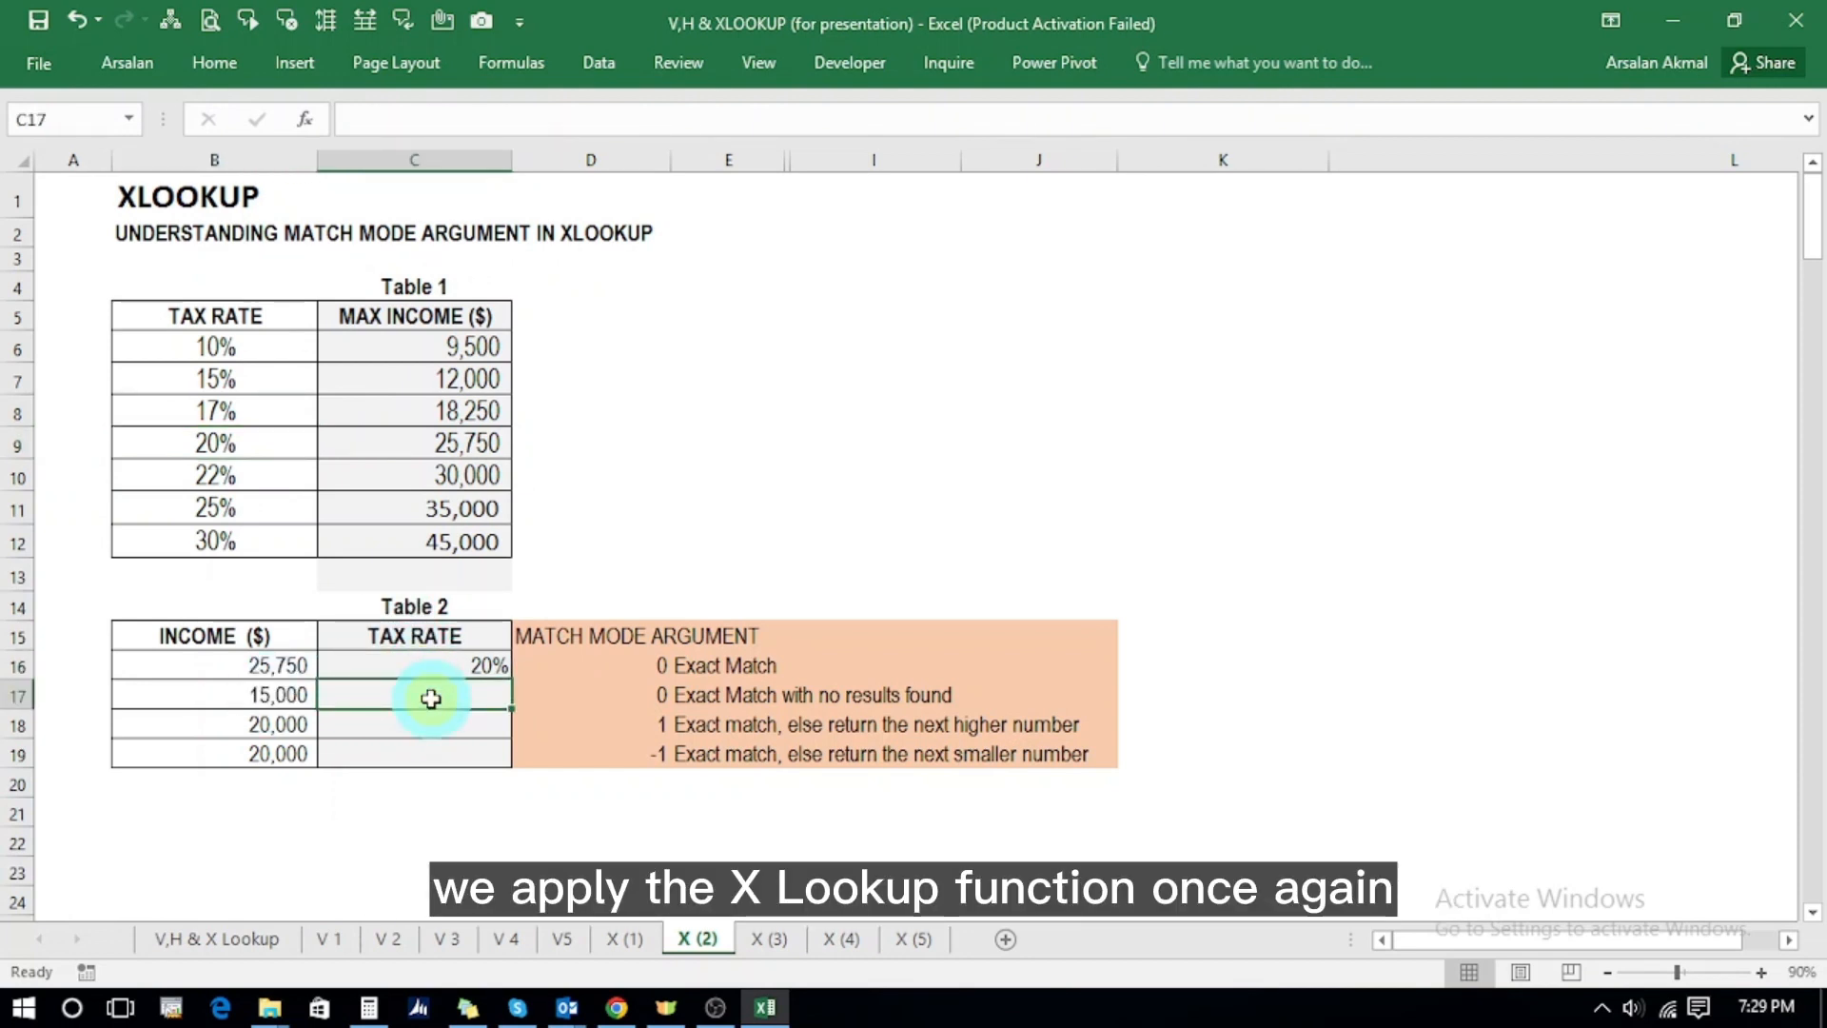
{"action": "type", "text": "+xl"}
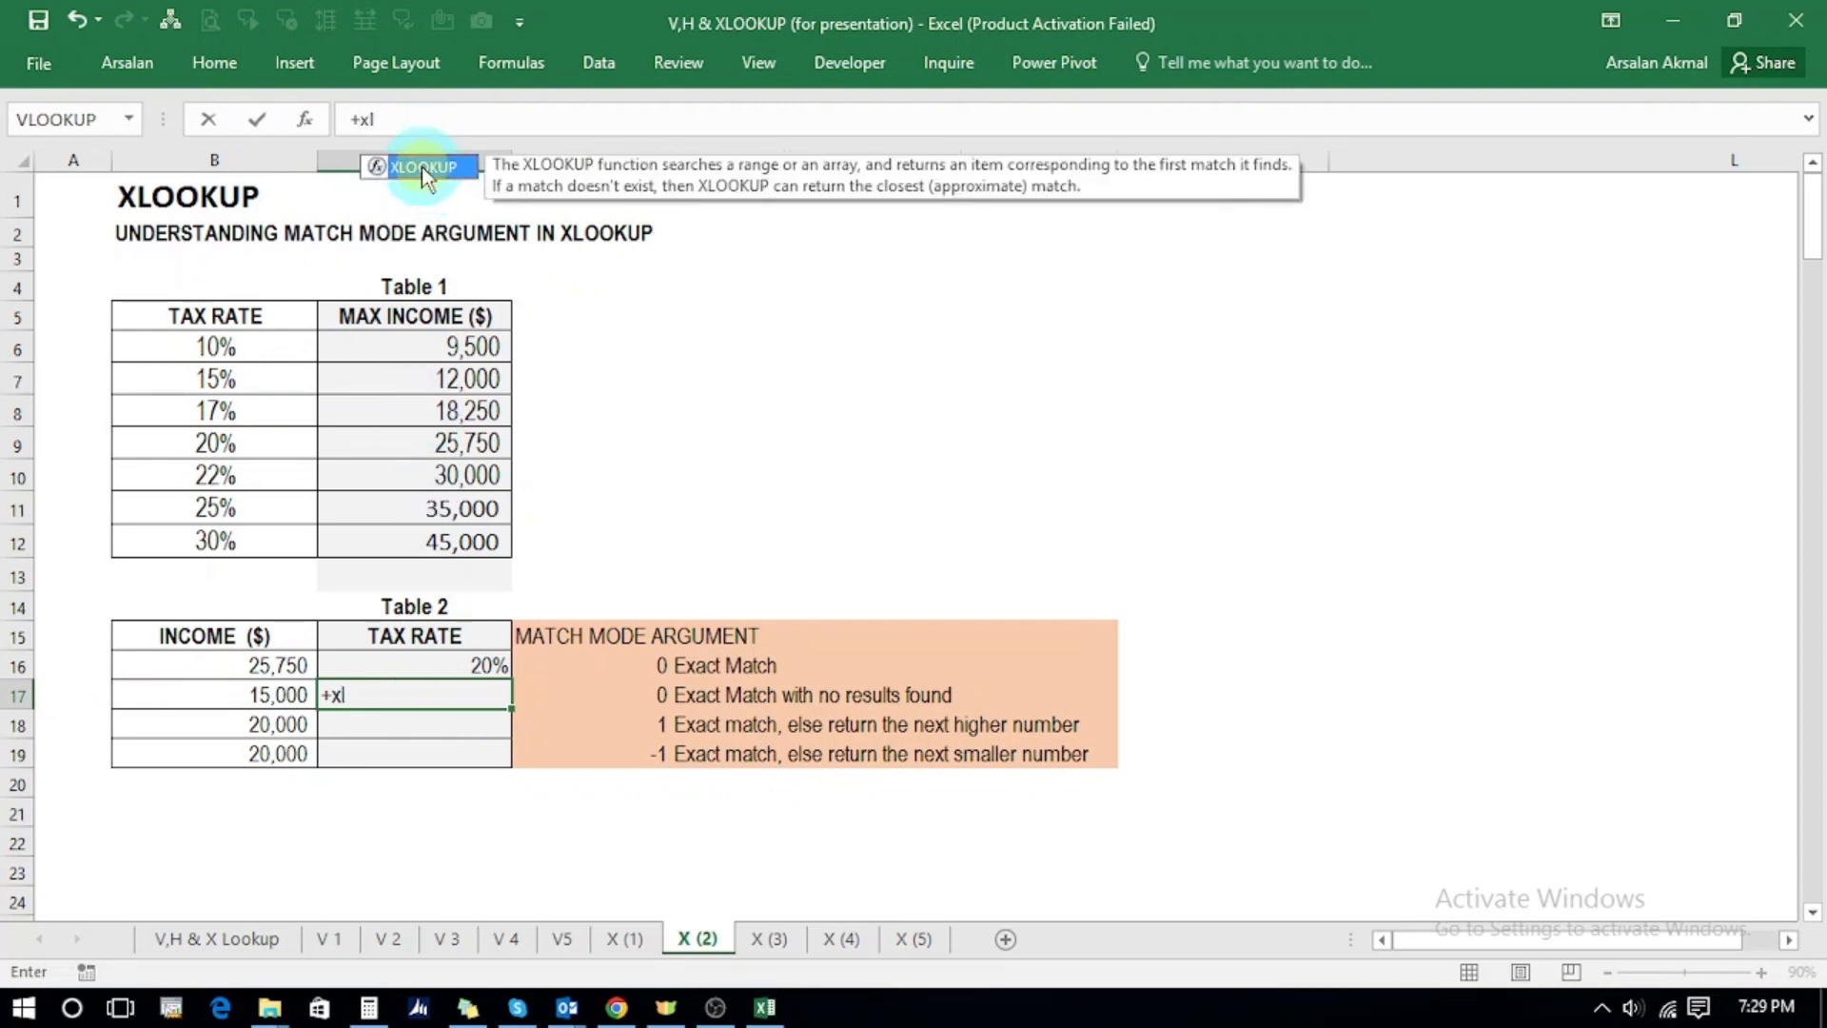
{"action": "double_click", "coordinate": [421, 167]}
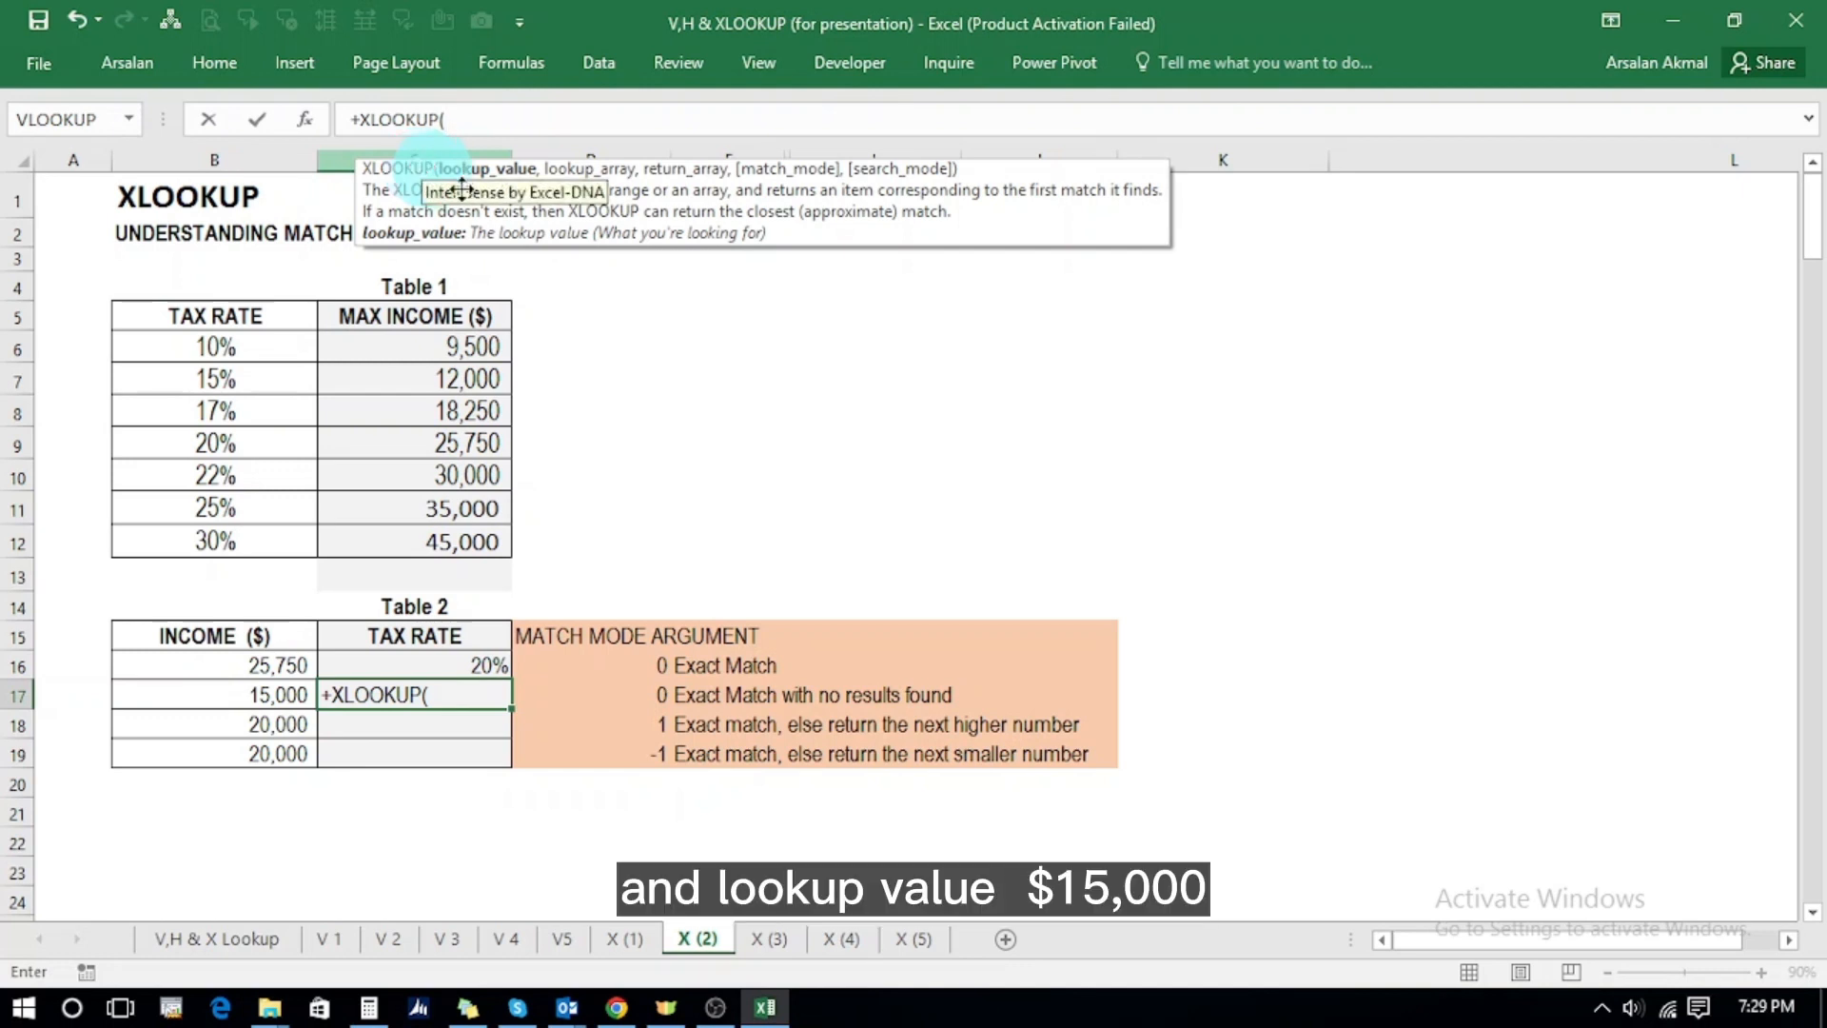
{"action": "key", "text": "Left"}
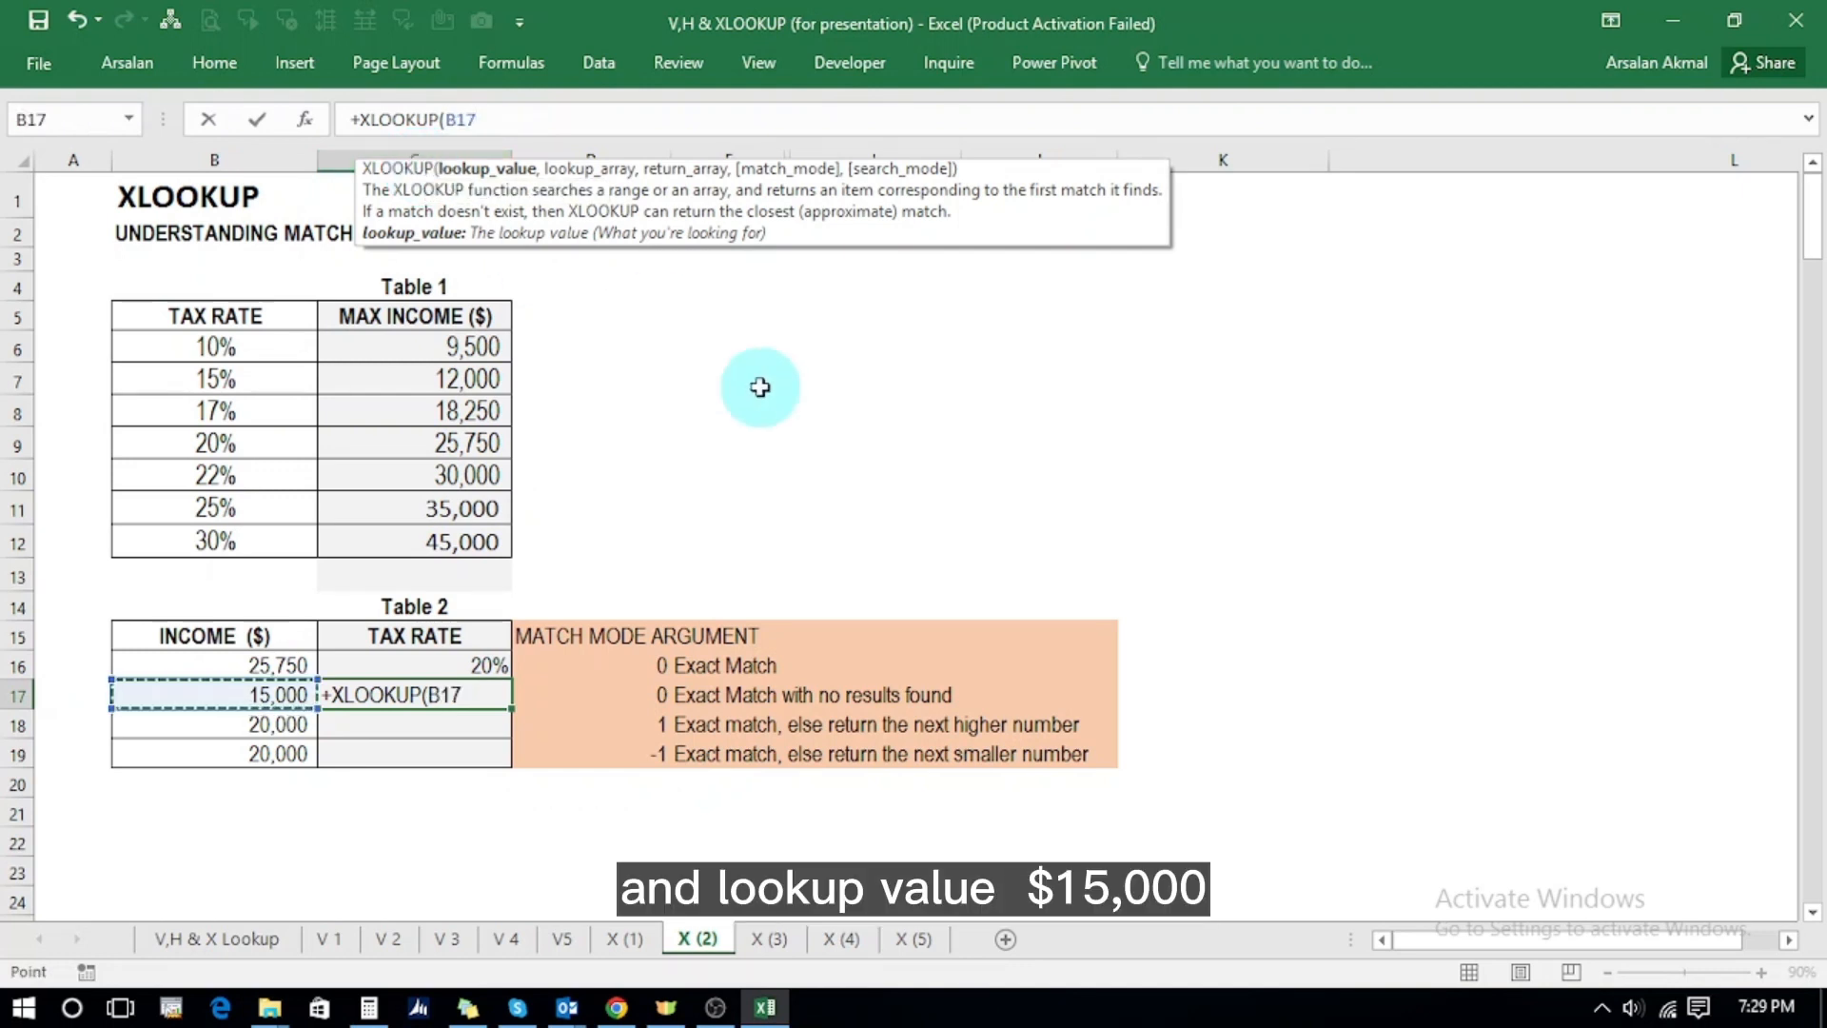
{"action": "type", "text": ","}
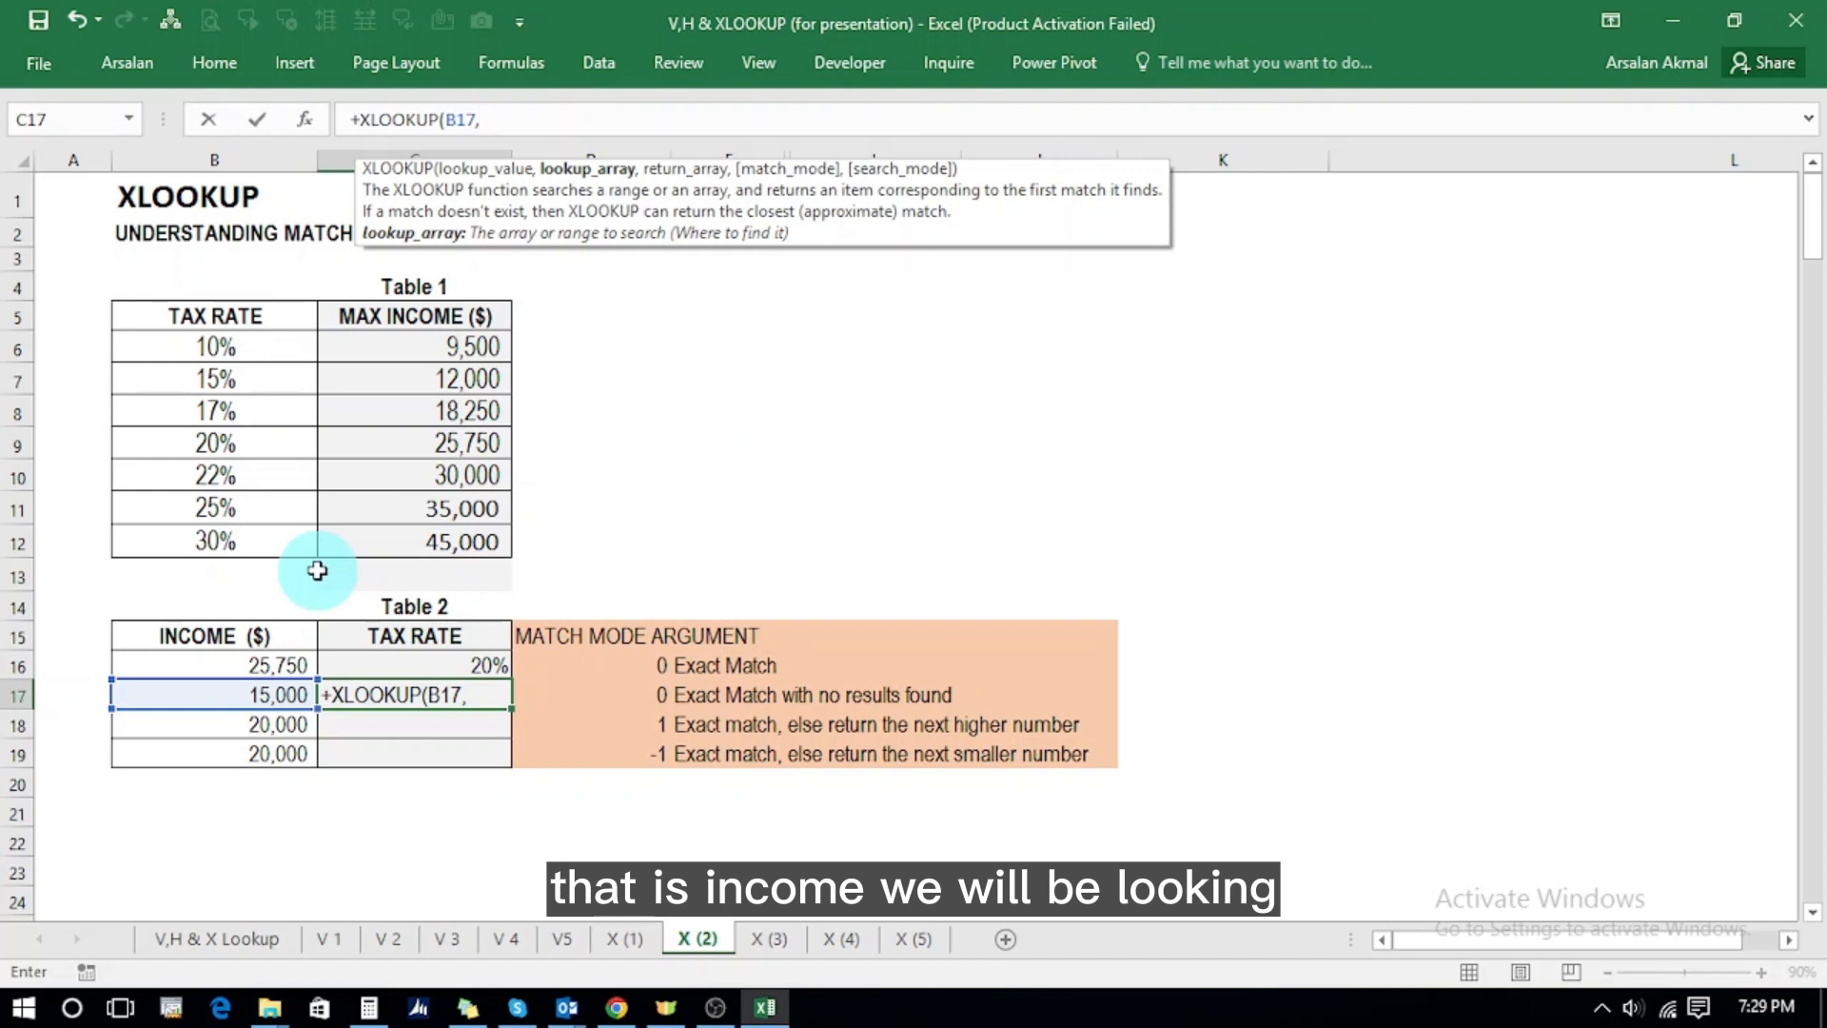
- Set the lookup array of the C17 XLOOKUP to the maximum incomes in C6:C12
{"action": "left_click", "coordinate": [371, 352]}
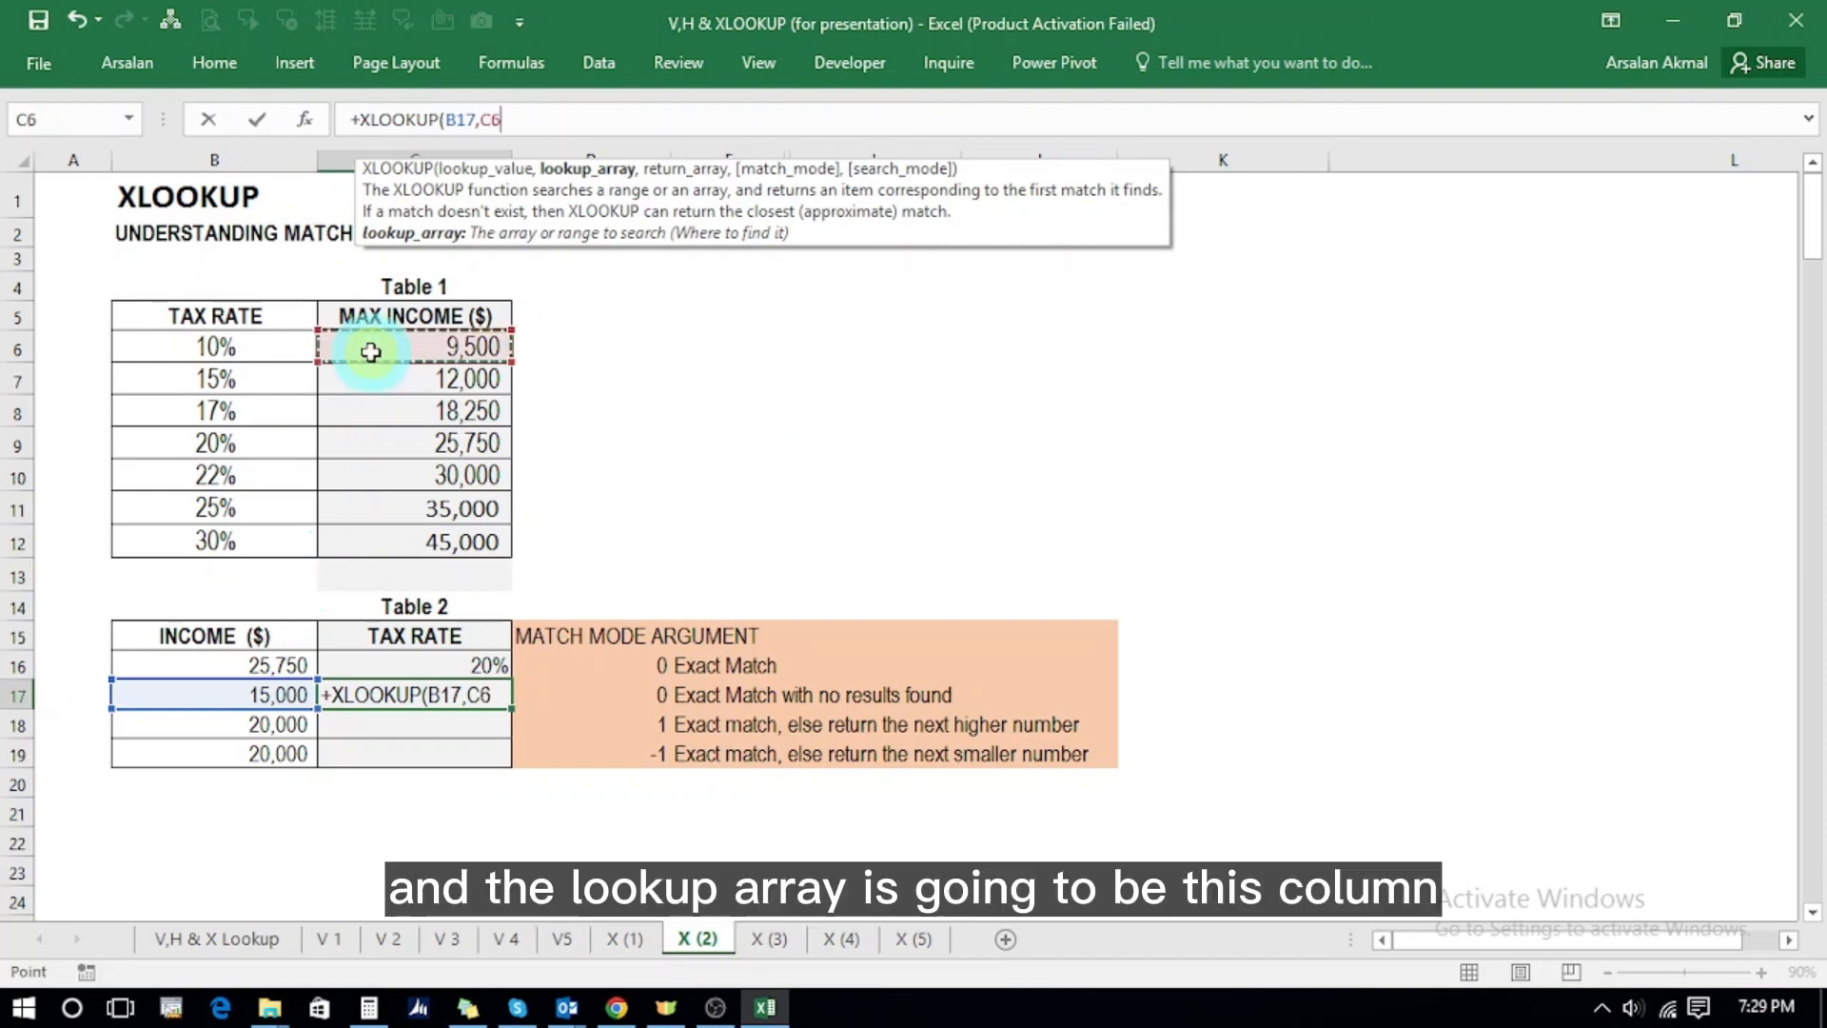
{"action": "key", "text": "shift+Down"}
{"action": "key", "text": "shift+Down"}
{"action": "key", "text": "shift+Down"}
{"action": "key", "text": "shift+Down"}
{"action": "key", "text": "shift+Down"}
{"action": "key", "text": "shift+Down"}
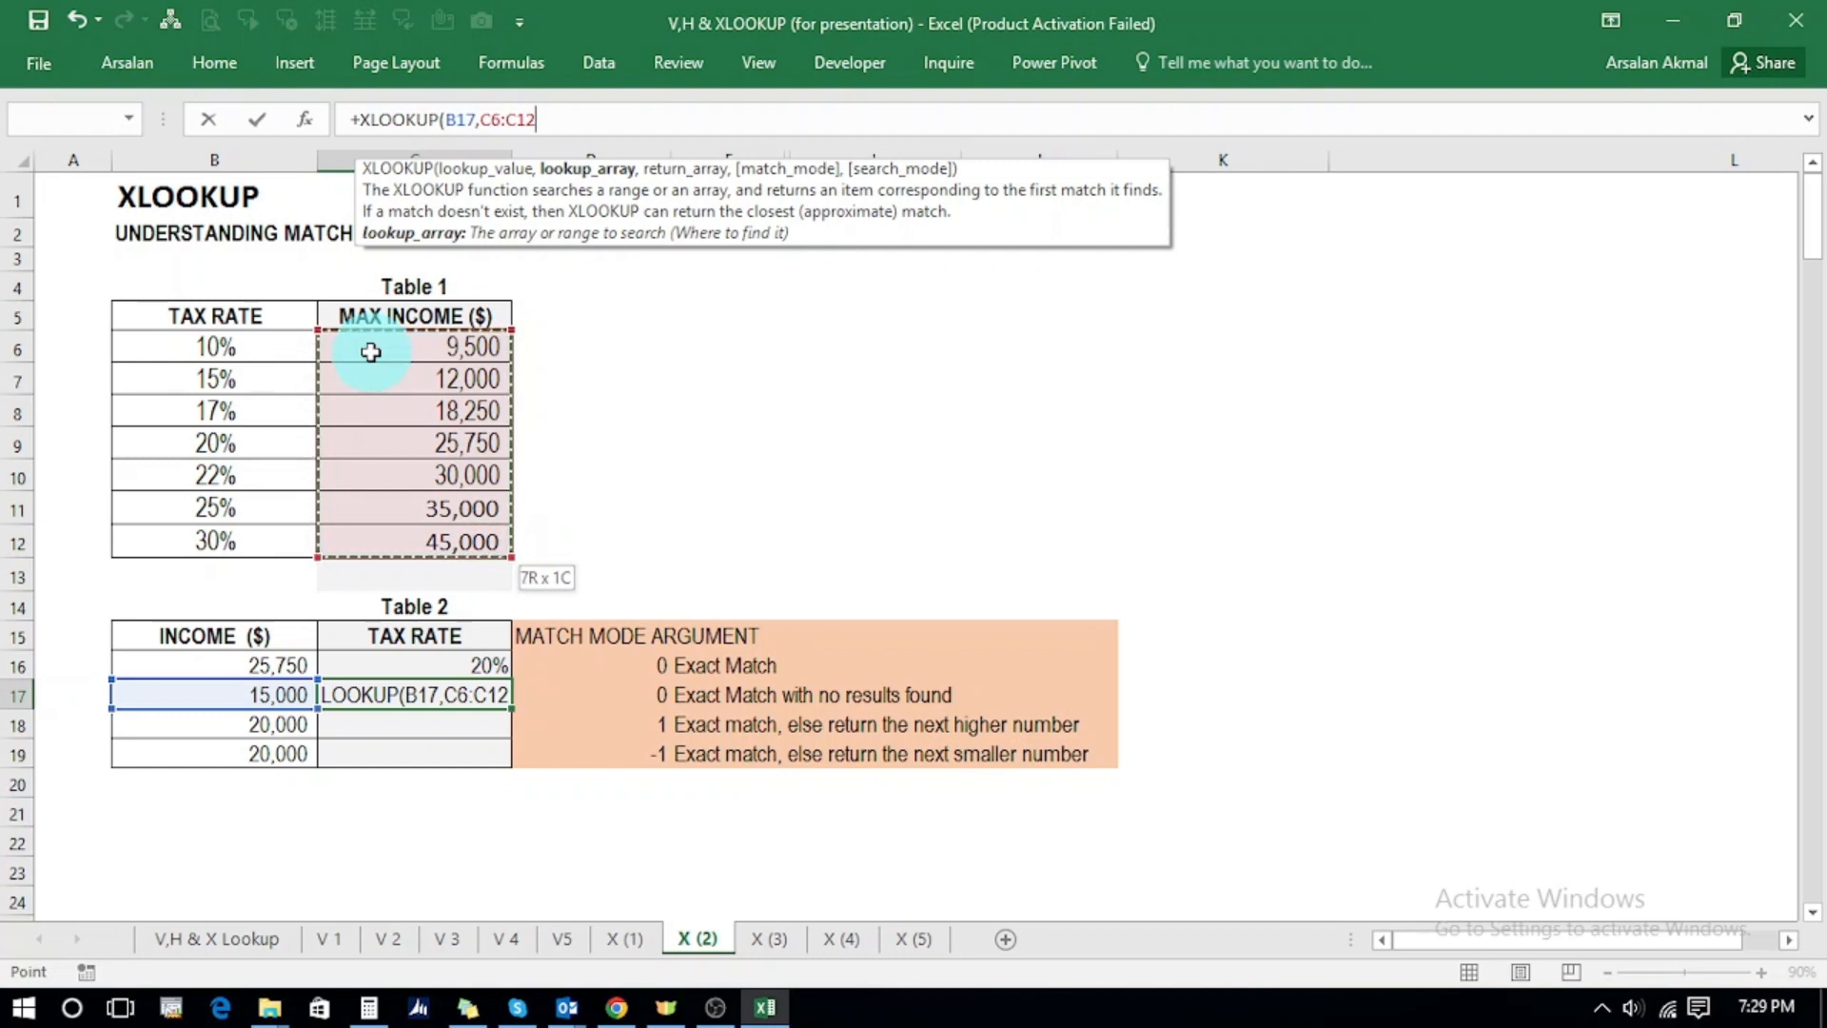
{"action": "type", "text": ","}
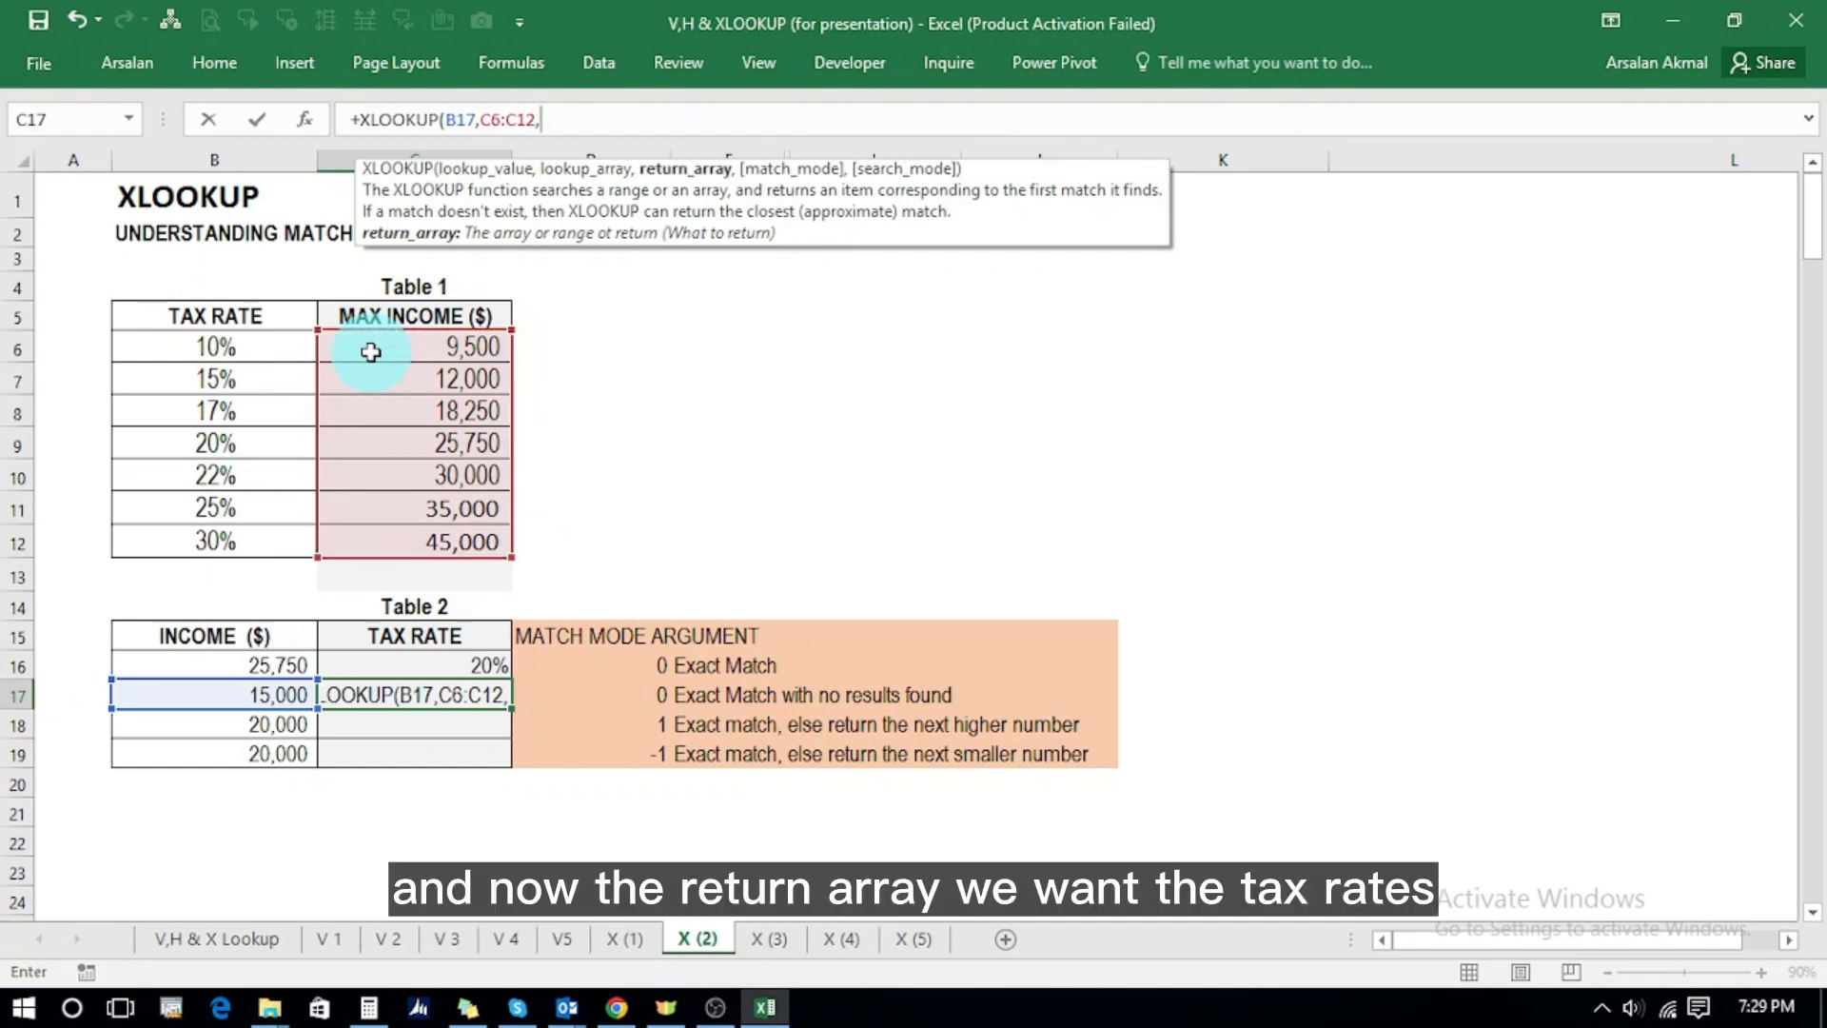
- Complete the C17 XLOOKUP with tax rates B6:B12 as the return array and match mode 0, and check it against Table 1's maximum incomes
{"action": "left_click", "coordinate": [227, 345]}
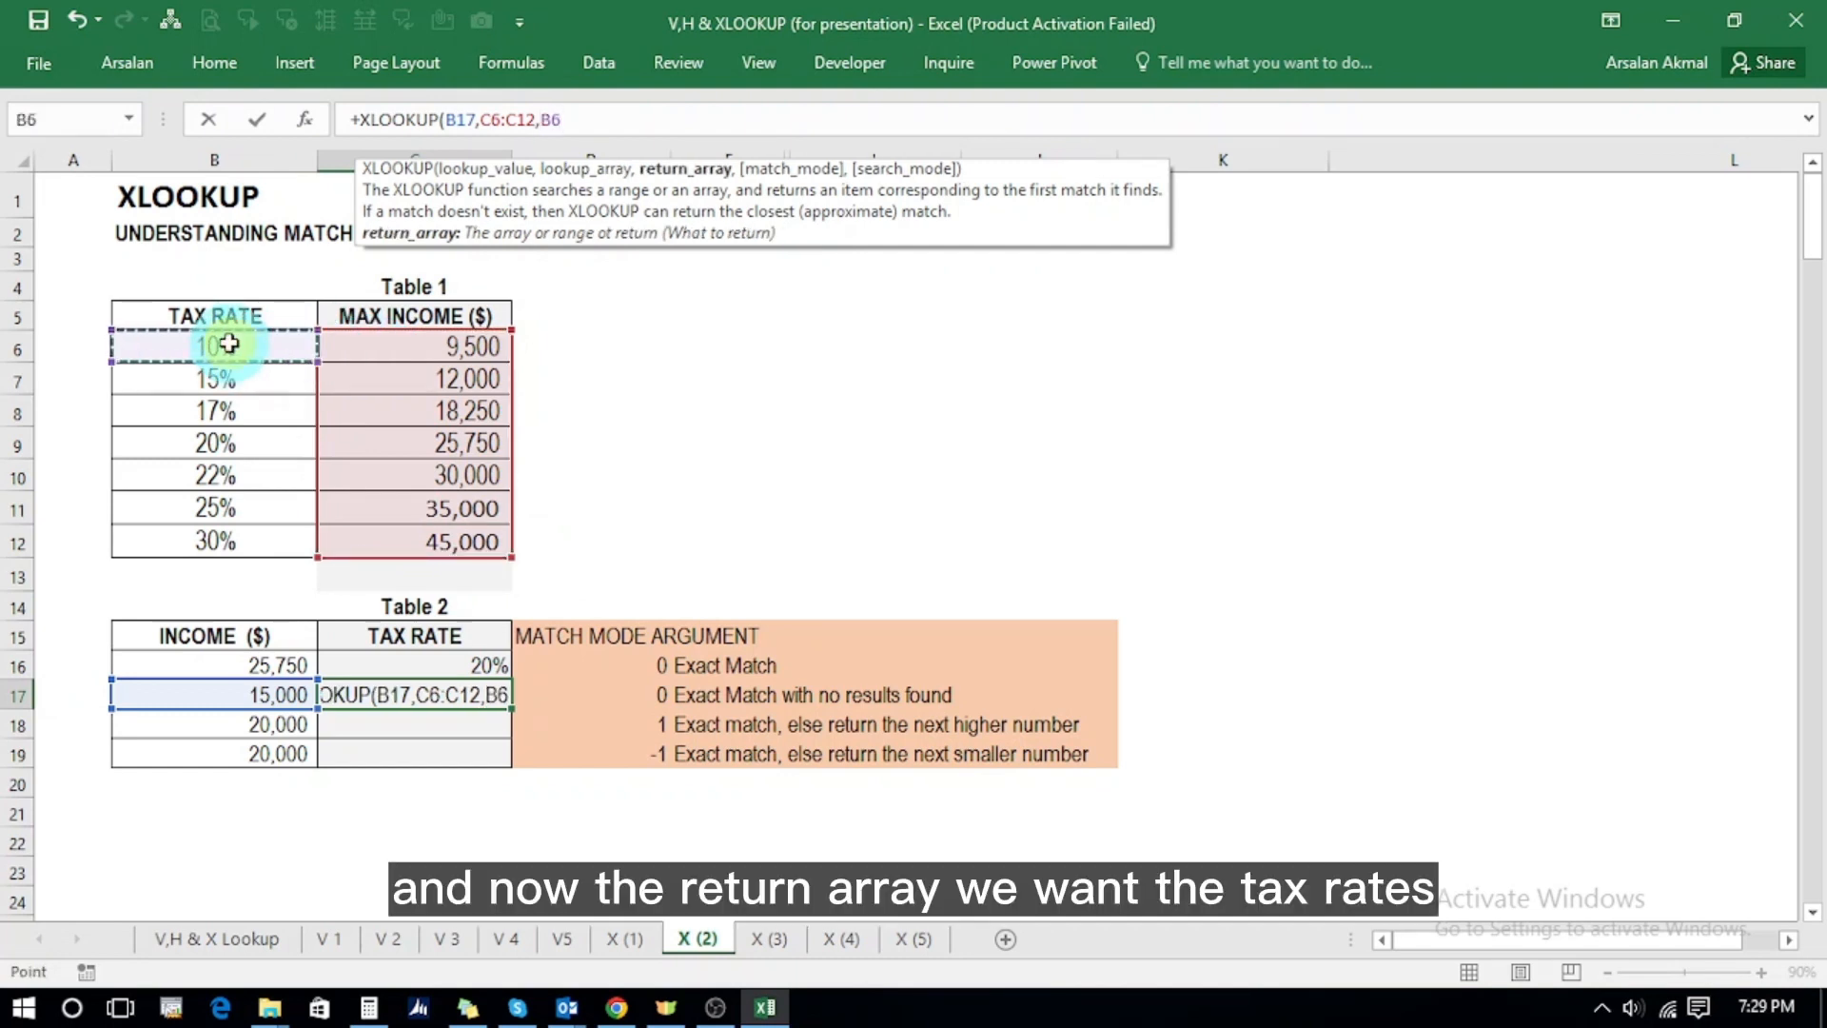
{"action": "key", "text": "shift+Down"}
{"action": "key", "text": "shift+Down"}
{"action": "key", "text": "shift+Down"}
{"action": "key", "text": "shift+Down"}
{"action": "key", "text": "shift+Down"}
{"action": "key", "text": "shift+Down"}
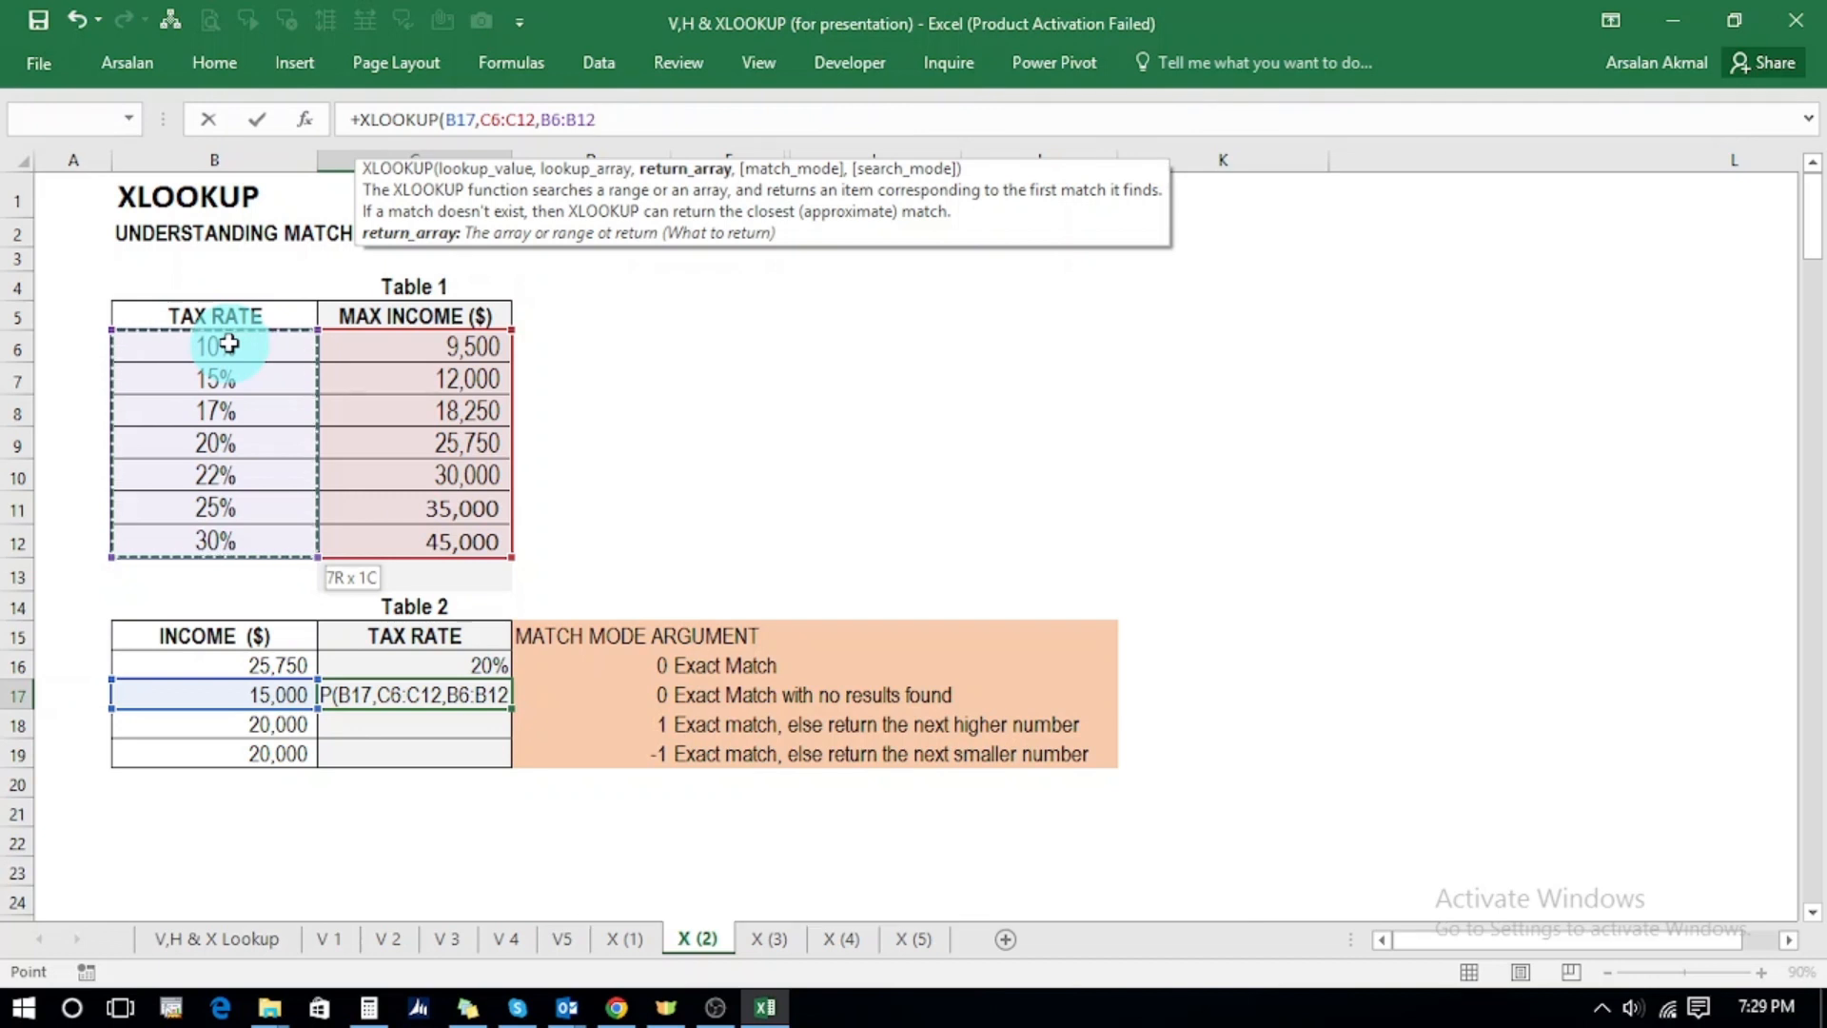
{"action": "type", "text": ","}
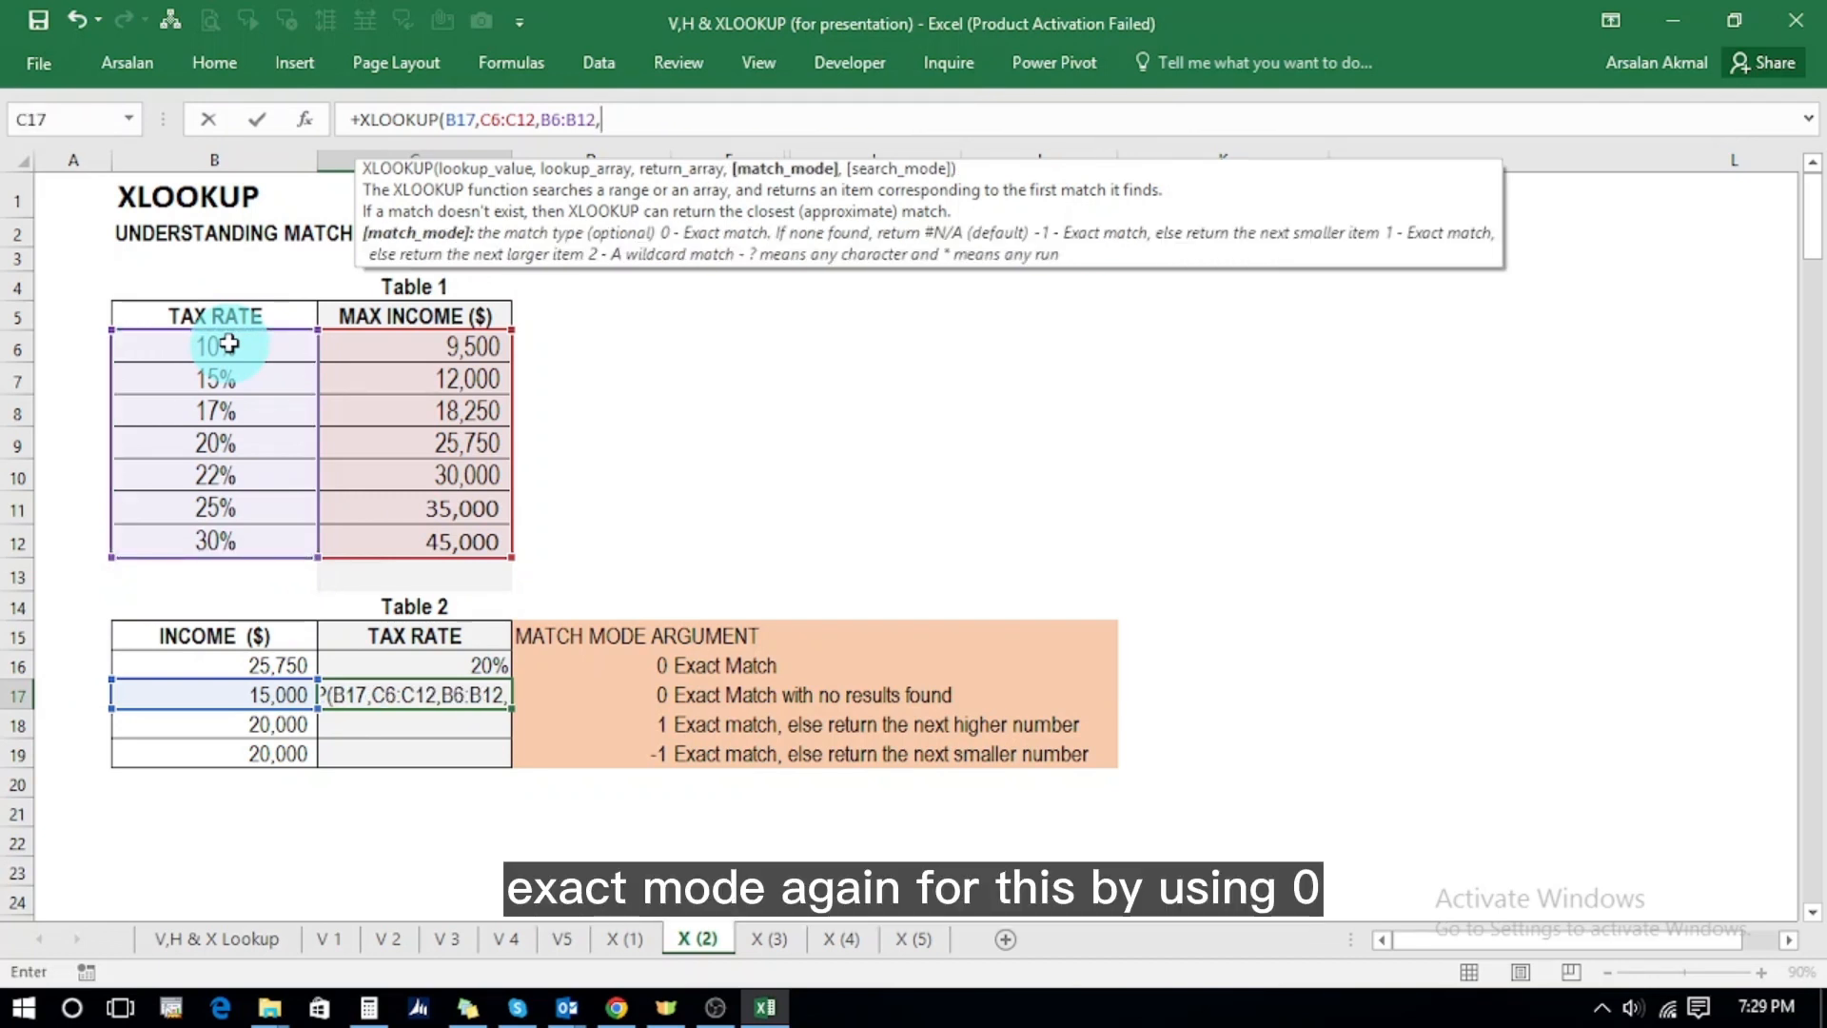
{"action": "type", "text": "0"}
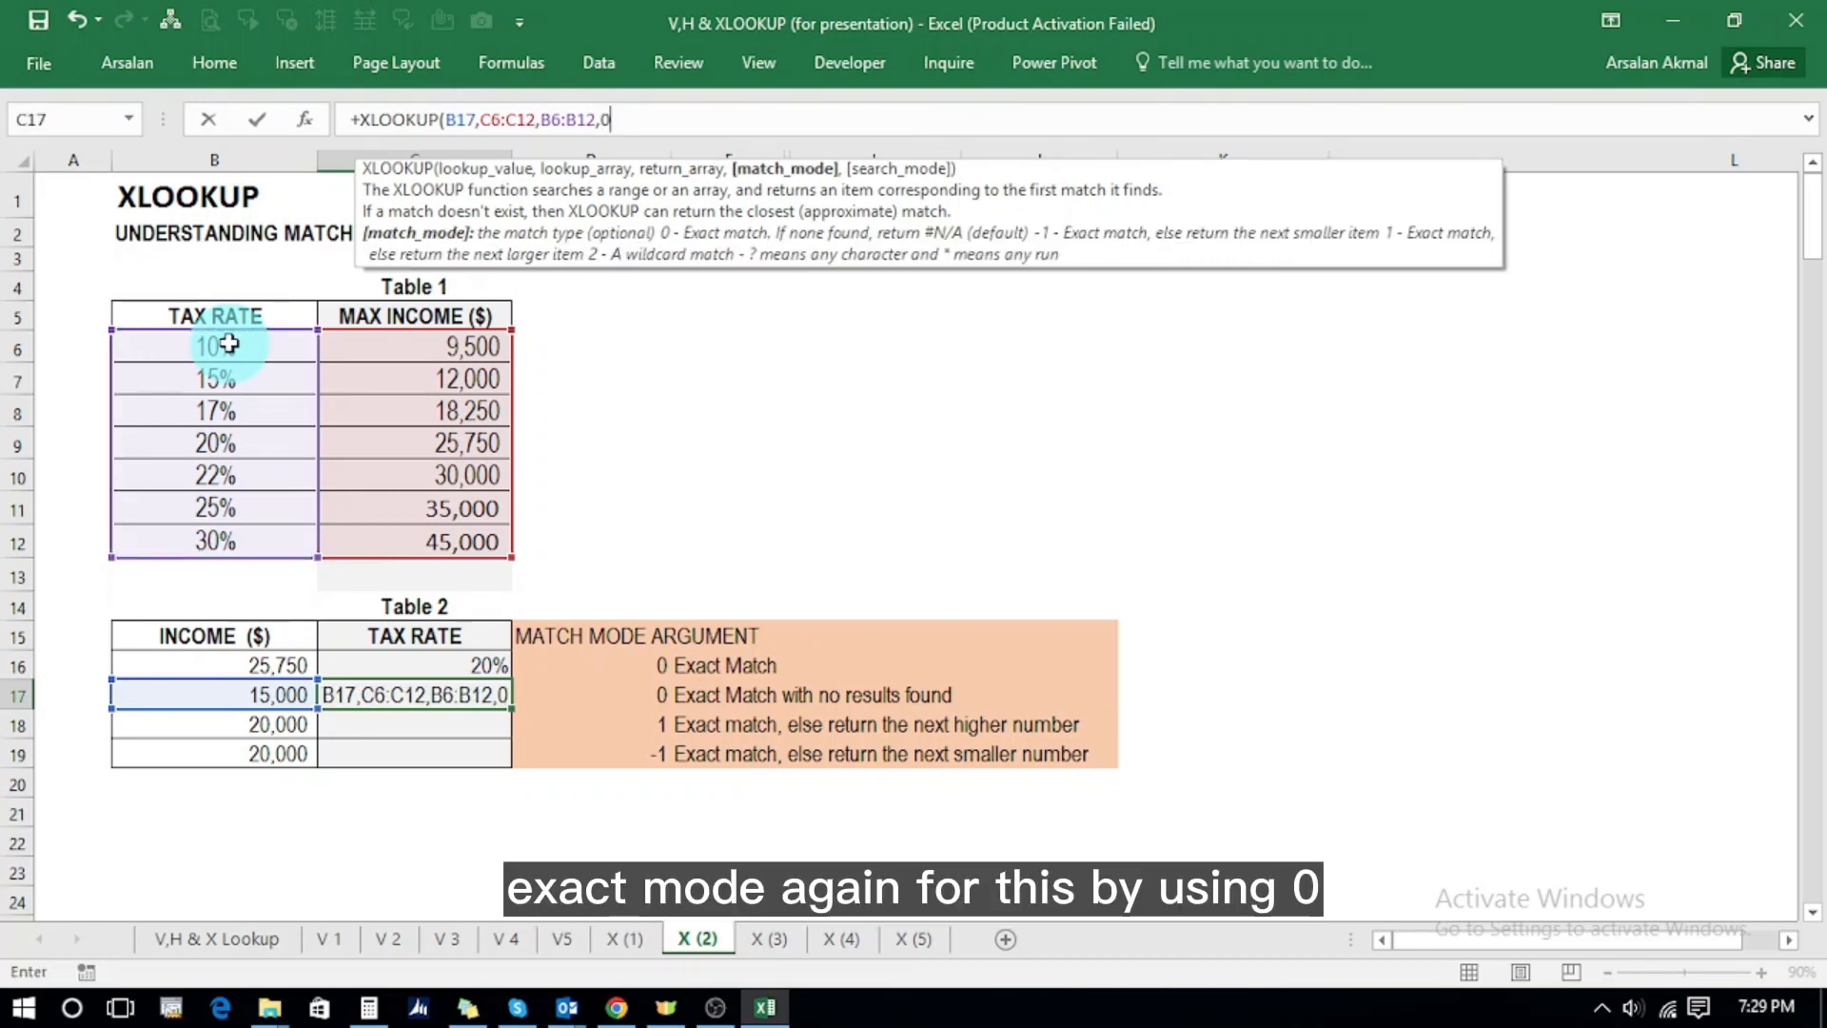
{"action": "type", "text": ")"}
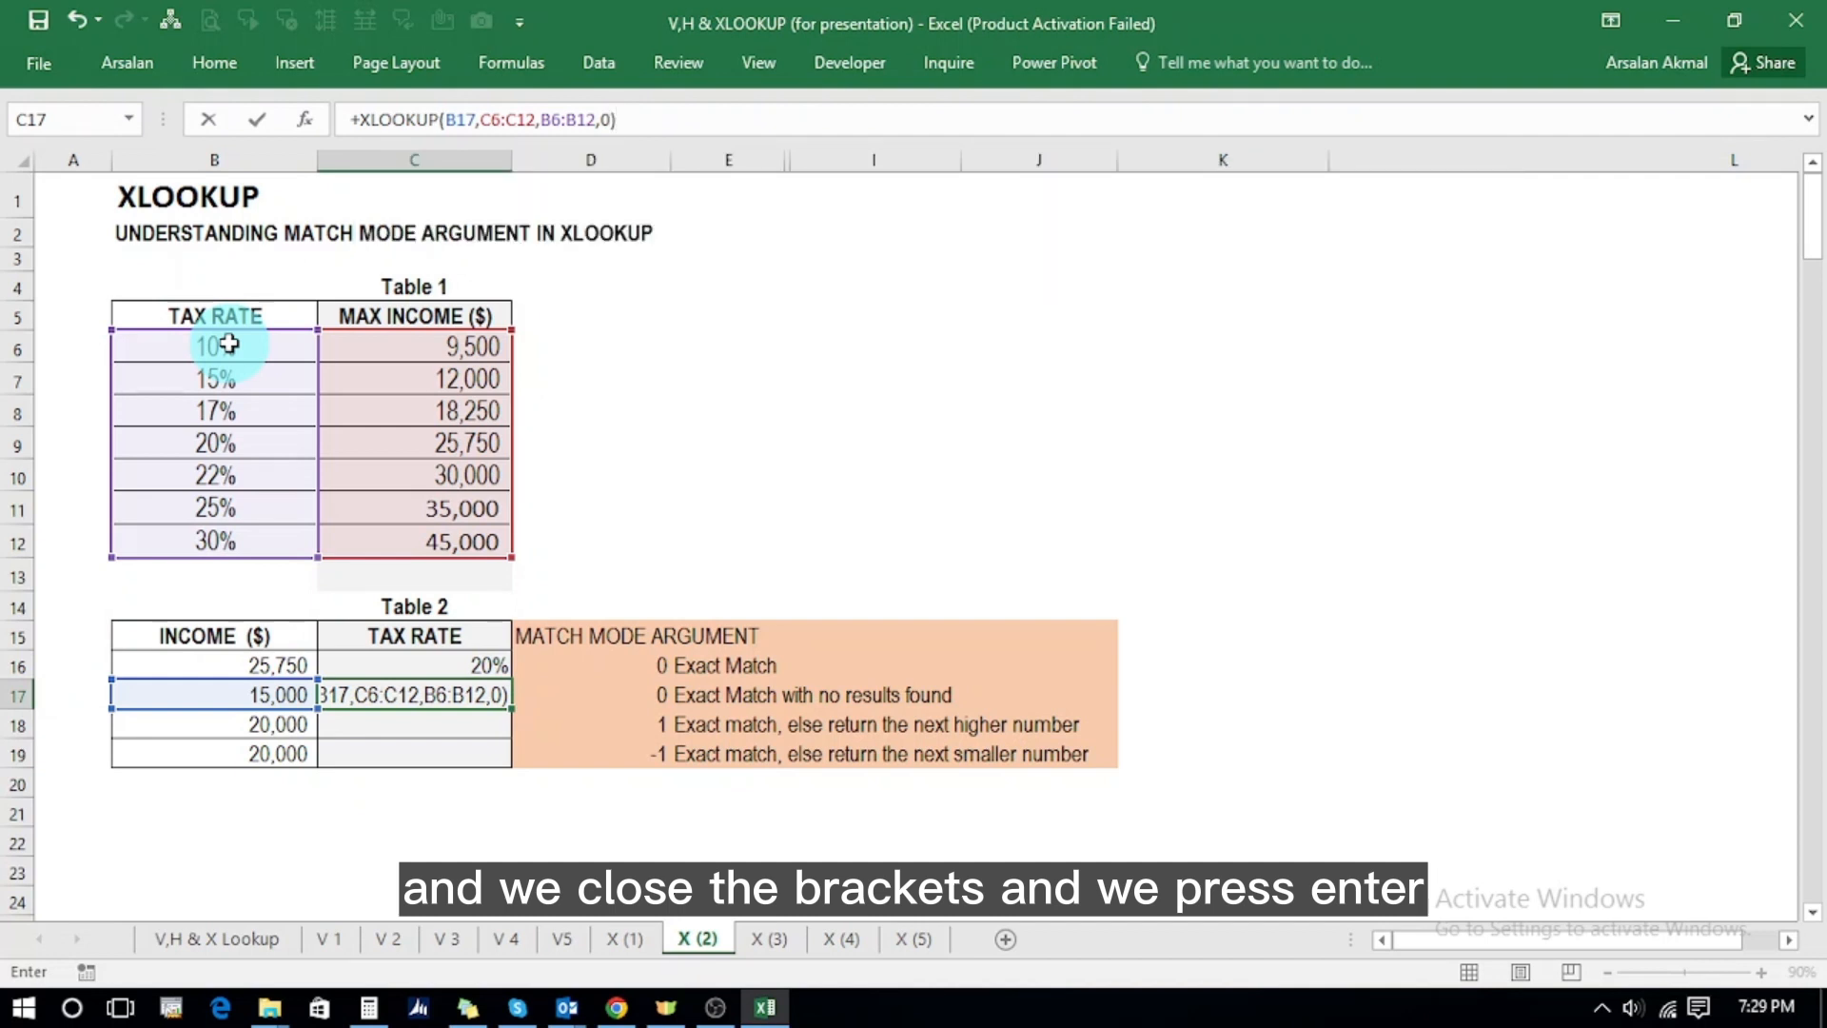
{"action": "key", "text": "Return"}
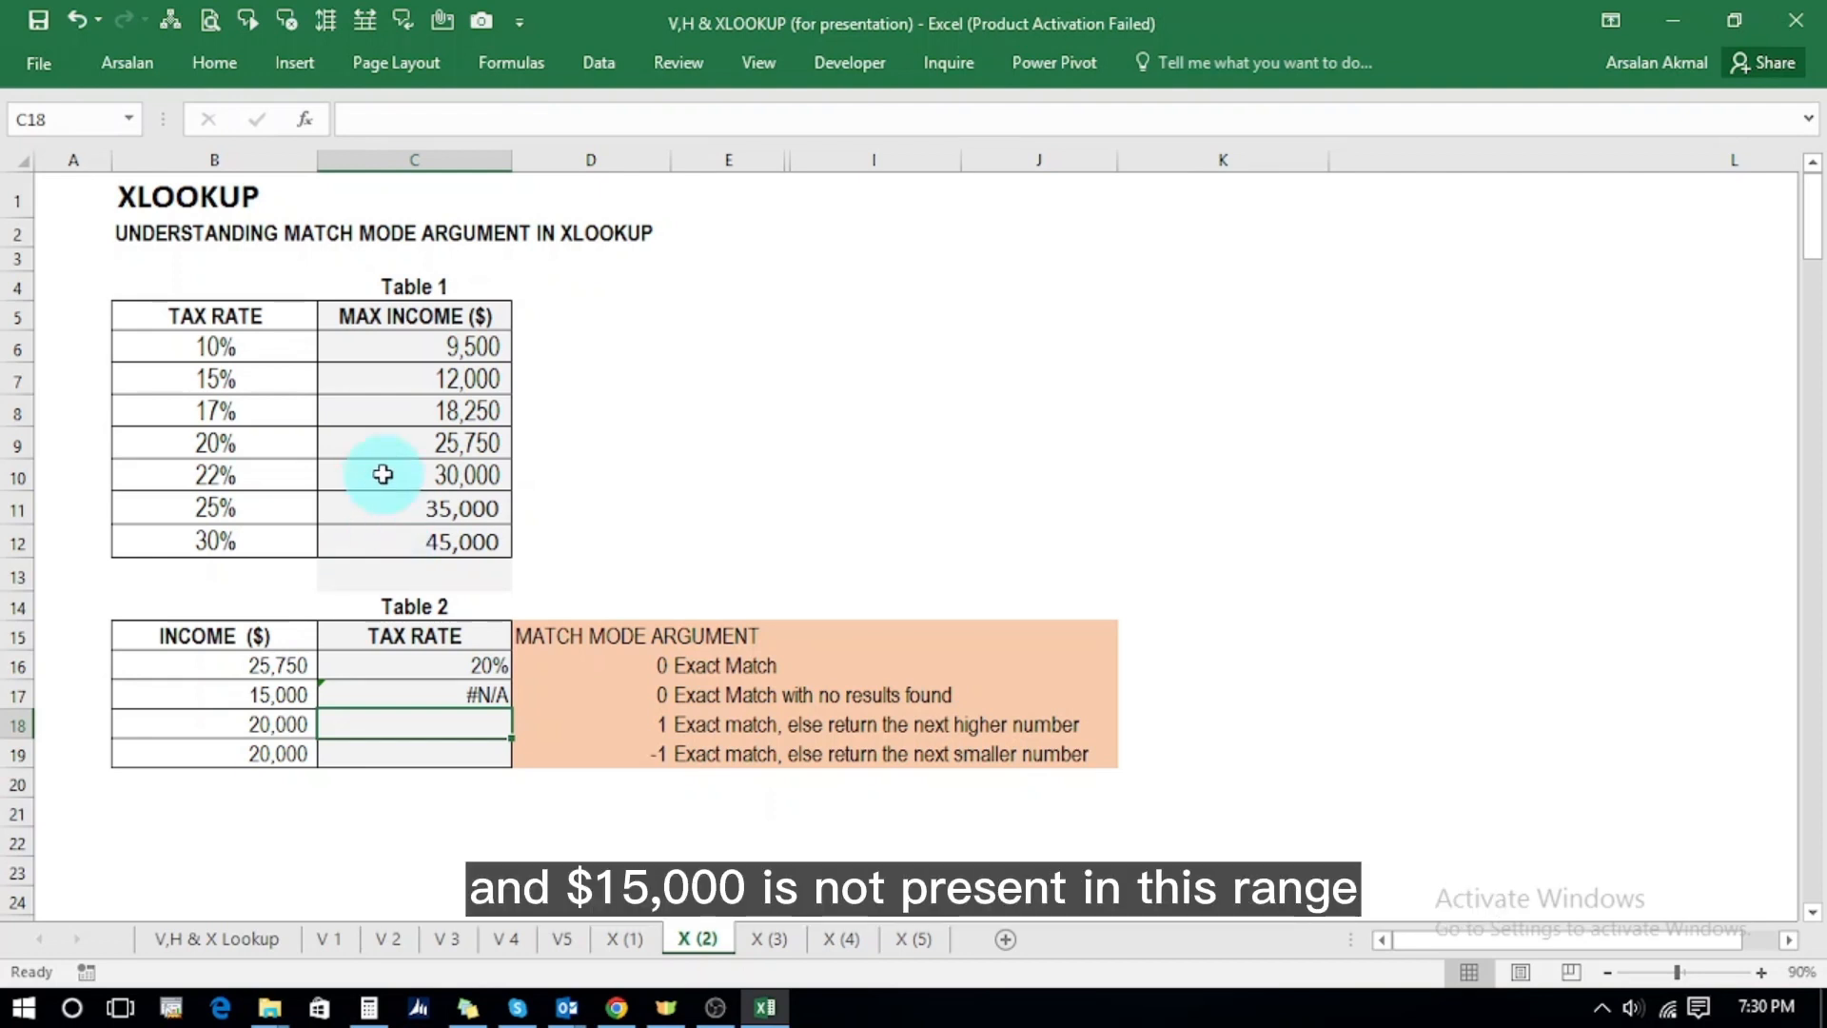
{"action": "left_click_drag", "start_coordinate": [448, 348], "coordinate": [456, 534]}
{"action": "left_click", "coordinate": [395, 412]}
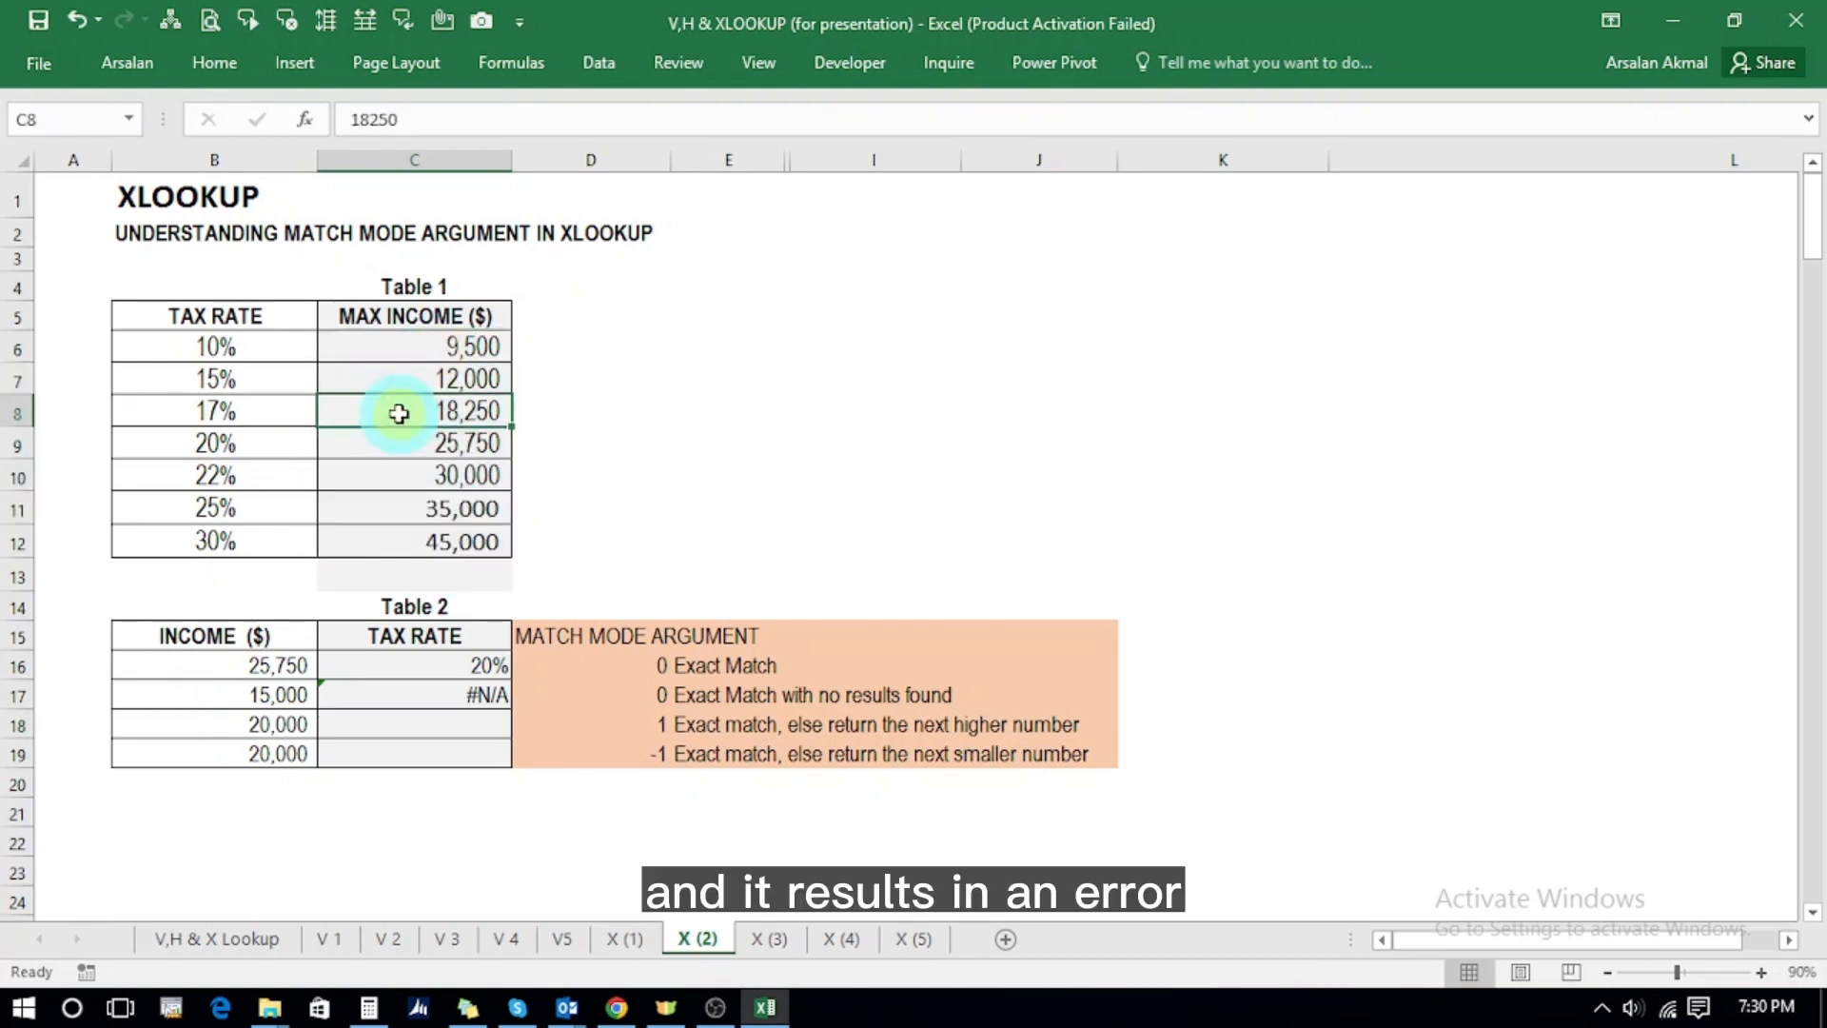
{"action": "left_click", "coordinate": [421, 698]}
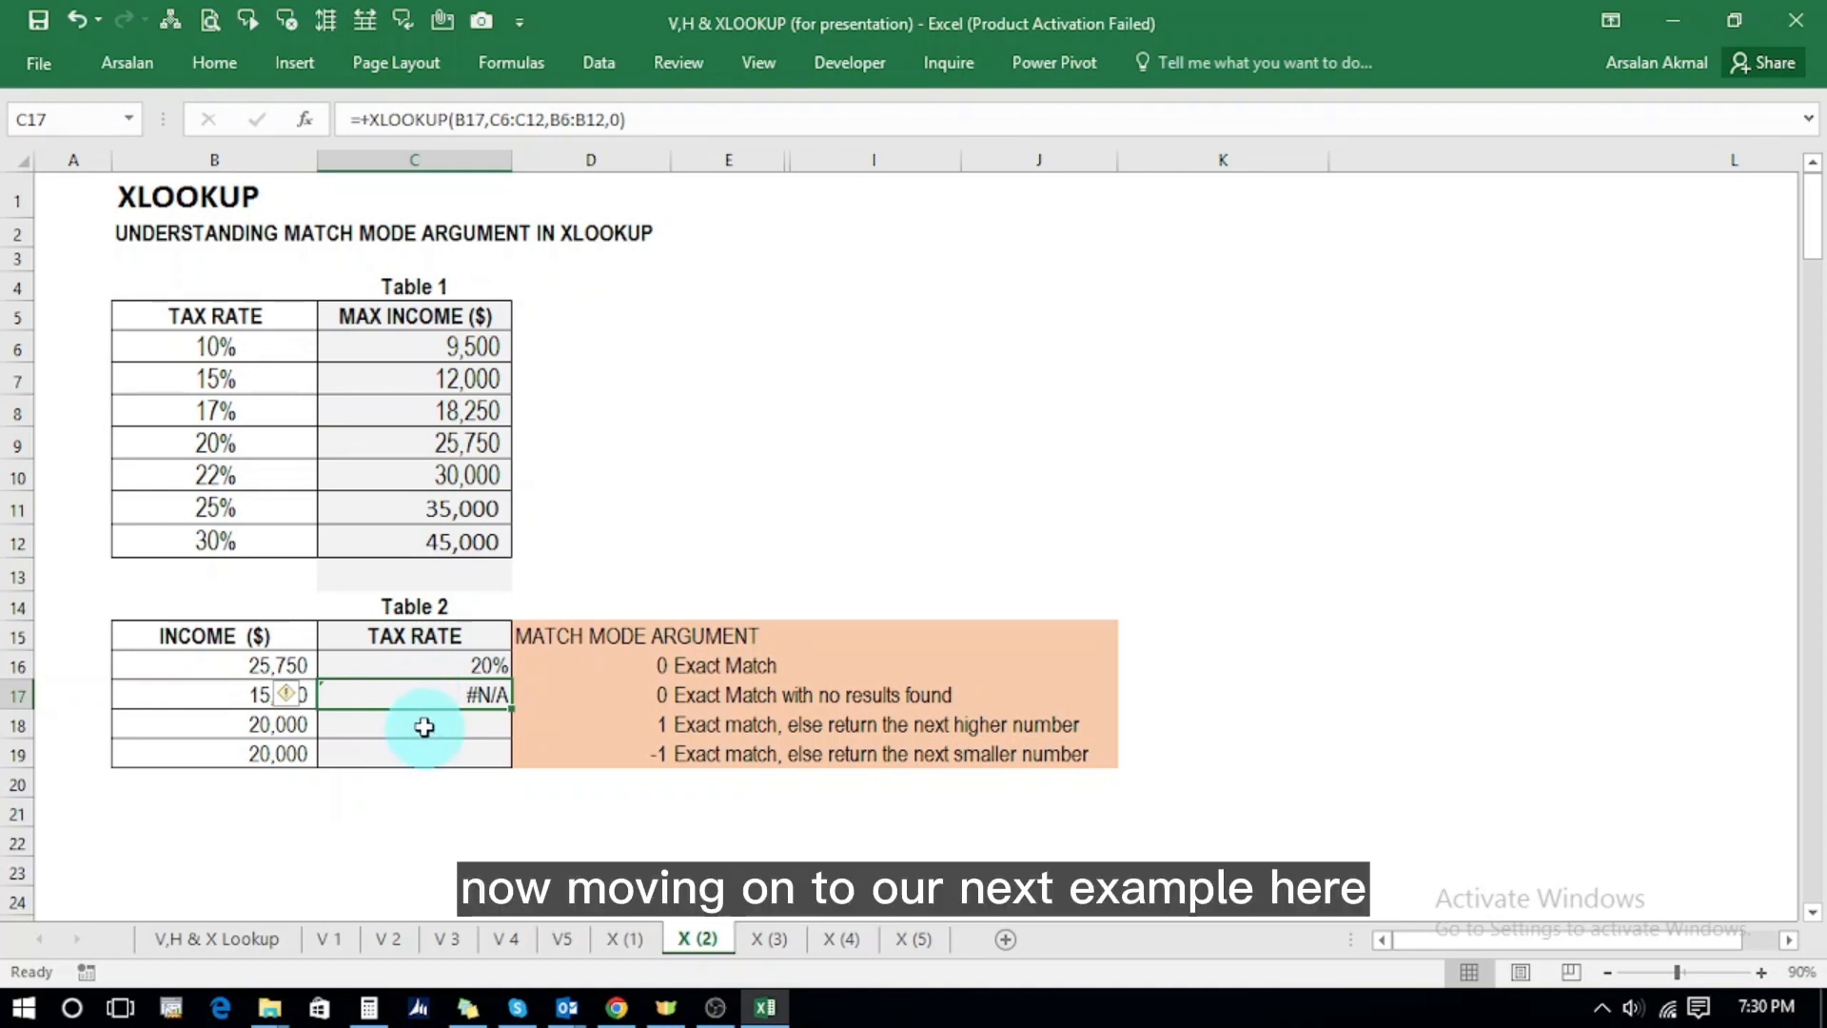
- Start an XLOOKUP formula in Table 2's cell C18 with the income in B18 as the lookup value
{"action": "left_click", "coordinate": [421, 725]}
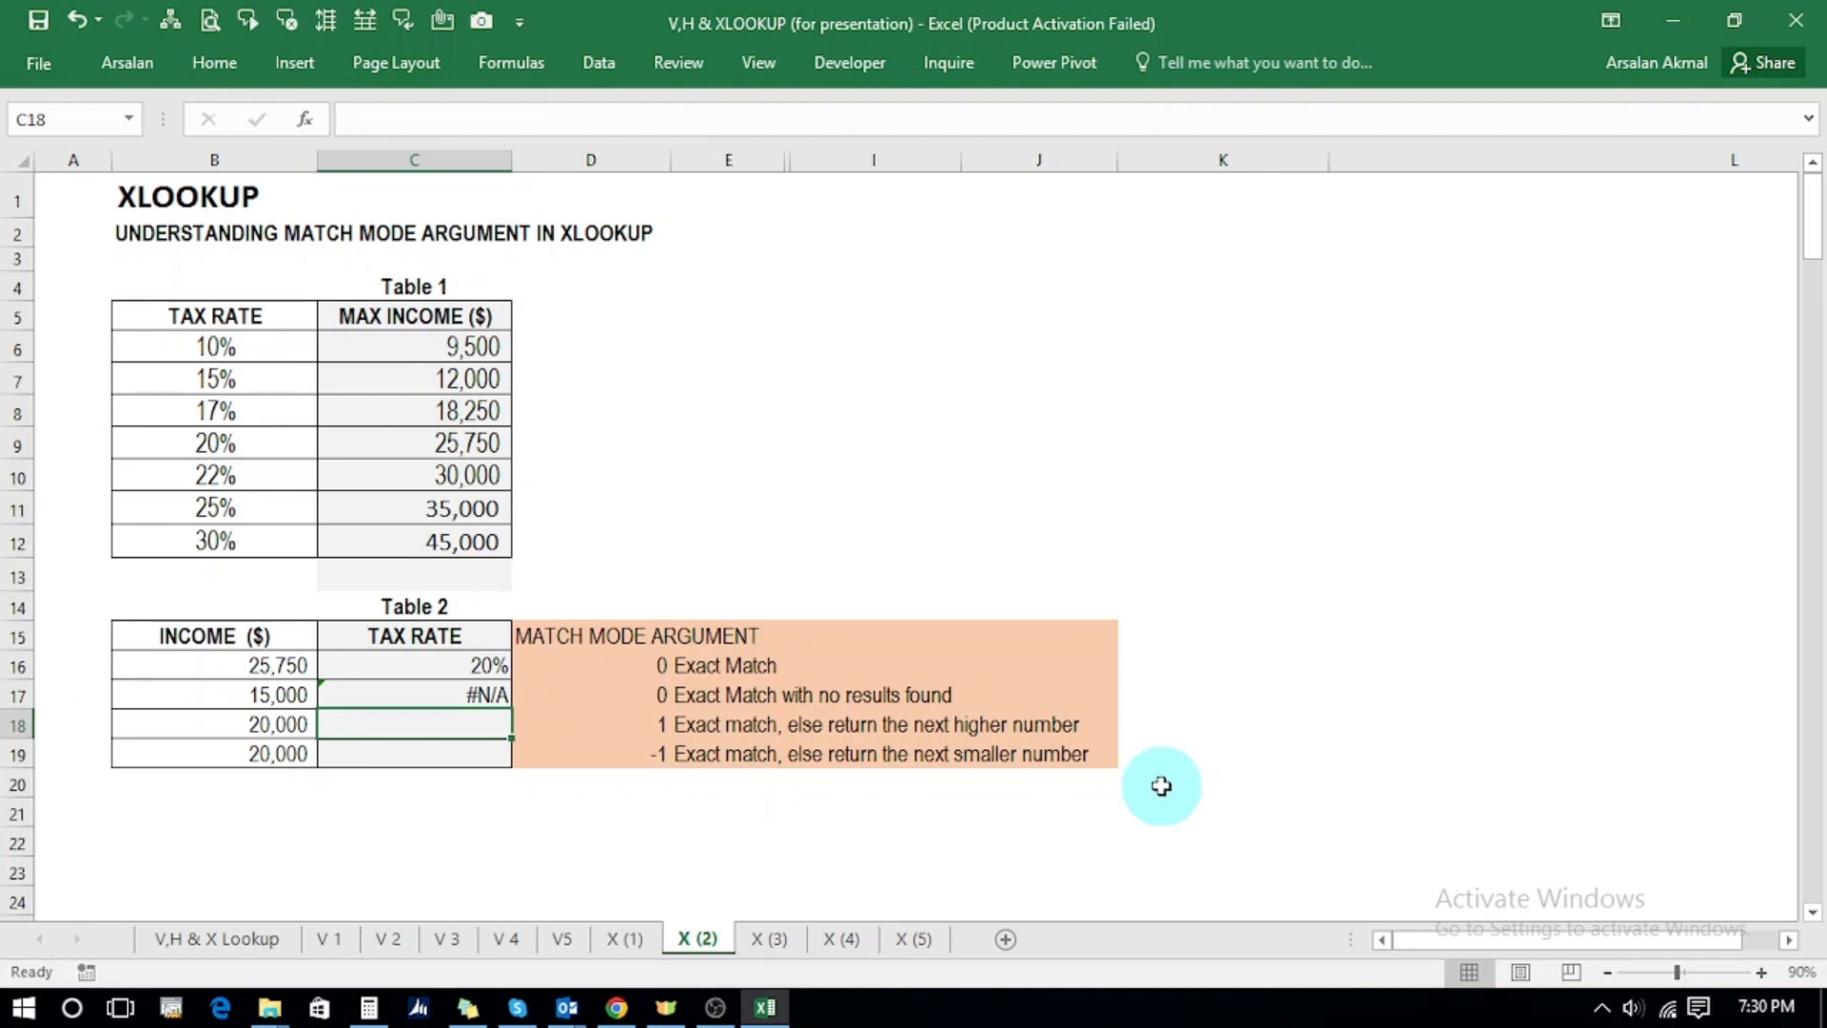
{"action": "type", "text": "+"}
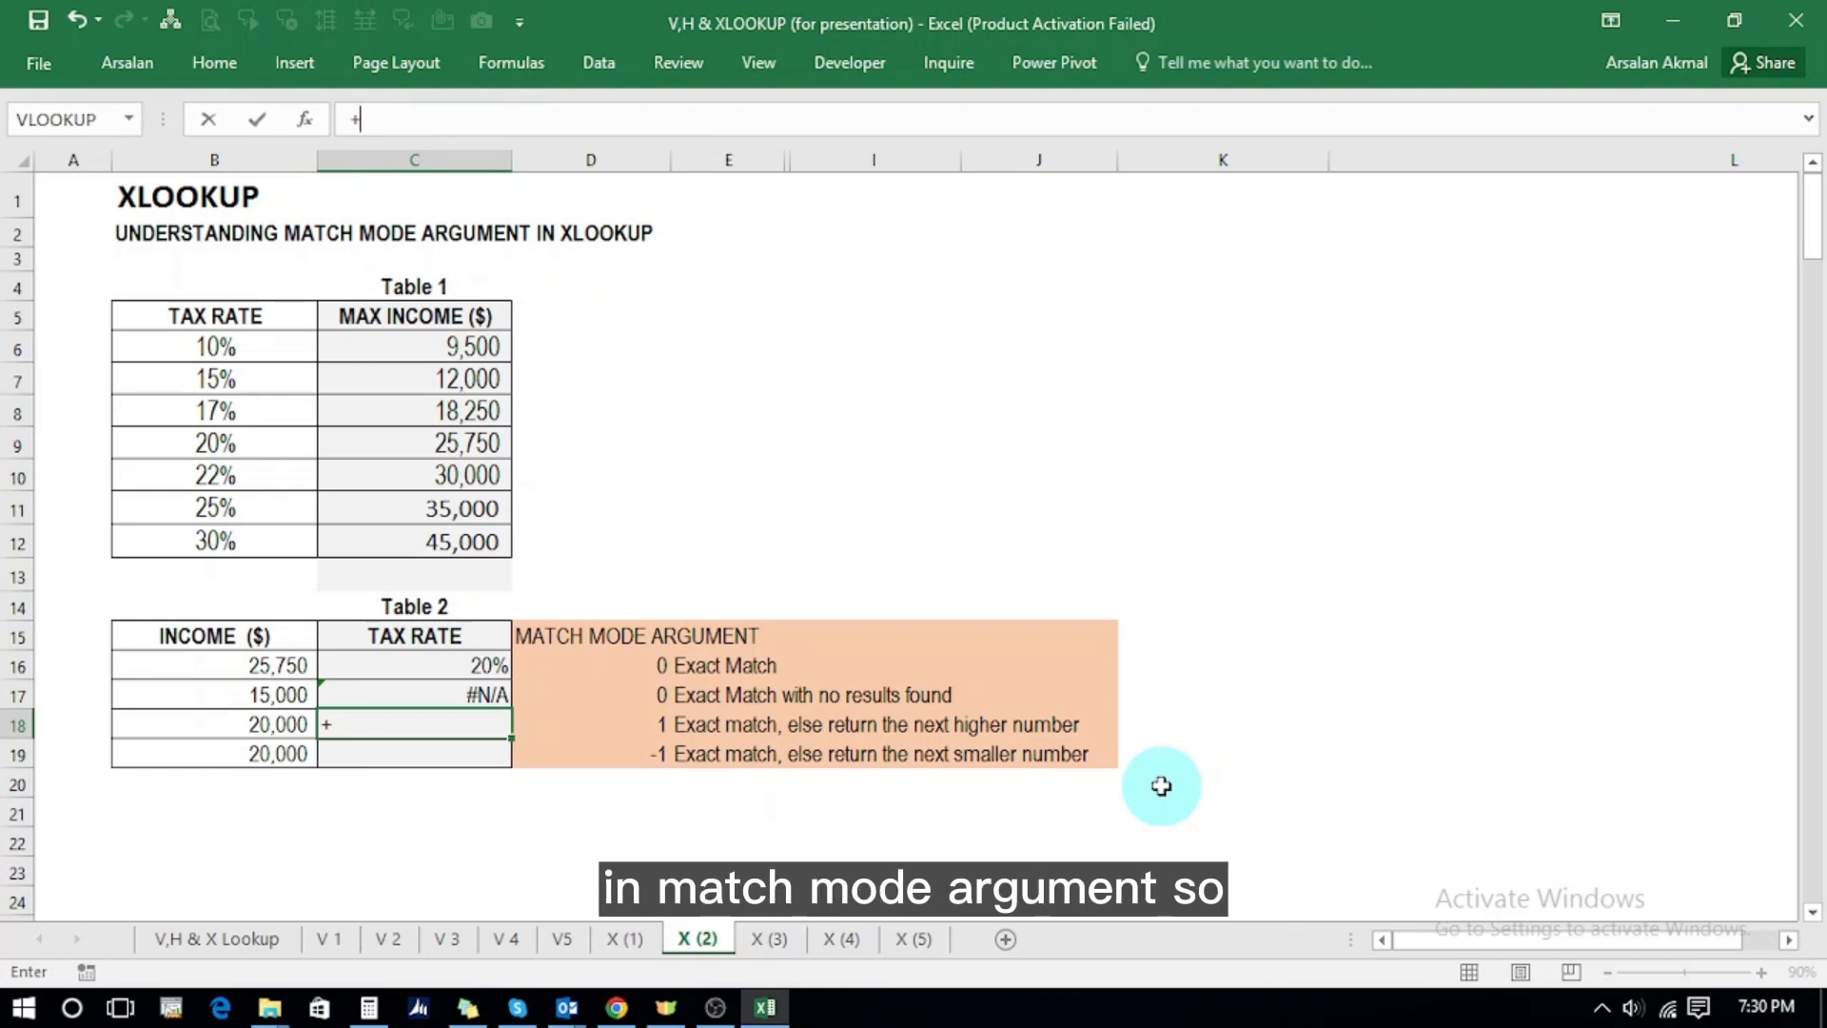
{"action": "type", "text": "xl"}
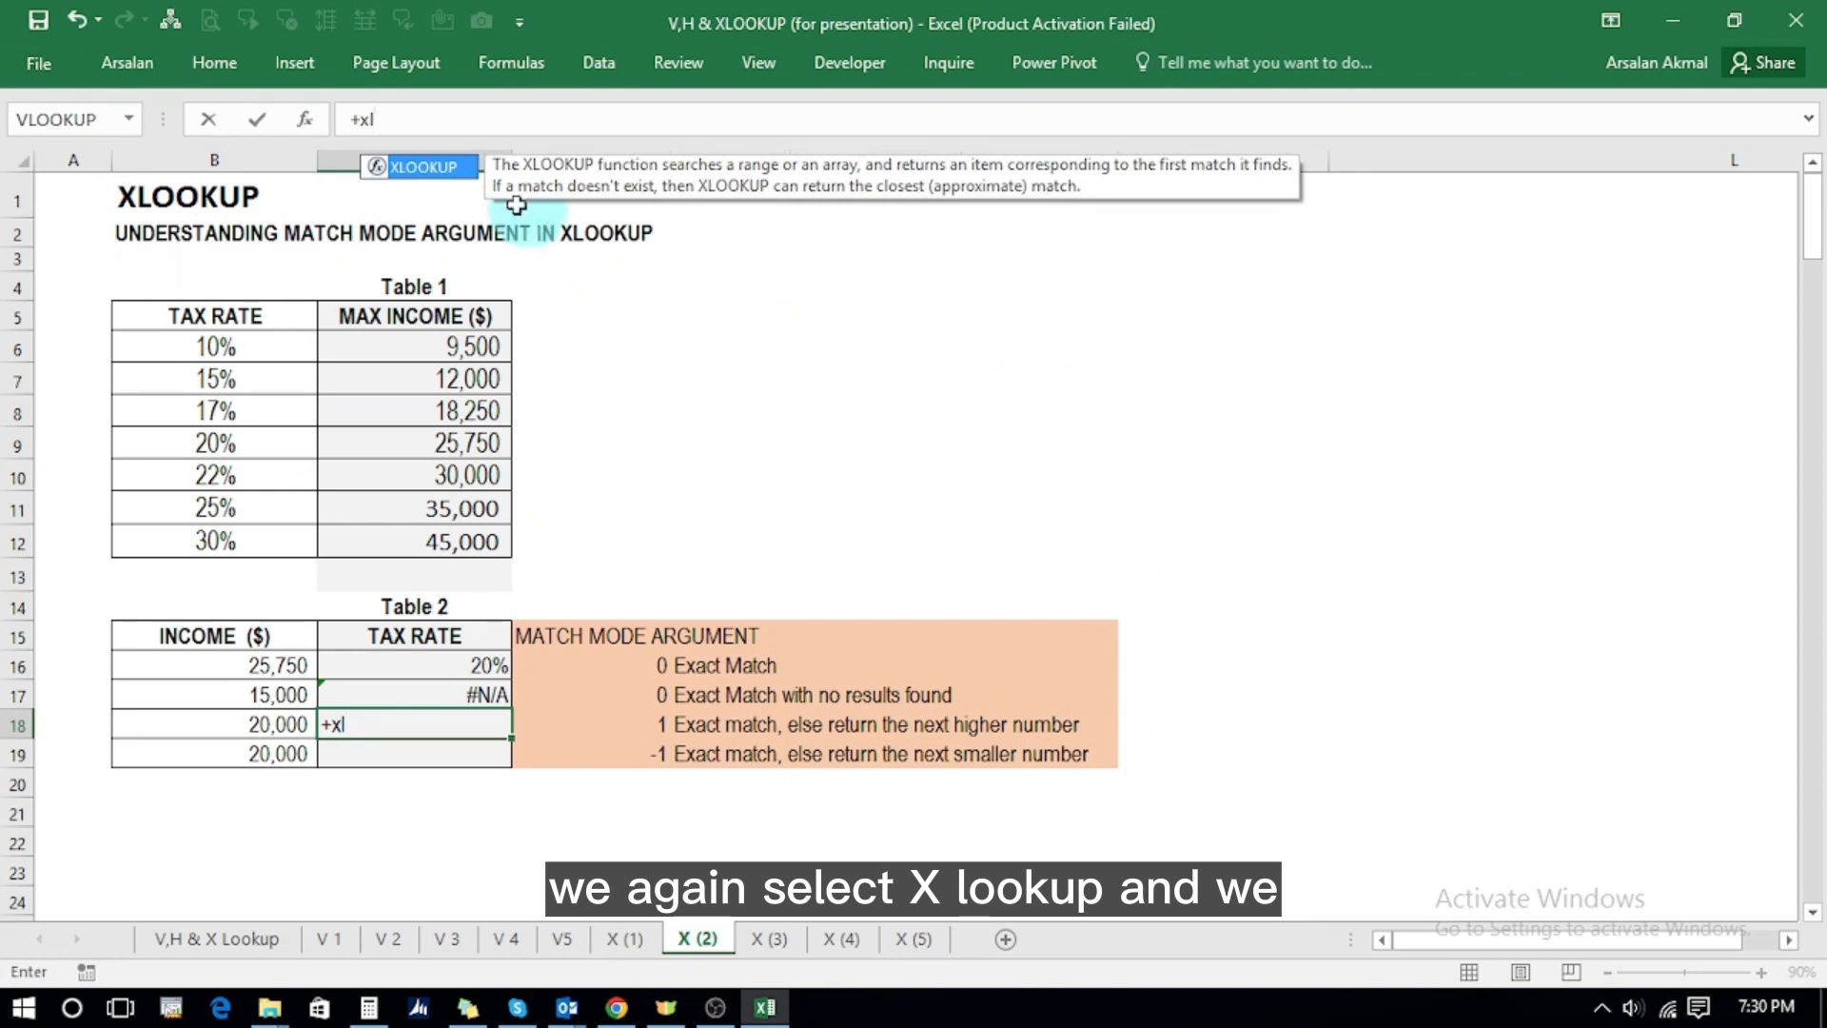
{"action": "double_click", "coordinate": [428, 168]}
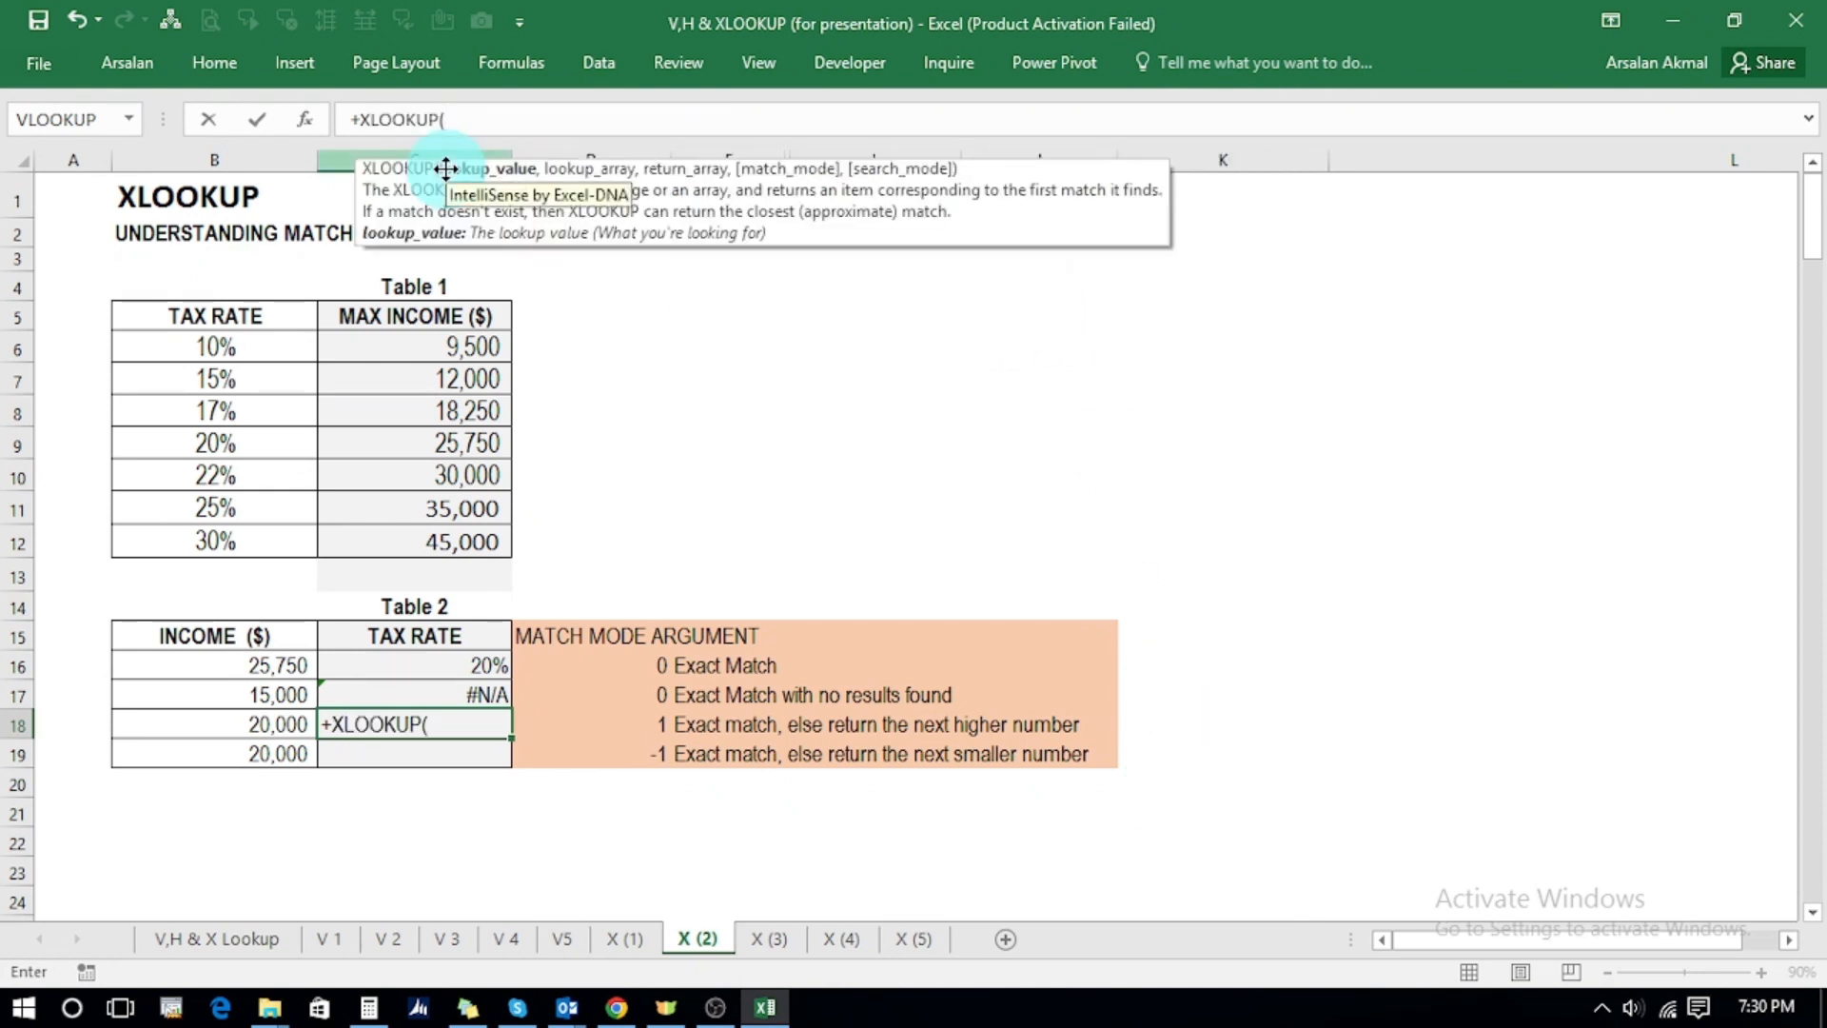
{"action": "key", "text": "Left"}
{"action": "type", "text": ","}
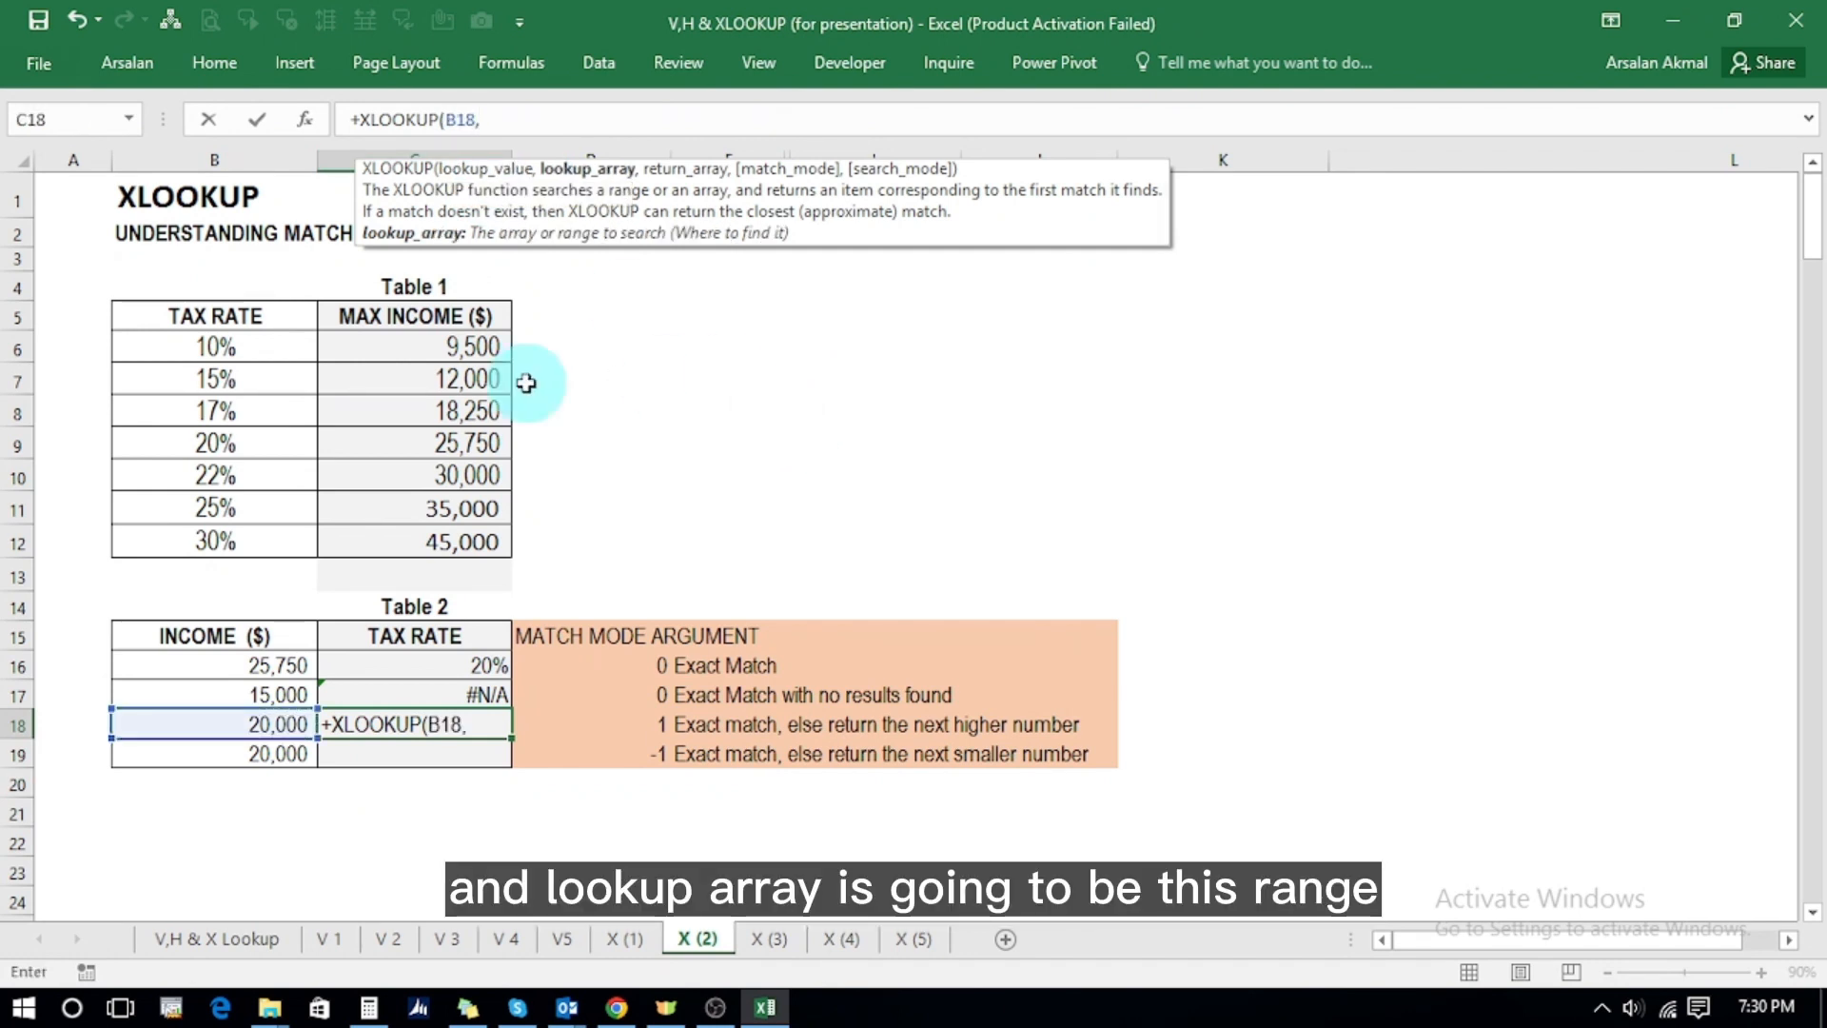
- Set the C18 XLOOKUP's lookup array to the maximum incomes C6:C12 and its return array to the tax rates B6:B12
{"action": "left_click_drag", "start_coordinate": [414, 348], "coordinate": [432, 538]}
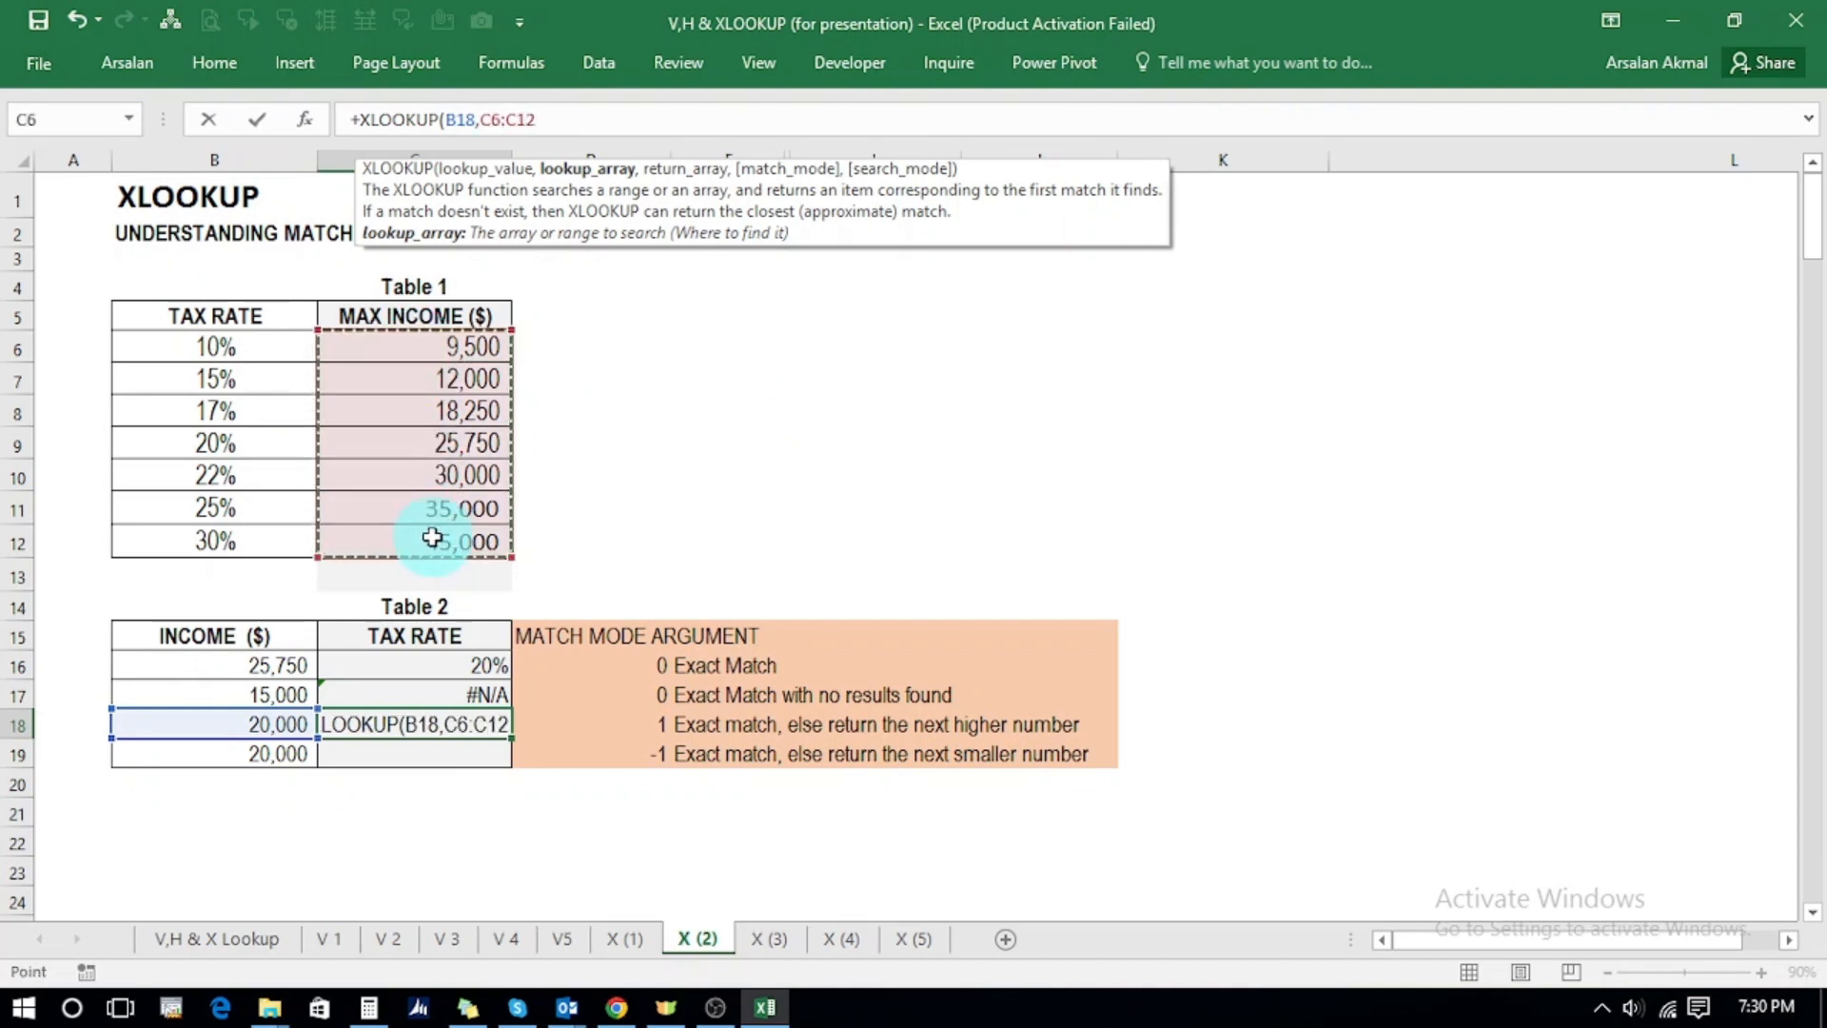
{"action": "type", "text": ","}
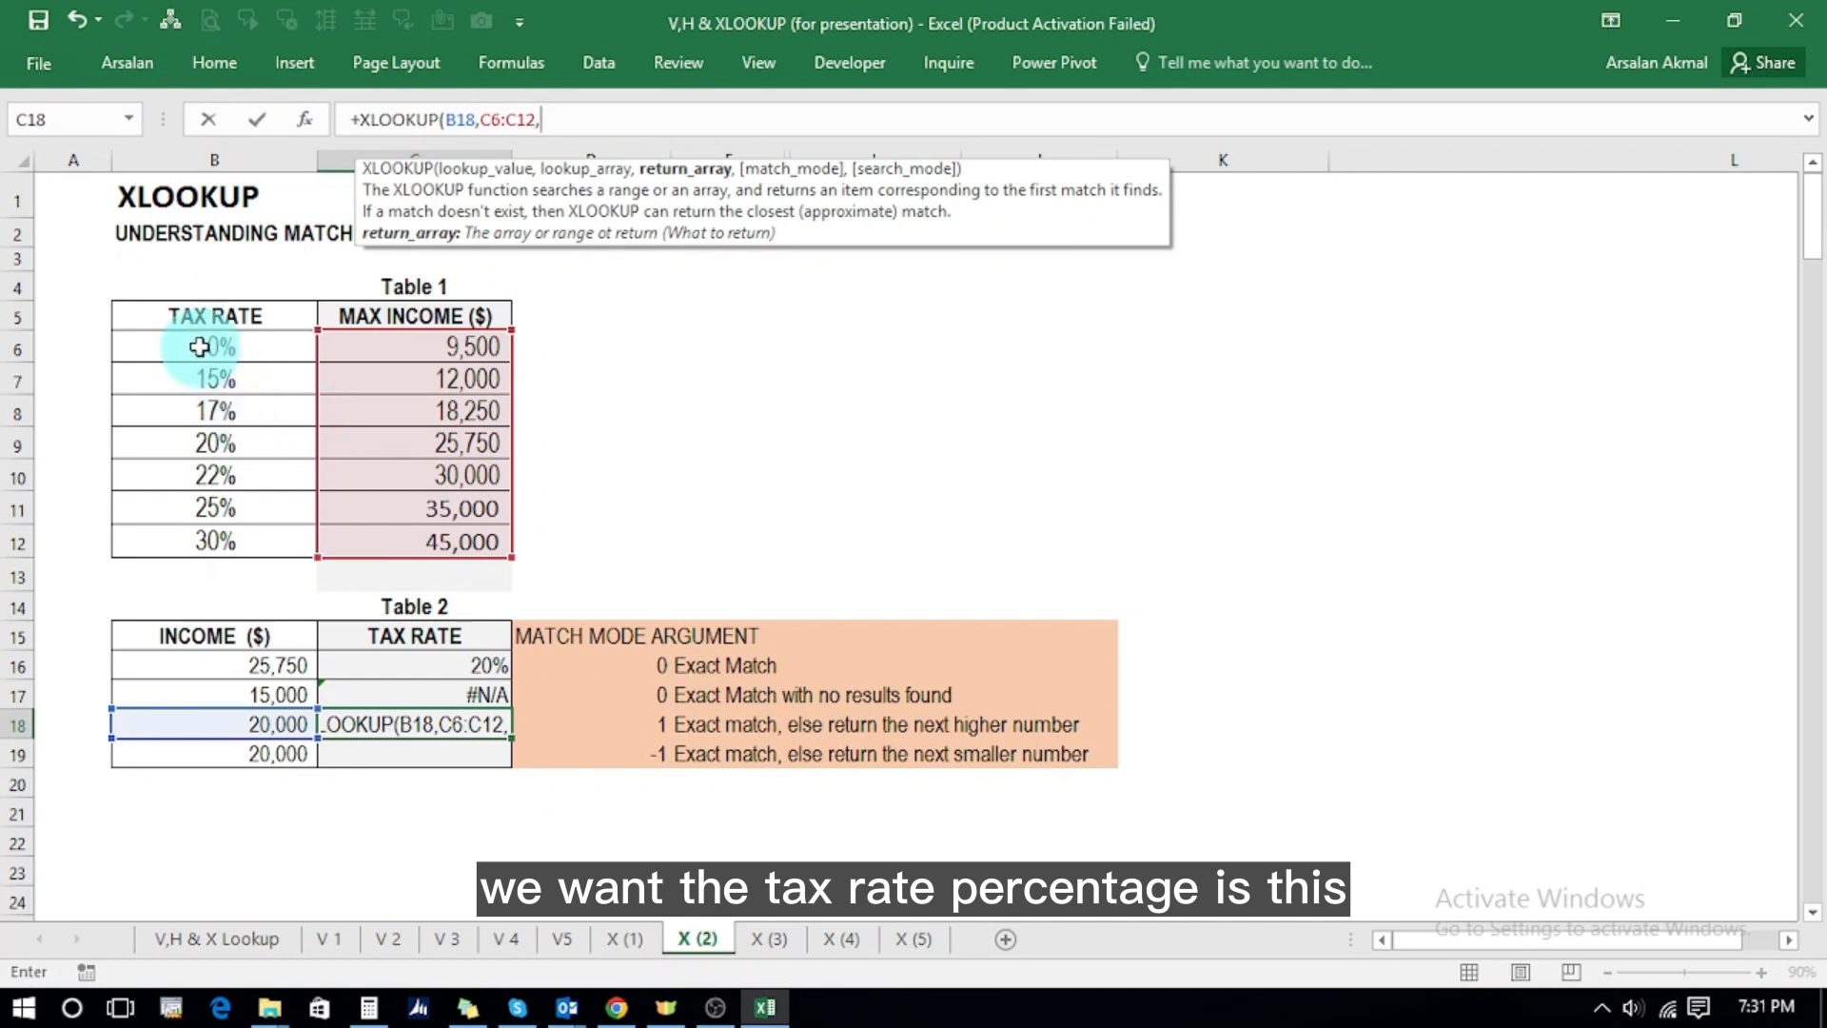
{"action": "left_click_drag", "start_coordinate": [199, 346], "coordinate": [209, 531]}
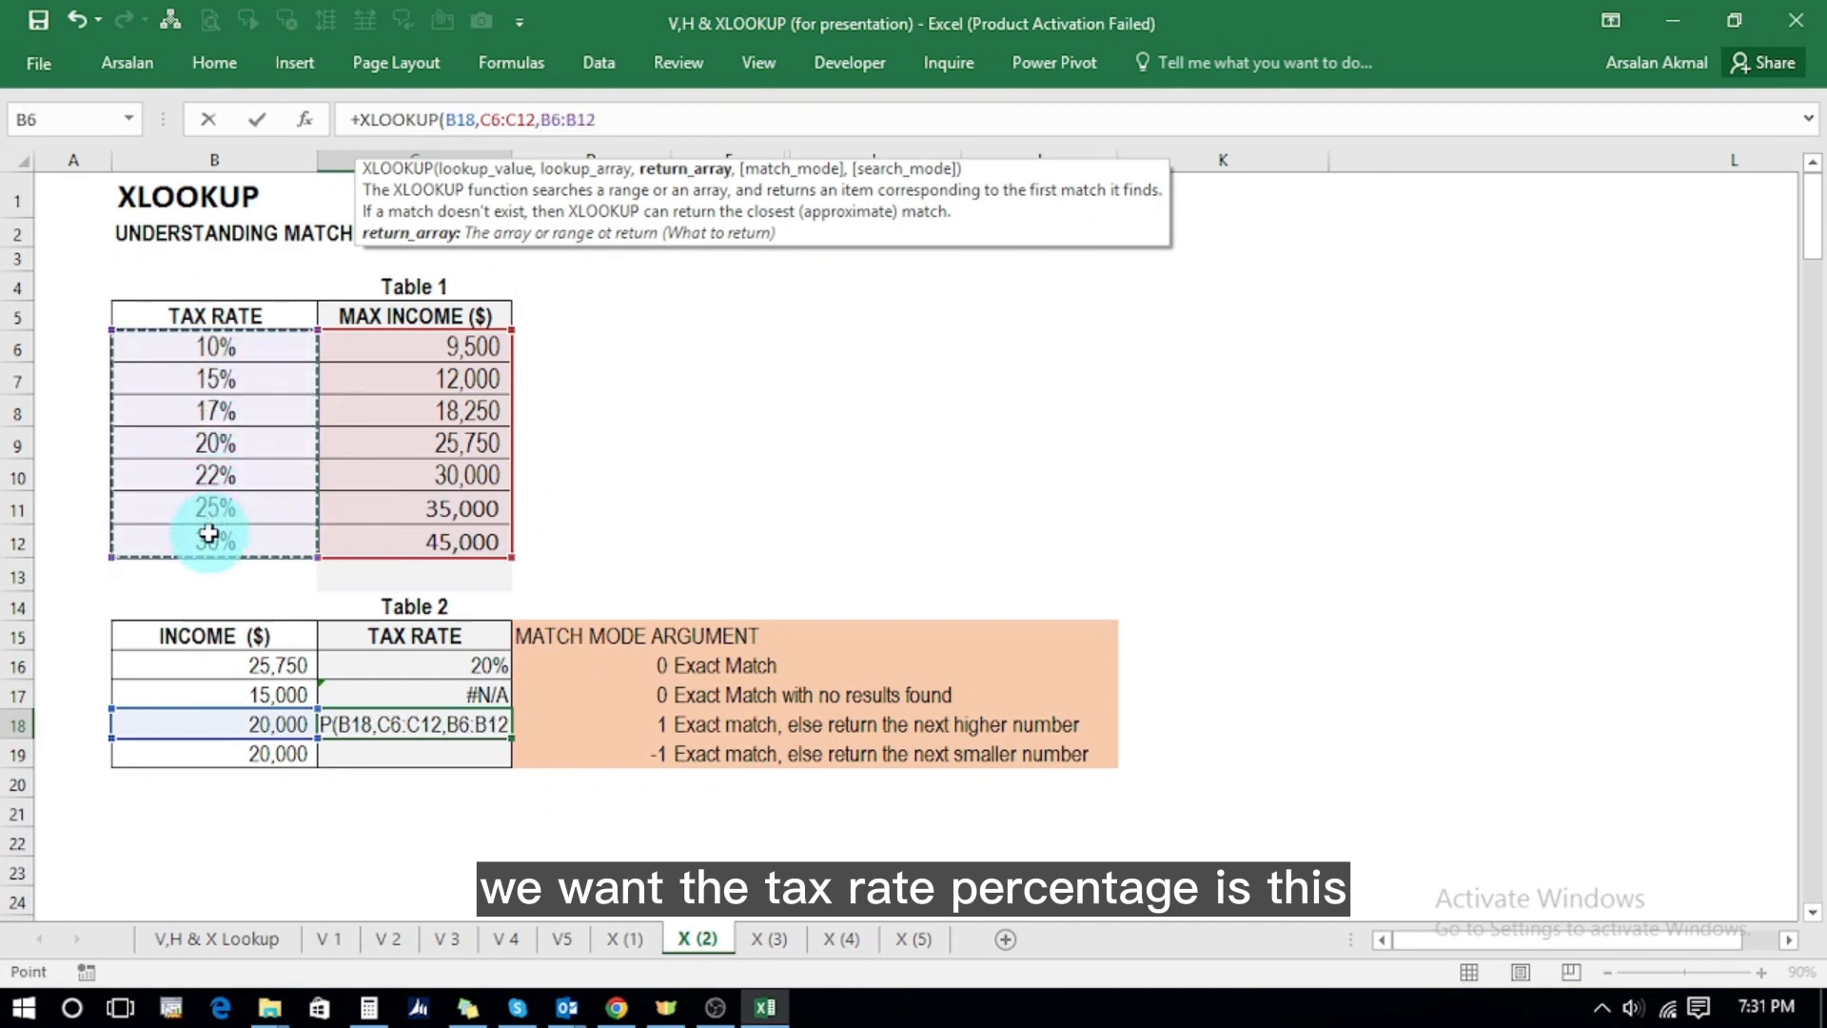
{"action": "type", "text": ","}
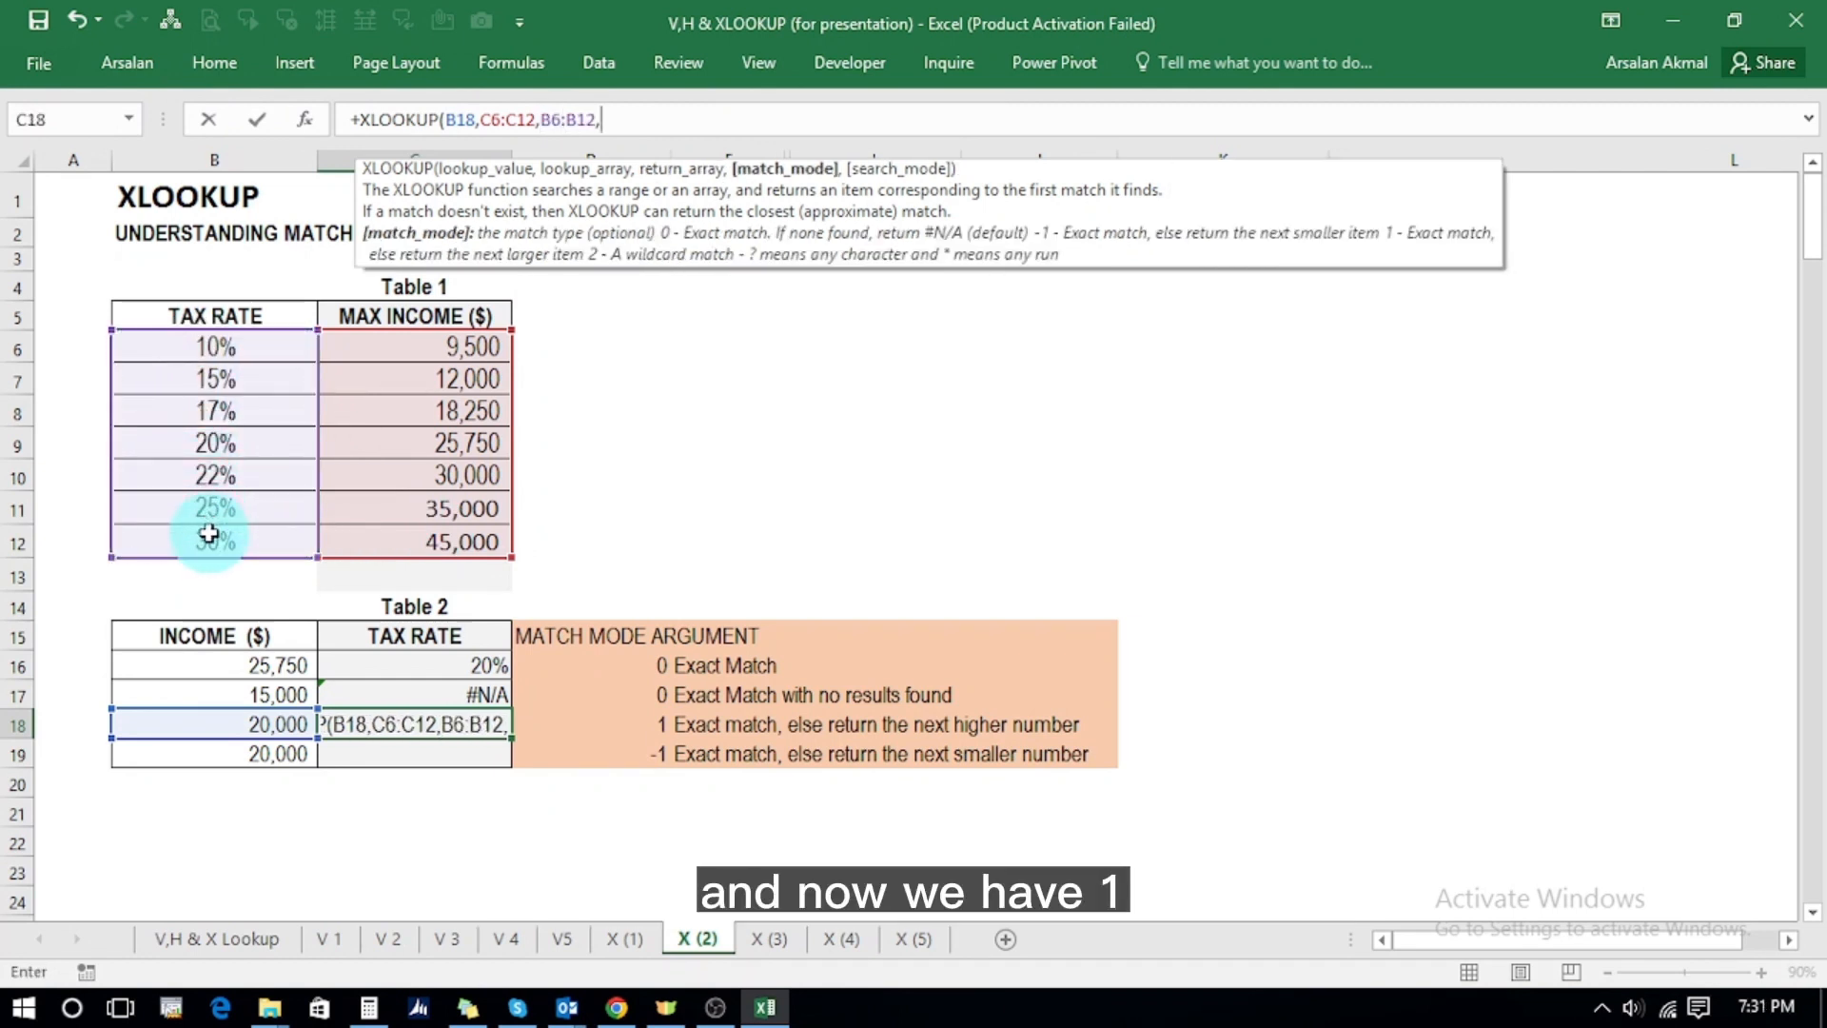
- Complete the C18 XLOOKUP with match mode 1 and check the income in B18 against Table 1's maximum incomes in C8 and C9
{"action": "type", "text": "1"}
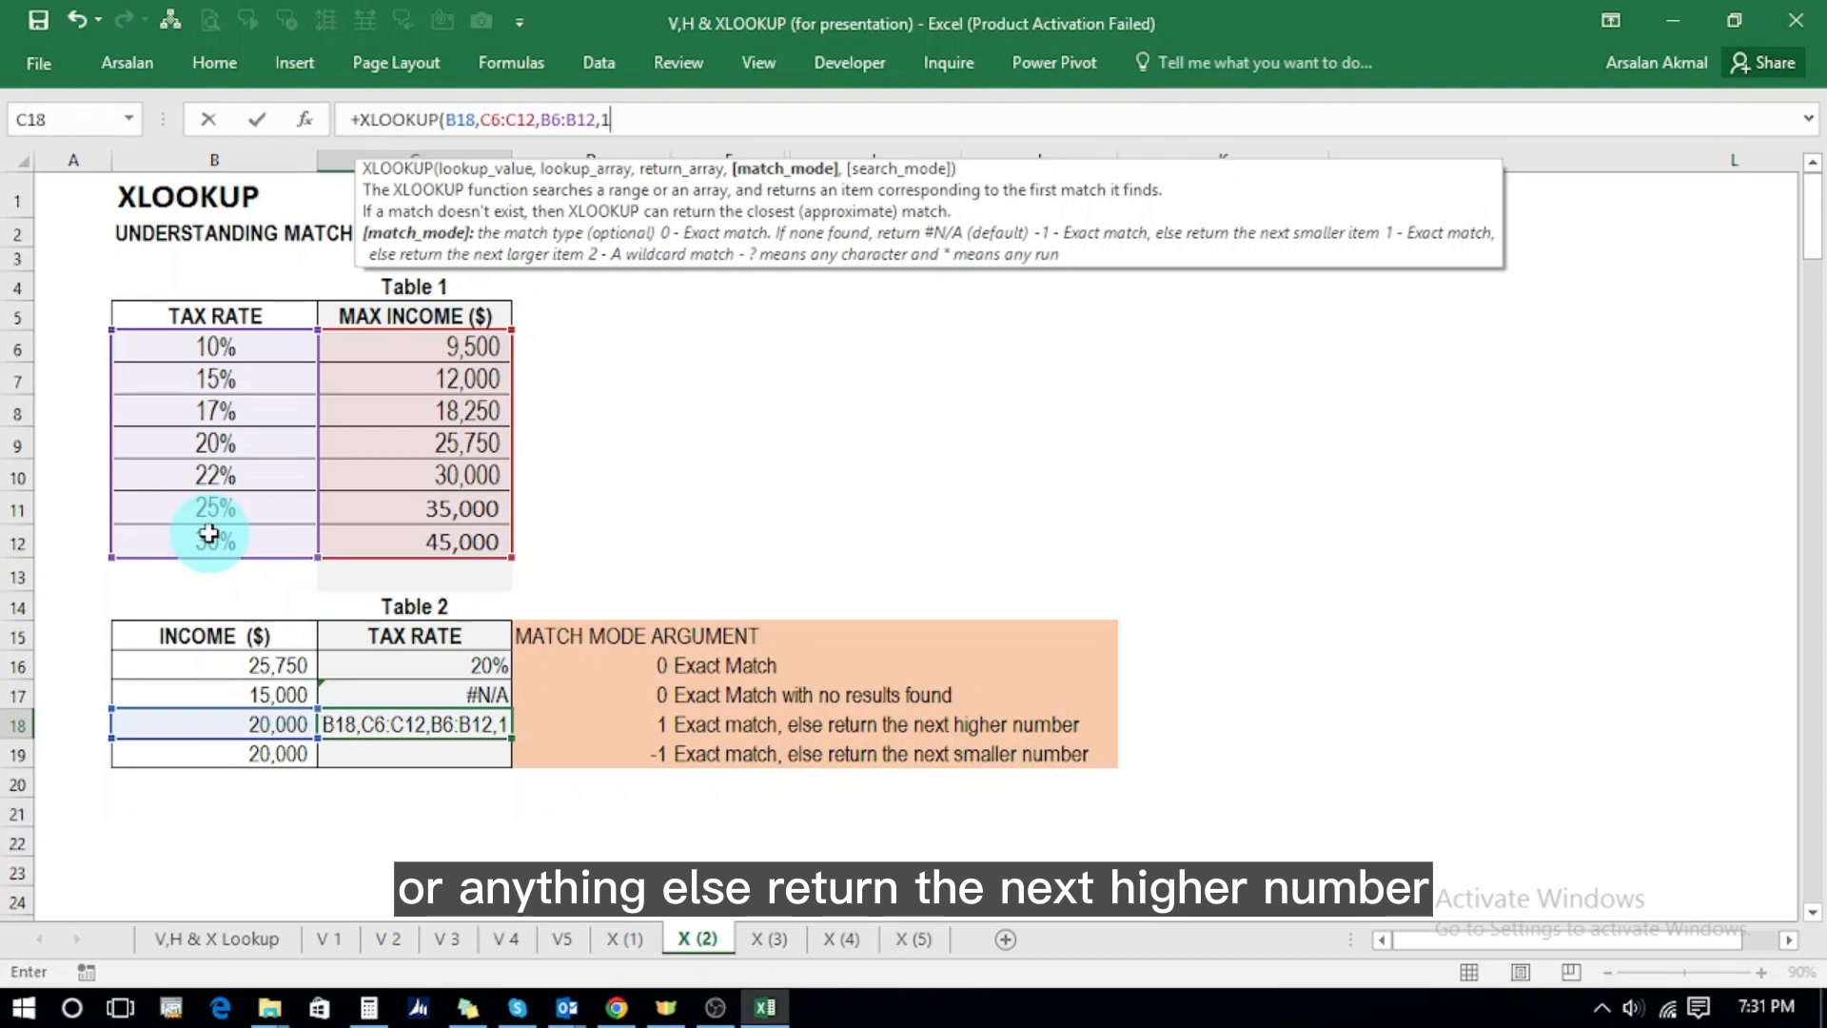
{"action": "type", "text": ")"}
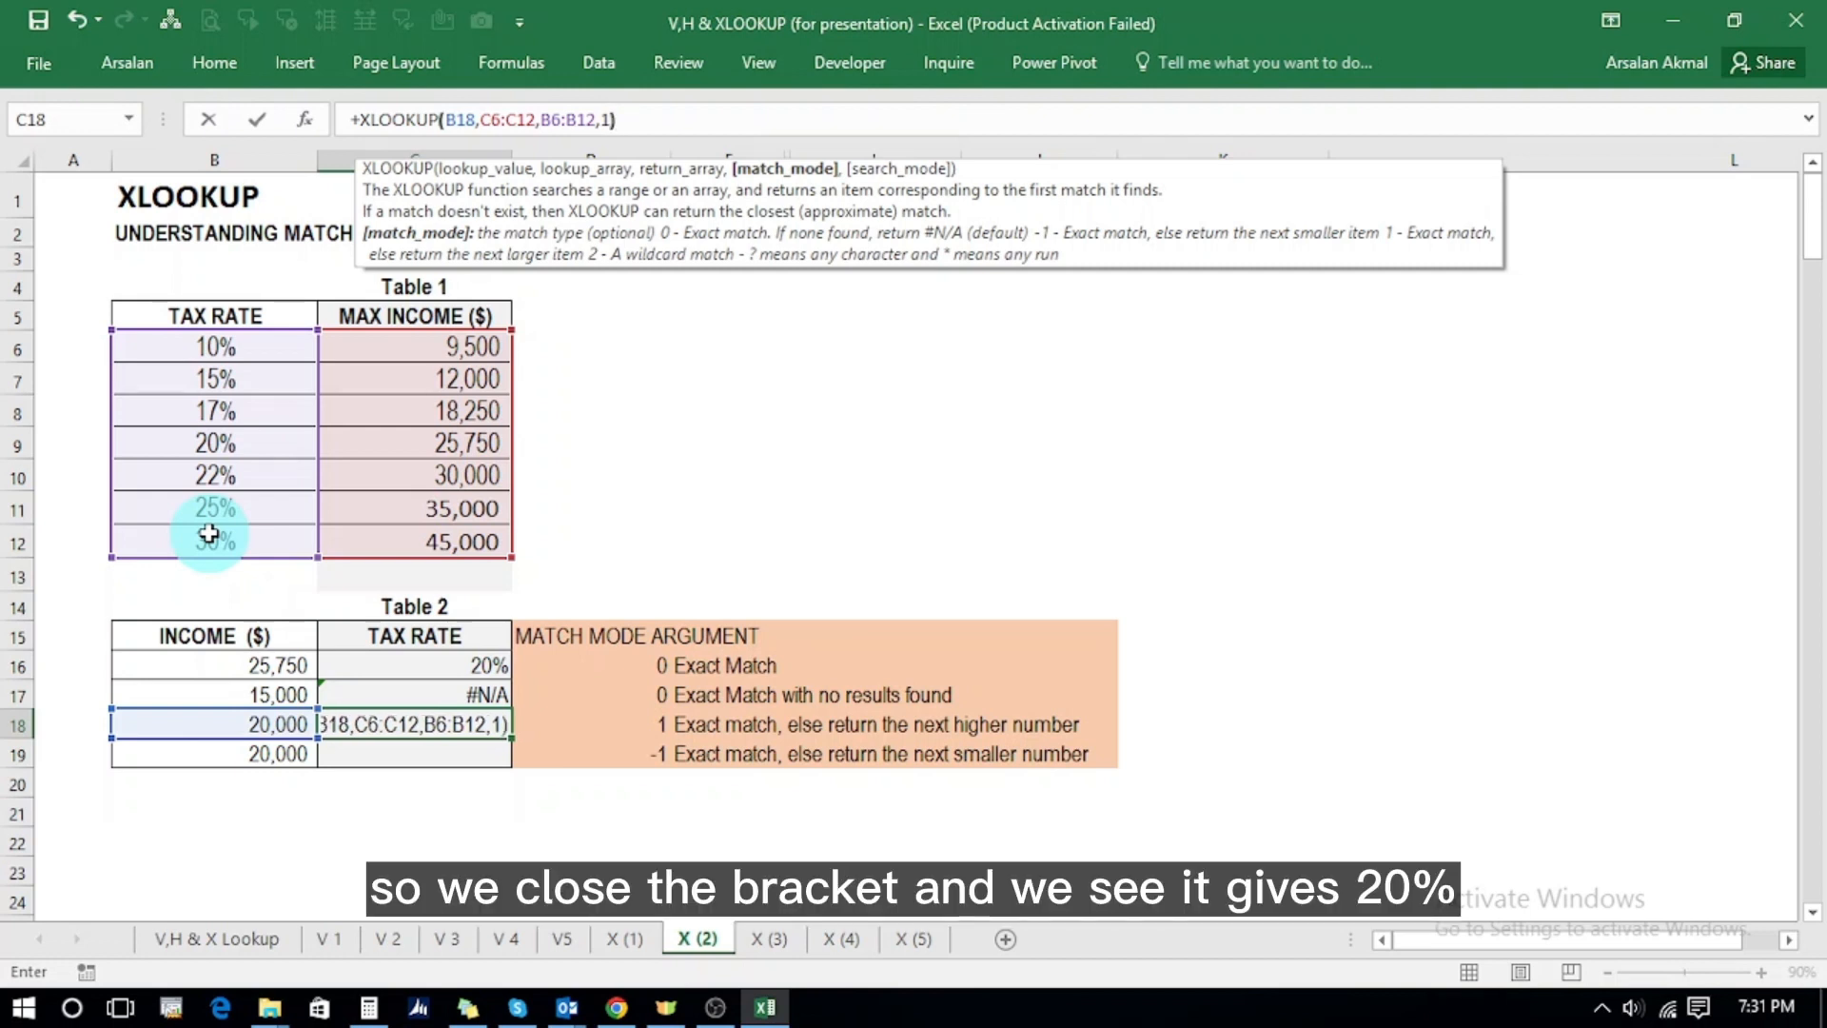
{"action": "key", "text": "Return"}
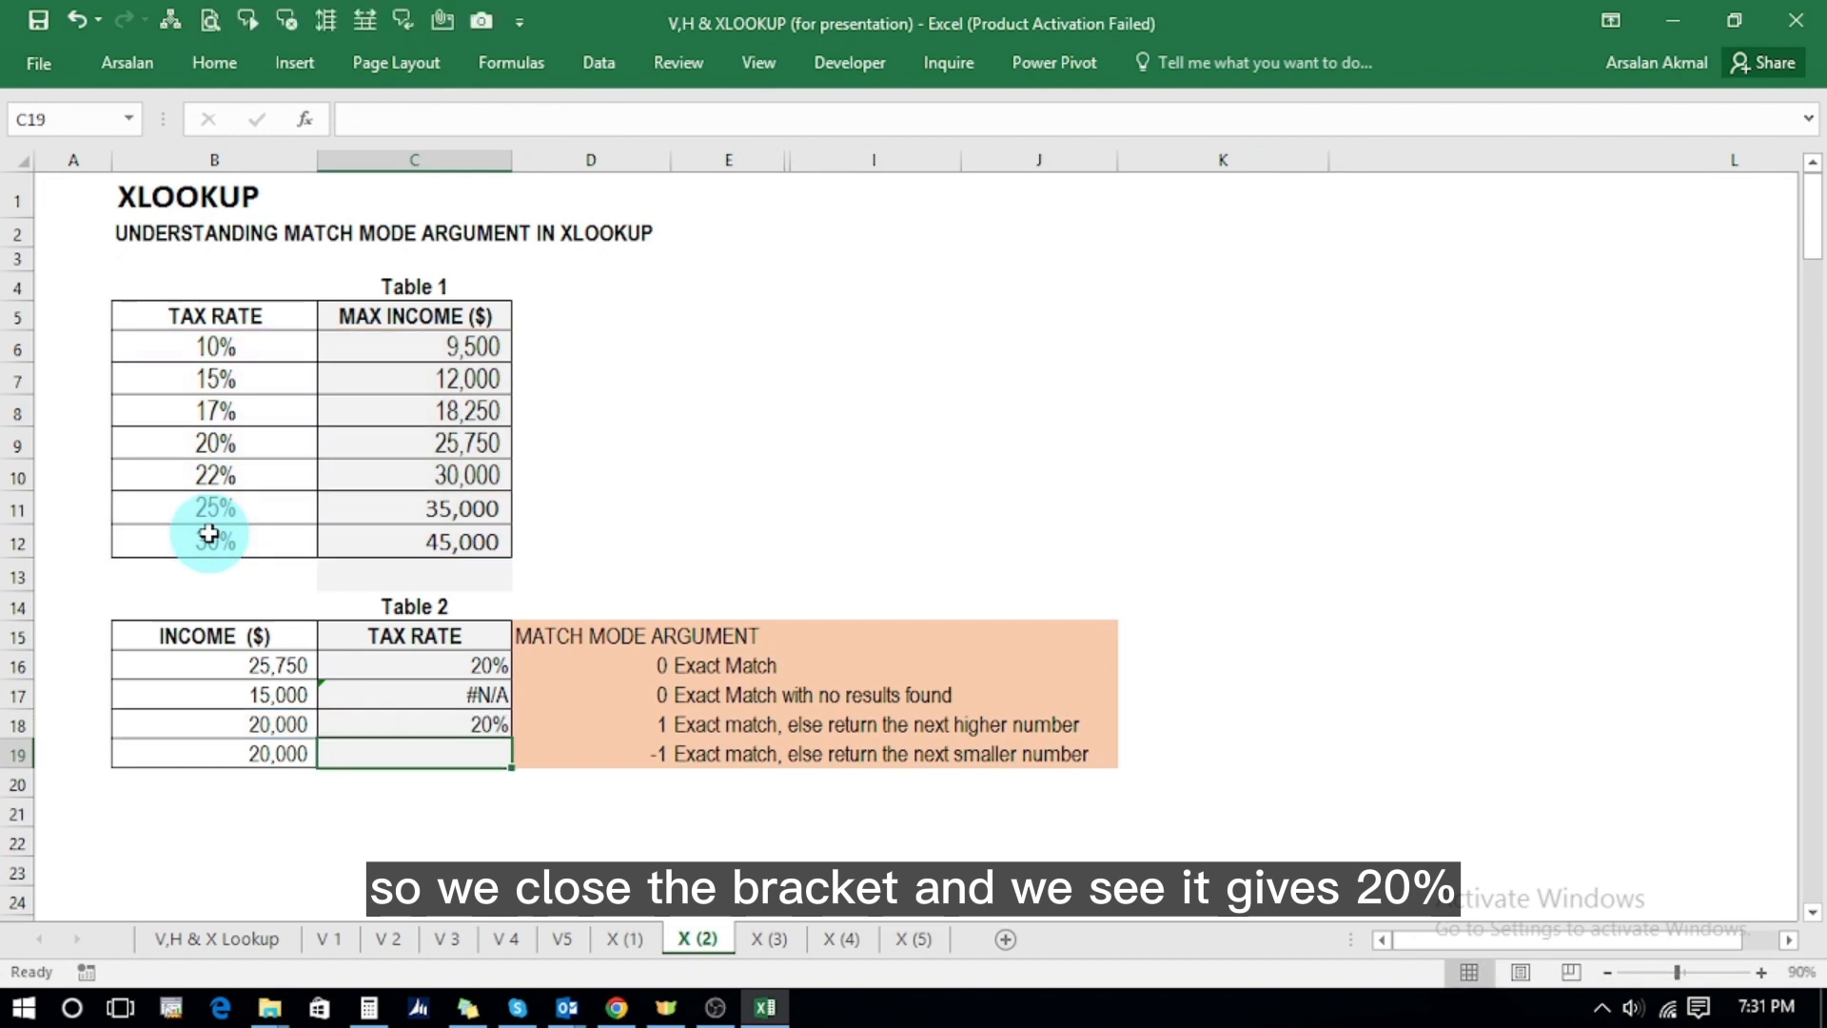
{"action": "key", "text": "Up"}
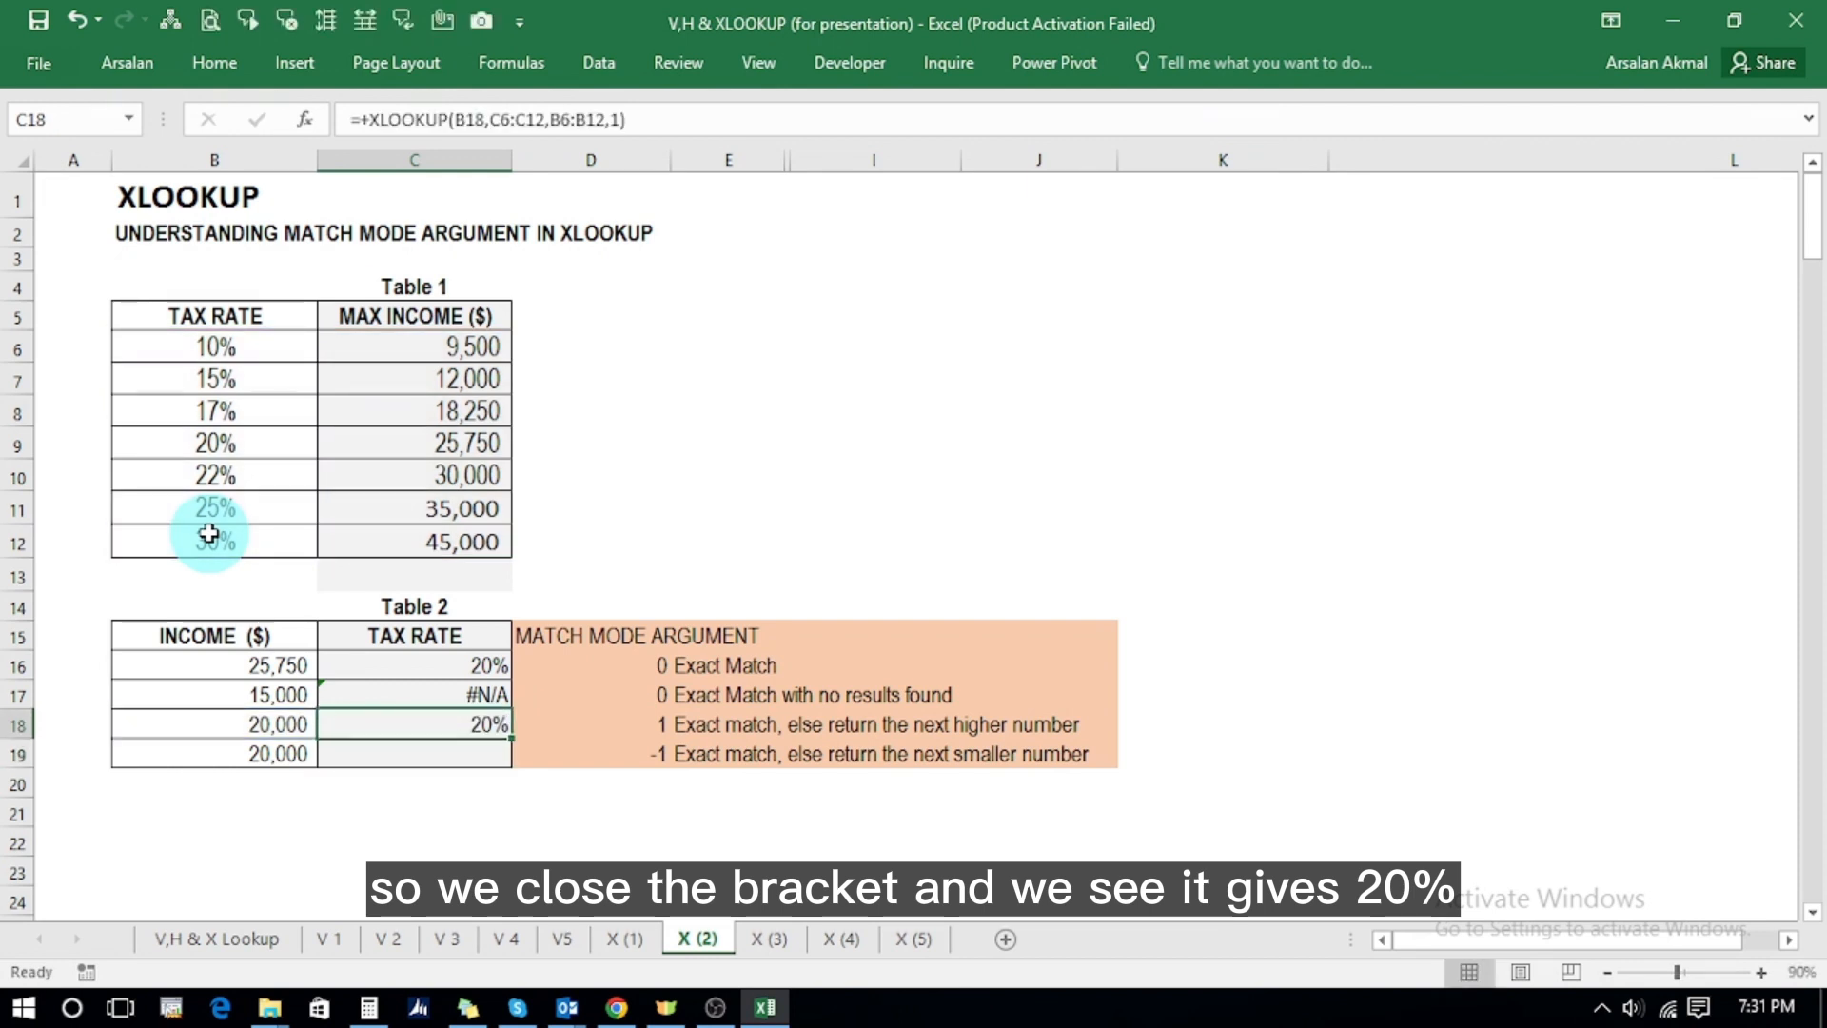
{"action": "left_click", "coordinate": [216, 716]}
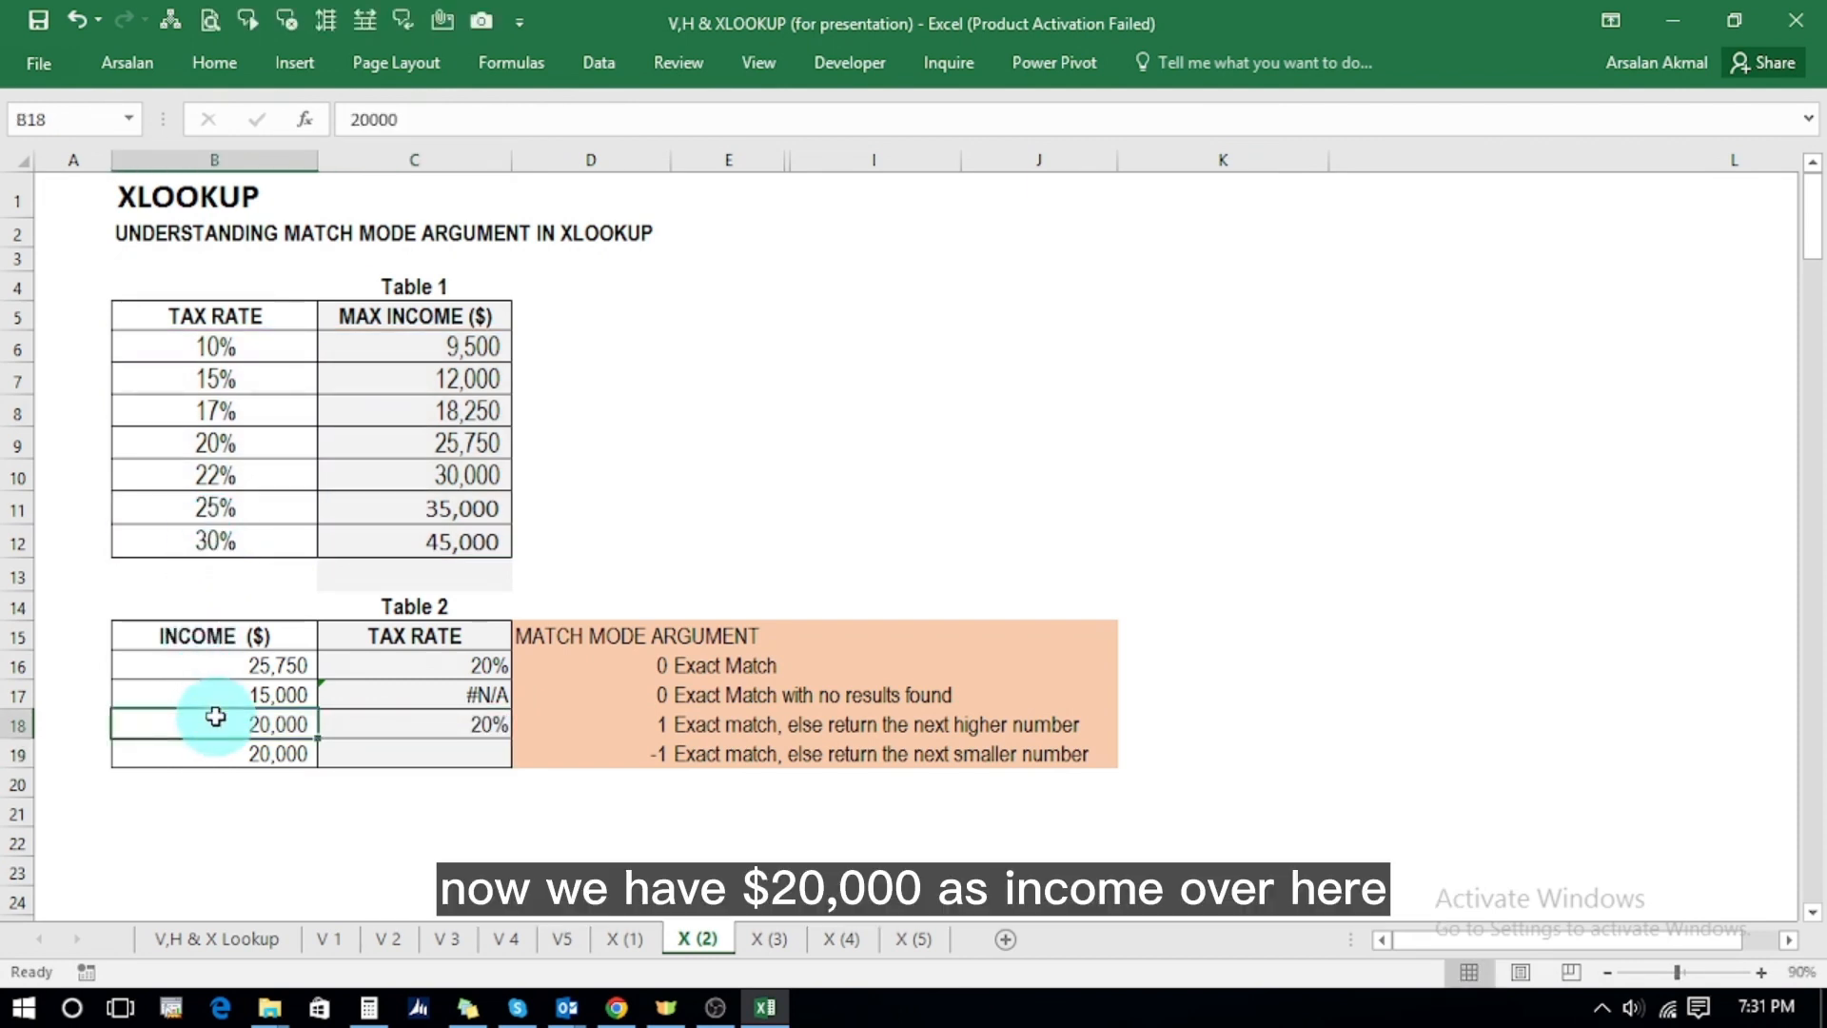
{"action": "left_click", "coordinate": [413, 409]}
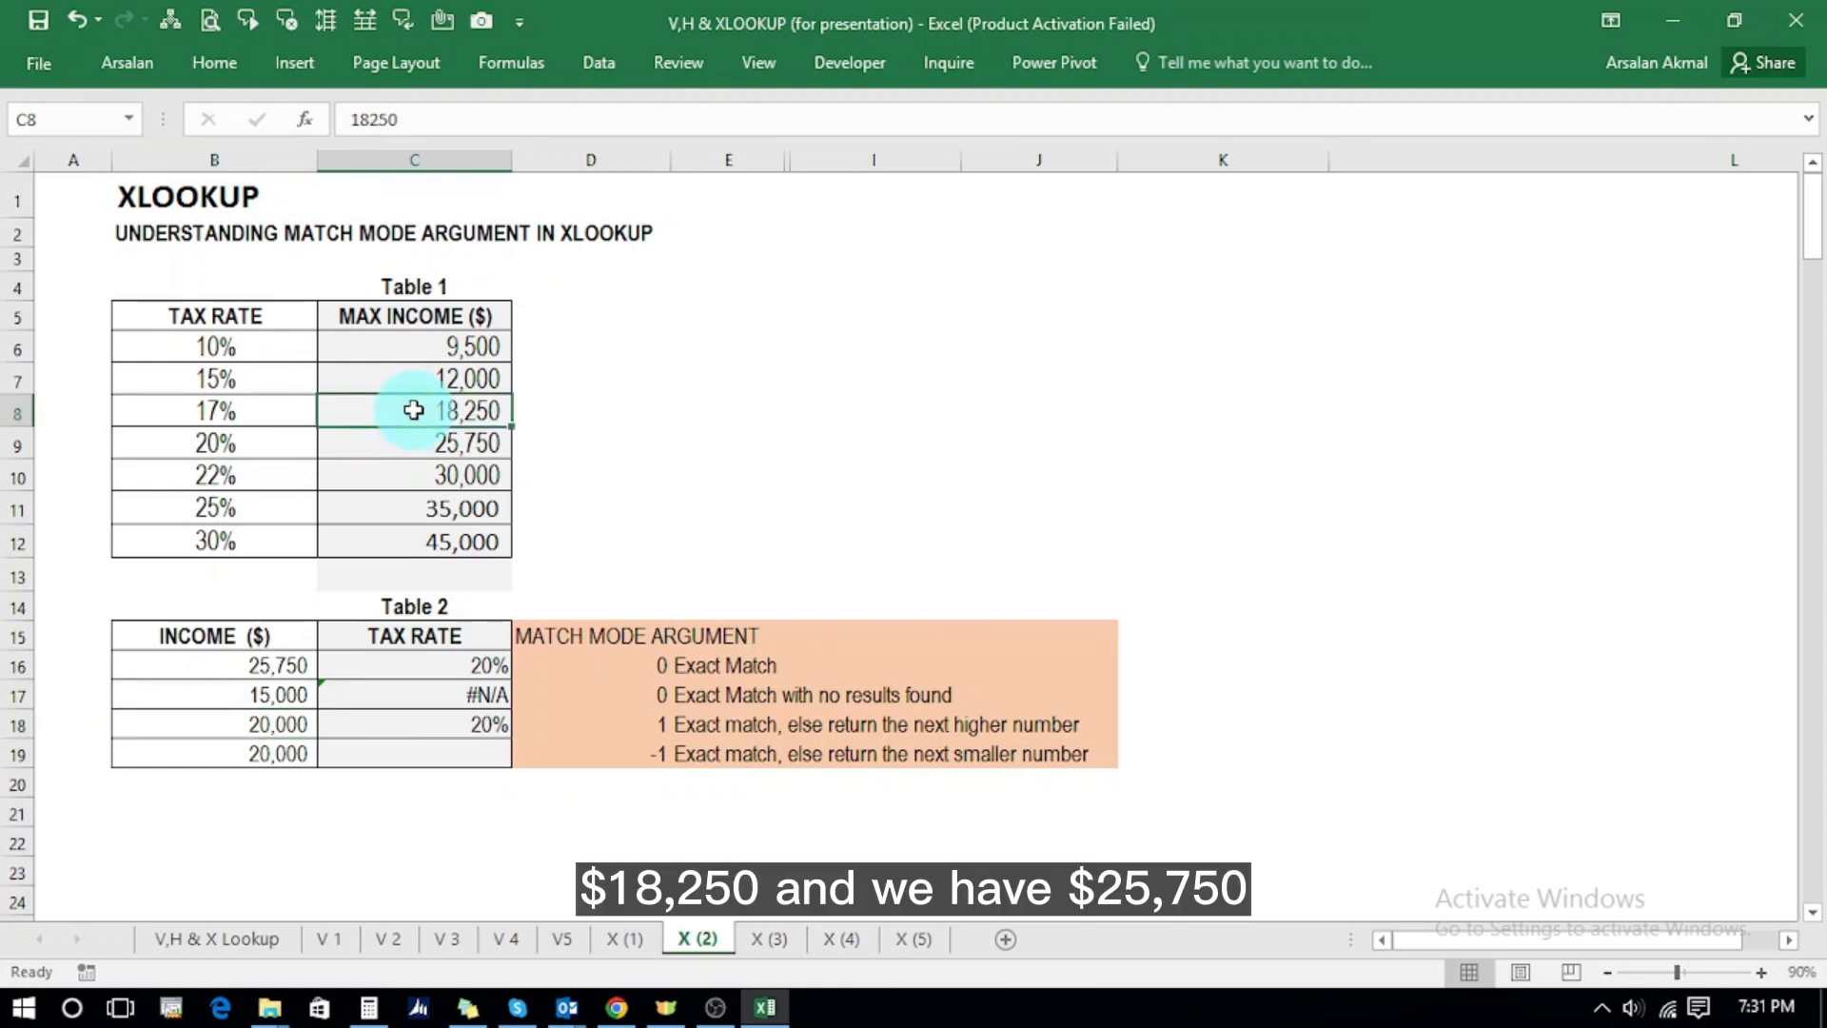
{"action": "left_click", "coordinate": [408, 444]}
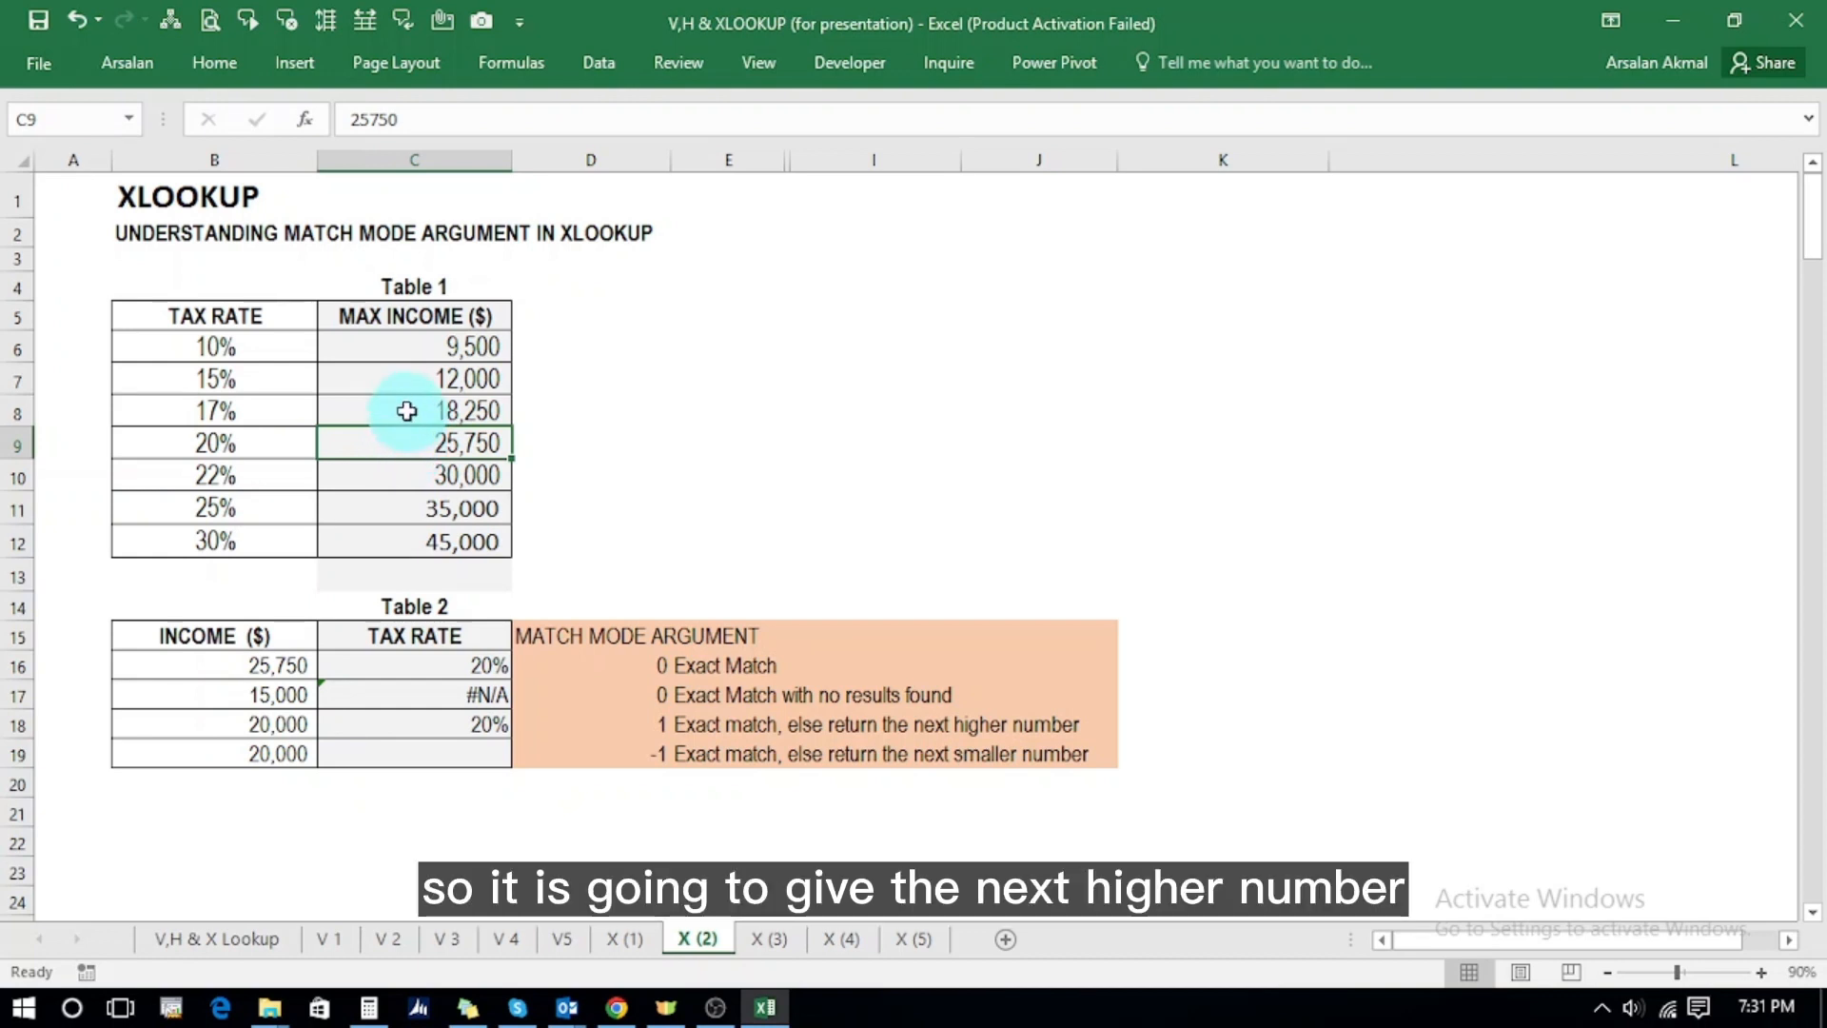
{"action": "left_click", "coordinate": [407, 411]}
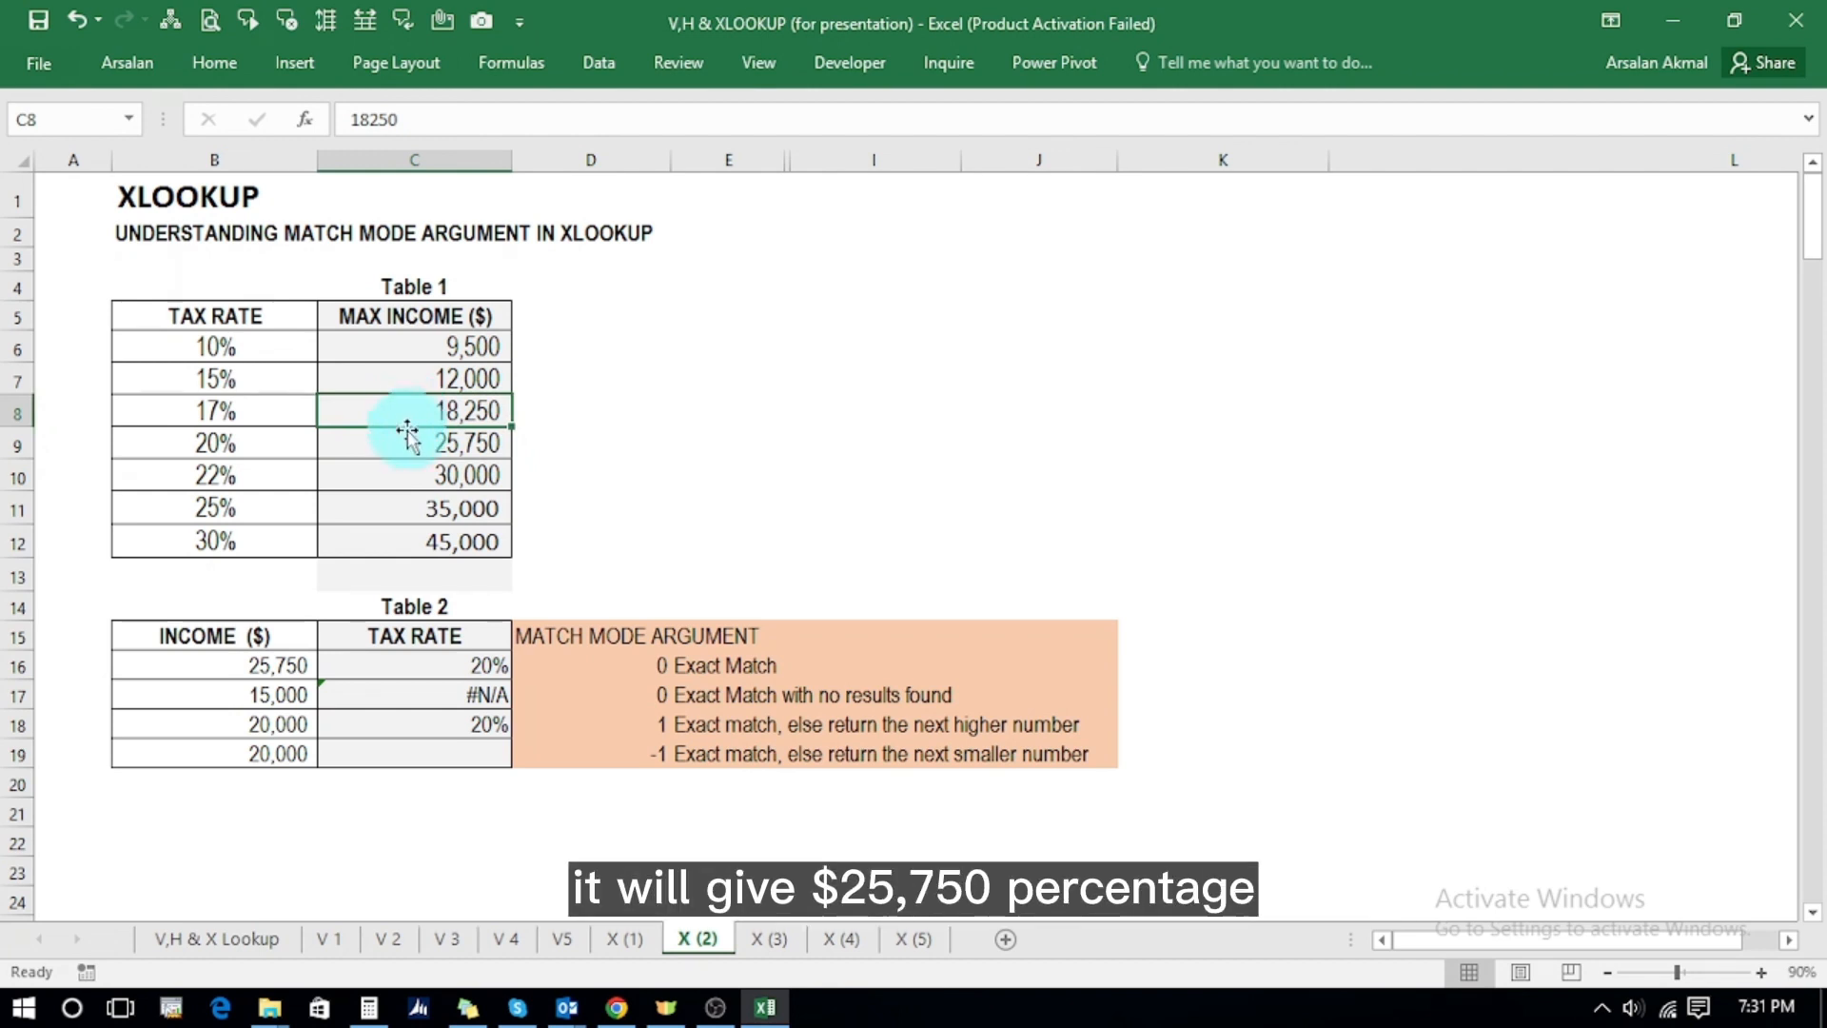
{"action": "left_click", "coordinate": [408, 442]}
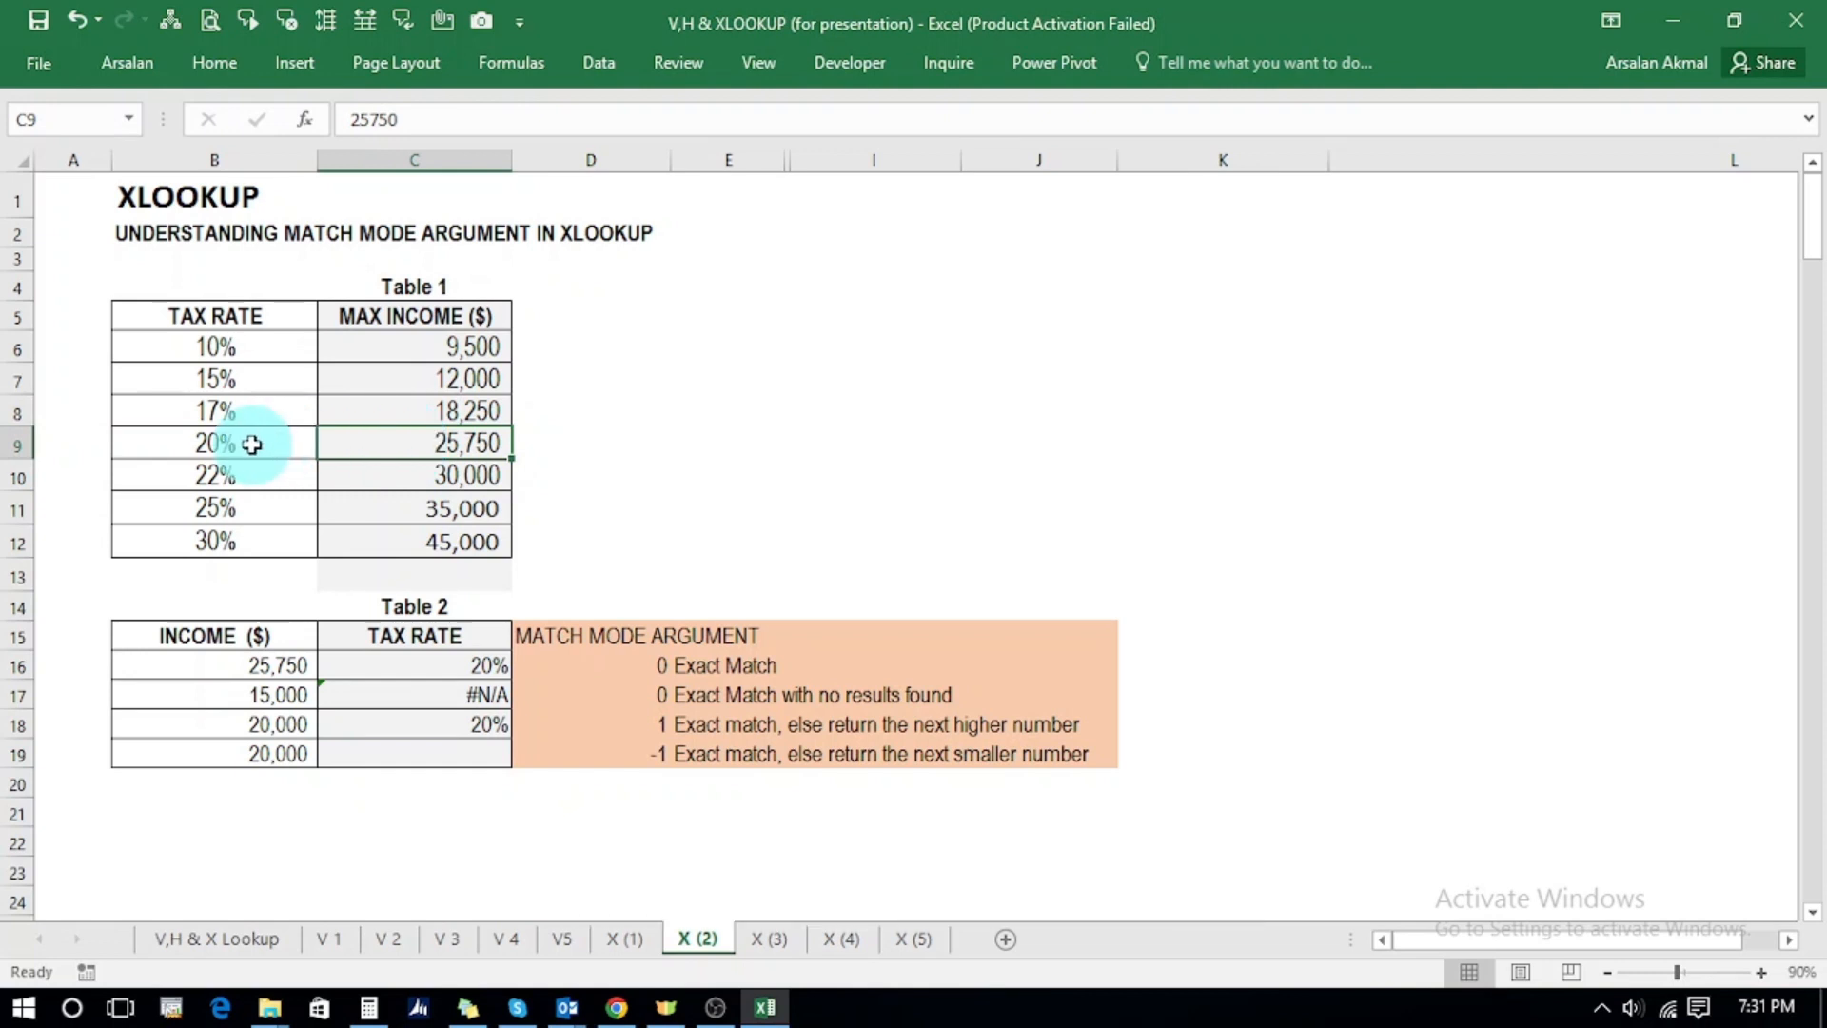
- Start an XLOOKUP formula in Table 2's cell C19 with the income in B19 as the lookup value
{"action": "left_click", "coordinate": [419, 748]}
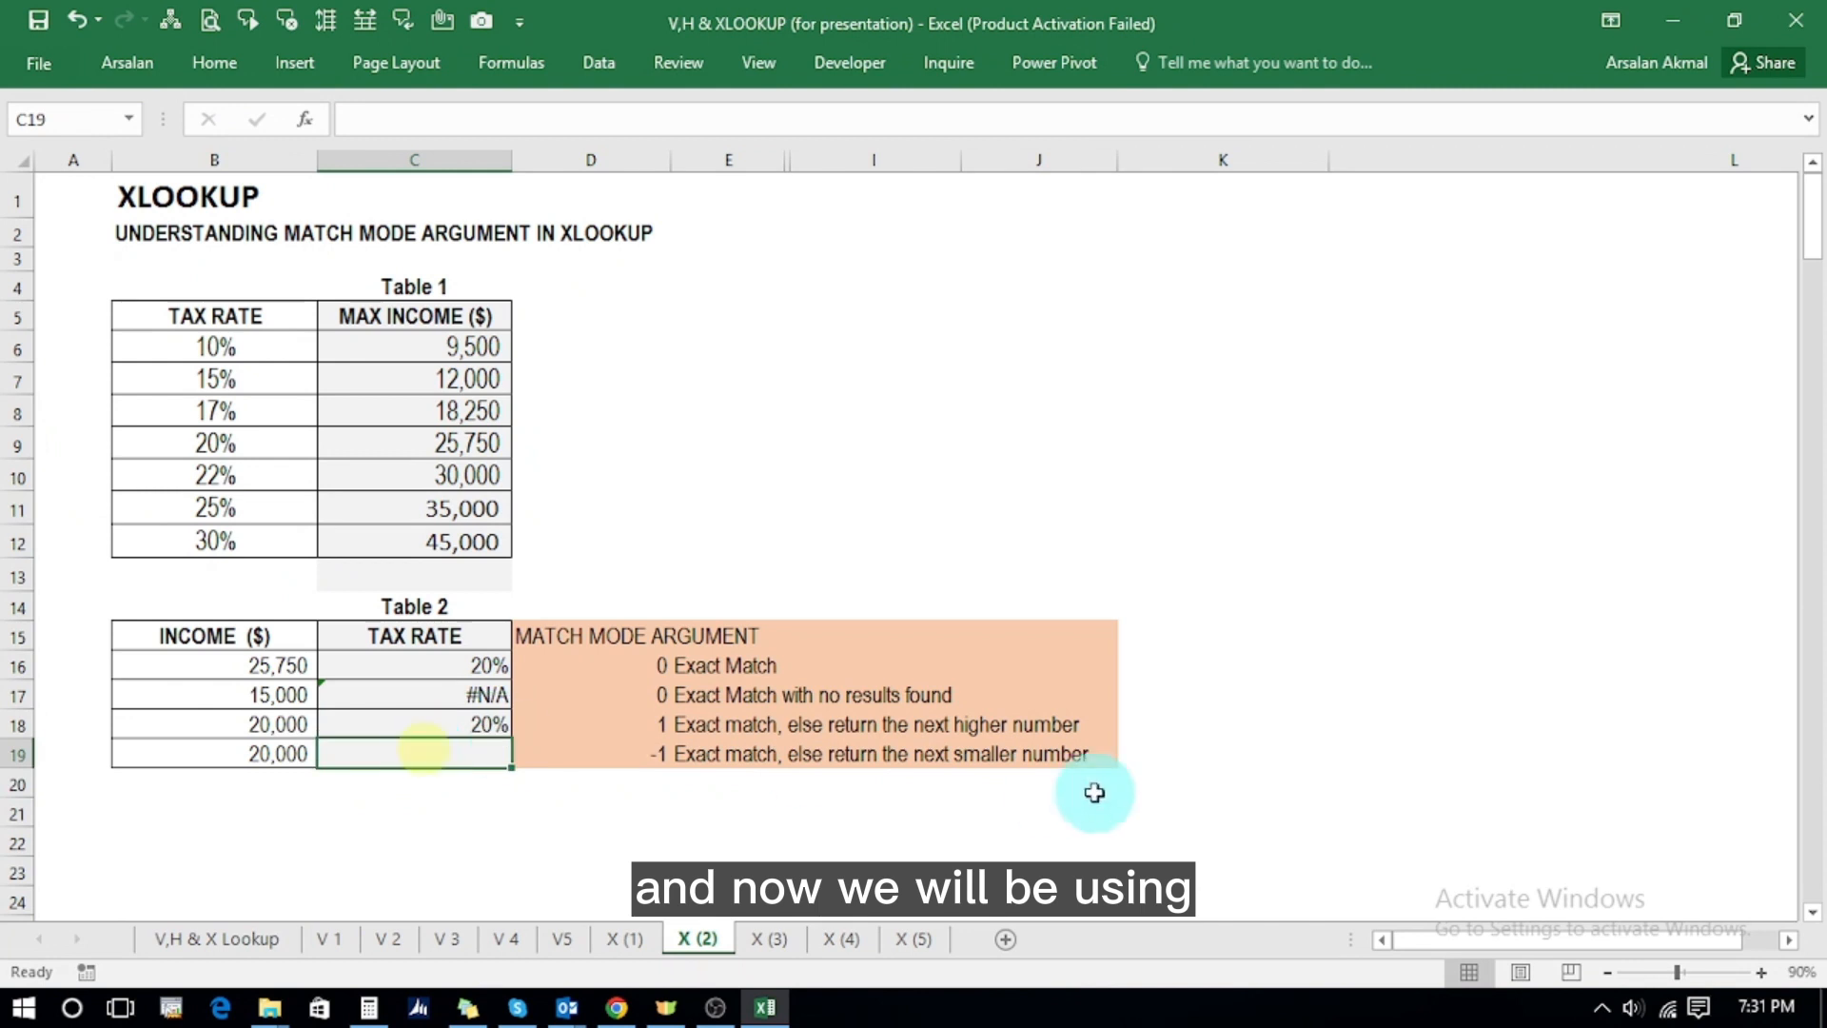
{"action": "type", "text": "+"}
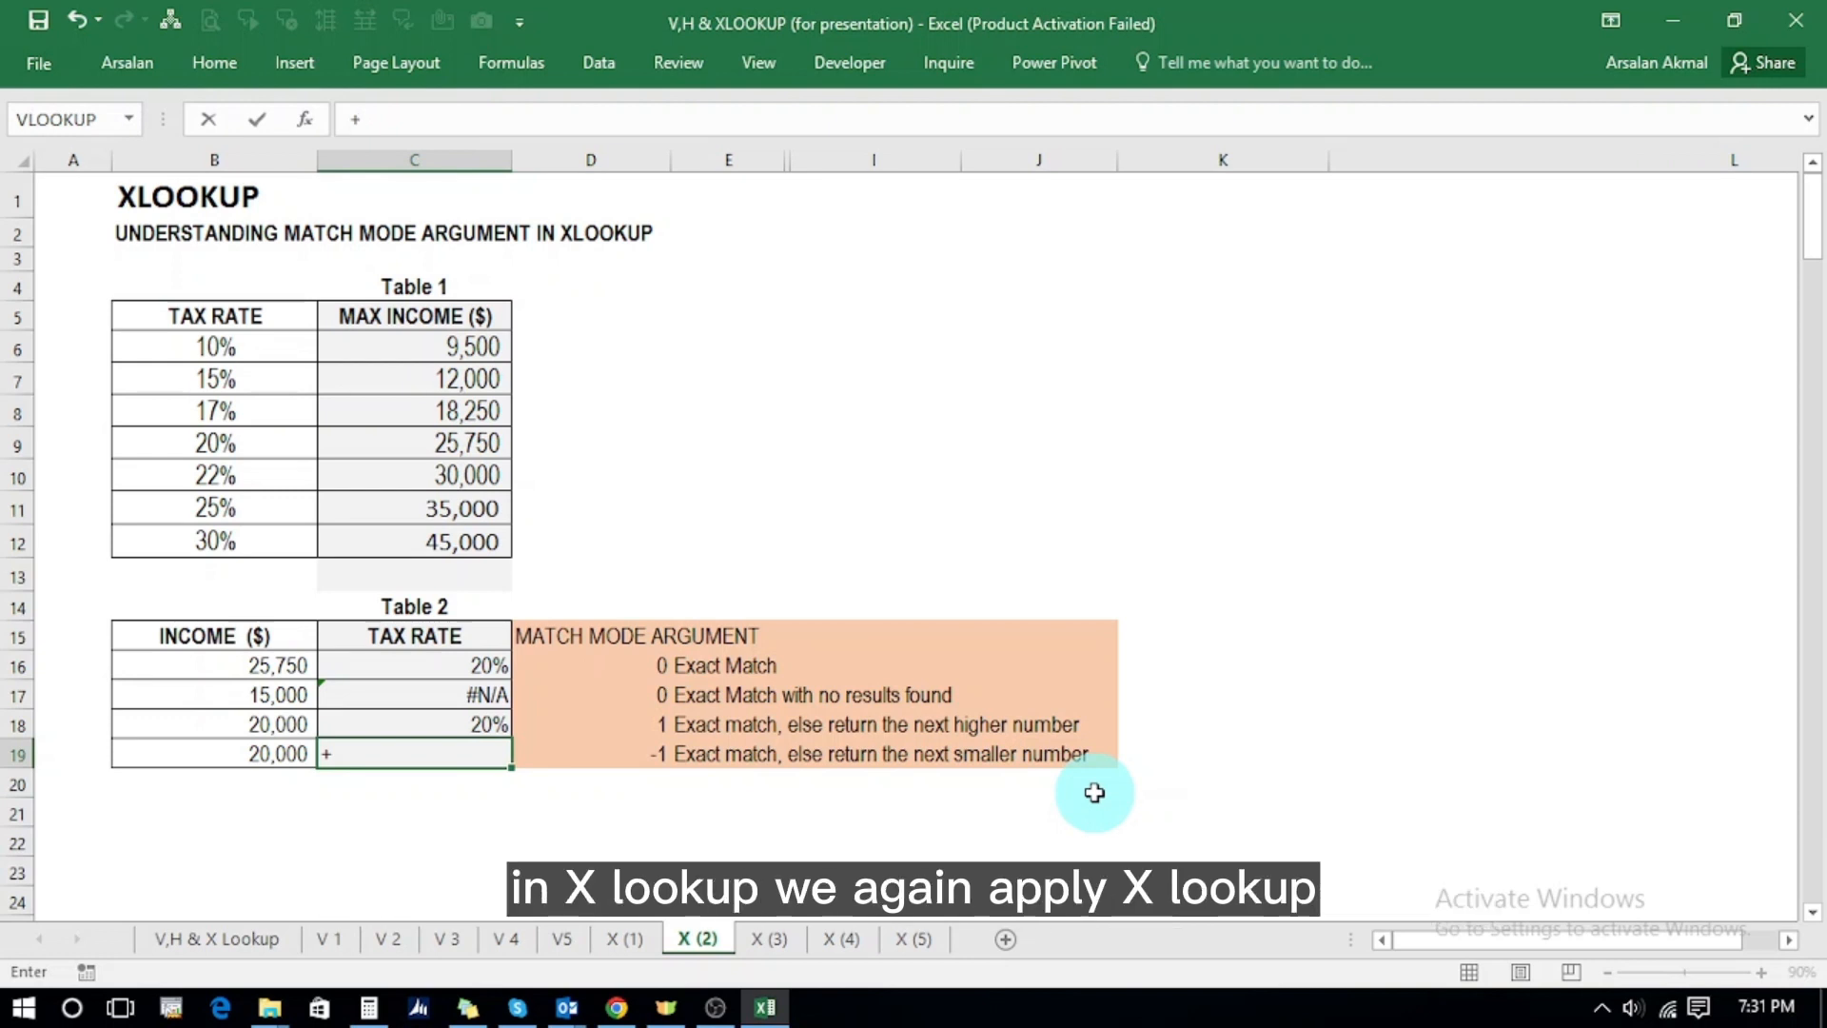
{"action": "type", "text": "xl"}
{"action": "key", "text": "Tab"}
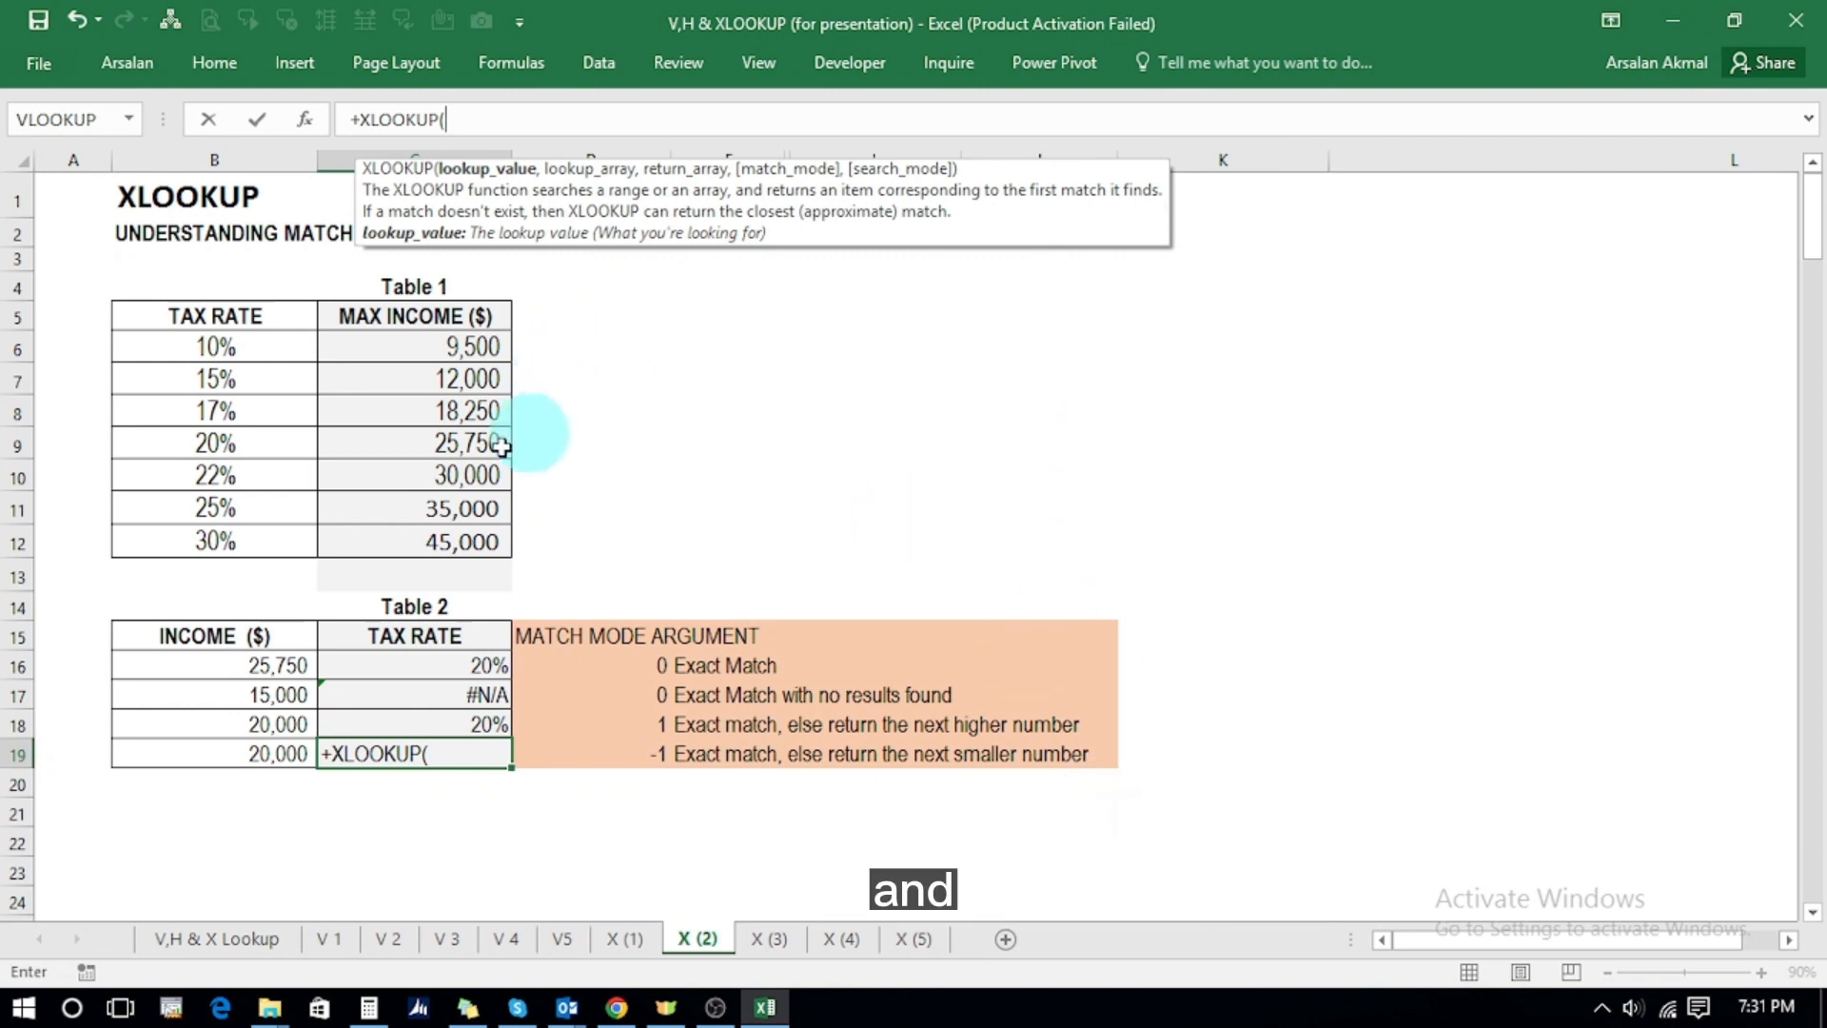
{"action": "left_click", "coordinate": [245, 754]}
{"action": "type", "text": ","}
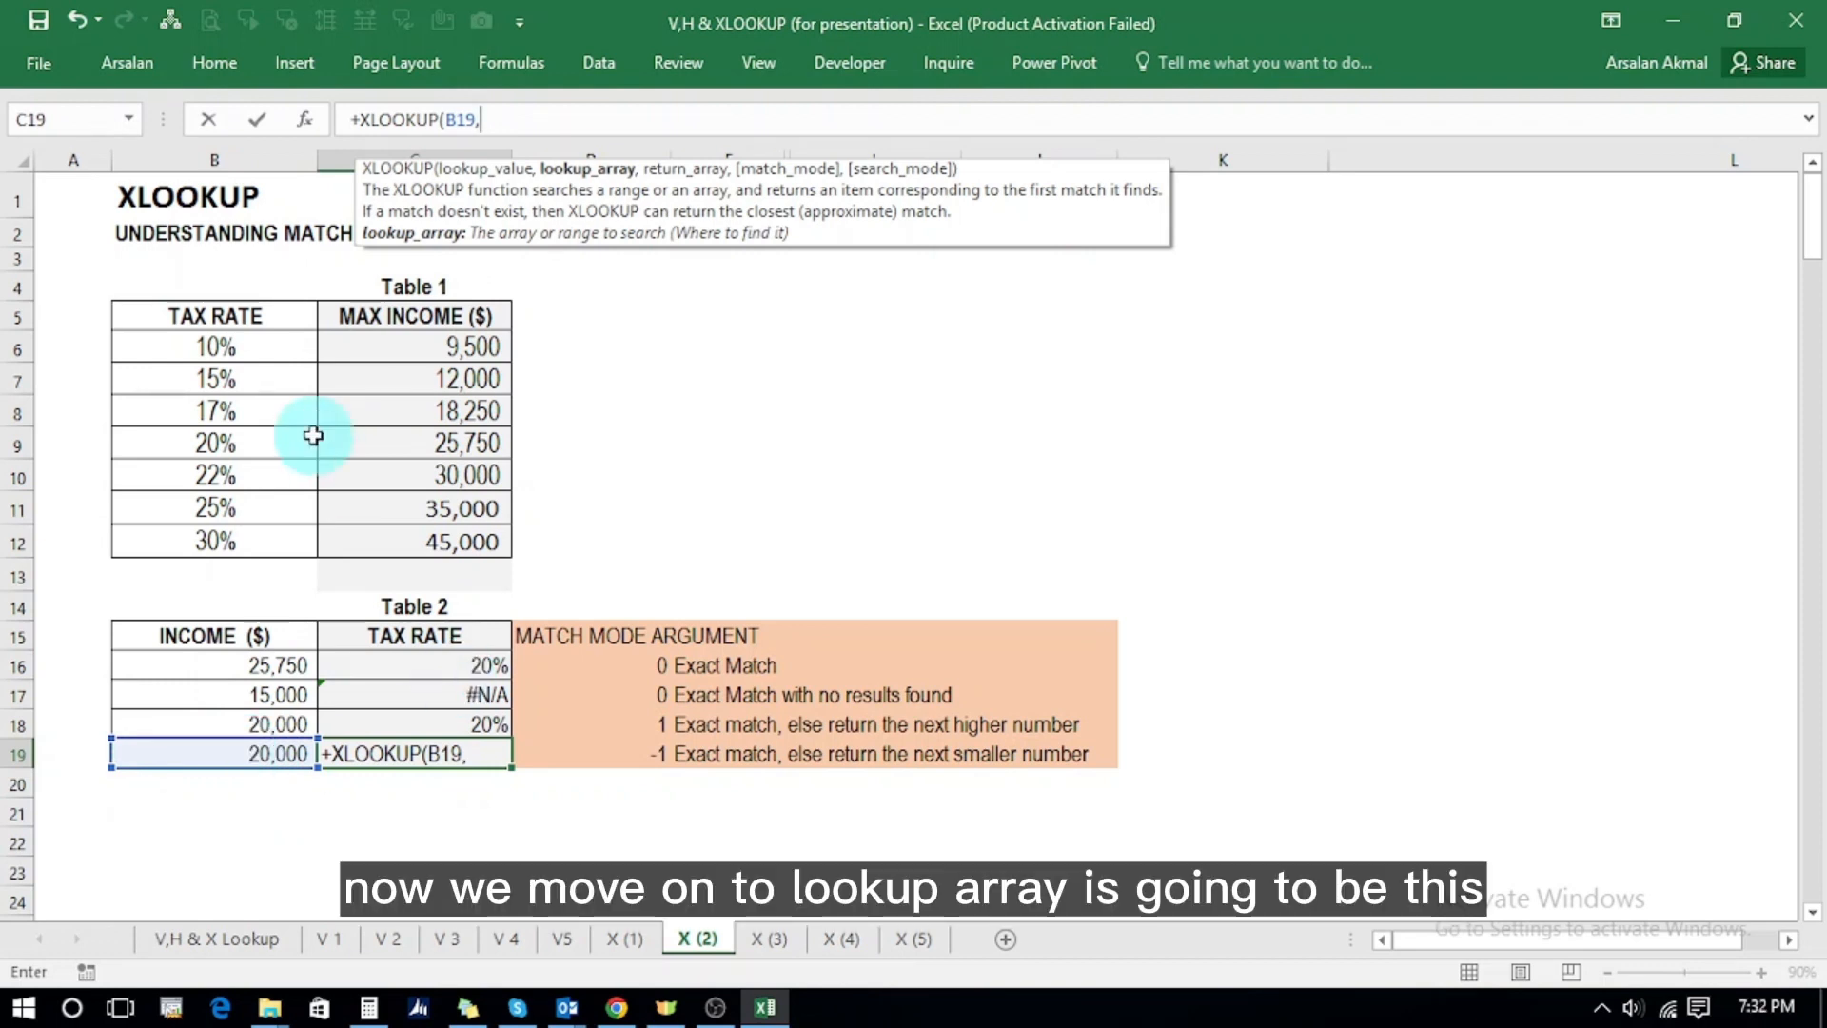
- Set the C19 XLOOKUP's lookup array to the maximum incomes C6:C12 and its return array to the tax rates B6:B12
{"action": "left_click_drag", "start_coordinate": [393, 350], "coordinate": [413, 533]}
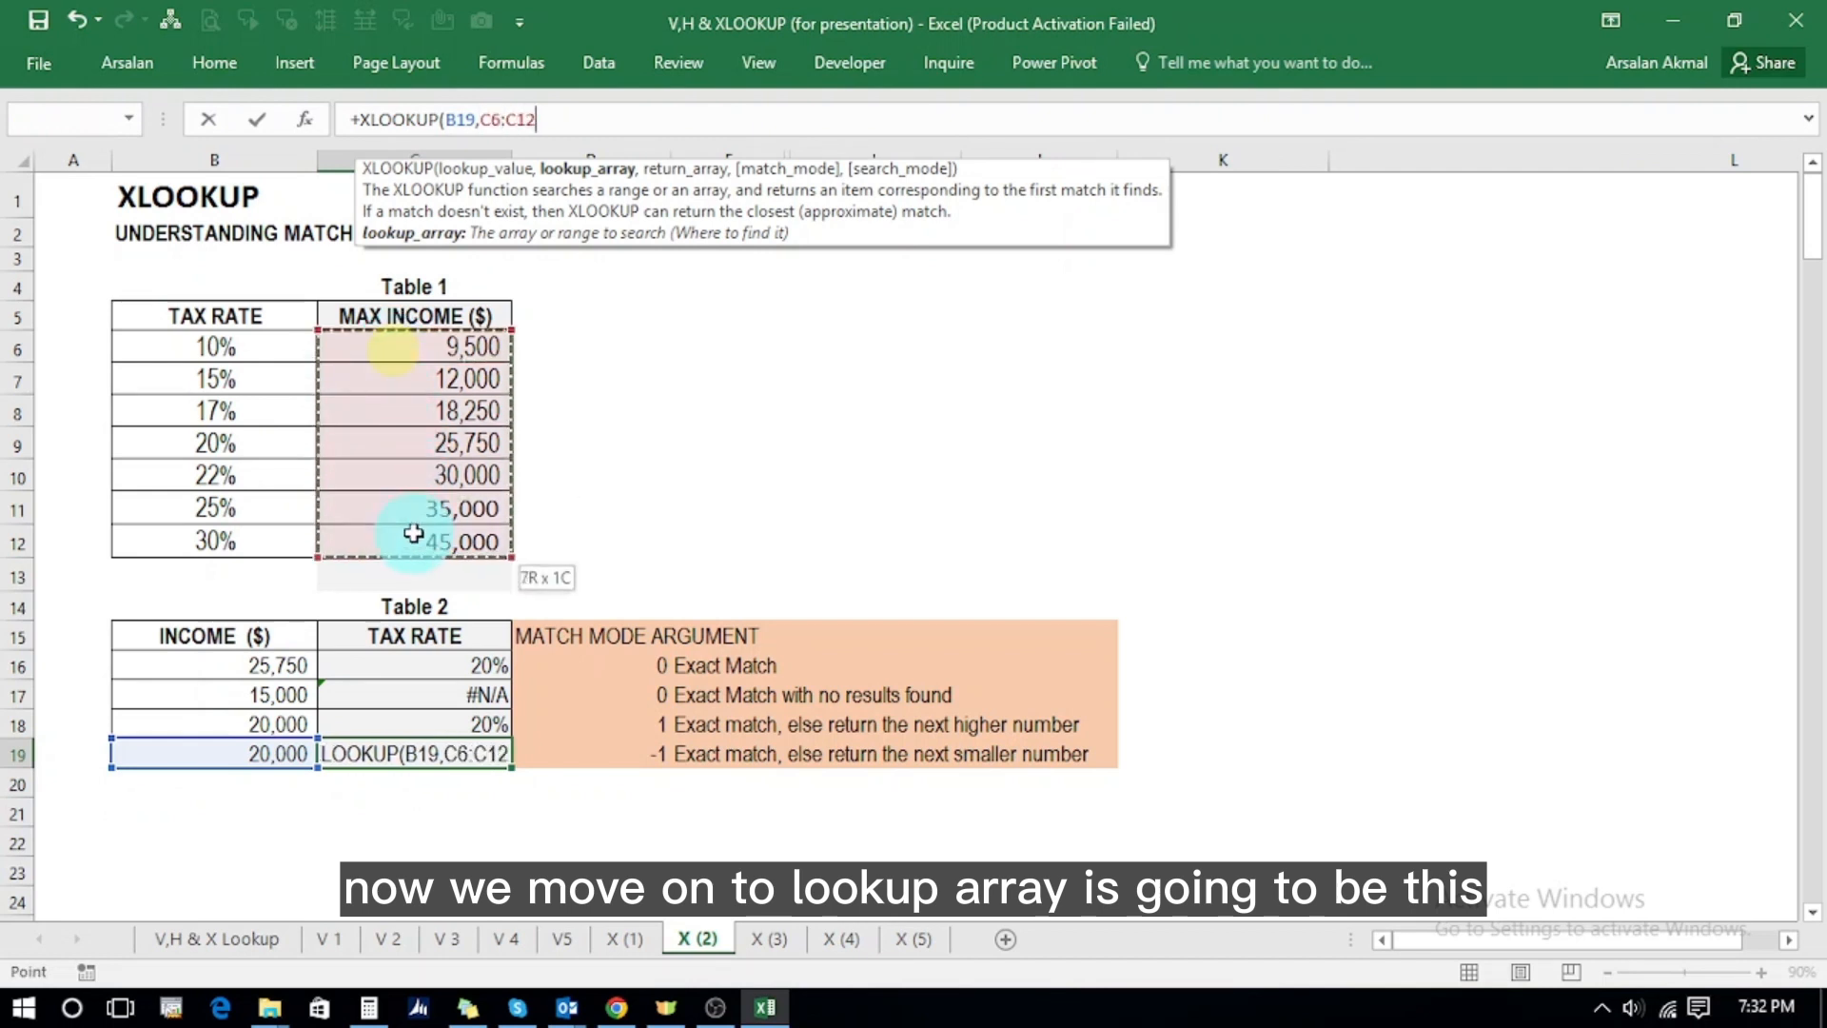
{"action": "type", "text": ","}
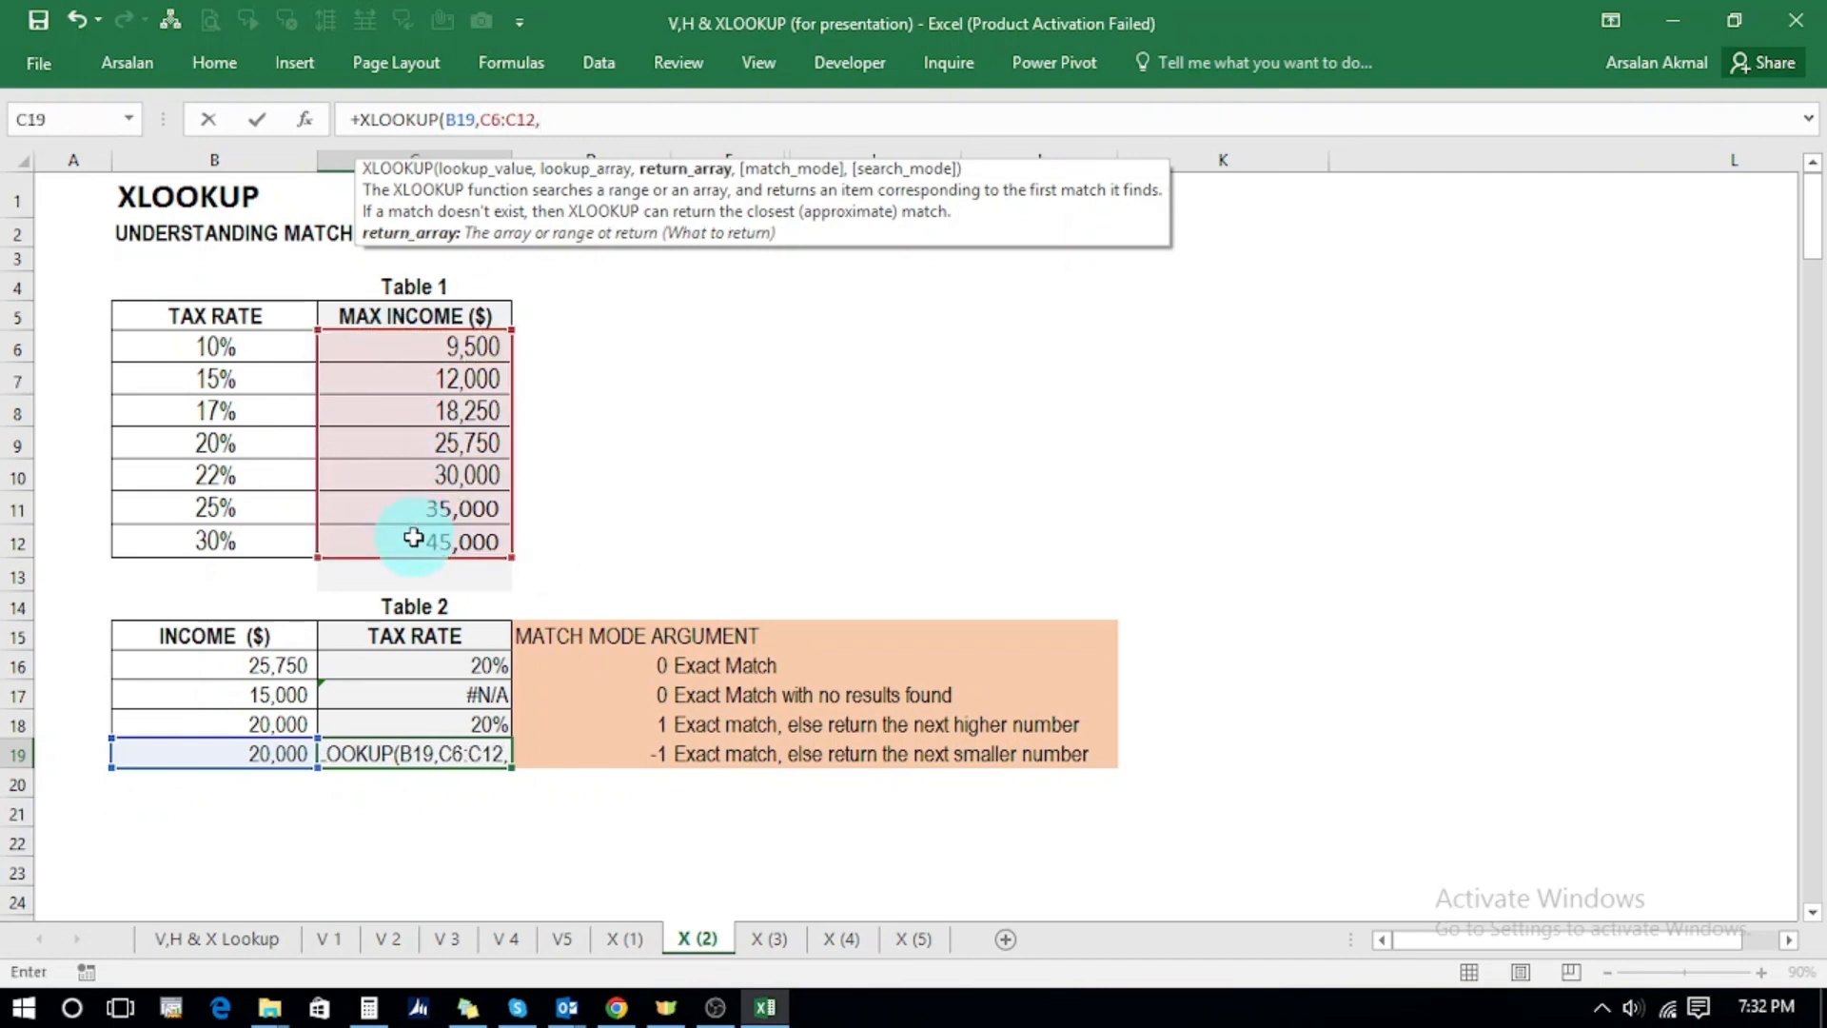
{"action": "left_click_drag", "start_coordinate": [217, 347], "coordinate": [222, 532]}
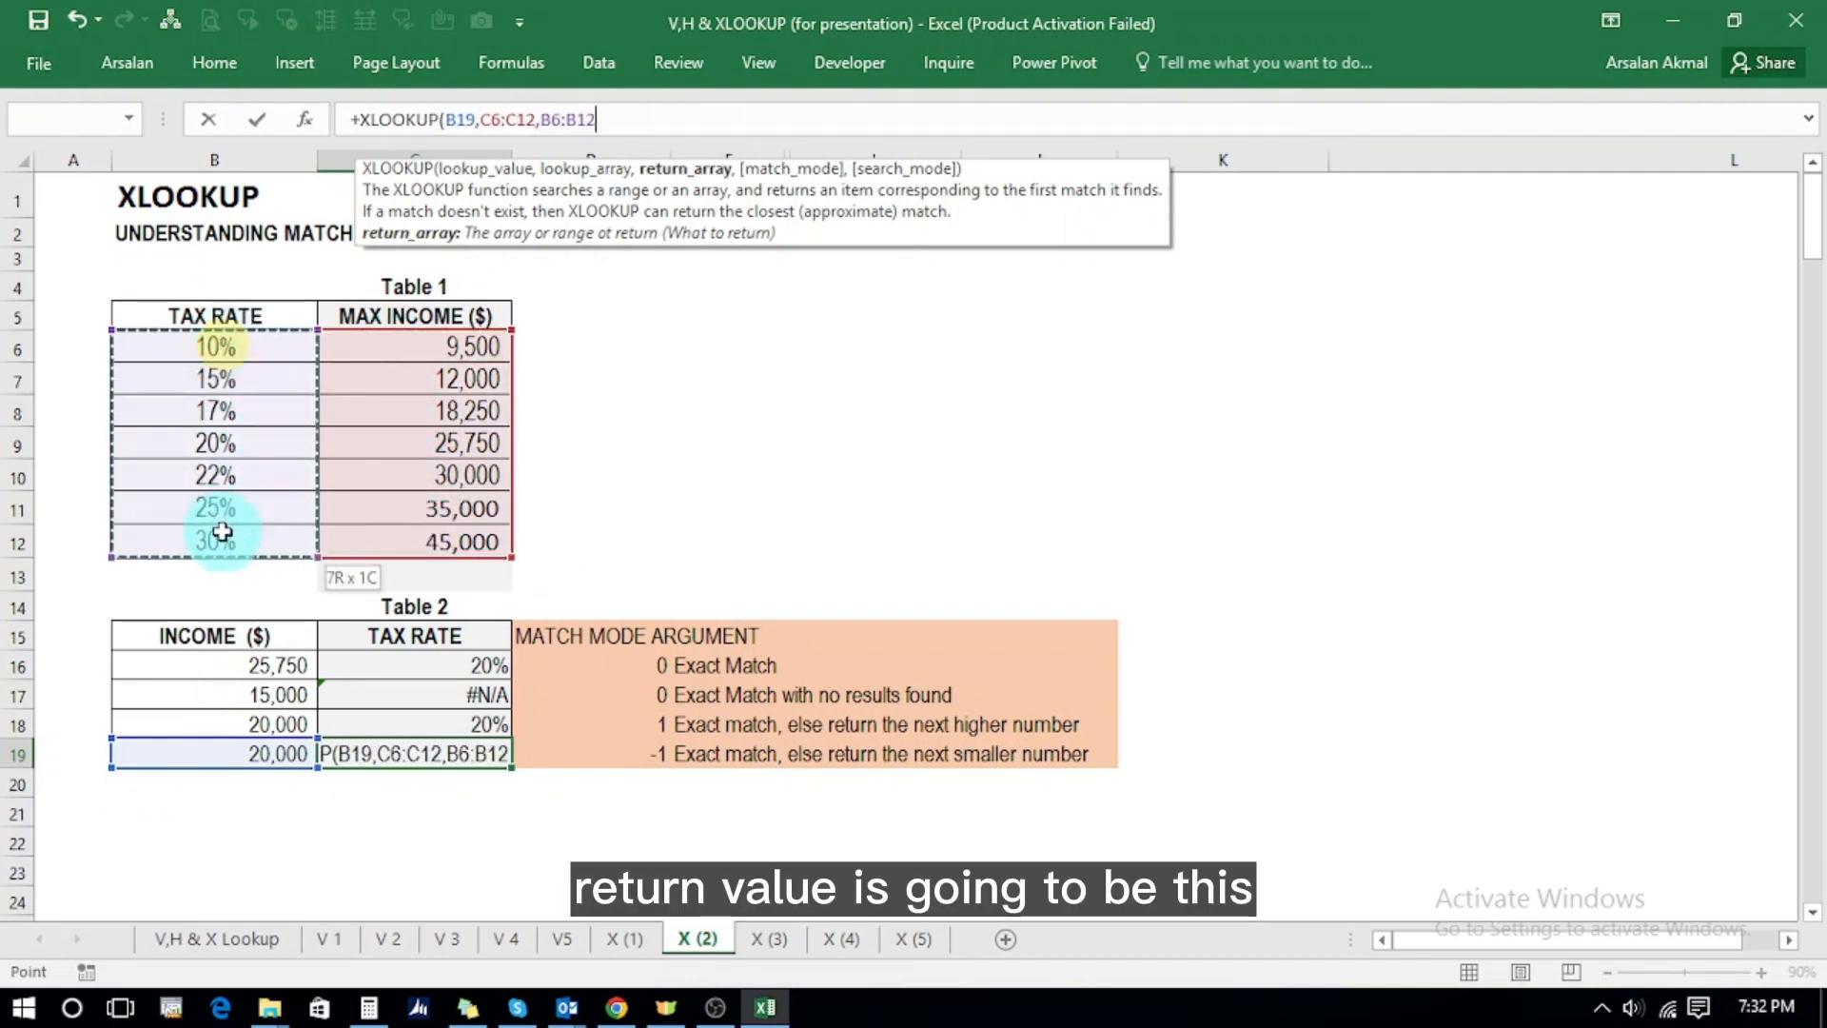
{"action": "type", "text": ","}
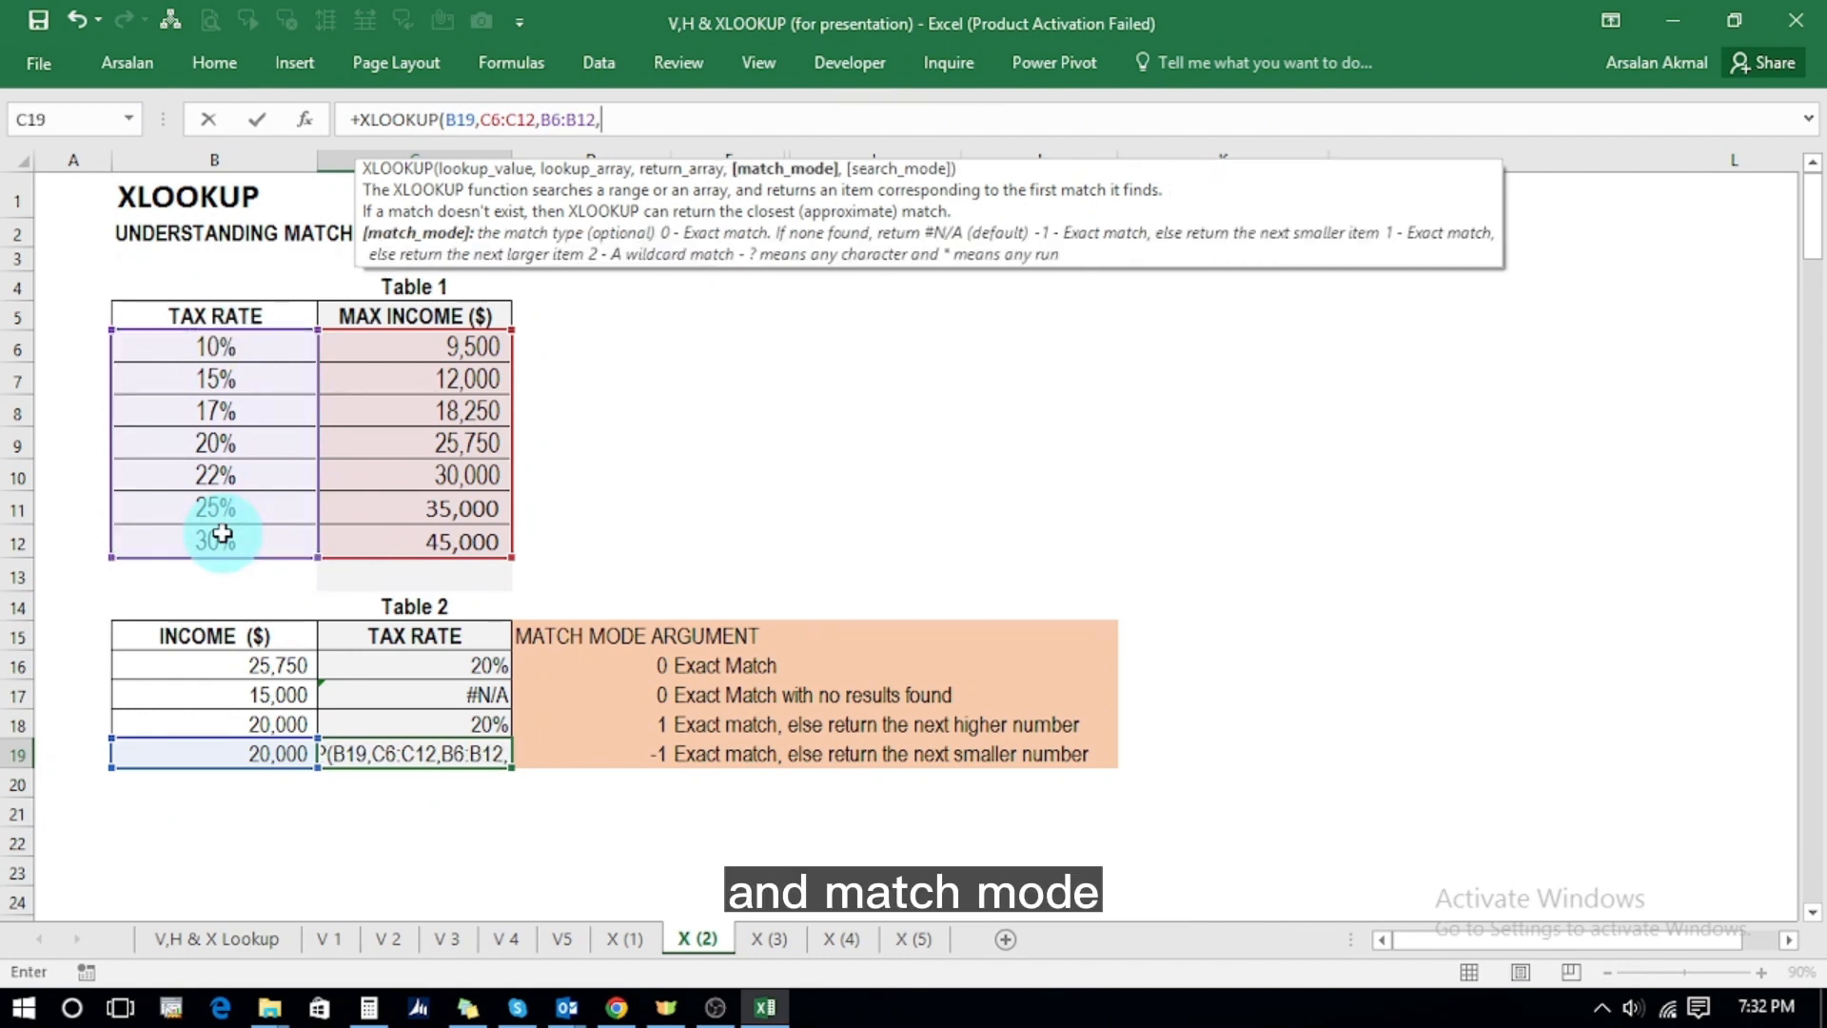
- Complete the C19 XLOOKUP with match mode -1 and check it against the tax rate in Table 1's cell B8
{"action": "type", "text": "-"}
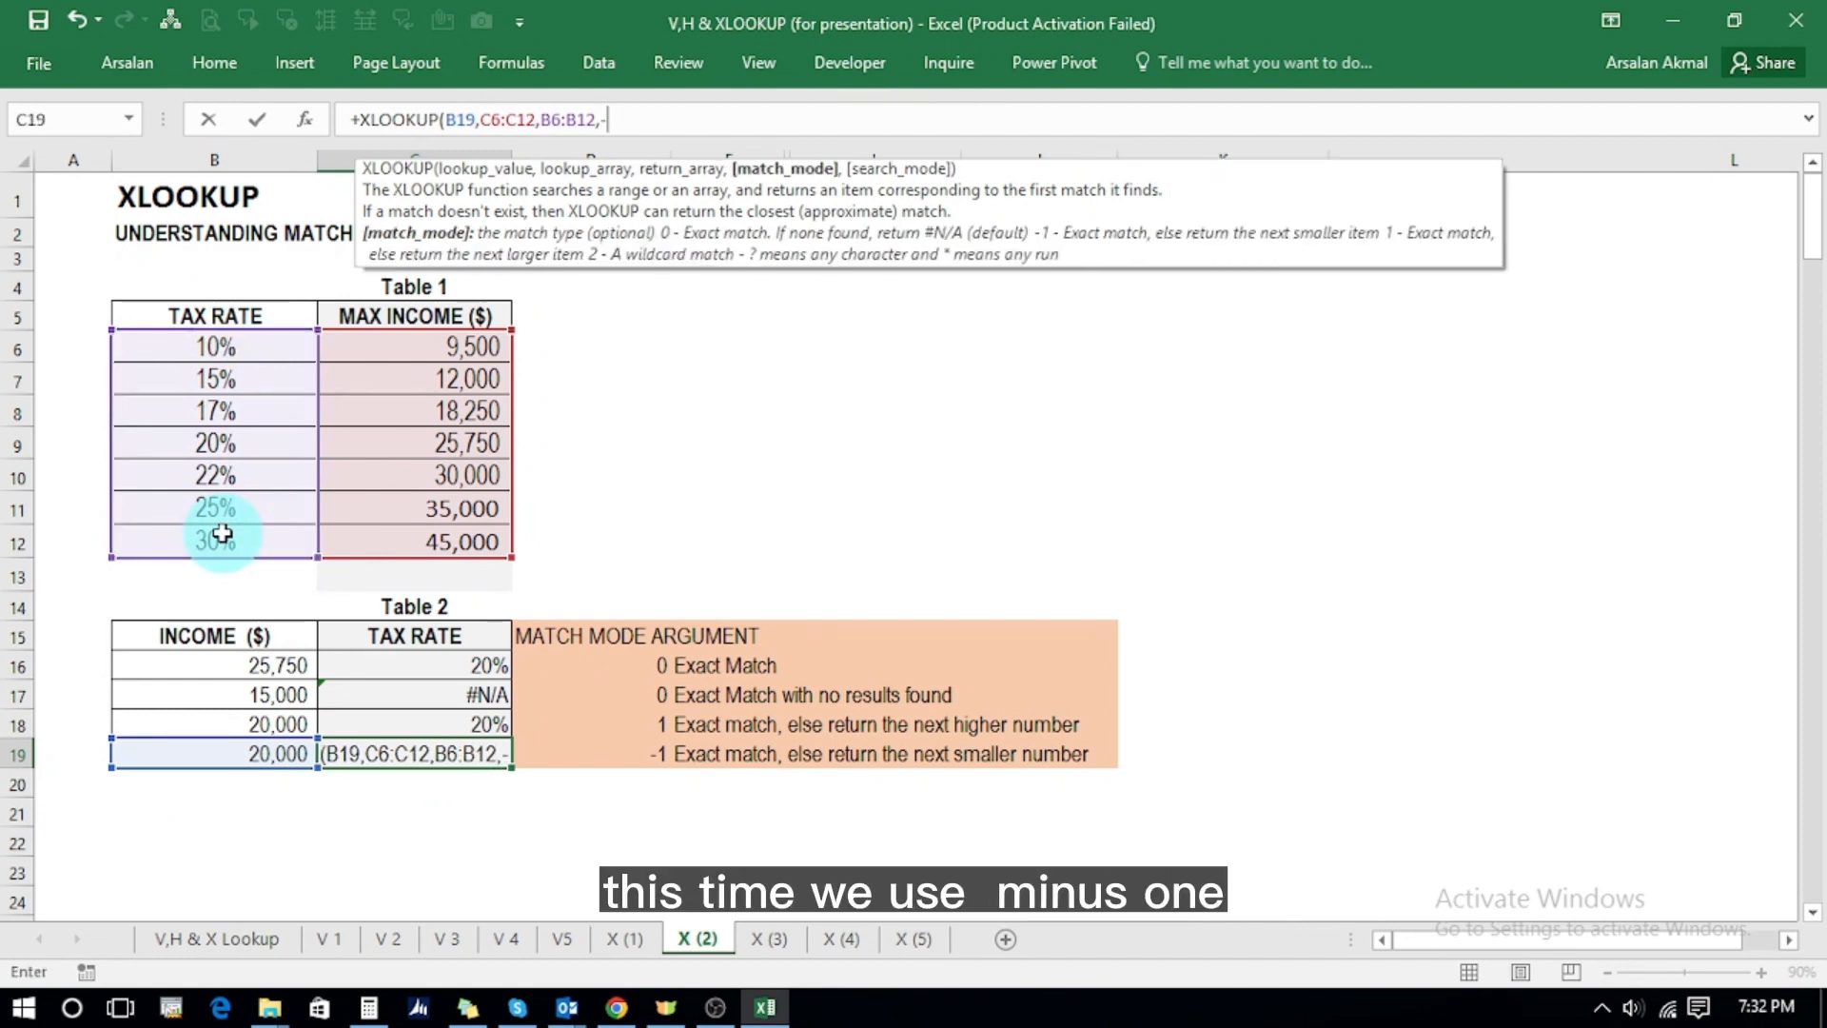
{"action": "type", "text": "1)"}
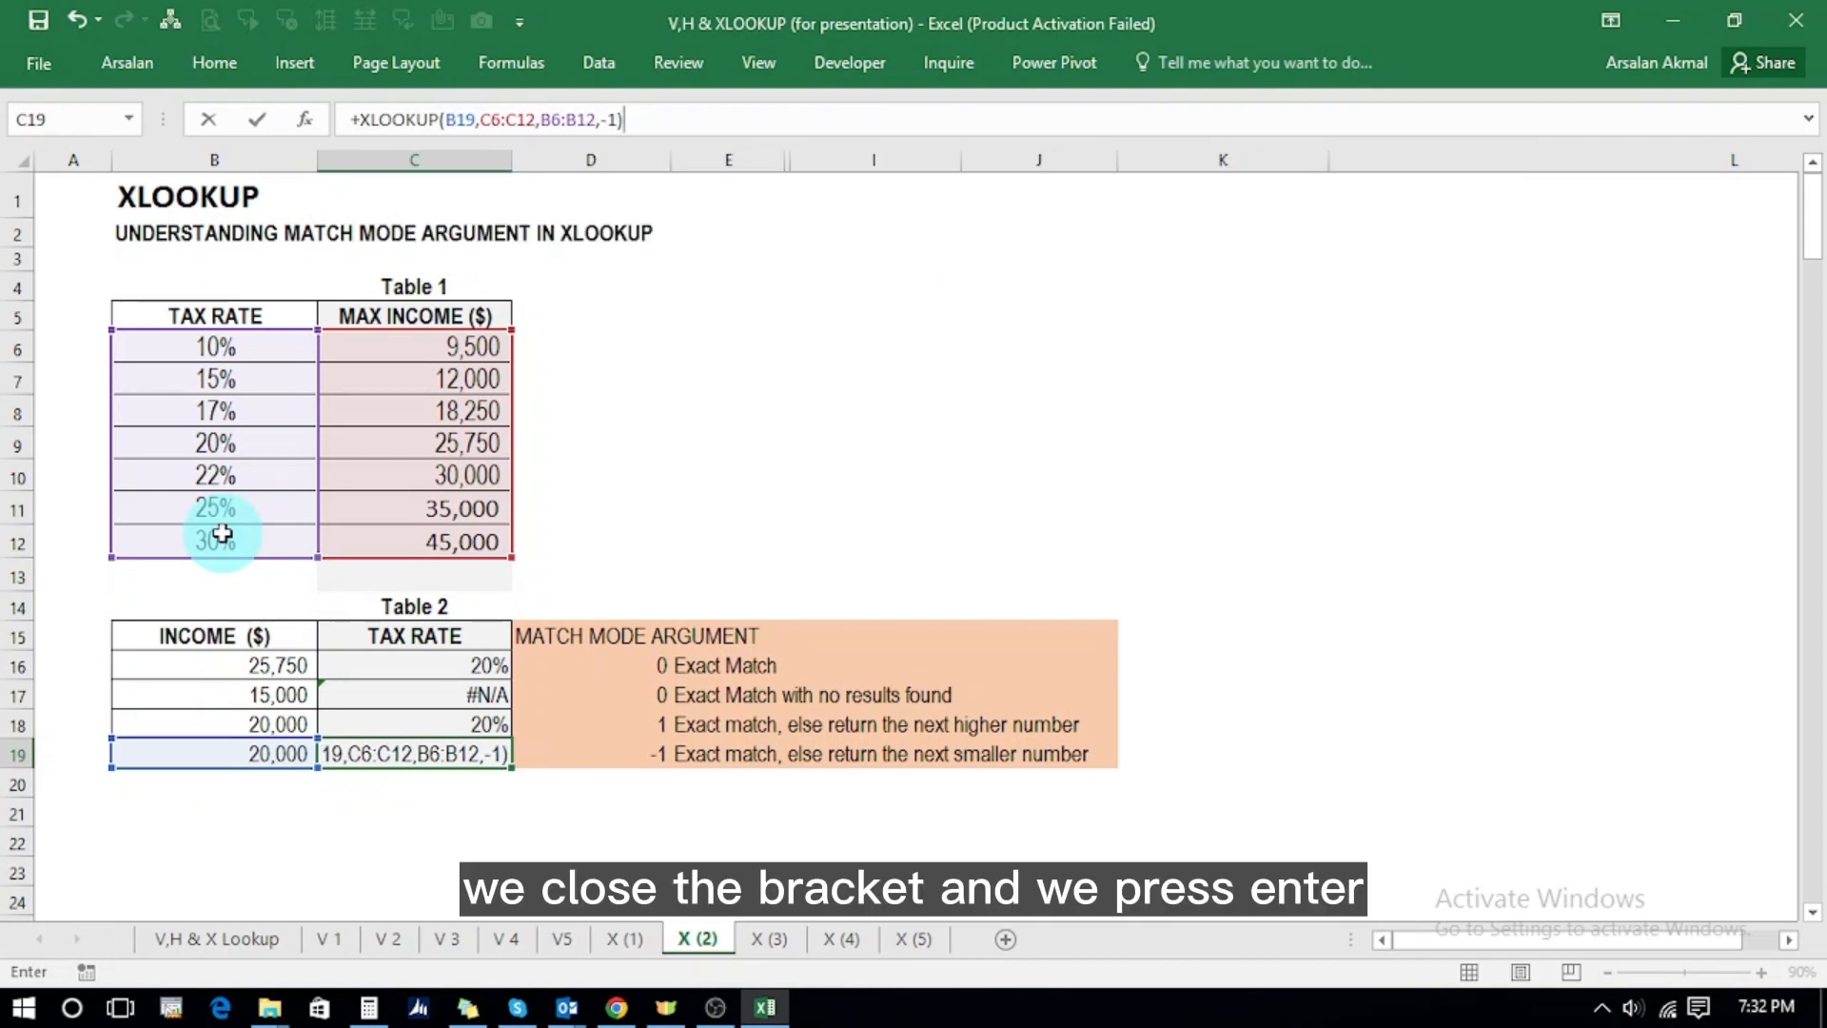
{"action": "key", "text": "Return"}
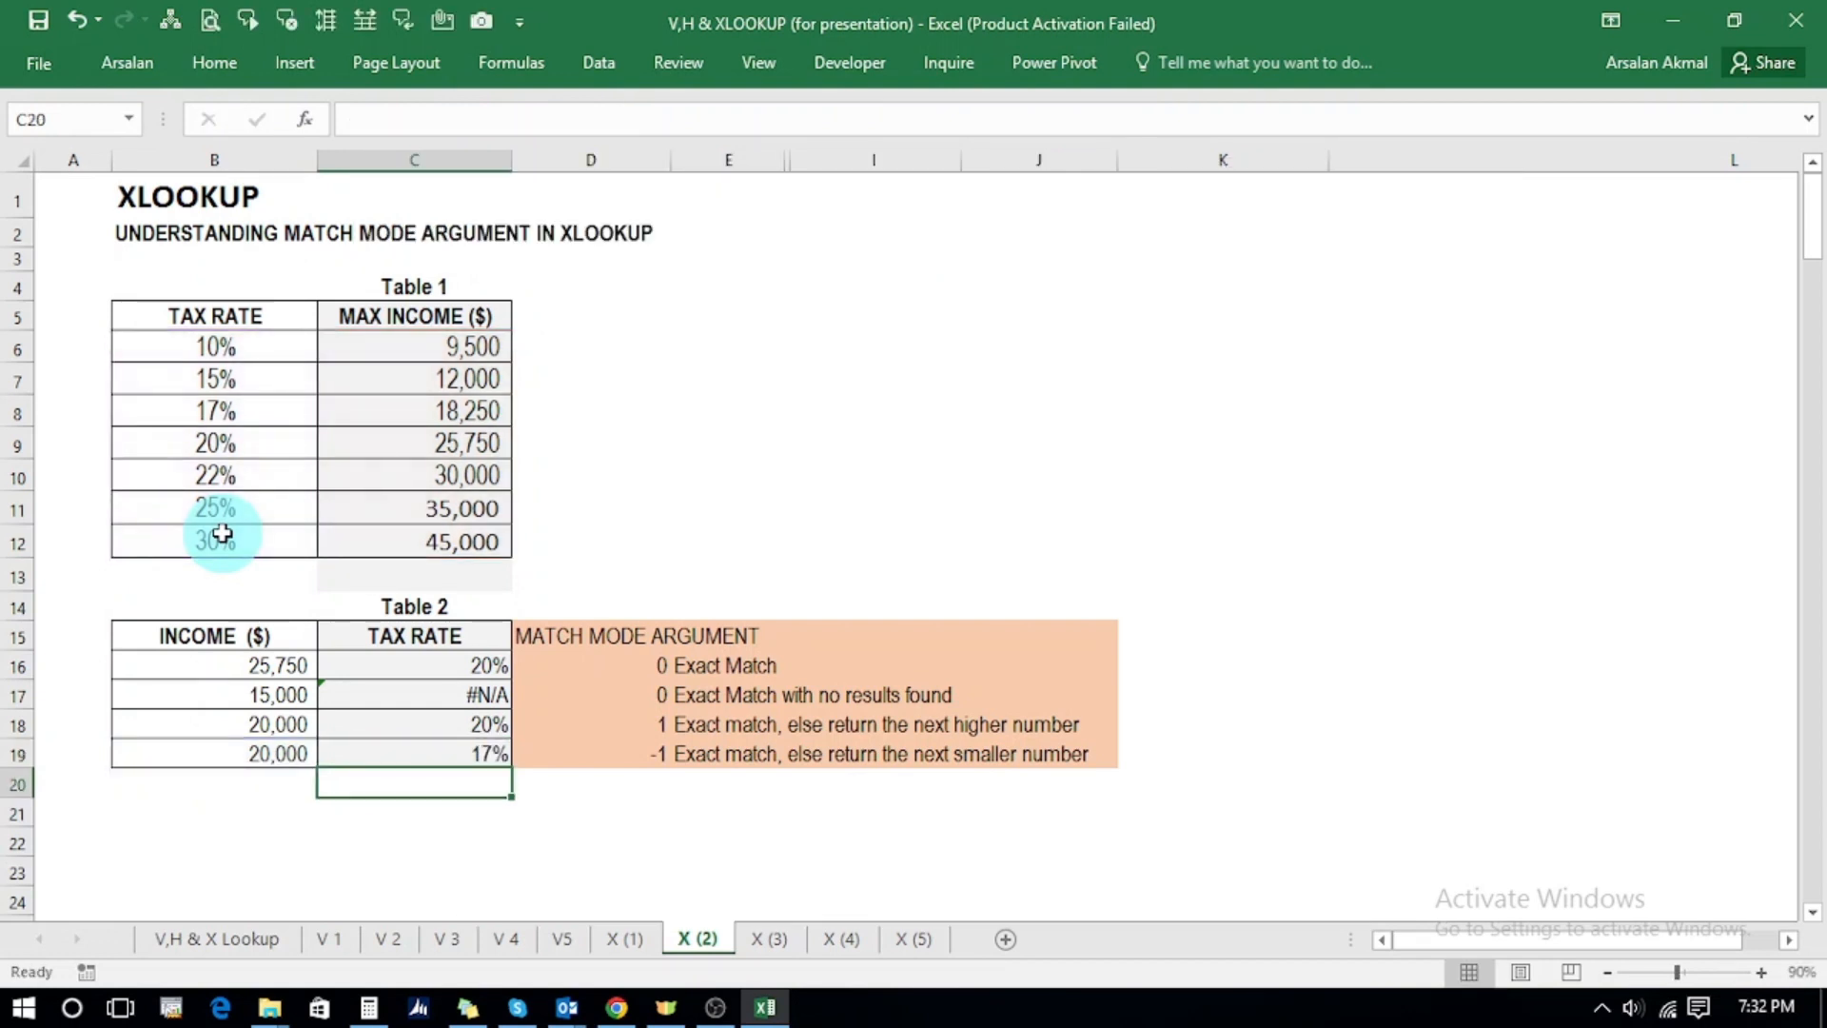
{"action": "key", "text": "Up"}
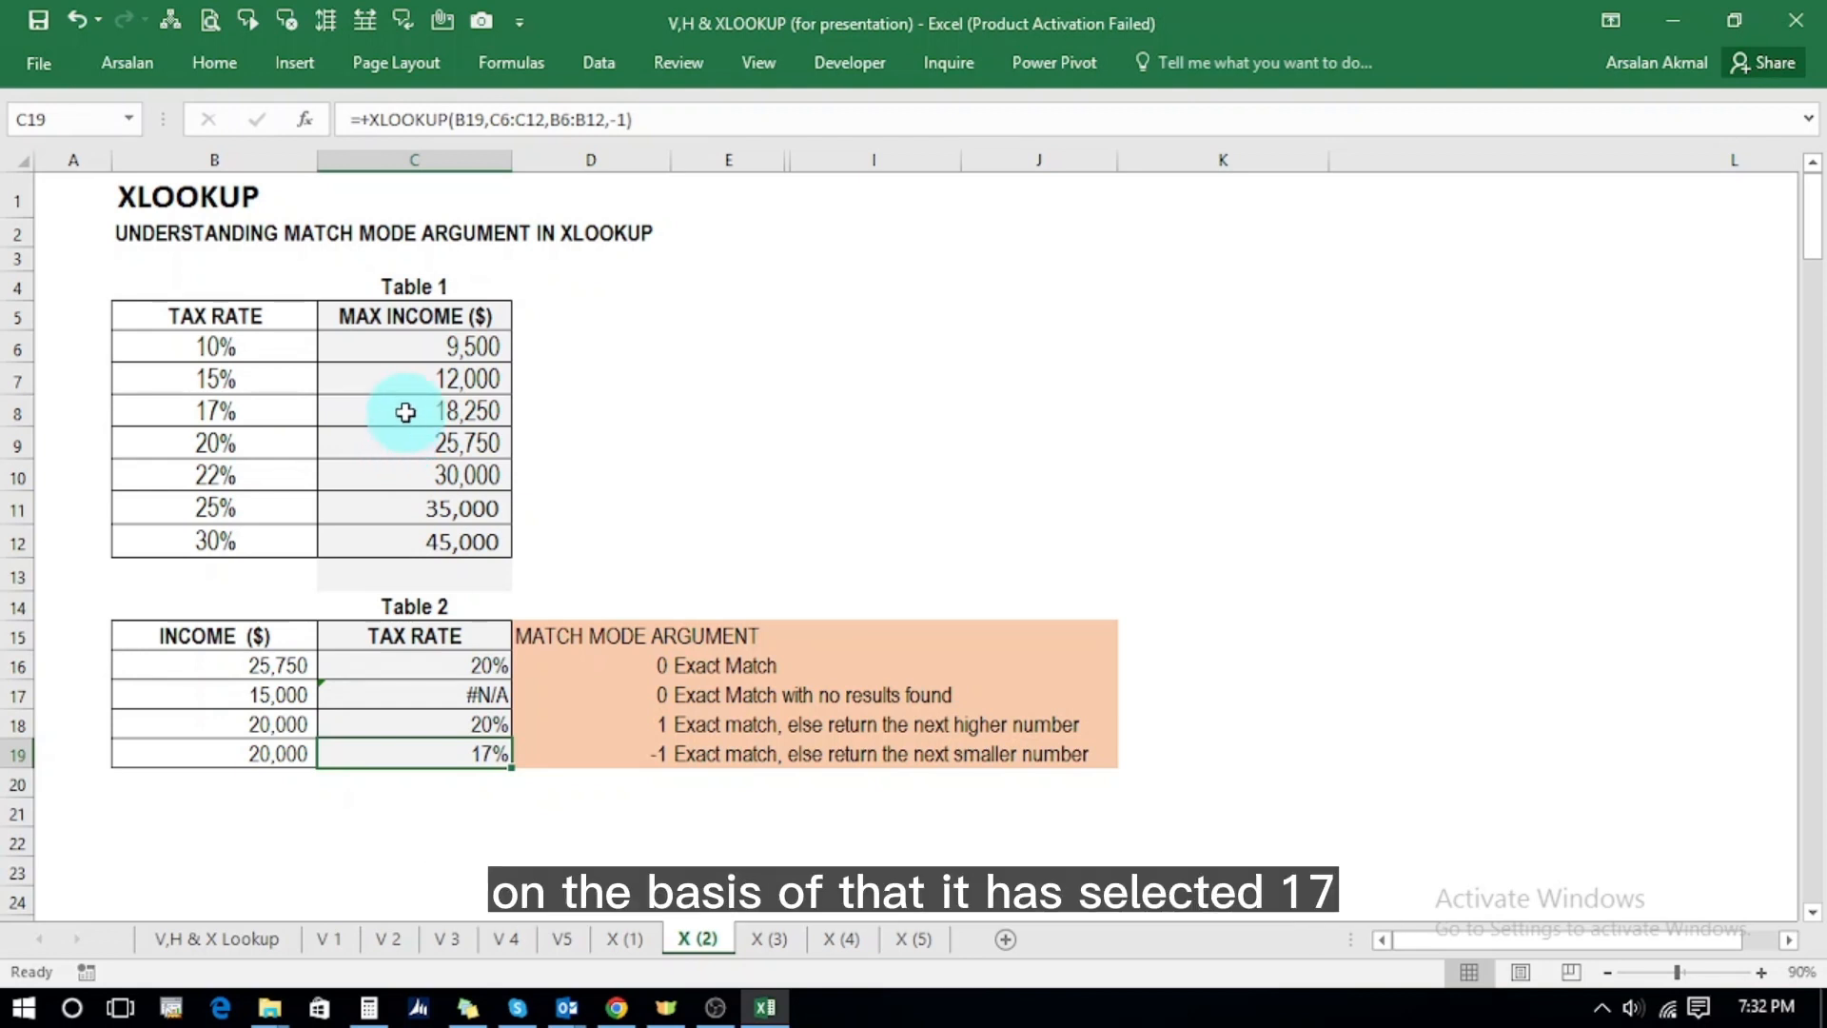
{"action": "left_click", "coordinate": [248, 409]}
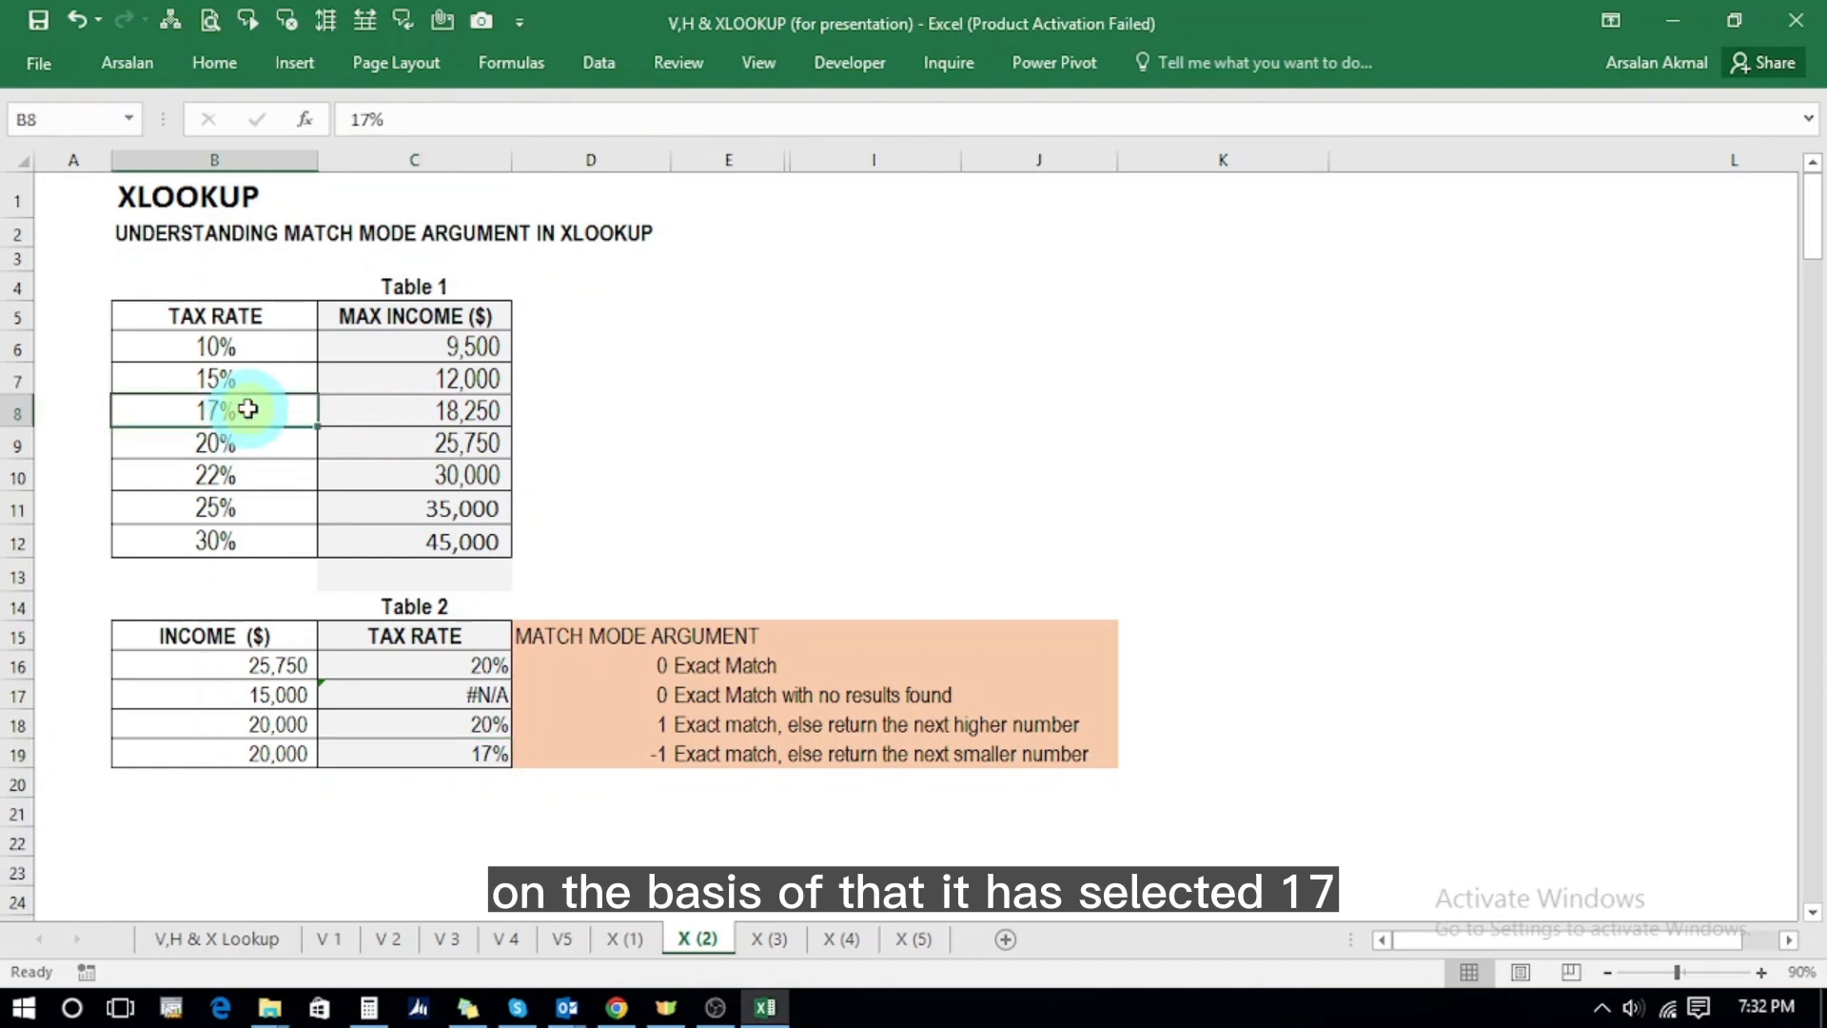
{"action": "left_click", "coordinate": [461, 753]}
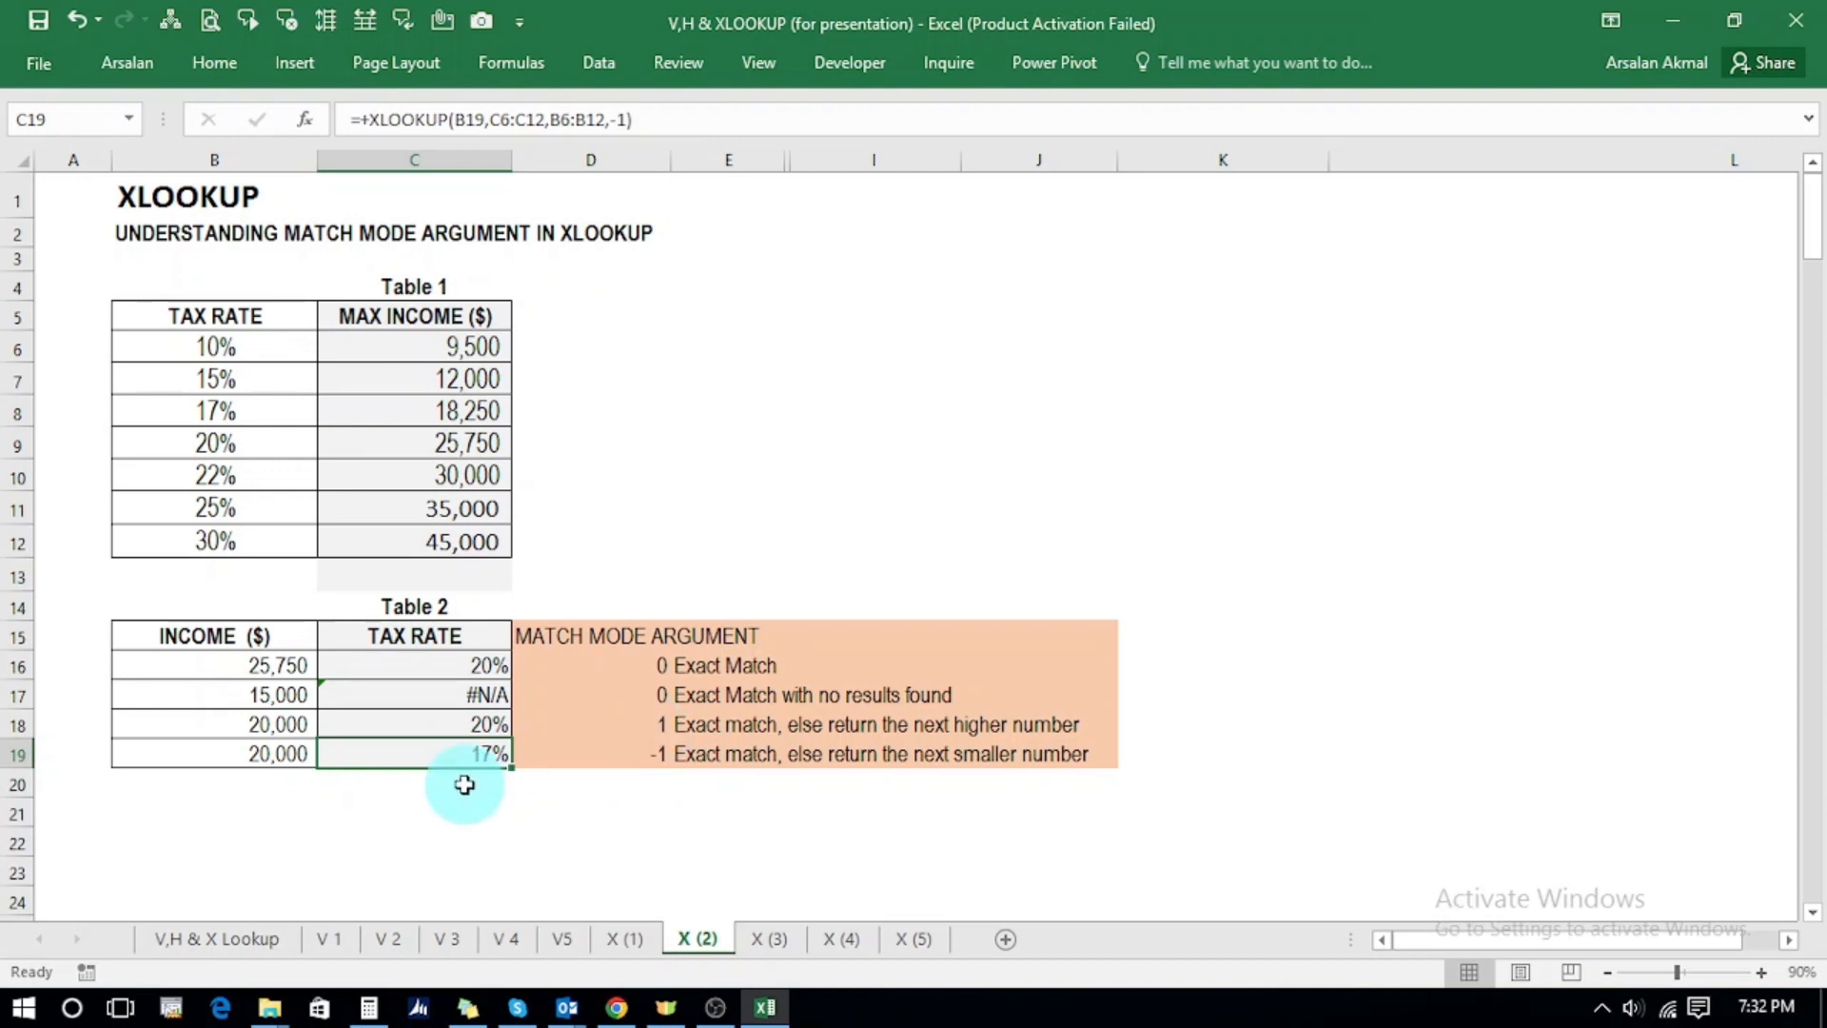
{"action": "left_click", "coordinate": [406, 820]}
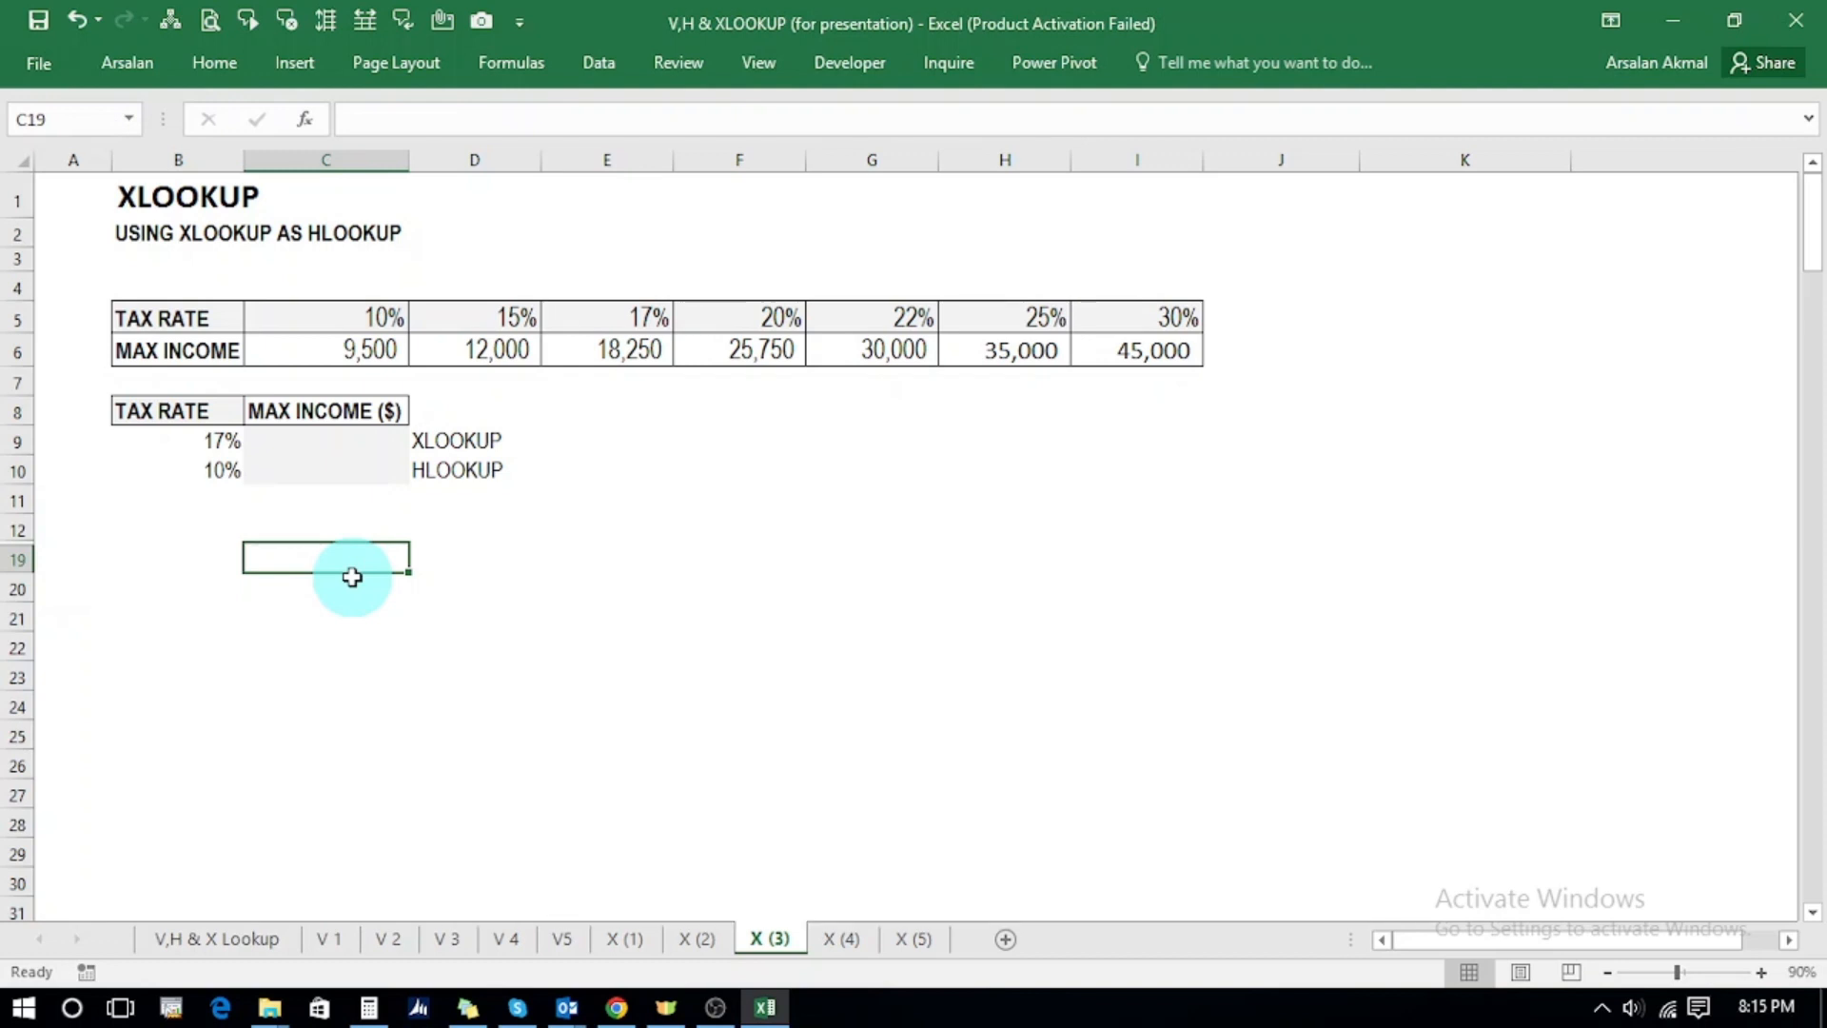
- Start an HLOOKUP formula in the Max Income cell C10 with the tax rate in B10 as the lookup value
{"action": "left_click", "coordinate": [323, 441]}
{"action": "key", "text": "Down"}
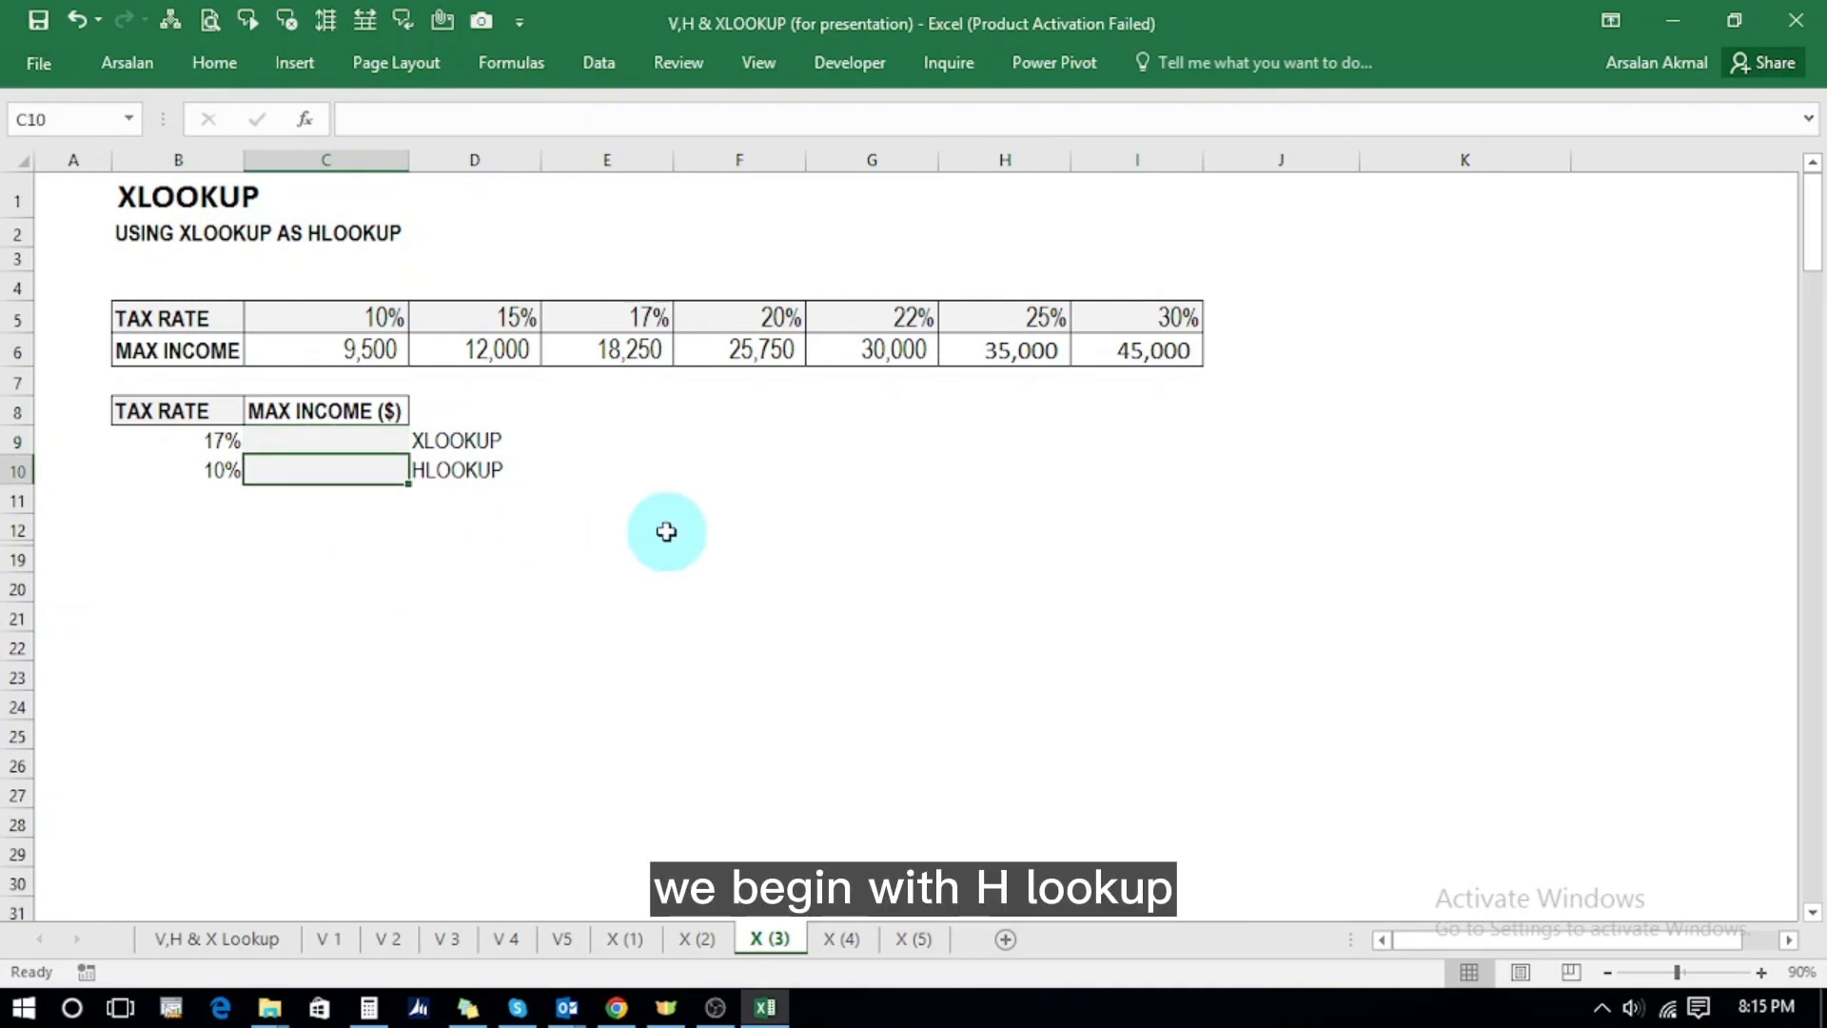
{"action": "type", "text": "+"}
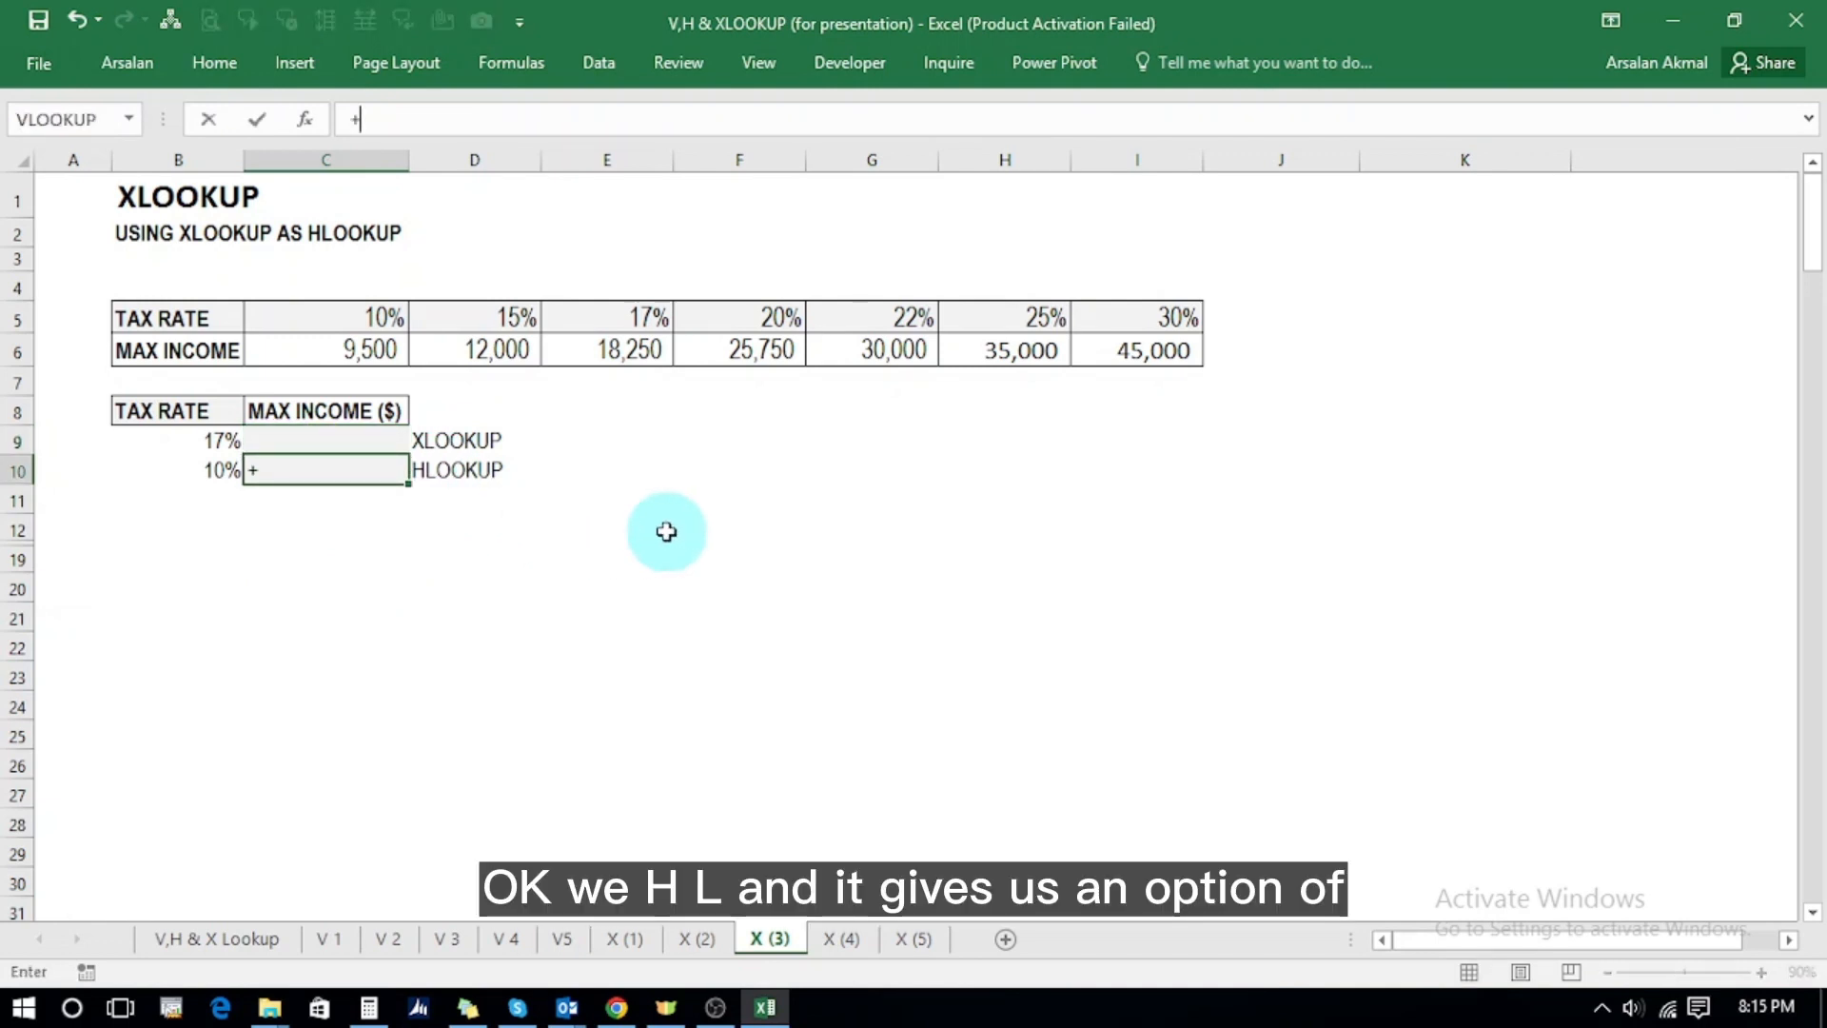
{"action": "type", "text": "hl"}
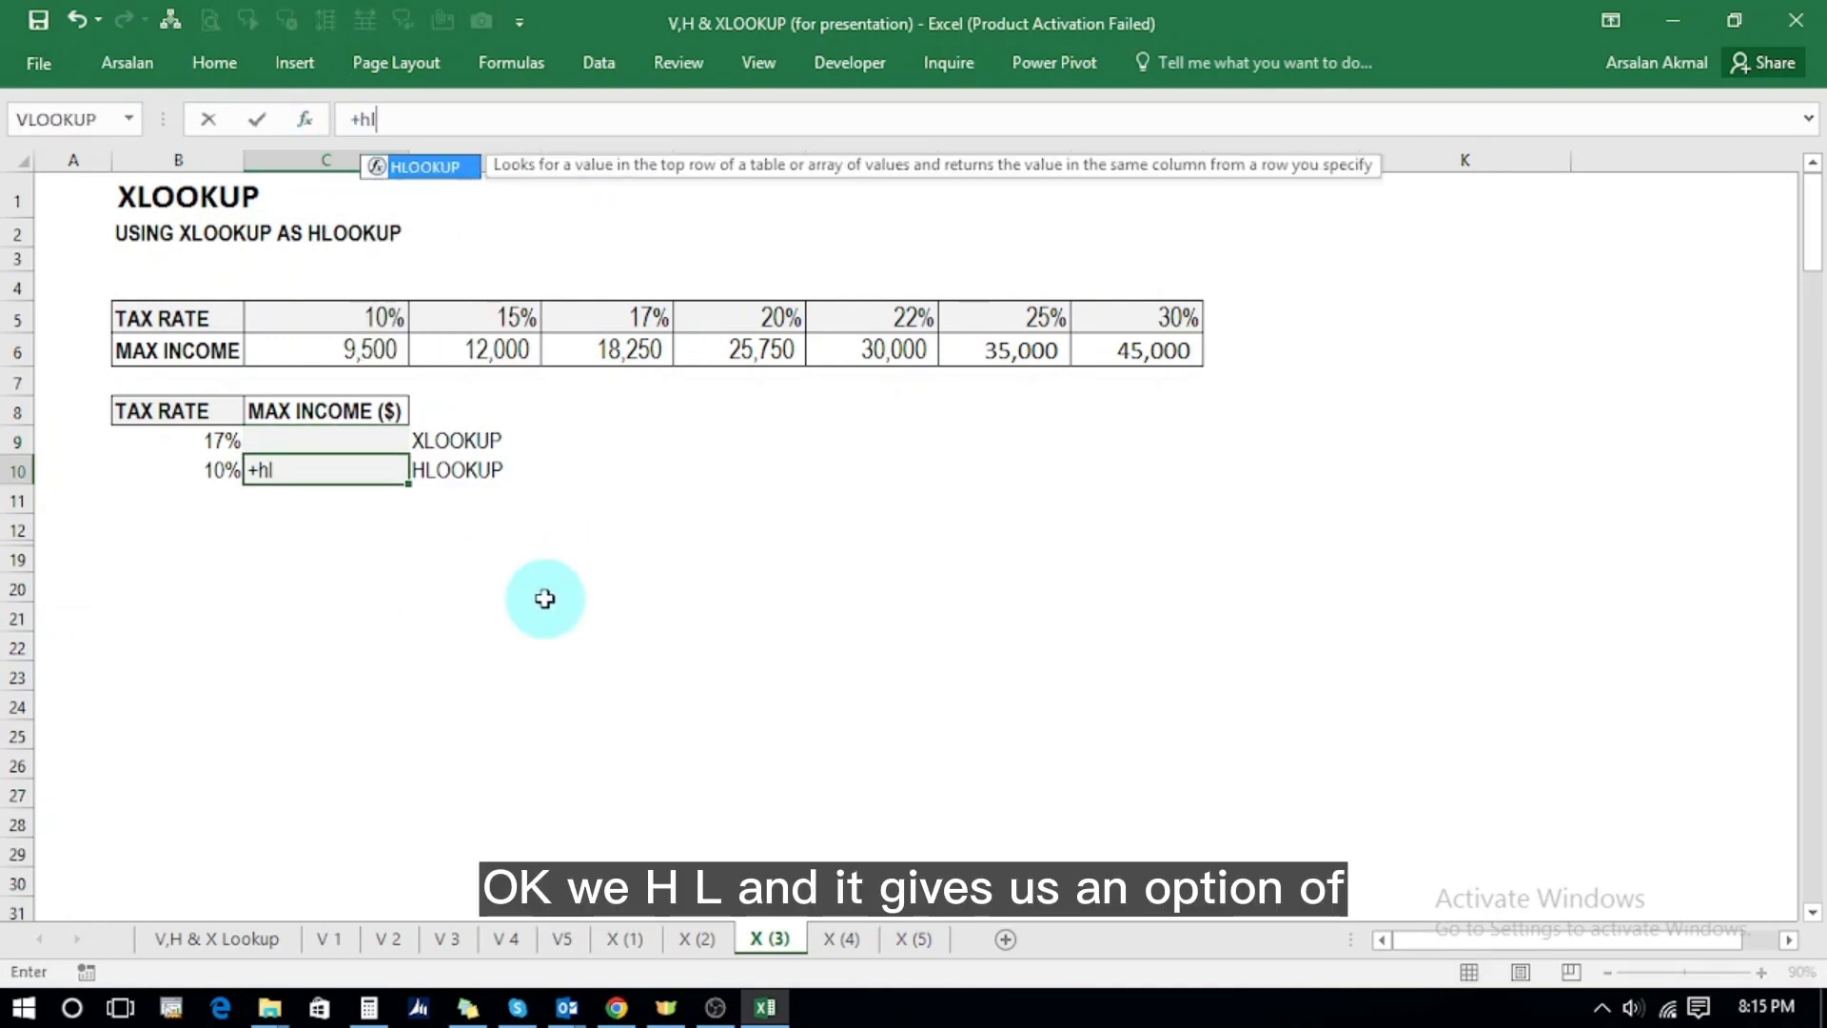
{"action": "double_click", "coordinate": [413, 169]}
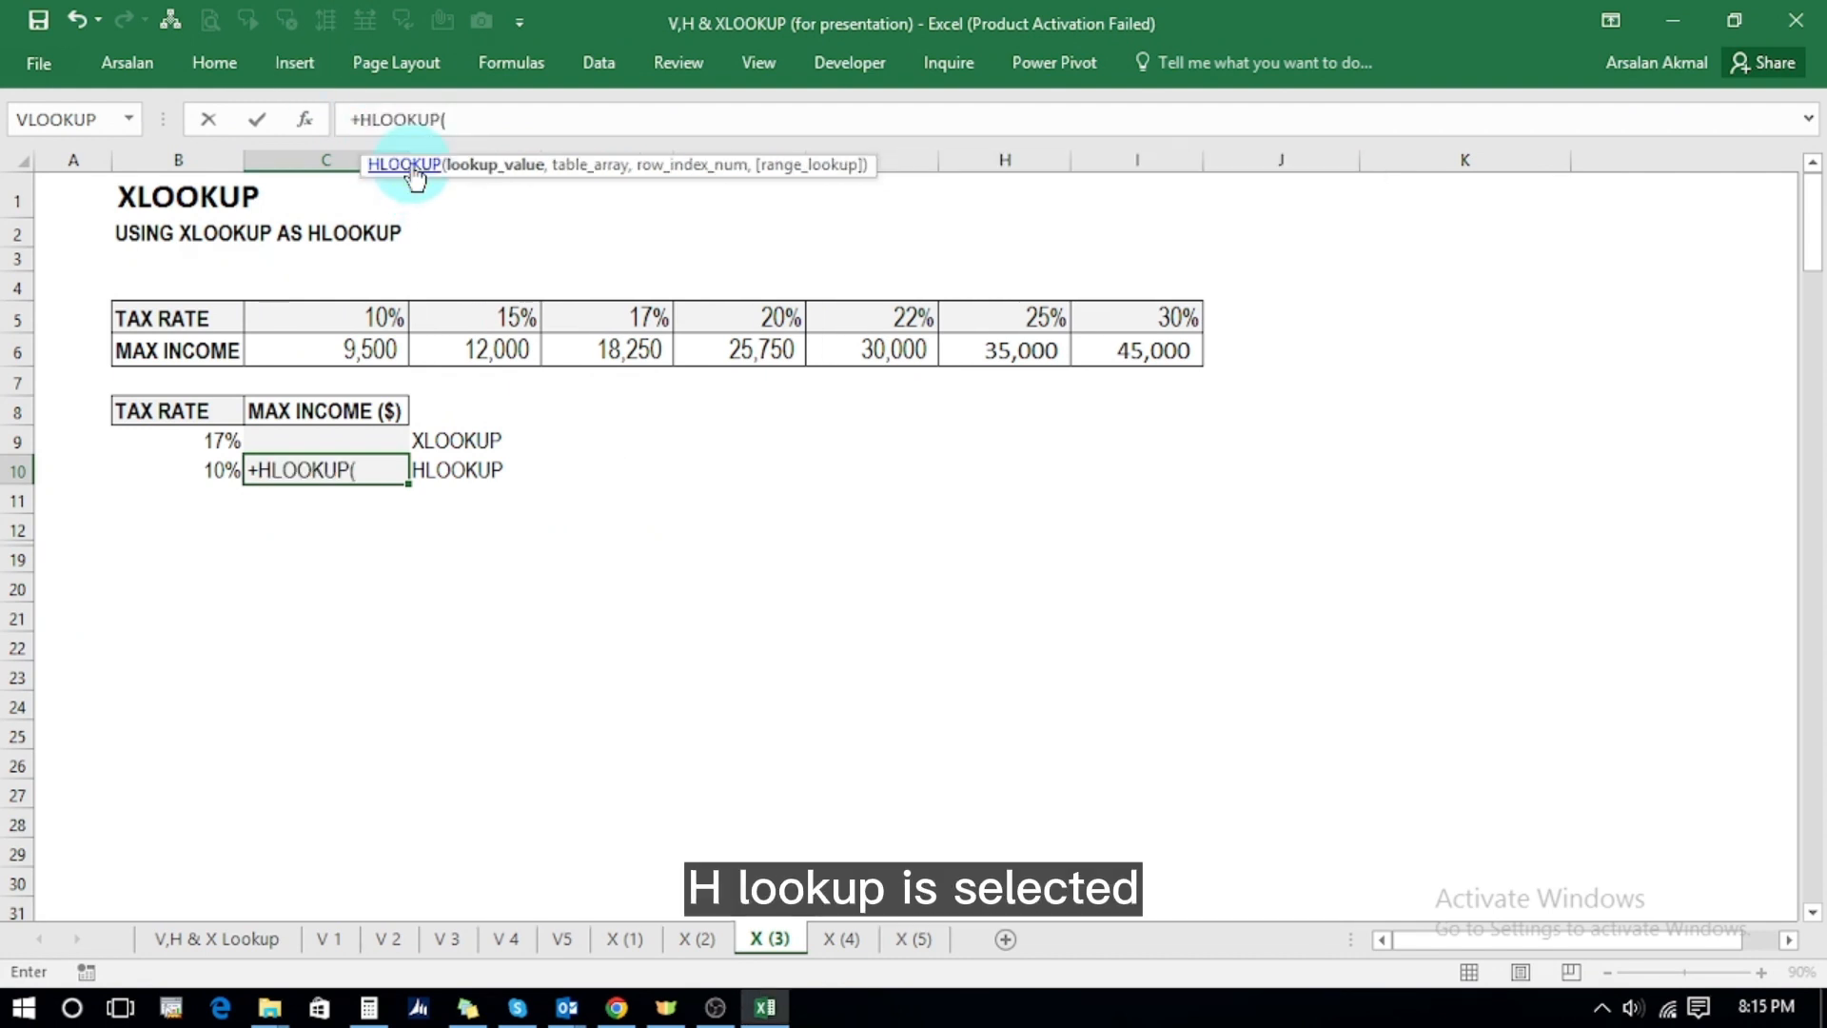
{"action": "left_click", "coordinate": [197, 480]}
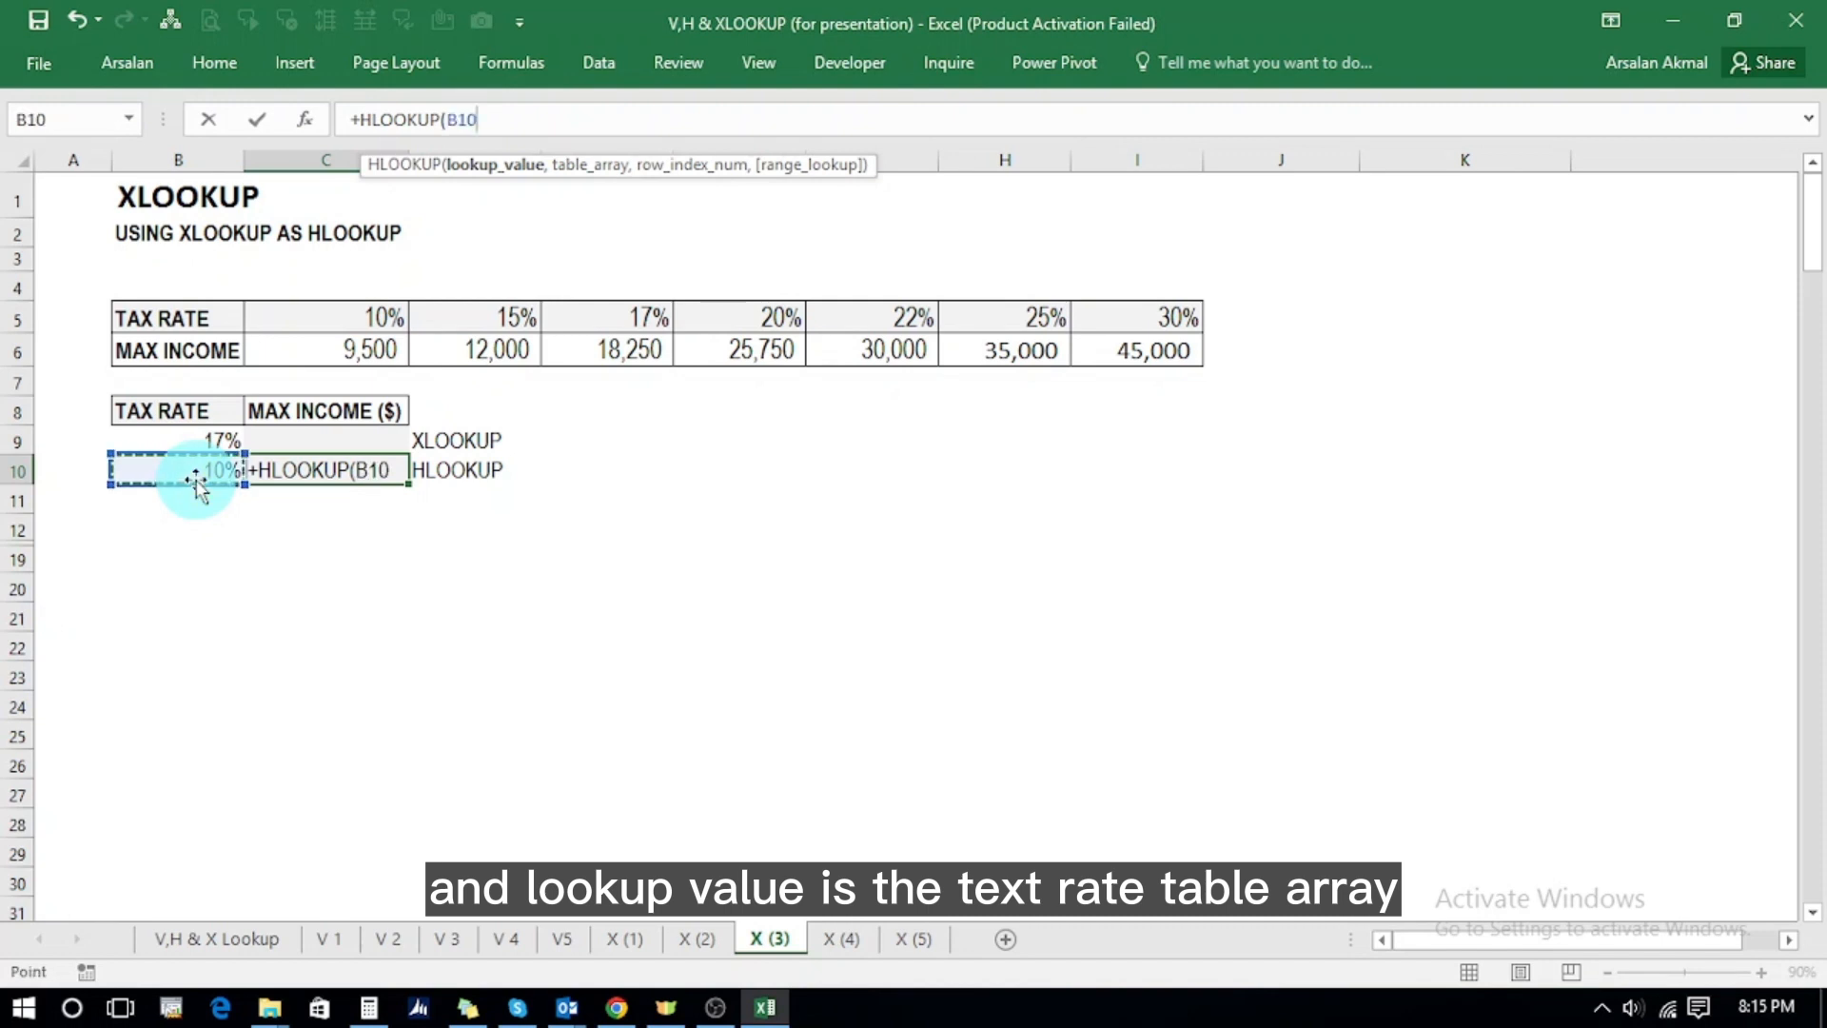
{"action": "type", "text": ","}
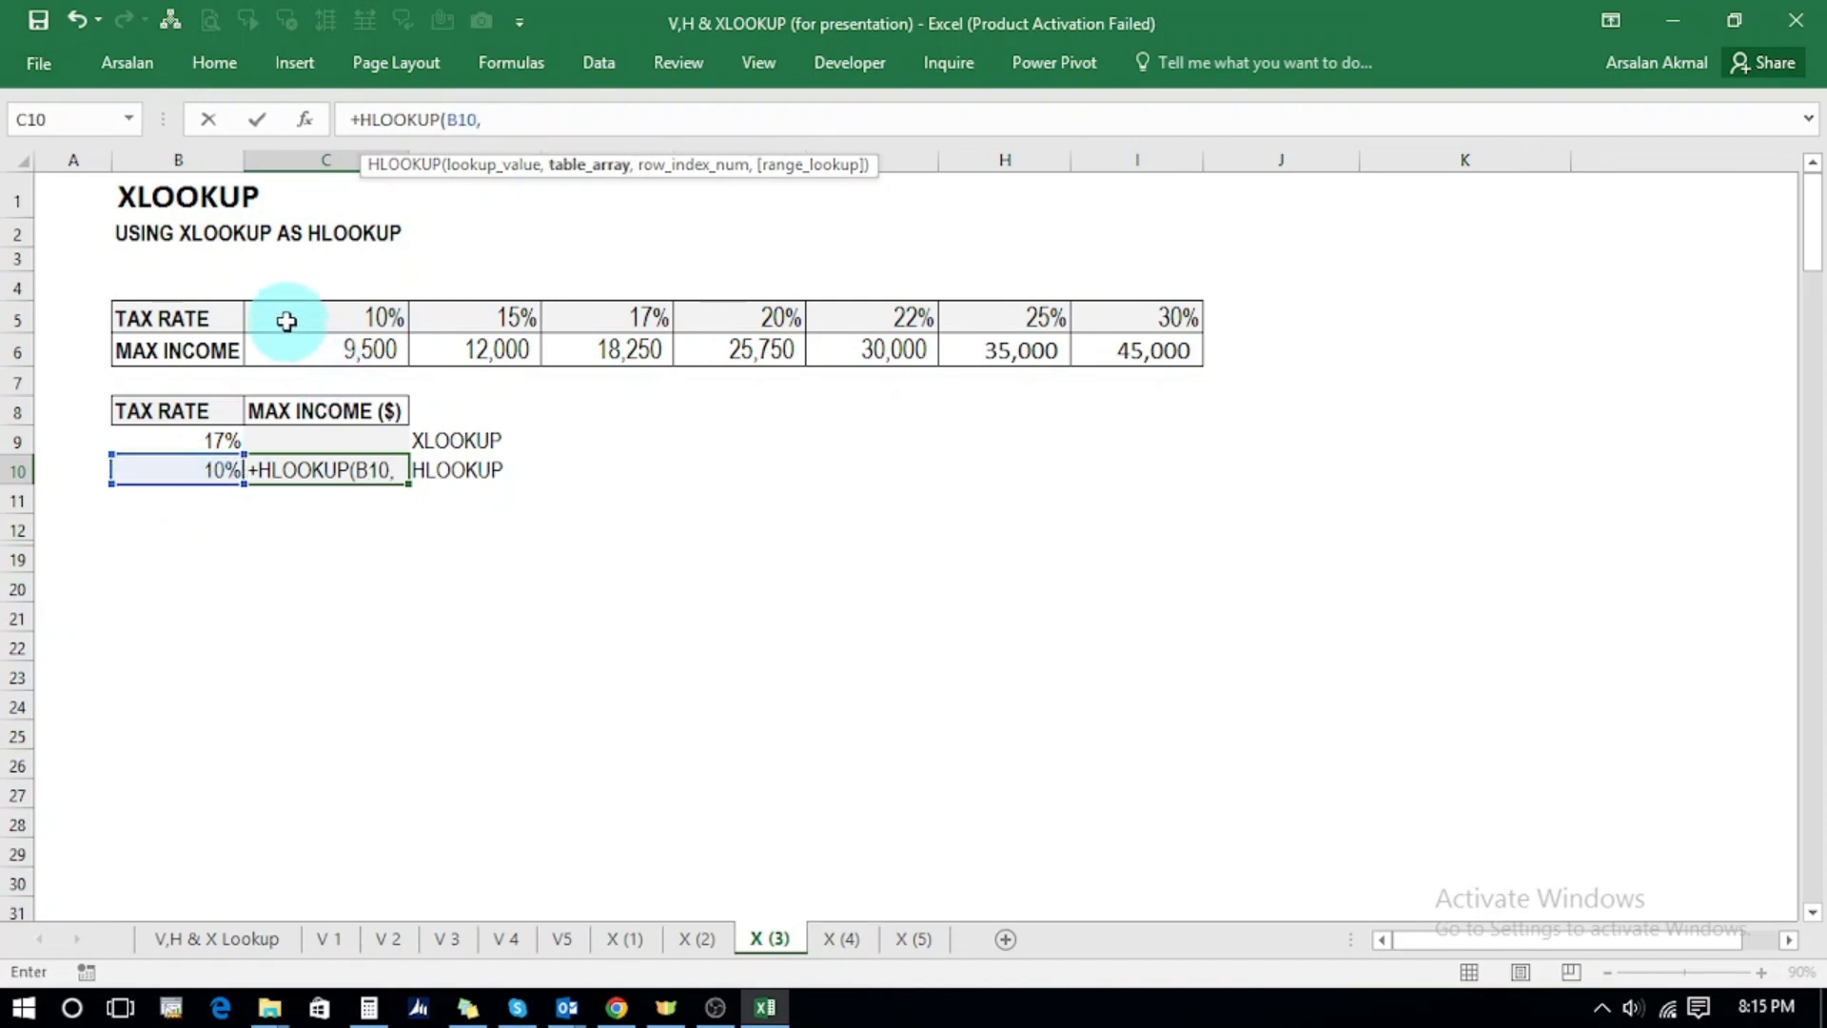
- Complete the C10 HLOOKUP with table array C5:I6, row index 2 and FALSE for an exact match
{"action": "left_click", "coordinate": [286, 320]}
{"action": "left_click_drag", "start_coordinate": [286, 321], "coordinate": [1200, 364]}
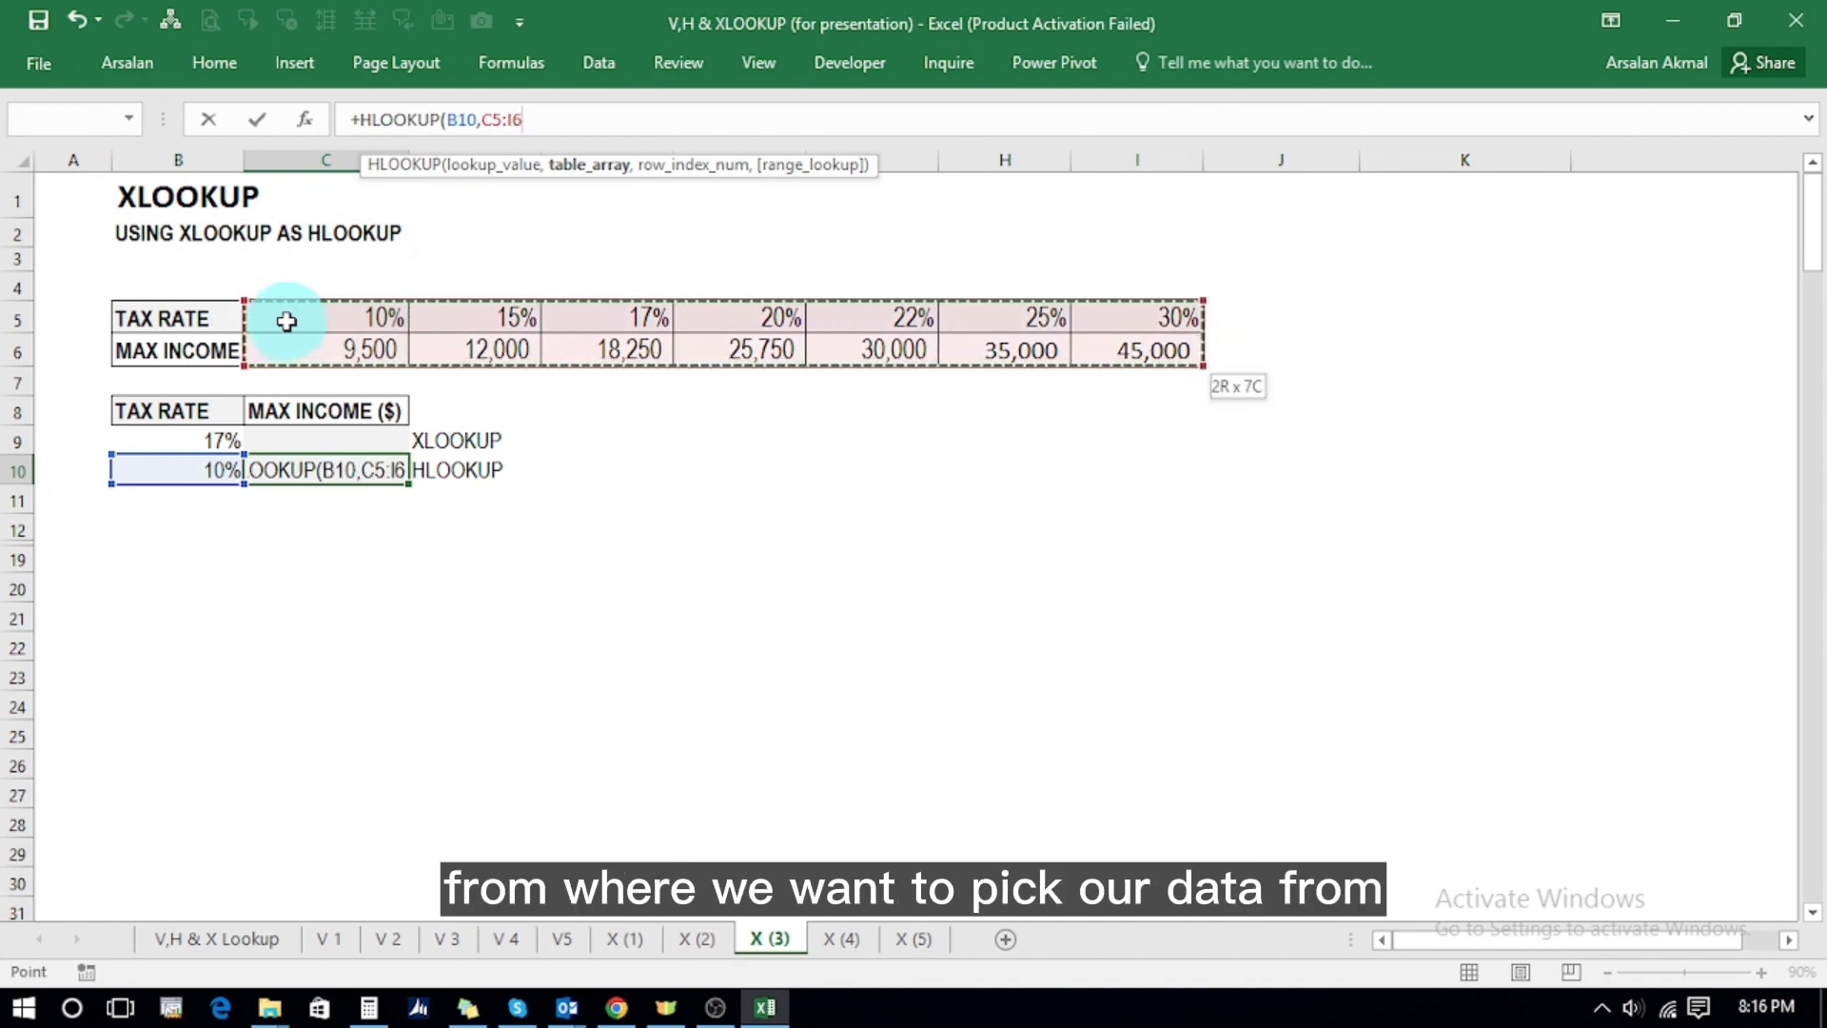
{"action": "type", "text": ","}
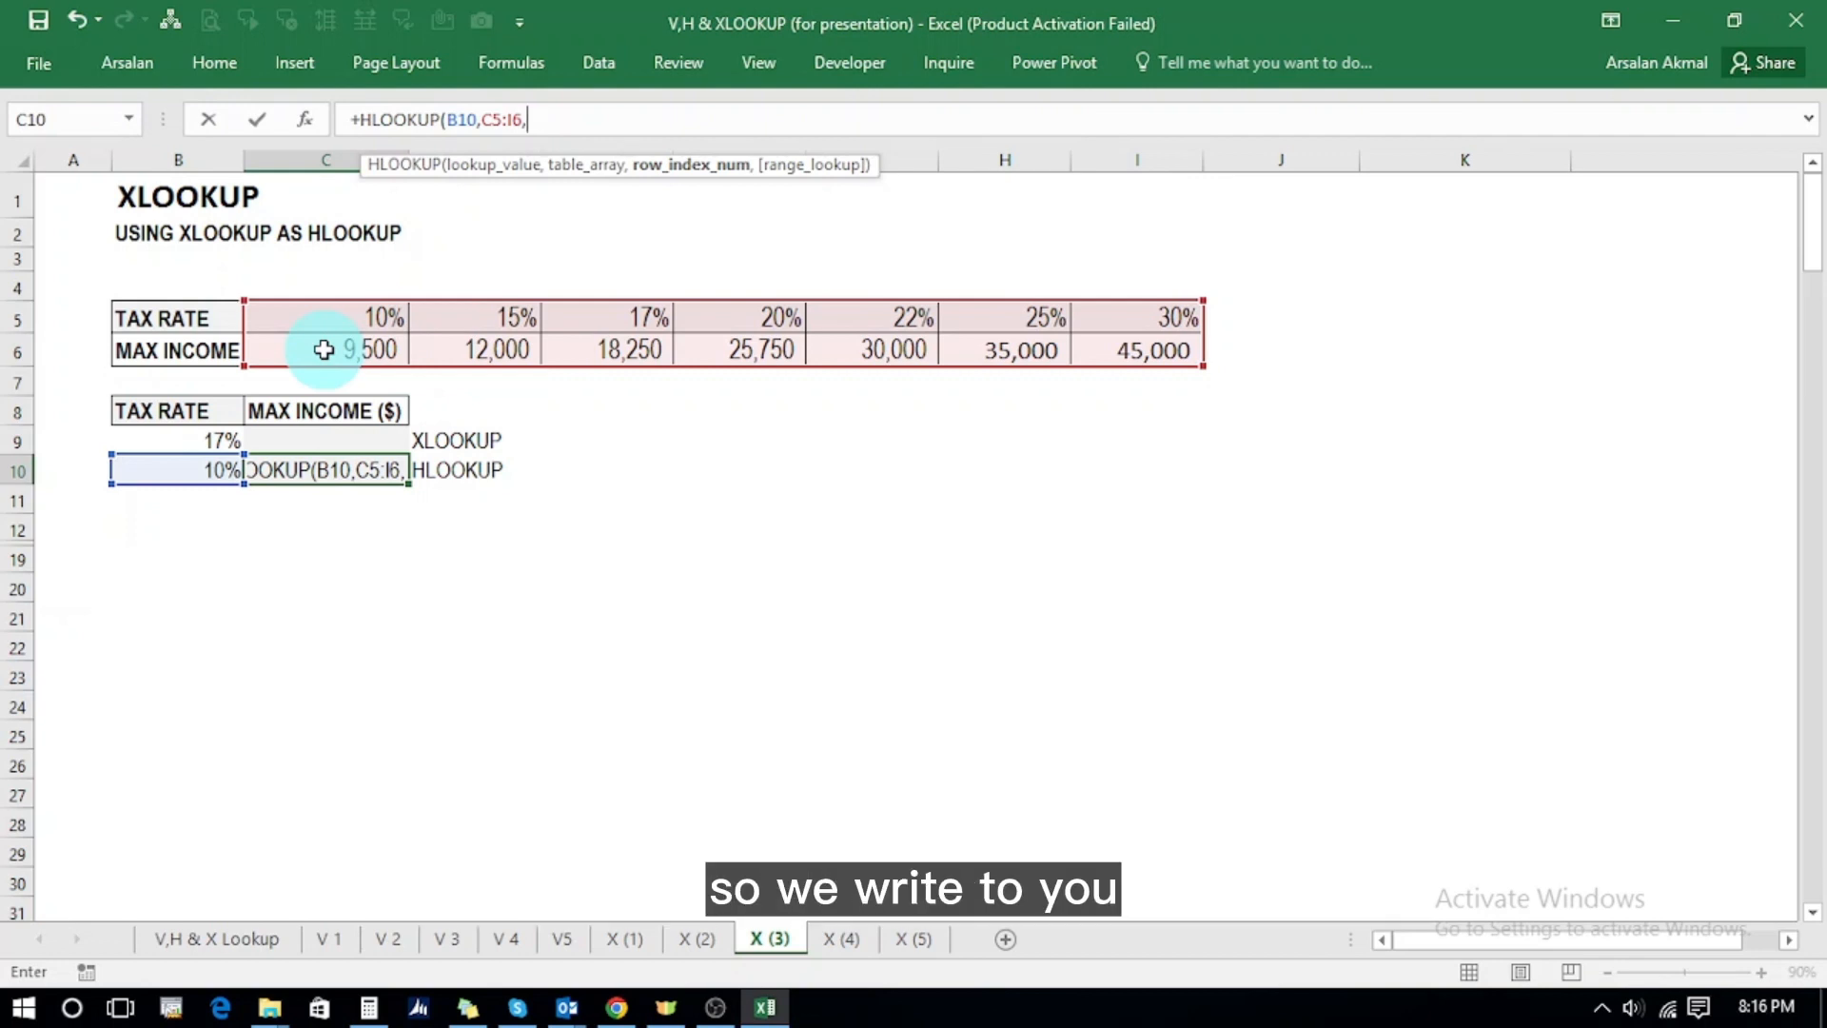
{"action": "type", "text": "2,"}
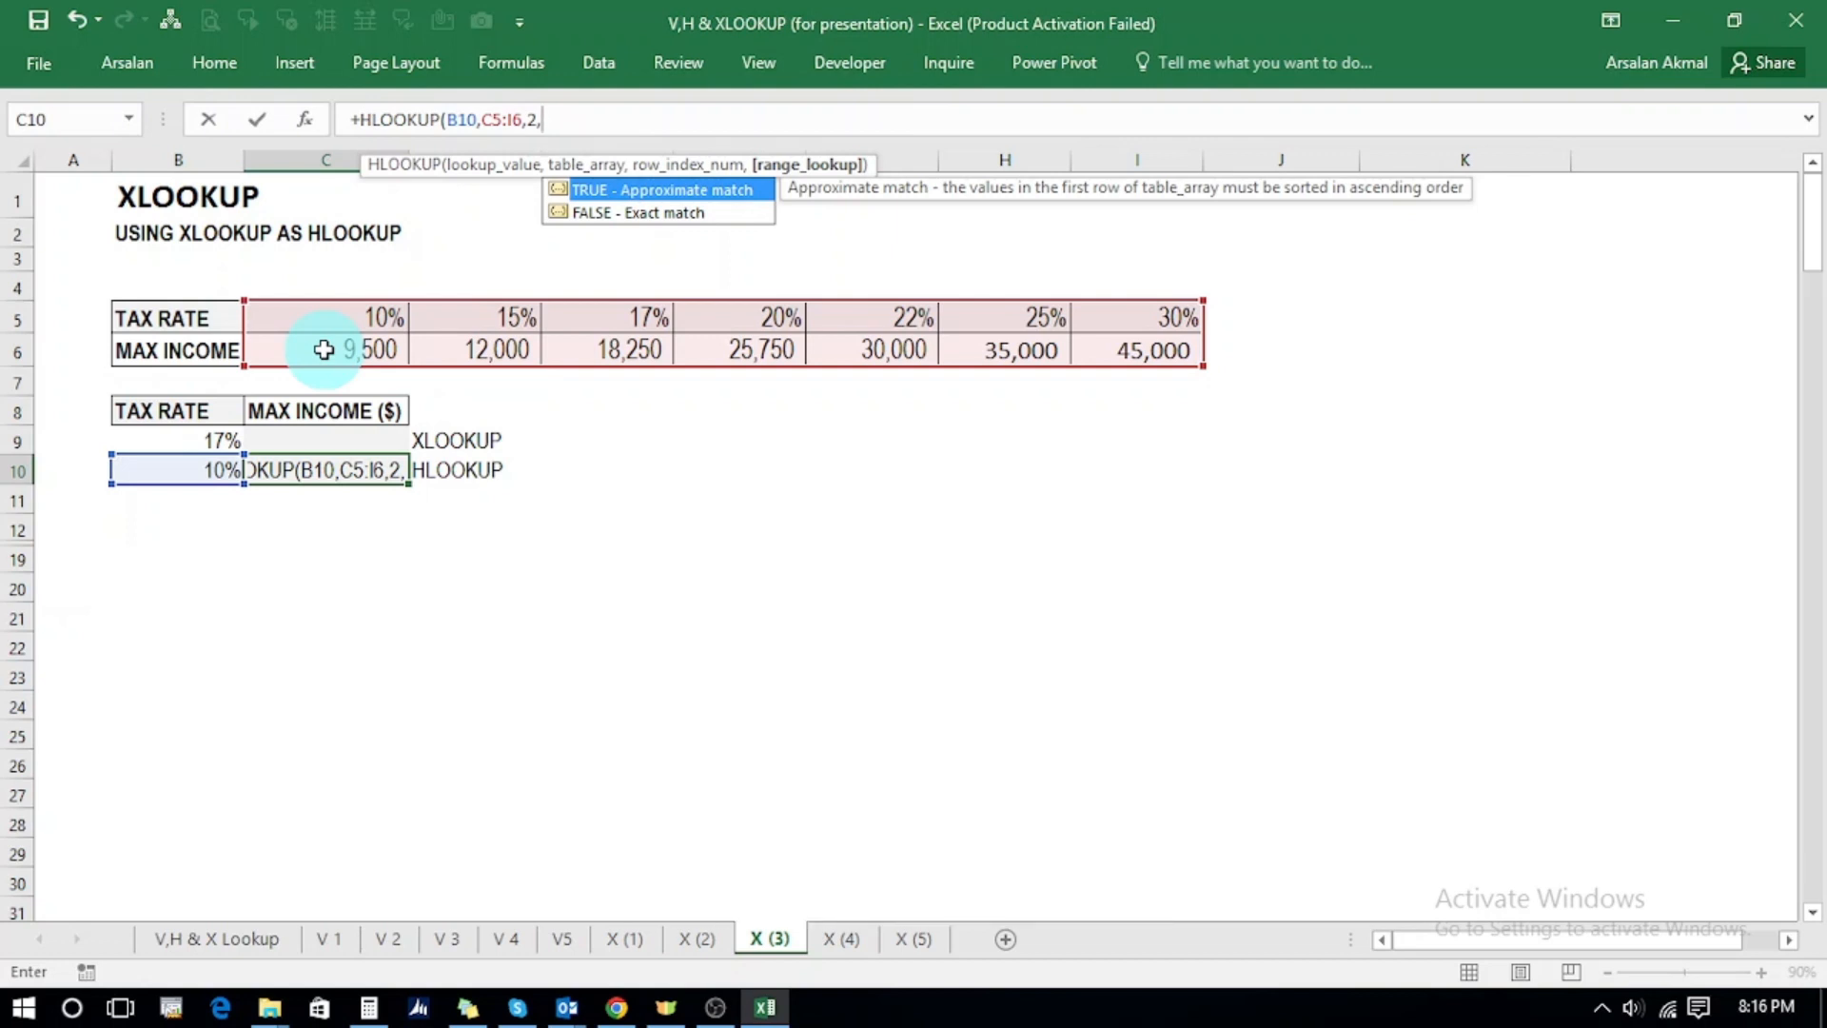
{"action": "key", "text": "Down"}
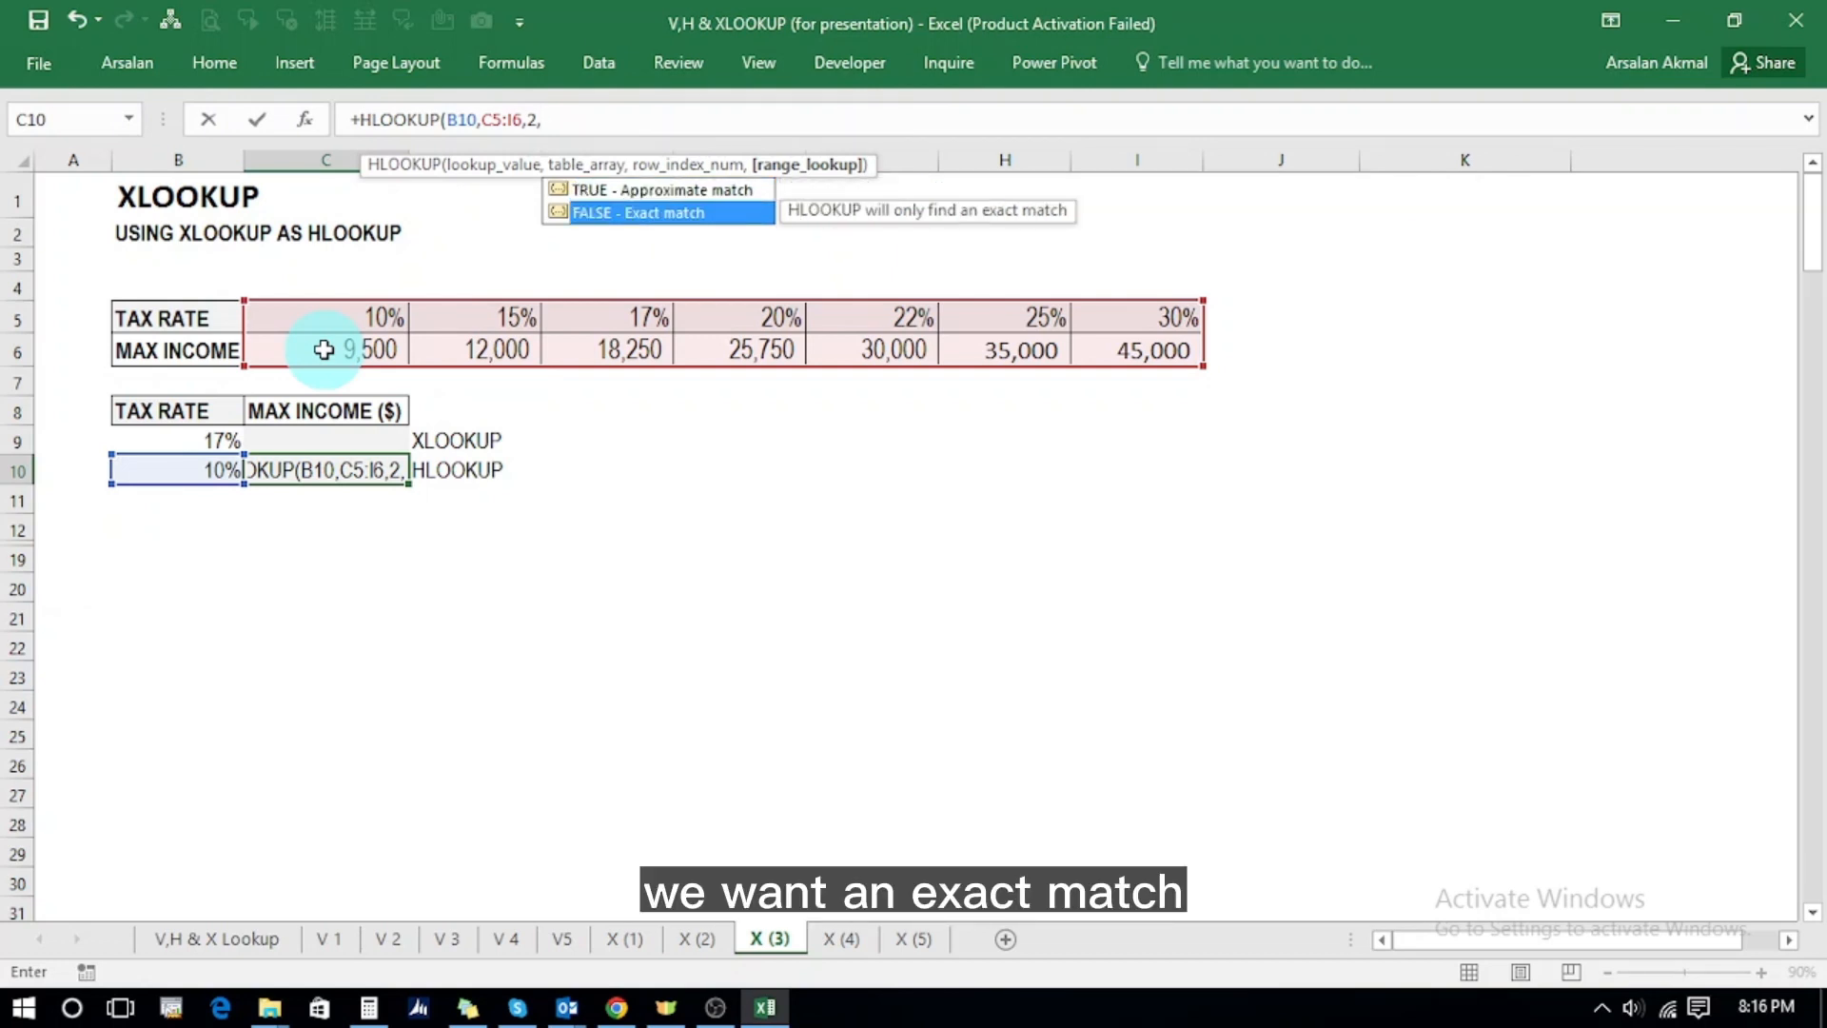
{"action": "key", "text": "Tab"}
{"action": "type", "text": ")"}
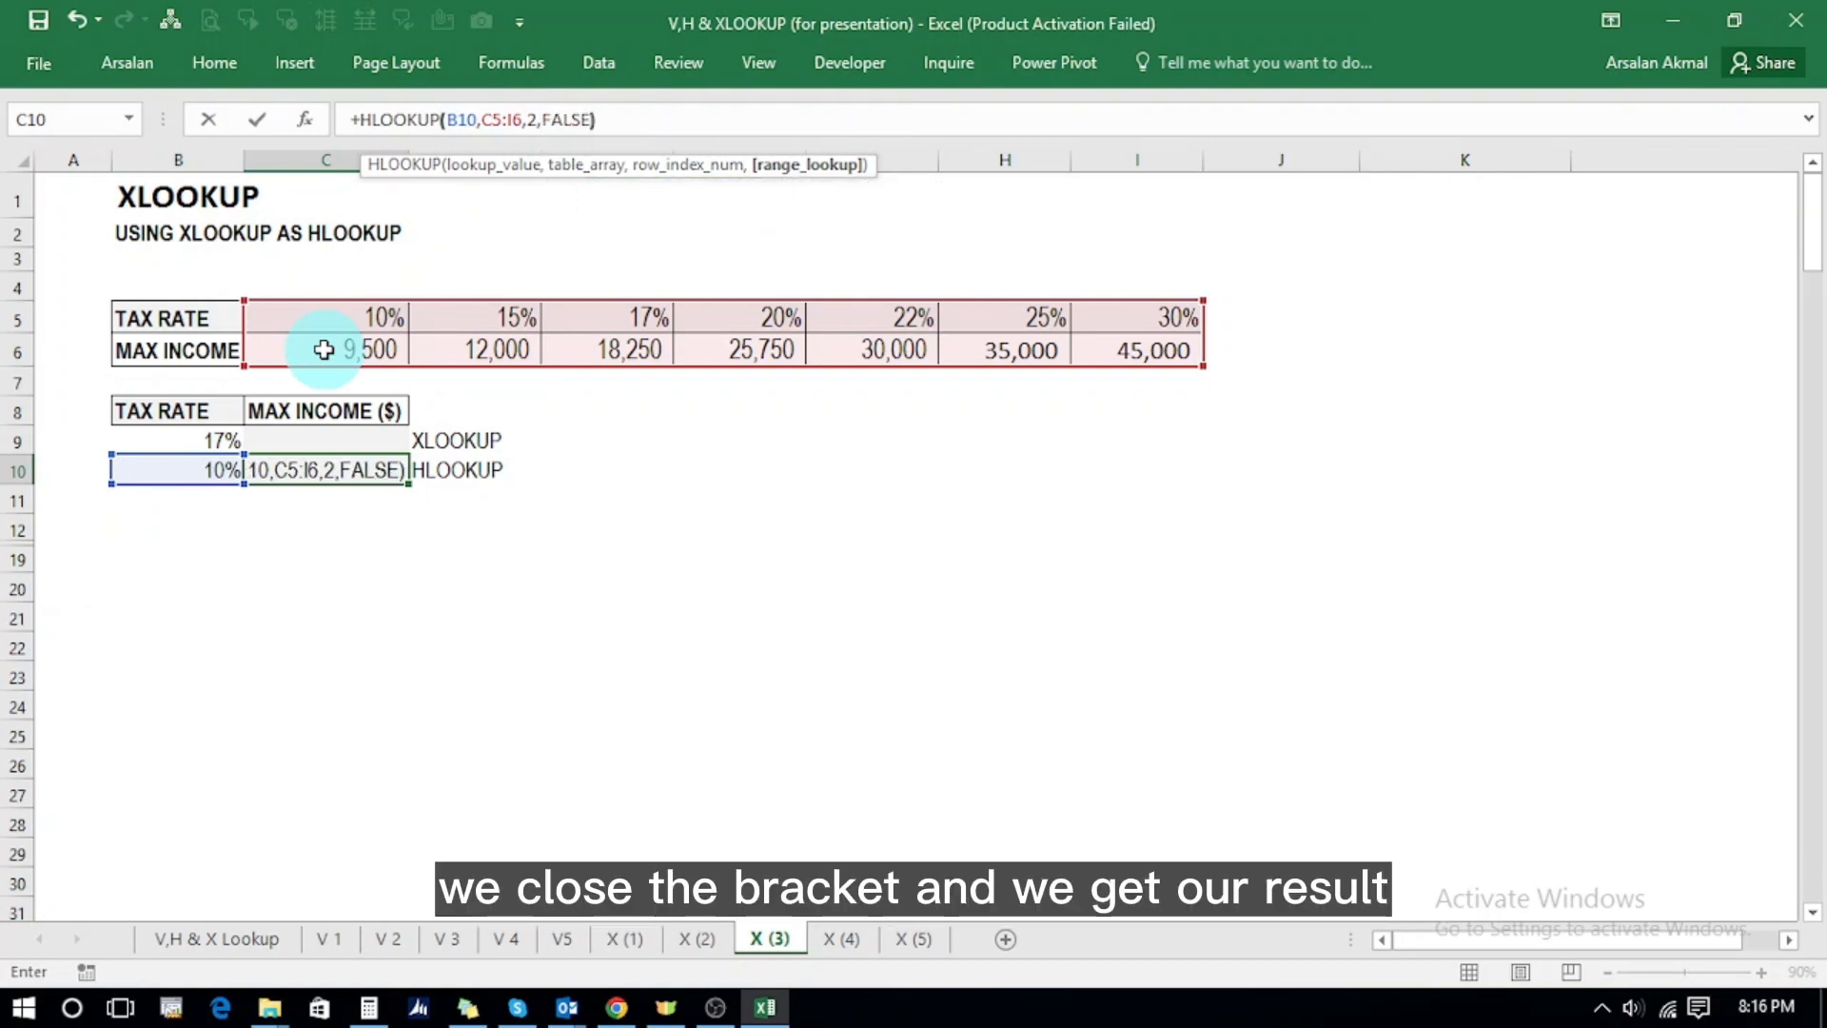
{"action": "key", "text": "Return"}
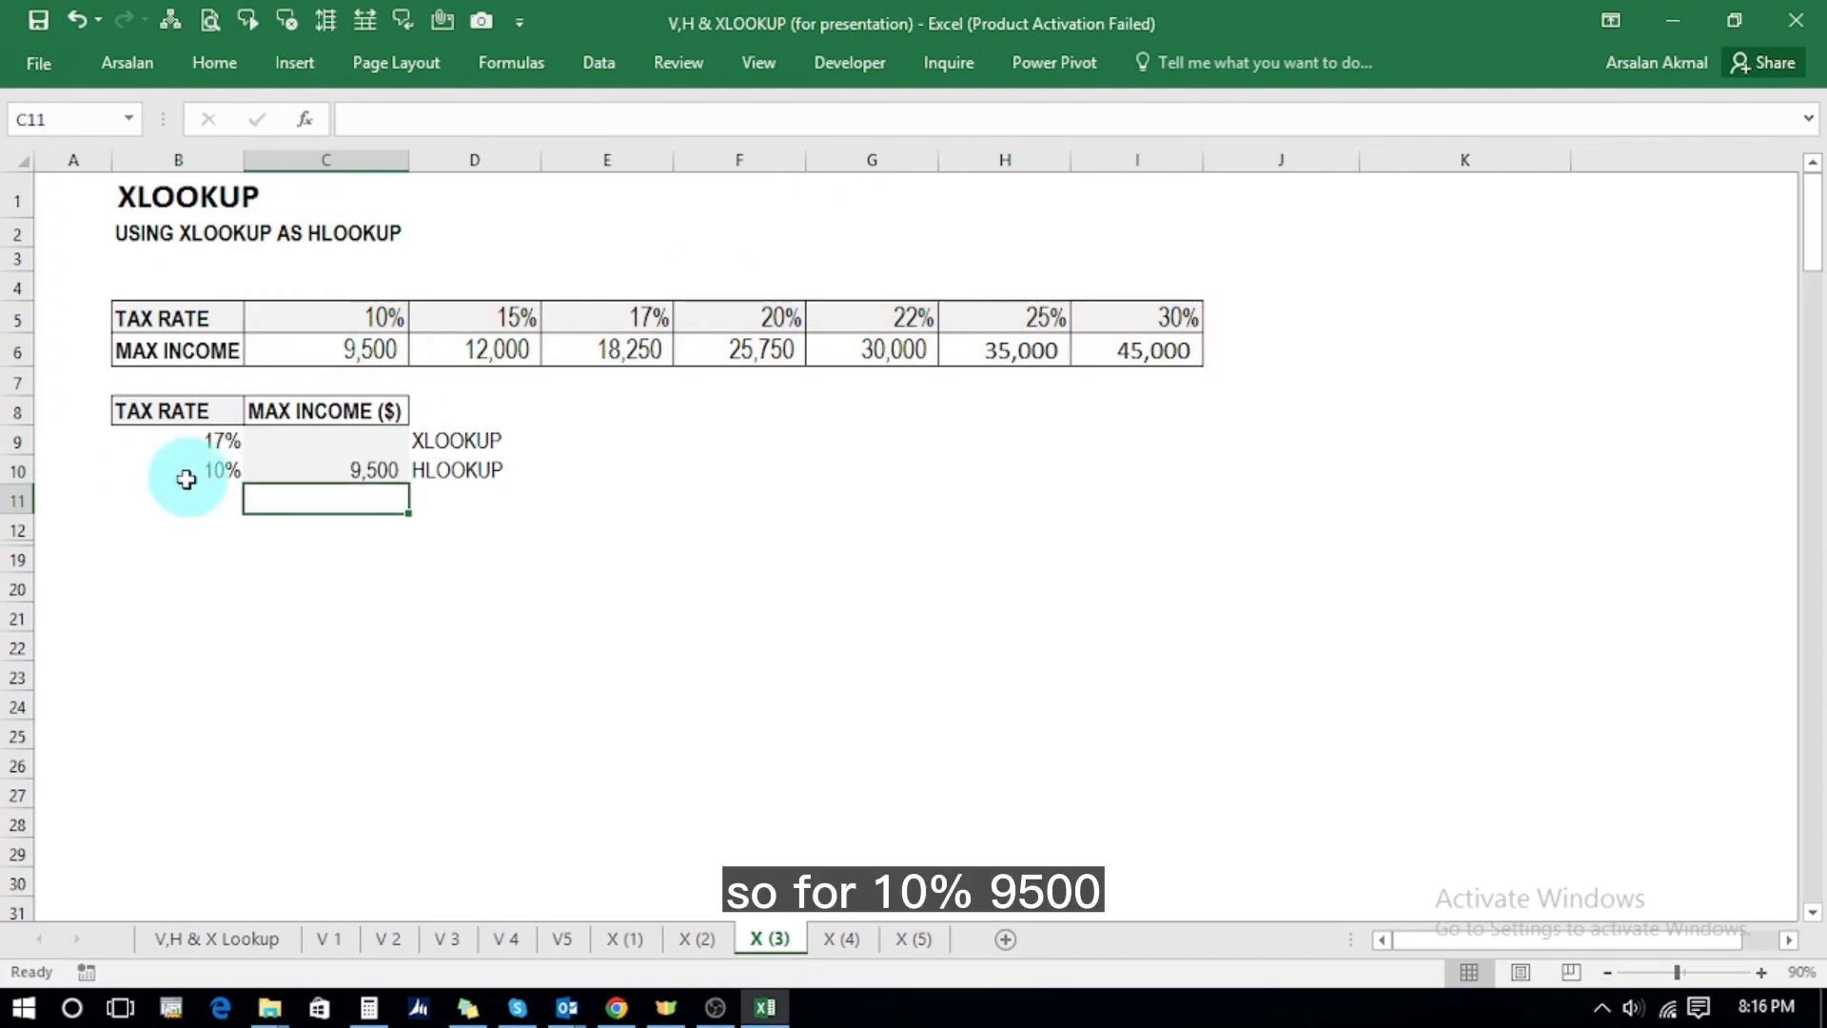
- Check the C10 result for the tax rate in B10 against the rate in C5 and the maximum income in C6
{"action": "left_click", "coordinate": [214, 470]}
{"action": "left_click", "coordinate": [303, 468]}
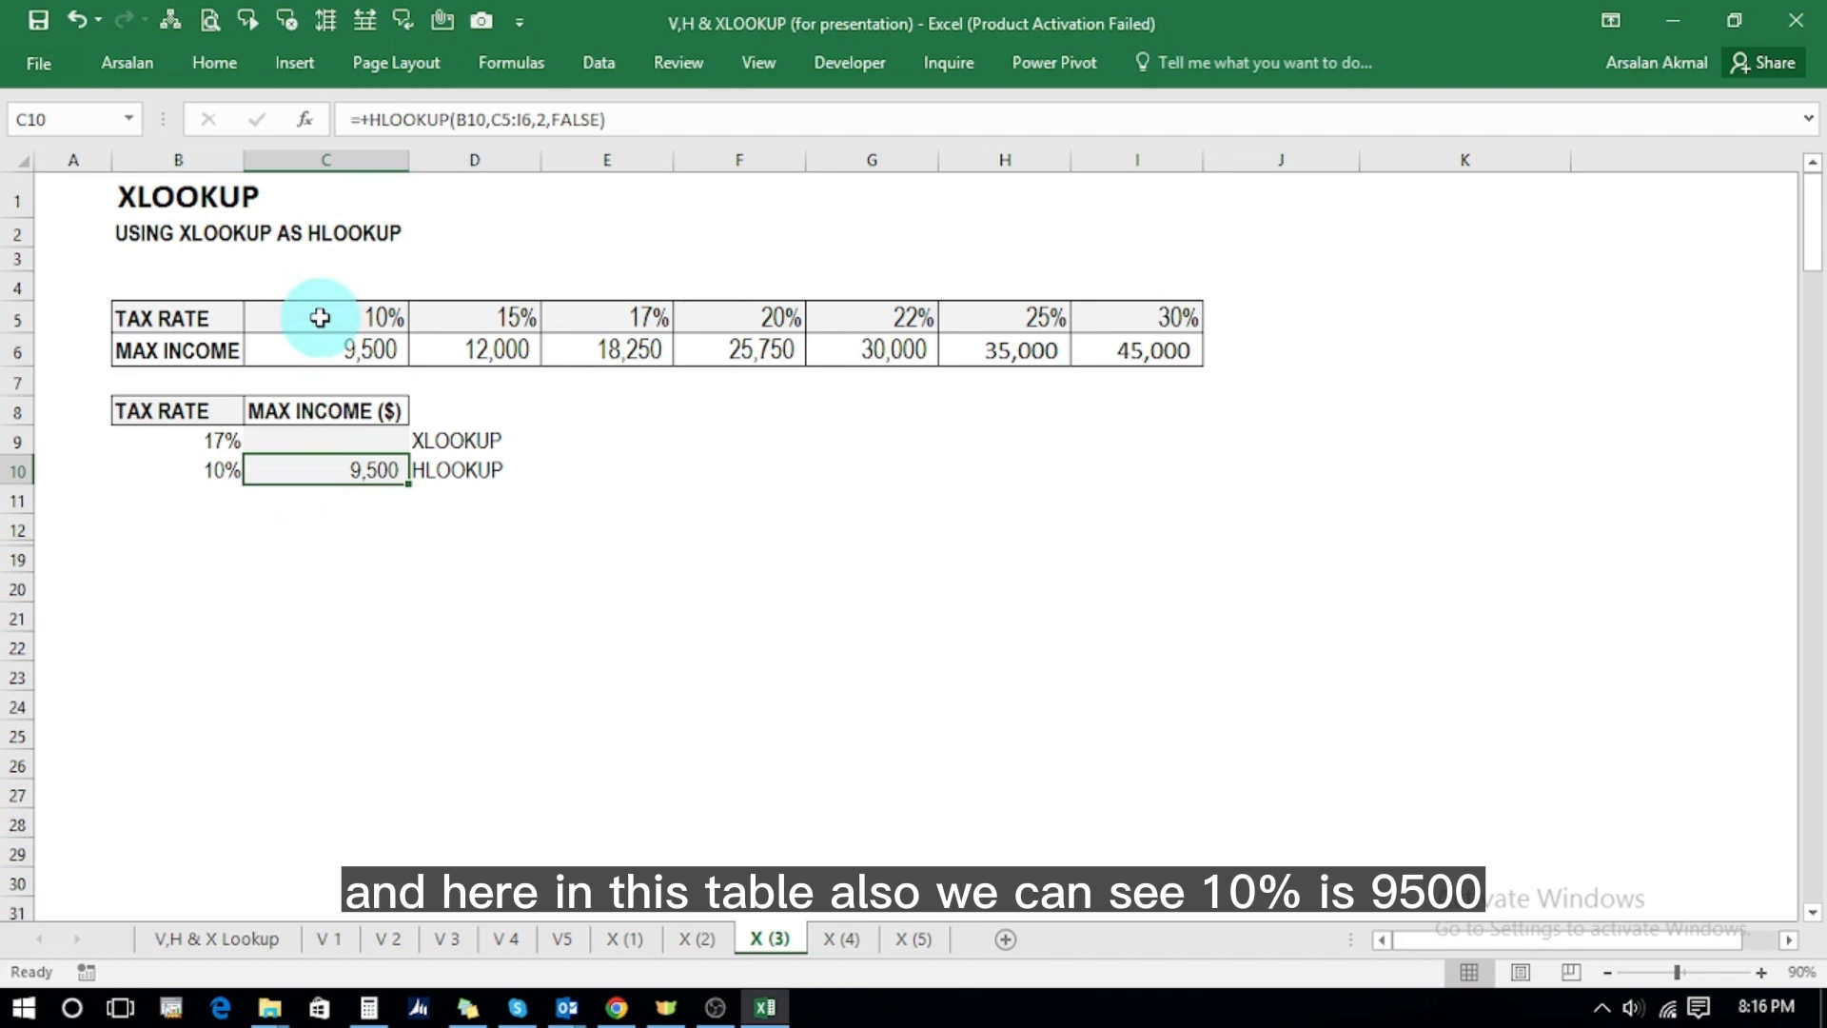
{"action": "left_click", "coordinate": [320, 317]}
{"action": "left_click", "coordinate": [310, 346]}
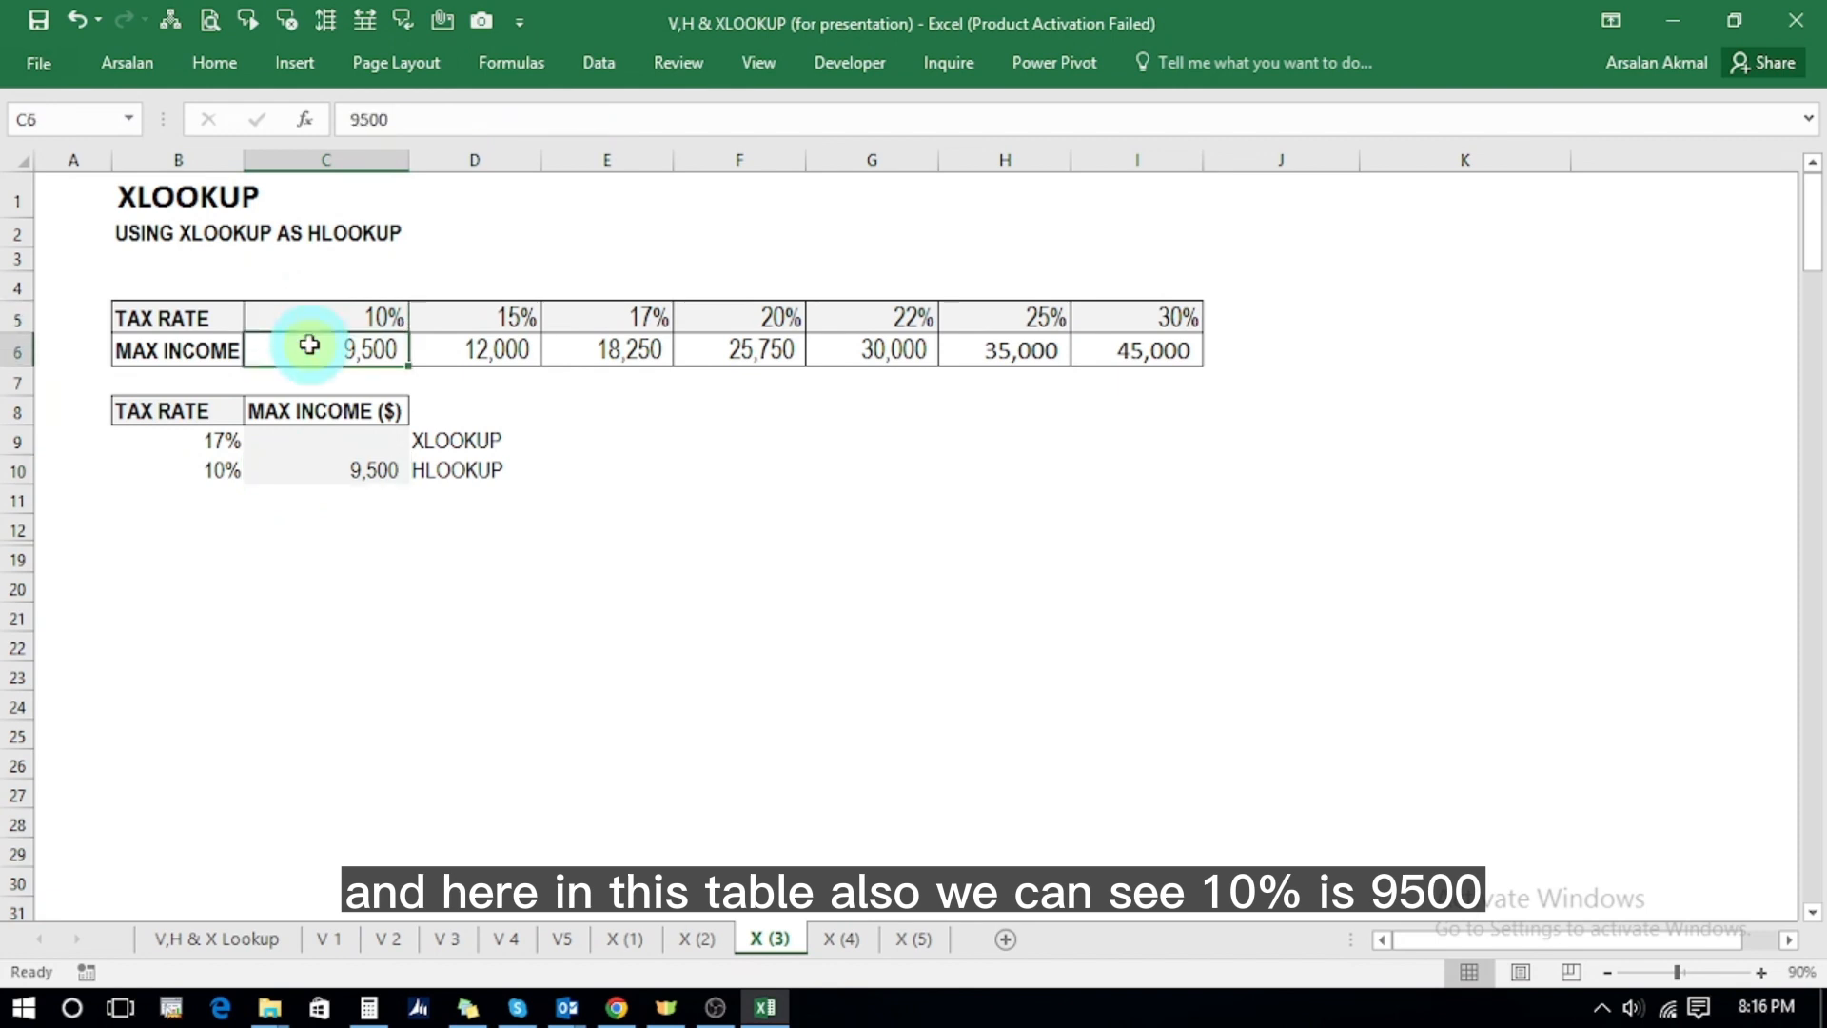
- Start an XLOOKUP formula in the Max Income cell C9 with the tax rate in B9 as the lookup value
{"action": "left_click", "coordinate": [329, 440]}
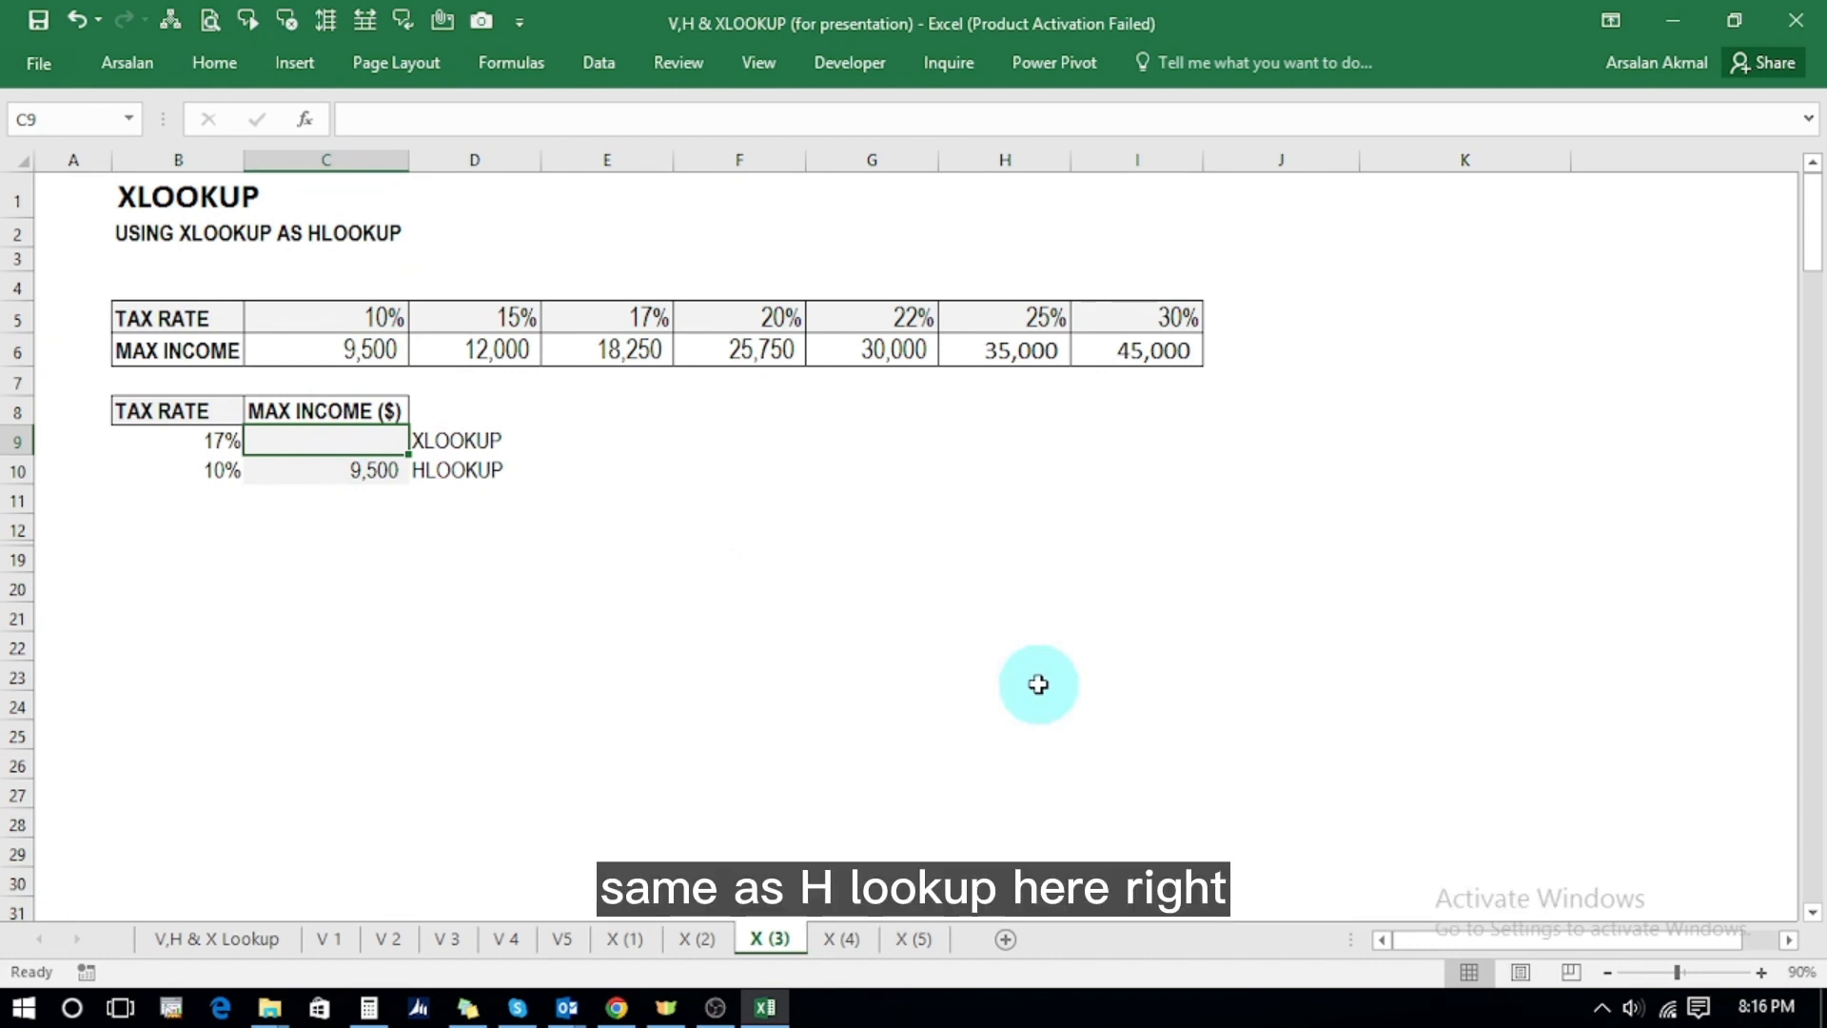
{"action": "type", "text": "+xl"}
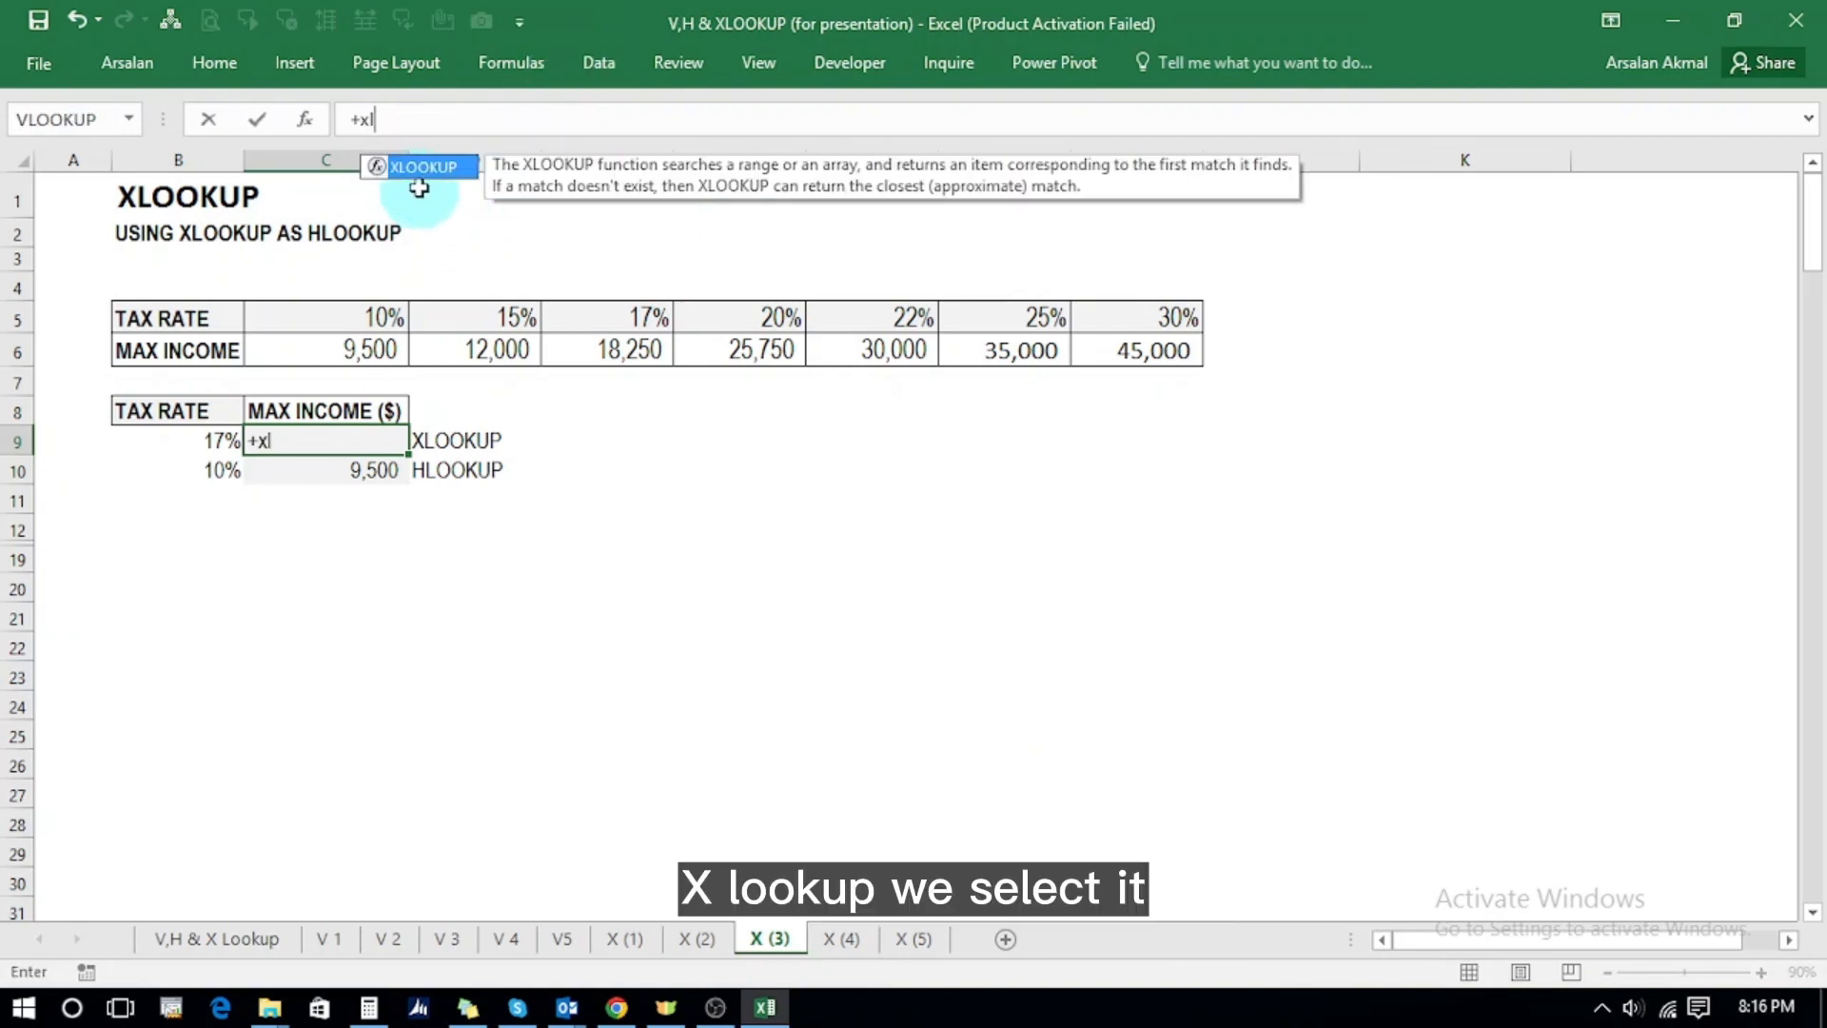
{"action": "double_click", "coordinate": [428, 168]}
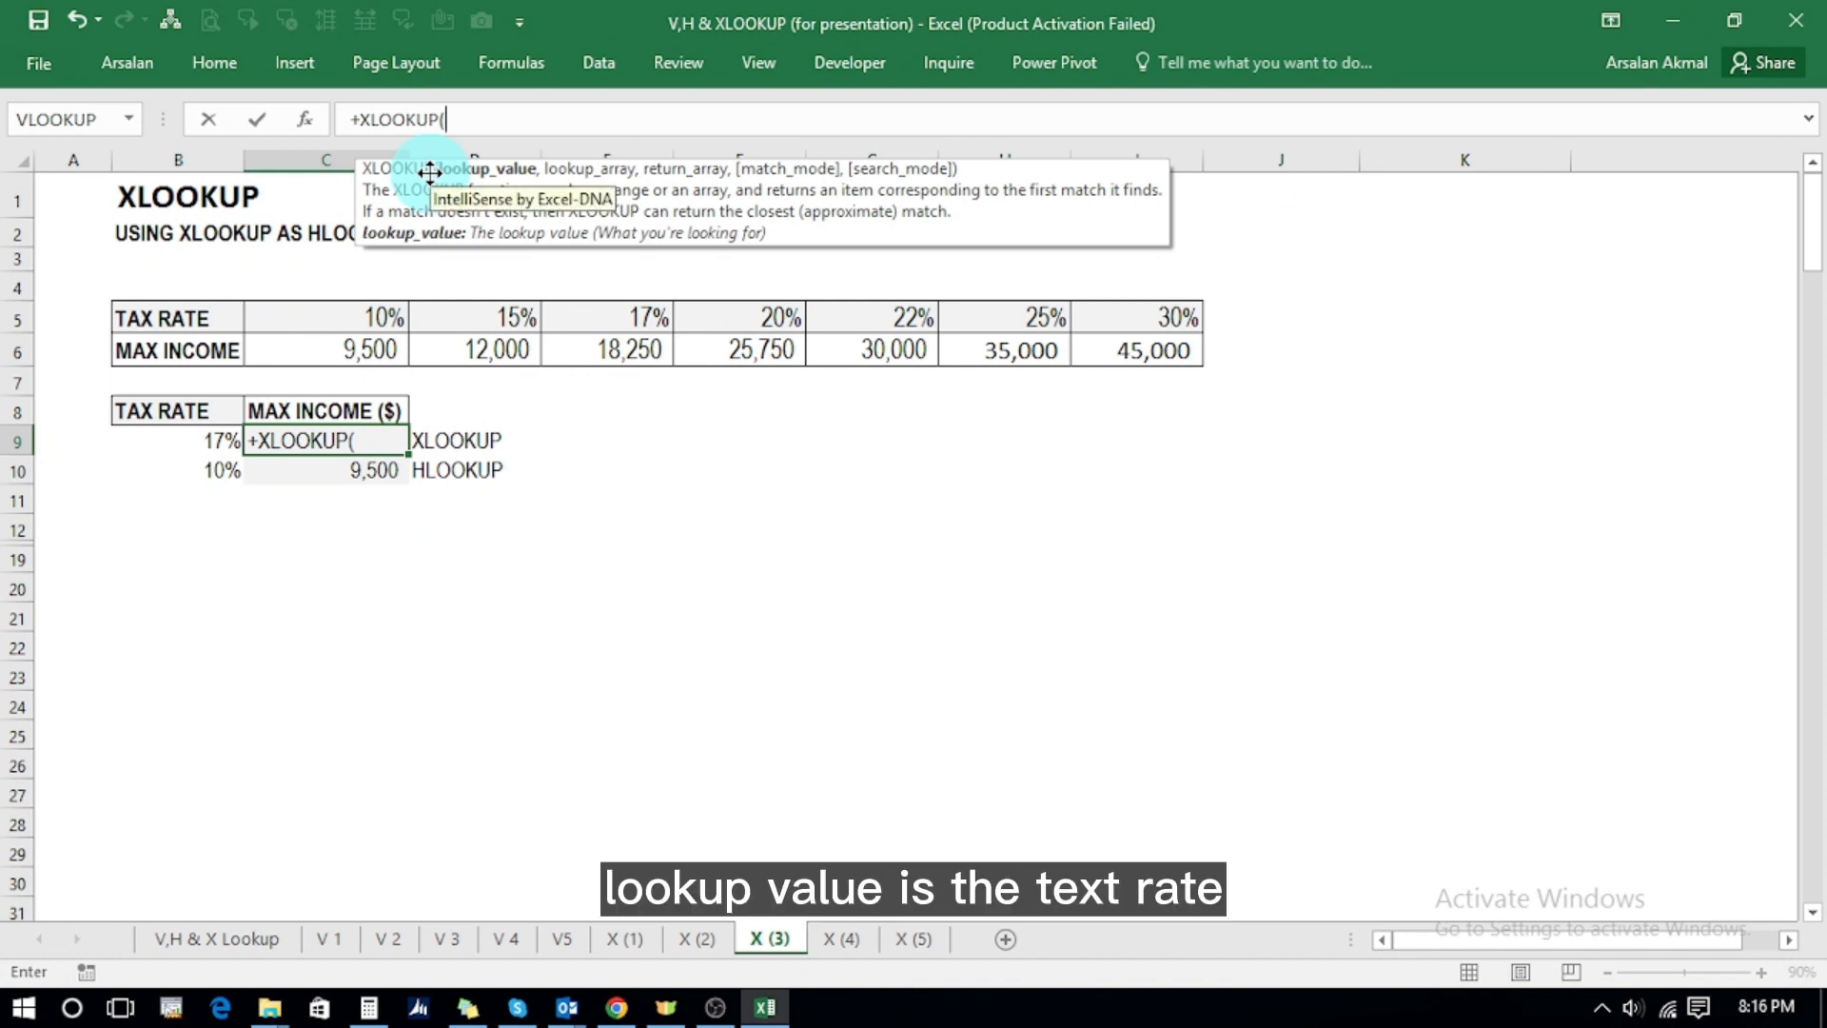
{"action": "left_click", "coordinate": [186, 437]}
{"action": "type", "text": ","}
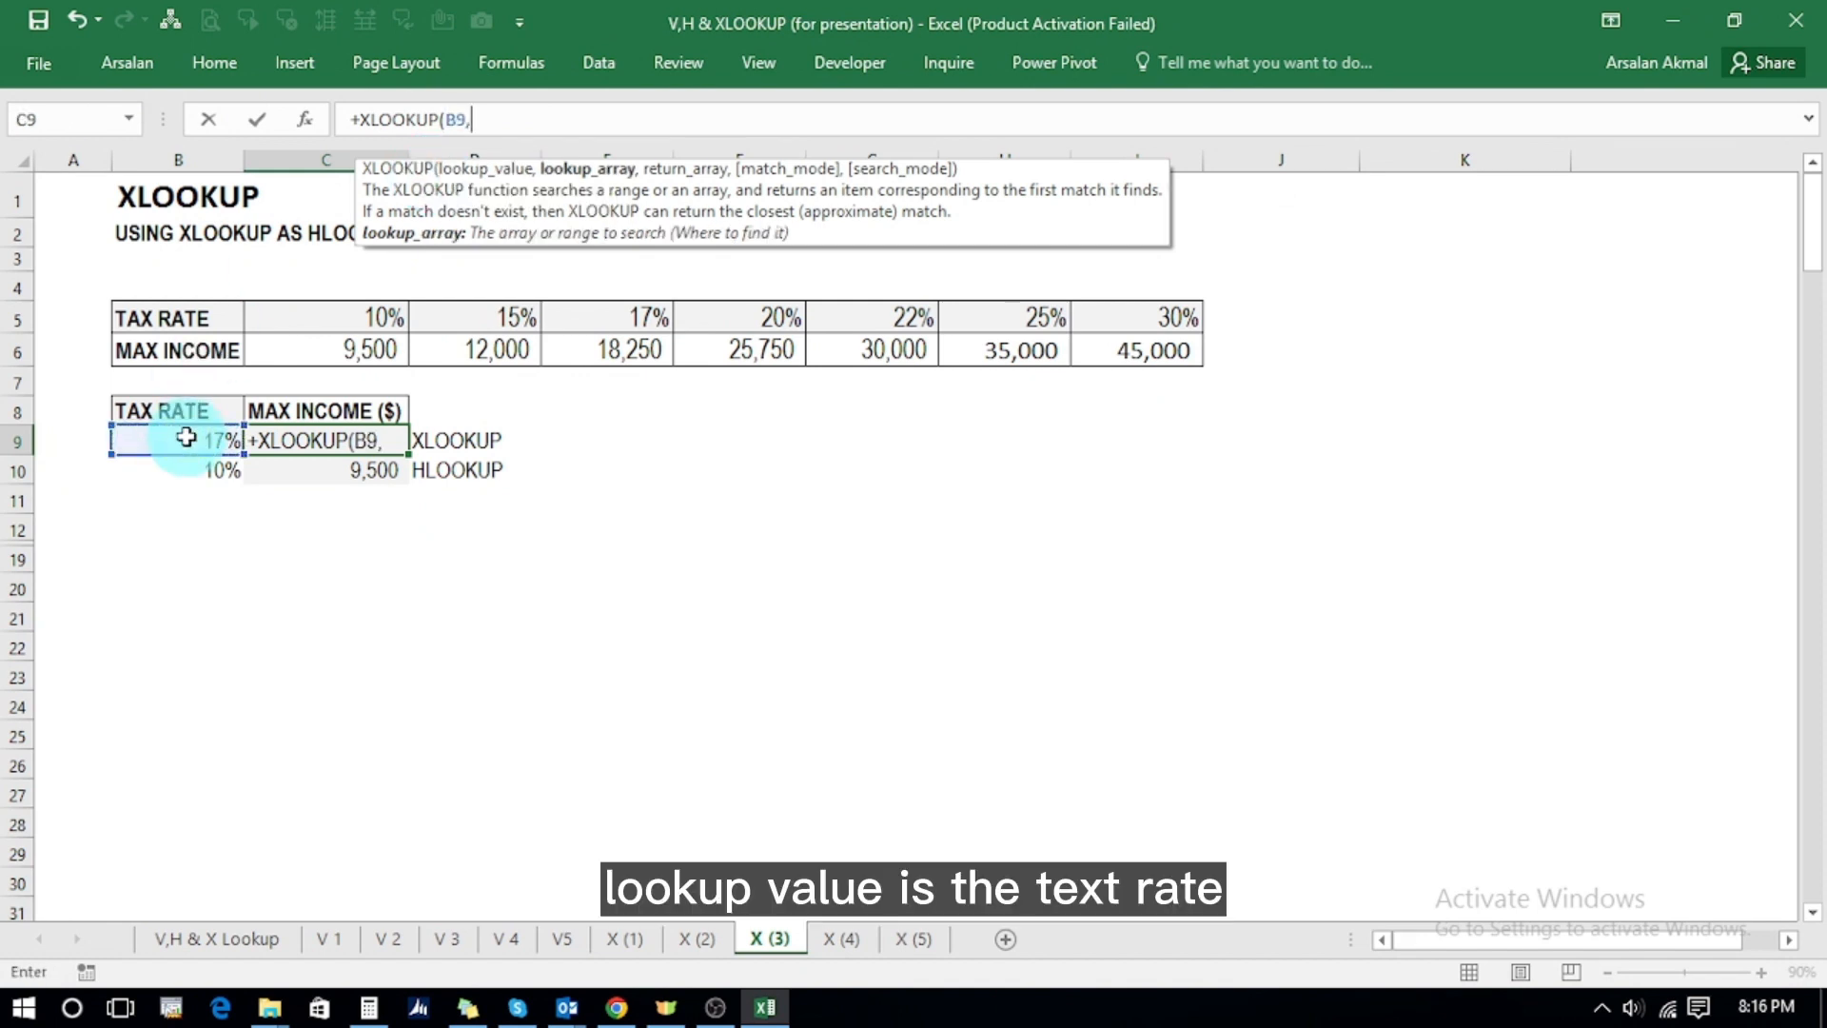
- Set the C9 XLOOKUP's lookup array to the tax rates C5:I5 and its return array to the maximum incomes C6:I6
{"action": "left_click", "coordinate": [273, 320]}
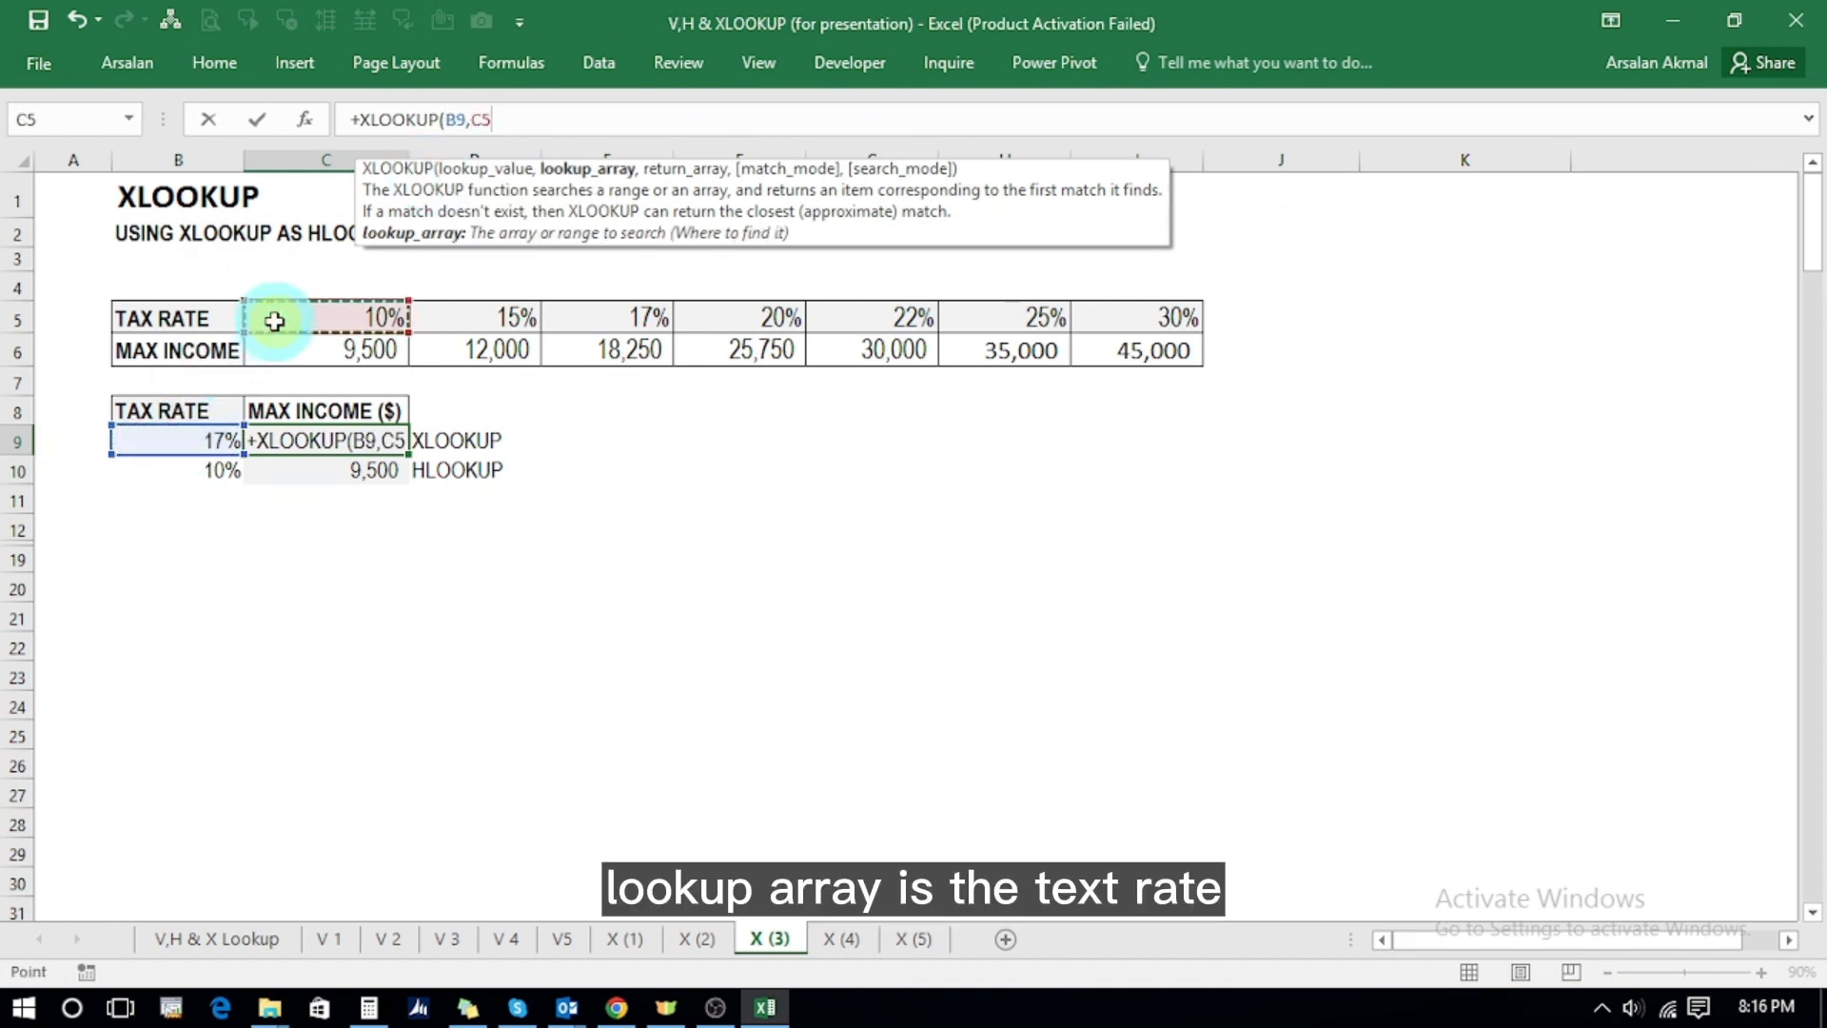
{"action": "key", "text": "ctrl+shift+Right"}
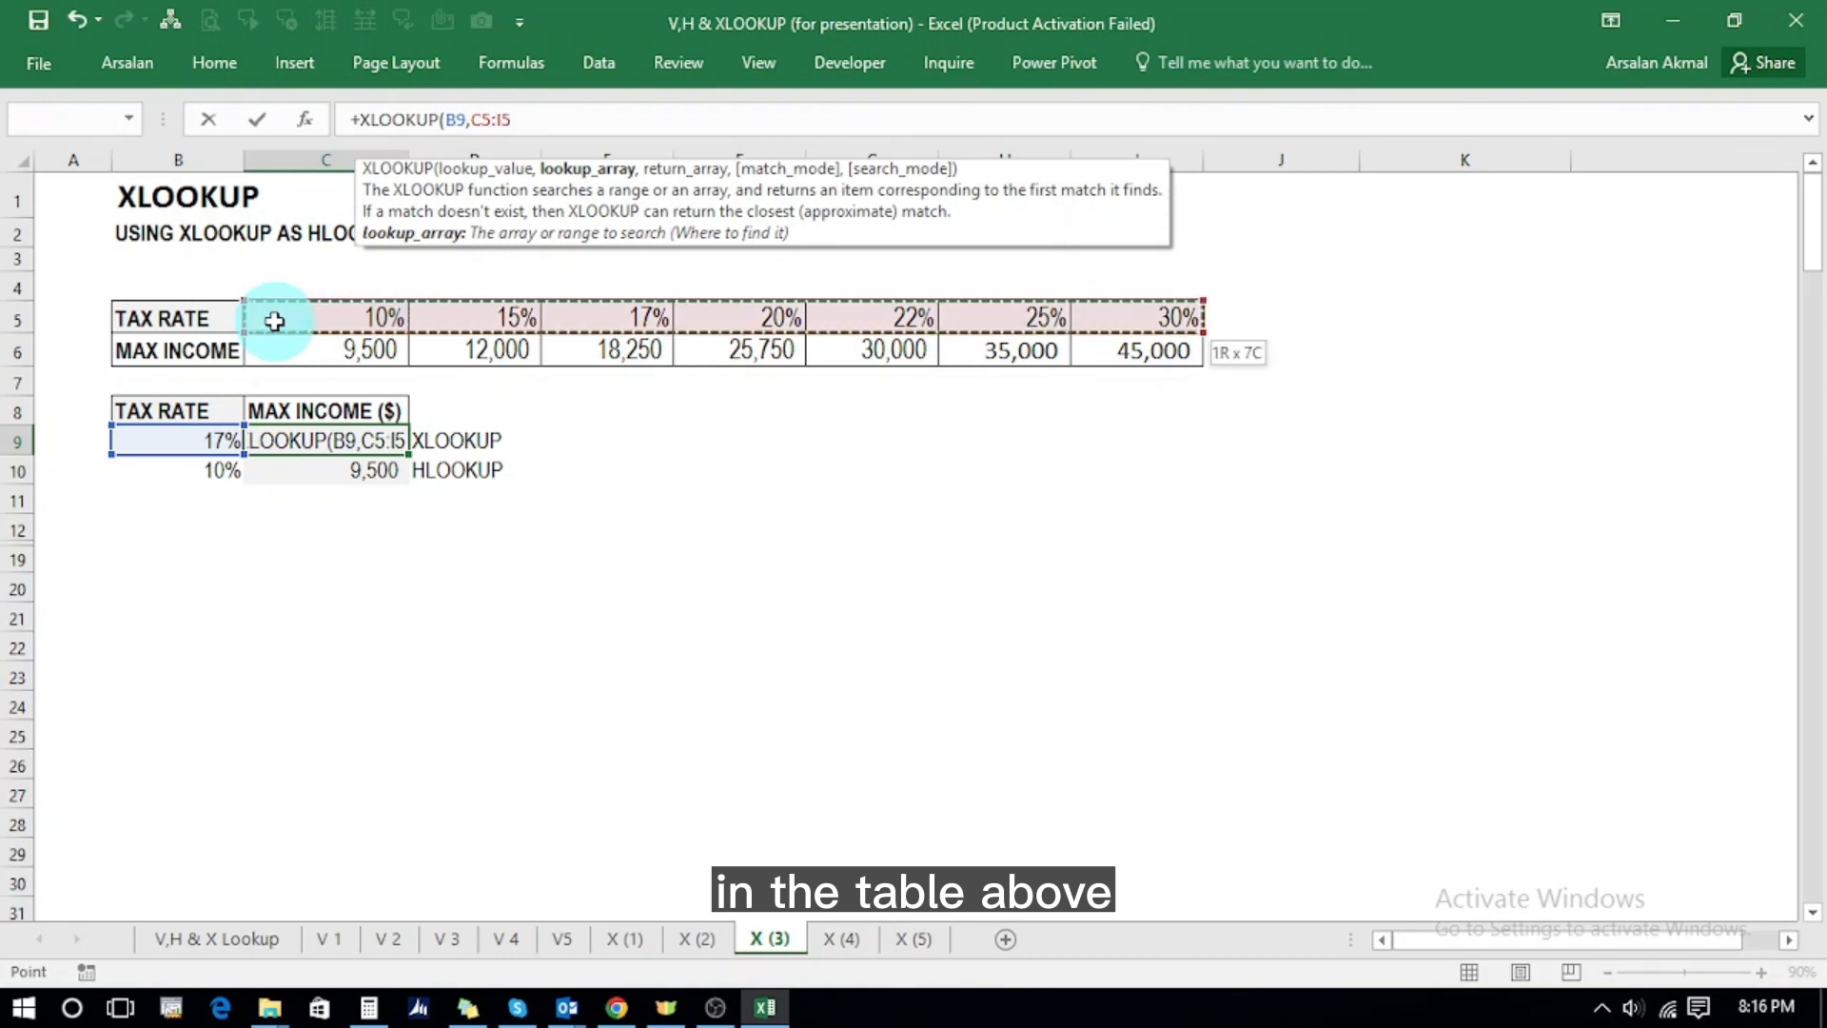
{"action": "type", "text": ","}
{"action": "left_click", "coordinate": [277, 346]}
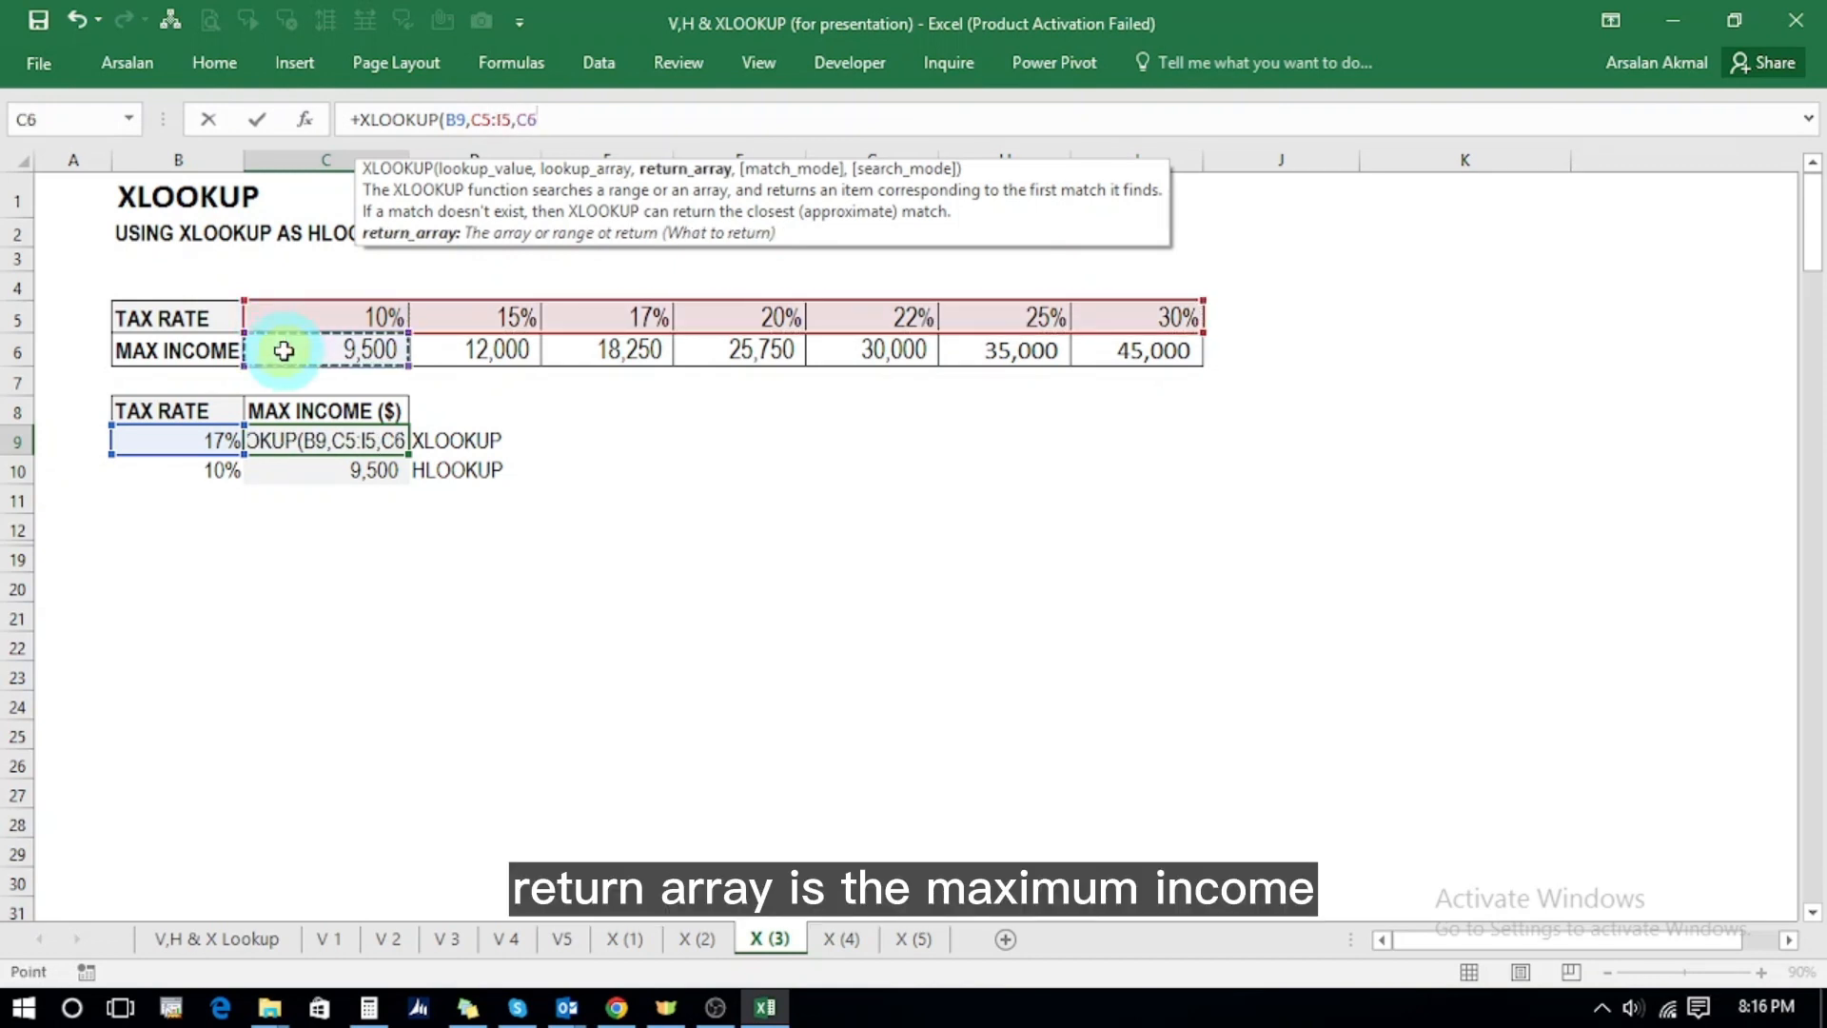
{"action": "key", "text": "ctrl+shift+Right"}
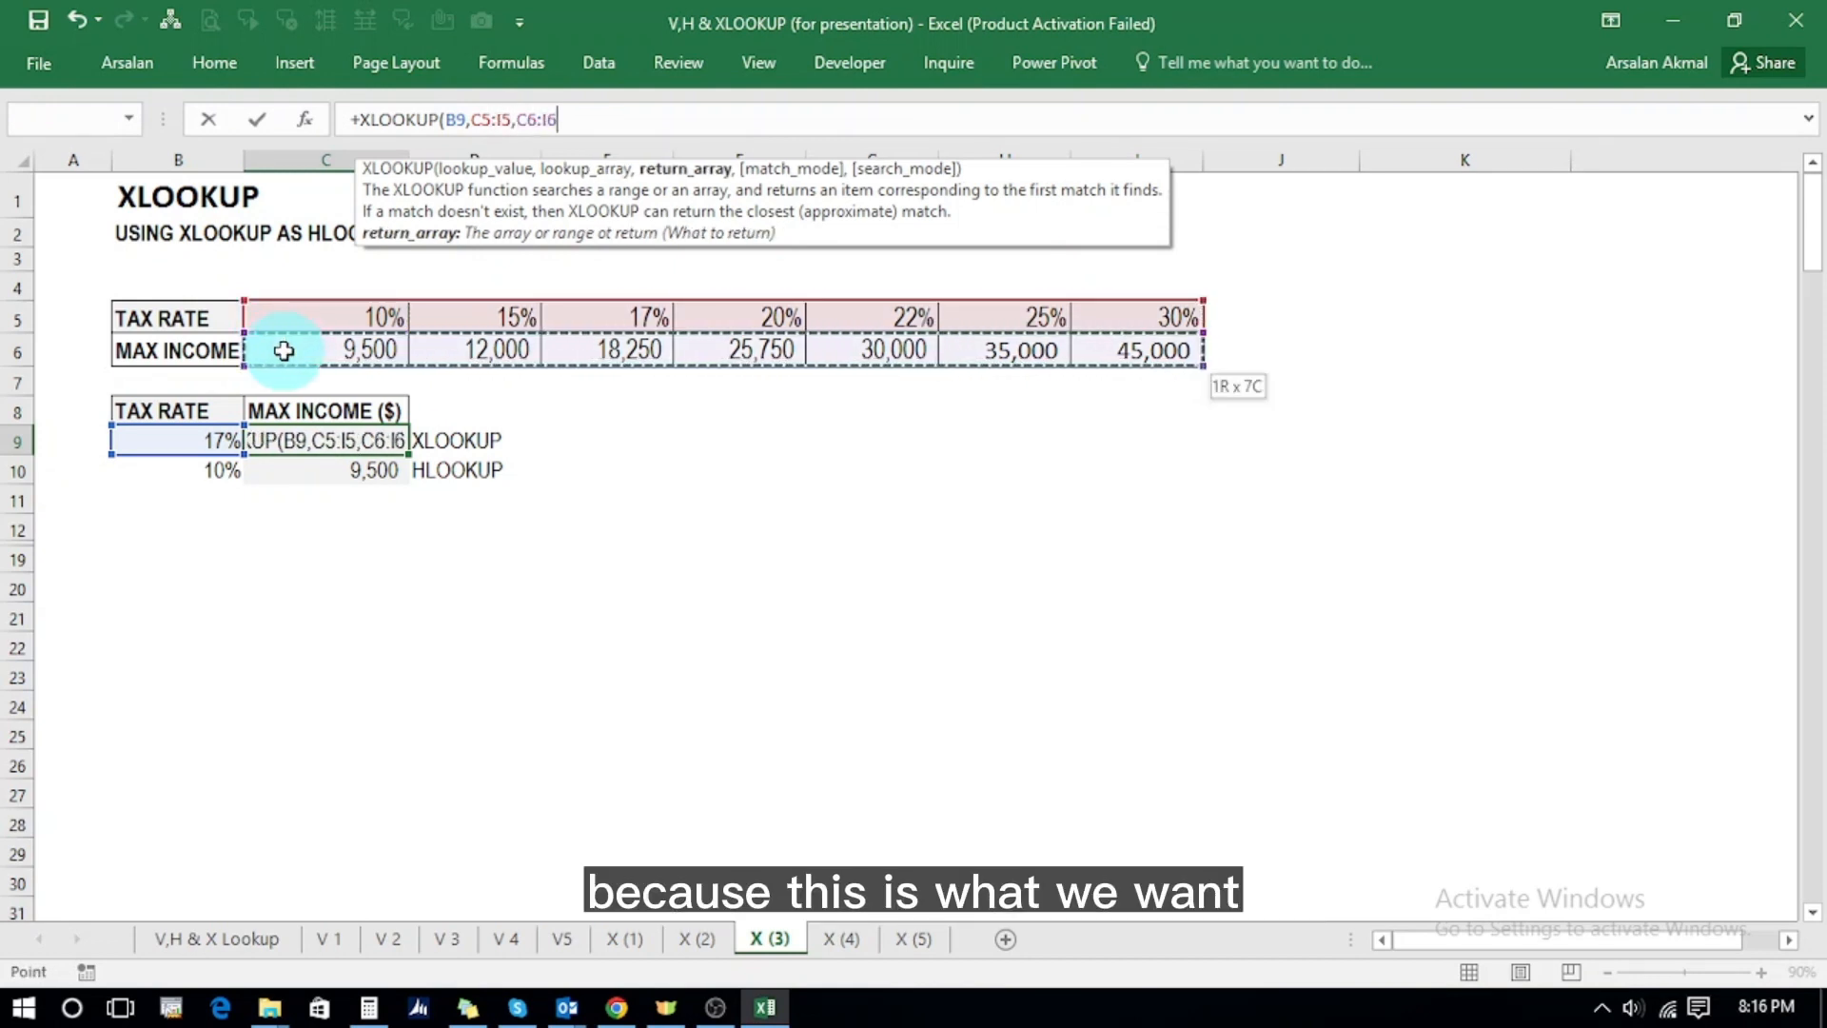
- Complete the C9 XLOOKUP with match mode 0 for an exact match
{"action": "type", "text": ","}
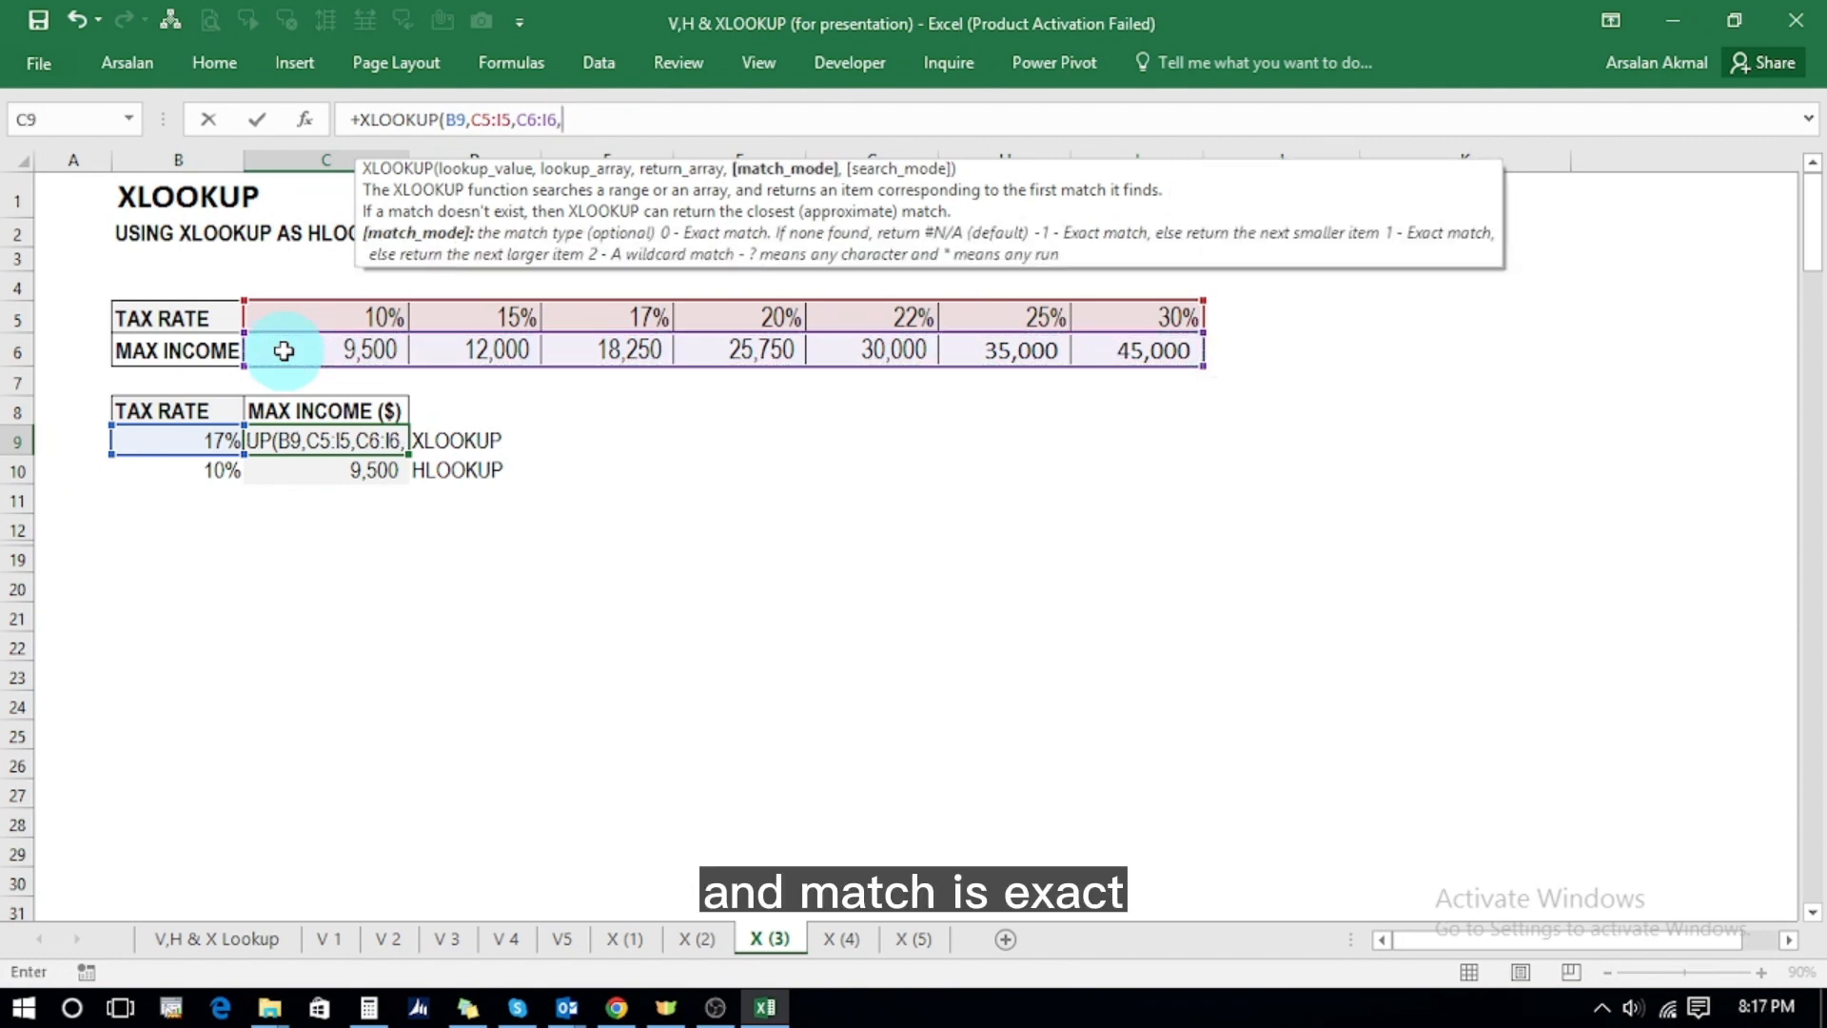
{"action": "type", "text": "0"}
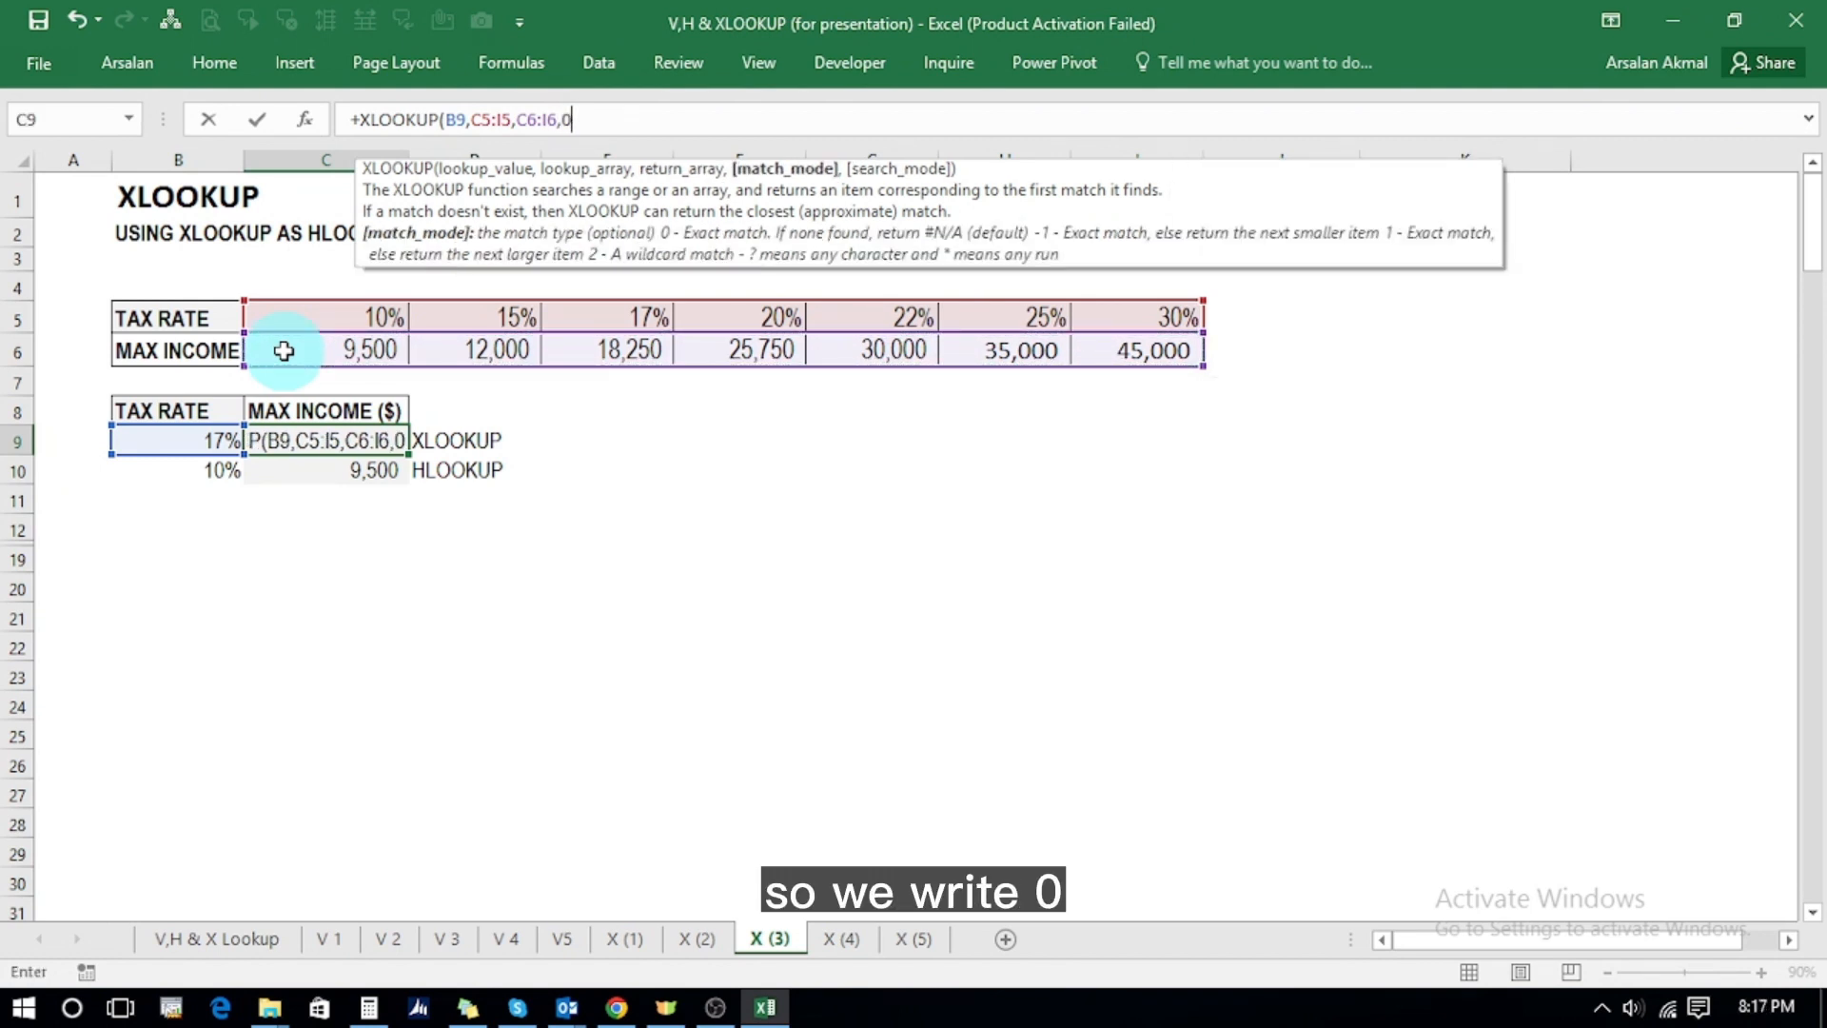
{"action": "type", "text": ")"}
{"action": "key", "text": "Return"}
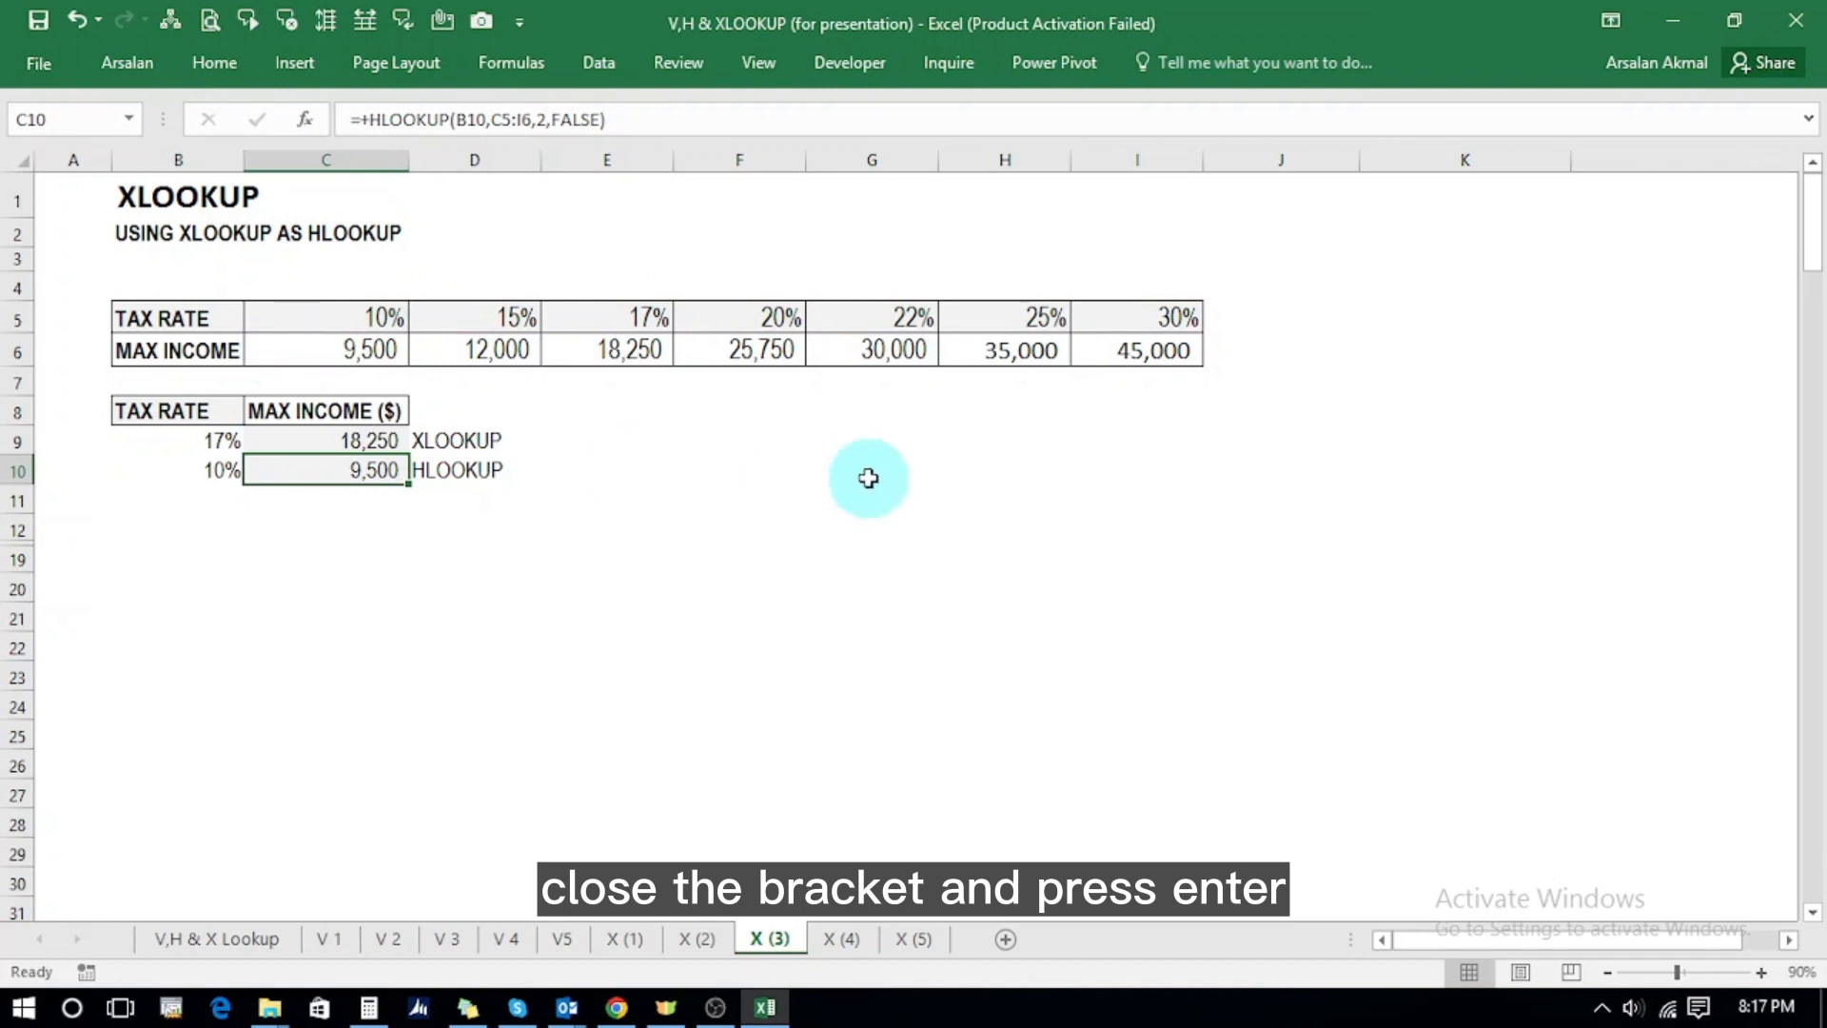
- Check the C9 result for the tax rate in B9 against the rate in E5 and the maximum income in E6
{"action": "left_click", "coordinate": [183, 412]}
{"action": "left_click", "coordinate": [191, 442]}
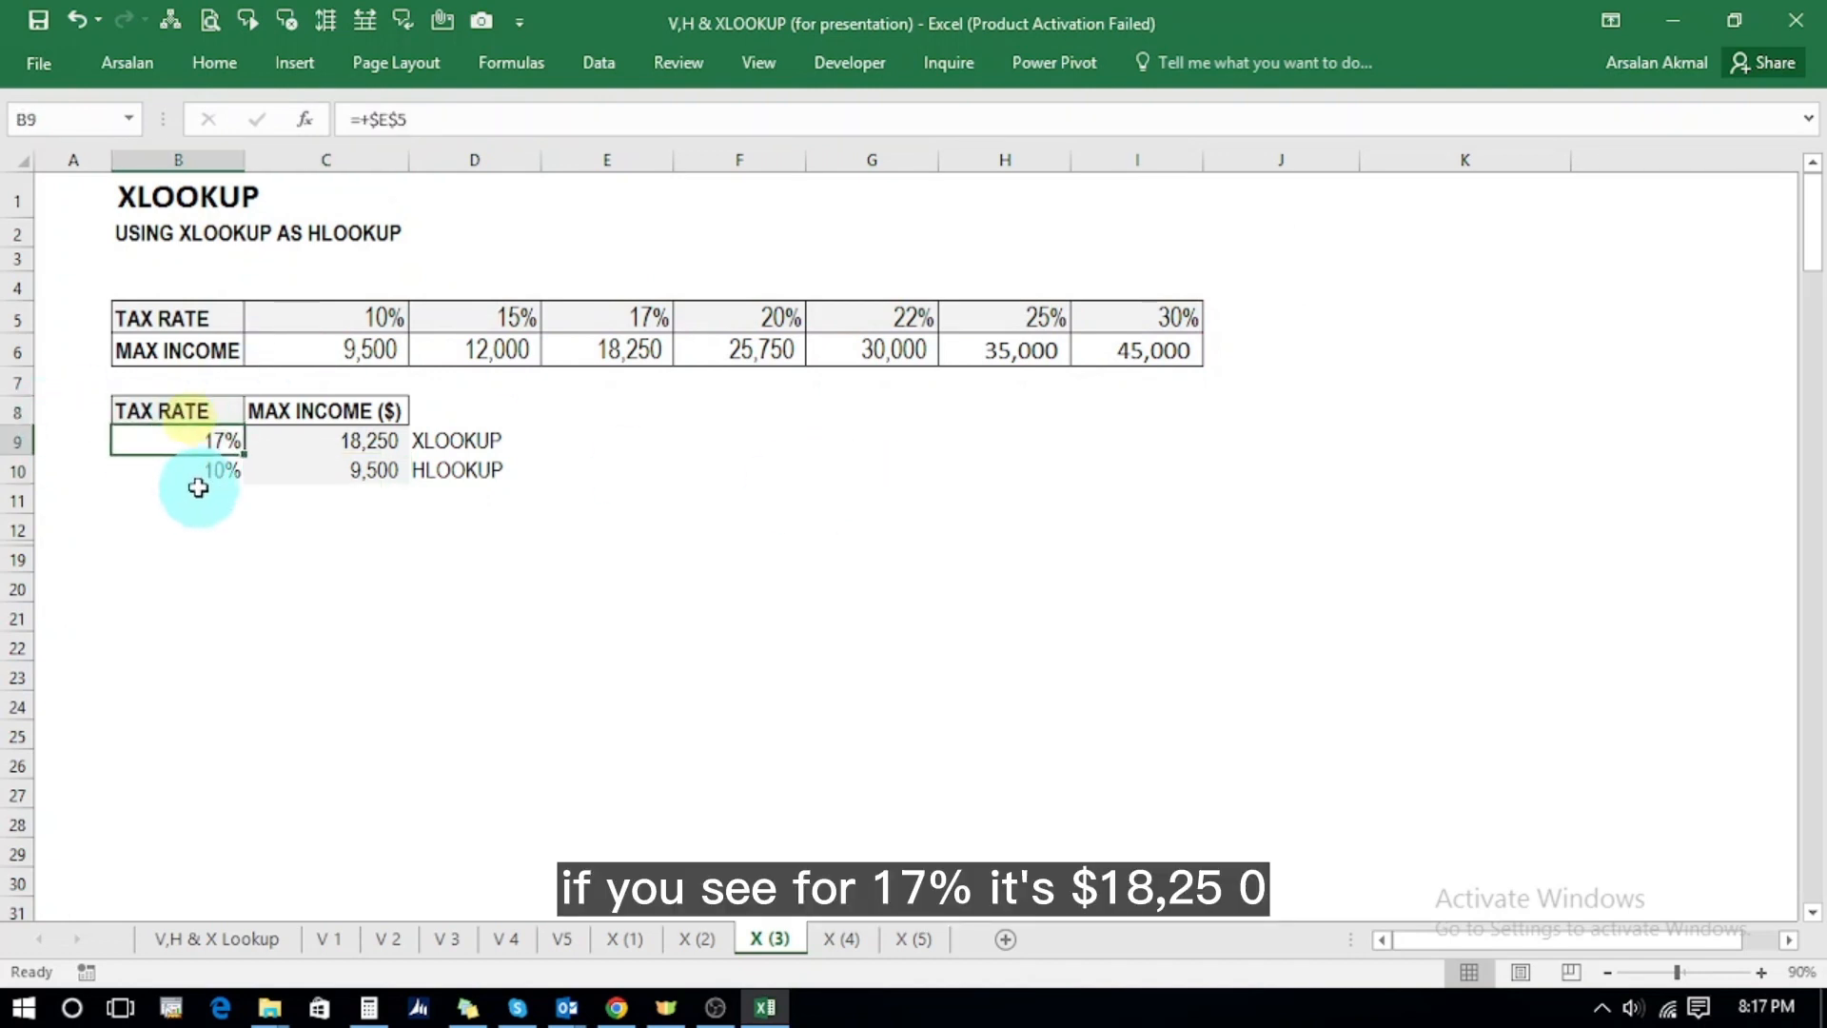
{"action": "left_click", "coordinate": [321, 437]}
{"action": "left_click", "coordinate": [612, 318]}
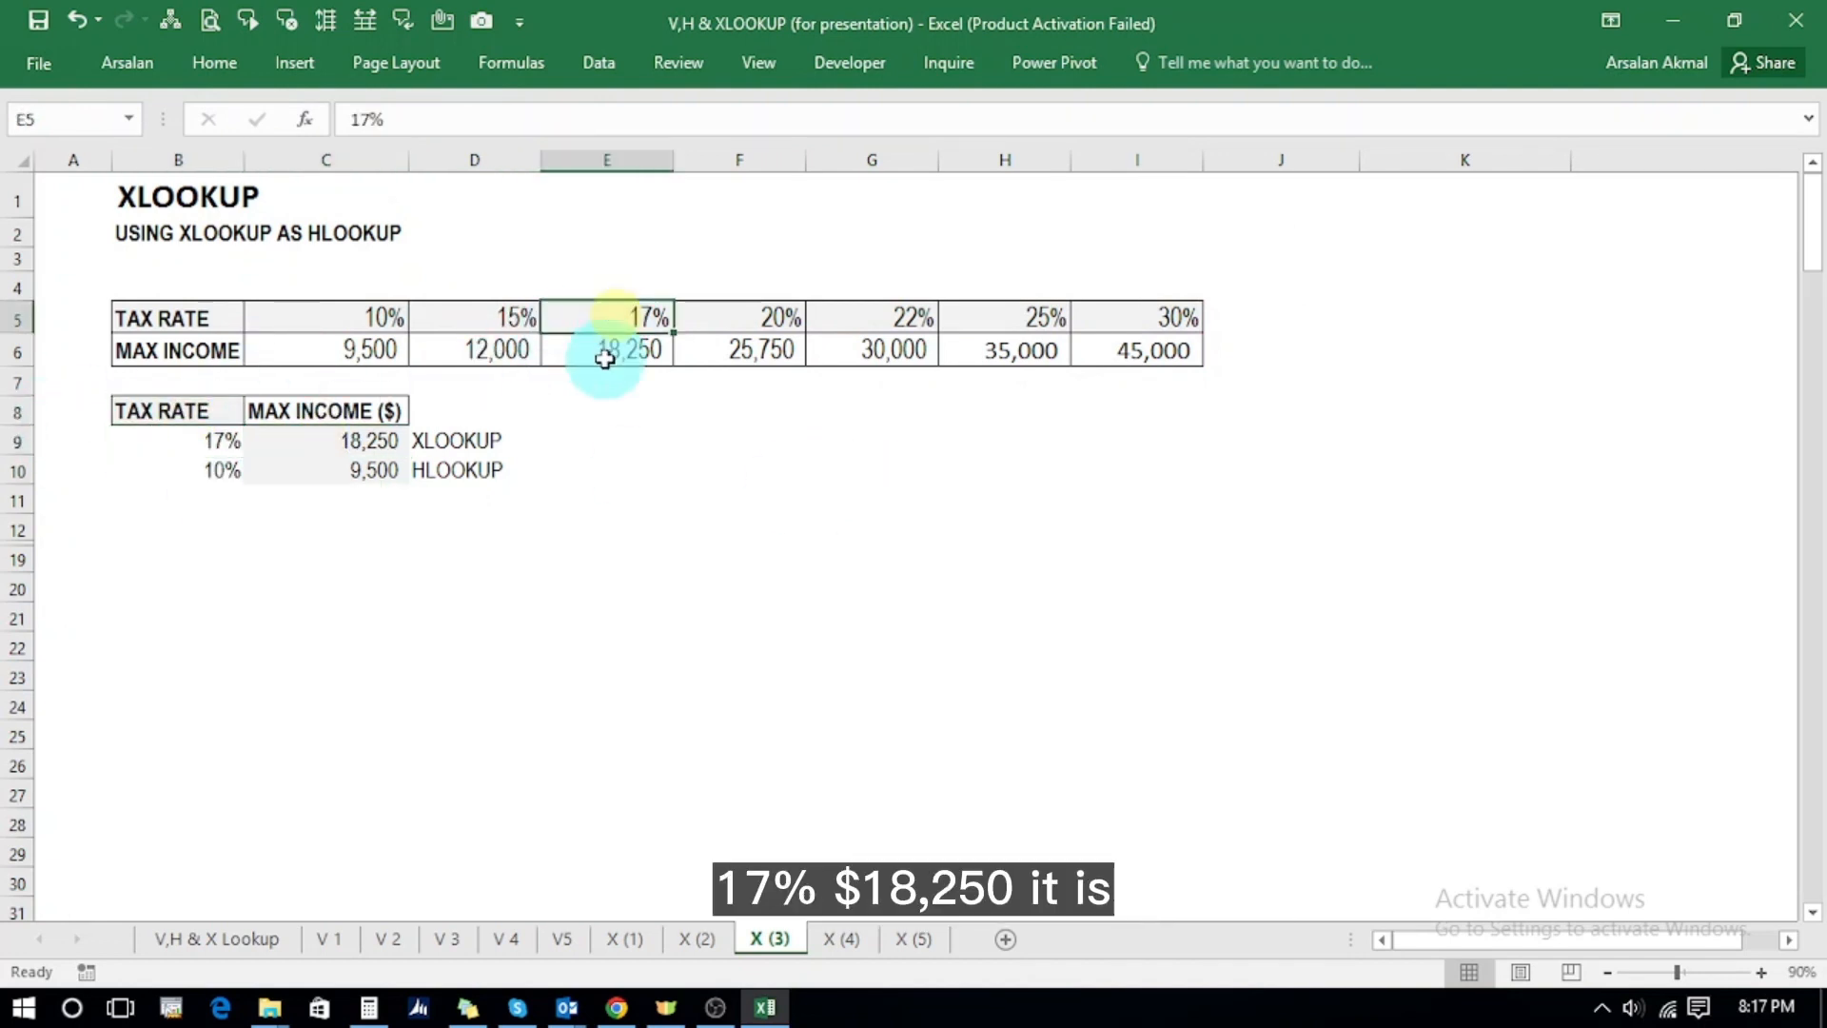
{"action": "left_click", "coordinate": [603, 355]}
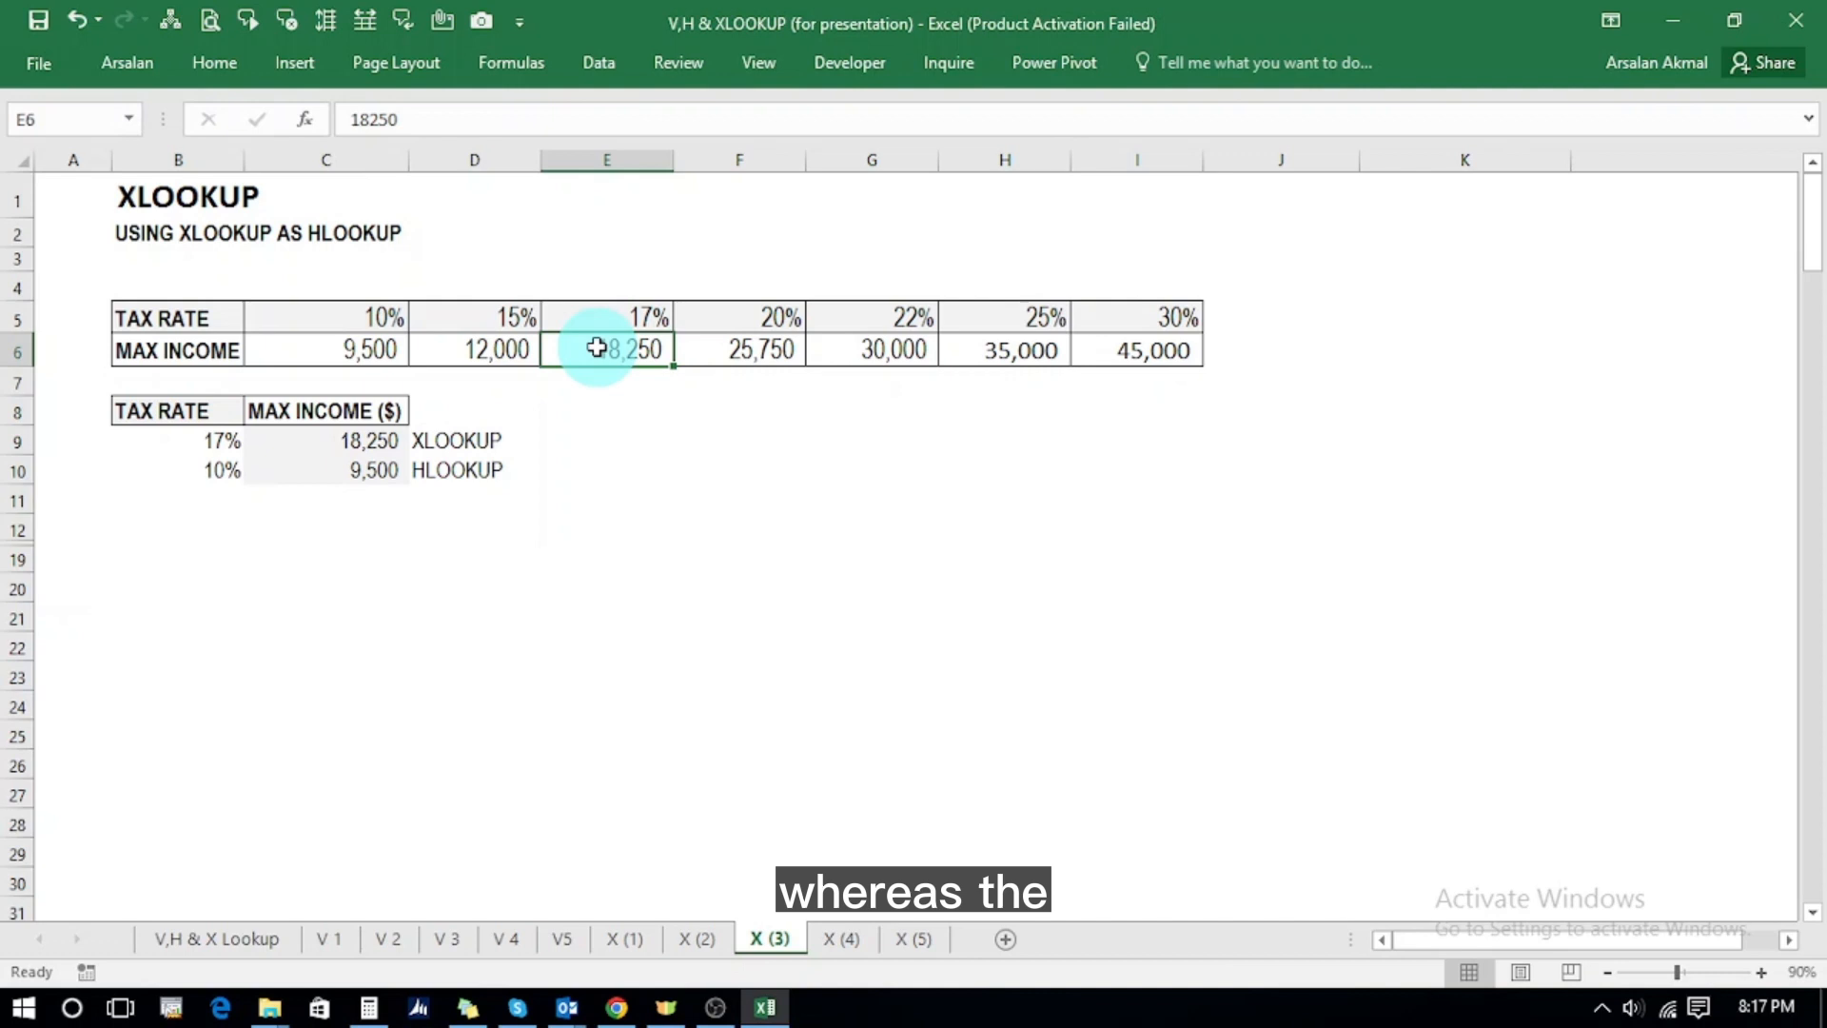
- Review the lookup value and array references in the C9 XLOOKUP formula, leaving the formula unedited
{"action": "left_click", "coordinate": [273, 442]}
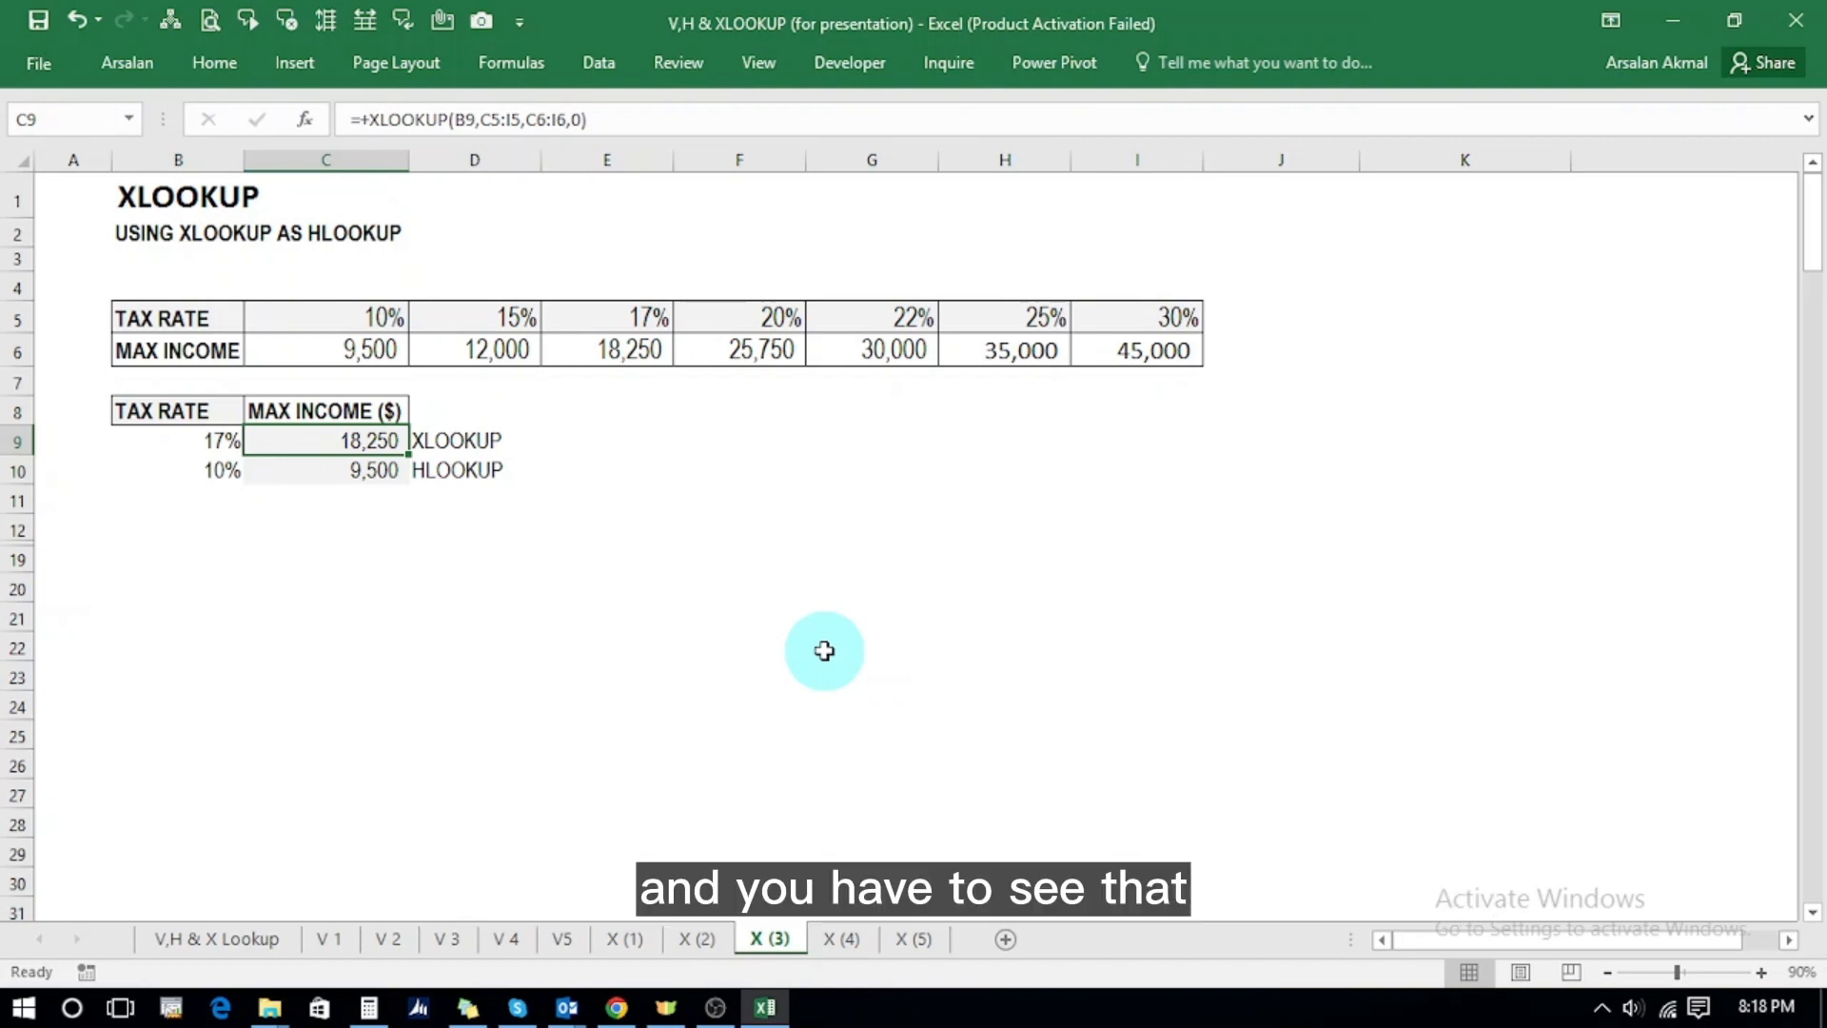
{"action": "key", "text": "F2"}
{"action": "left_click", "coordinate": [457, 119]}
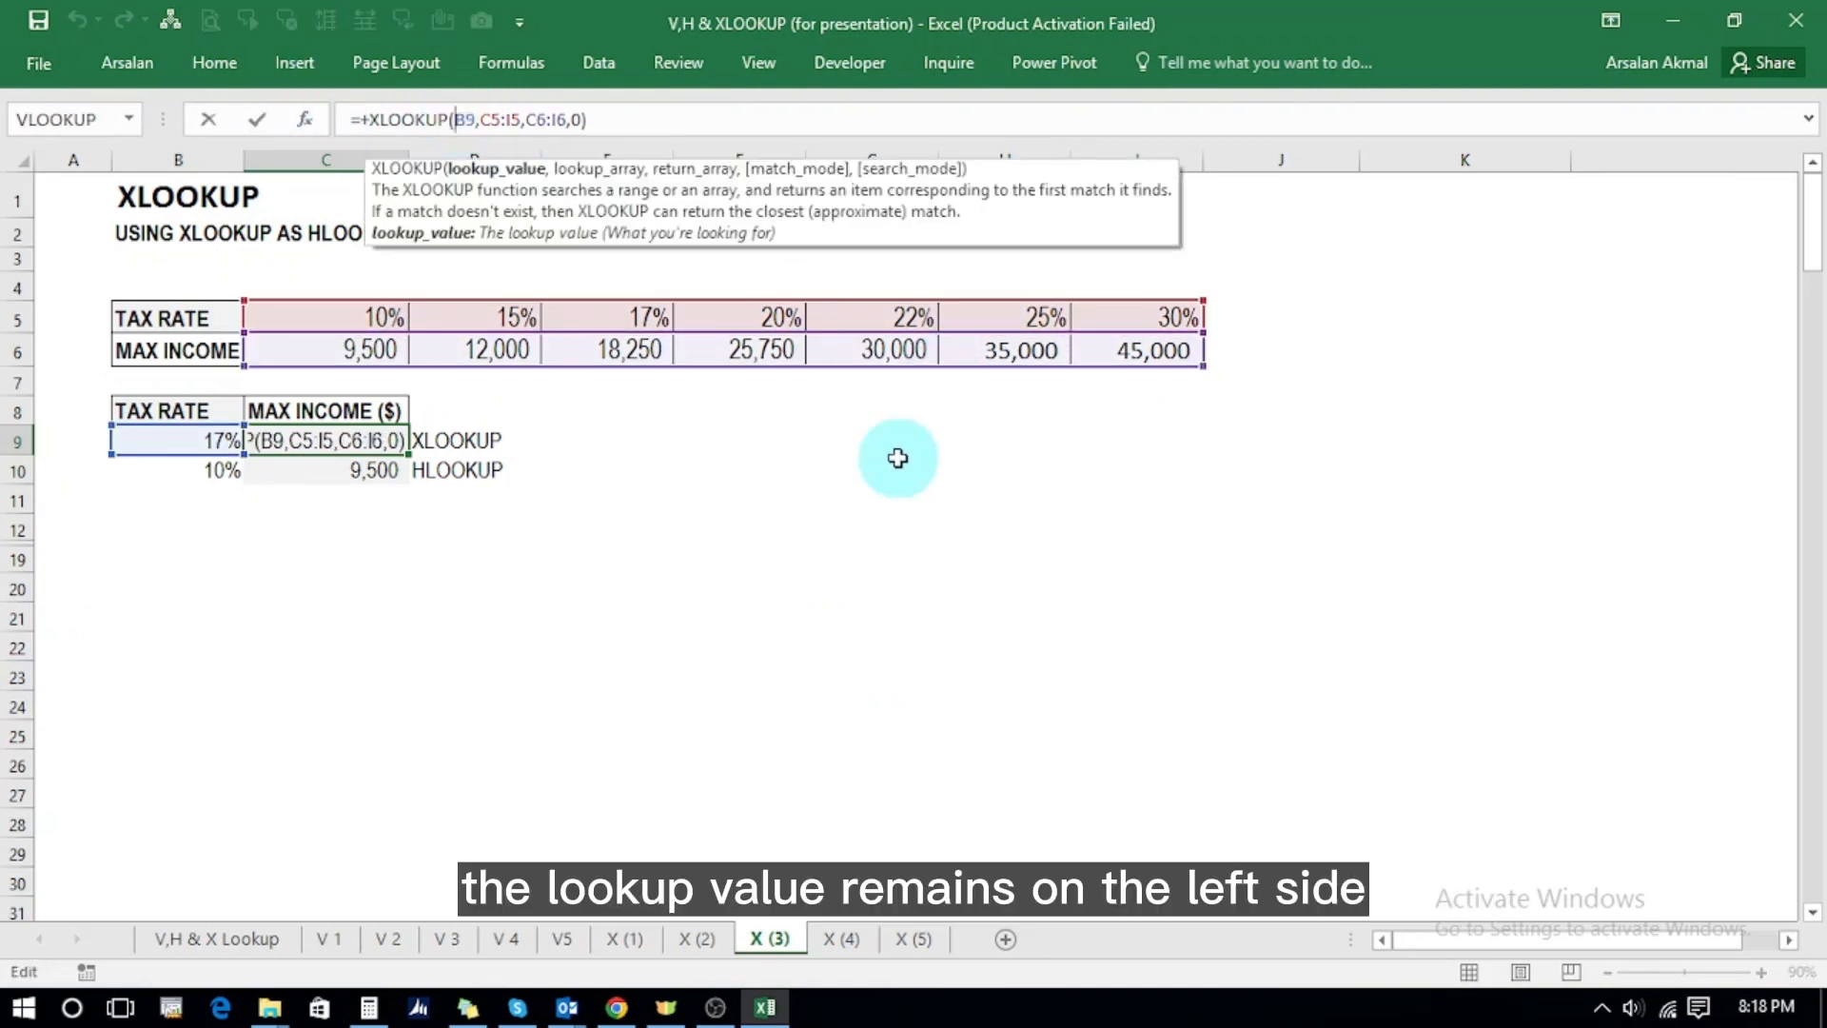
{"action": "key", "text": "Escape"}
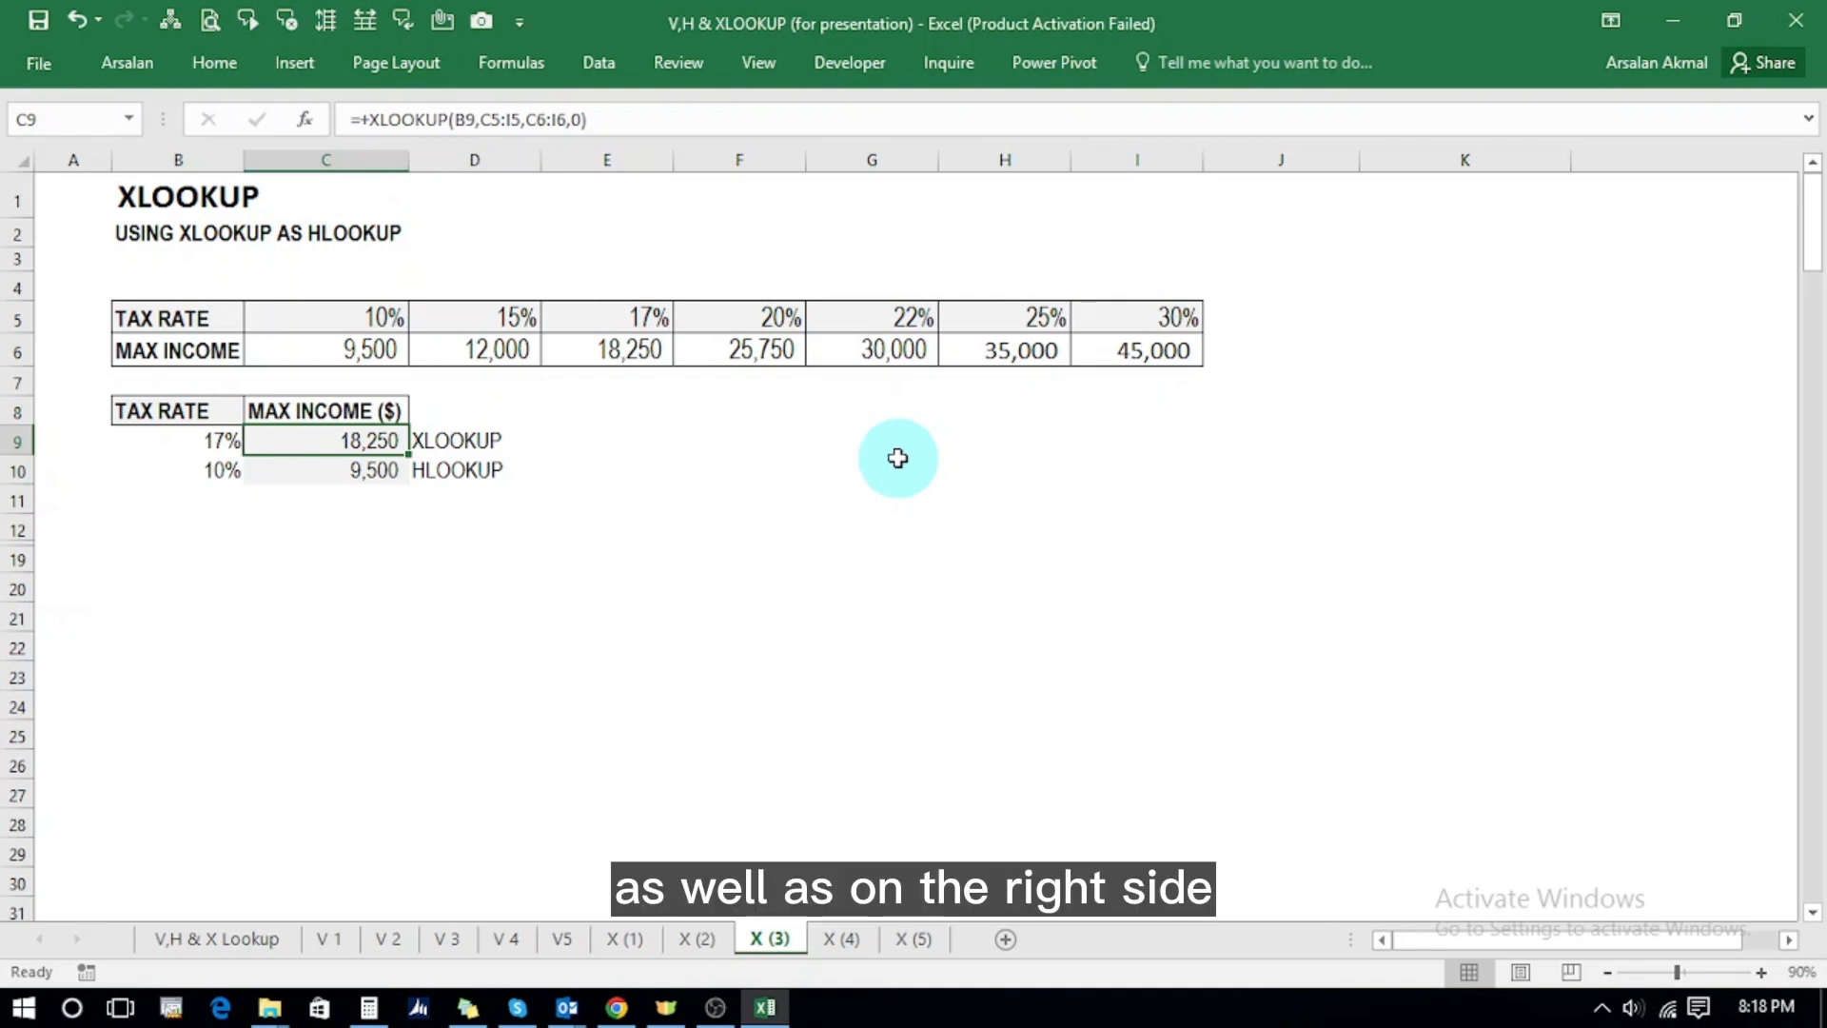
{"action": "key", "text": "Down"}
{"action": "key", "text": "Down"}
{"action": "key", "text": "Down"}
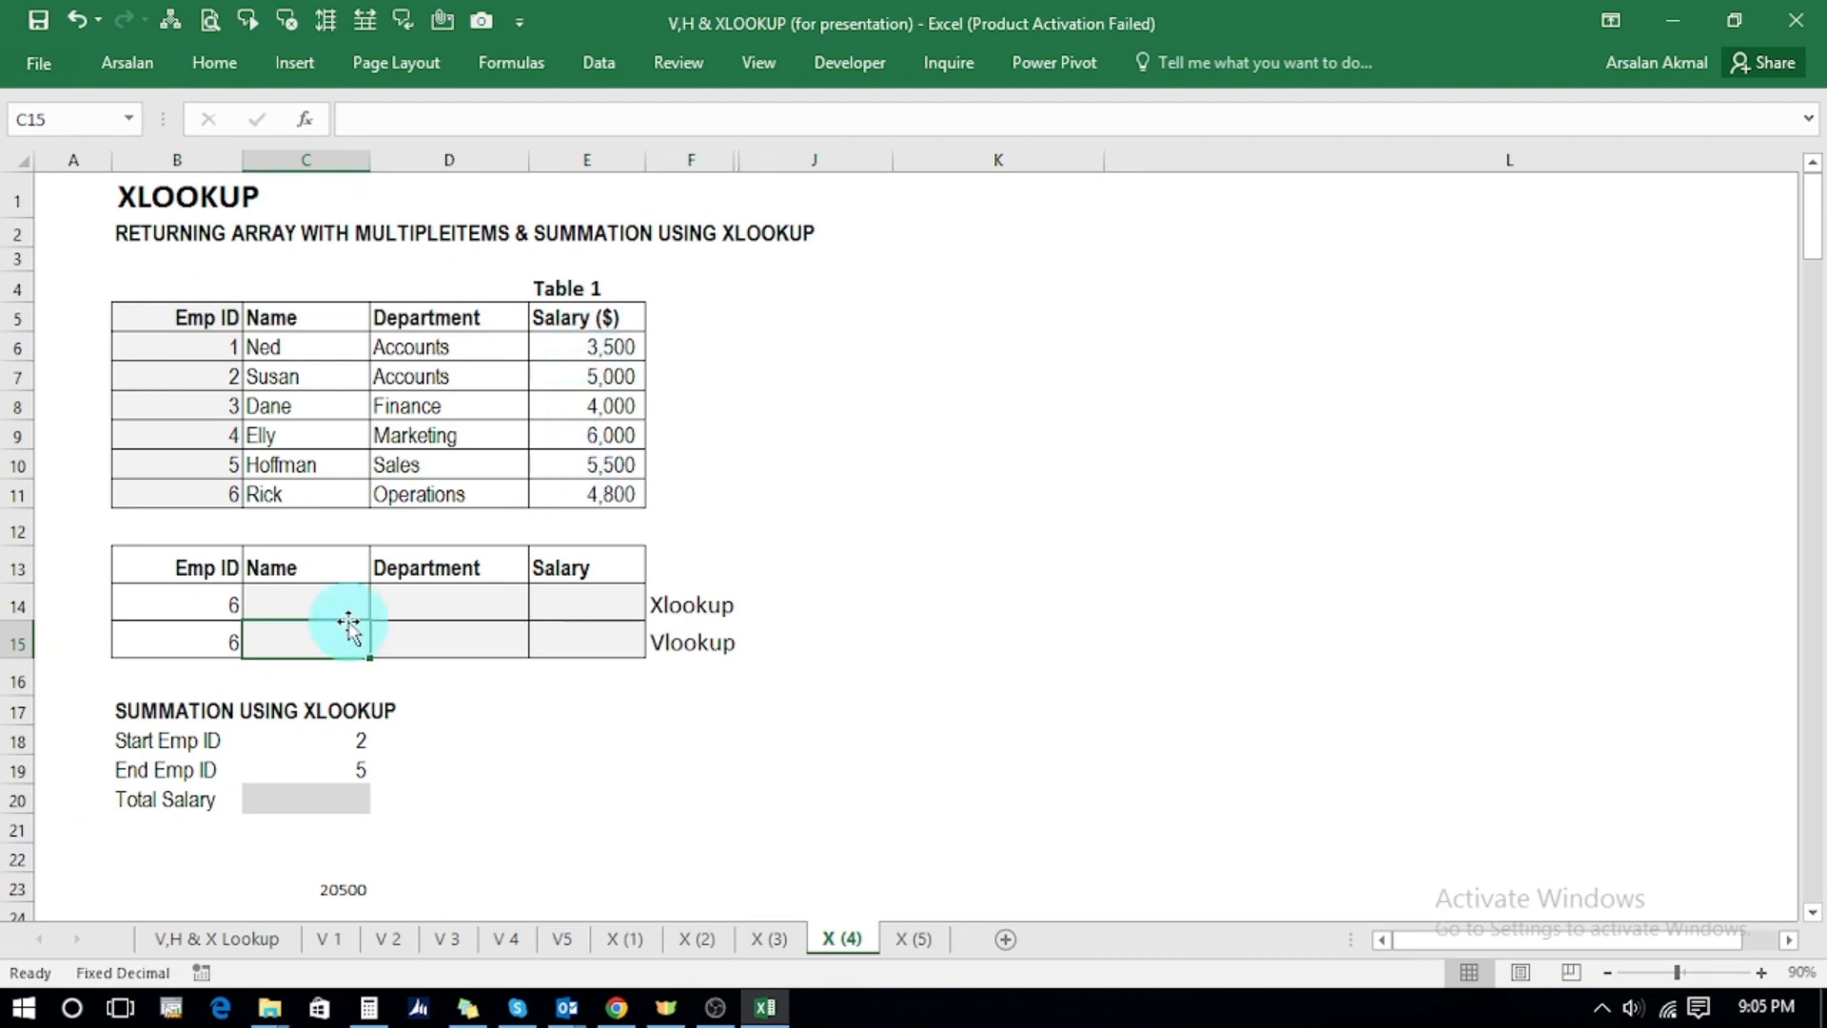
- Begin an XLOOKUP formula in Name cell C14, using the employee ID in B14 as the lookup value
{"action": "left_click", "coordinate": [304, 601]}
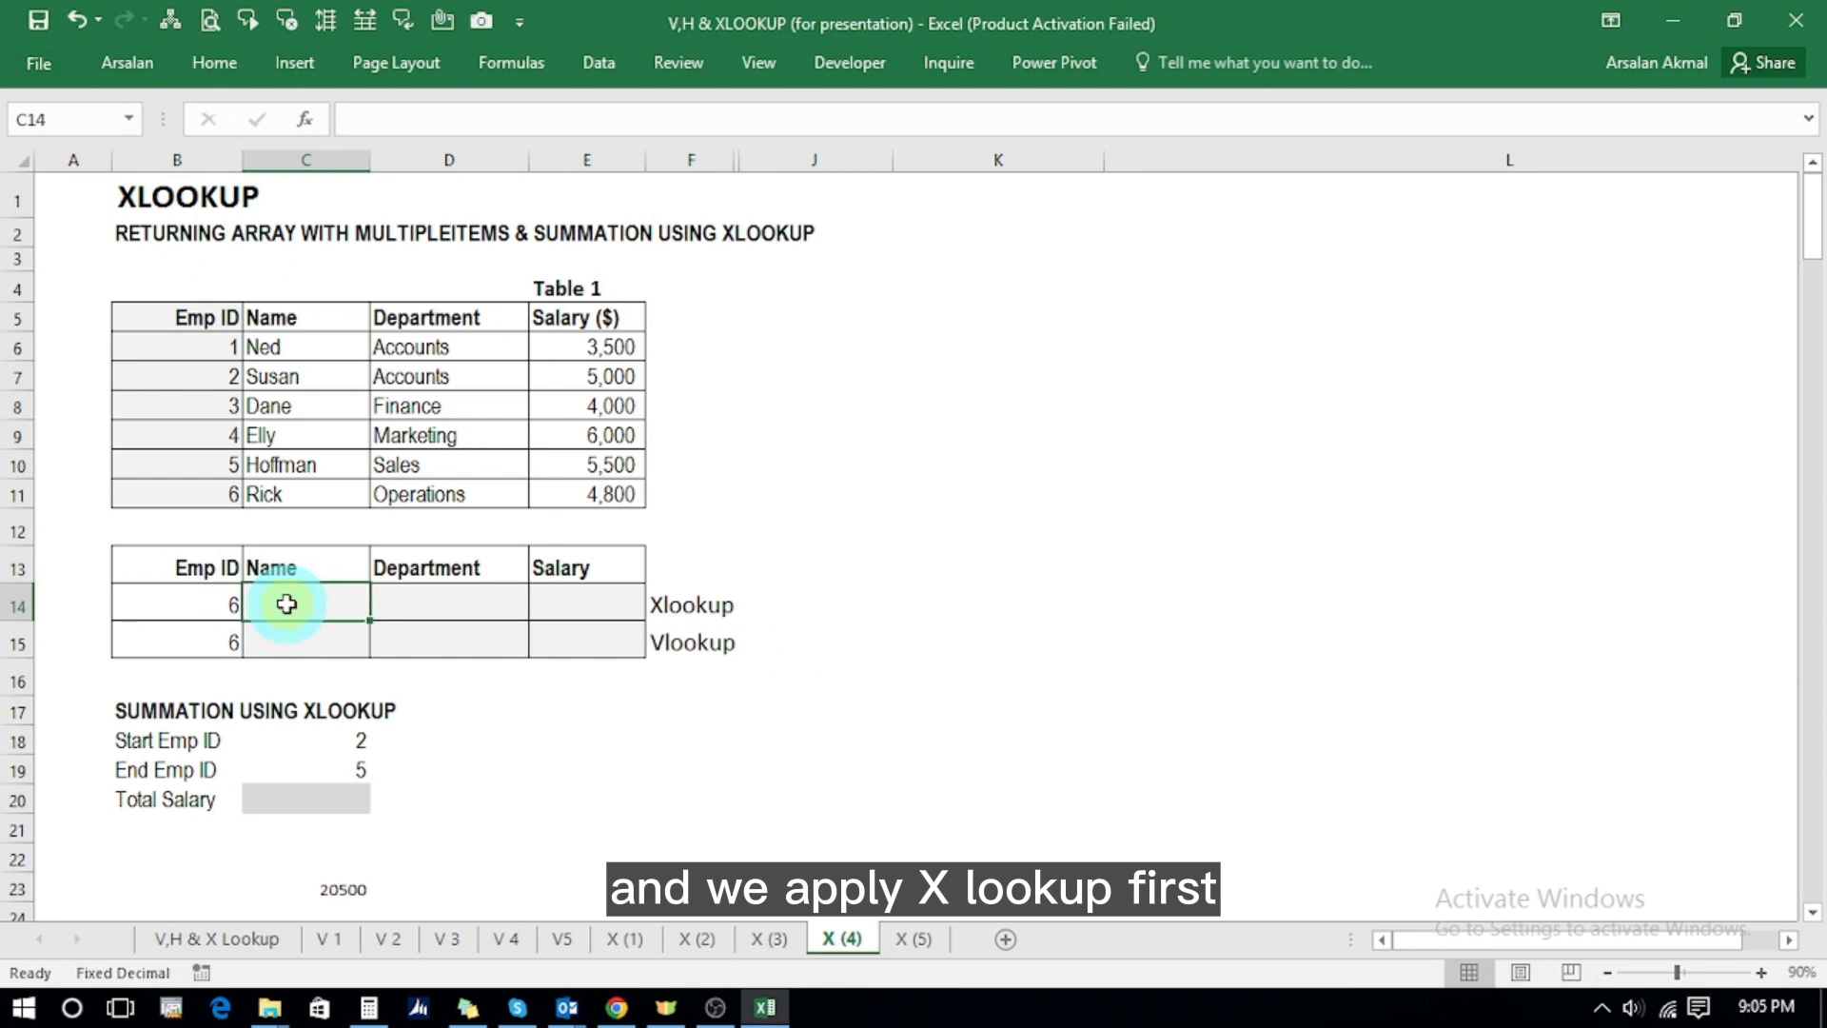
{"action": "type", "text": "+"}
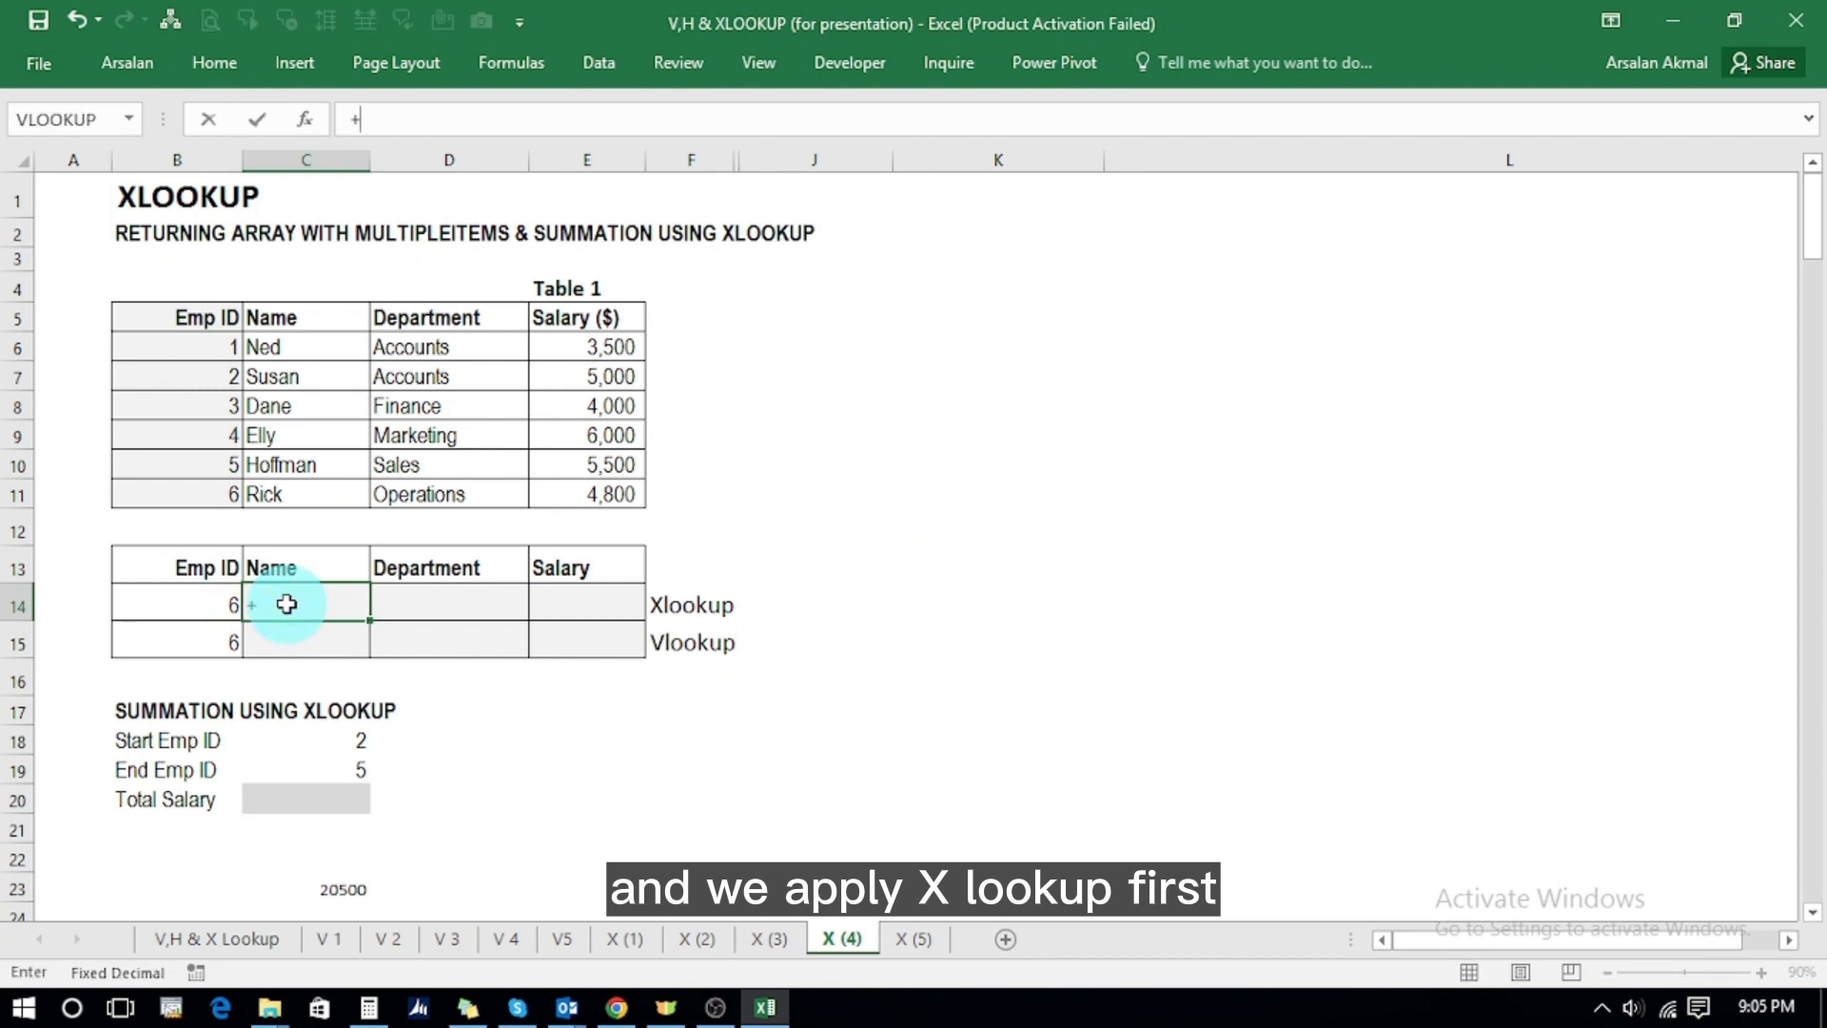
{"action": "type", "text": "xl"}
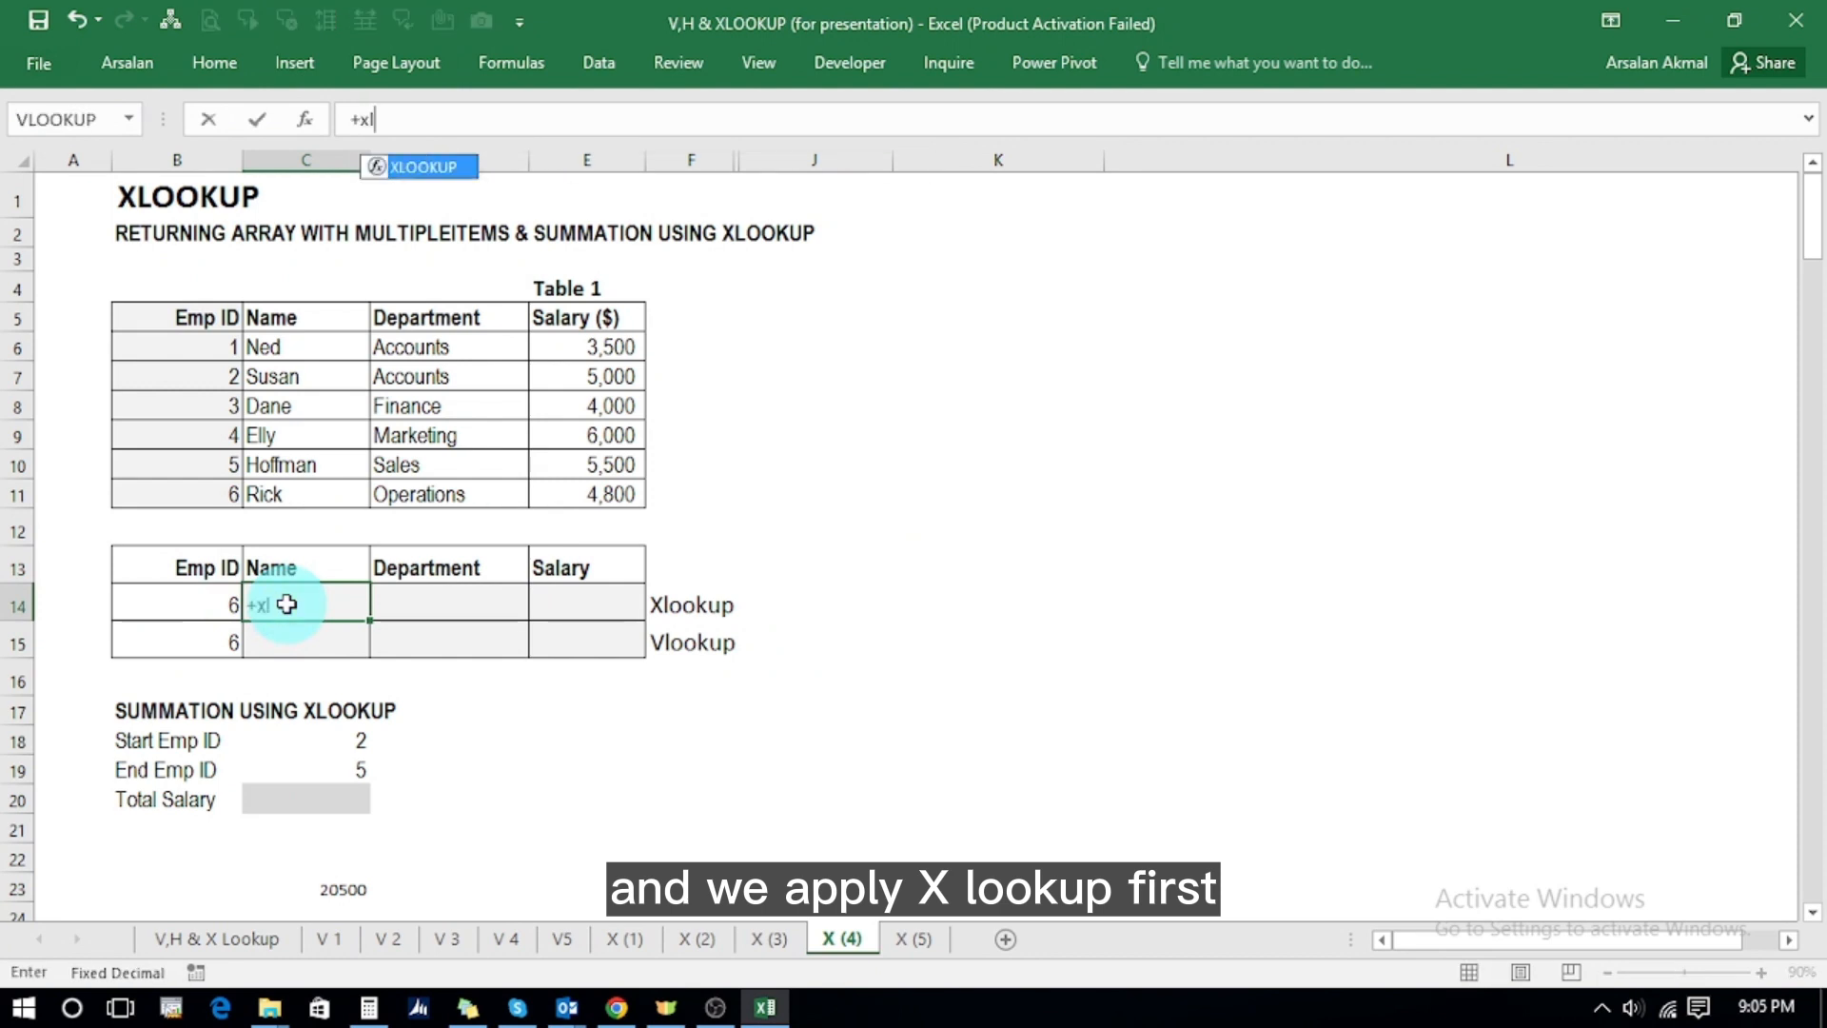
{"action": "double_click", "coordinate": [419, 168]}
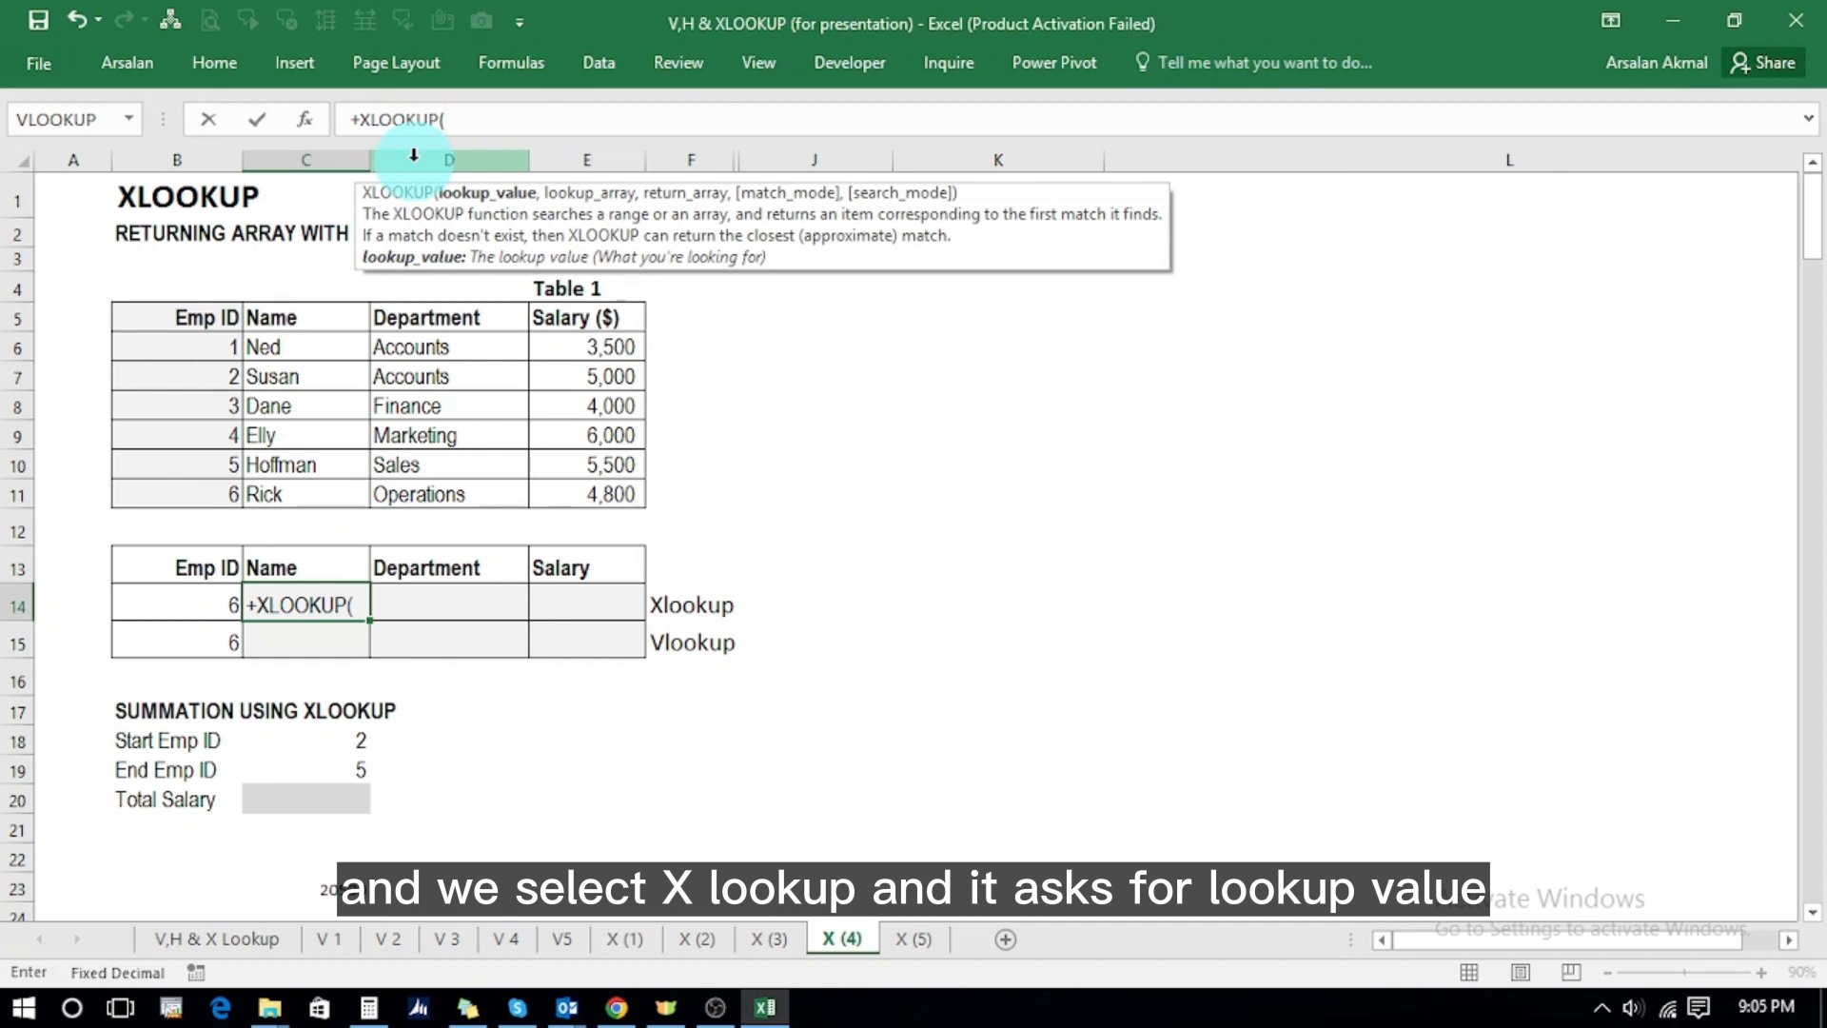
{"action": "left_click", "coordinate": [195, 610]}
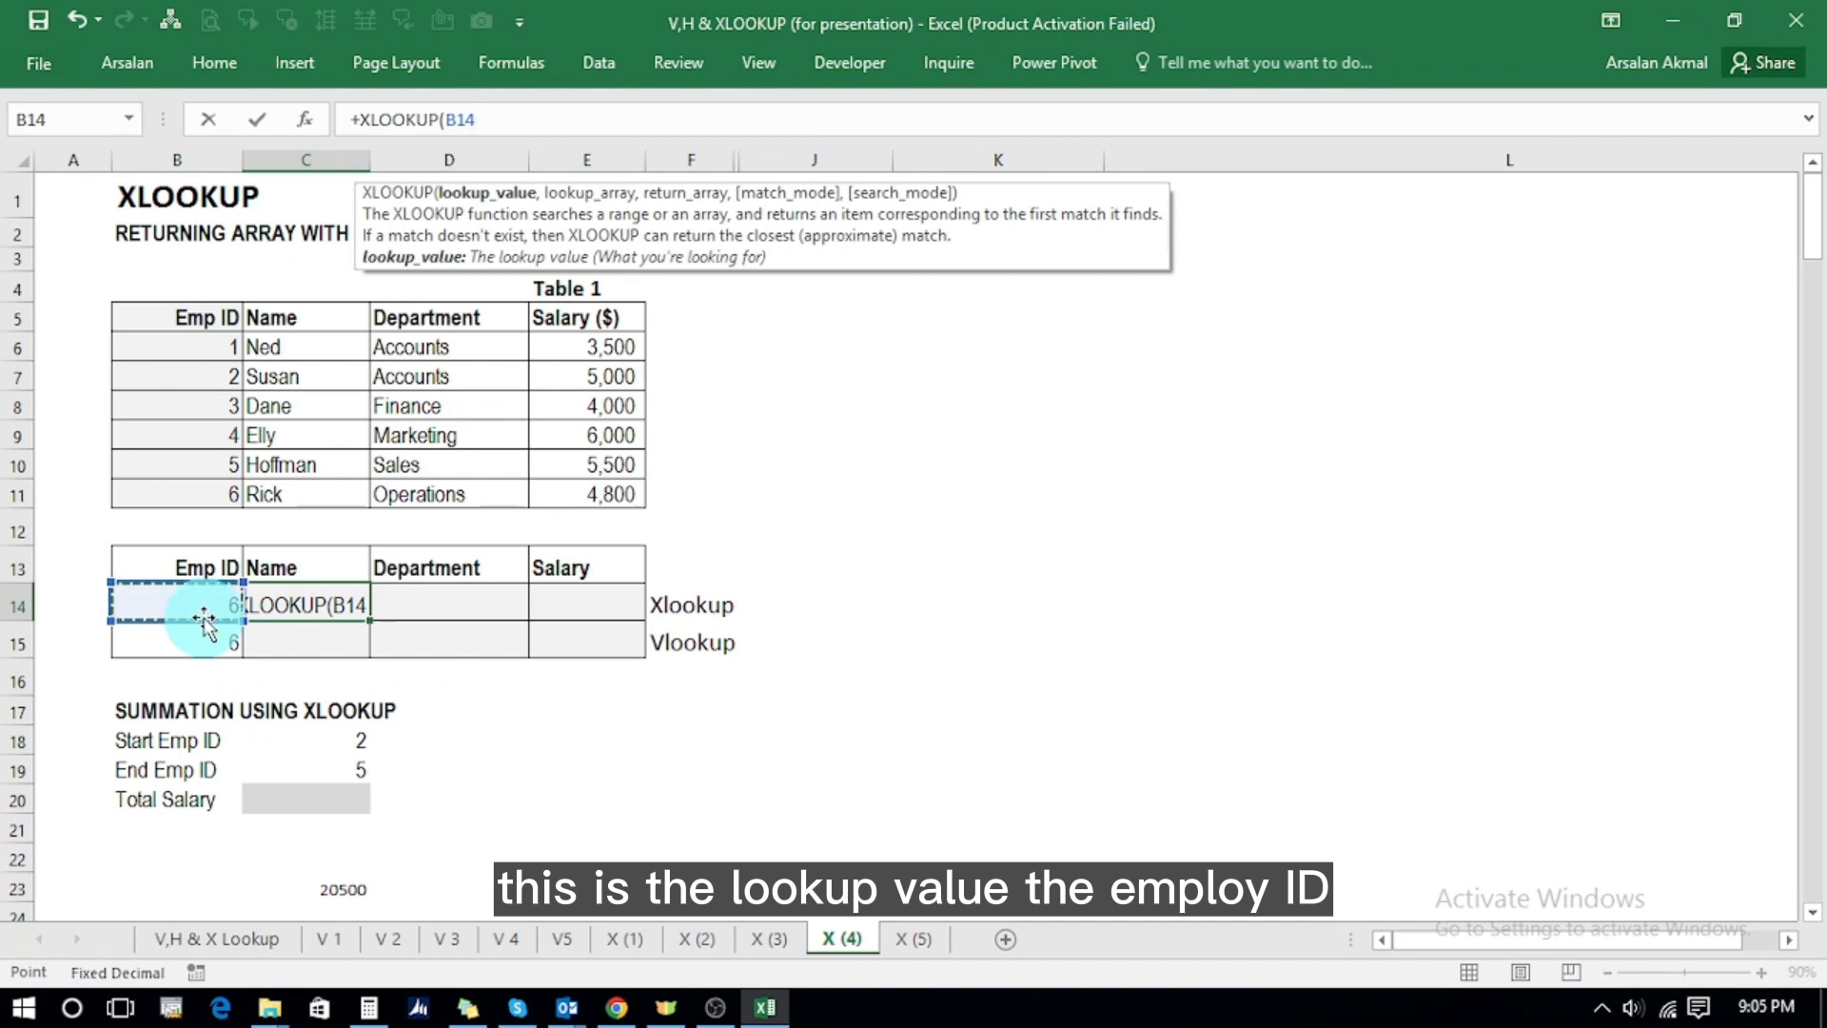
{"action": "type", "text": ","}
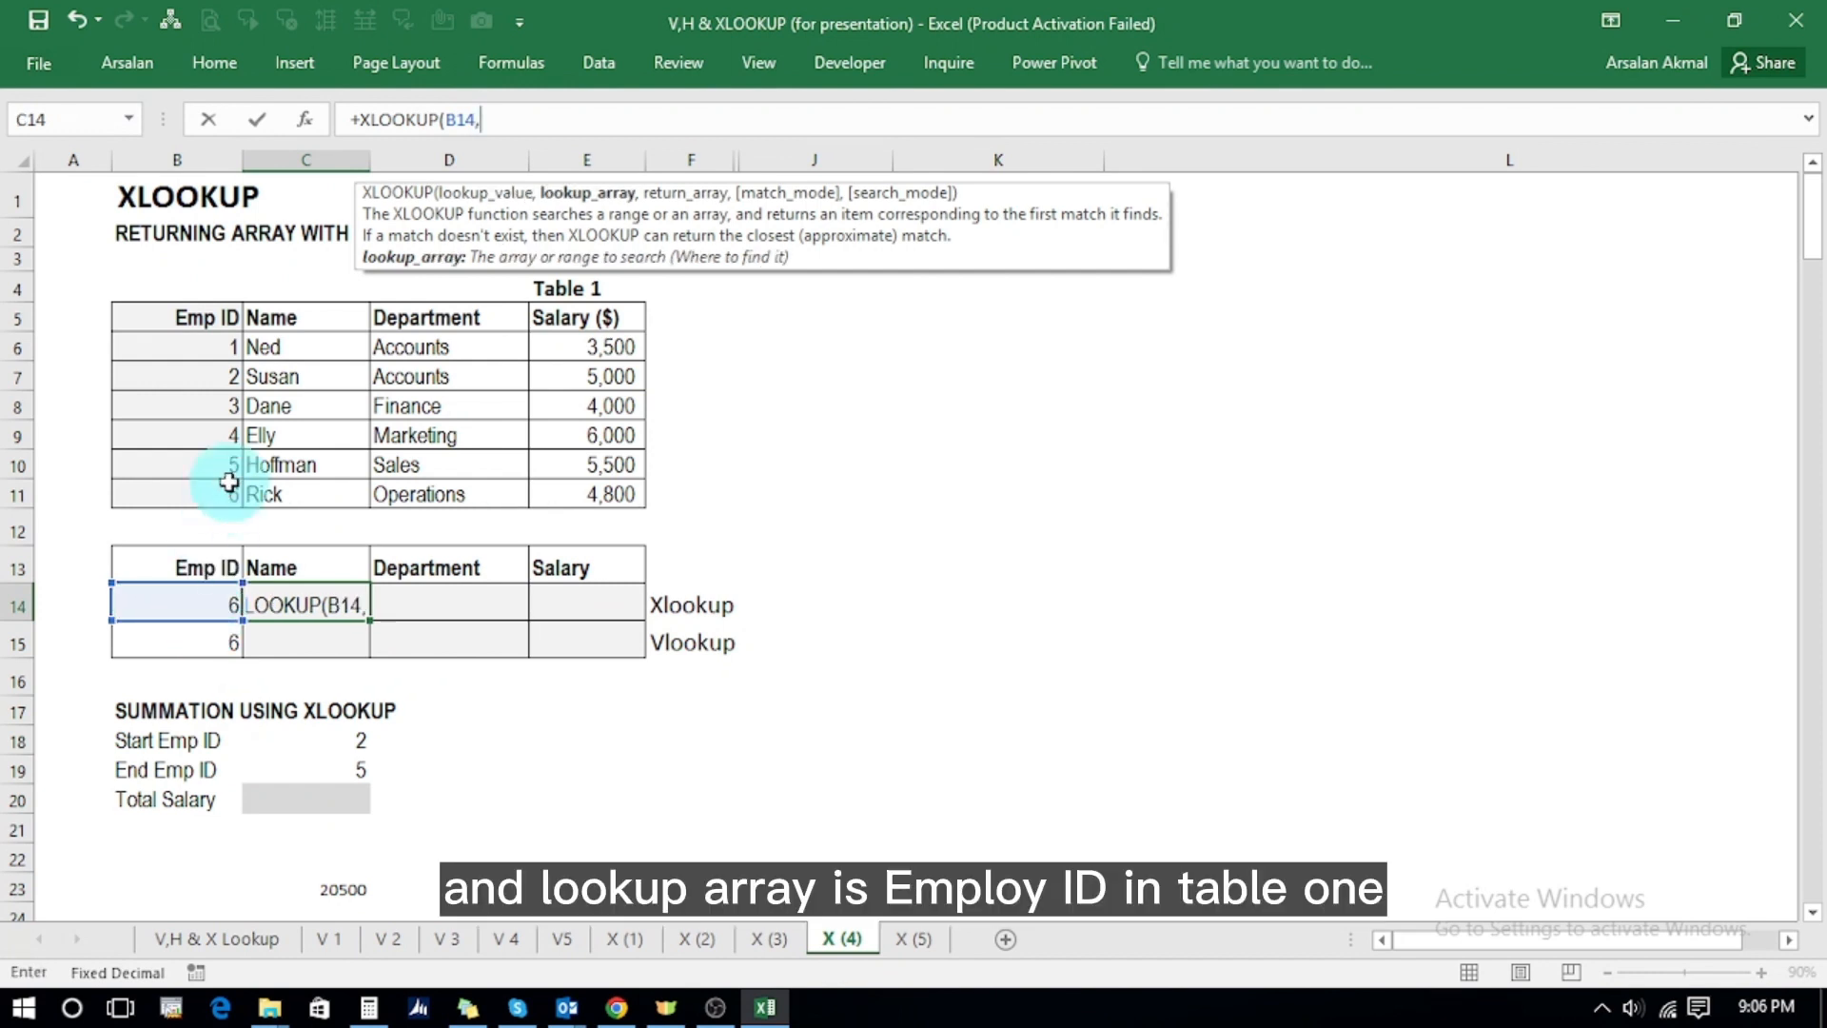
- Complete the C14 XLOOKUP with lookup array B6:B11, return array C6:C11 and match mode 0 for an exact match
{"action": "left_click_drag", "start_coordinate": [191, 349], "coordinate": [184, 495]}
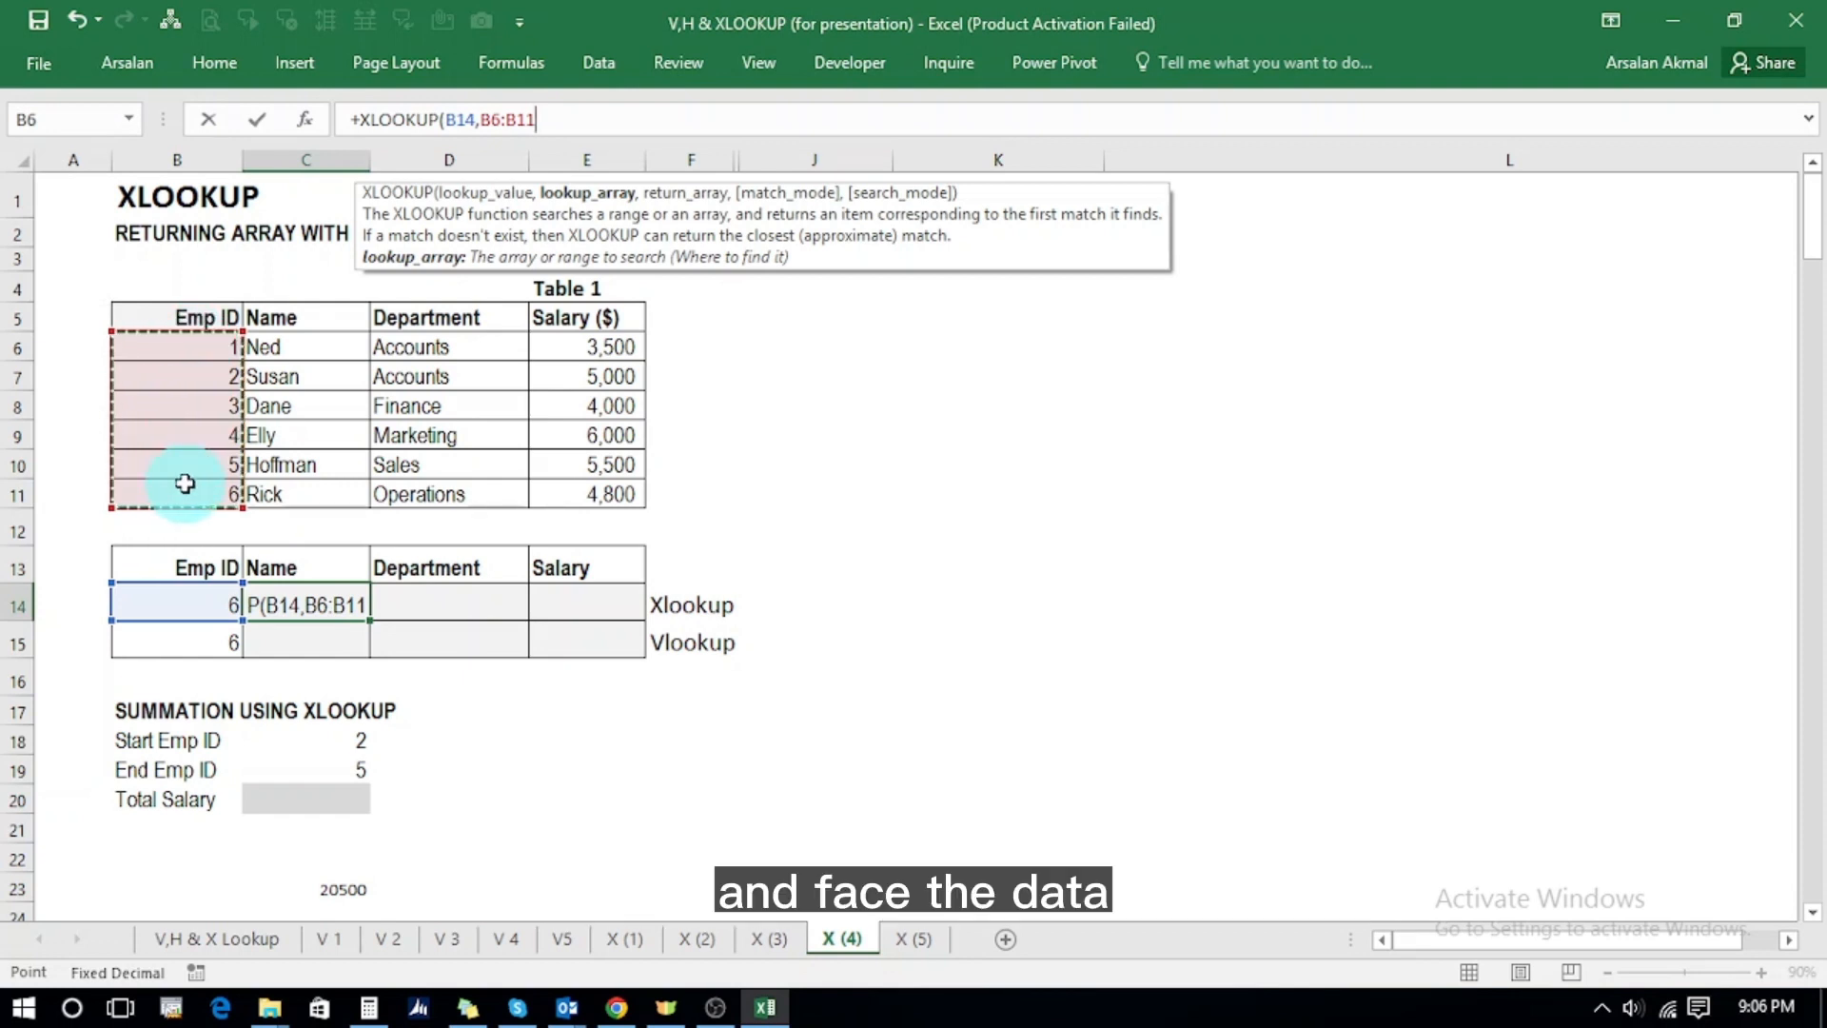
{"action": "type", "text": ","}
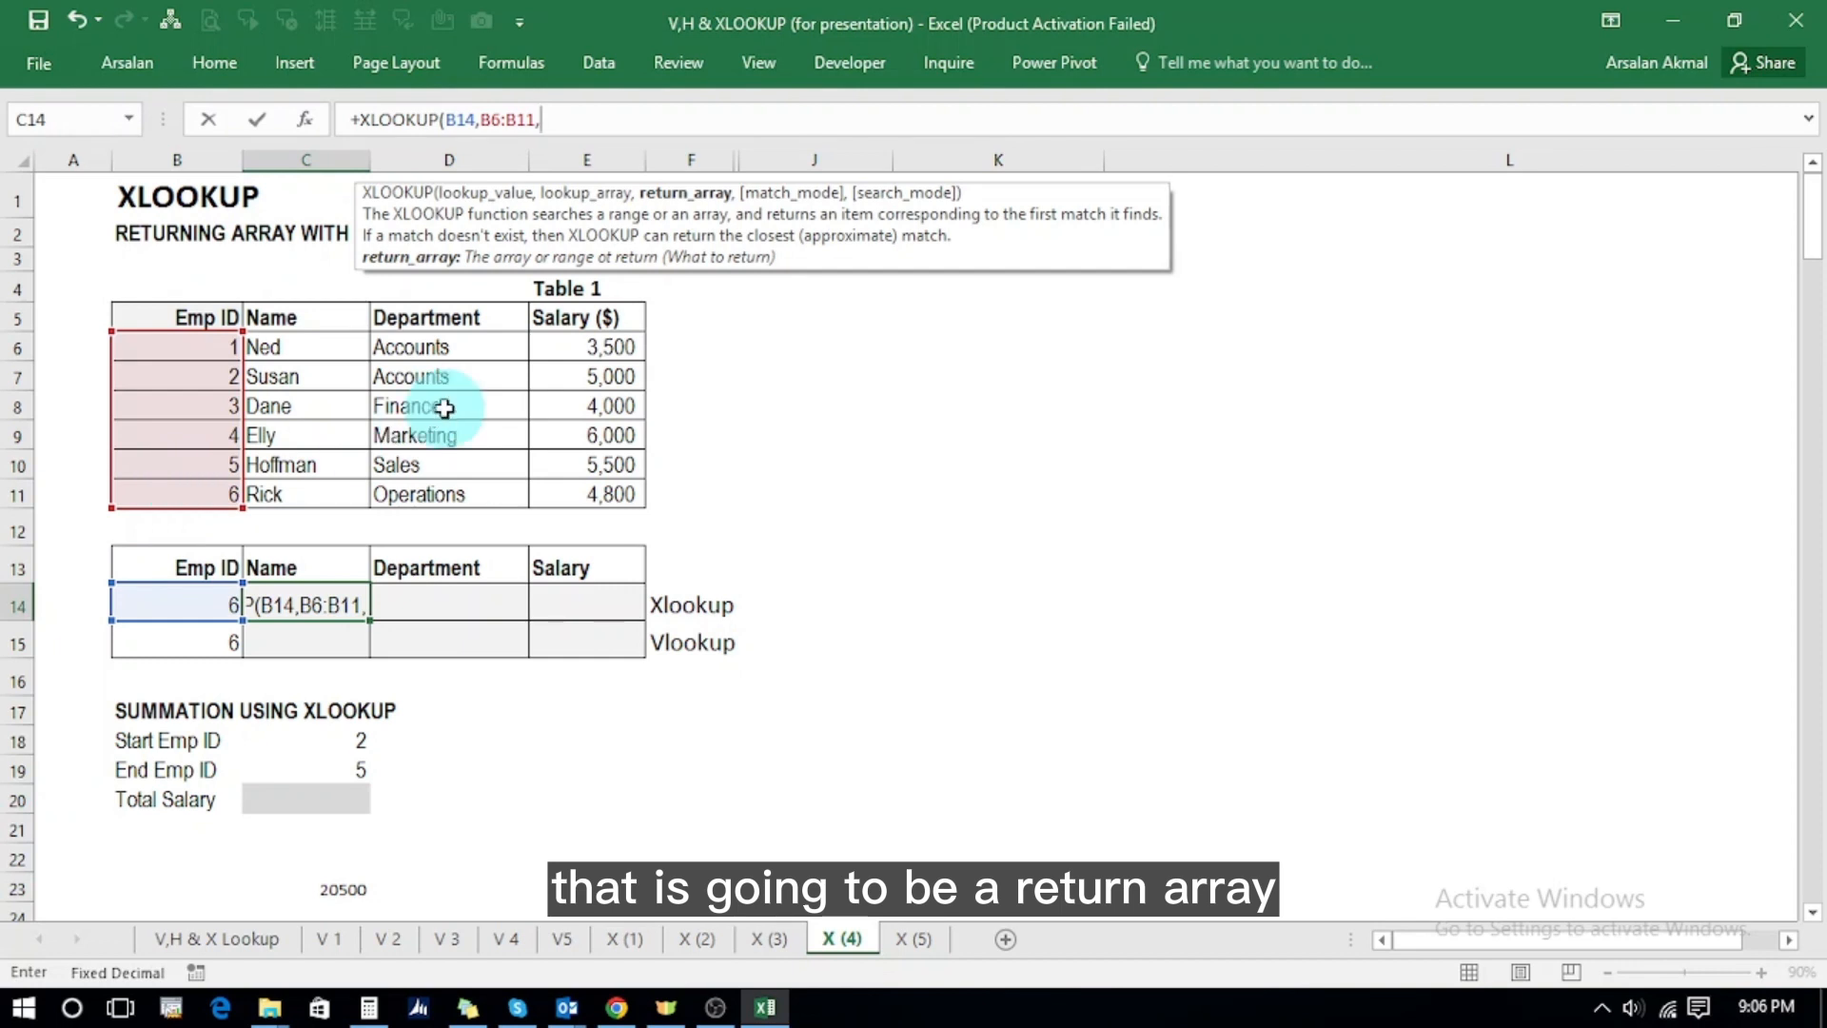
{"action": "left_click_drag", "start_coordinate": [288, 350], "coordinate": [295, 486]}
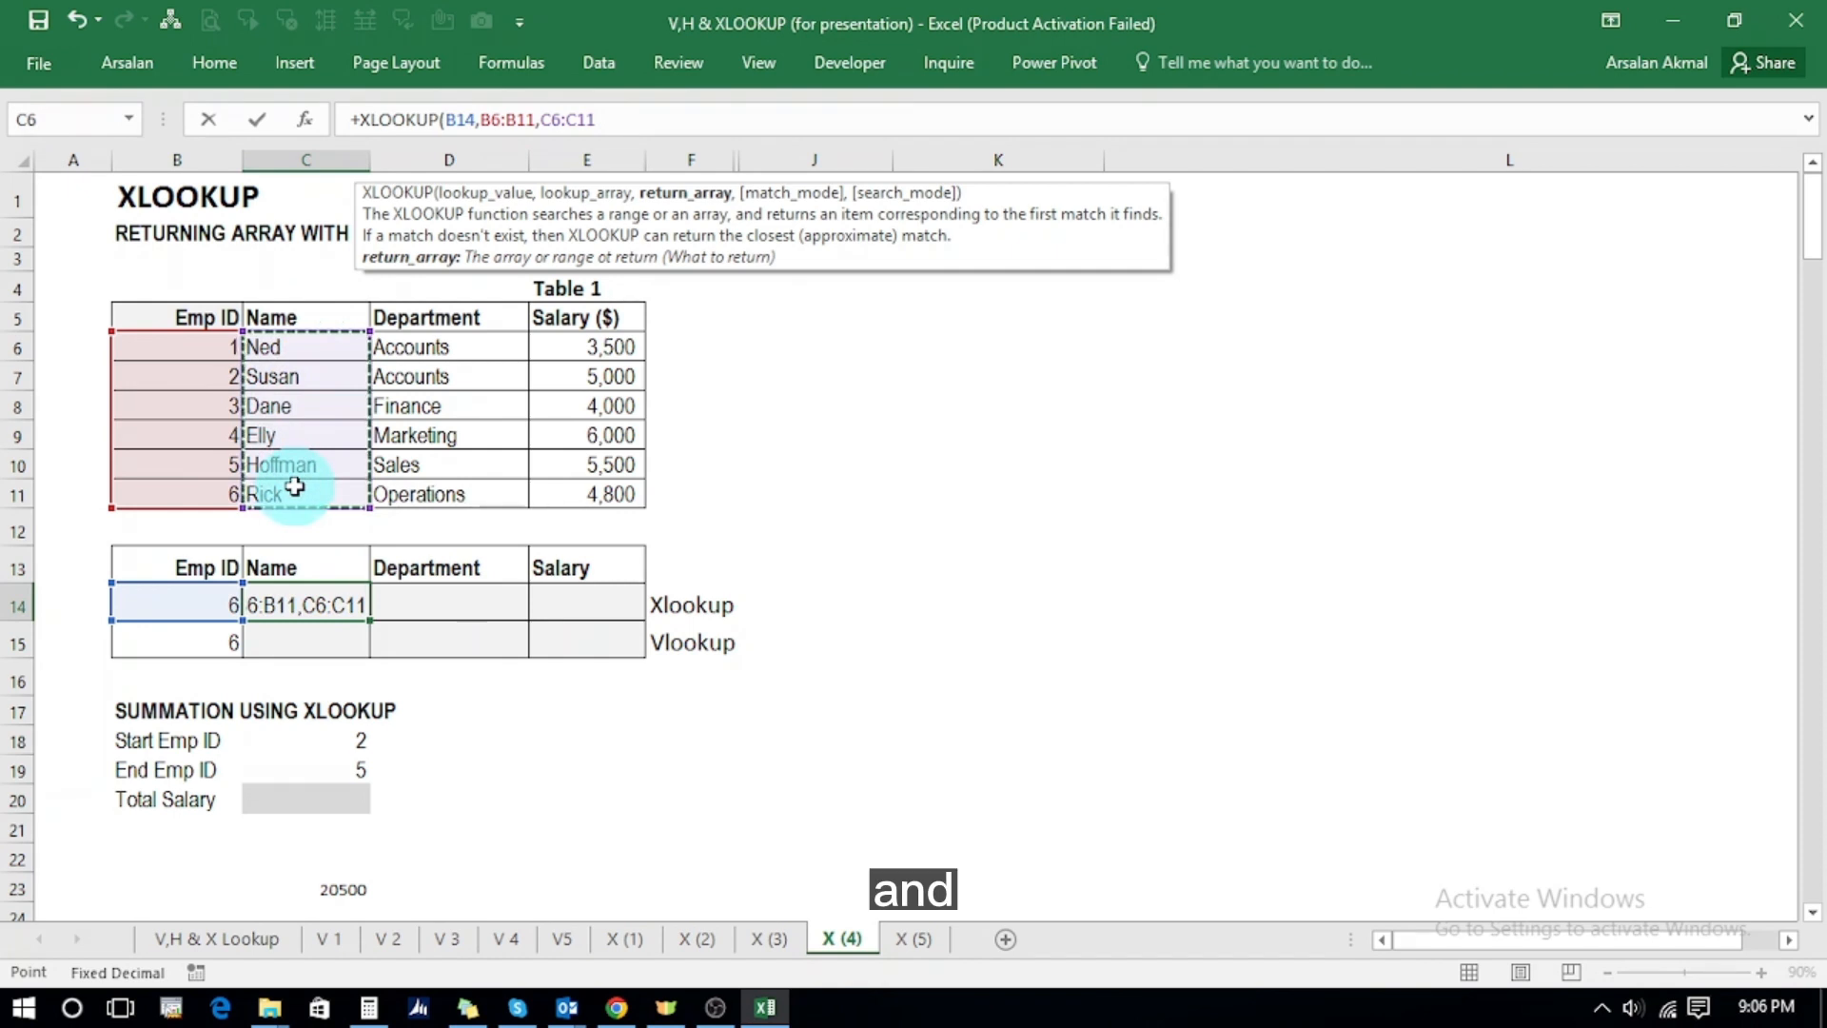
{"action": "type", "text": ","}
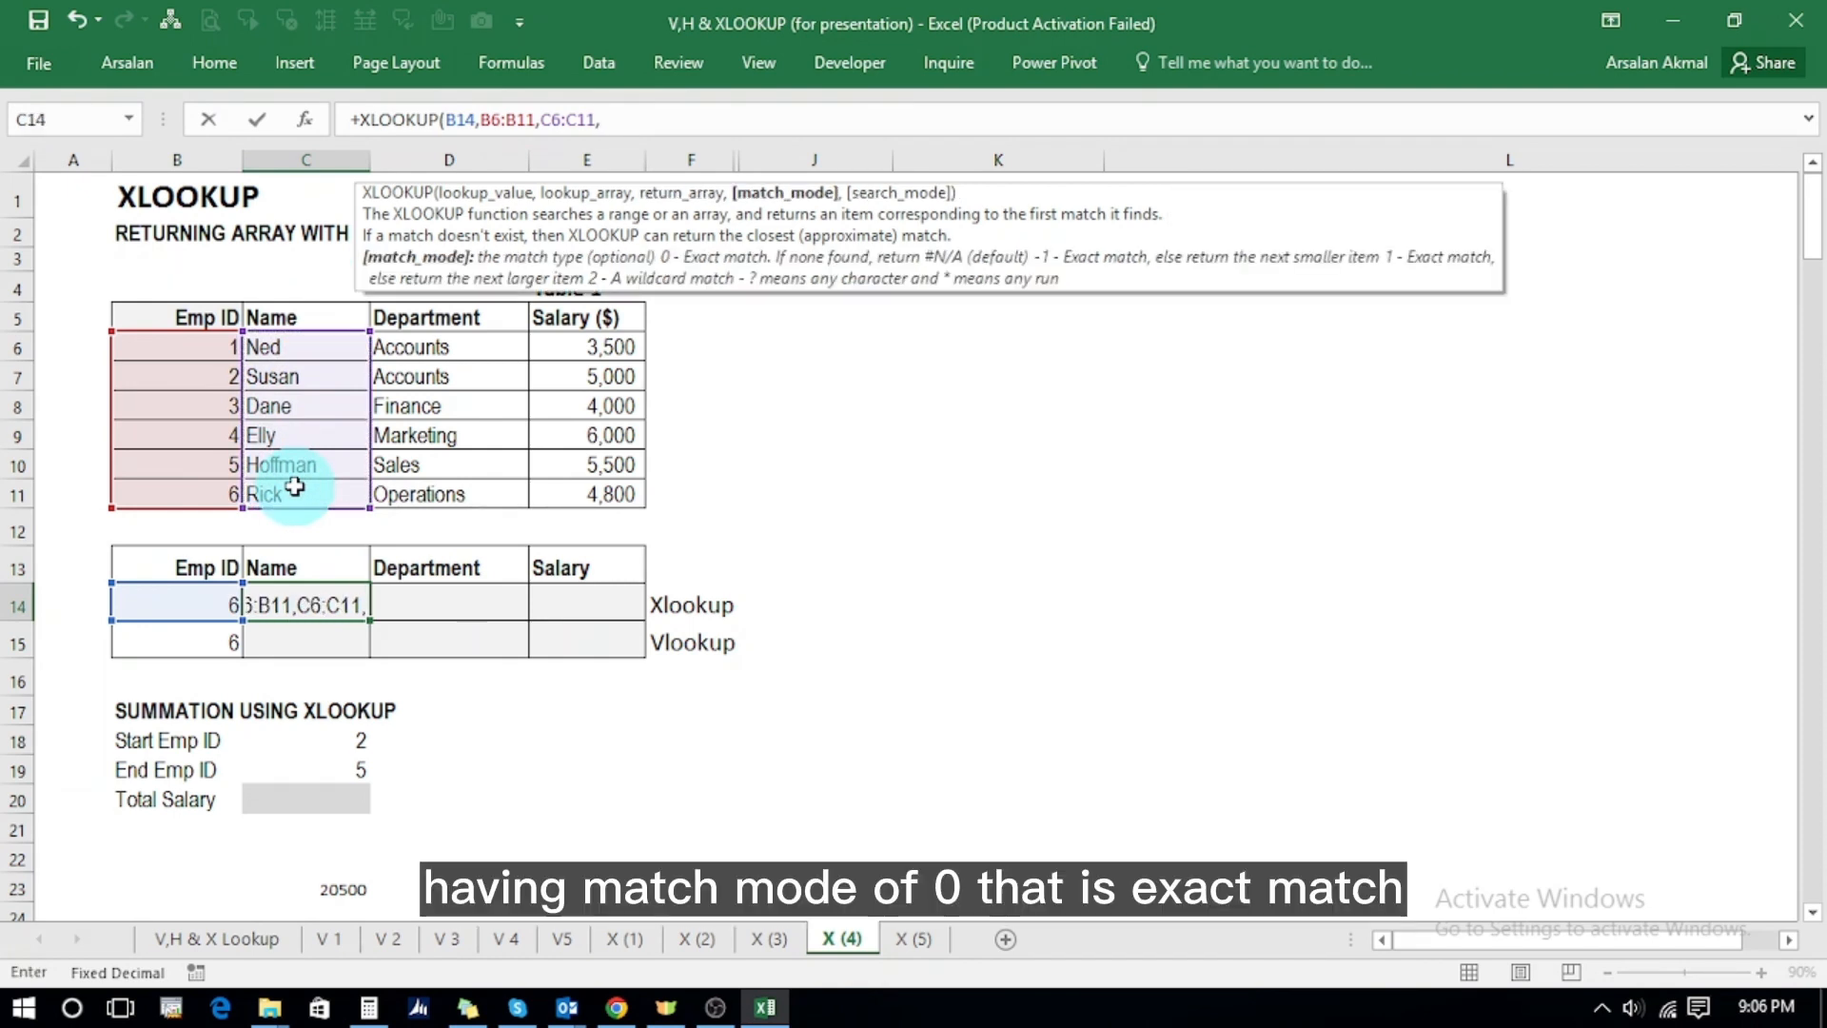
{"action": "type", "text": "0"}
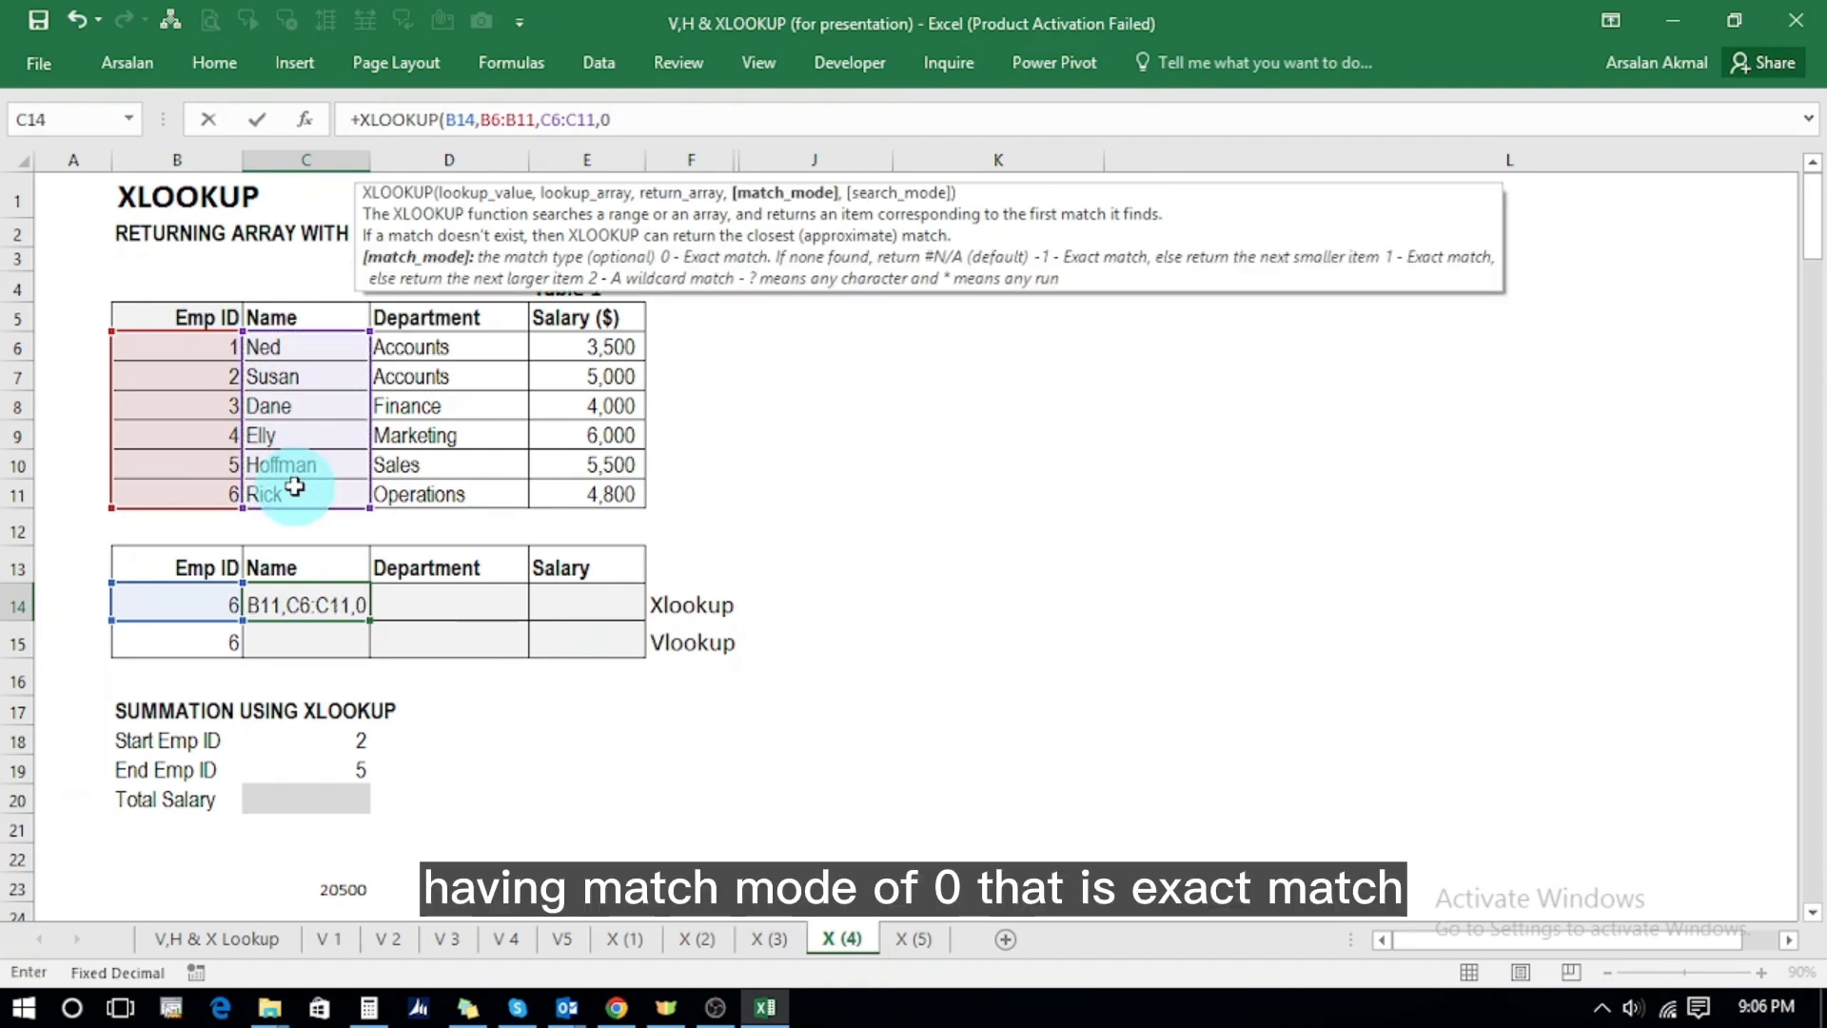
{"action": "type", "text": ")"}
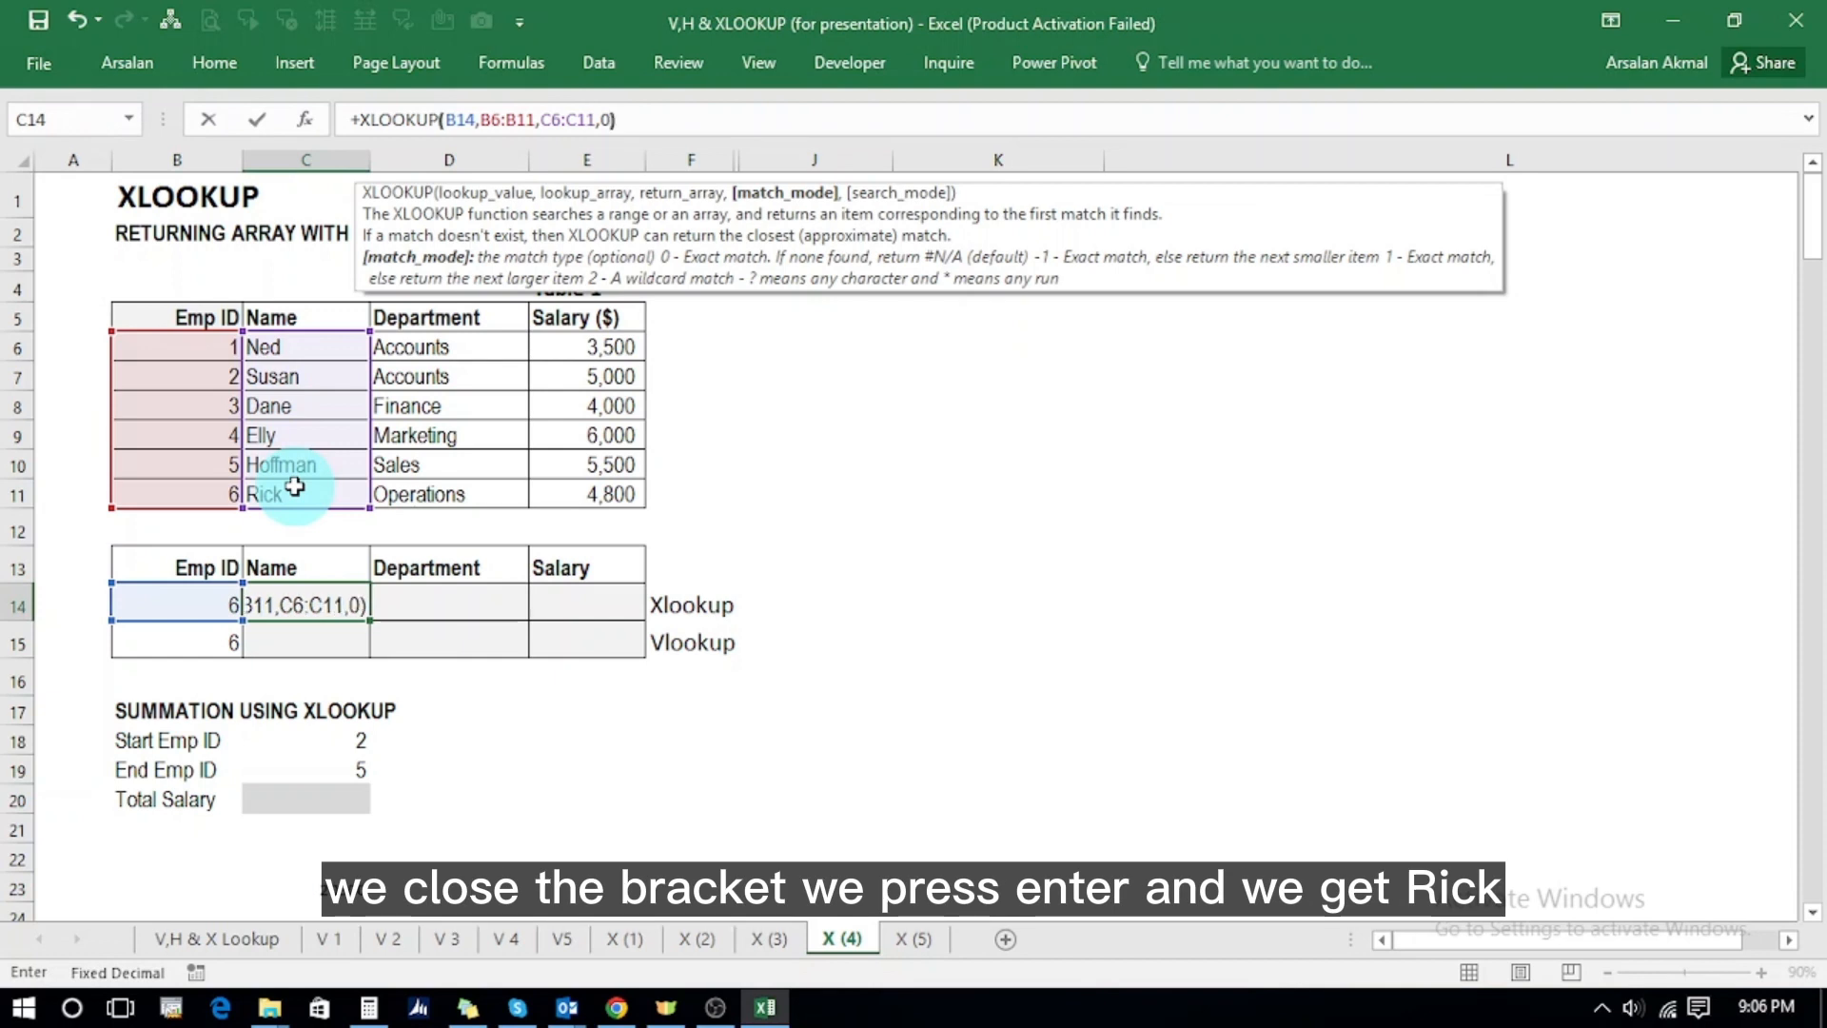
{"action": "key", "text": "Return"}
{"action": "key", "text": "Up"}
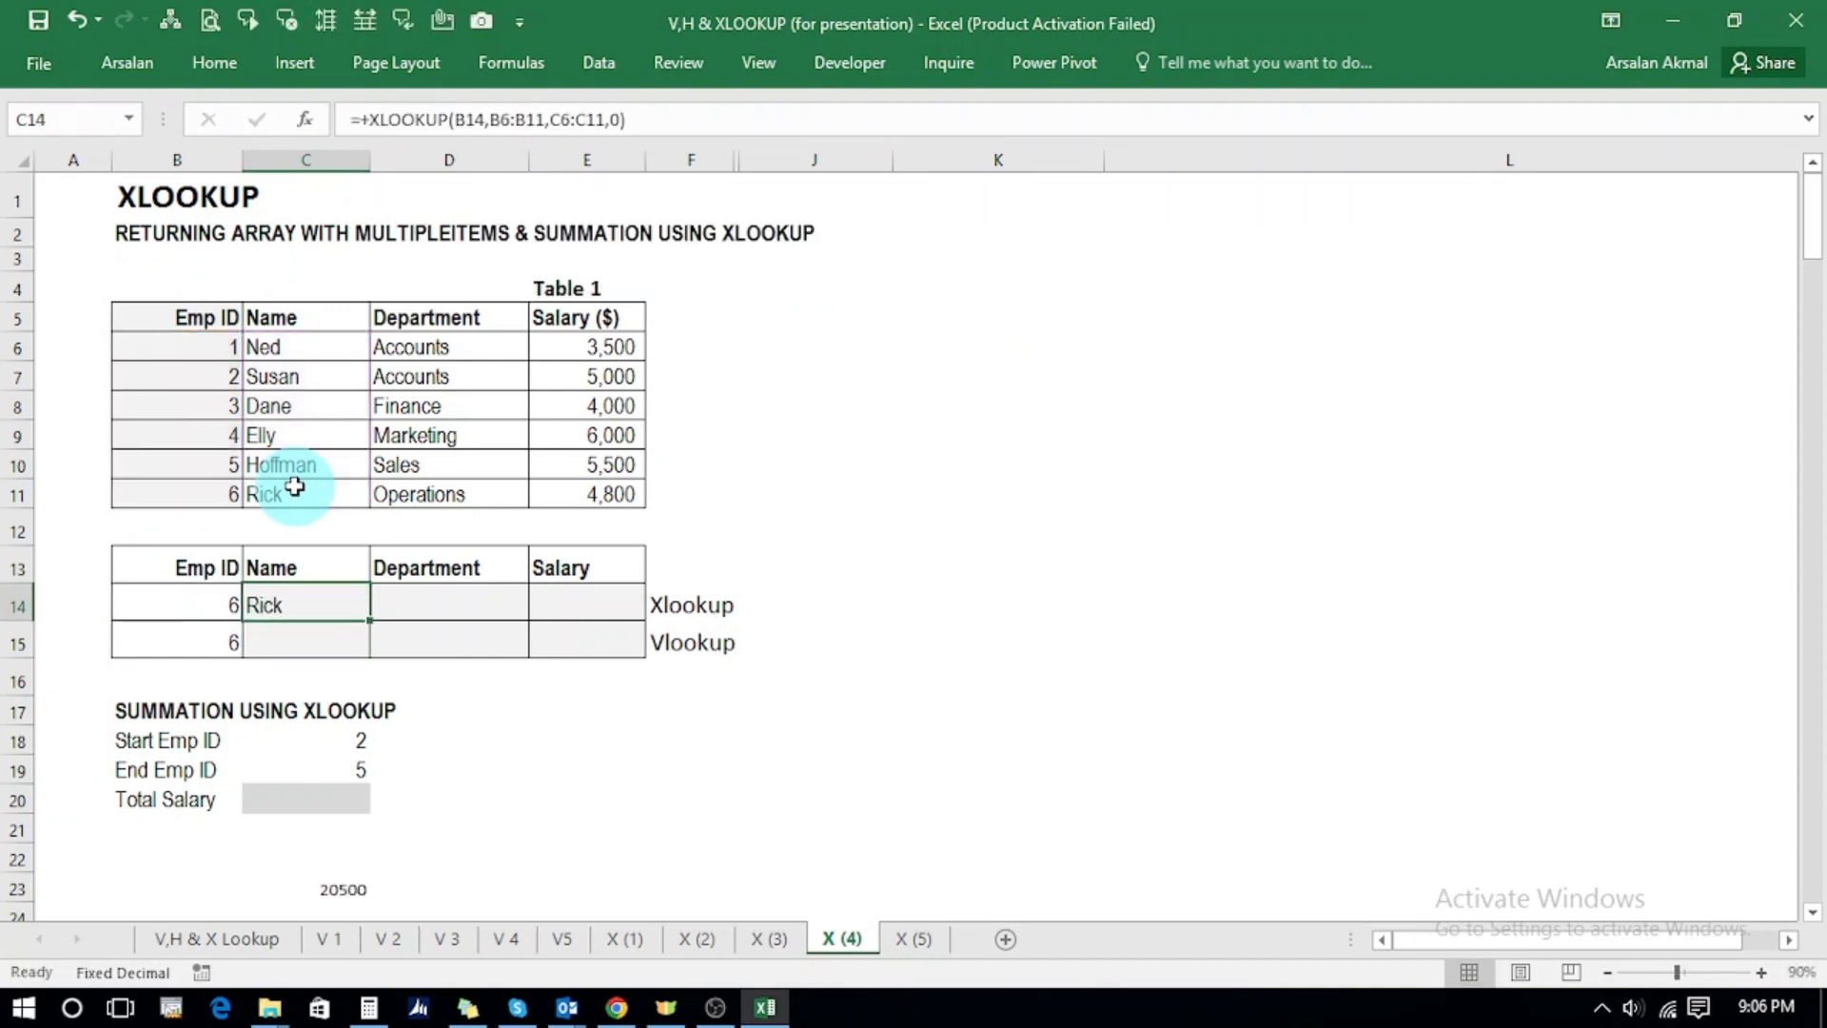
- In the C14 XLOOKUP, make the lookup value absolute as $B$14 and the lookup array's first cell absolute as $B$6
{"action": "key", "text": "F2"}
{"action": "key", "text": "Left"}
{"action": "key", "text": "Left"}
{"action": "key", "text": "Left"}
{"action": "key", "text": "Left"}
{"action": "key", "text": "Left"}
{"action": "key", "text": "Left"}
{"action": "key", "text": "Left"}
{"action": "key", "text": "Left"}
{"action": "key", "text": "Left"}
{"action": "key", "text": "Left"}
{"action": "key", "text": "Left"}
{"action": "key", "text": "Left"}
{"action": "key", "text": "Left"}
{"action": "key", "text": "Left"}
{"action": "key", "text": "Left"}
{"action": "key", "text": "Left"}
{"action": "key", "text": "Left"}
{"action": "key", "text": "Left"}
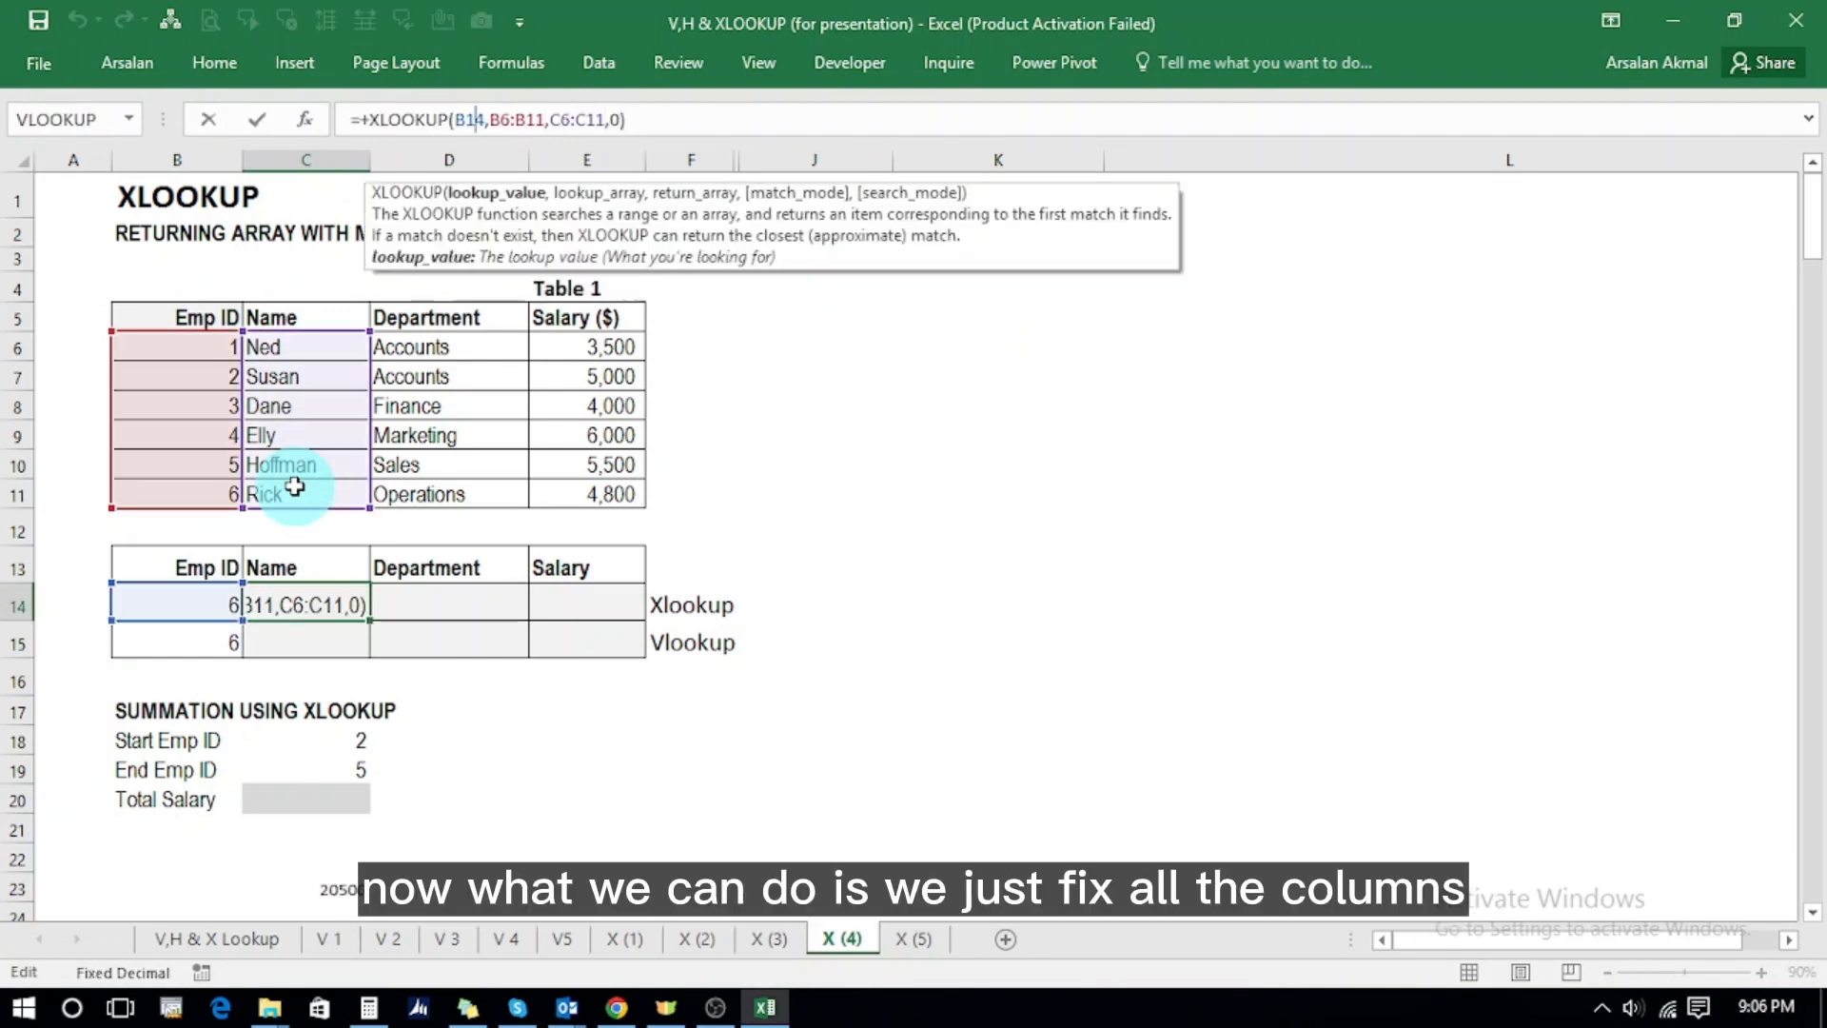
{"action": "key", "text": "F4"}
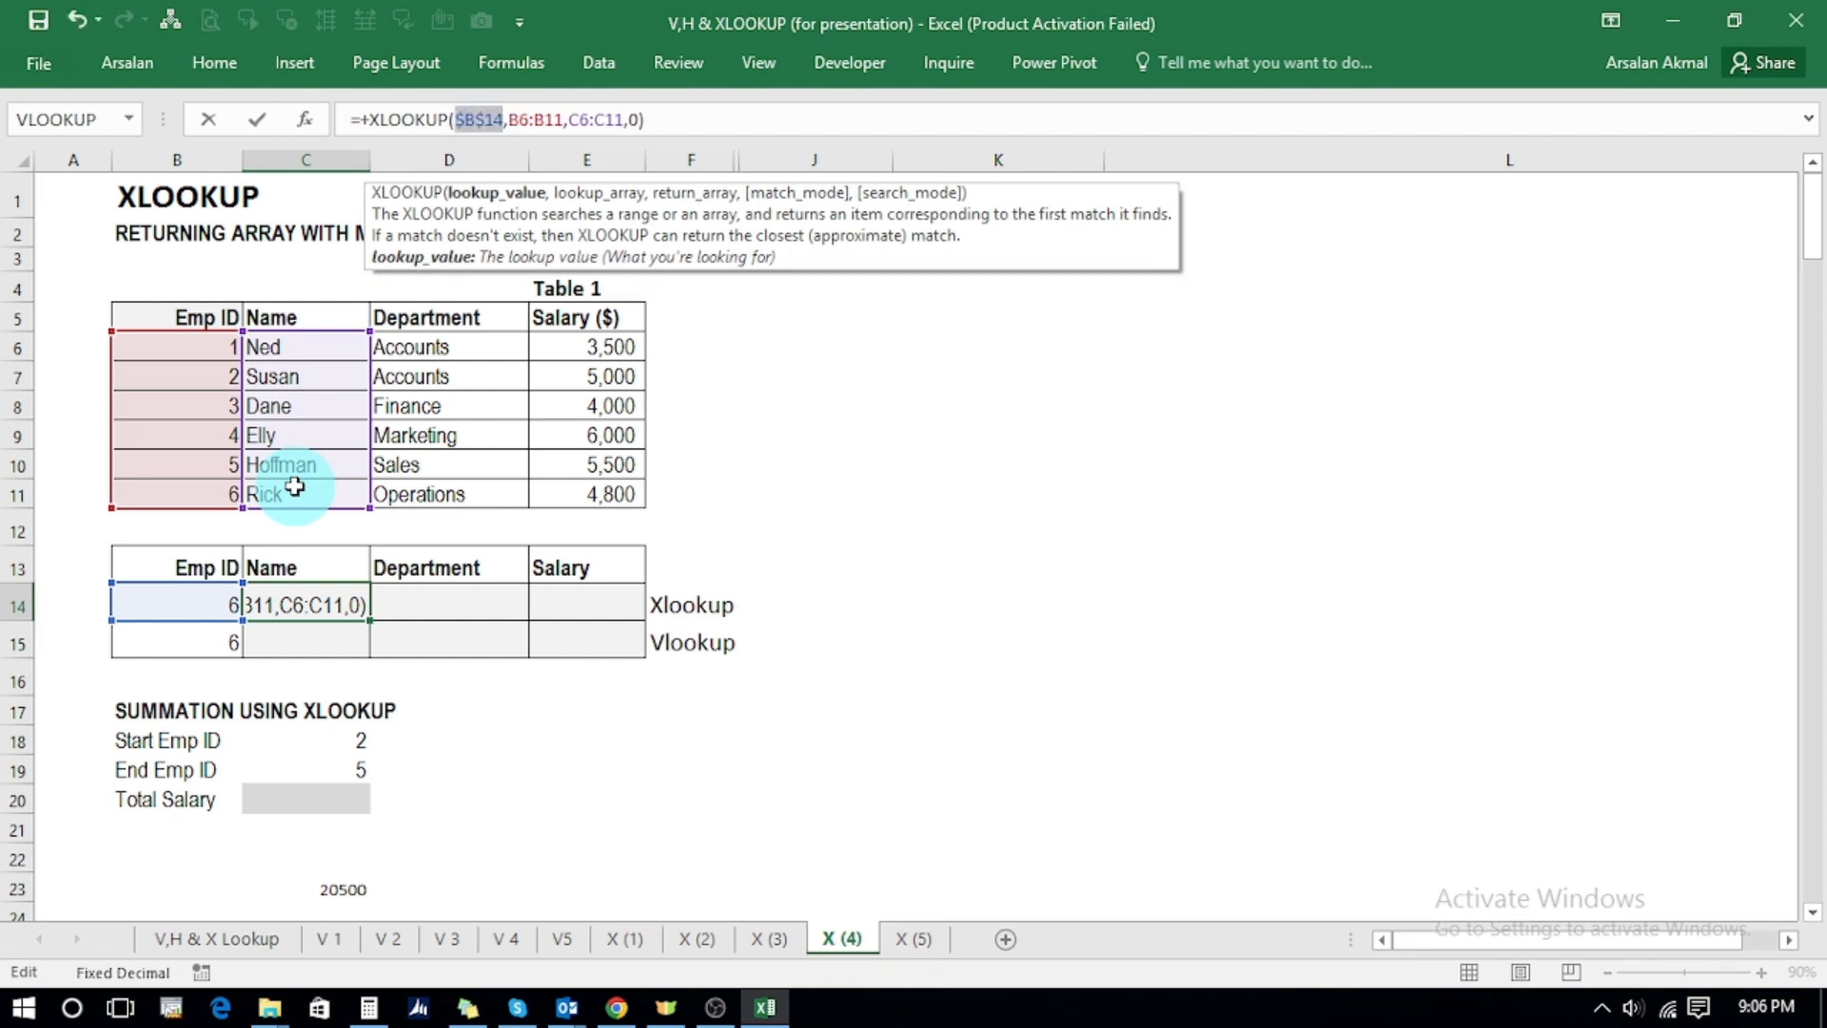
{"action": "key", "text": "Right"}
{"action": "key", "text": "Right"}
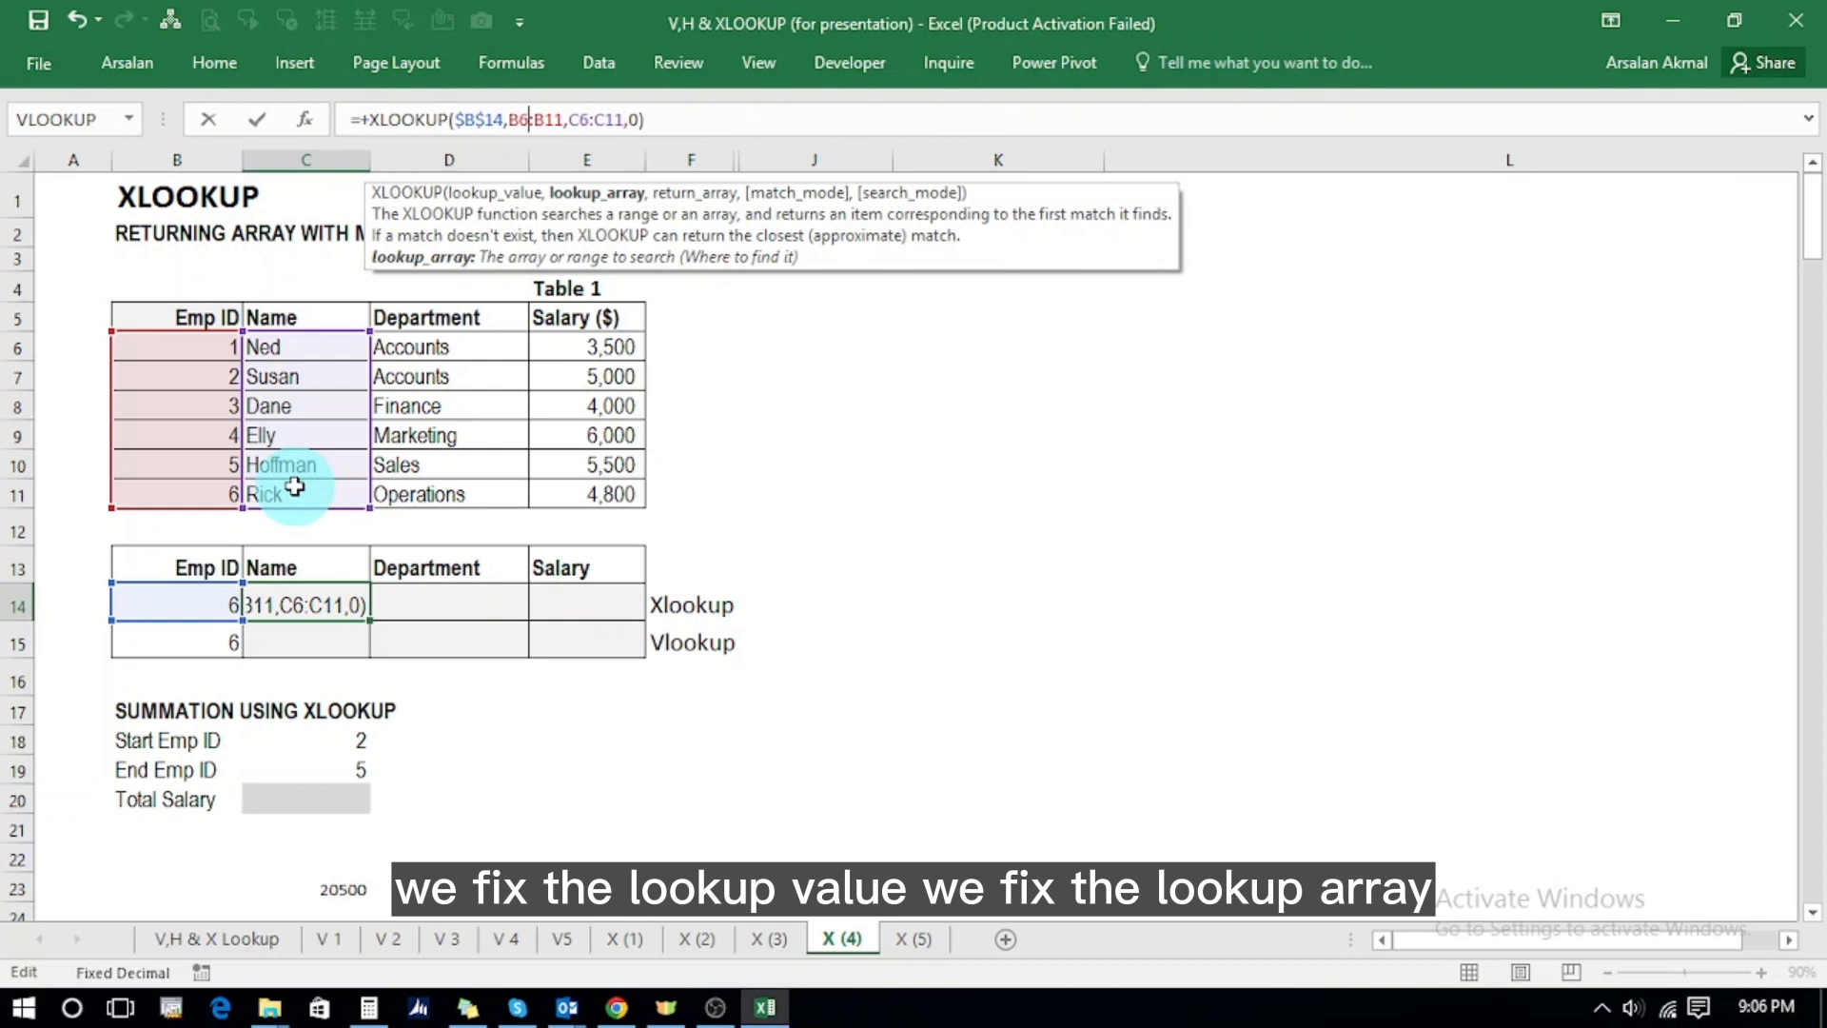
{"action": "key", "text": "F4"}
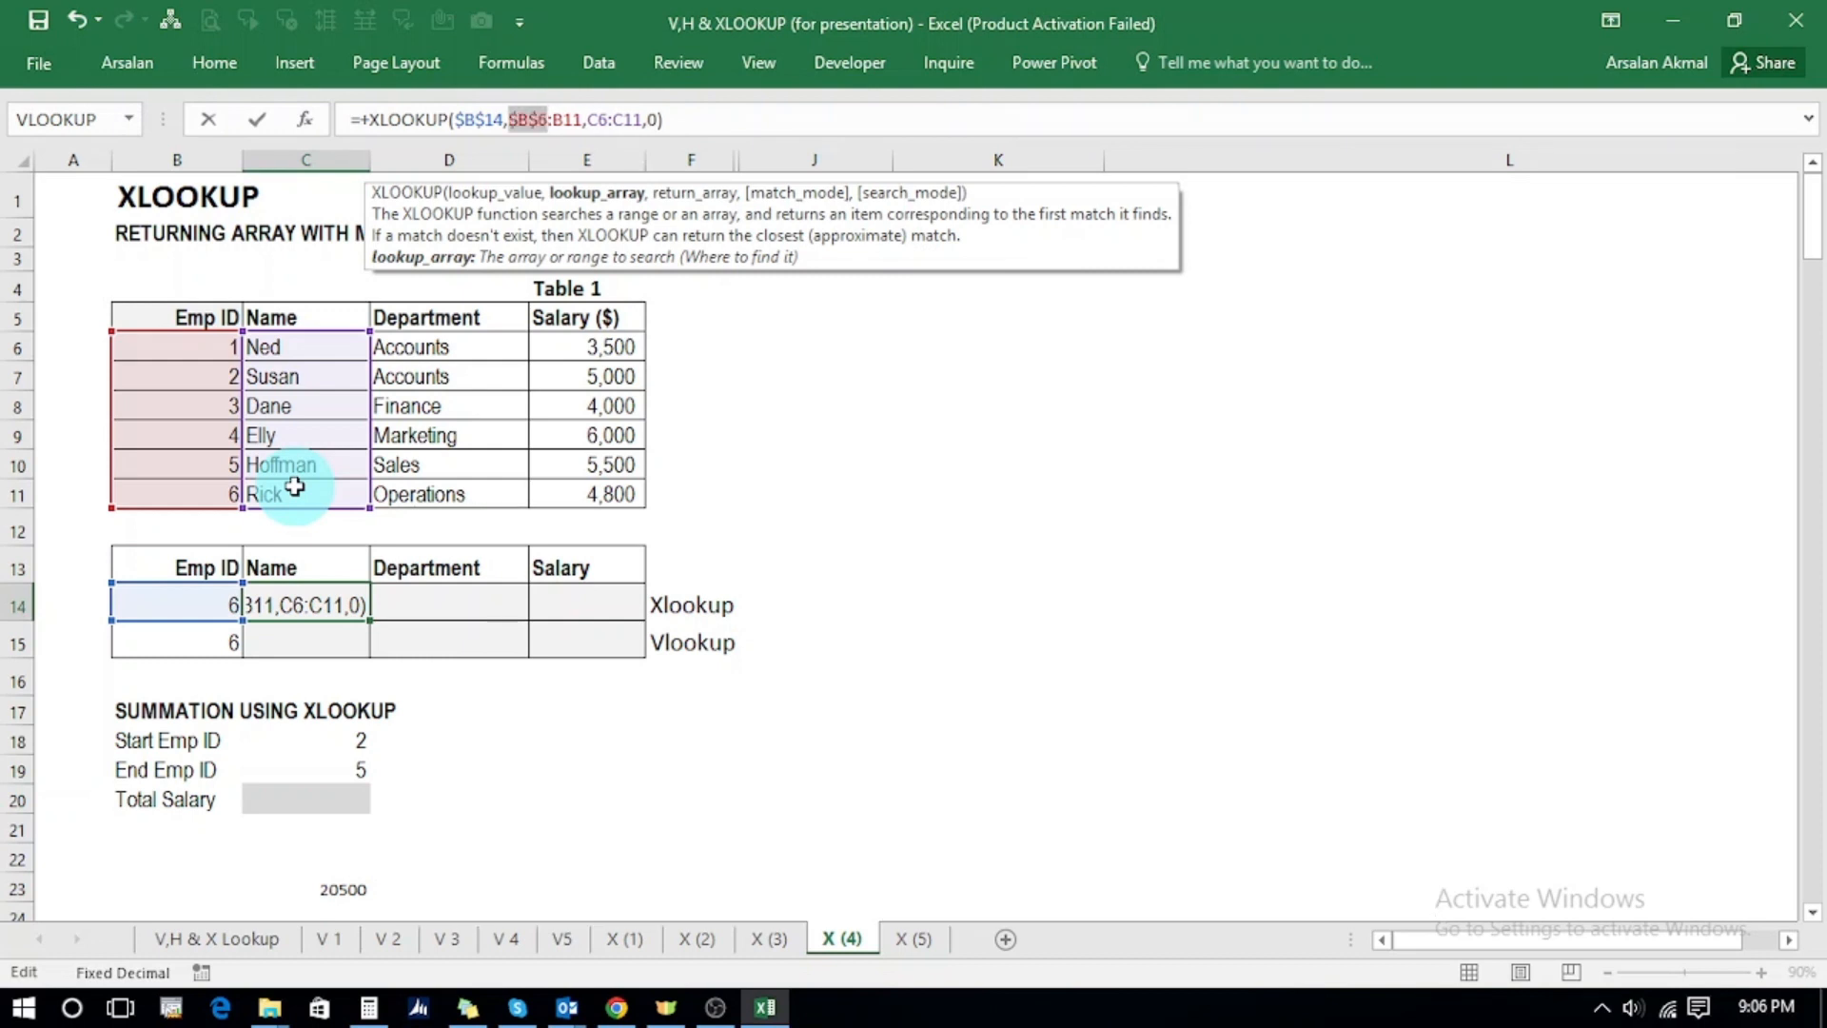
- Make the return array in the C14 XLOOKUP absolute as $C$6:$C$11
{"action": "key", "text": "Right"}
{"action": "key", "text": "Right"}
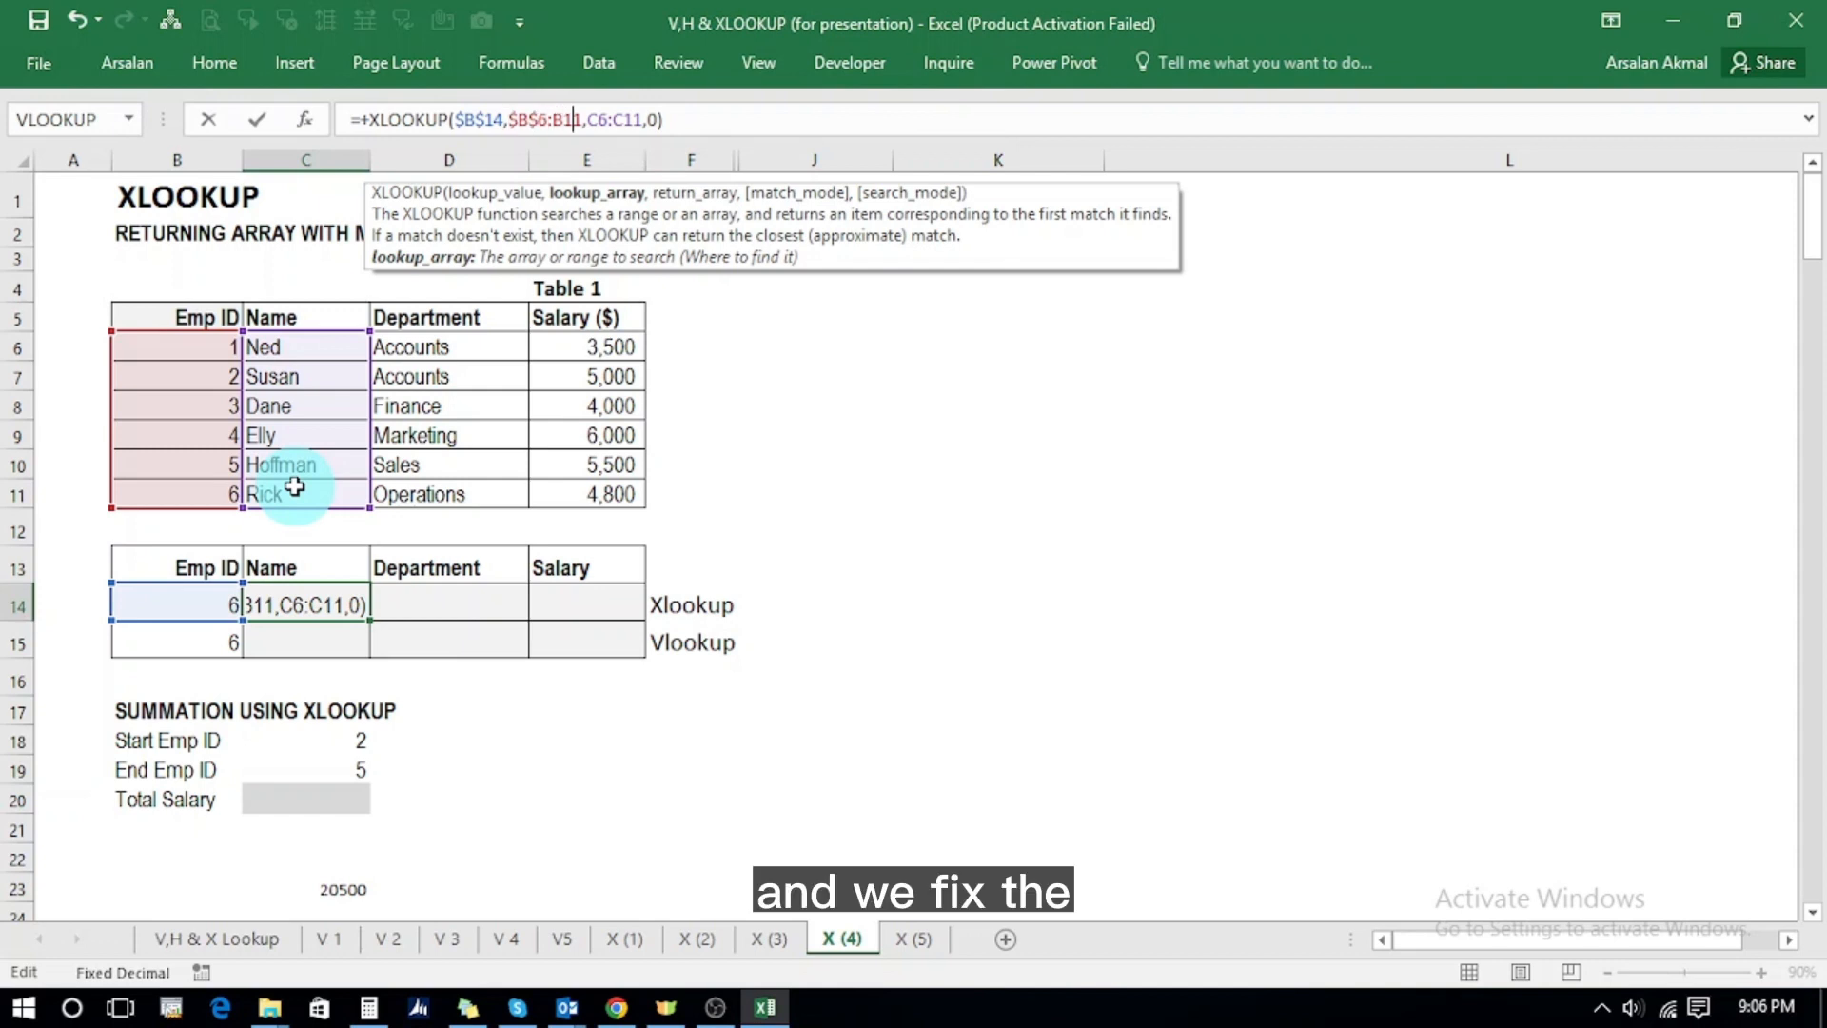
{"action": "key", "text": "Right"}
{"action": "key", "text": "Right"}
{"action": "key", "text": "Right"}
{"action": "key", "text": "Right"}
{"action": "key", "text": "F4"}
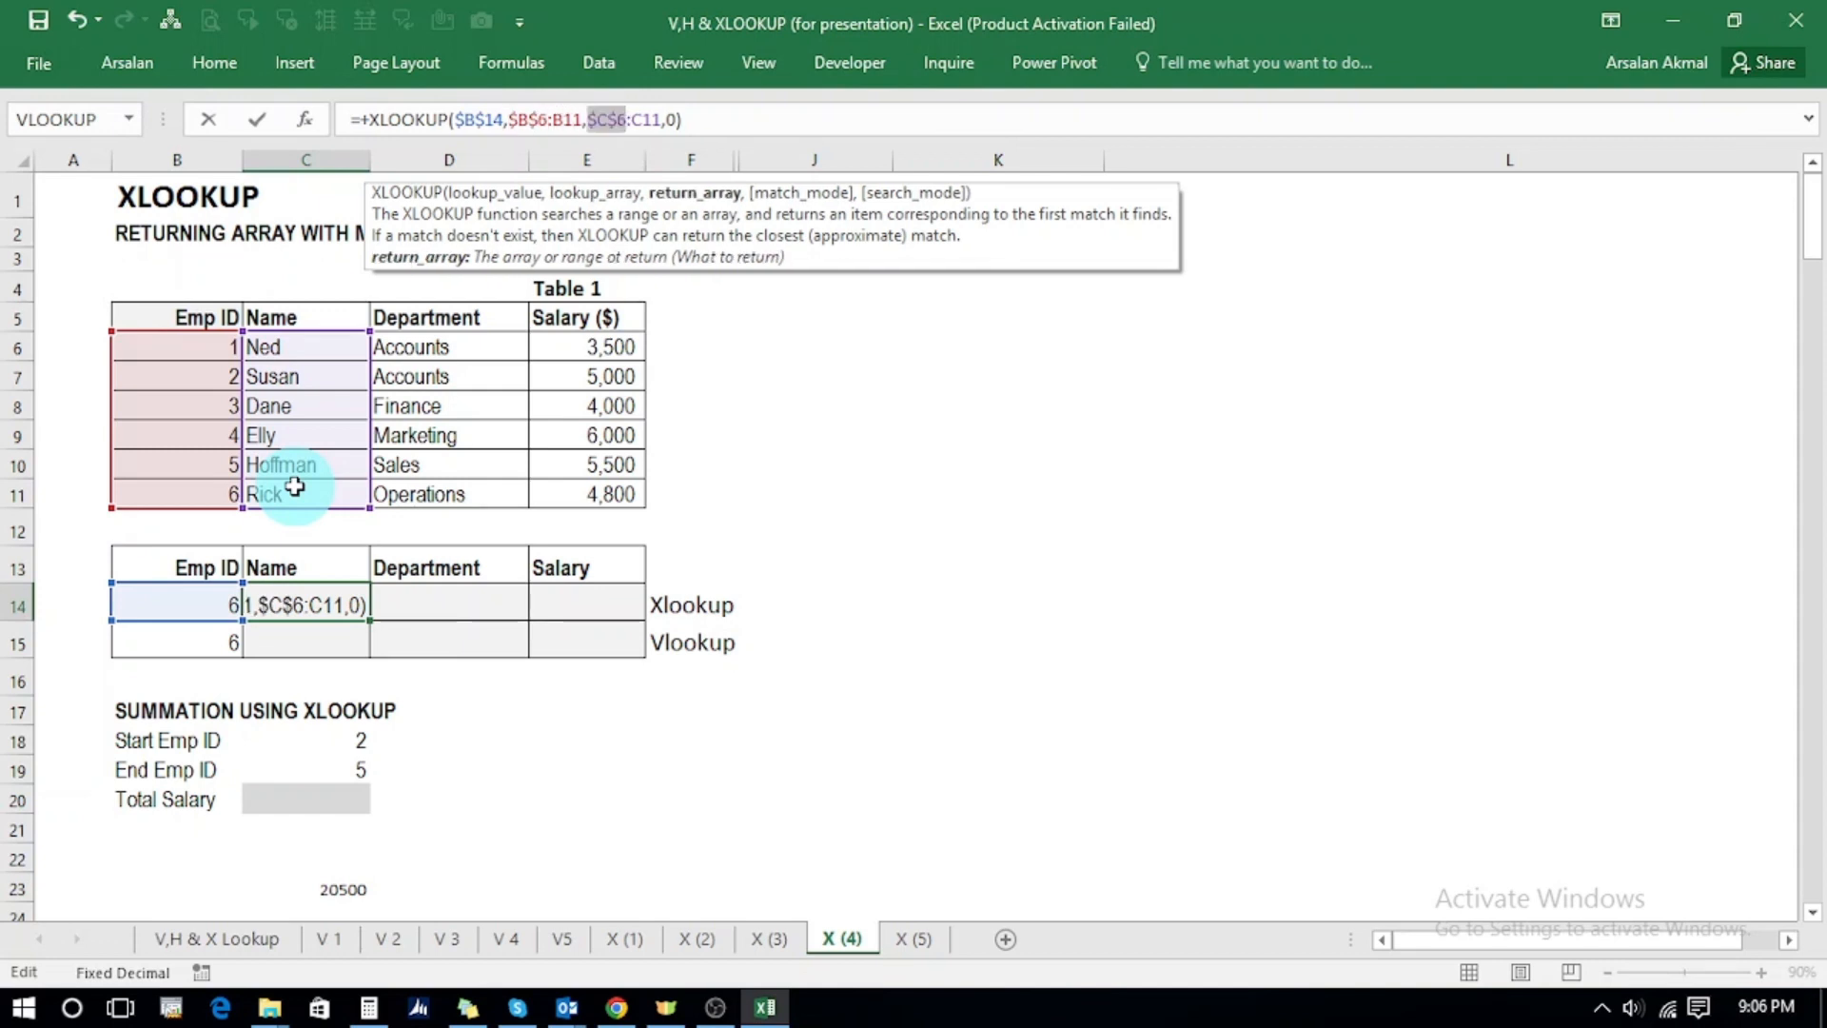
{"action": "key", "text": "Right"}
{"action": "key", "text": "Right"}
{"action": "key", "text": "Right"}
{"action": "key", "text": "F4"}
{"action": "key", "text": "Left"}
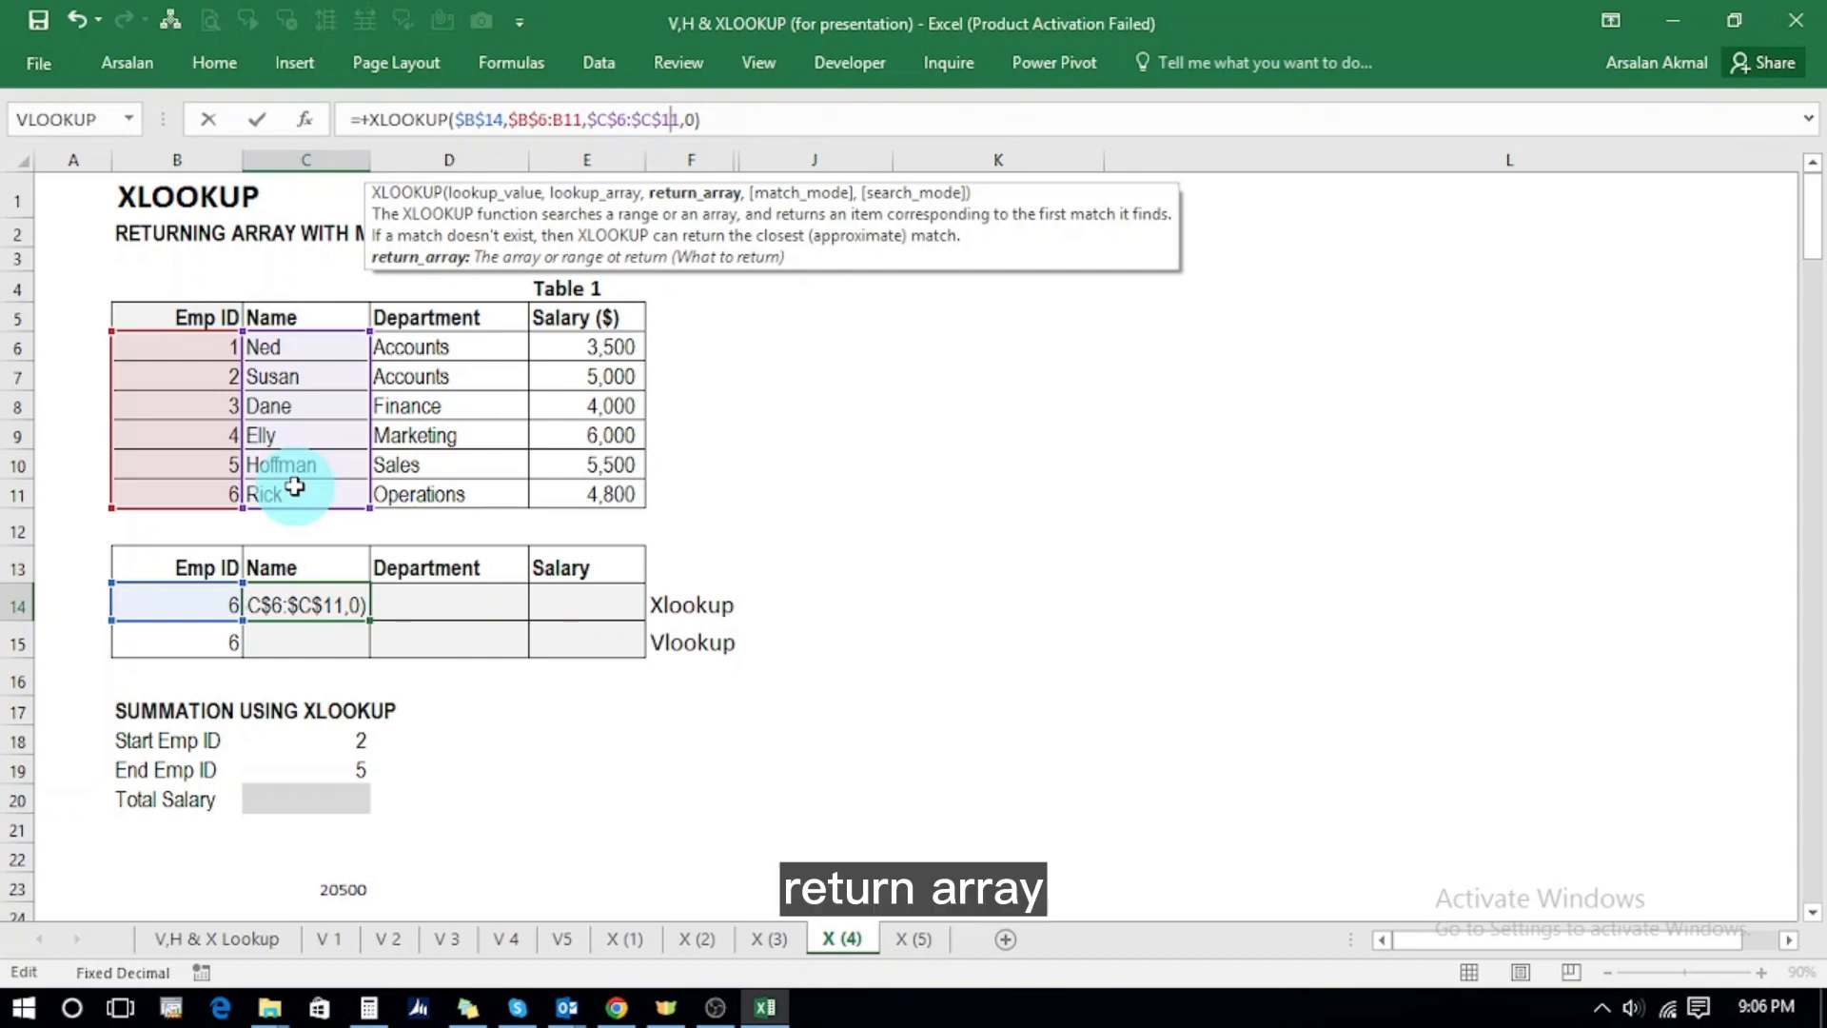
- Make the last cell of the C14 XLOOKUP's lookup array absolute as $B$11
{"action": "key", "text": "Left"}
{"action": "key", "text": "Left"}
{"action": "key", "text": "Left"}
{"action": "key", "text": "Left"}
{"action": "key", "text": "Left"}
{"action": "key", "text": "Left"}
{"action": "key", "text": "Left"}
{"action": "key", "text": "Left"}
{"action": "key", "text": "Left"}
{"action": "key", "text": "Left"}
{"action": "key", "text": "Left"}
{"action": "key", "text": "Left"}
{"action": "key", "text": "Left"}
{"action": "key", "text": "F4"}
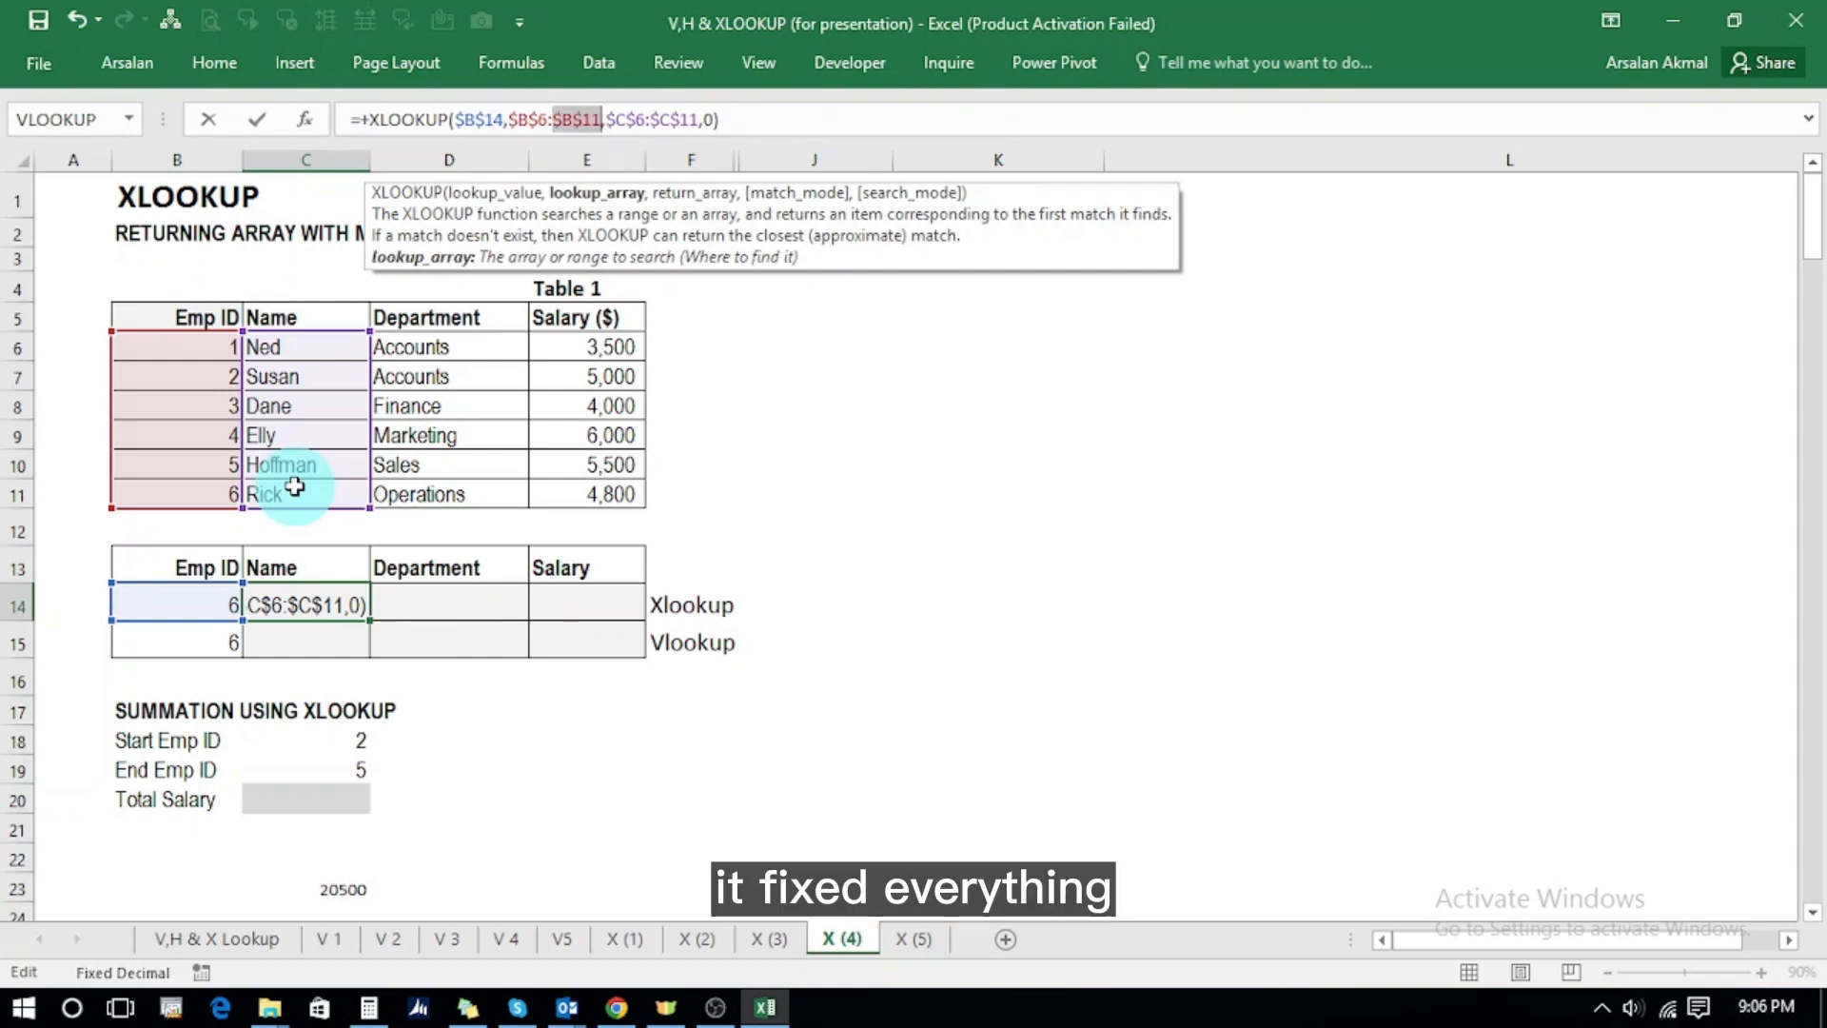
{"action": "key", "text": "Right"}
{"action": "key", "text": "Right"}
{"action": "key", "text": "Right"}
{"action": "key", "text": "Right"}
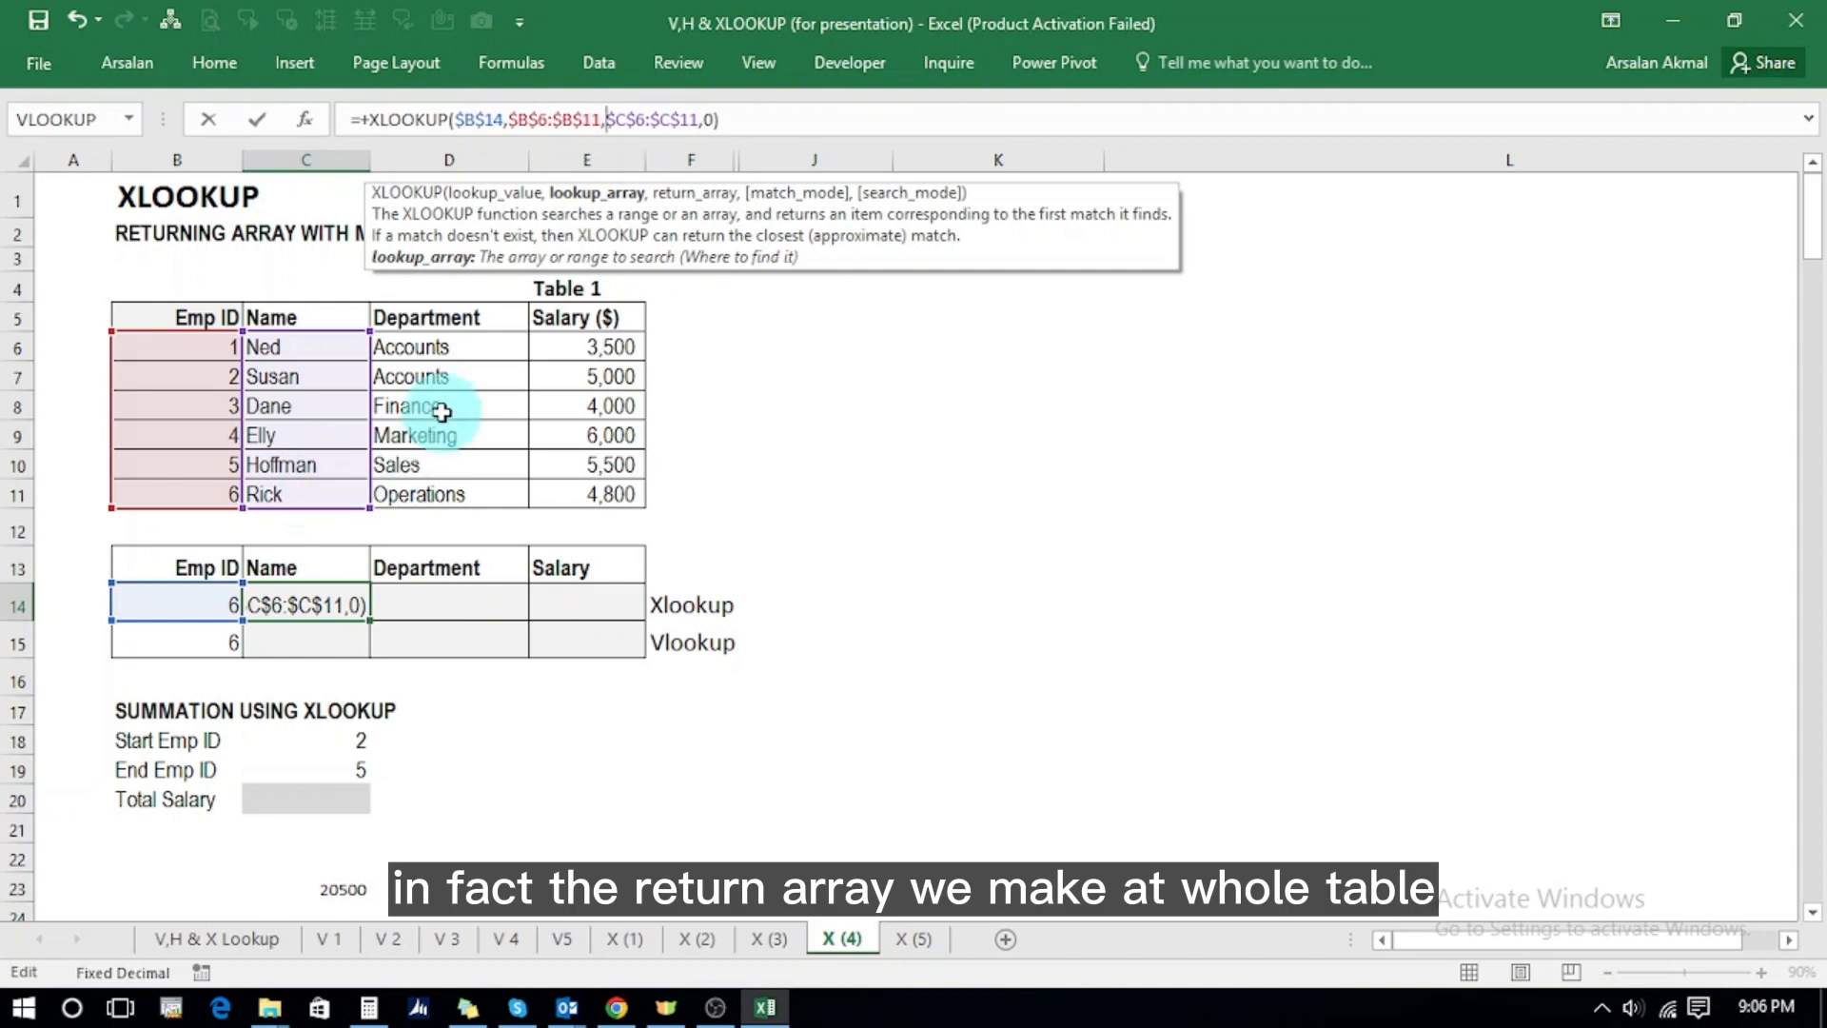
- Extend the C14 XLOOKUP's return array to $C$6:$E$11 so it covers name, department and salary
{"action": "left_click_drag", "start_coordinate": [369, 507], "coordinate": [604, 512]}
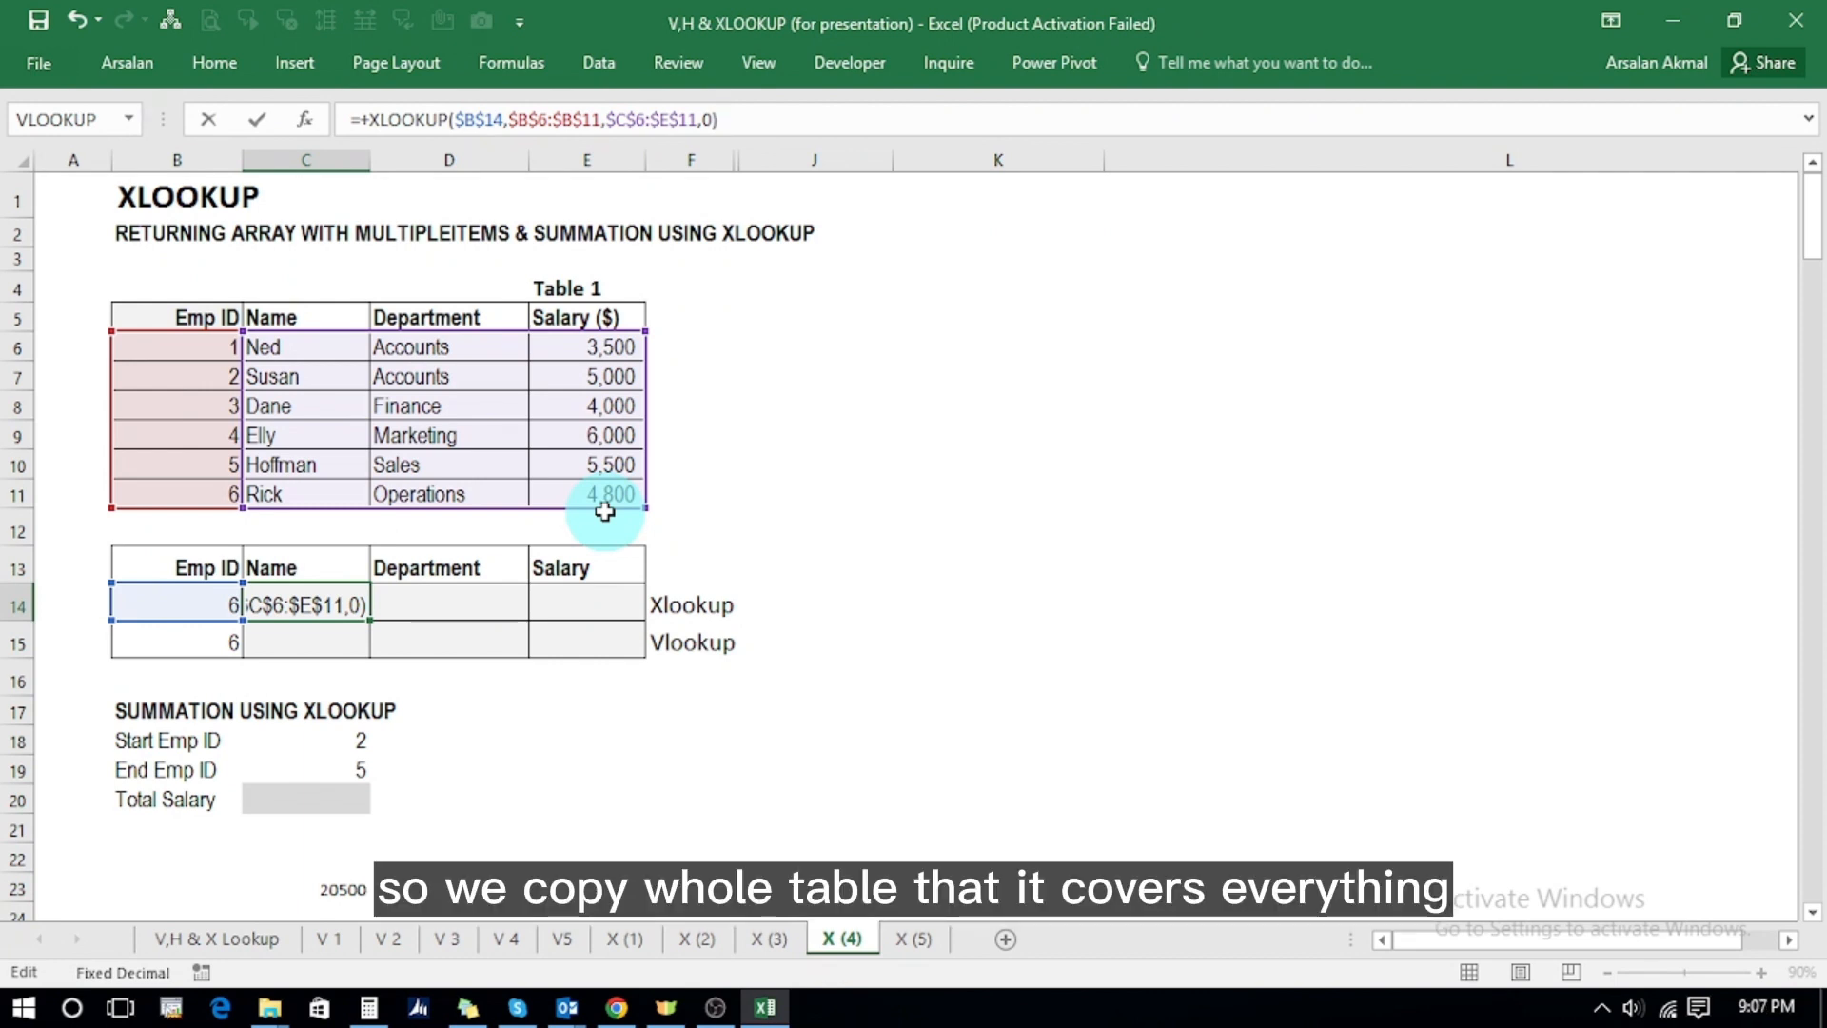
{"action": "key", "text": "Return"}
{"action": "key", "text": "Up"}
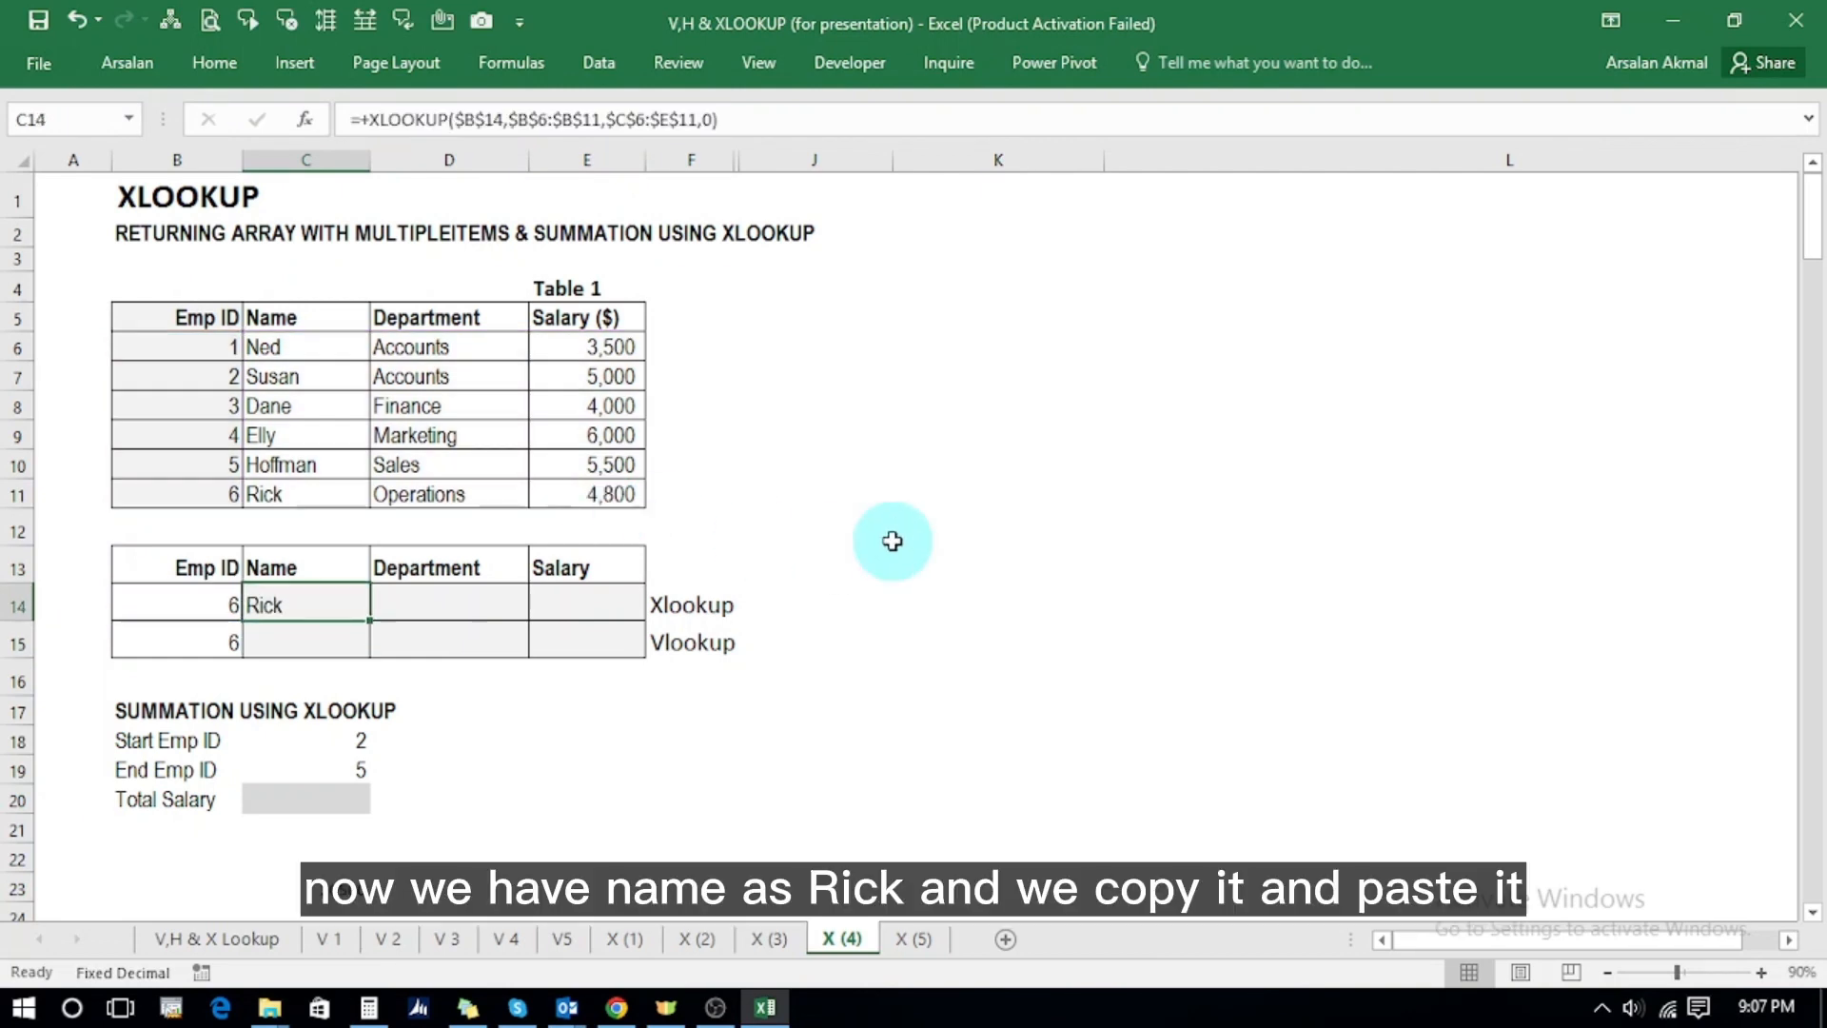
- Copy the C14 XLOOKUP formula across C14:E14 and check the department and salary against Table 1
{"action": "key", "text": "ctrl+c"}
{"action": "key", "text": "shift+Right"}
{"action": "key", "text": "shift+Right"}
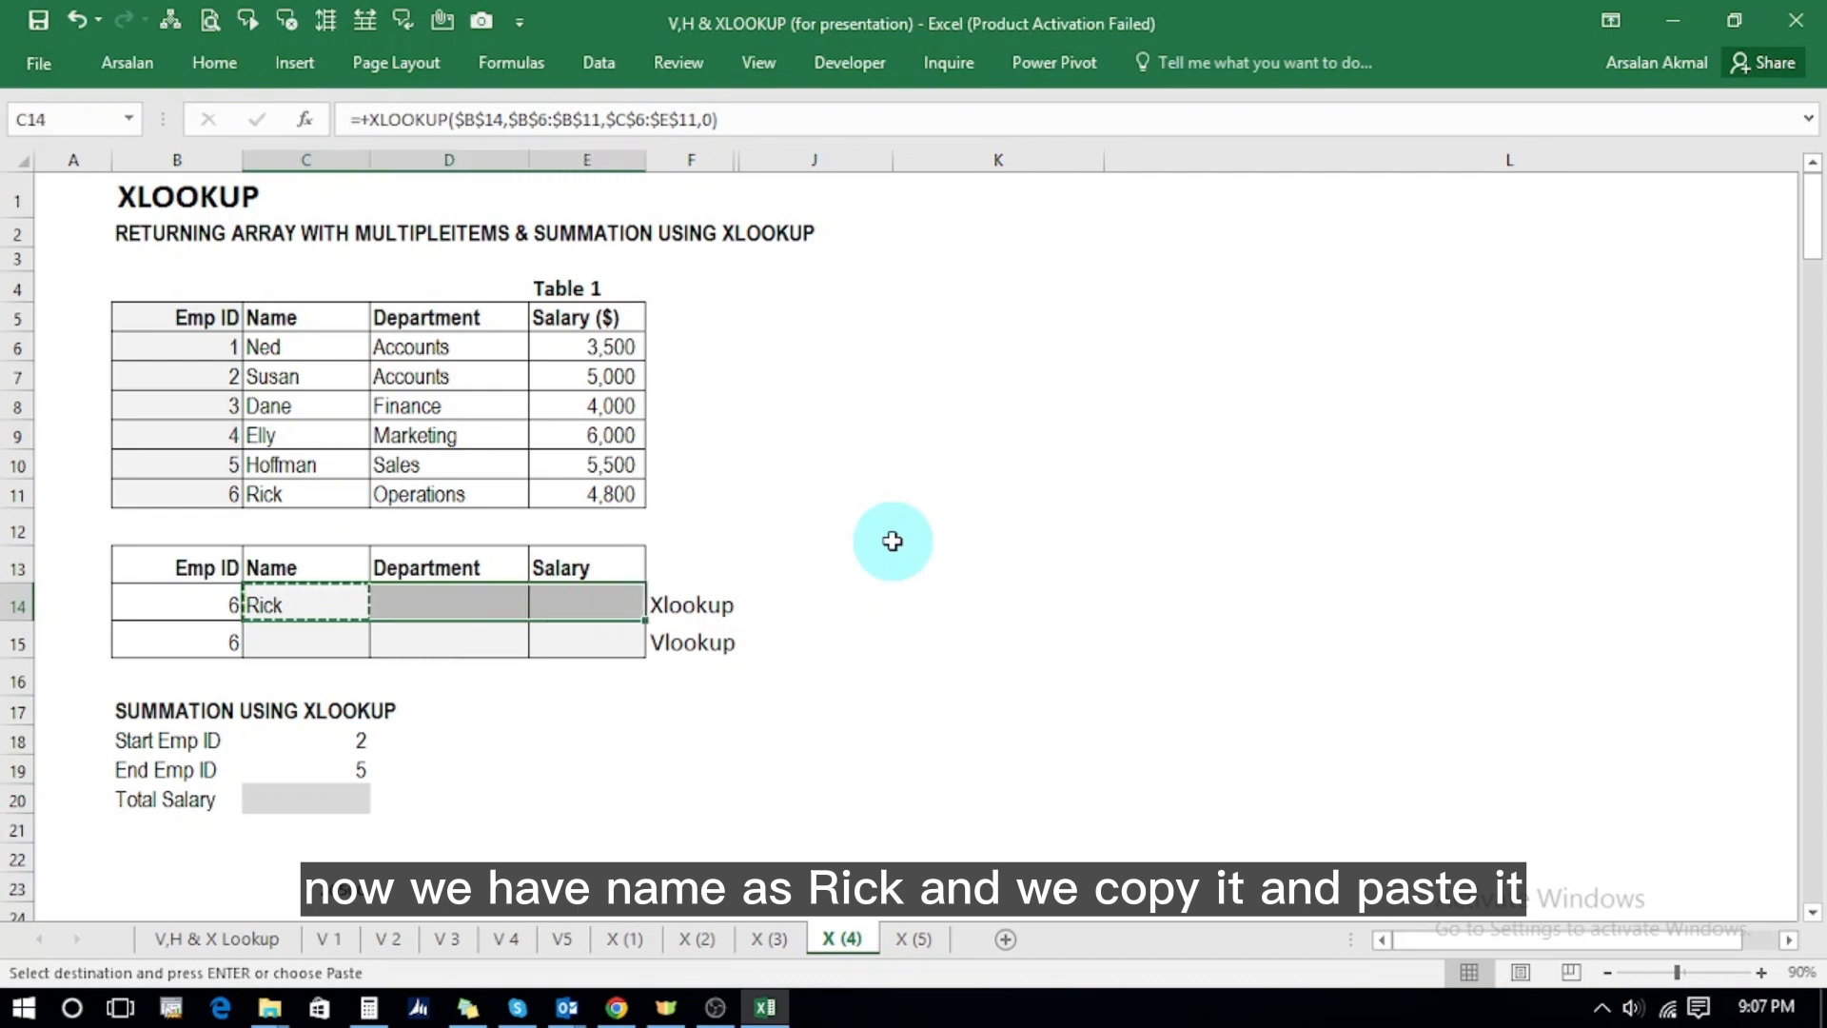
{"action": "key", "text": "Return"}
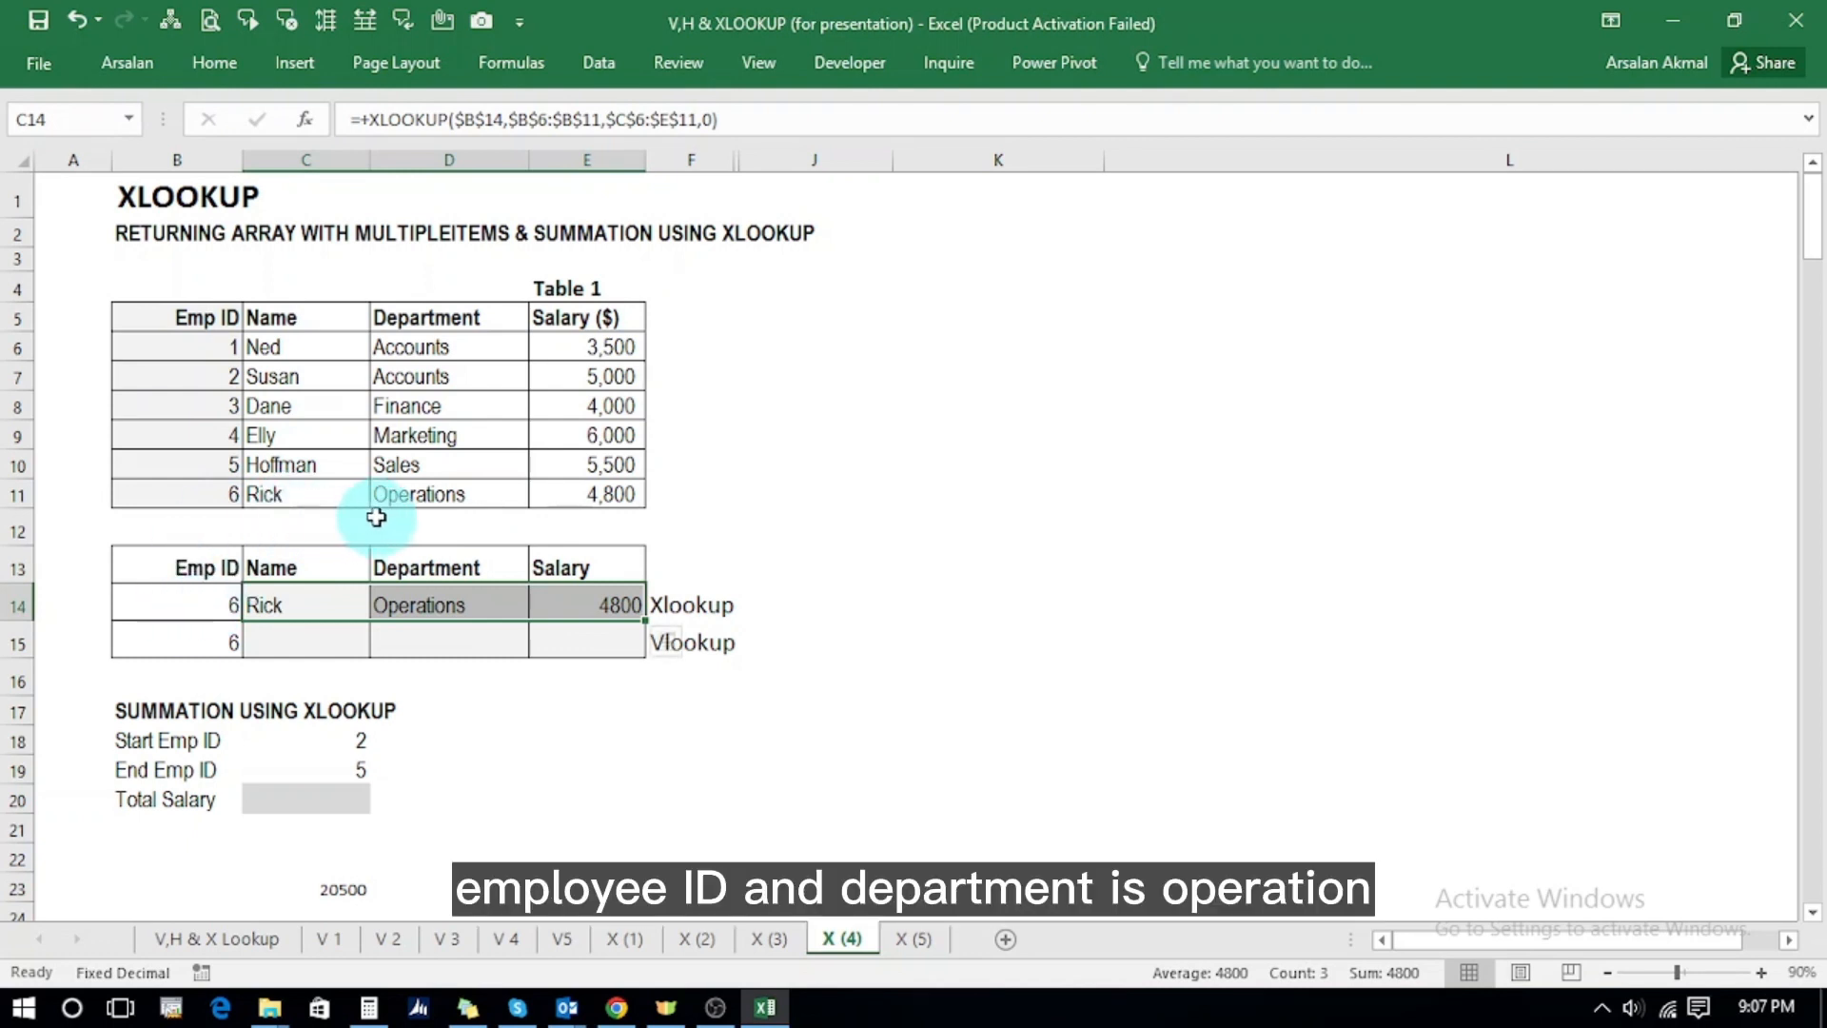
{"action": "left_click", "coordinate": [392, 603]}
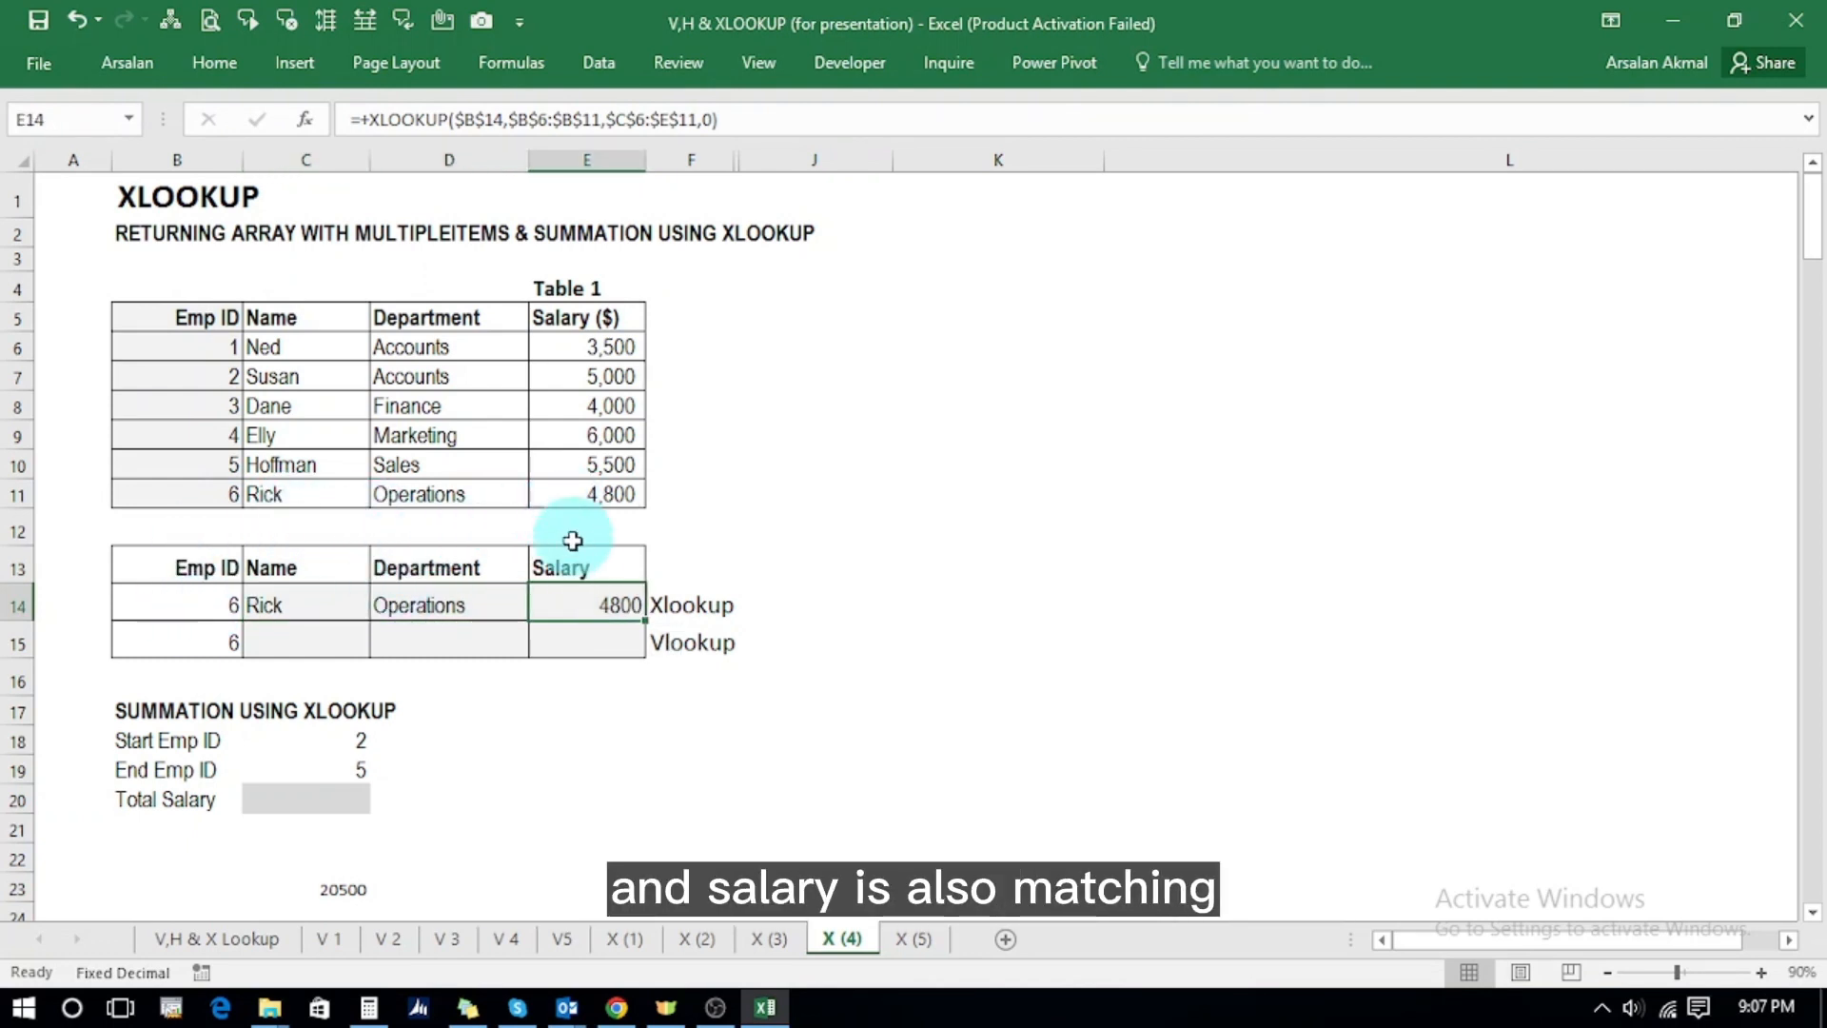
{"action": "left_click", "coordinate": [576, 601]}
- Test the XLOOKUP row with employee ID 1 in B14, and set the ID back to 6
{"action": "left_click", "coordinate": [193, 600]}
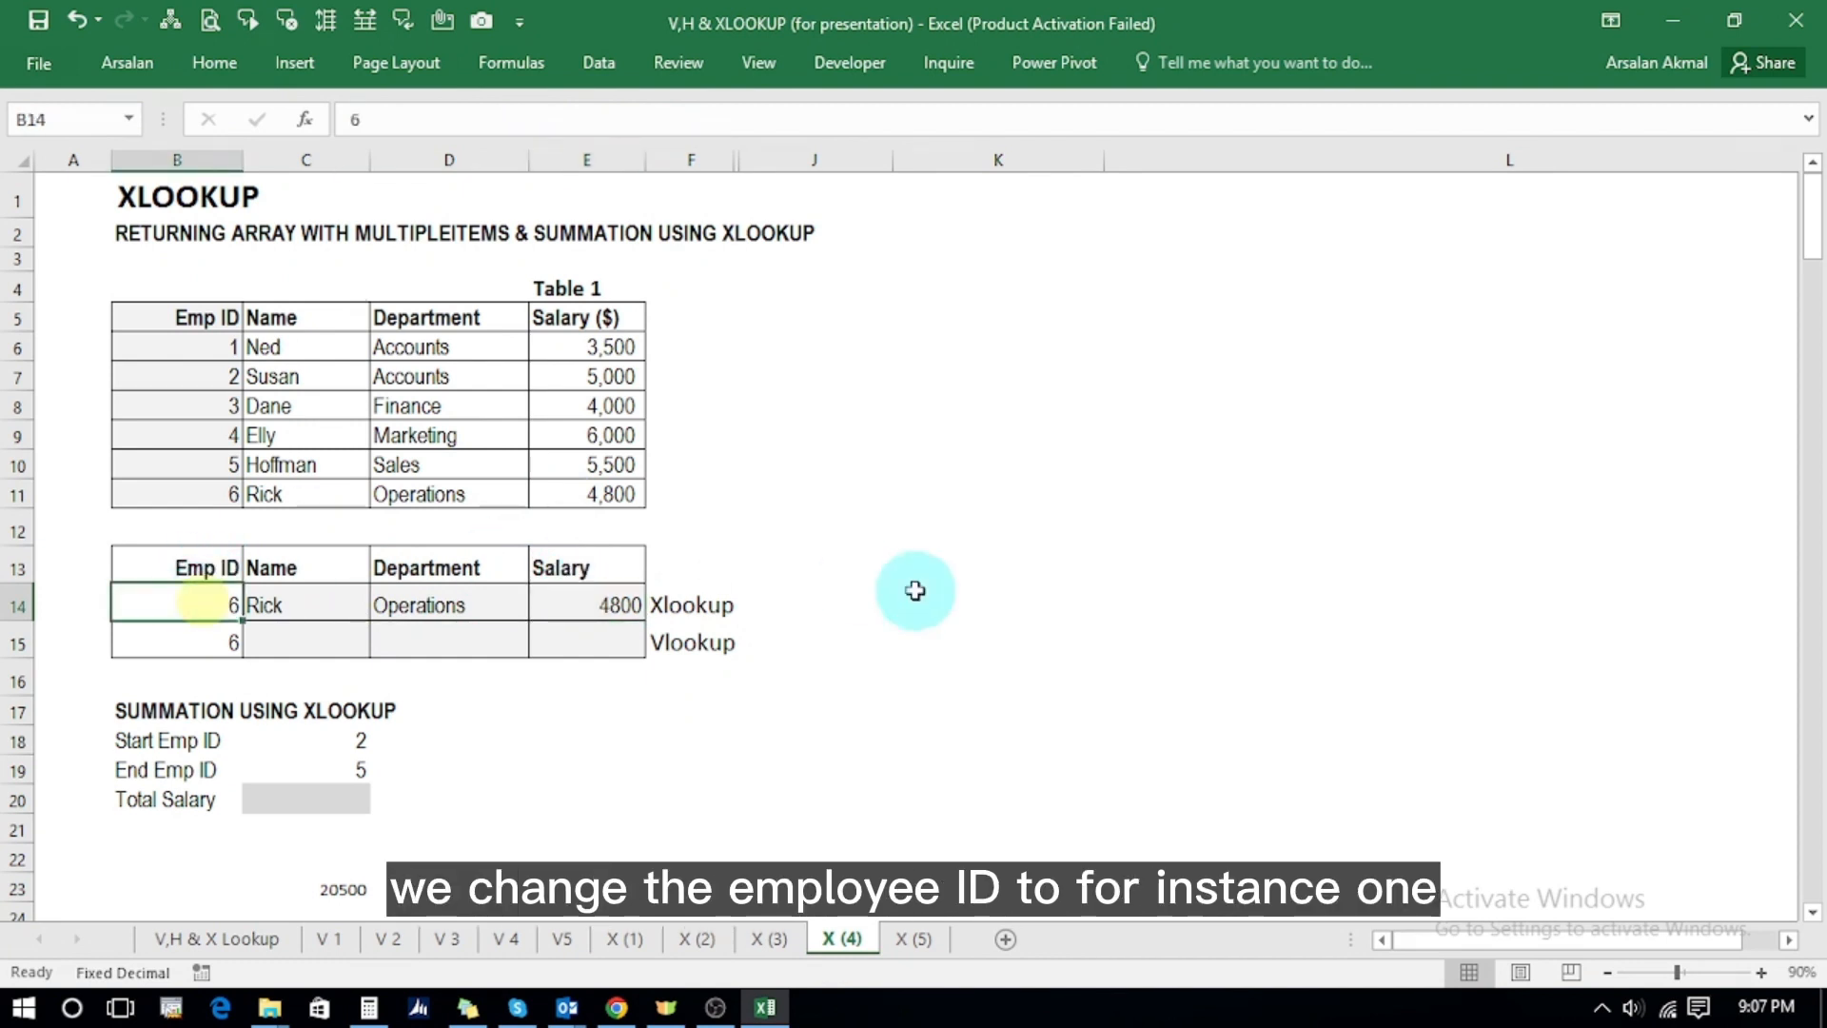
{"action": "type", "text": "1"}
{"action": "key", "text": "Return"}
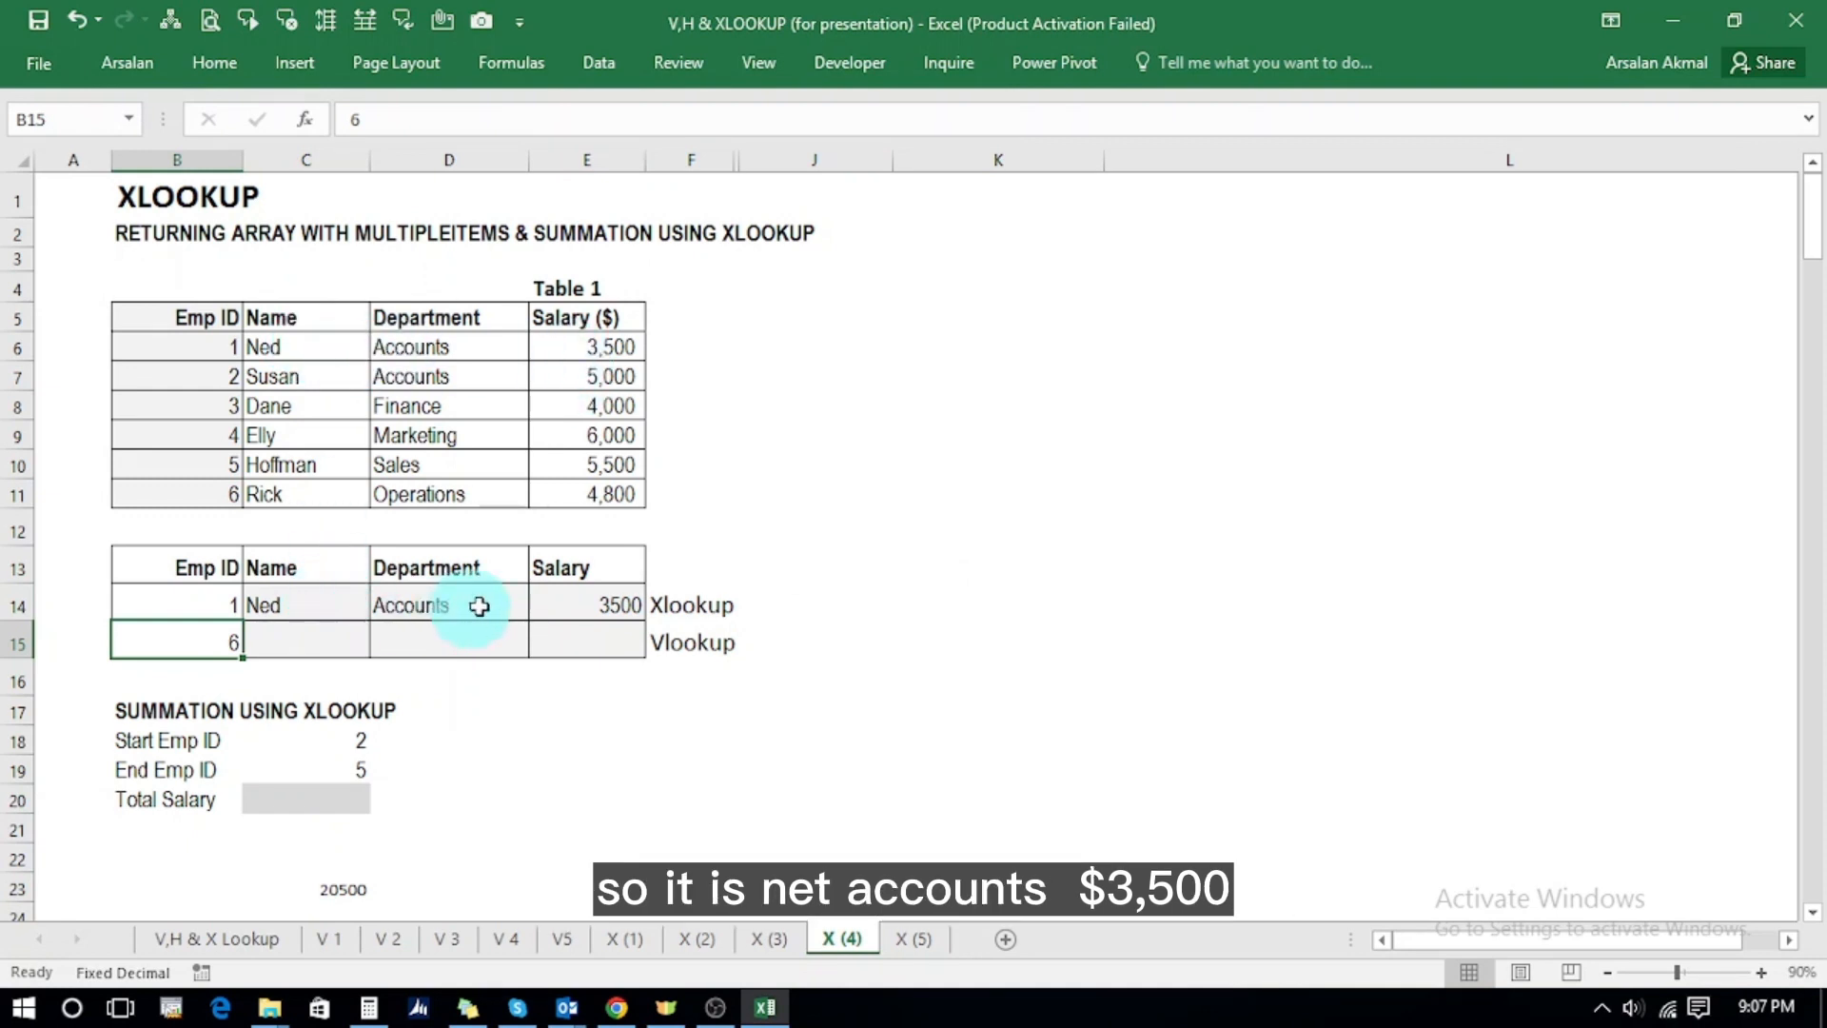
{"action": "left_click", "coordinate": [197, 605]}
{"action": "type", "text": "6"}
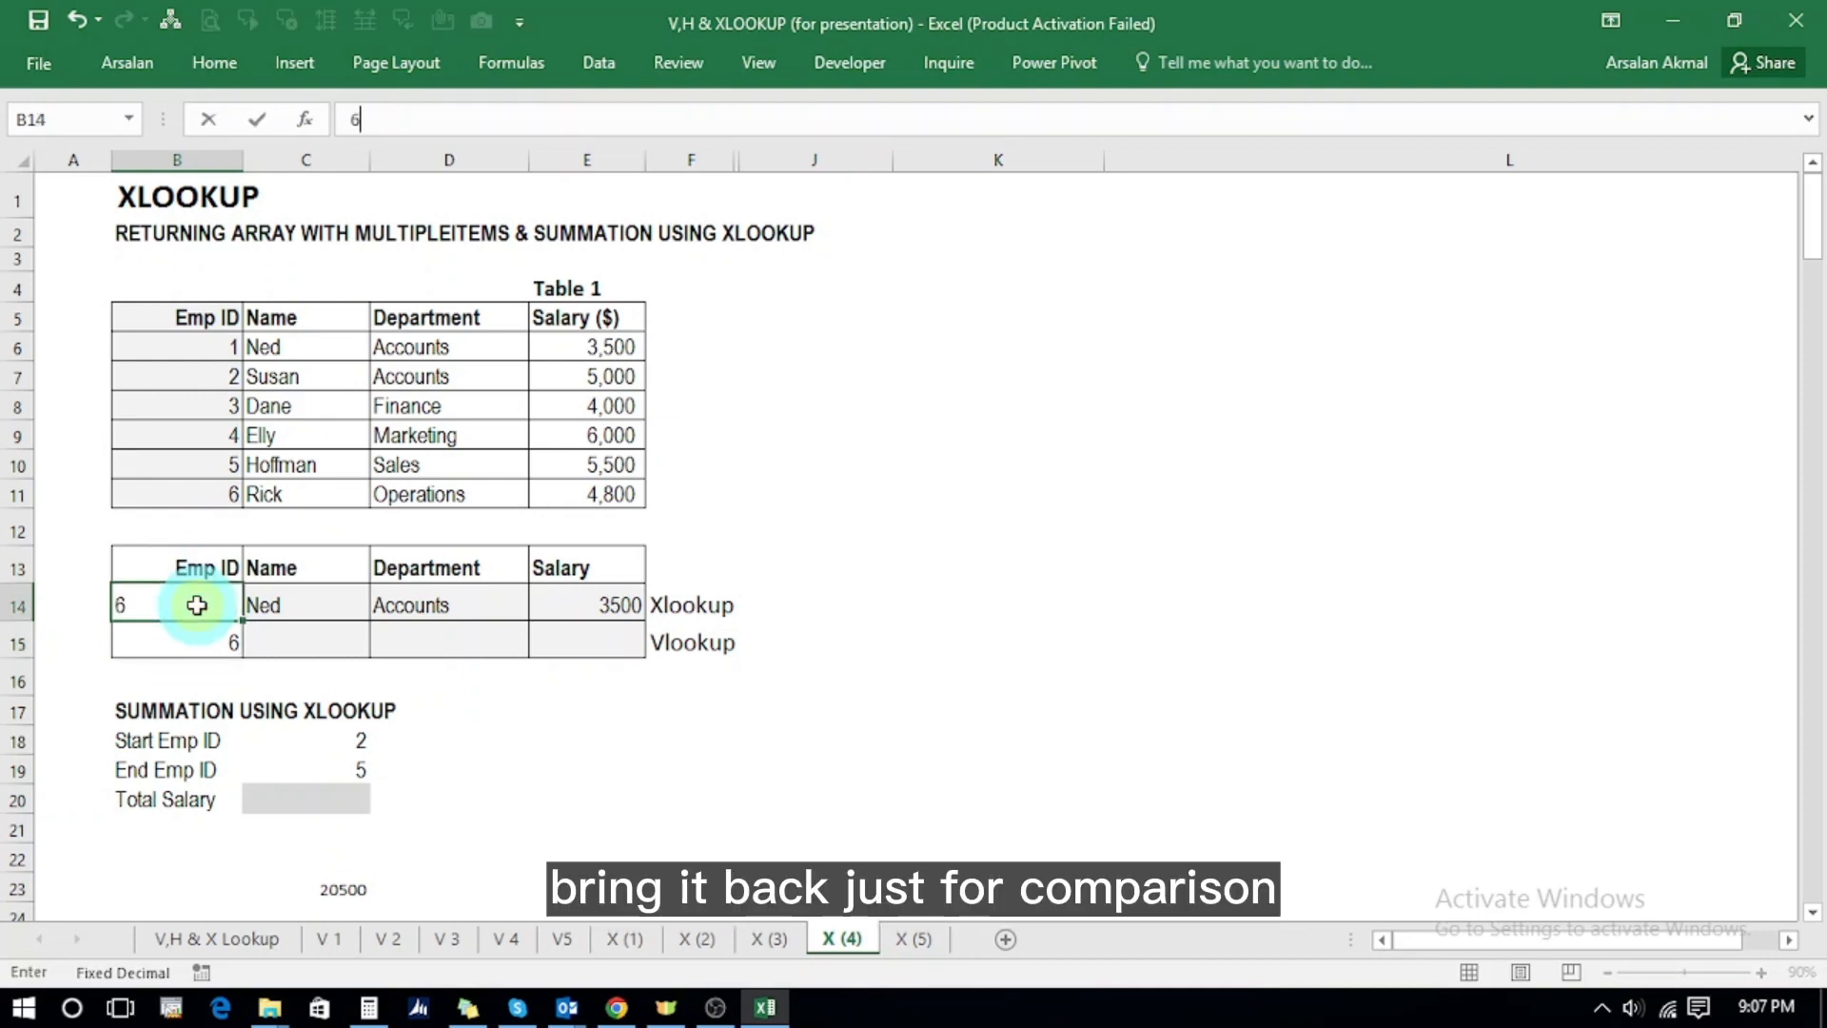
{"action": "key", "text": "Return"}
- Begin a VLOOKUP formula in Name cell C15, using the employee ID in B15 as the lookup value
{"action": "left_click", "coordinate": [296, 647]}
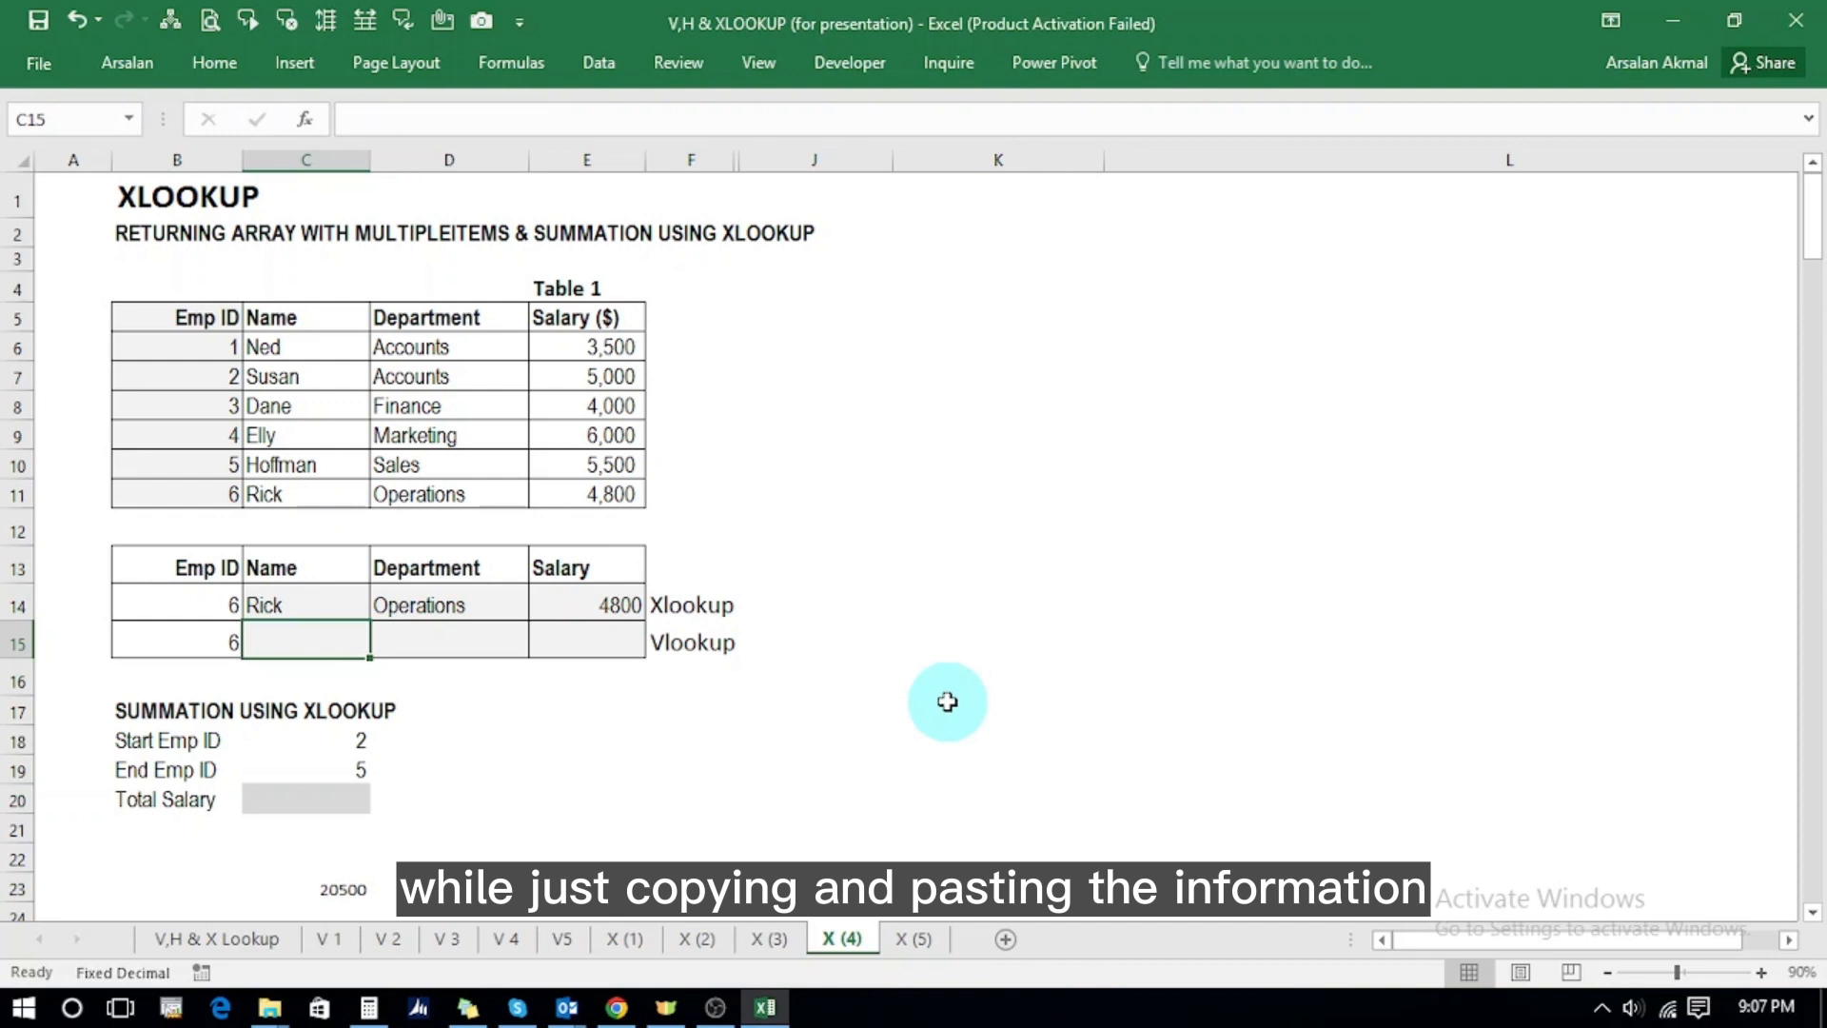
{"action": "type", "text": "+vl"}
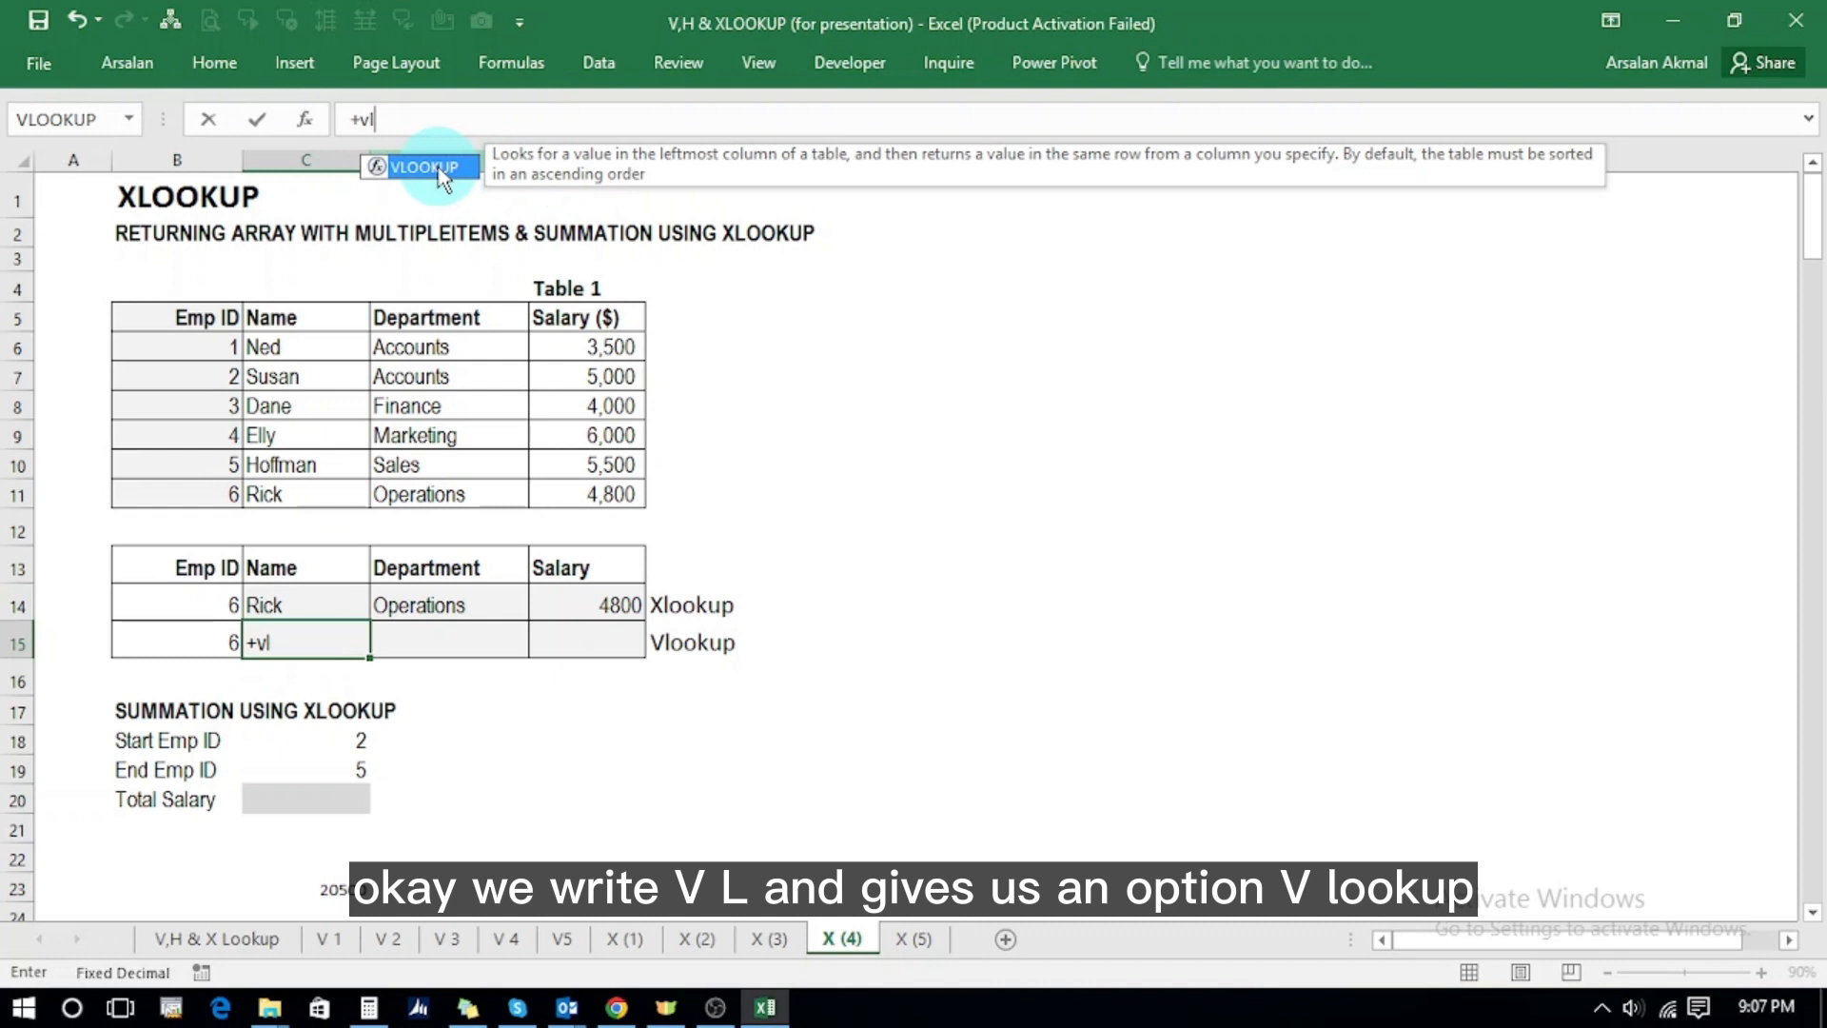
{"action": "double_click", "coordinate": [440, 173]}
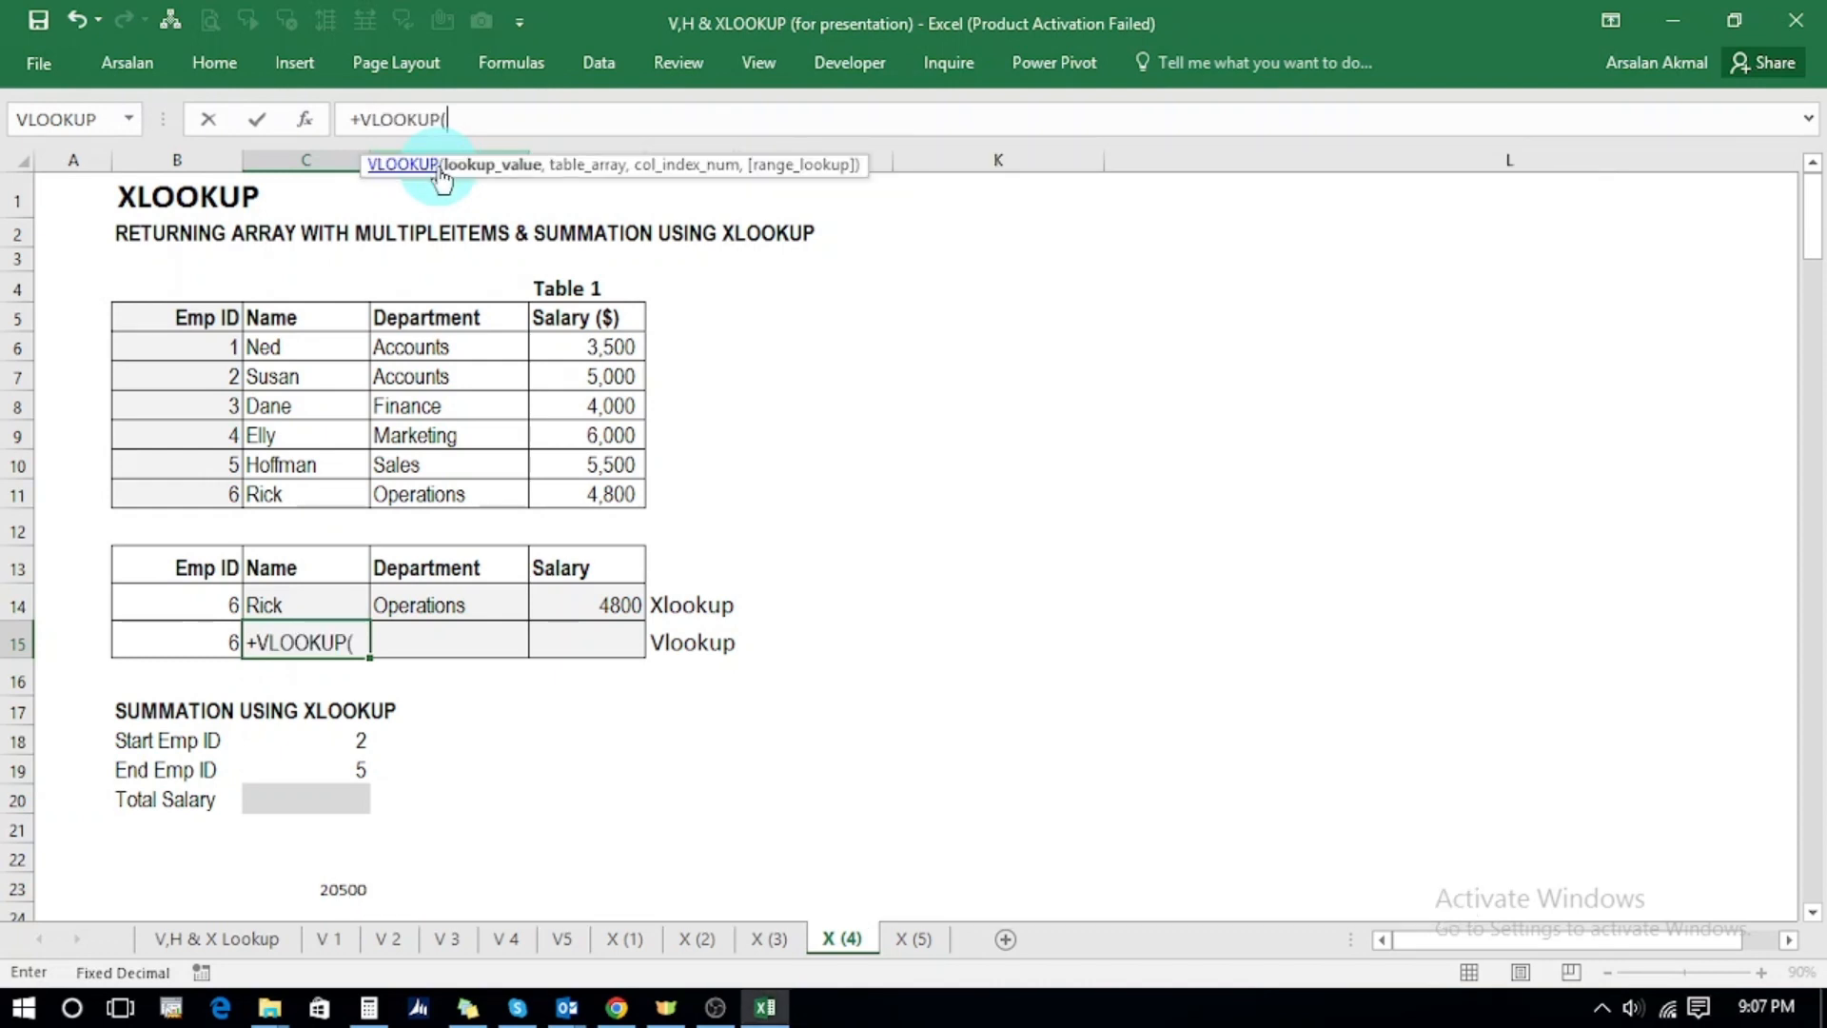
{"action": "left_click", "coordinate": [219, 645]}
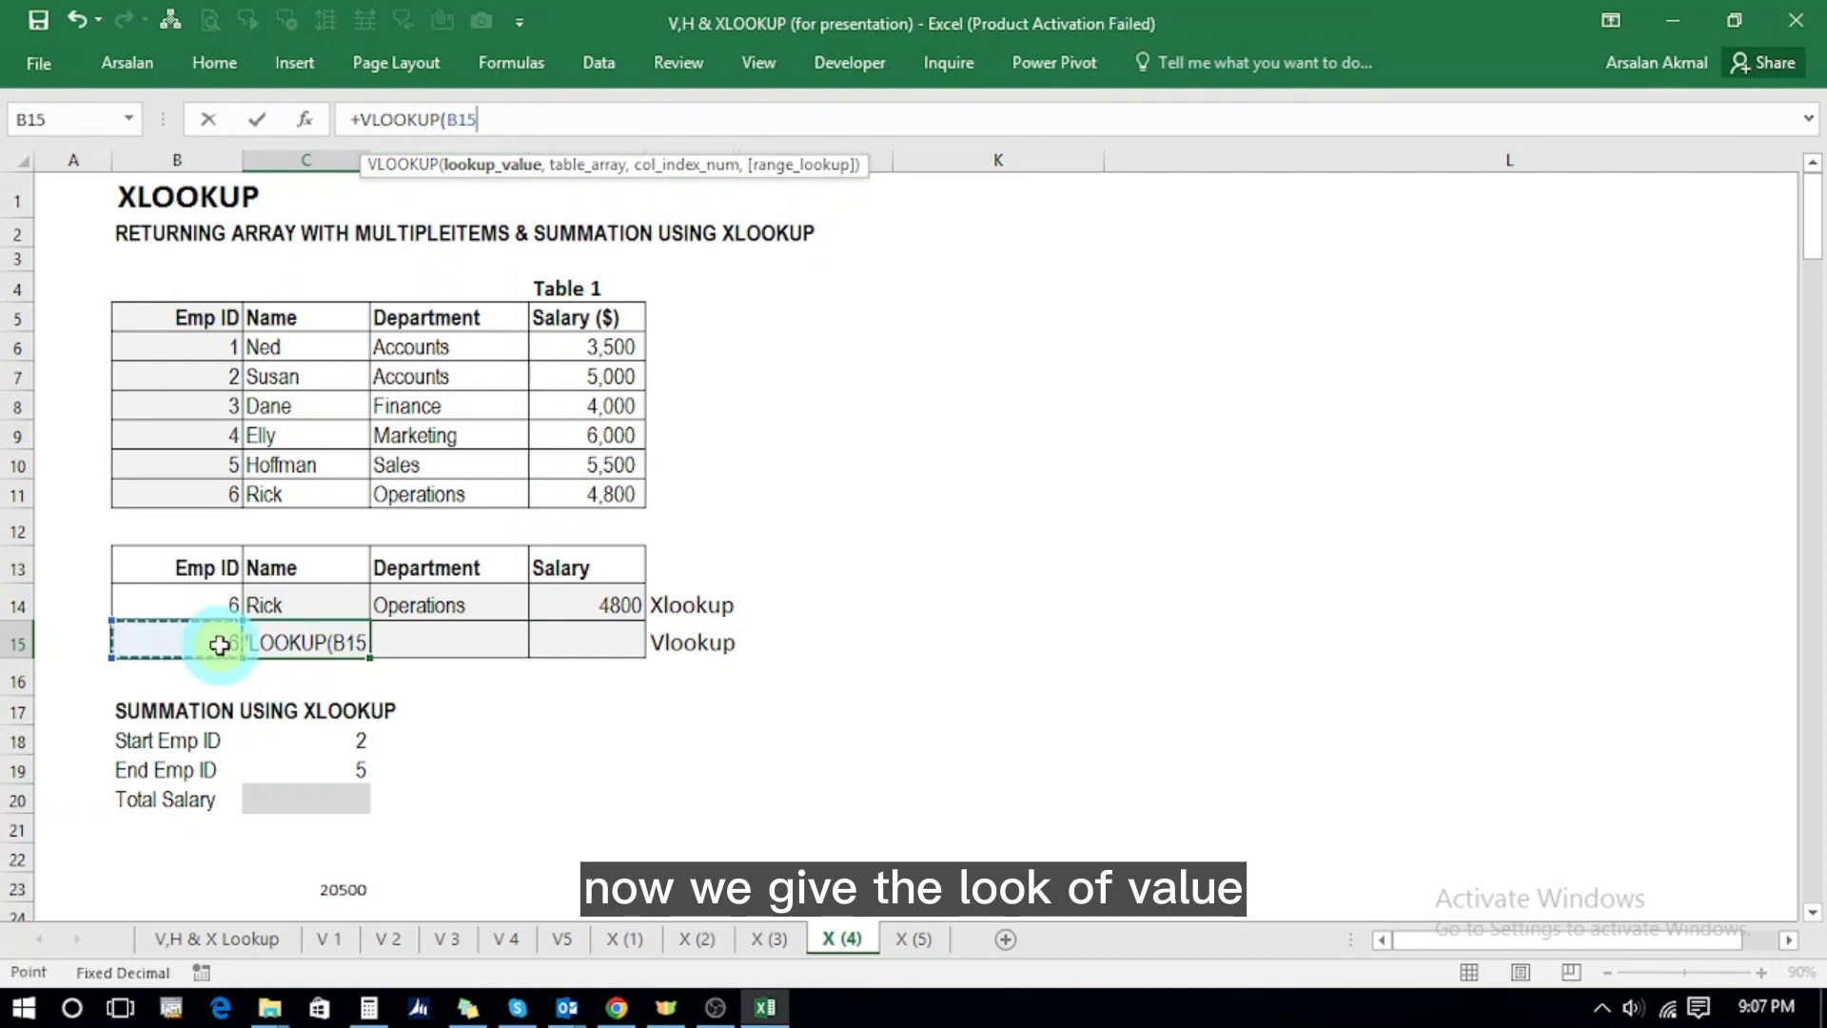
{"action": "type", "text": ","}
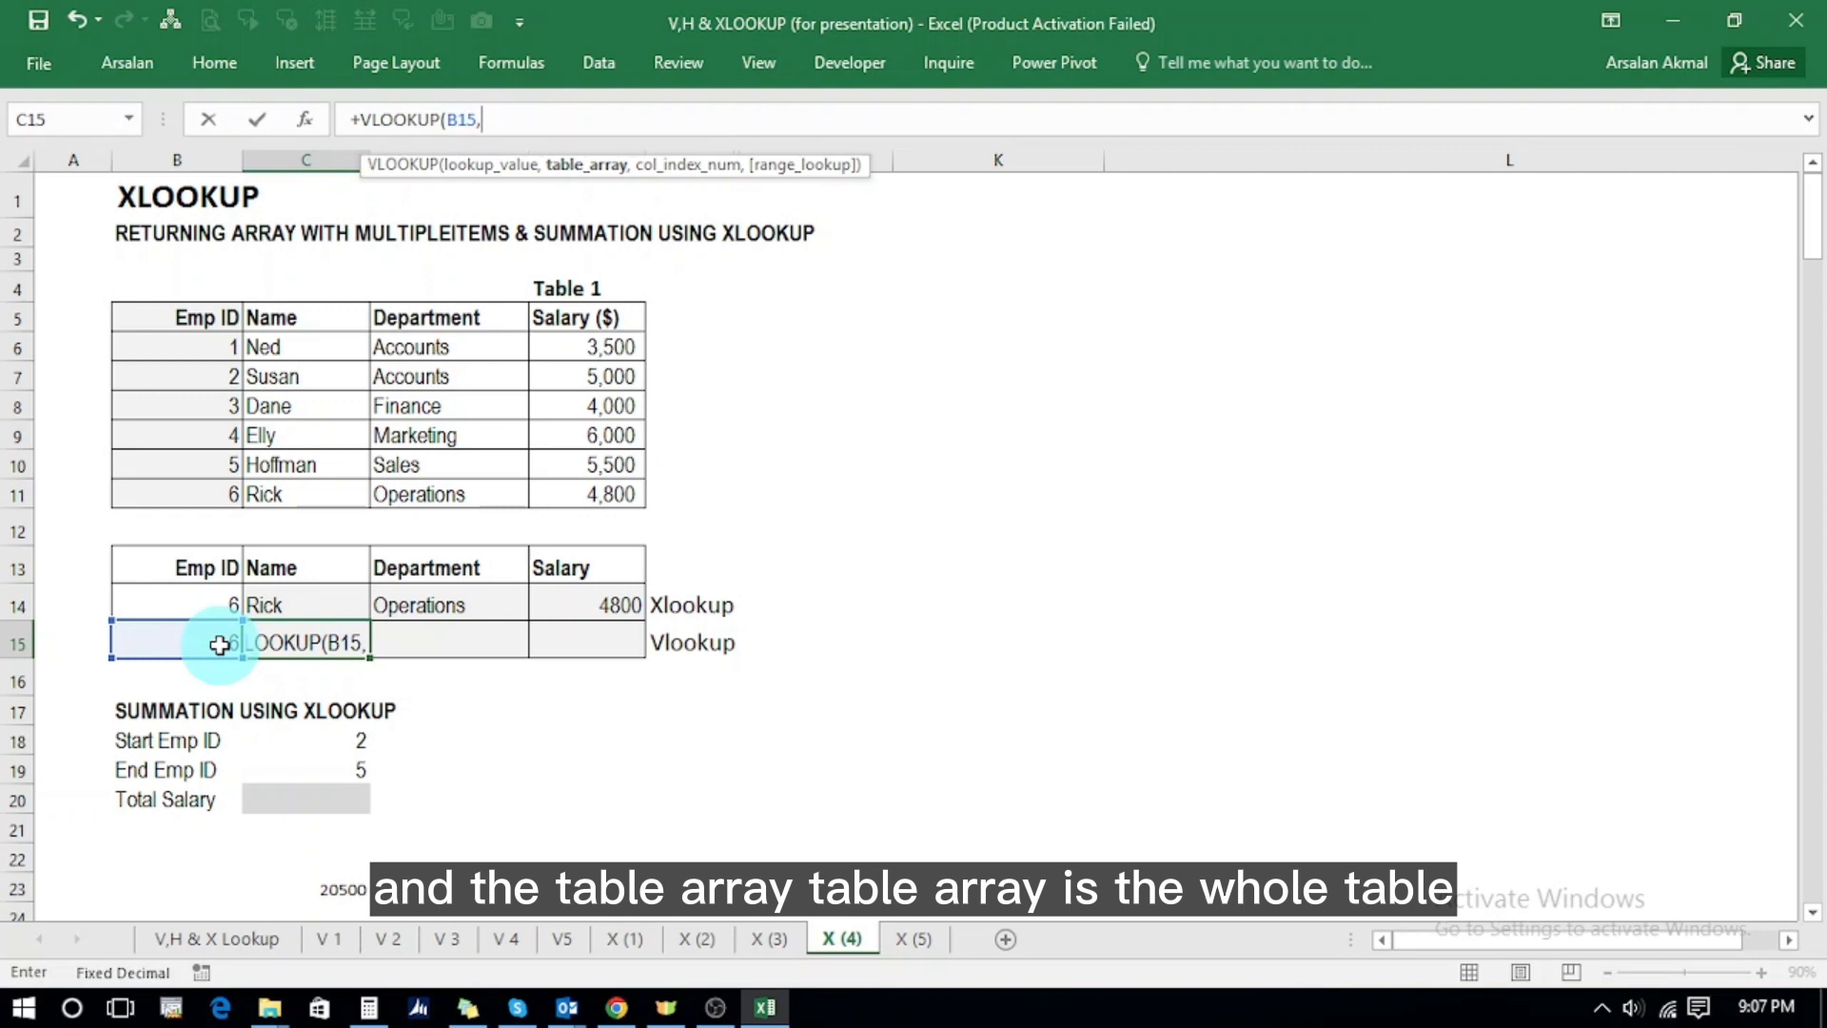
- Set the C15 VLOOKUP's table array to the whole employee table, locked as $B$6:$E$11
{"action": "left_click", "coordinate": [187, 358]}
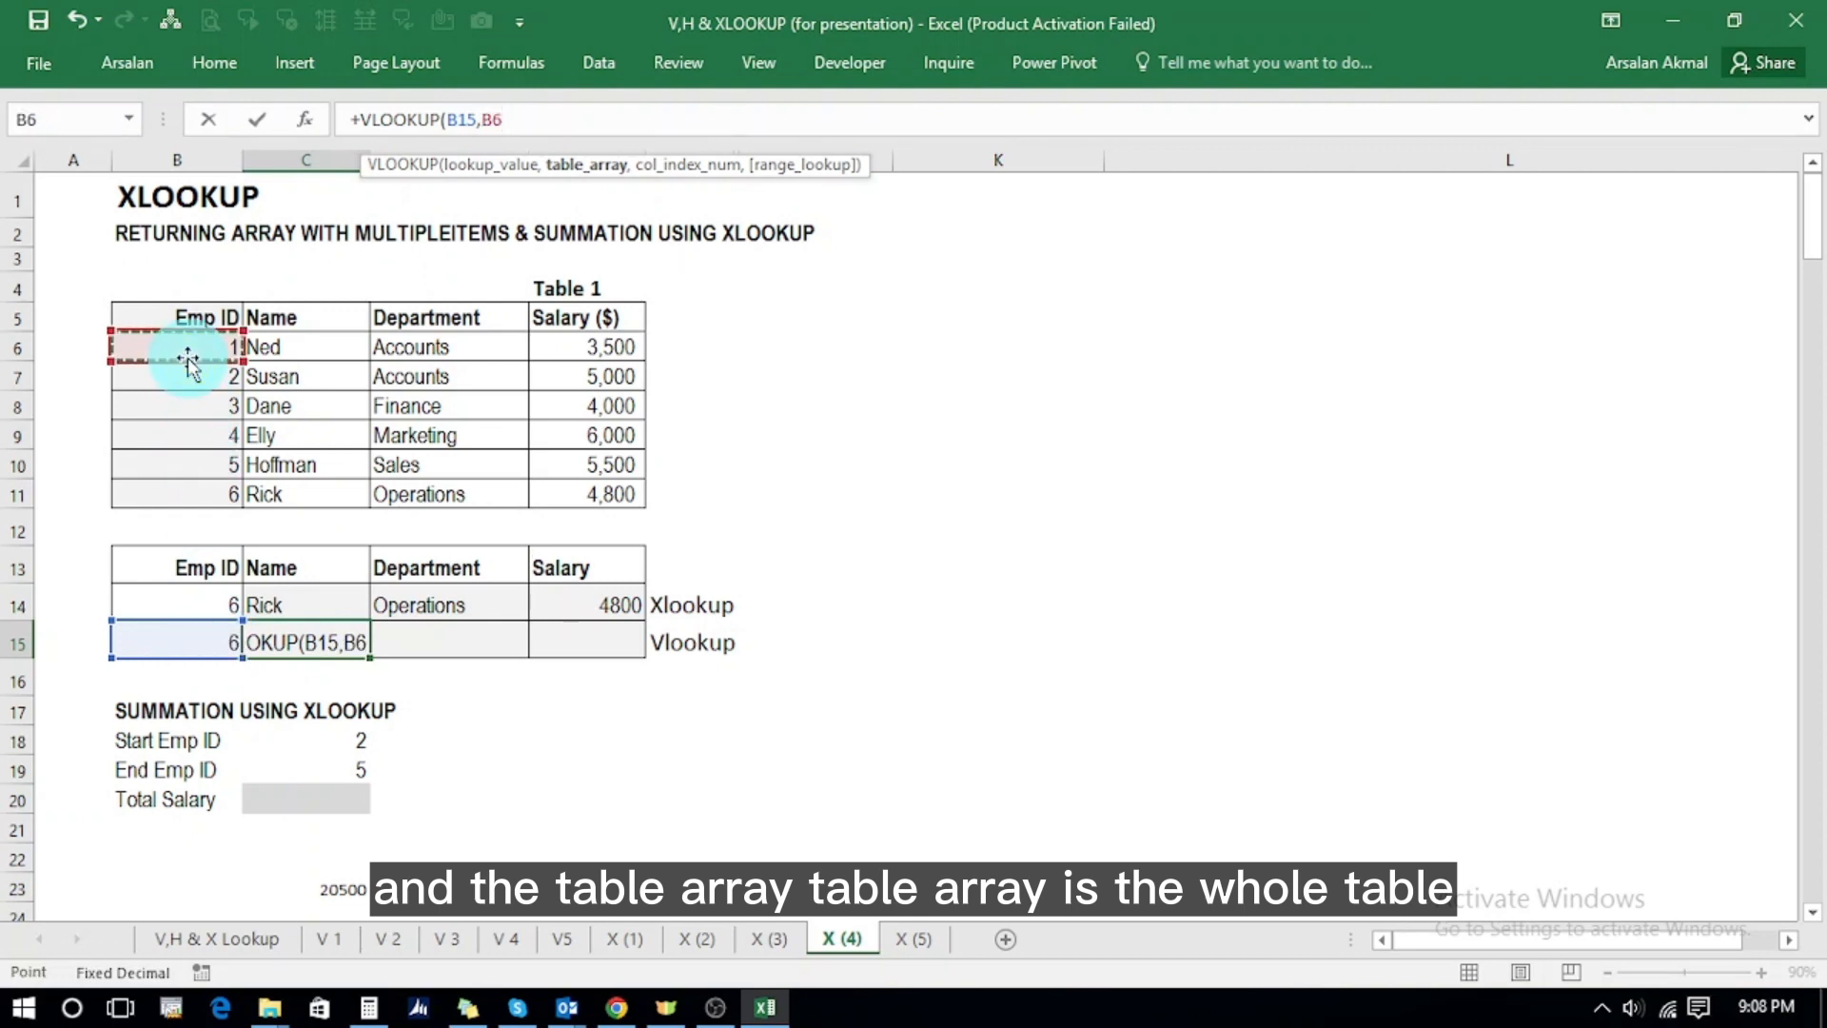
{"action": "key", "text": "shift+Down"}
{"action": "key", "text": "shift+Down"}
{"action": "key", "text": "shift+Down"}
{"action": "key", "text": "shift+Down"}
{"action": "key", "text": "shift+Down"}
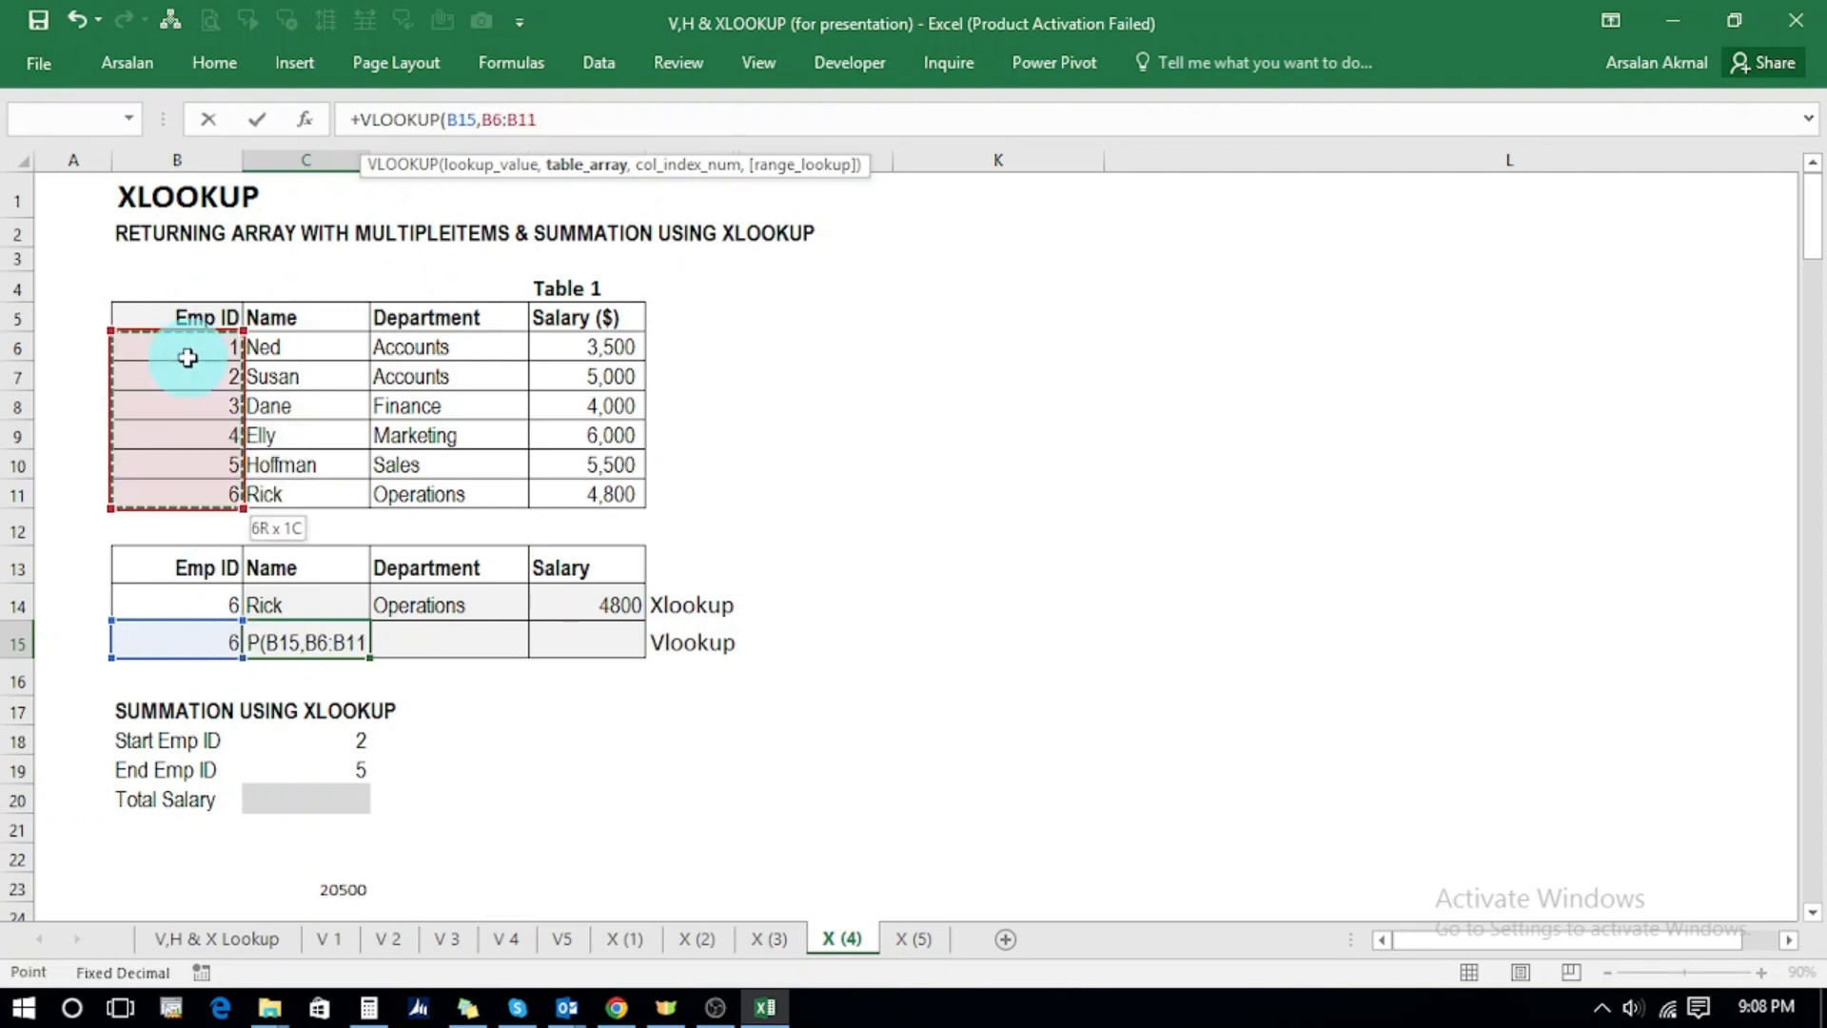
{"action": "key", "text": "shift+Right"}
{"action": "key", "text": "shift+Right"}
{"action": "key", "text": "shift+Right"}
{"action": "key", "text": "F4"}
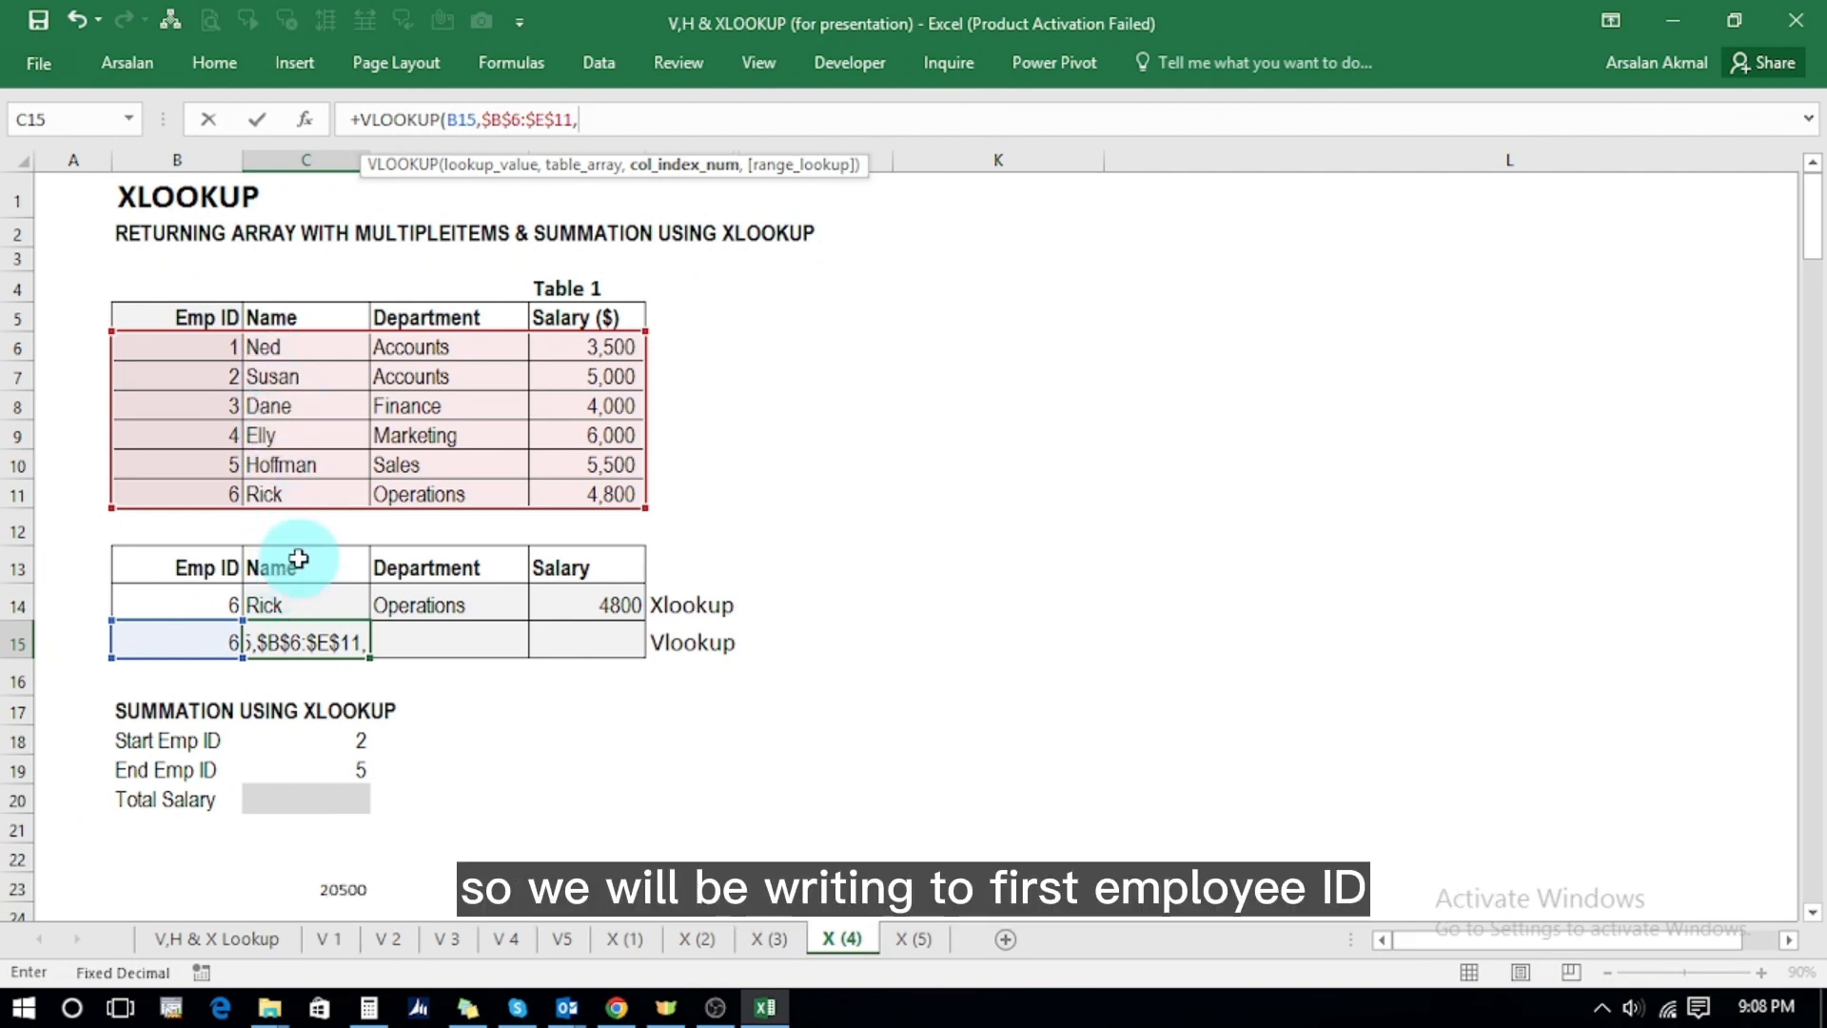
- Complete the C15 VLOOKUP with column index 2 and FALSE for an exact match
{"action": "type", "text": "2"}
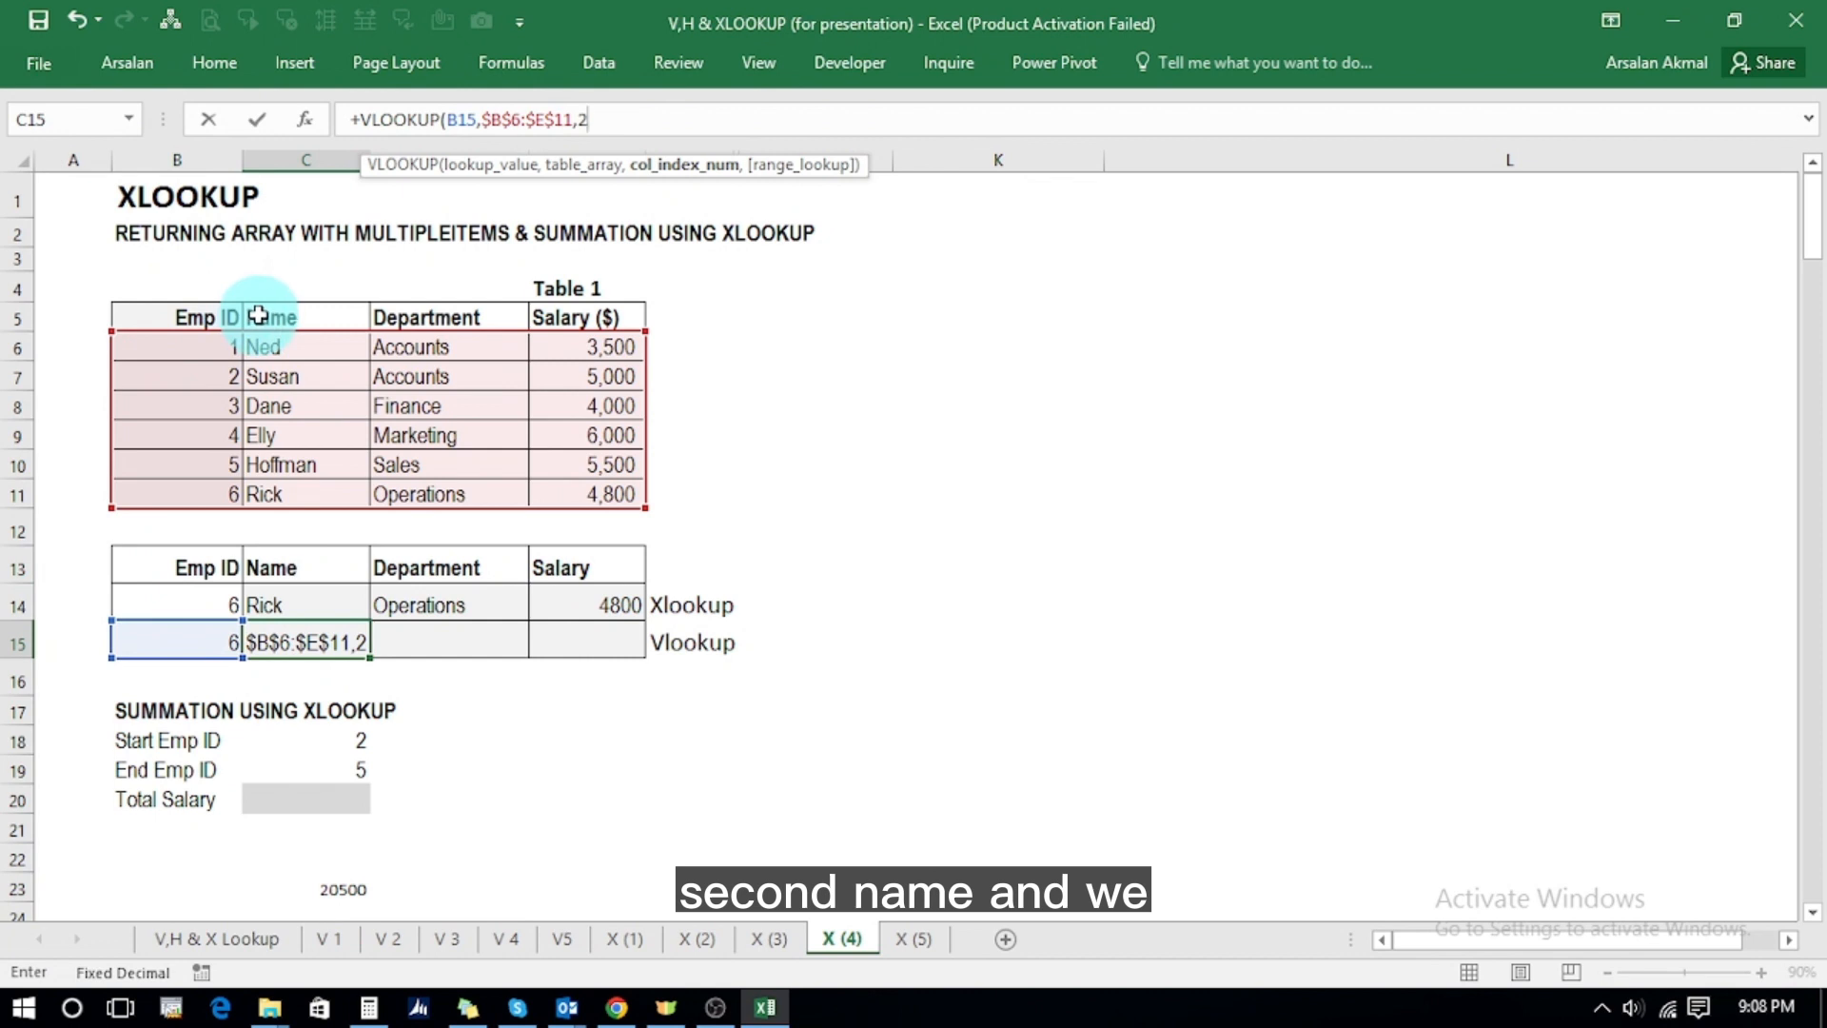
{"action": "type", "text": ","}
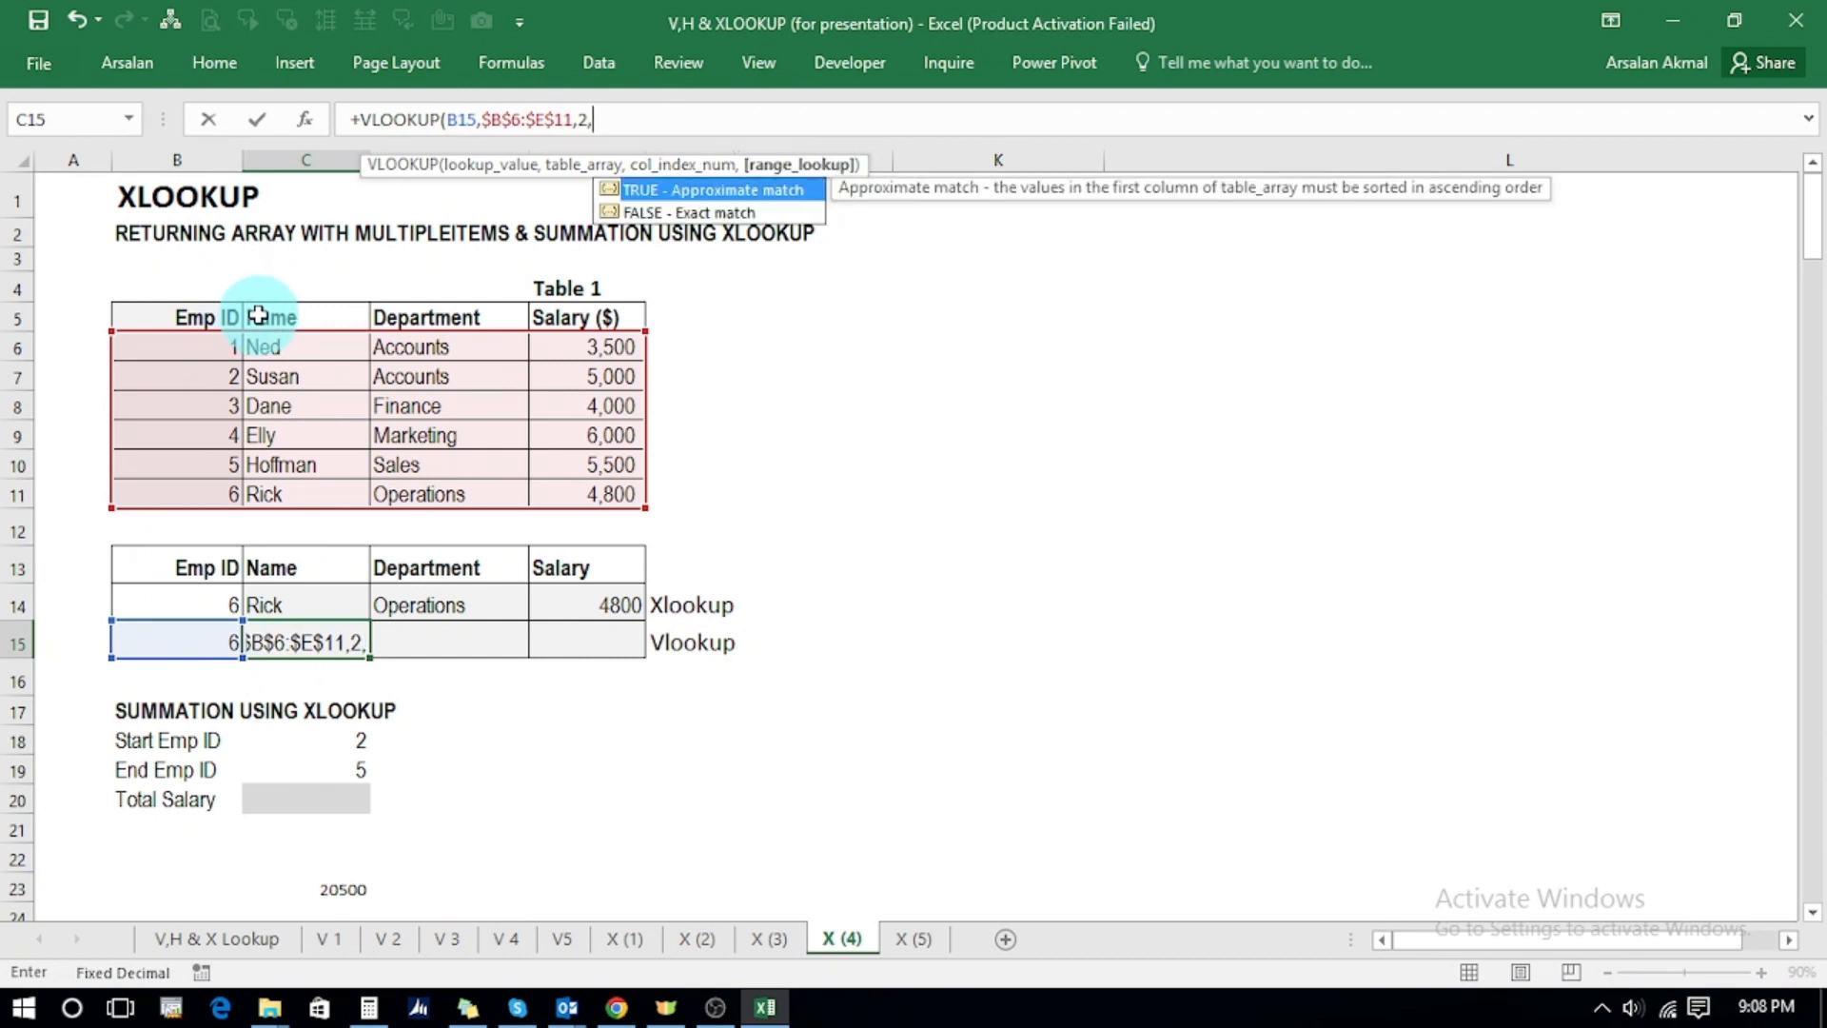
{"action": "key", "text": "Down"}
{"action": "key", "text": "Tab"}
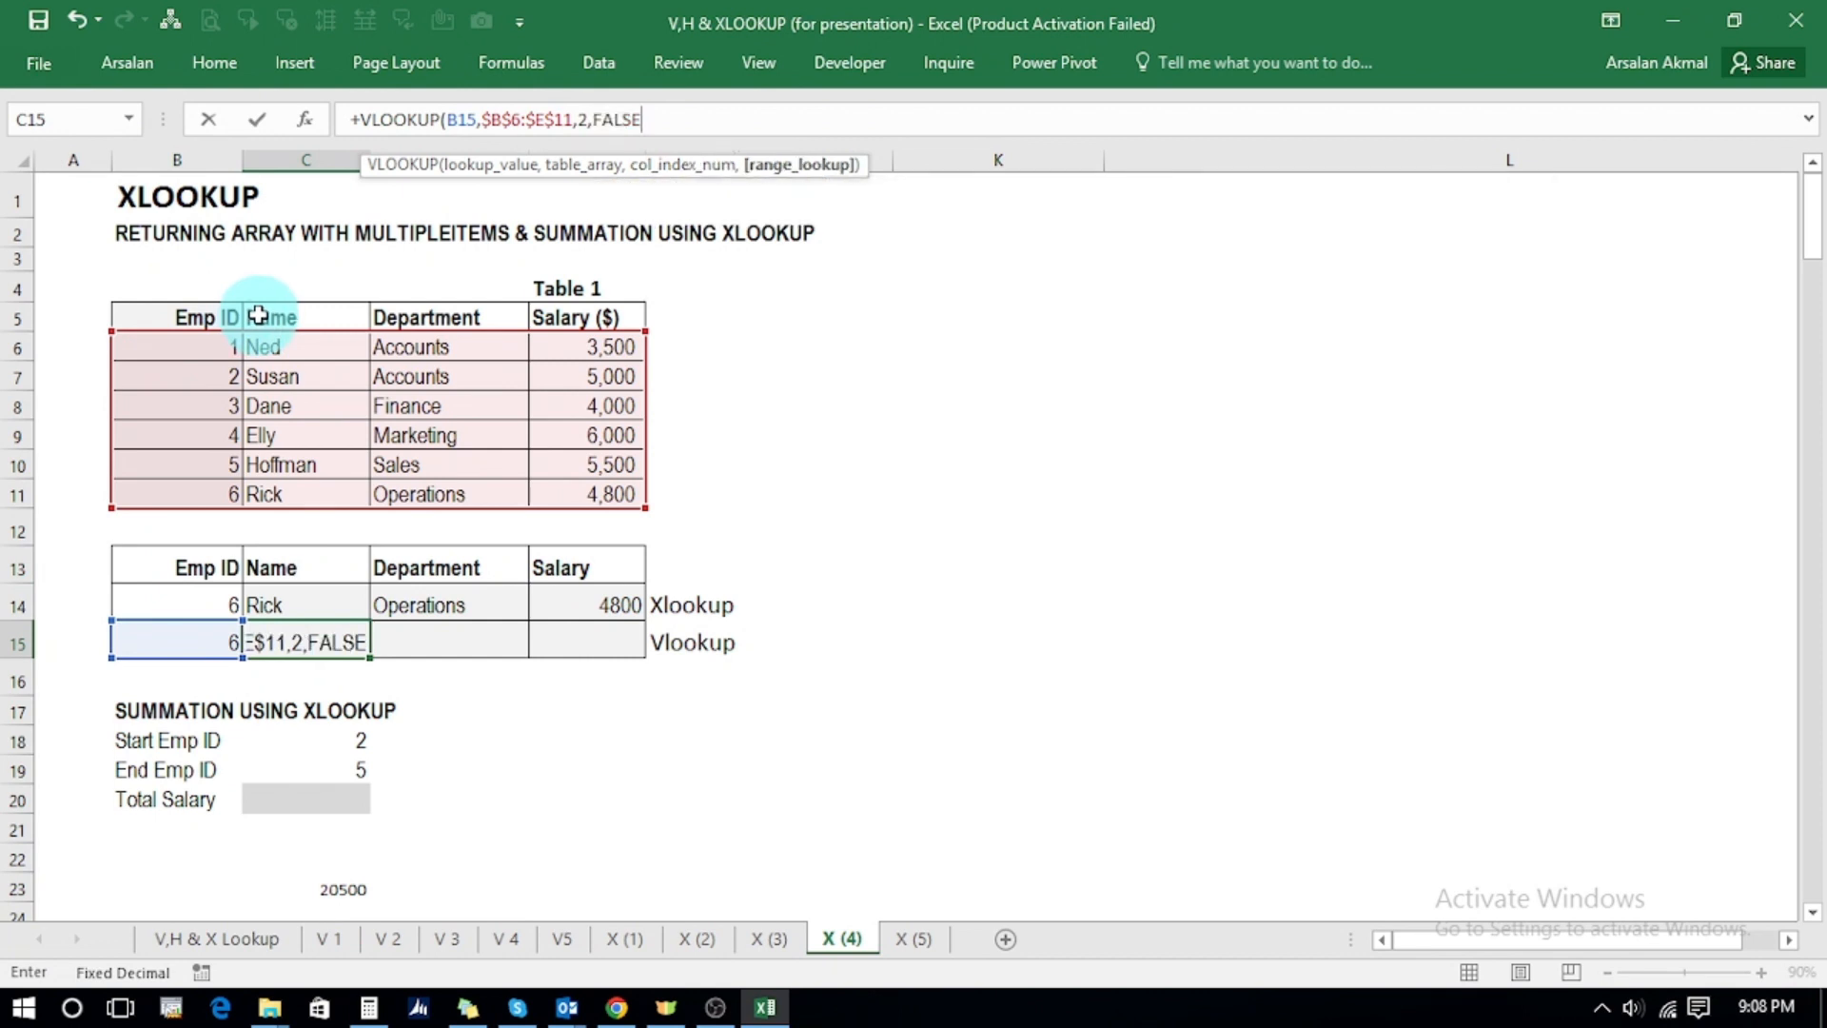
{"action": "type", "text": ")"}
{"action": "key", "text": "Return"}
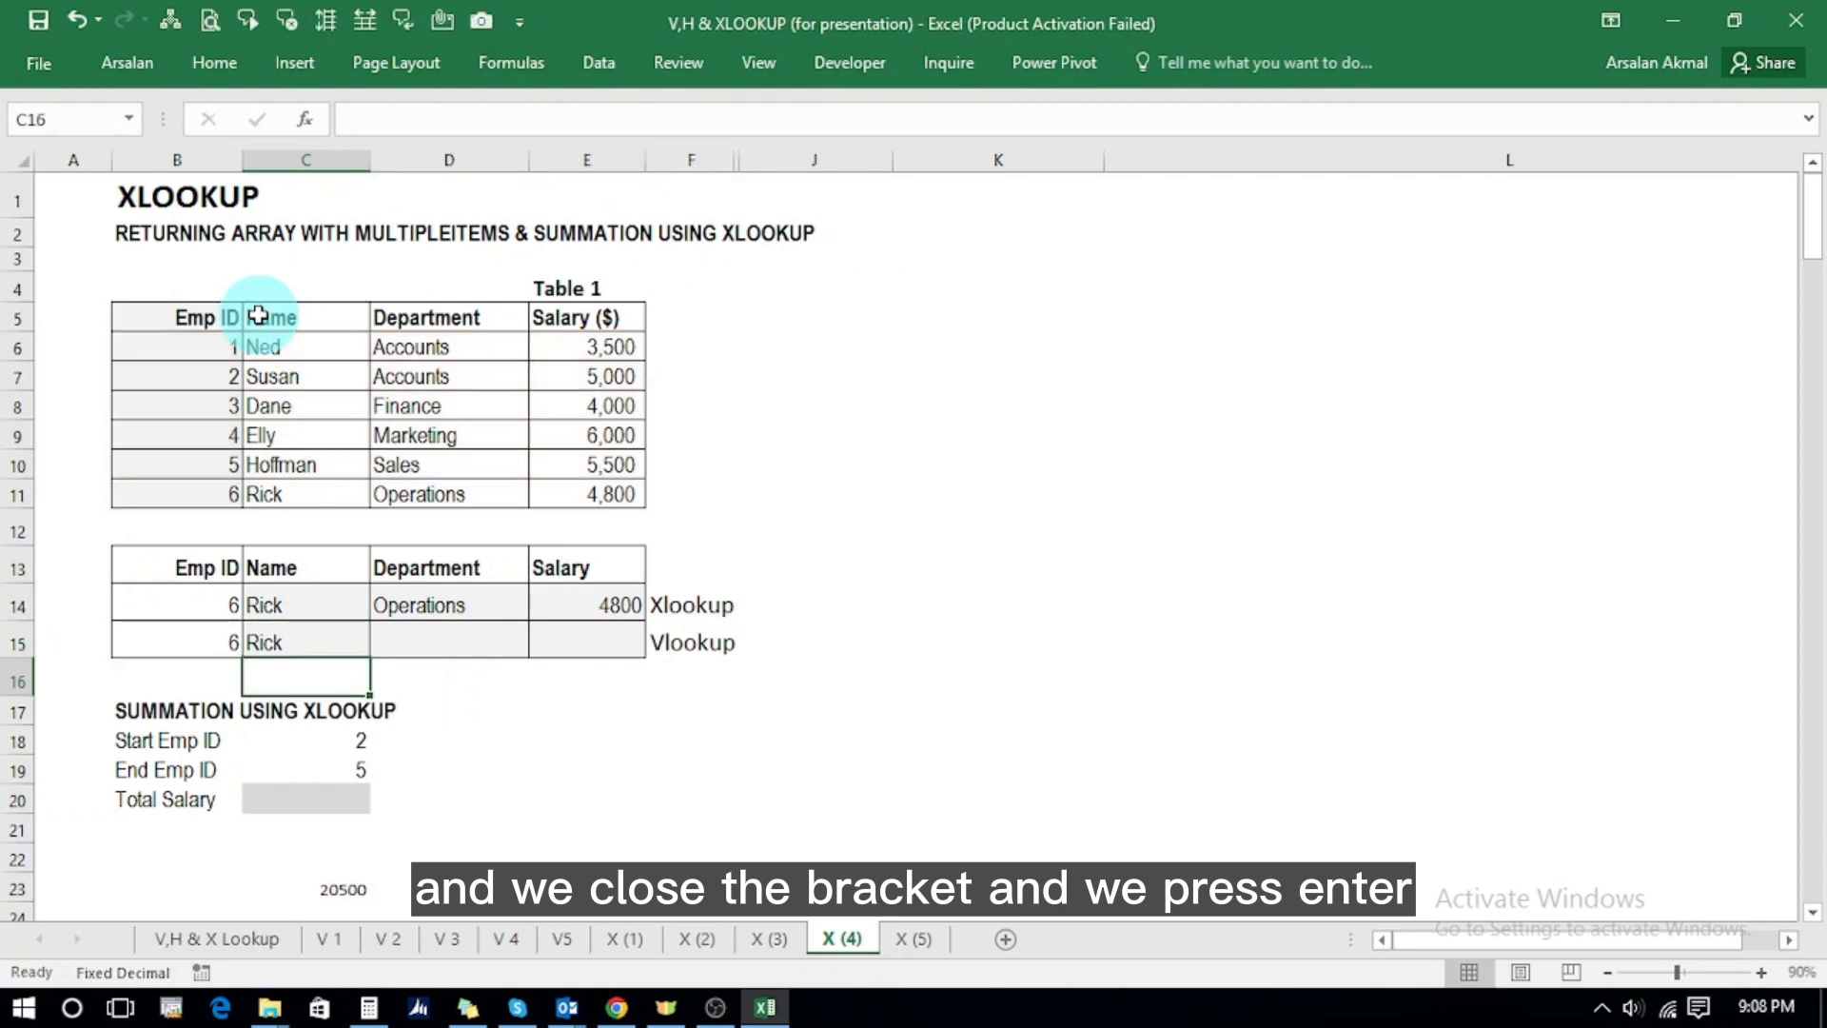
- Try copying the C15 VLOOKUP formula across C15:E15 and compare the lookup value references in C15 and D15
{"action": "key", "text": "Up"}
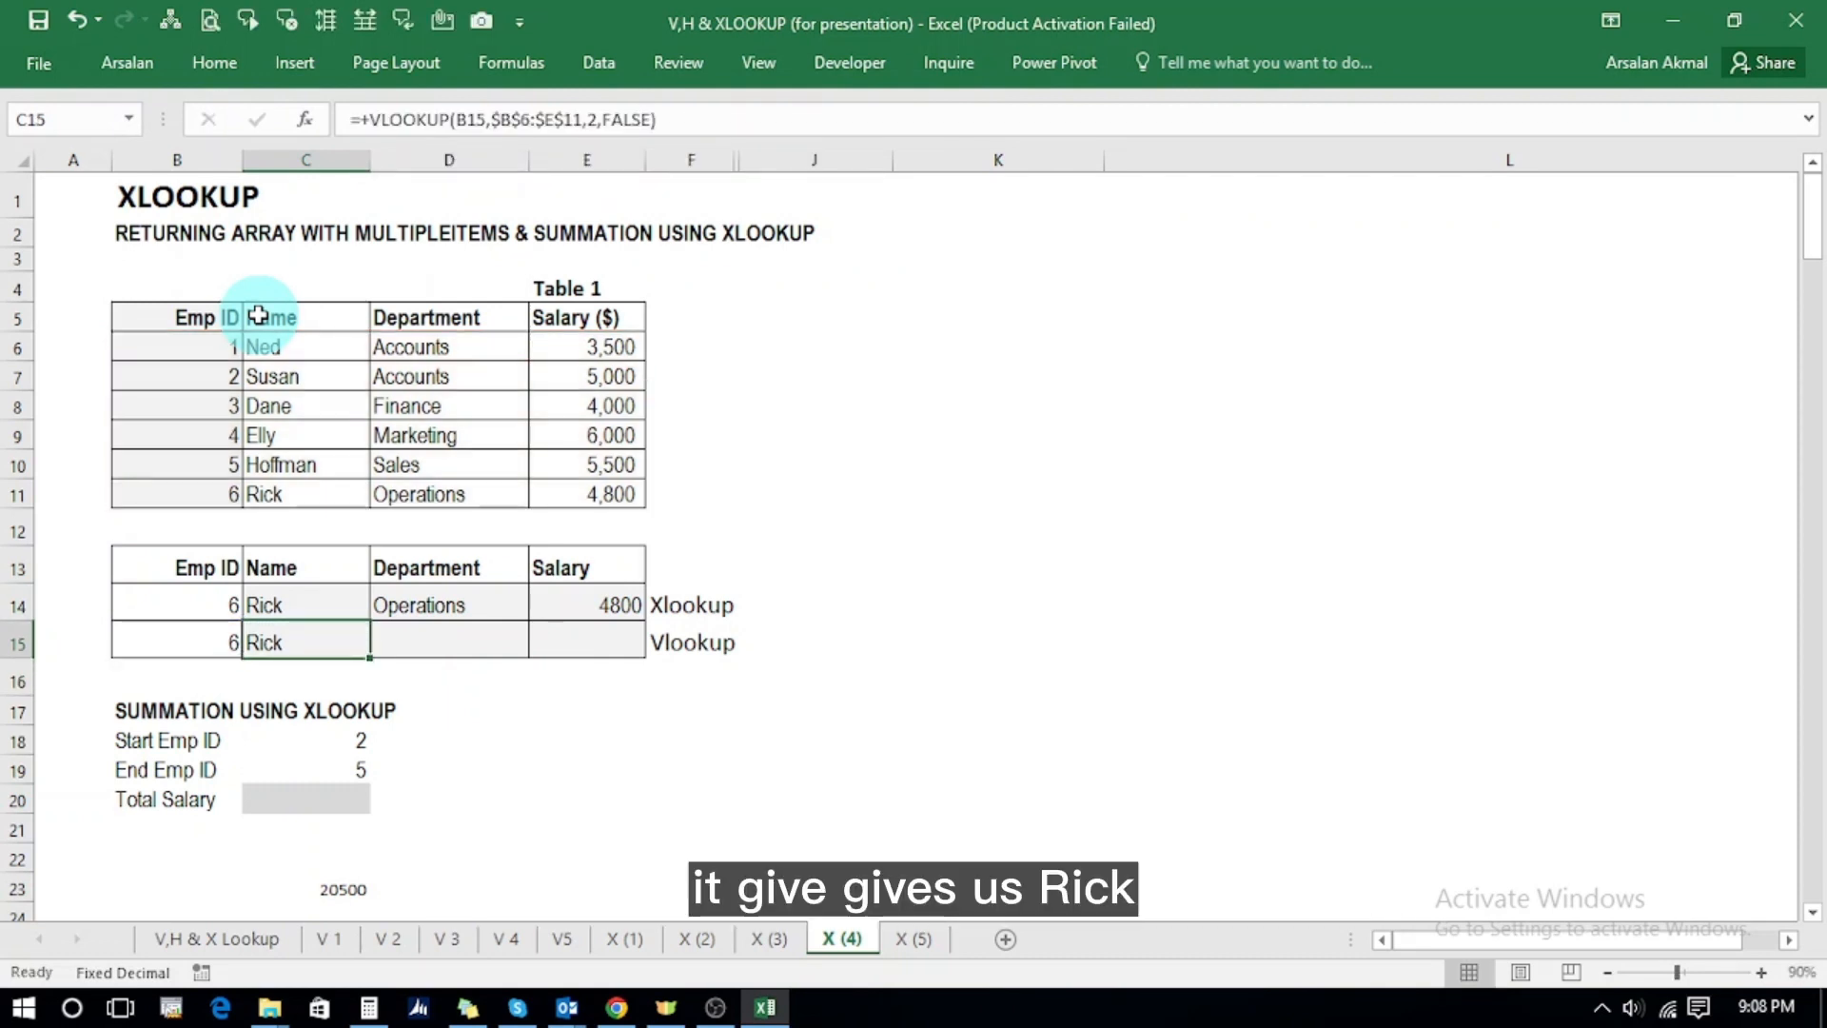
{"action": "key", "text": "ctrl+c"}
{"action": "key", "text": "shift+Right"}
{"action": "key", "text": "shift+Right"}
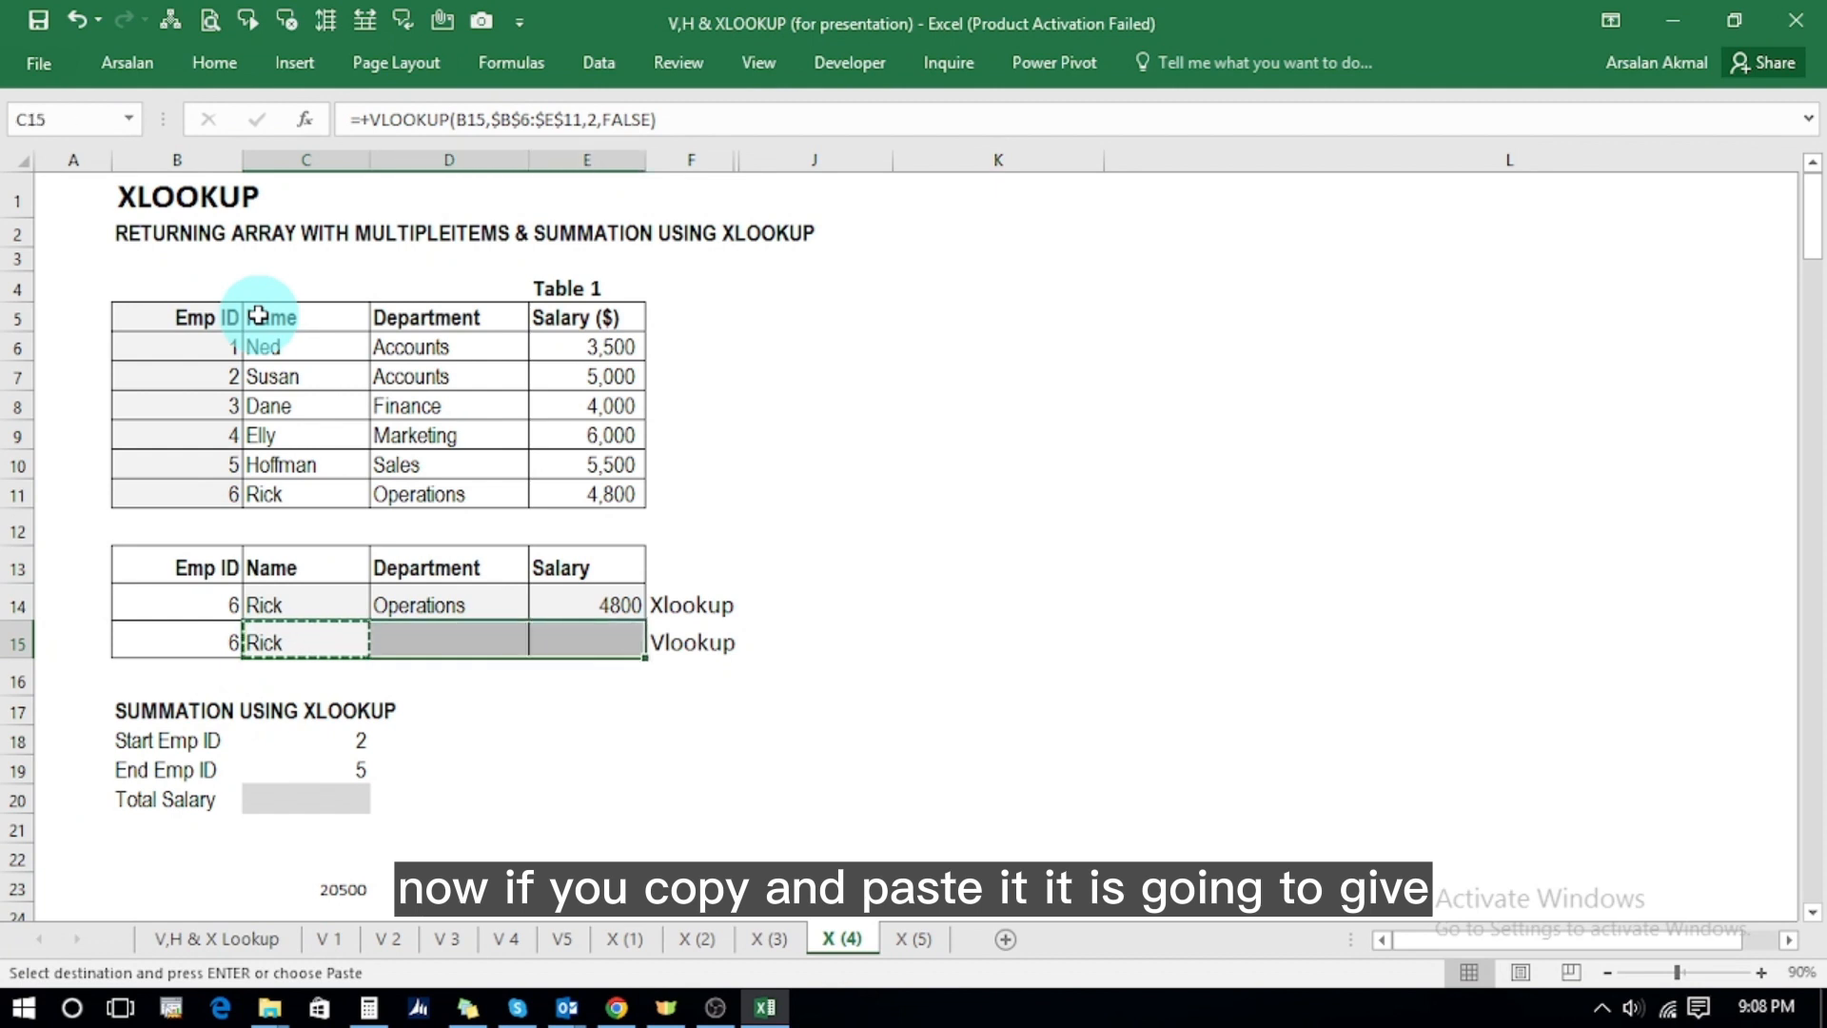
{"action": "key", "text": "Return"}
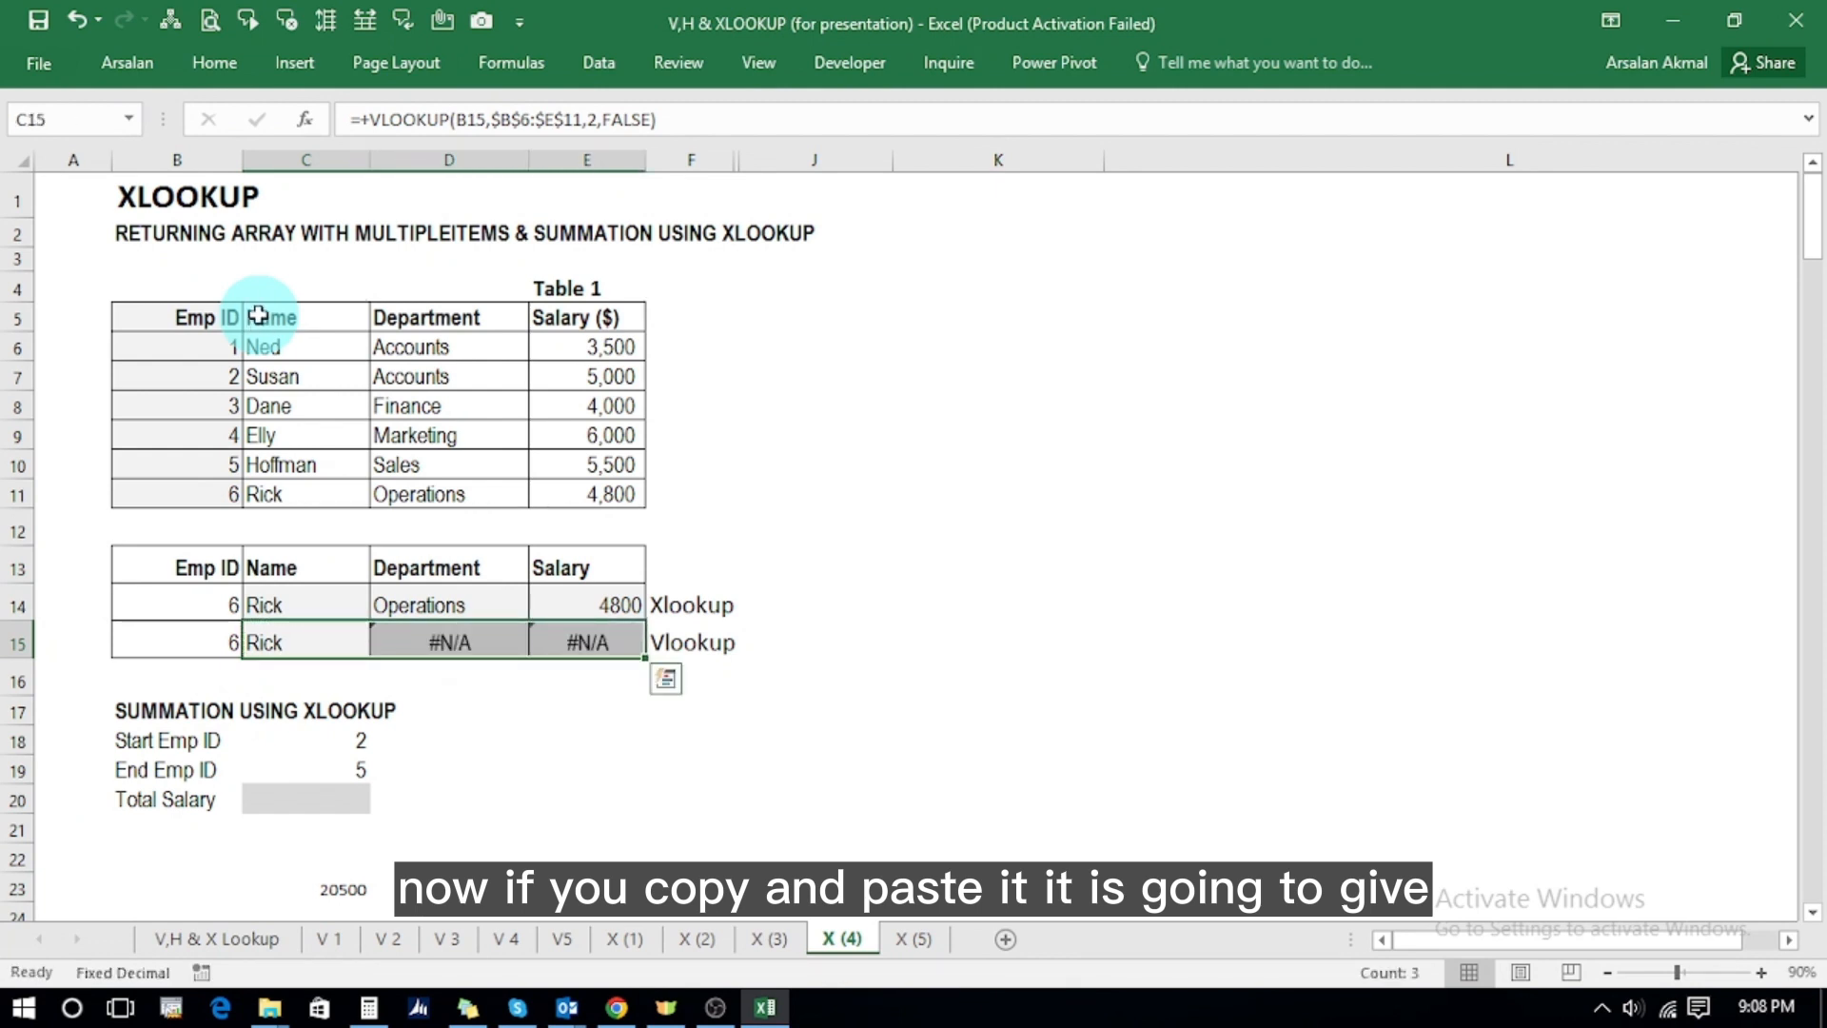
{"action": "key", "text": "Left"}
{"action": "key", "text": "Right"}
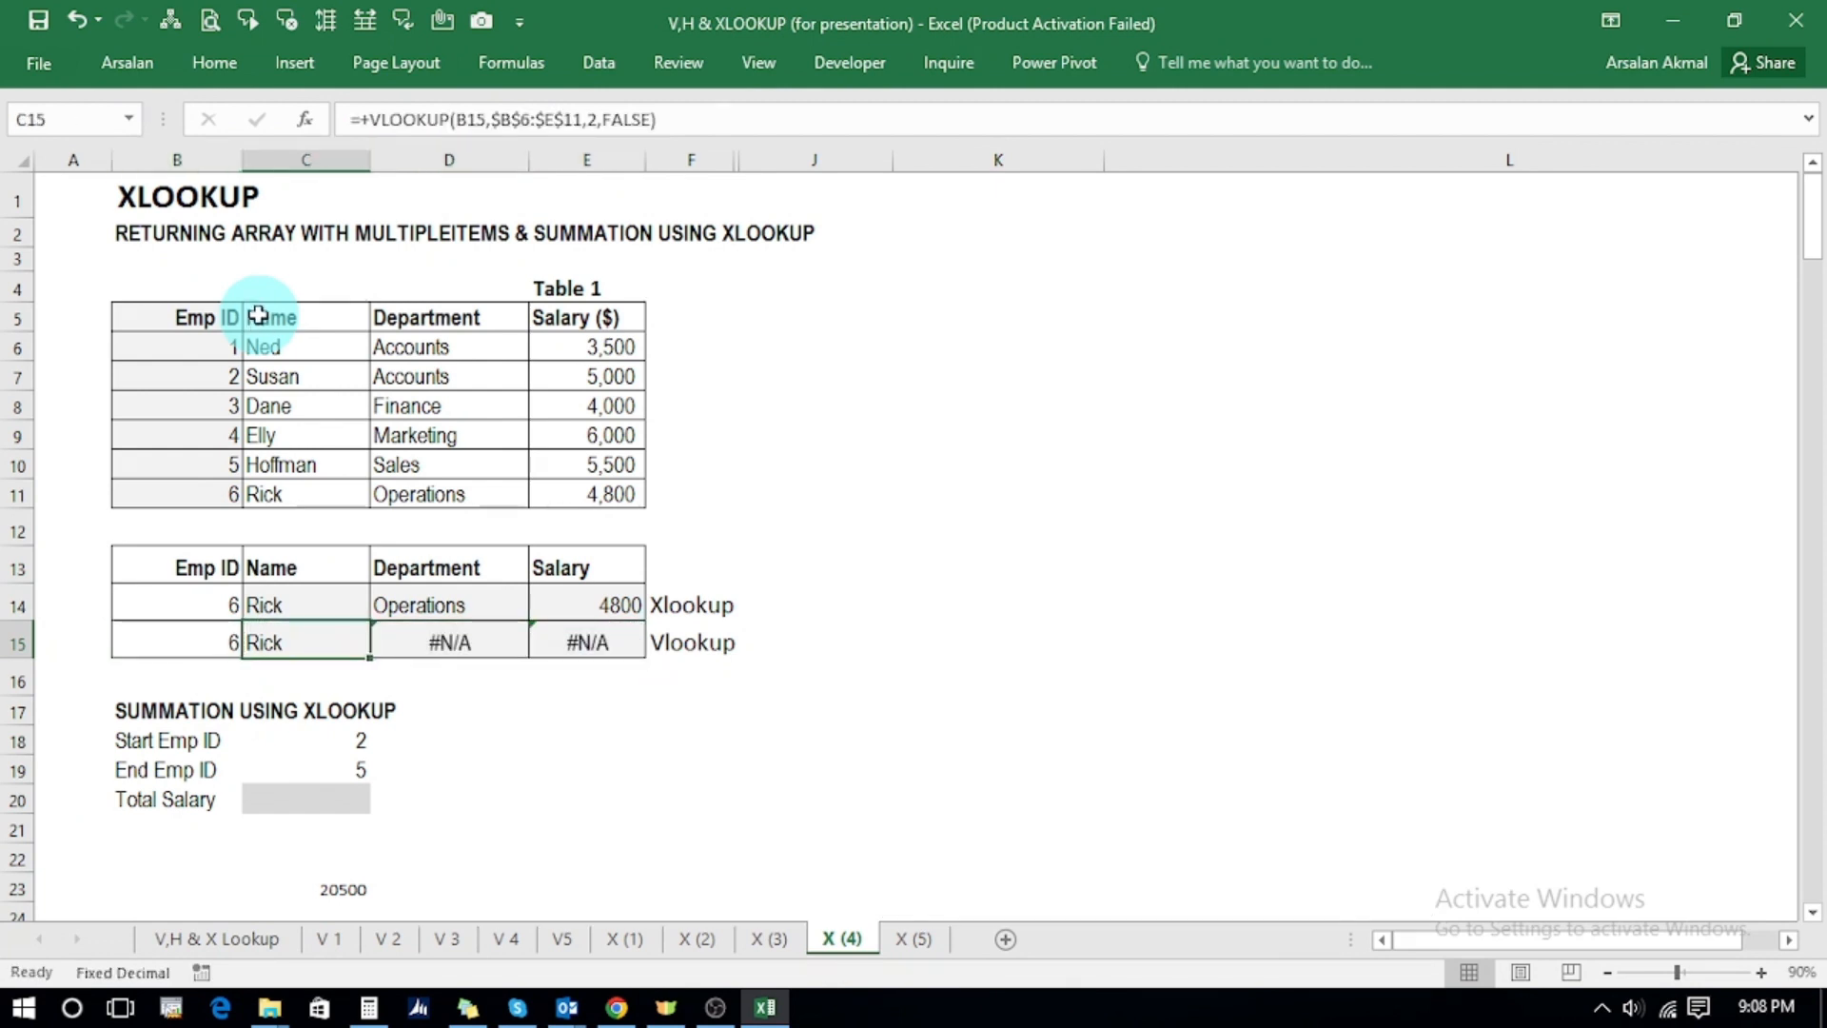
{"action": "key", "text": "F2"}
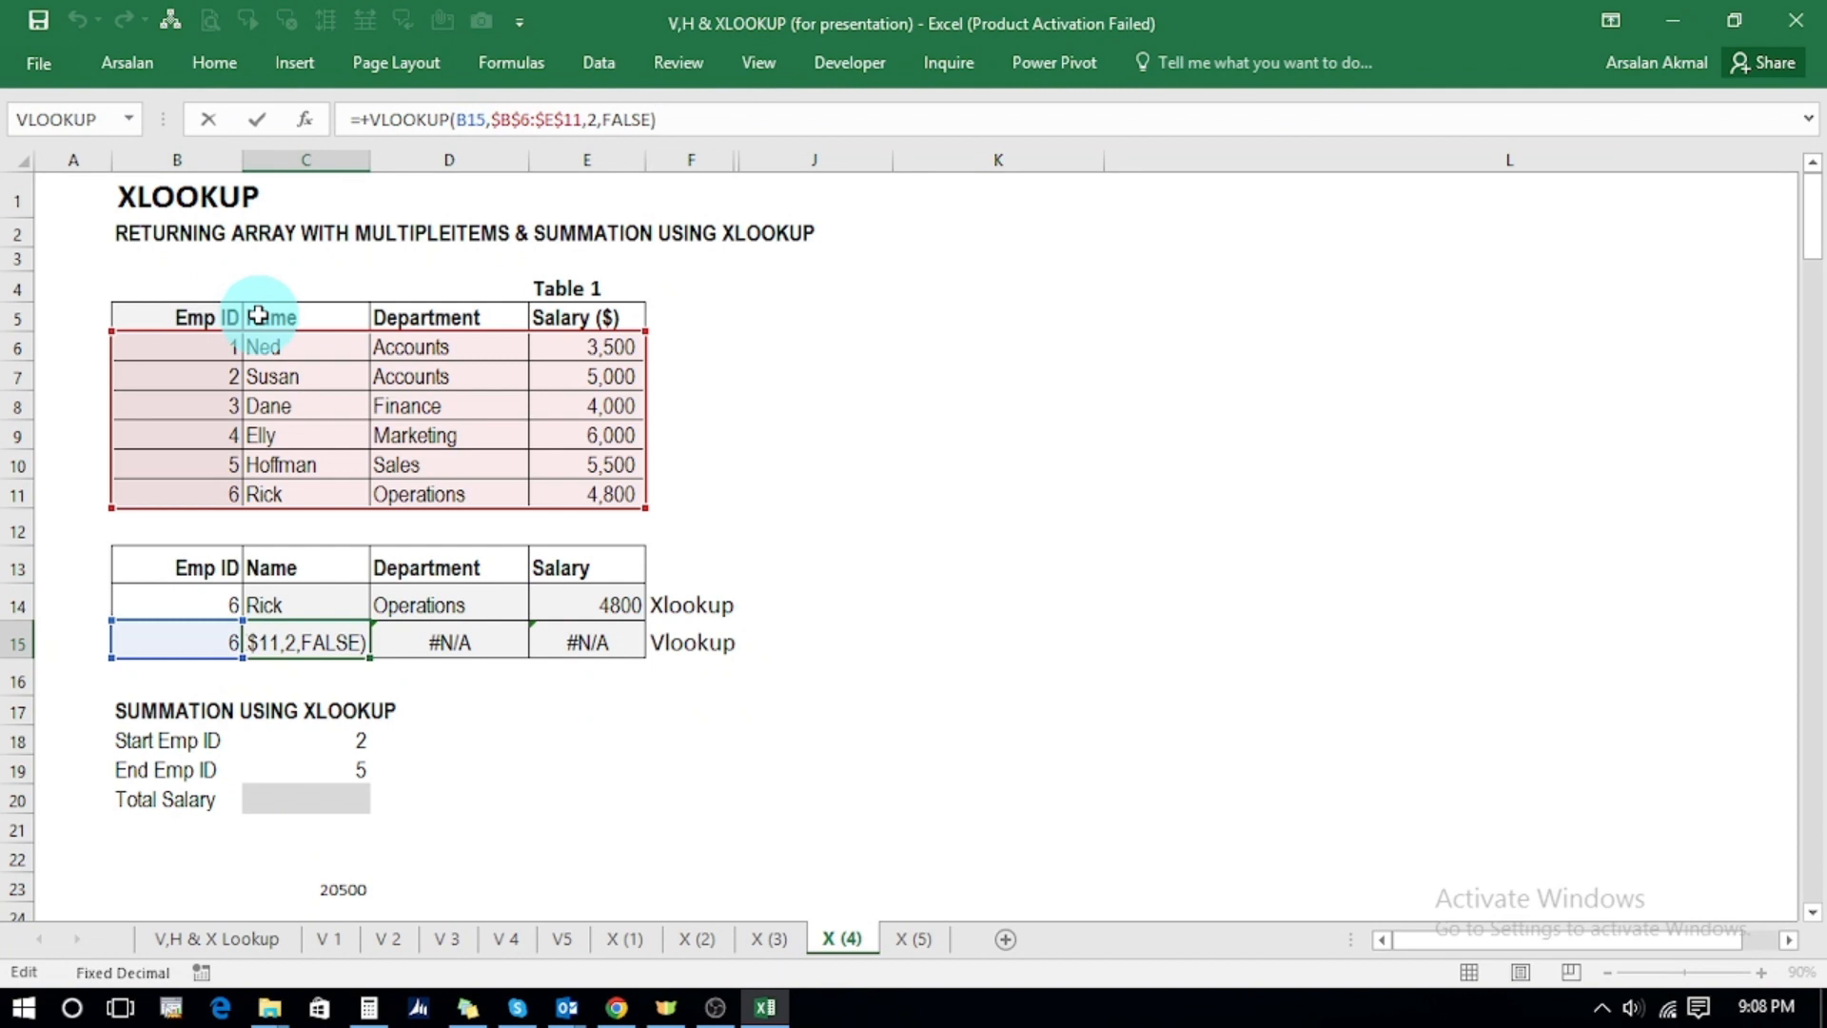
{"action": "key", "text": "Escape"}
{"action": "key", "text": "Right"}
{"action": "key", "text": "F2"}
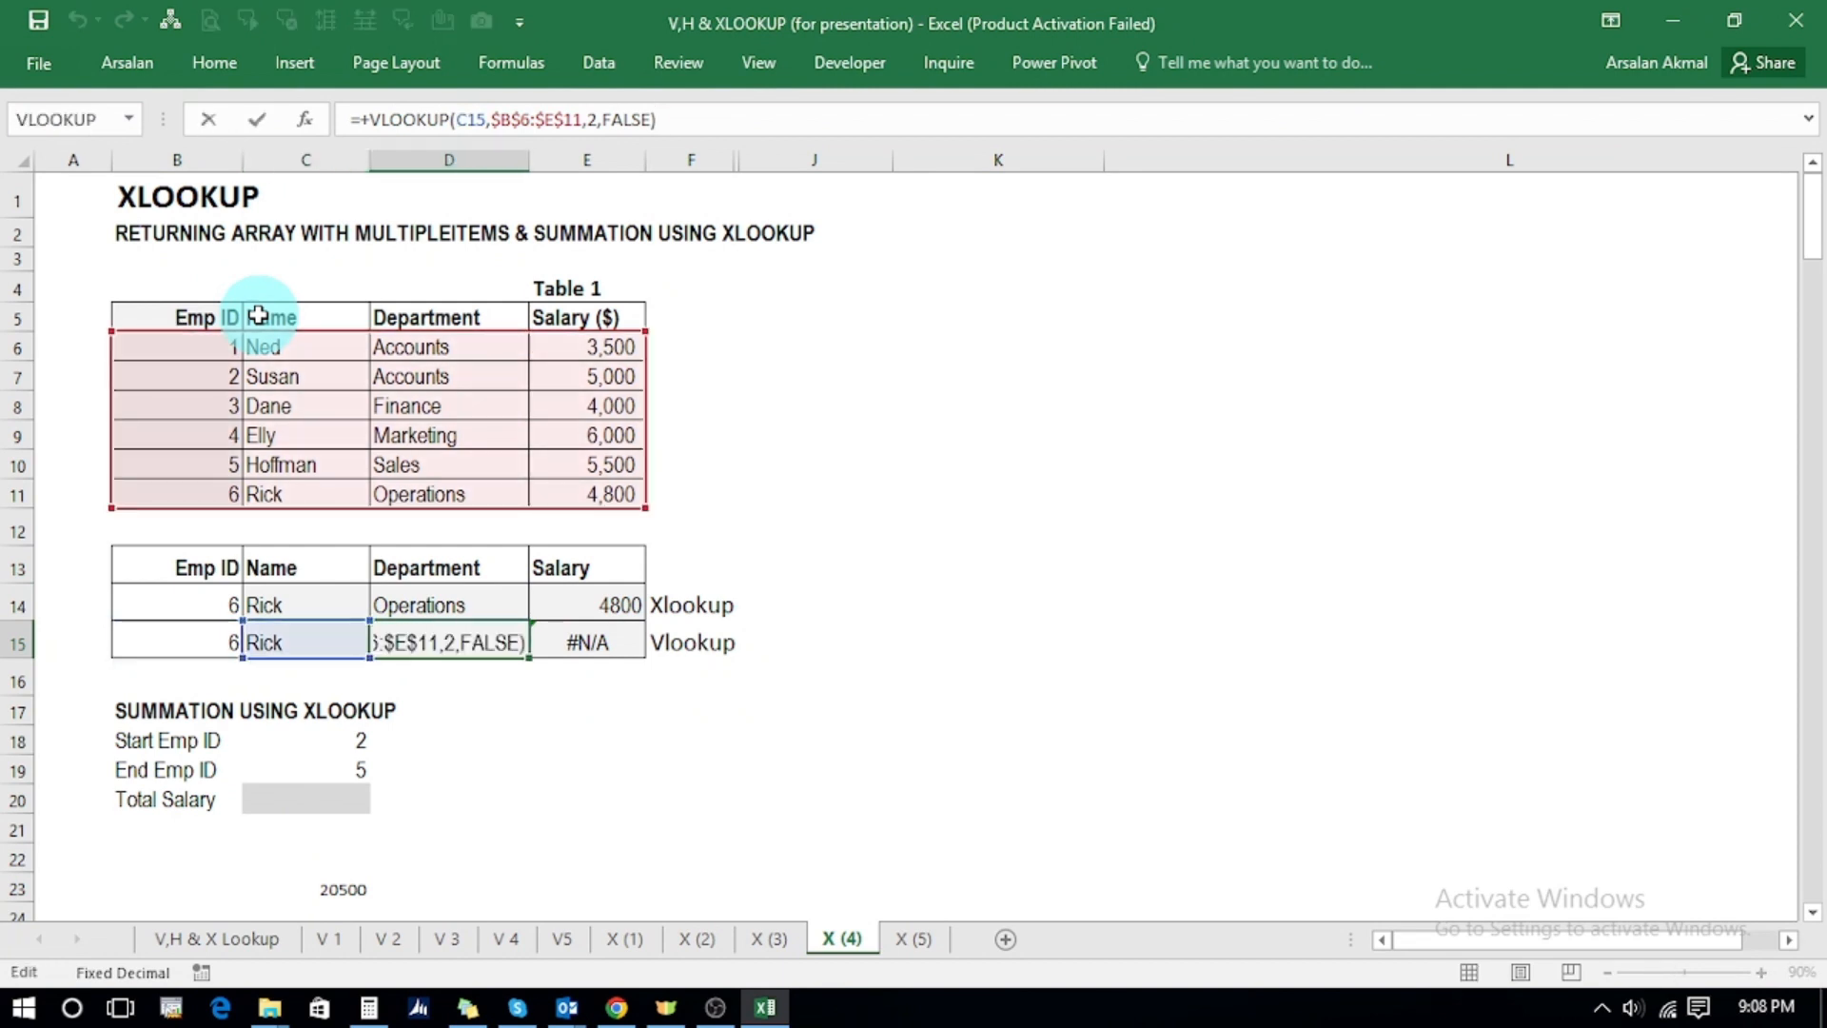
{"action": "key", "text": "Escape"}
- Lock the lookup value in the C15 VLOOKUP formula as $B$15
{"action": "key", "text": "Left"}
{"action": "key", "text": "F2"}
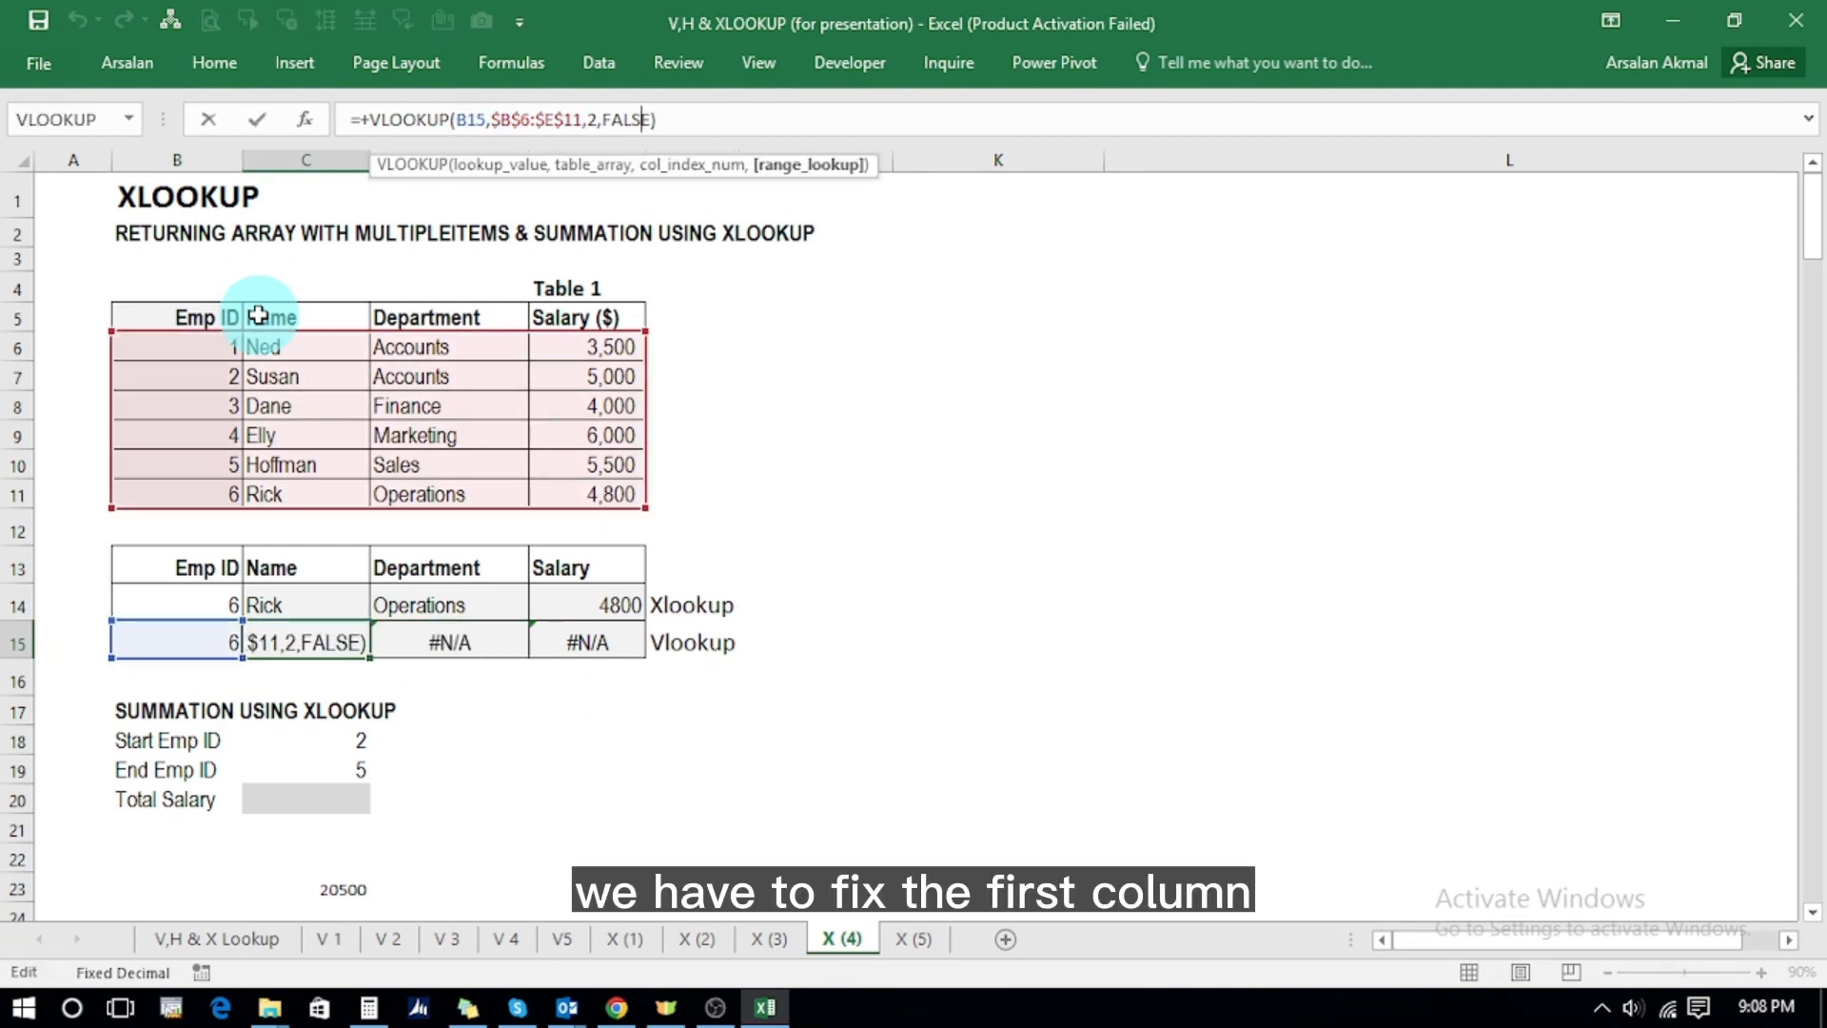
{"action": "key", "text": "Left"}
{"action": "key", "text": "Left"}
{"action": "key", "text": "Left"}
{"action": "key", "text": "Left"}
{"action": "key", "text": "Left"}
{"action": "key", "text": "Left"}
{"action": "key", "text": "Left"}
{"action": "key", "text": "Left"}
{"action": "key", "text": "Left"}
{"action": "key", "text": "Left"}
{"action": "key", "text": "Left"}
{"action": "key", "text": "Left"}
{"action": "key", "text": "Left"}
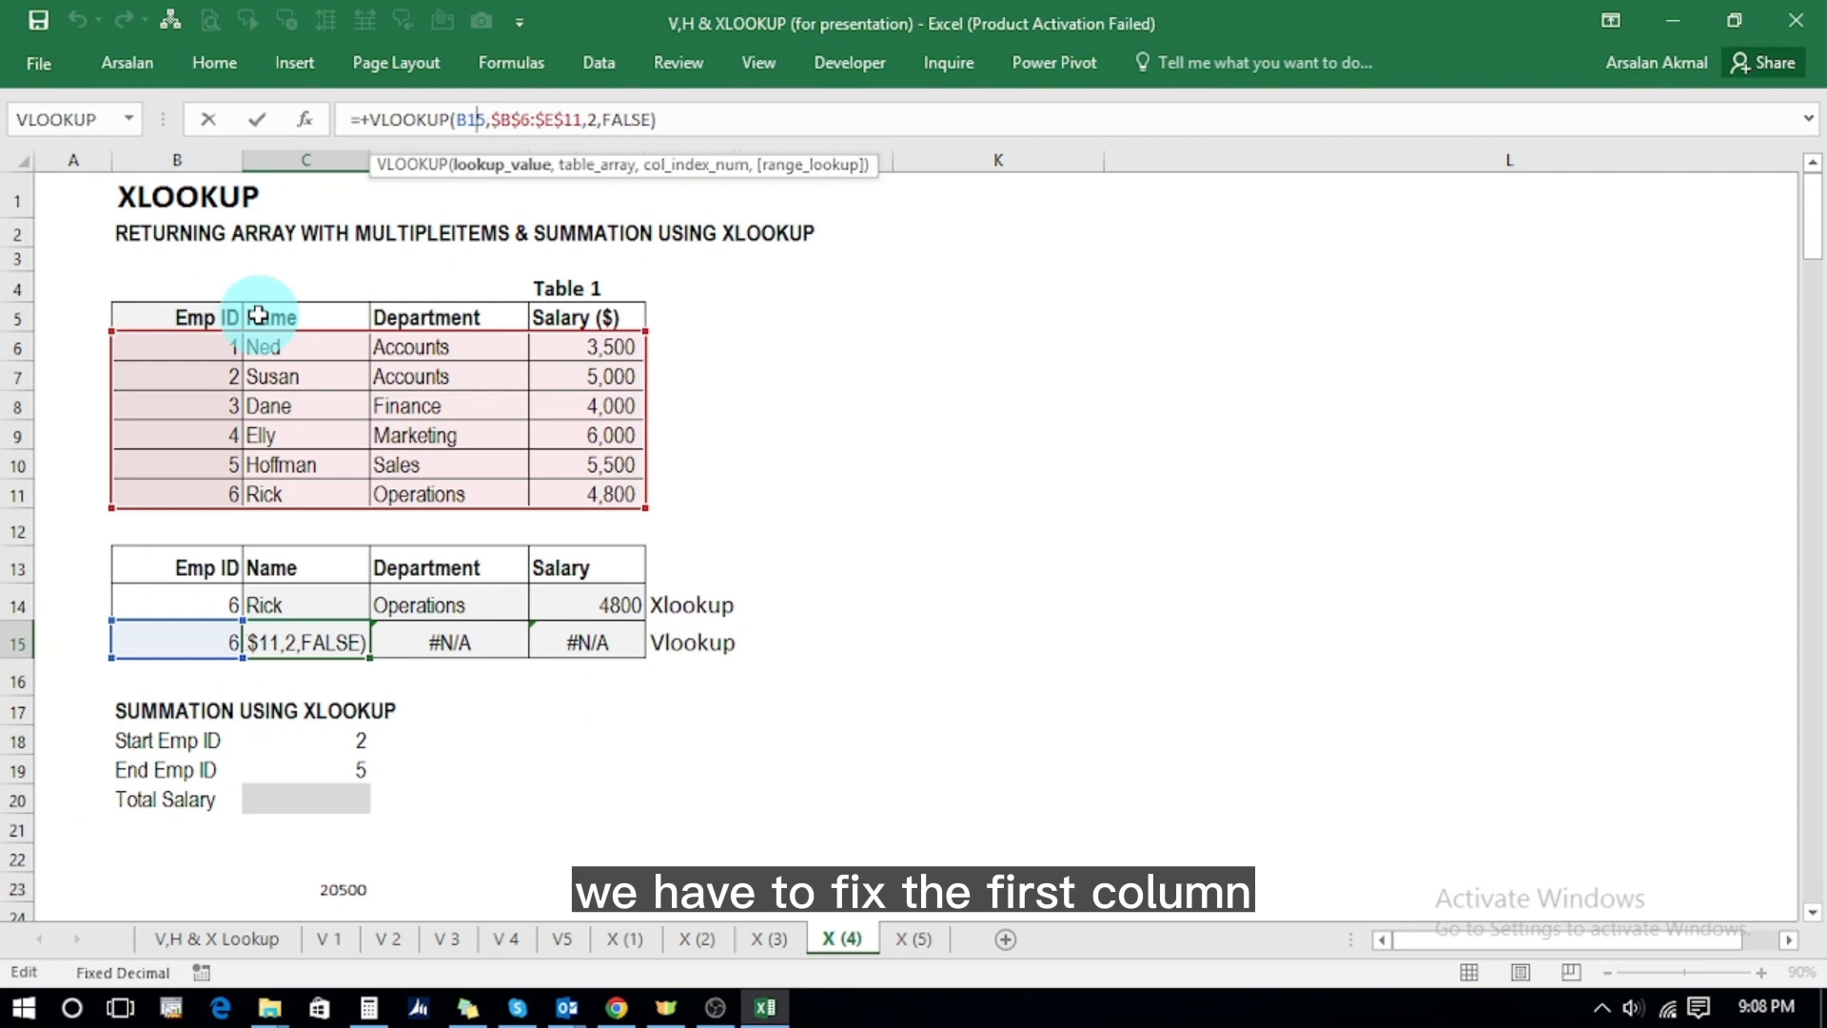
{"action": "key", "text": "F4"}
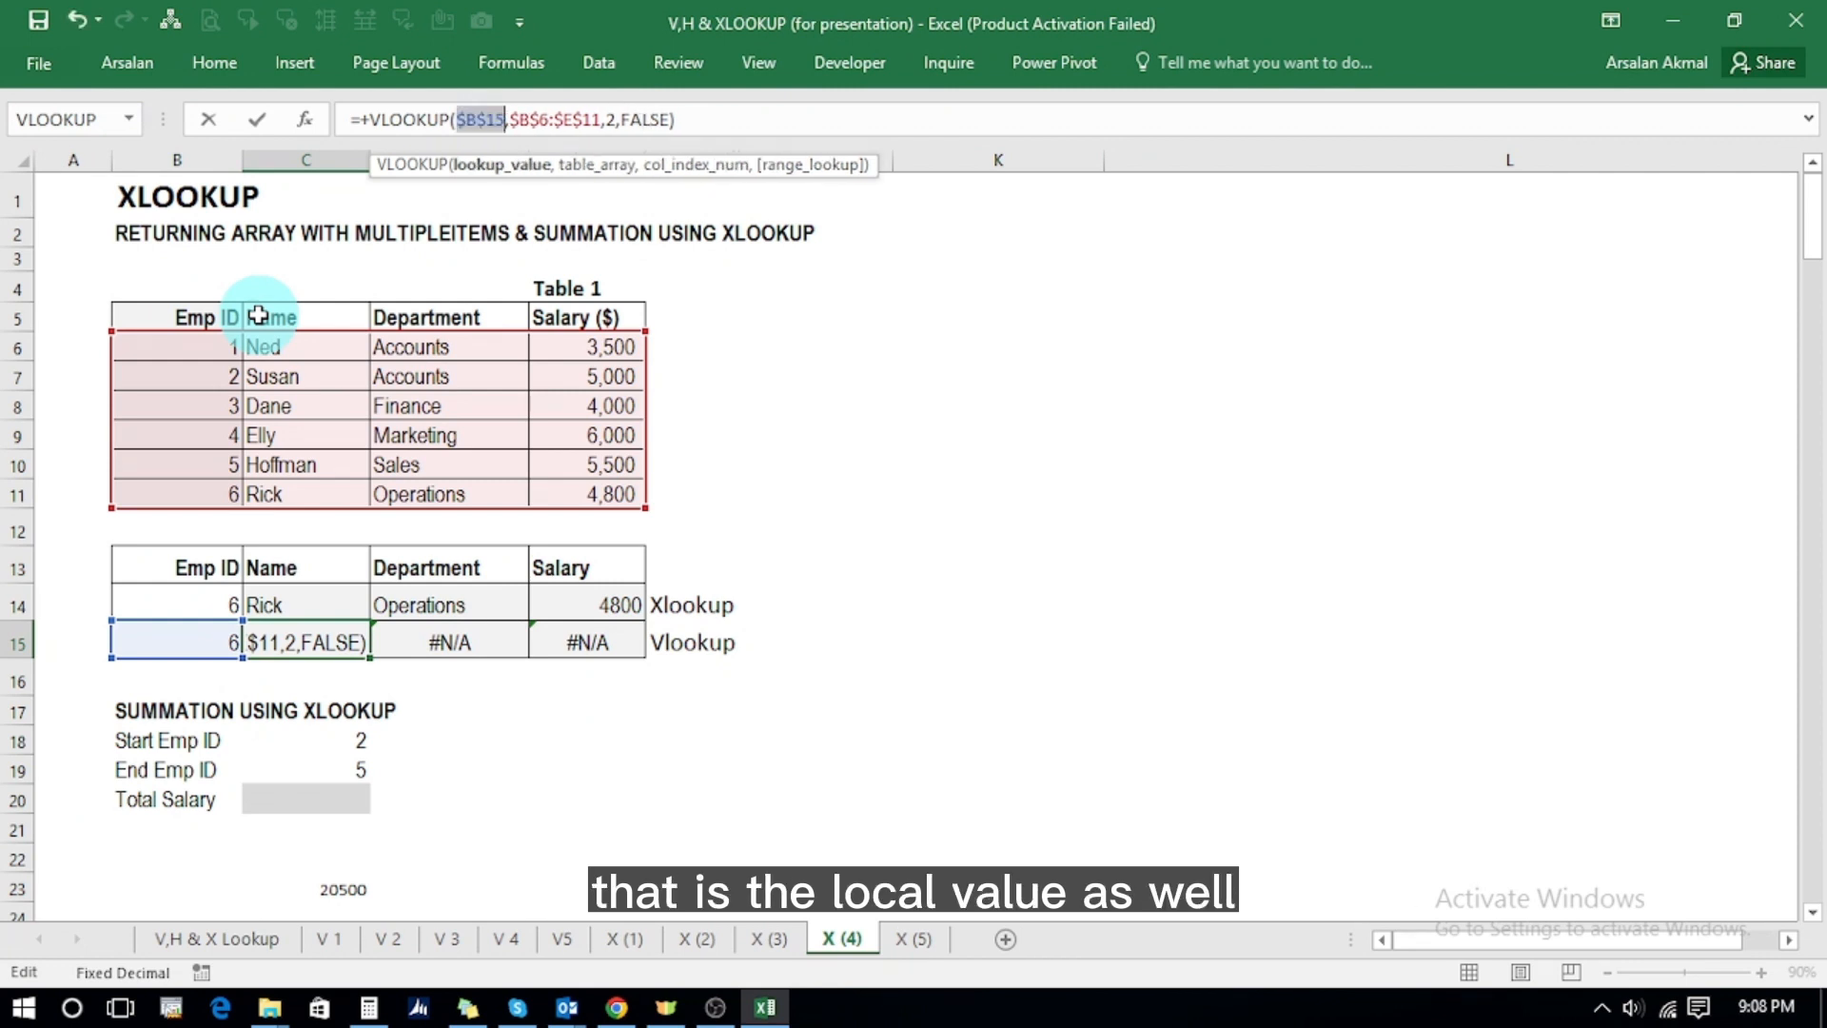
{"action": "key", "text": "Return"}
- Copy the C15 VLOOKUP with its locked lookup value across the Department and Salary cells D15:E15
{"action": "key", "text": "Up"}
{"action": "key", "text": "ctrl+c"}
{"action": "key", "text": "shift+Right"}
{"action": "key", "text": "shift+Right"}
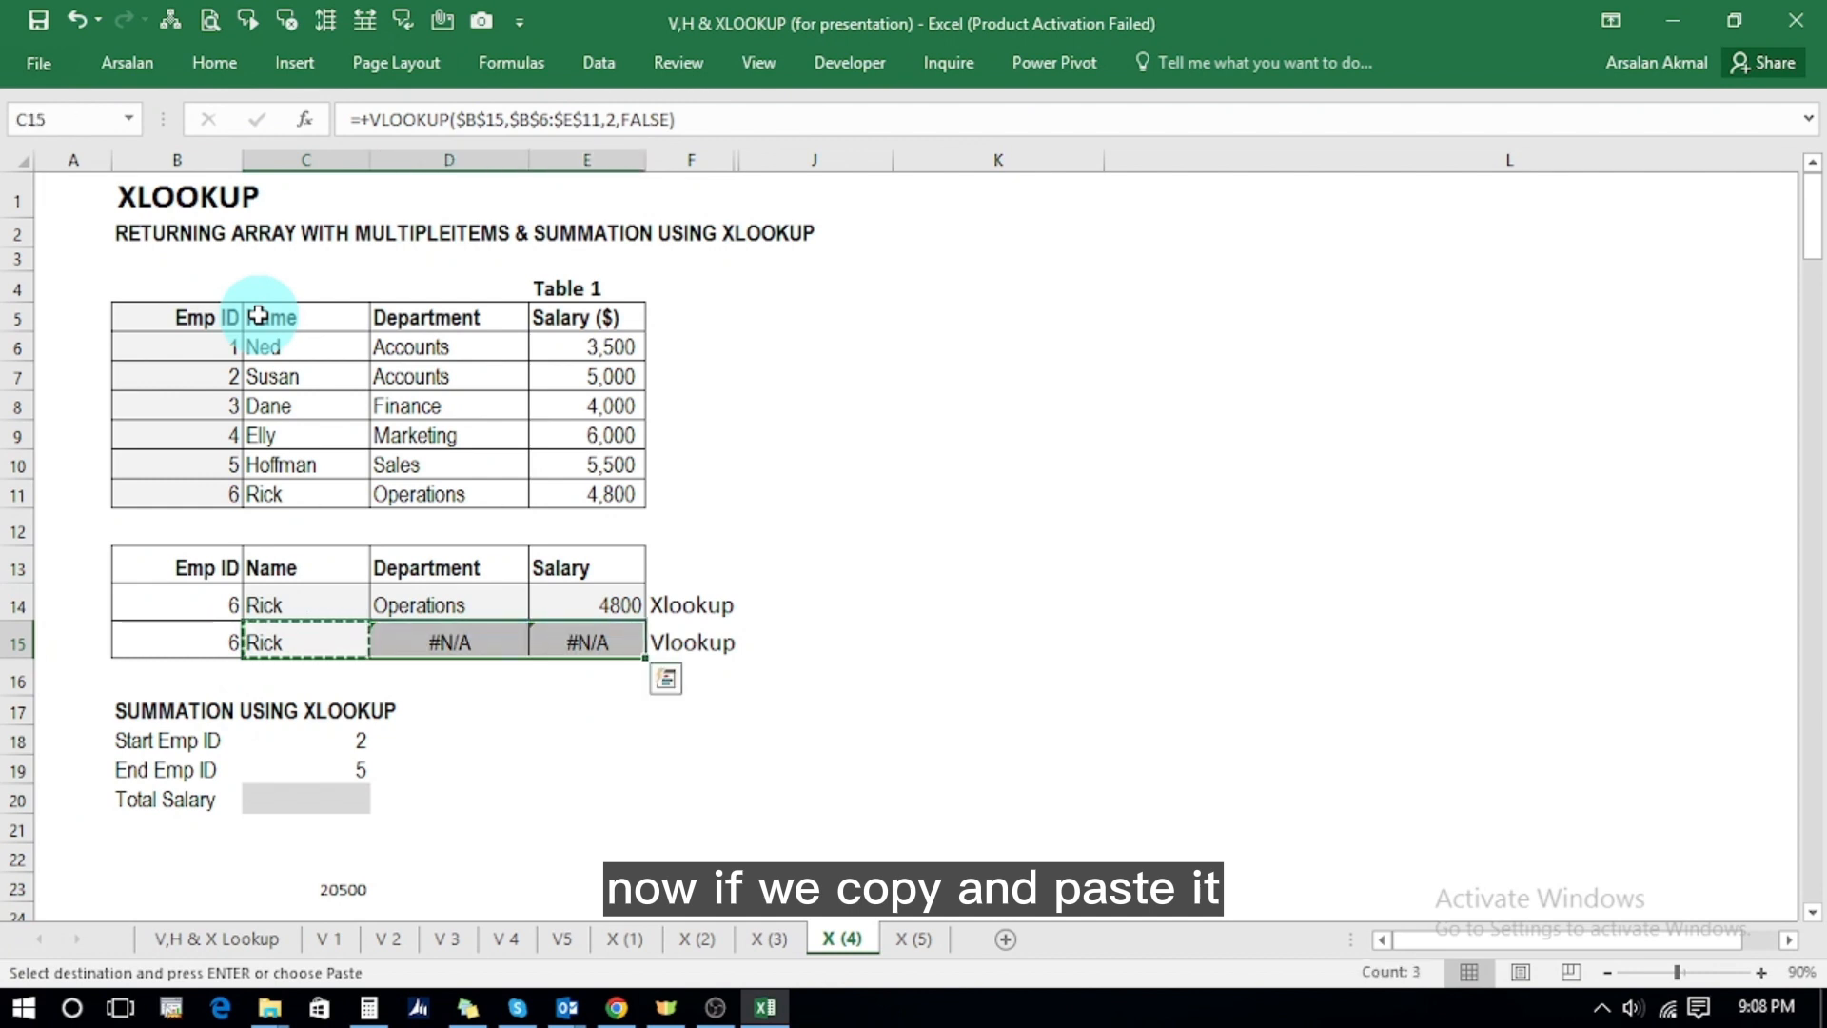
{"action": "key", "text": "Return"}
{"action": "key", "text": "Right"}
{"action": "key", "text": "Right"}
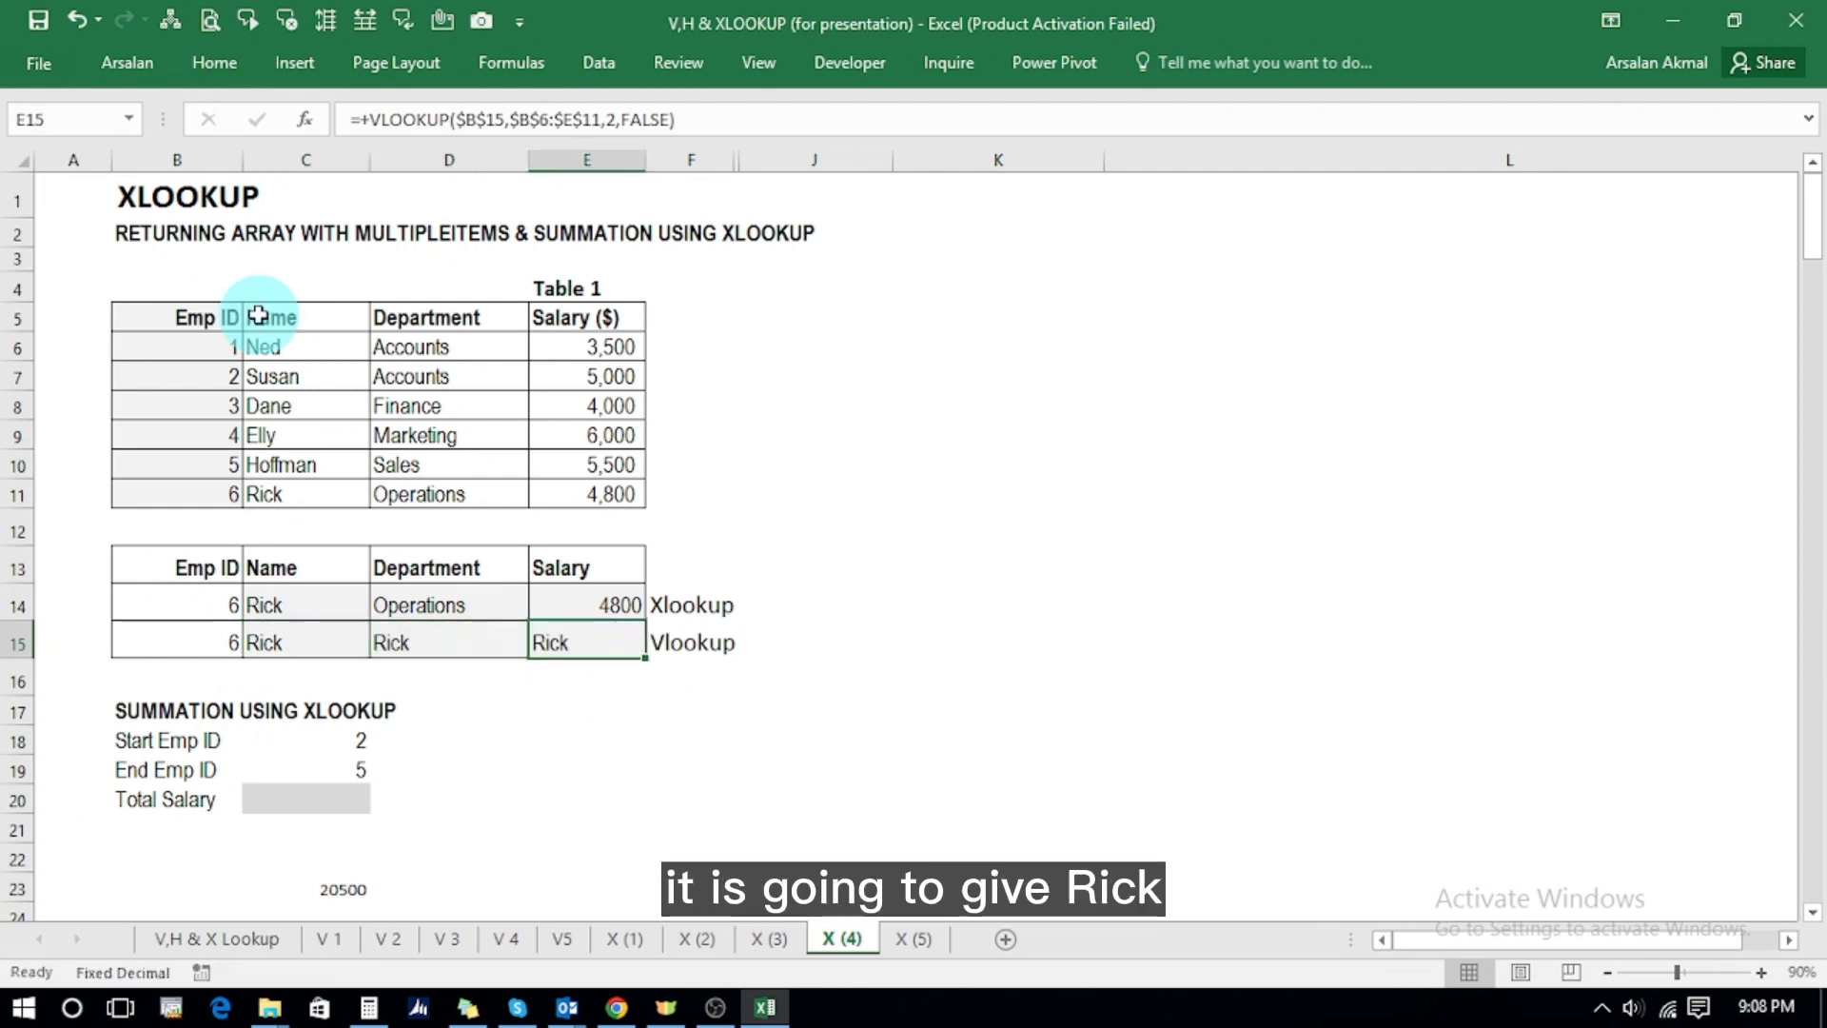
- Set the column index of the VLOOKUP in Department cell D15 to 3
{"action": "key", "text": "Left"}
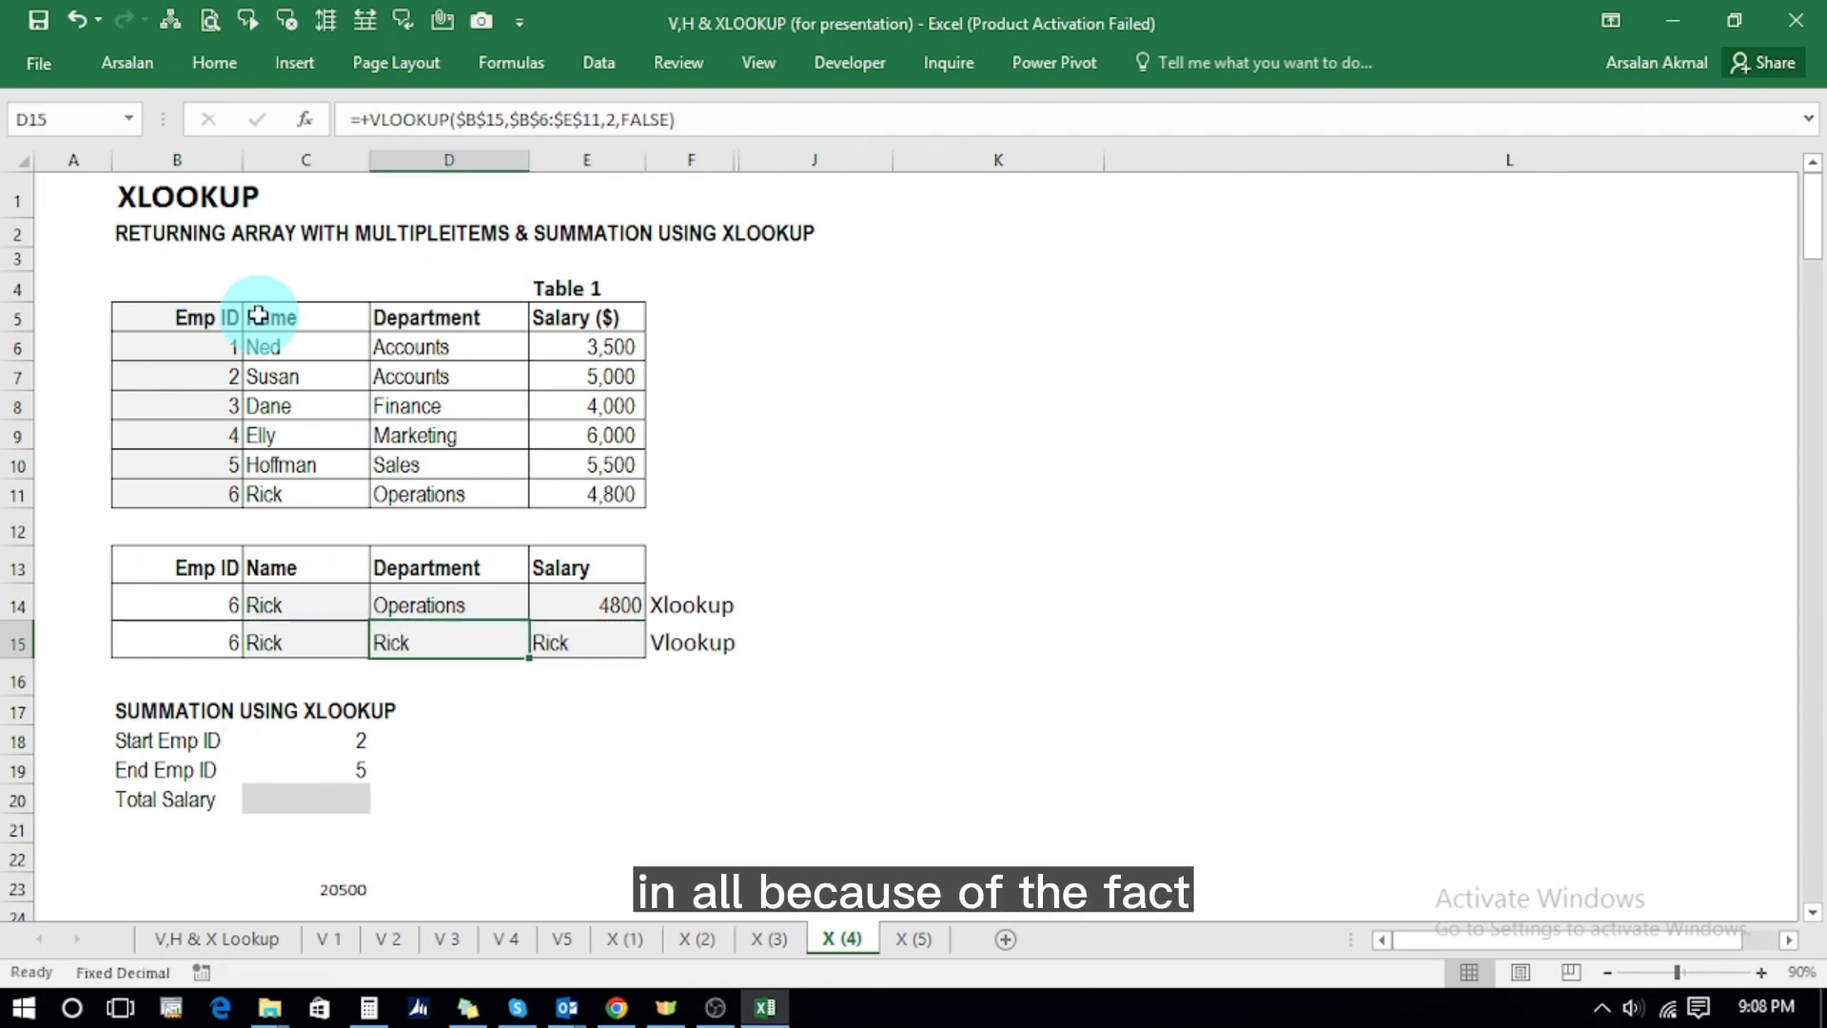
{"action": "key", "text": "F2"}
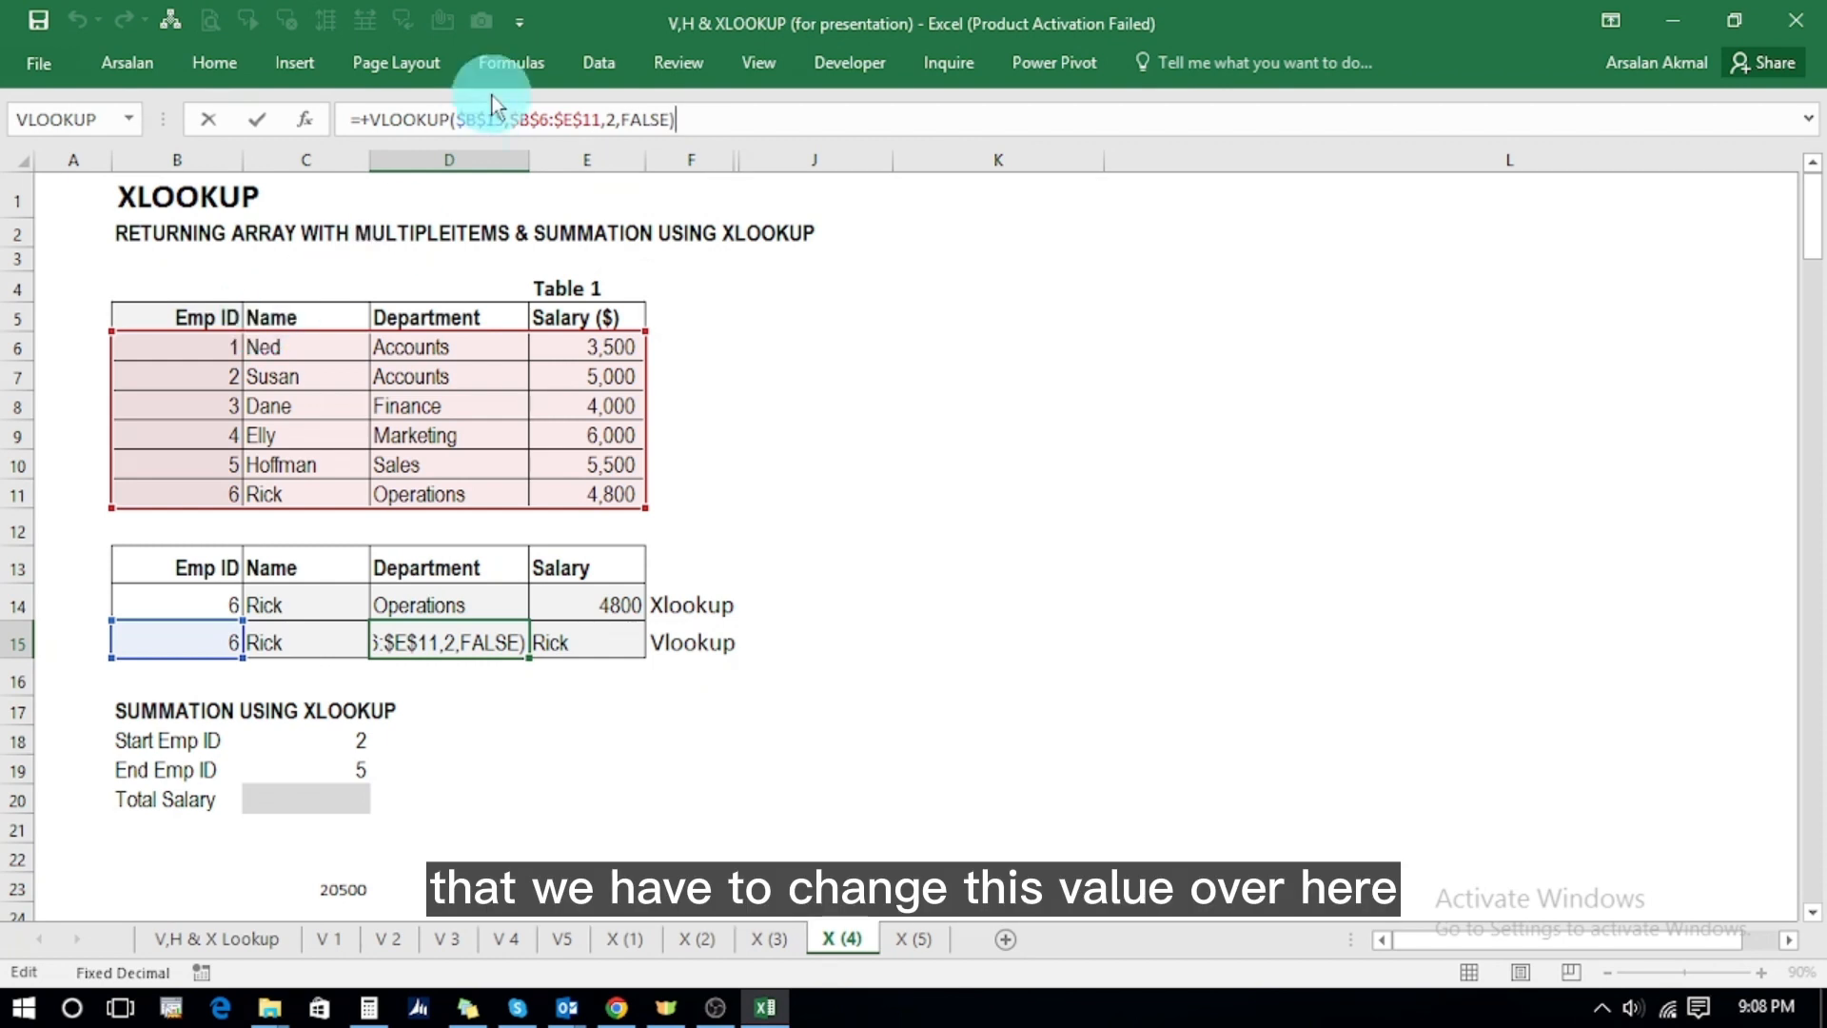
{"action": "left_click", "coordinate": [610, 121]}
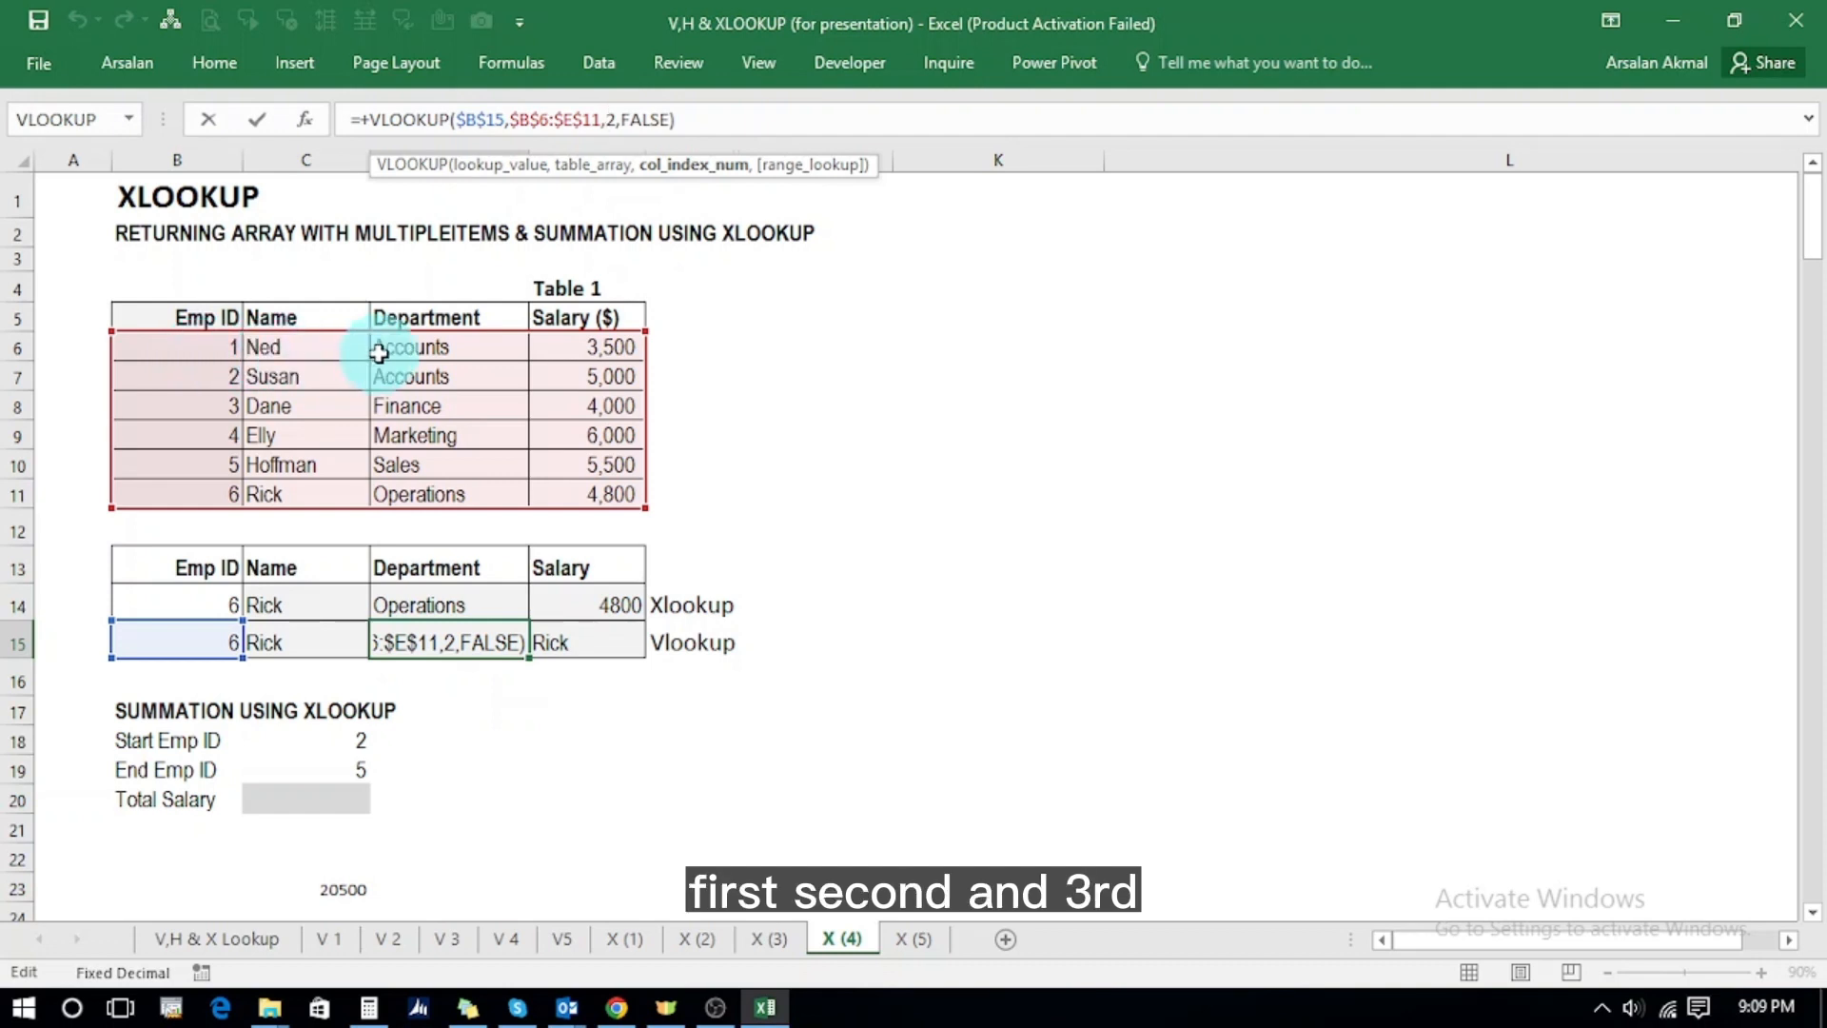
{"action": "type", "text": "3"}
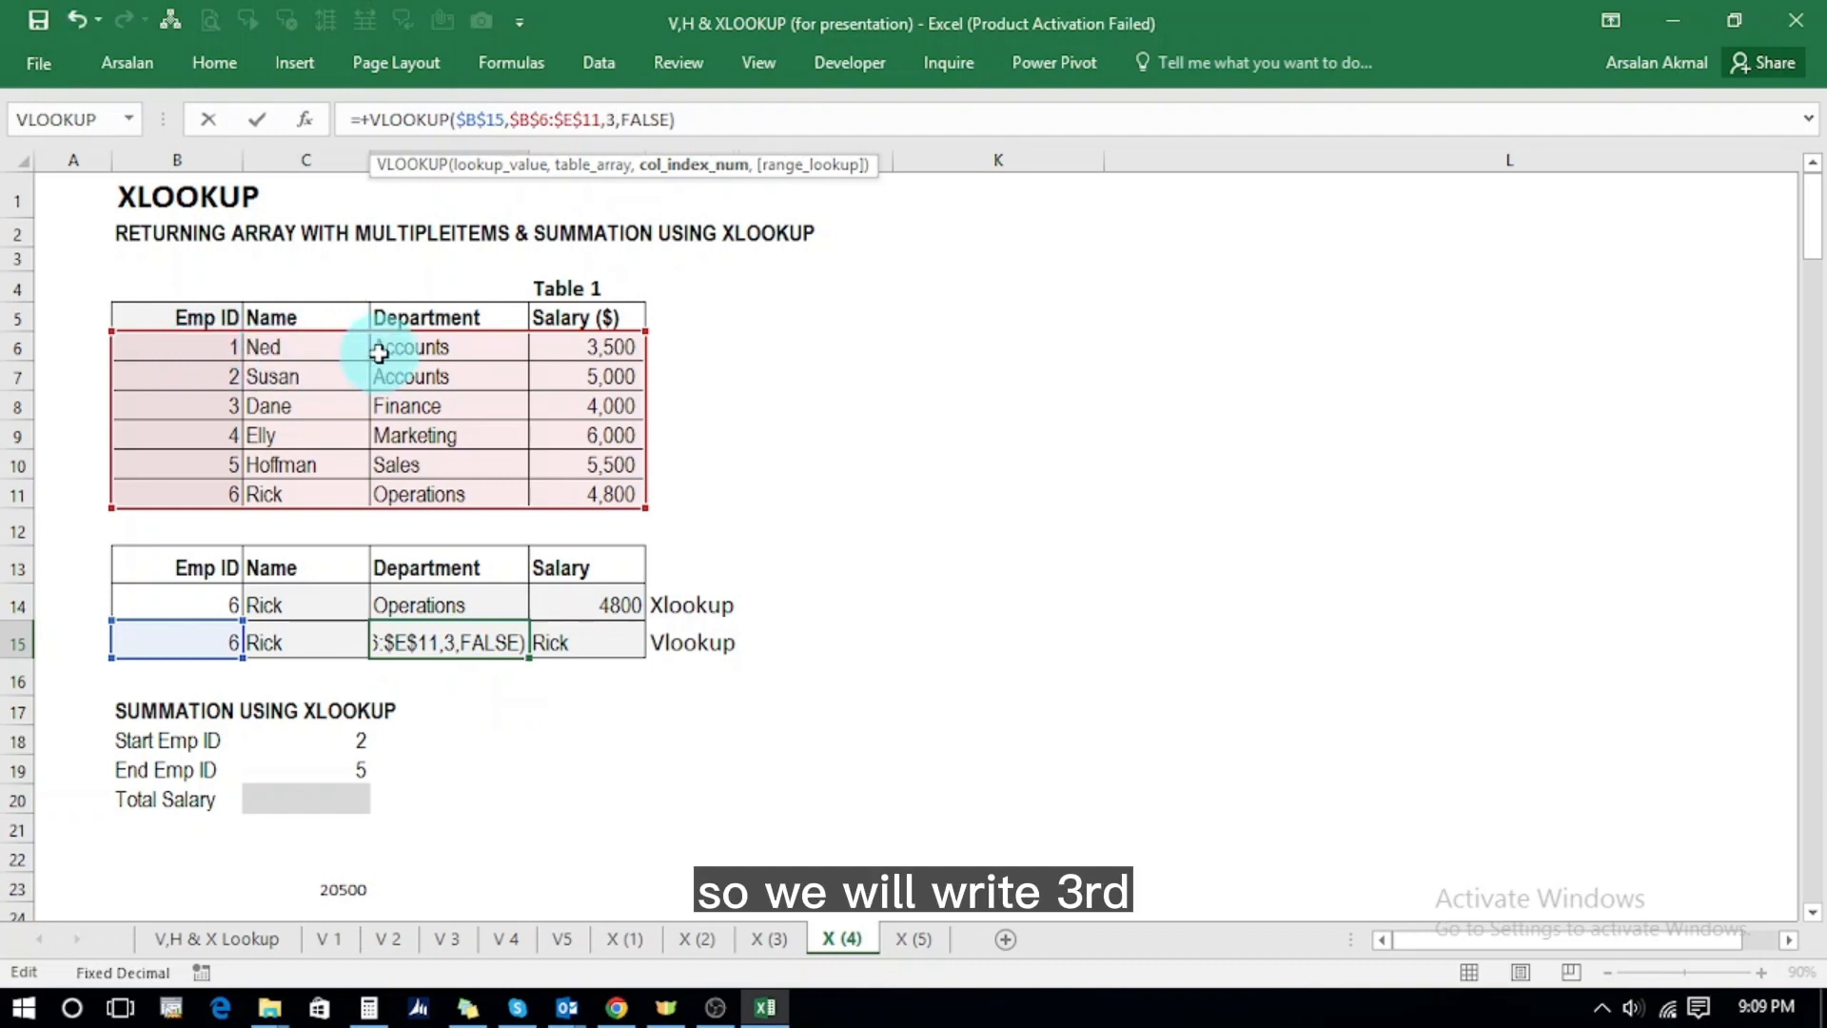
{"action": "key", "text": "Return"}
- Set the column index of the VLOOKUP in Salary cell E15 to 4
{"action": "key", "text": "Up"}
{"action": "key", "text": "Right"}
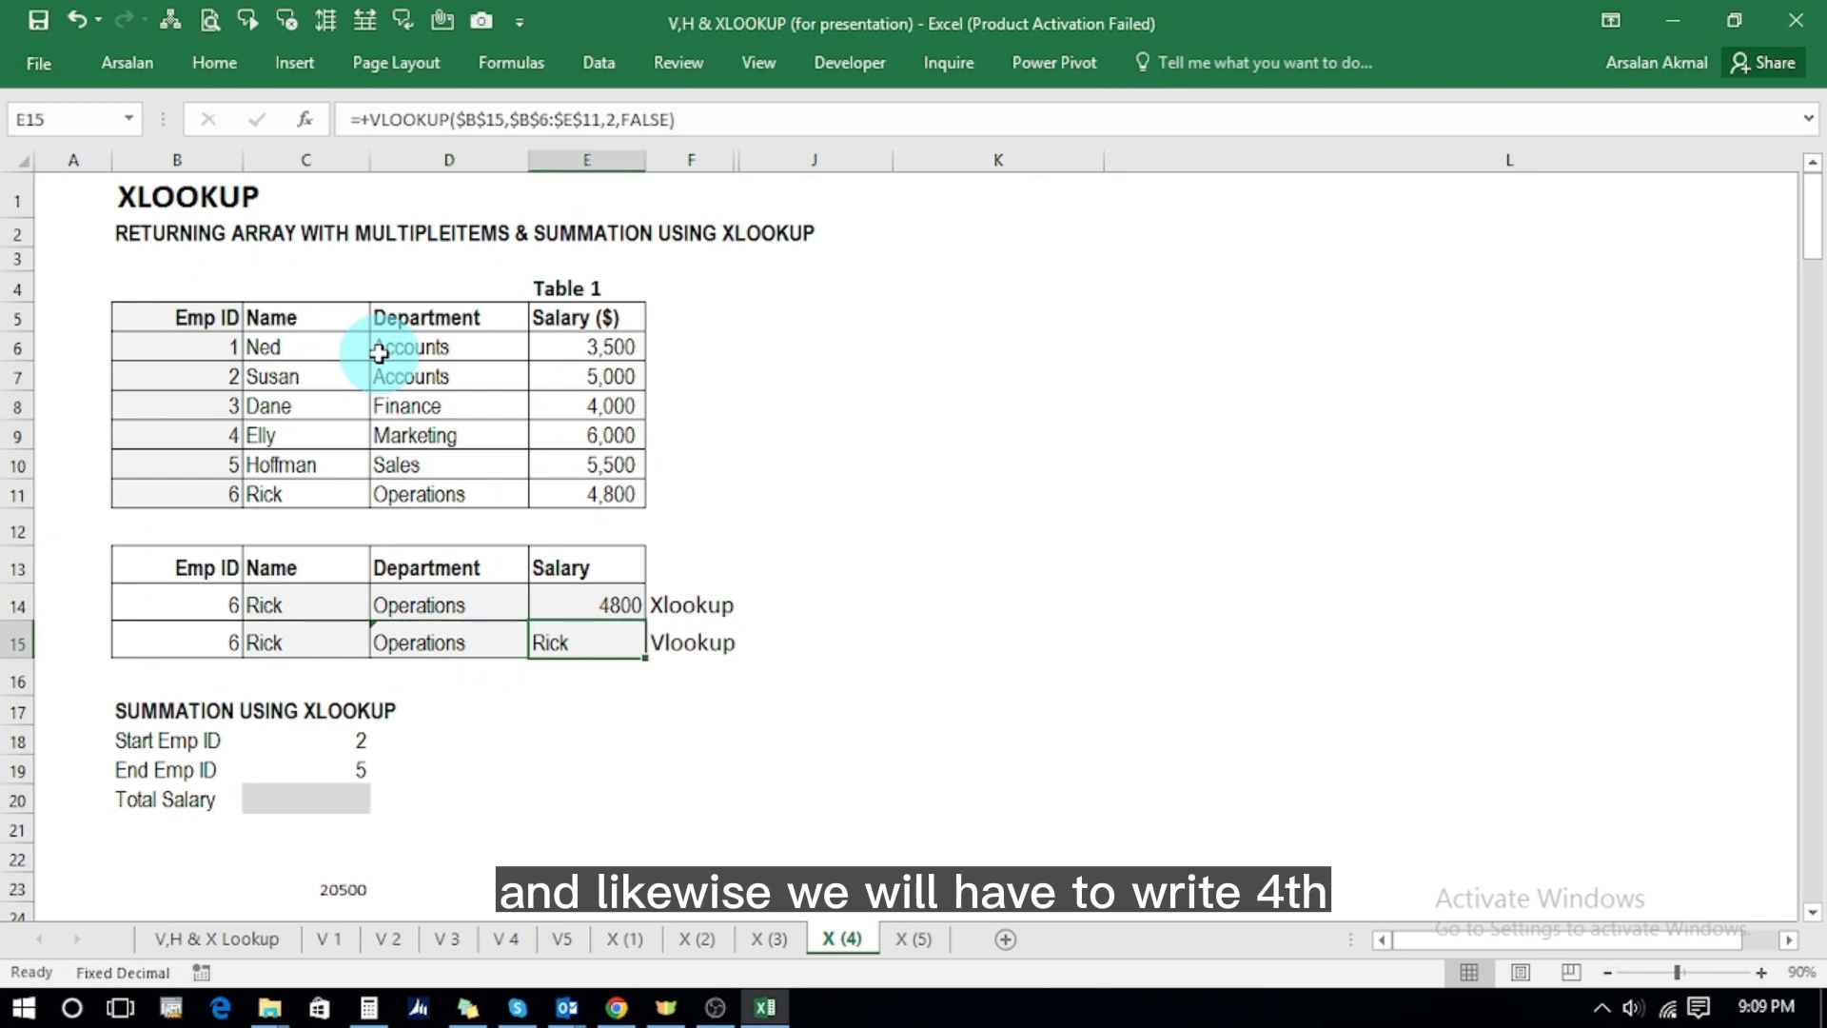
{"action": "key", "text": "F2"}
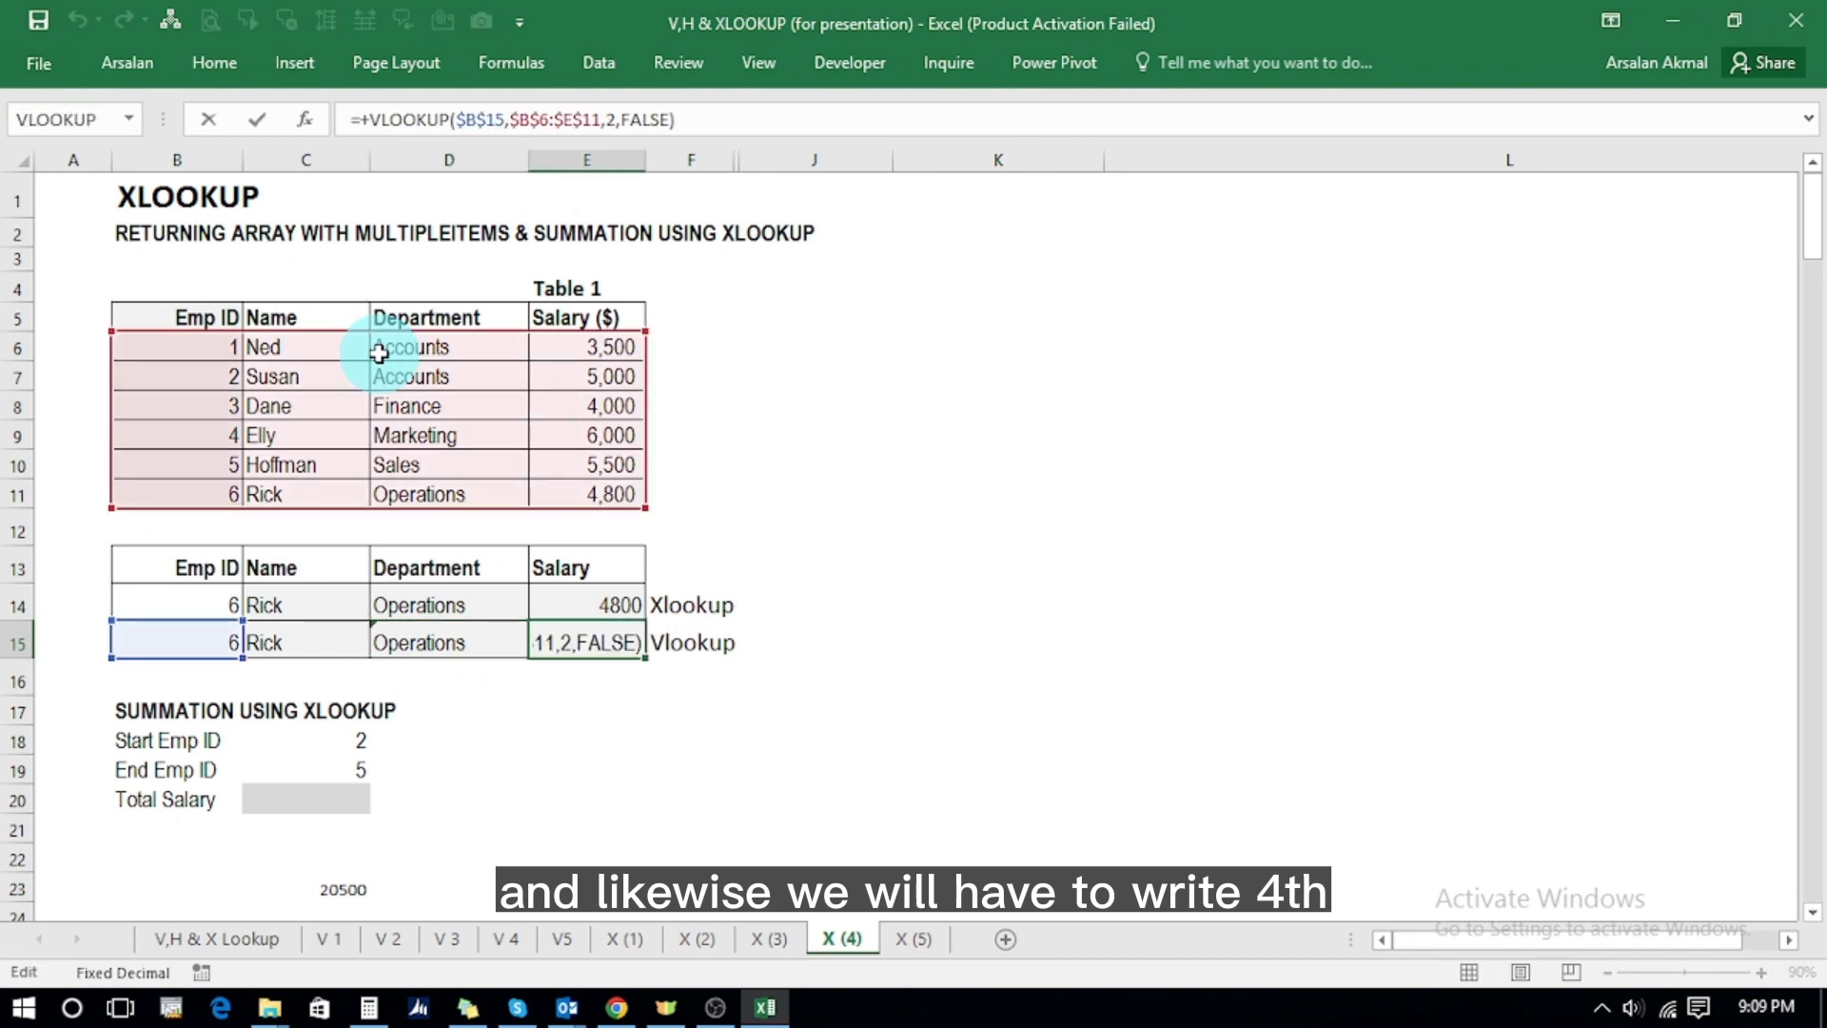
{"action": "key", "text": "Left"}
{"action": "key", "text": "Left"}
{"action": "key", "text": "Left"}
{"action": "key", "text": "Left"}
{"action": "key", "text": "Left"}
{"action": "key", "text": "Left"}
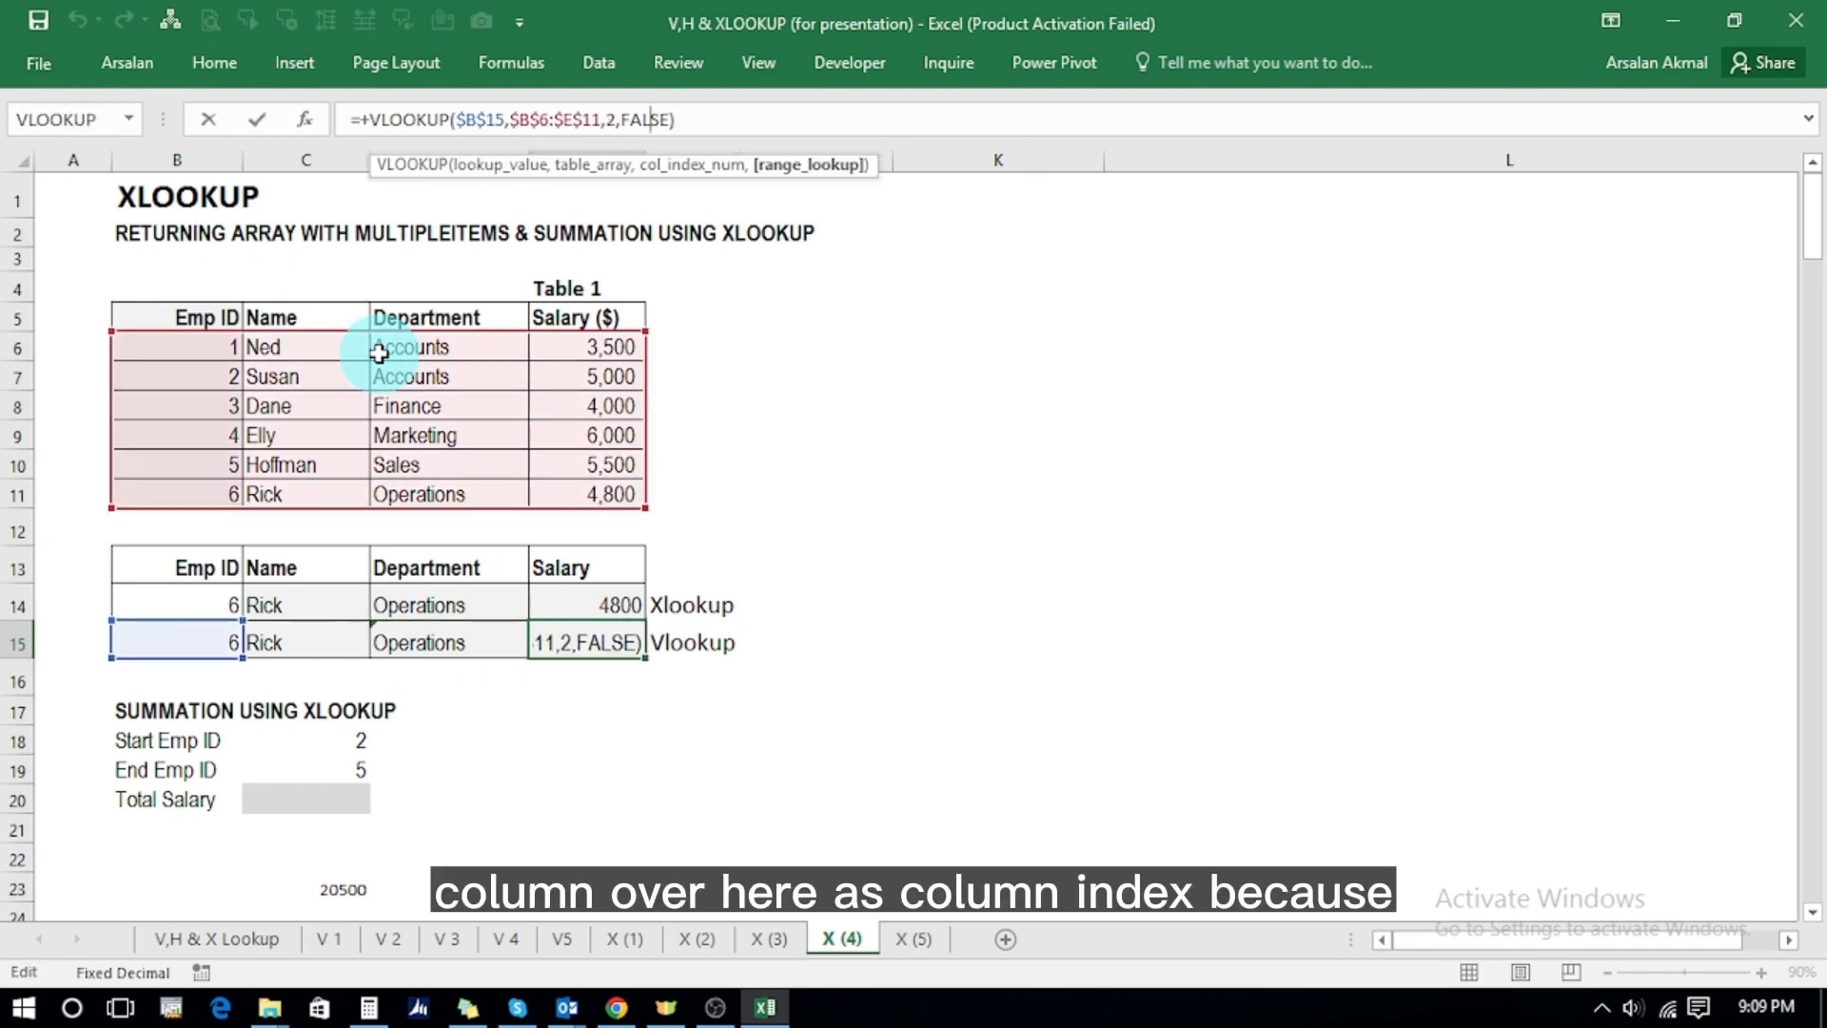
{"action": "key", "text": "Left"}
{"action": "key", "text": "BackSpace"}
{"action": "type", "text": "4"}
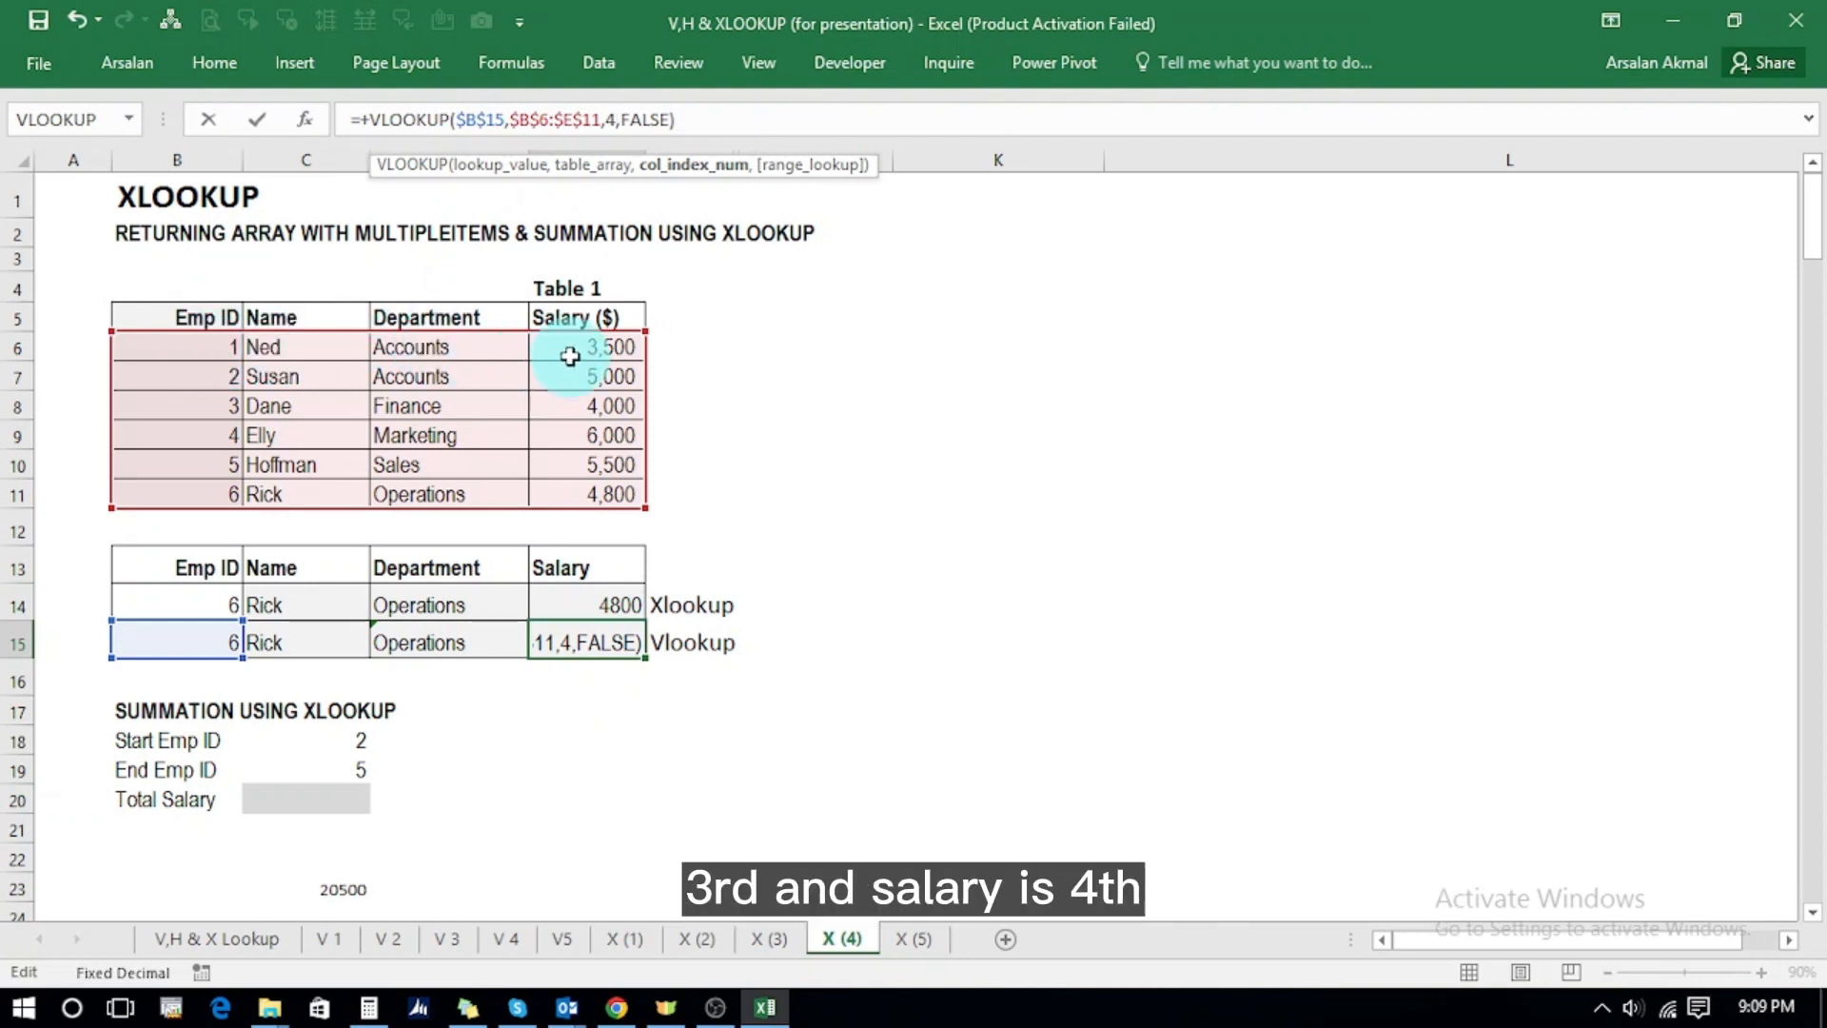
{"action": "key", "text": "Return"}
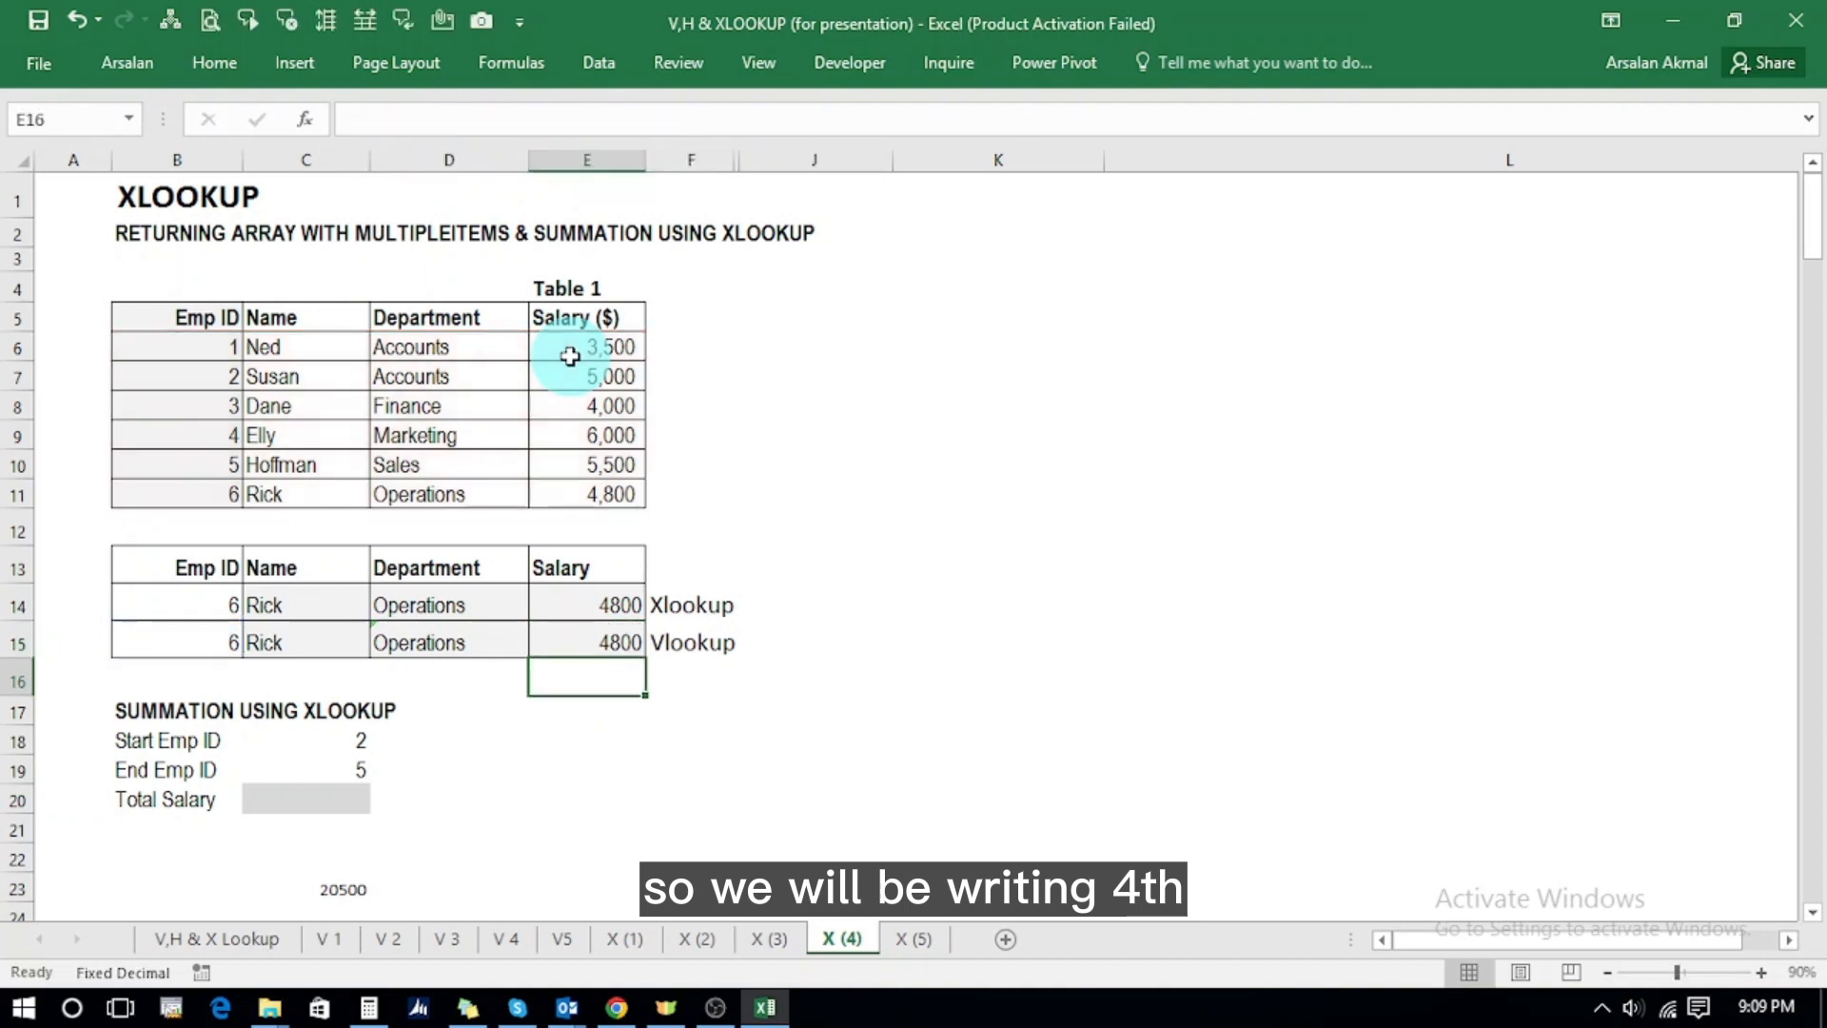
- Review the column index in each row 15 VLOOKUP formula and compare the row with the XLOOKUP row above
{"action": "key", "text": "Up"}
{"action": "key", "text": "Up"}
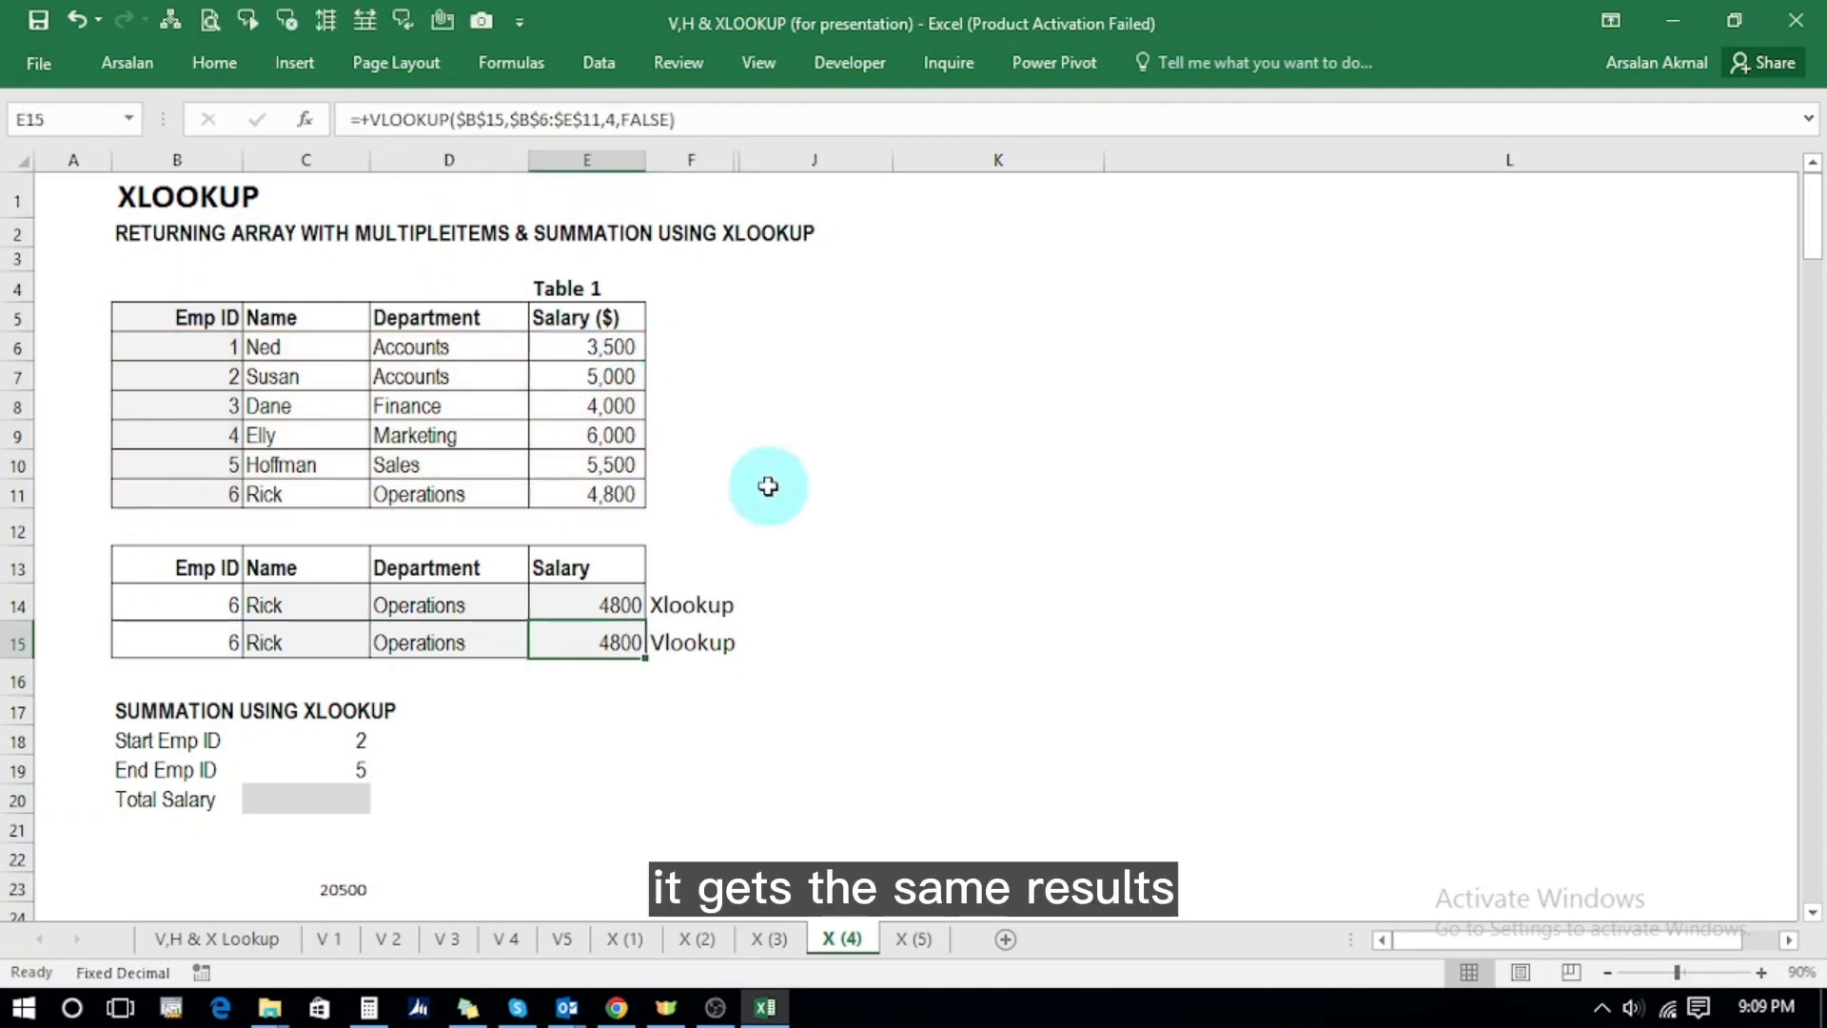
{"action": "key", "text": "Down"}
{"action": "key", "text": "Left"}
{"action": "key", "text": "Left"}
{"action": "key", "text": "Left"}
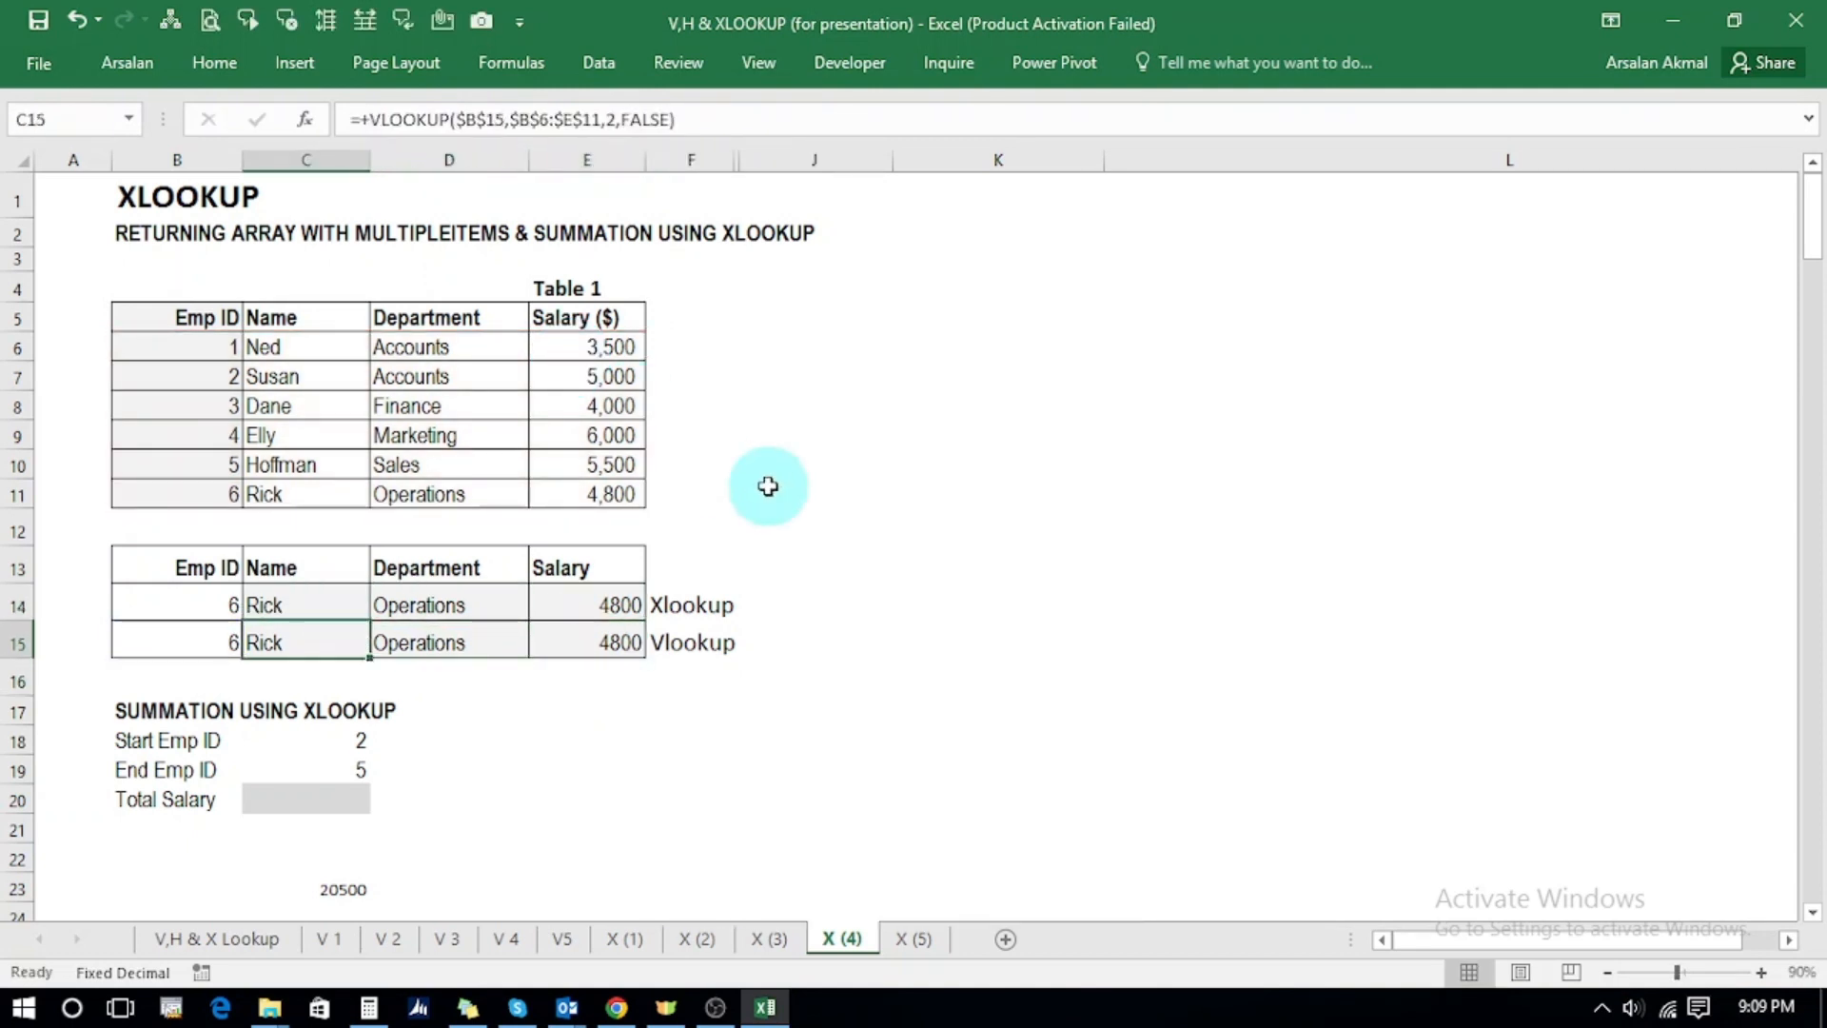
{"action": "key", "text": "Right"}
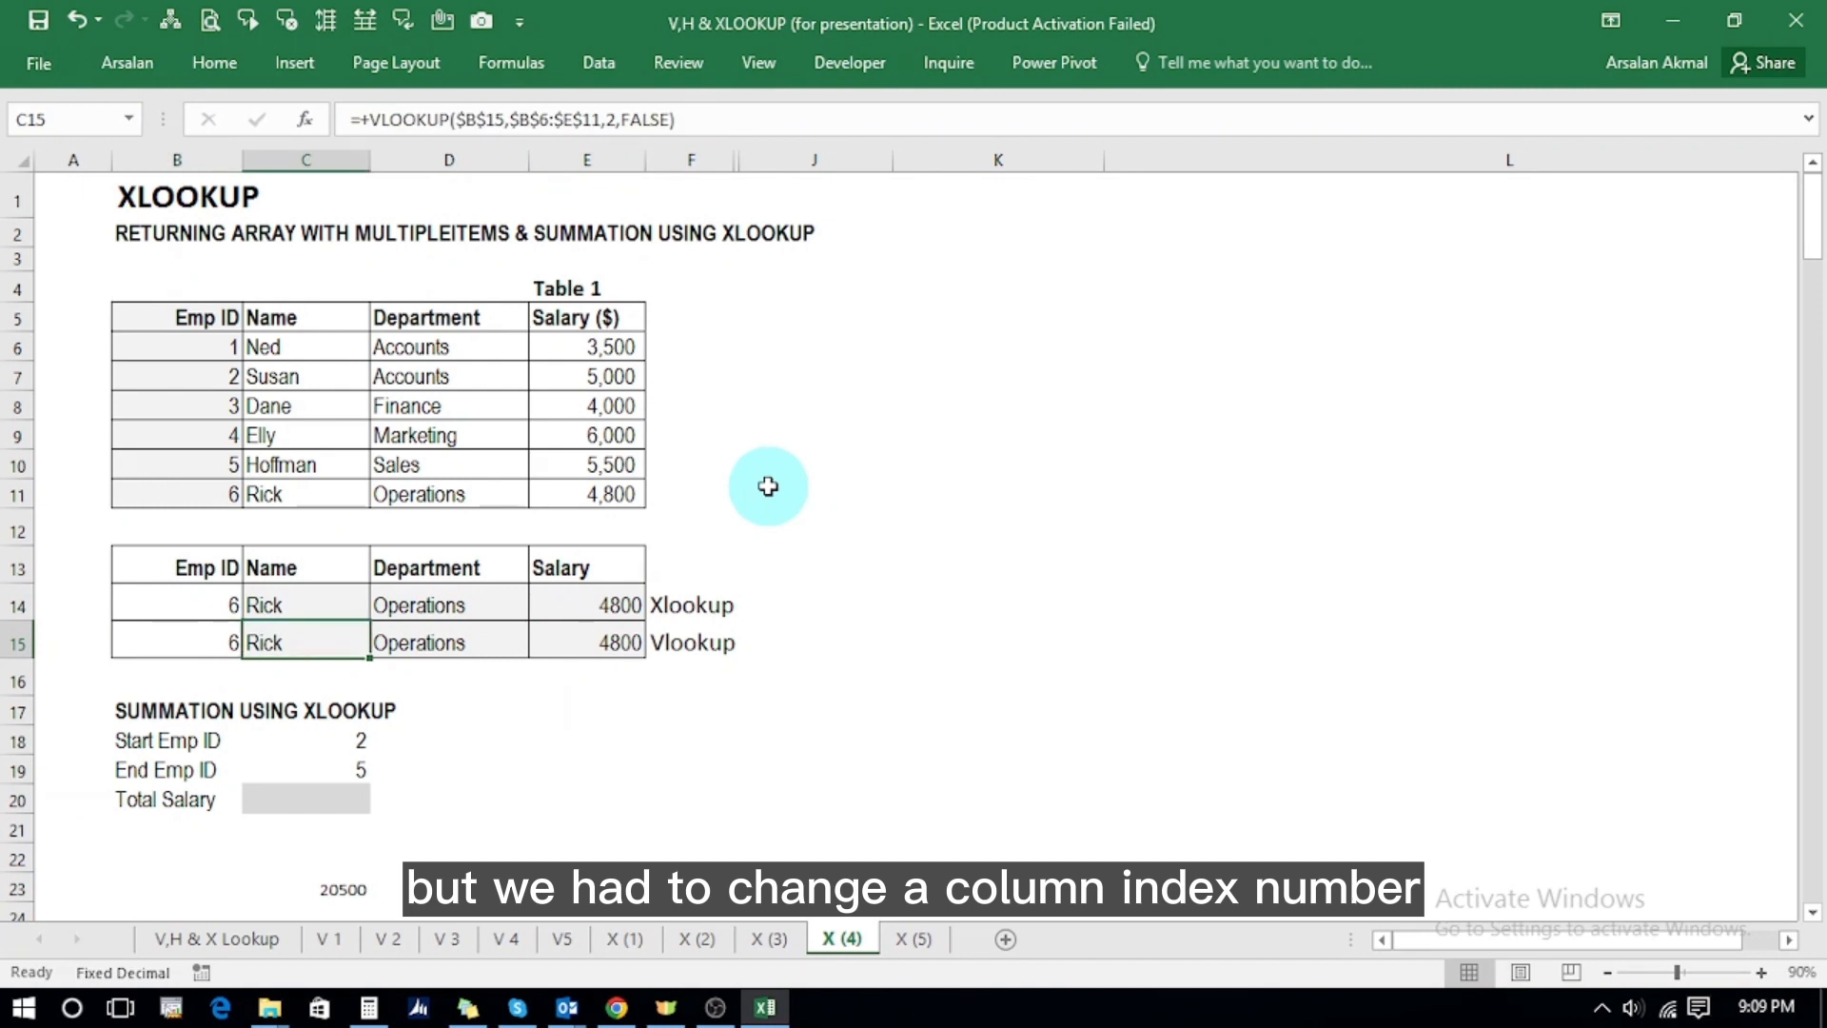
{"action": "key", "text": "Right"}
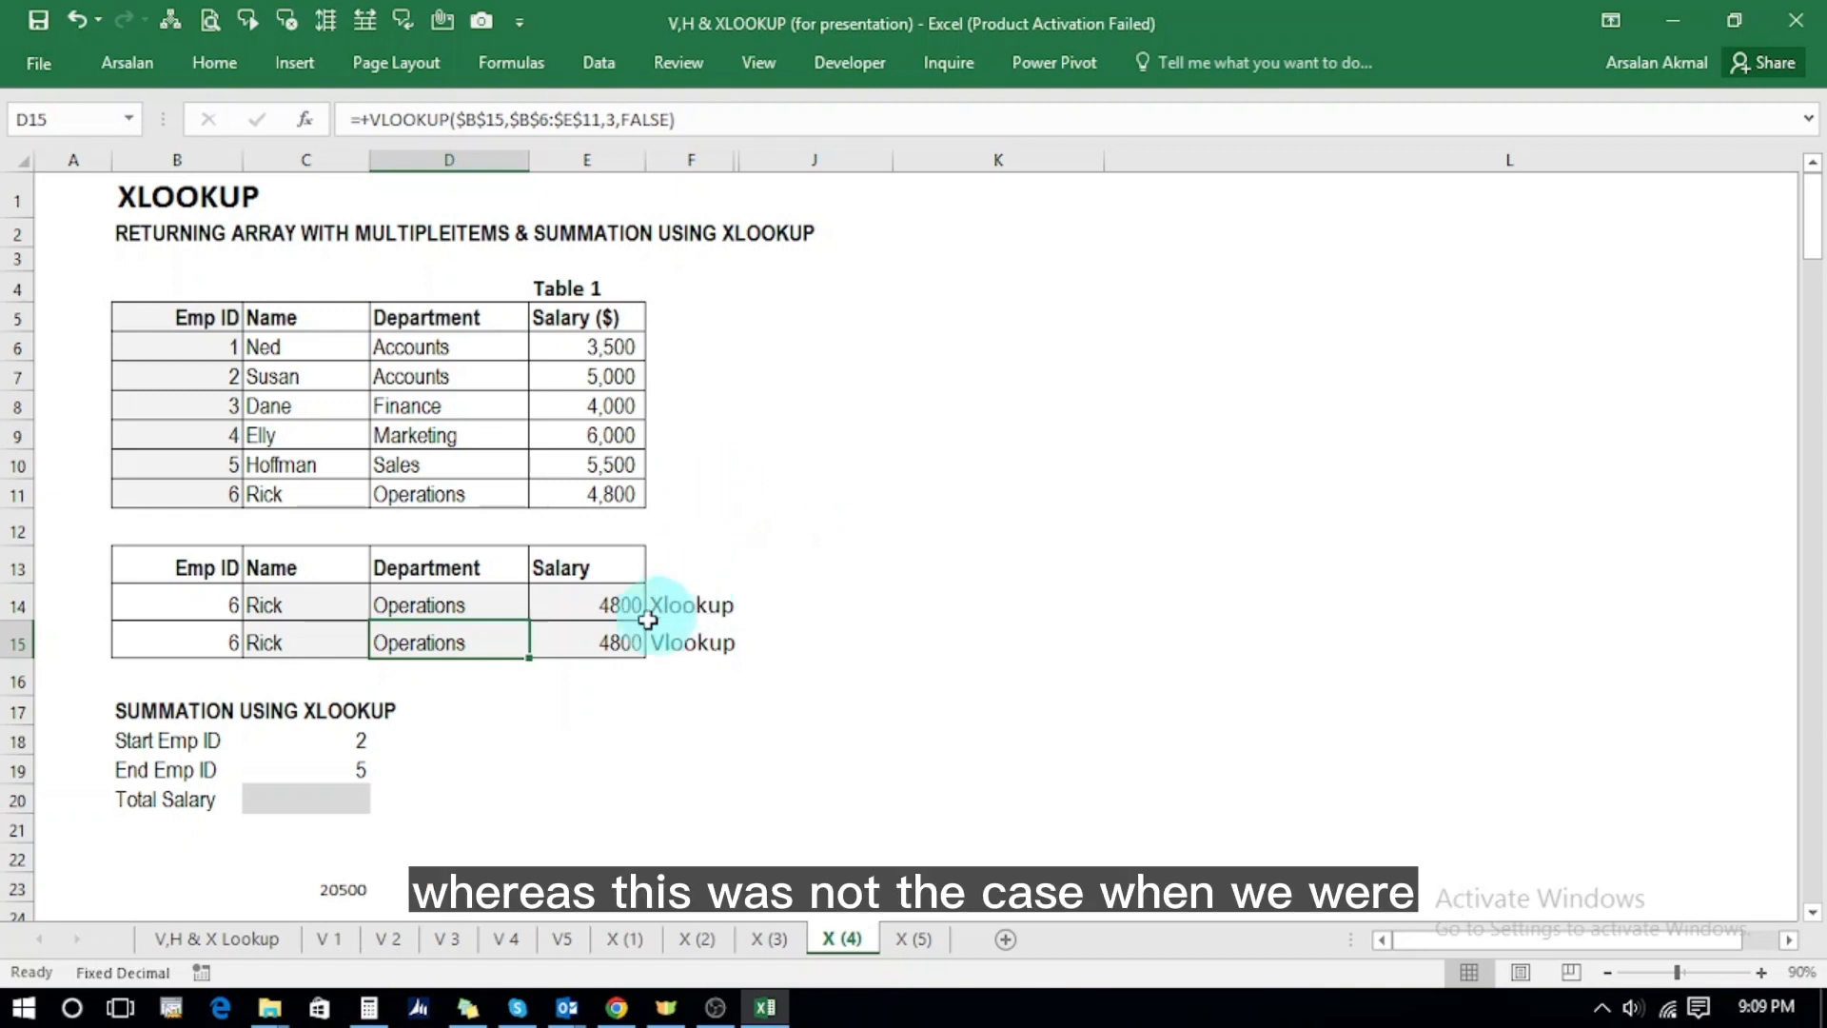
{"action": "left_click", "coordinate": [680, 614]}
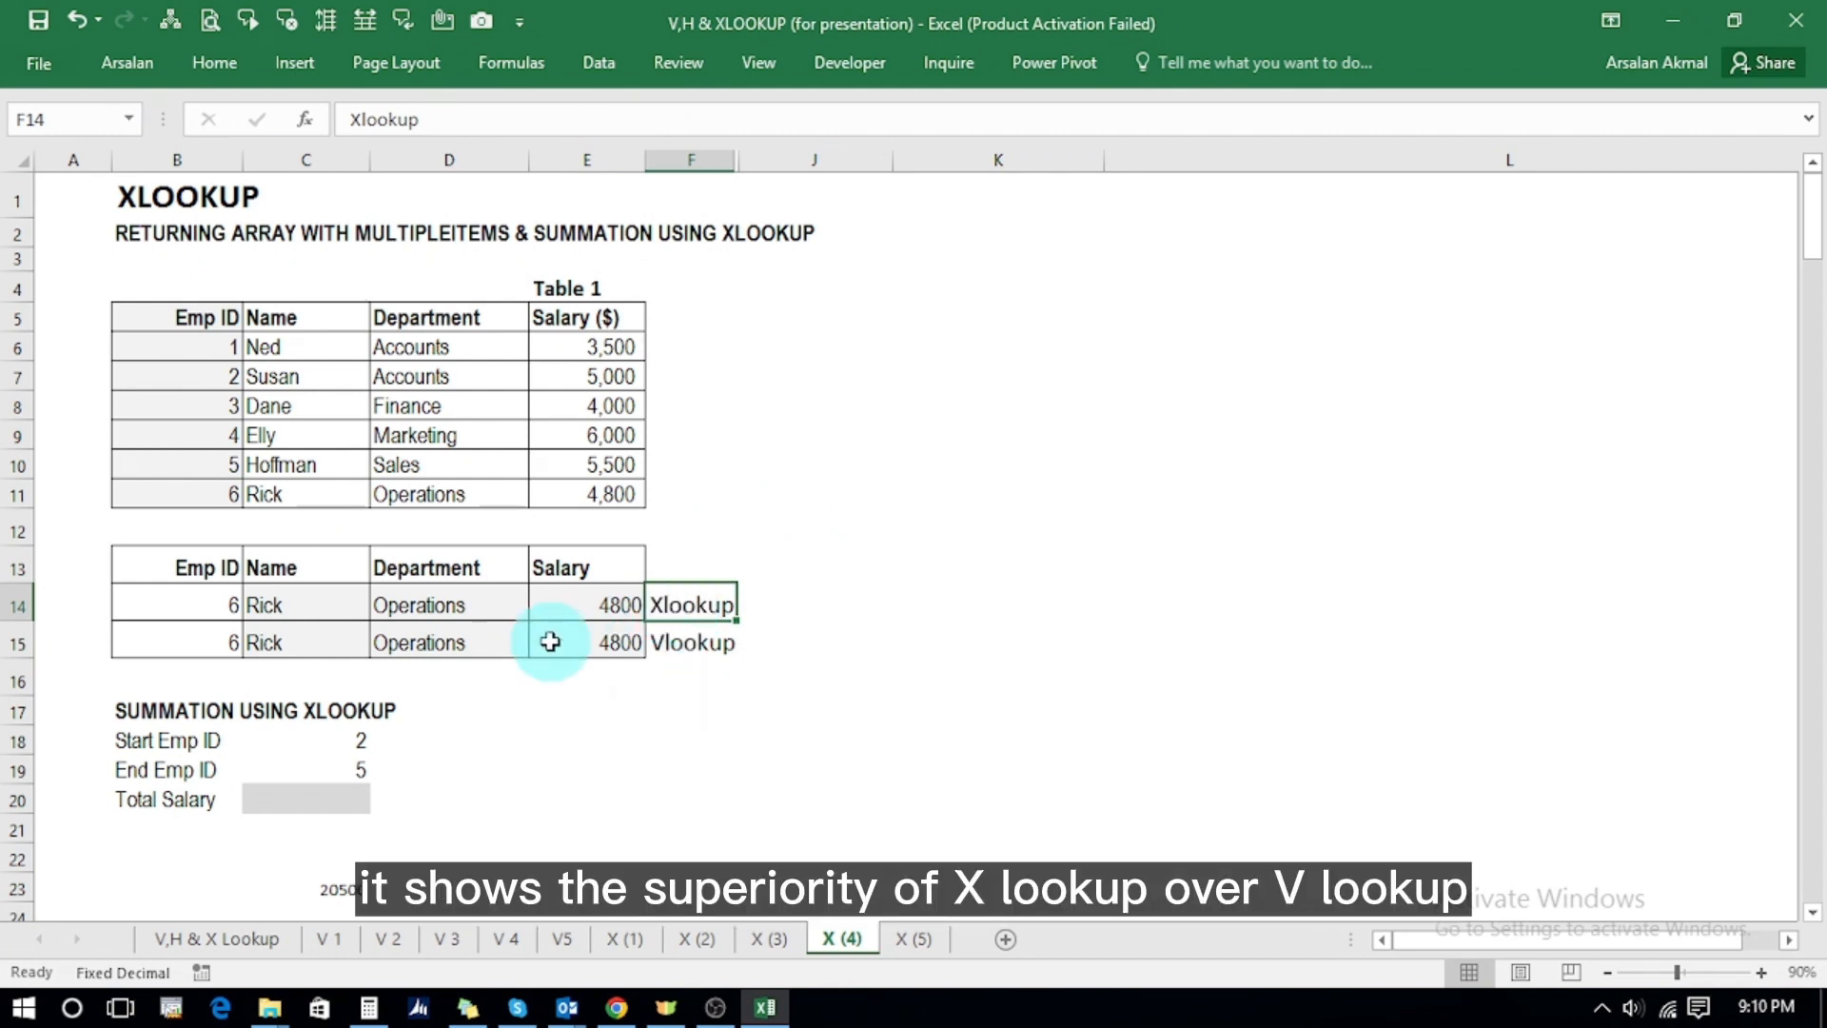
- Begin the Total Salary formula in cell C20 with a SUM function containing a nested XLOOKUP
{"action": "left_click", "coordinate": [309, 799]}
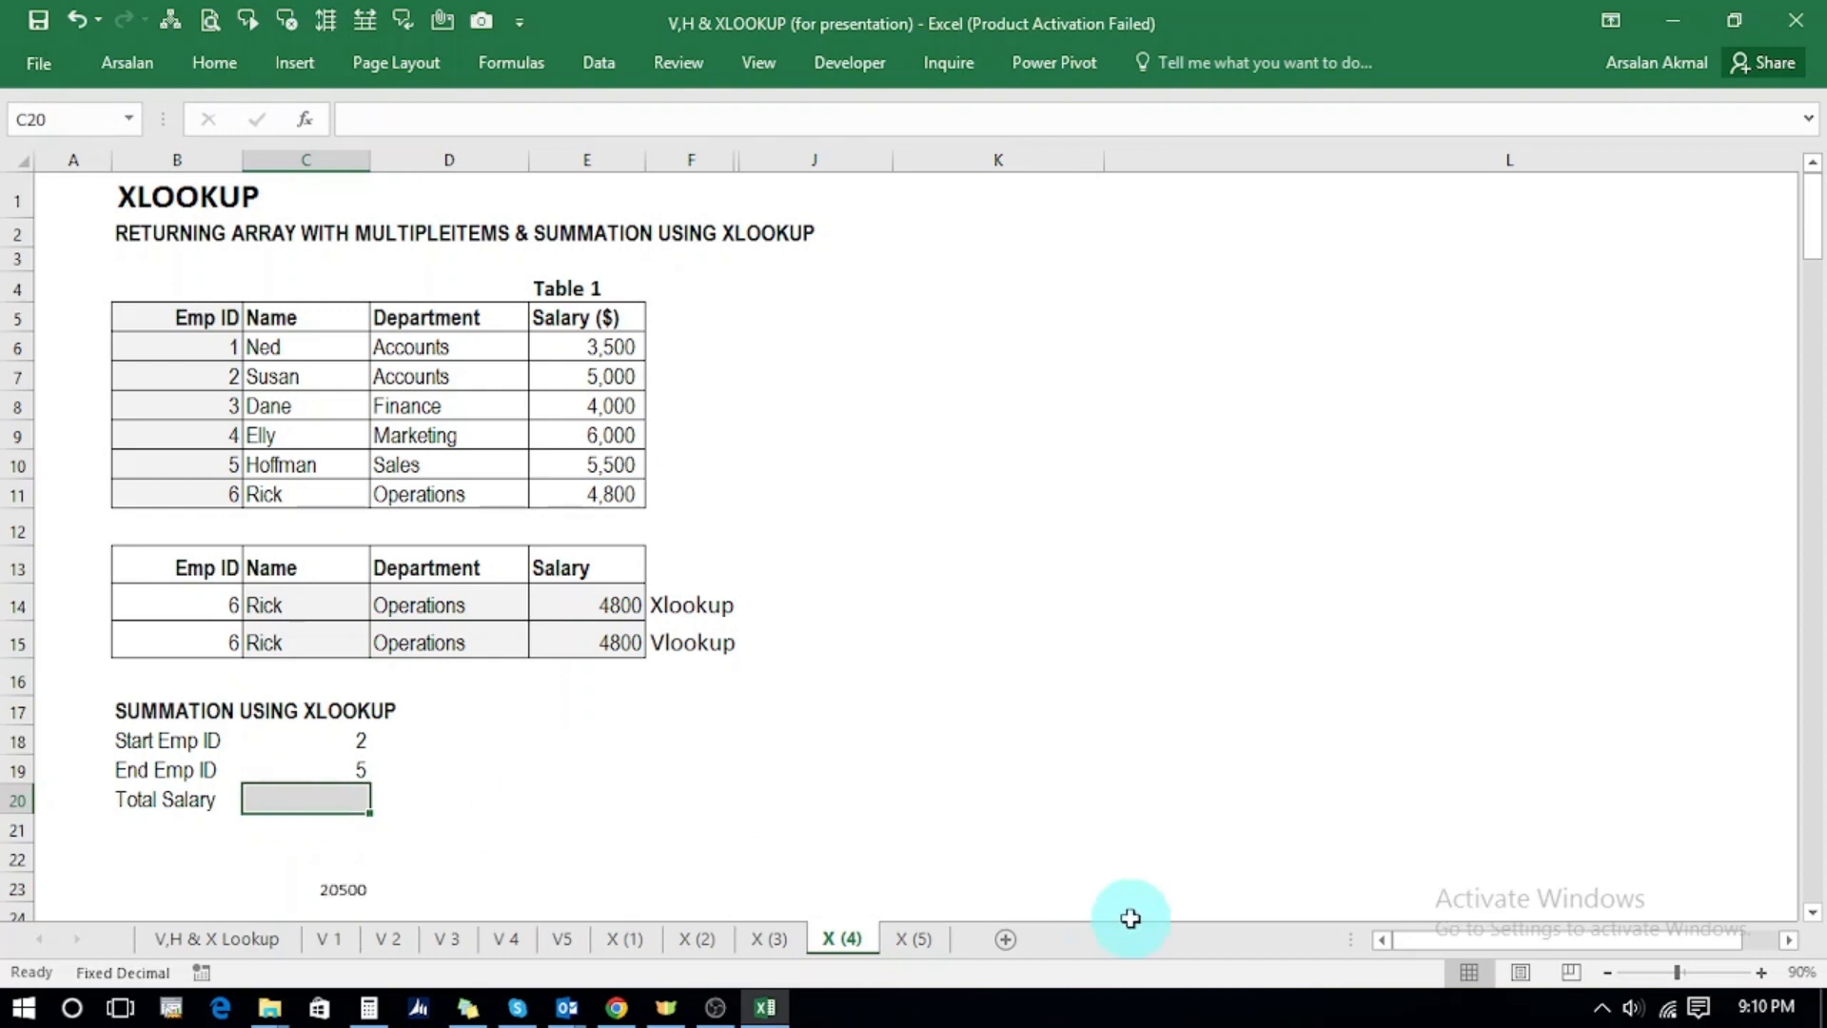
{"action": "type", "text": "+"}
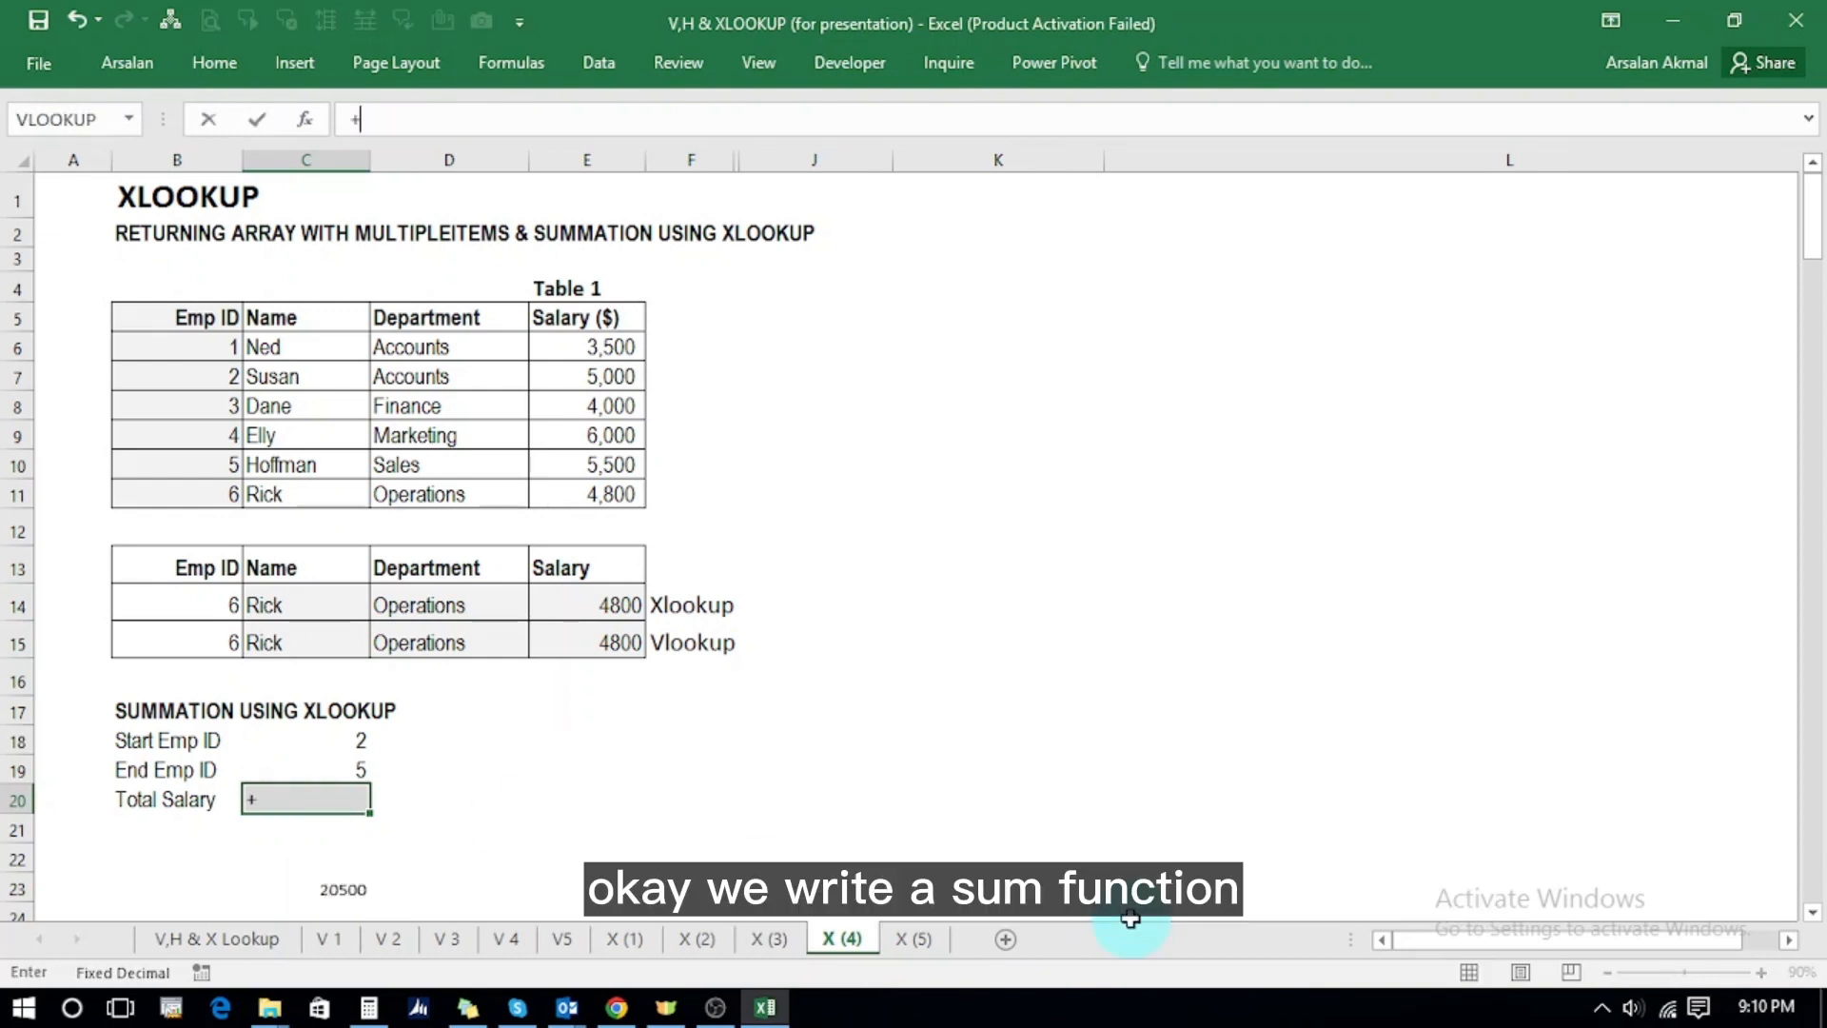
{"action": "type", "text": "su"}
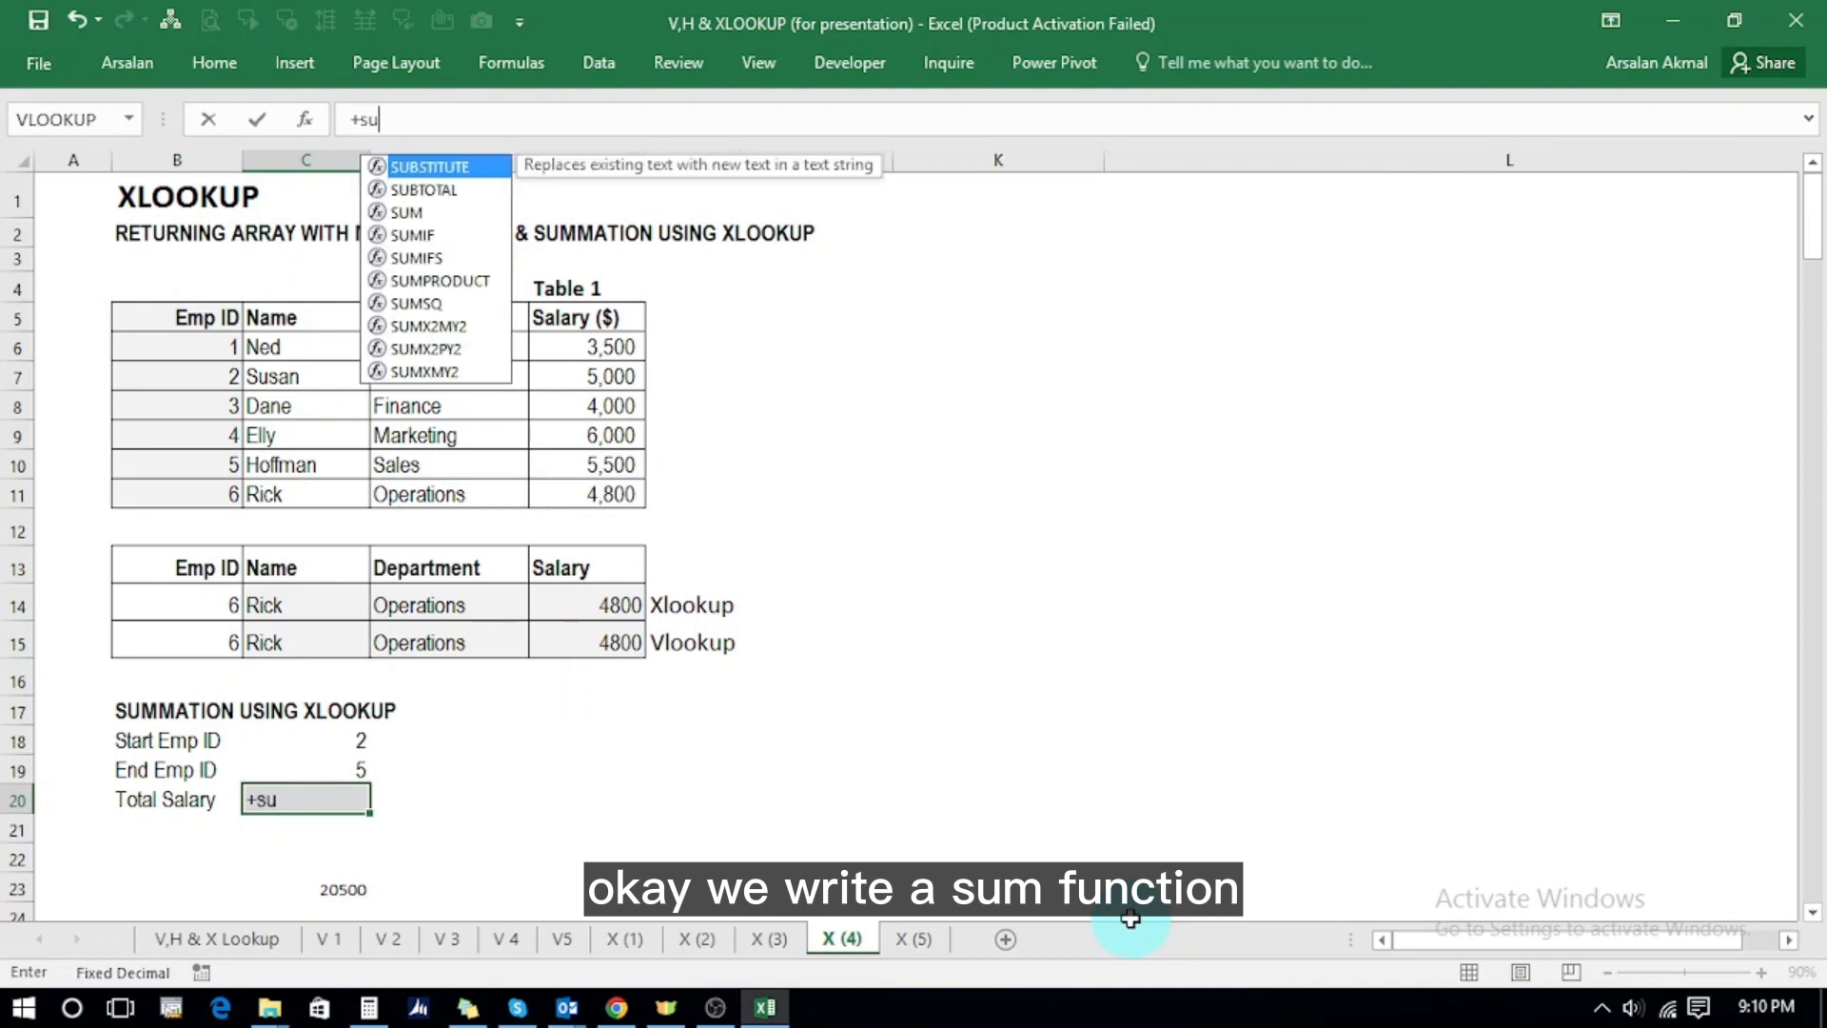
{"action": "type", "text": "m"}
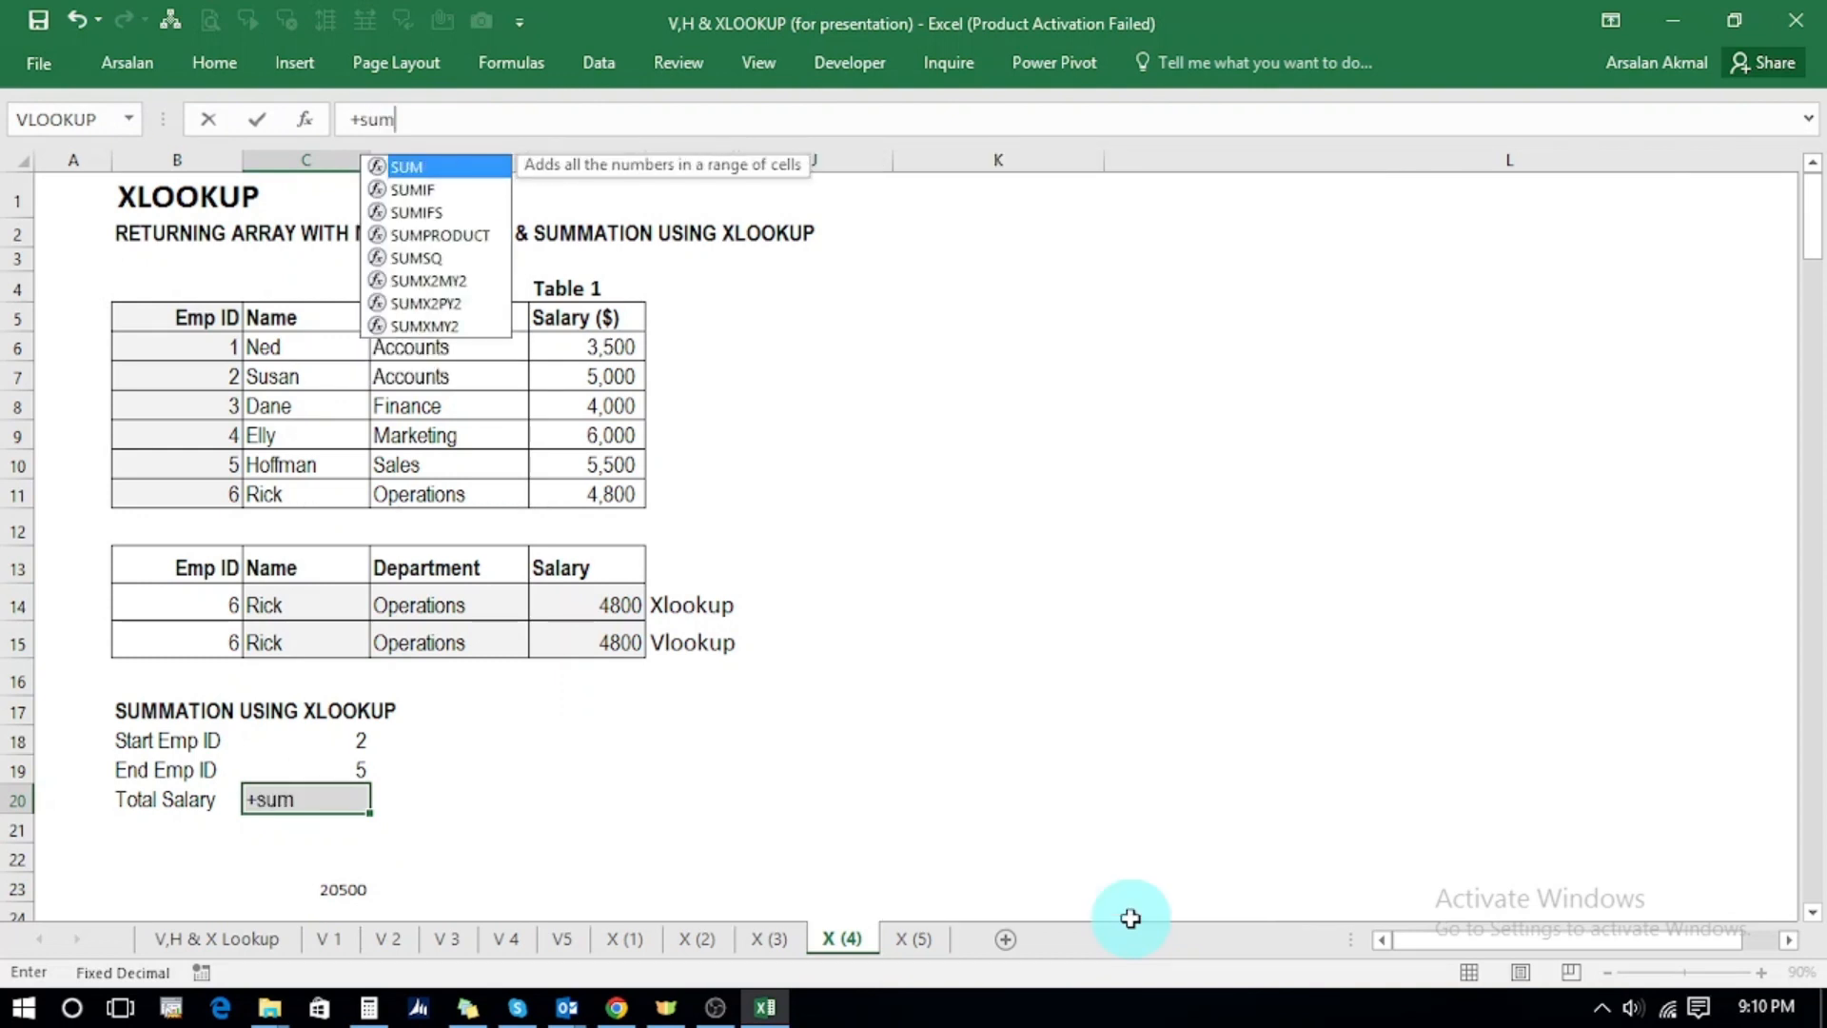
{"action": "double_click", "coordinate": [441, 172]}
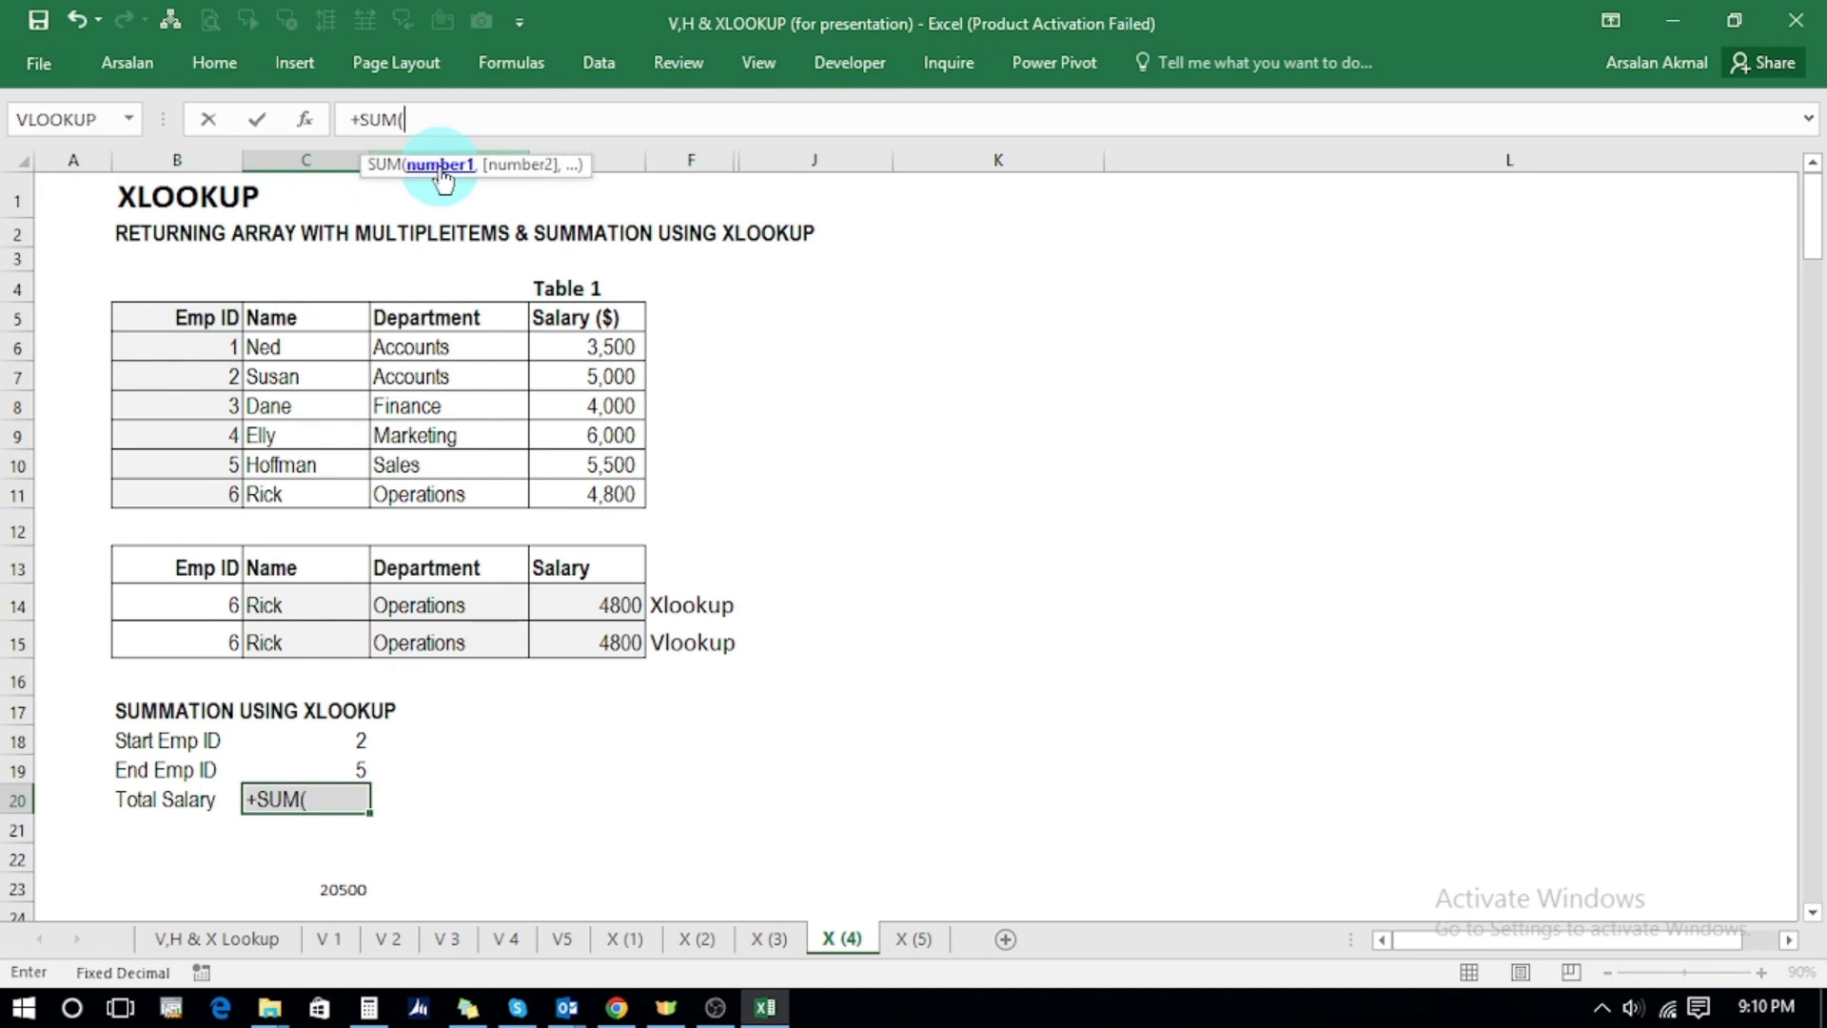
{"action": "type", "text": "xl"}
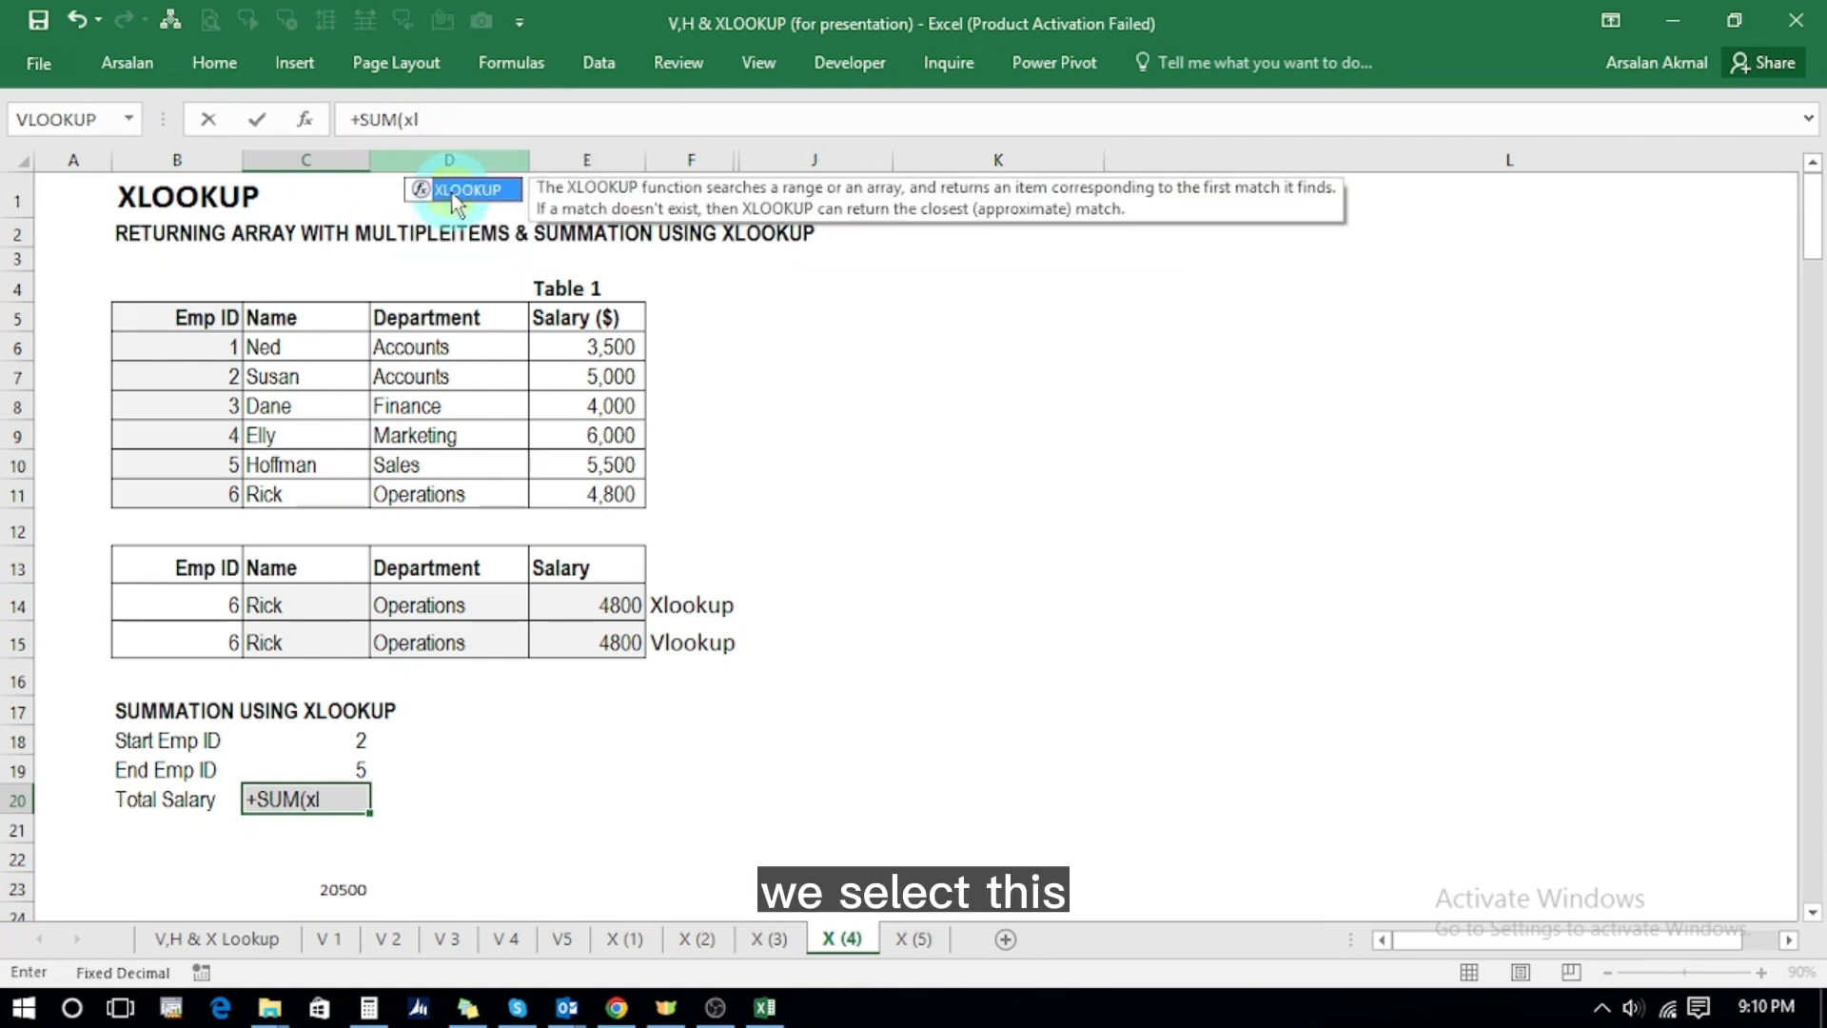
{"action": "double_click", "coordinate": [453, 190]}
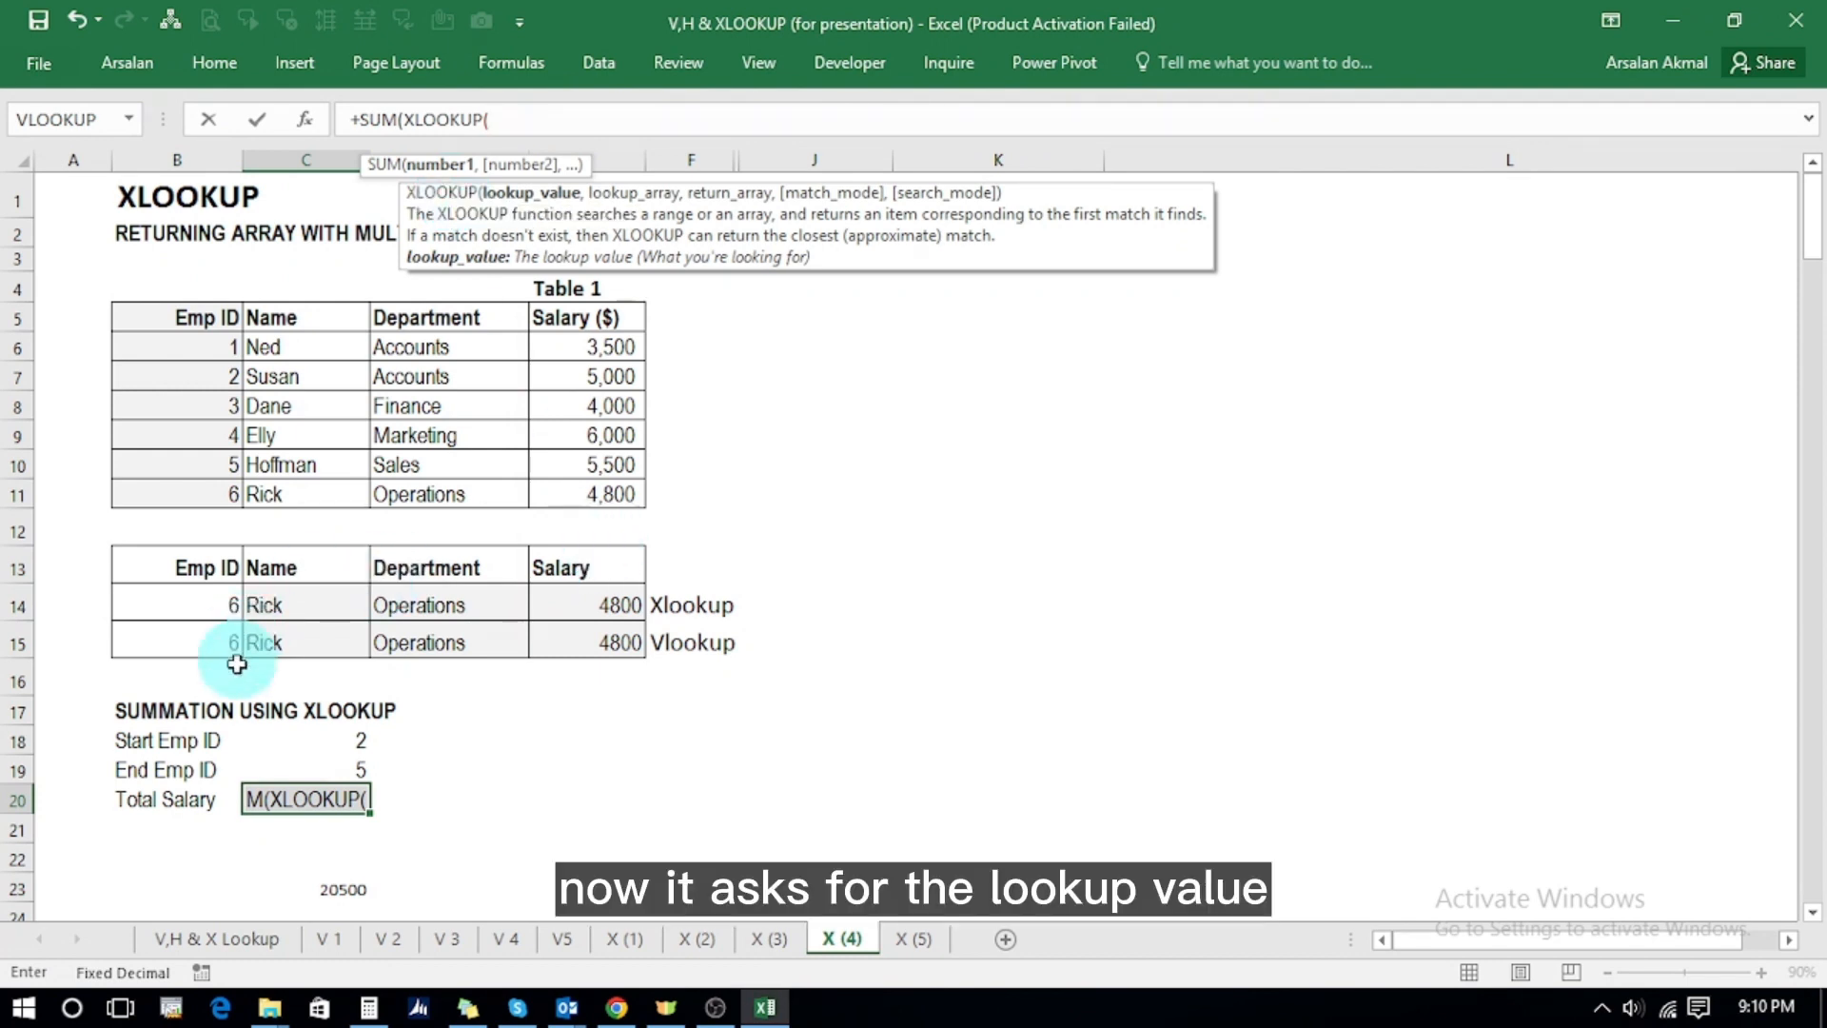
- Complete the first XLOOKUP with Start Emp ID C18 as lookup value, B6:B11 as lookup array and E6:E11 as return array
{"action": "left_click", "coordinate": [309, 742]}
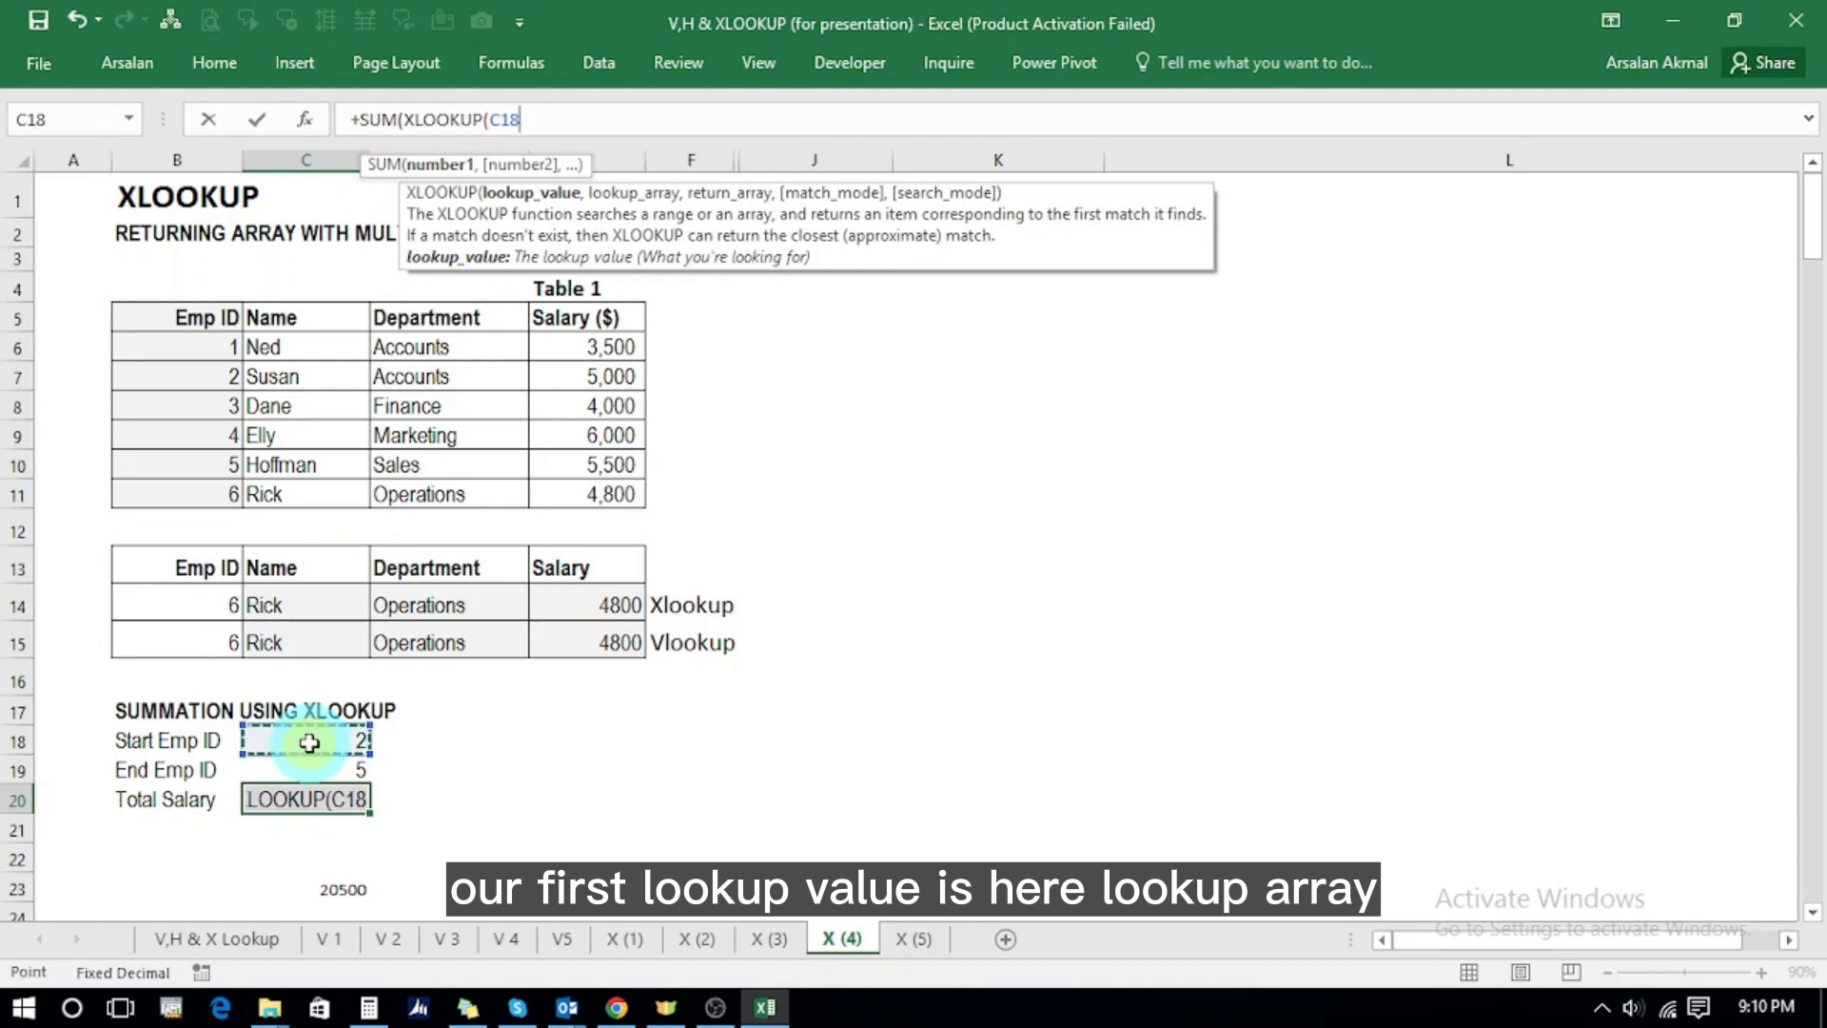
{"action": "type", "text": ","}
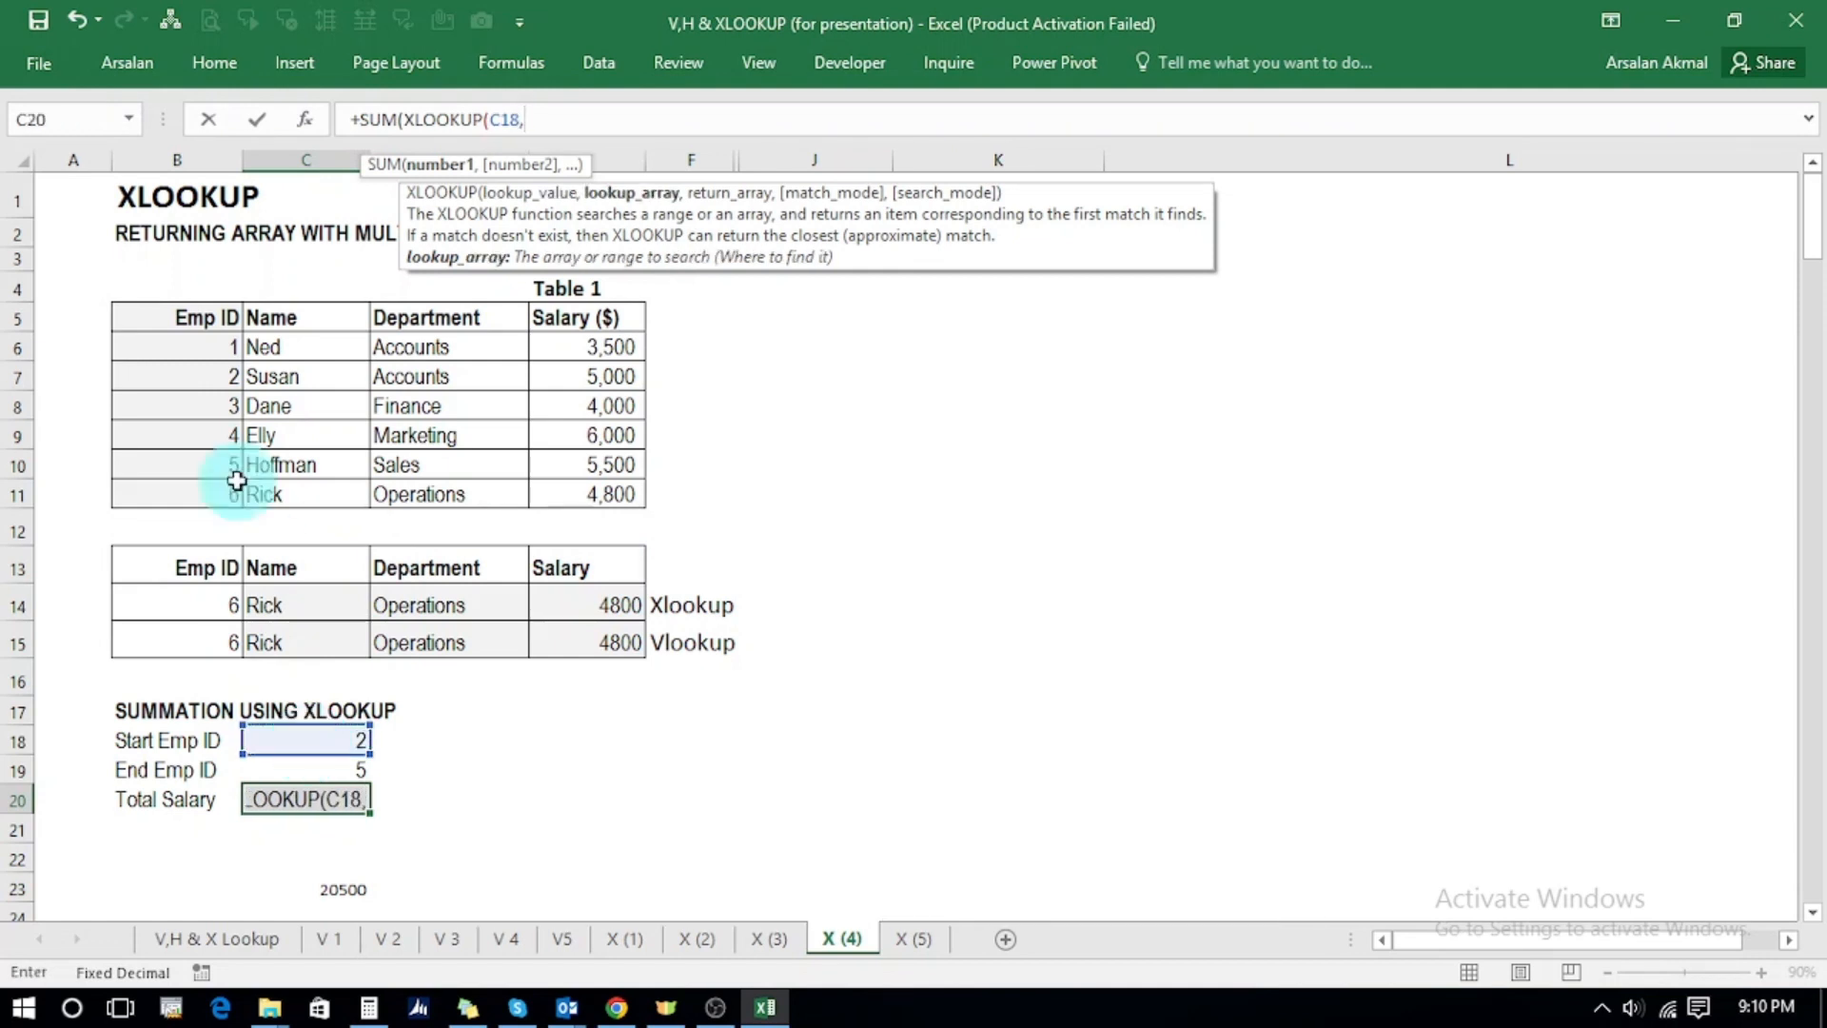
{"action": "left_click", "coordinate": [190, 357]}
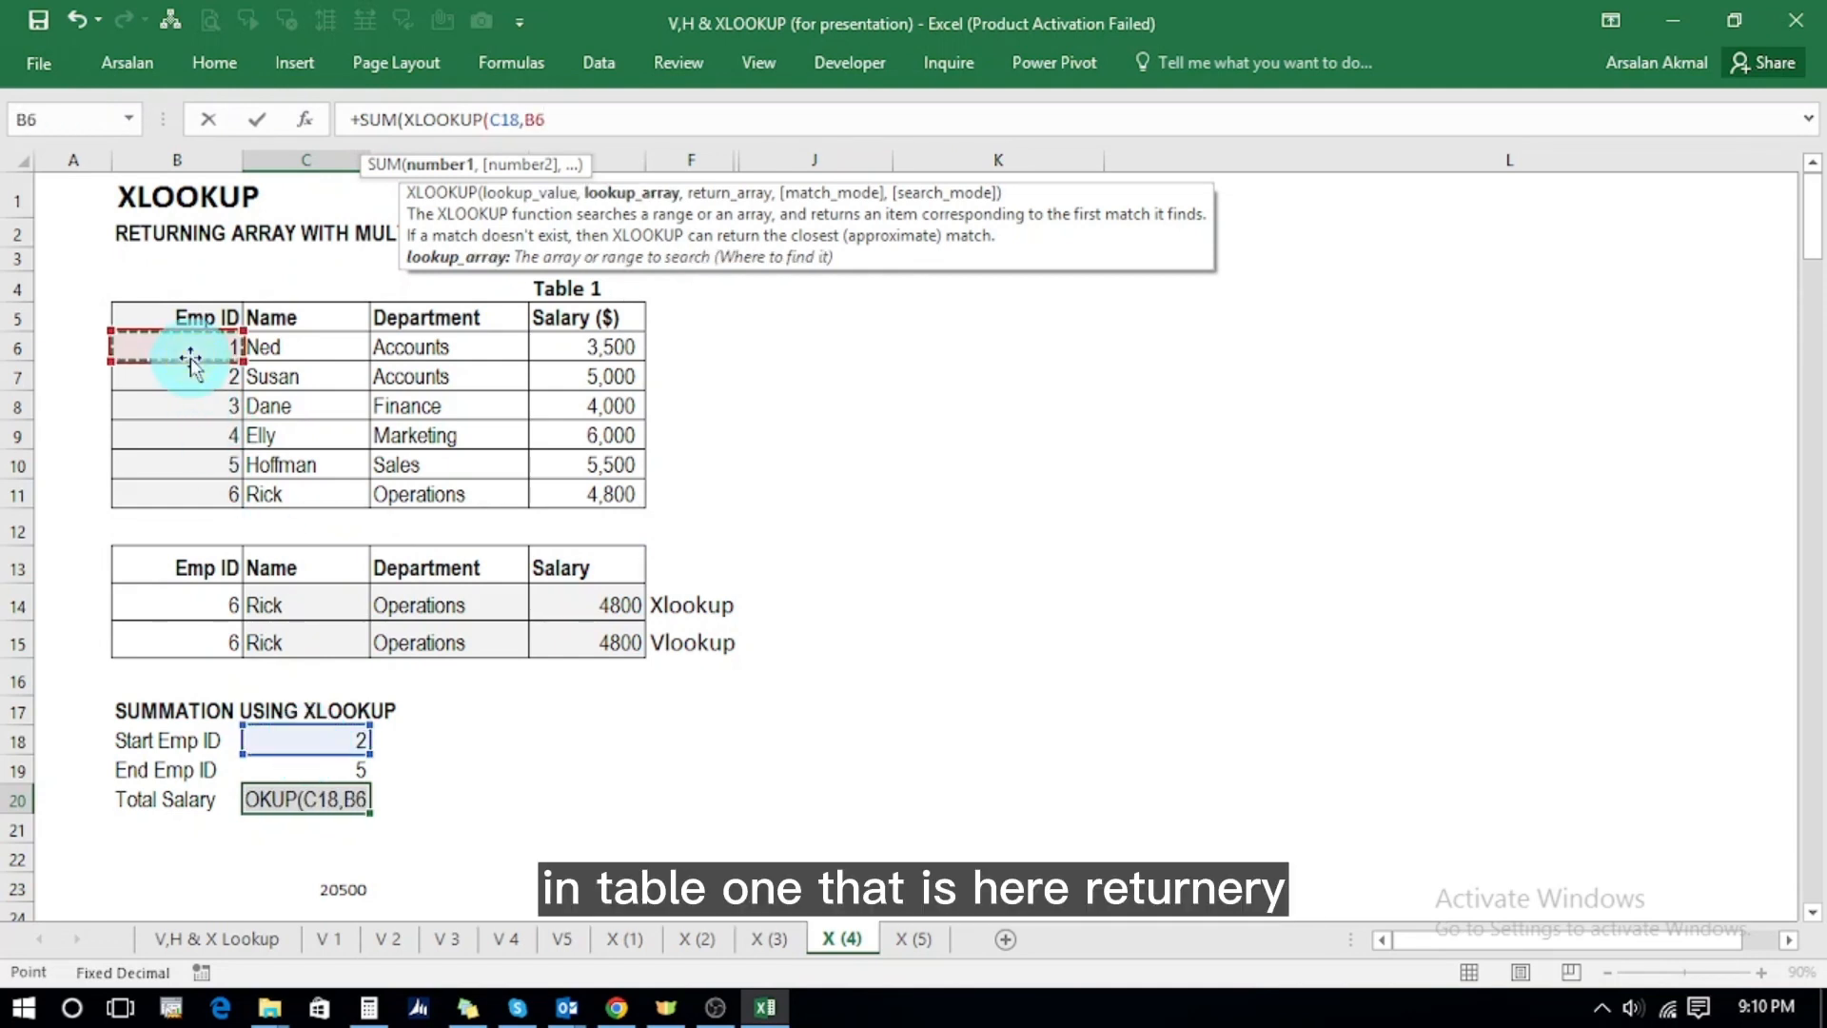
{"action": "key", "text": "ctrl+shift+Down"}
{"action": "type", "text": ","}
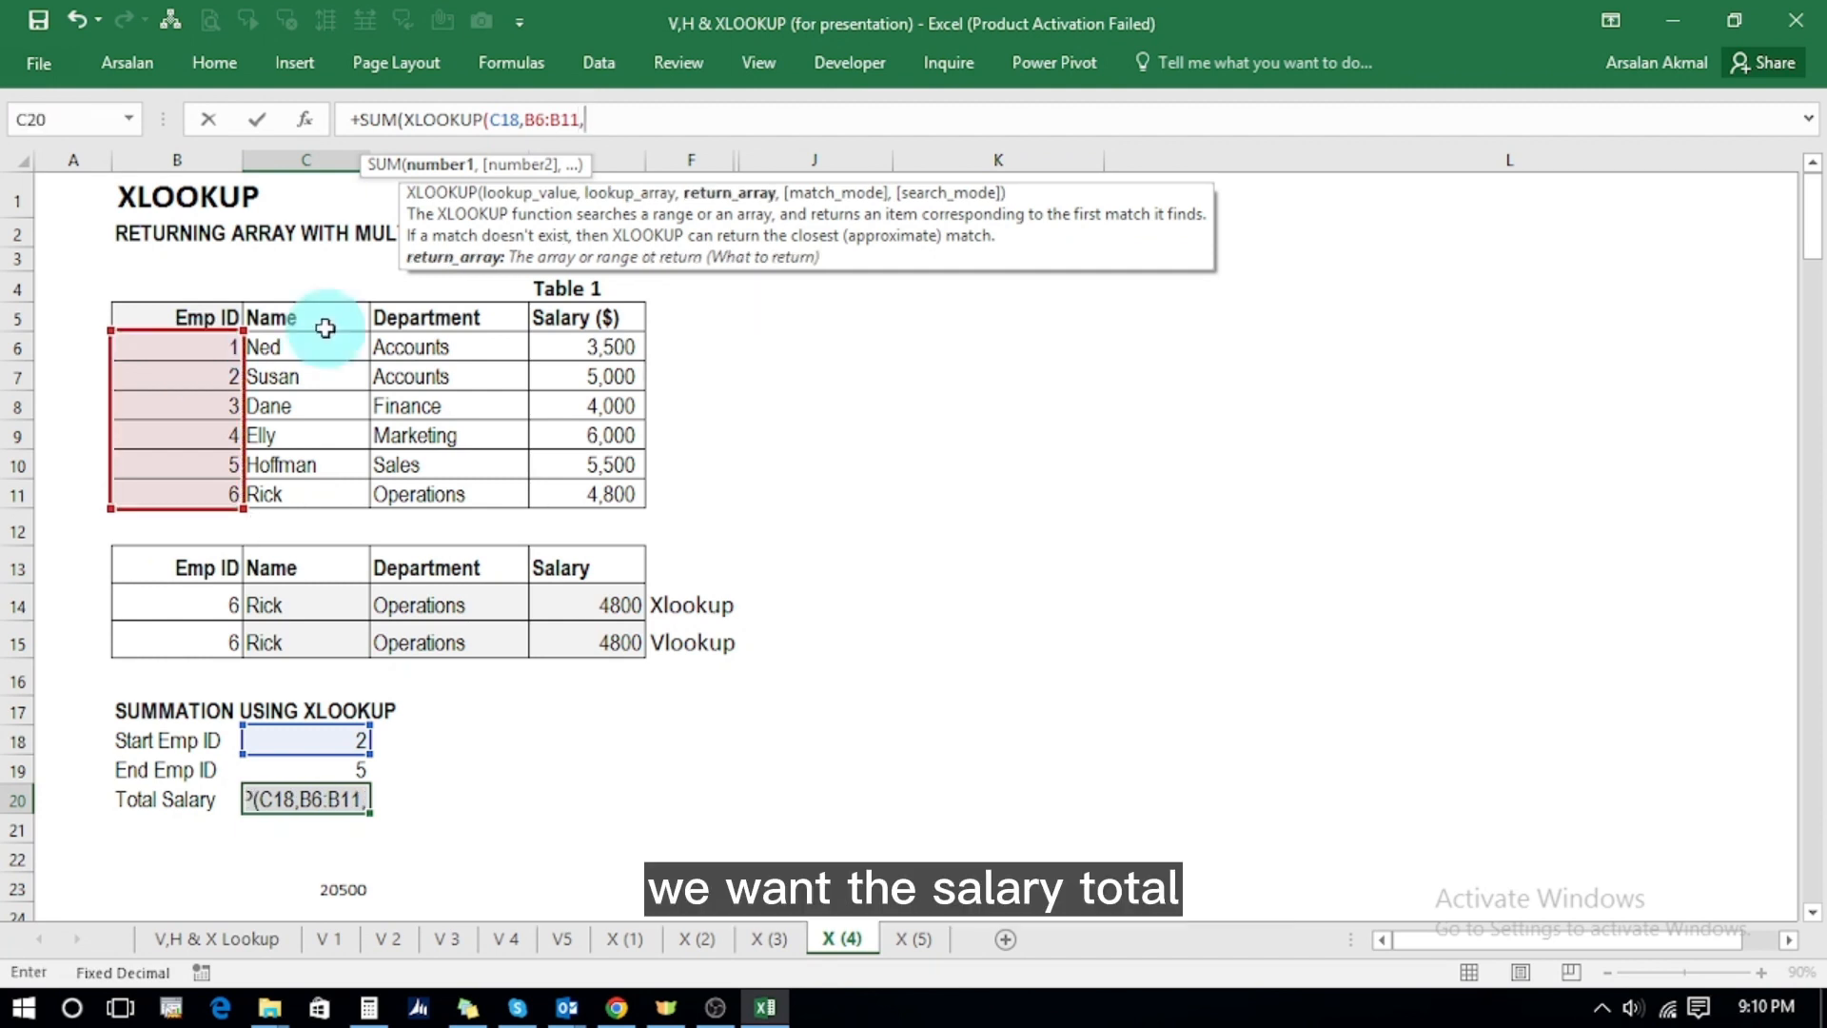
{"action": "left_click", "coordinate": [591, 352]}
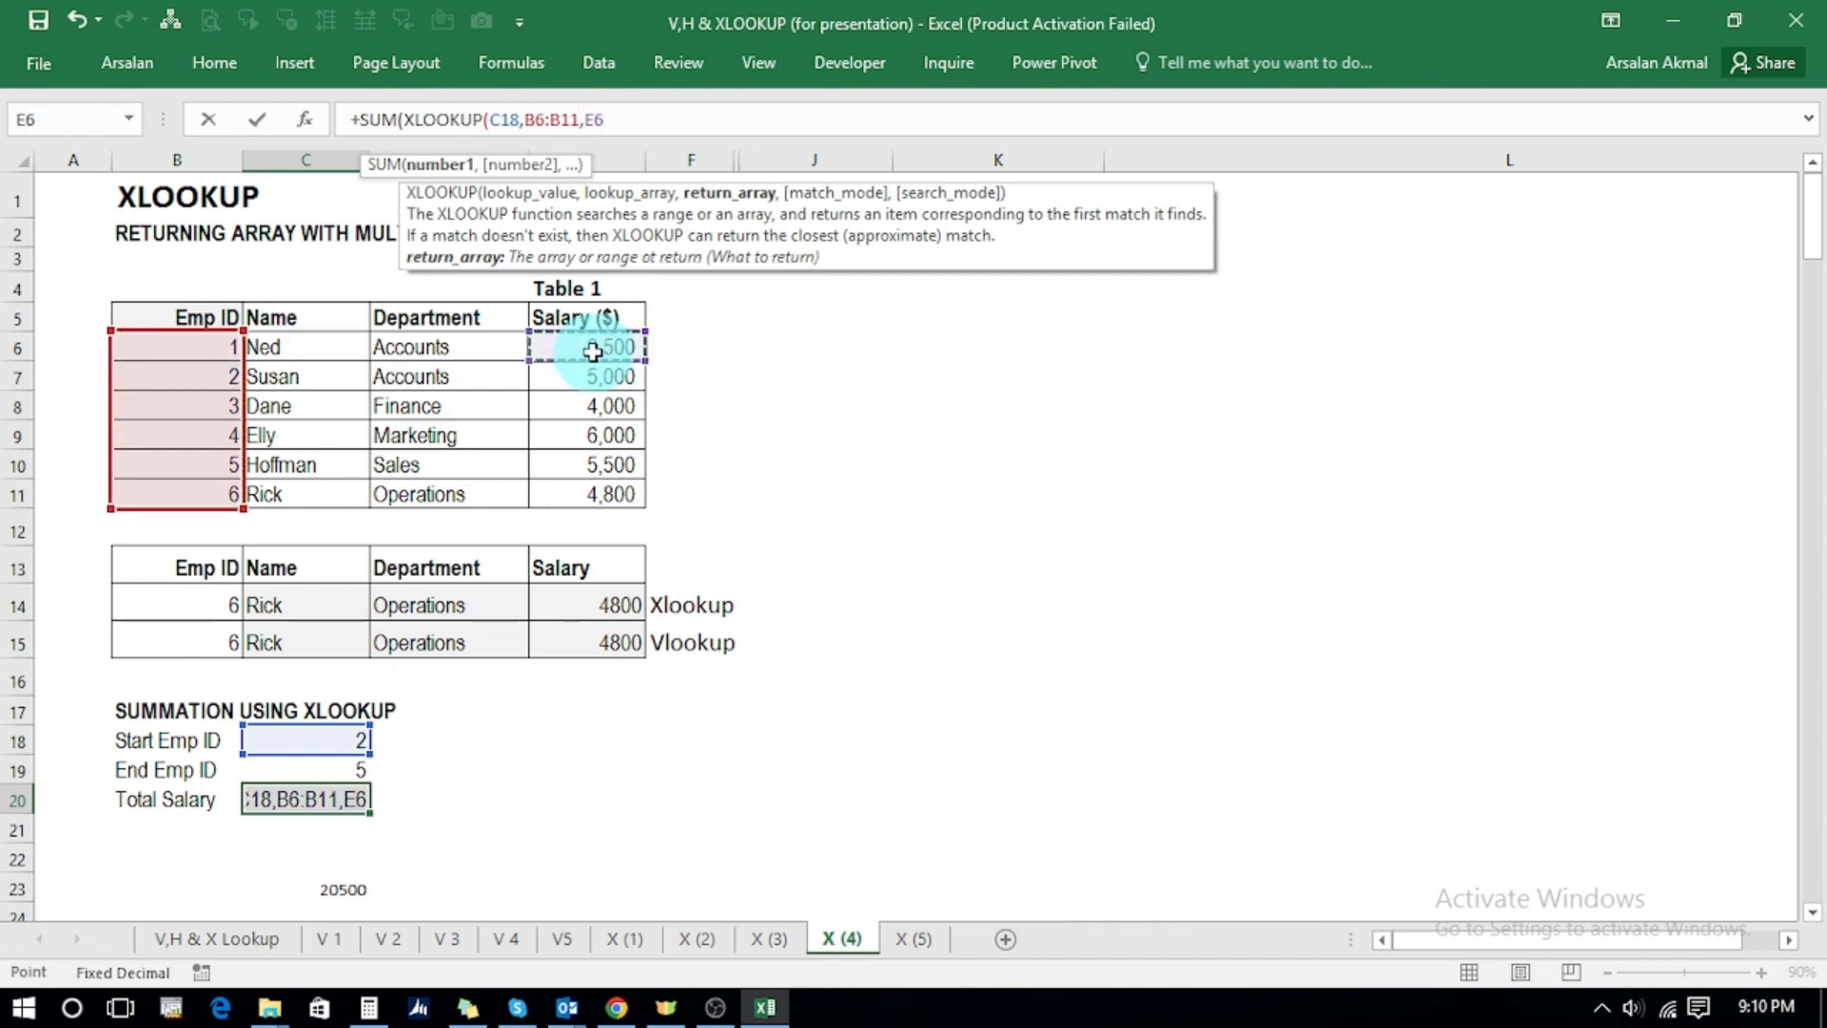
{"action": "key", "text": "ctrl+shift+Down"}
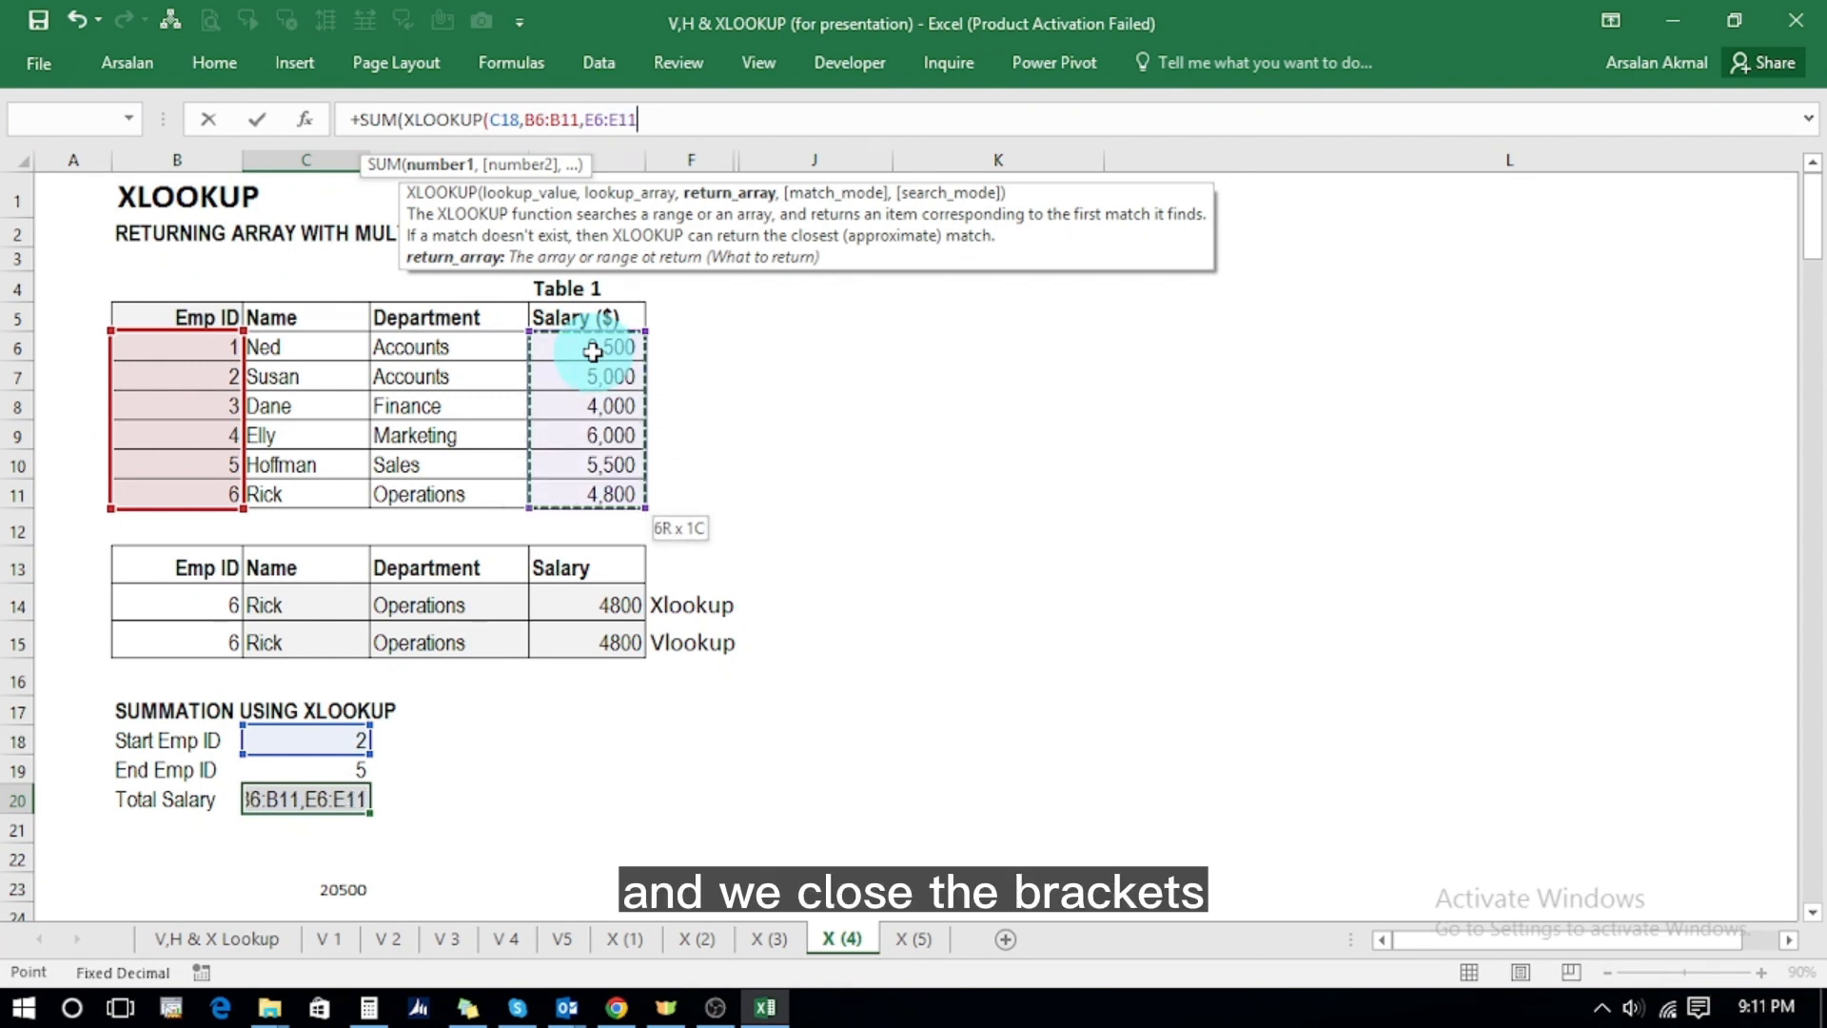
{"action": "type", "text": ")"}
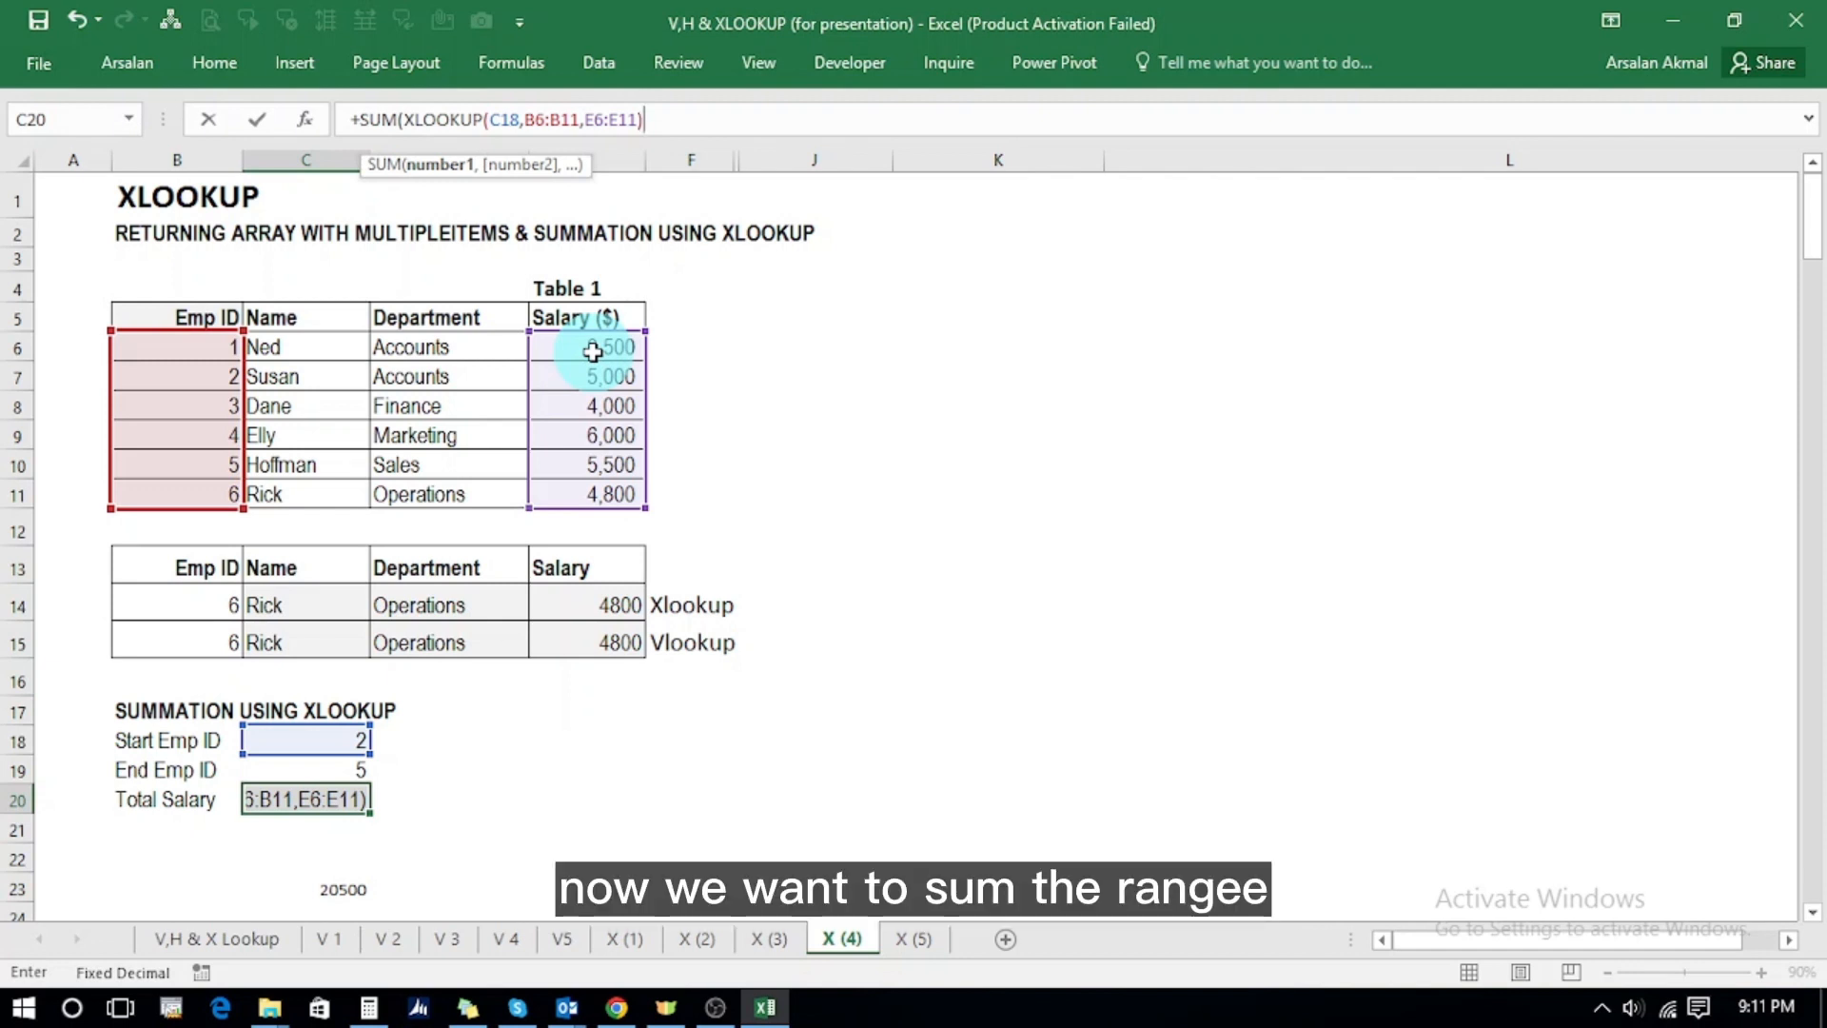
- Extend the sum as a range to a second XLOOKUP of End Emp ID C19 in B6:B11 returning E6:E11, and enter the formula
{"action": "type", "text": ":"}
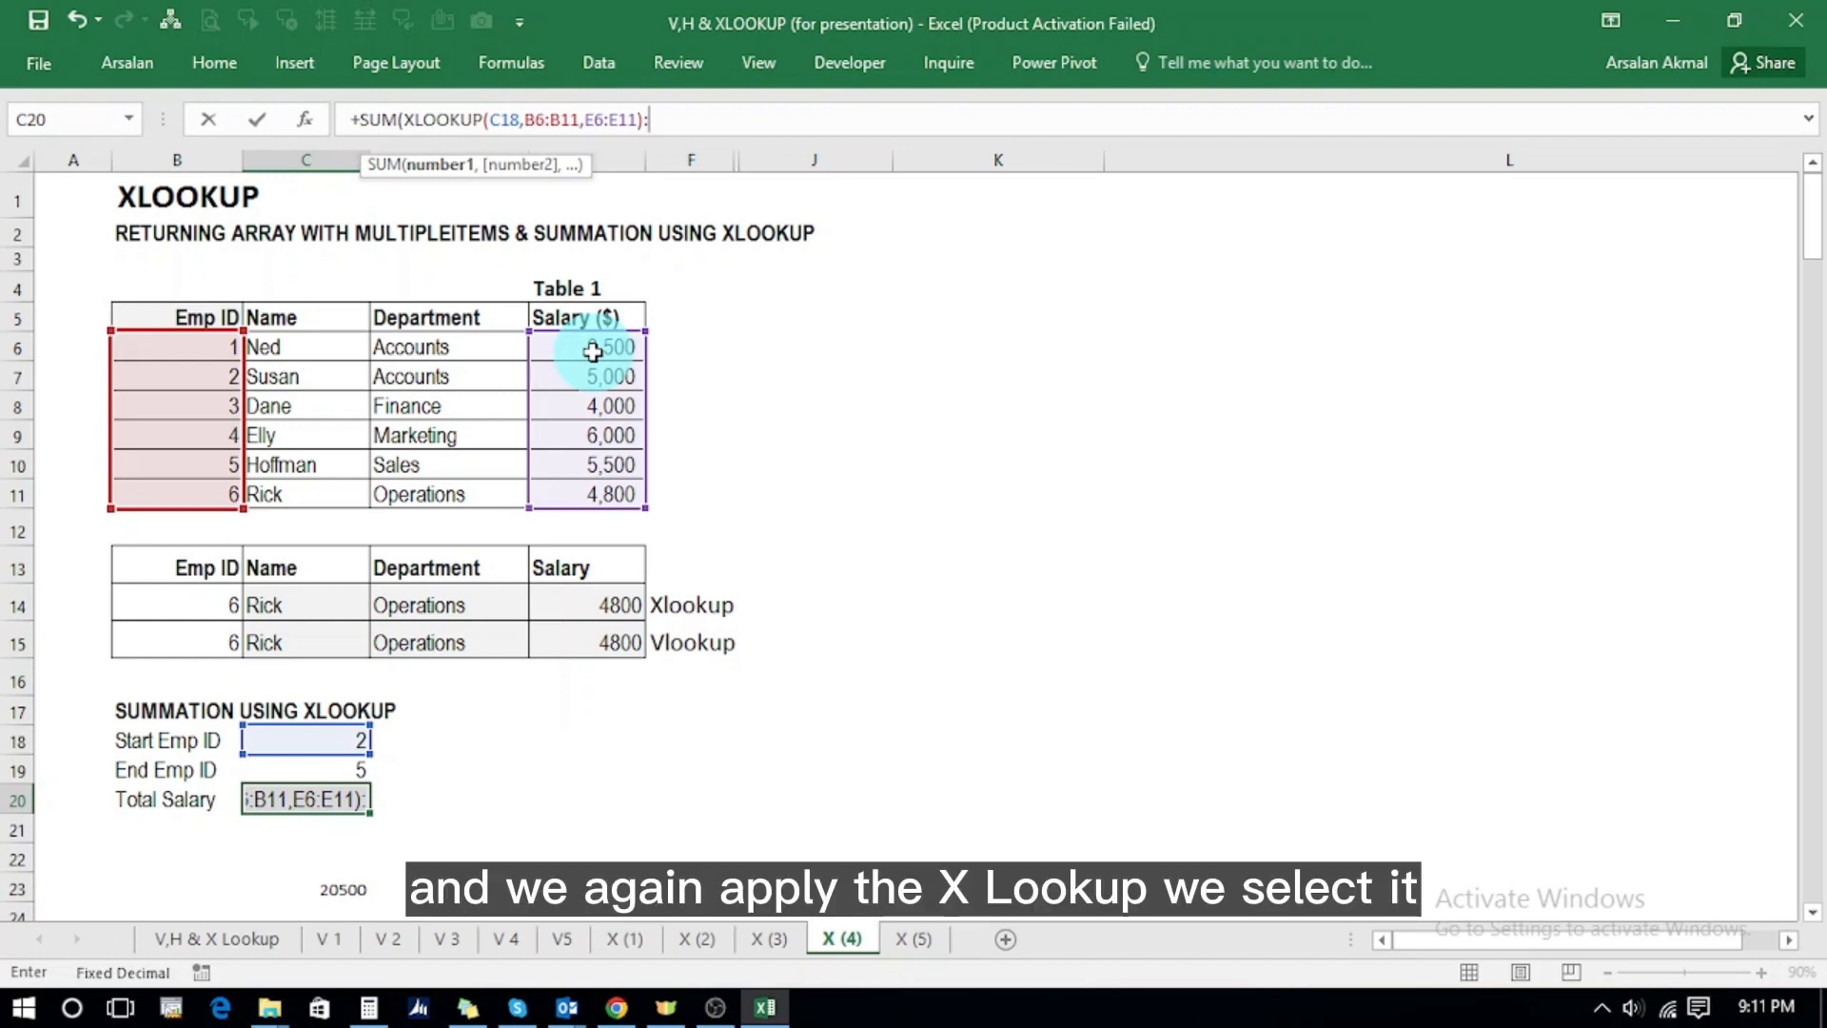
{"action": "type", "text": "xl"}
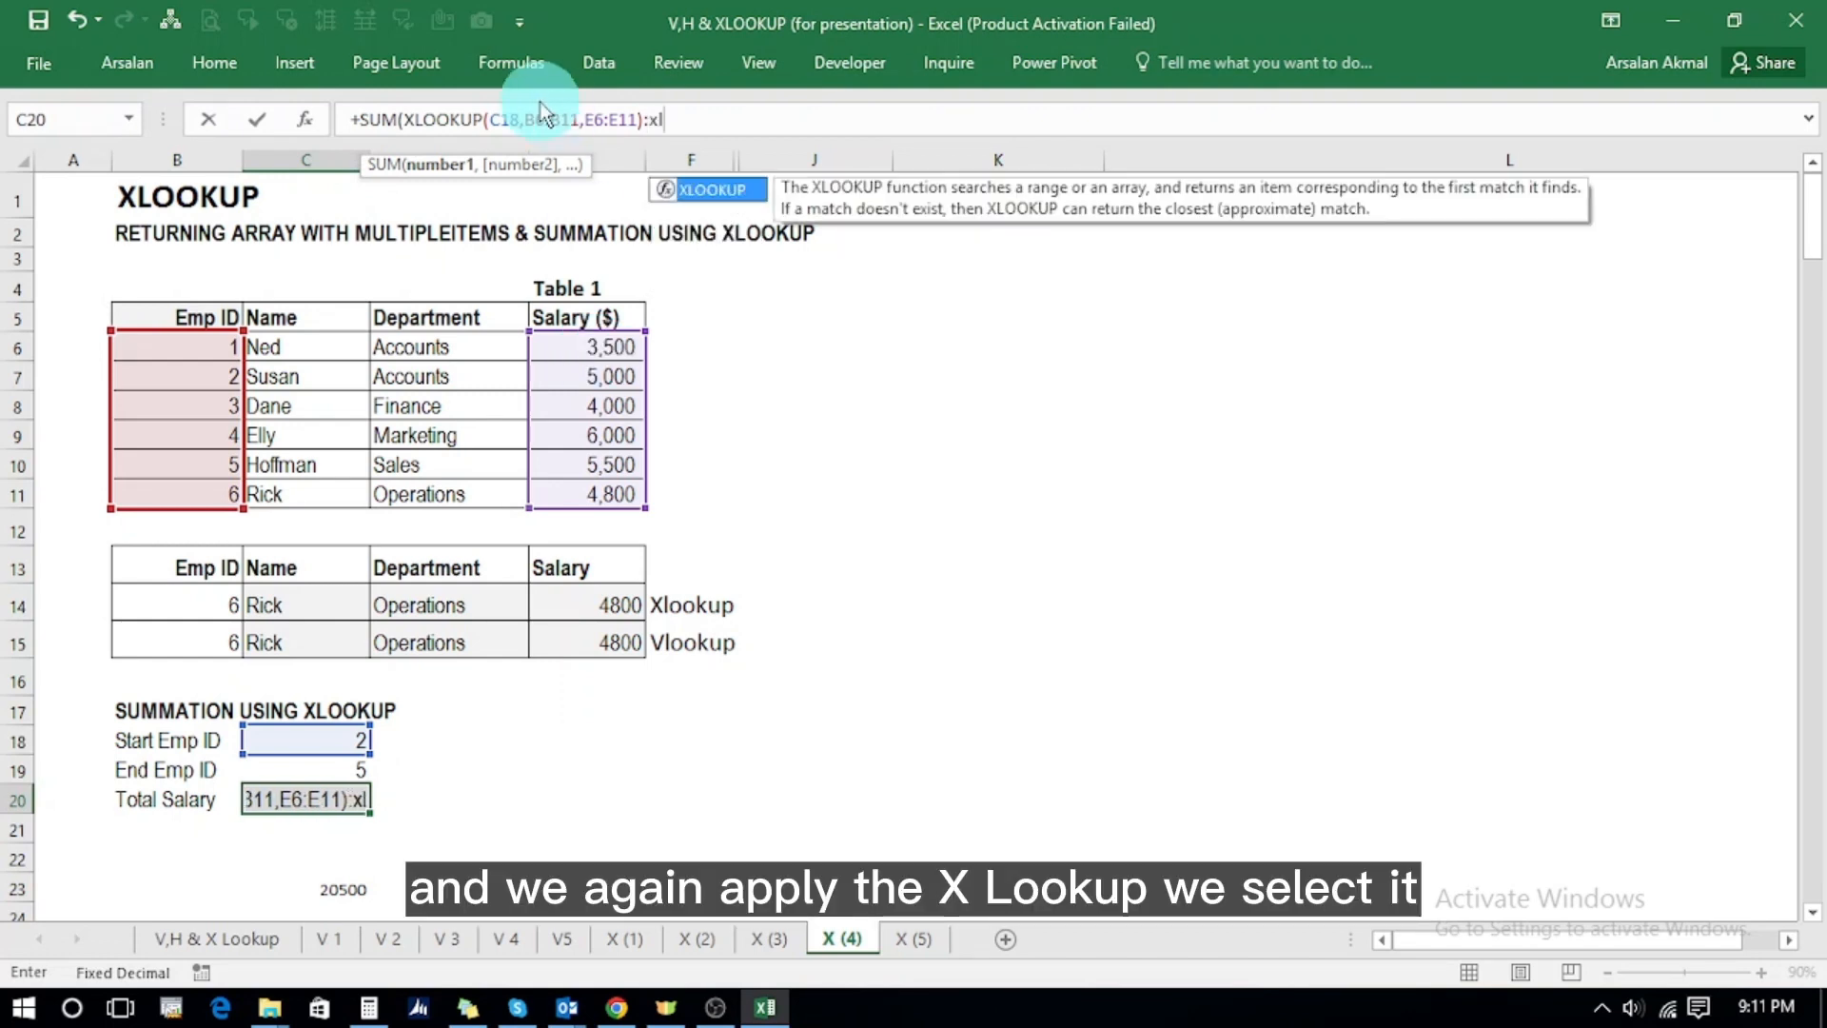
{"action": "double_click", "coordinate": [721, 191]}
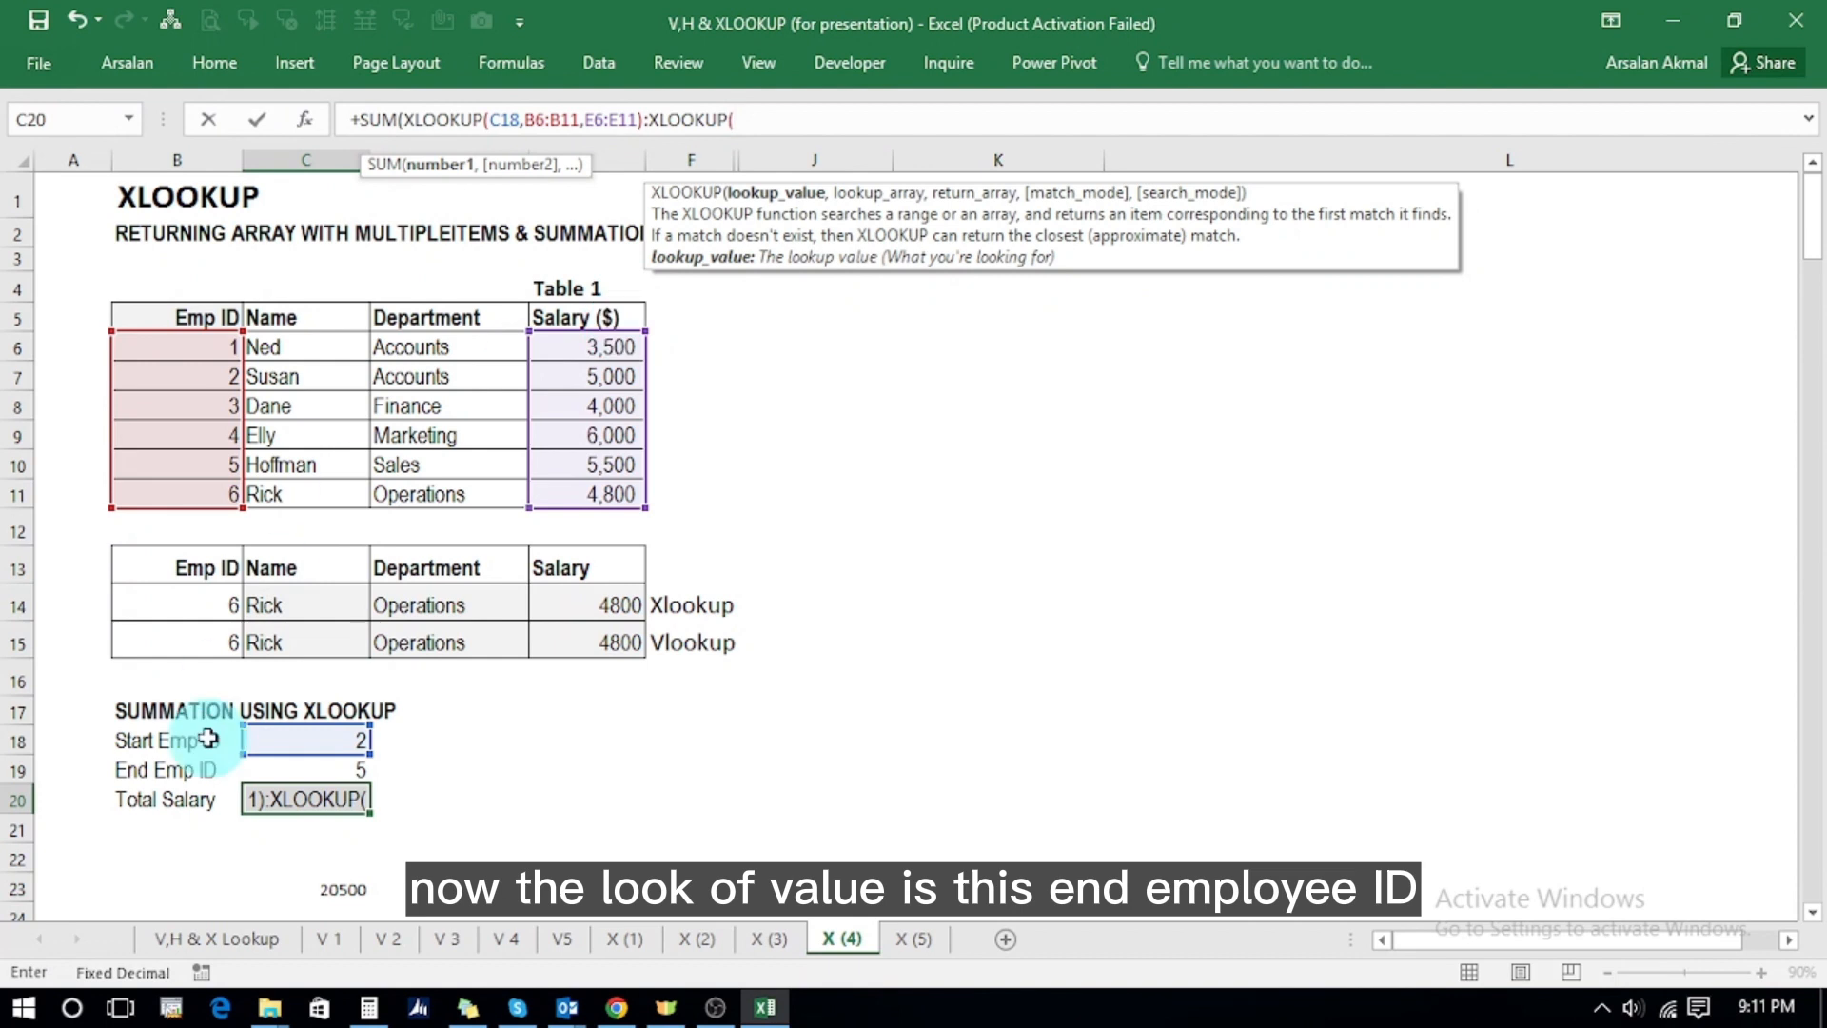
{"action": "left_click", "coordinate": [280, 769]}
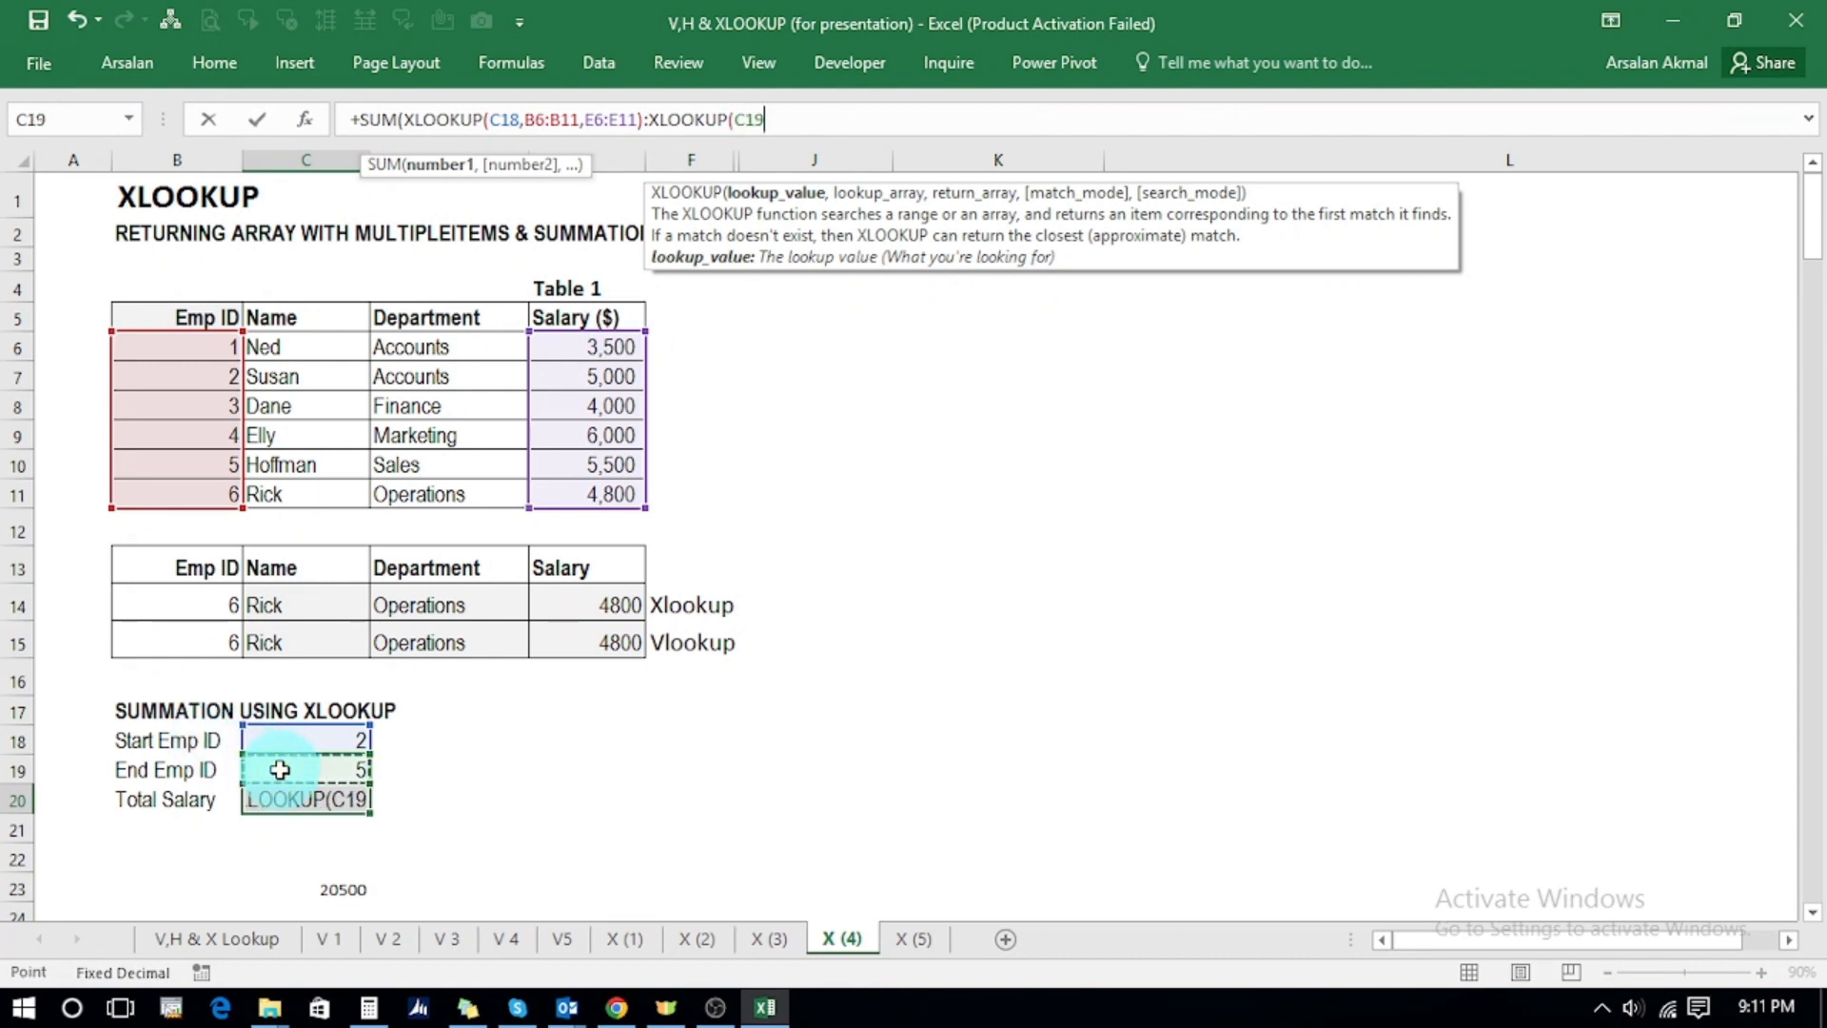
{"action": "type", "text": ","}
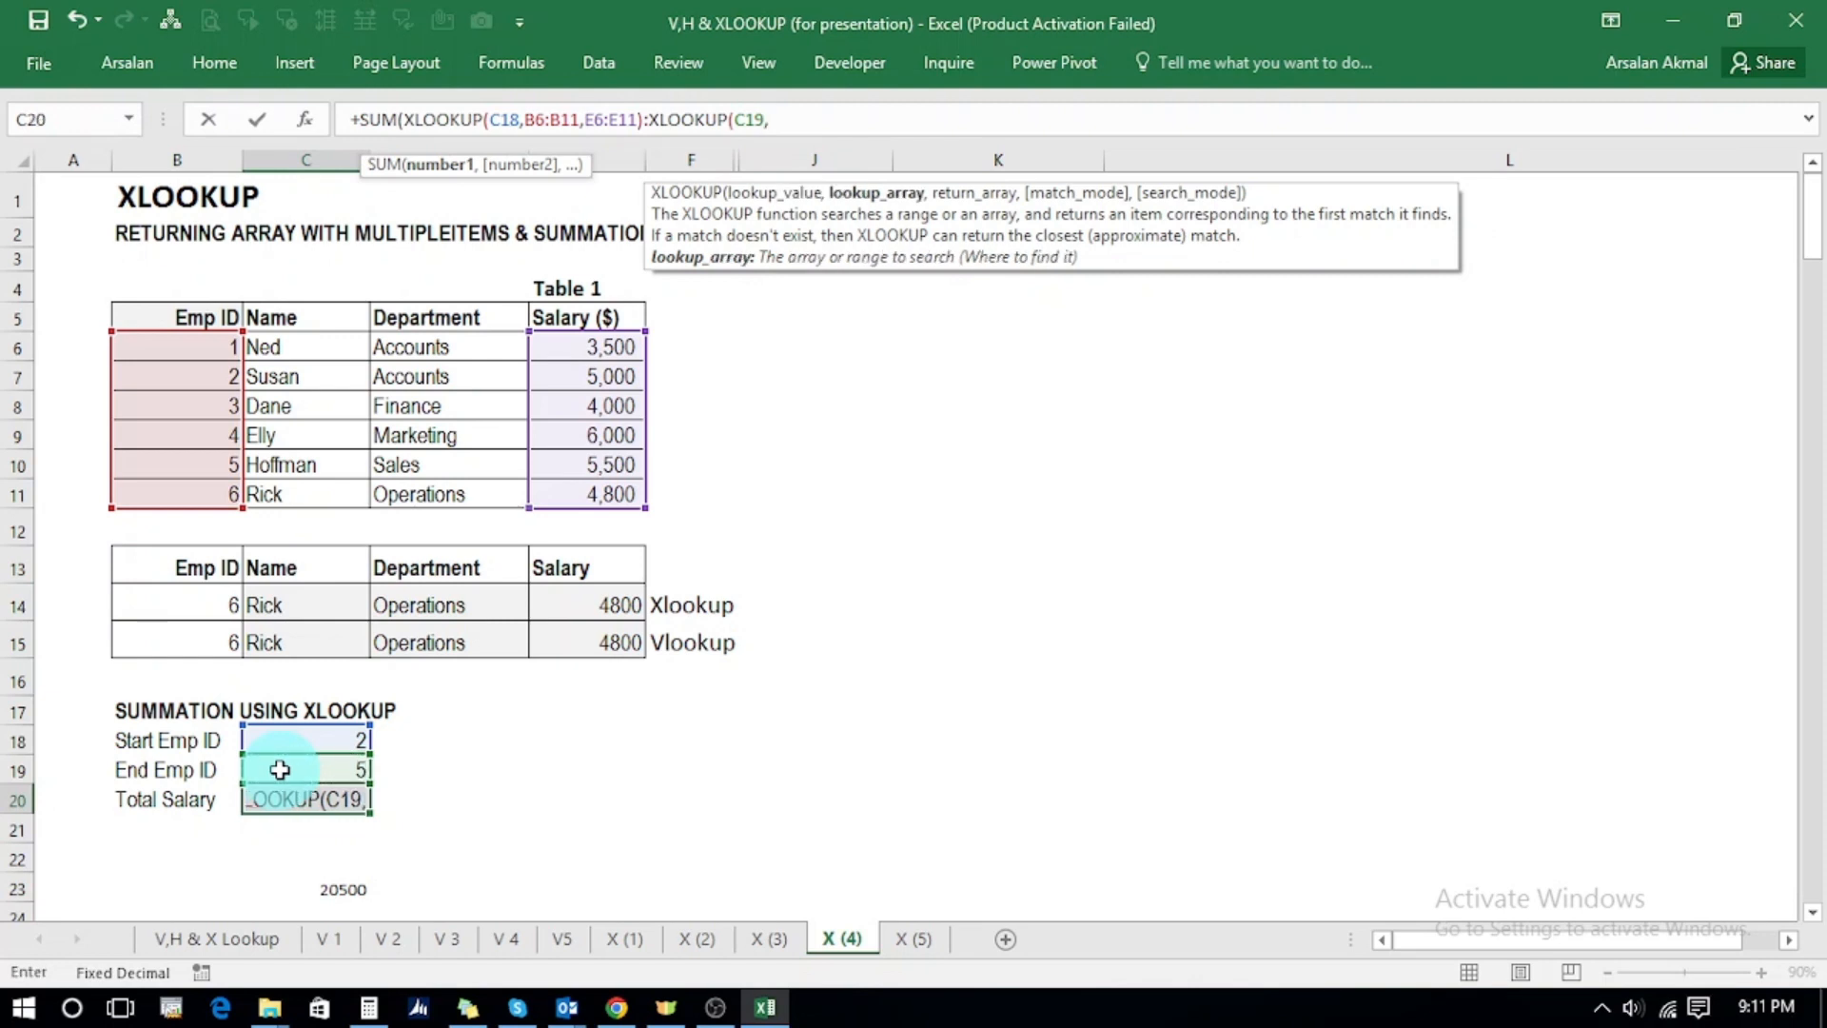
{"action": "left_click", "coordinate": [189, 348]}
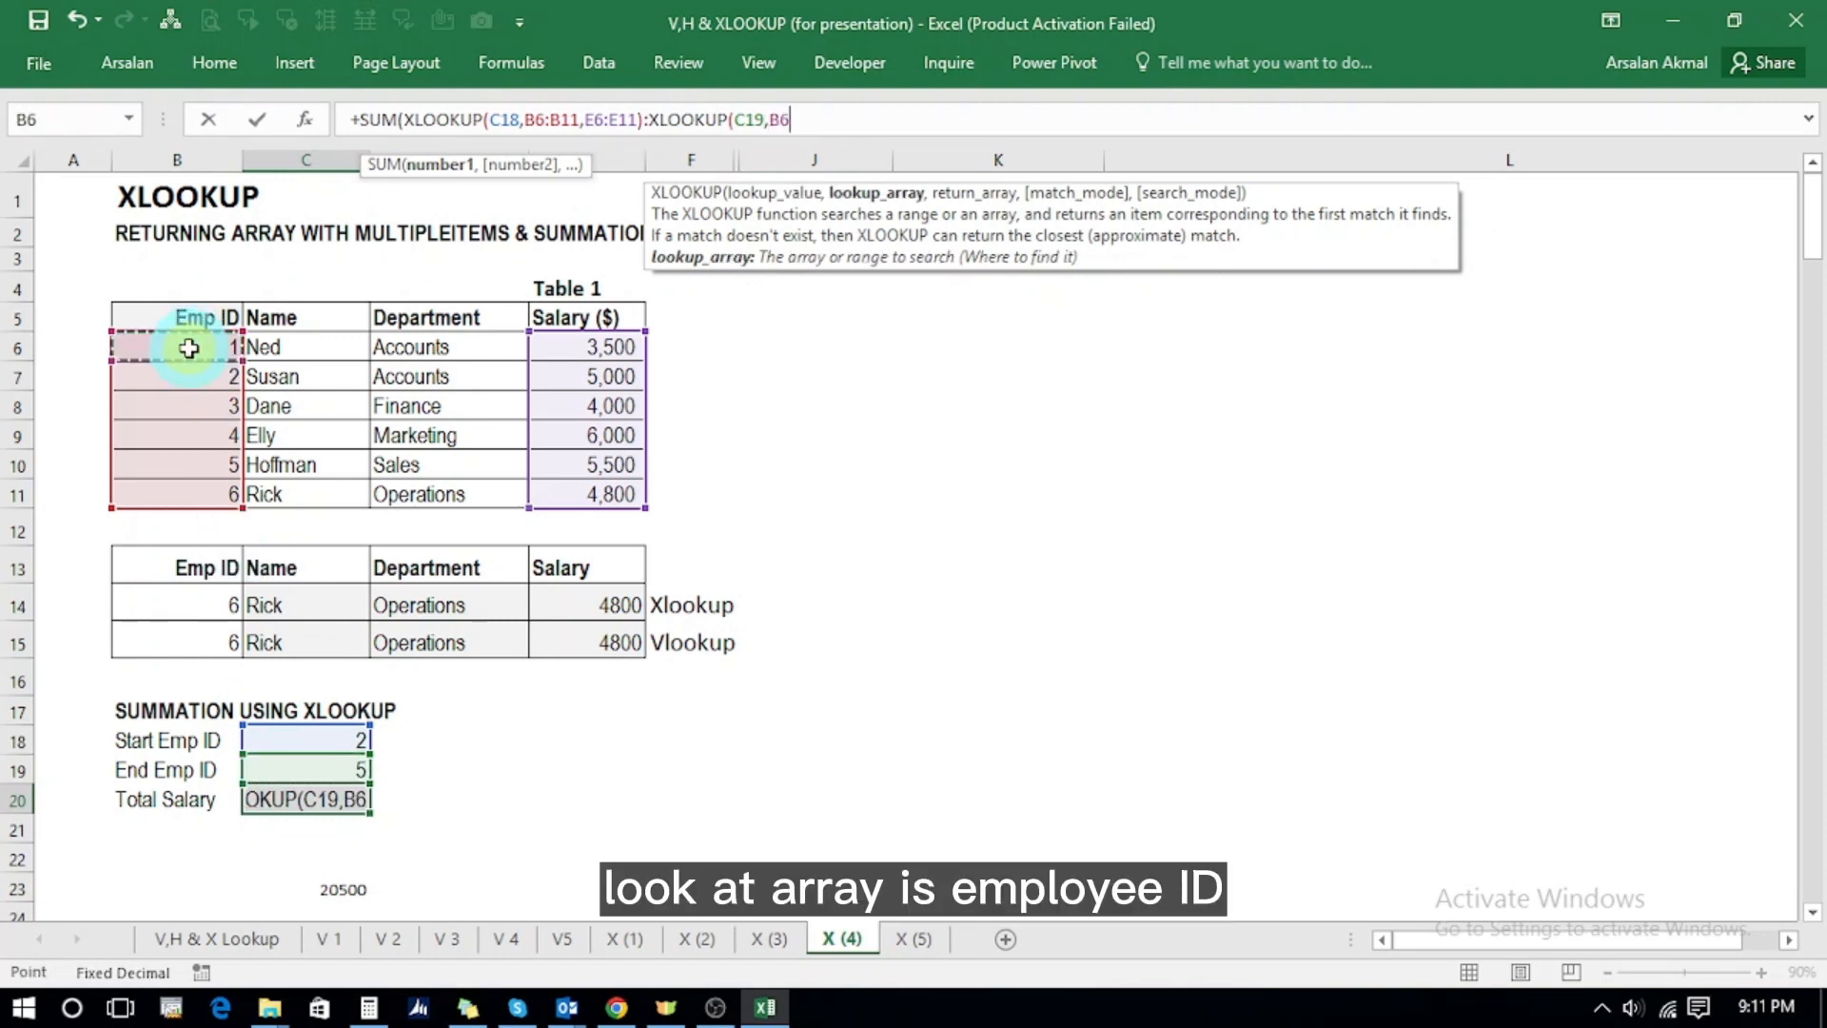
{"action": "left_click_drag", "start_coordinate": [189, 348], "coordinate": [184, 476]}
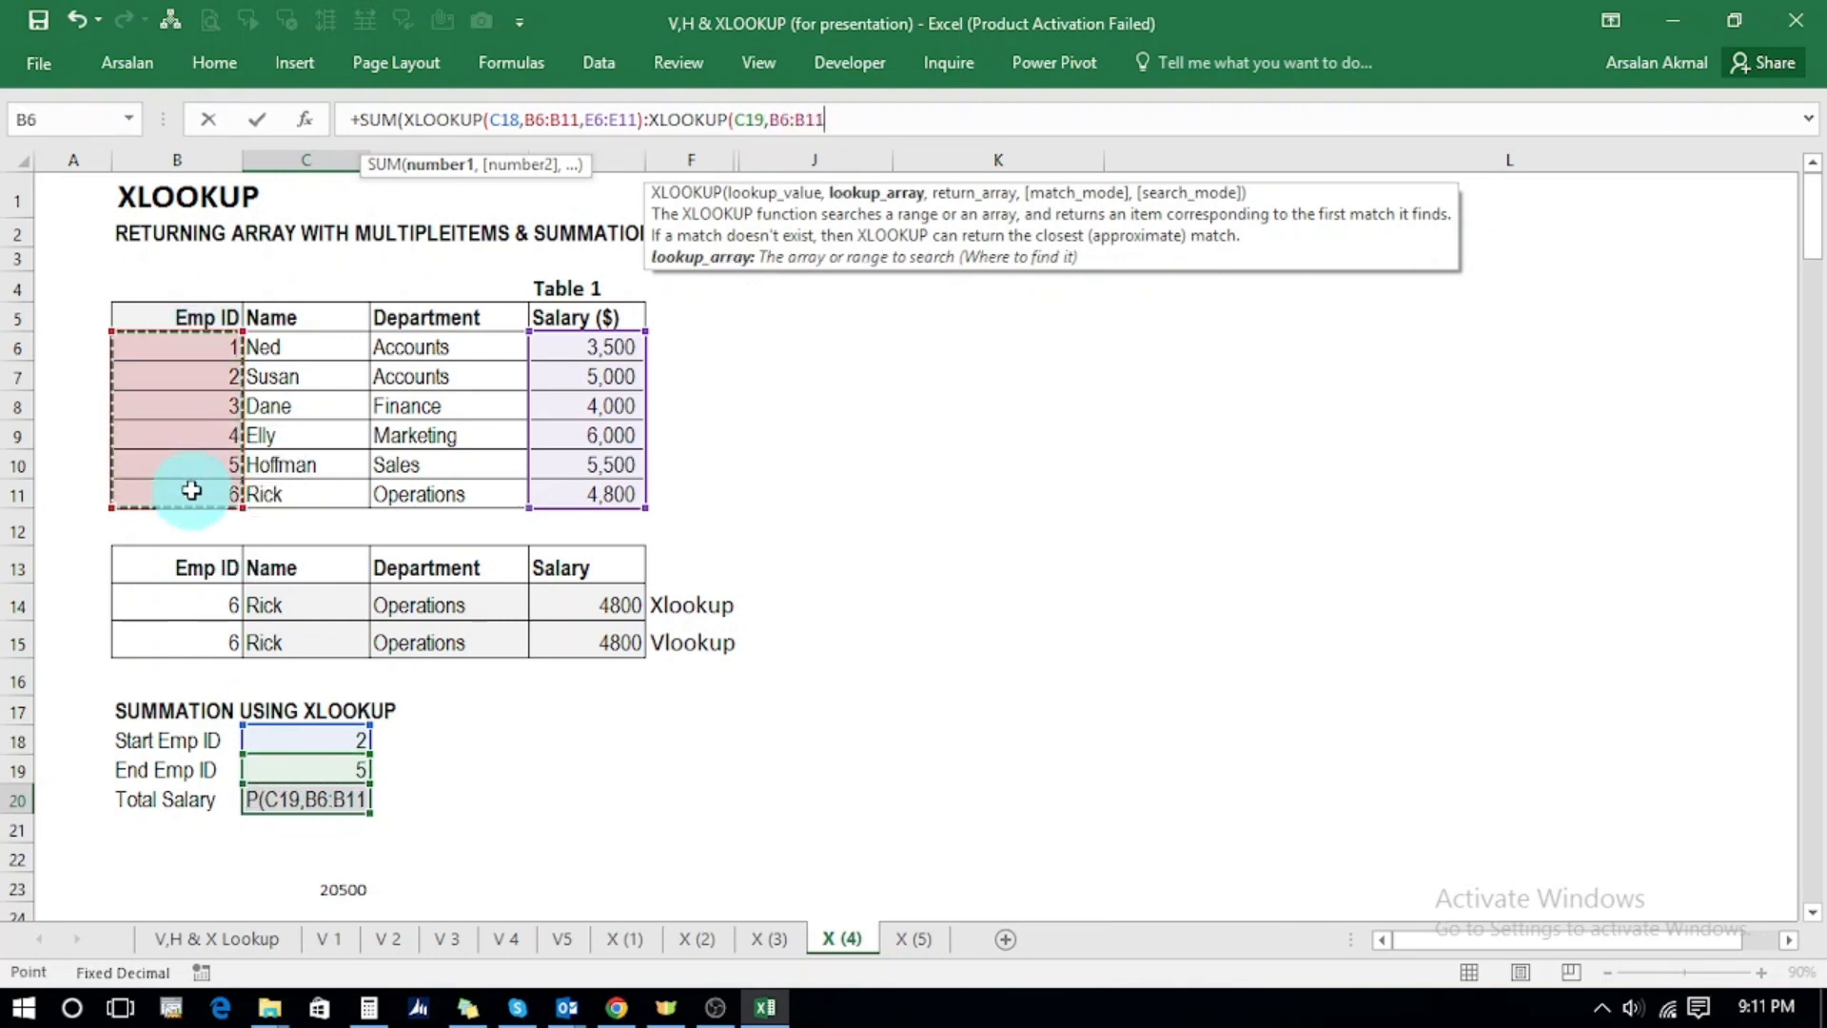
{"action": "type", "text": ","}
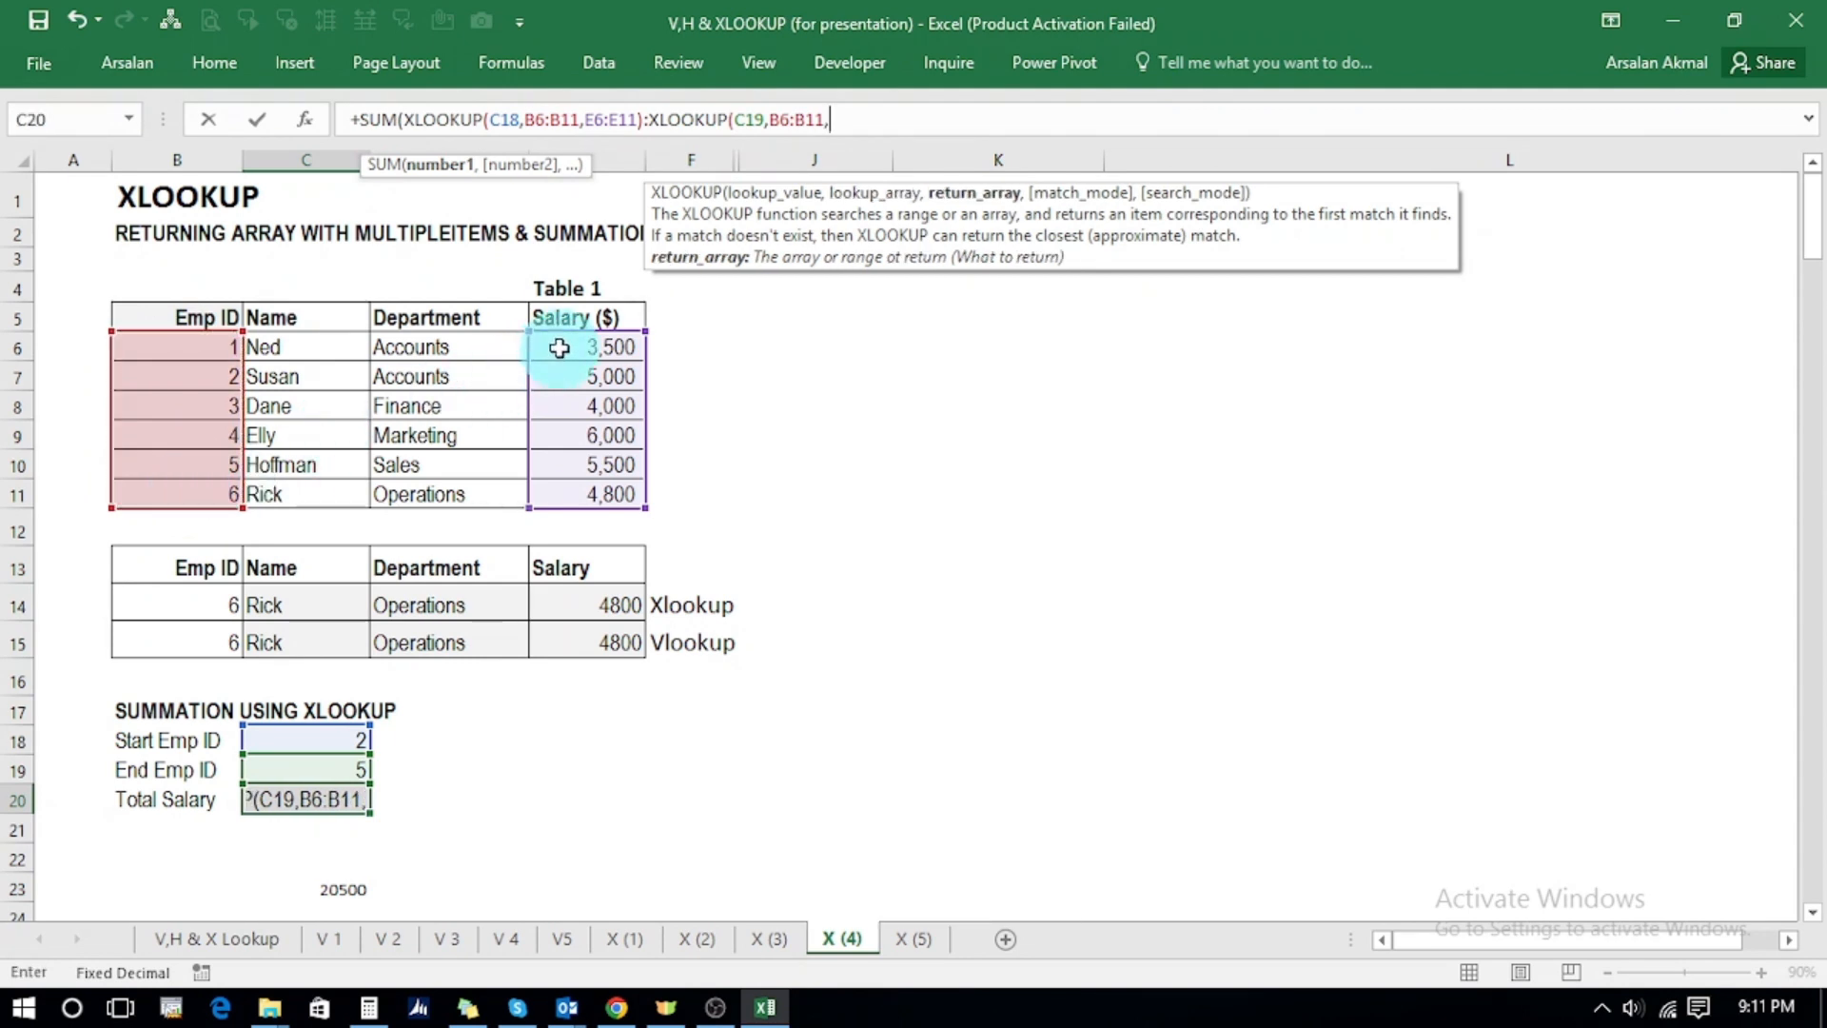
{"action": "left_click_drag", "start_coordinate": [560, 348], "coordinate": [568, 492]}
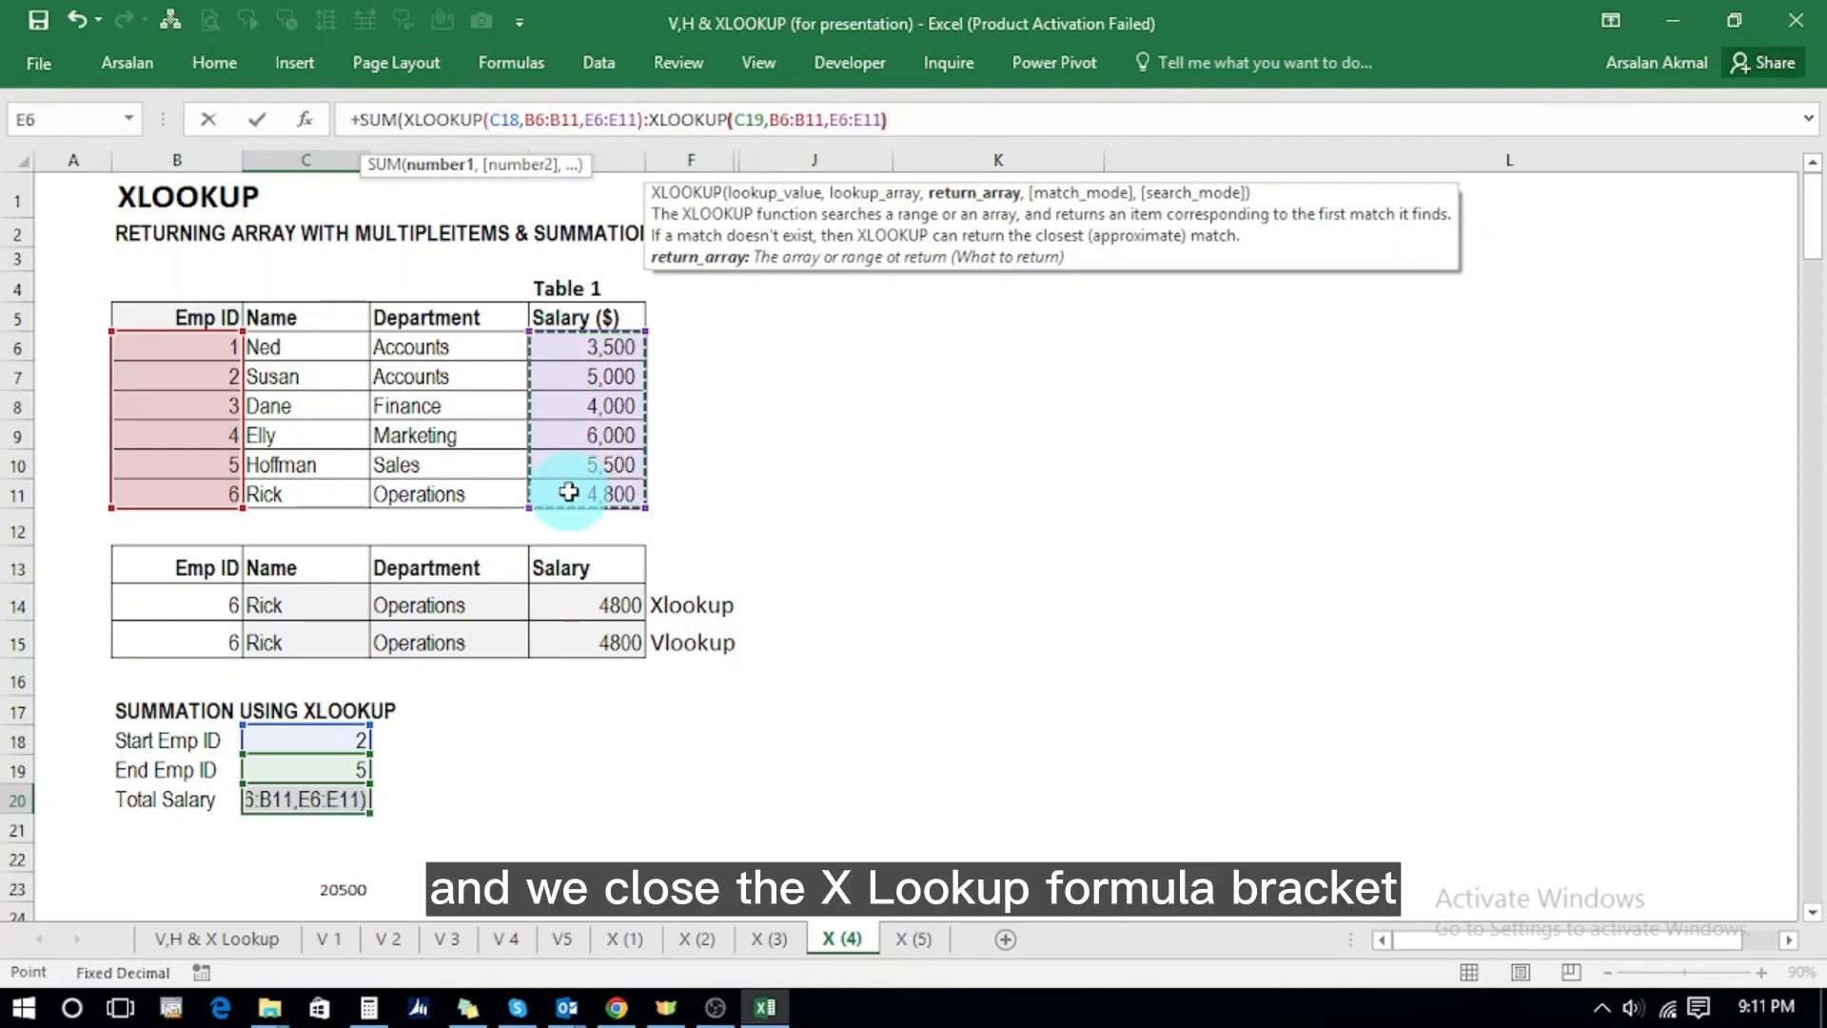
{"action": "type", "text": ")"}
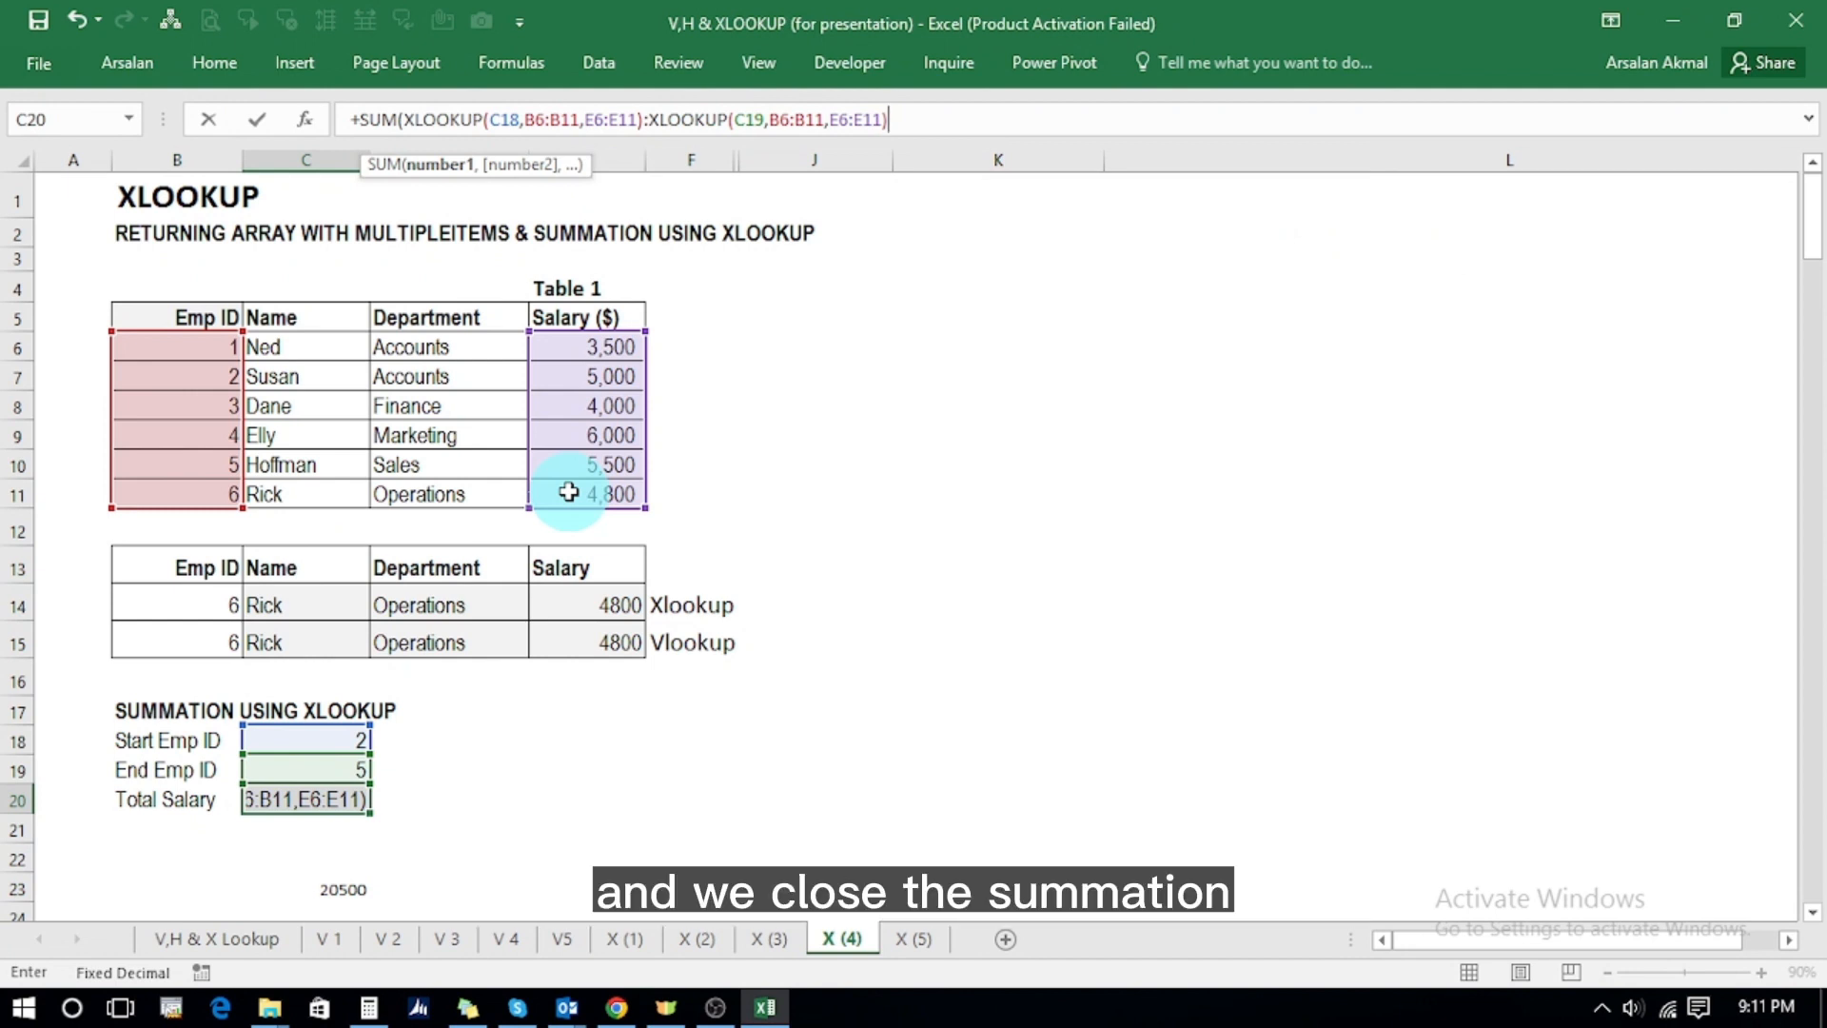
{"action": "type", "text": ")"}
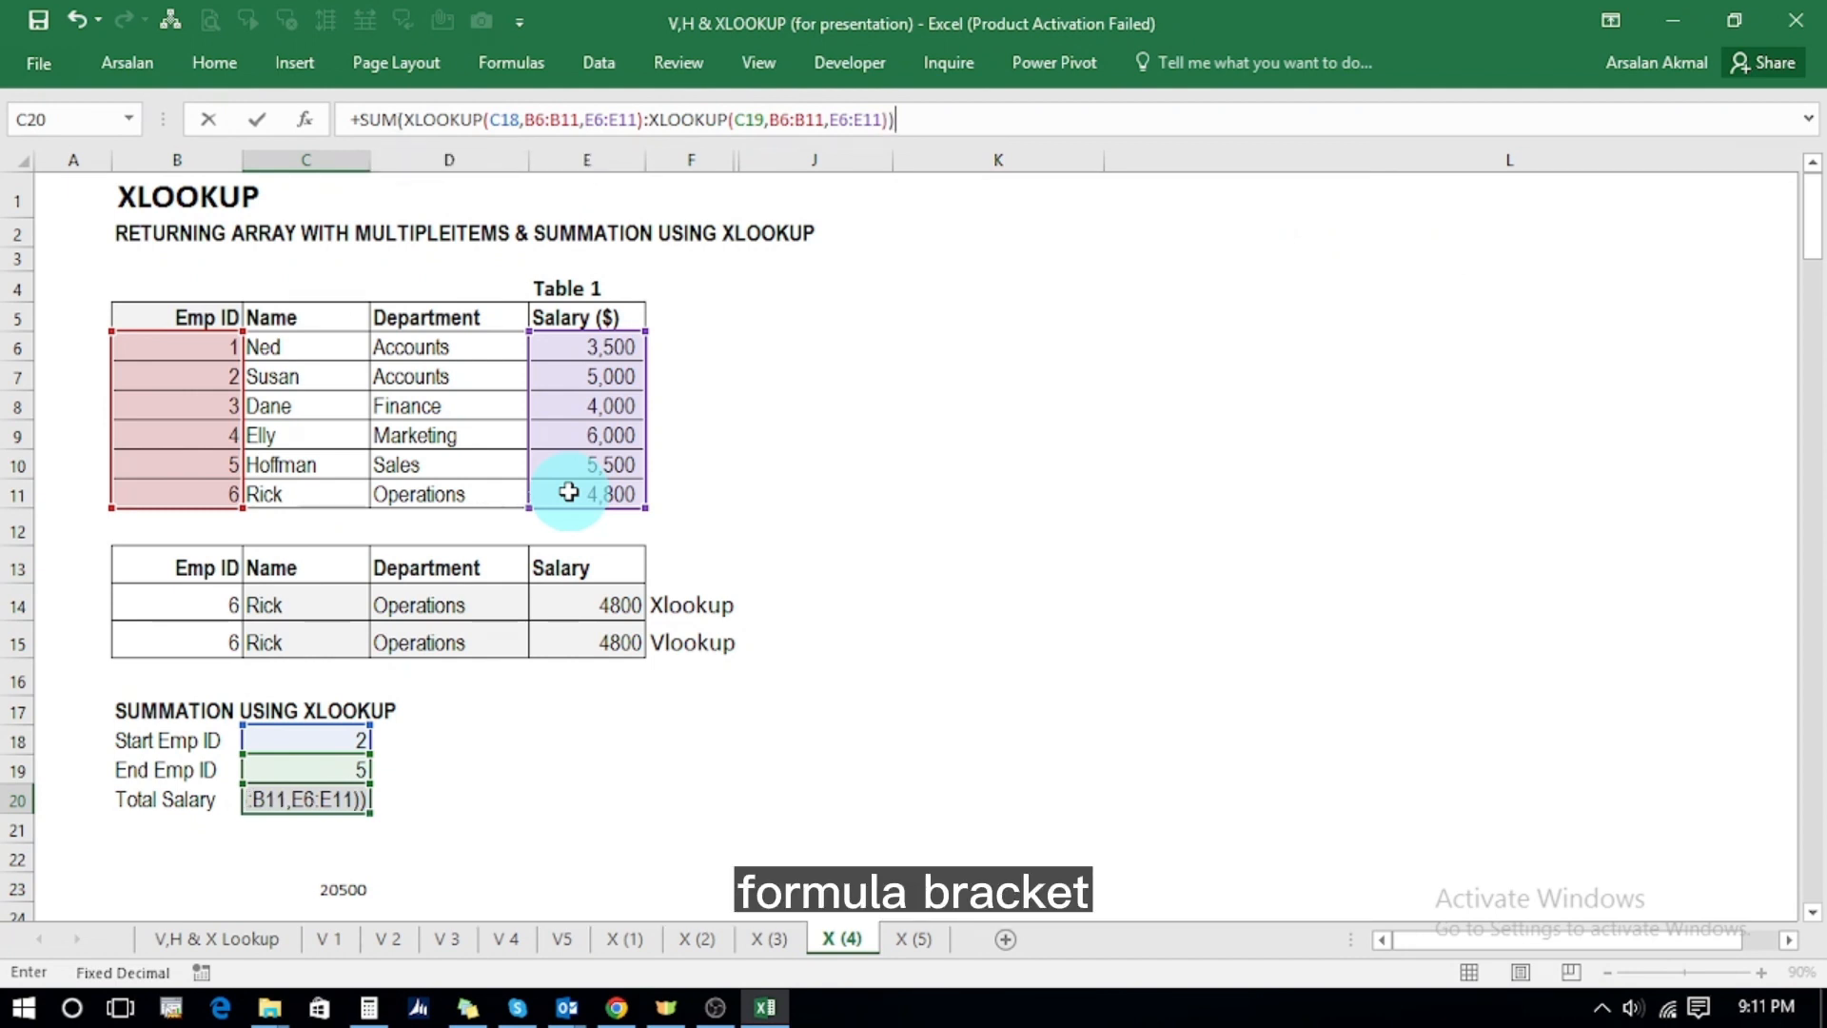
{"action": "key", "text": "Return"}
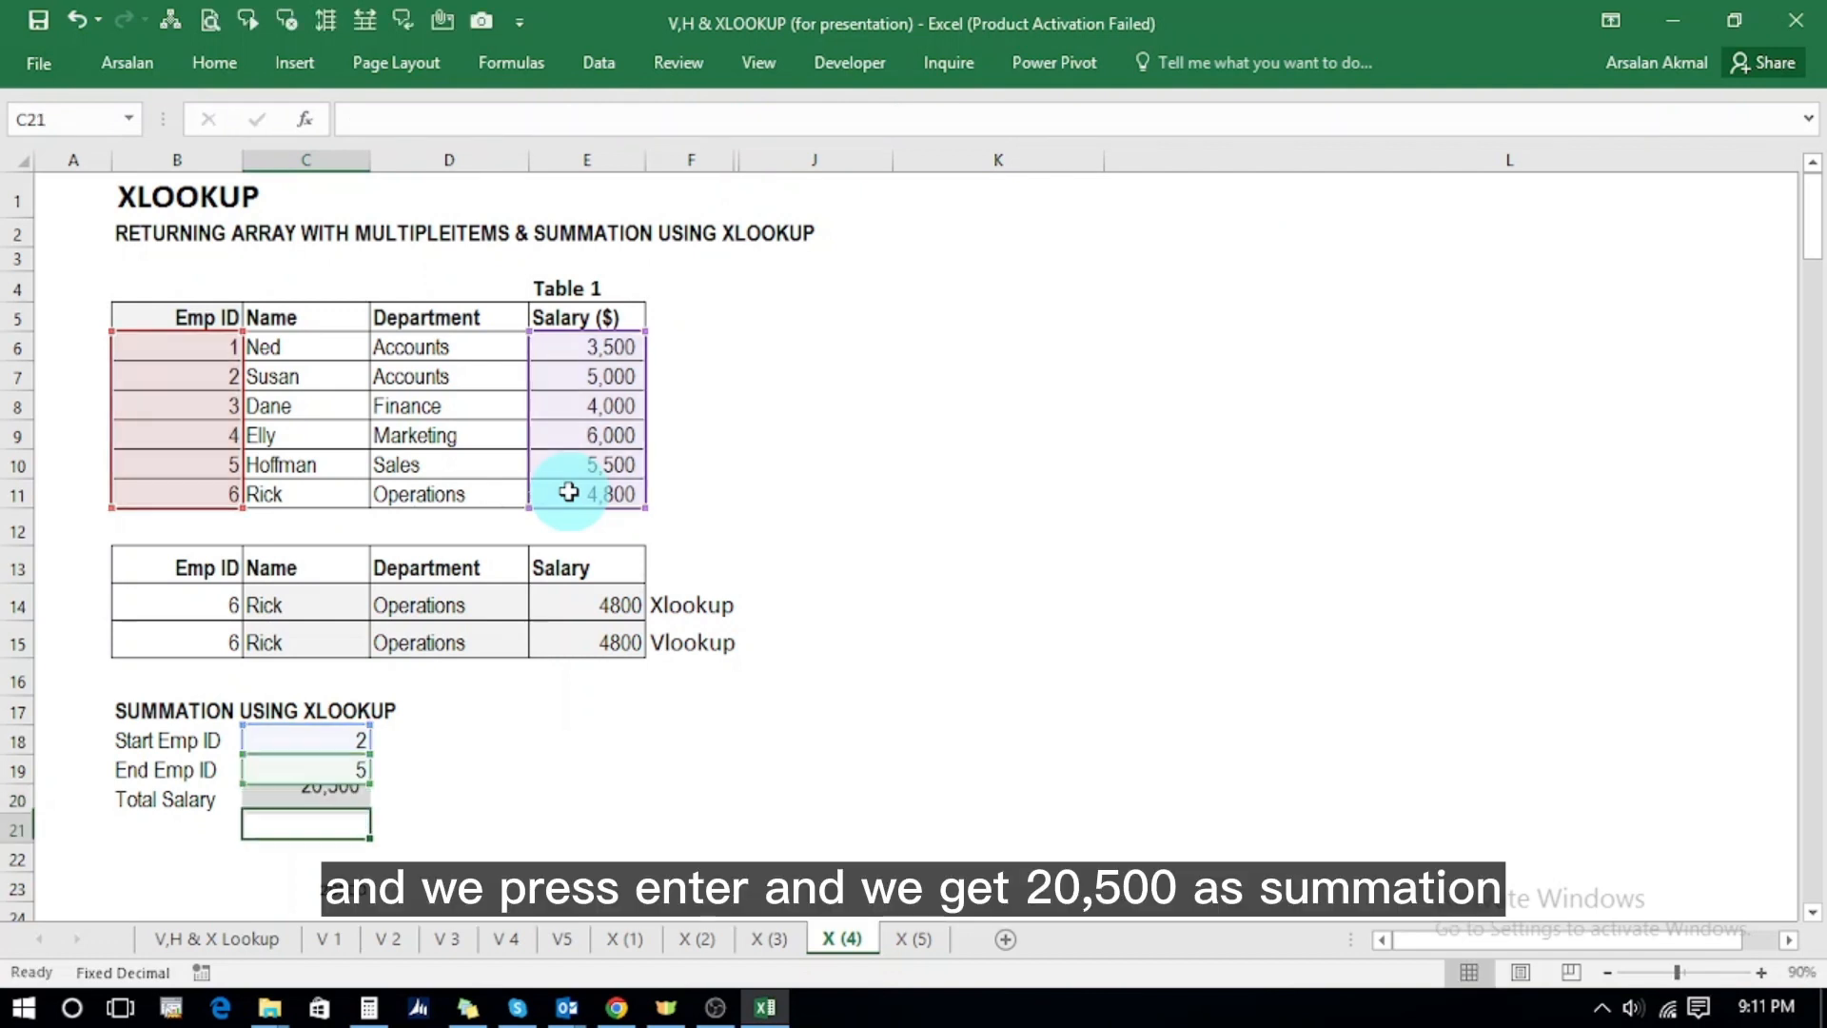
- Review the Total Salary formula and its start and end IDs, and check the sum of salaries E7:E10 against it
{"action": "key", "text": "Up"}
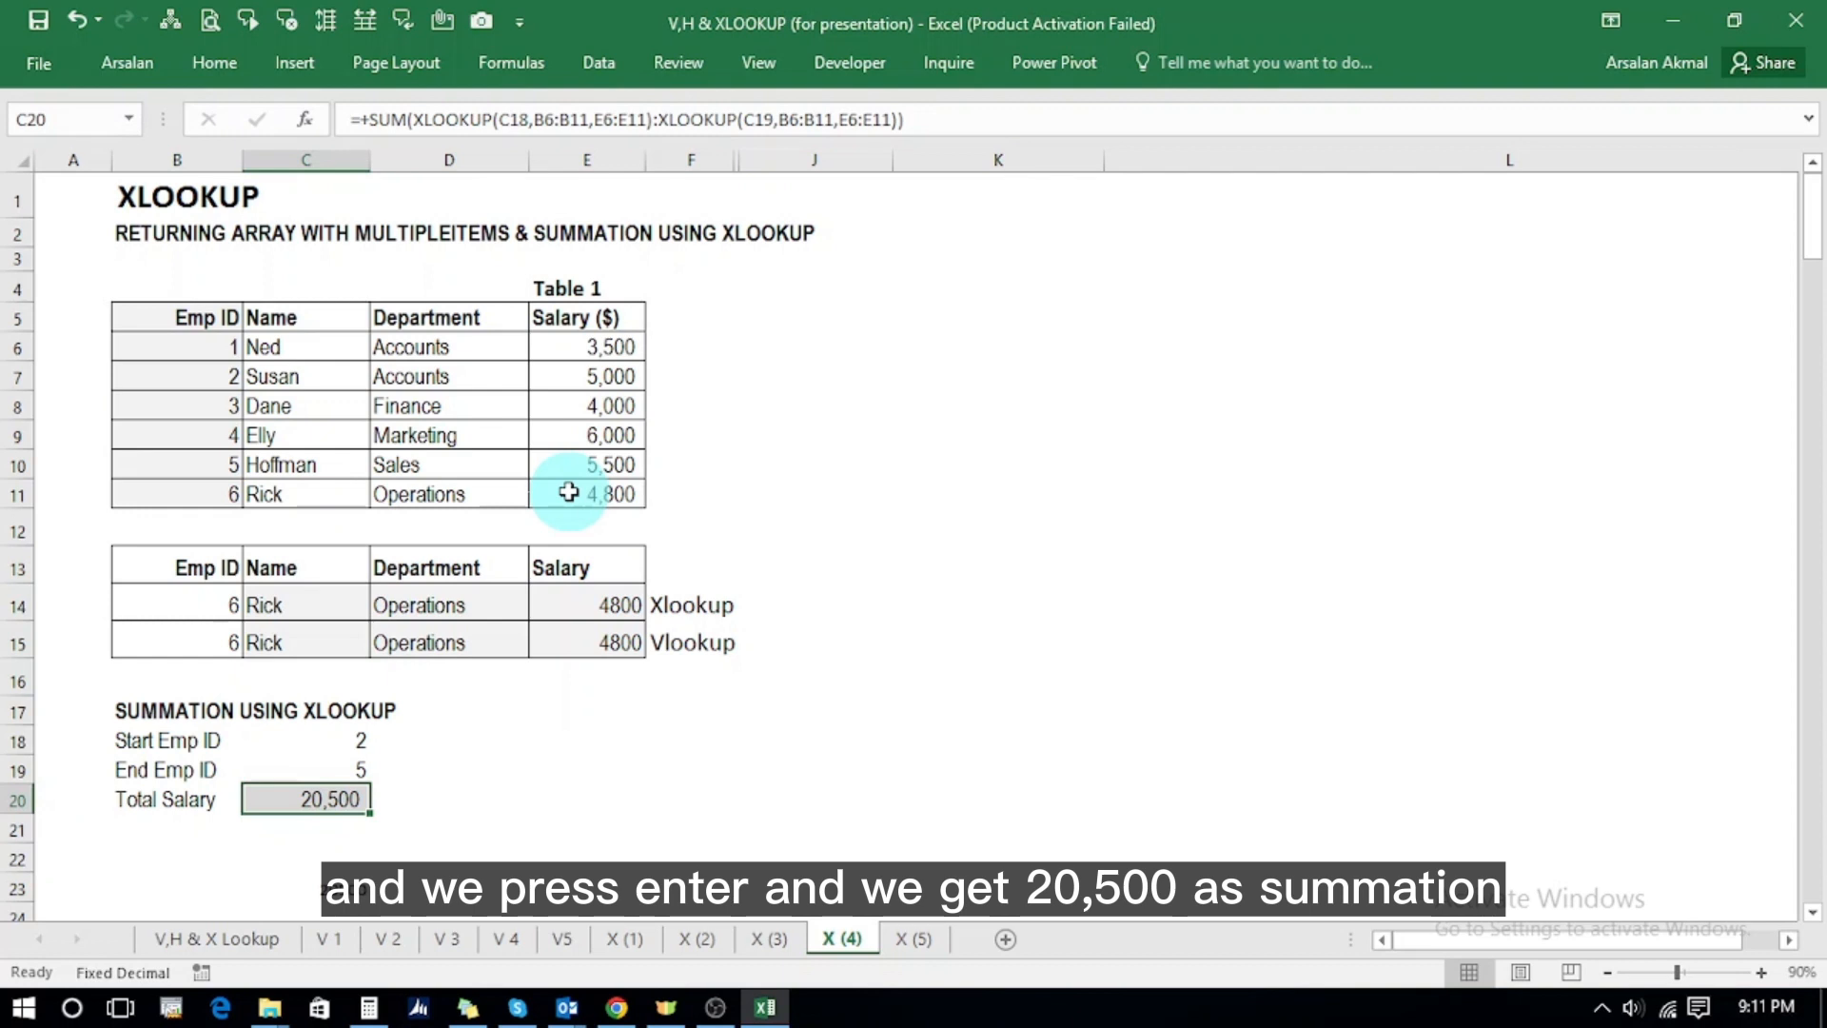
{"action": "key", "text": "Up"}
{"action": "key", "text": "Up"}
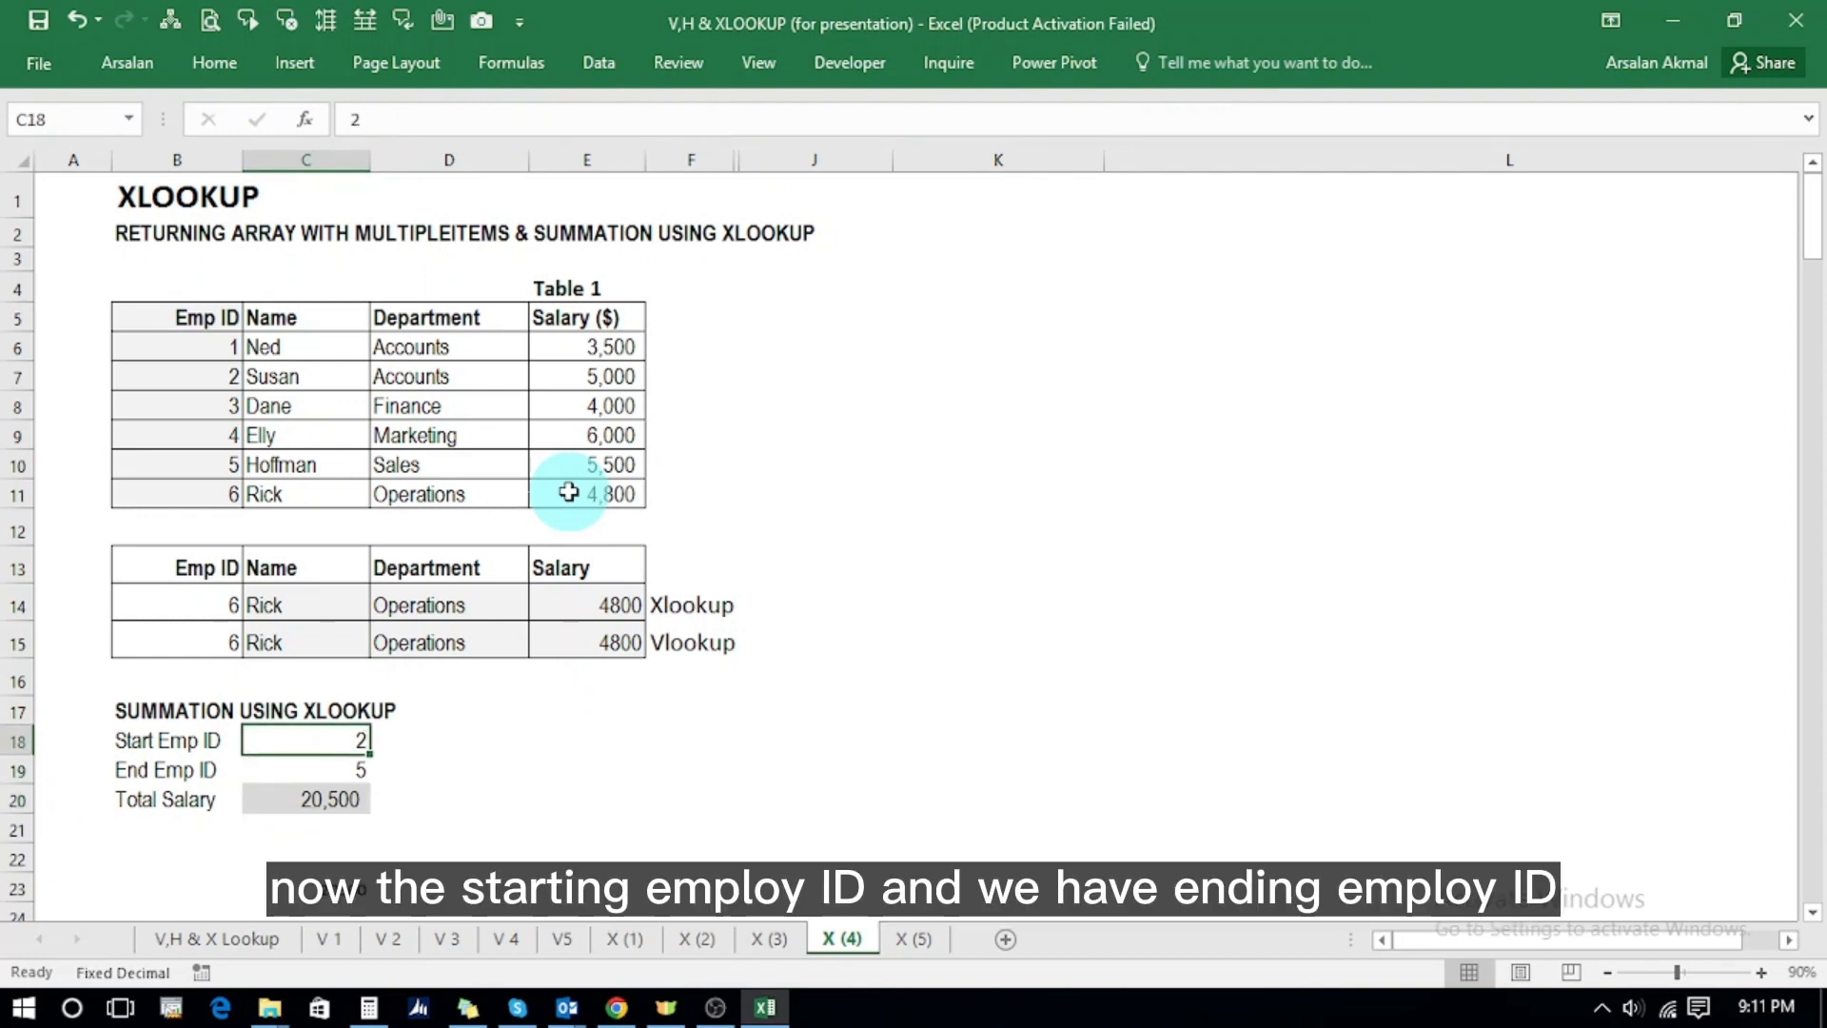
{"action": "key", "text": "Down"}
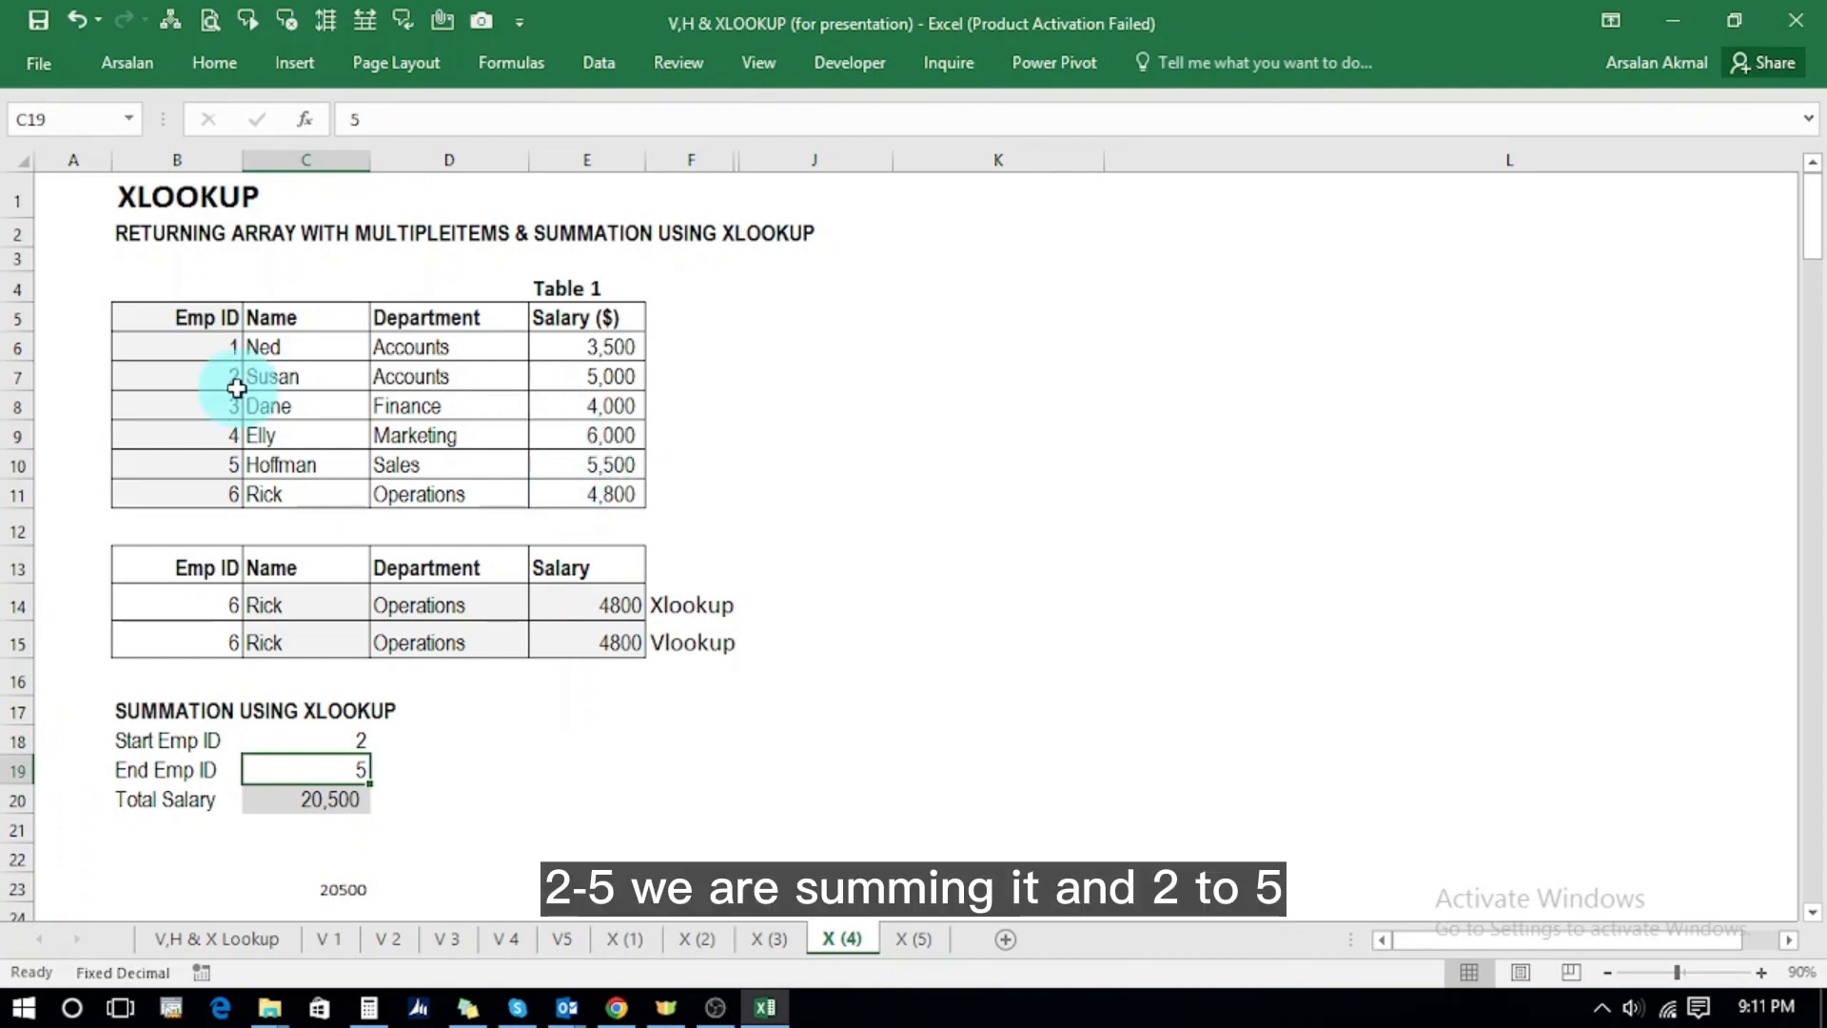
{"action": "left_click", "coordinate": [584, 377]}
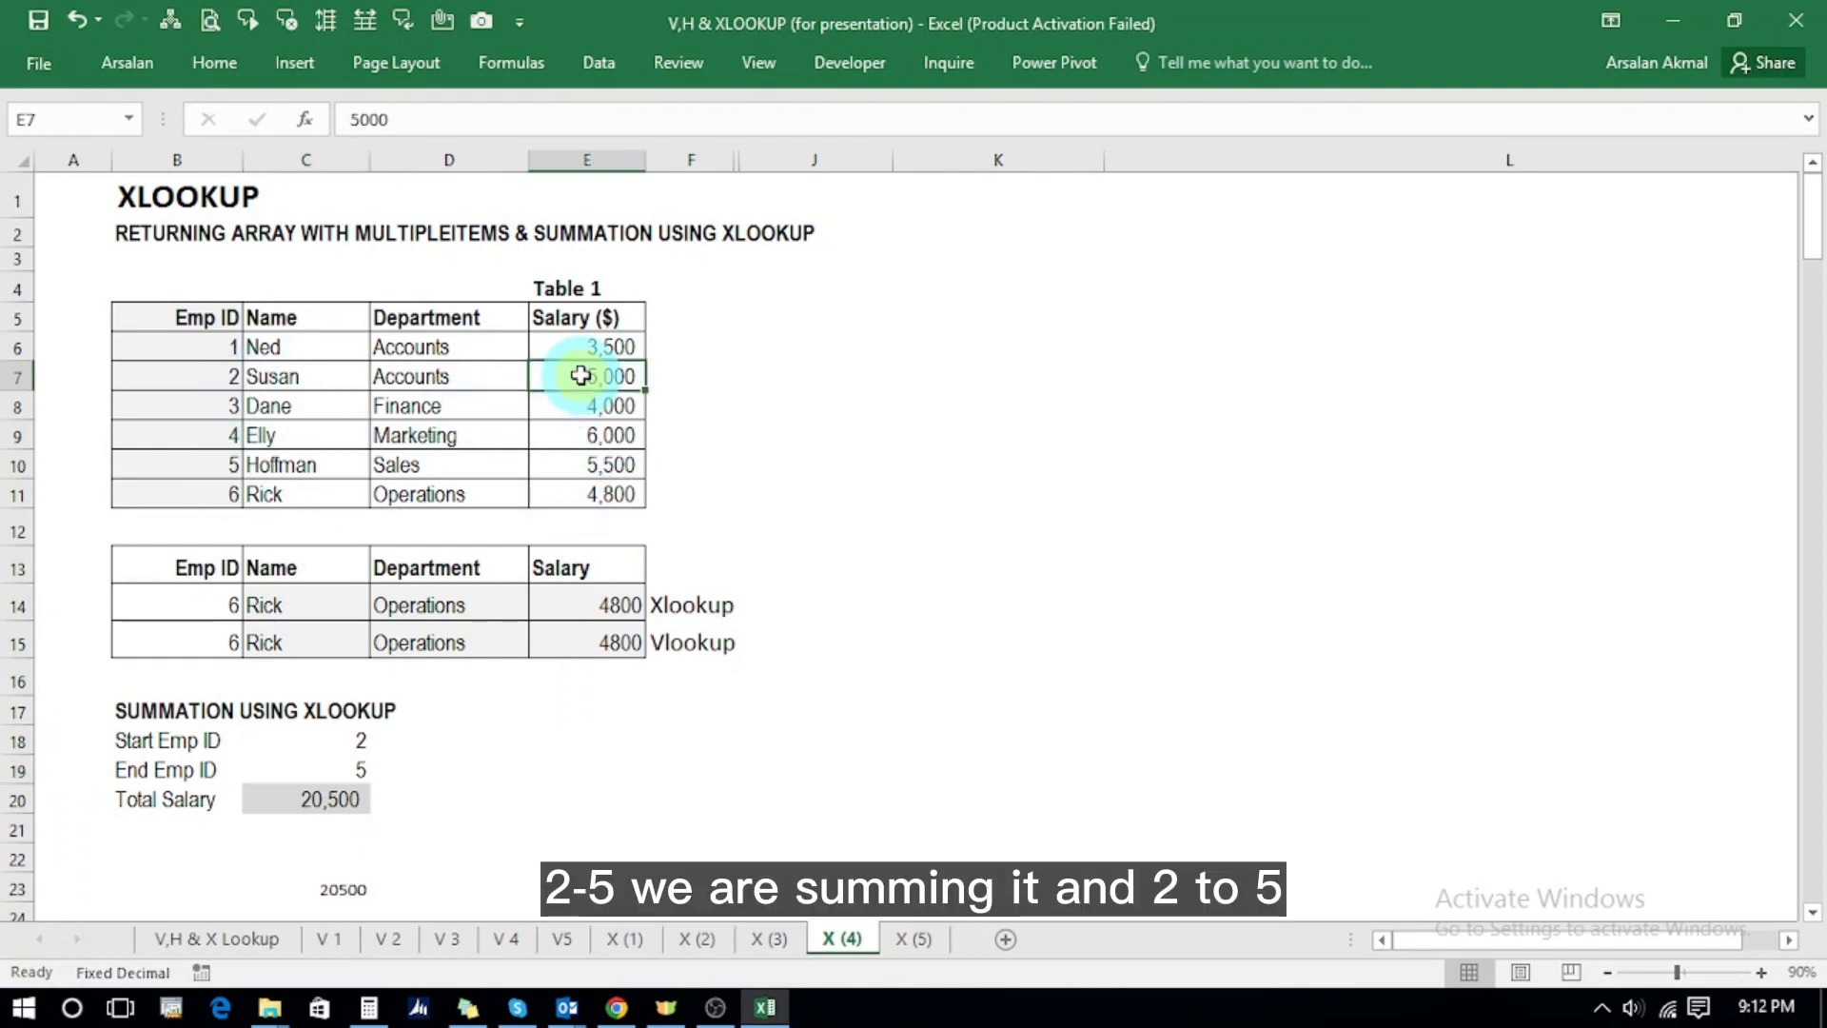
{"action": "key", "text": "shift+Down"}
{"action": "key", "text": "shift+Down"}
{"action": "key", "text": "shift+Down"}
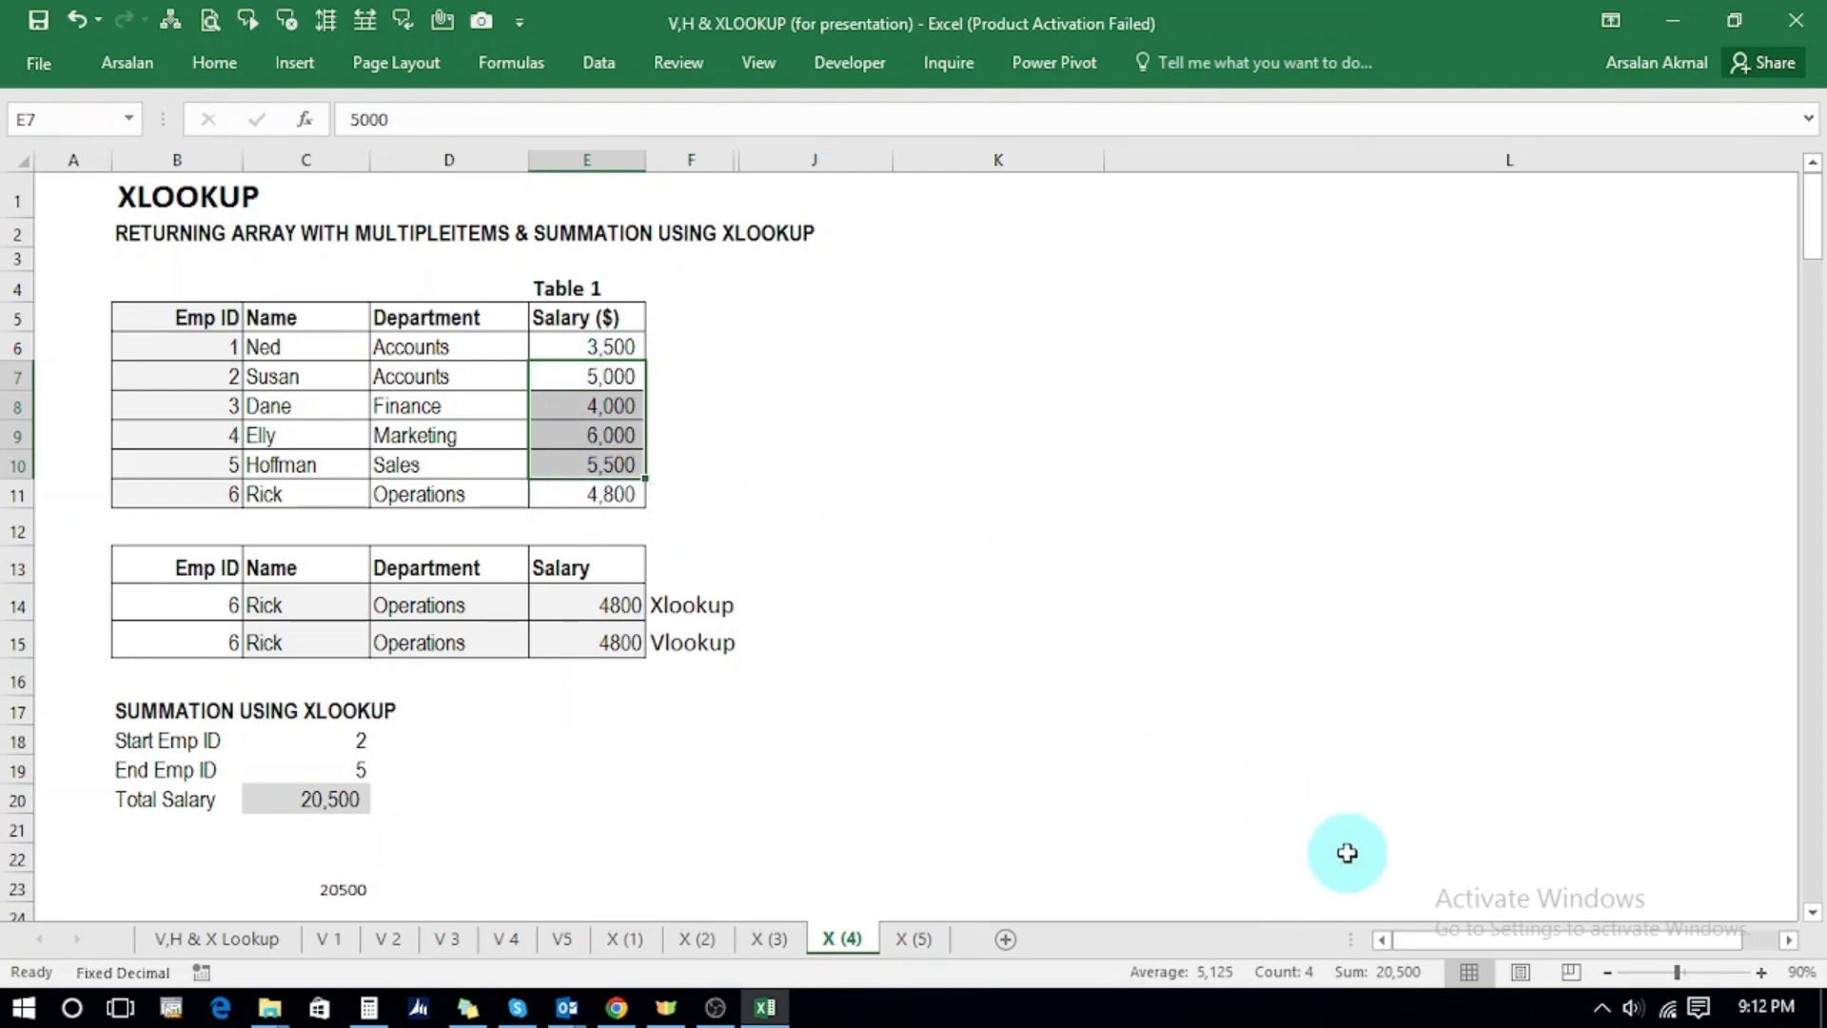
{"action": "key", "text": "ctrl+q"}
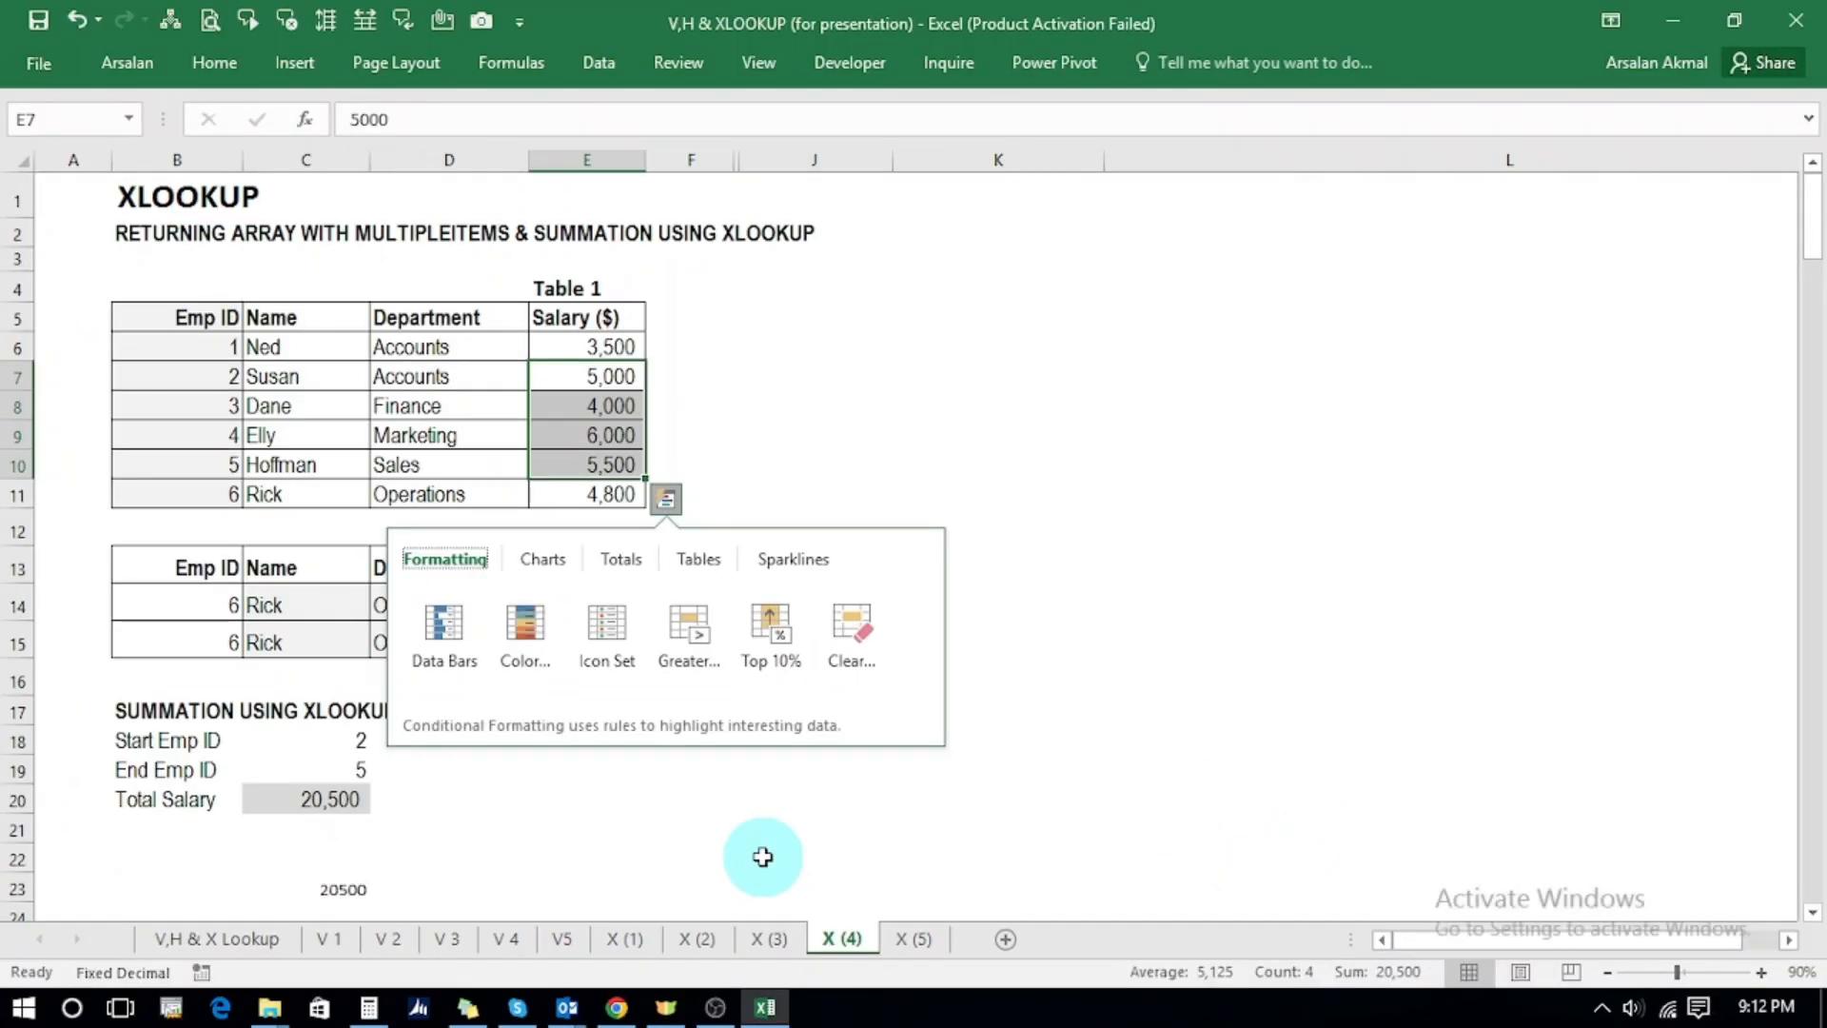
{"action": "left_click", "coordinate": [706, 371]}
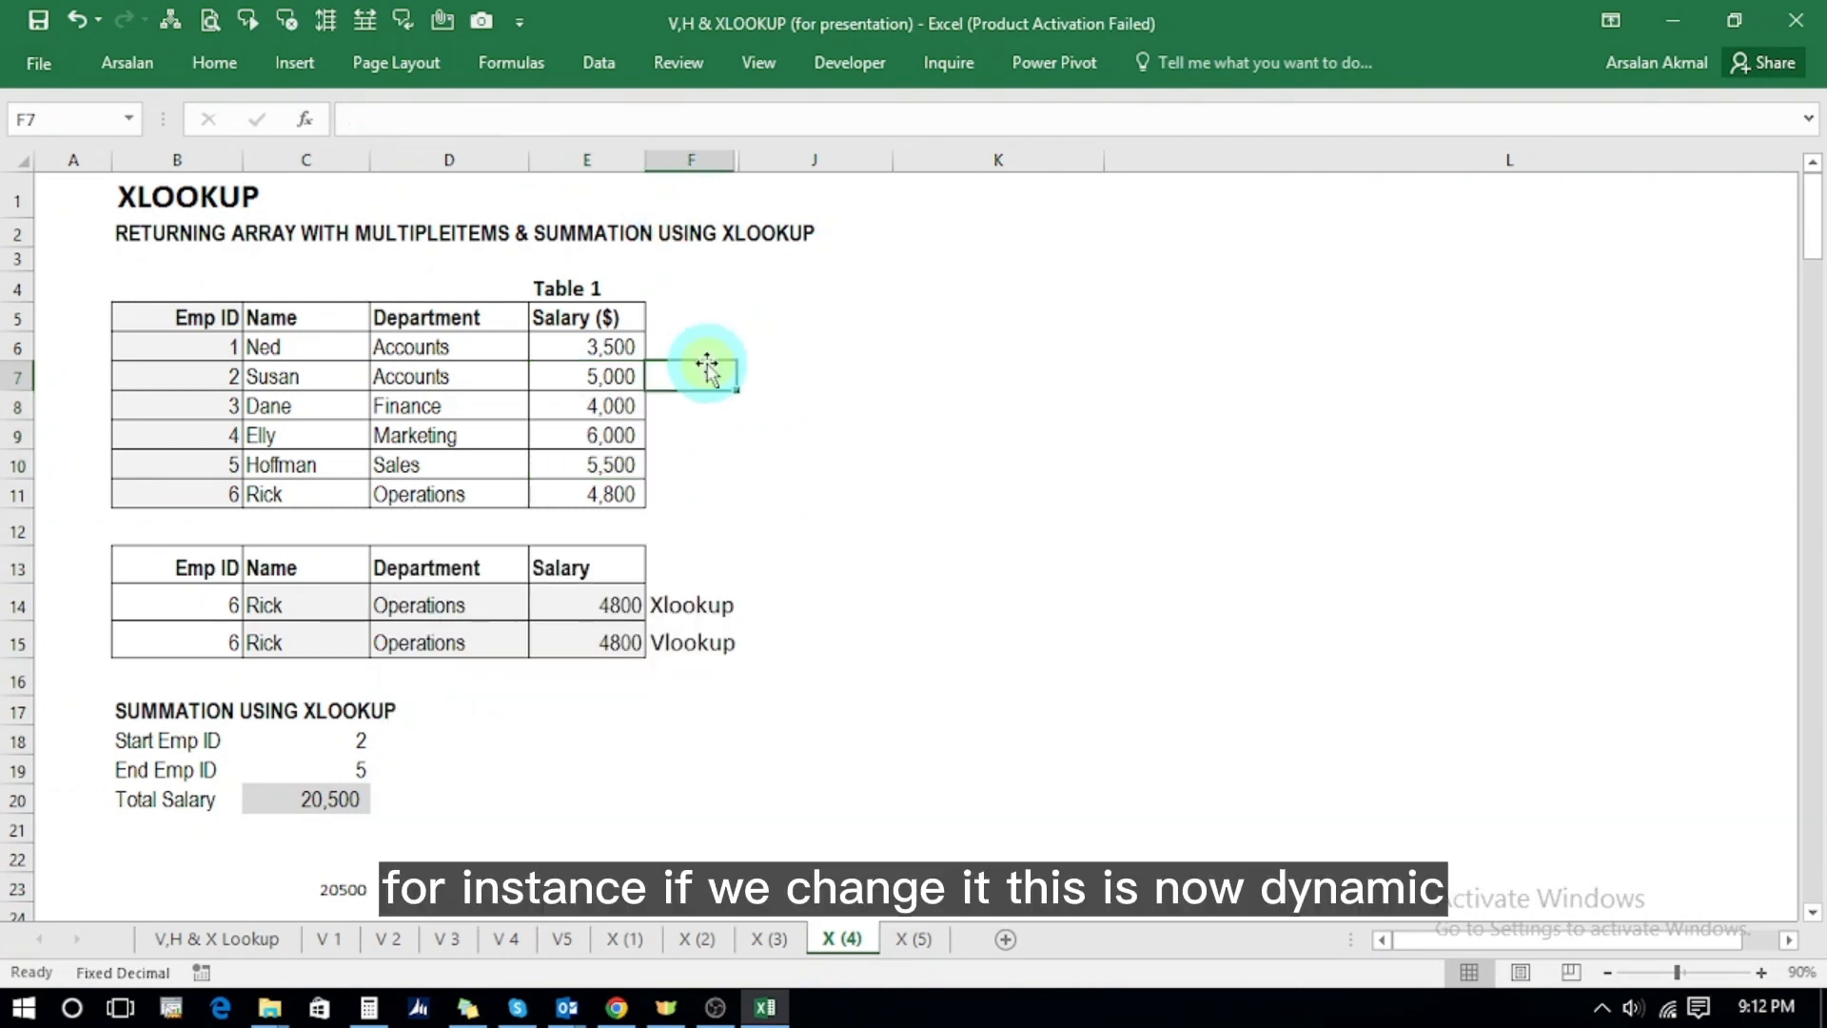
- Set the Start Emp ID in C18 to 3 and the End Emp ID in C19 to 6
{"action": "left_click", "coordinate": [331, 734]}
{"action": "type", "text": "3"}
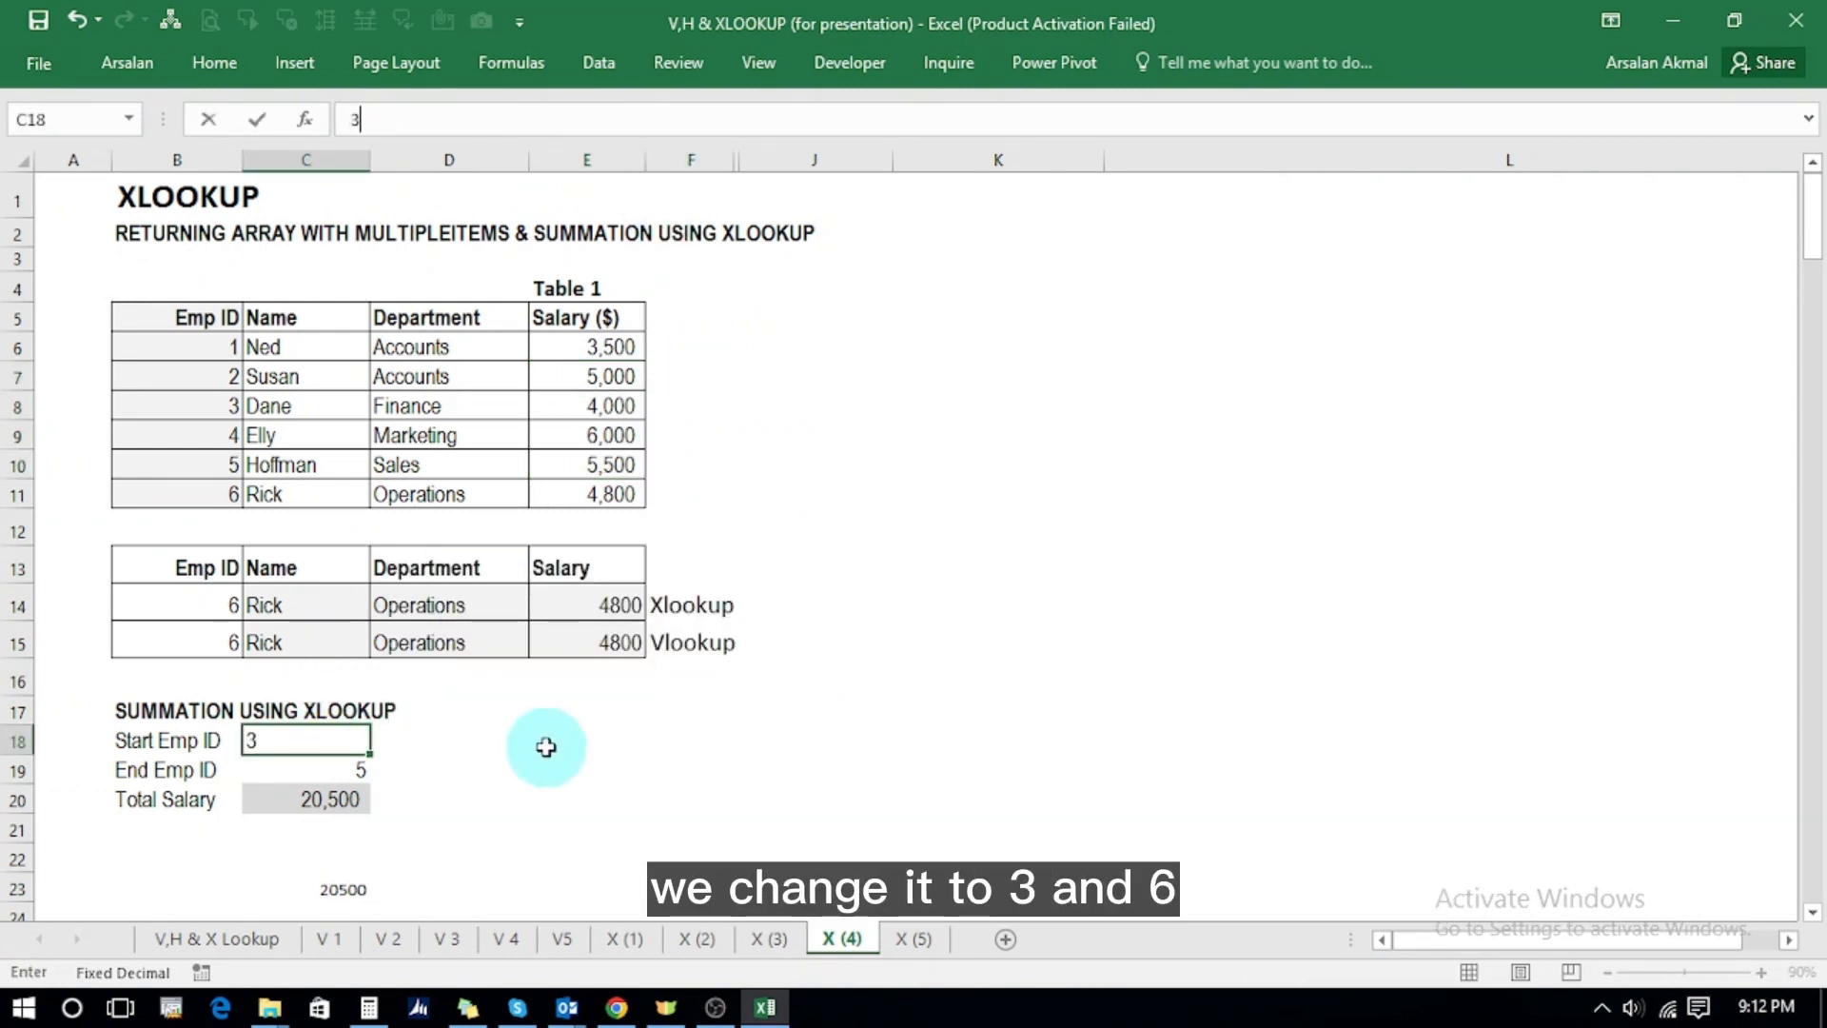
{"action": "key", "text": "Return"}
{"action": "type", "text": "6"}
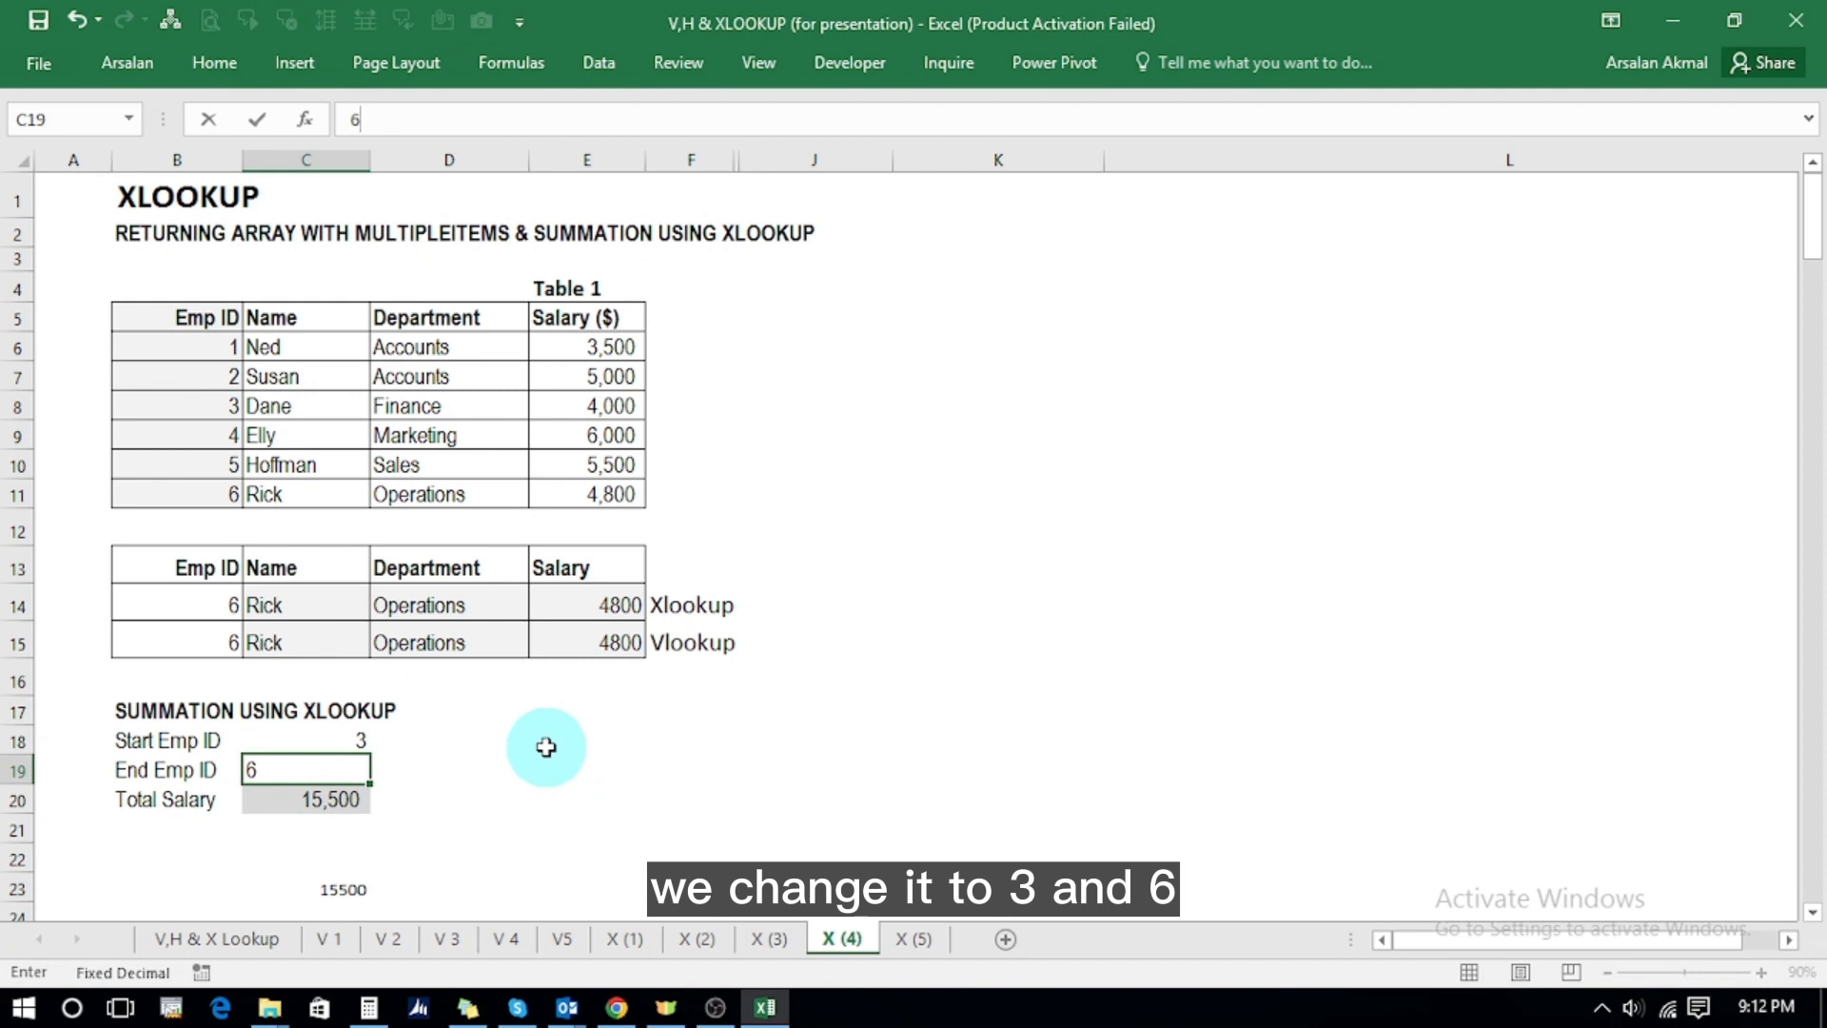
{"action": "key", "text": "Return"}
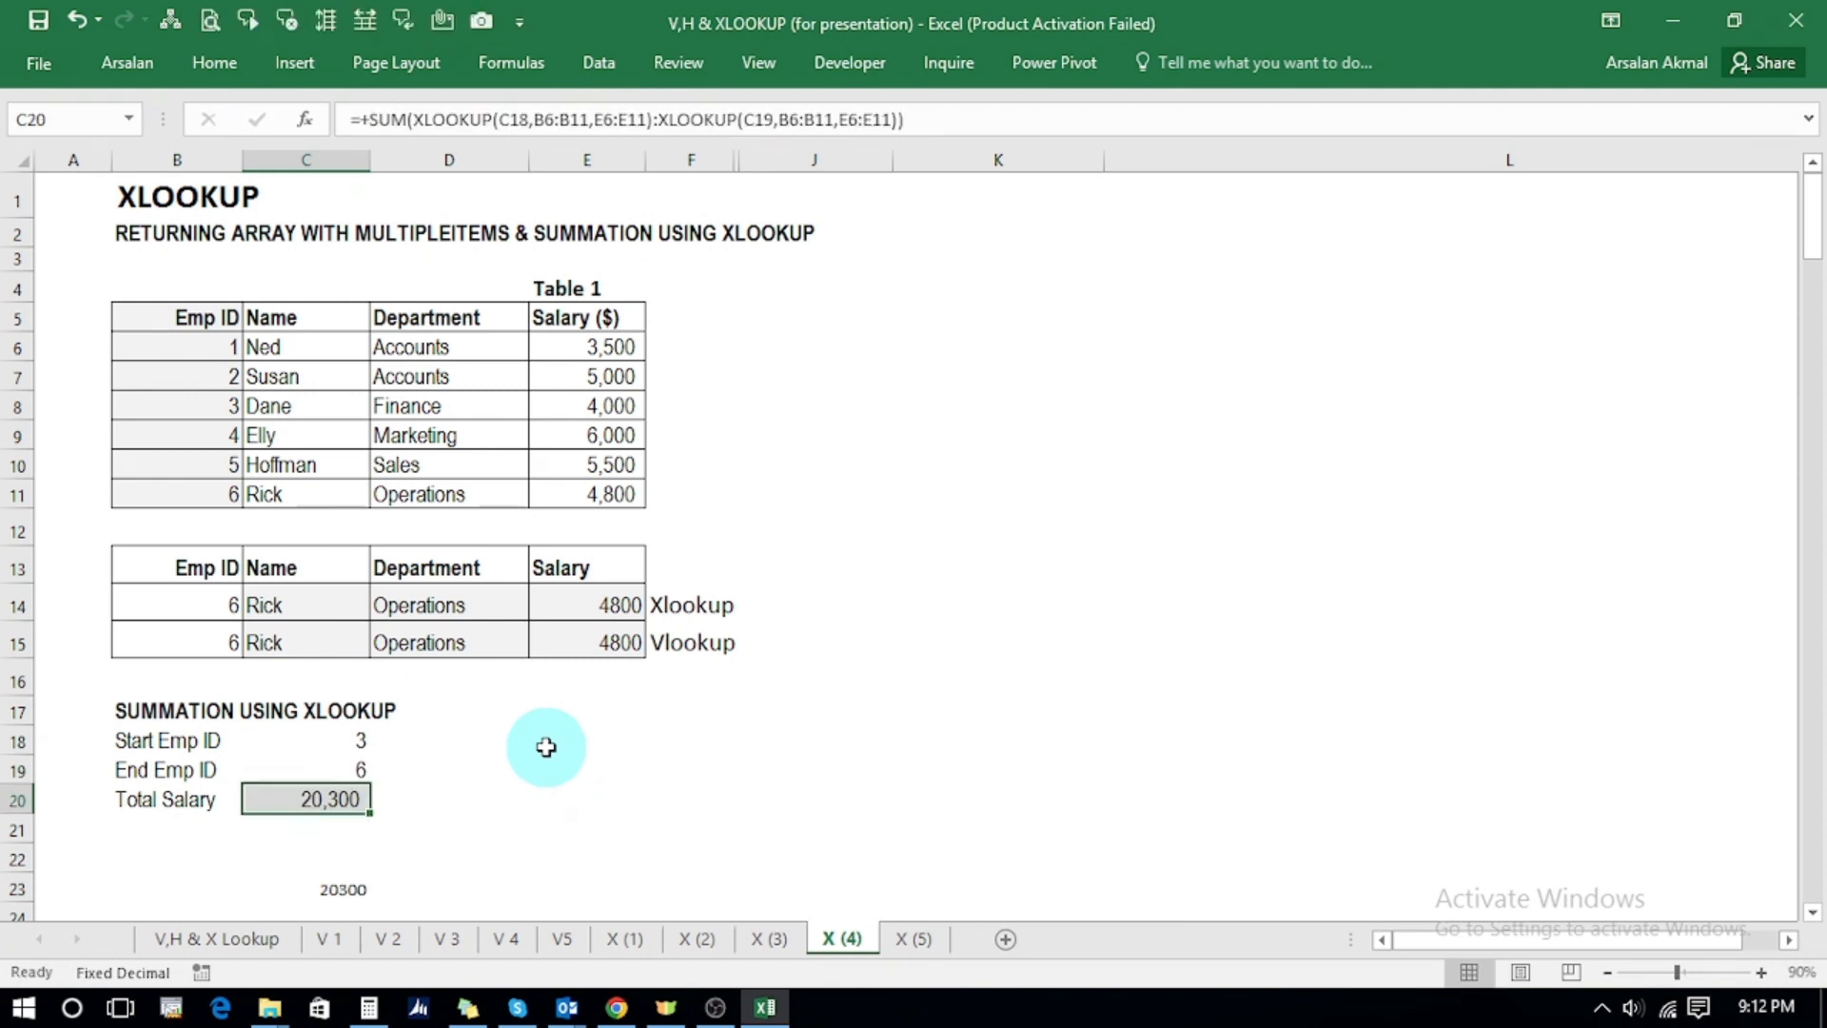
- Select salaries E8:E11 to check their sum against the Total Salary
{"action": "left_click", "coordinate": [538, 440]}
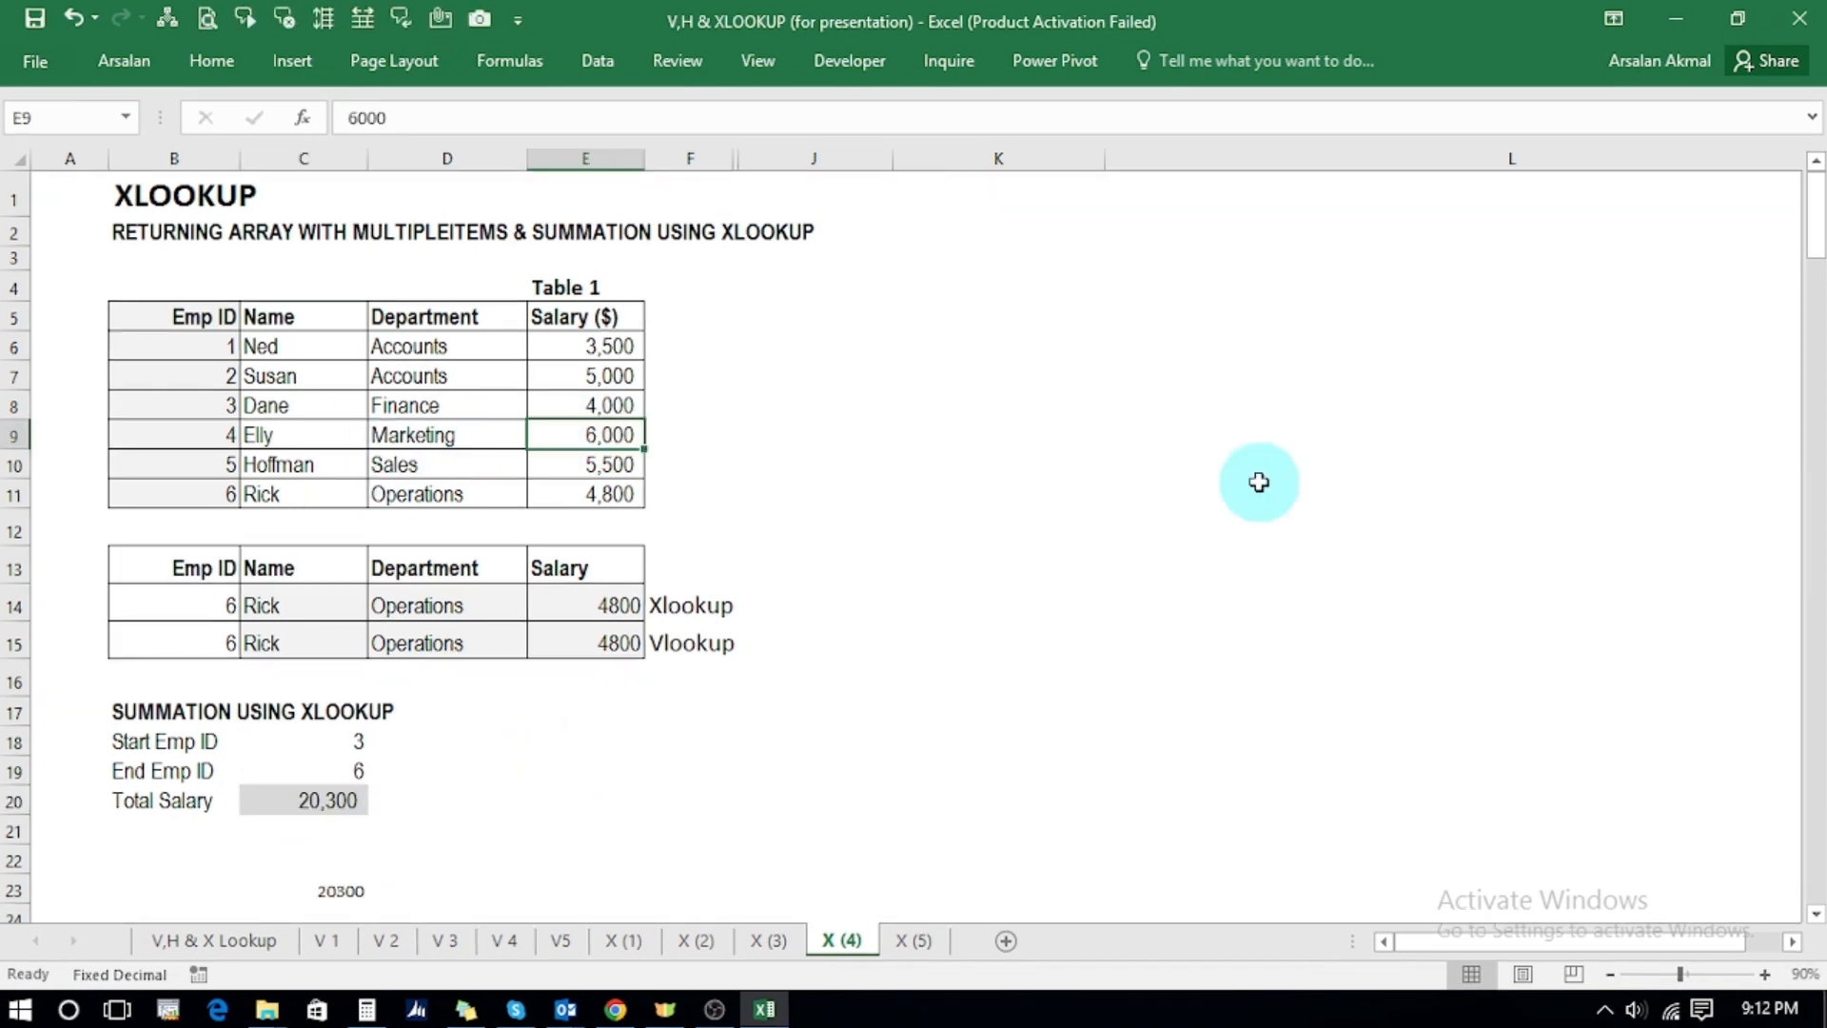
{"action": "key", "text": "Up"}
{"action": "key", "text": "shift+Down"}
{"action": "key", "text": "shift+Down"}
{"action": "key", "text": "shift+Down"}
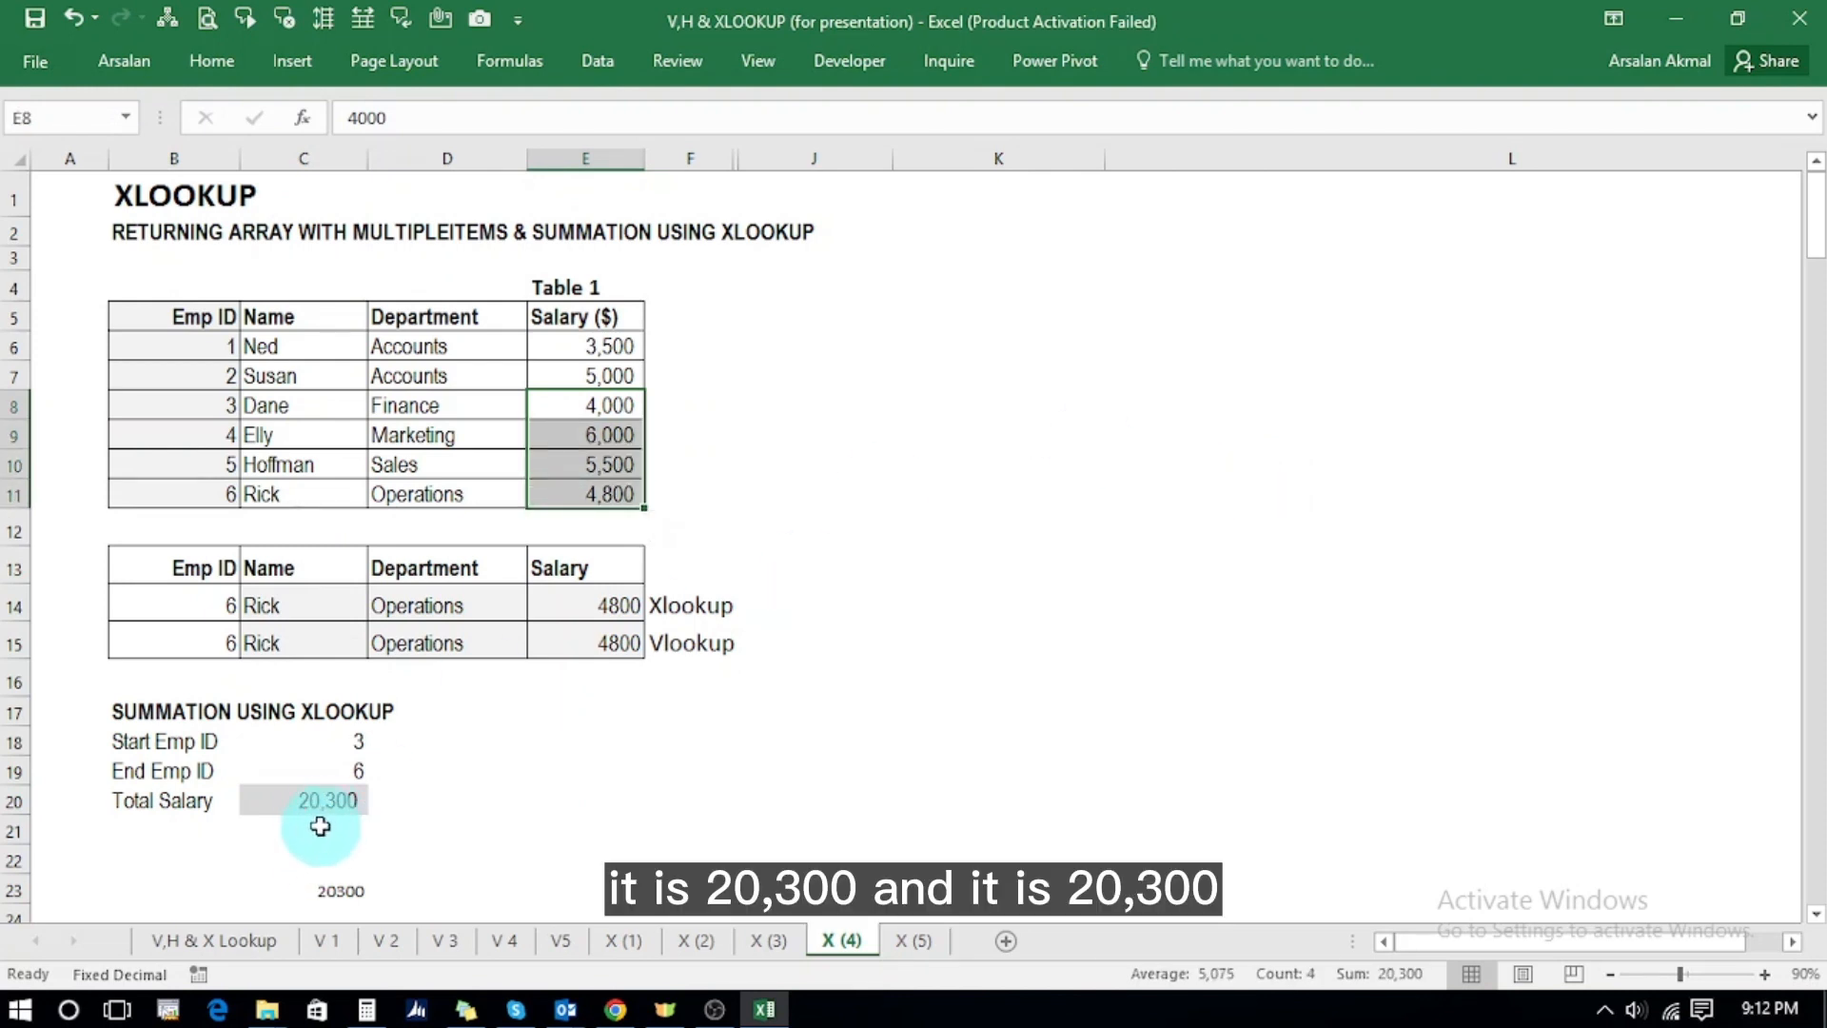
- Cross-check the total with a temporary SUM of E8:E11 in cell F11, and clear that cell again
{"action": "left_click", "coordinate": [711, 501]}
{"action": "type", "text": "+"}
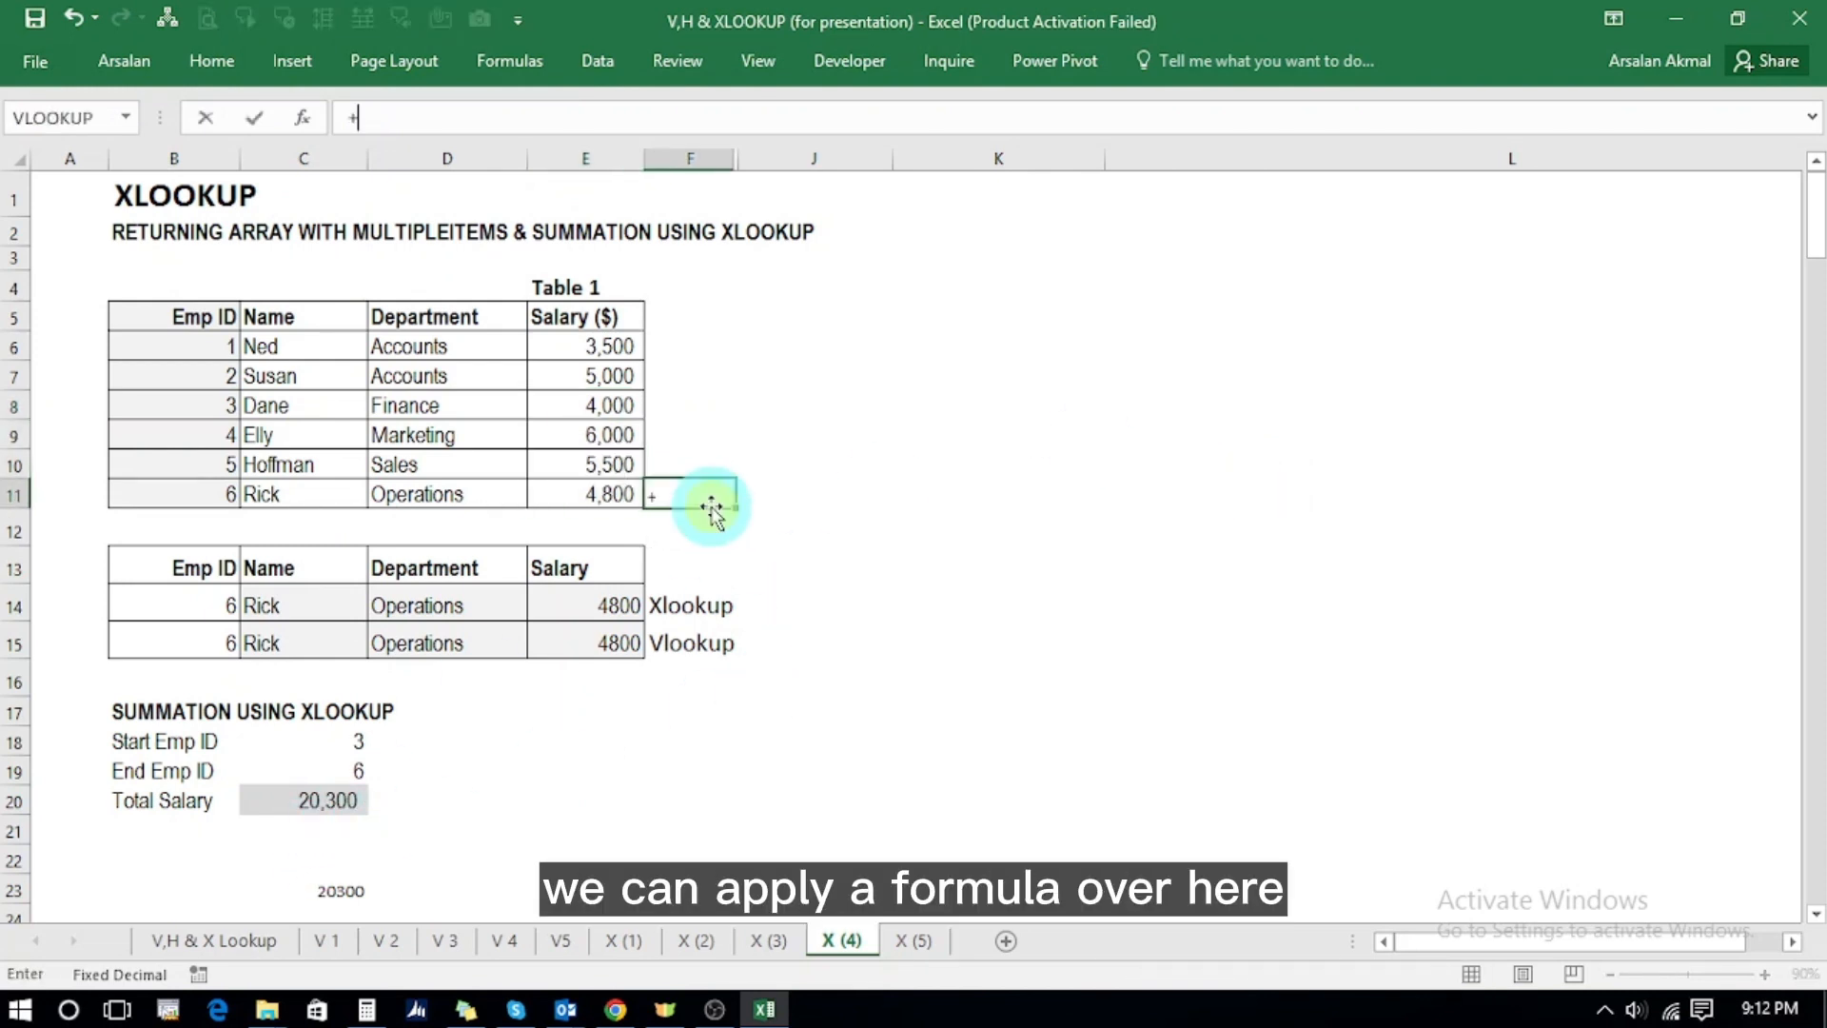
{"action": "type", "text": "SUM("}
{"action": "key", "text": "Left"}
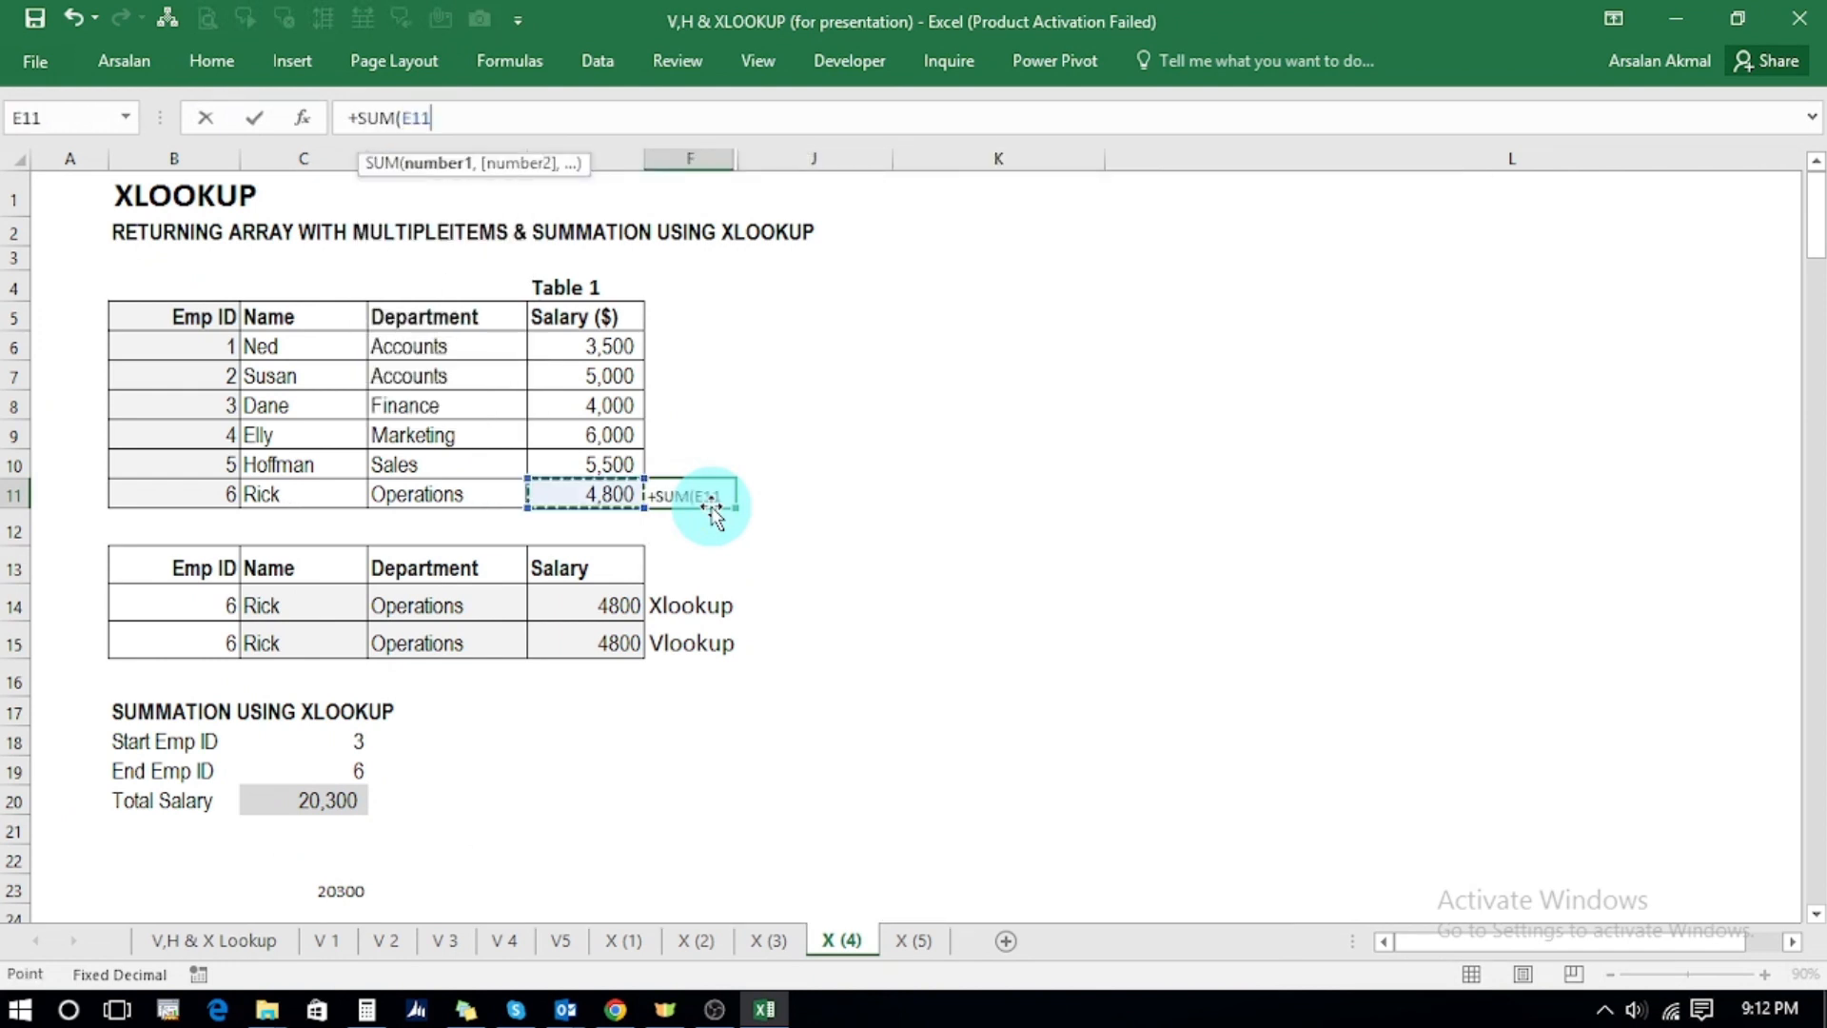
{"action": "key", "text": "shift+Up"}
{"action": "key", "text": "shift+Up"}
{"action": "key", "text": "shift+Up"}
{"action": "key", "text": "Return"}
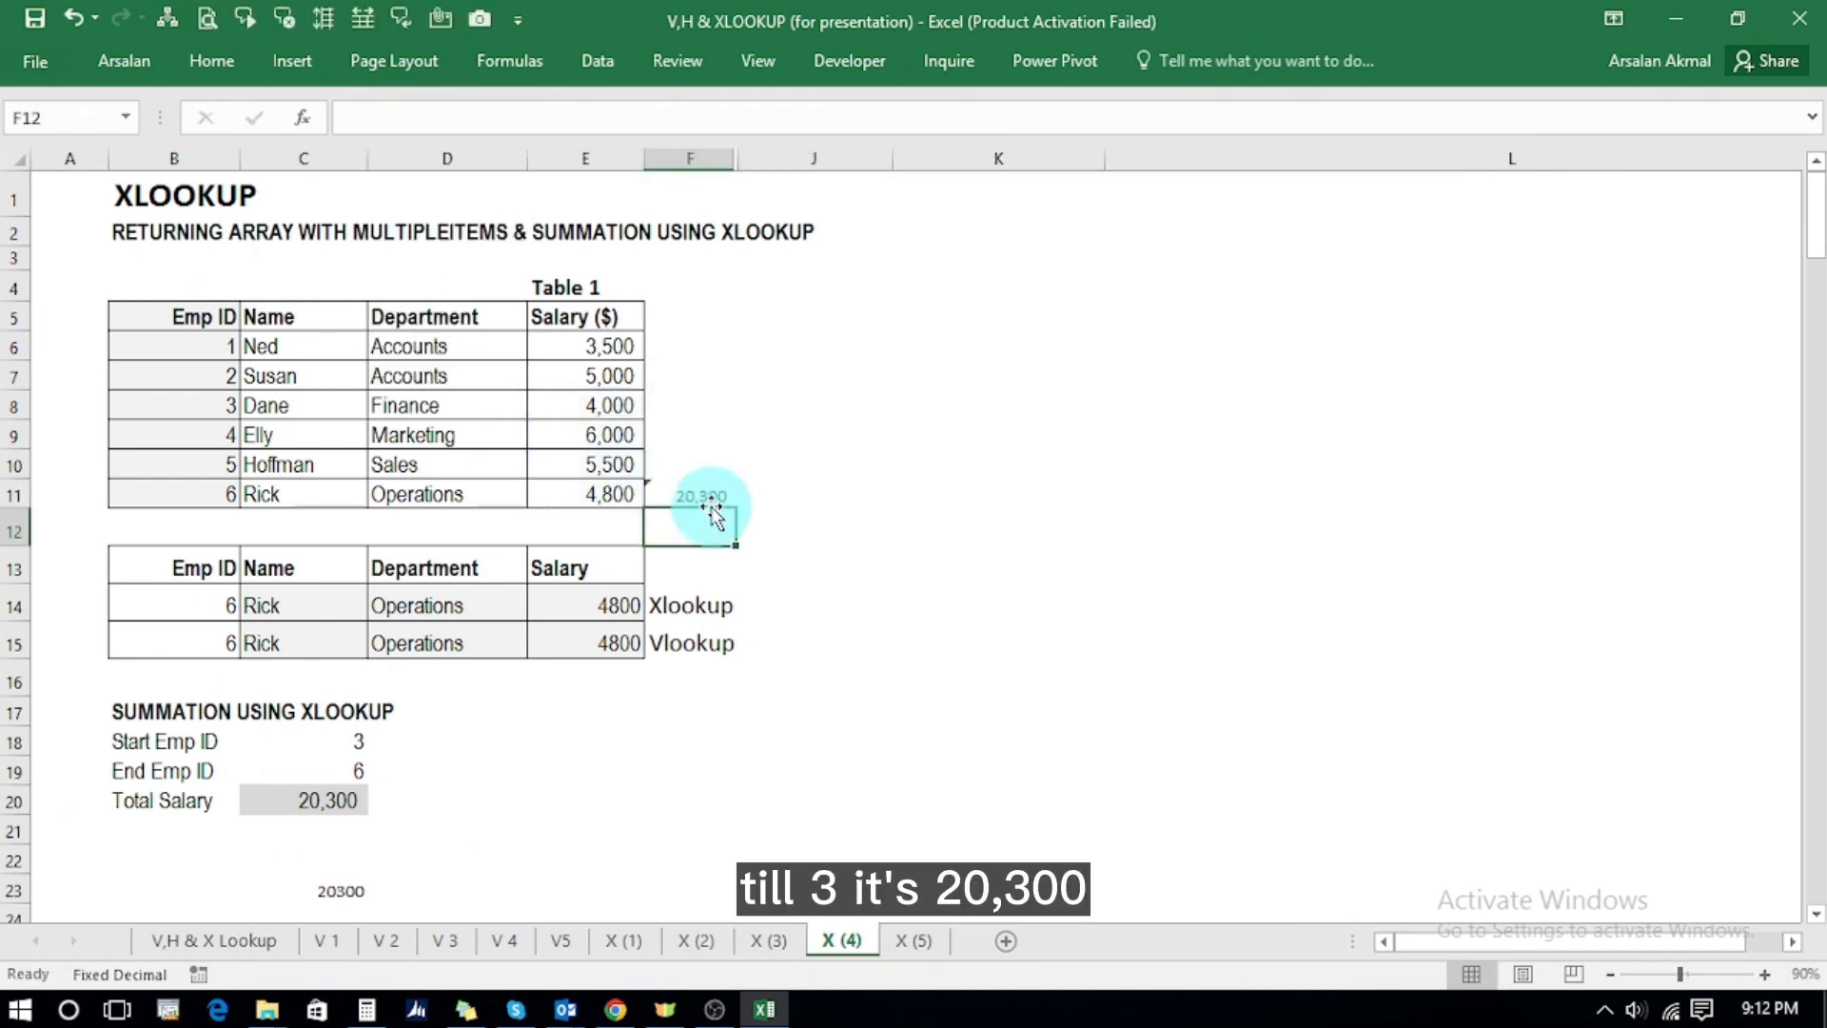
{"action": "key", "text": "Up"}
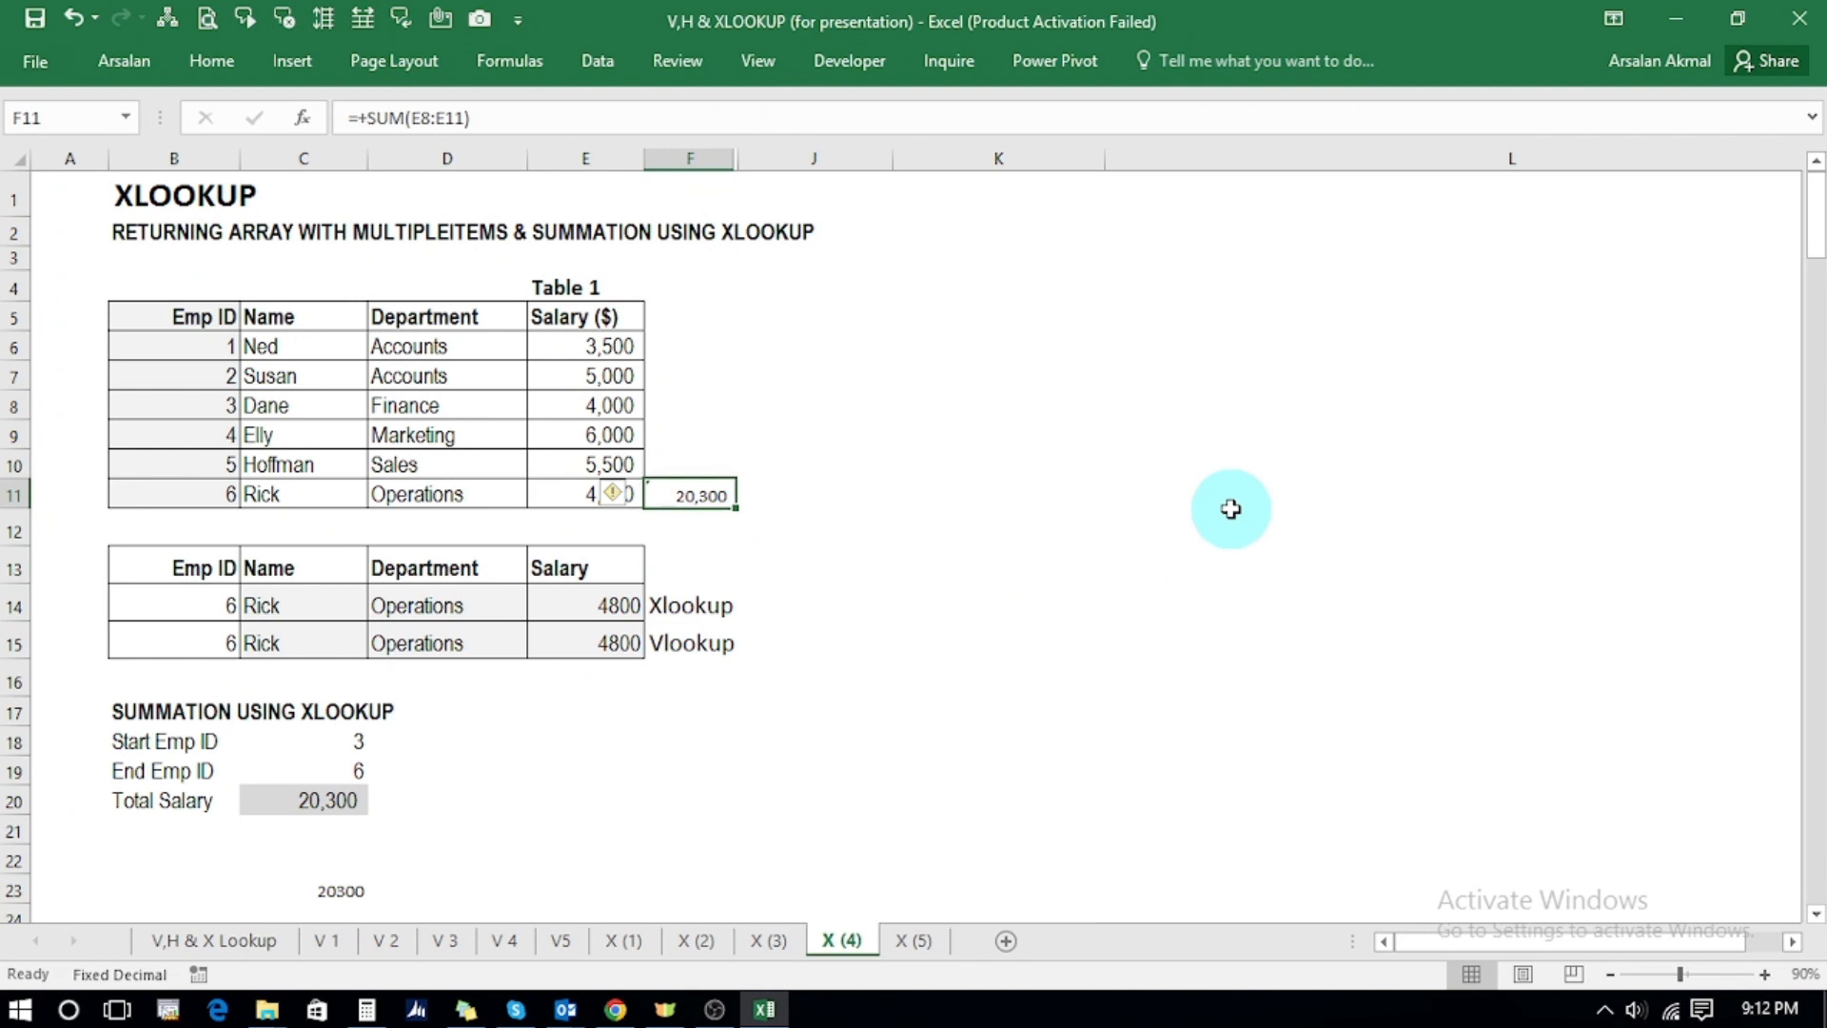
{"action": "key", "text": "Delete"}
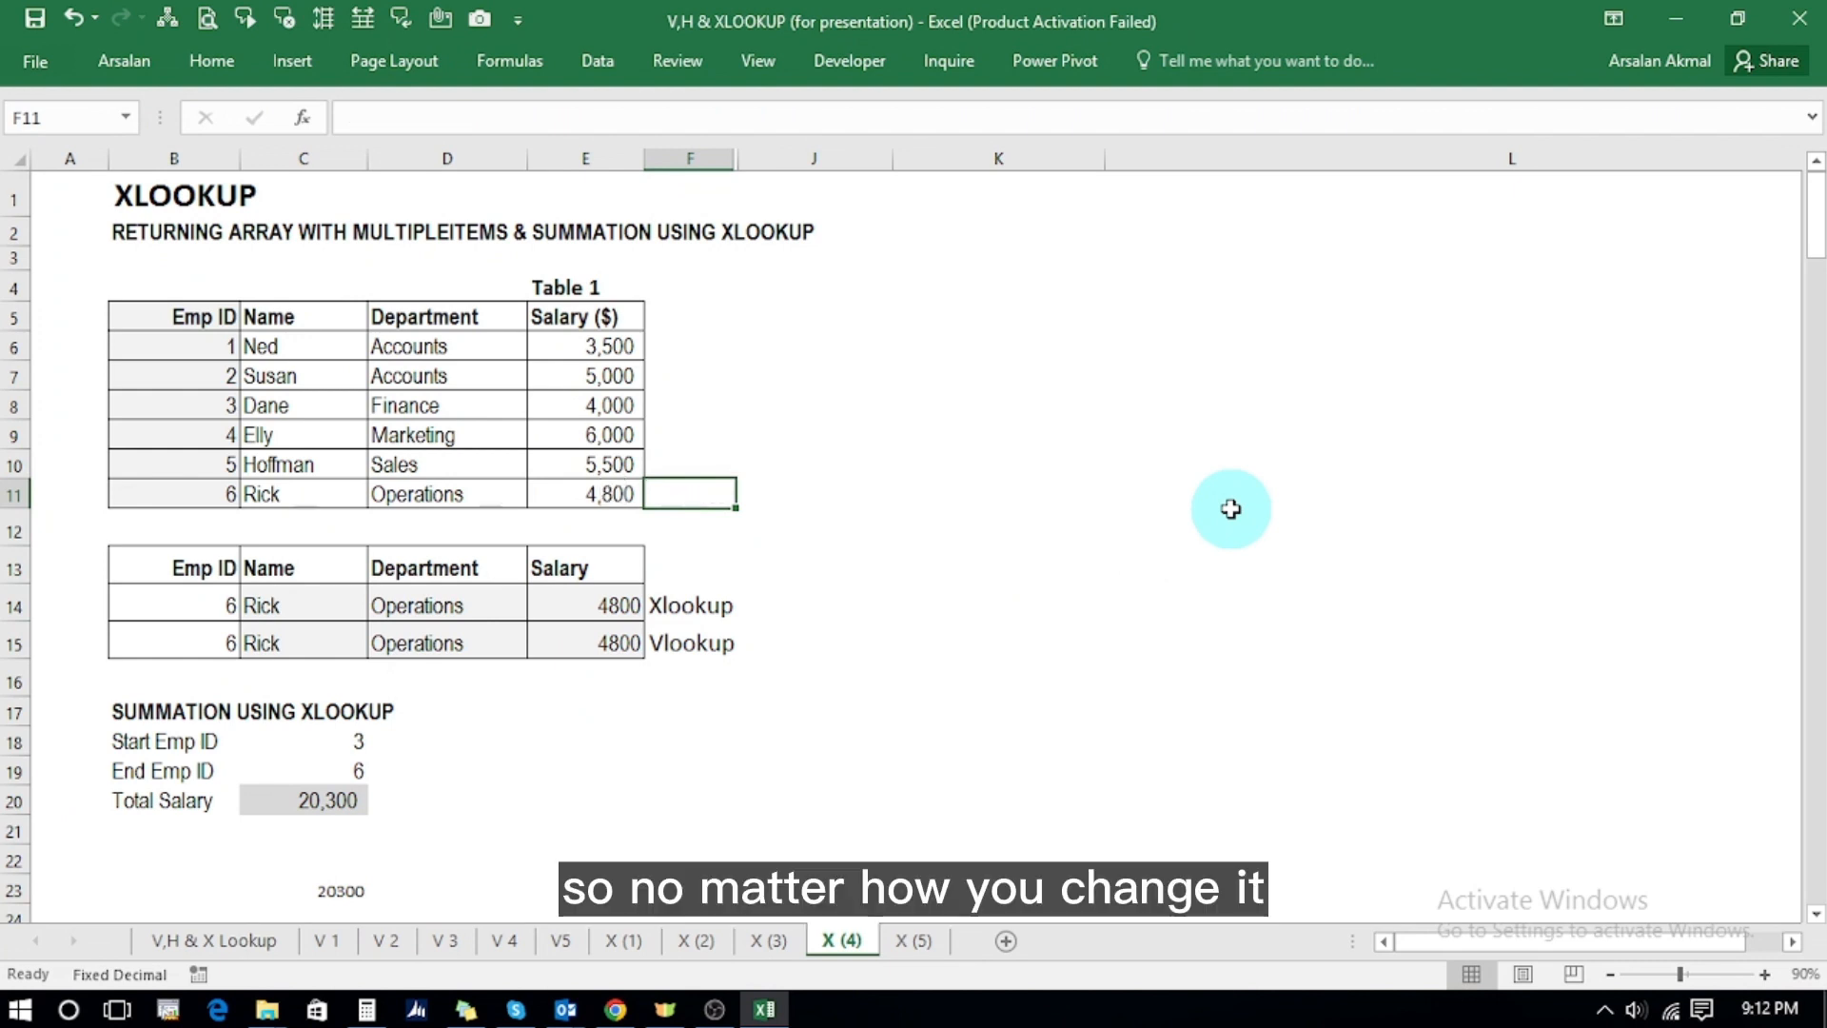
- Review the Total Salary formula in C20 and clear the extra total in cell C23 below it
{"action": "left_click", "coordinate": [293, 797]}
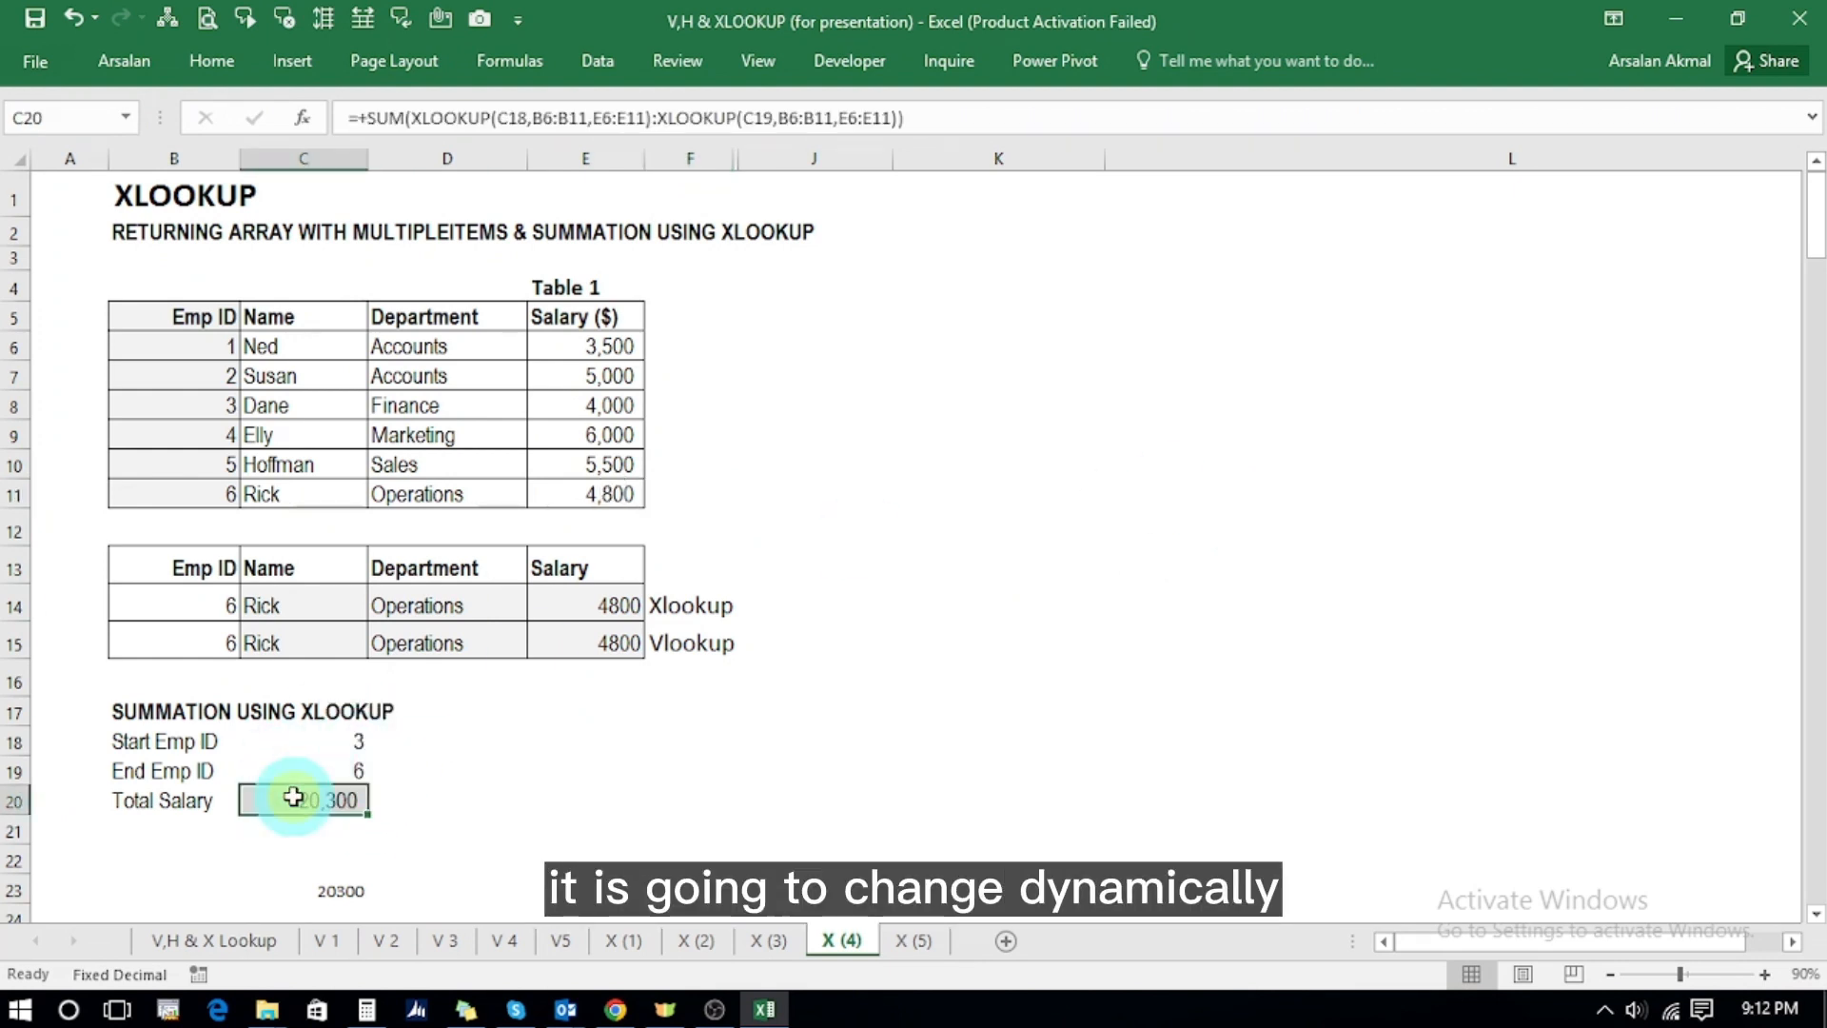
{"action": "left_click", "coordinate": [314, 889]}
{"action": "key", "text": "Delete"}
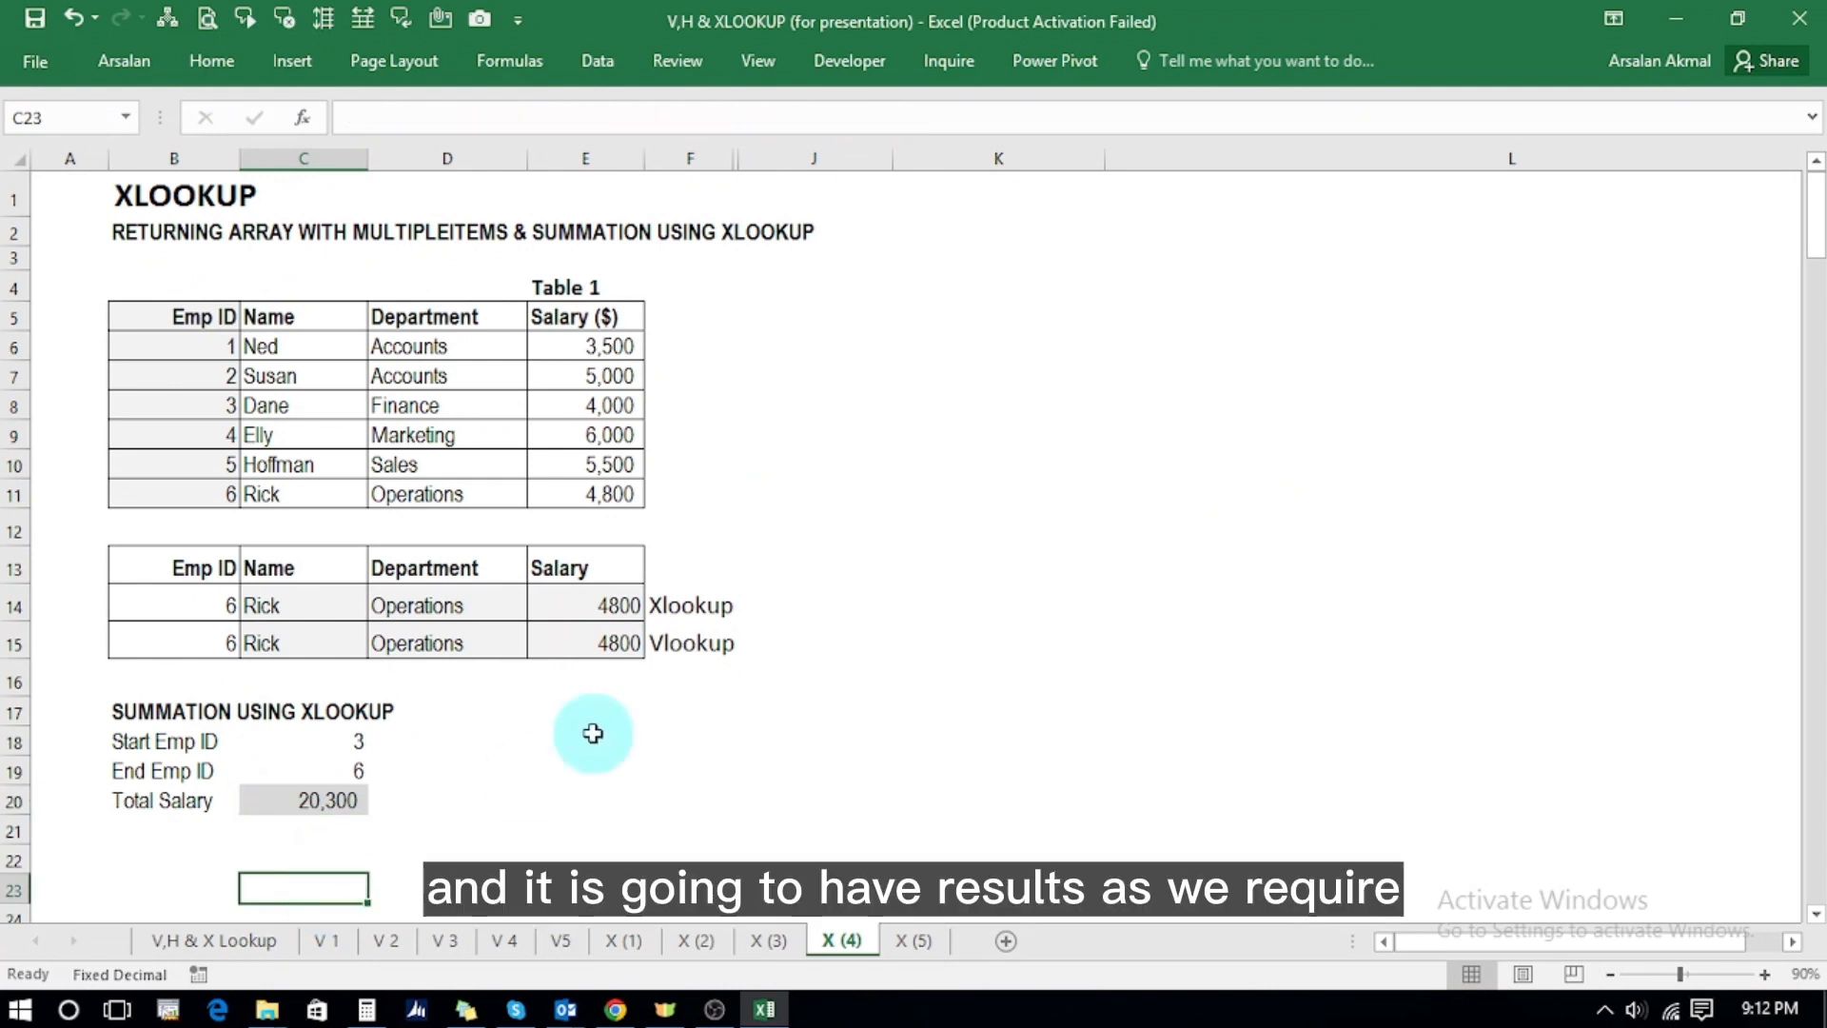